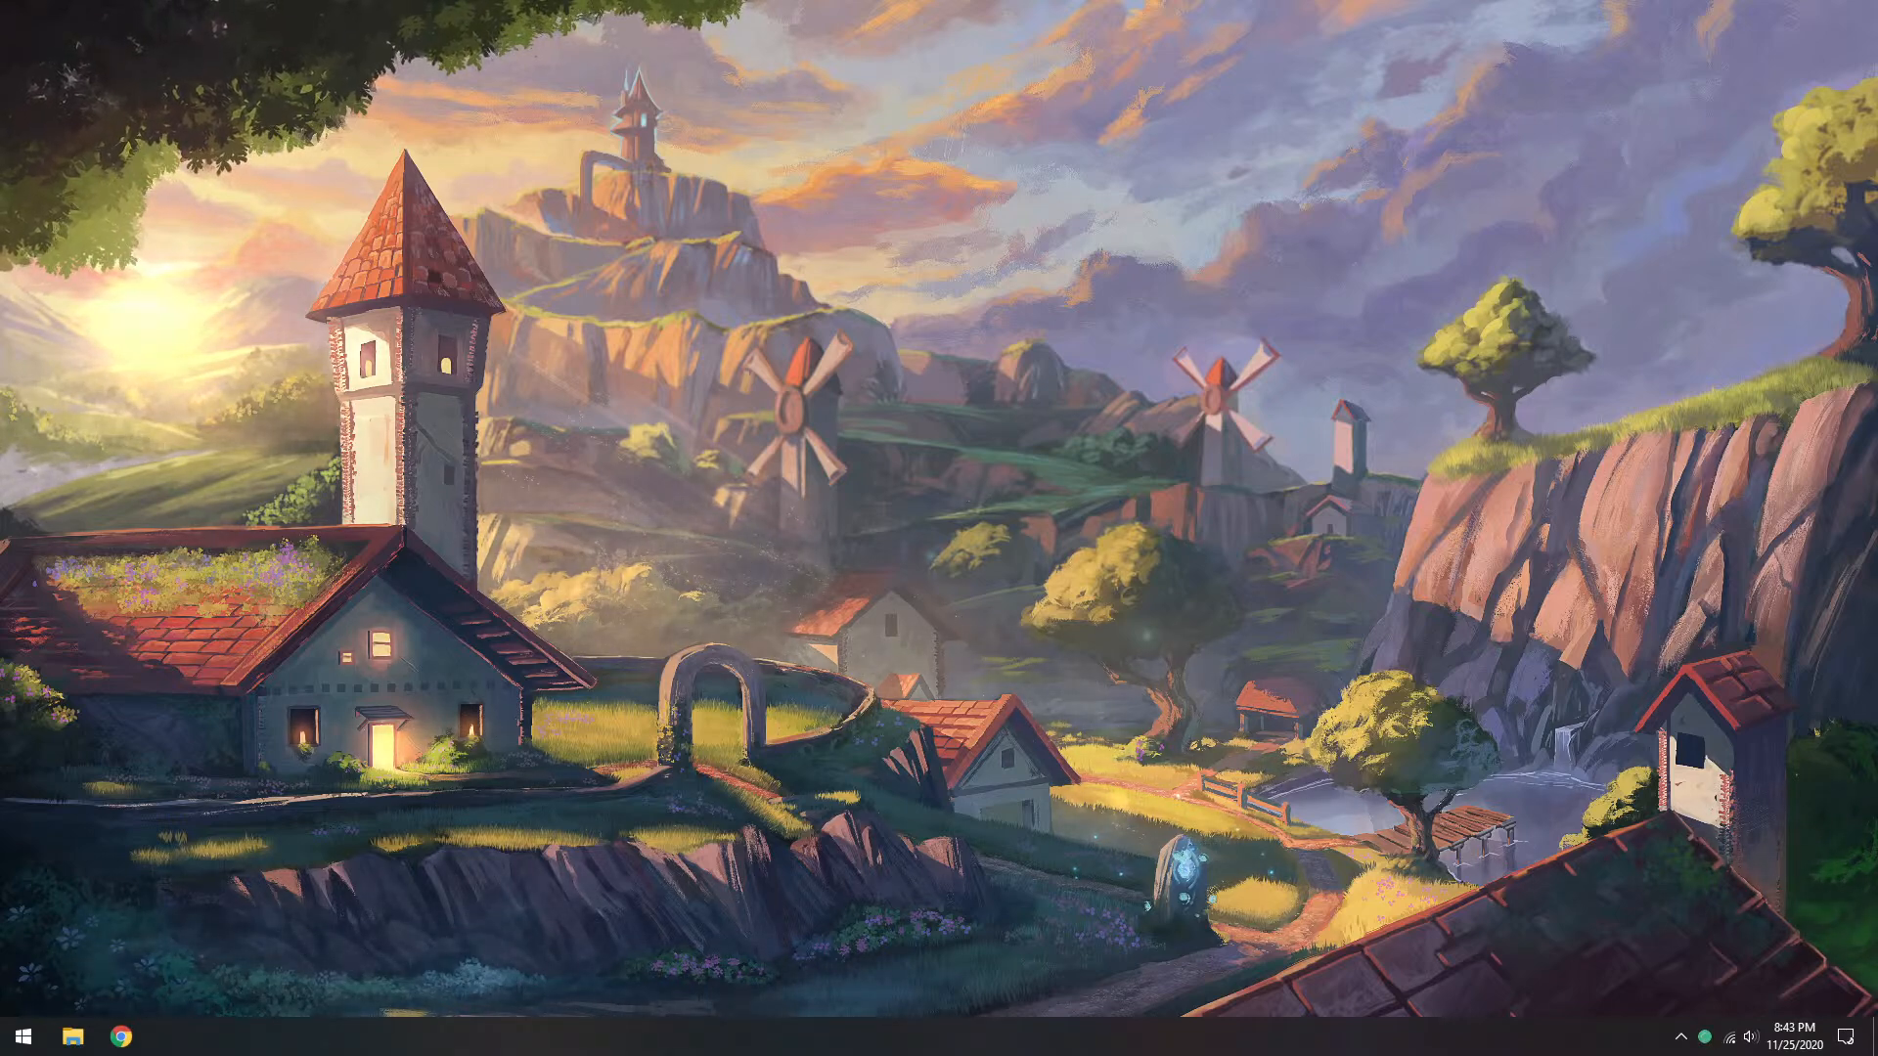
Step: Launch Godot Engine and open the TetraForce project stored in D:/Godot Engine/TetraForce
key(super)
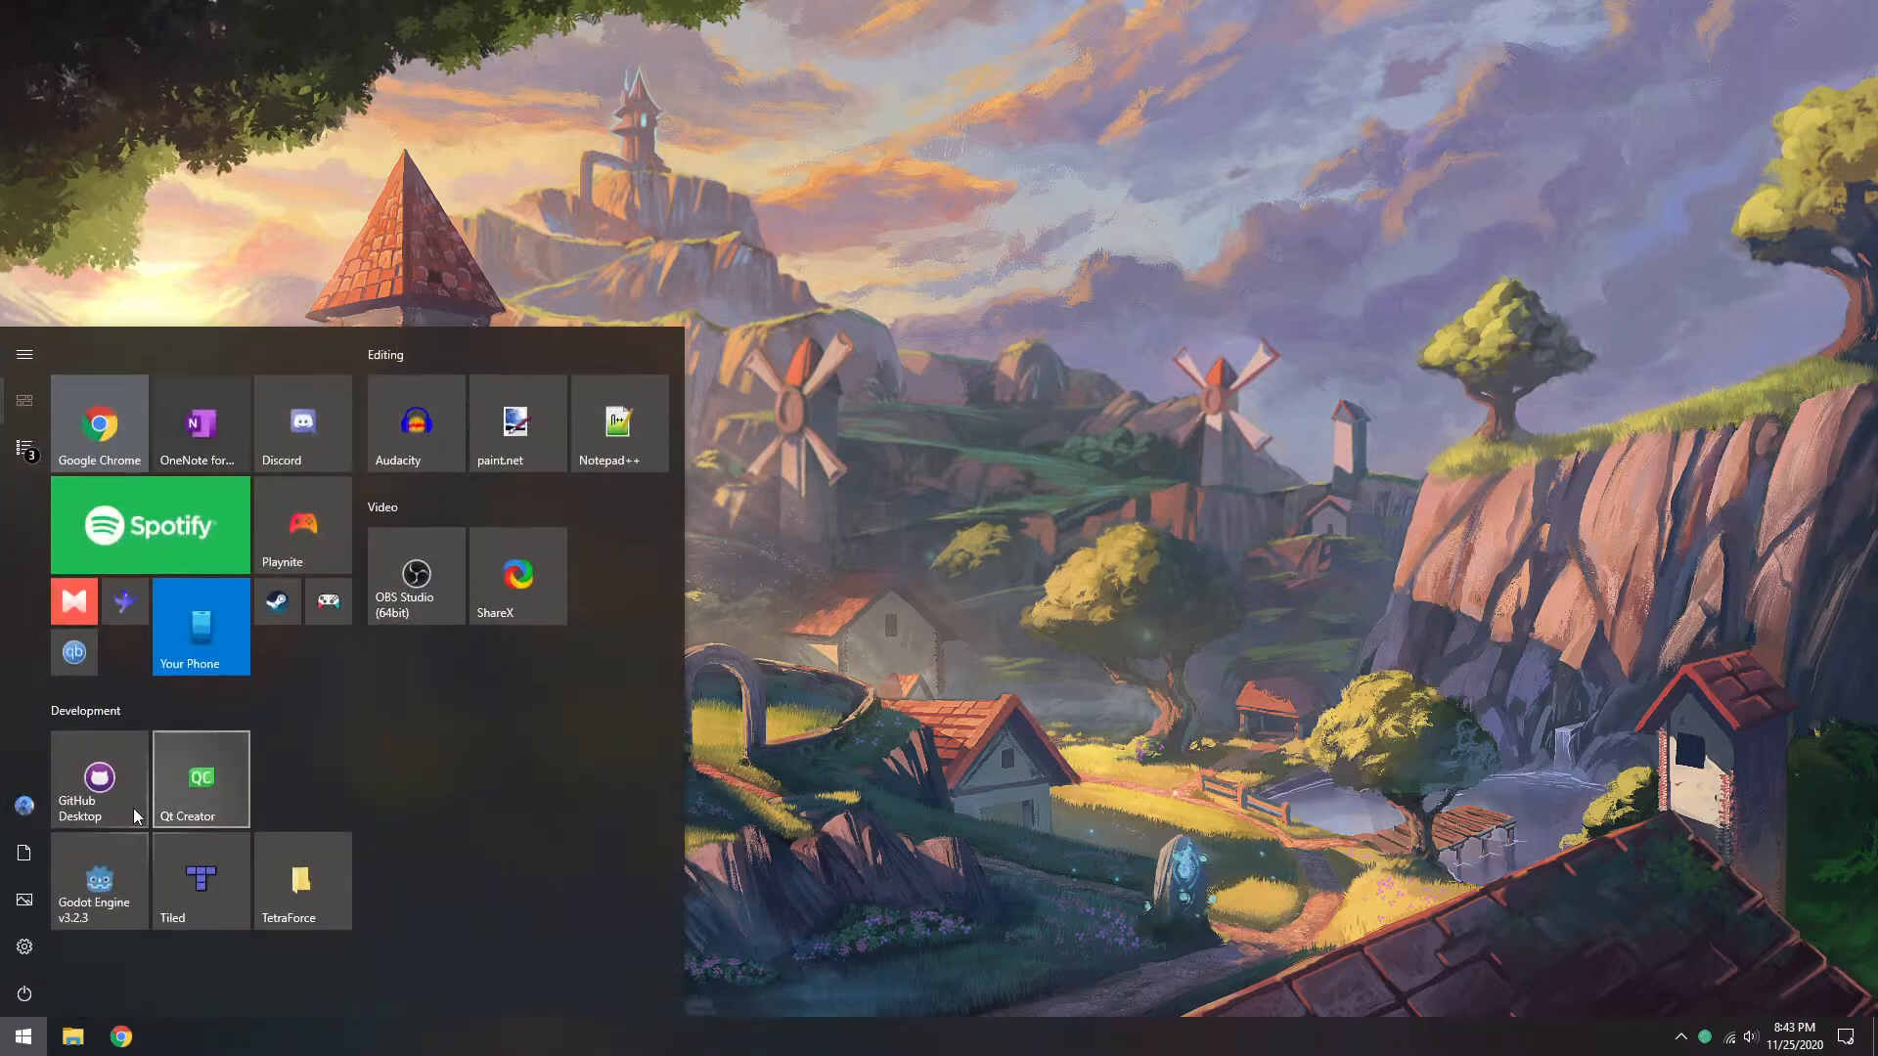
click(78, 884)
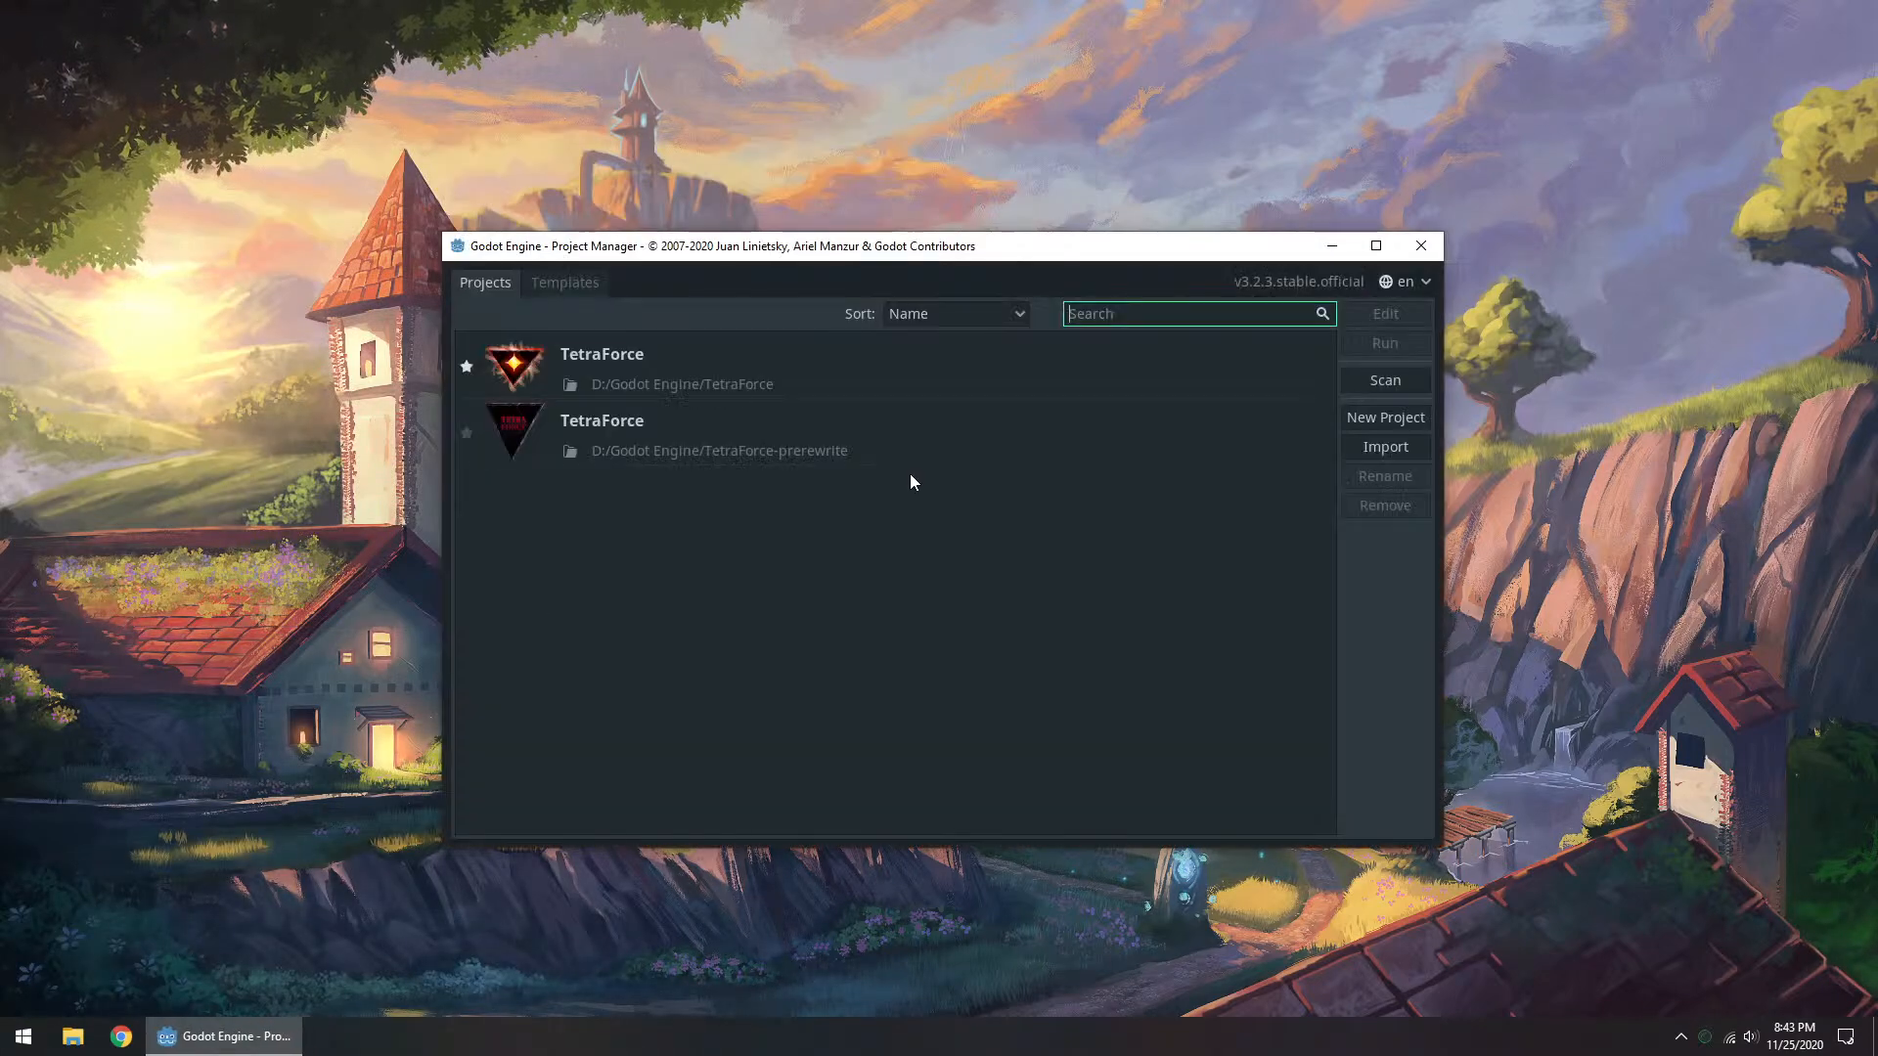
double_click(743, 338)
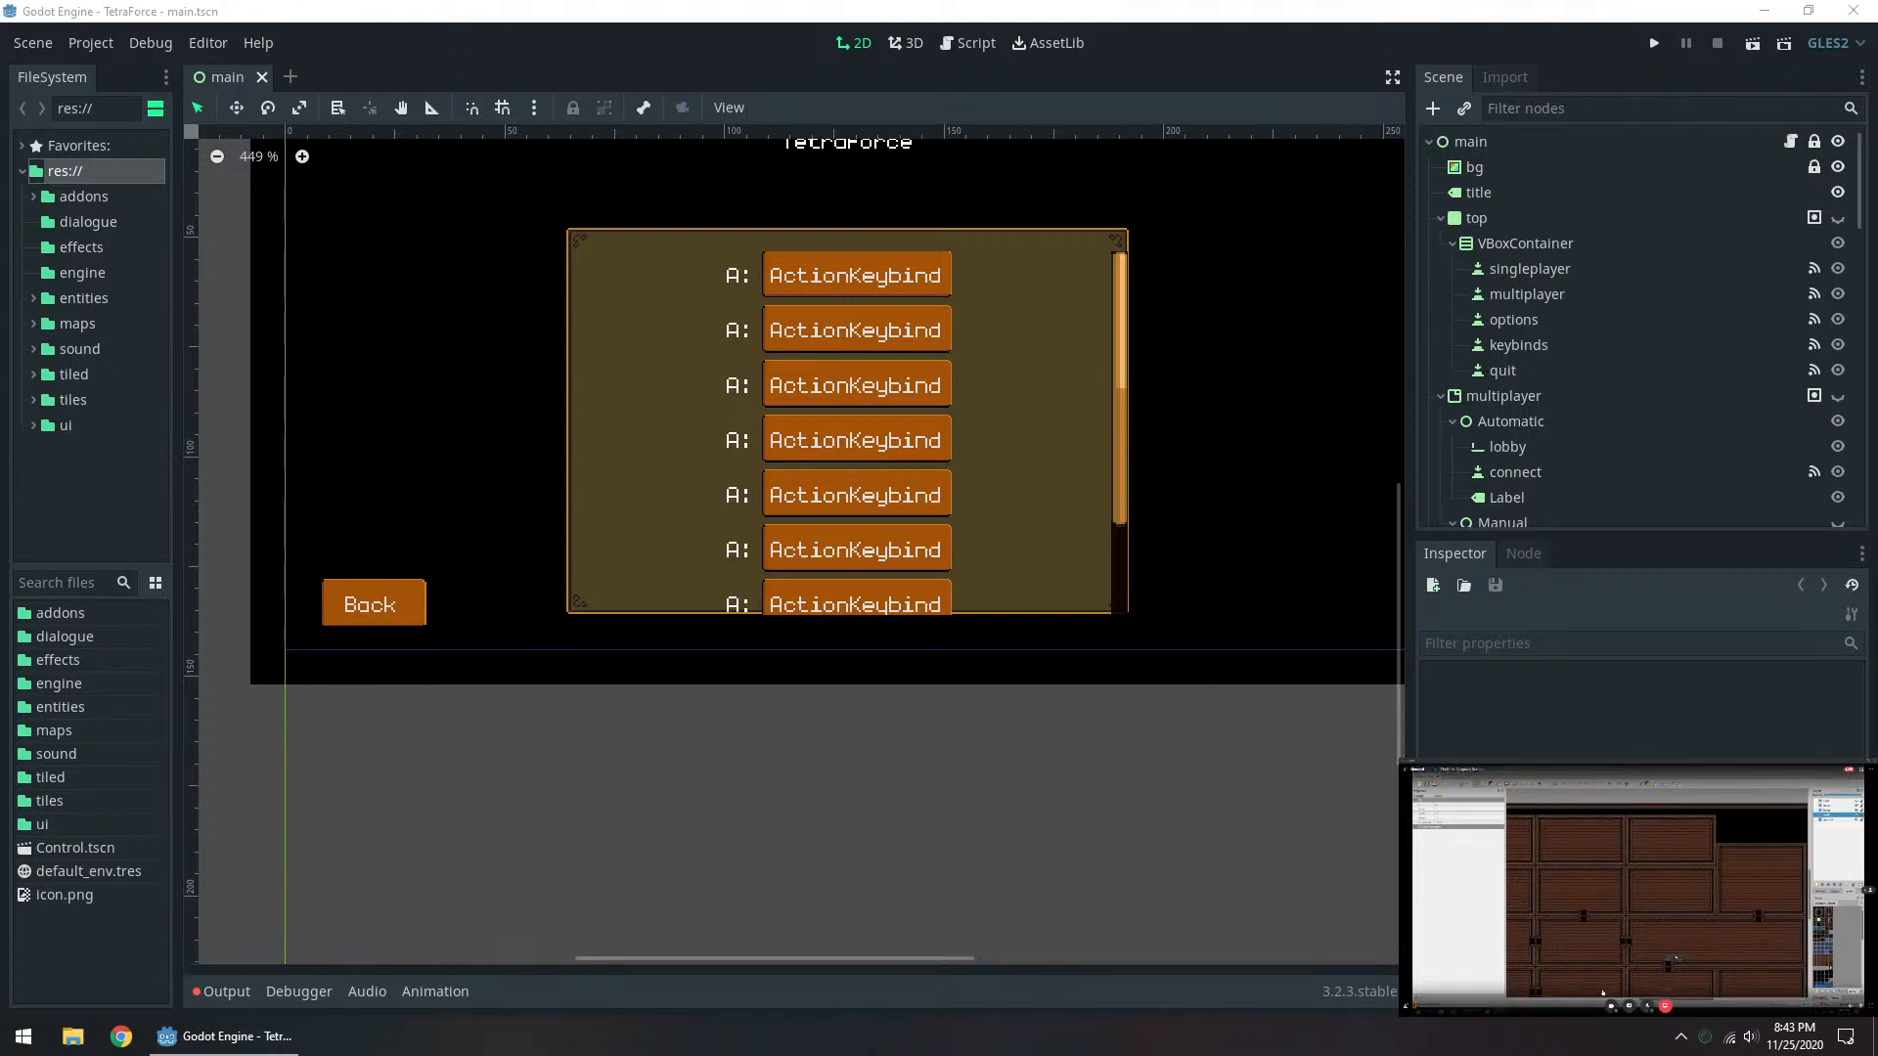
Step: Switch to the Discord stream window and enlarge it to view the dungeon1.tmx map
middle_drag(1035, 487, 1066, 612)
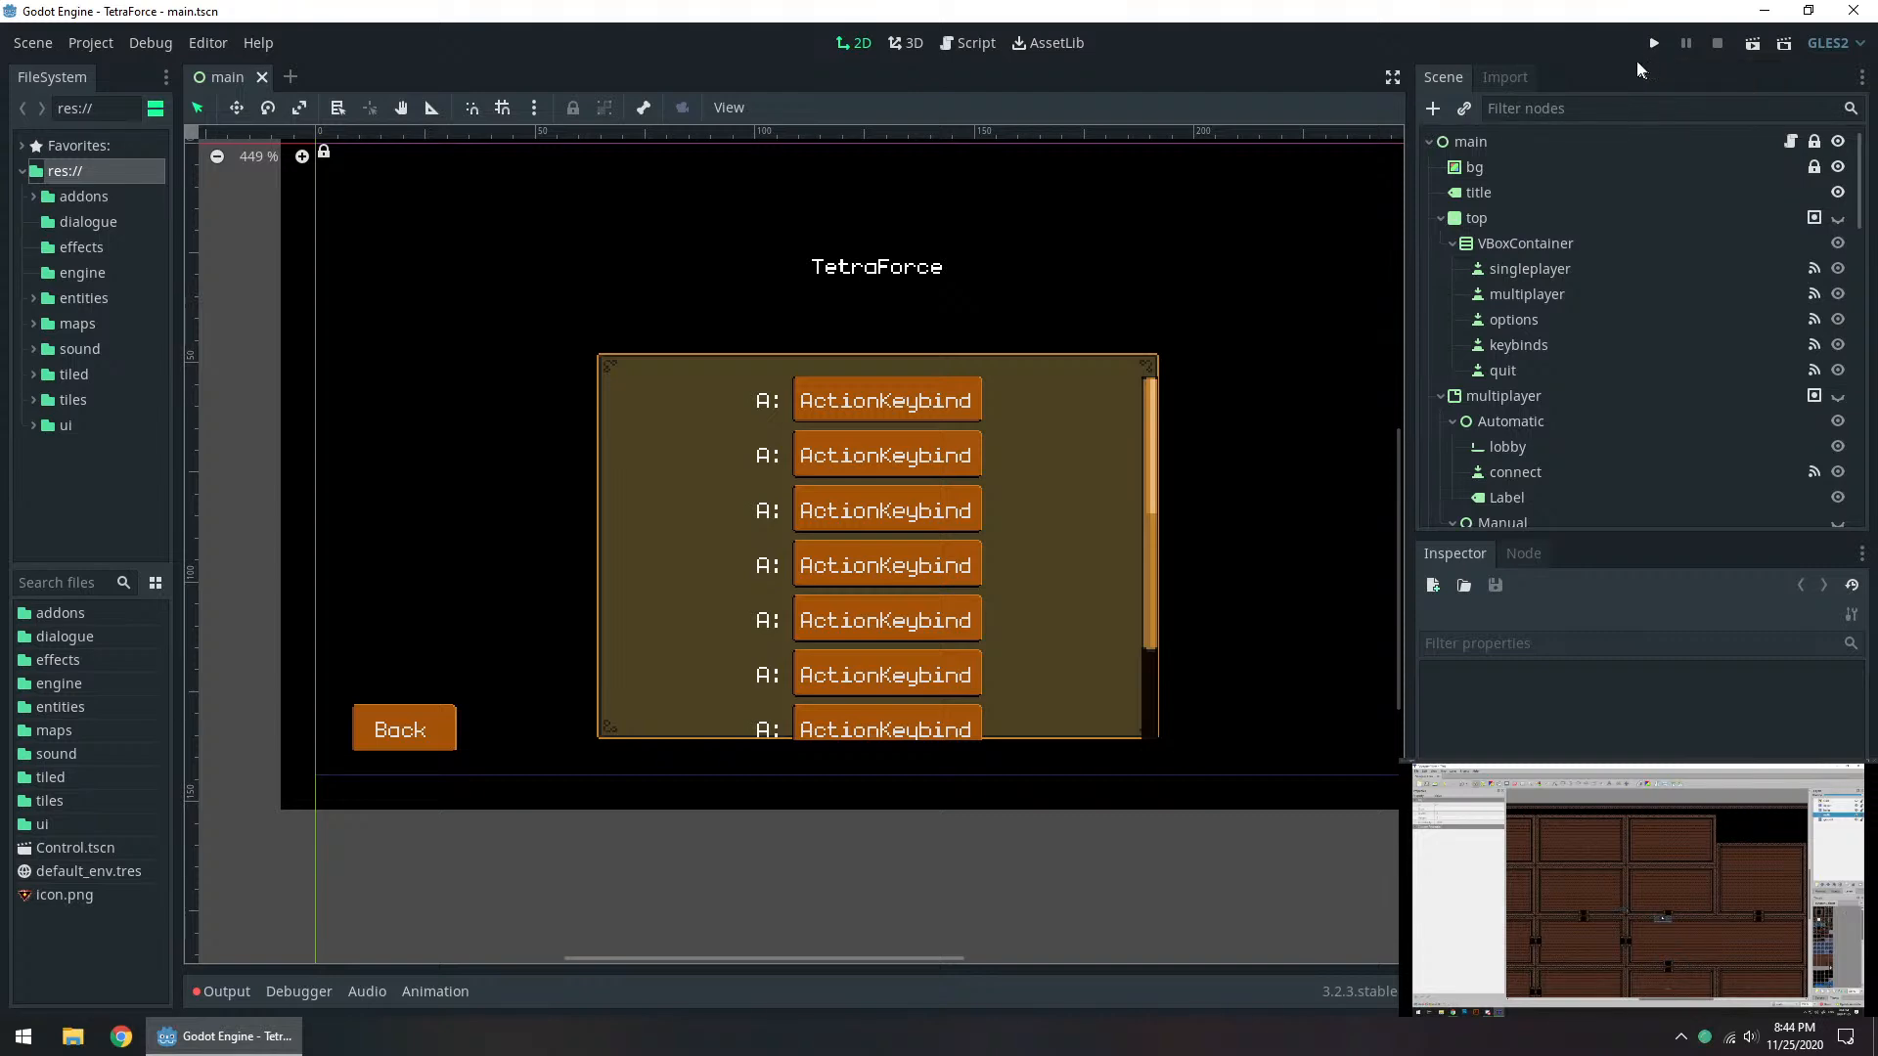
middle_drag(1322, 479, 1399, 596)
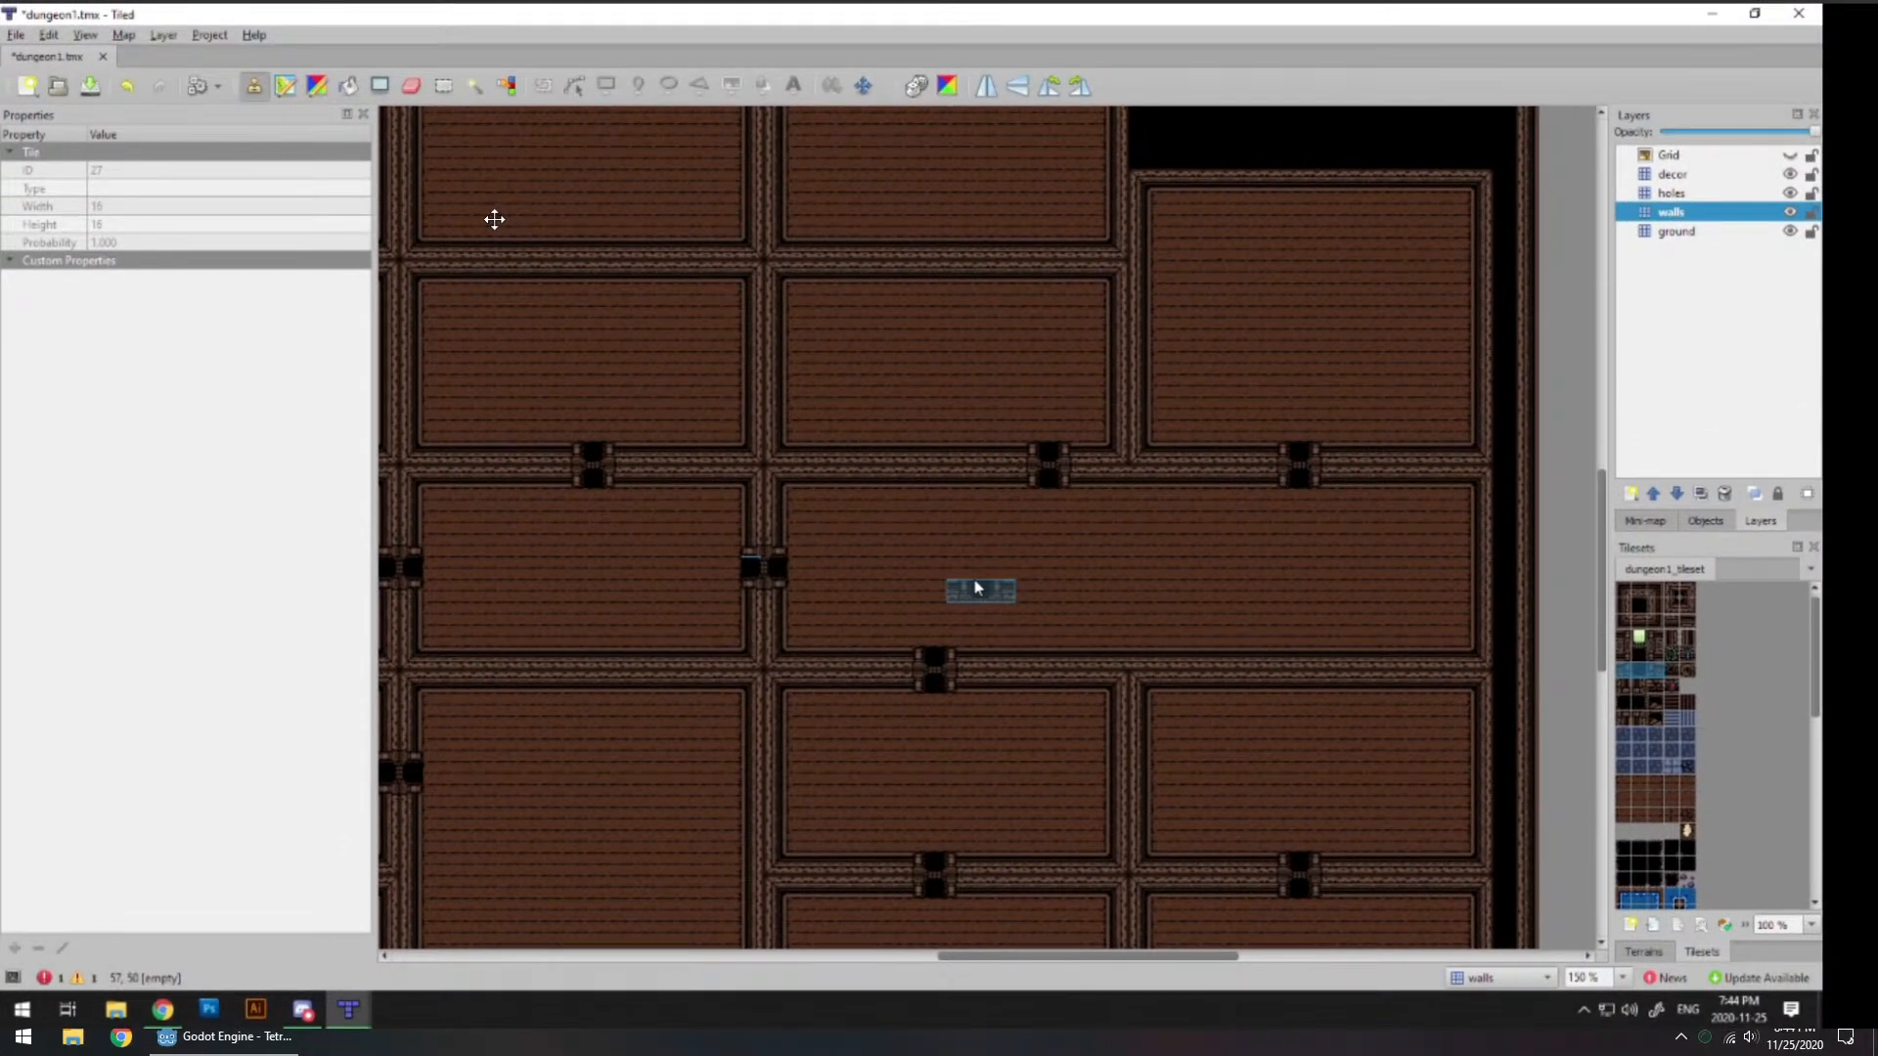
drag(494, 219, 490, 240)
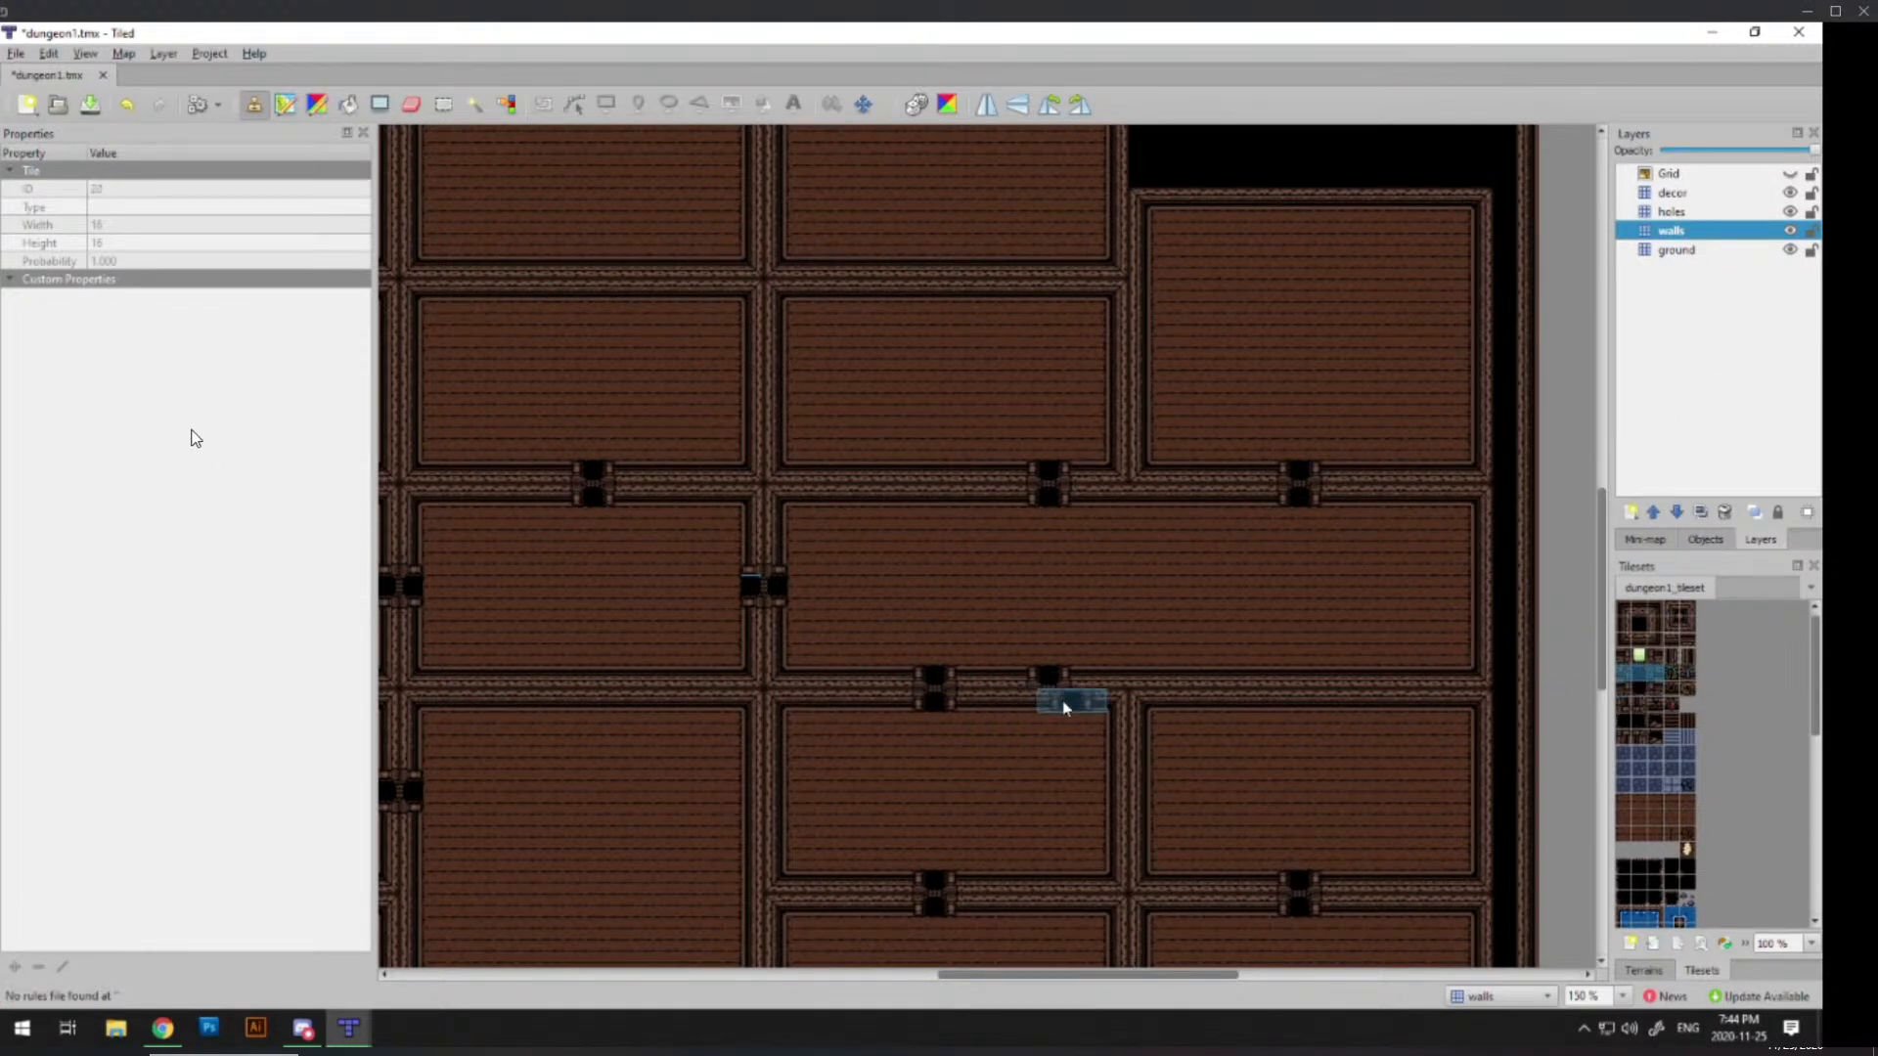
drag(194, 427, 279, 416)
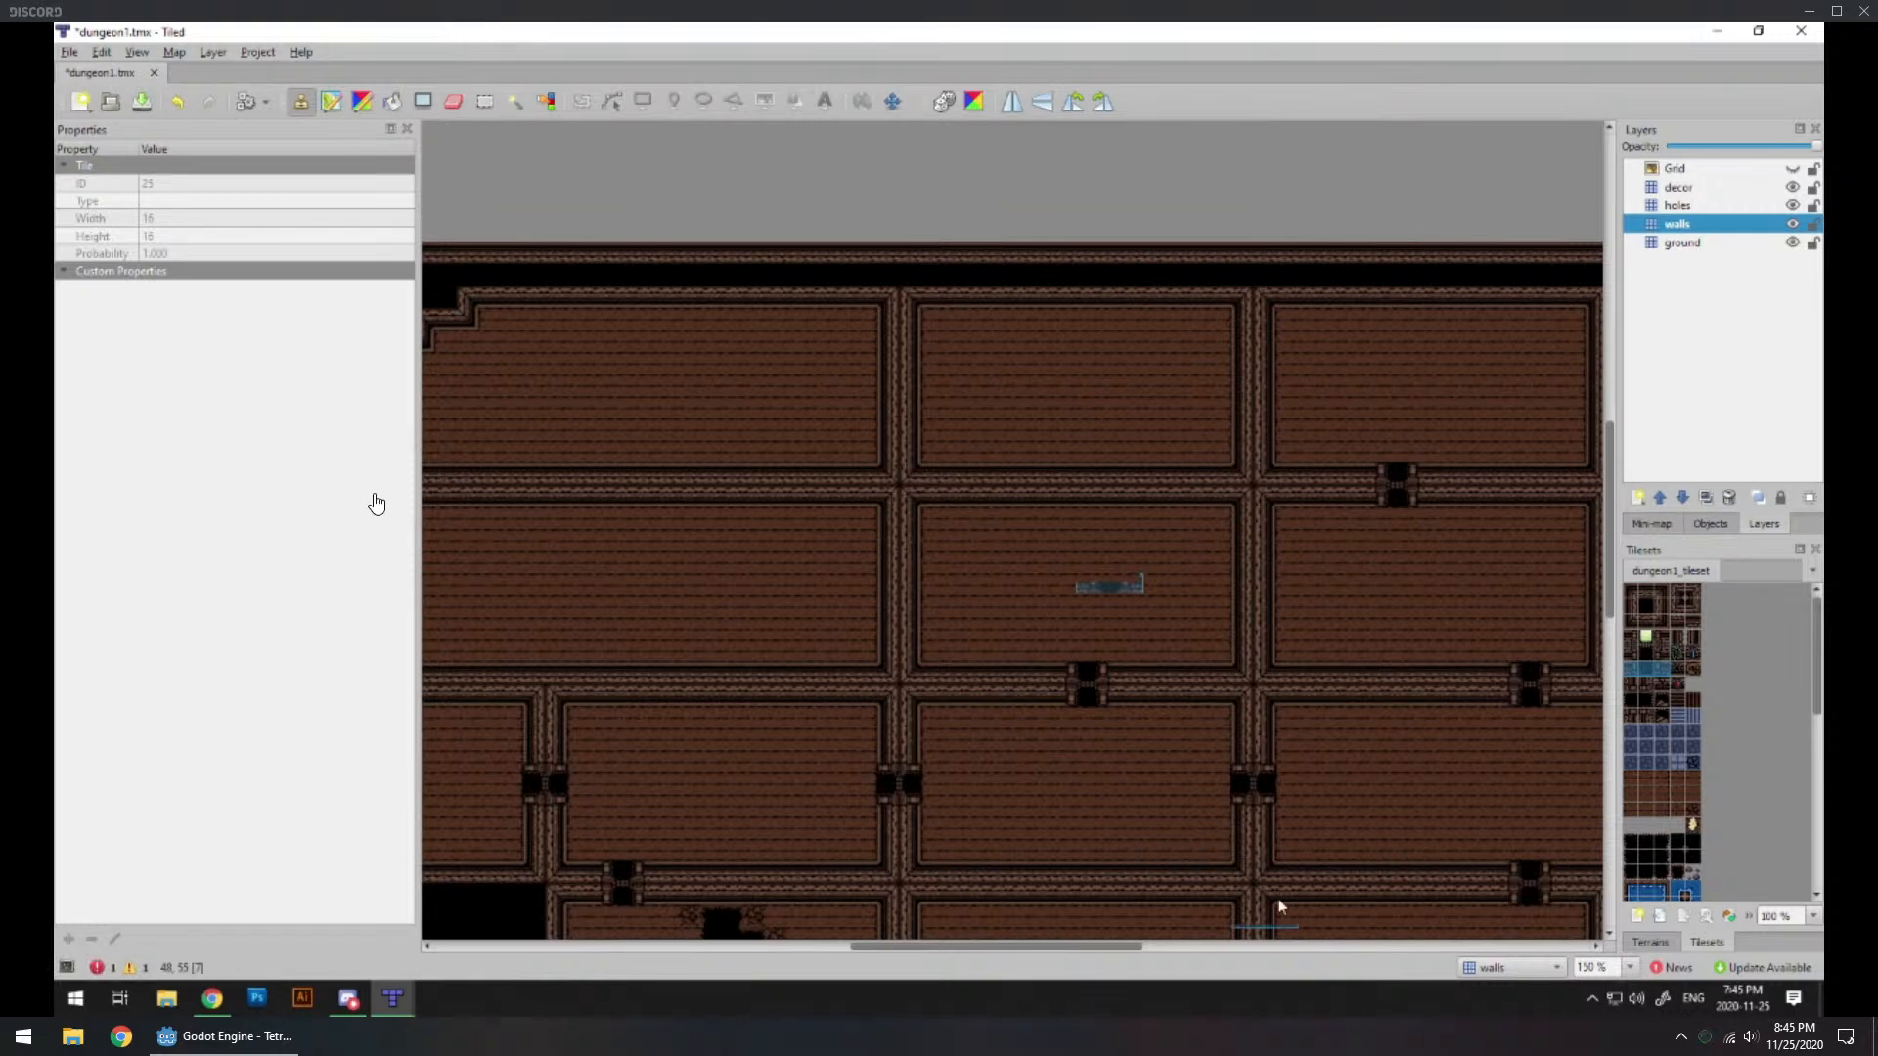
Step: Place a two-sided doorway on the walls layer, in the vertical wall between the two equal-sized rooms of the top row
click(1631, 697)
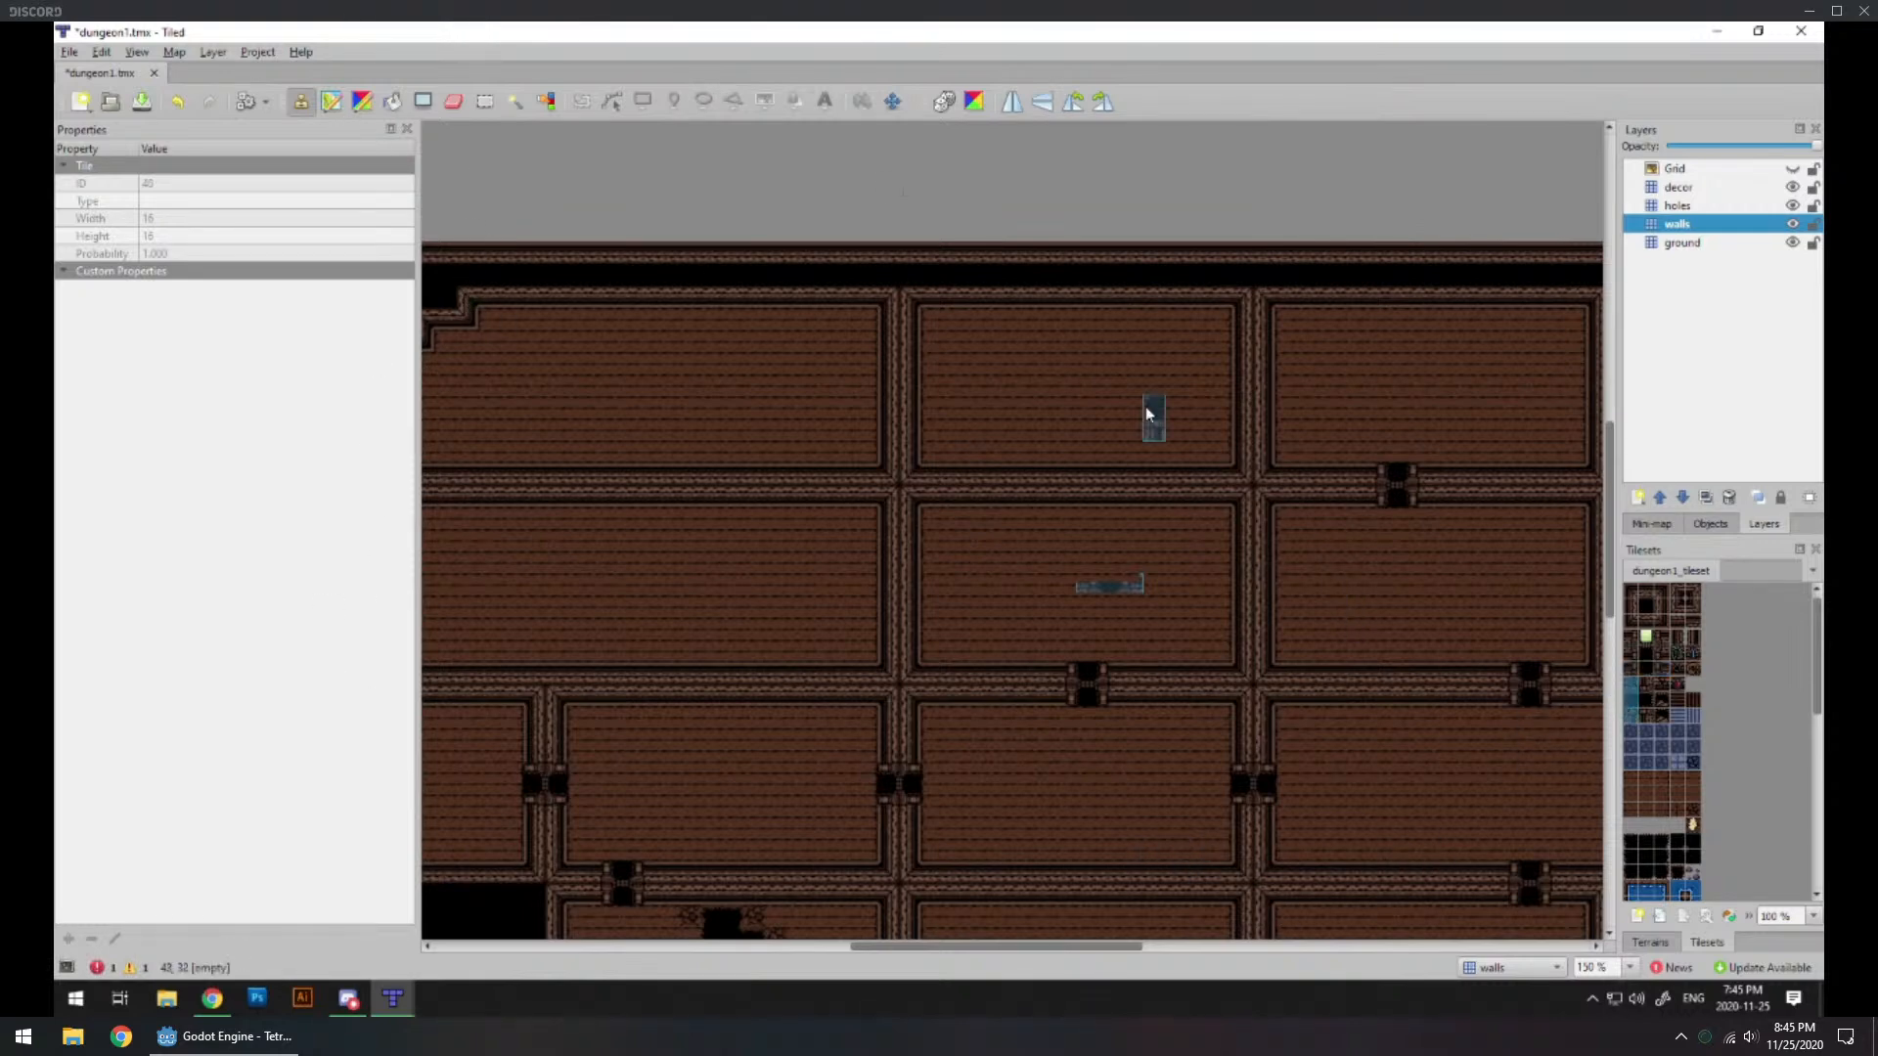
click(1264, 389)
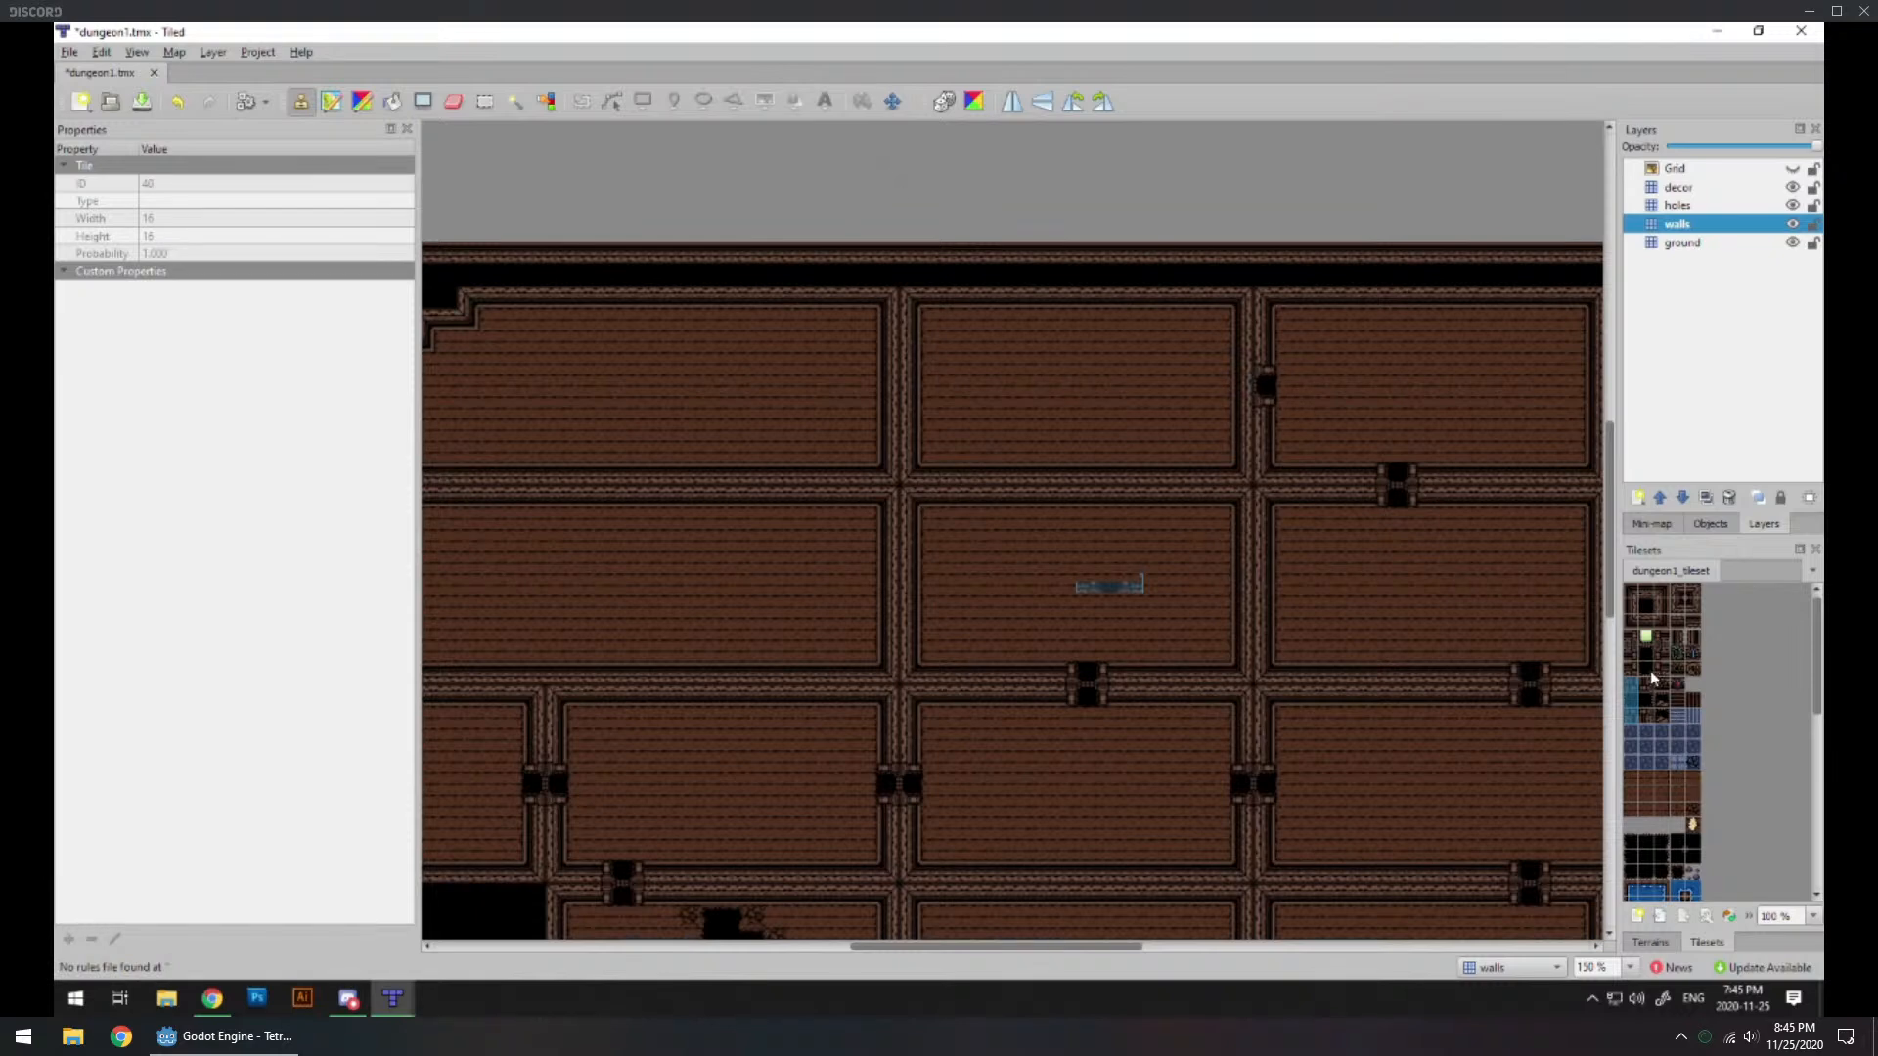
click(1239, 389)
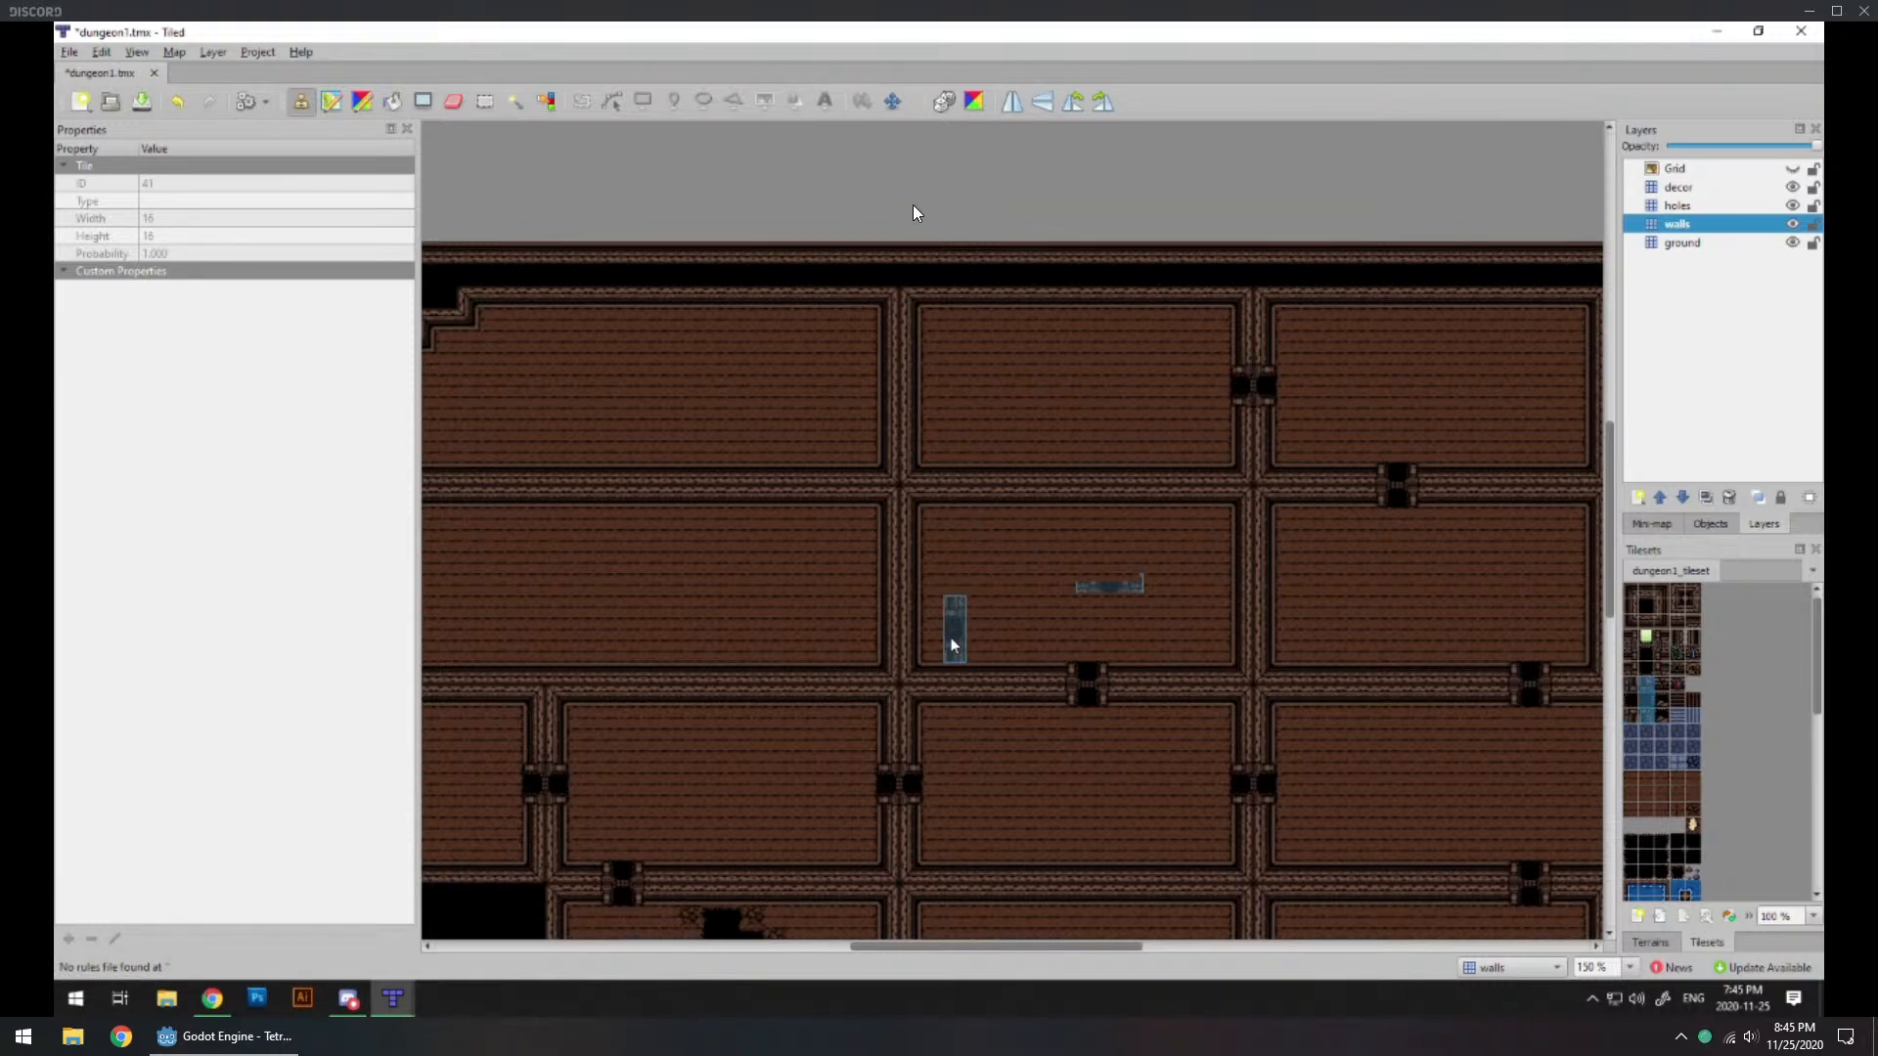
Step: Place a two-sided doorway in the vertical wall between the wide stepped-corner room and its neighbour in the top row
mouse_move(906, 565)
middle_down()
mouse_move(1073, 620)
mouse_move(1115, 598)
middle_up()
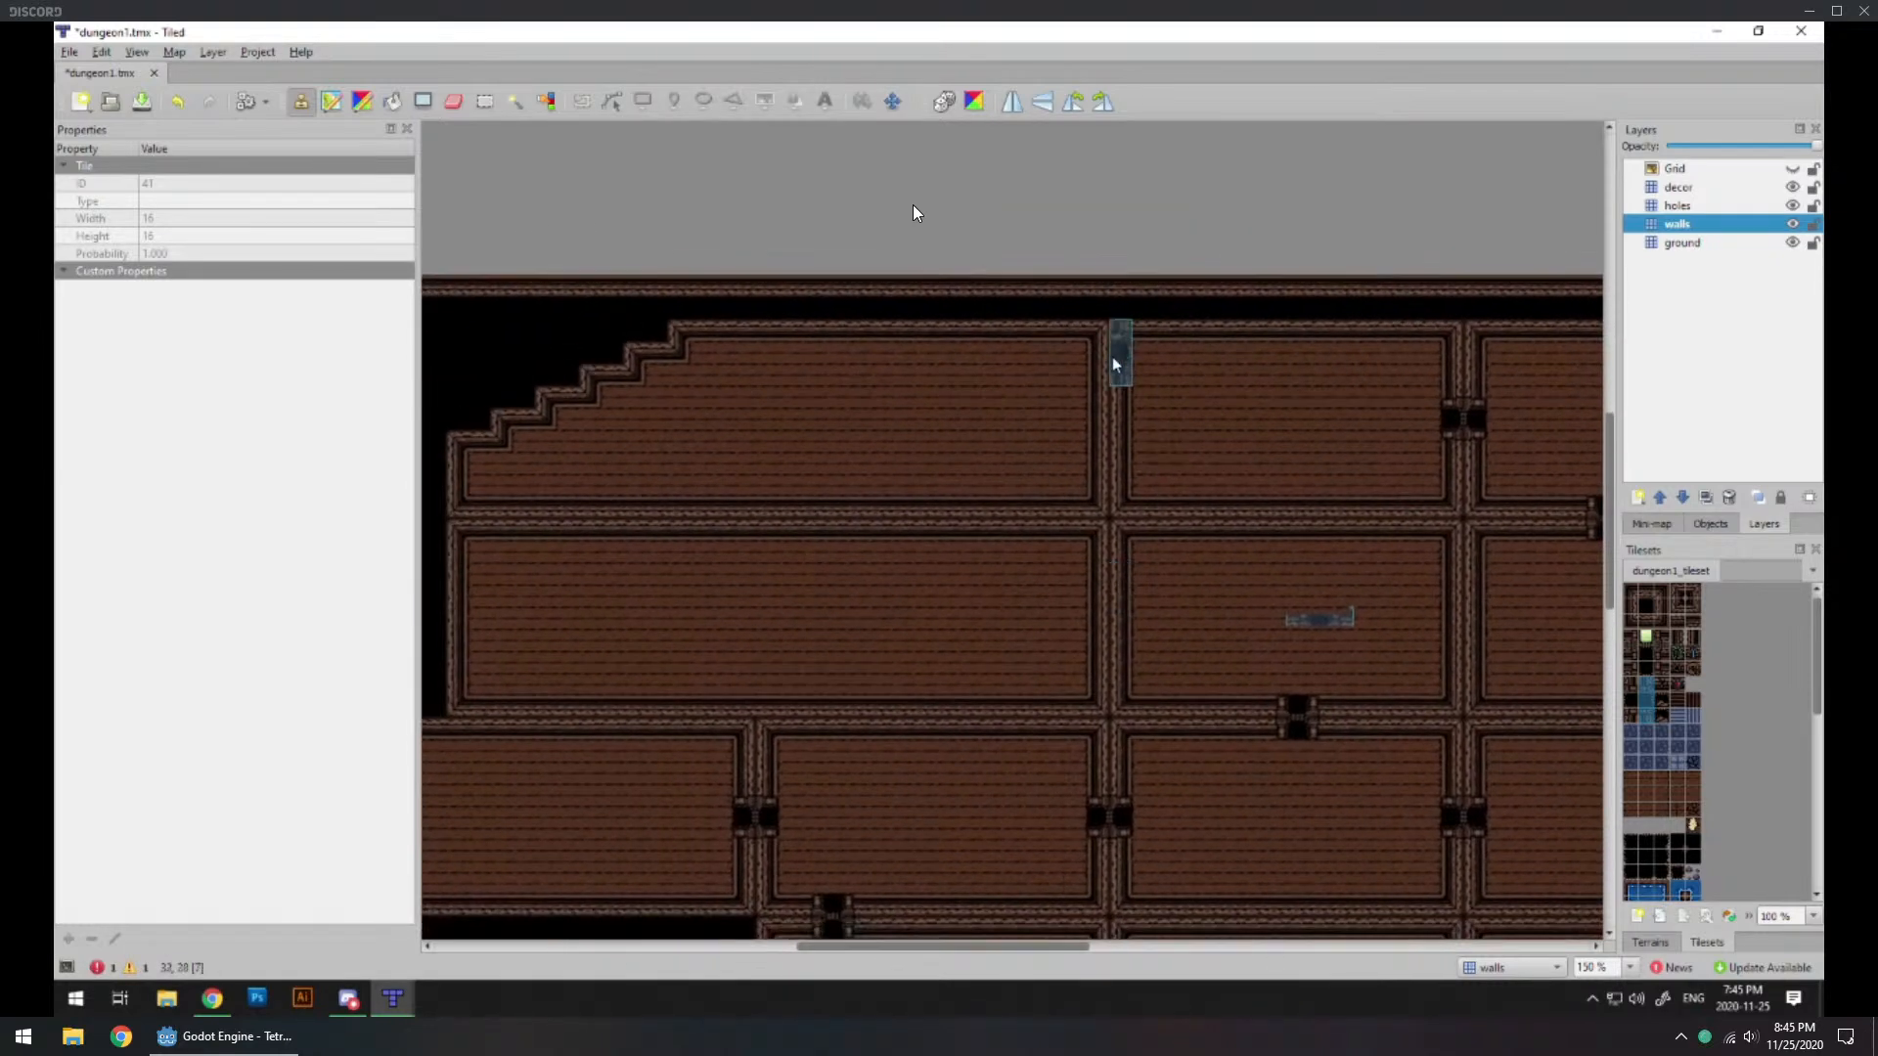
click(1097, 418)
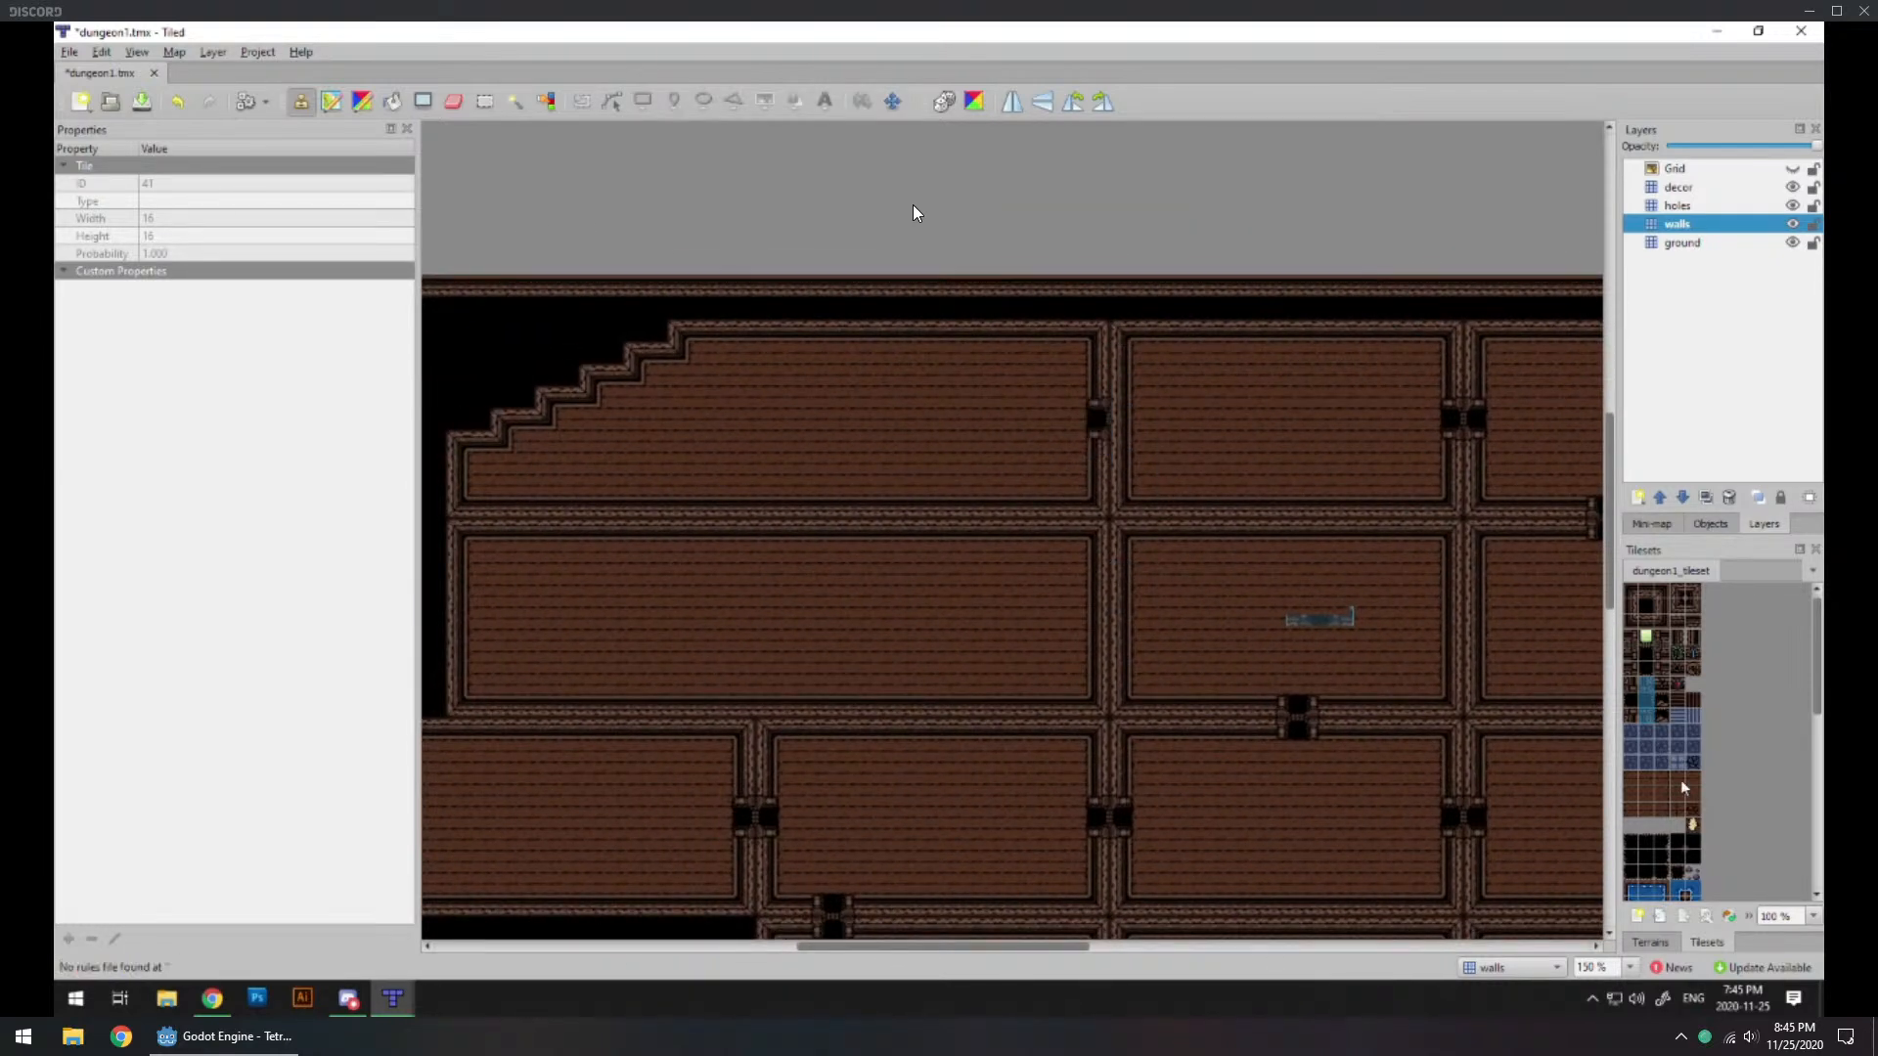
drag(1632, 687, 1631, 720)
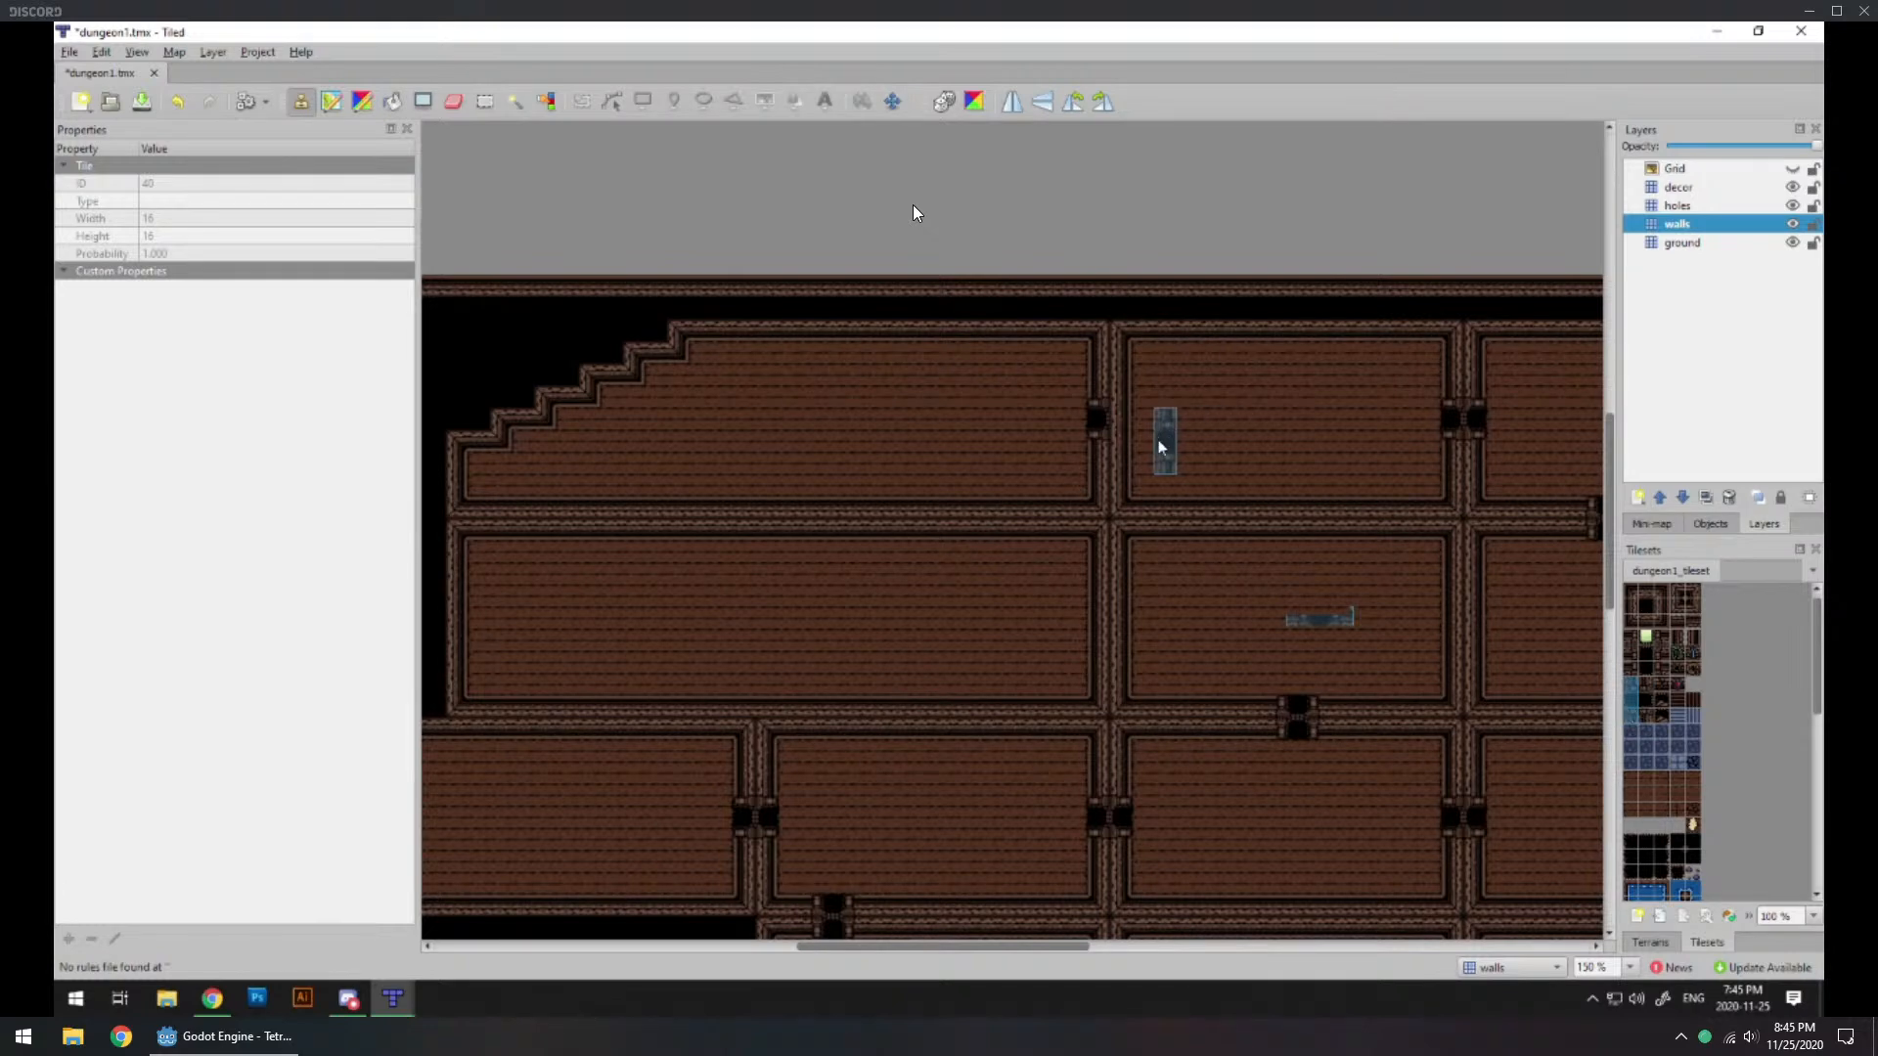
click(1122, 422)
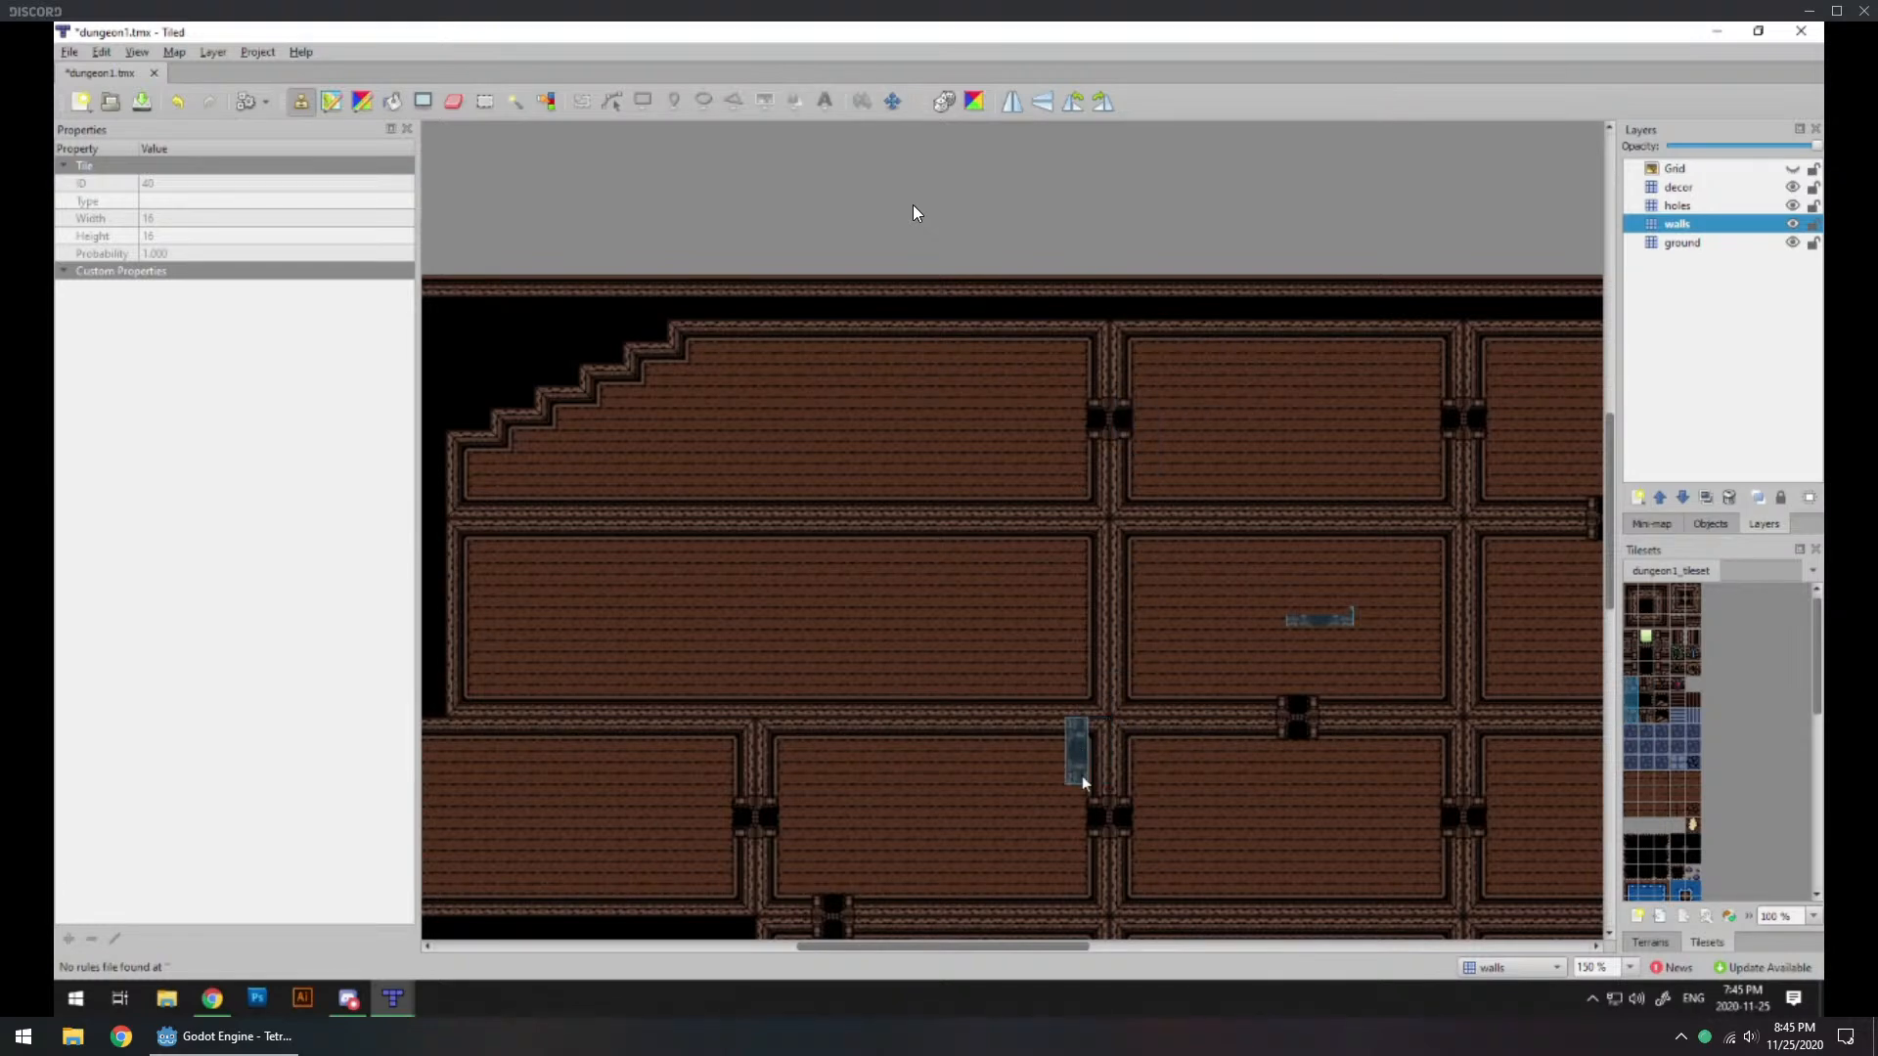
Step: Place two doorways in the horizontal wall between the stepped-corner room and the wide room below it
drag(1032, 948, 1004, 947)
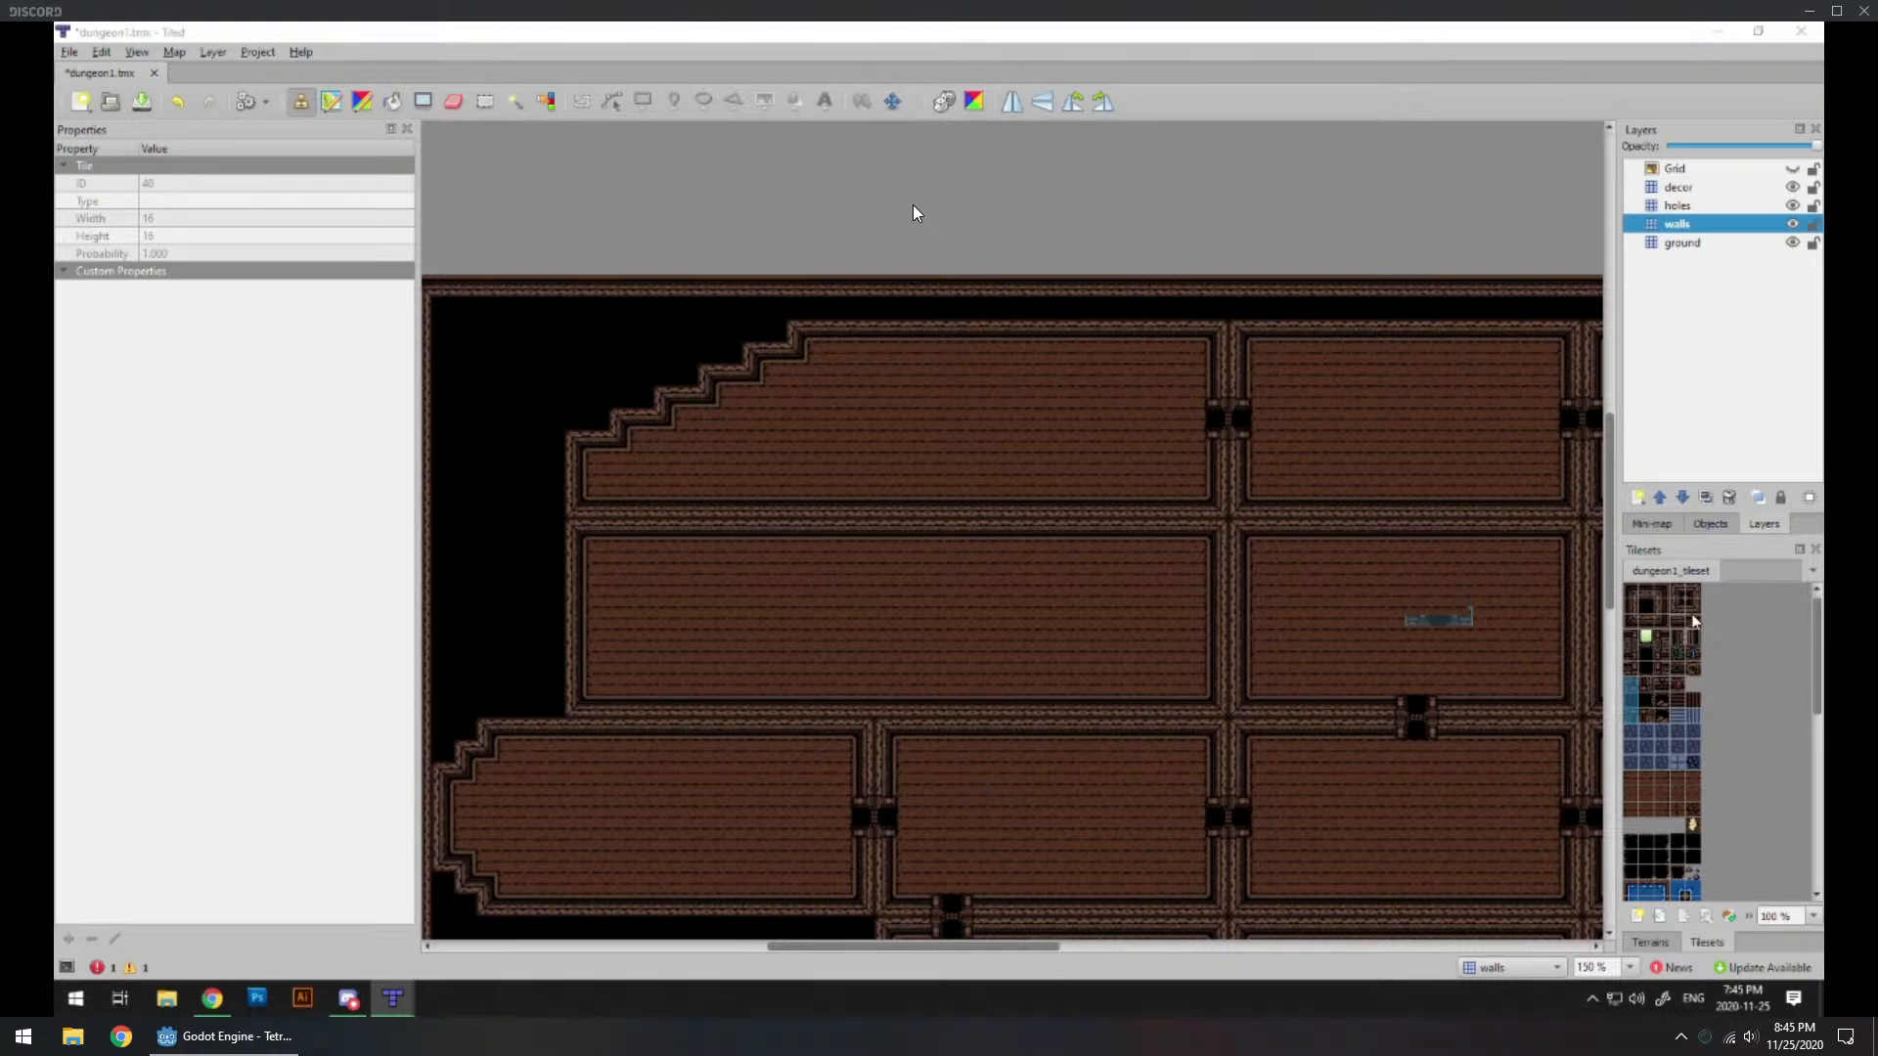
drag(1629, 667, 1666, 668)
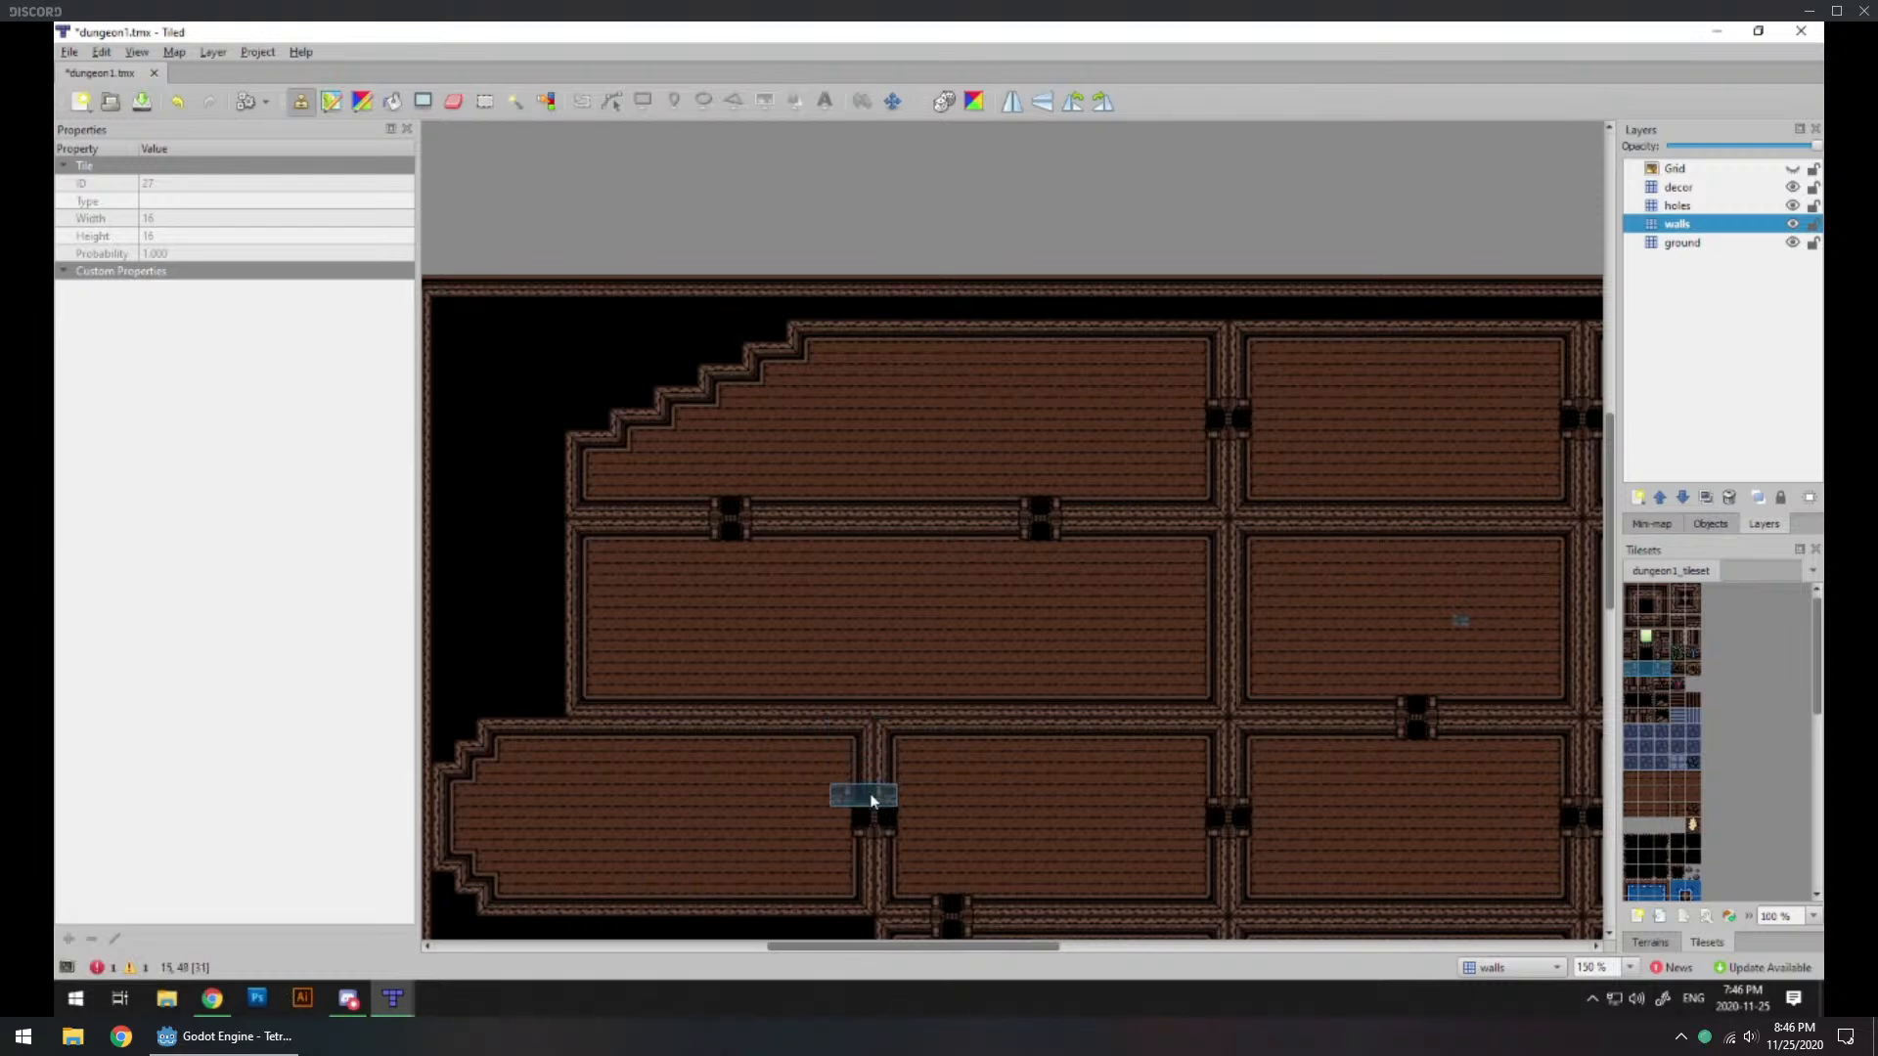
Step: Bring up the Downloads folder, shrink the stream to a small overlay, and switch to Chrome to view D1_REV.png
click(74, 1036)
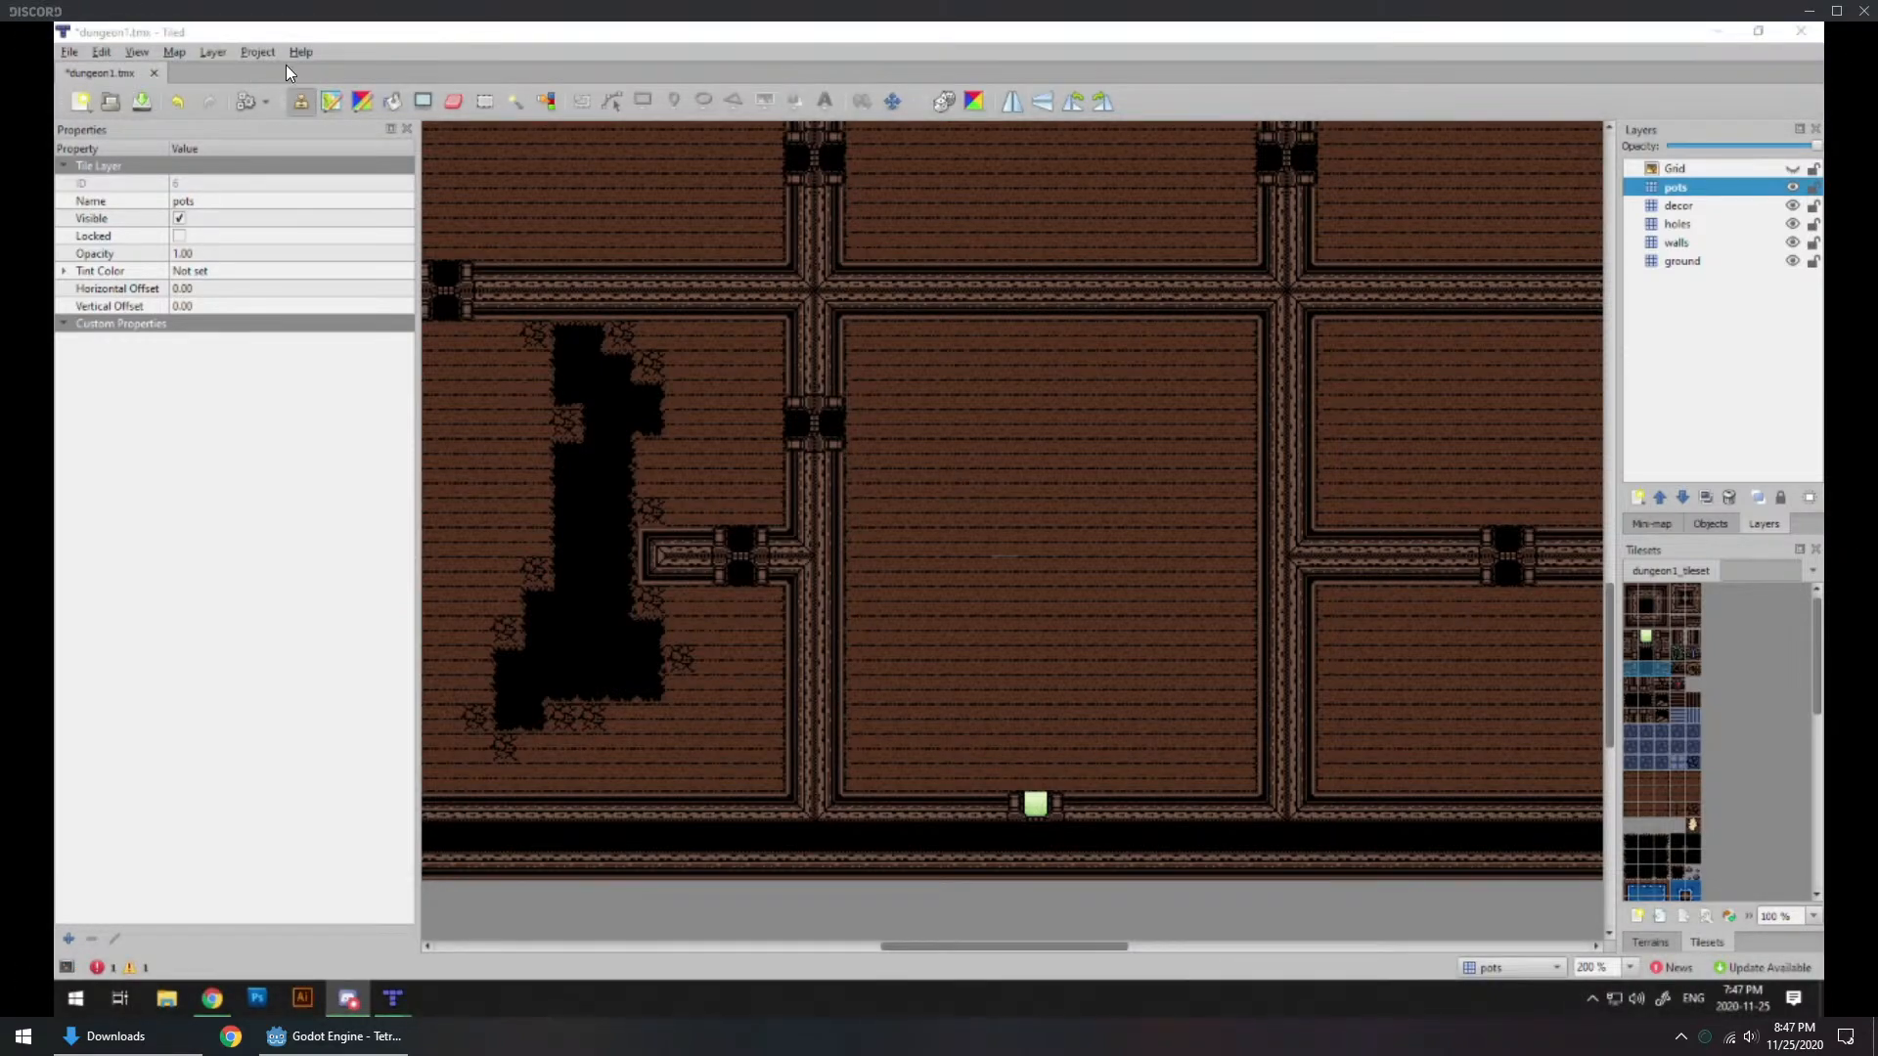
drag(1, 1, 1453, 785)
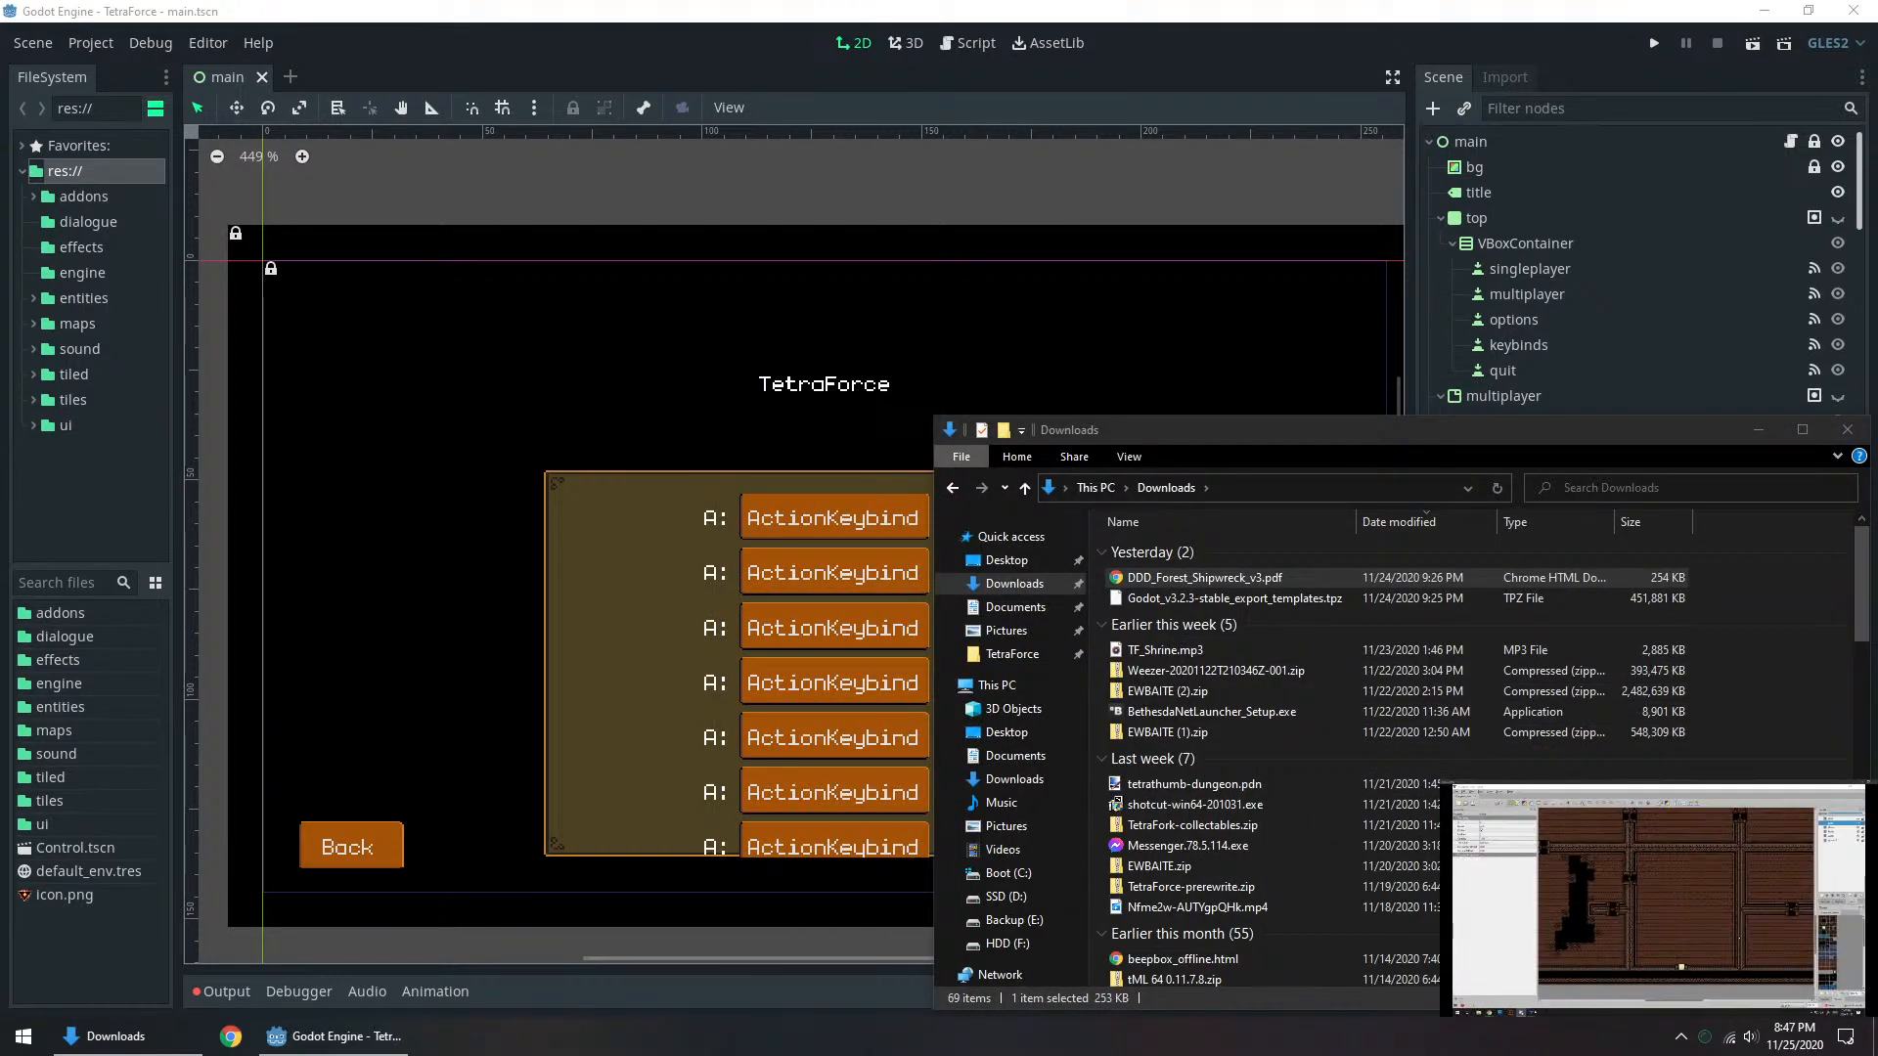
click(231, 1036)
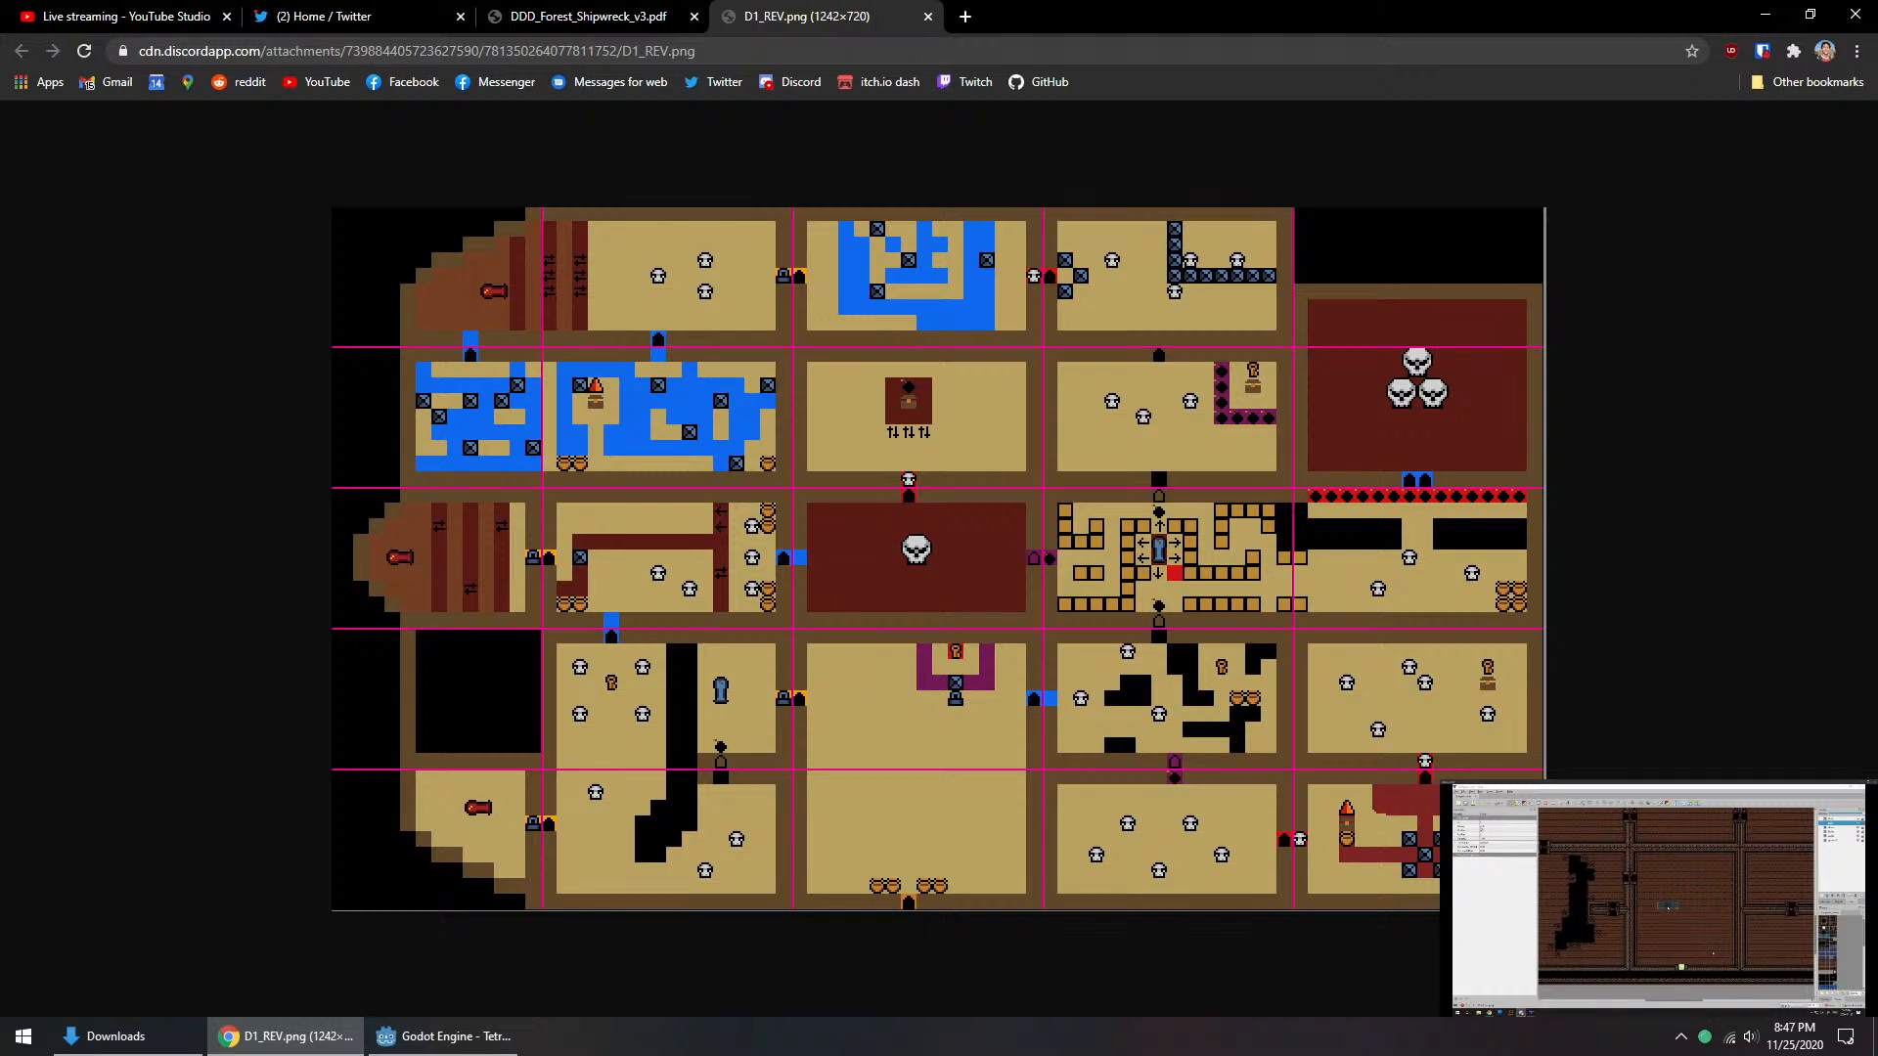
Step: Move the YouTube Studio live streaming tab out of the Chrome window that shows D1_REV.png
click(1798, 932)
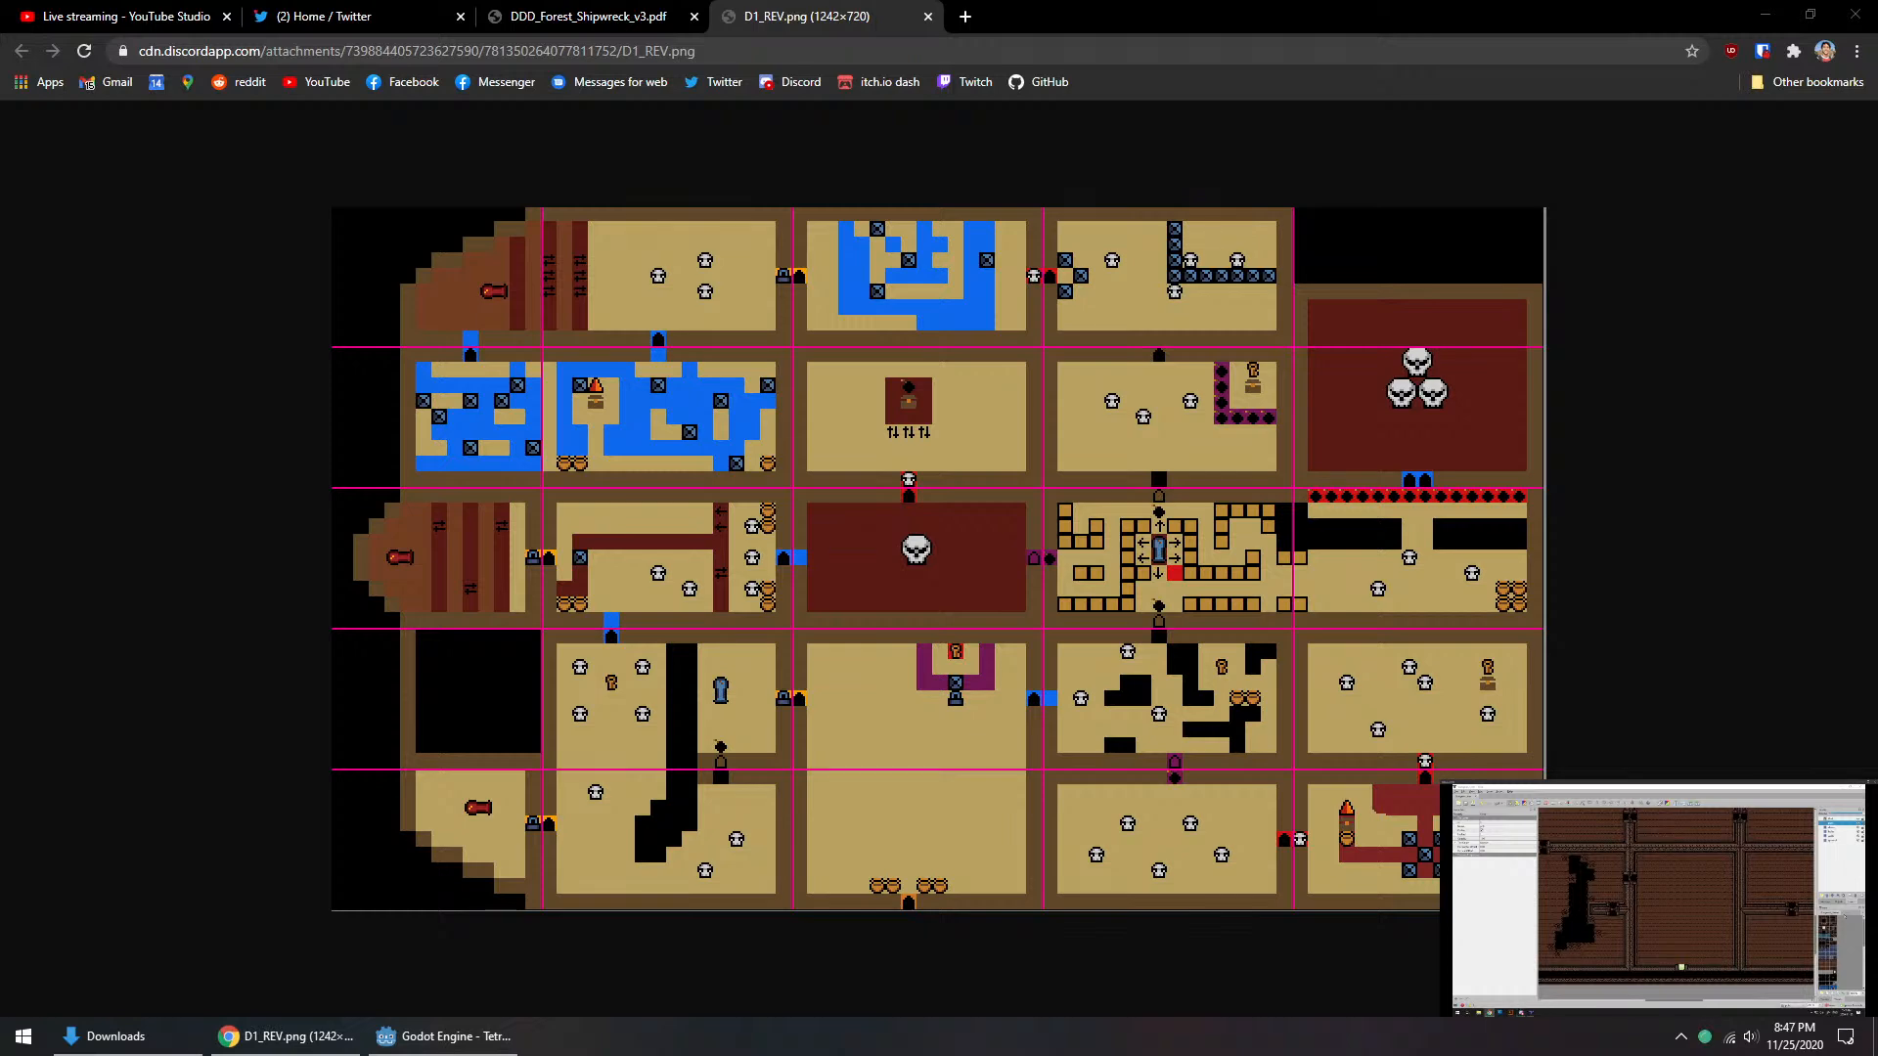
drag(148, 12, 1525, 782)
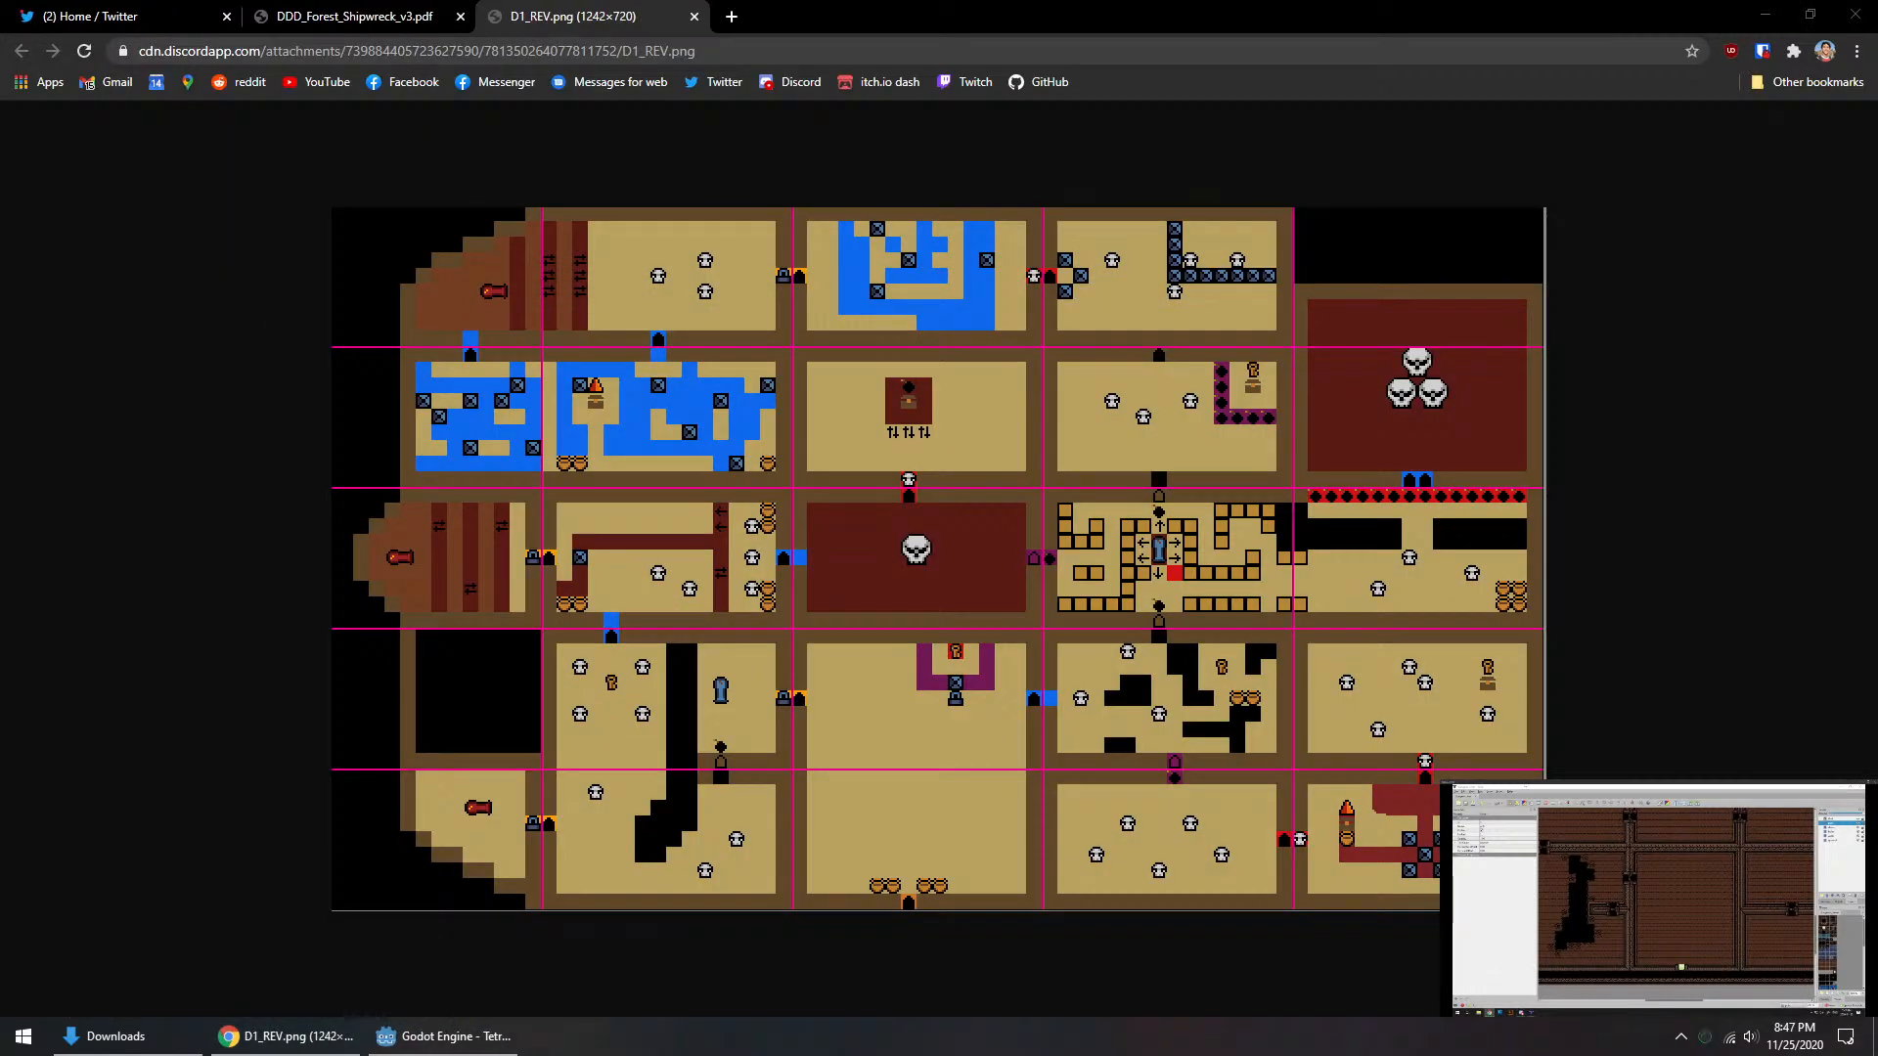
Step: Search the installed programs for "tiled" and launch the Tiled map editor
click(113, 1042)
click(172, 1041)
key(super)
text(tyil)
key(BackSpace)
key(BackSpace)
key(BackSpace)
text(iled)
key(Return)
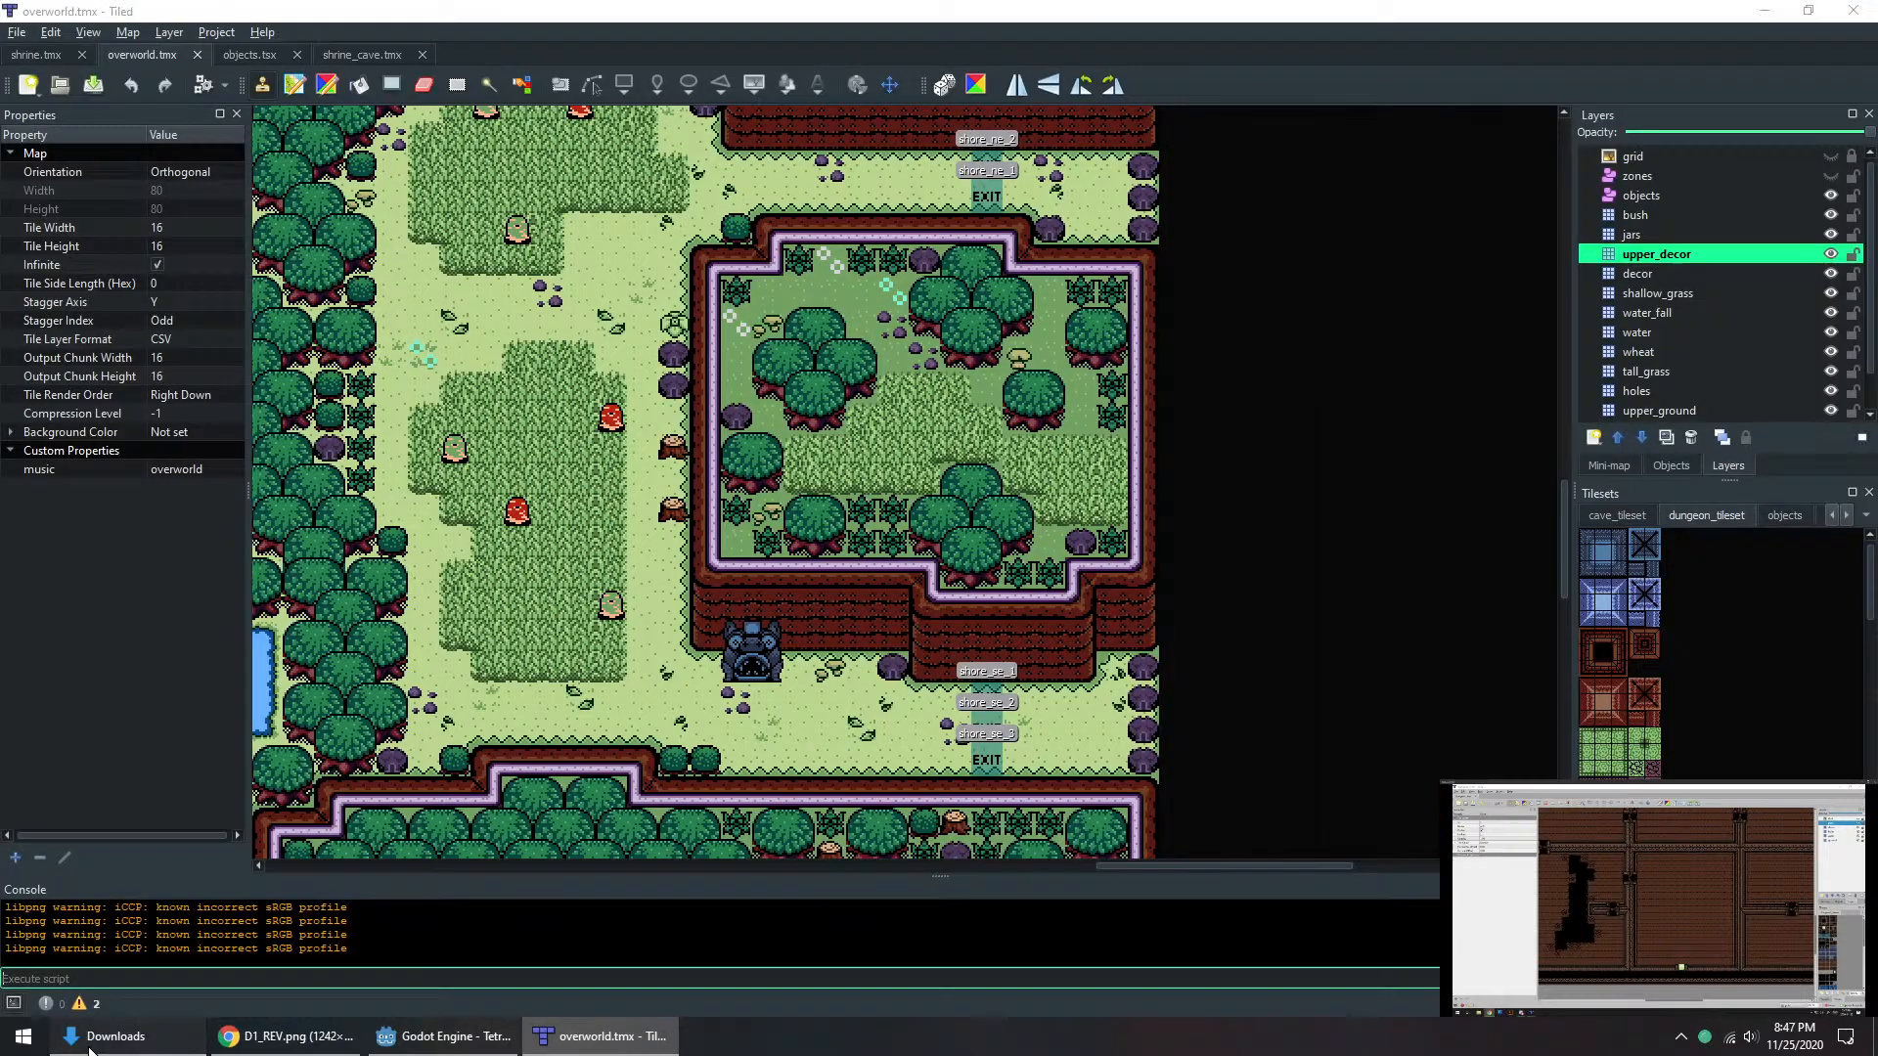
Step: Browse to the TetraForce folder's tiled/roughmapper/Maps subfolder and open Dungeon1.tmx in Tiled
click(113, 1037)
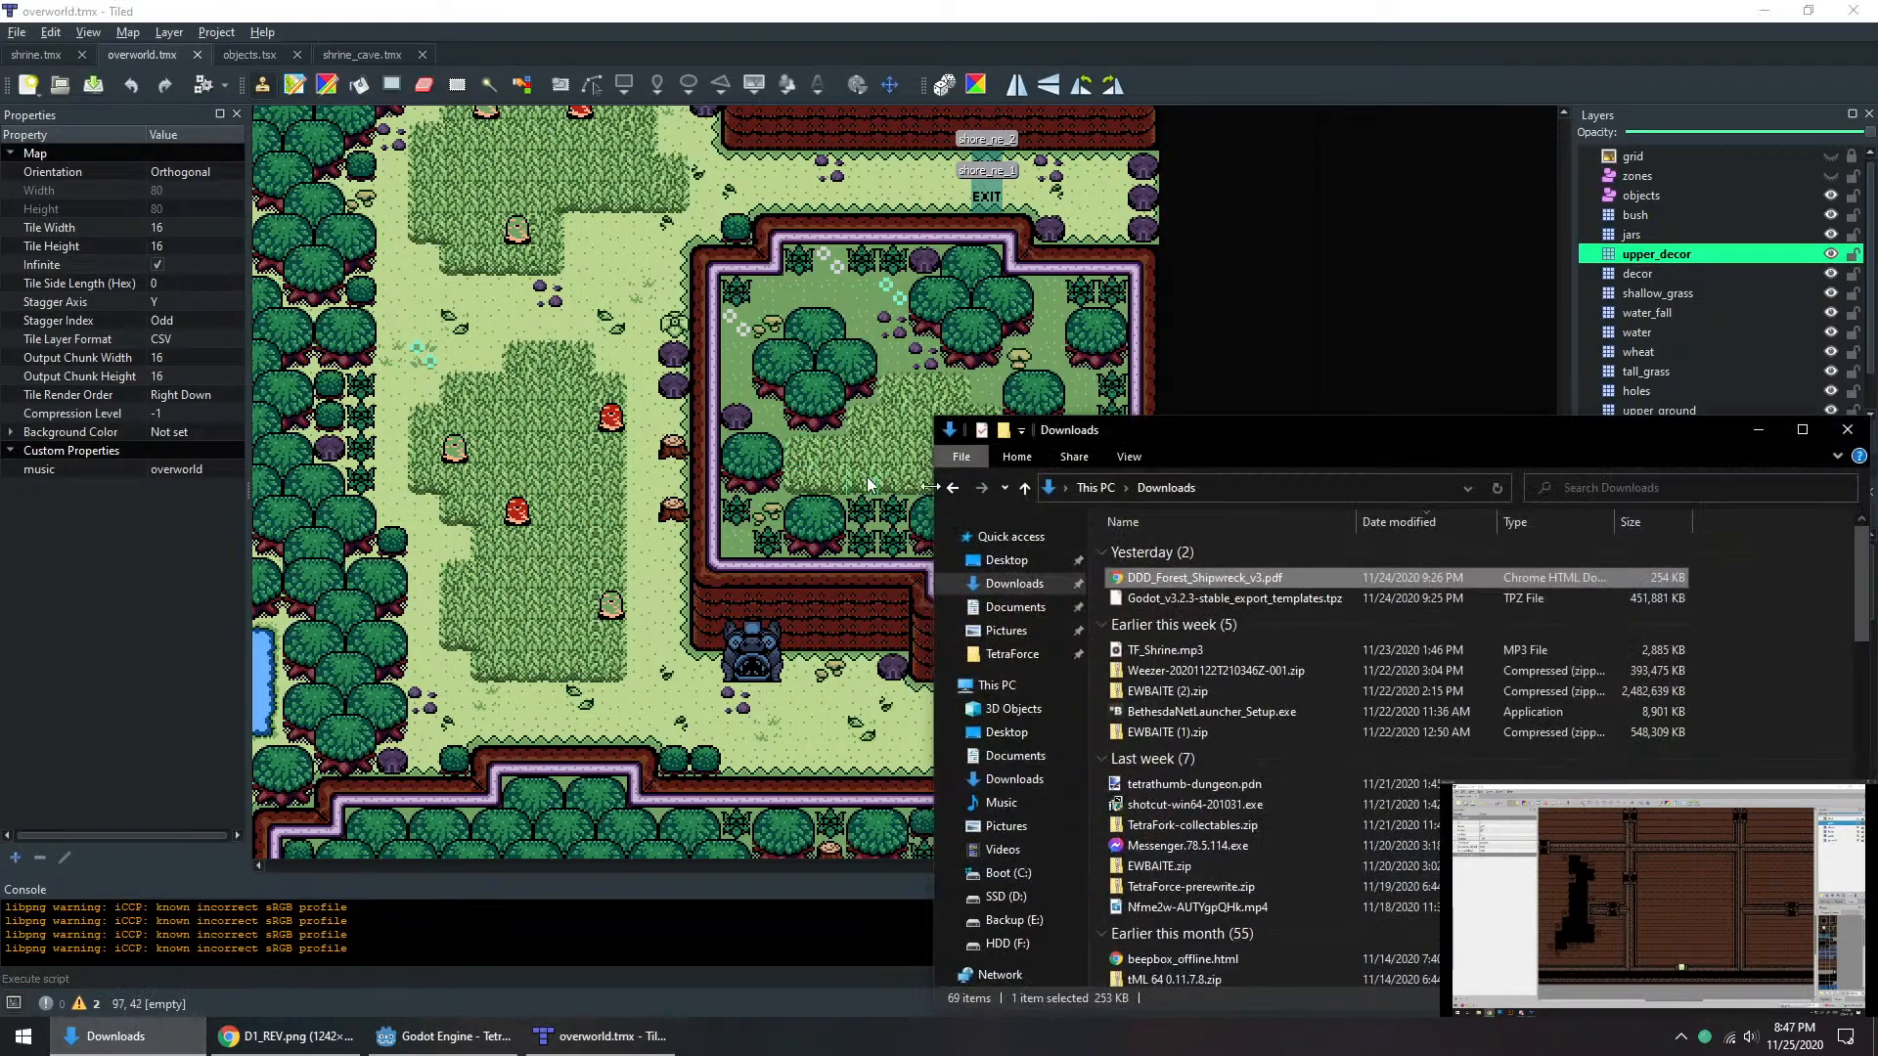
drag(1124, 435, 818, 248)
click(706, 466)
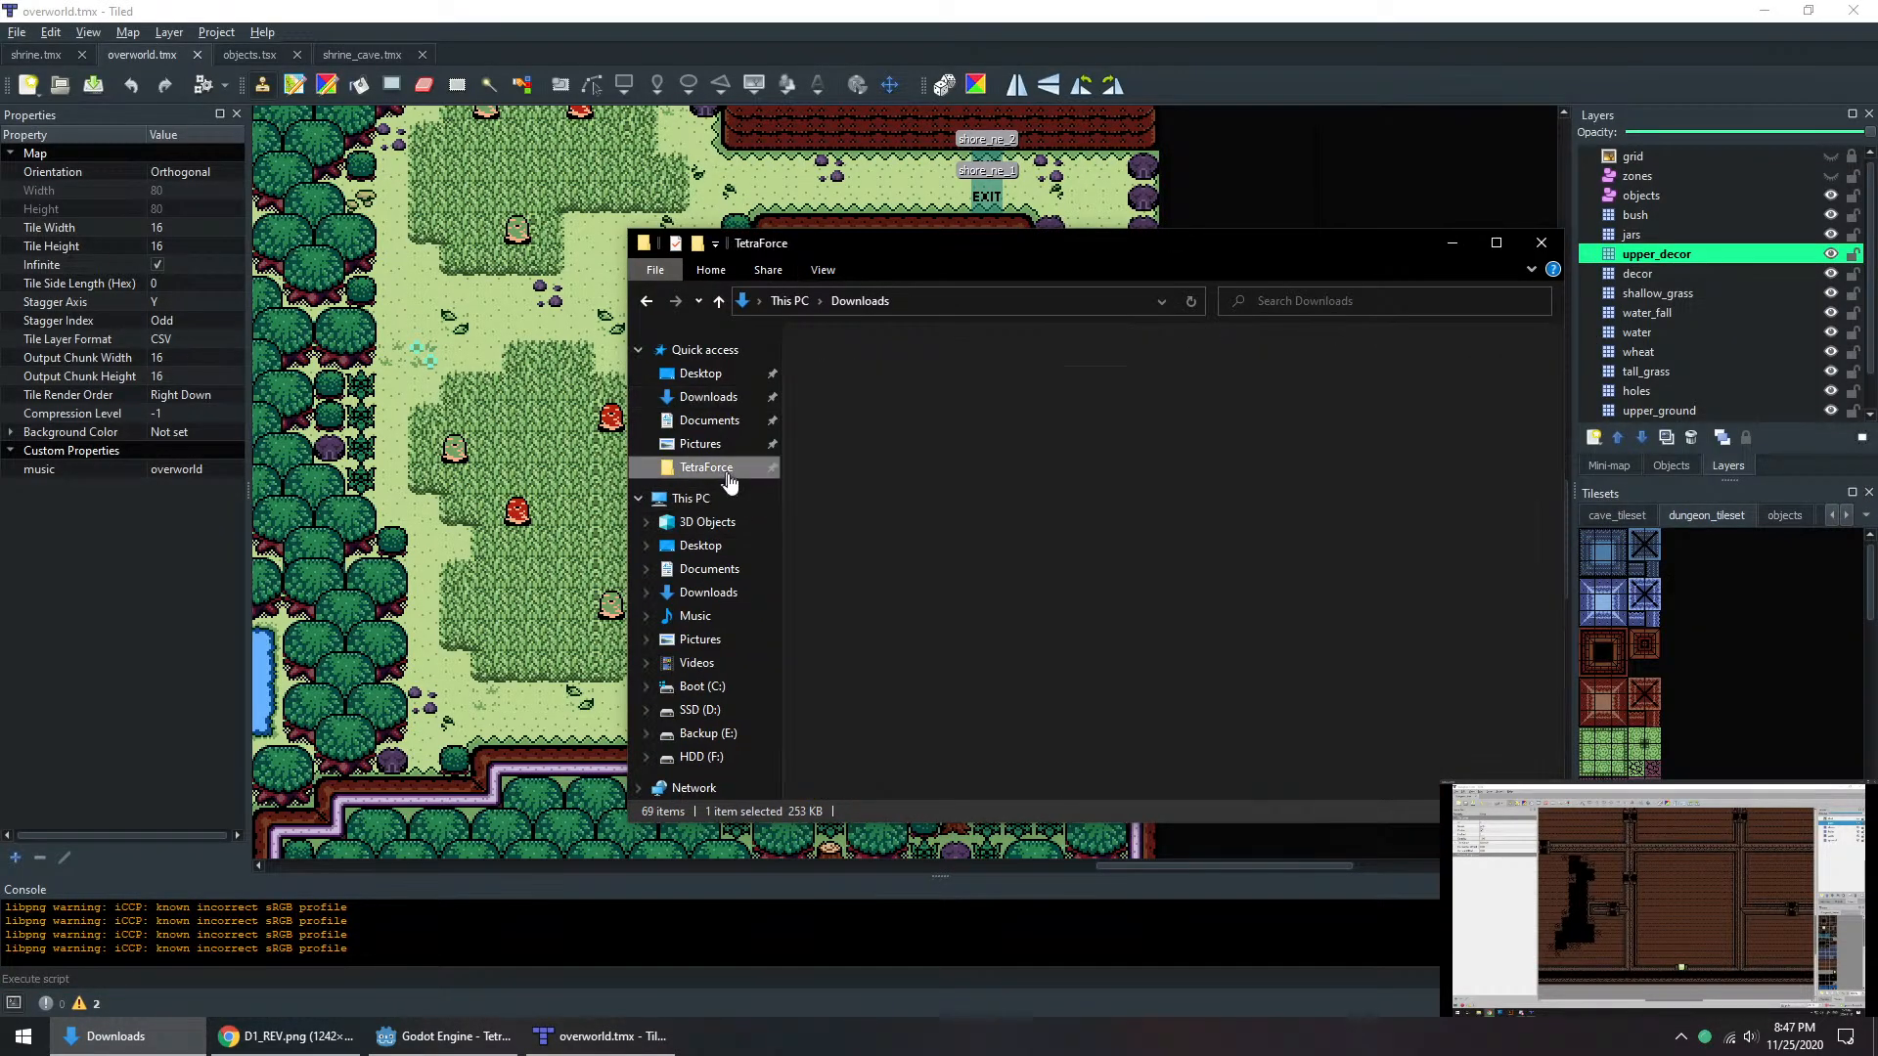
double_click(839, 547)
click(850, 468)
double_click(849, 467)
double_click(843, 364)
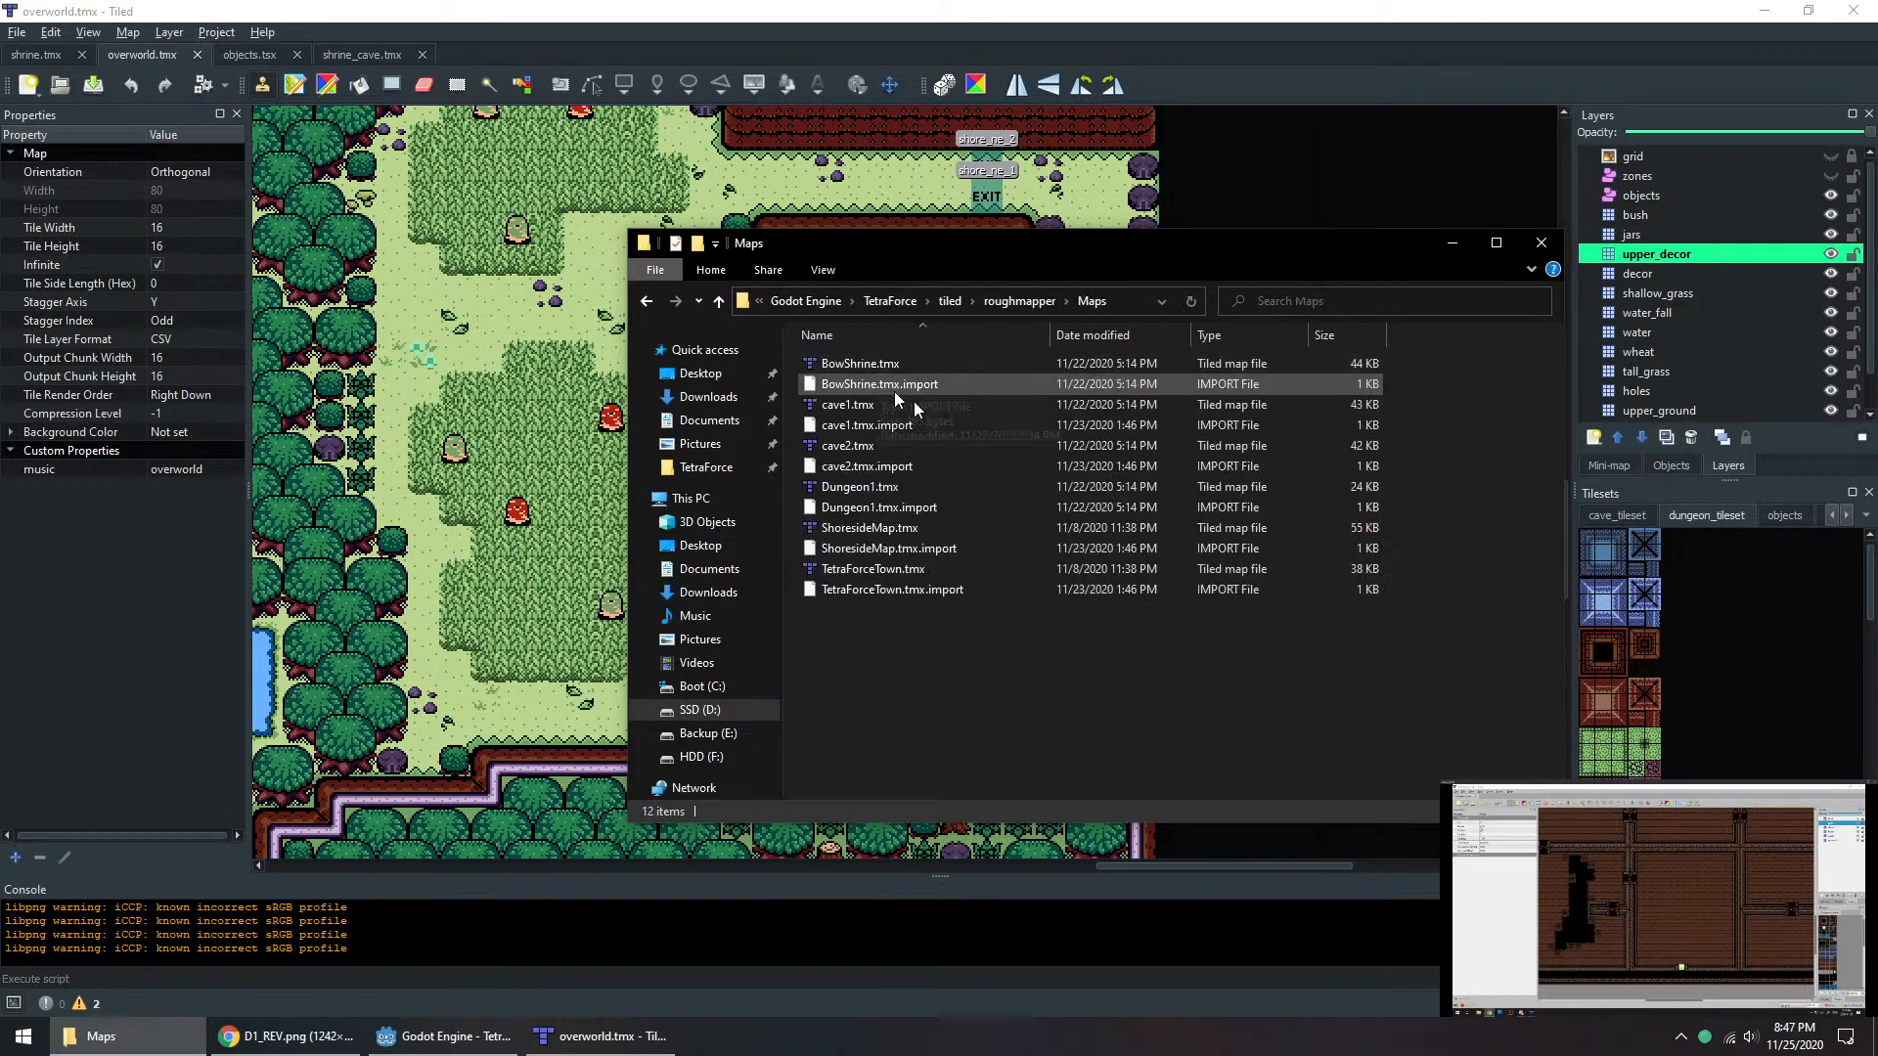
click(865, 489)
double_click(864, 489)
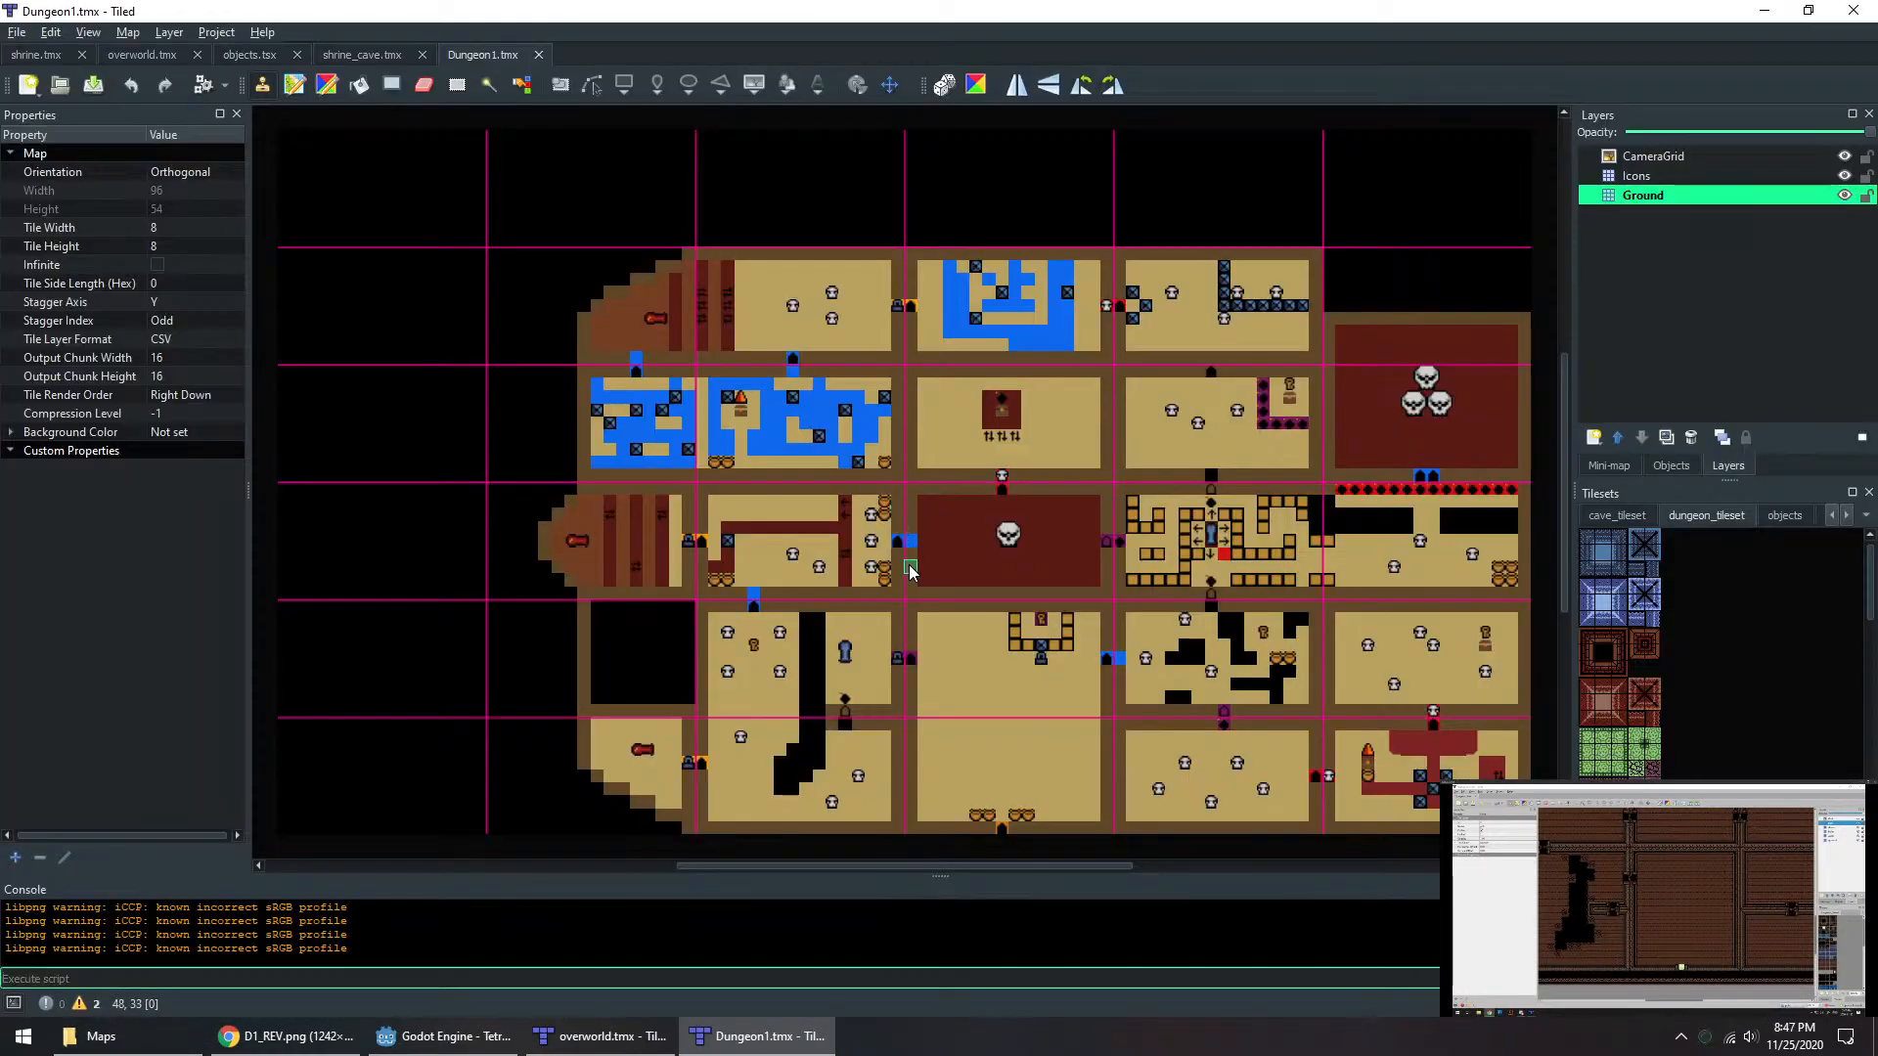
Step: Examine the Dungeon1.tmx rough map up close around the skull room and as a whole layout
ctrl+scroll(806, 524, up, 5)
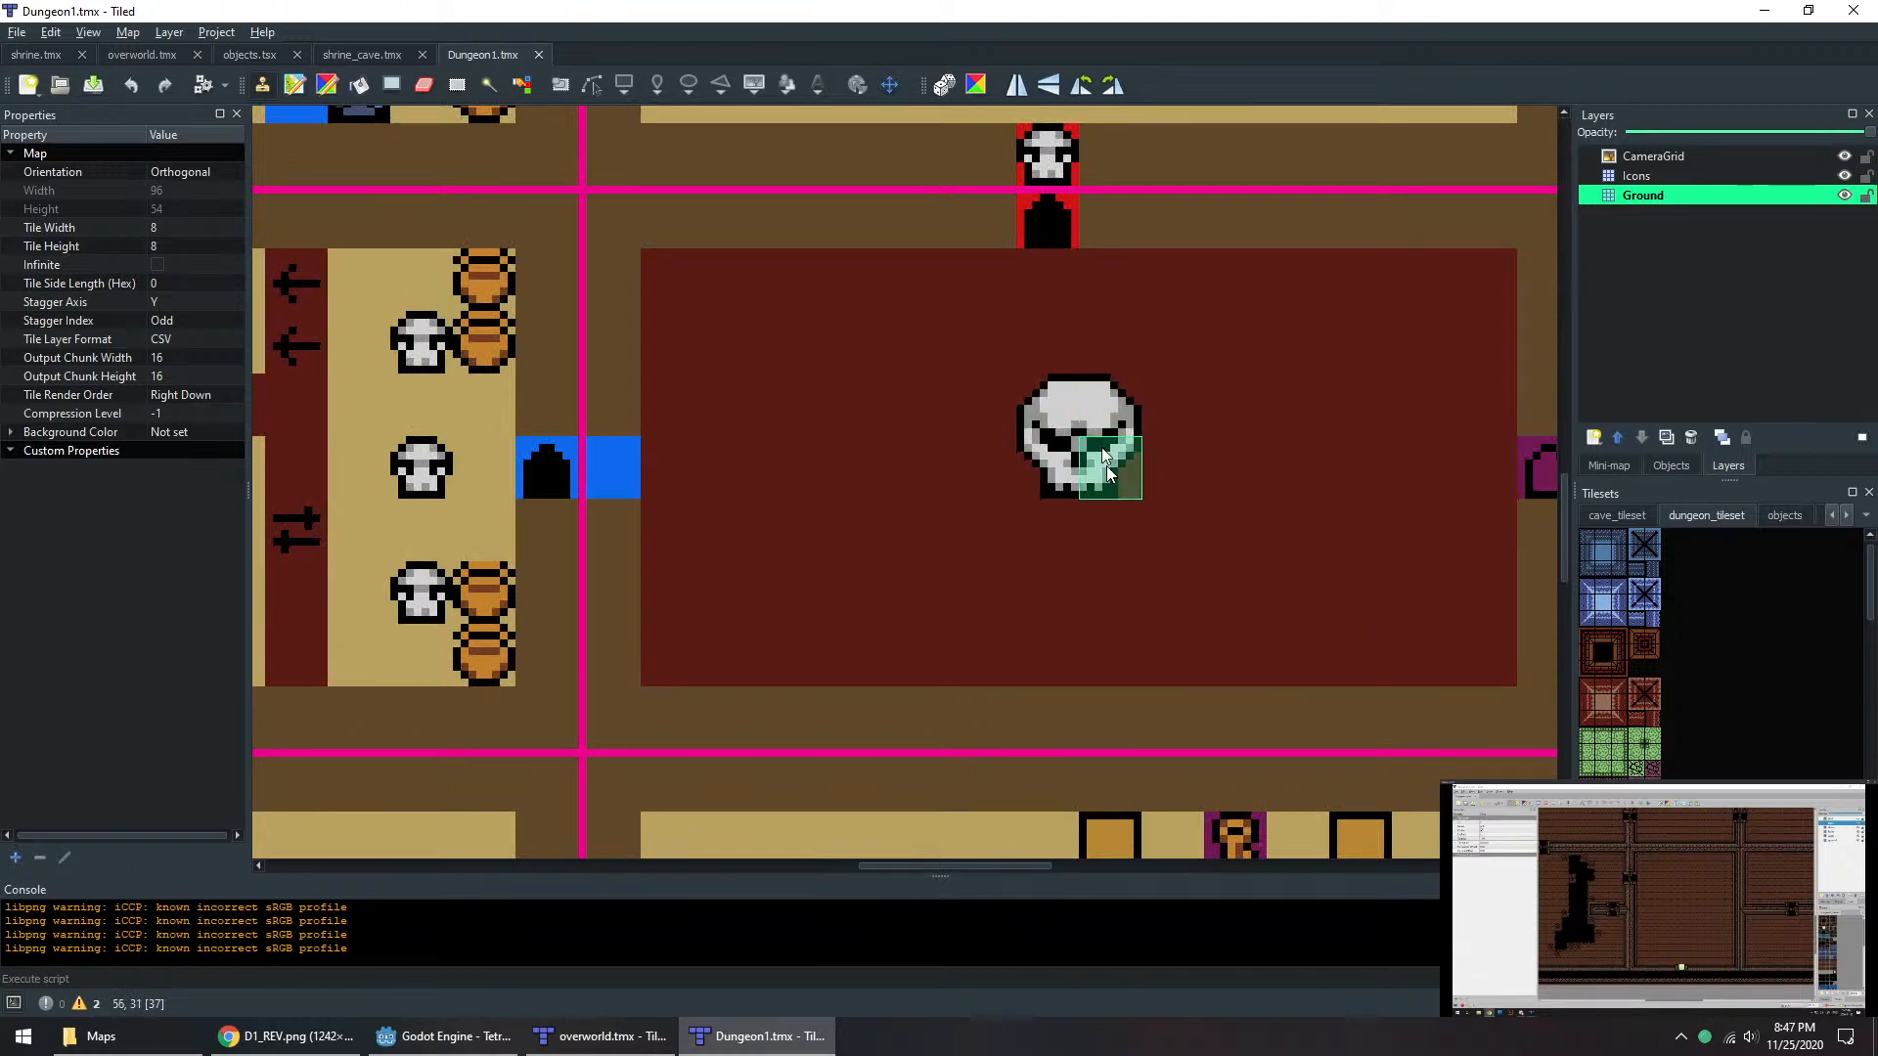
ctrl+scroll(1052, 431, down, 5)
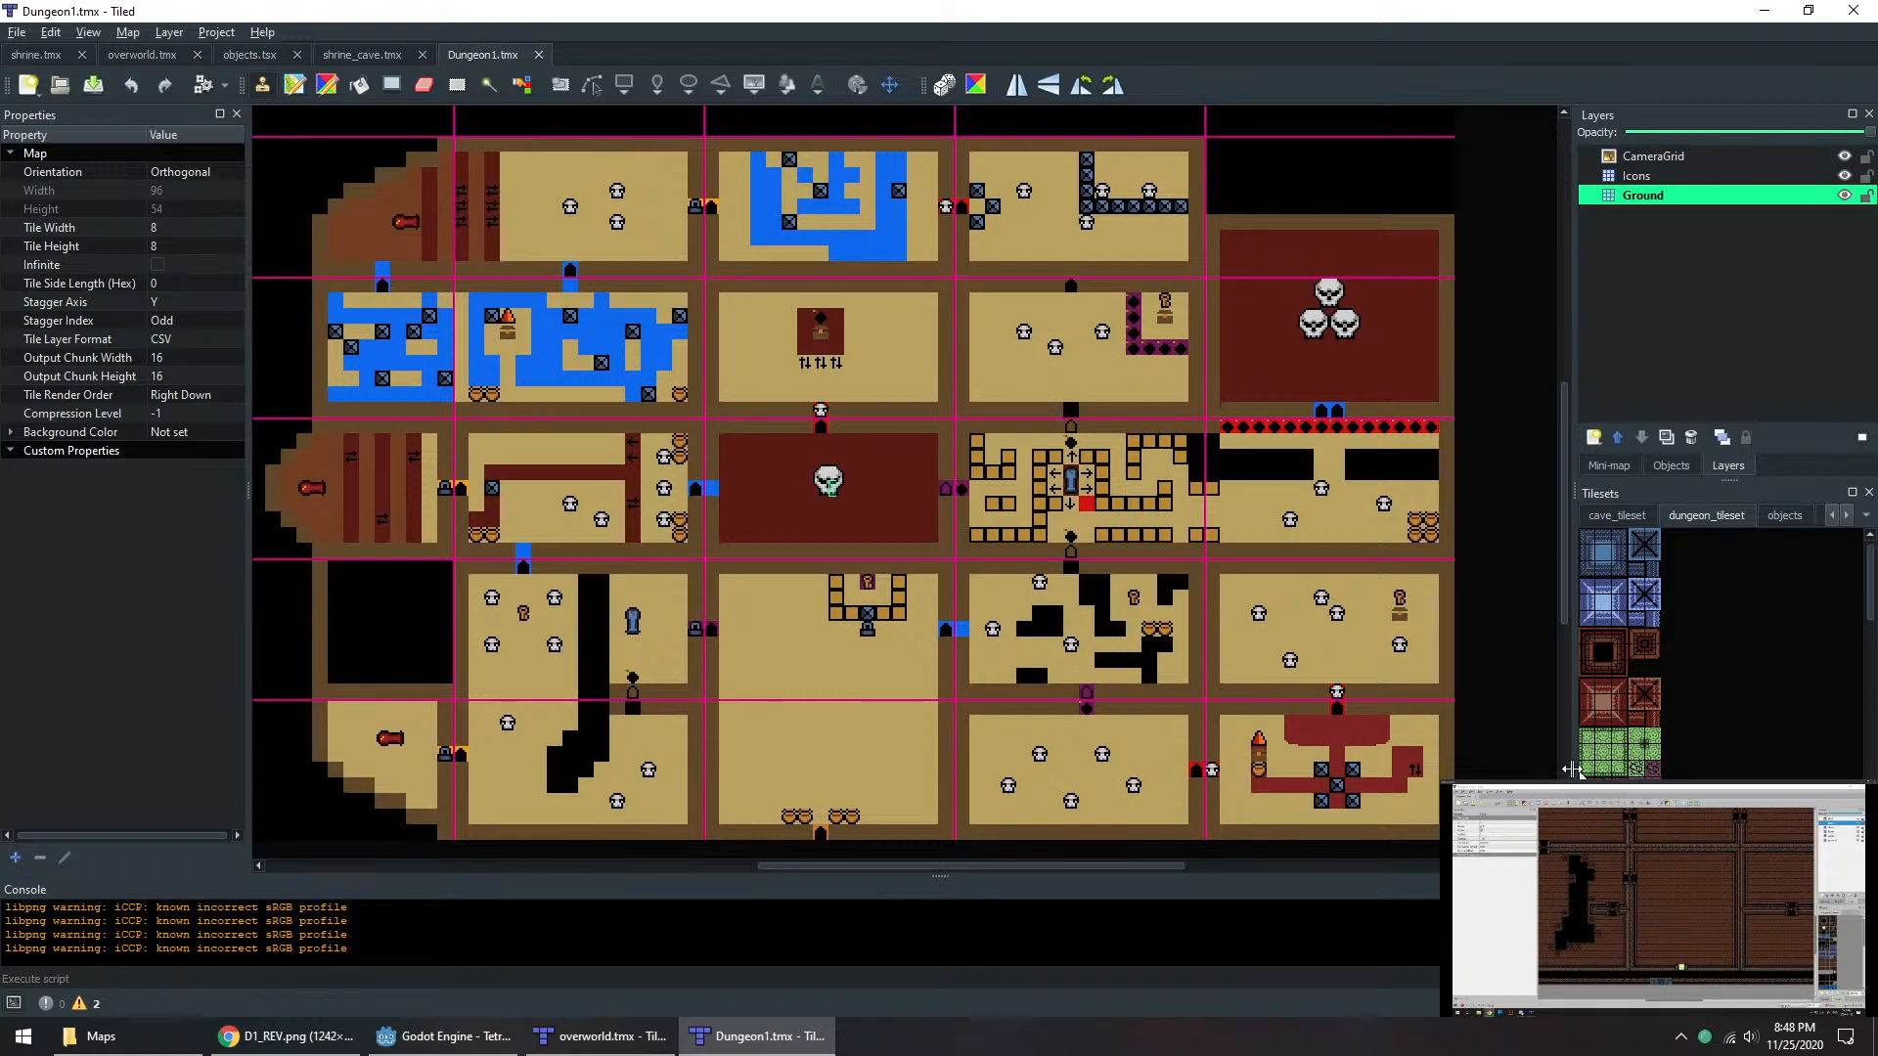
scroll(1529, 770, up, 2)
scroll(1528, 771, down, 2)
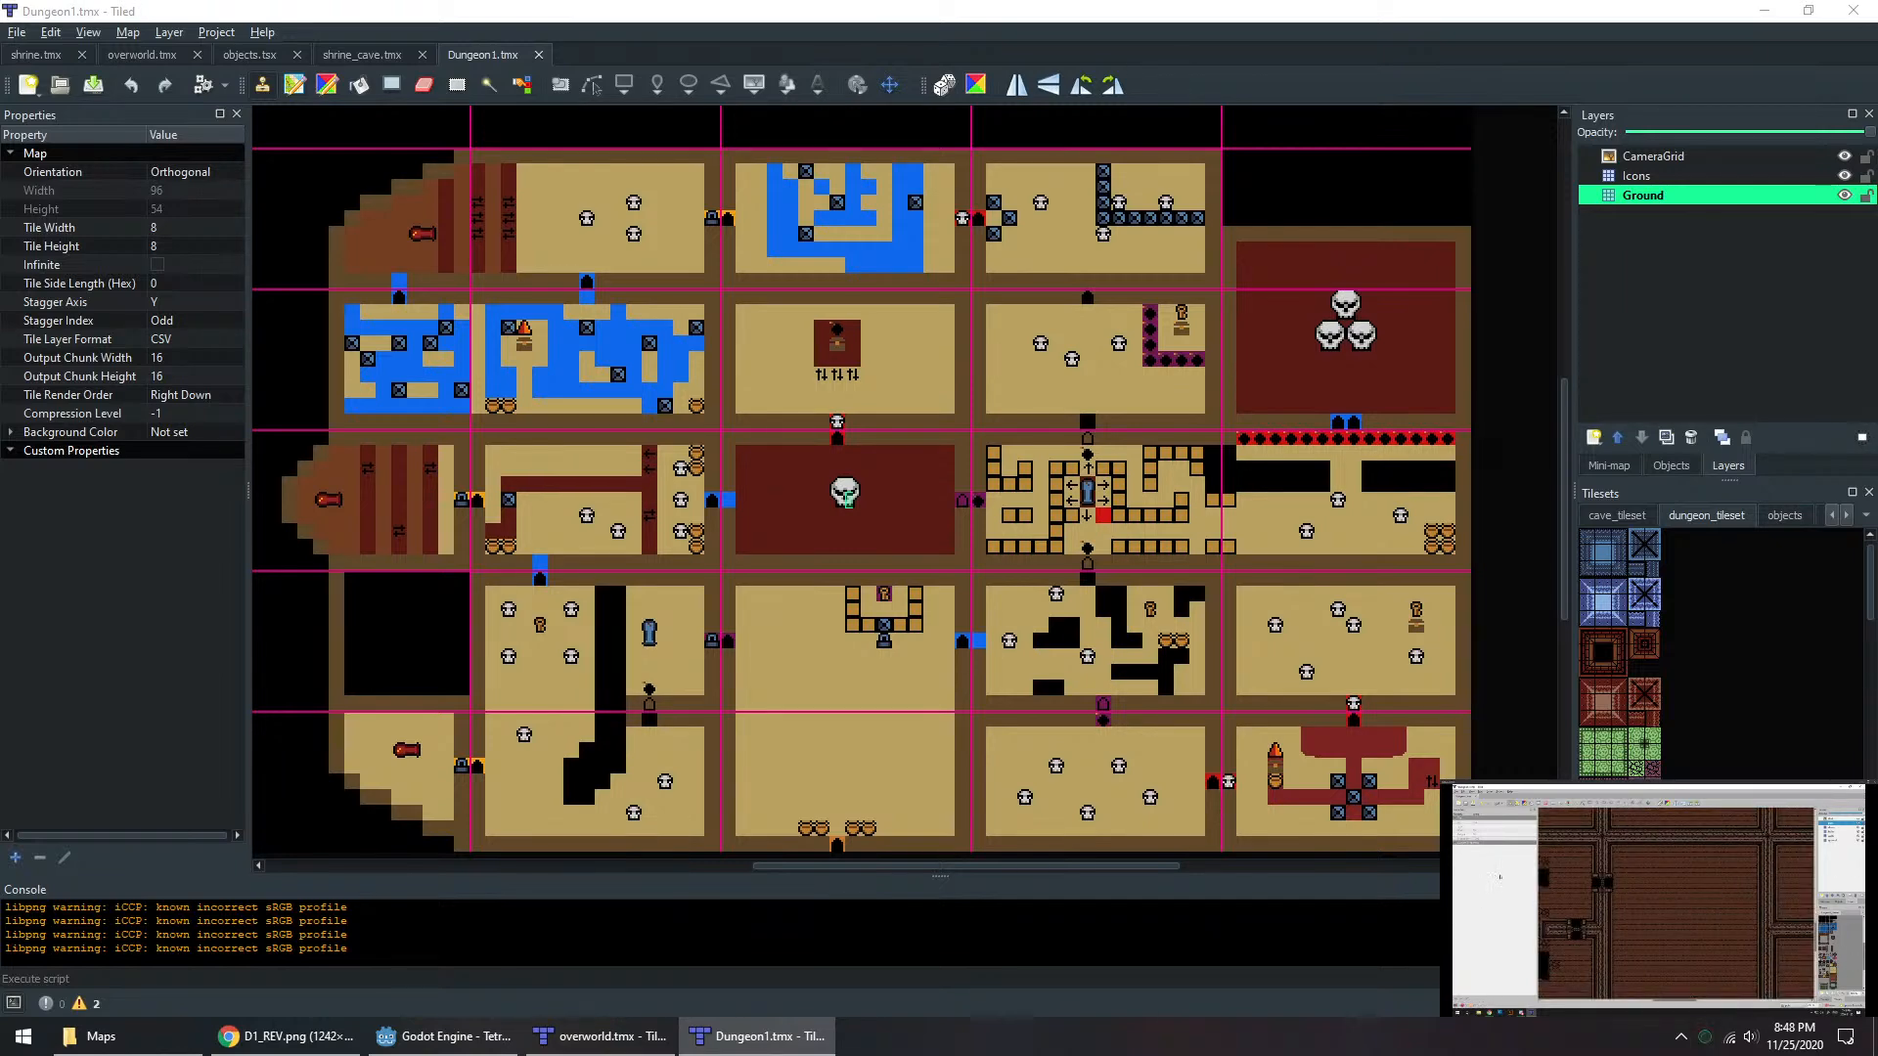
click(1537, 626)
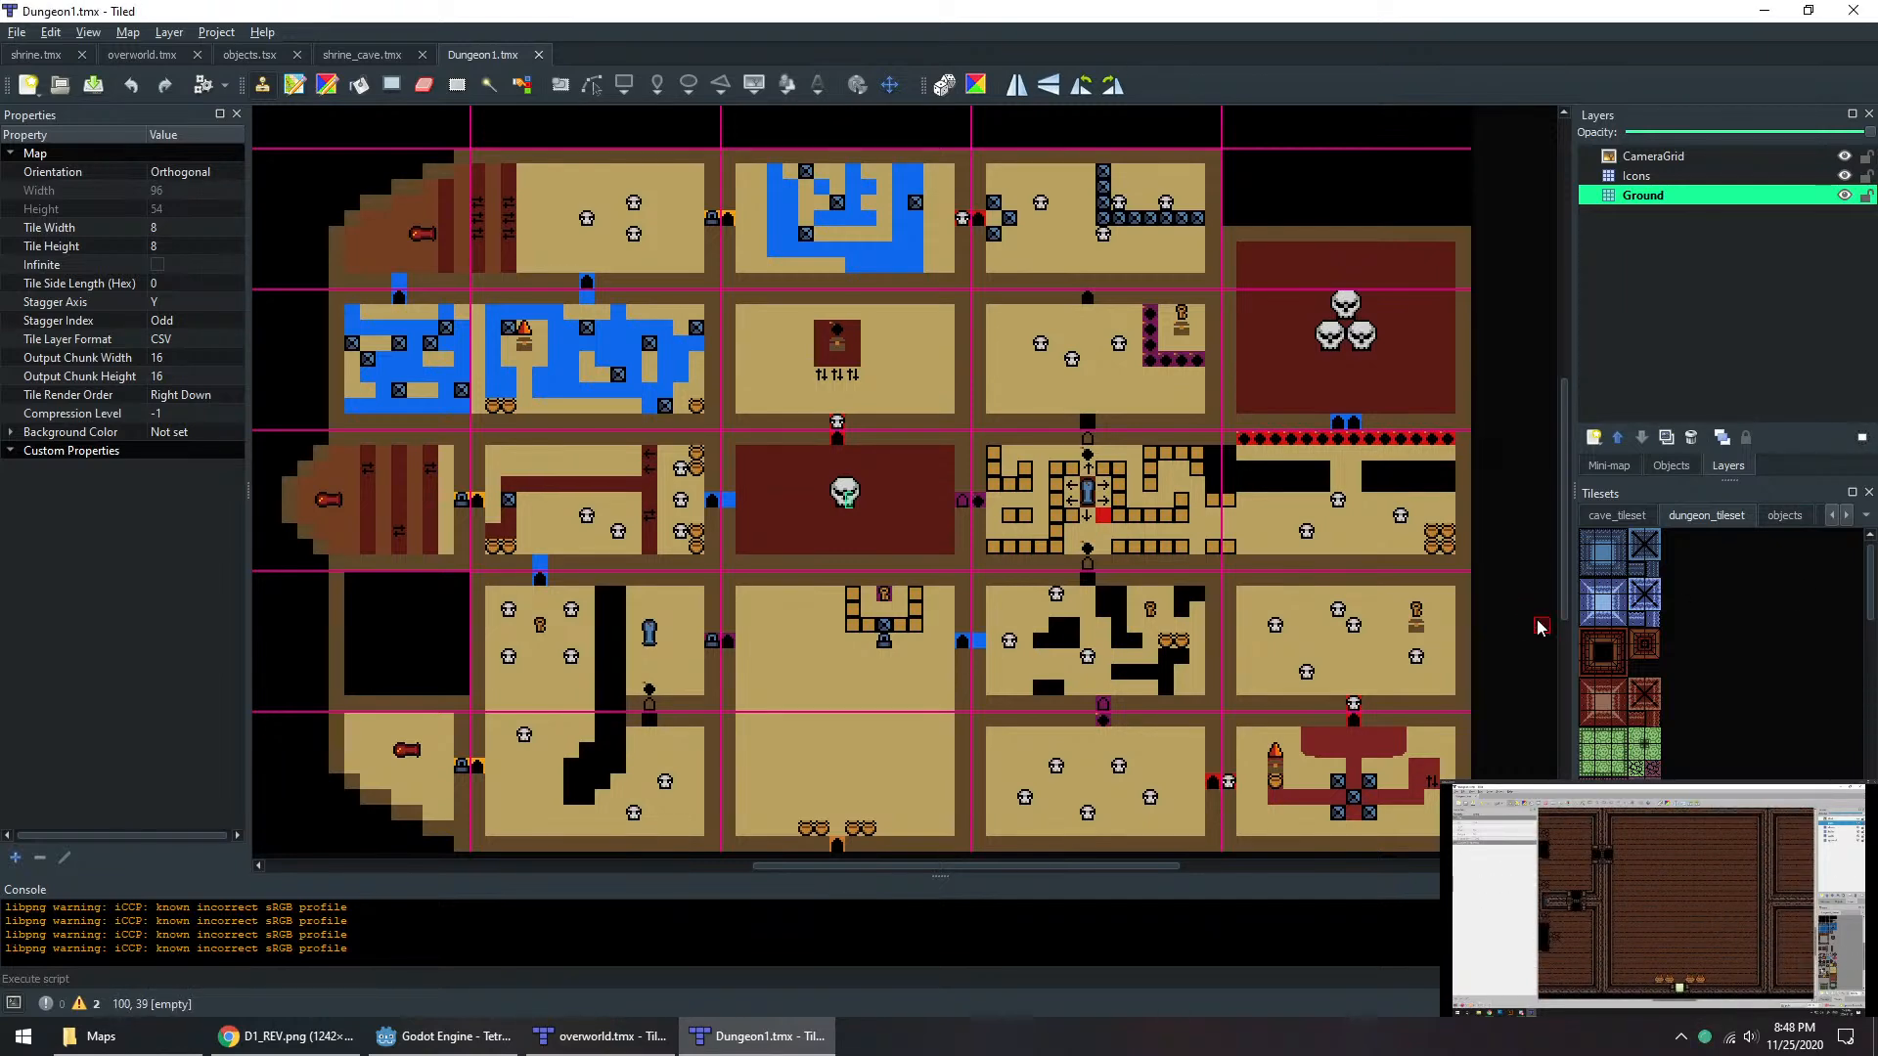
middle_drag(1543, 646, 1579, 635)
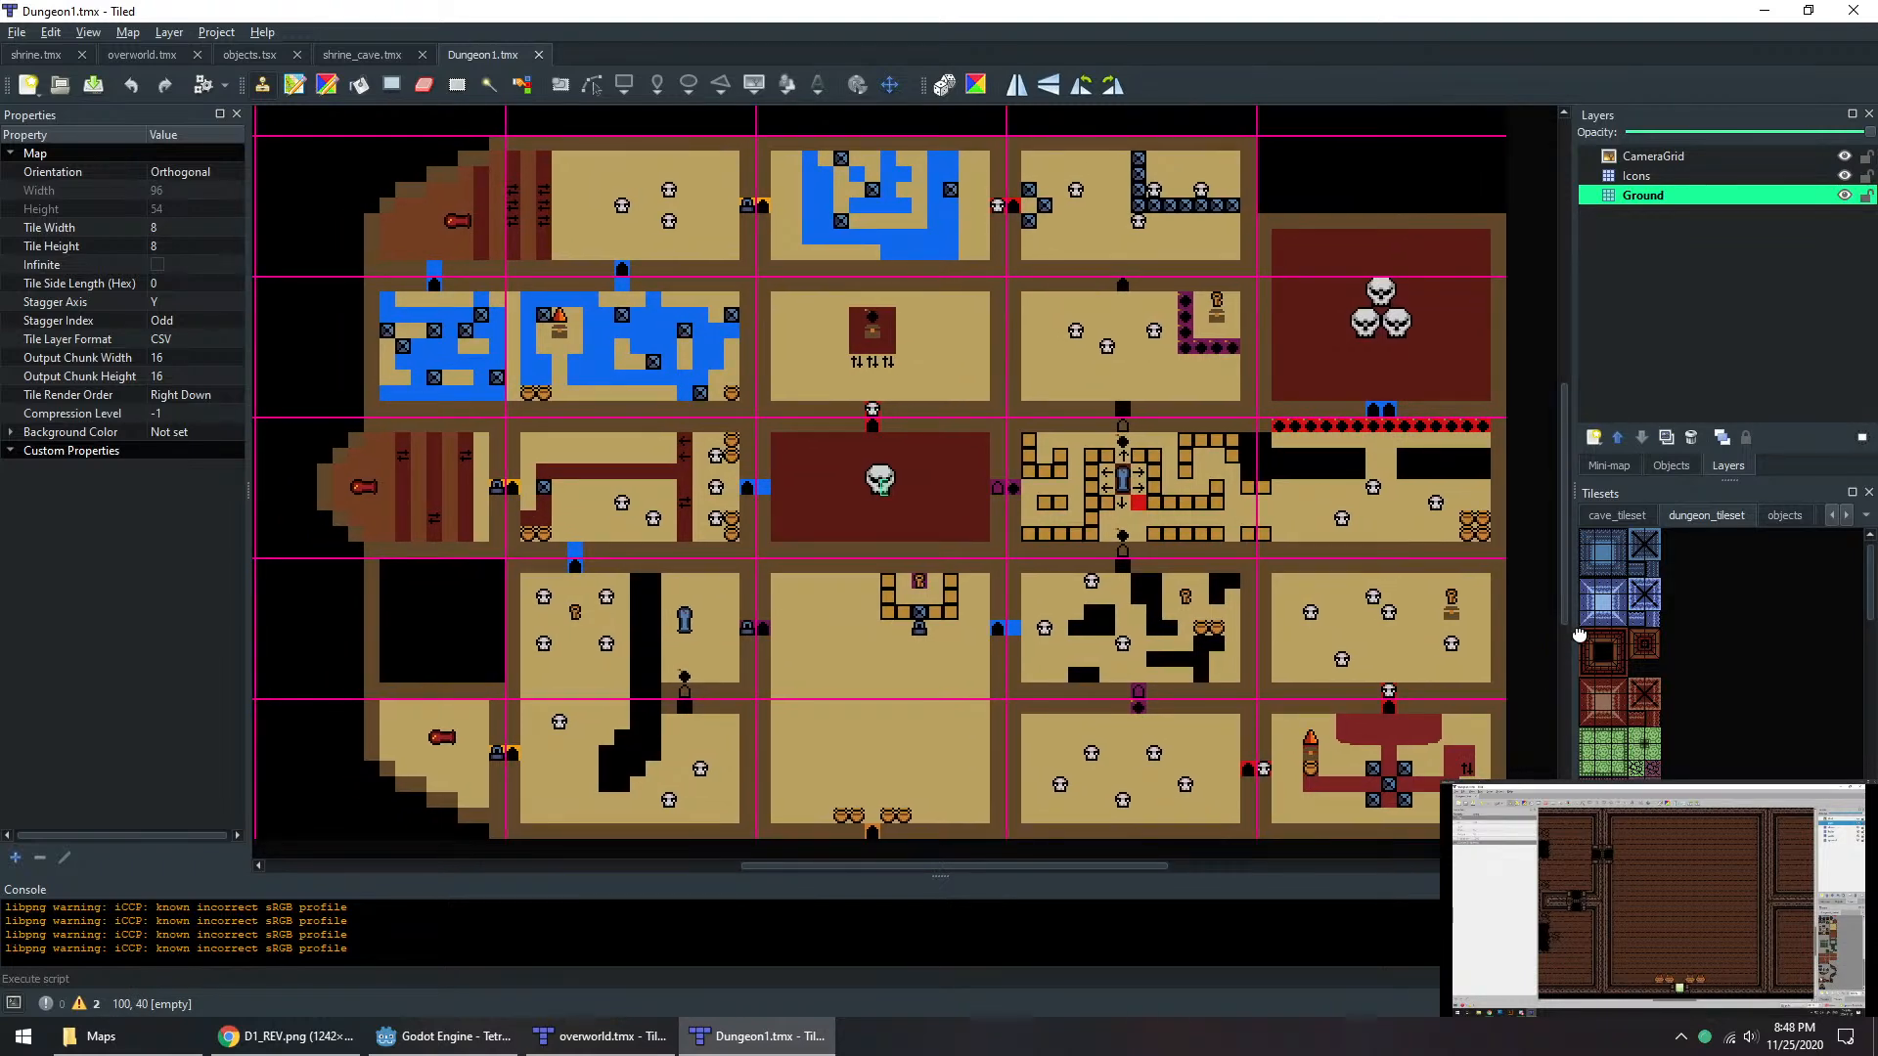
Step: Compare the Dungeon1.tmx rough map in Tiled with the D1_REV.png layout in Chrome
click(305, 1054)
click(782, 1037)
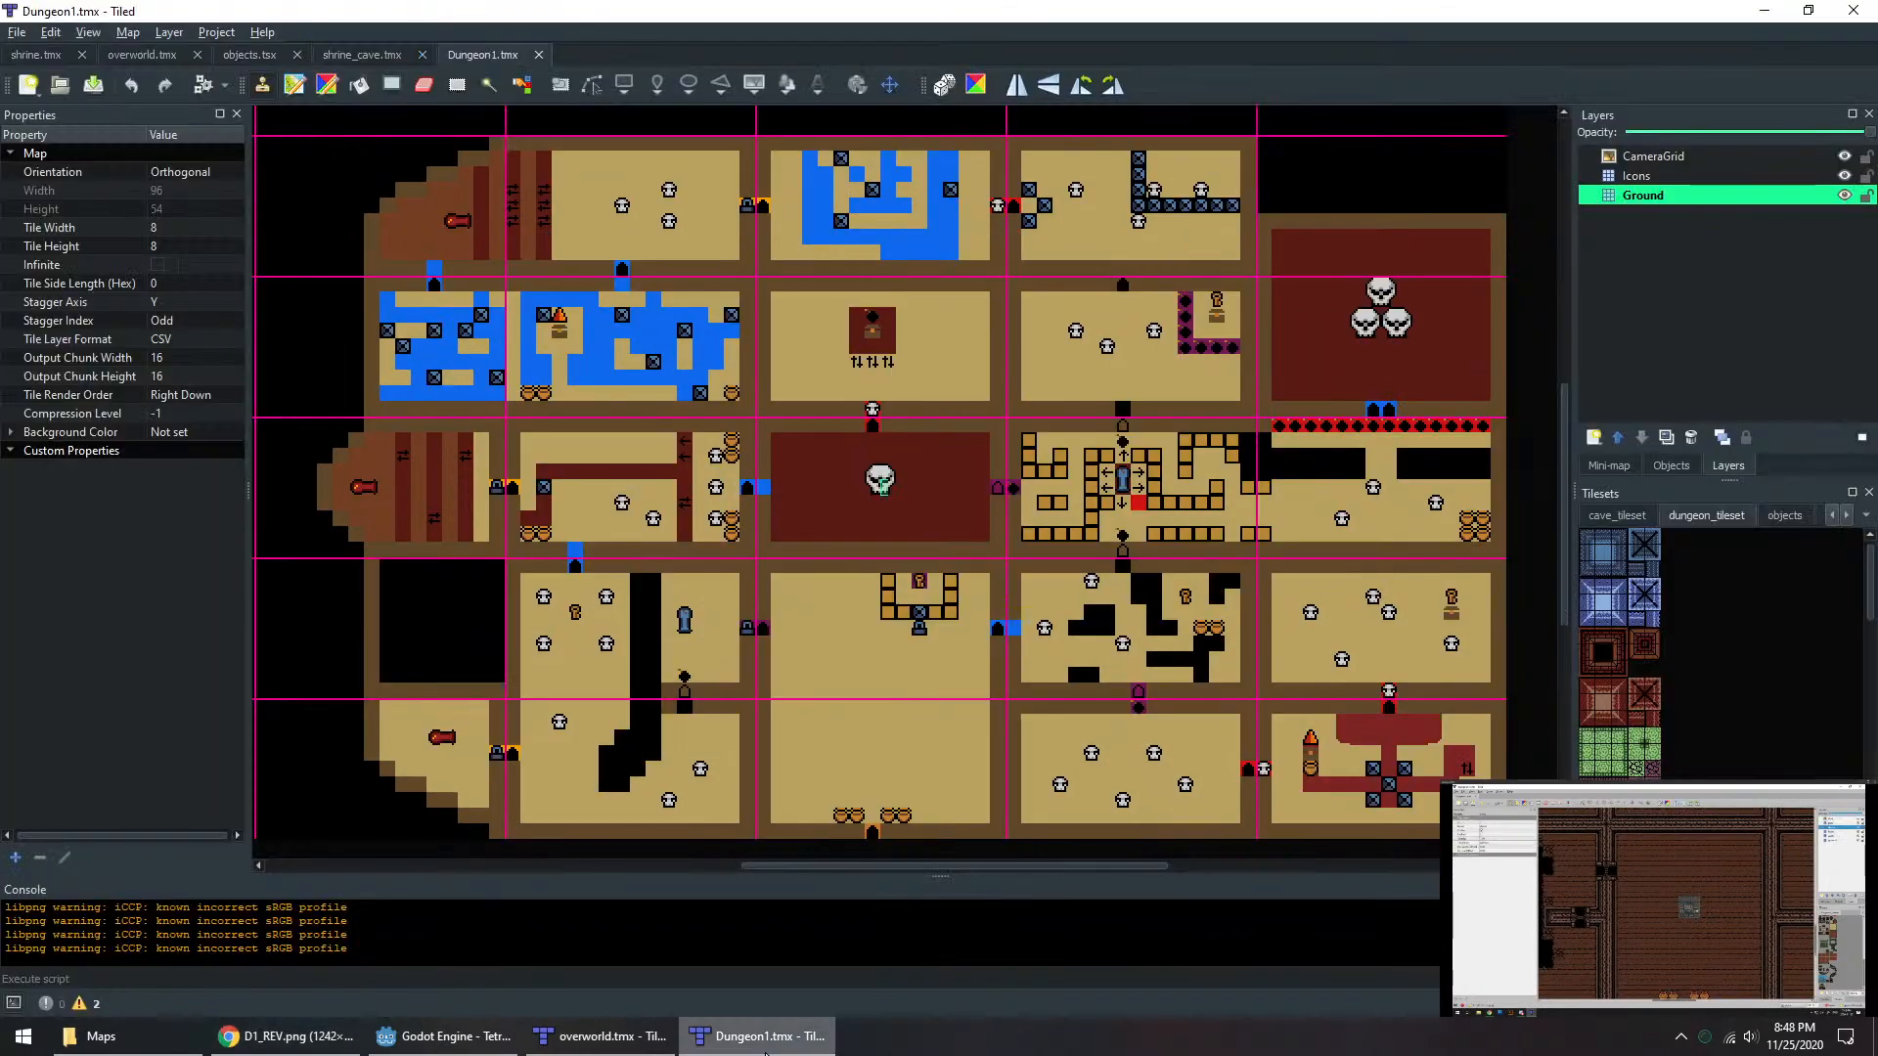
click(293, 1036)
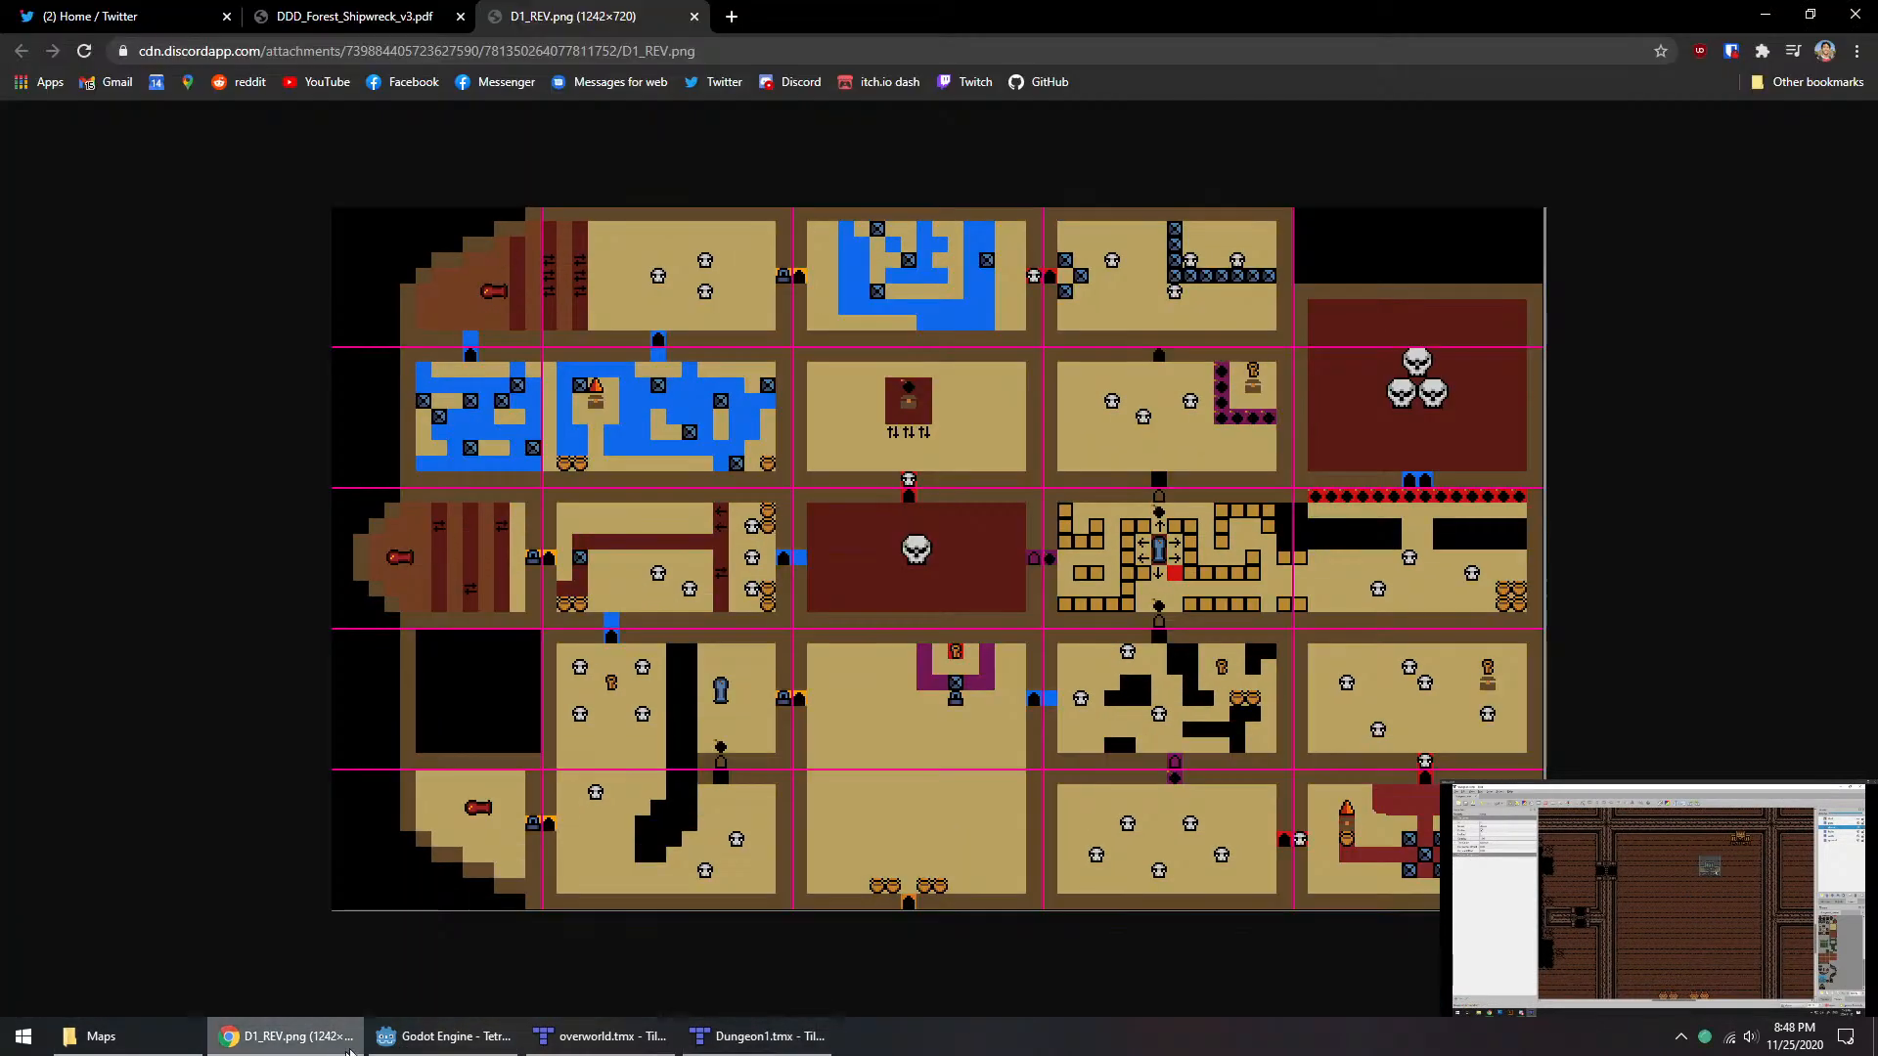
click(759, 1036)
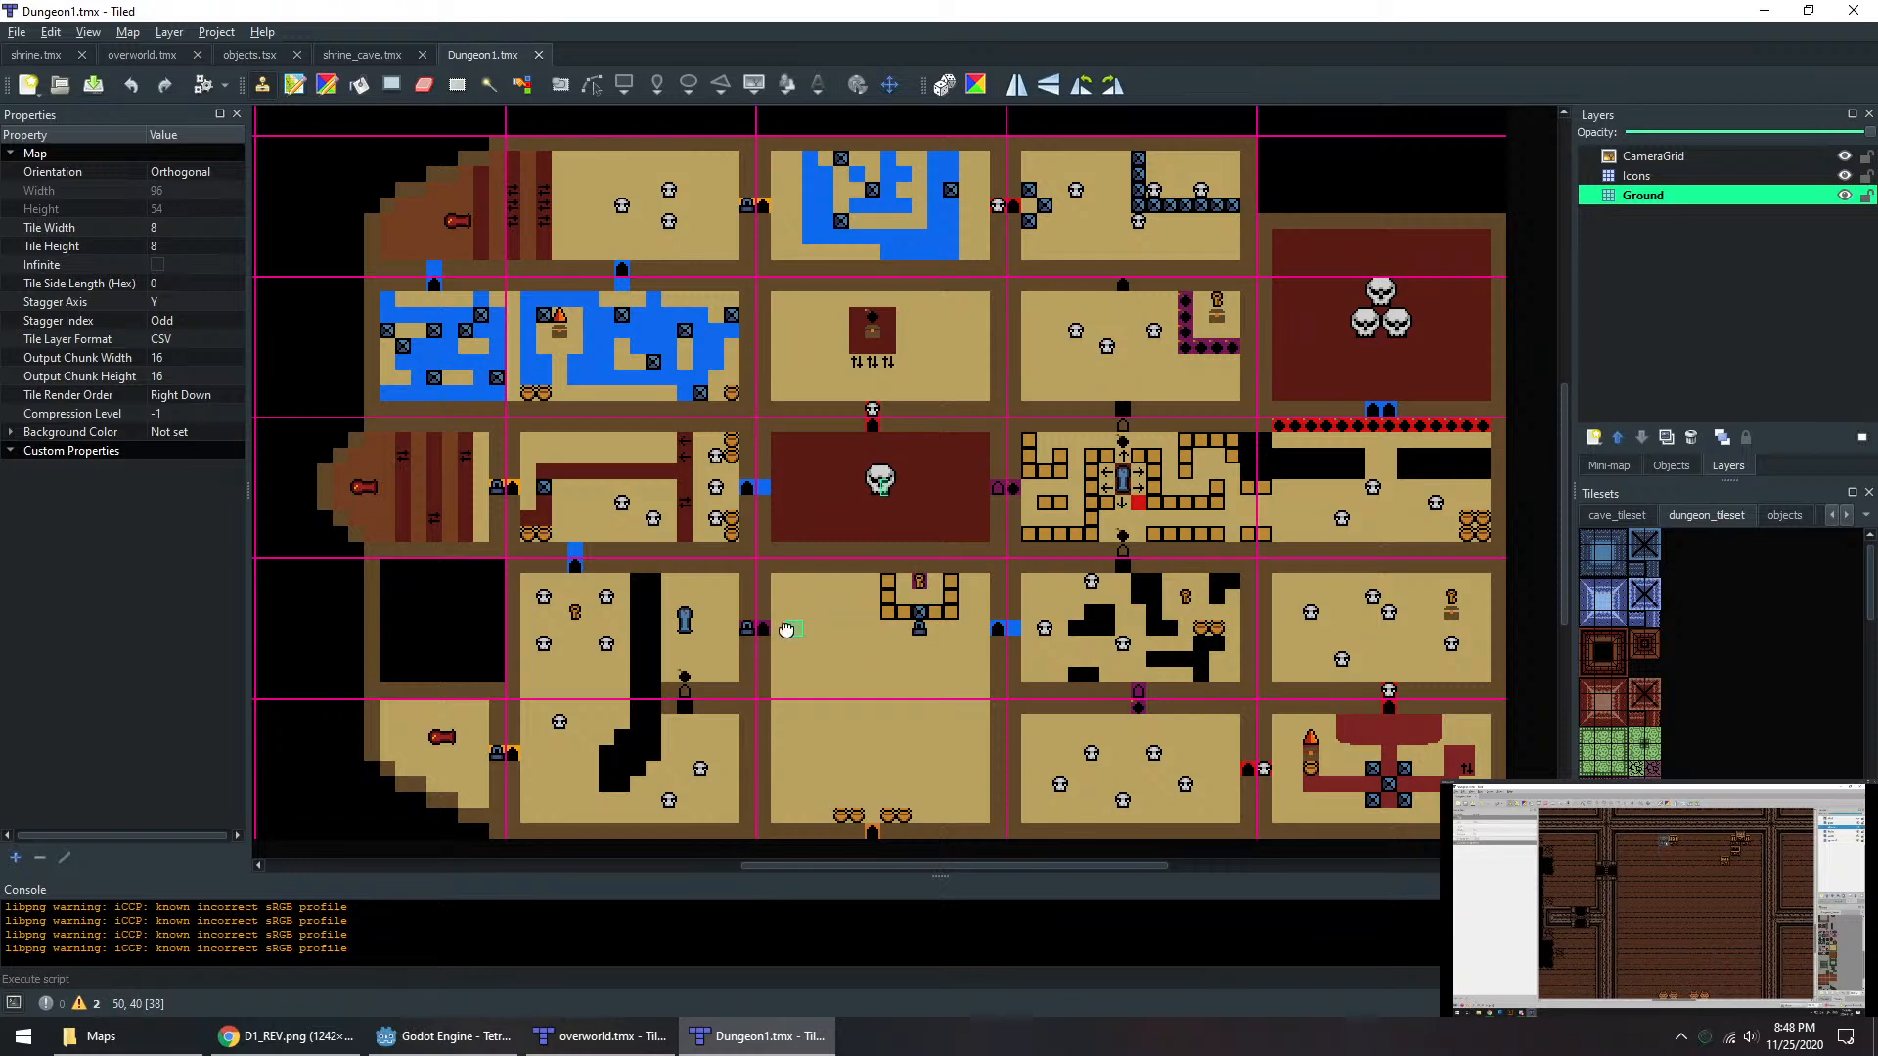
mouse_move(786, 629)
middle_down()
mouse_move(819, 682)
mouse_move(958, 704)
mouse_move(914, 655)
mouse_move(801, 643)
middle_up()
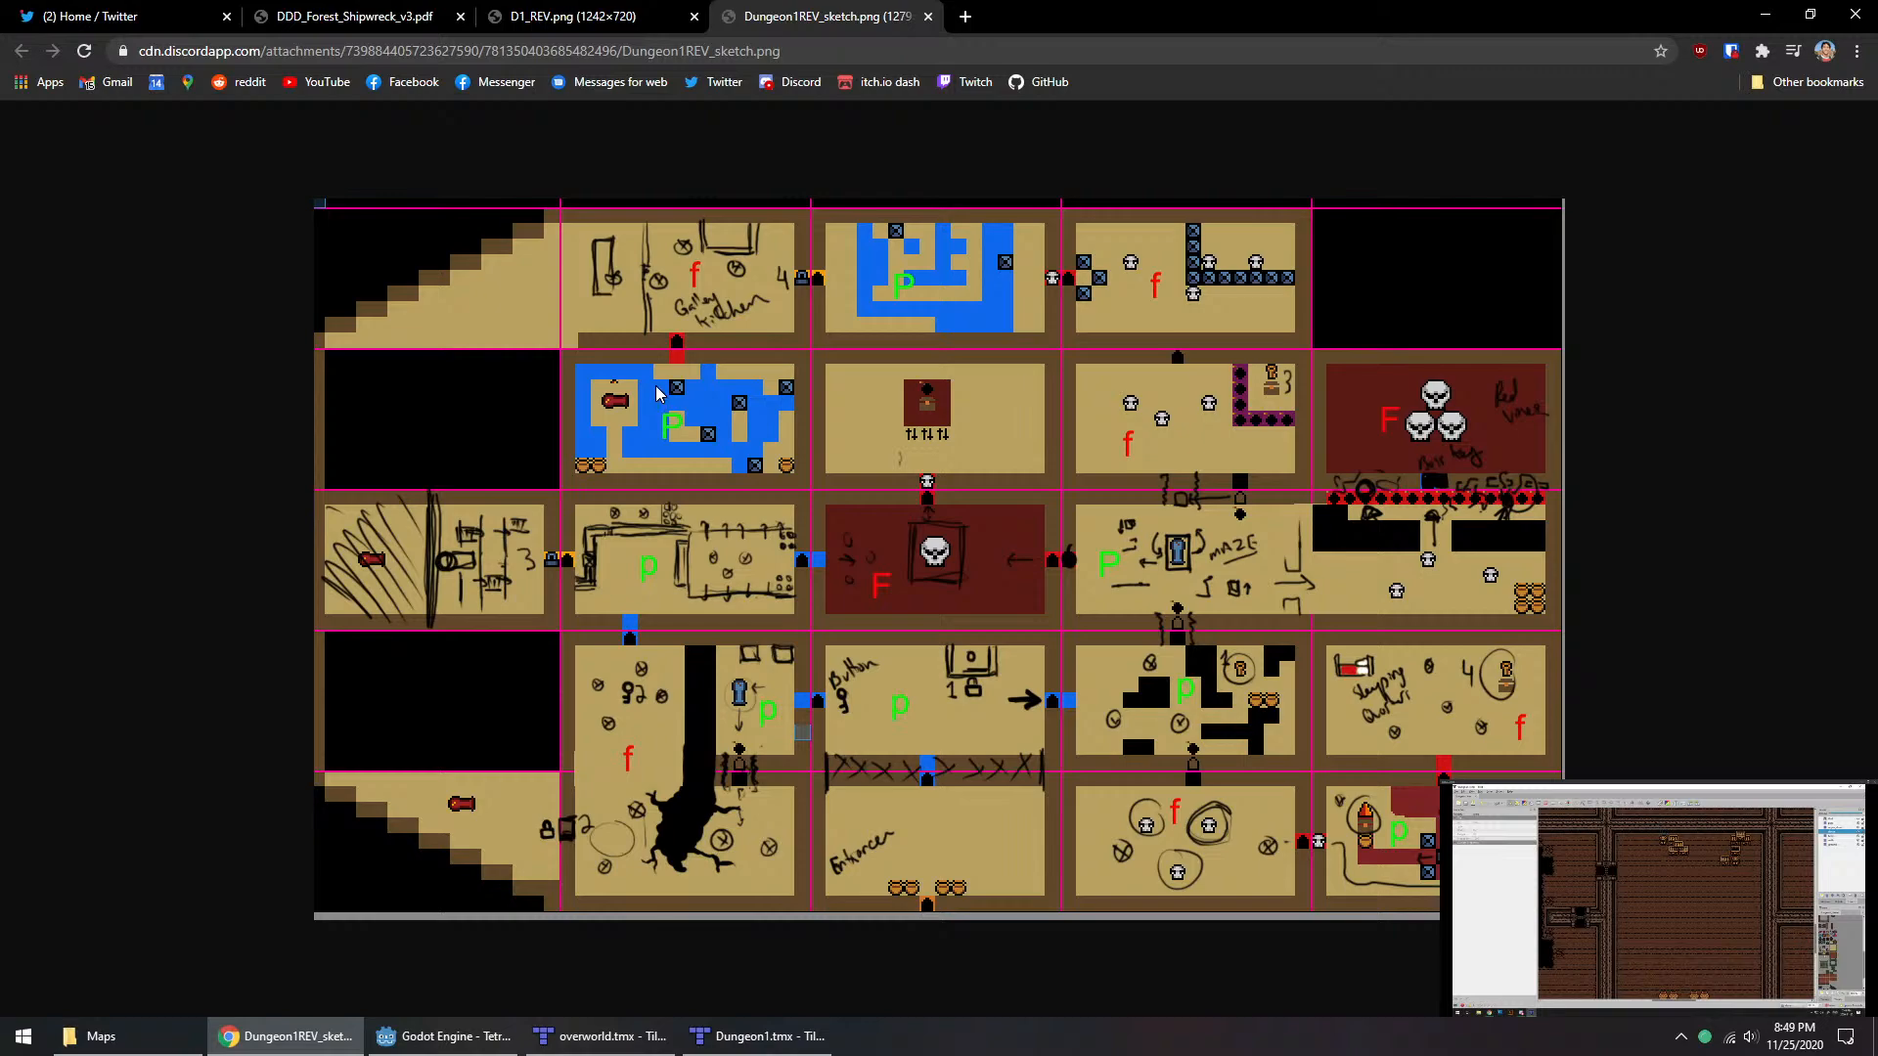
Step: Compare the whole Dungeon1.tmx rough map in Tiled with the Dungeon1REV_sketch.png drawing in Chrome
click(591, 1039)
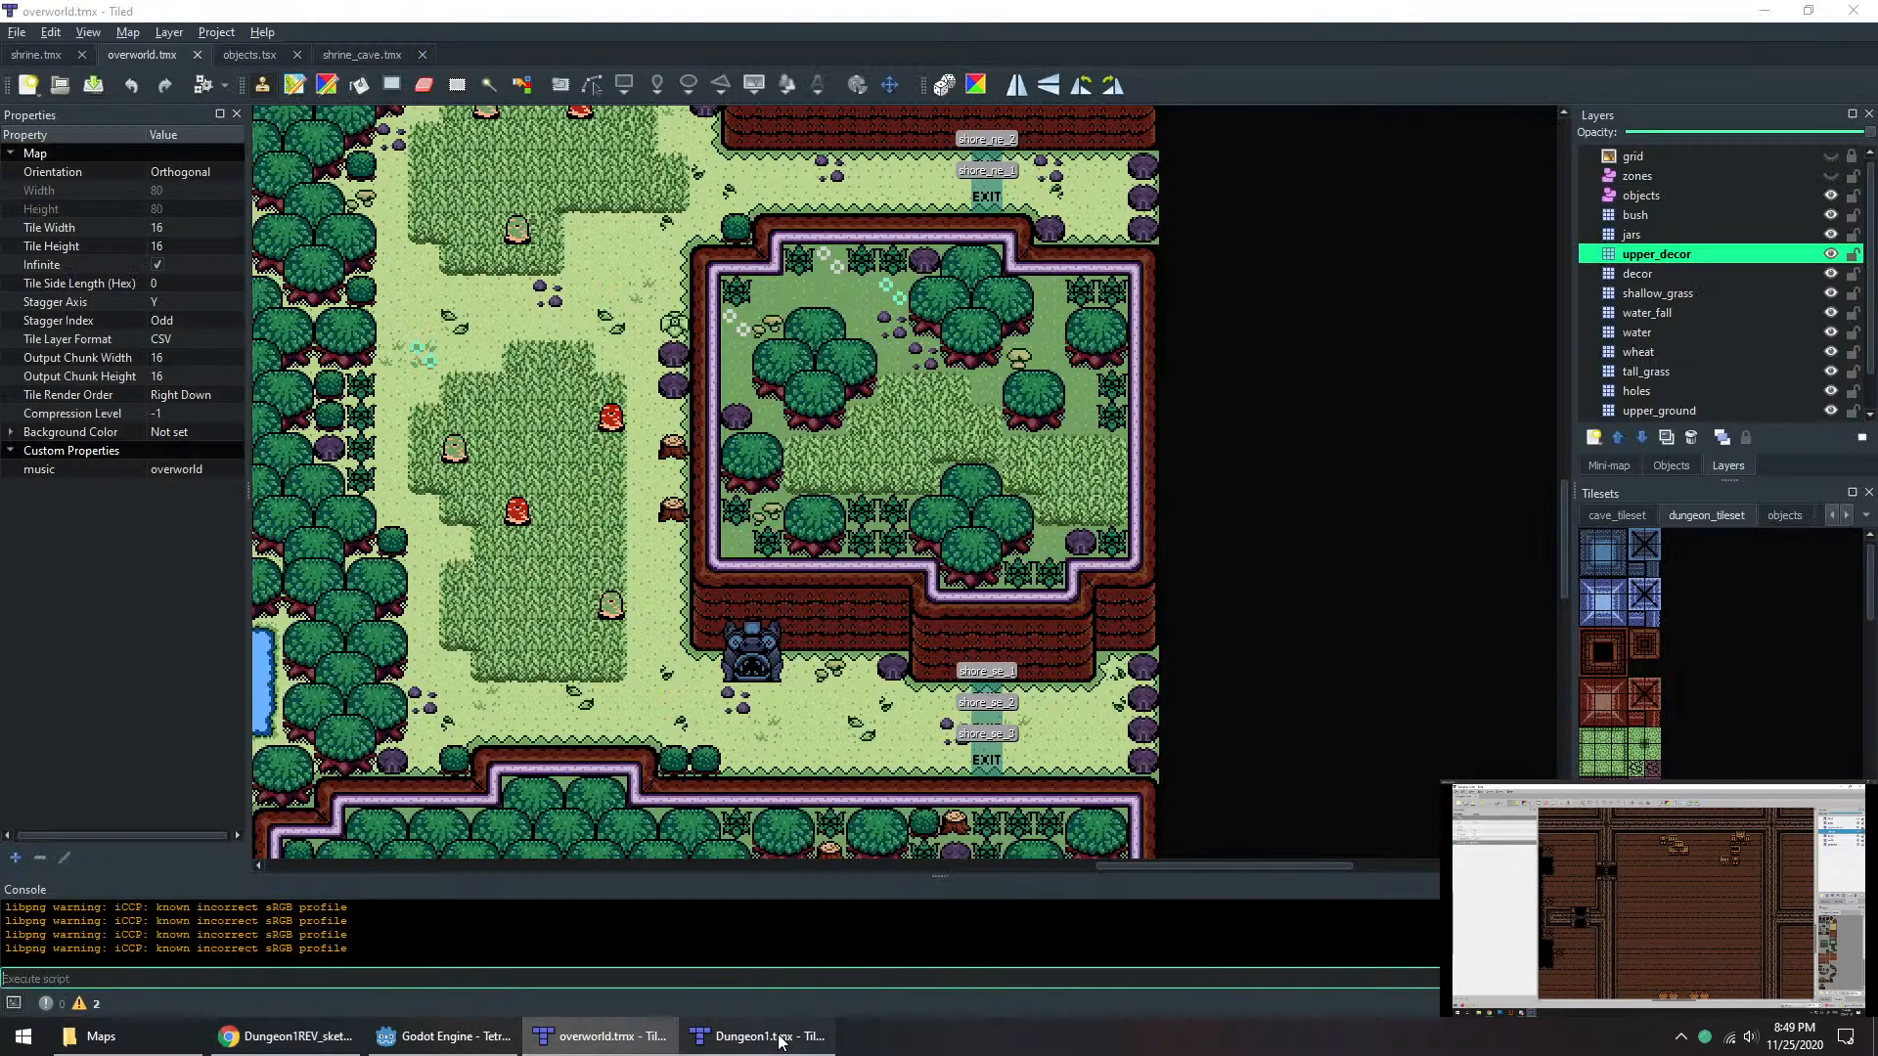
click(755, 1036)
middle_drag(1041, 666, 957, 643)
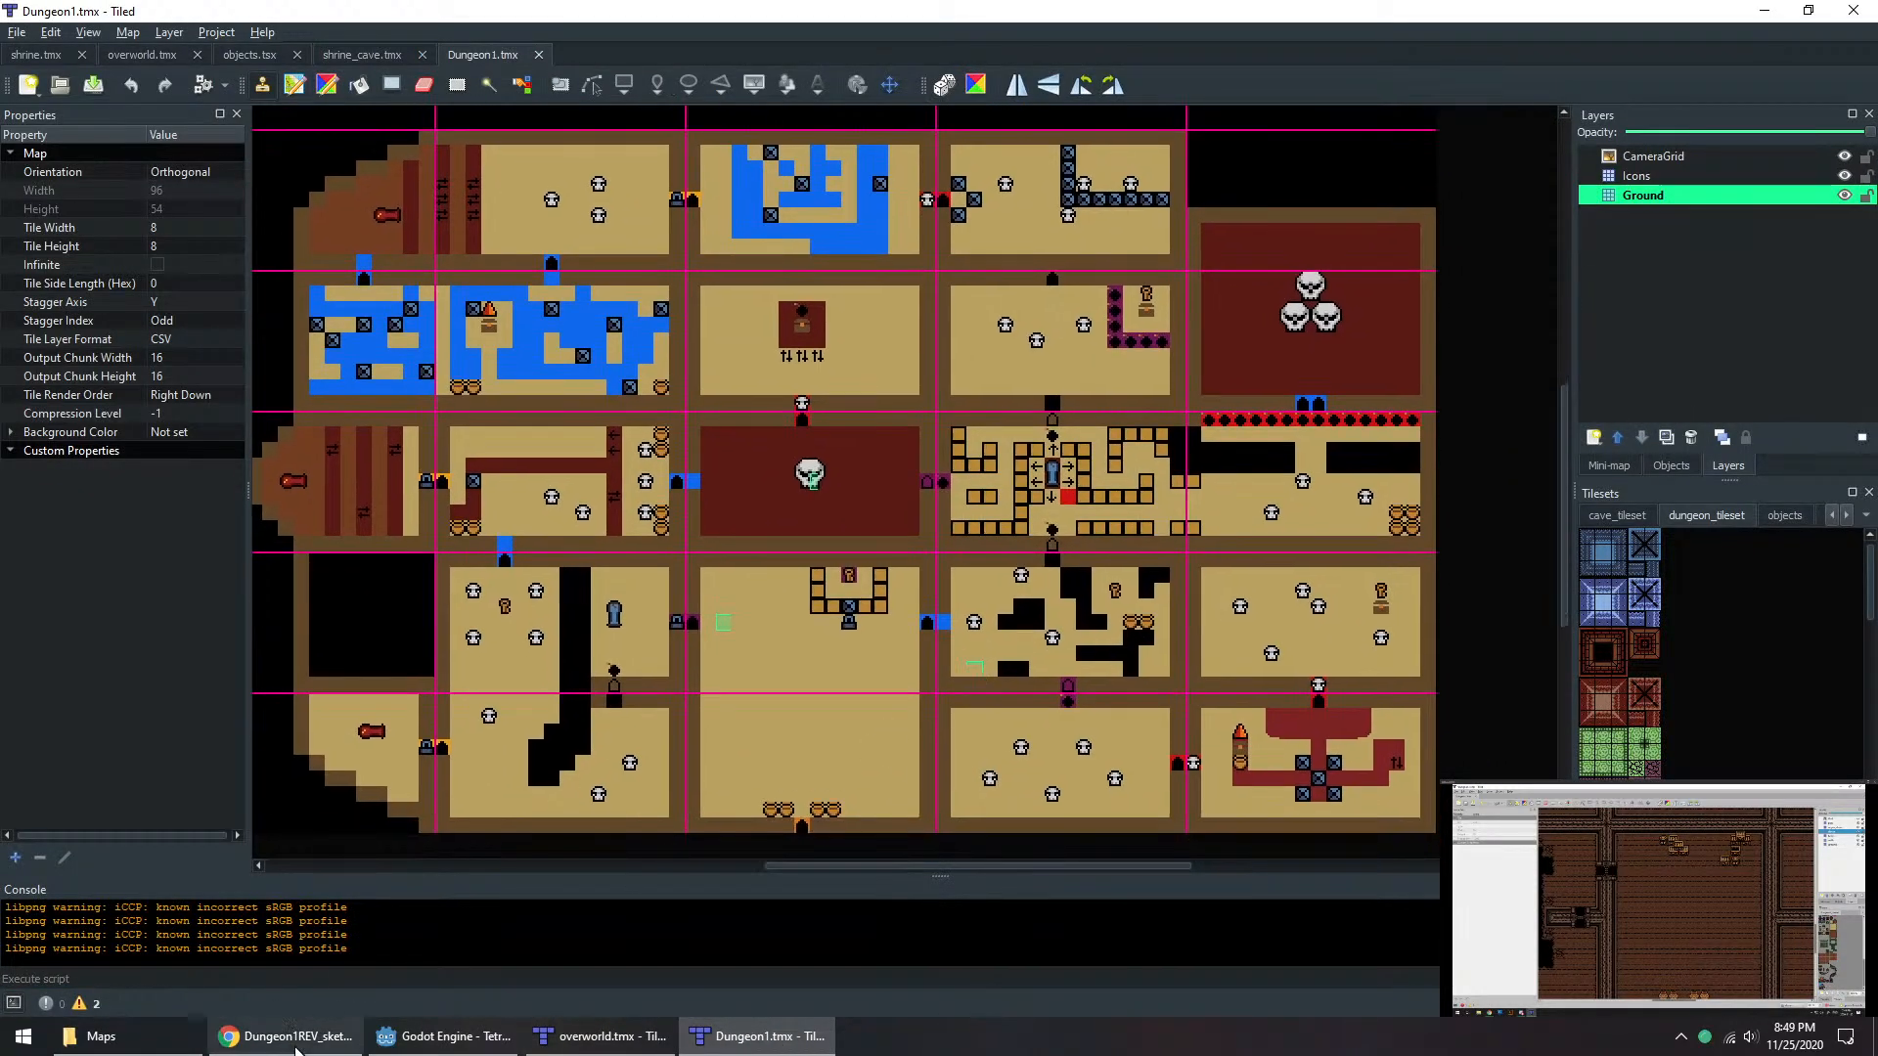
key(alt+Tab)
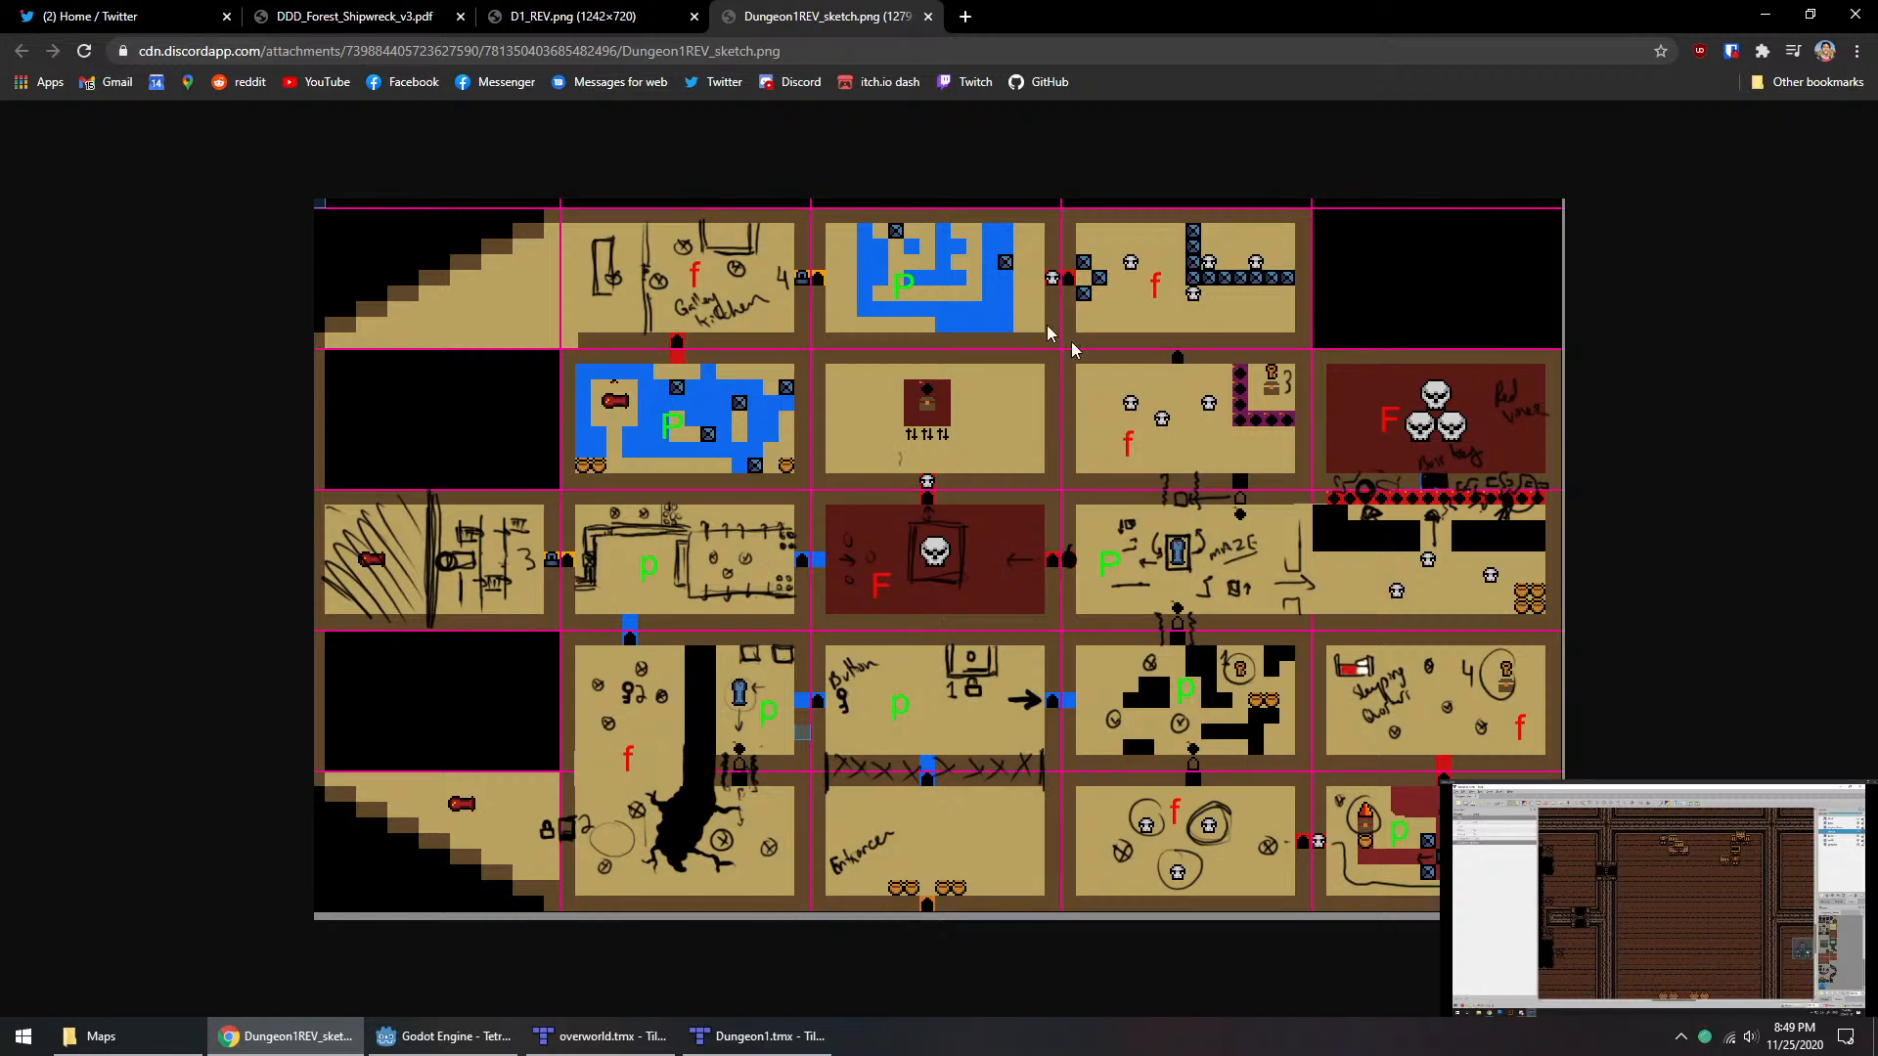
Step: Glance over DDD_Forest_Shipwreck_v3.pdf and D1_REV.png, and open the numbered layout D1_REV_WITHNUMBS.png in a new browser tab
click(585, 16)
click(452, 5)
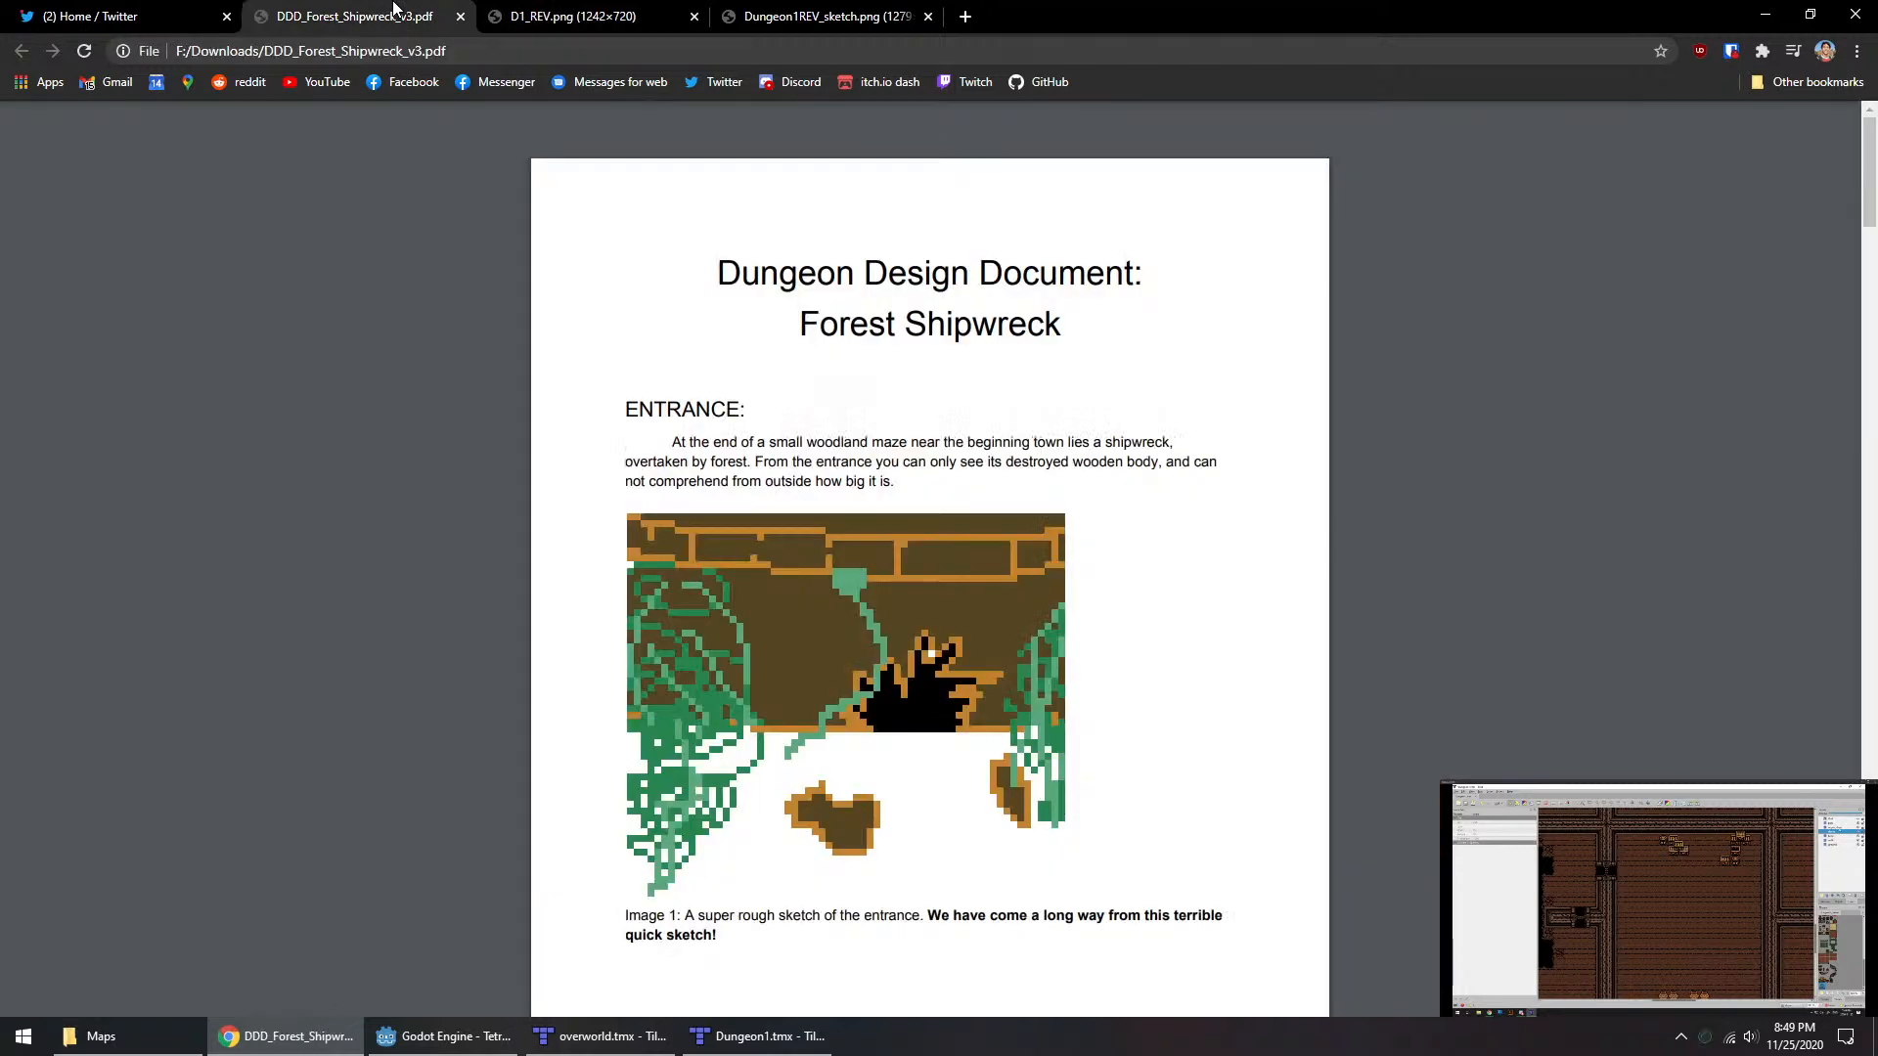
click(626, 13)
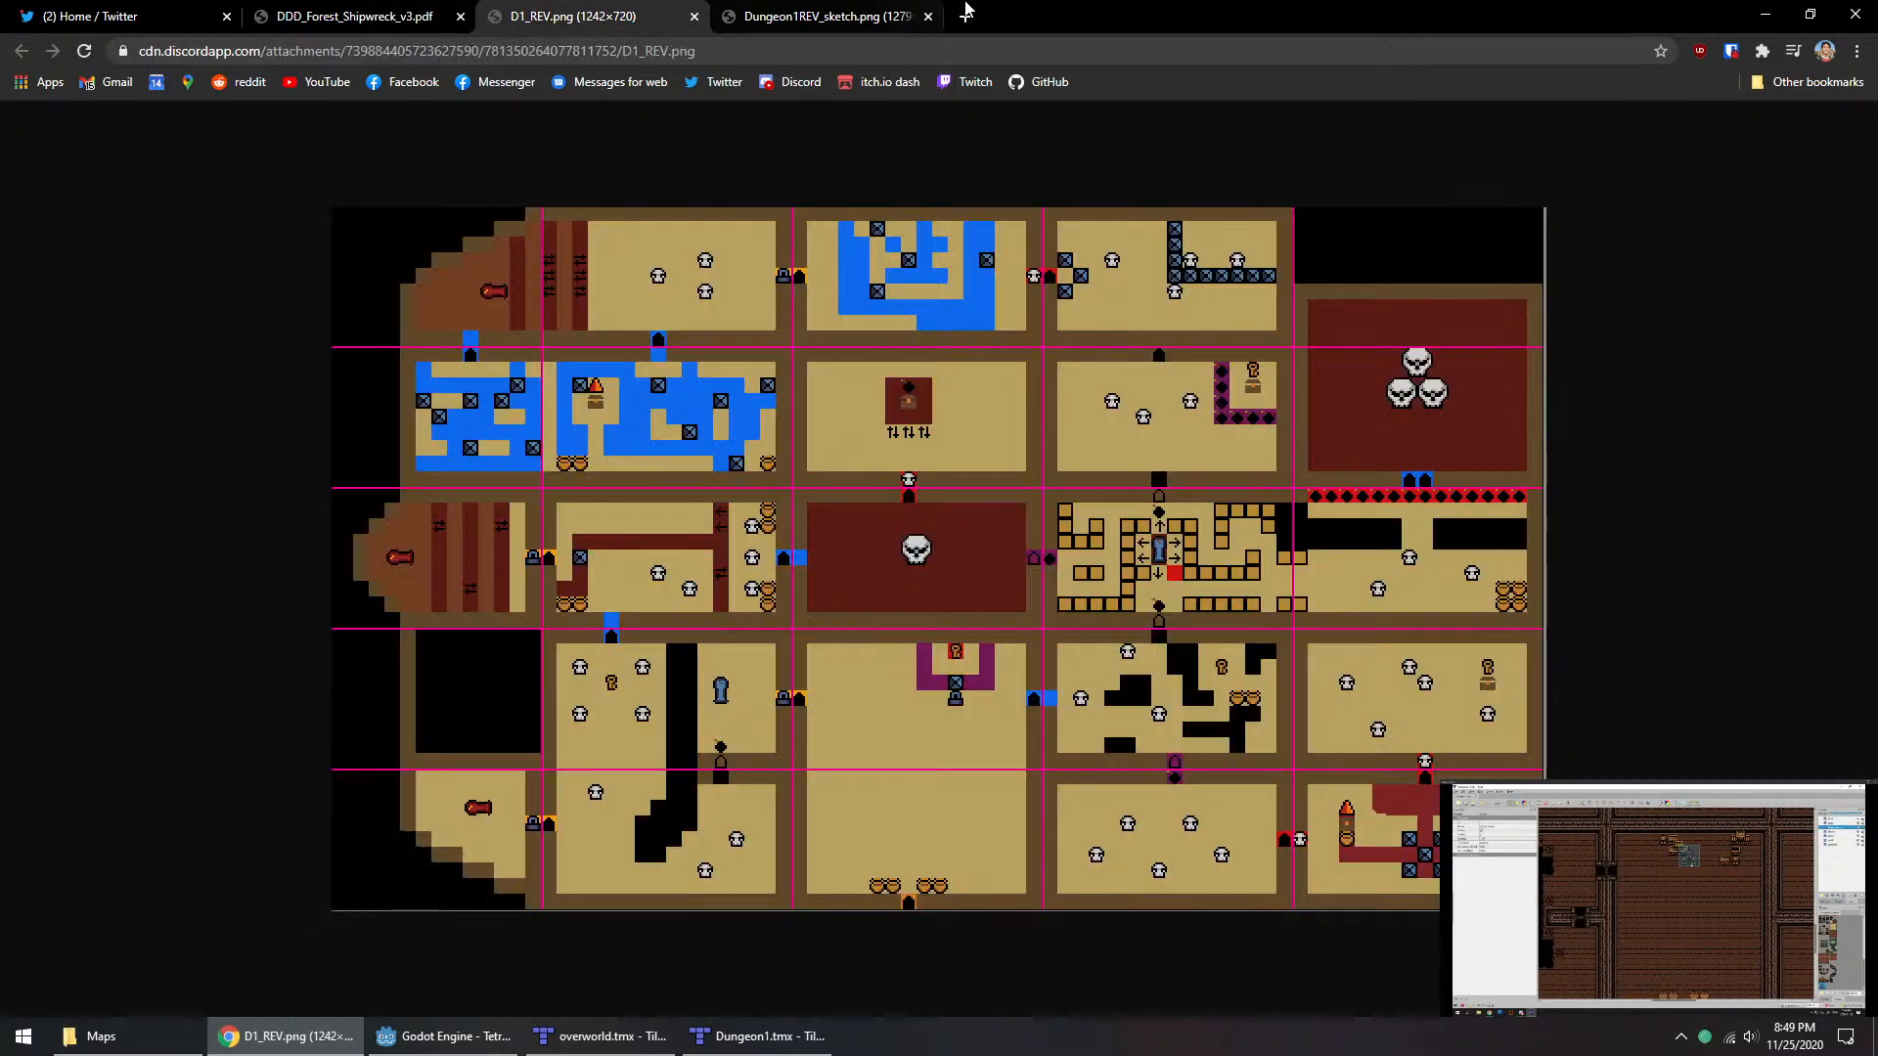
click(965, 16)
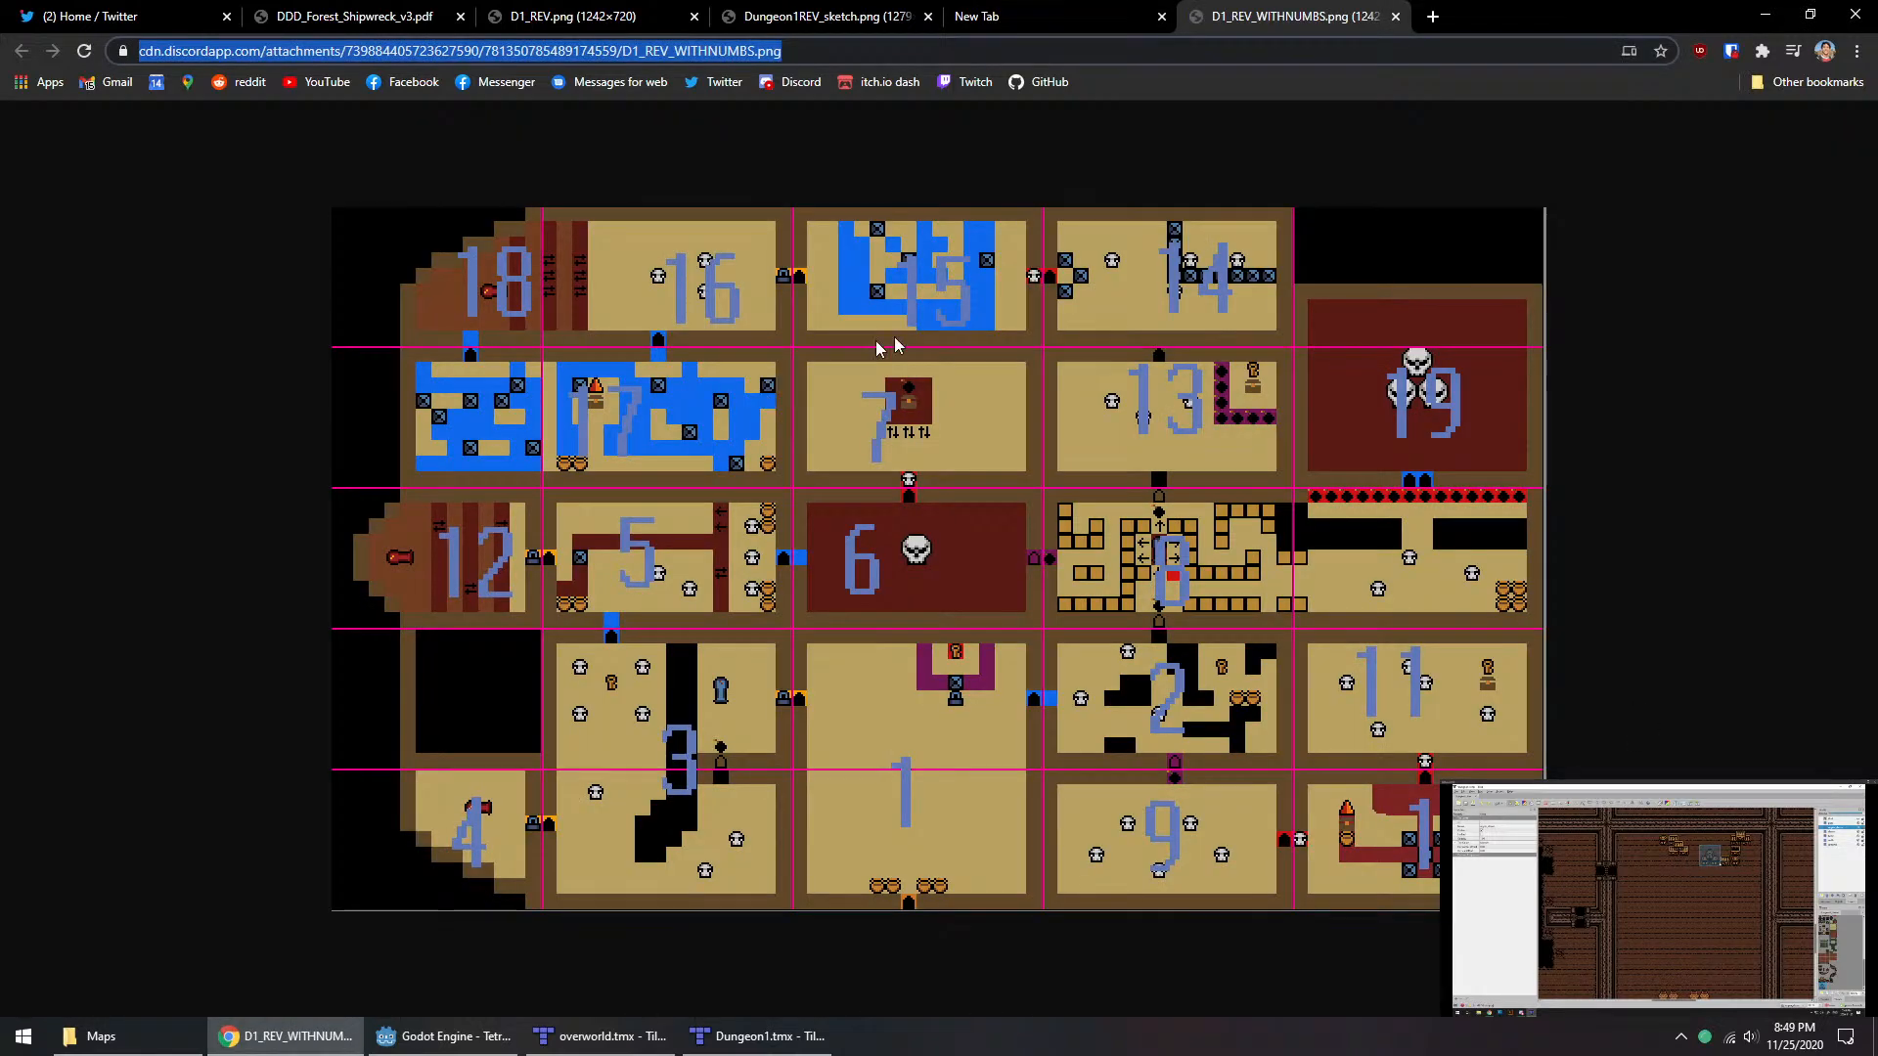
click(1152, 310)
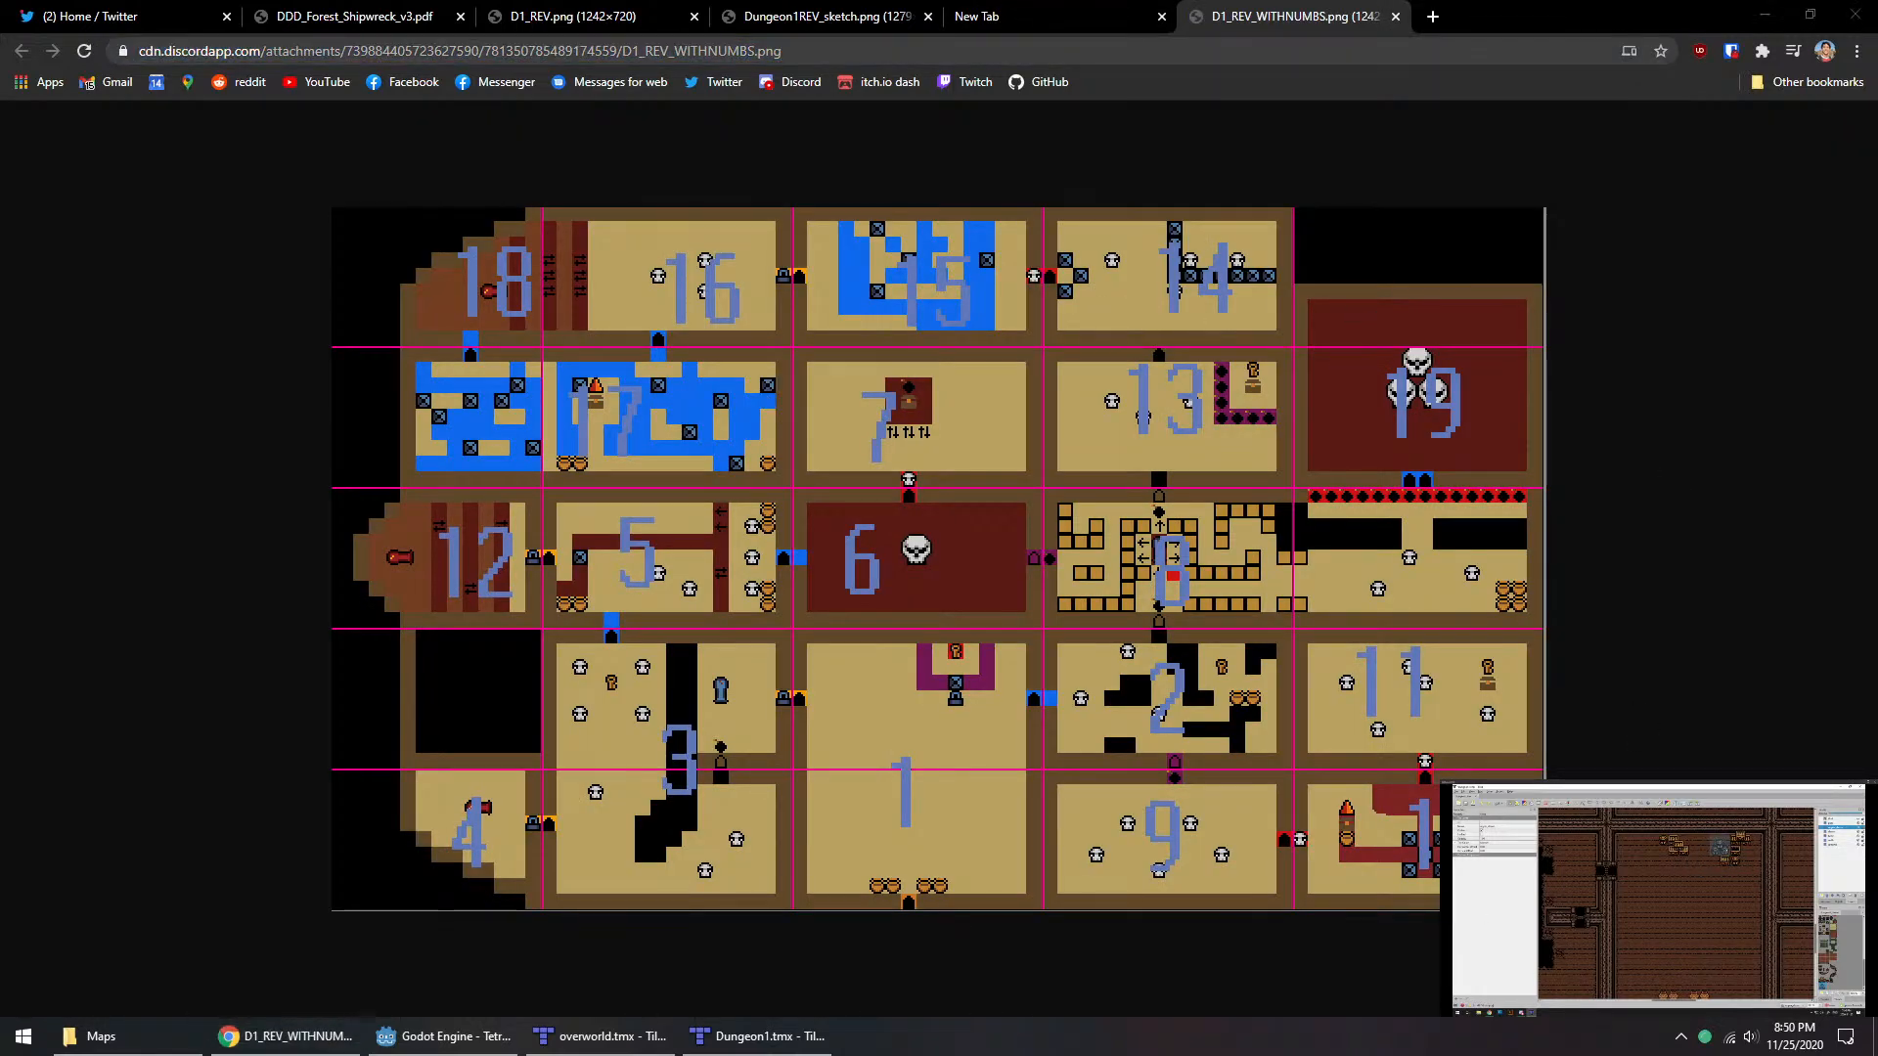
Step: Enlarge the Discord stream to view the shared dungeon1.tmx work, and return it to a small overlay over the numbered map
click(1696, 644)
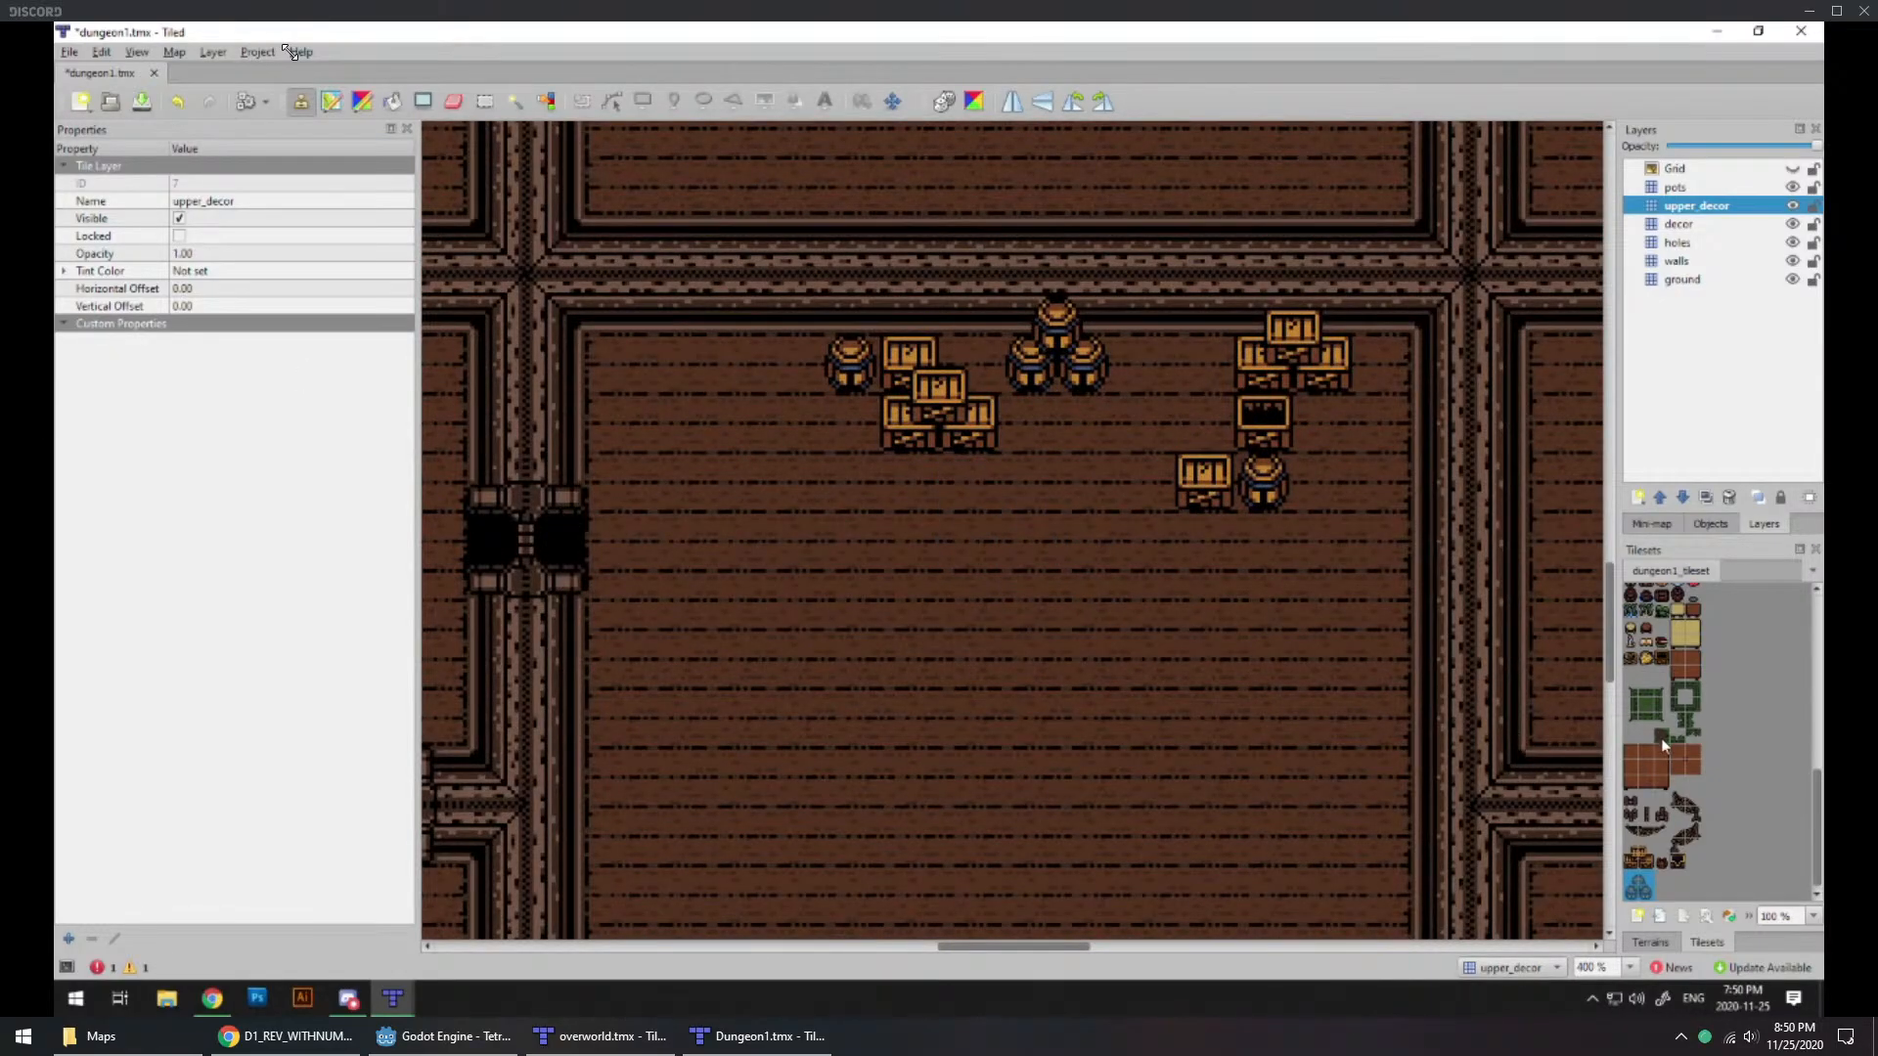
drag(287, 51, 1450, 760)
drag(990, 538, 1434, 778)
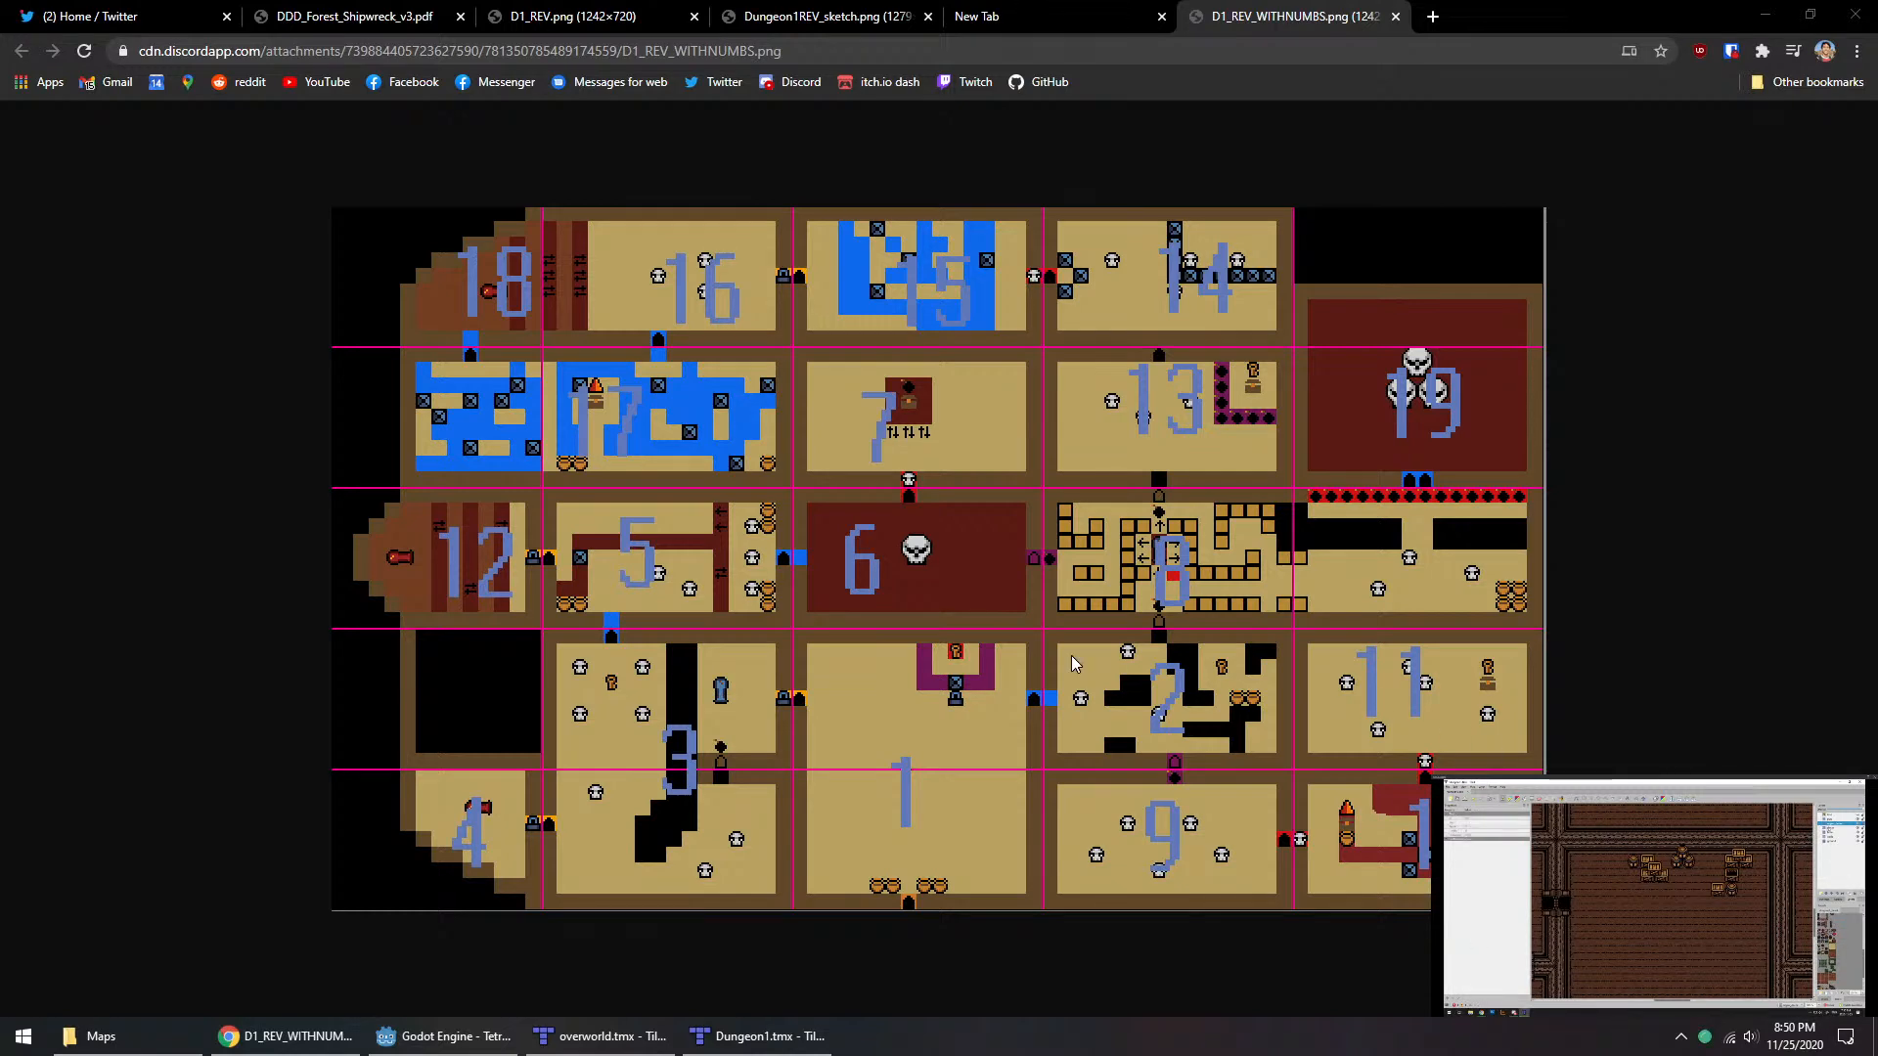
click(1697, 641)
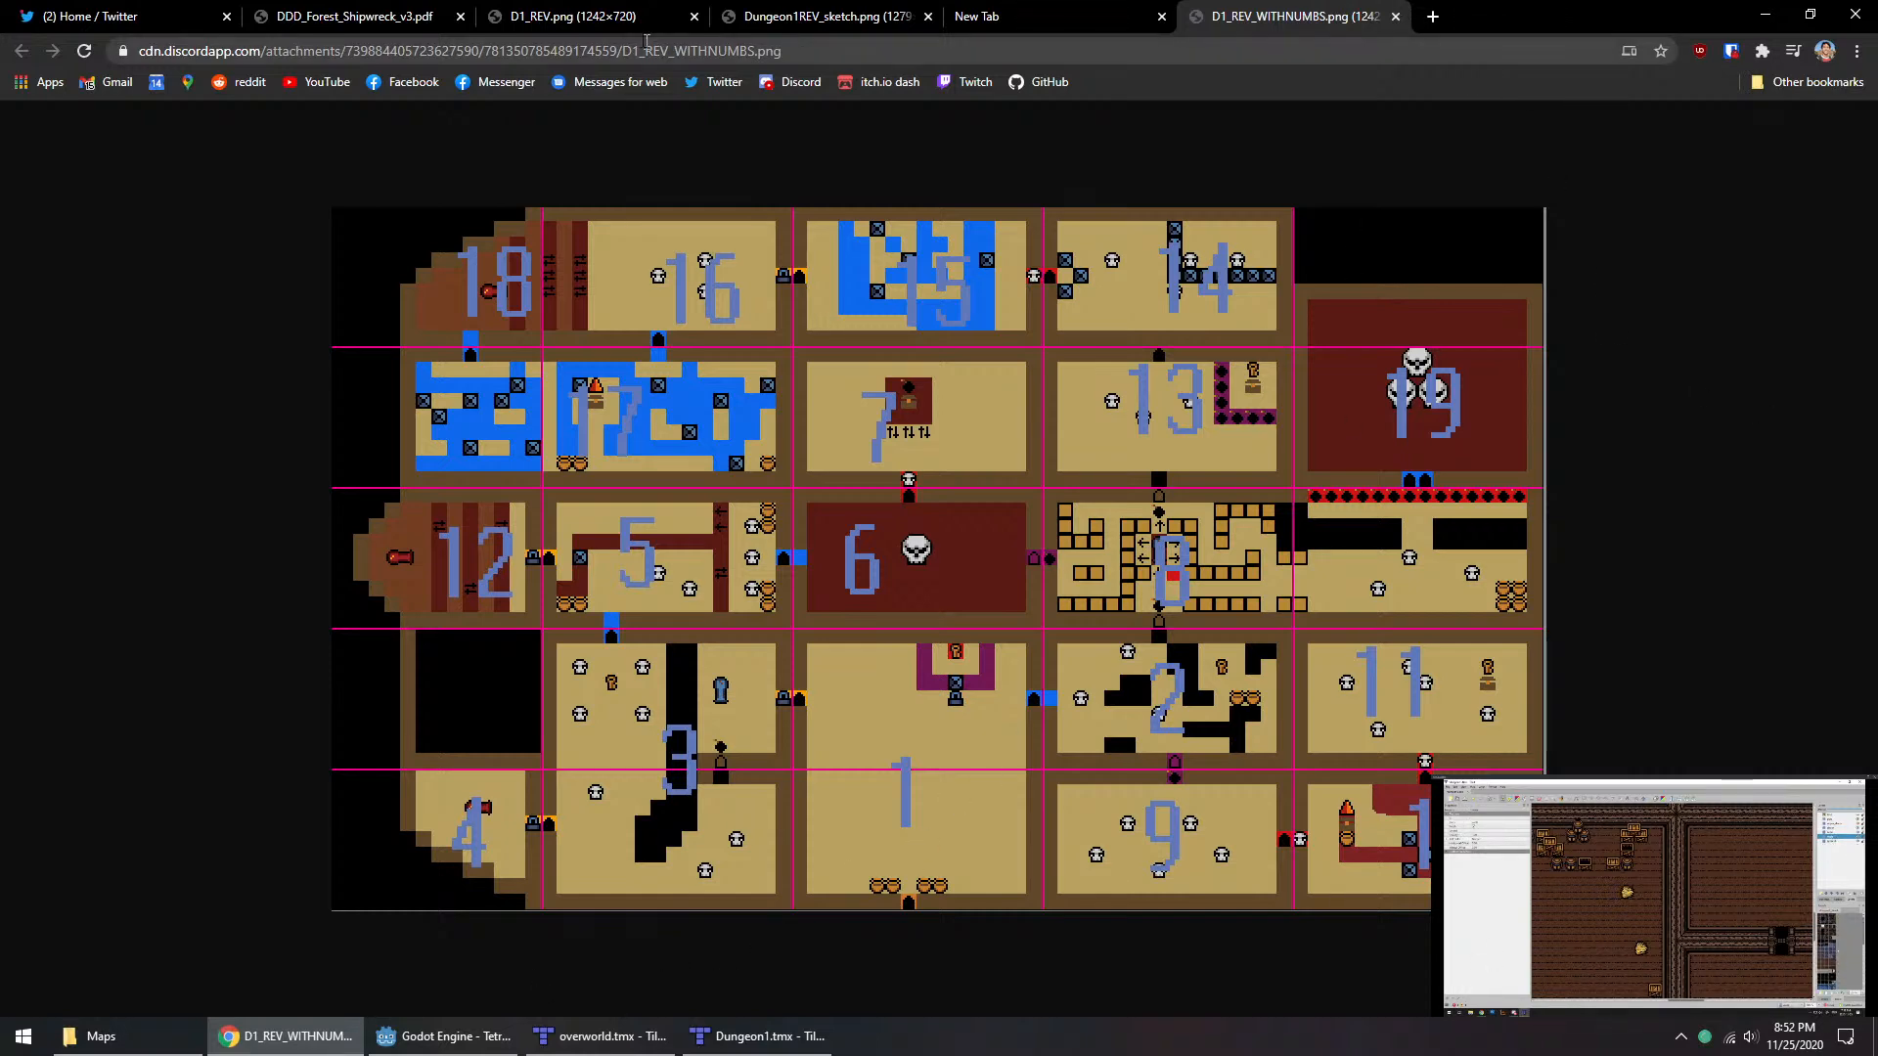
Step: Look through D1_REV.png and Dungeon1REV_sketch.png, and find the BOSS section in DDD_Forest_Shipwreck_v3.pdf
click(600, 11)
click(834, 10)
click(352, 16)
scroll(461, 386, down, 20)
scroll(480, 391, up, 7)
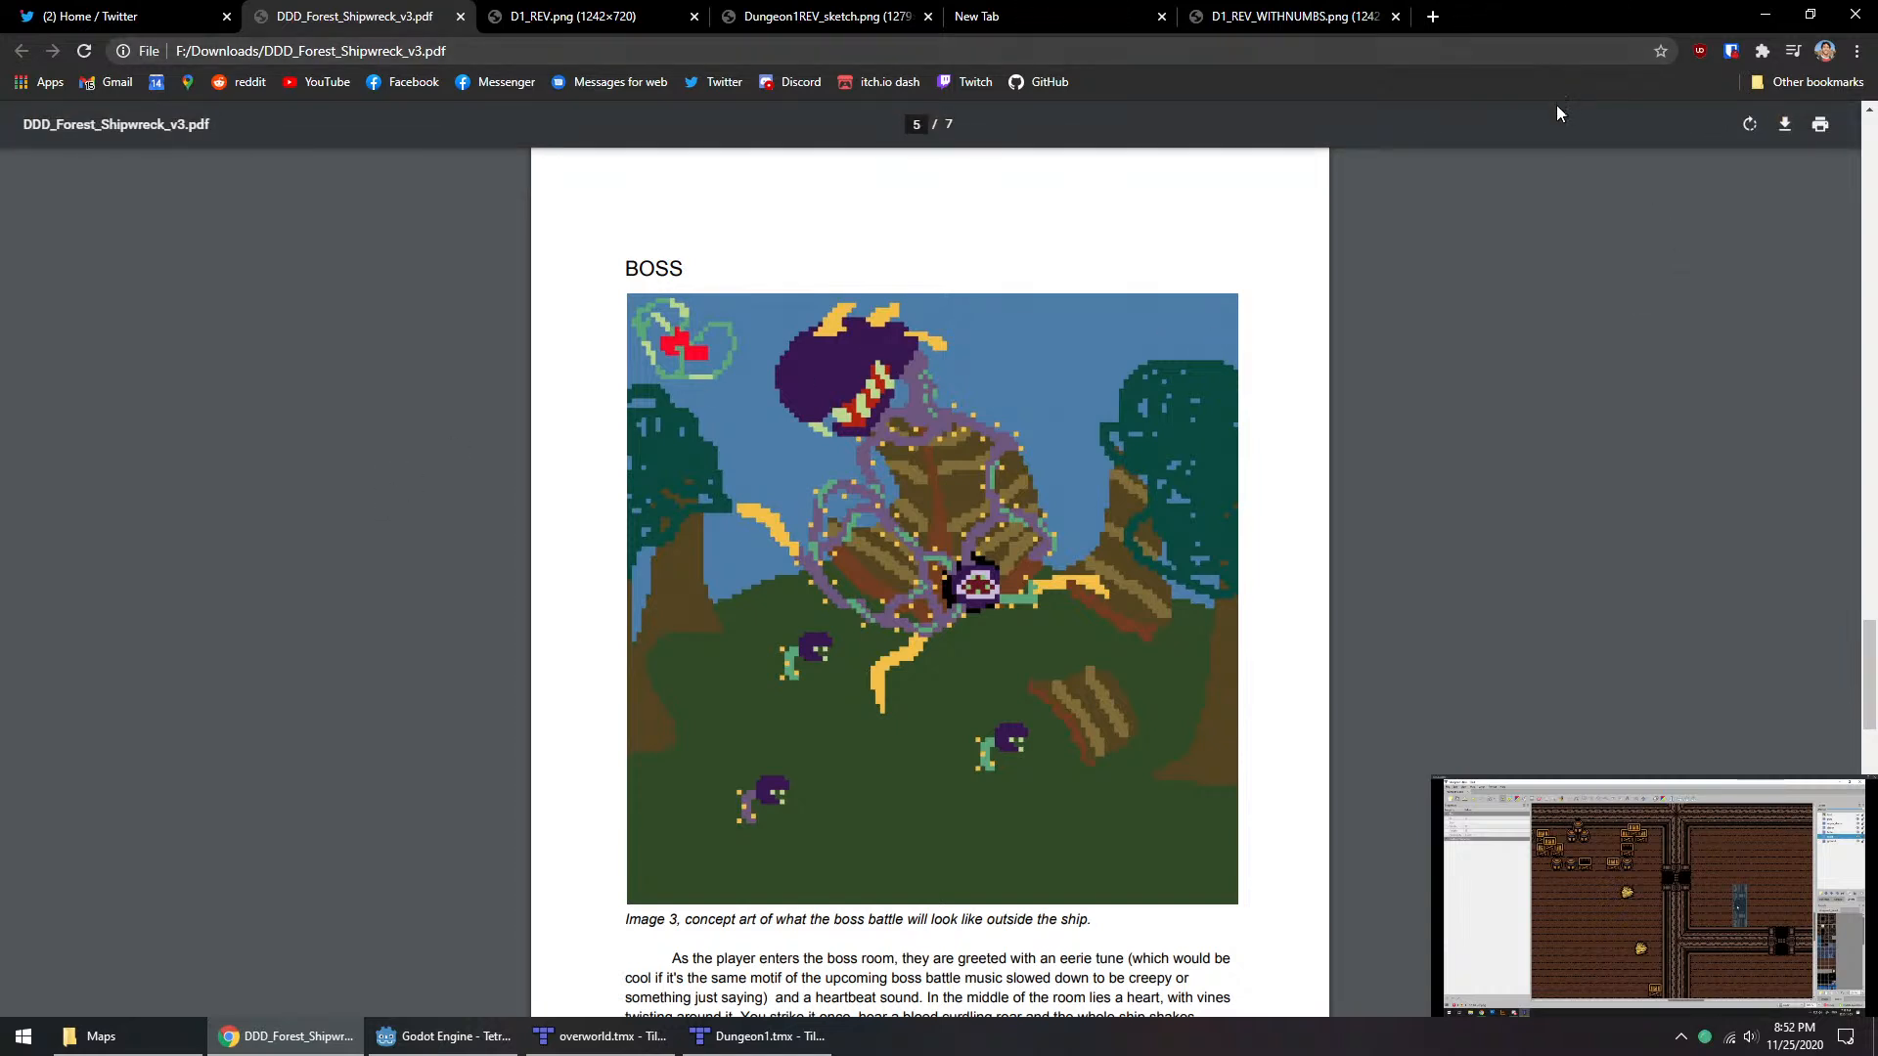
Step: Search Google Images for "battle kid purple plants" in a new tab, and close that tab after viewing the pictures
click(1433, 17)
text(battl)
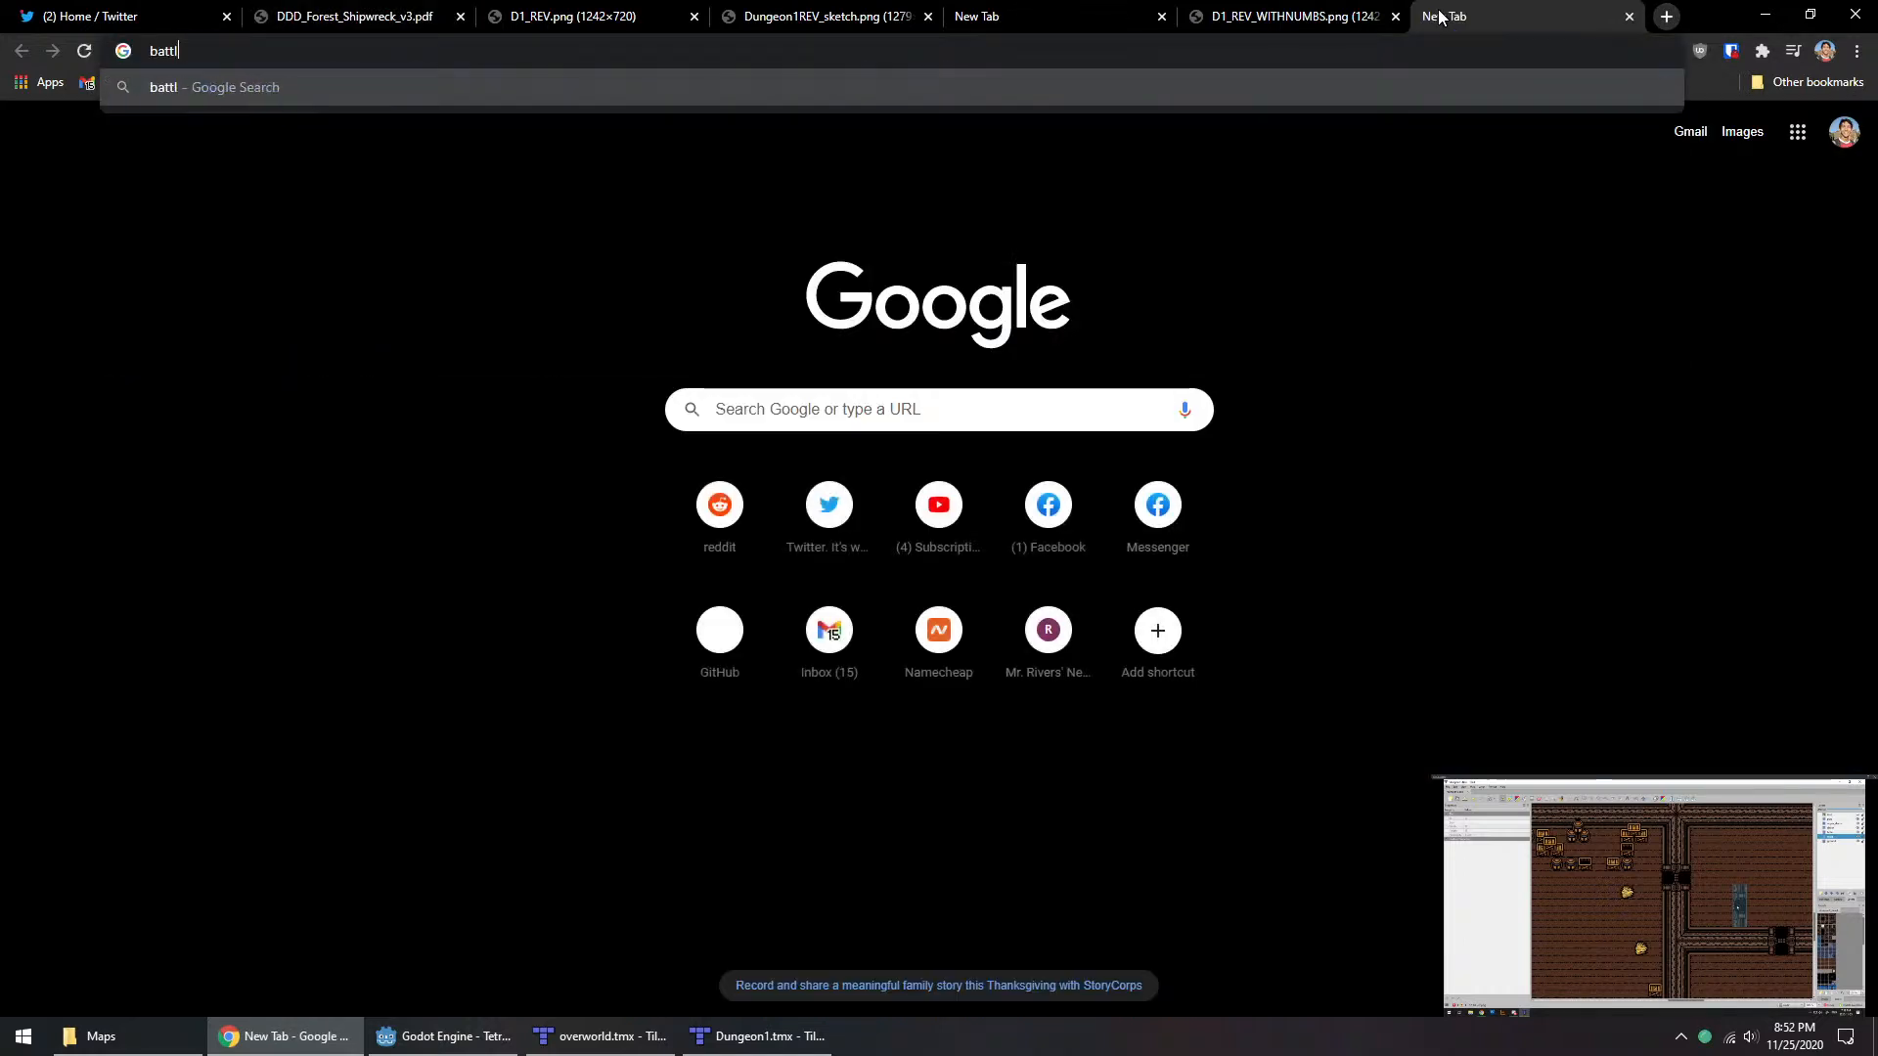
text(e kid purple plants)
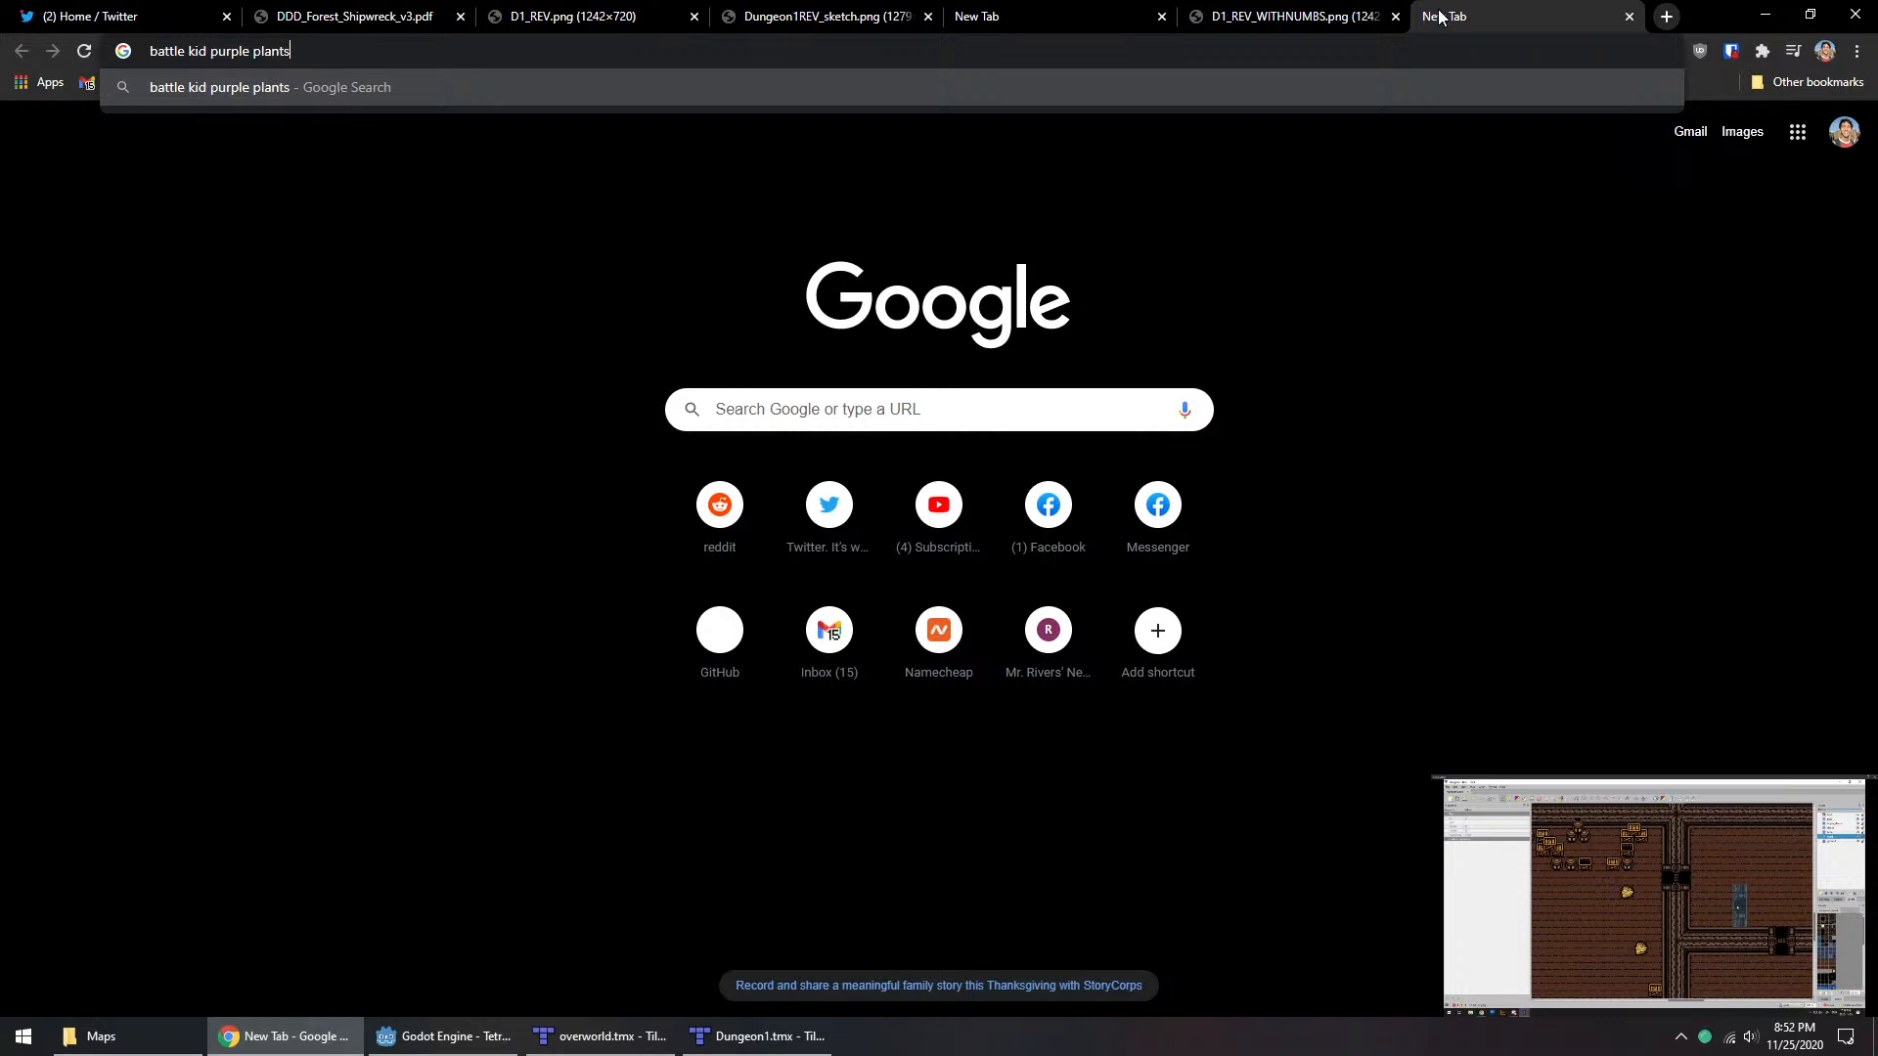
key(Return)
click(367, 198)
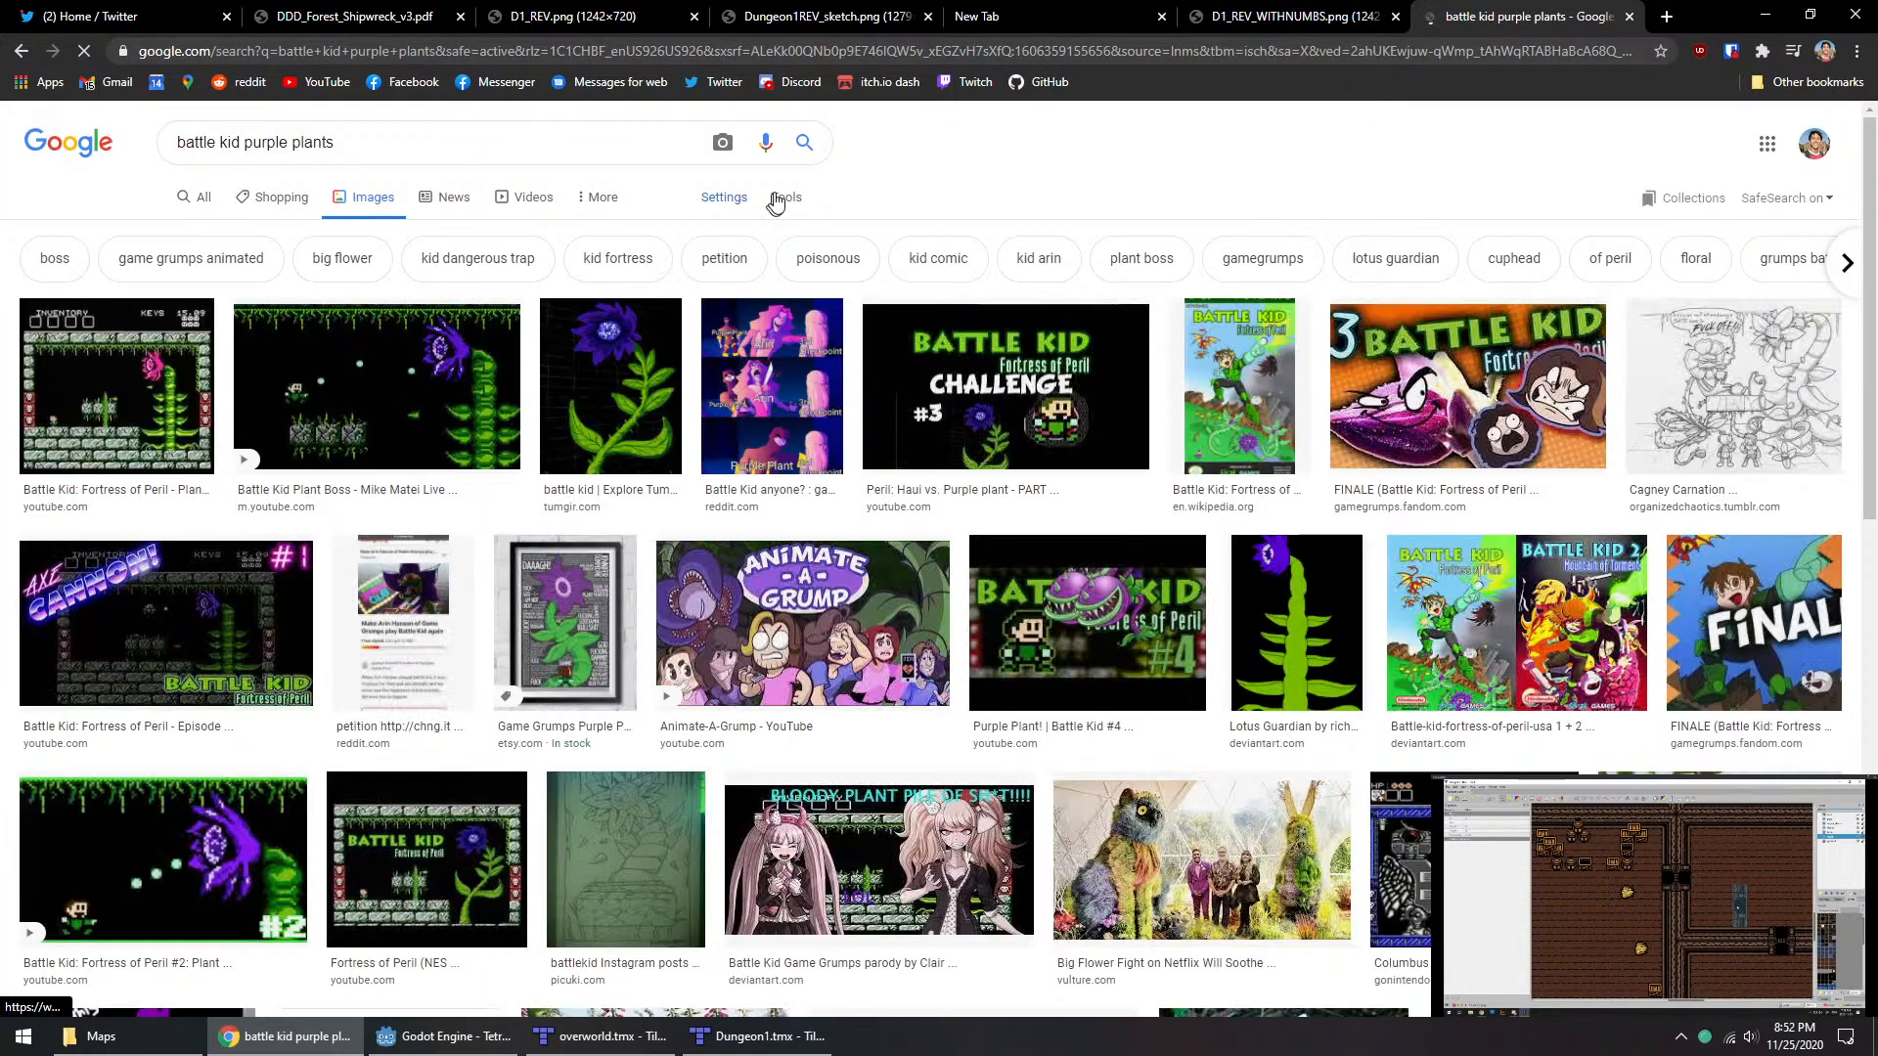
middle_click(1504, 8)
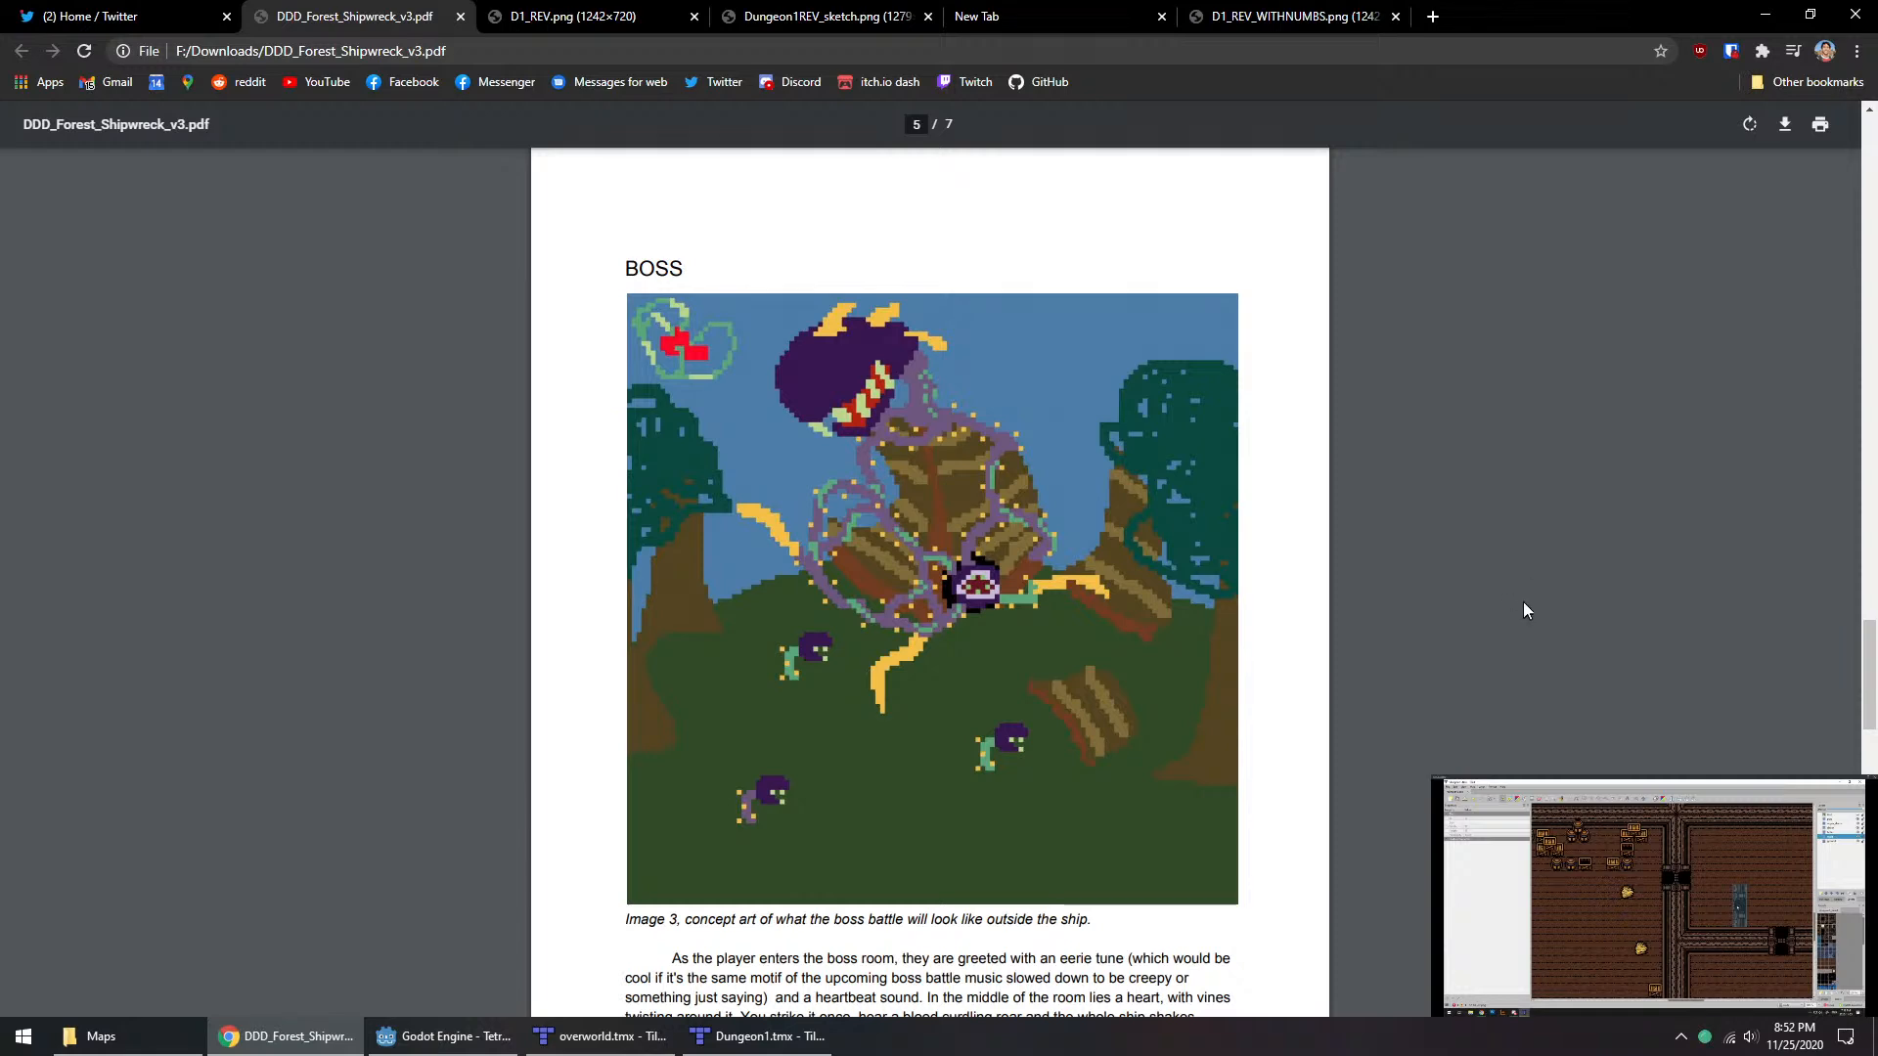
Step: Read the boss, theming and bestiary sections of the design document, and return to the D1_REV_WITHNUMBS.png map
scroll(1467, 453, down, 3)
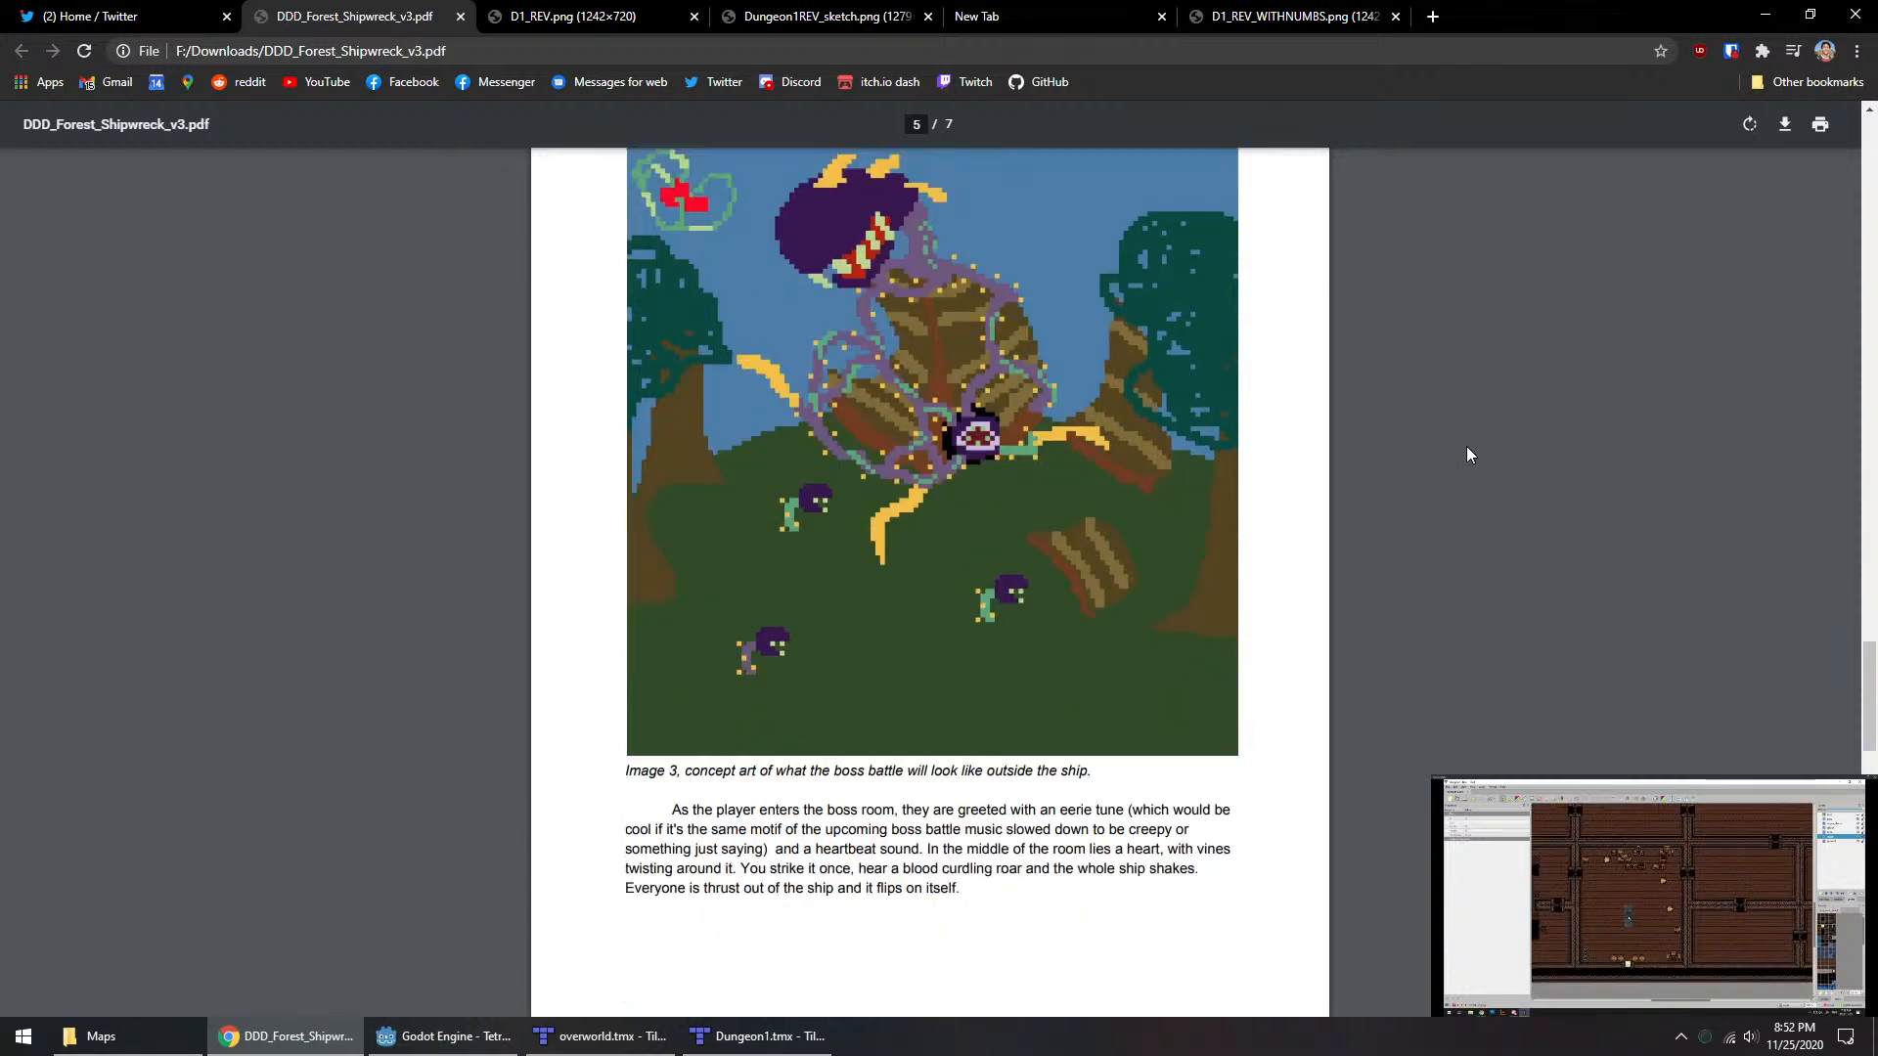
scroll(1486, 456, up, 3)
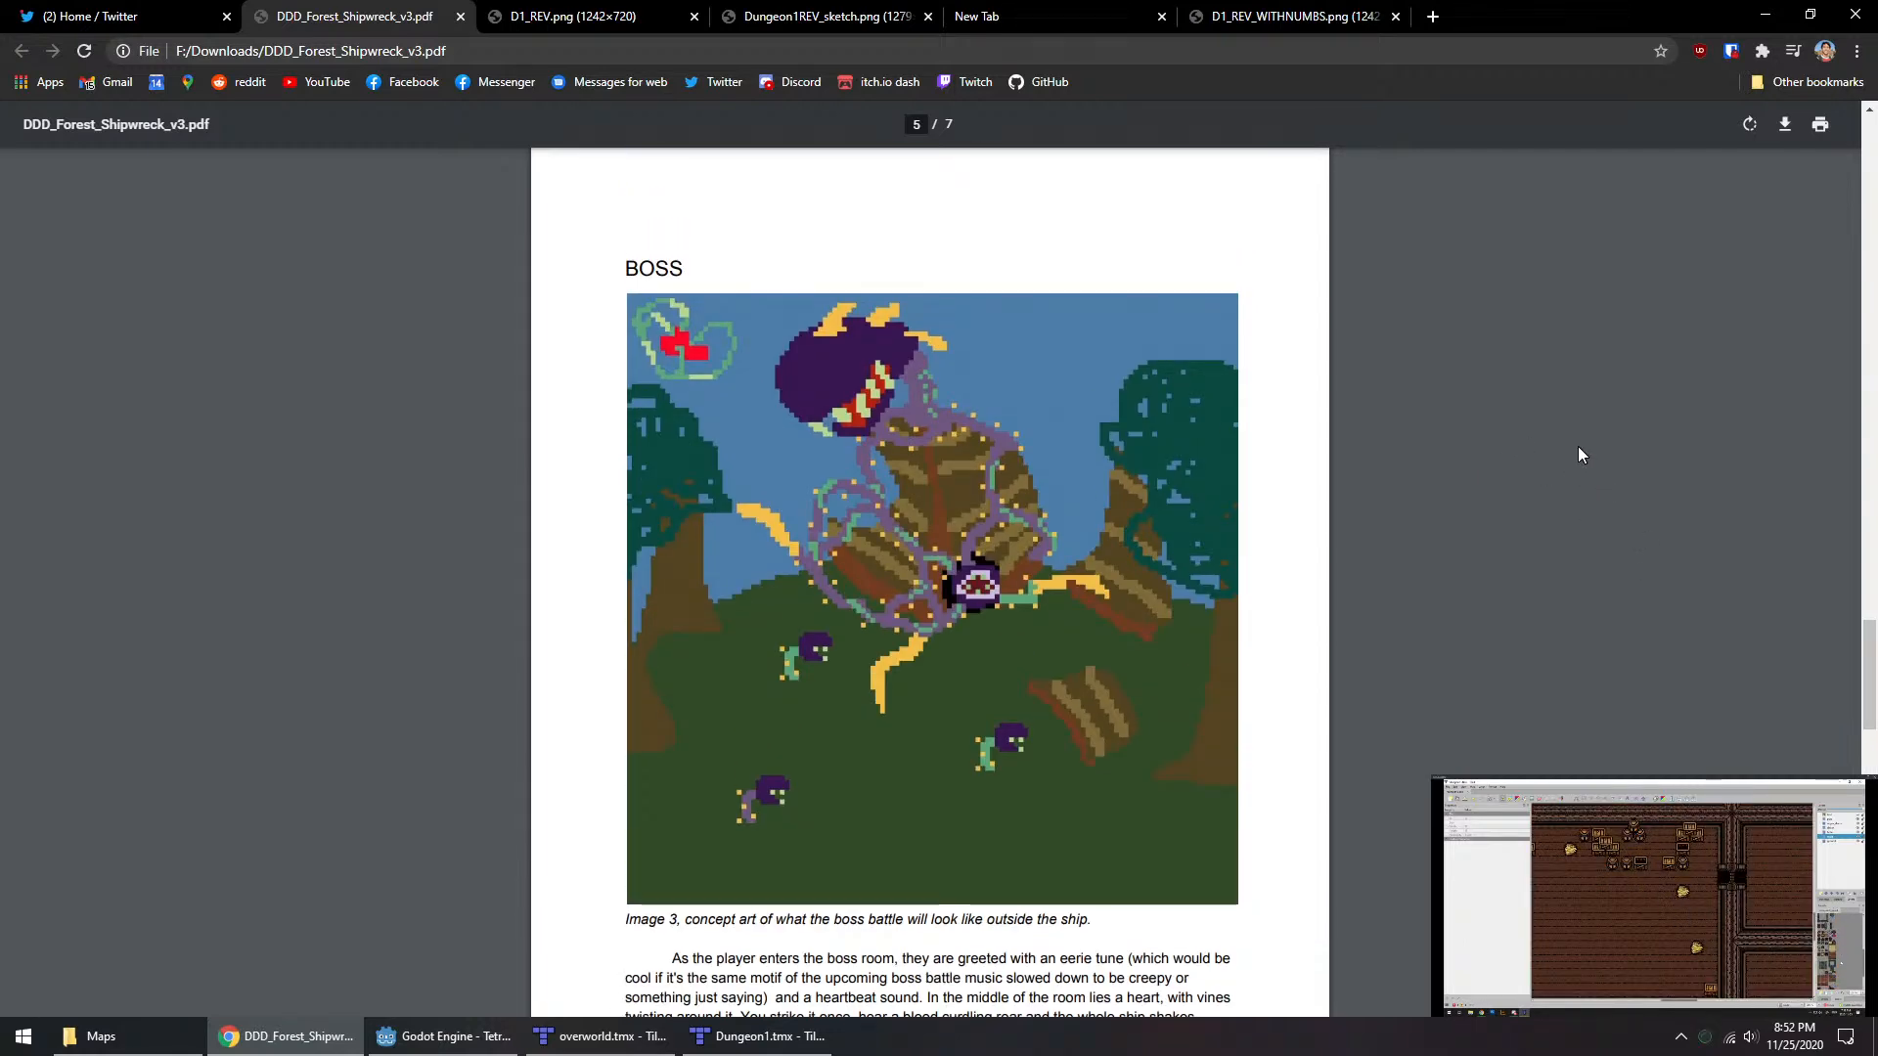
scroll(1577, 448, down, 15)
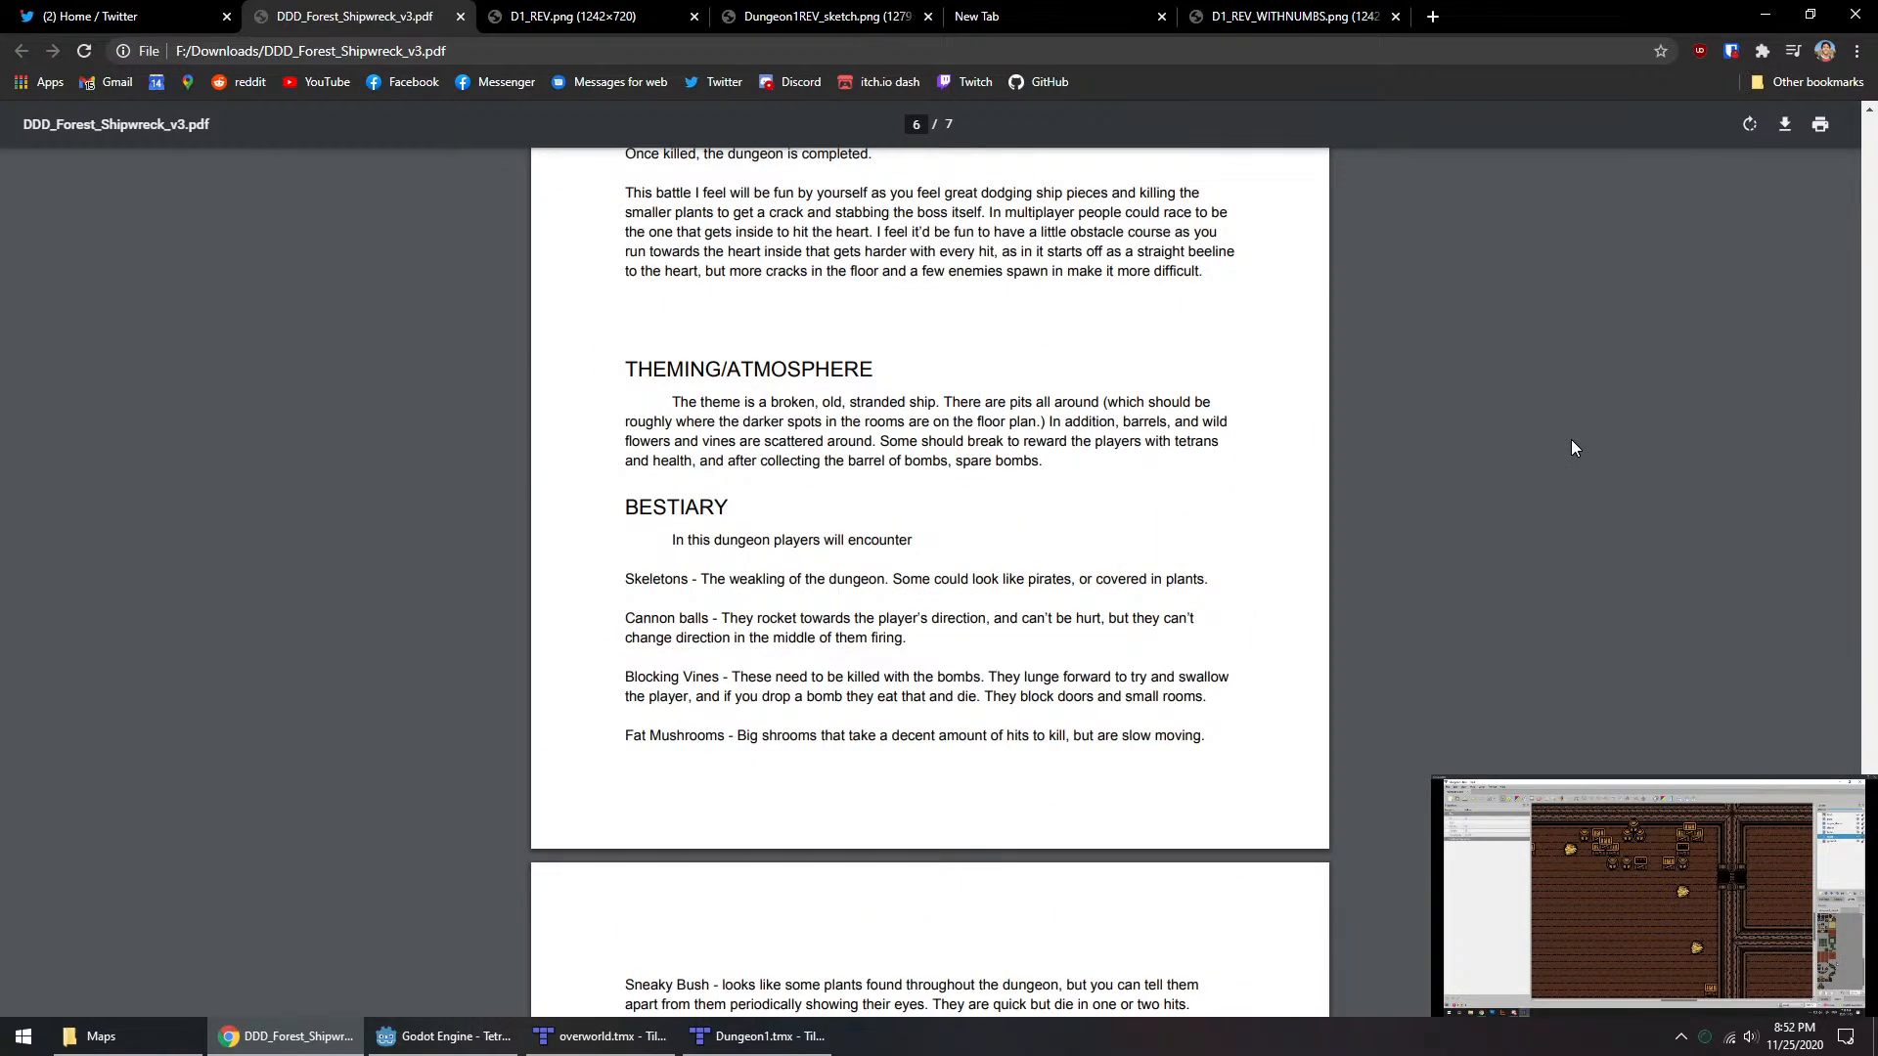
scroll(1571, 448, down, 8)
scroll(1334, 224, up, 13)
scroll(1459, 471, up, 10)
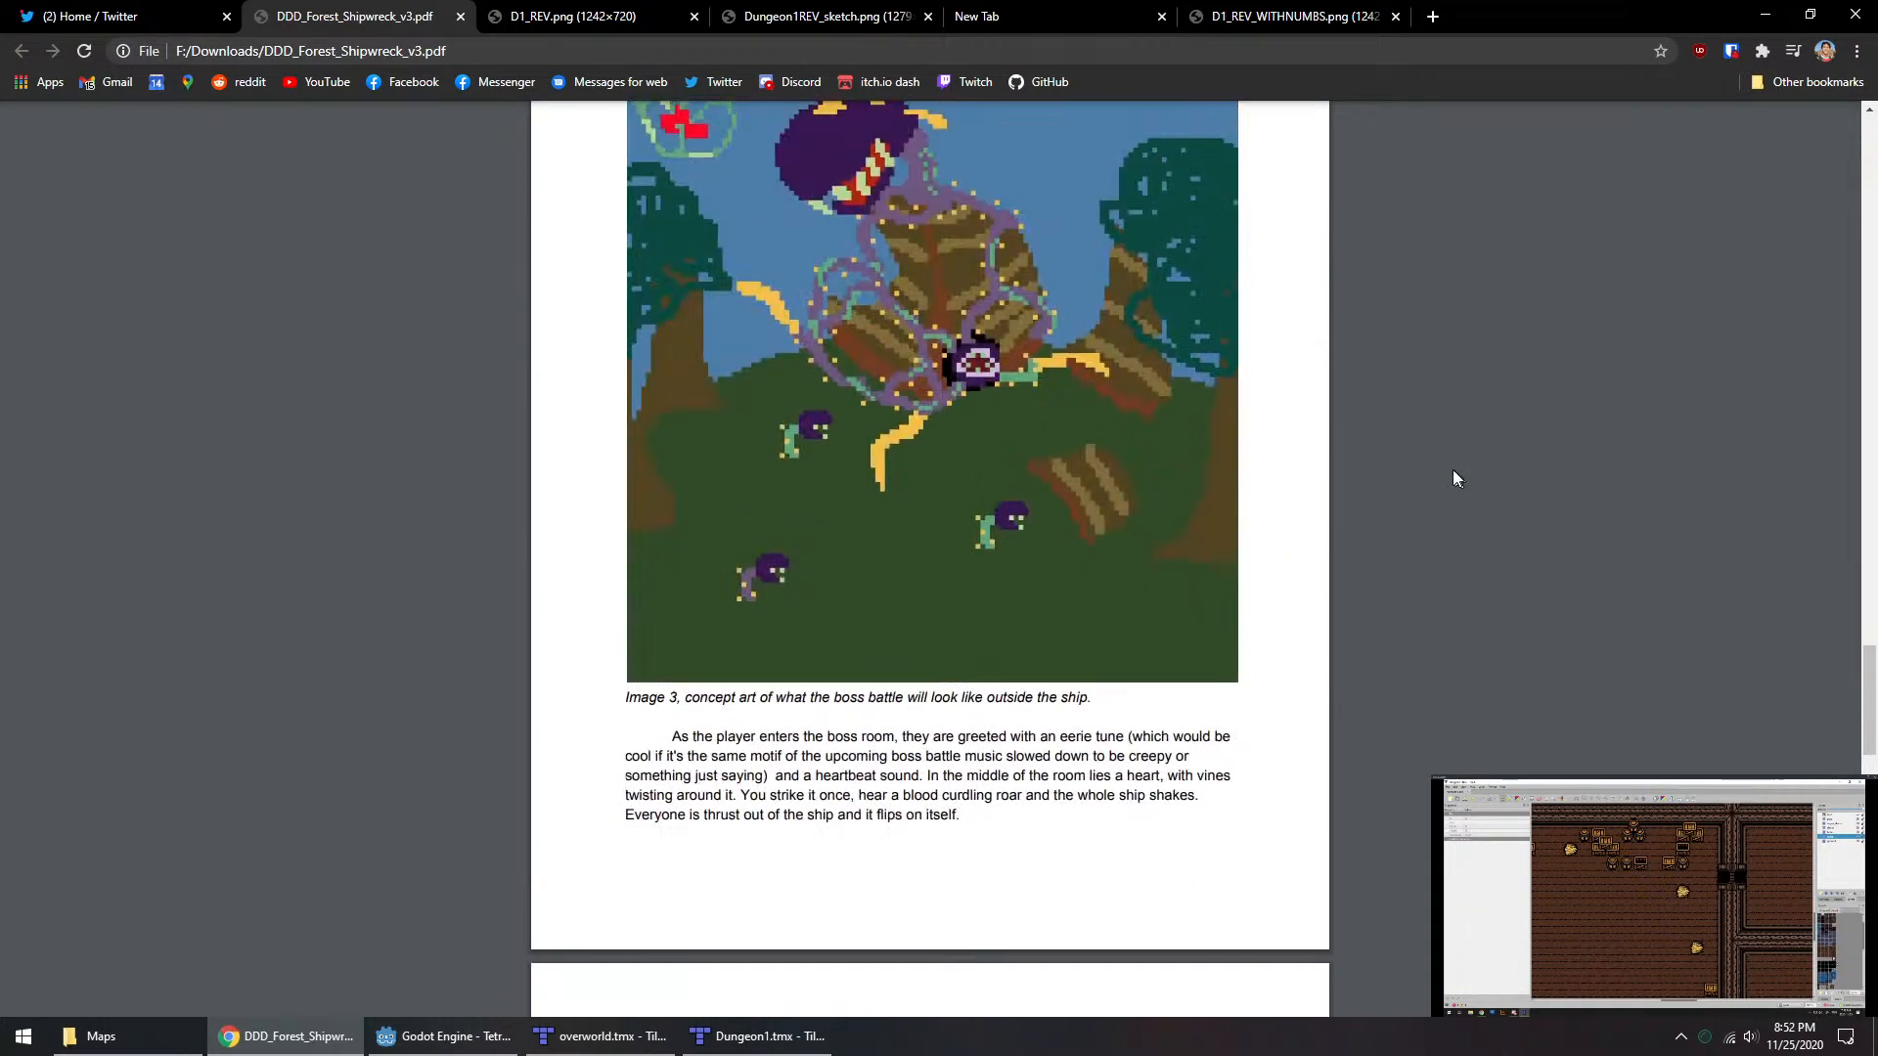
click(1206, 15)
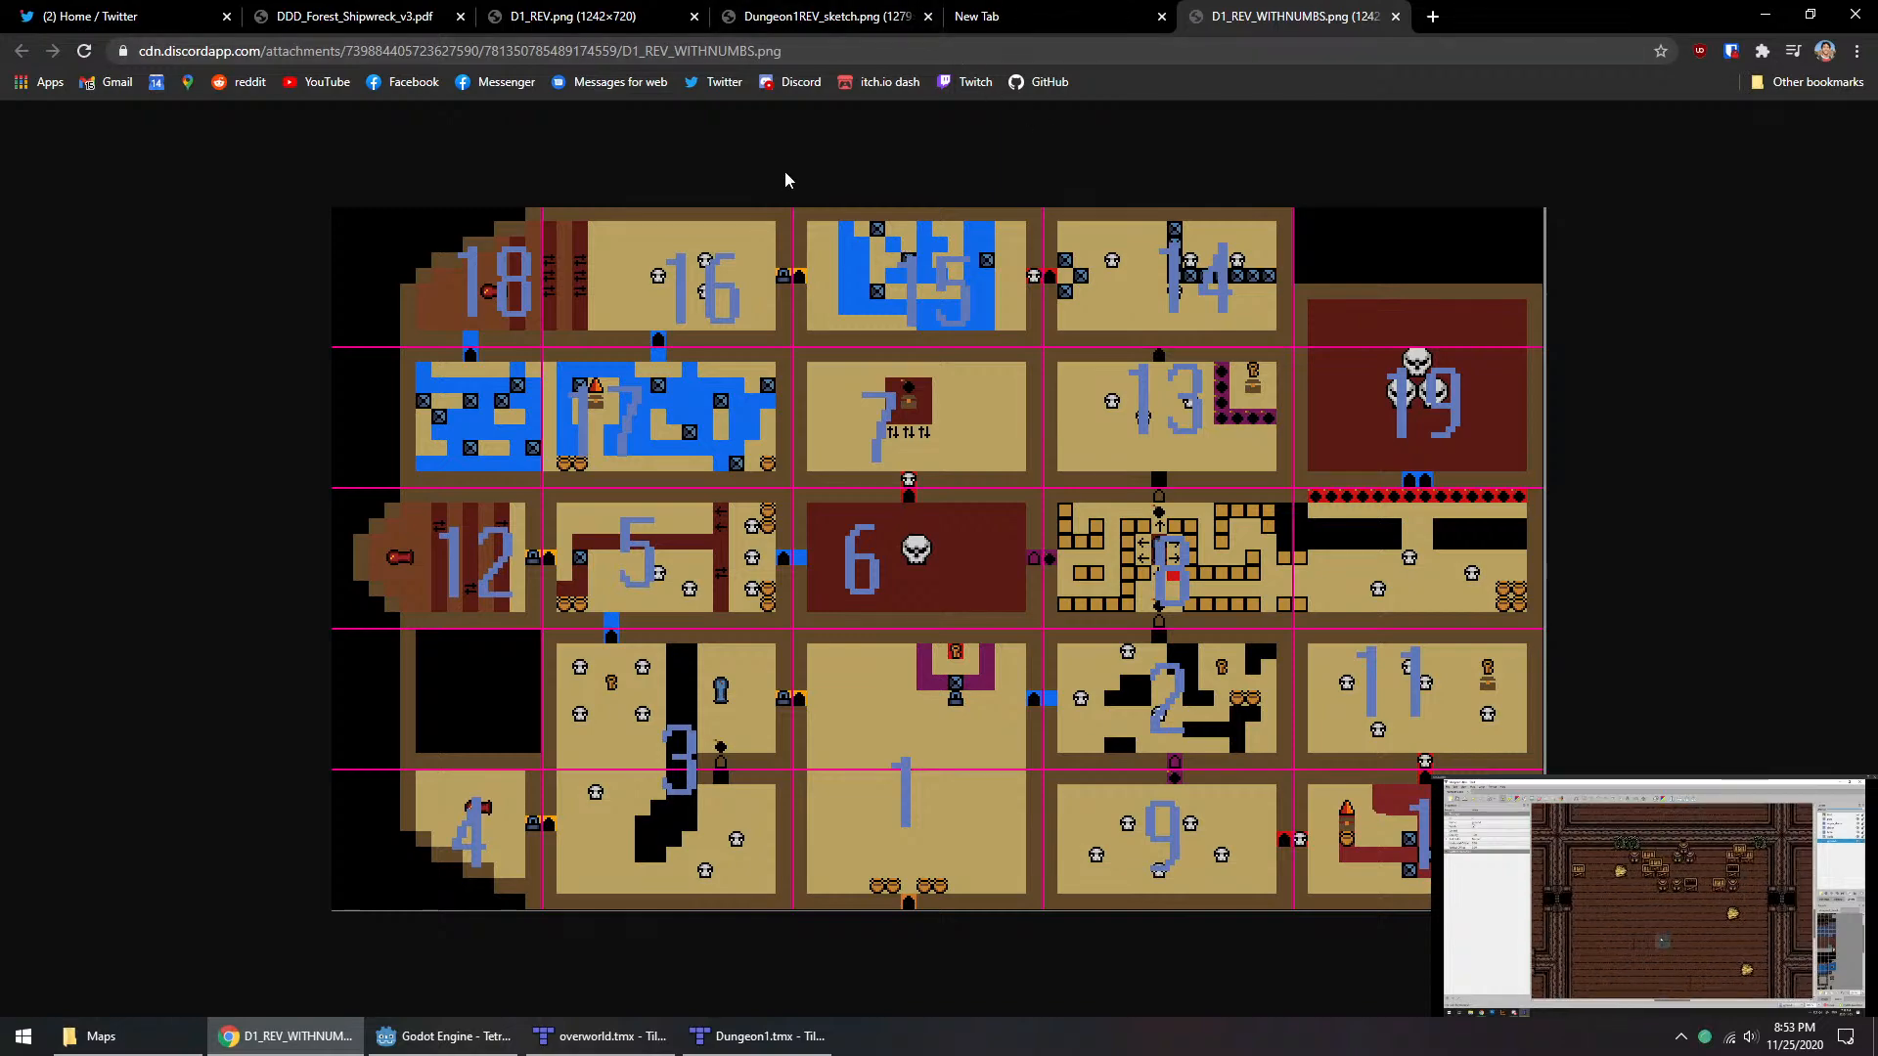
Step: Skim DDD_Forest_Shipwreck_v3.pdf from the entrance sketch through the numbered room walkthrough to the bestiary and traps sections
click(352, 16)
scroll(968, 467, down, 20)
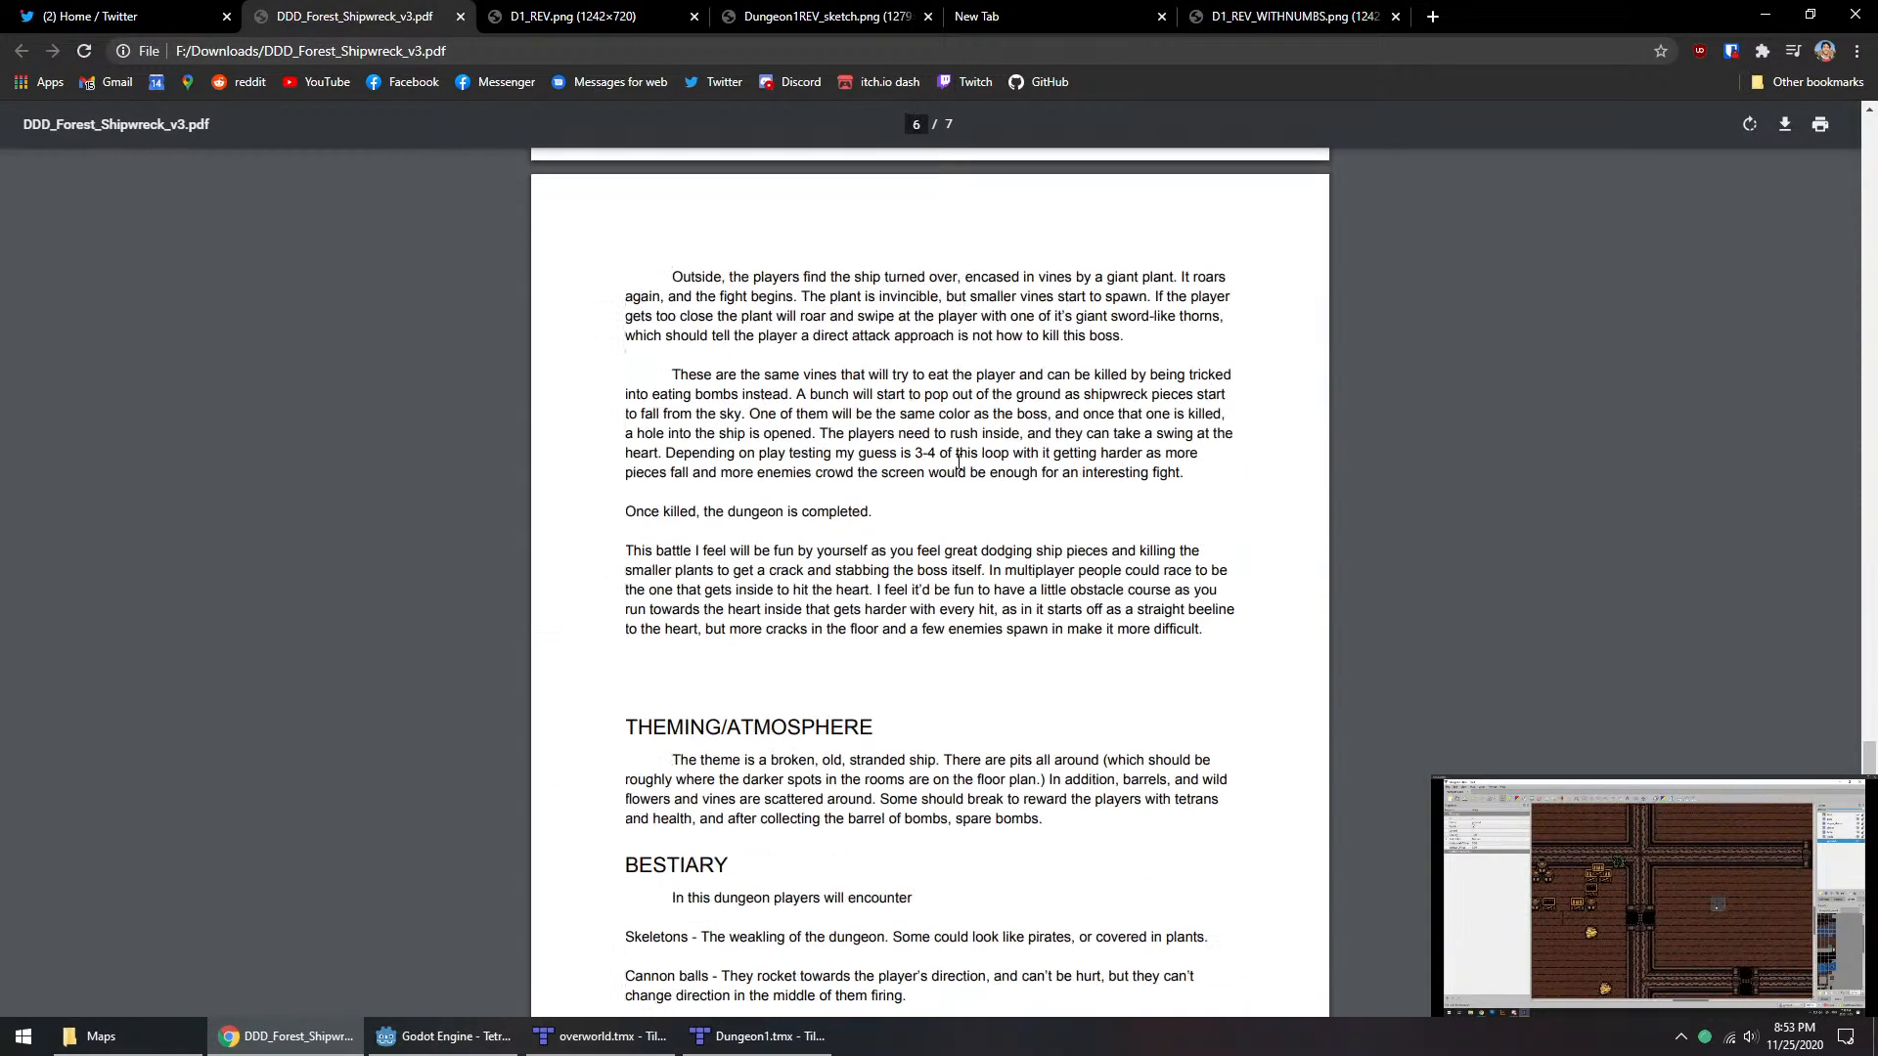
scroll(956, 452, up, 8)
scroll(956, 451, up, 20)
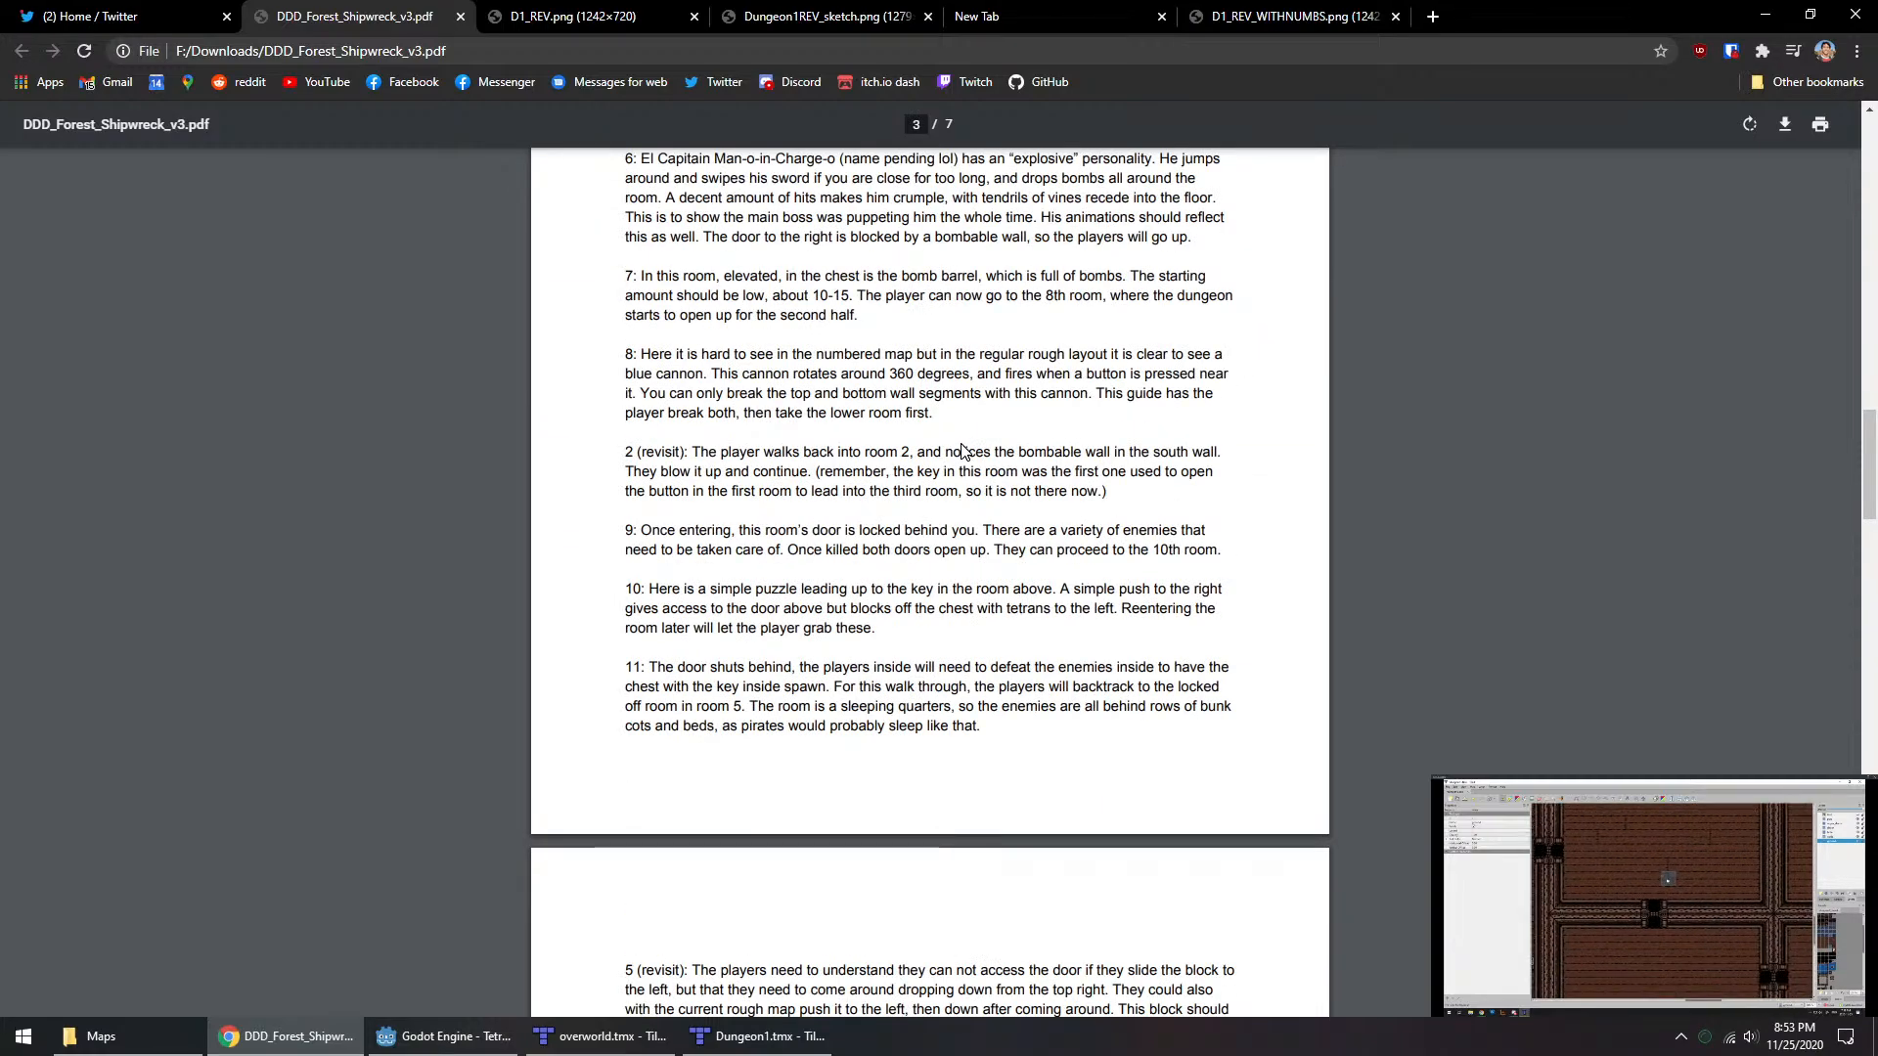
scroll(963, 452, up, 7)
scroll(934, 350, up, 12)
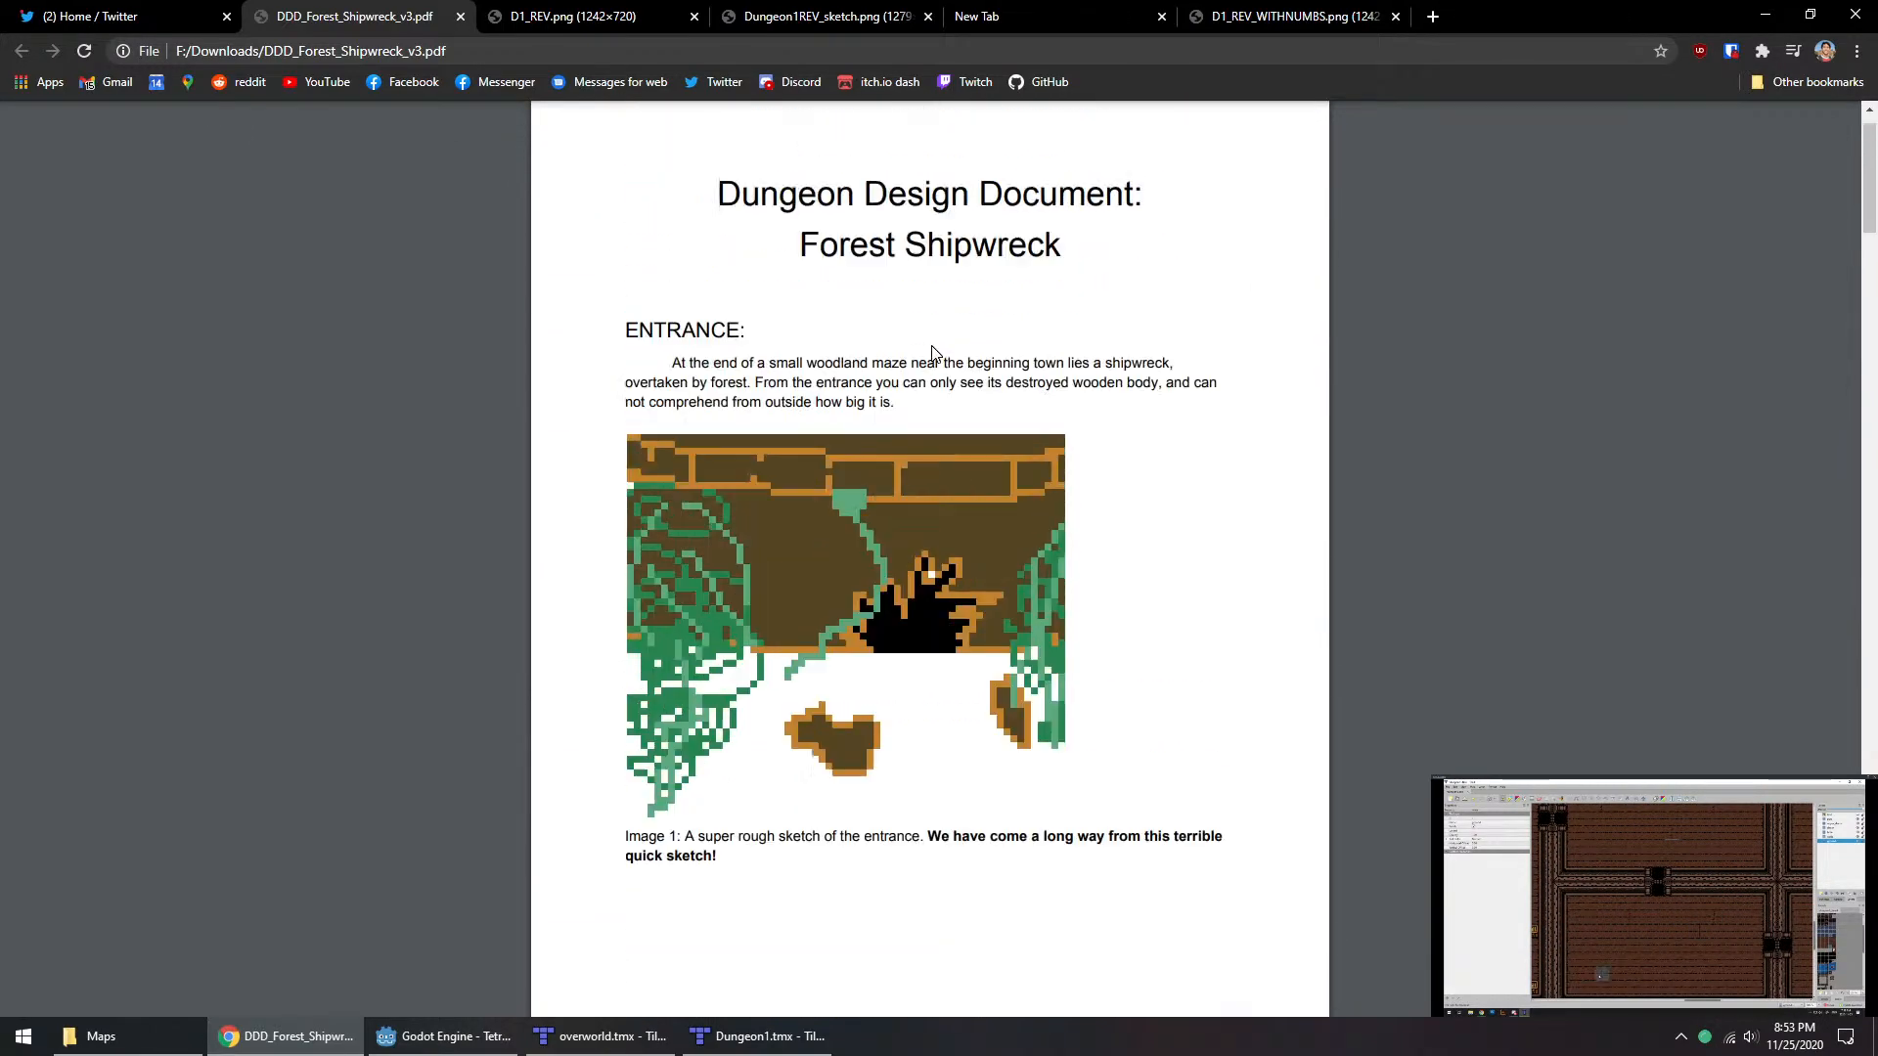
scroll(982, 412, down, 15)
scroll(1002, 421, down, 15)
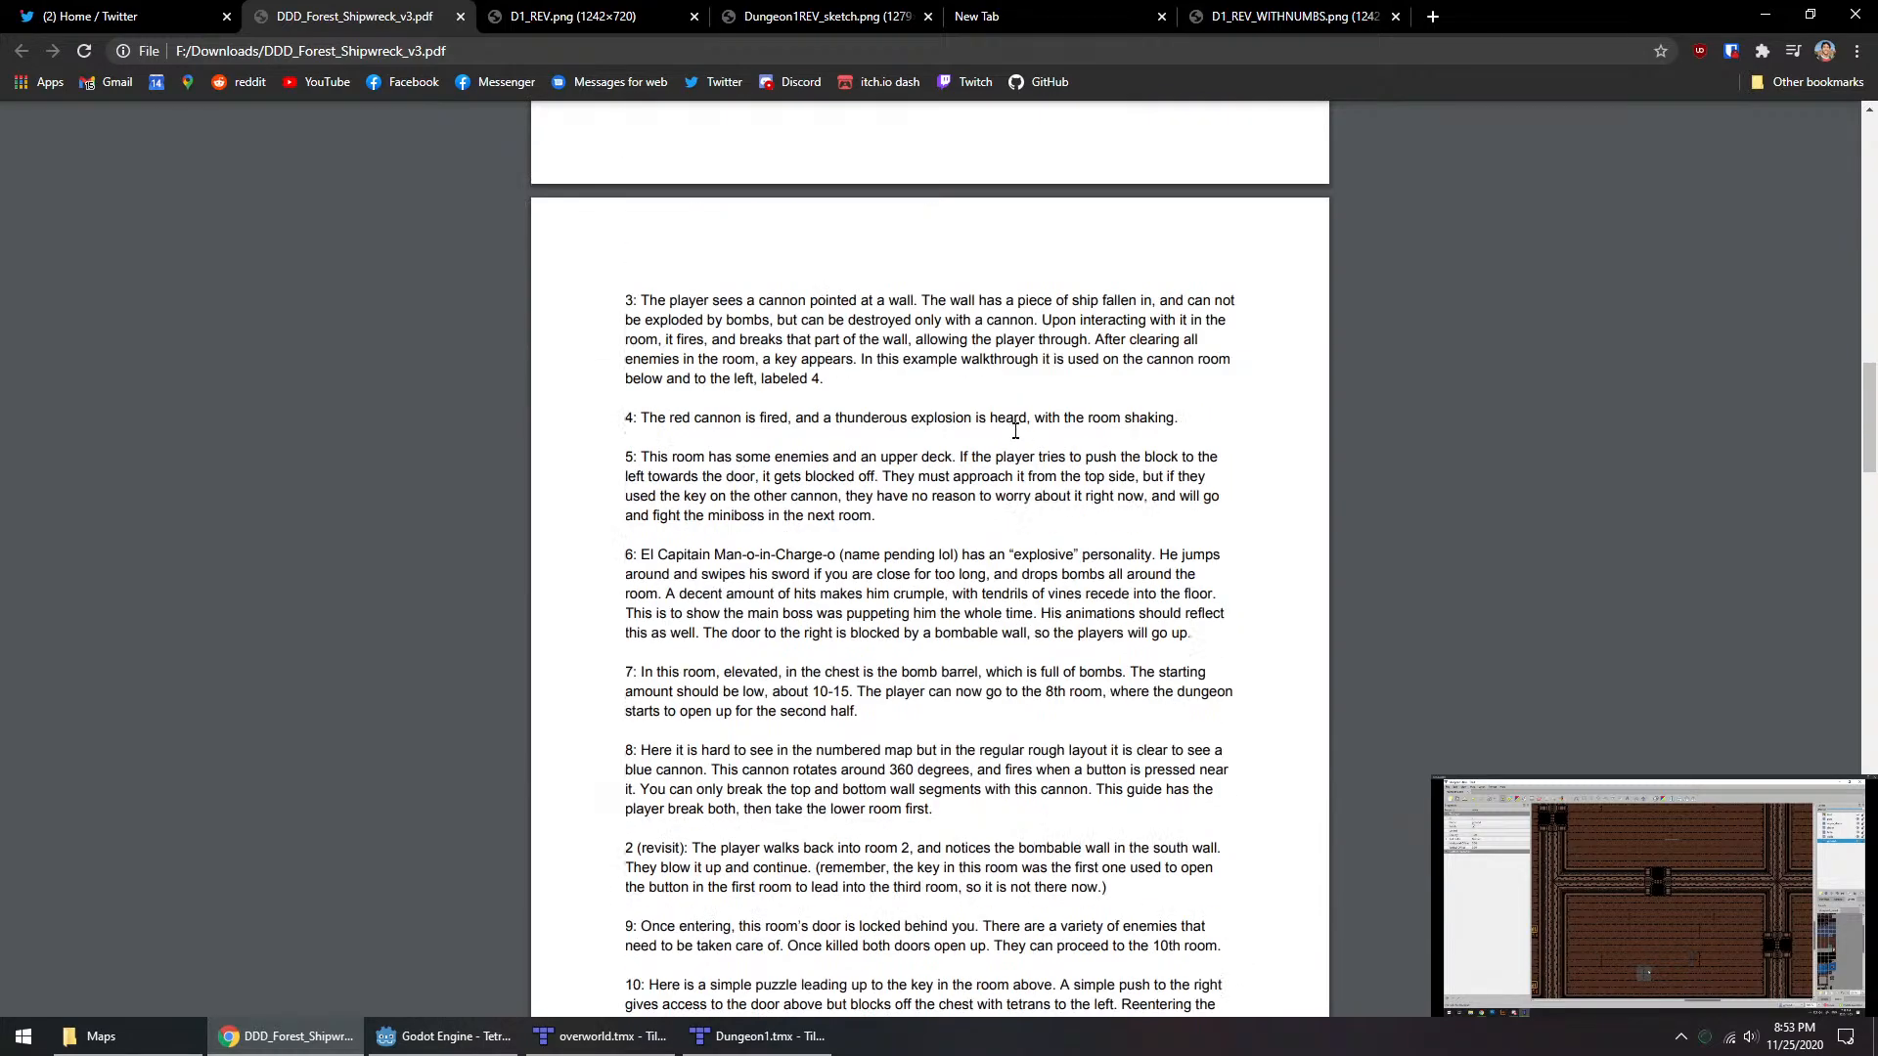
scroll(1272, 450, down, 15)
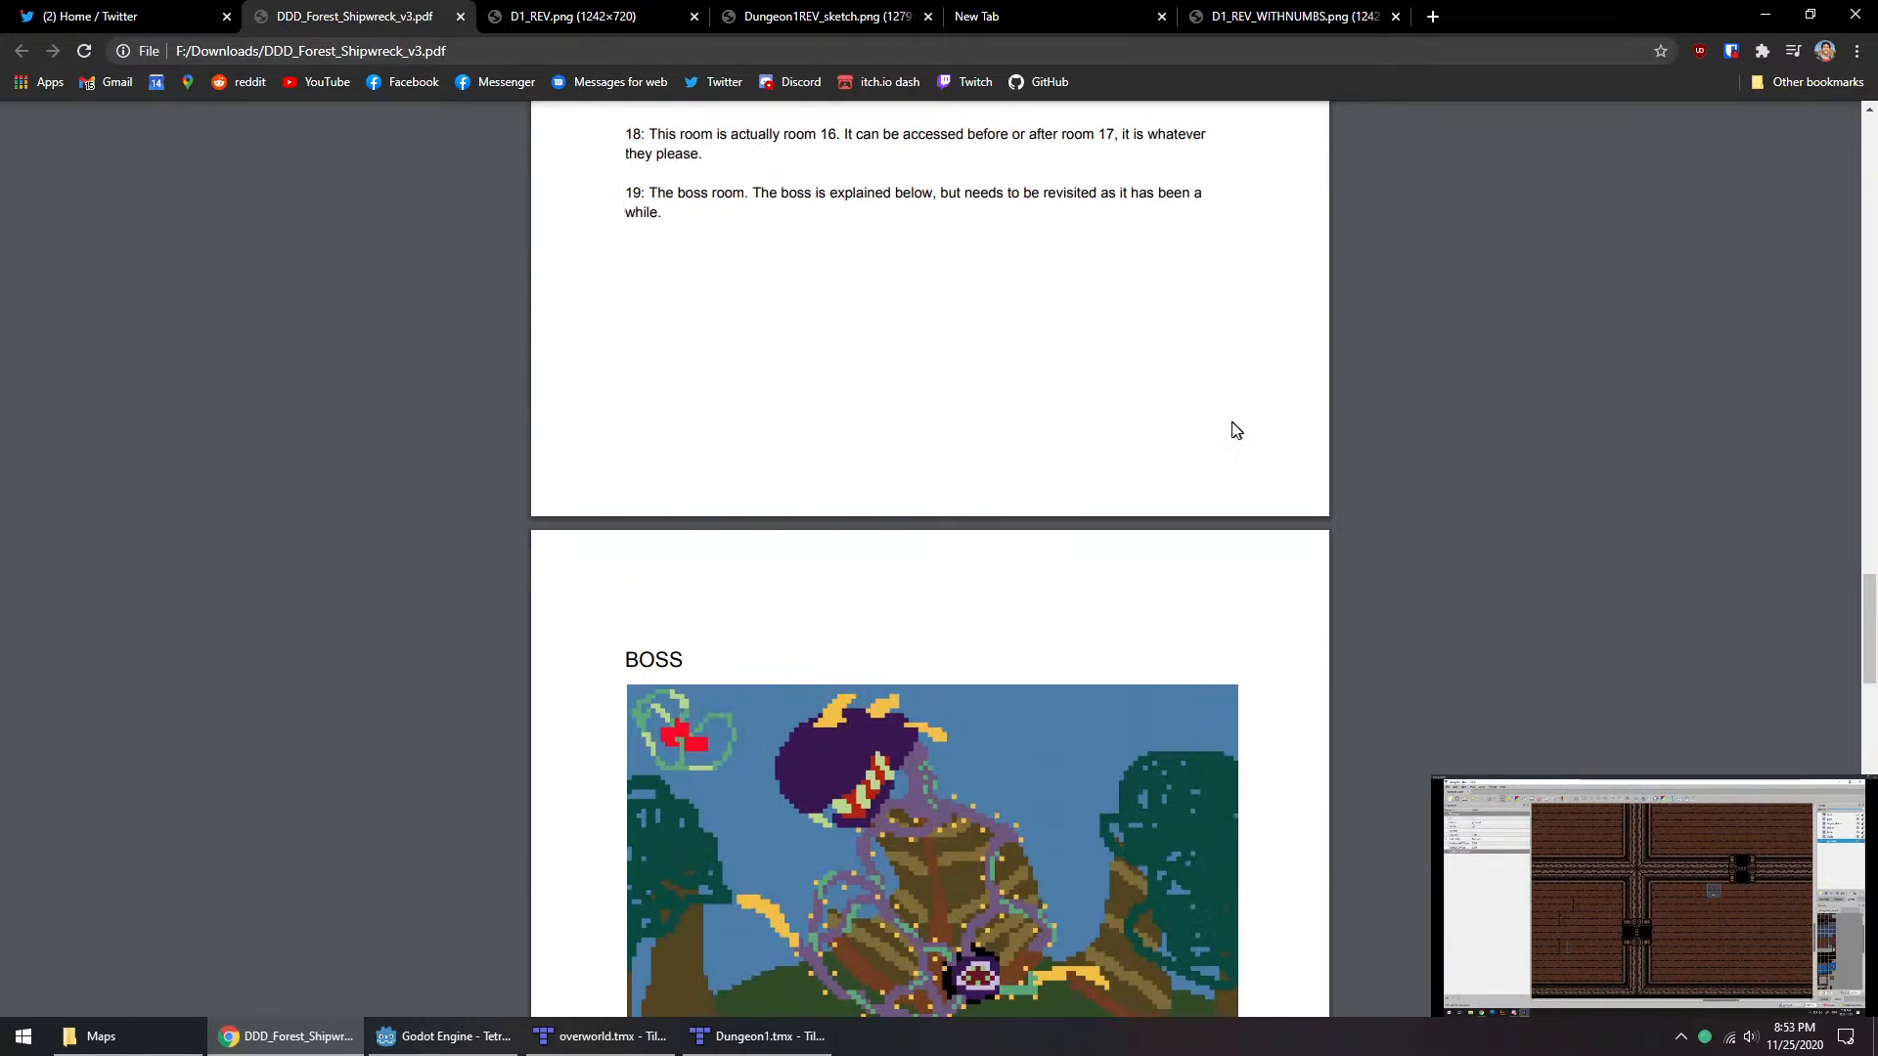
scroll(1282, 431, down, 15)
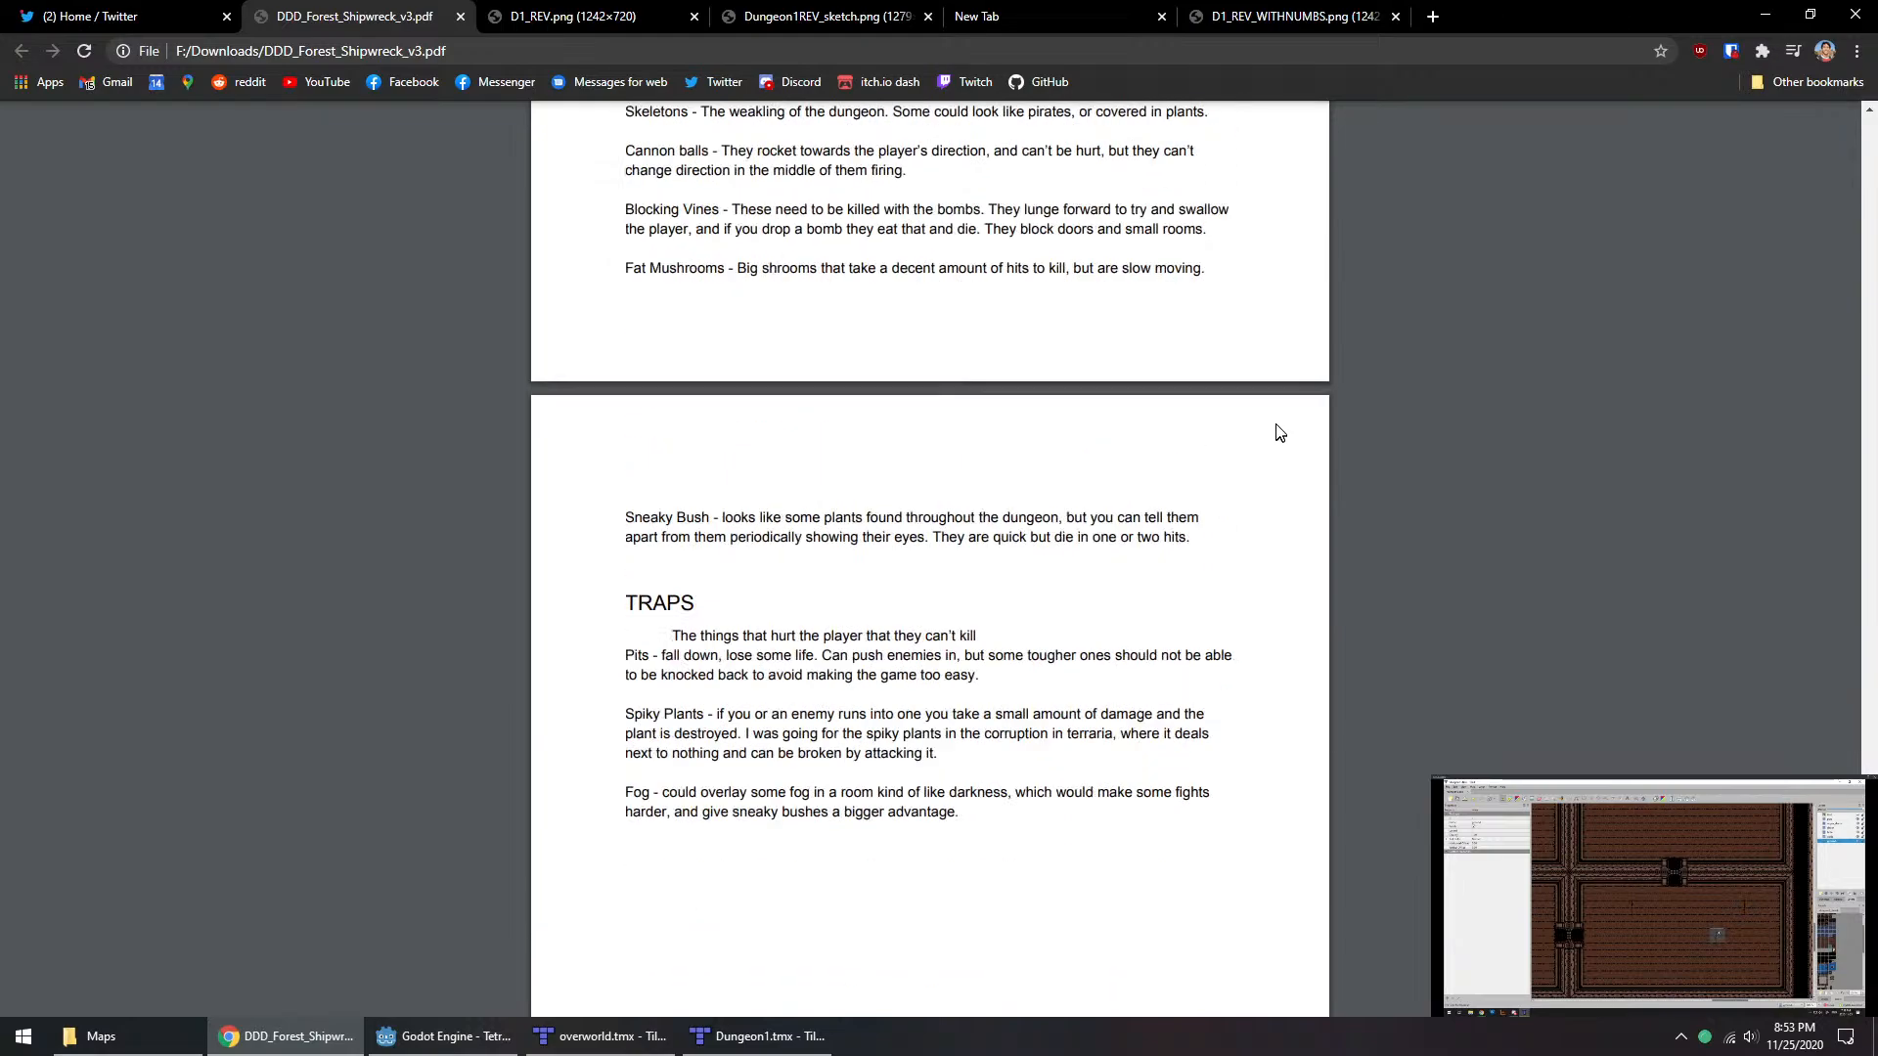
Step: Review the design document's boss concept art and the descriptions of the numbered rooms preceding it
scroll(1271, 424, up, 15)
scroll(1271, 424, up, 18)
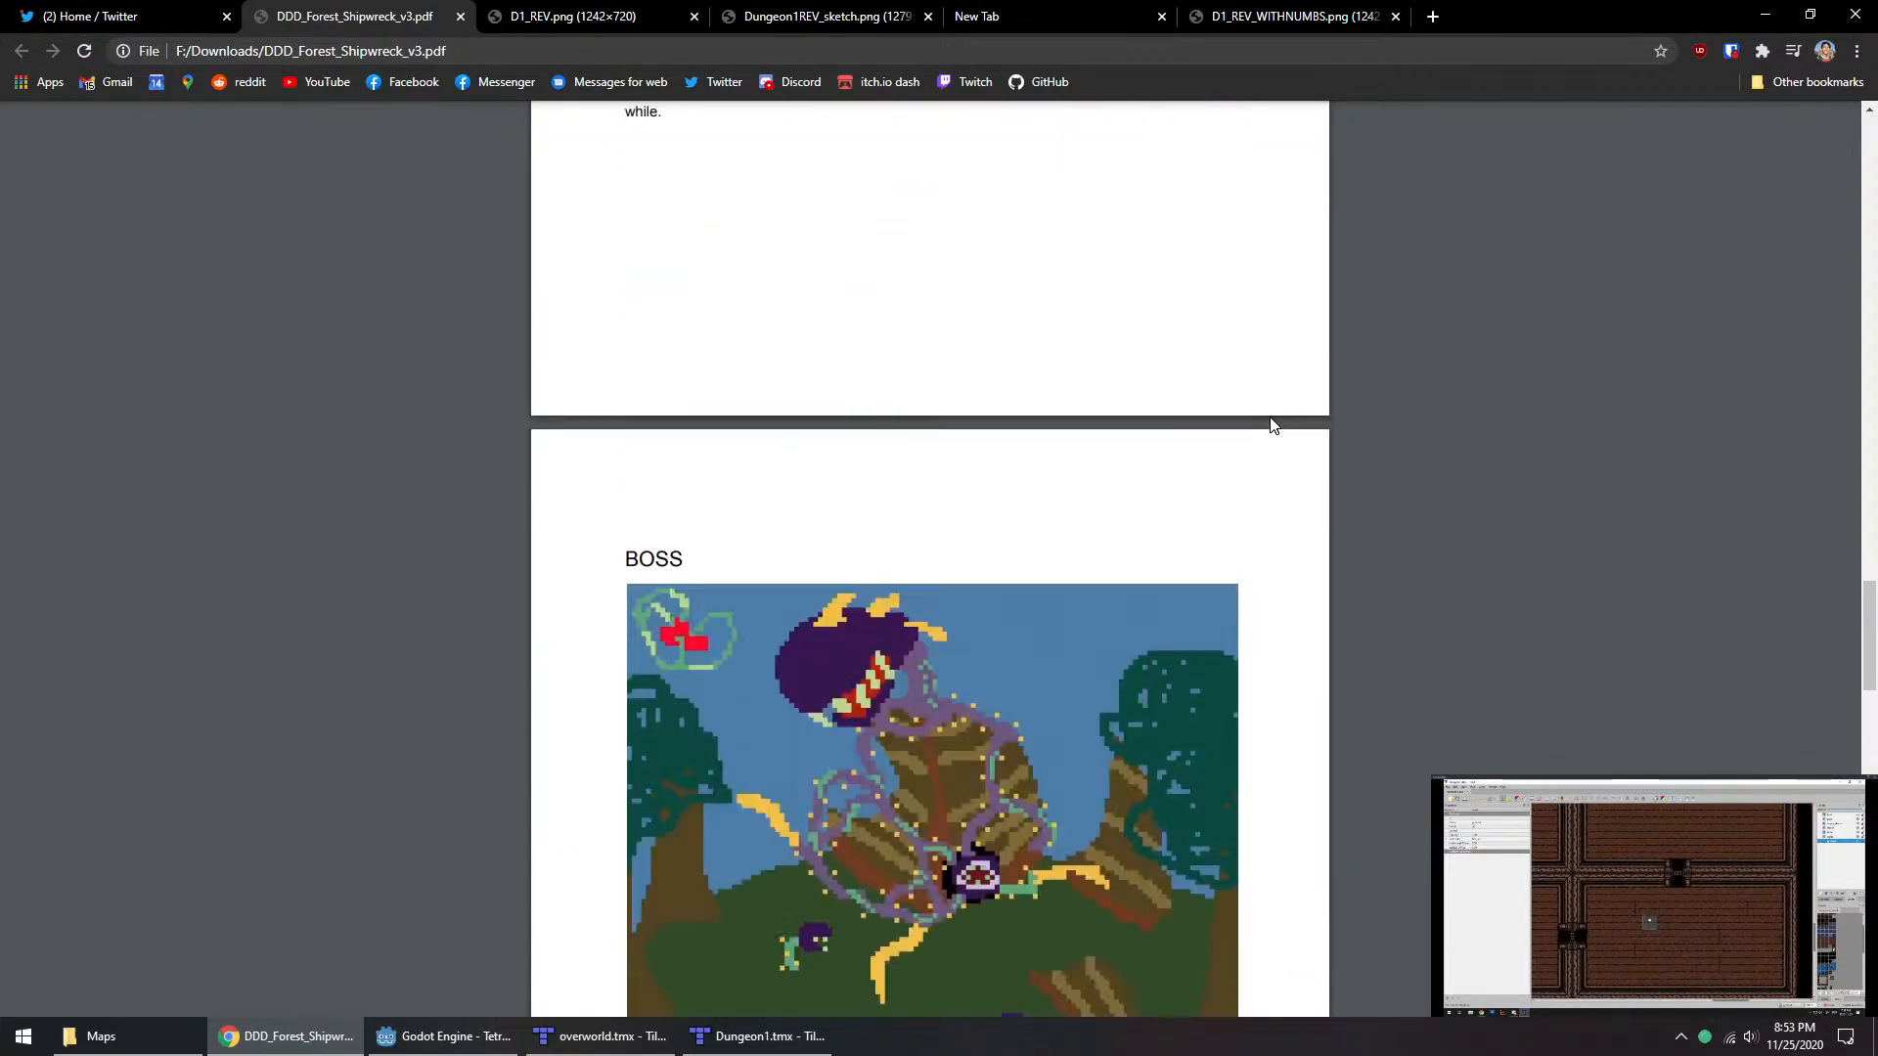
scroll(1380, 678, down, 9)
scroll(1376, 649, down, 17)
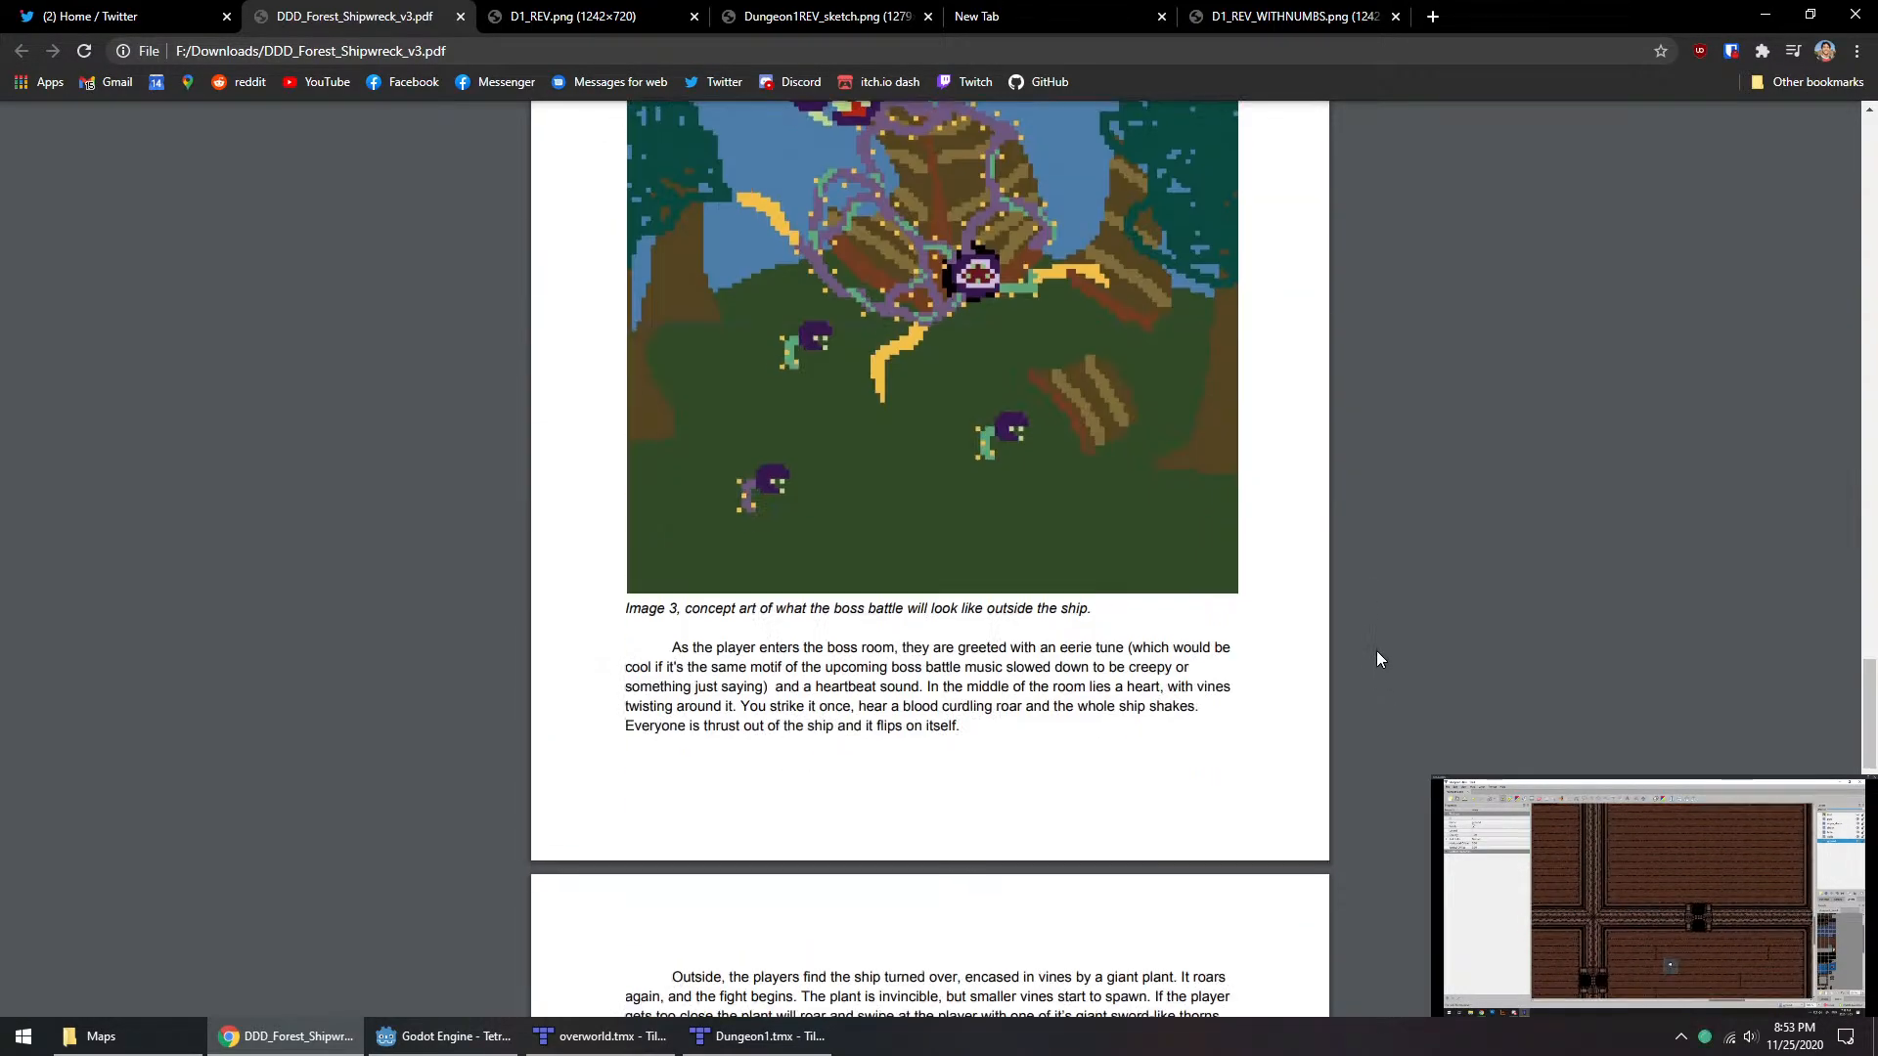
scroll(1379, 416, up, 7)
scroll(1377, 407, up, 12)
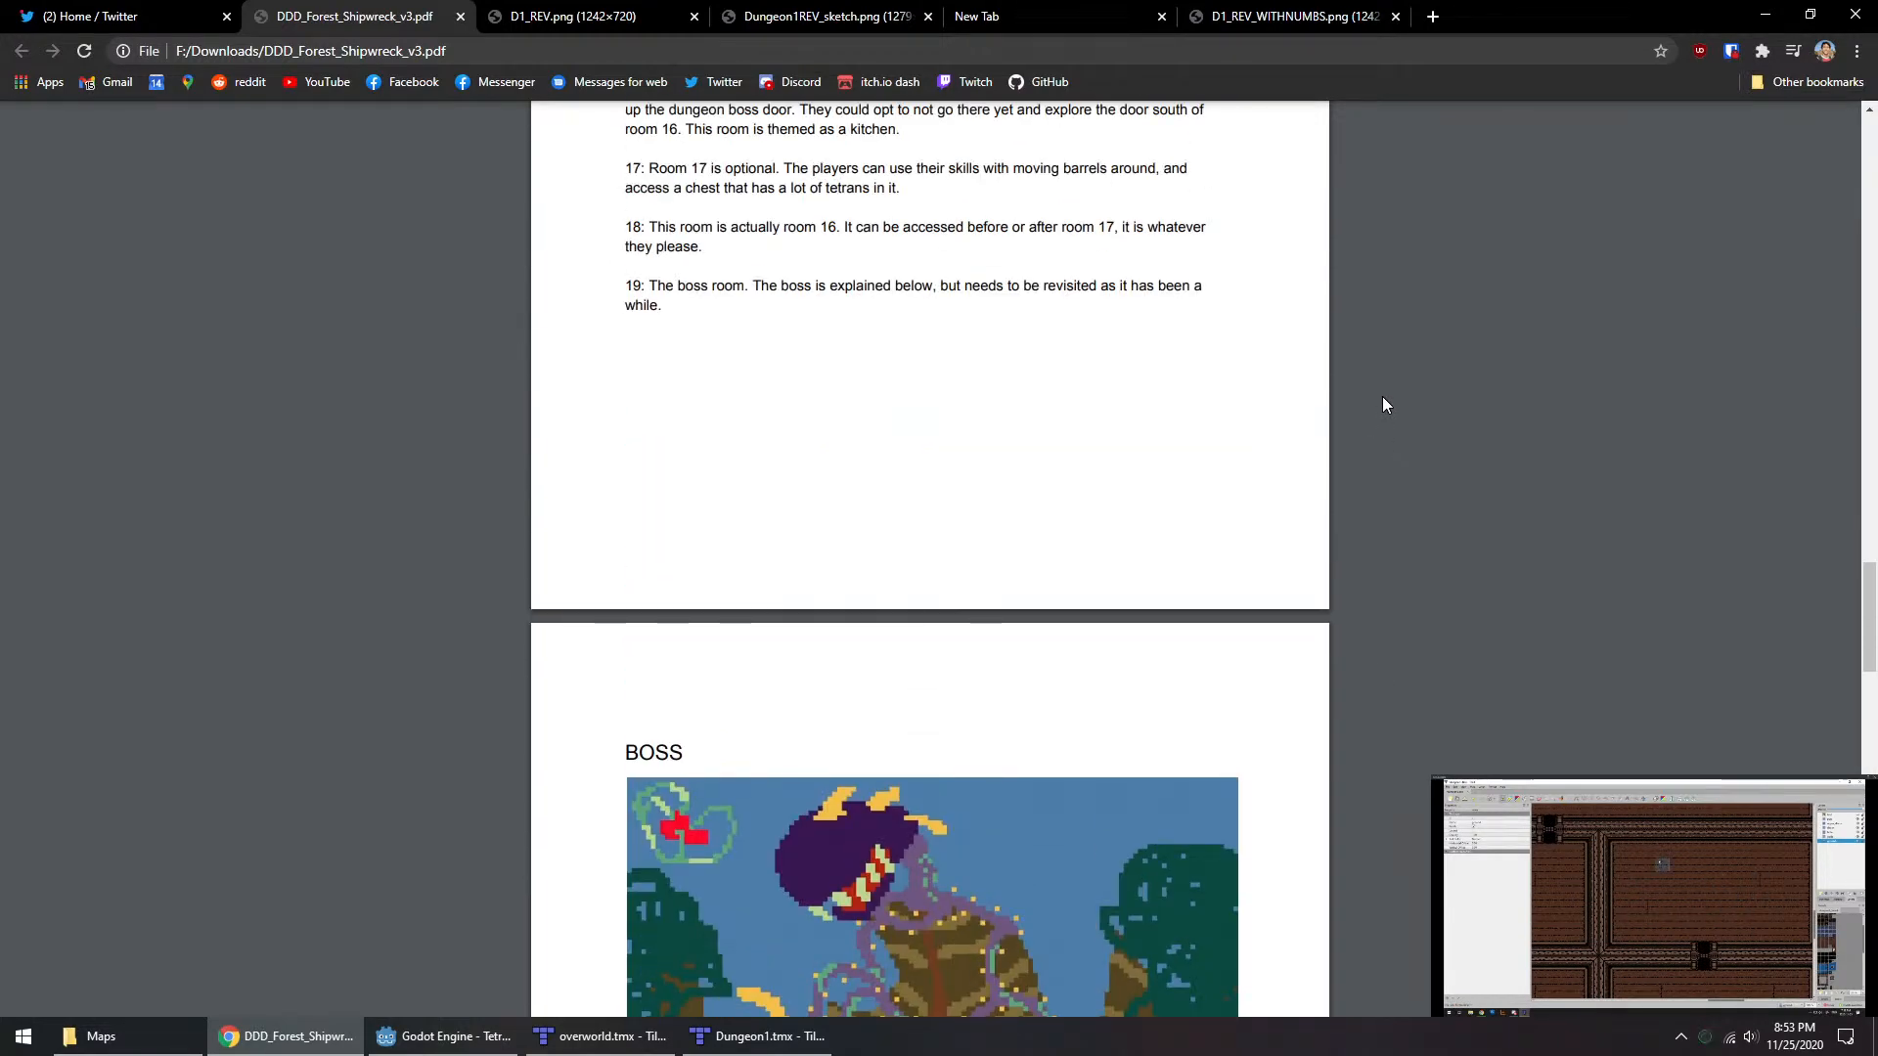
scroll(1383, 381, up, 8)
scroll(1376, 537, up, 14)
scroll(1442, 565, down, 12)
scroll(1410, 601, up, 6)
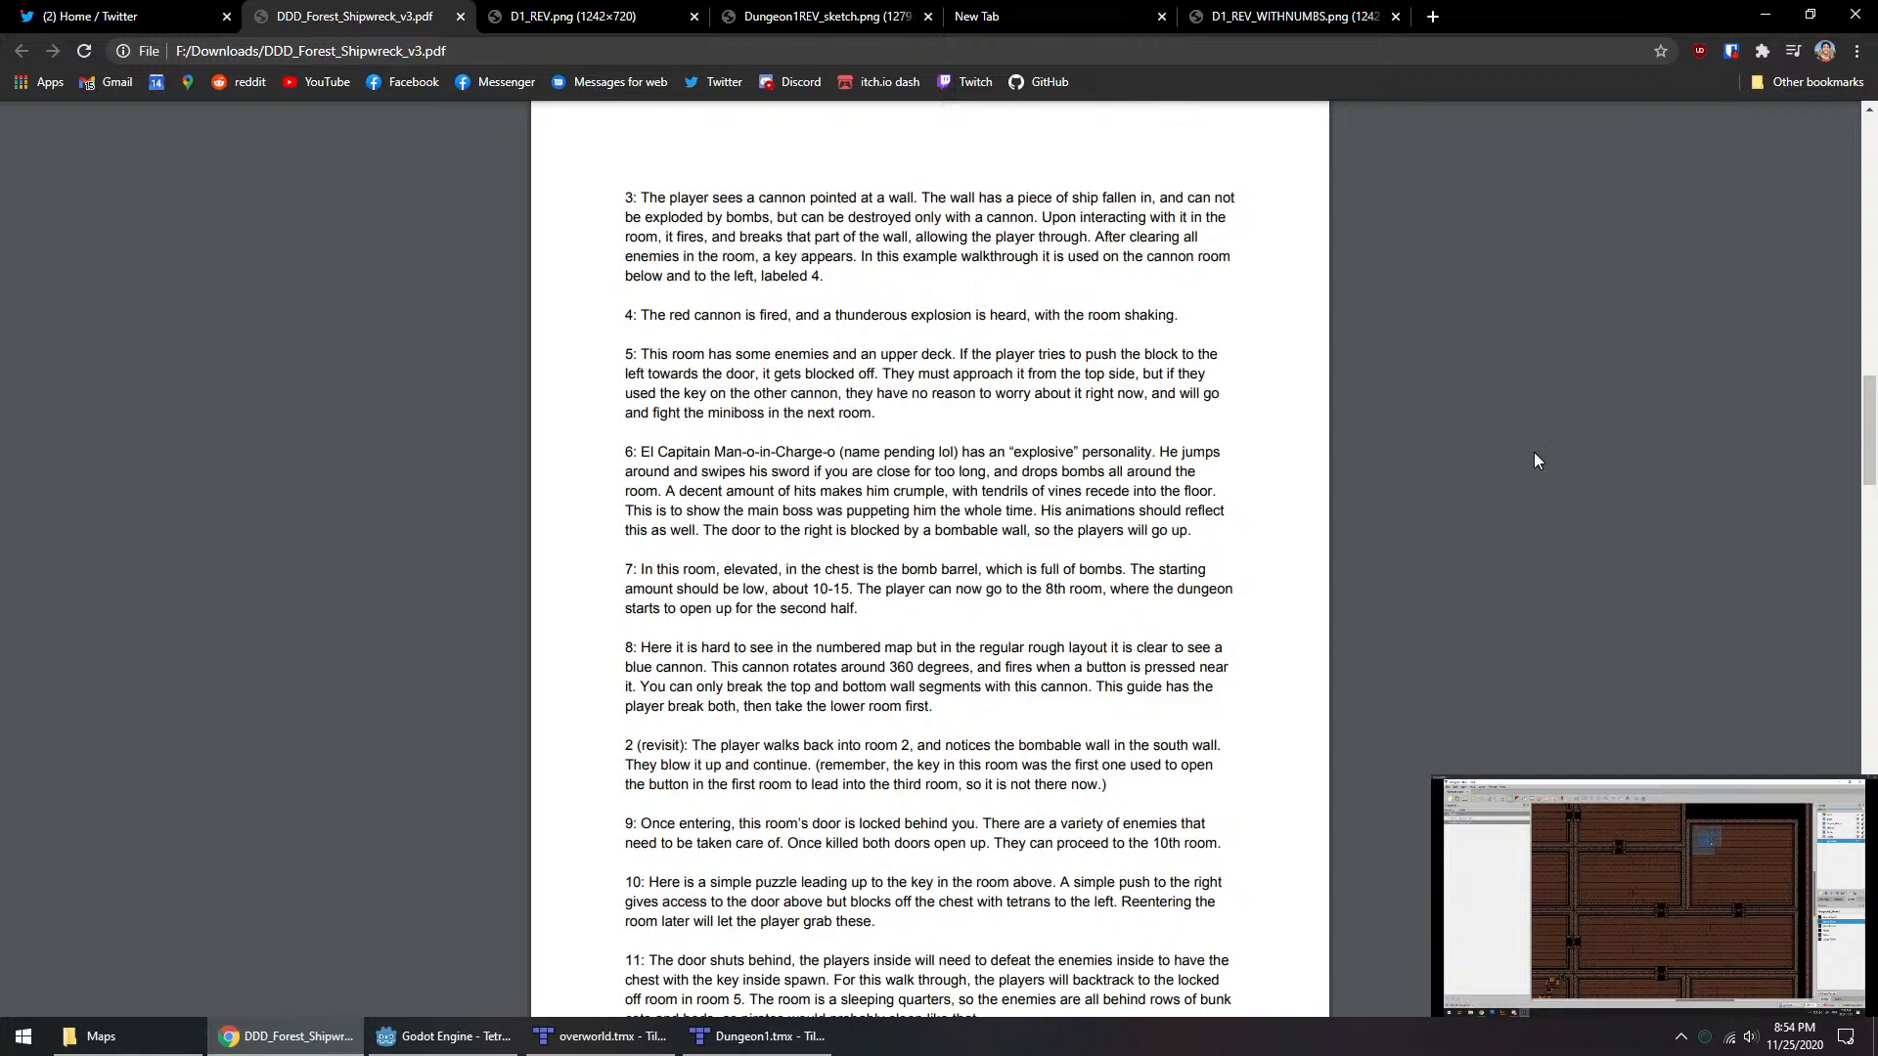
Step: Reread the walkthrough notes for rooms 4 to 11 in the design document
scroll(1393, 538, down, 4)
right_click(1393, 538)
click(1392, 484)
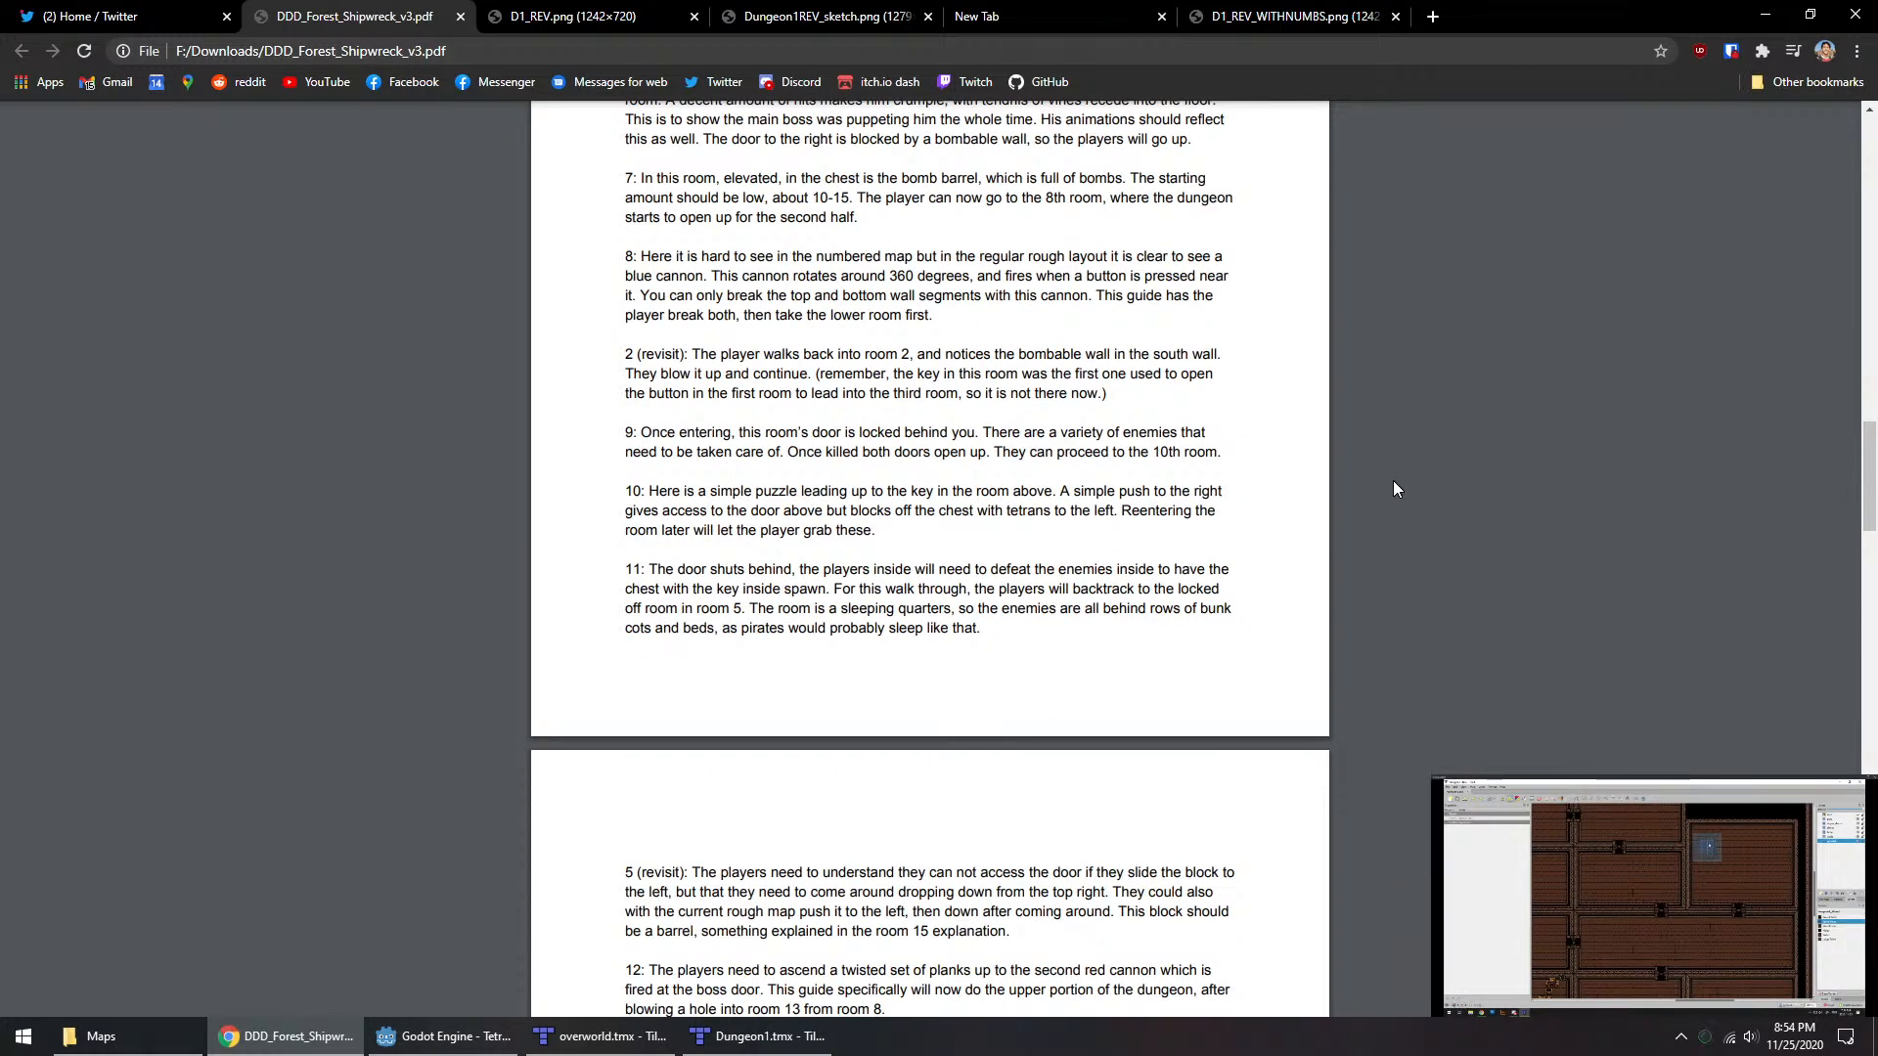
scroll(1405, 481, up, 1)
scroll(1418, 494, up, 3)
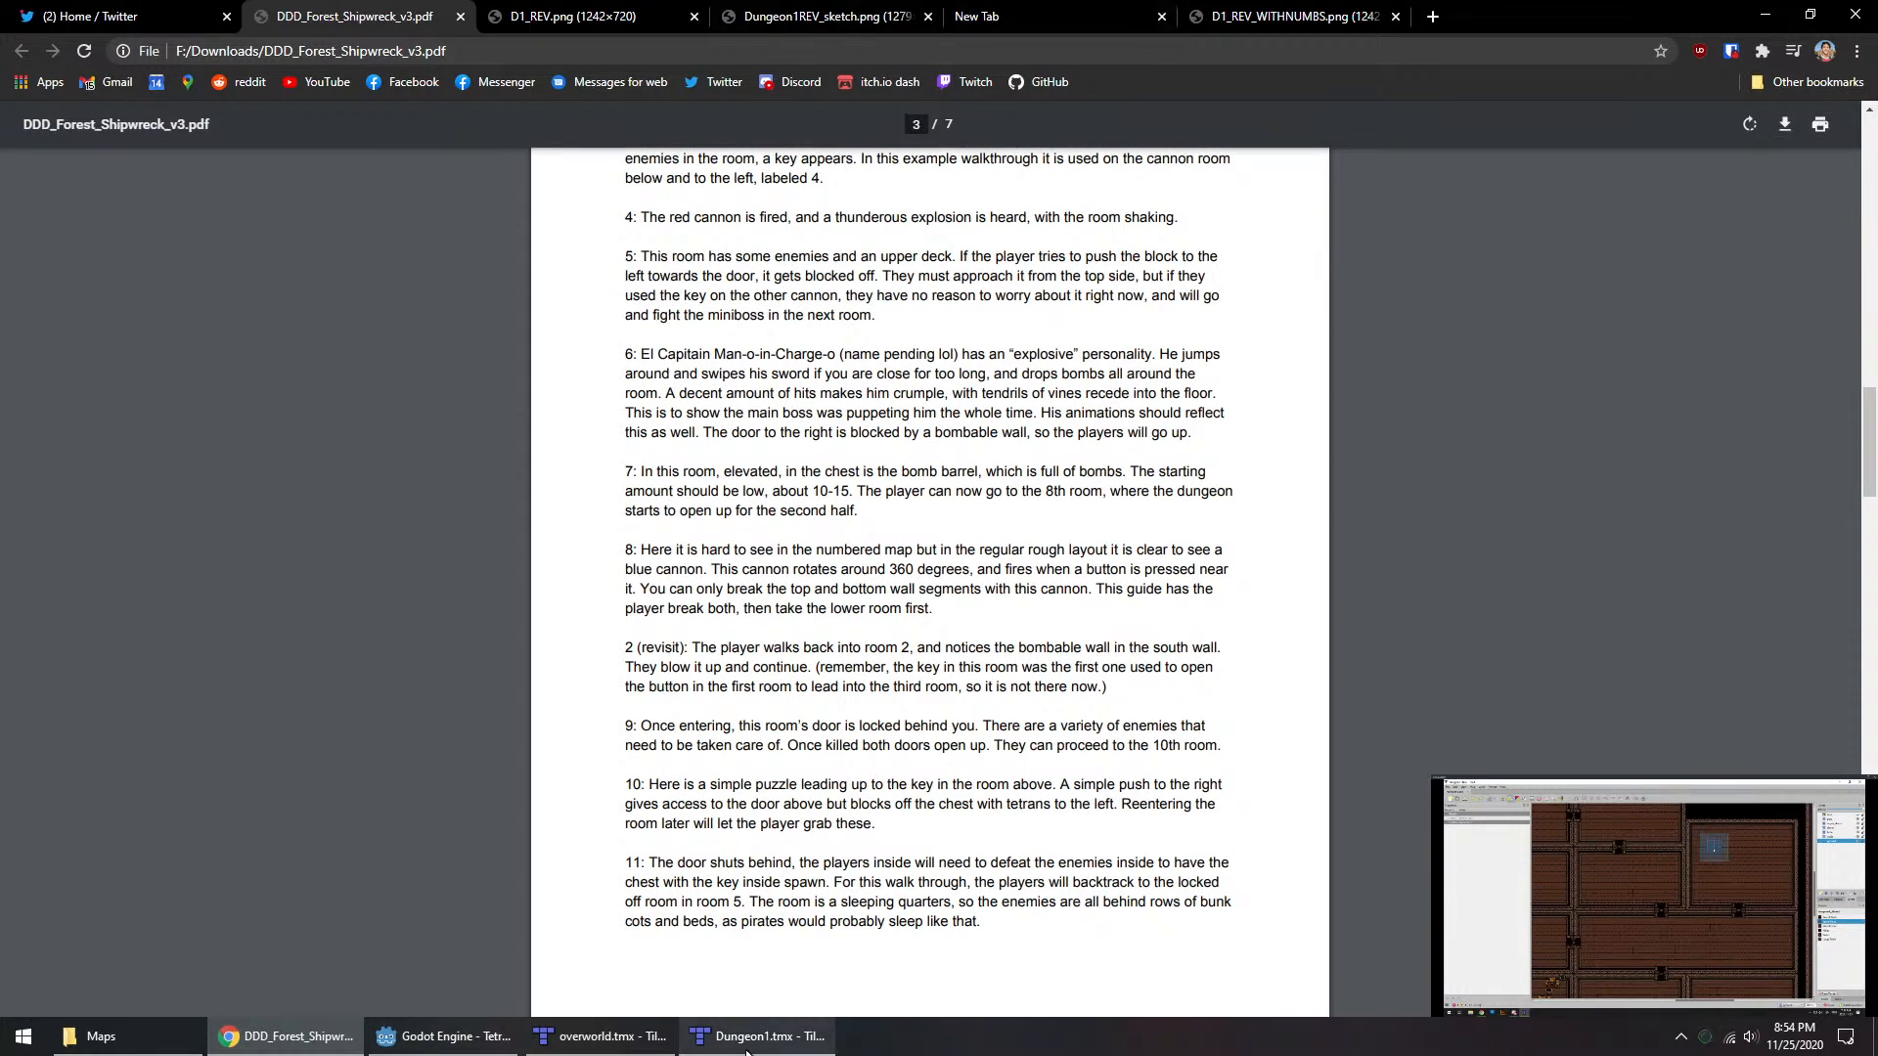
Step: Check the Dungeon1.tmx rough map in Tiled against the numbered layout D1_REV_WITHNUMBS.png in Chrome
click(484, 1039)
click(757, 1037)
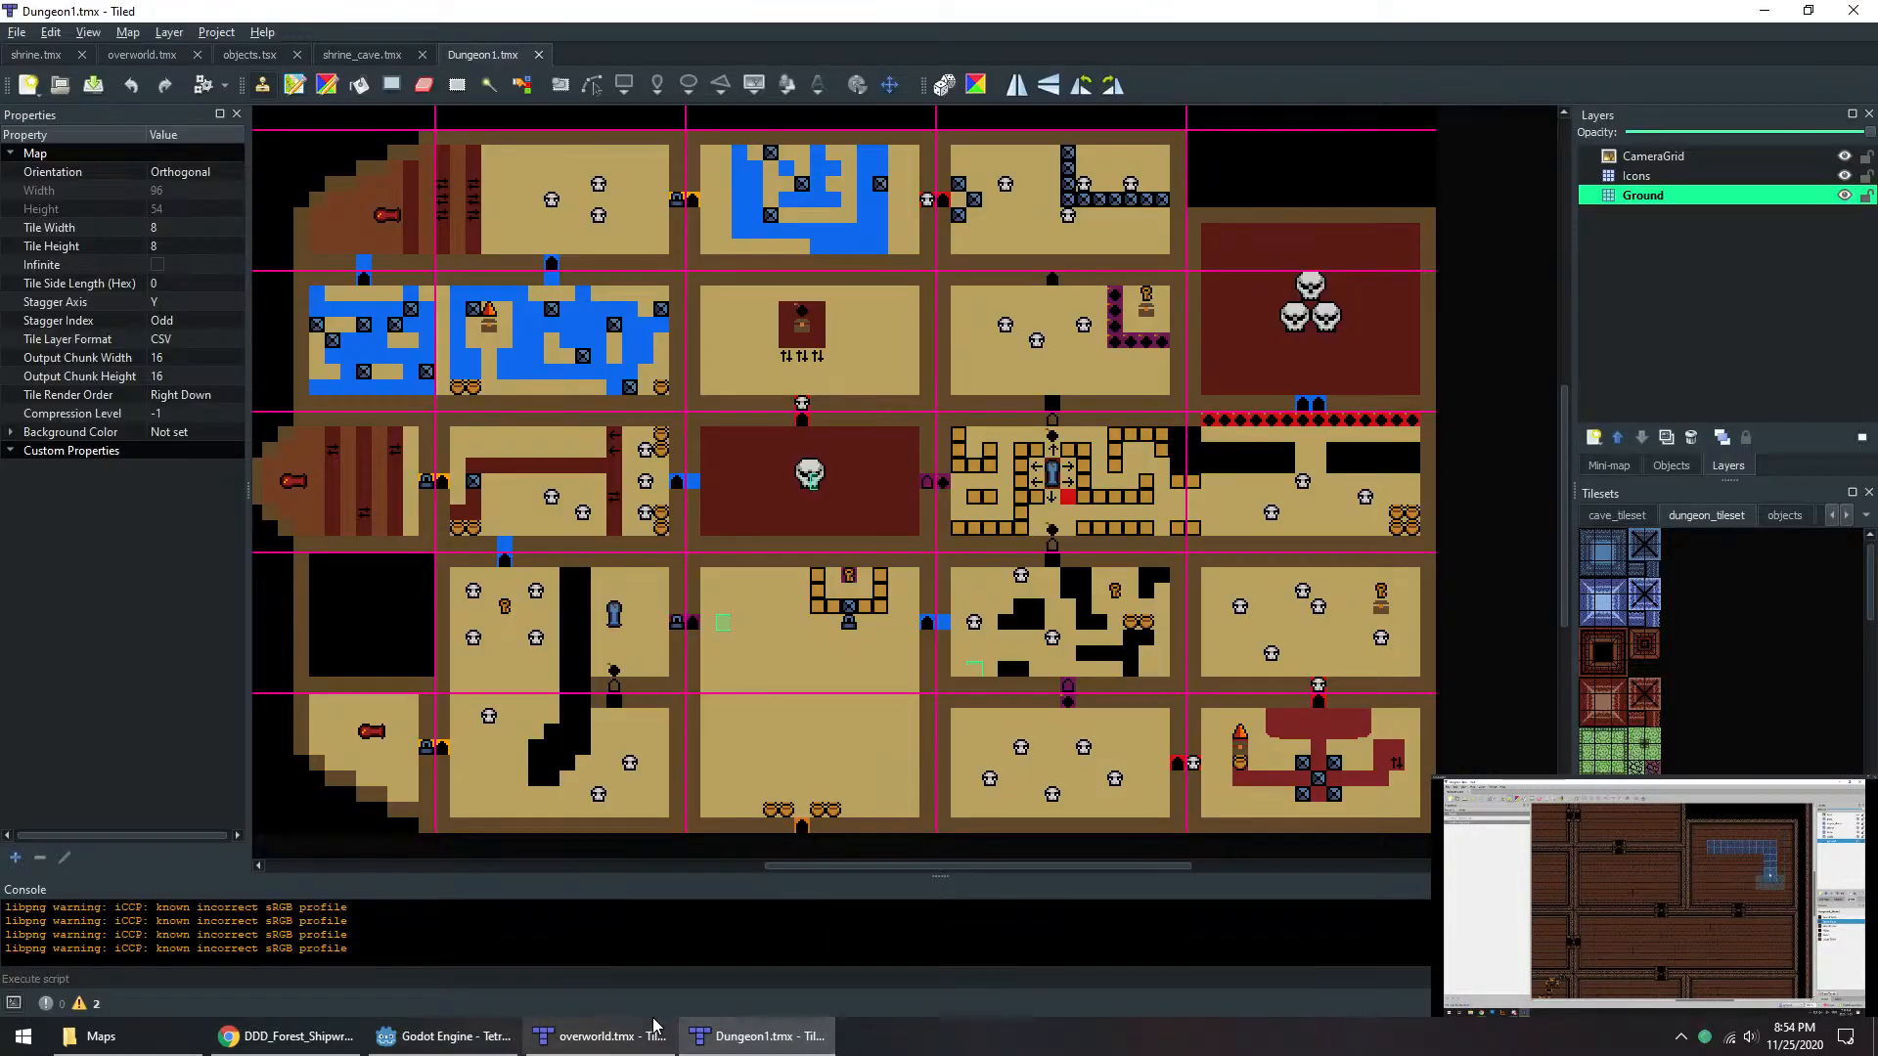
middle_drag(984, 705, 1047, 714)
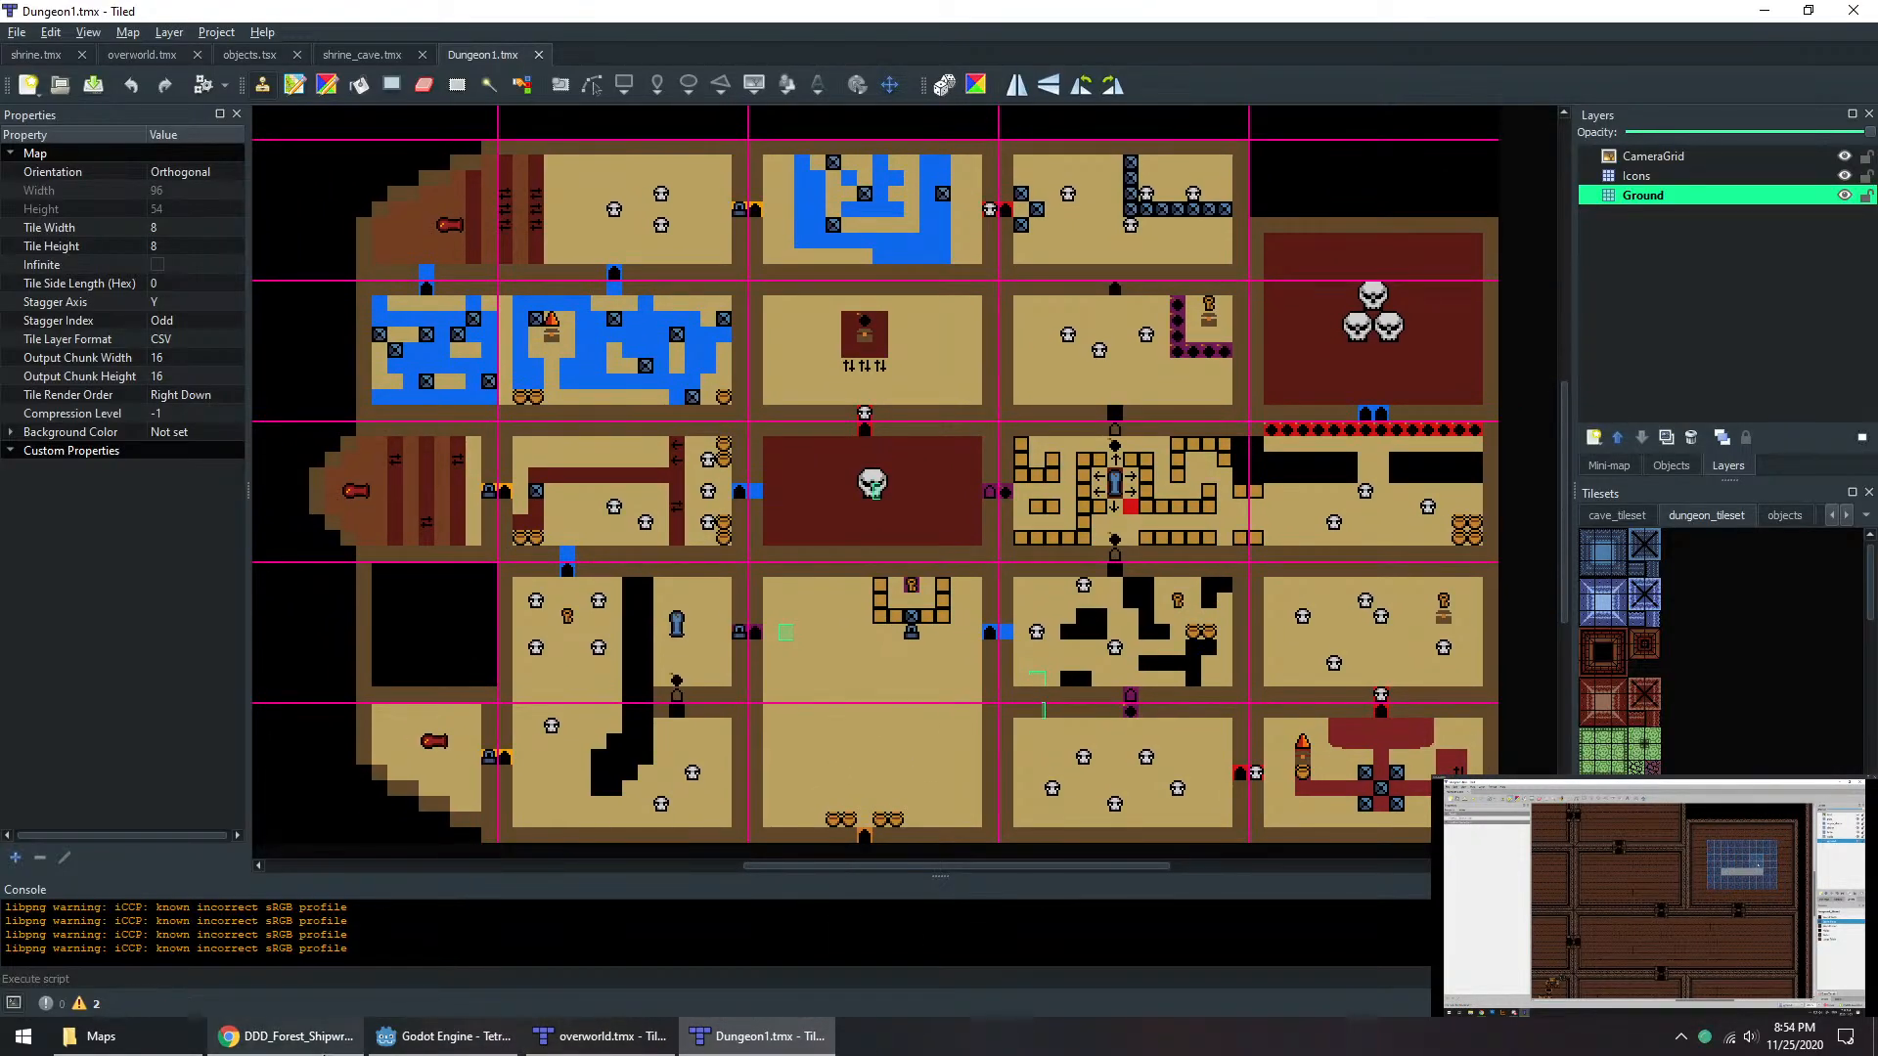
click(325, 1051)
click(1293, 16)
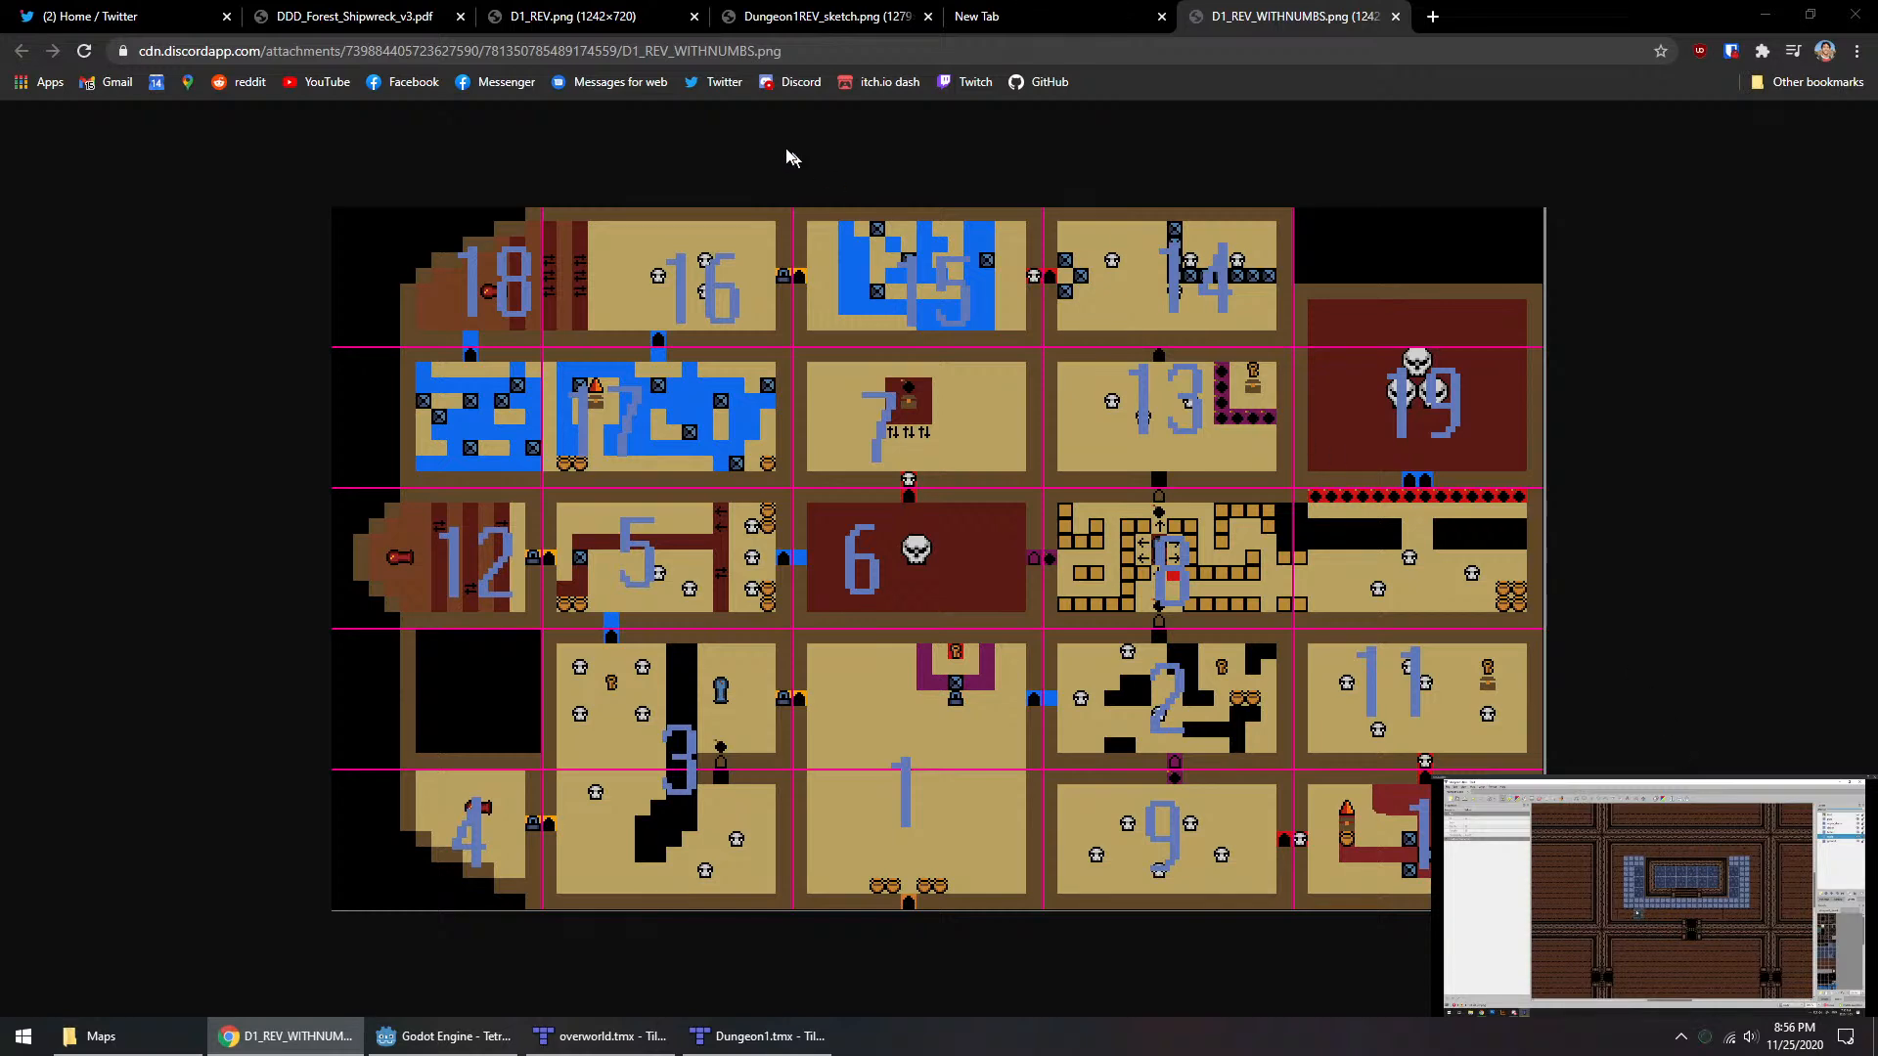
Step: Reread the Forest Shipwreck design document's walkthrough notes up to room 14 and compare them with the numbered dungeon layout
click(387, 10)
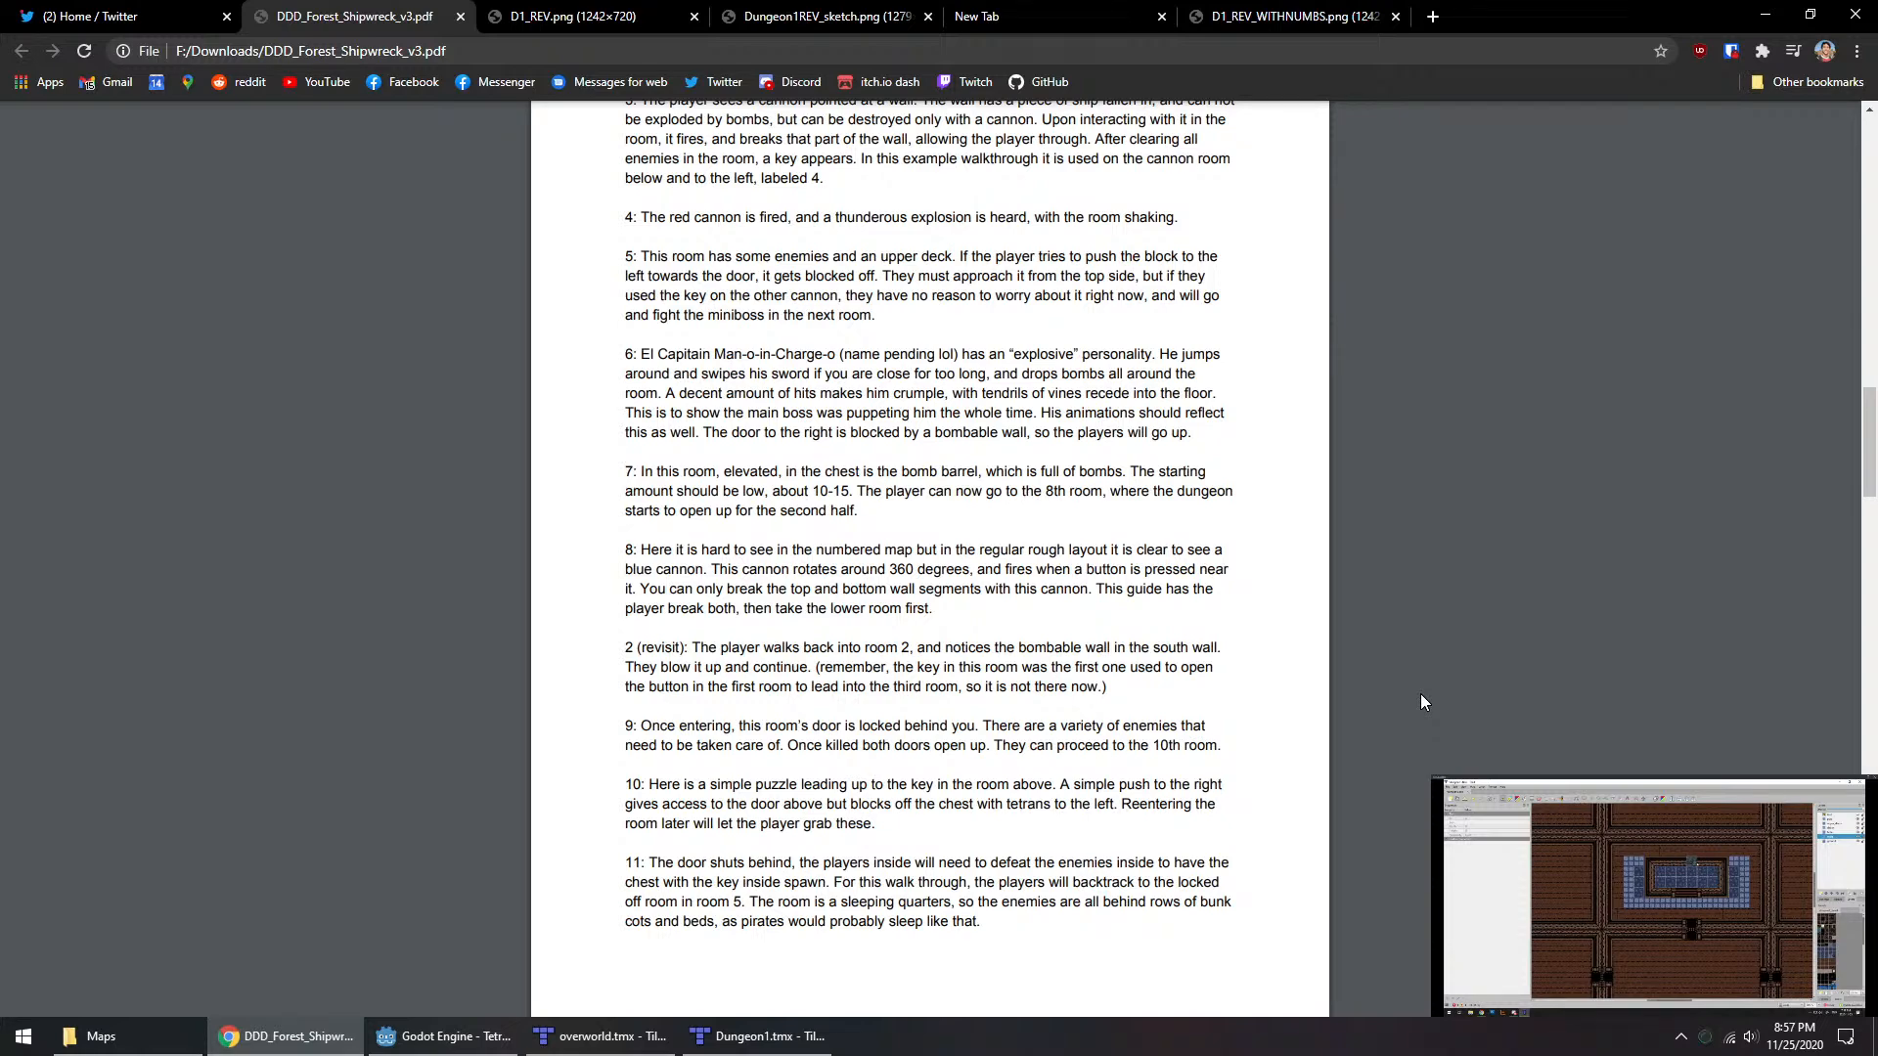
scroll(1420, 695, down, 4)
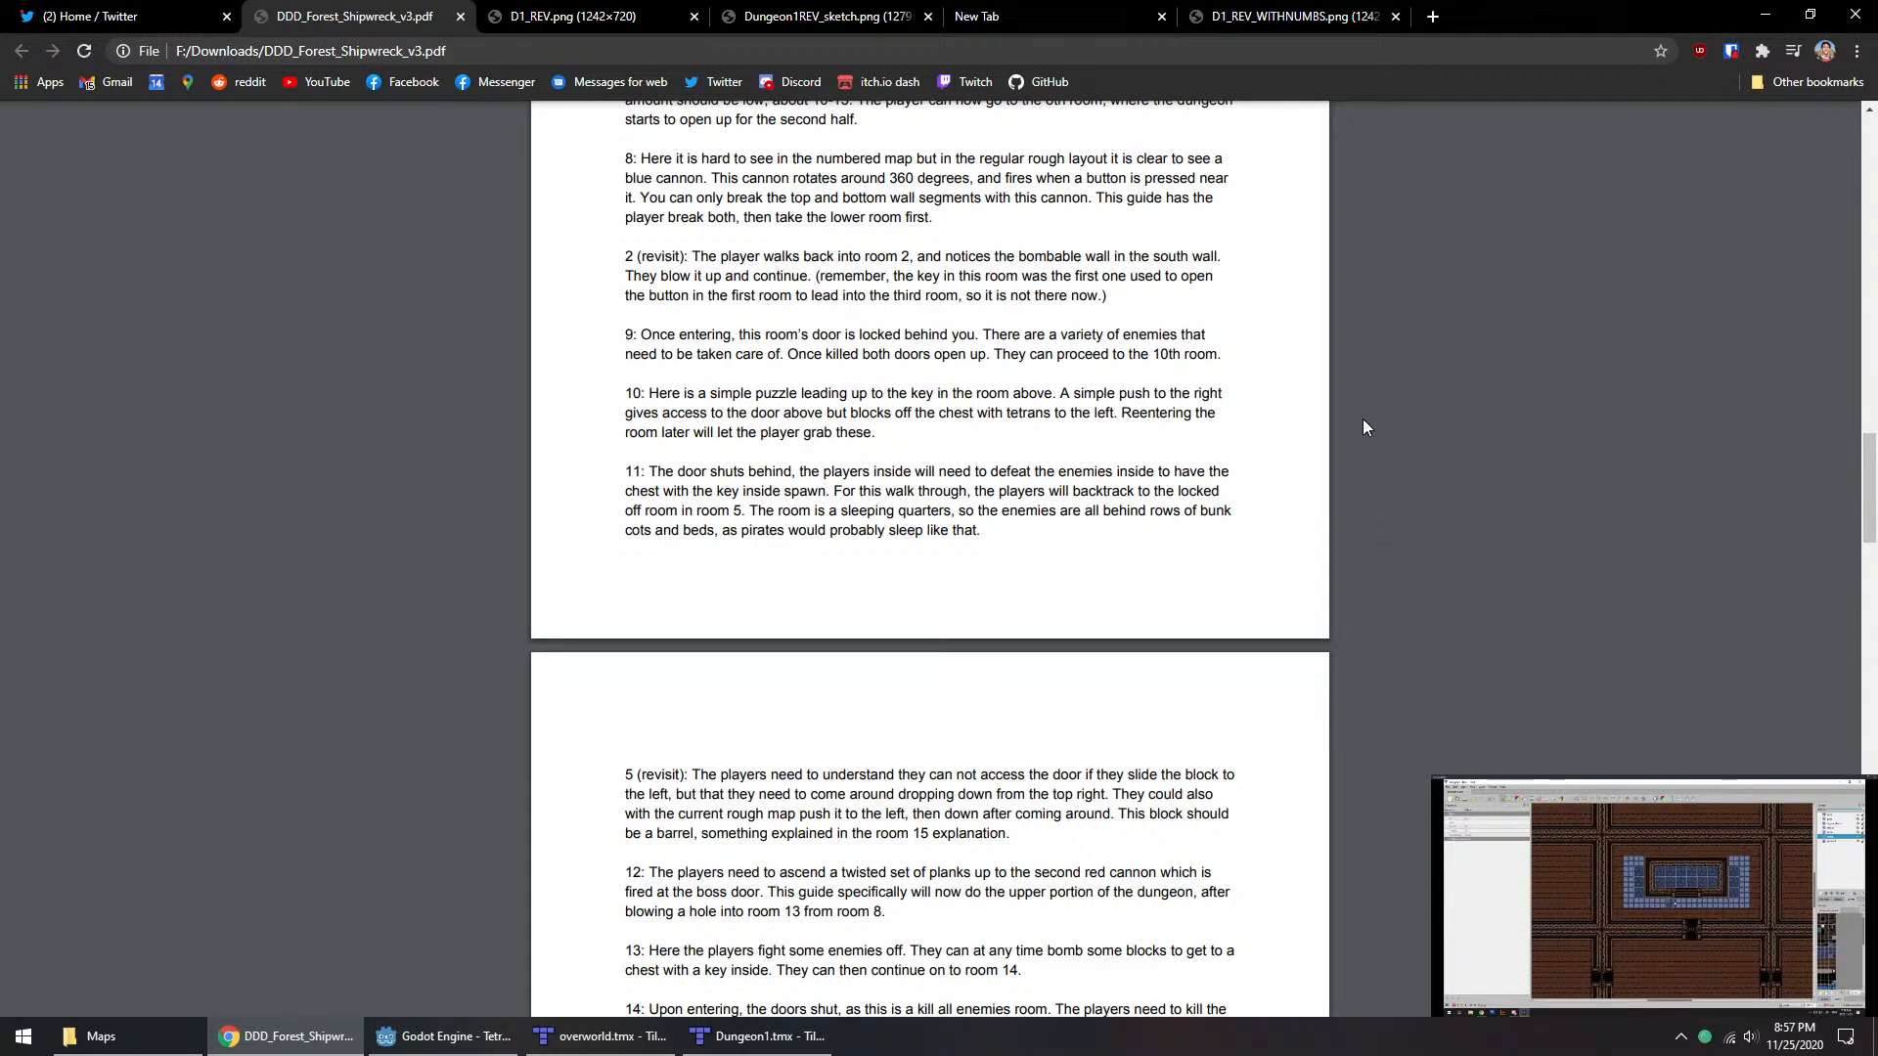
click(1299, 14)
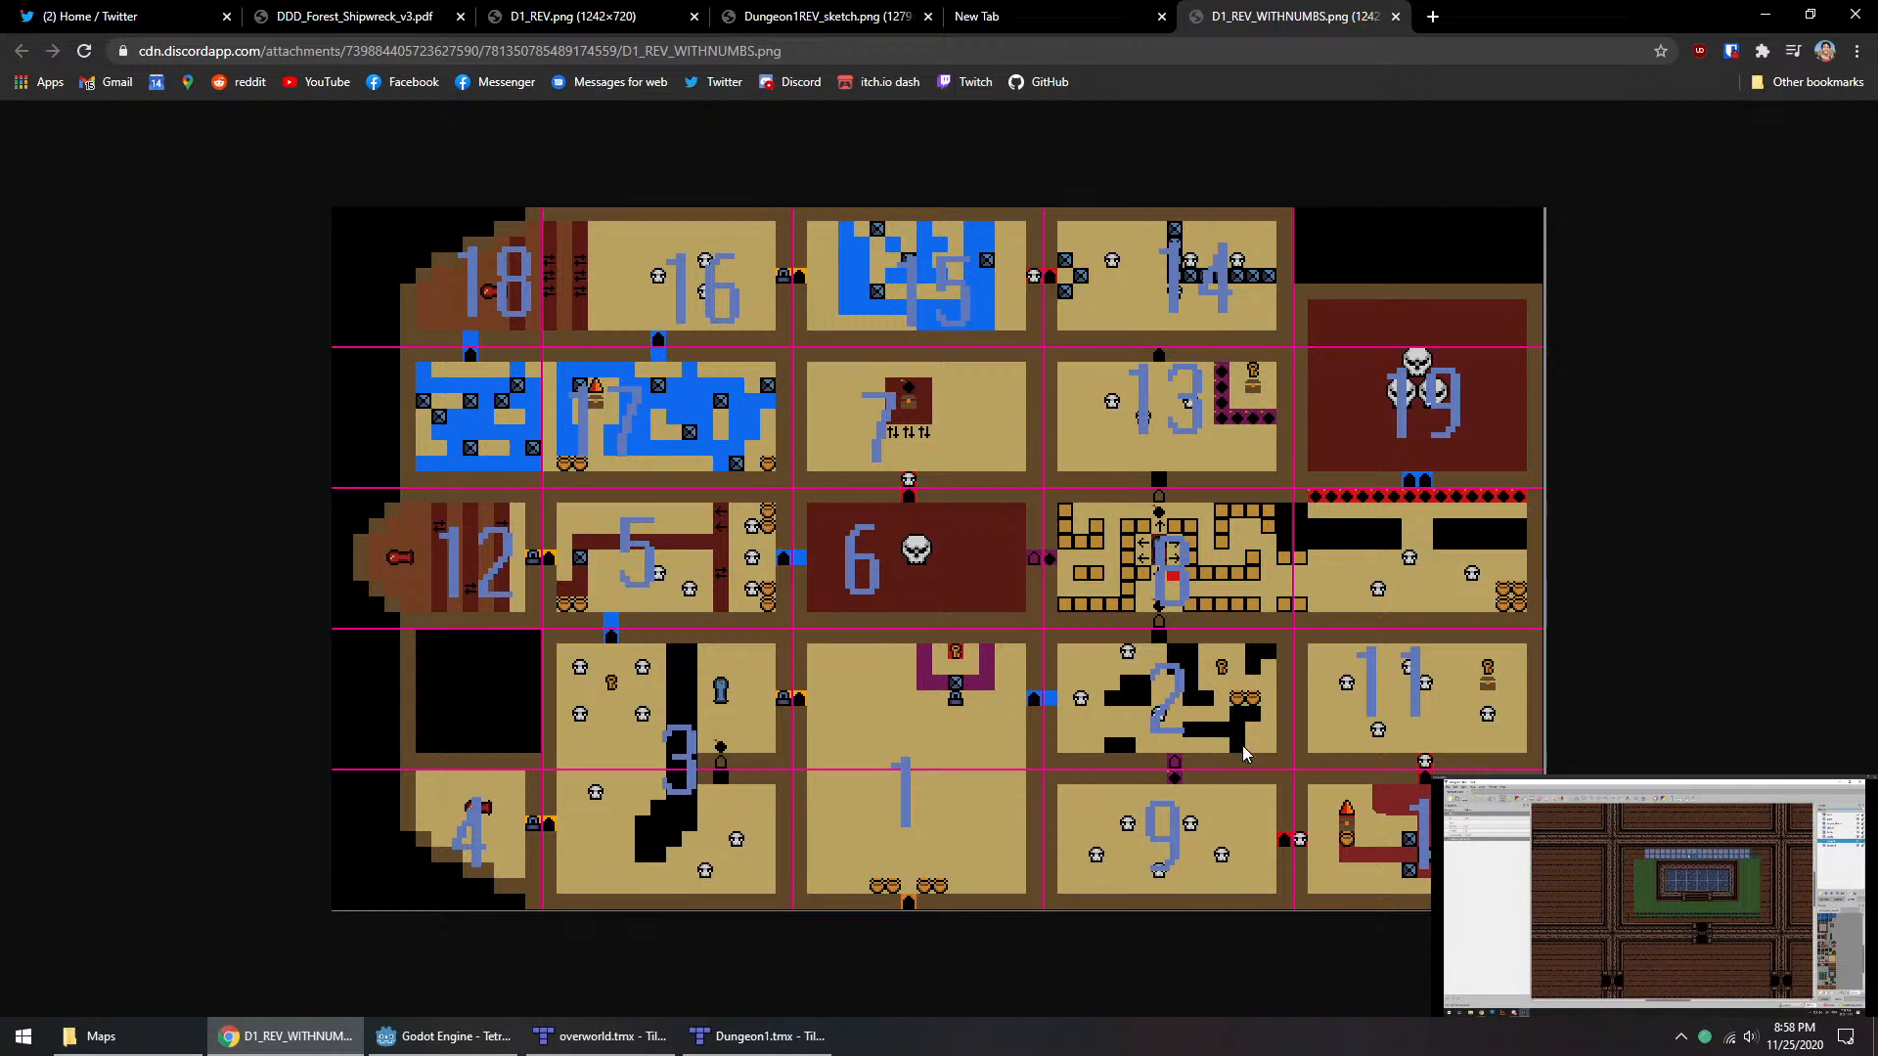
right_click(1073, 670)
Step: Switch to overworld.tmx in Tiled to look over its forest and town, check the Godot project, and return to the numbered layout
click(590, 1054)
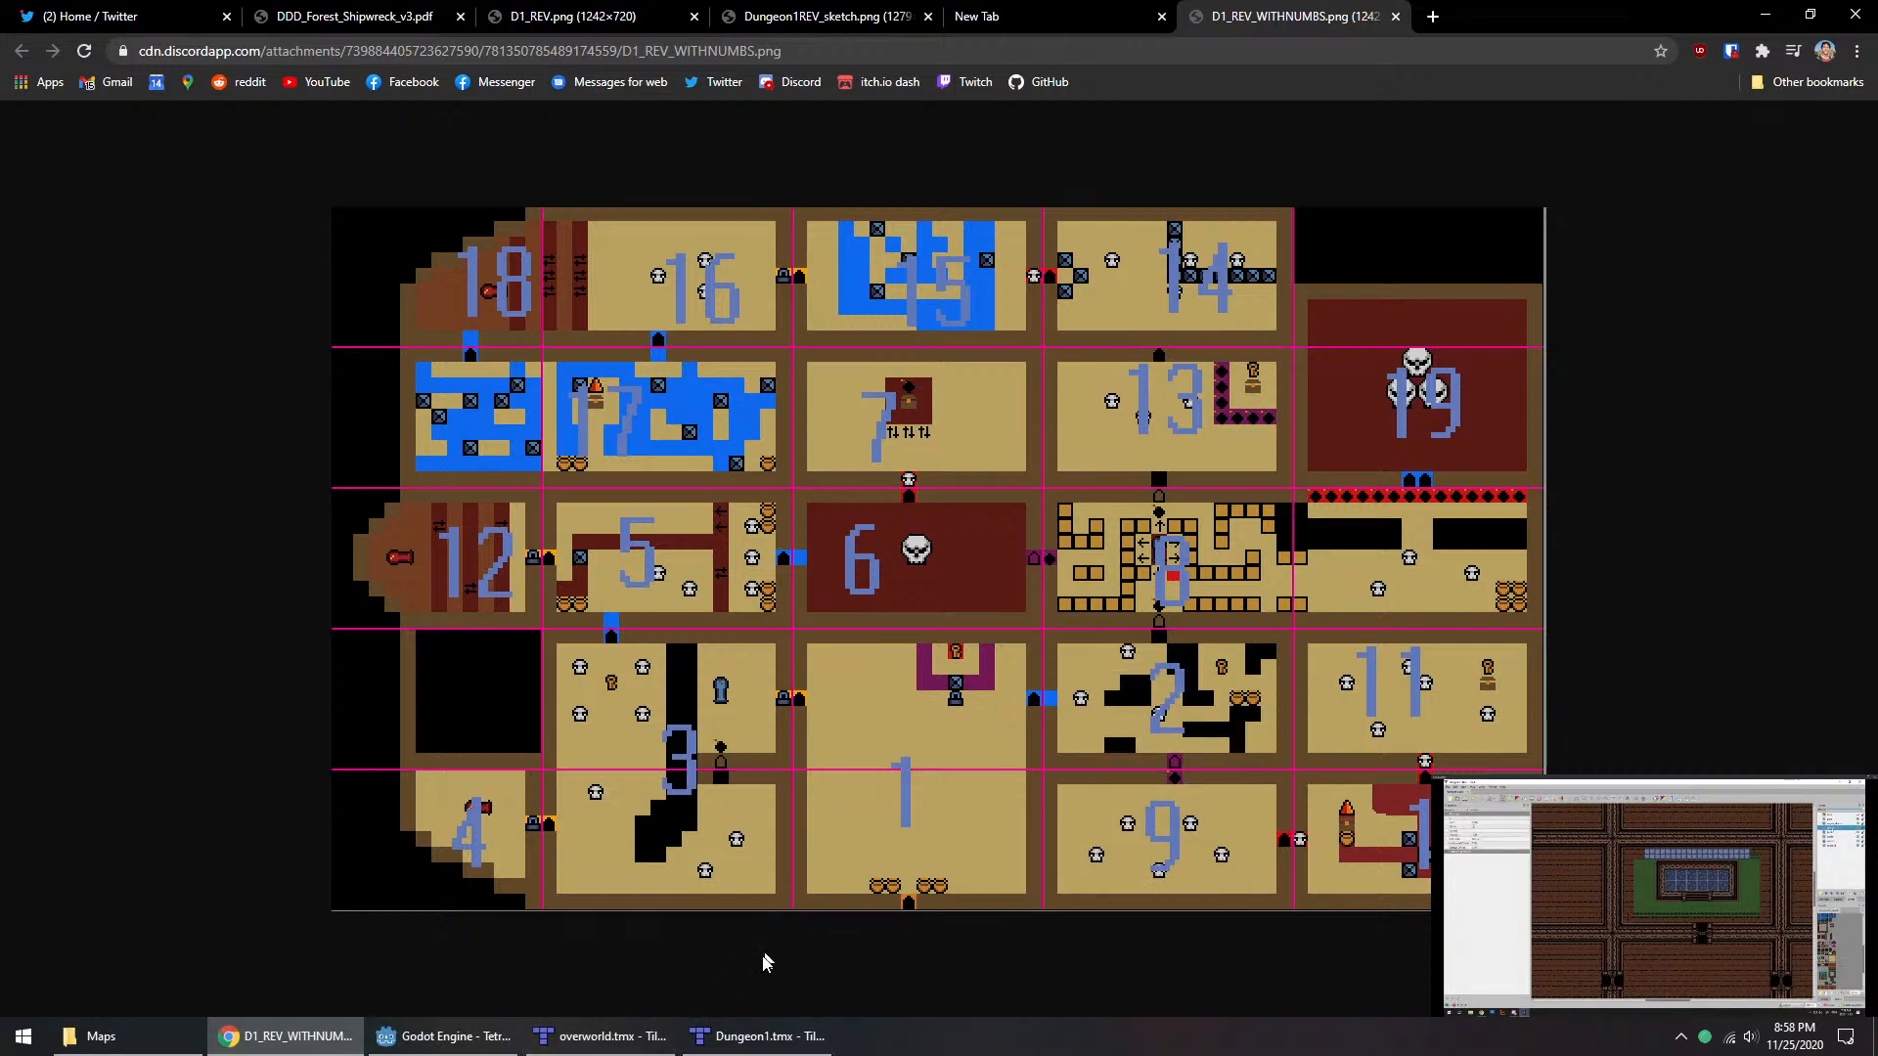
click(656, 1038)
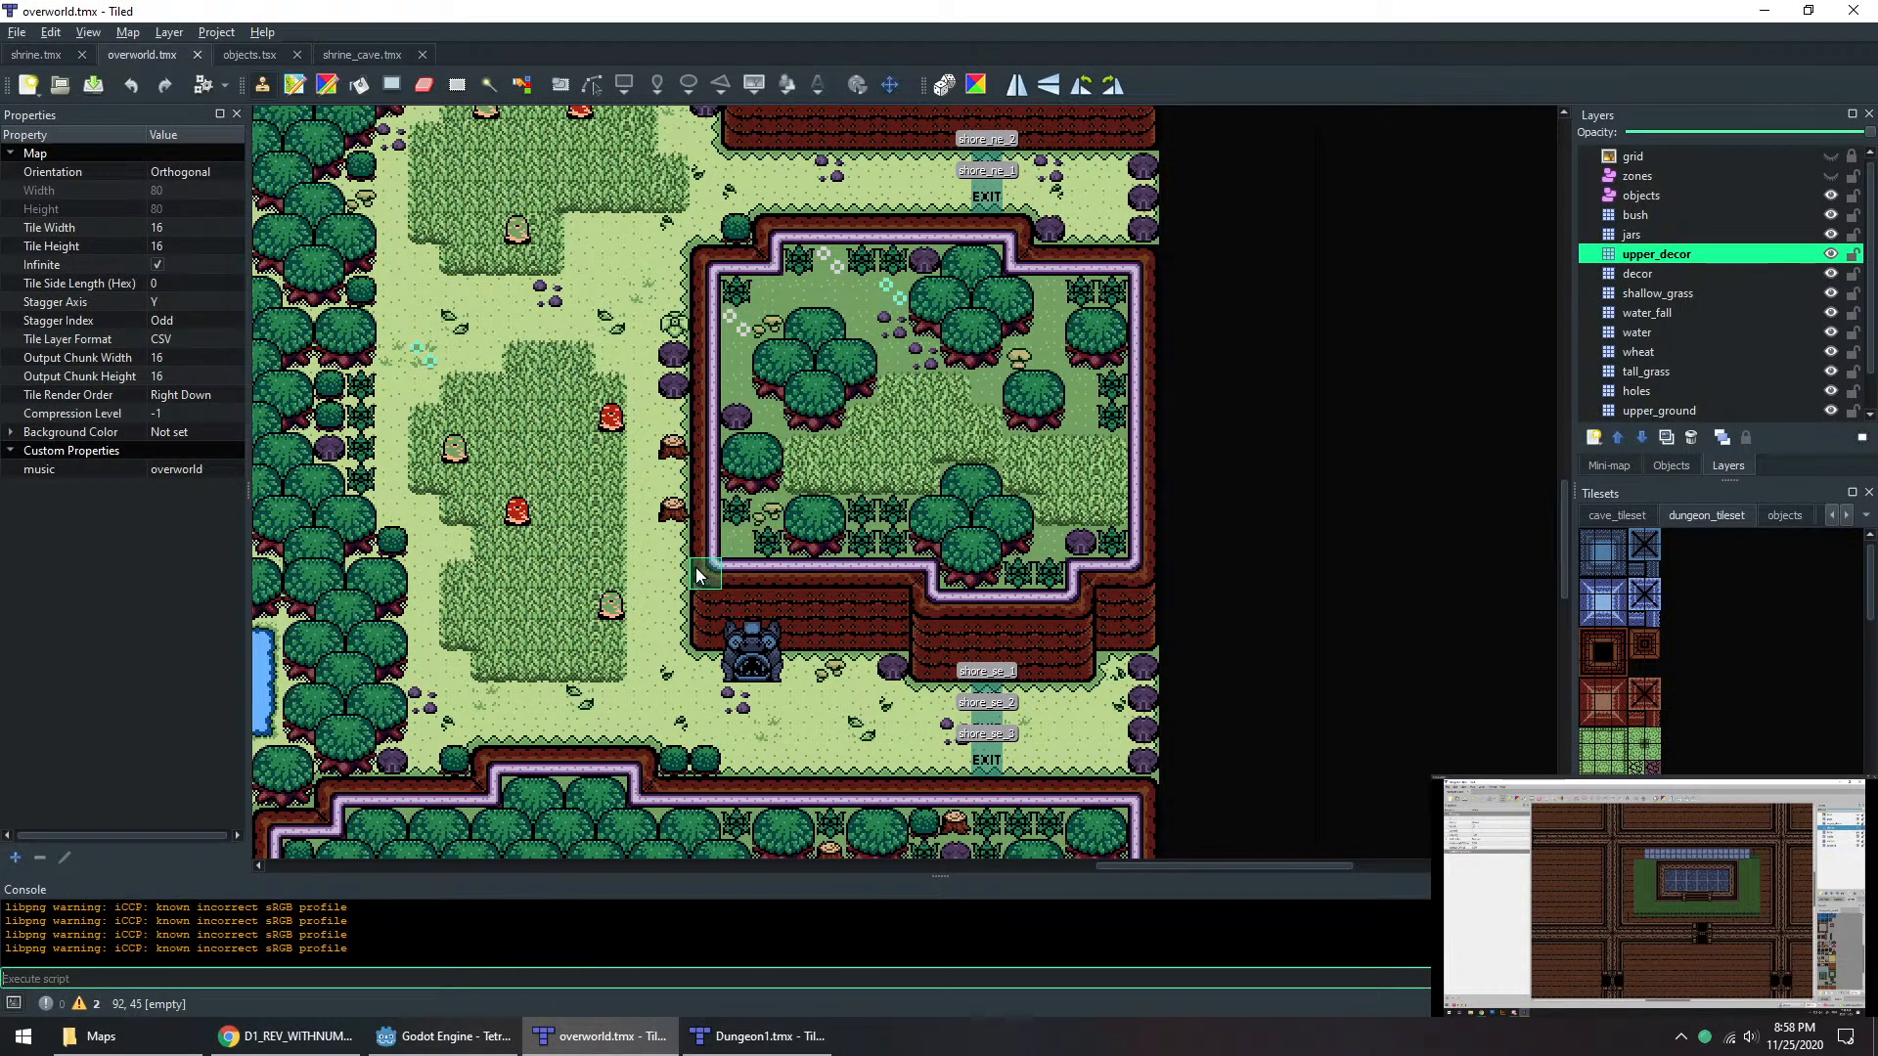
middle_drag(806, 743, 1606, 1052)
middle_drag(1048, 718, 1260, 878)
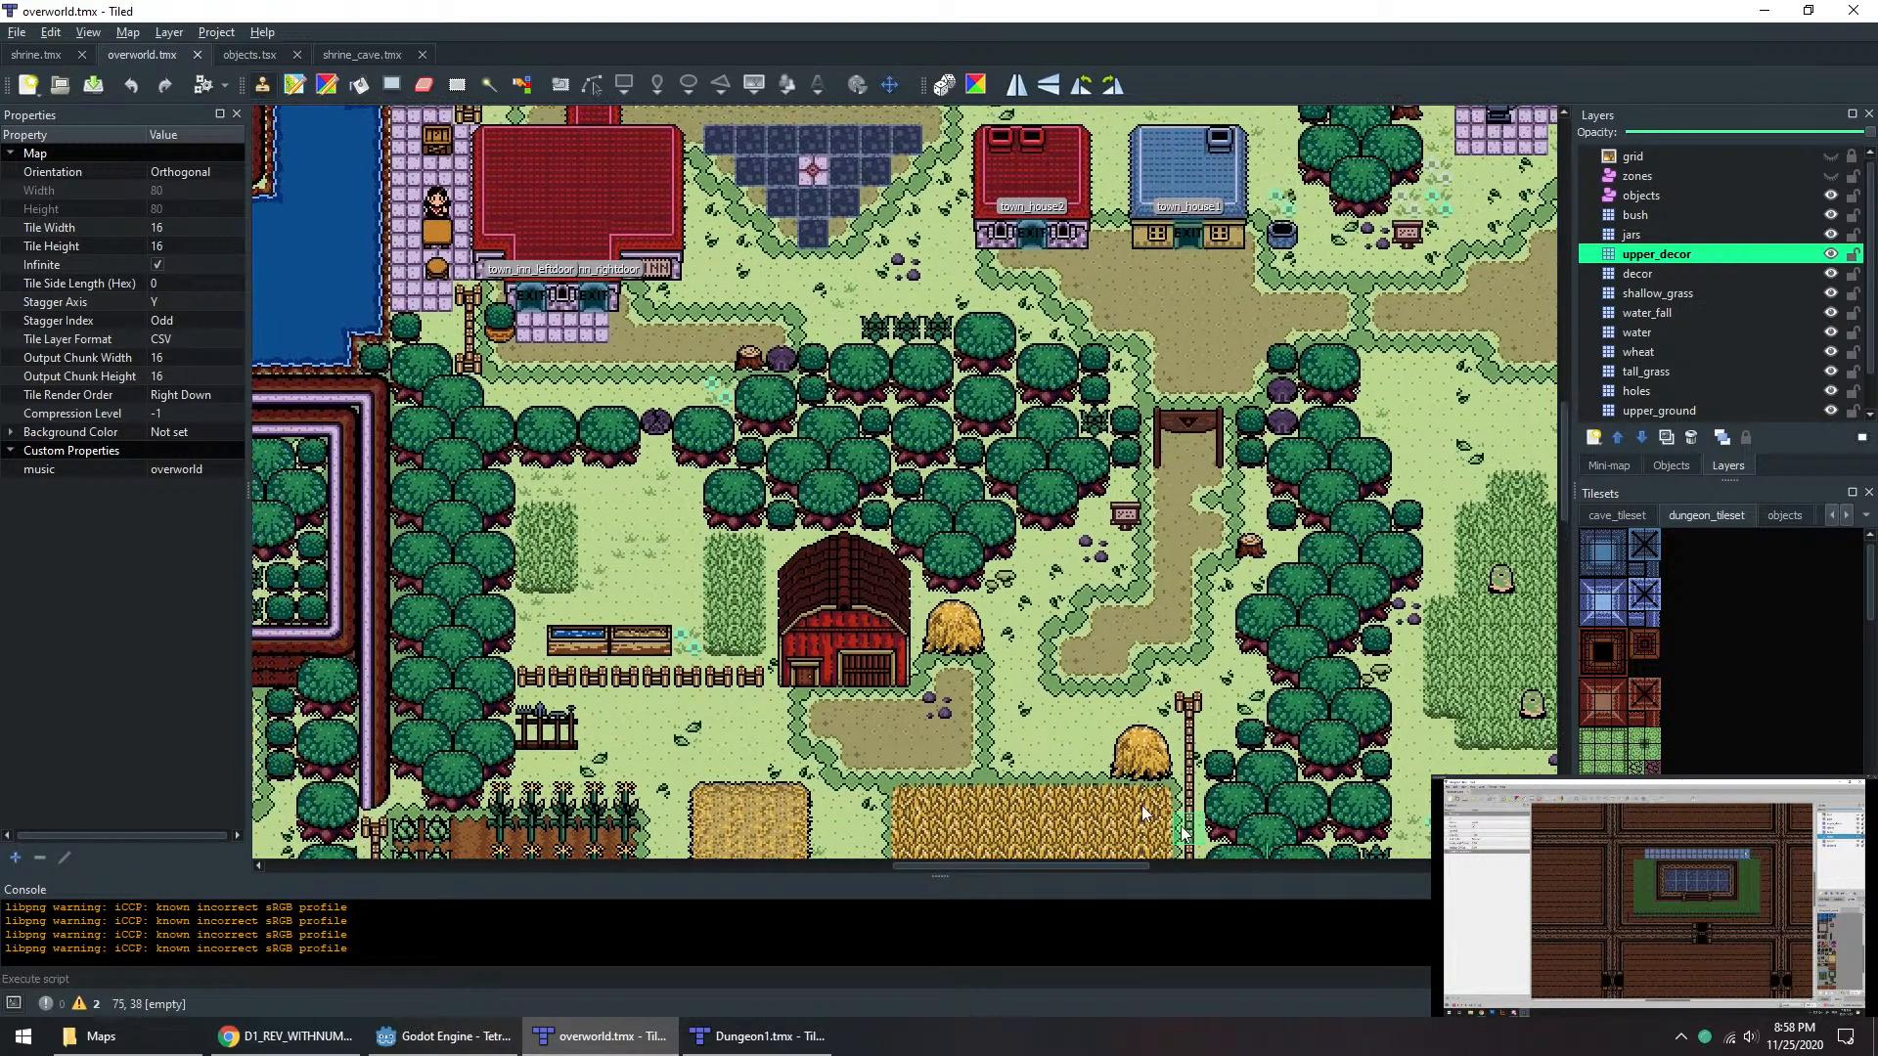
middle_drag(1125, 773, 1243, 834)
click(445, 1036)
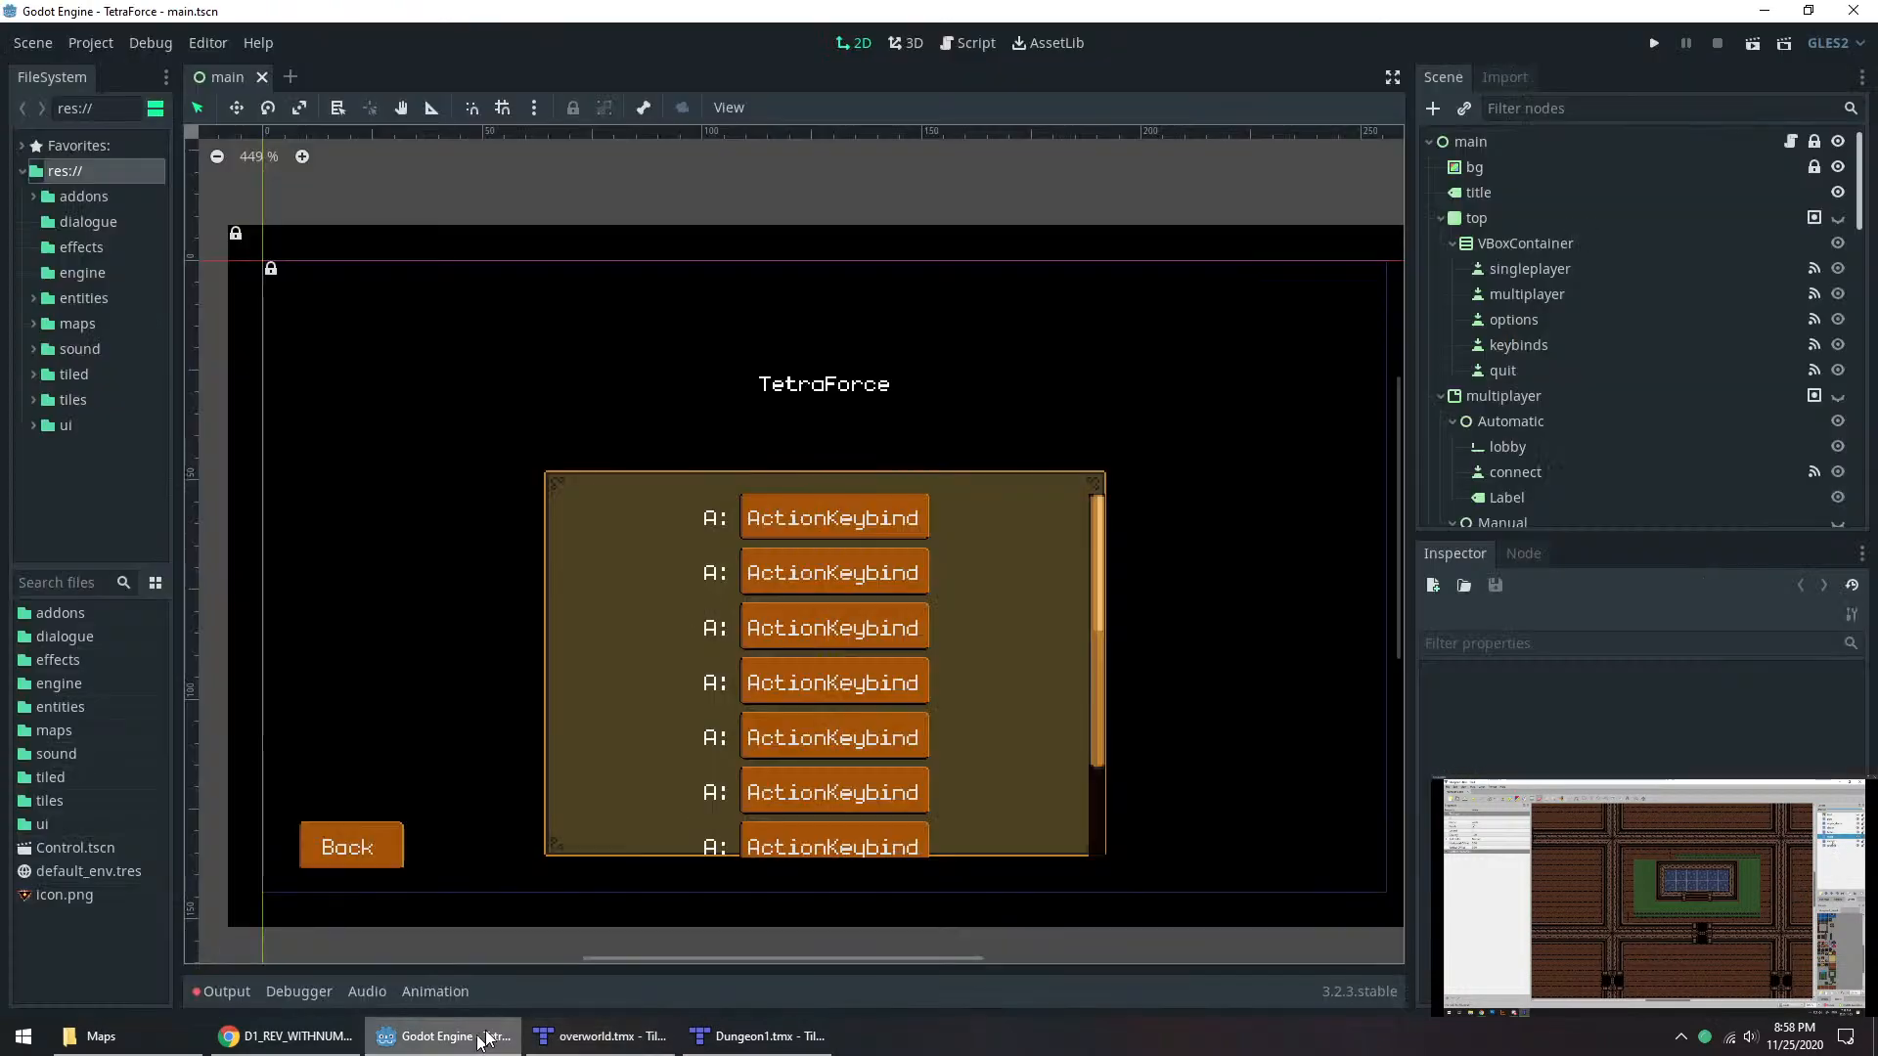
click(332, 1033)
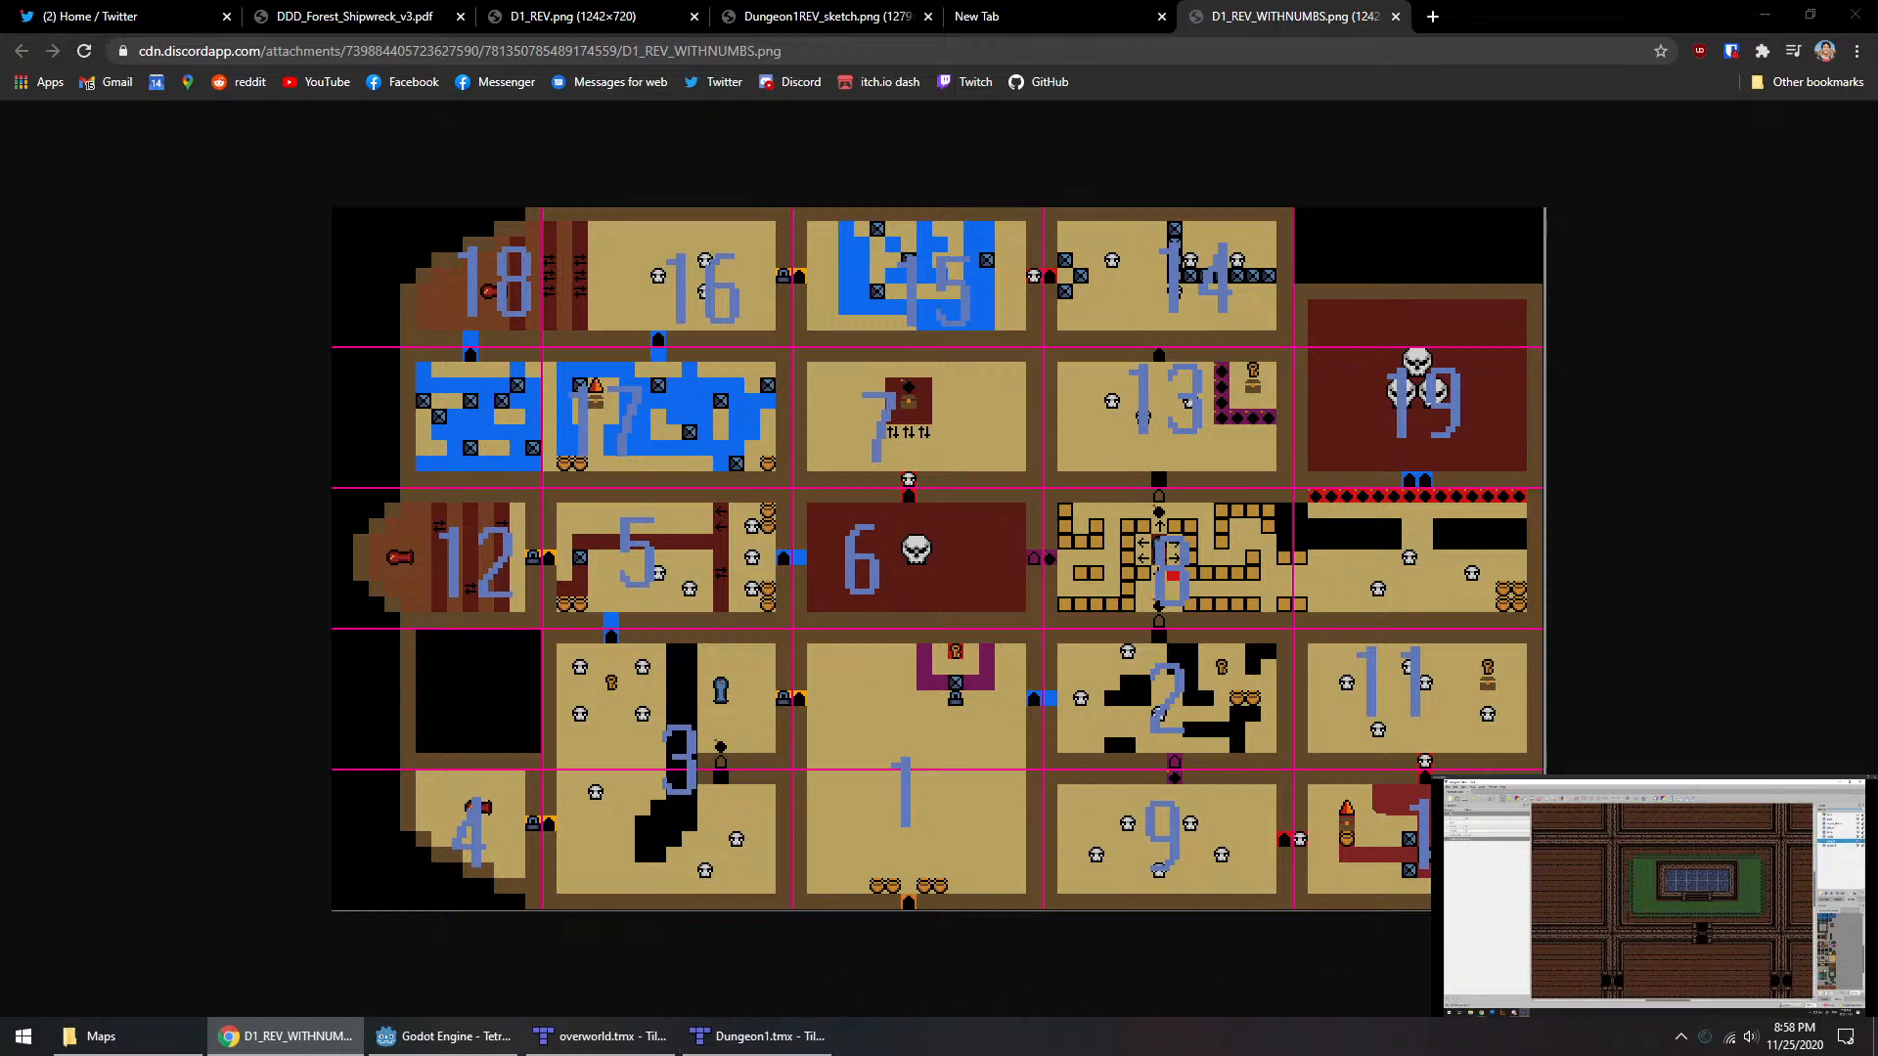
Step: Switch to the Discord screen share of dungeon1.tmx and complete the green carpet's corners around the raised blue floor
click(1827, 951)
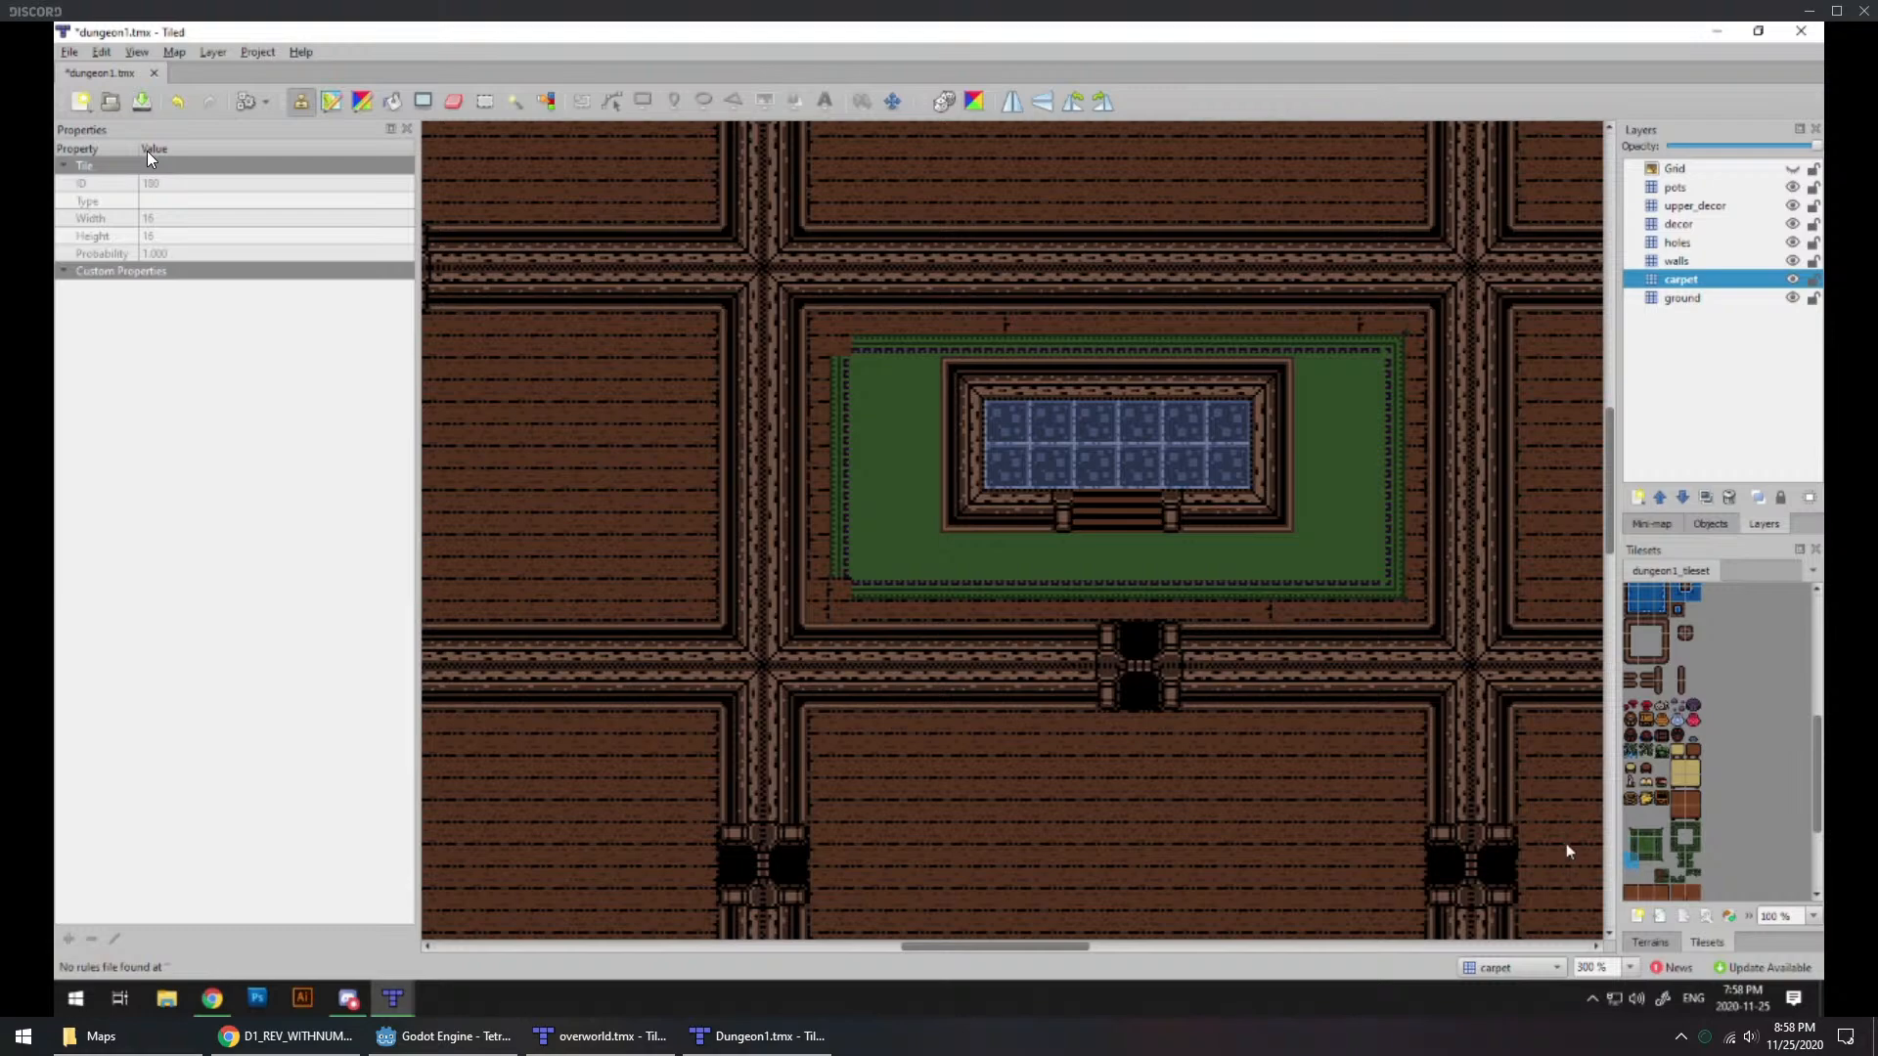
click(1629, 832)
ctrl+scroll(1228, 652, down, 2)
Step: Compare the carpeted room with the entrance room, examining the placement of its crates, barrels, hay and pots
middle_drag(1109, 778, 1041, 323)
ctrl+scroll(1113, 639, up, 1)
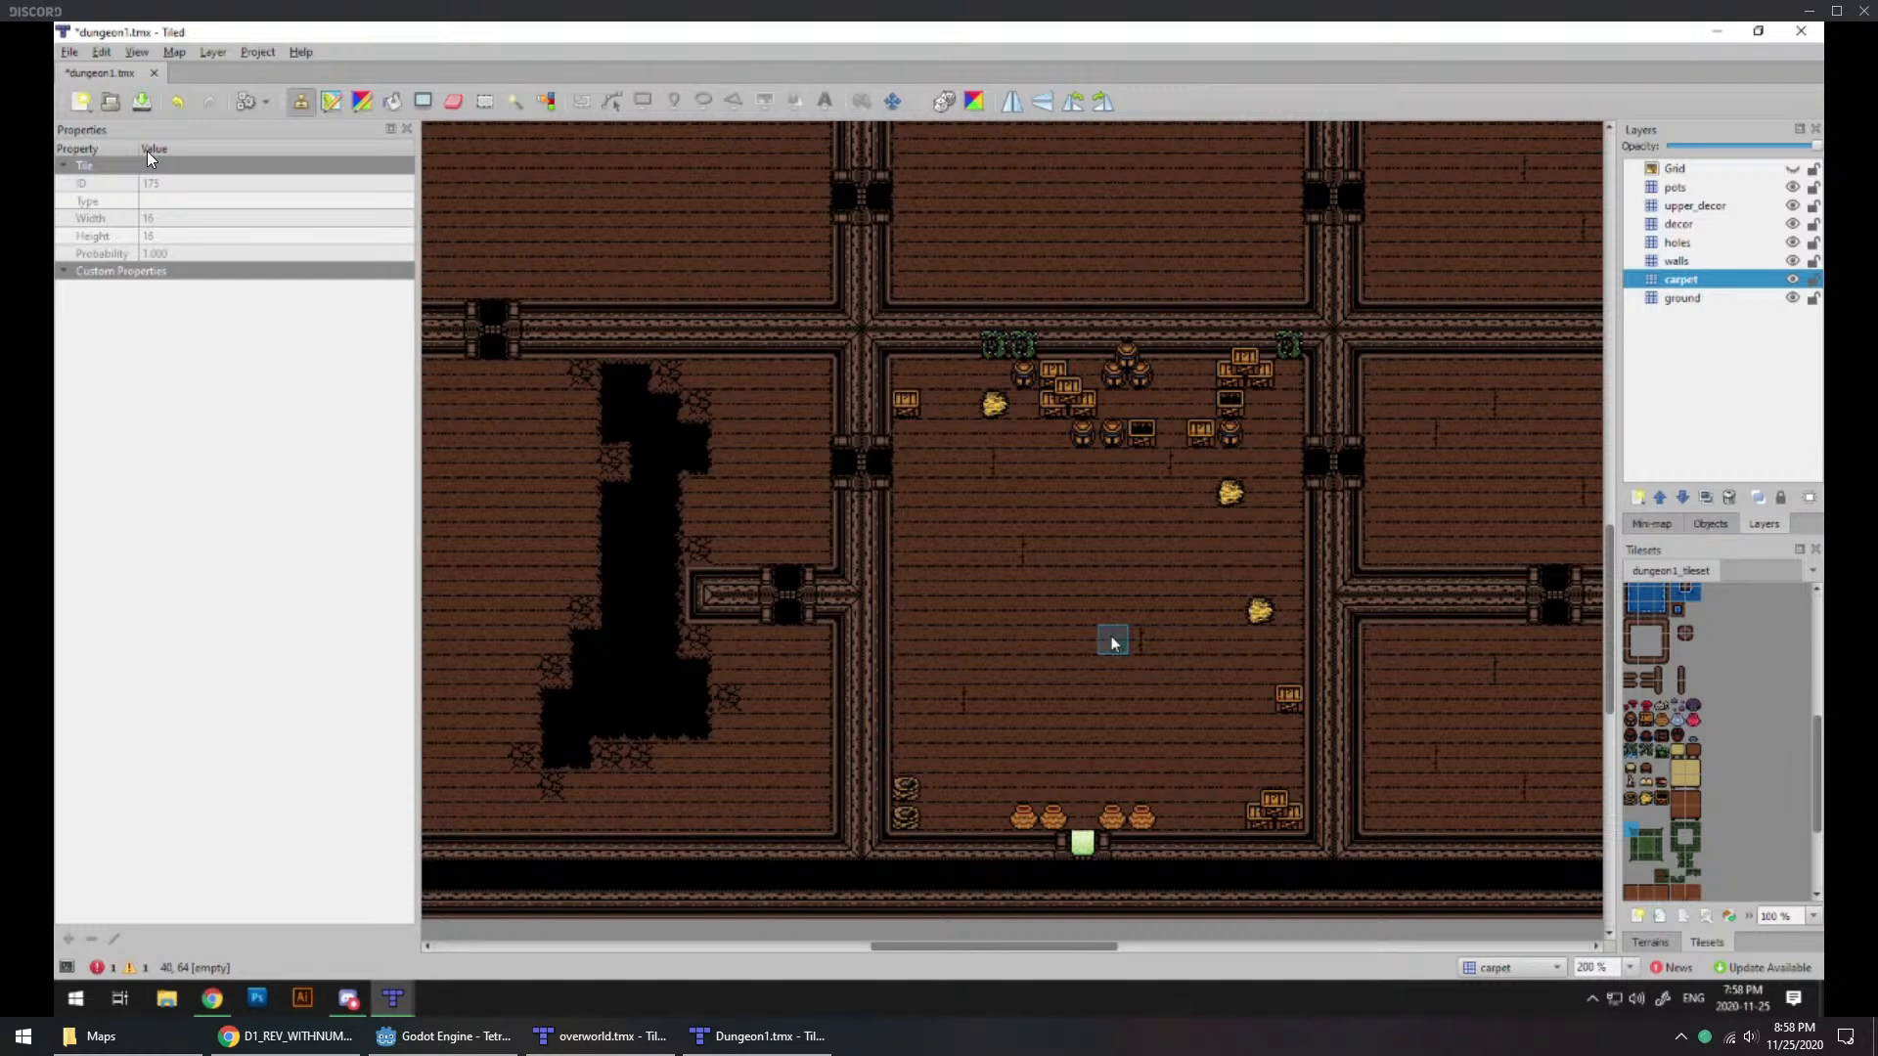
middle_drag(1082, 349, 1132, 773)
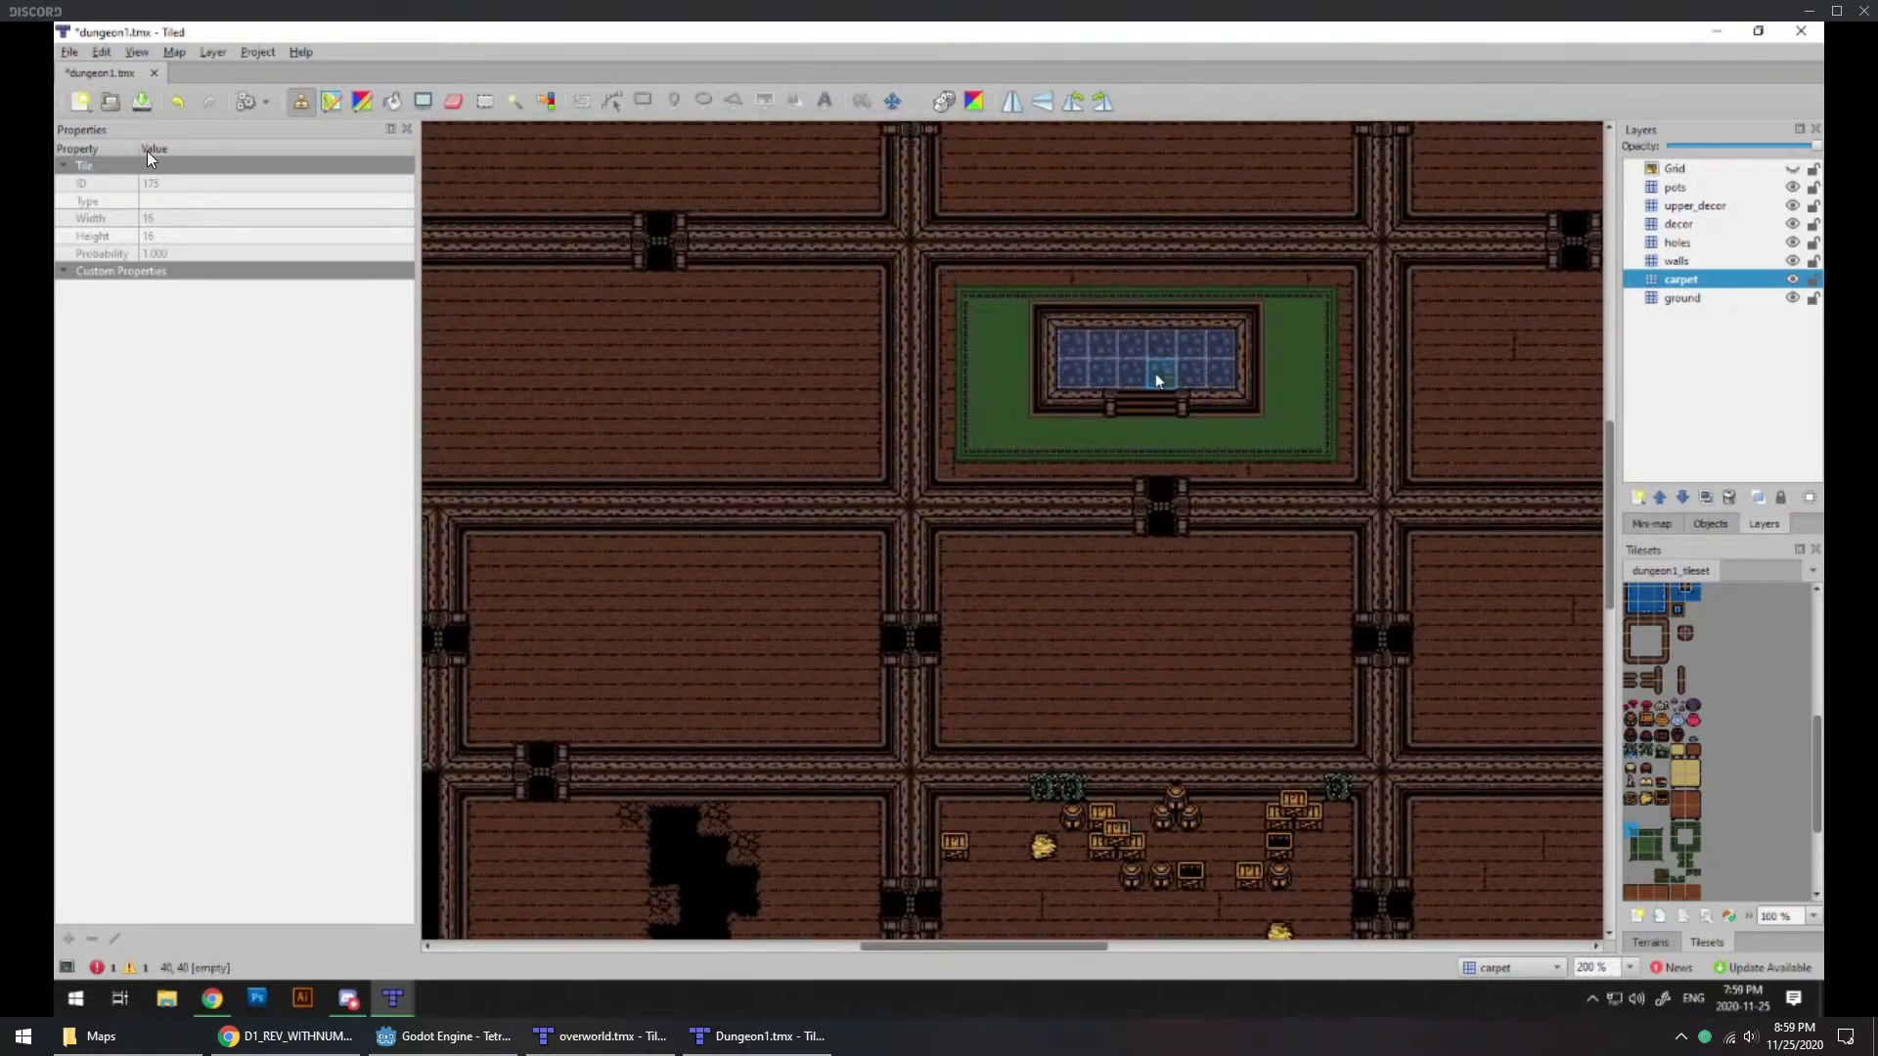
ctrl+scroll(1157, 377, up, 1)
ctrl+scroll(1105, 437, down, 1)
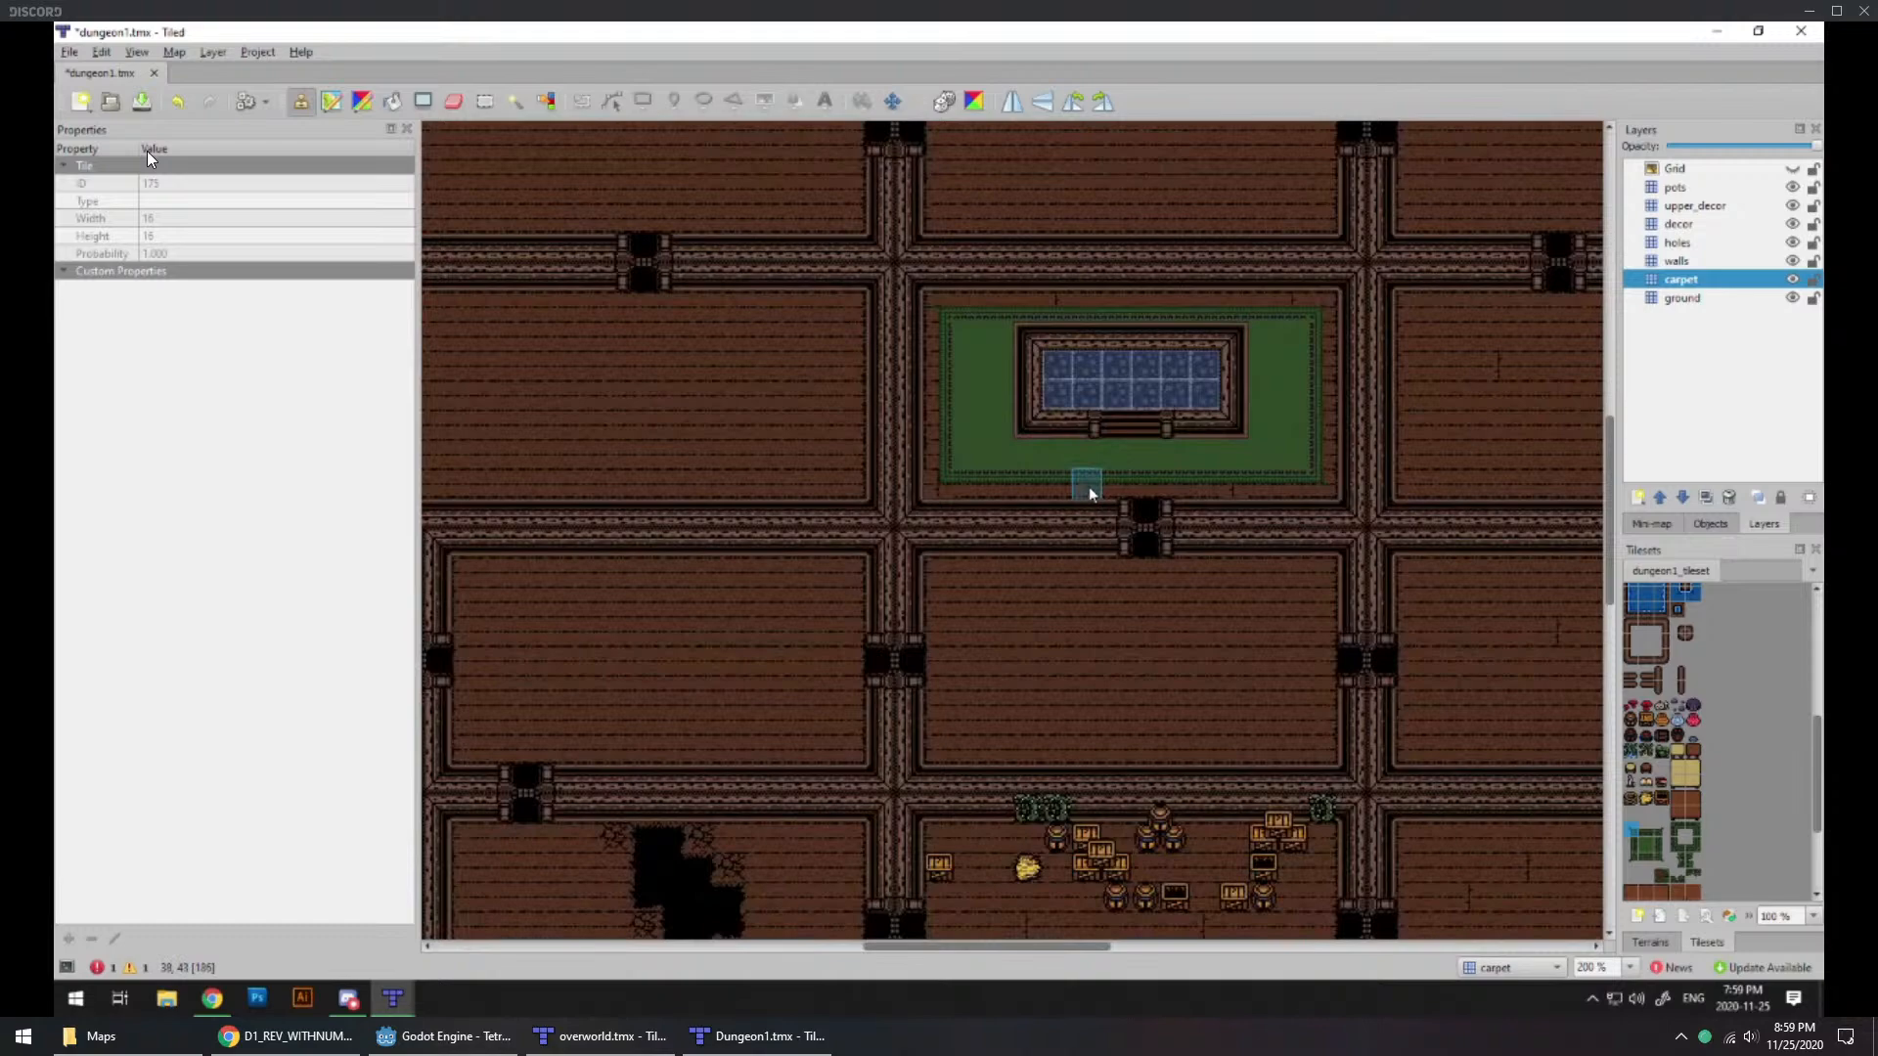
ctrl+scroll(1086, 494, up, 1)
ctrl+scroll(1120, 645, down, 1)
middle_drag(1111, 758, 1093, 329)
ctrl+scroll(1158, 690, up, 1)
middle_drag(1092, 708, 1081, 603)
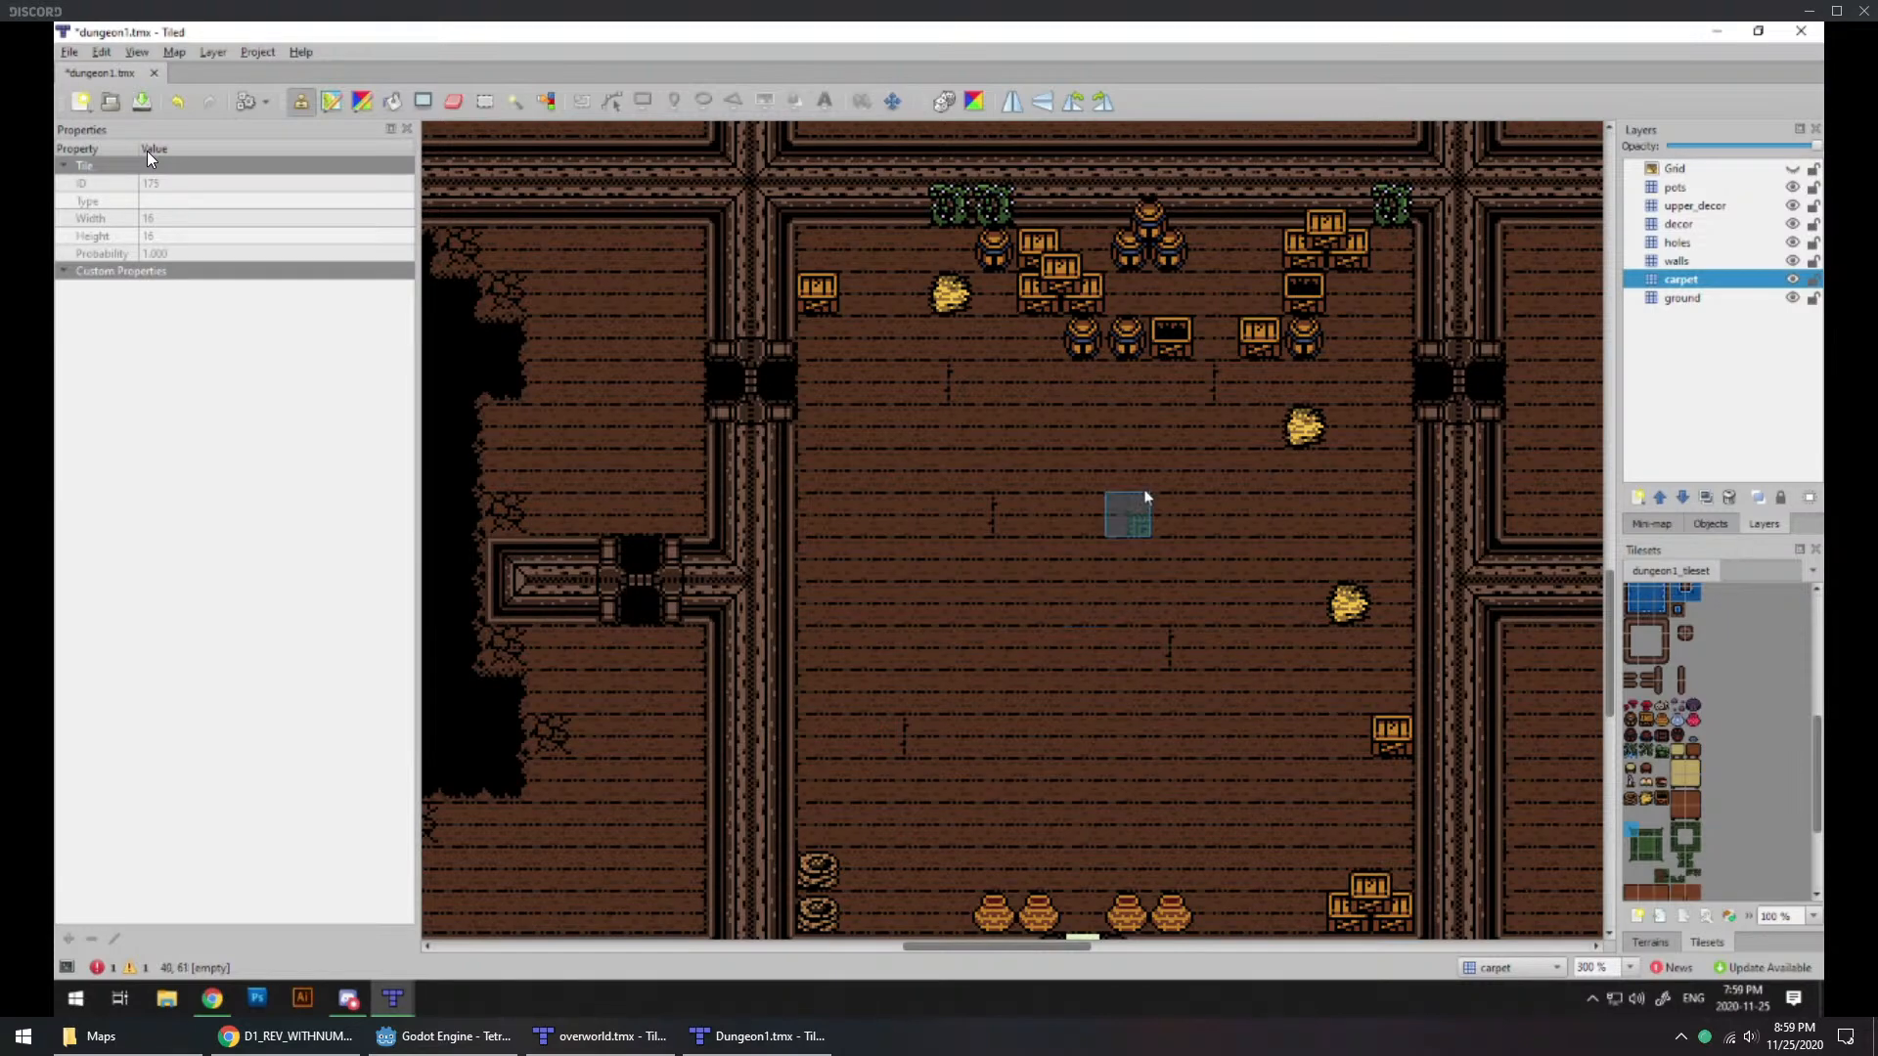
ctrl+scroll(1137, 493, down, 1)
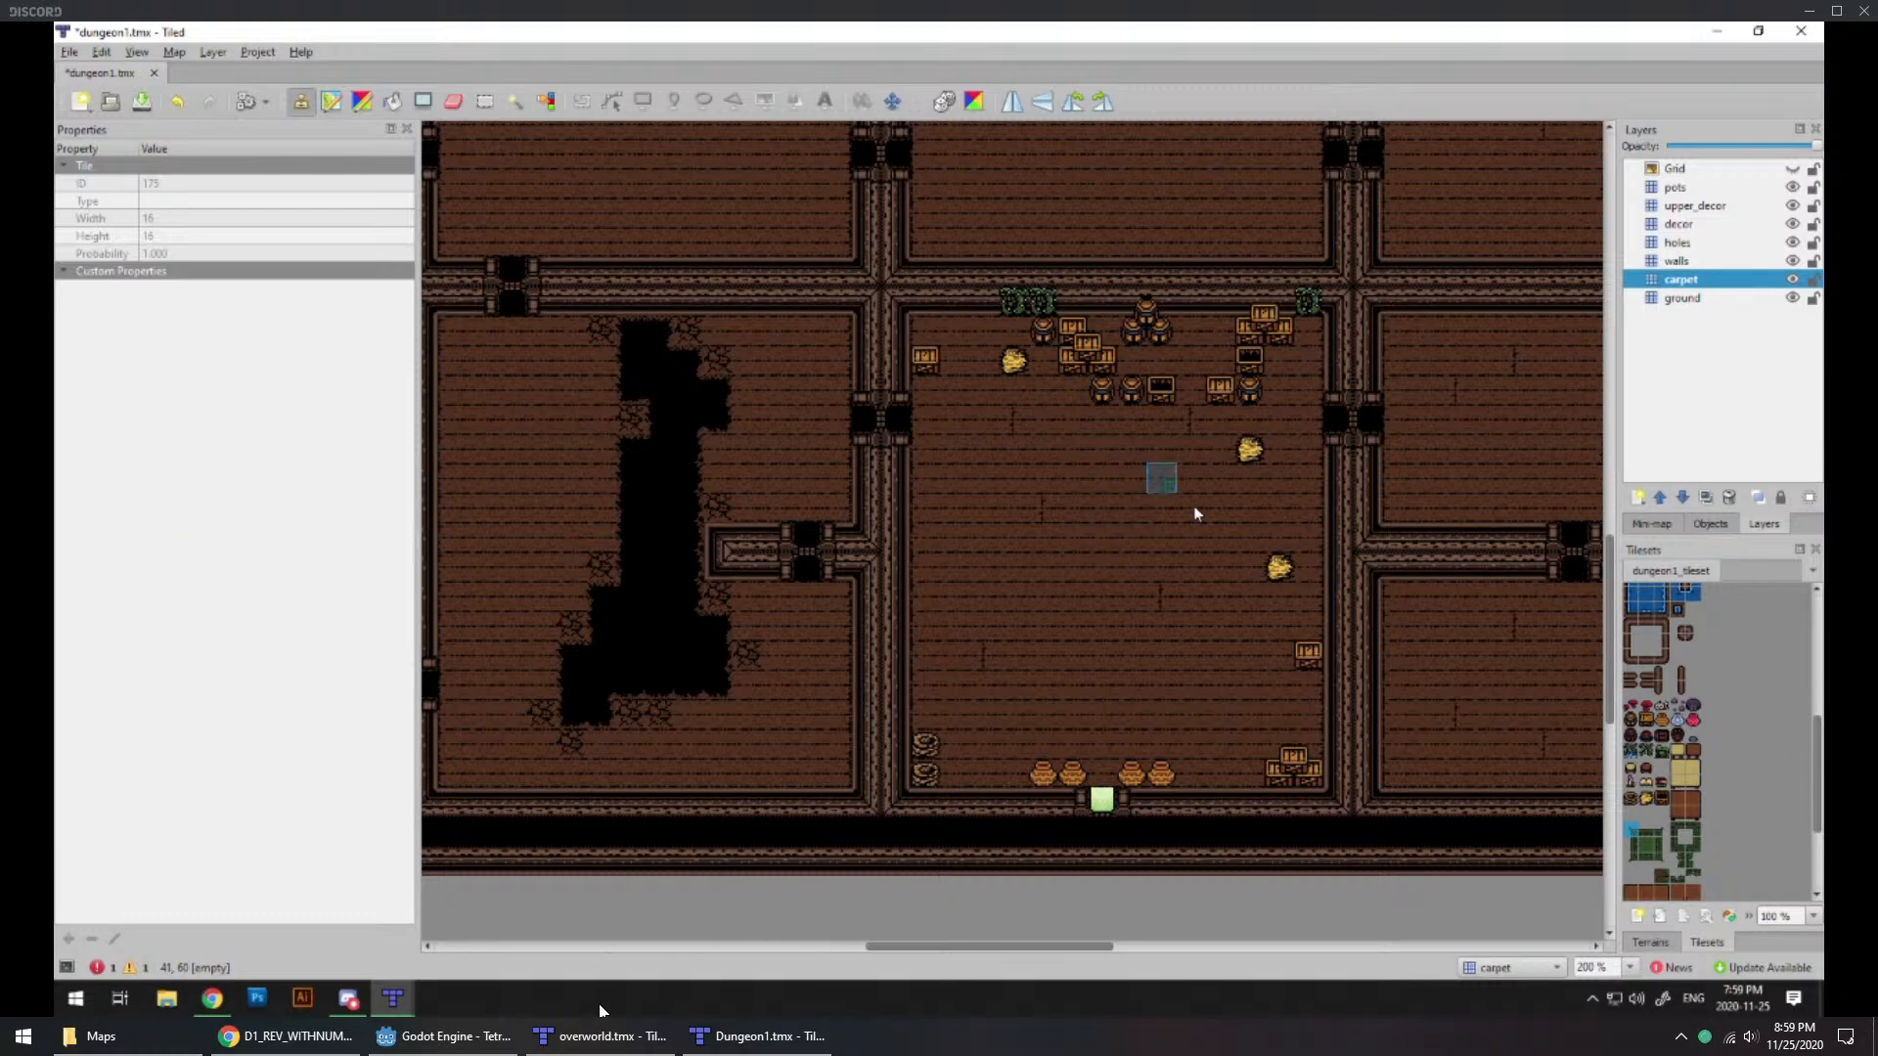
ctrl+scroll(1086, 554, up, 1)
ctrl+scroll(1090, 557, down, 1)
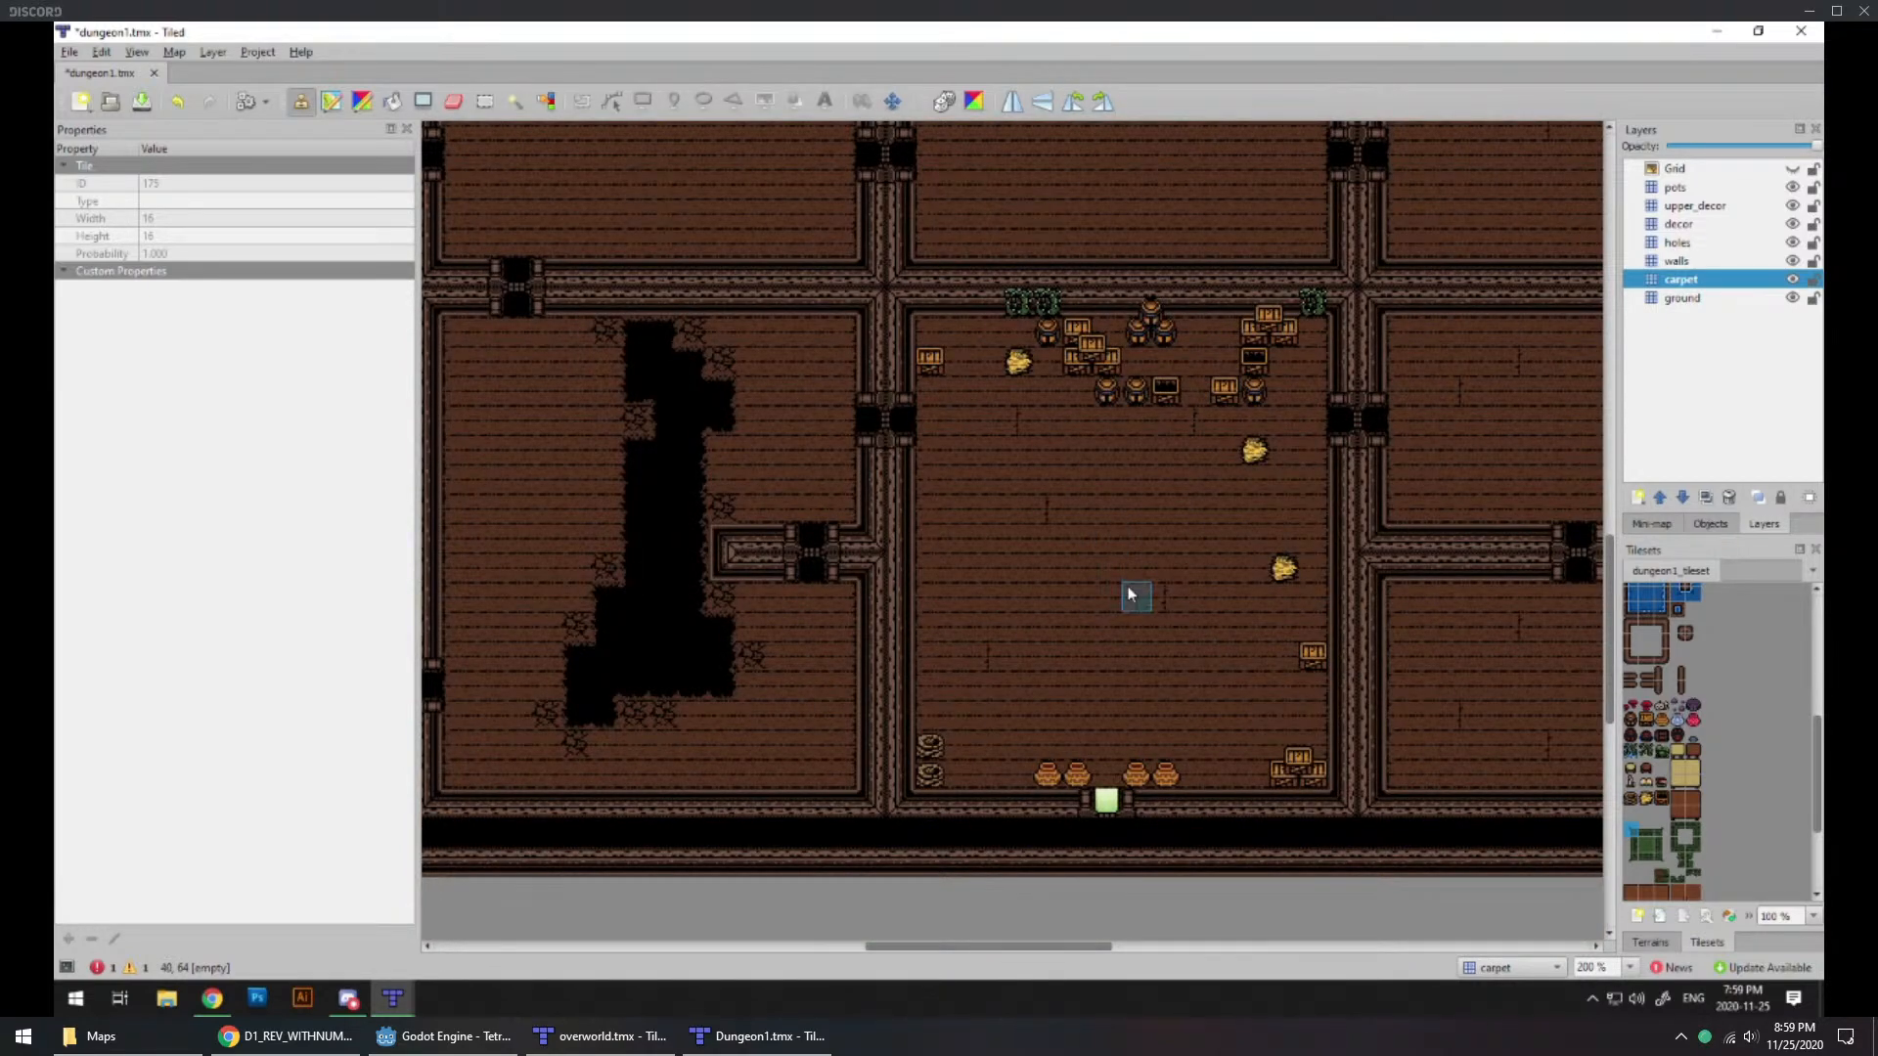
ctrl+scroll(1131, 561, up, 1)
ctrl+scroll(1138, 561, down, 1)
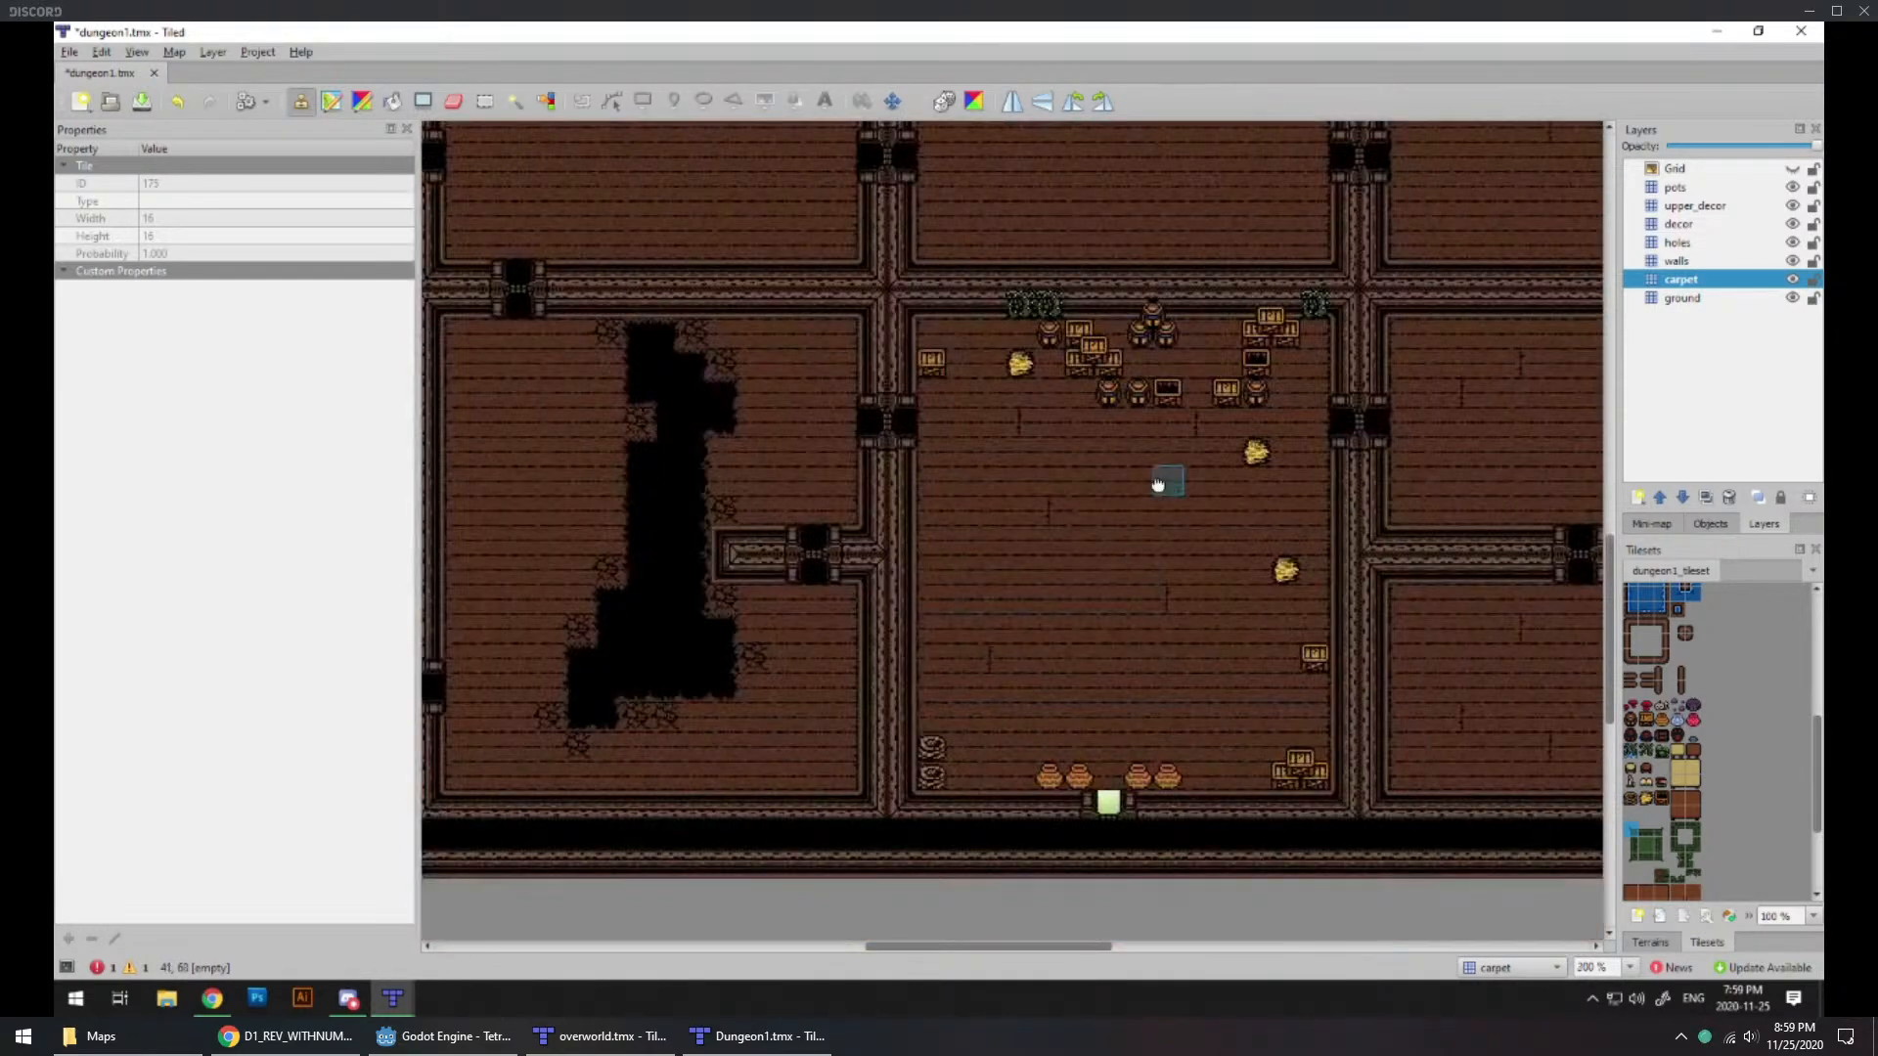
Step: Examine the pit room west of the entrance room and the adjoining small room with stepped hull walls
middle_drag(1159, 483, 1187, 744)
middle_drag(1234, 658, 1142, 642)
middle_drag(763, 740, 1201, 452)
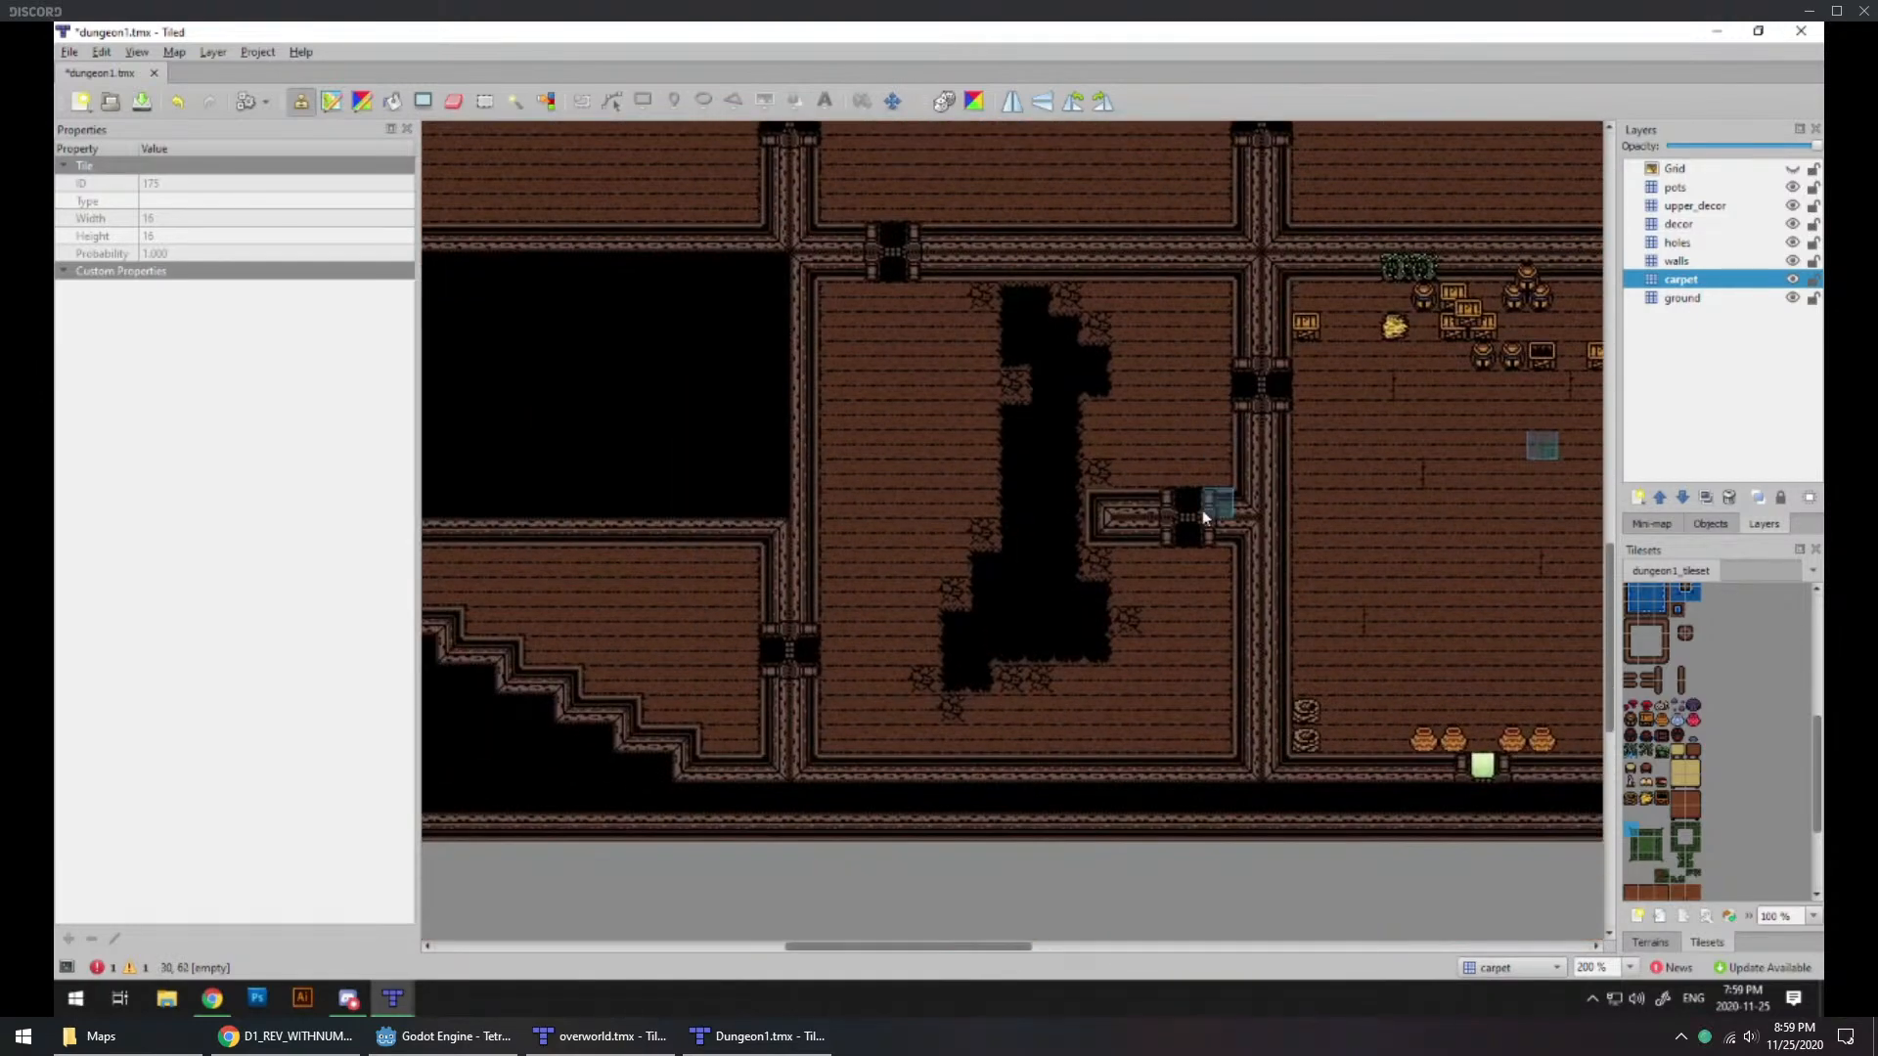
ctrl+scroll(1164, 511, up, 1)
middle_drag(954, 564, 999, 637)
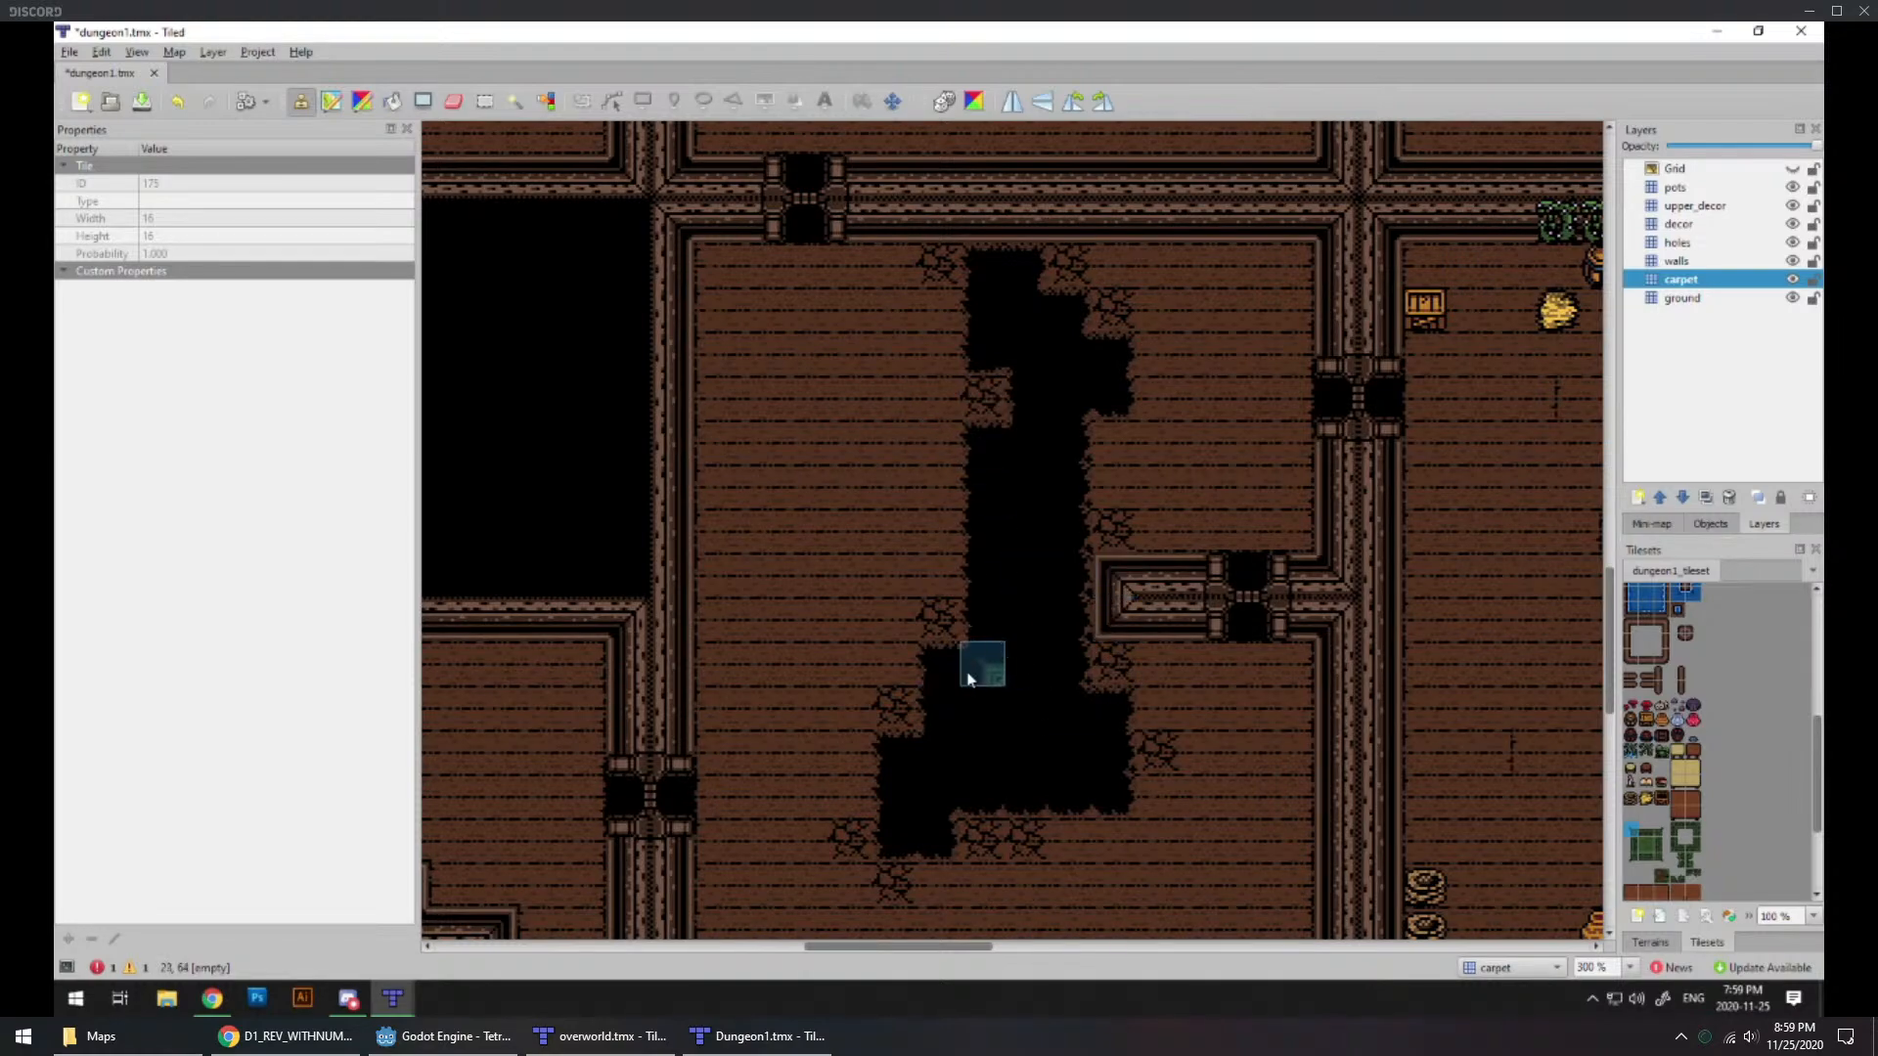
middle_drag(1036, 607, 1505, 561)
click(1505, 561)
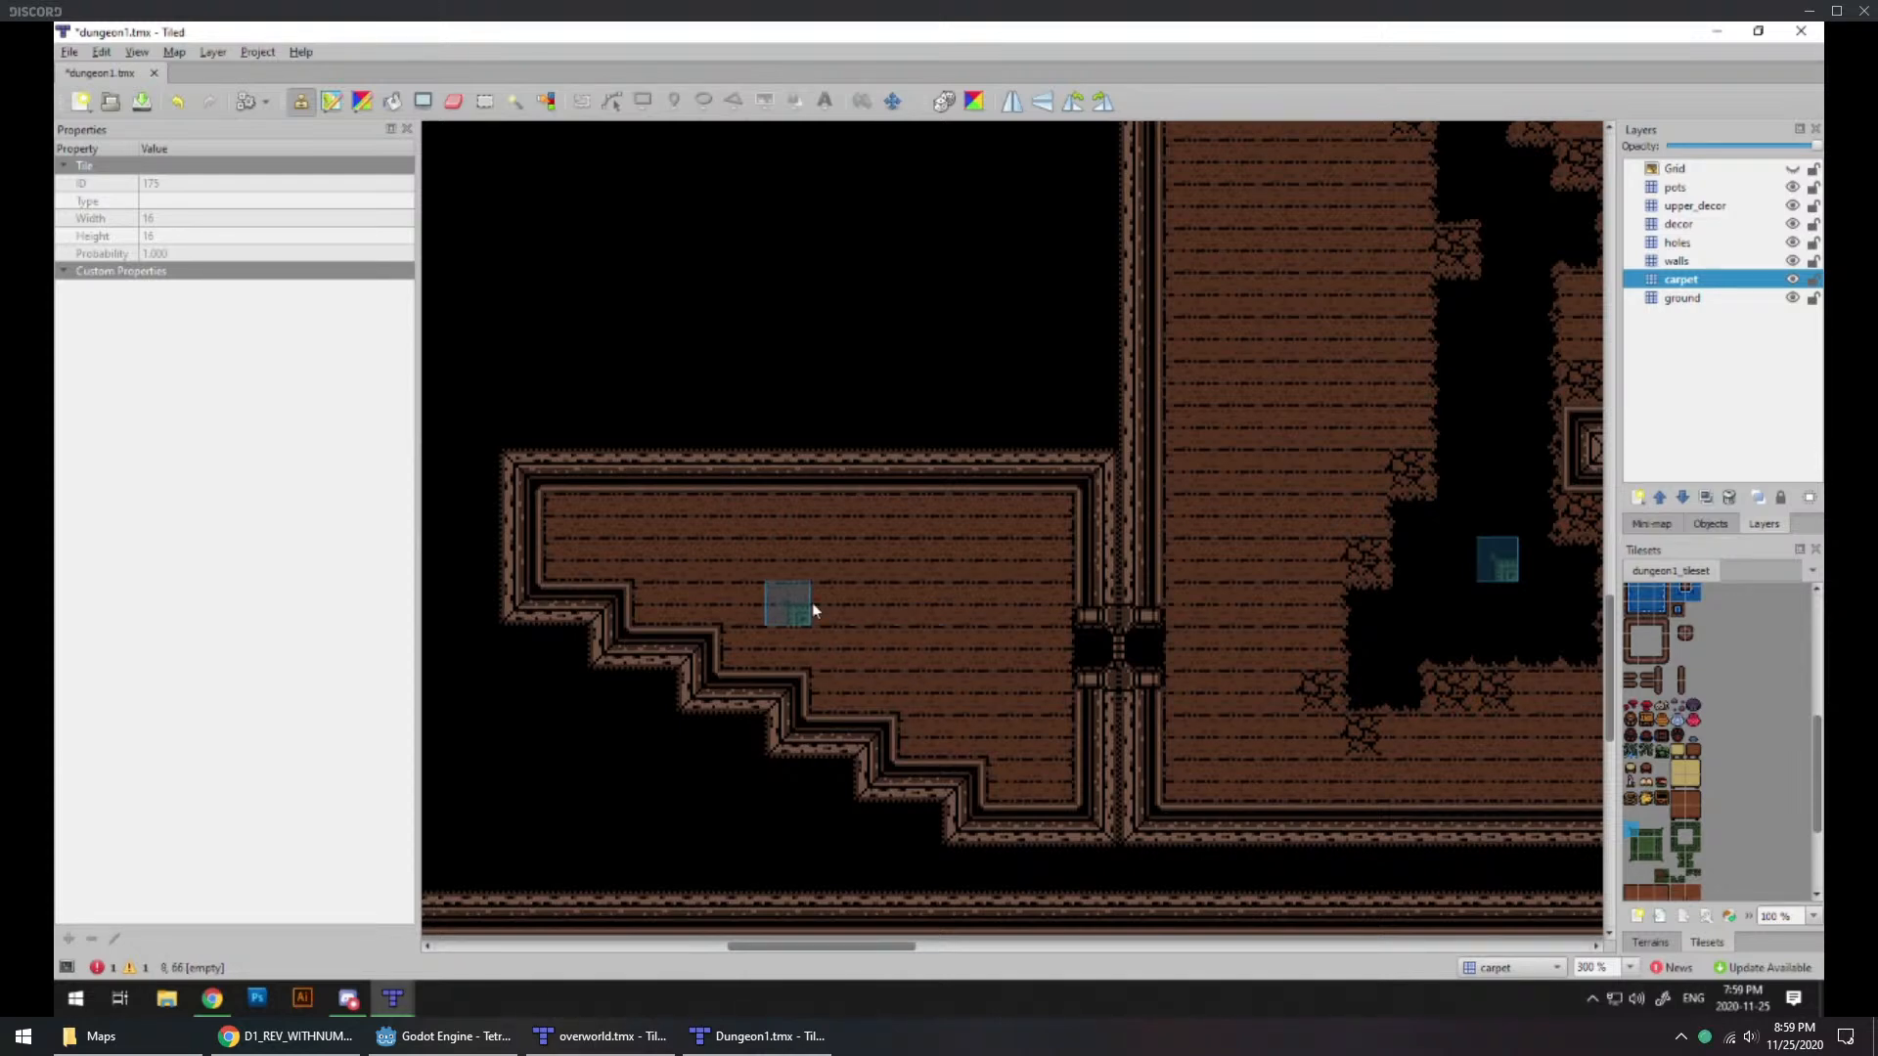
ctrl+scroll(890, 619, down, 1)
ctrl+scroll(1174, 637, up, 1)
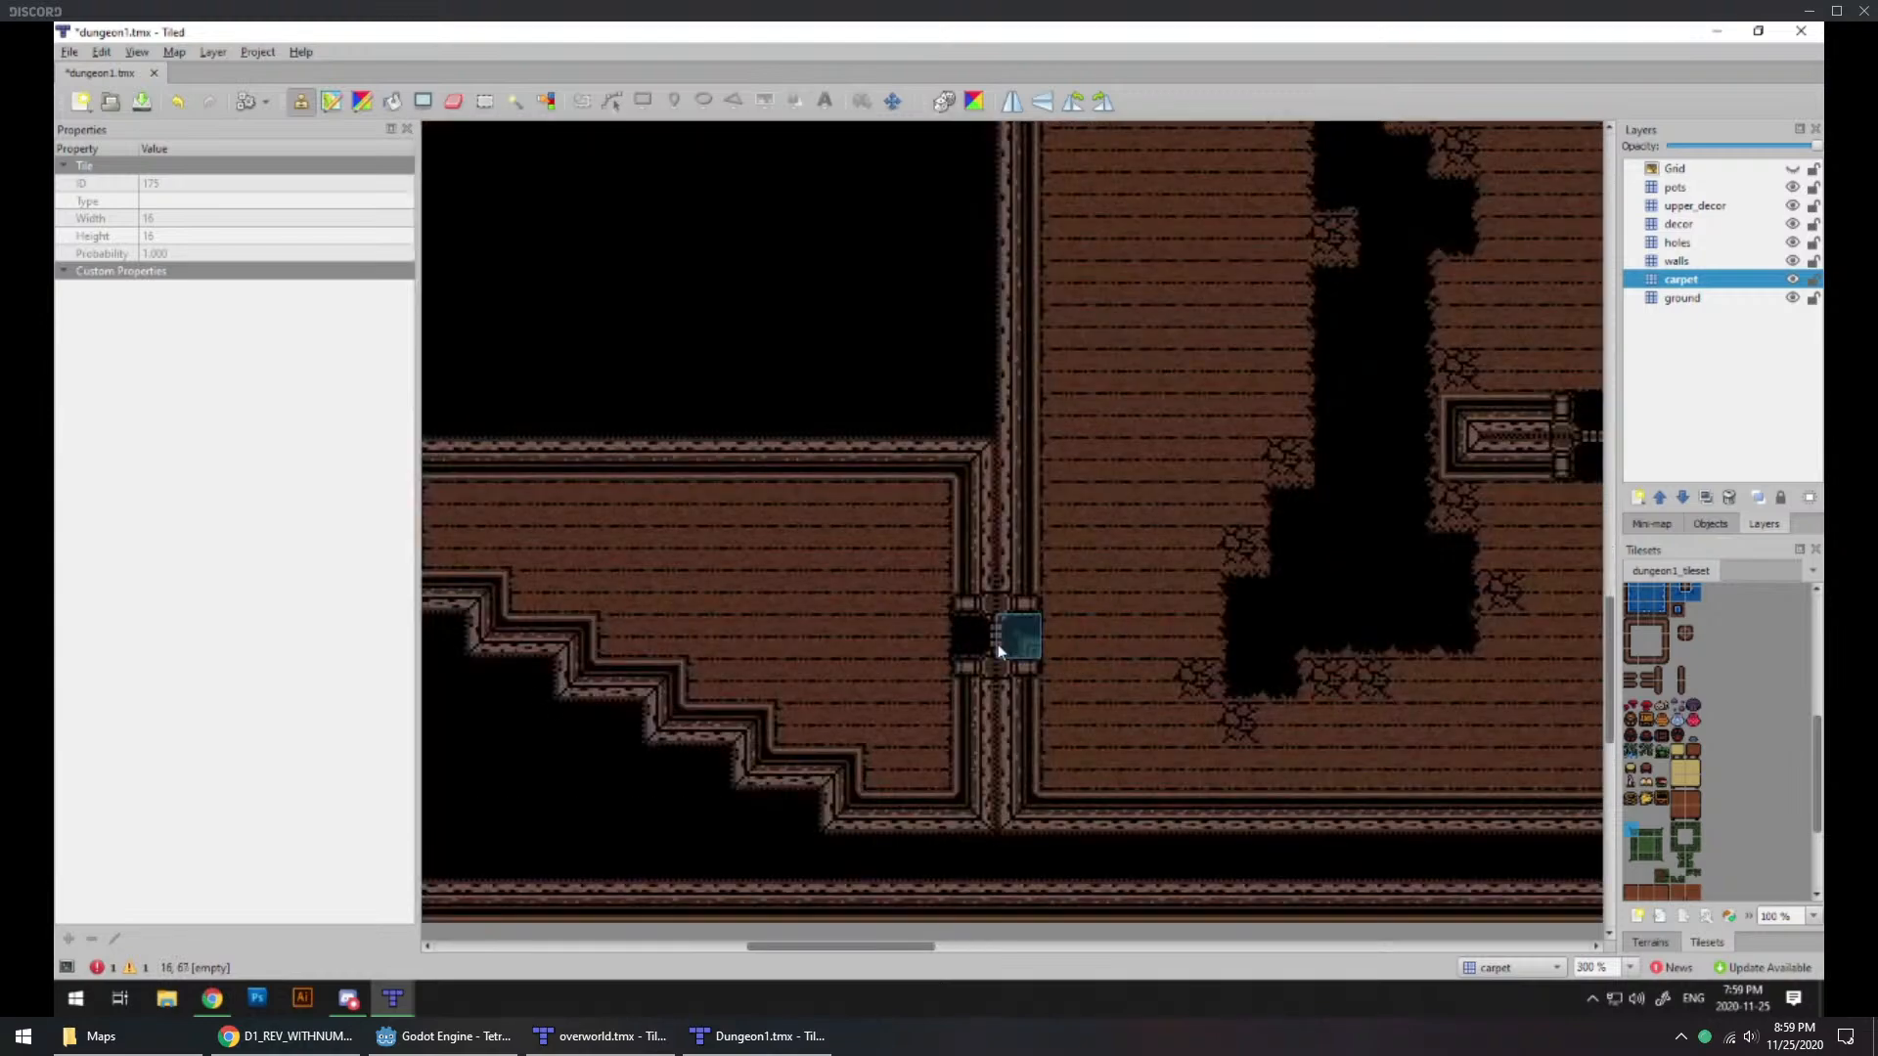
middle_drag(1214, 484, 768, 608)
middle_drag(1330, 587, 1144, 638)
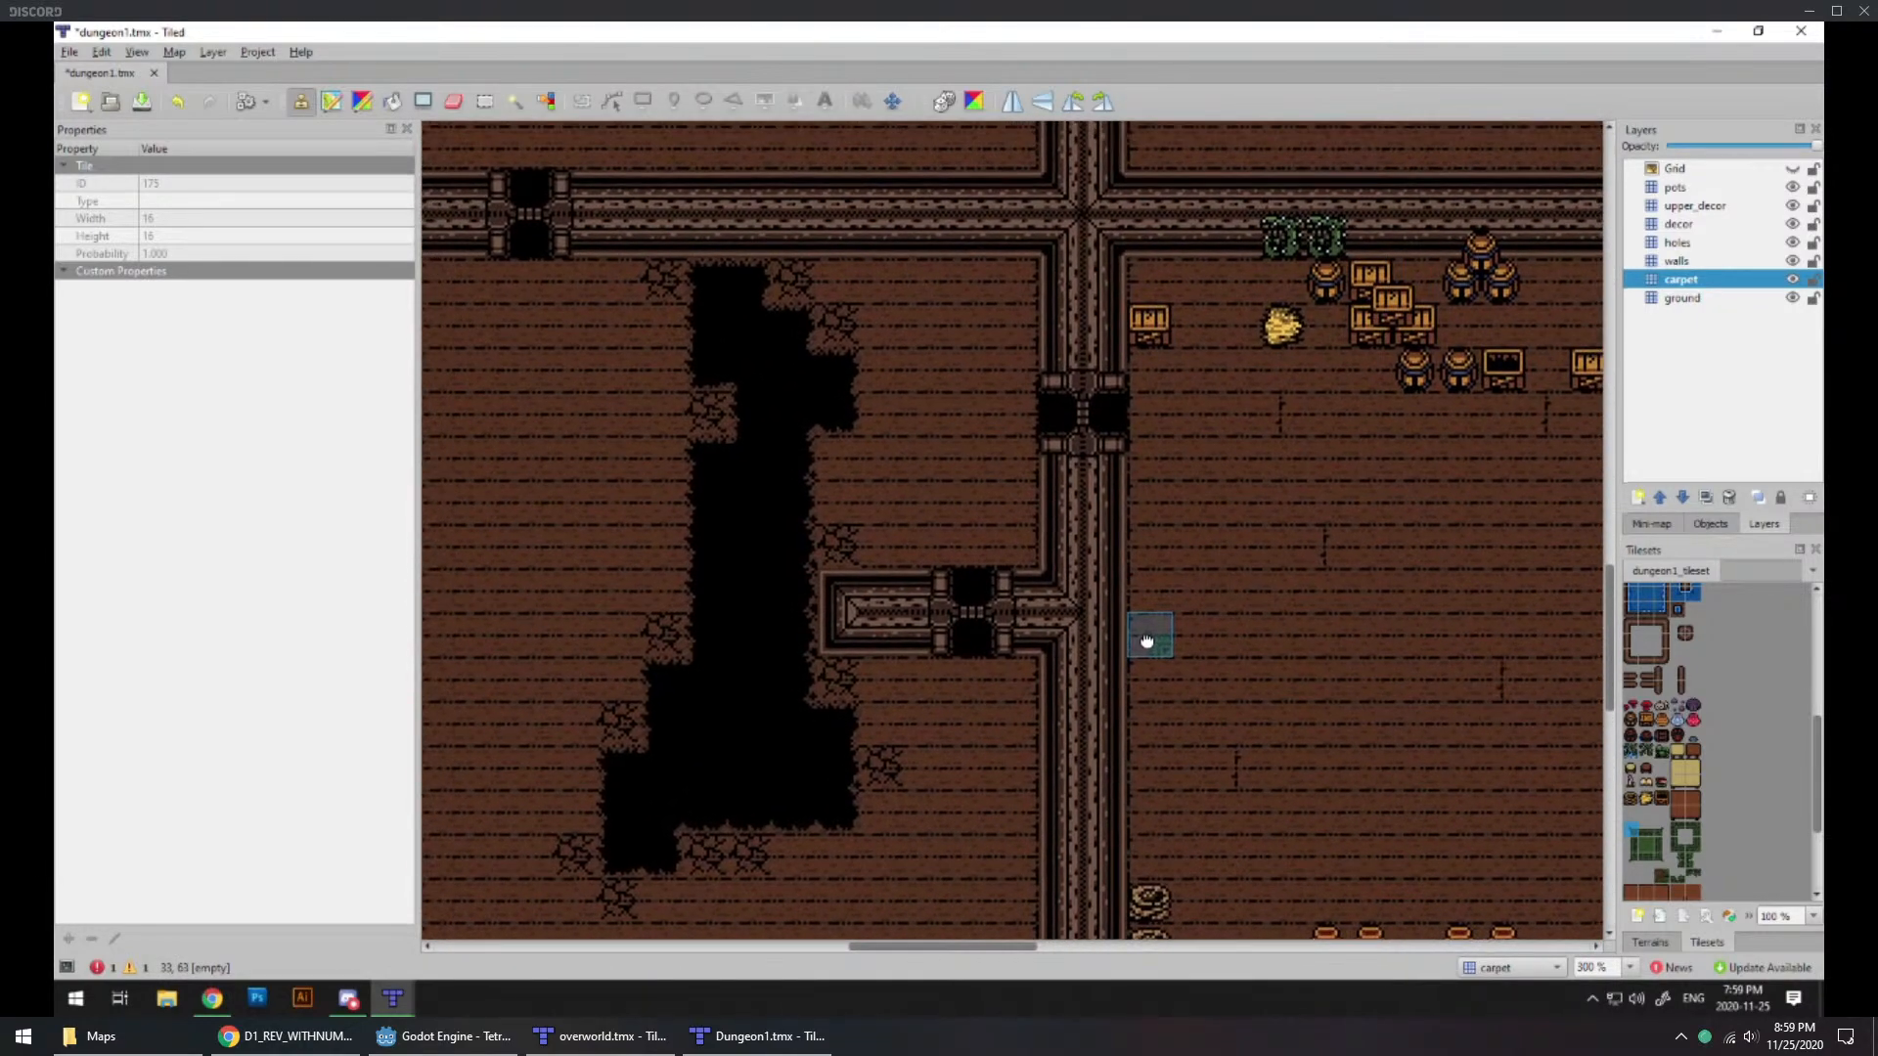
Step: Inspect the short wall stub and doorway beside the floor pit, and how that room connects to the entrance room
ctrl+scroll(1143, 632, down, 2)
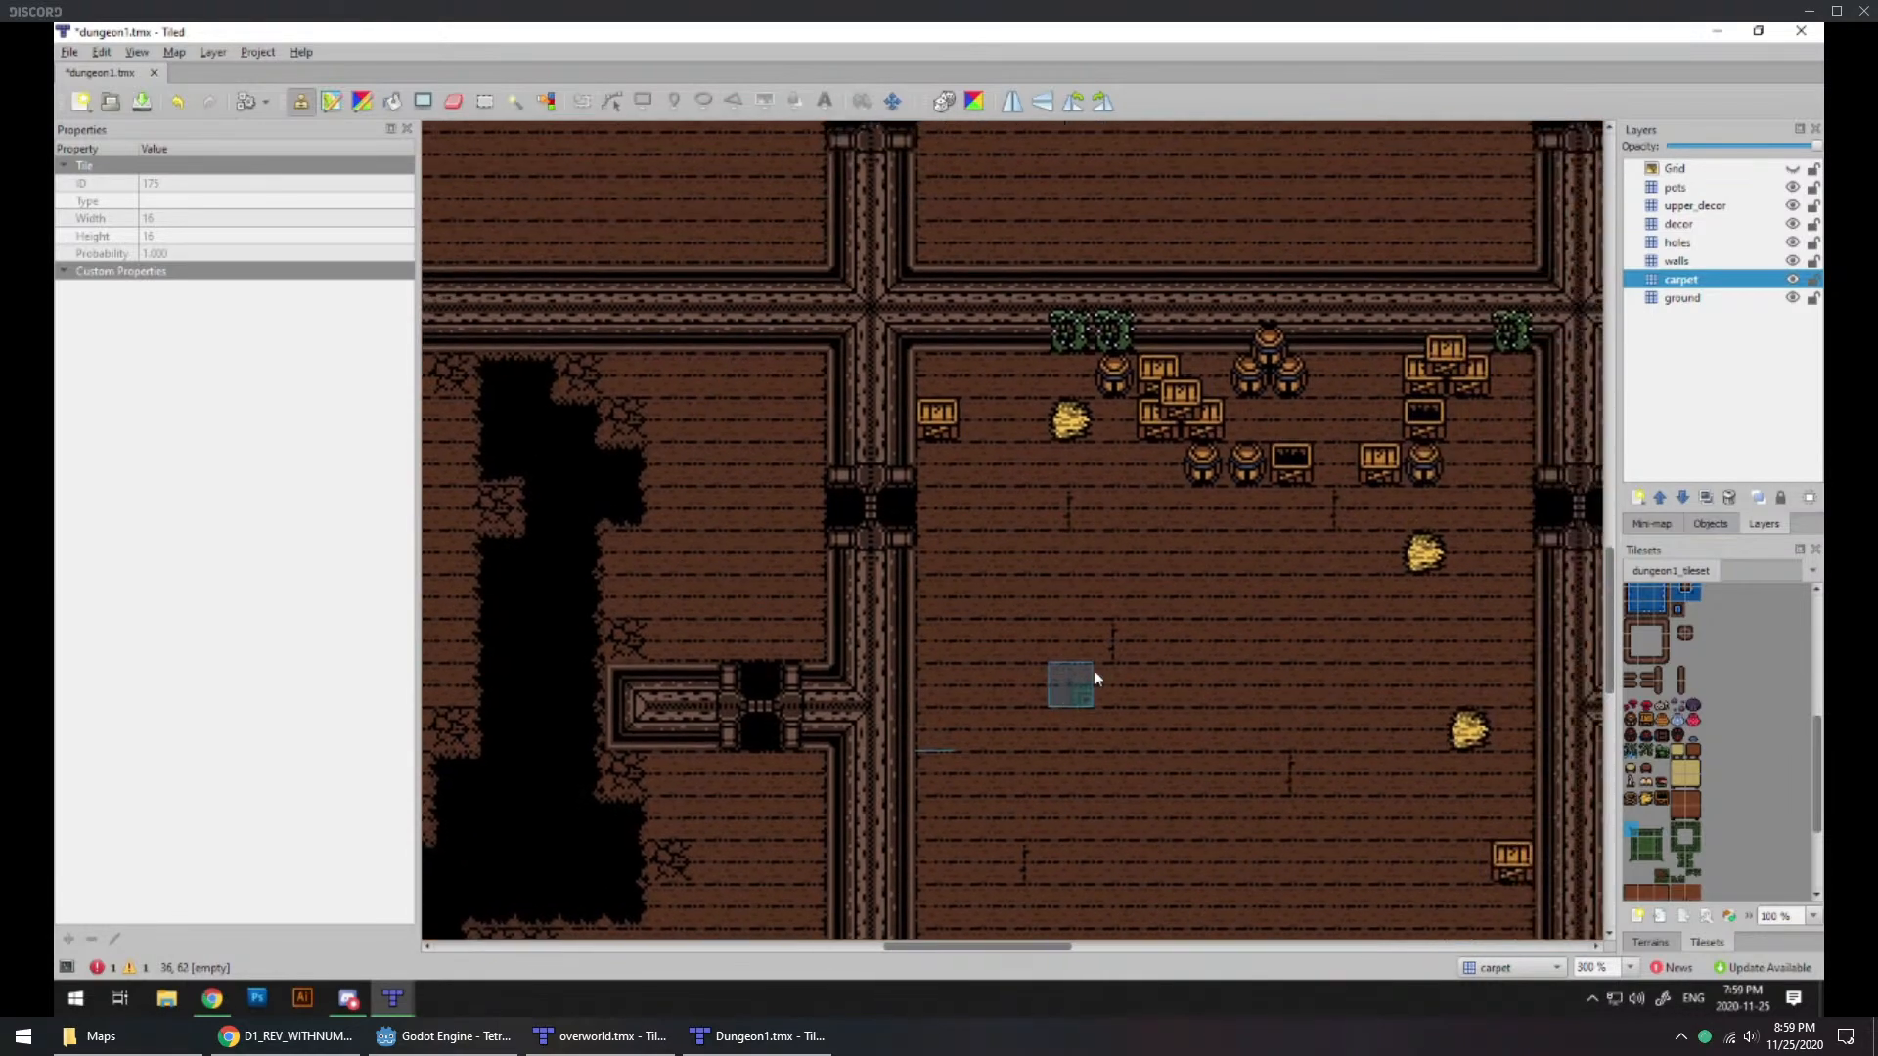
ctrl+scroll(1170, 650, down, 1)
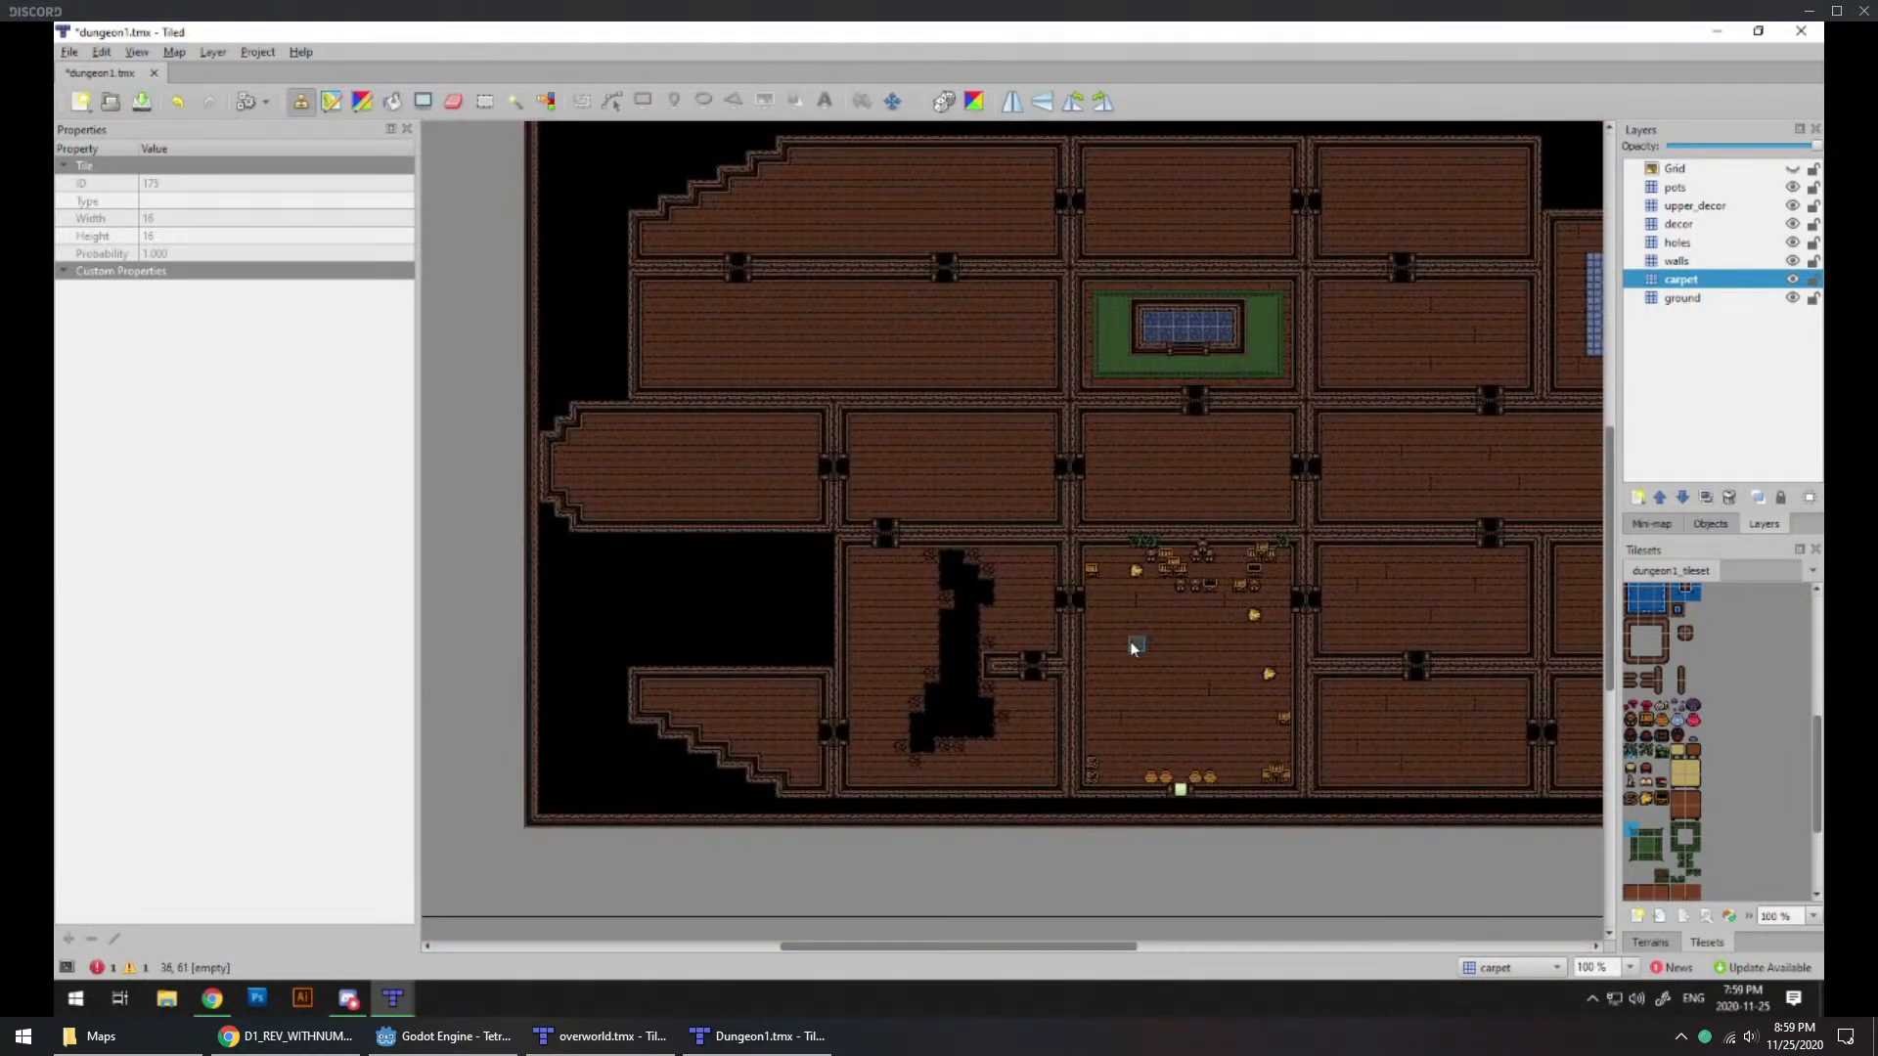
ctrl+scroll(1131, 641, up, 1)
ctrl+scroll(1037, 679, up, 2)
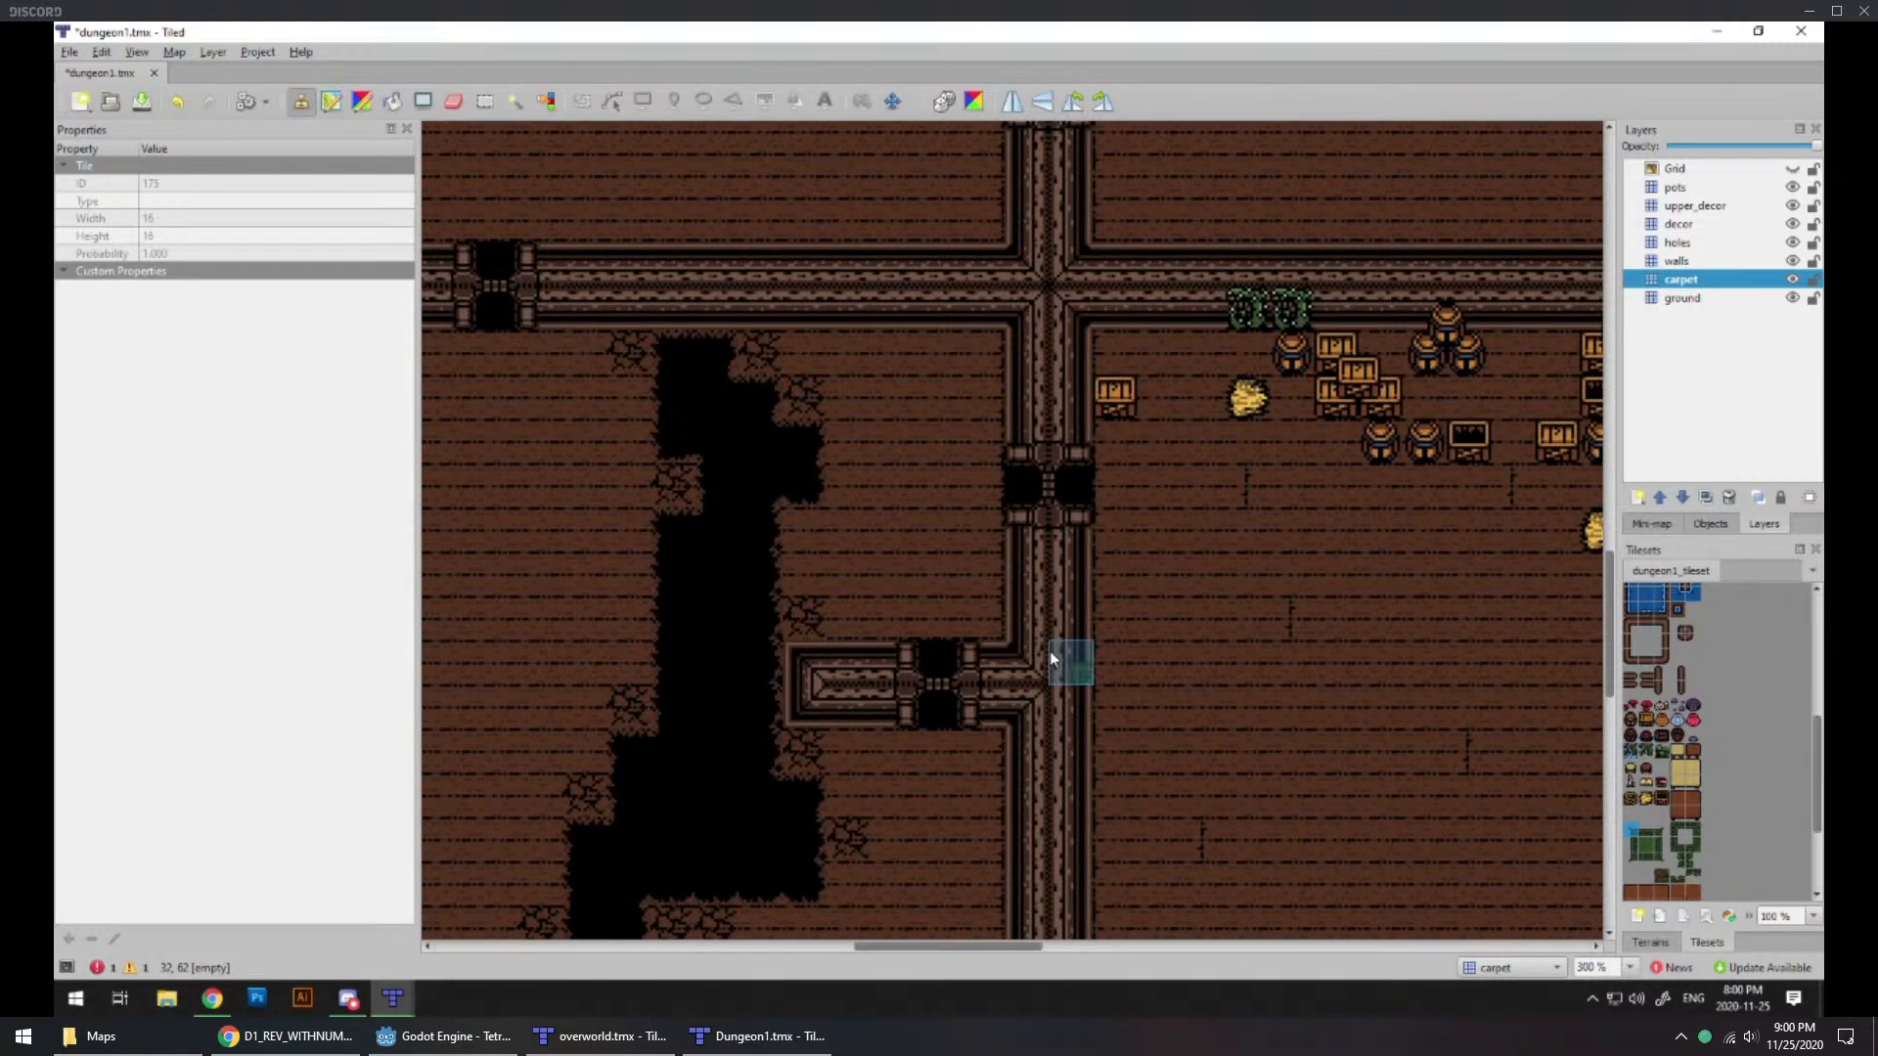
ctrl+scroll(784, 698, up, 2)
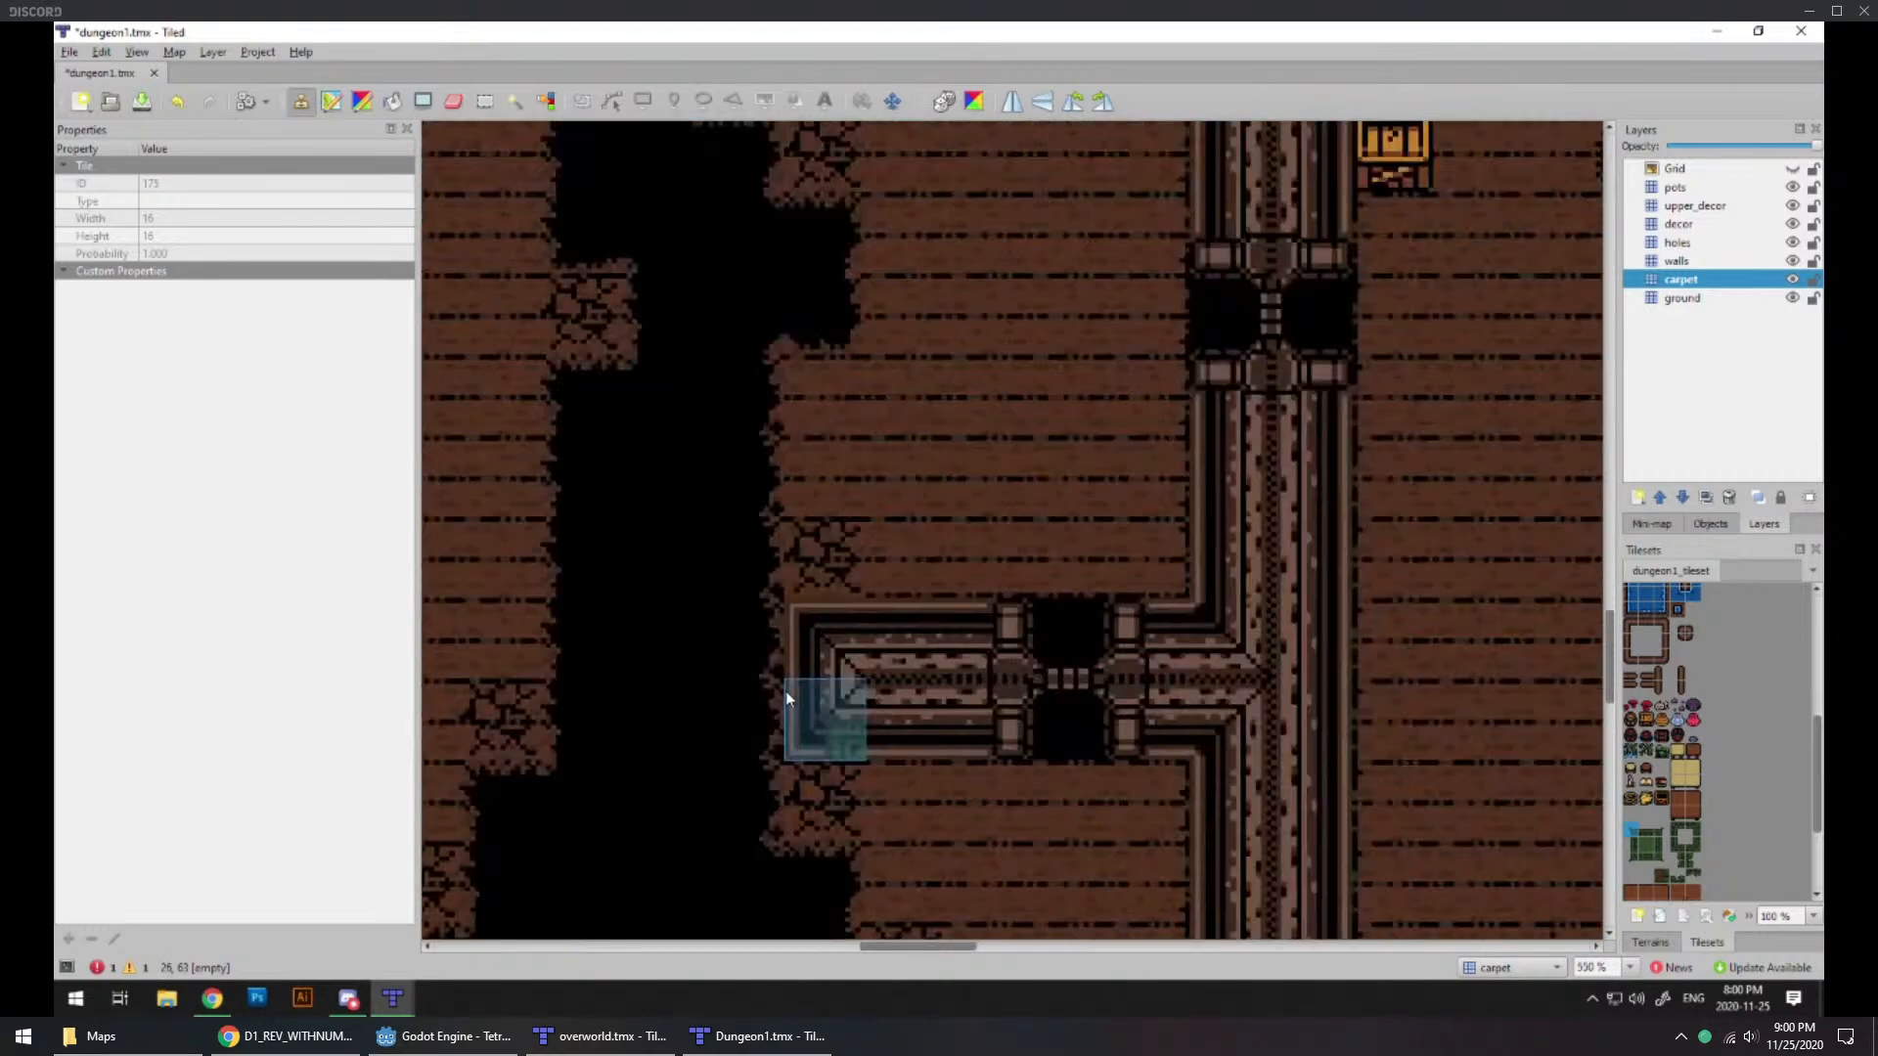
middle_drag(804, 699, 1035, 688)
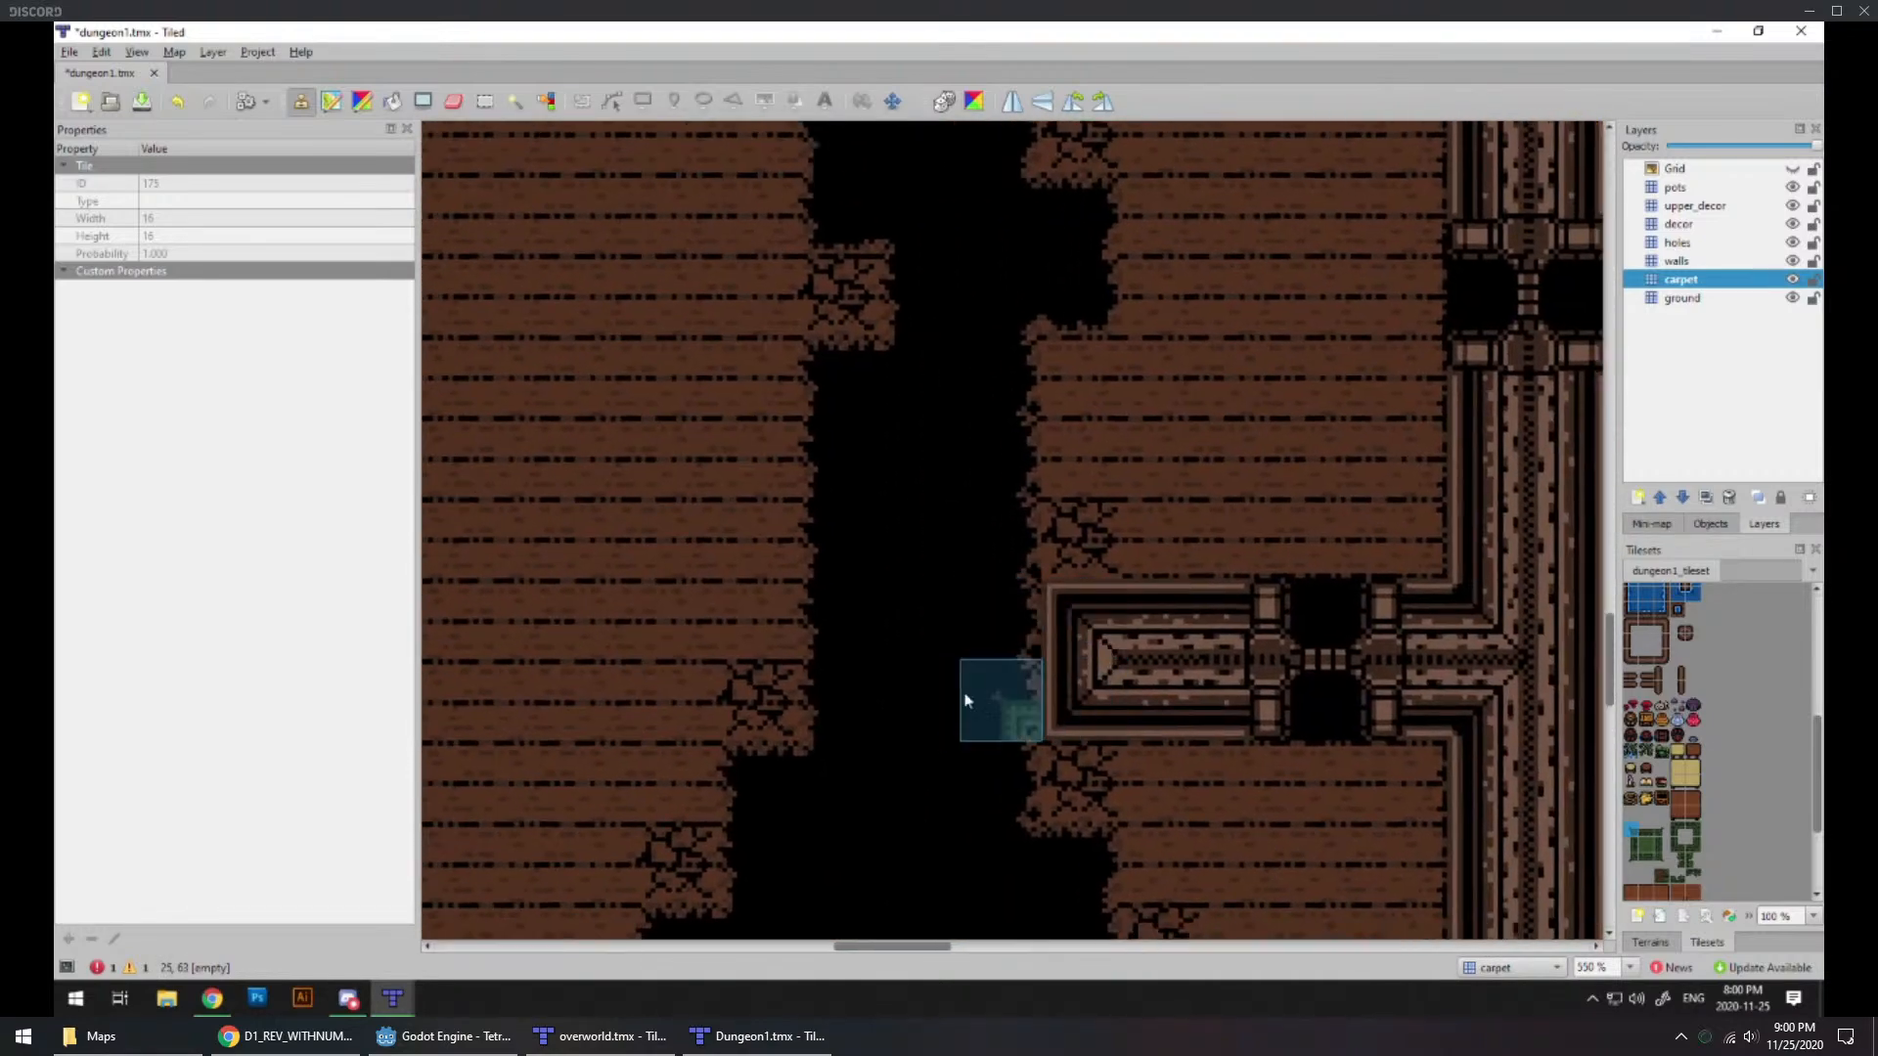
ctrl+scroll(1017, 675, down, 1)
ctrl+scroll(1440, 694, down, 2)
middle_drag(1436, 690, 924, 728)
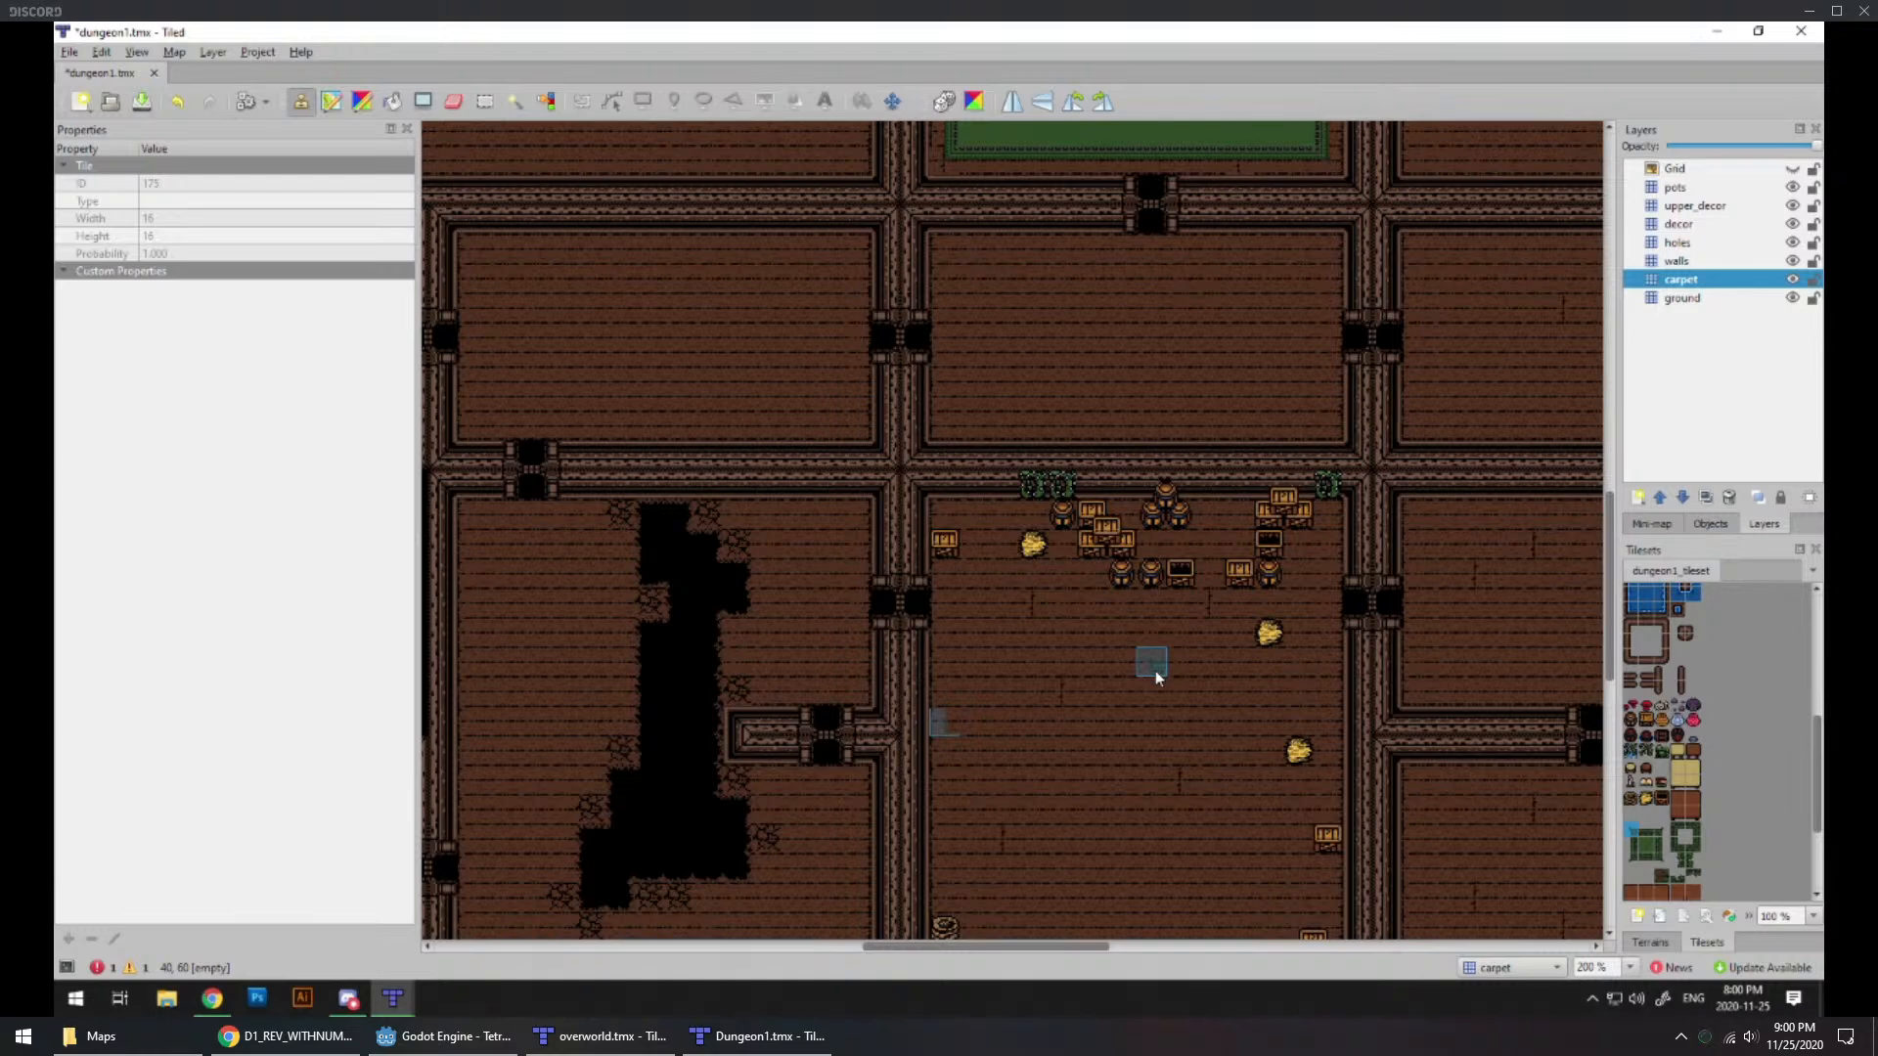
middle_drag(1076, 690, 983, 552)
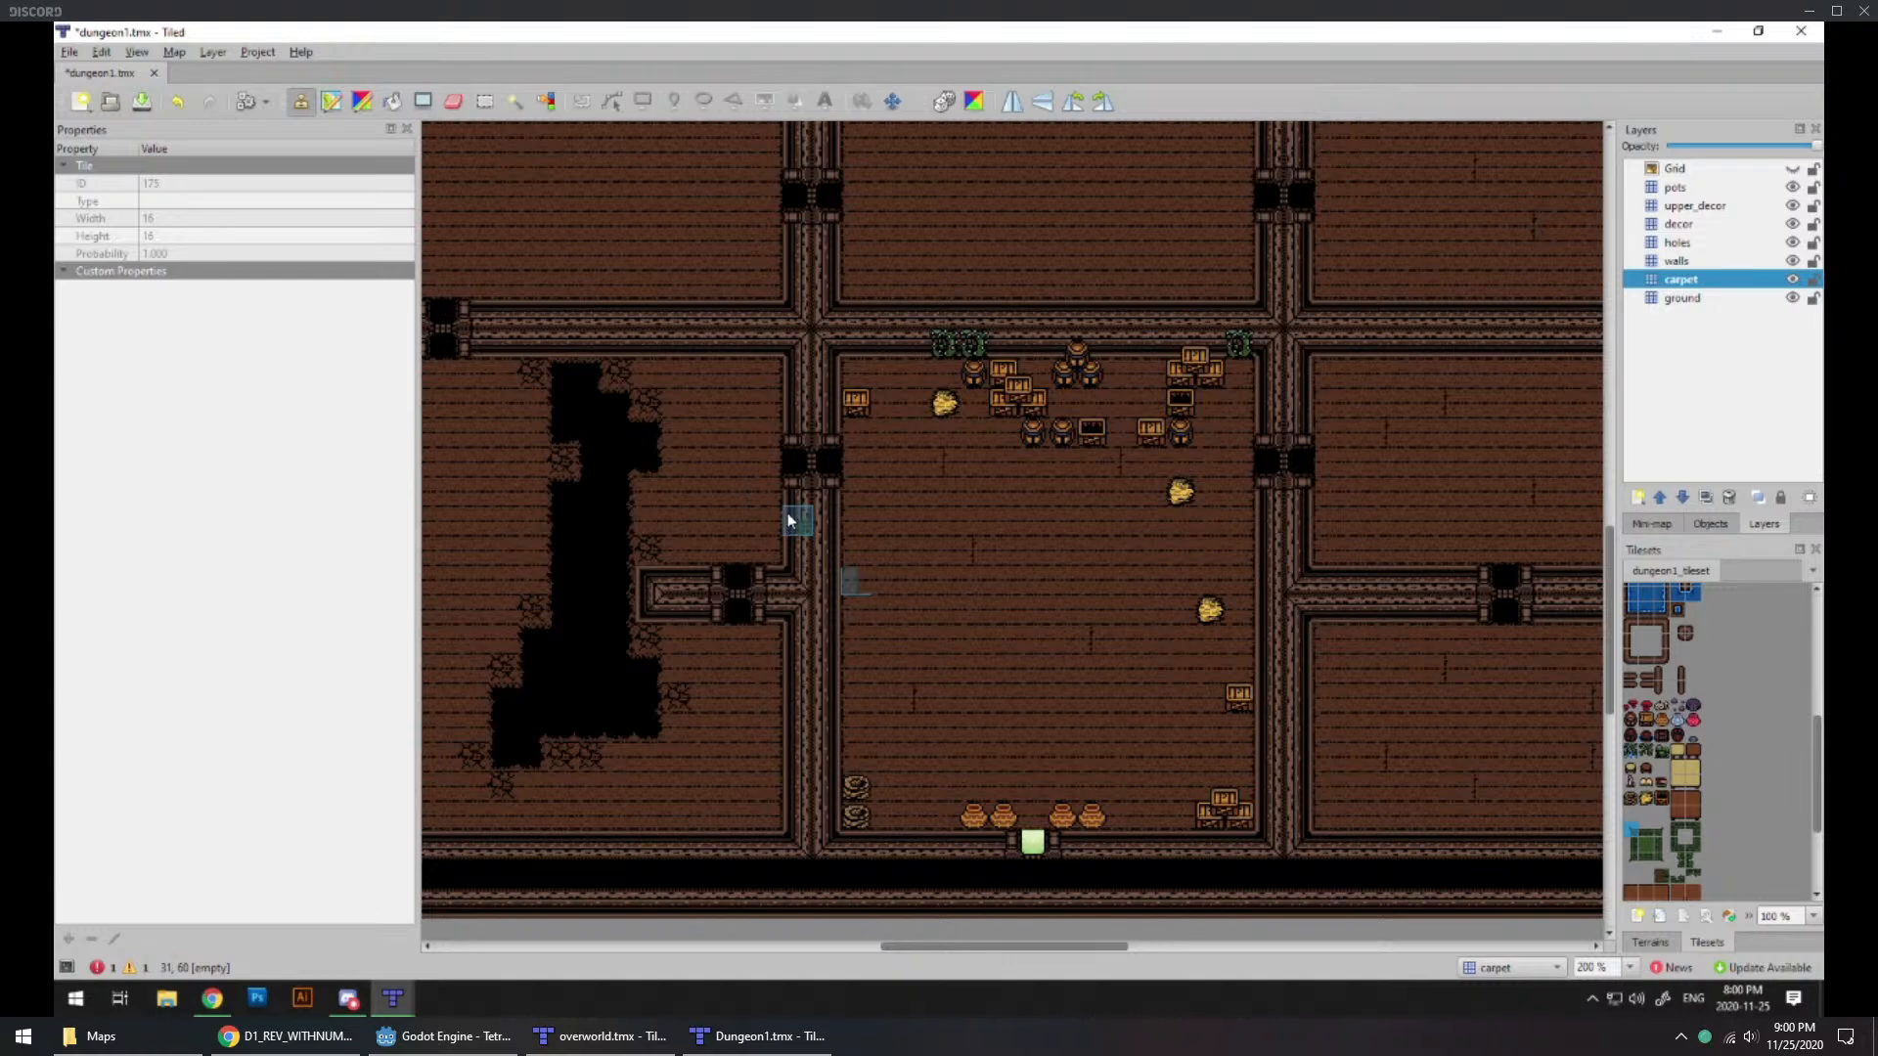
middle_drag(826, 536, 1068, 655)
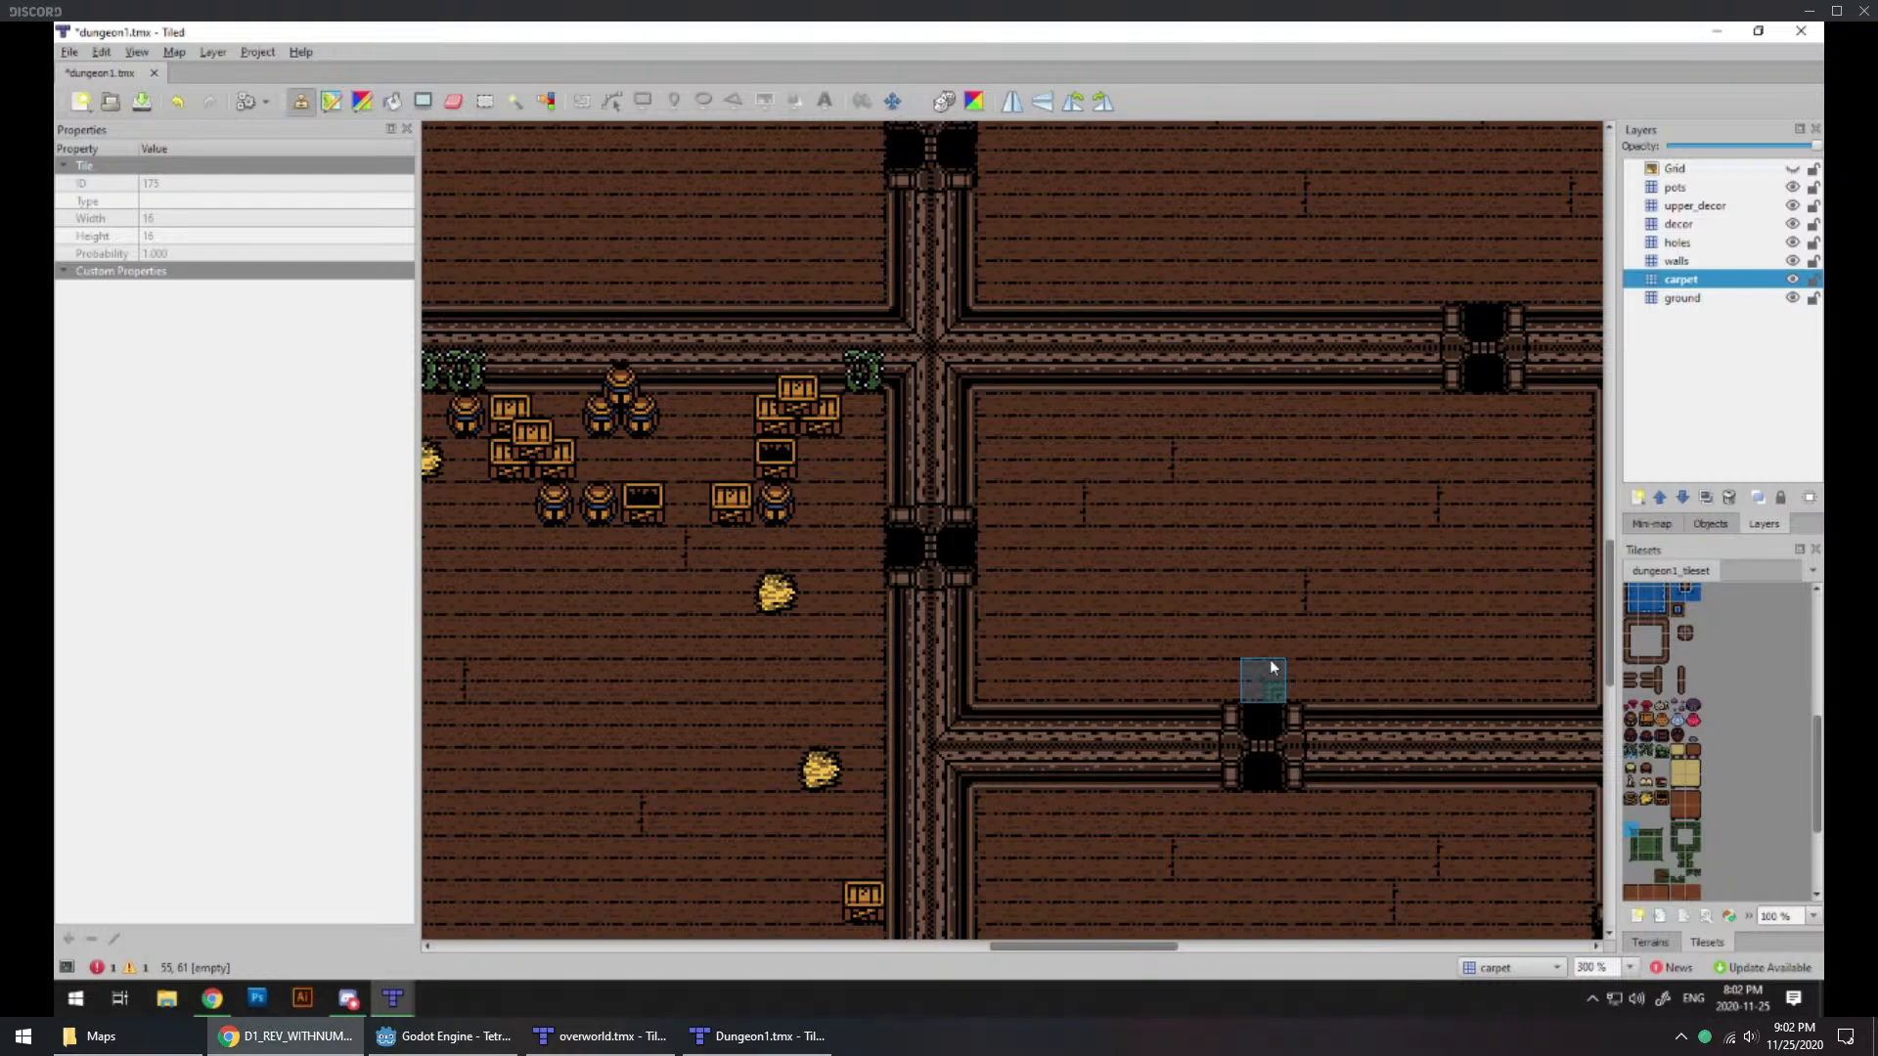
Step: Examine the empty rooms east of the entrance room and the doorways linking them
ctrl+scroll(1182, 565, down, 2)
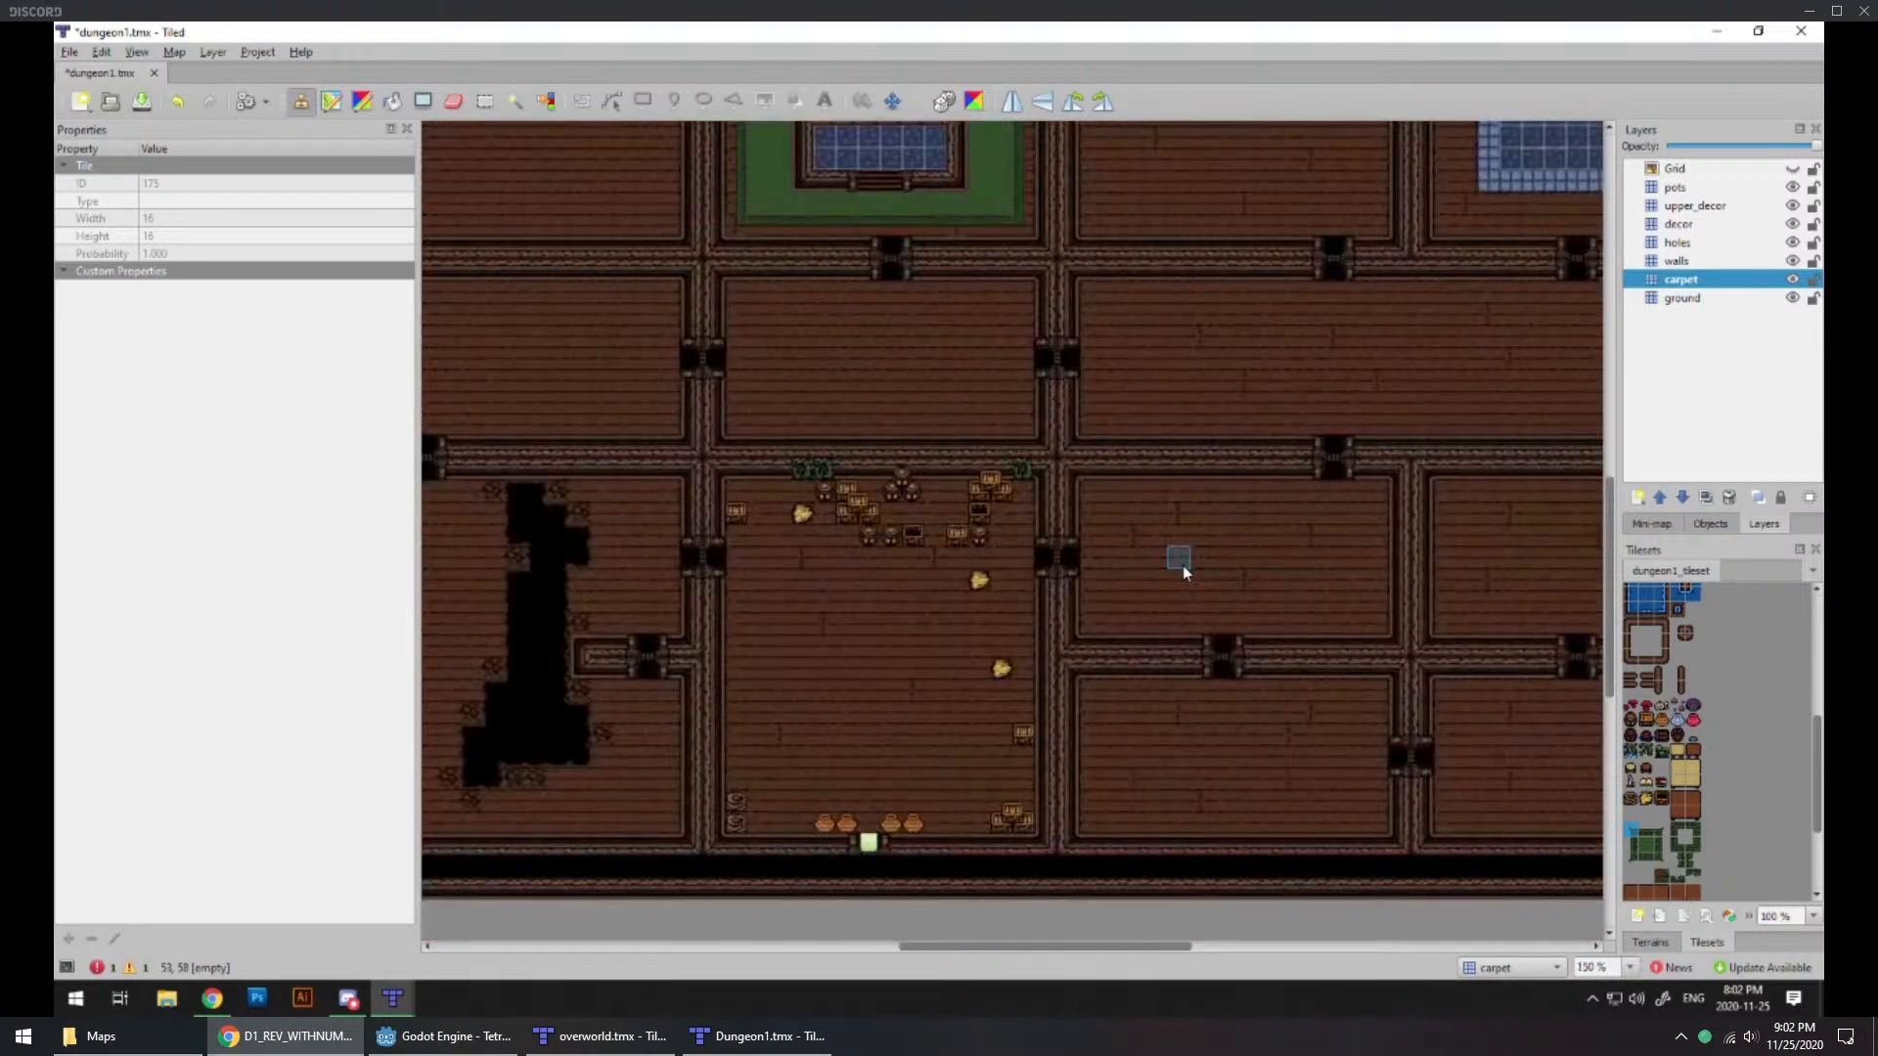
middle_drag(1112, 569, 1065, 508)
ctrl+scroll(1180, 696, up, 1)
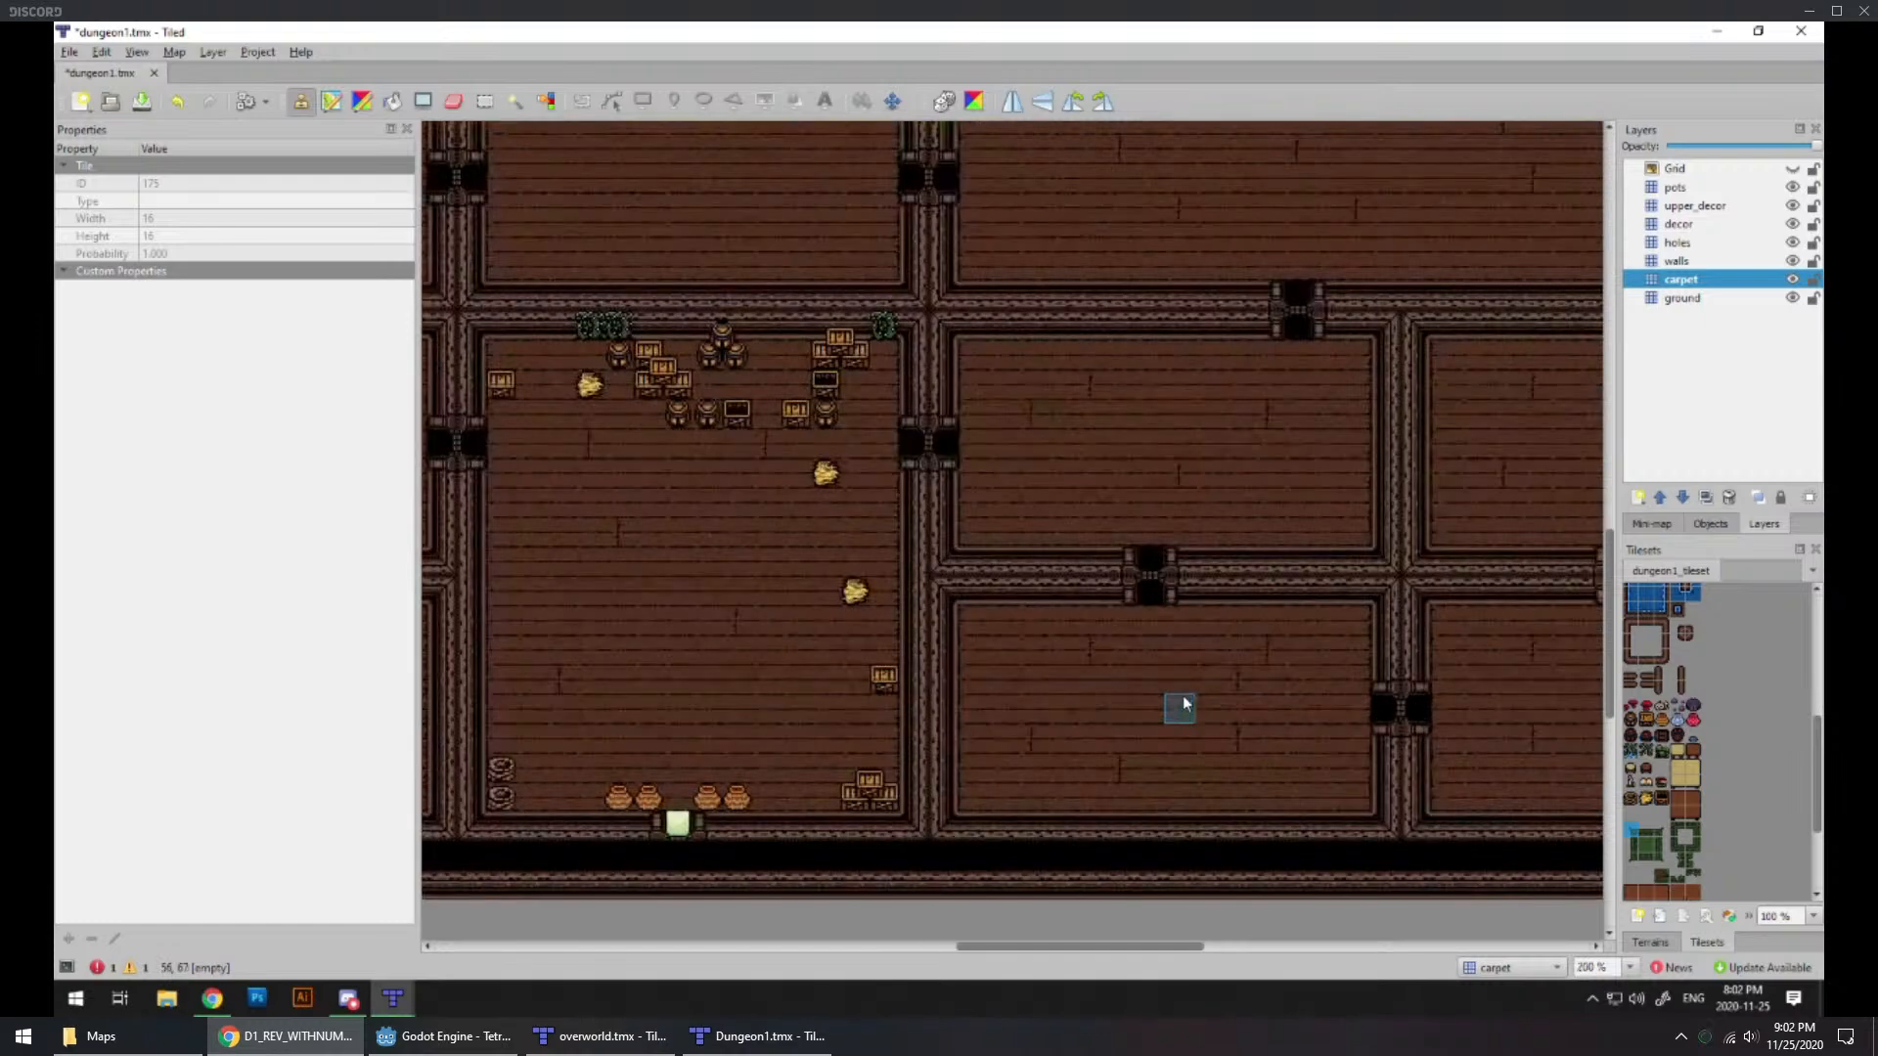
ctrl+scroll(1182, 689, up, 1)
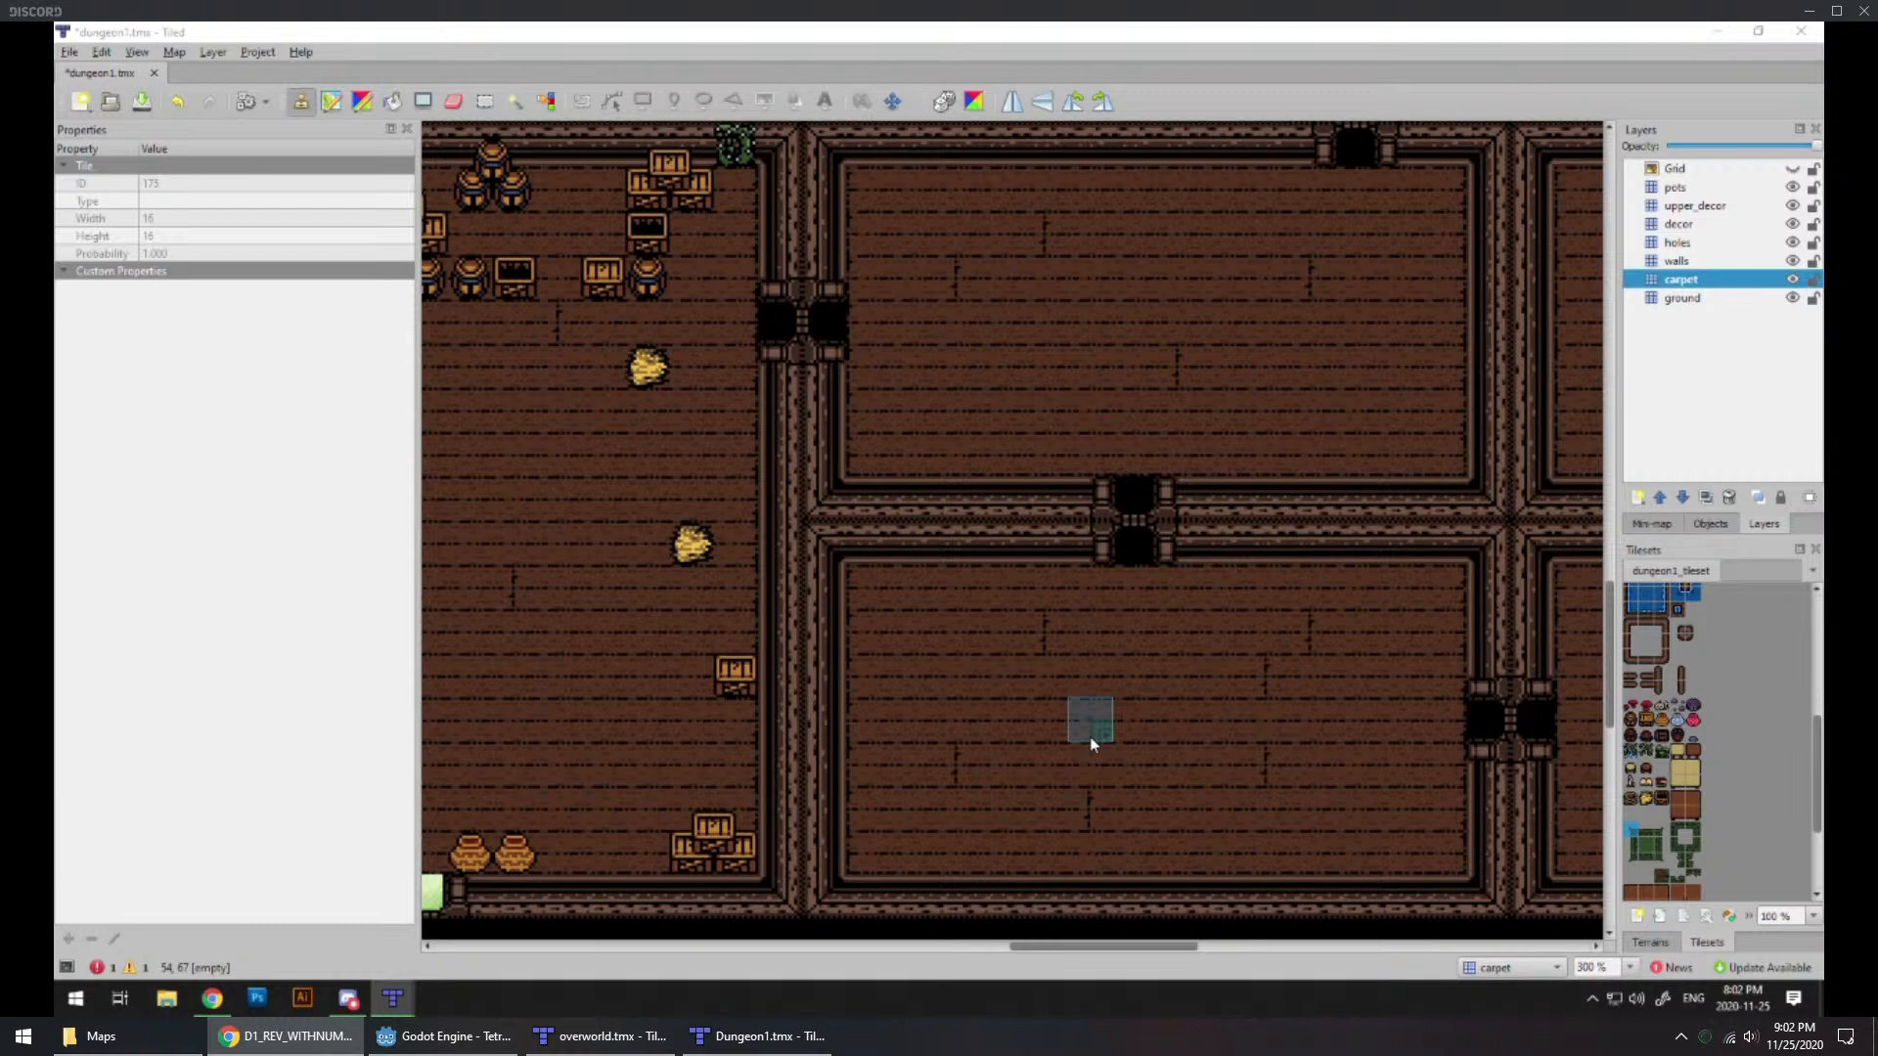
ctrl+scroll(1090, 737, down, 2)
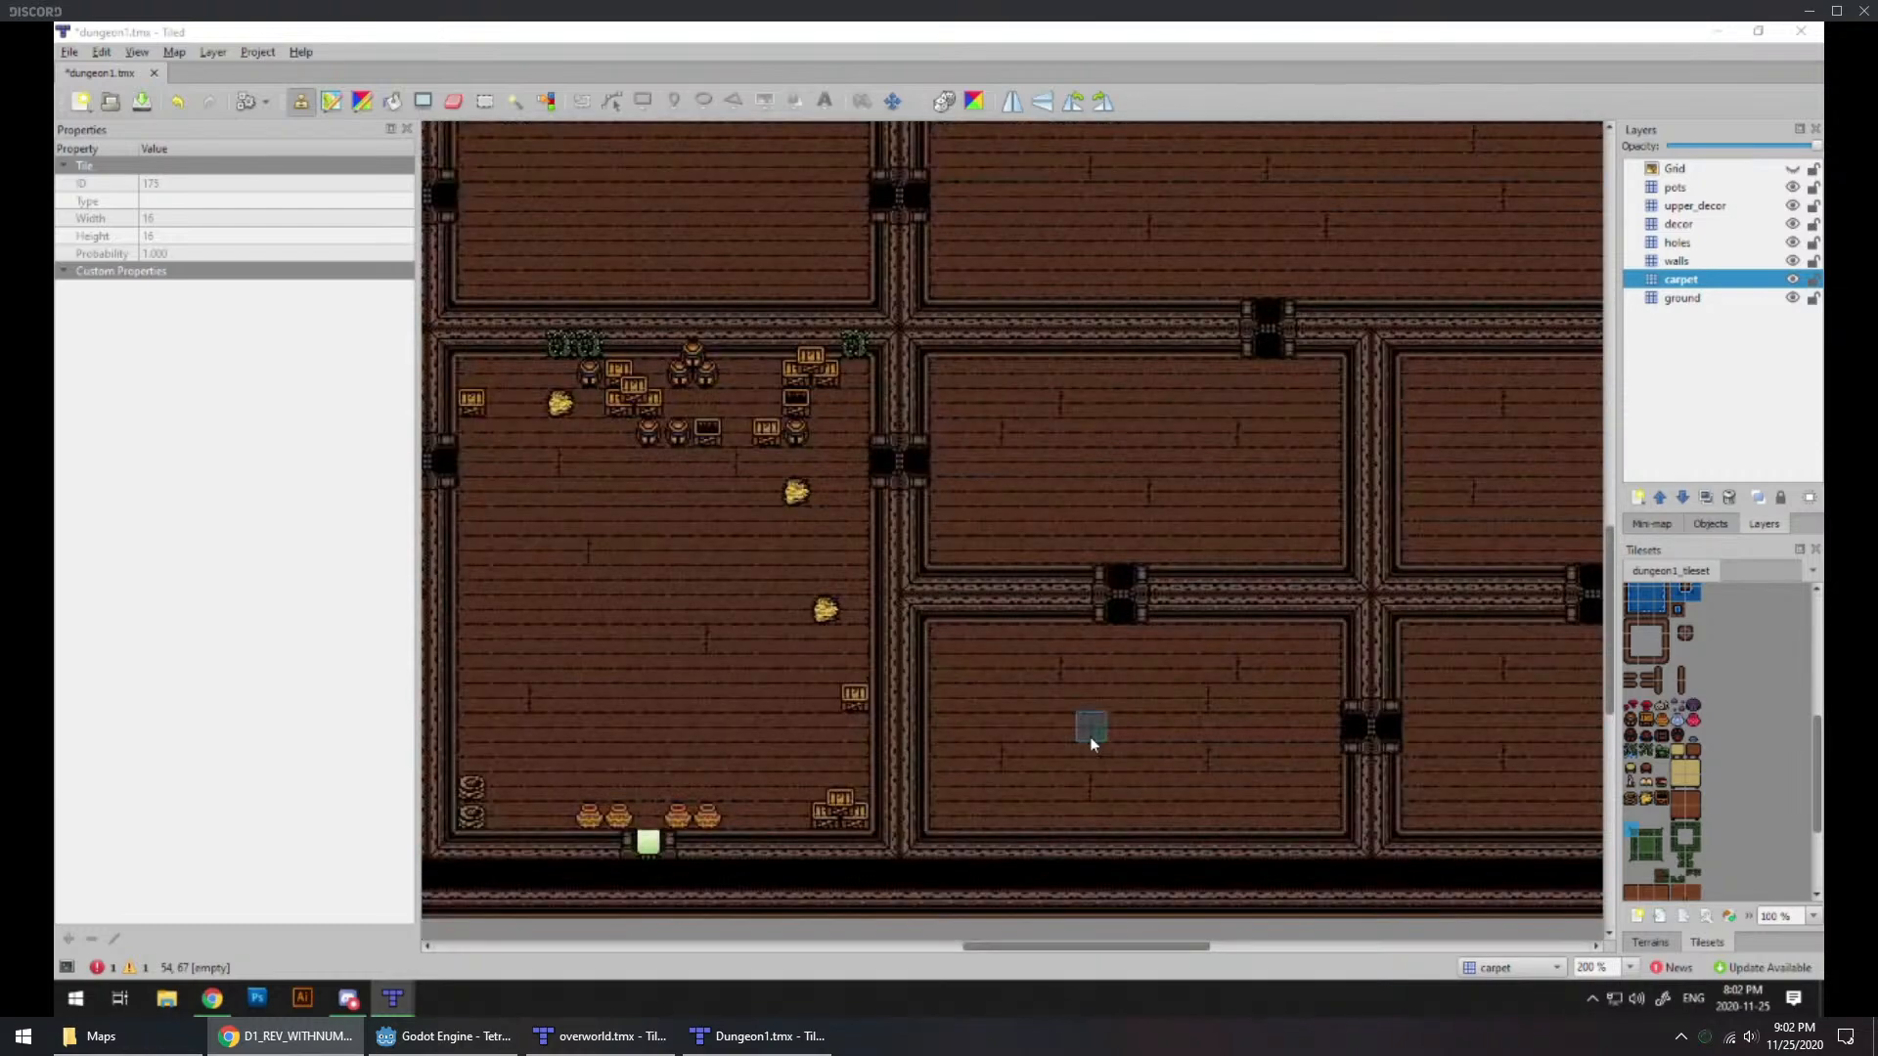
Step: Review the upper dungeon rooms around the green-carpeted room and the empty room between it and the entrance room
mouse_move(925, 631)
middle_down()
mouse_move(1018, 767)
mouse_move(1036, 927)
mouse_move(1009, 710)
mouse_move(1018, 723)
middle_up()
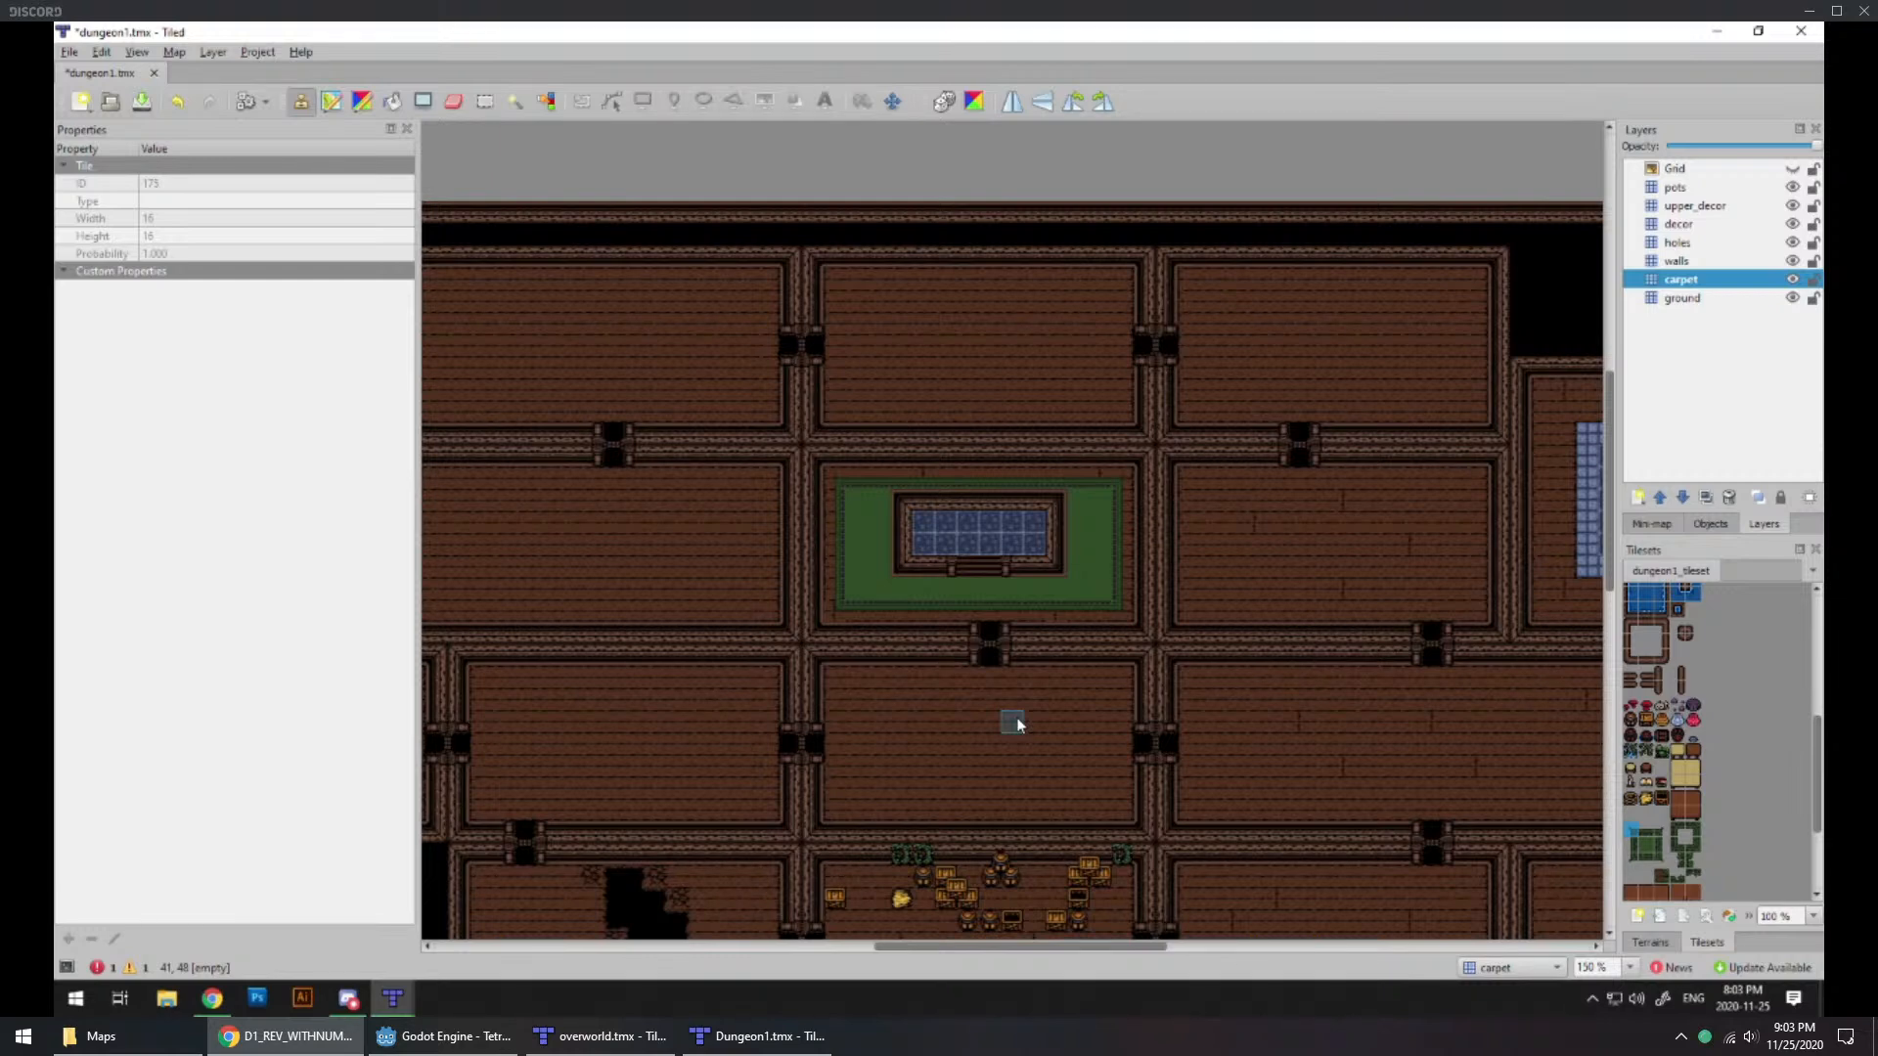
scroll(943, 578, down, 2)
ctrl+scroll(992, 555, up, 2)
ctrl+scroll(1123, 689, down, 2)
mouse_move(1369, 803)
middle_down()
mouse_move(960, 436)
mouse_move(988, 520)
mouse_move(1354, 809)
middle_up()
ctrl+scroll(1092, 603, up, 2)
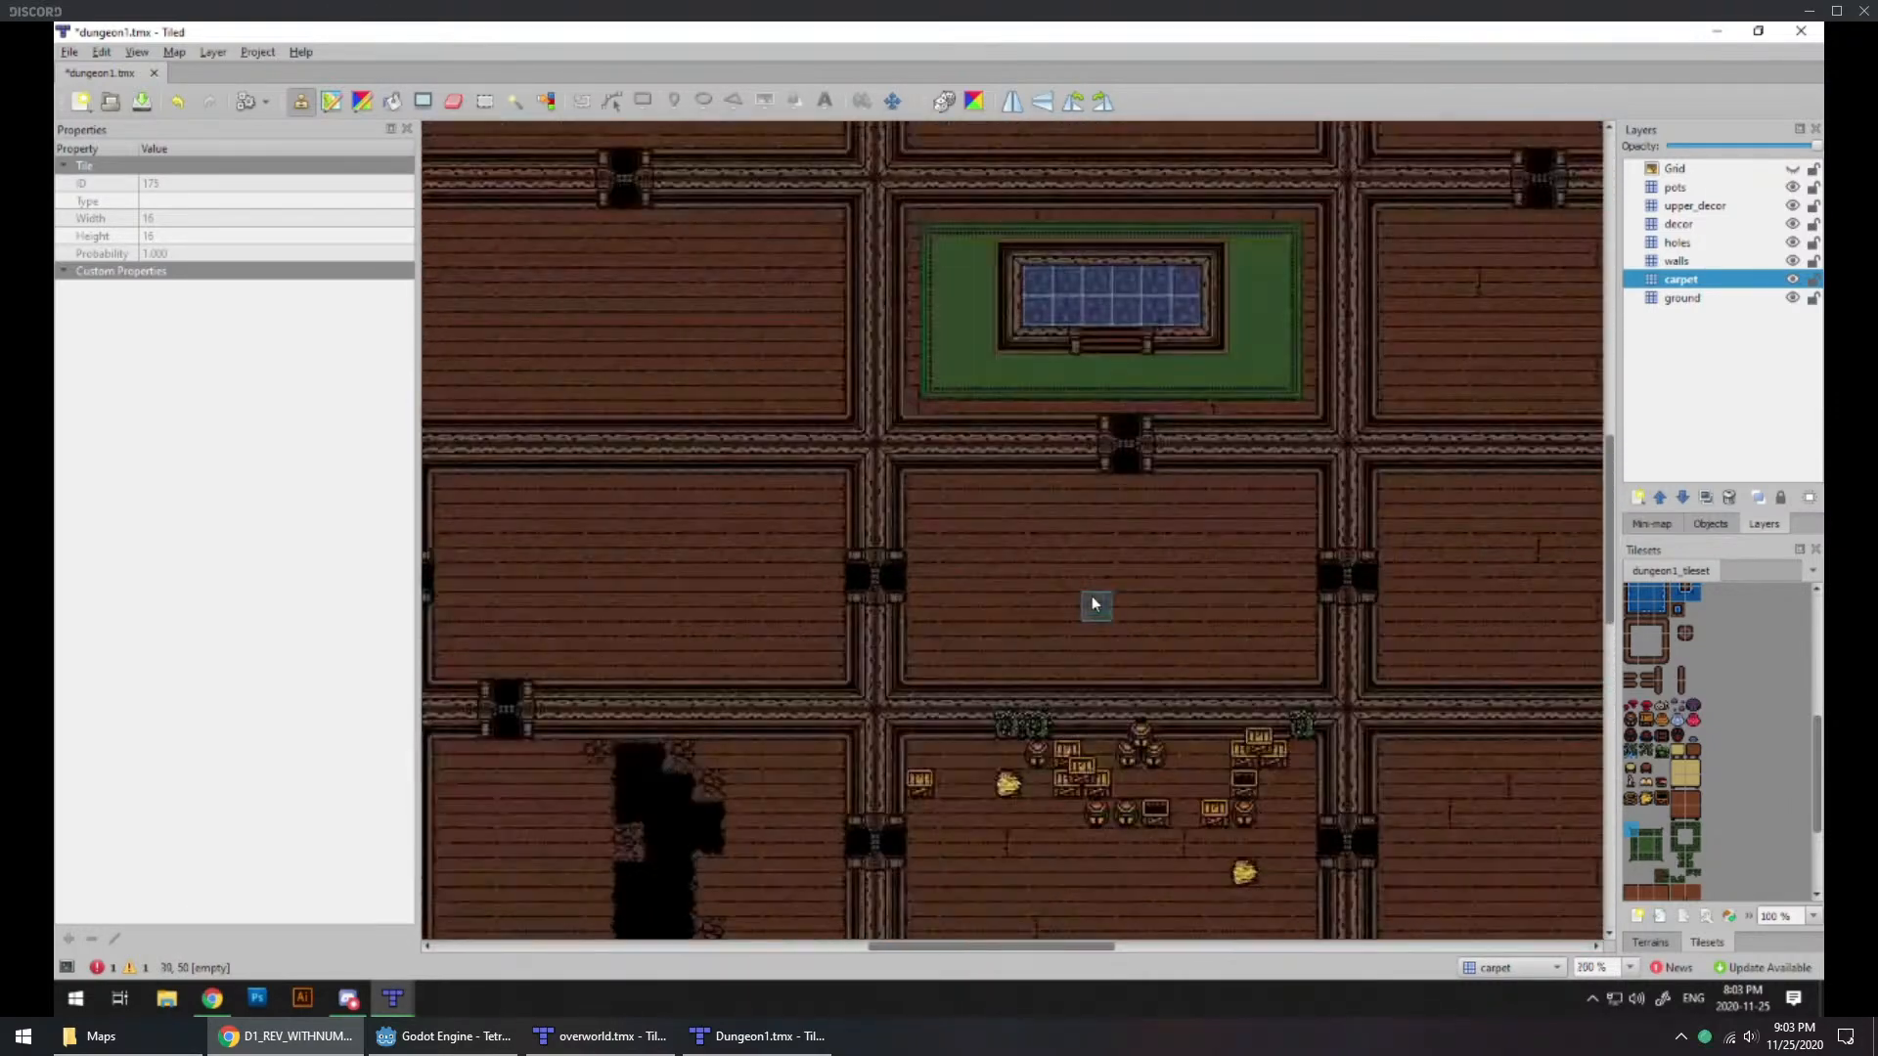
Step: Place rope coil tiles beside the west and east walls of the entrance room, on the carpet layer
ctrl+scroll(1093, 602, down, 3)
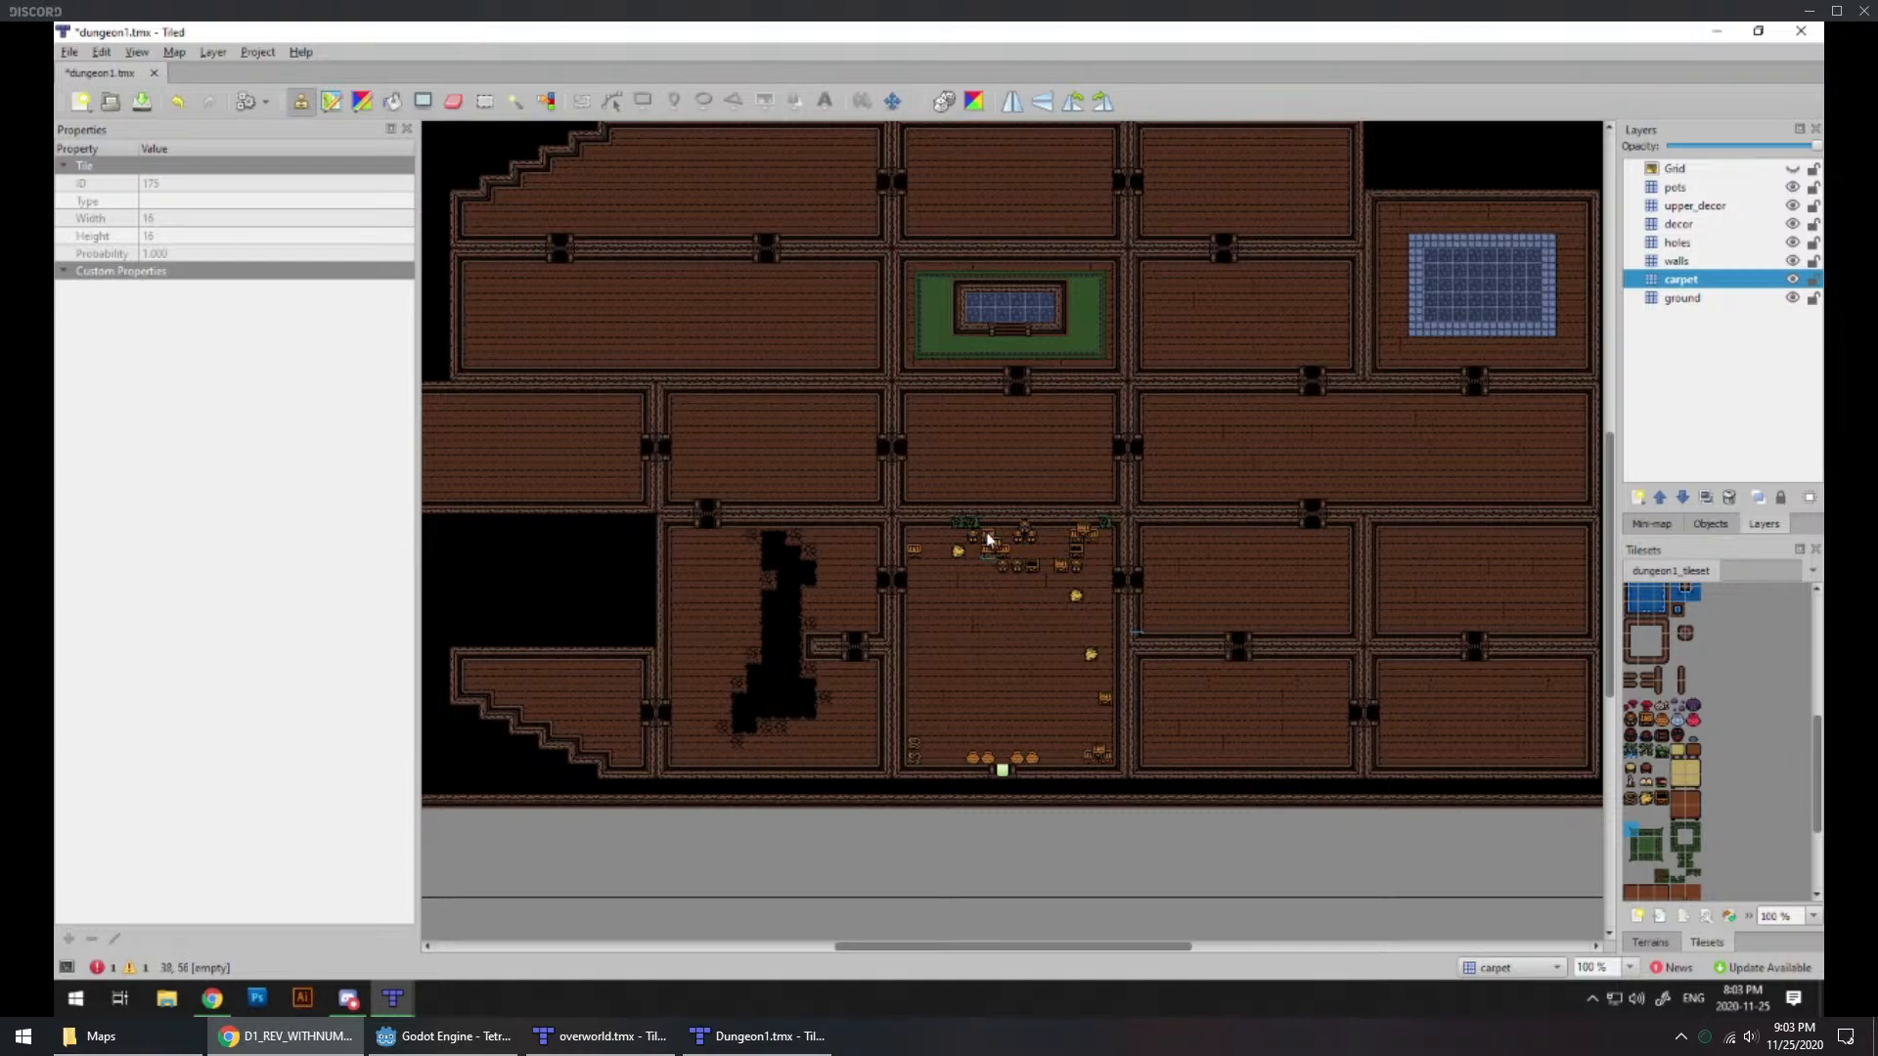
ctrl+scroll(990, 501, up, 3)
middle_drag(1010, 500, 1025, 695)
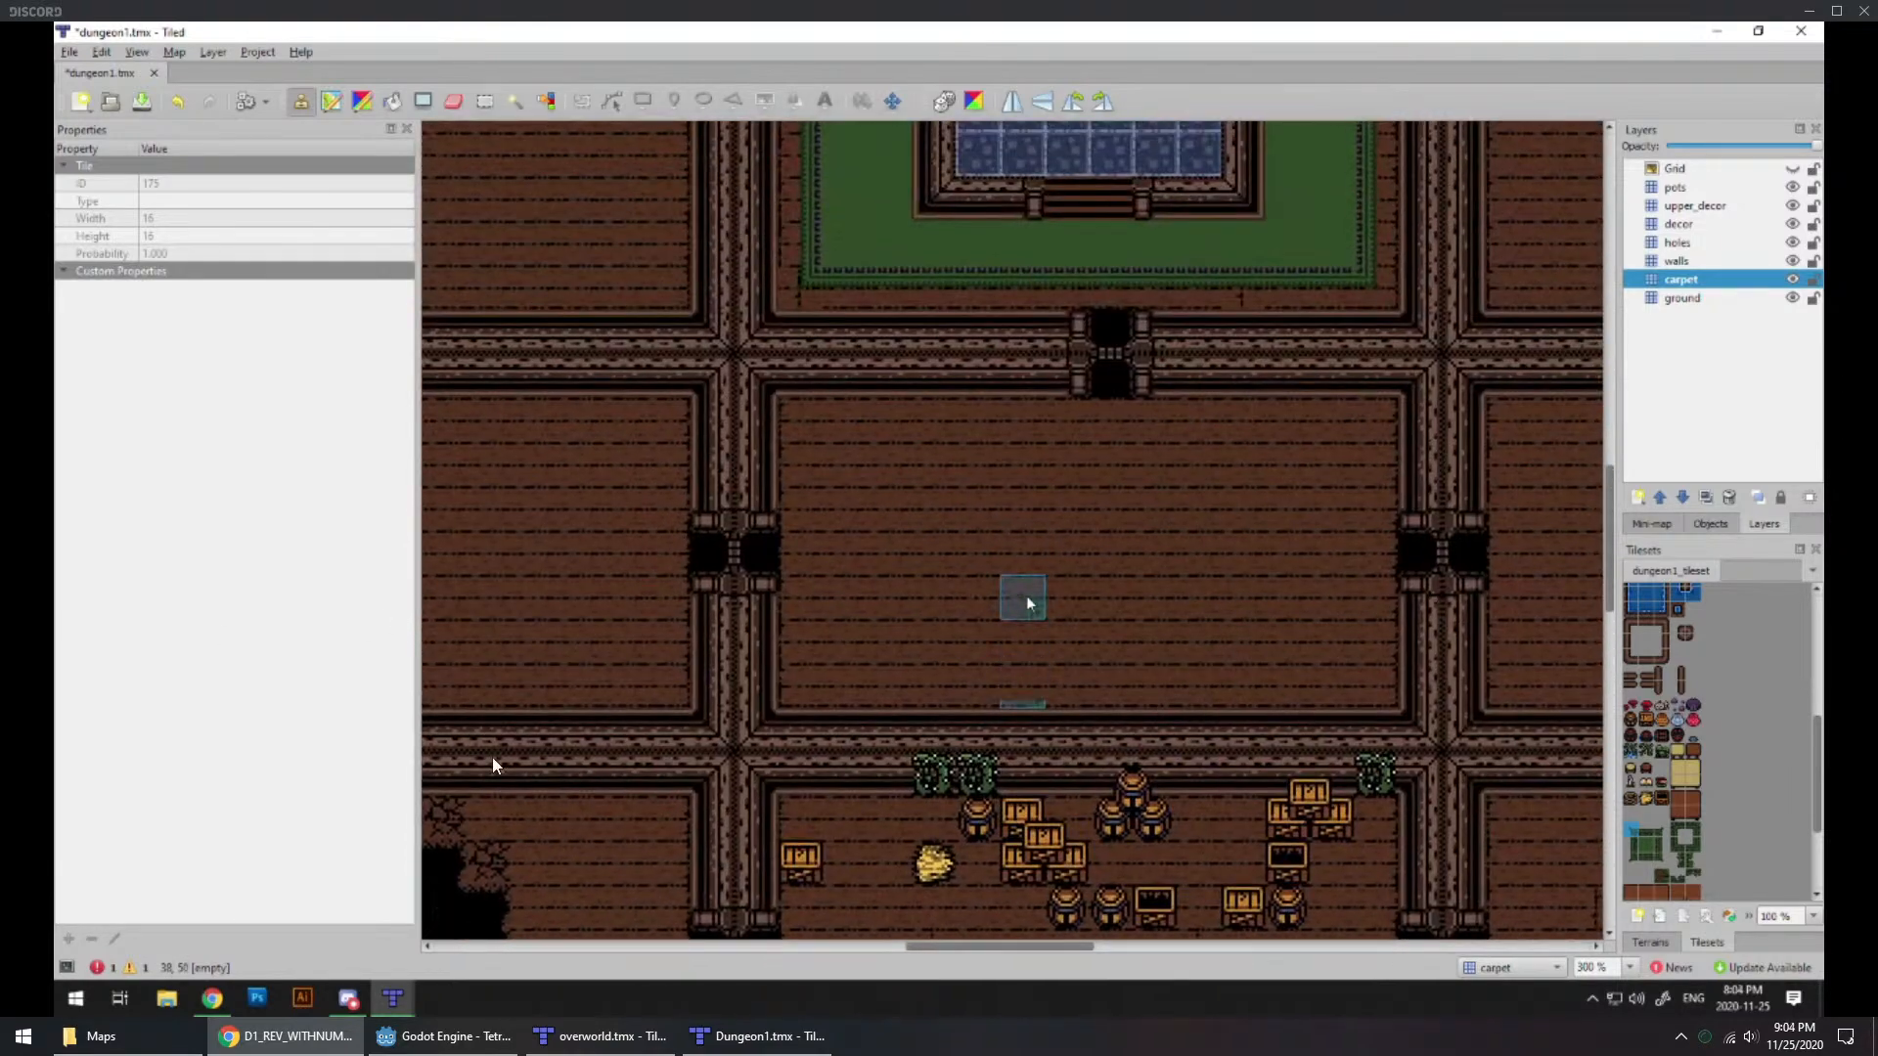
middle_drag(1050, 788, 988, 258)
middle_drag(927, 512, 960, 453)
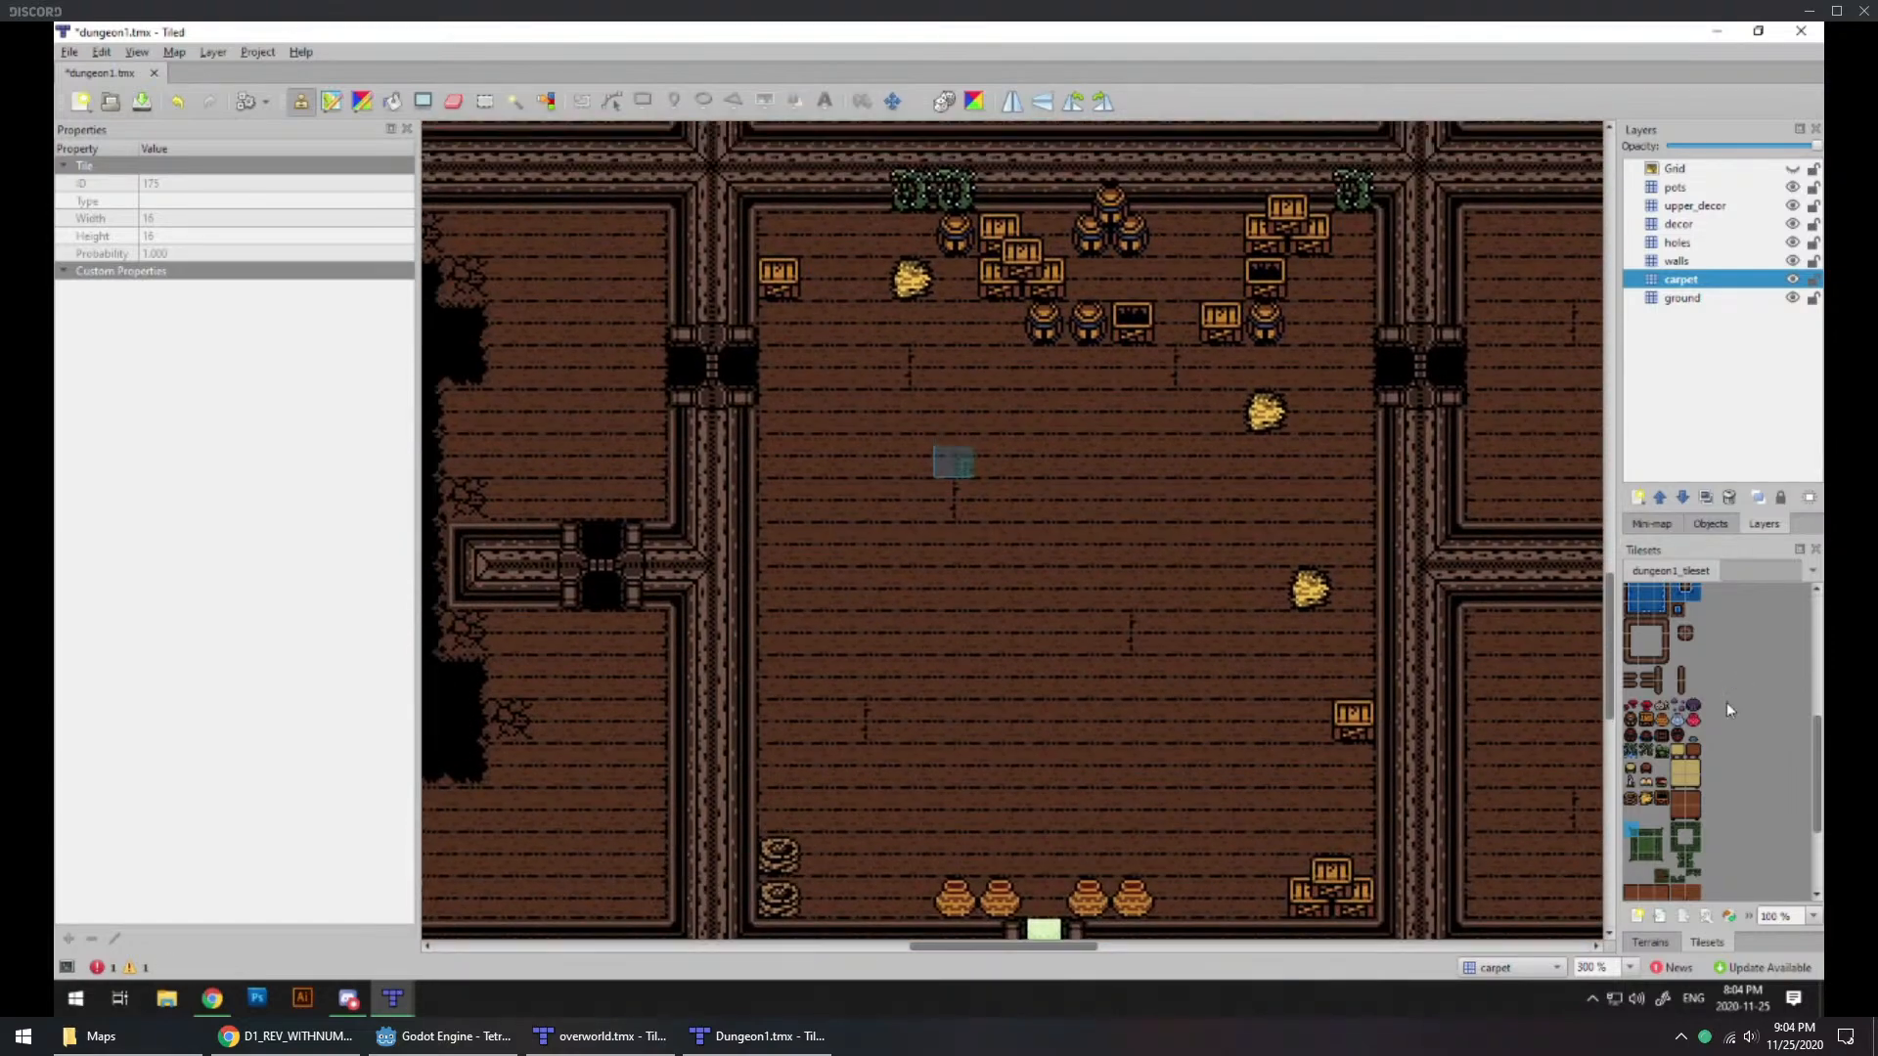
scroll(1727, 702, down, 4)
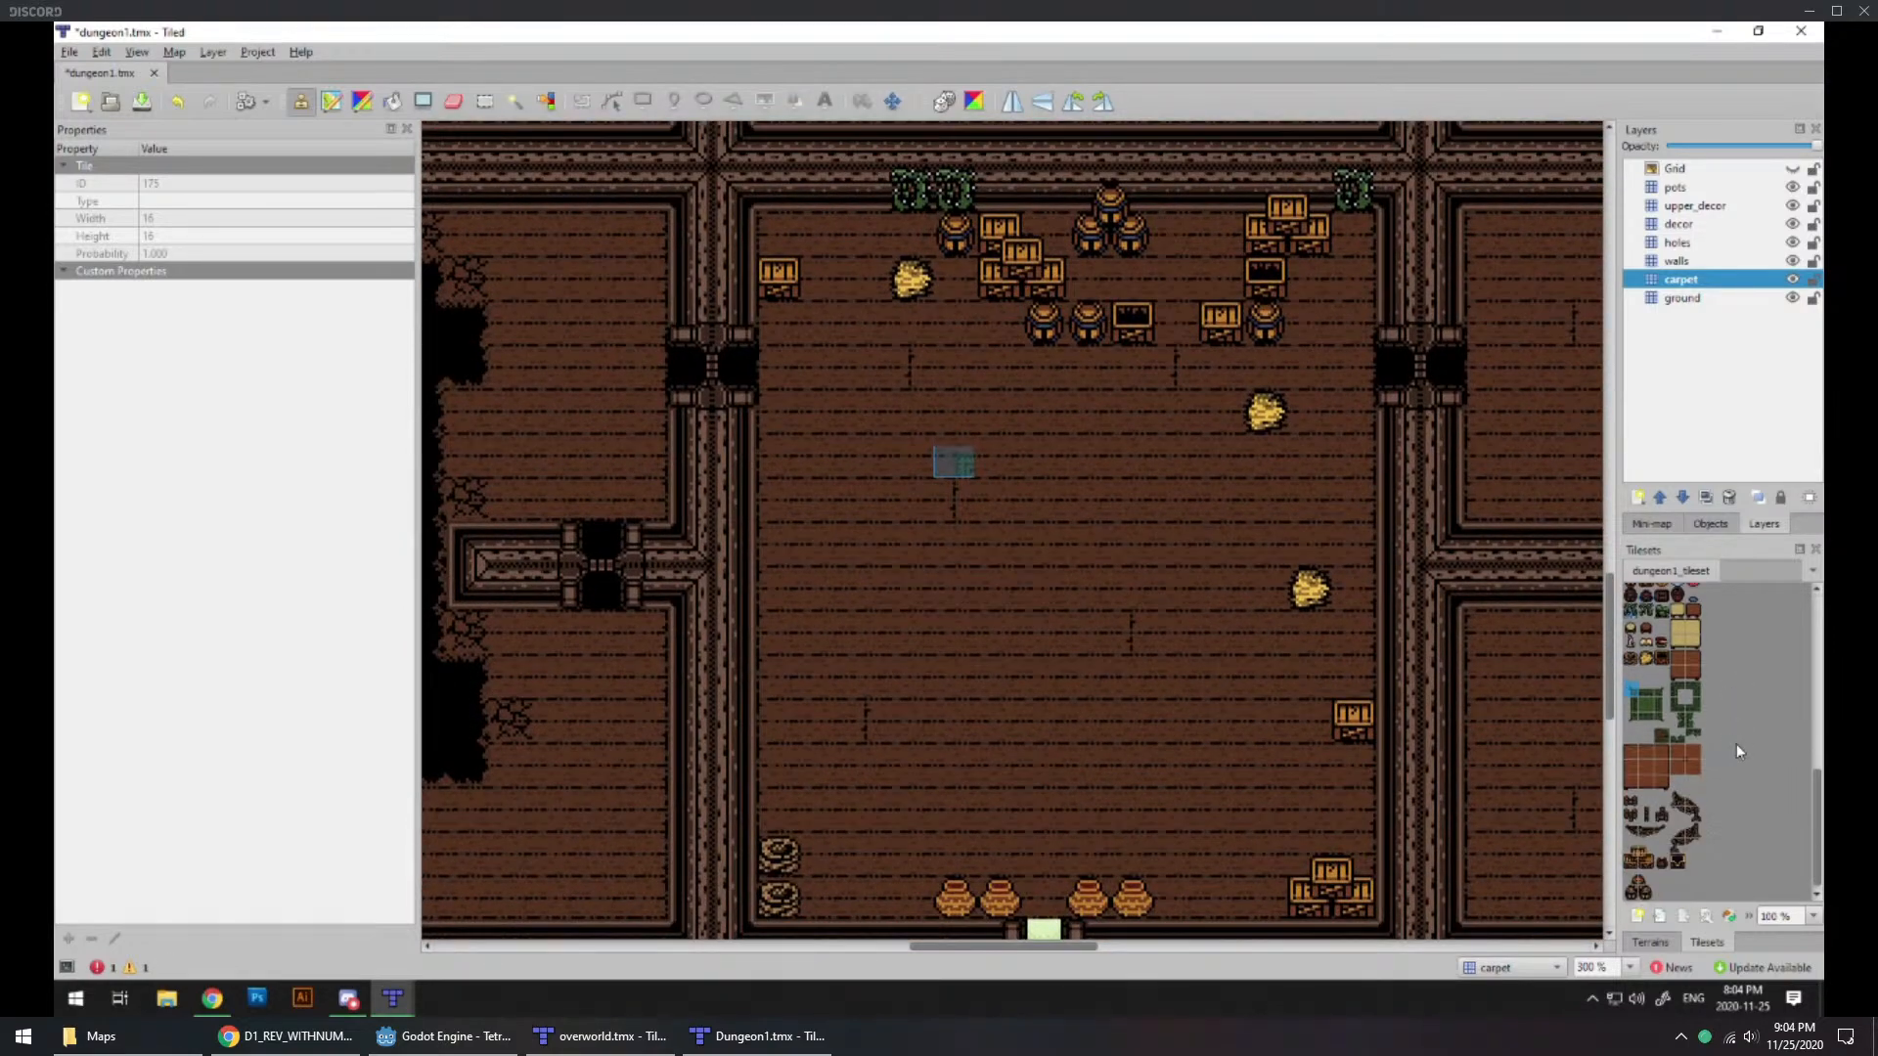
click(1631, 663)
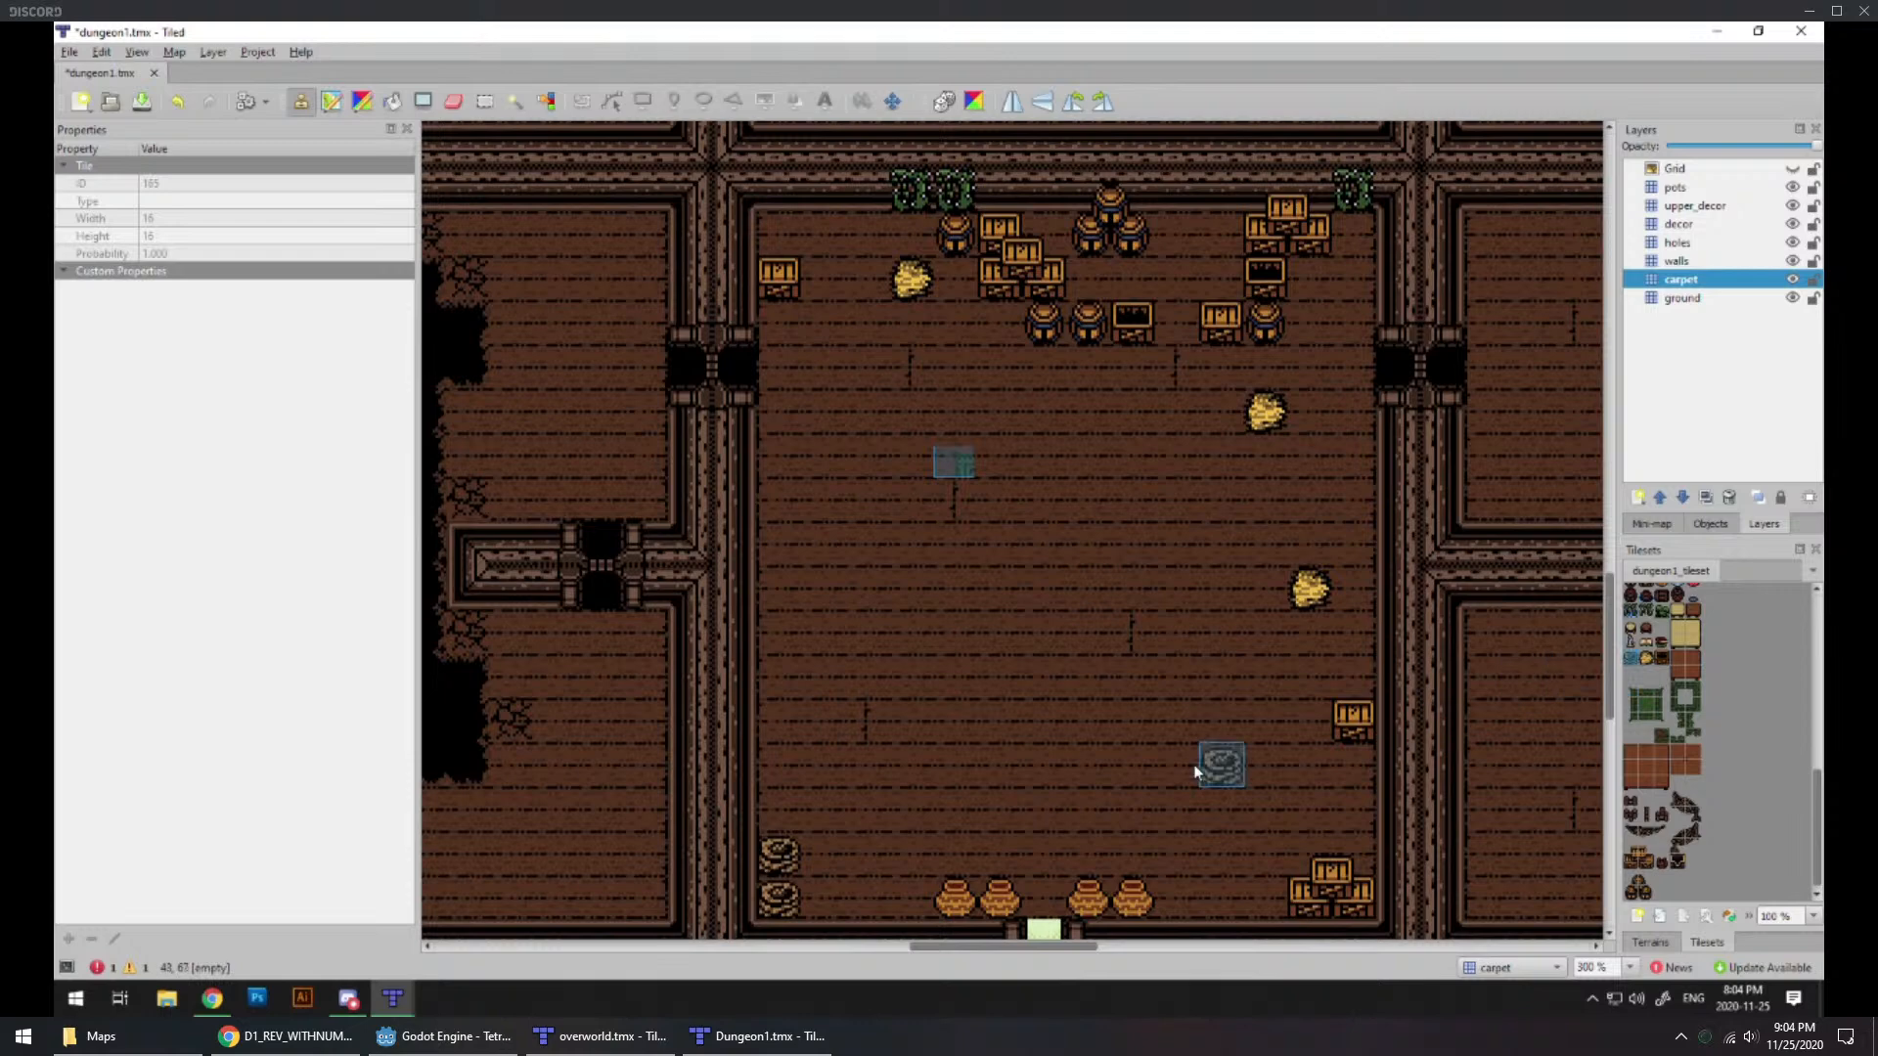
click(779, 454)
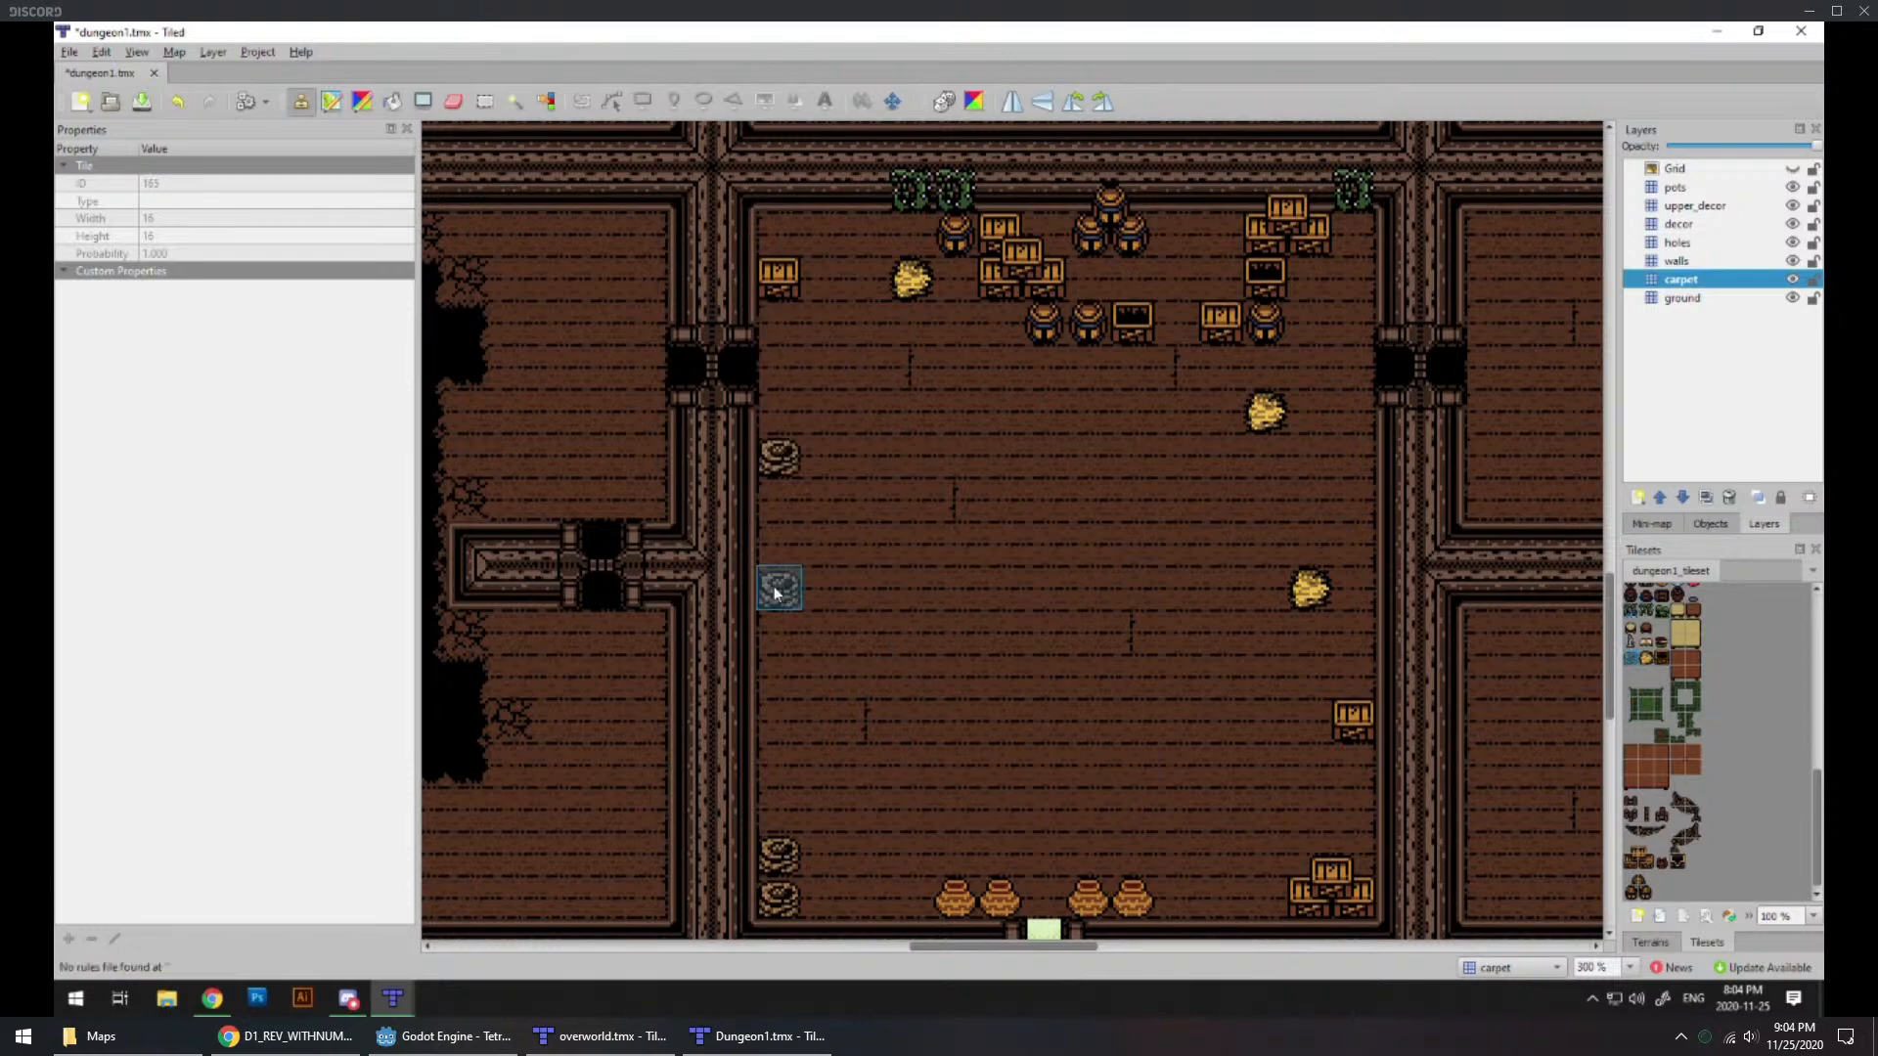
click(1352, 501)
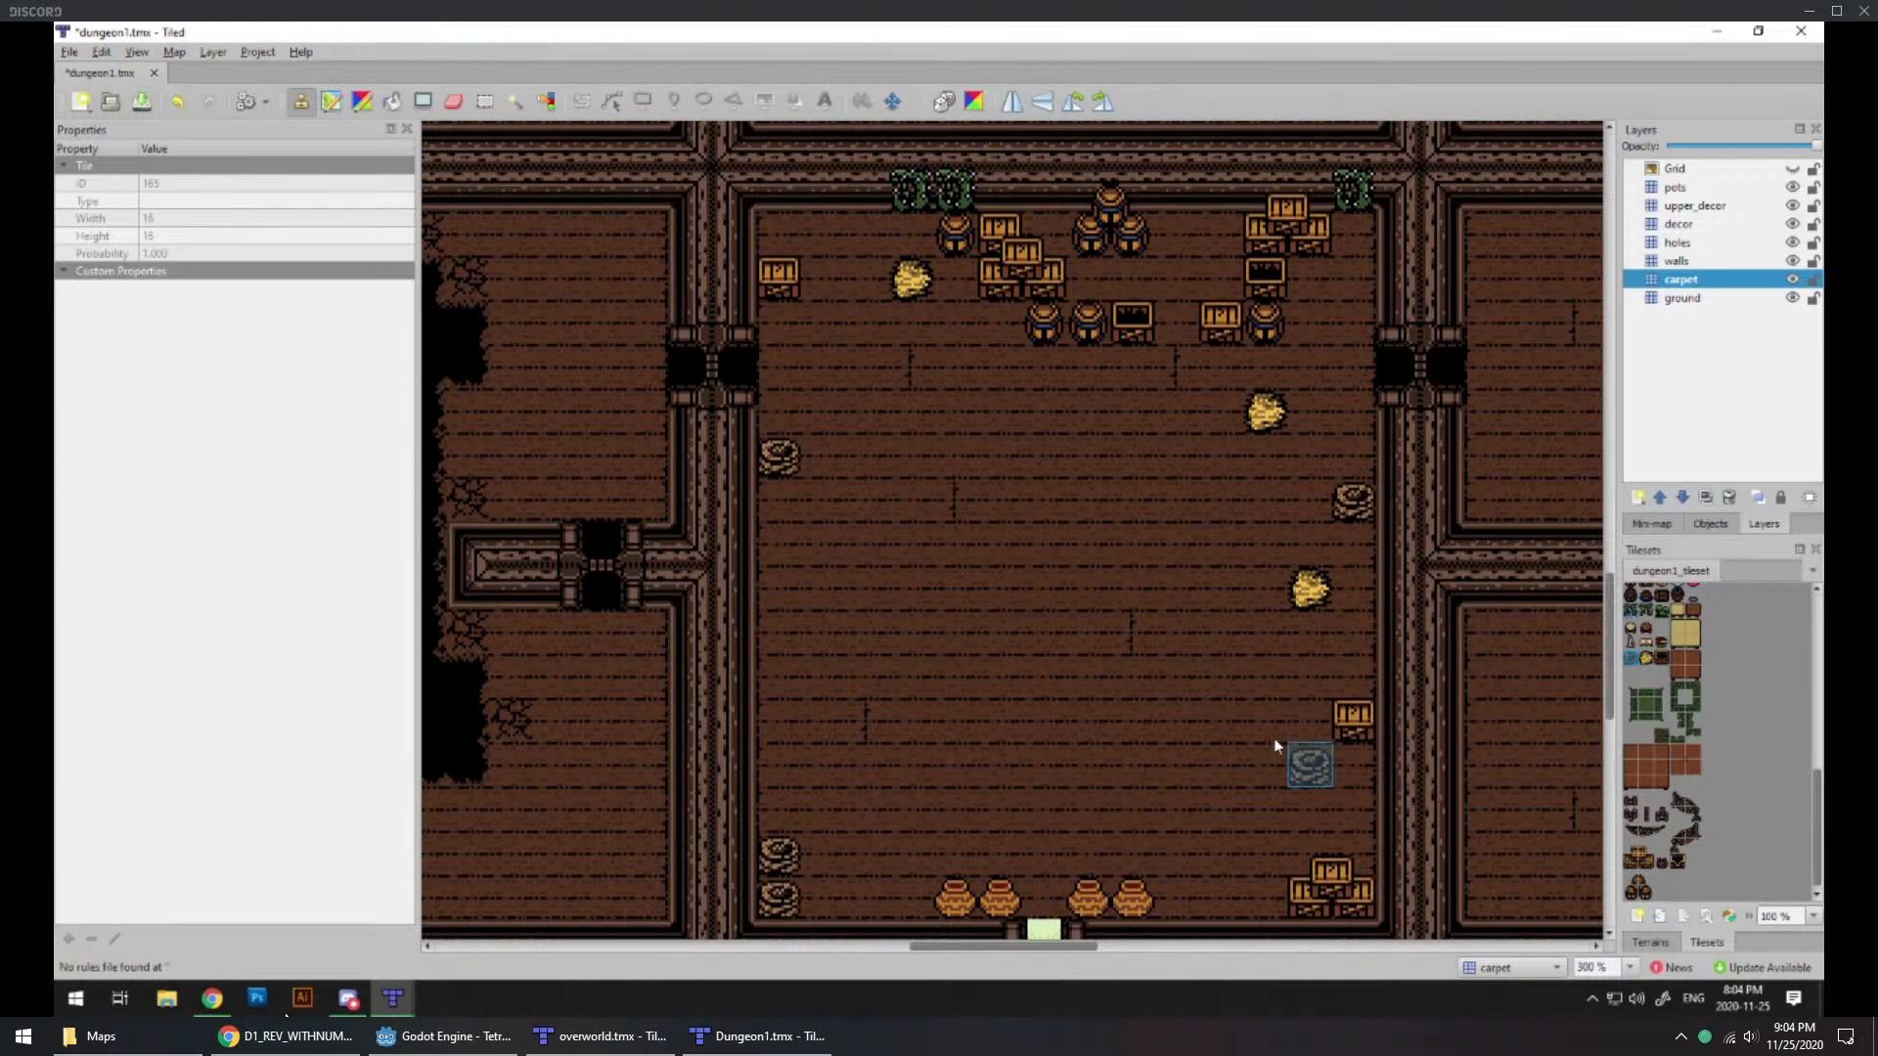
Step: Try placing the two-by-two diagonal net tiles on the entrance room floor, undoing the placement
scroll(1693, 777, up, 1)
scroll(1693, 778, down, 1)
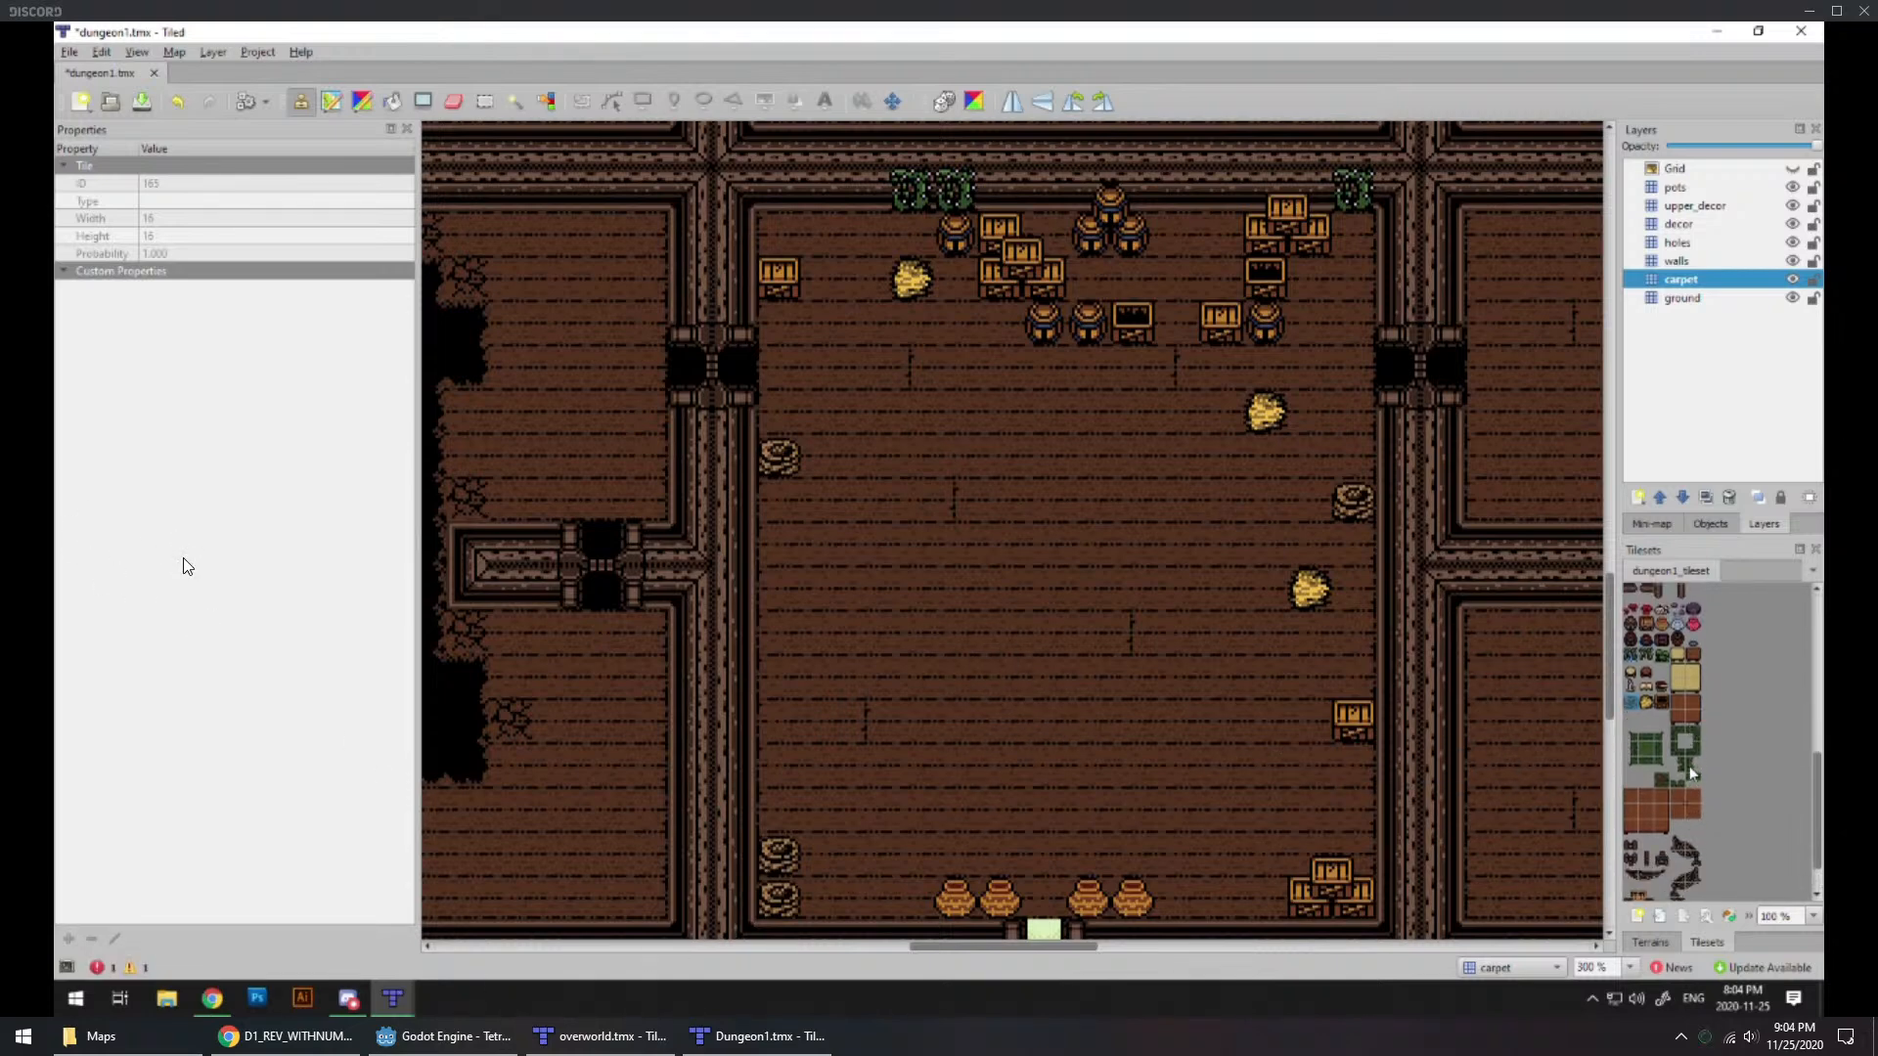
click(1693, 831)
drag(1694, 834, 1678, 848)
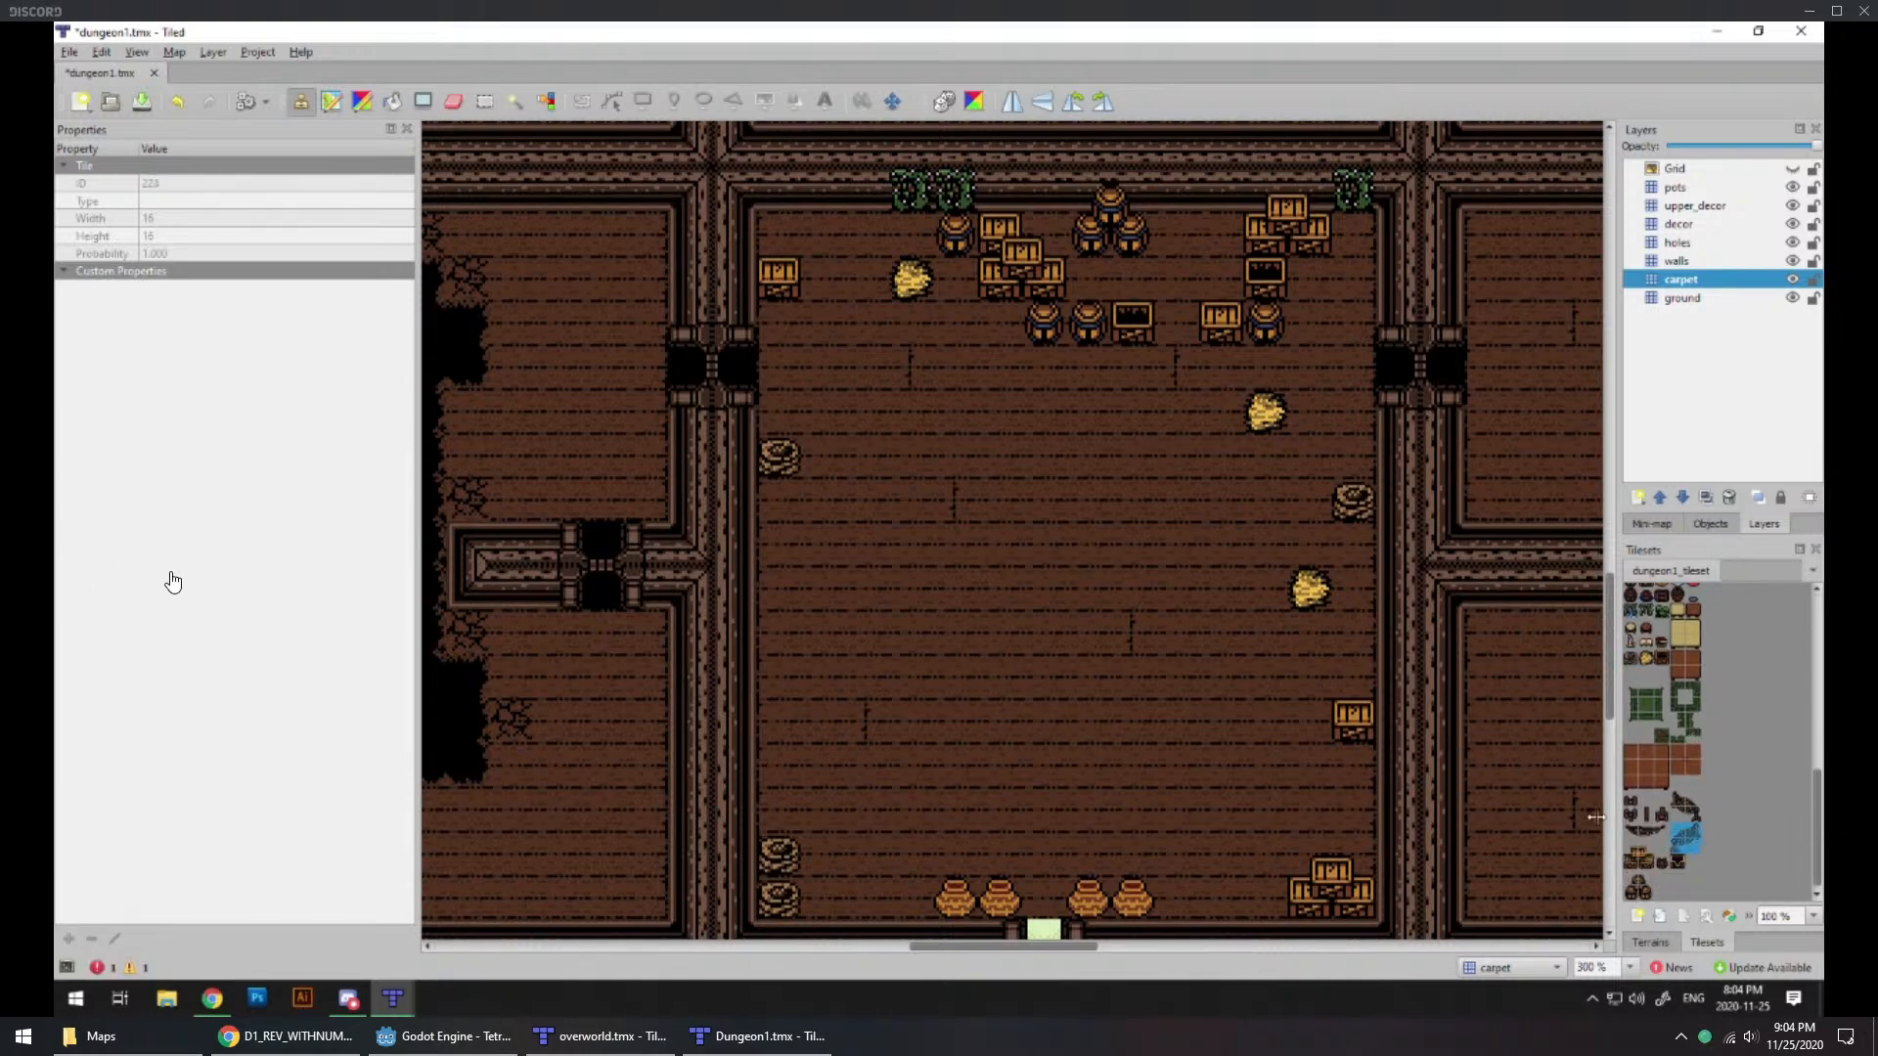
click(1027, 624)
key(ctrl+z)
click(942, 545)
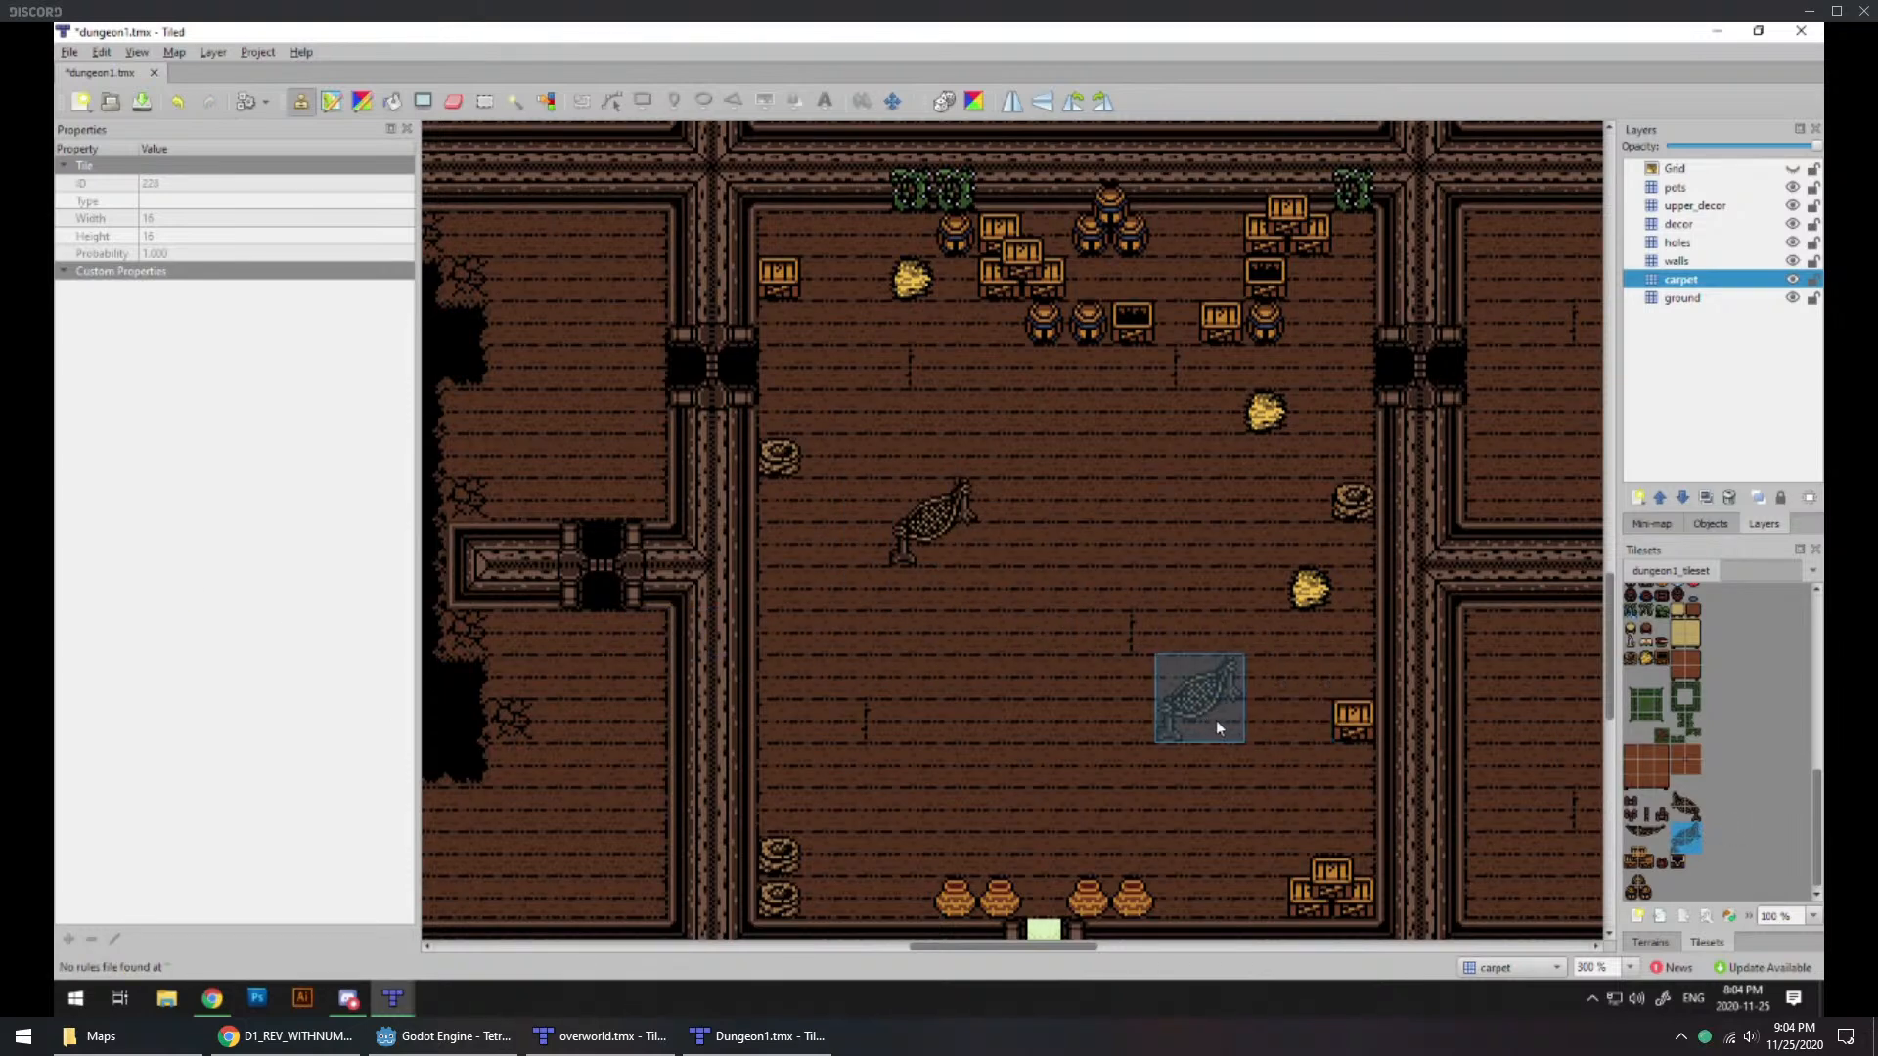
key(ctrl+z)
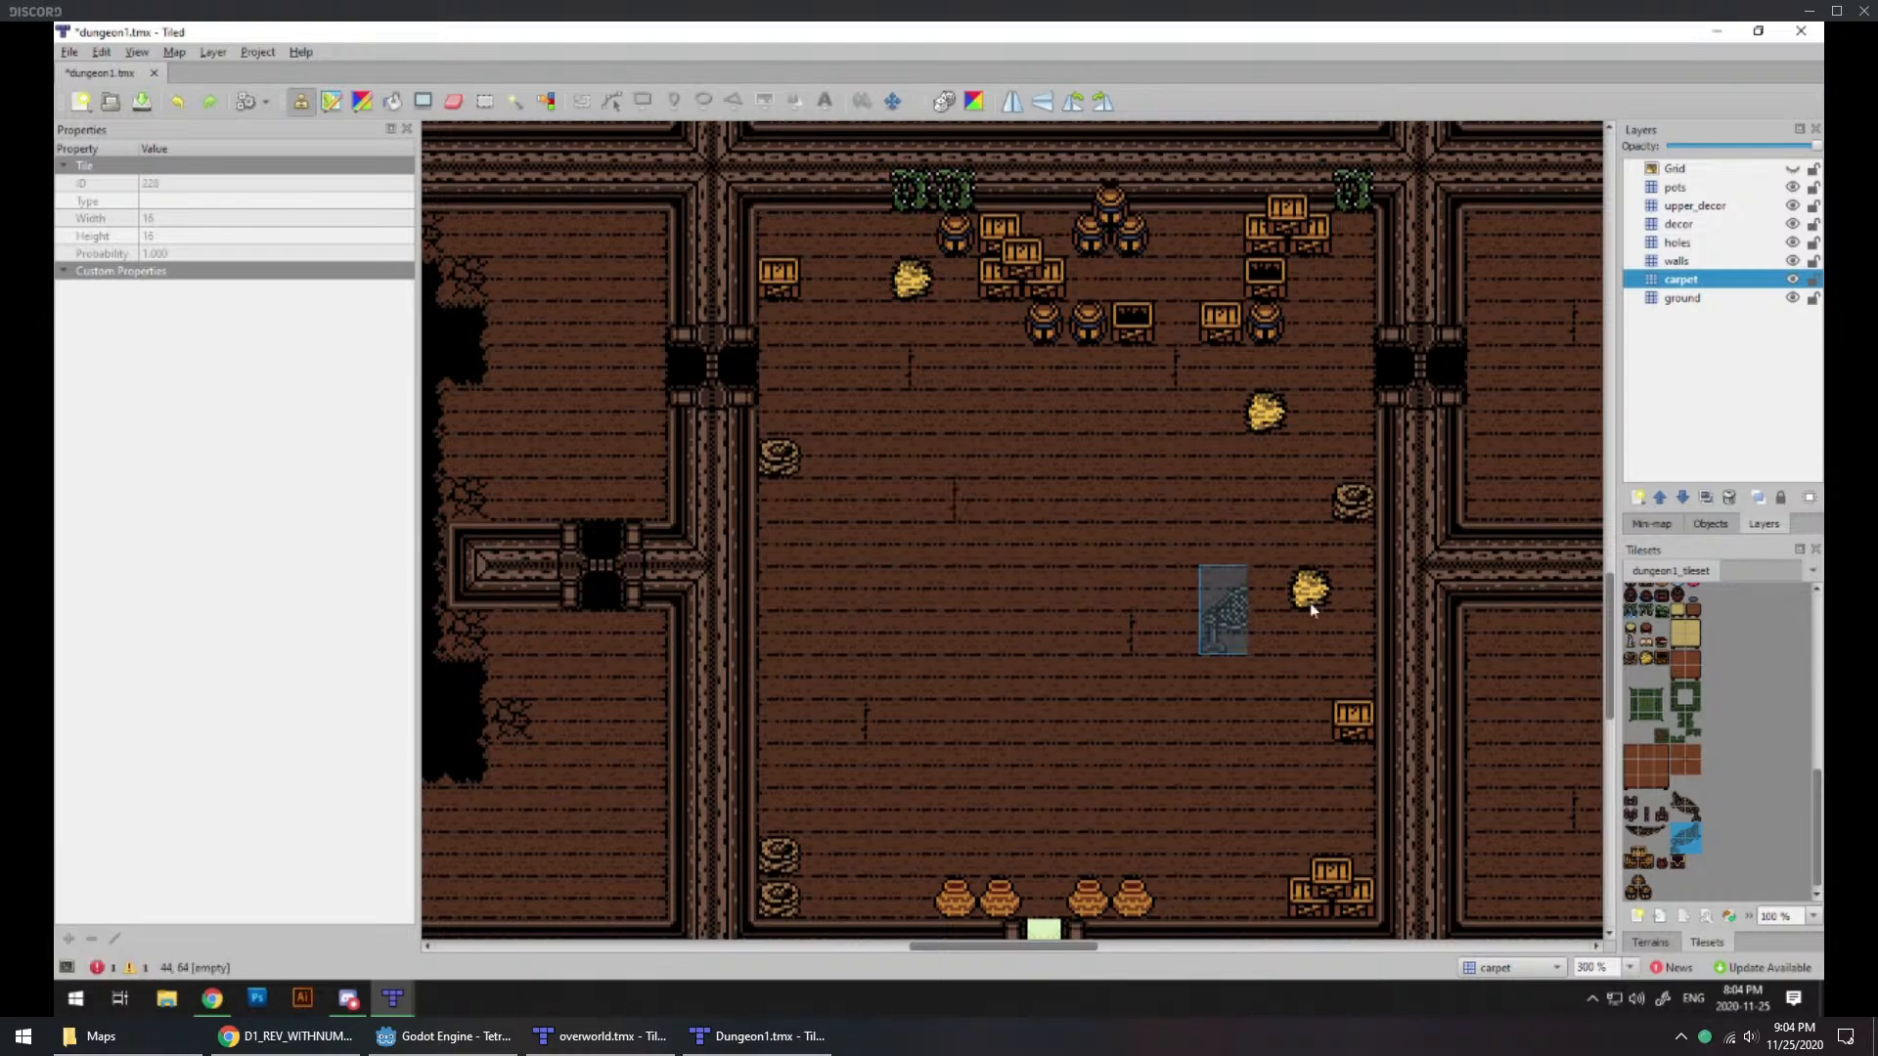
Step: Try placing the diagonal net in the northwest corner of a room east of the entrance room
middle_drag(1525, 606, 986, 625)
middle_drag(1545, 636, 912, 528)
mouse_move(1379, 609)
middle_down()
mouse_move(737, 787)
mouse_move(1081, 881)
mouse_move(1115, 541)
mouse_move(1120, 769)
middle_up()
click(911, 366)
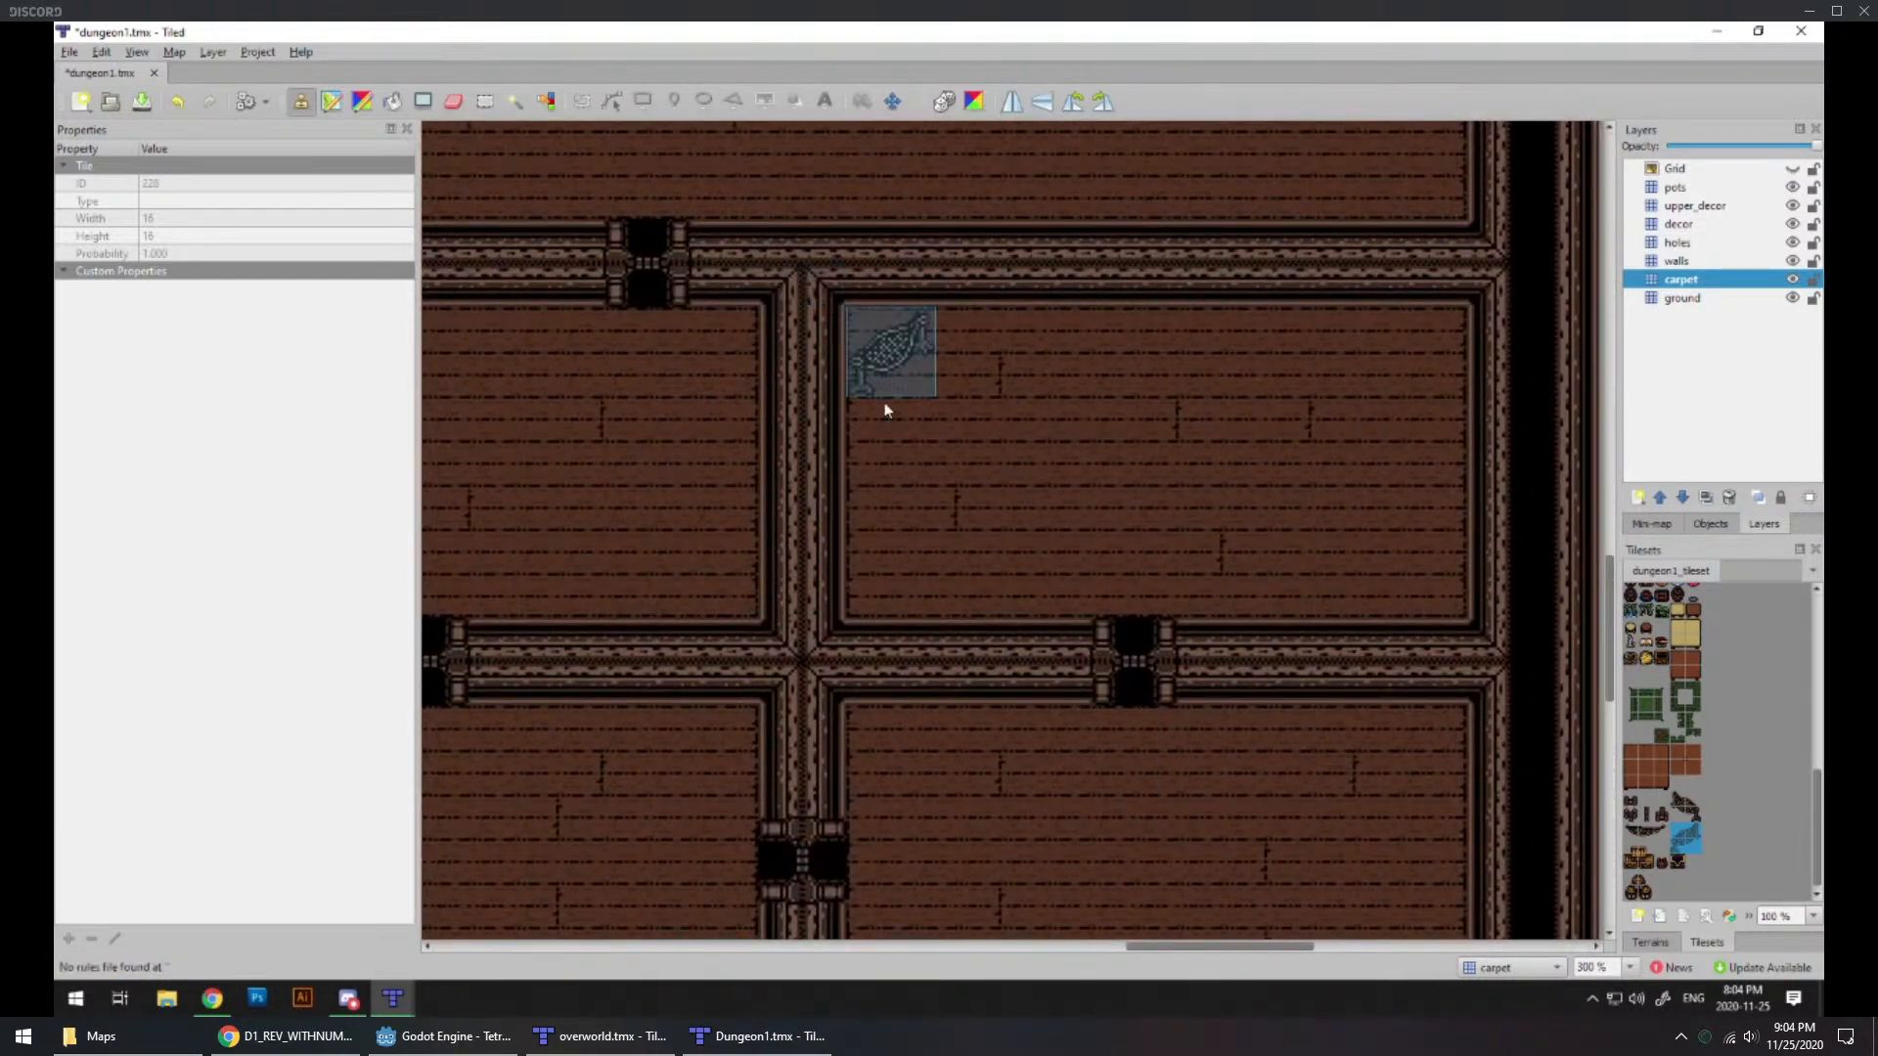
middle_drag(797, 528, 915, 774)
Step: Try hanging the three-tile draped net on that room's north wall in the decor layer, and undo both net placements
drag(1631, 839, 1656, 818)
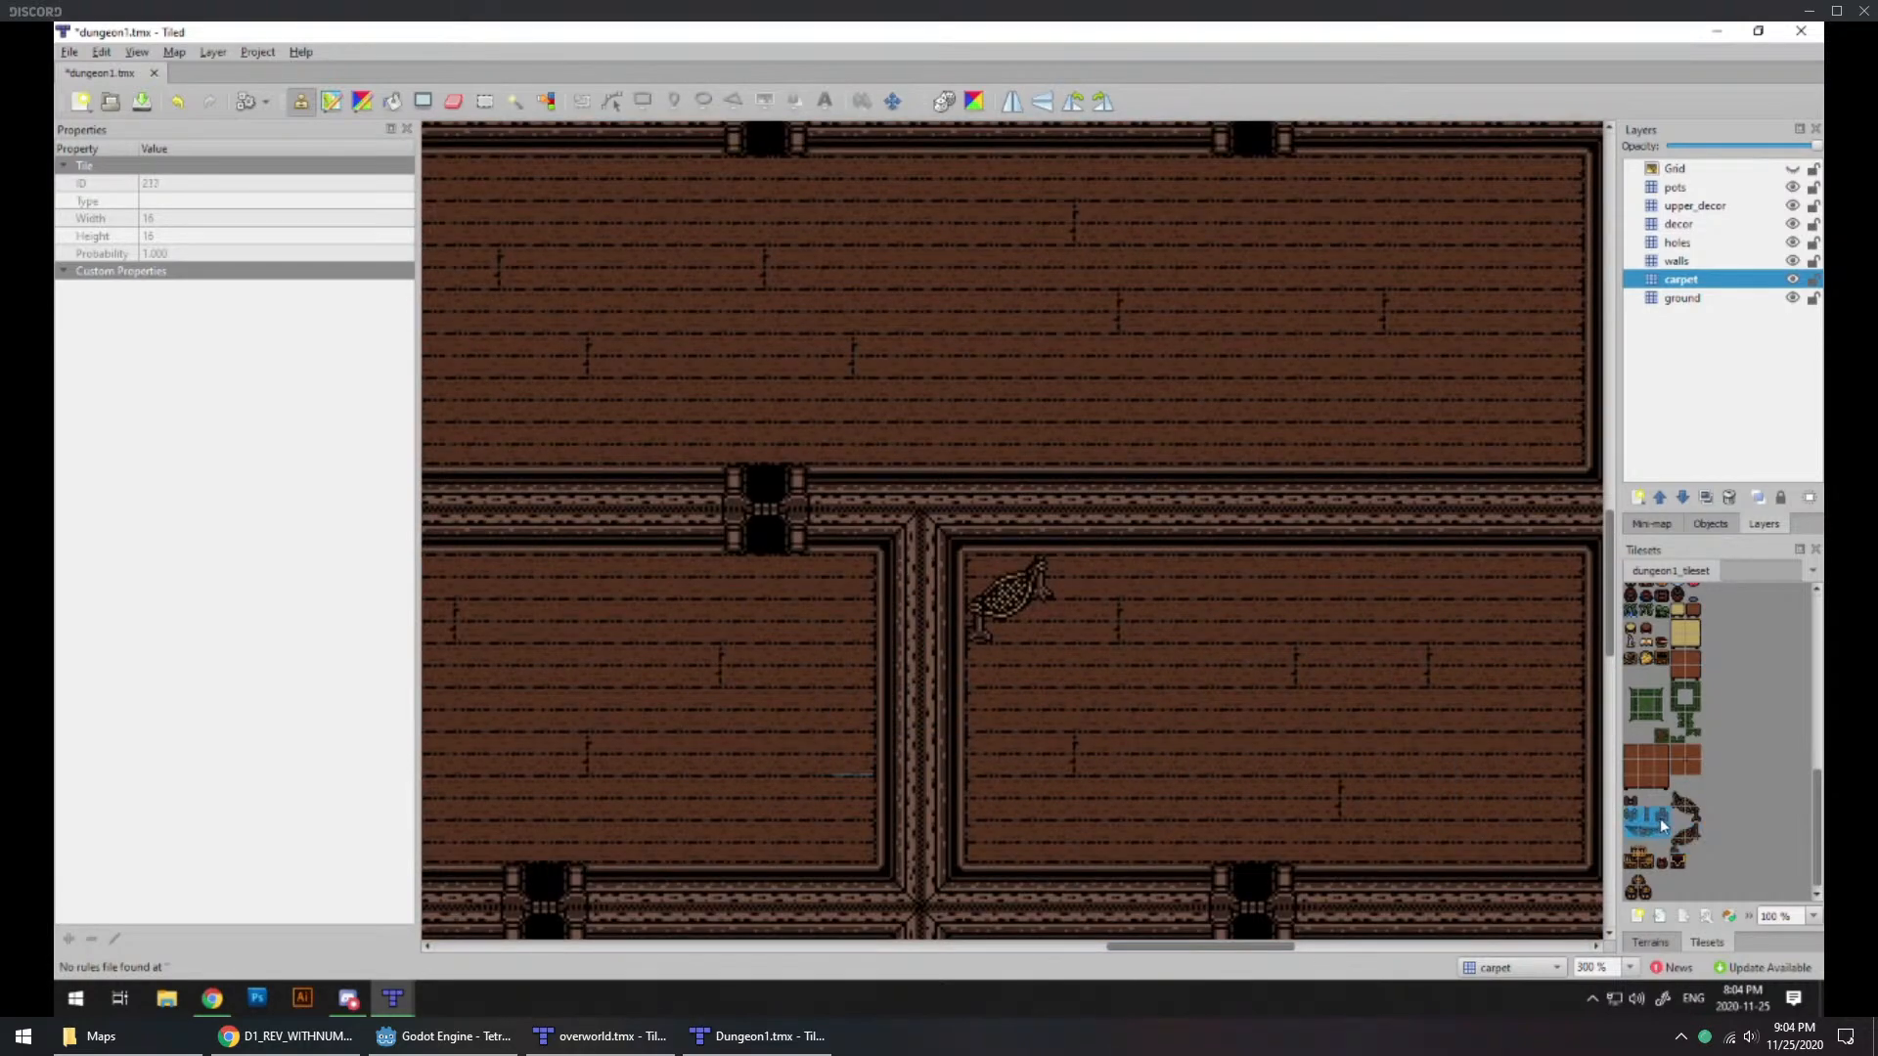
click(1679, 224)
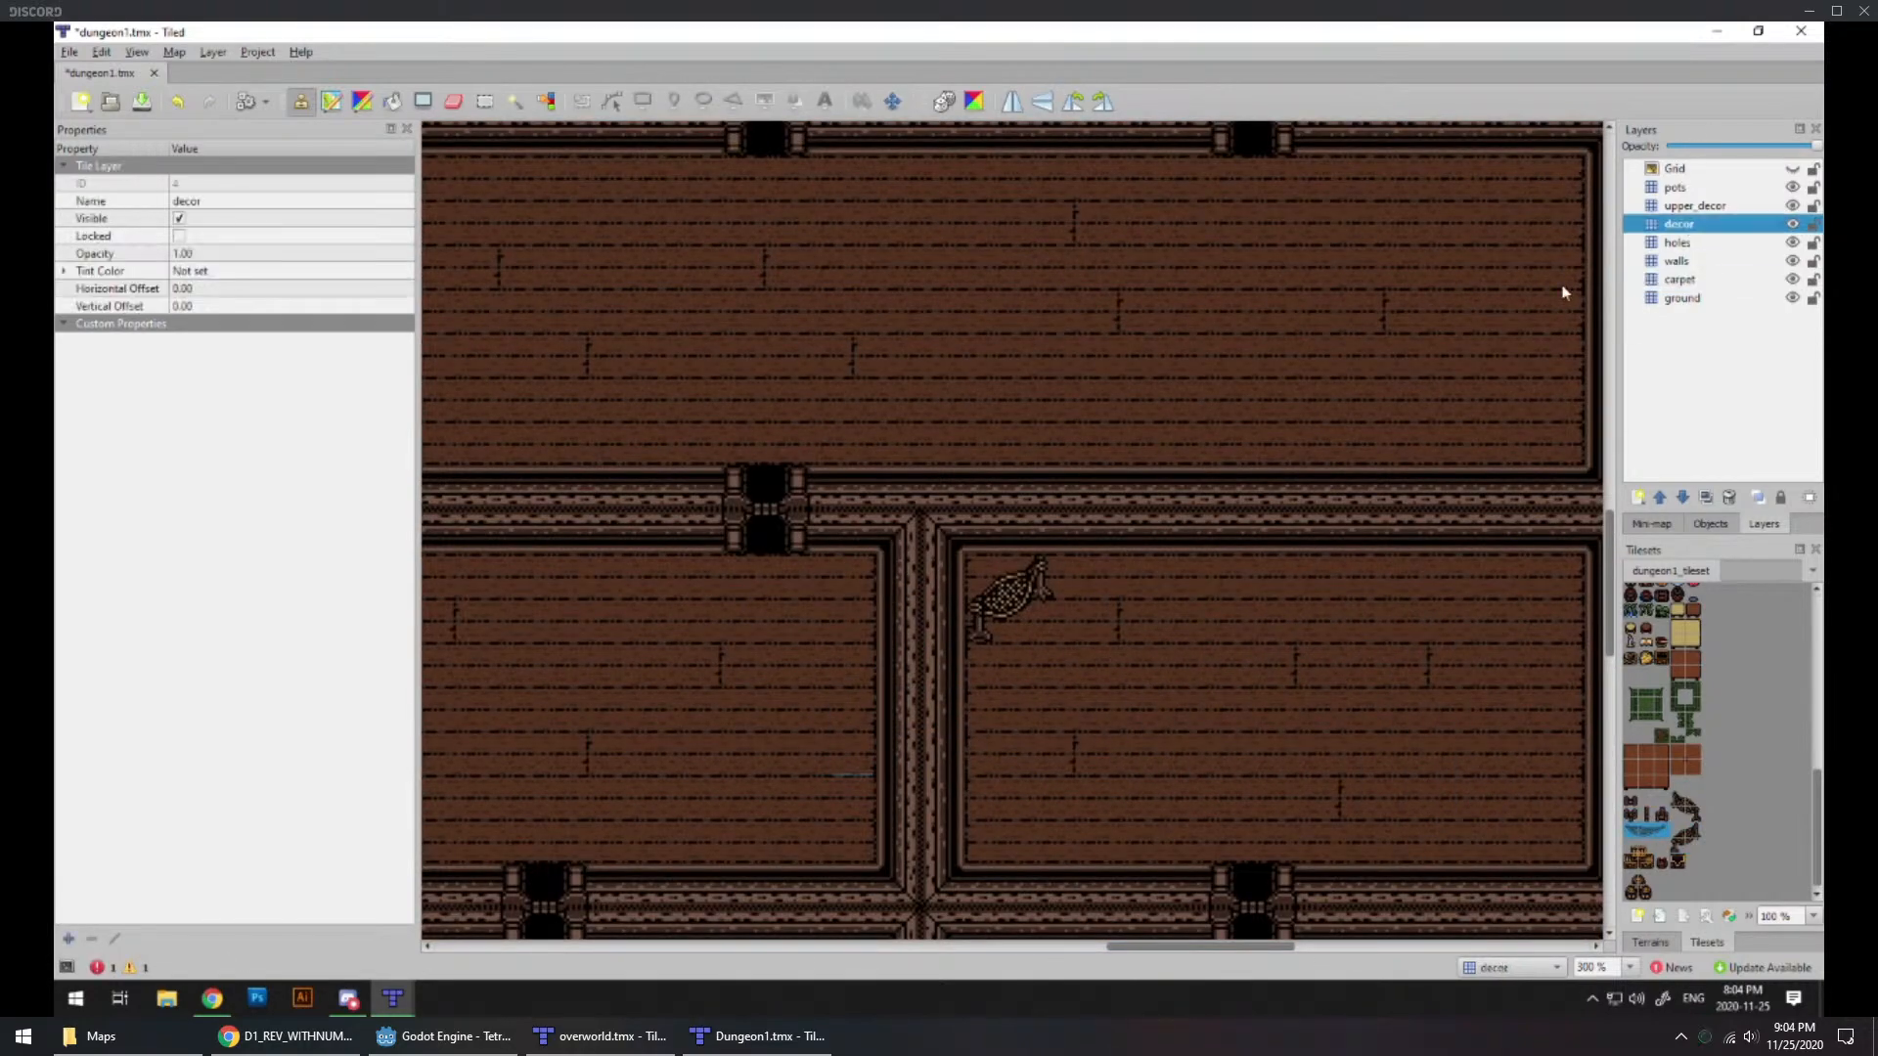
click(1155, 548)
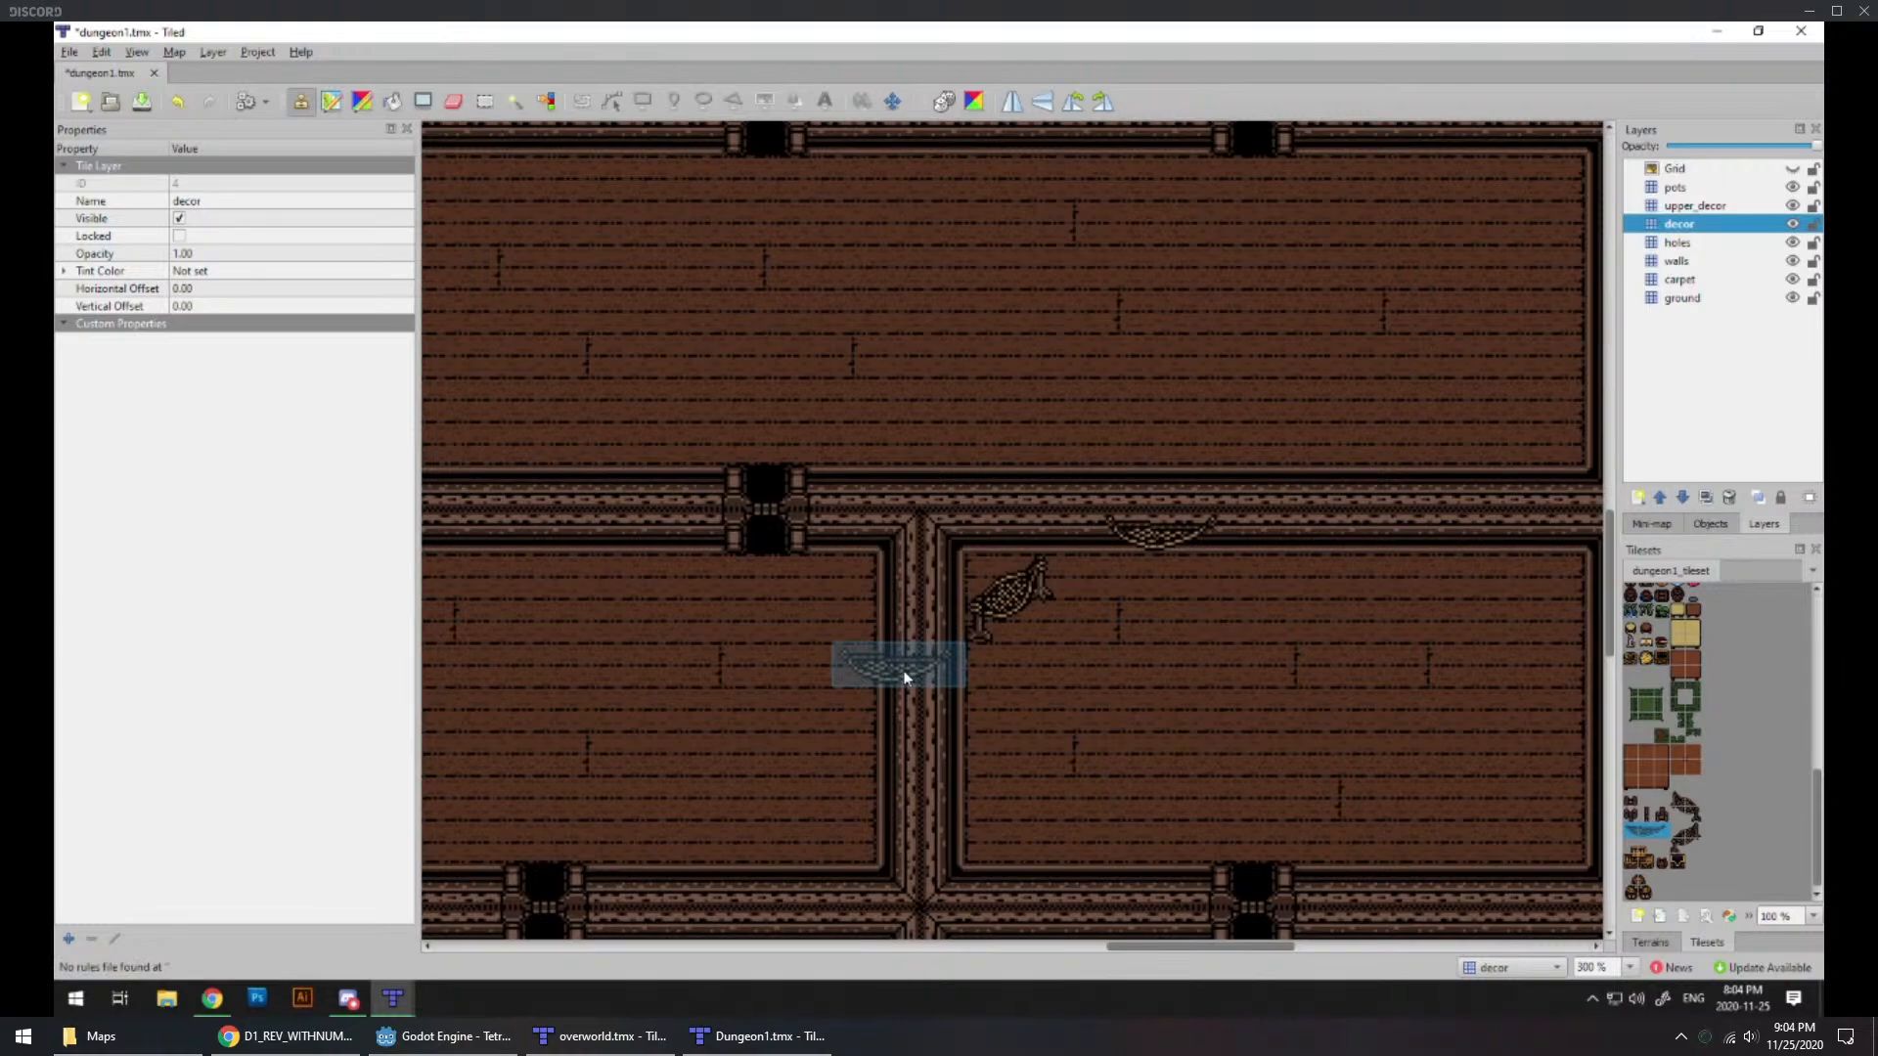
key(ctrl+z)
key(ctrl+z)
Step: Examine the rooms east of the entrance room and the long rooms northwest of it, including the stepped hull wall
middle_drag(738, 679, 995, 557)
ctrl+scroll(978, 560, down, 3)
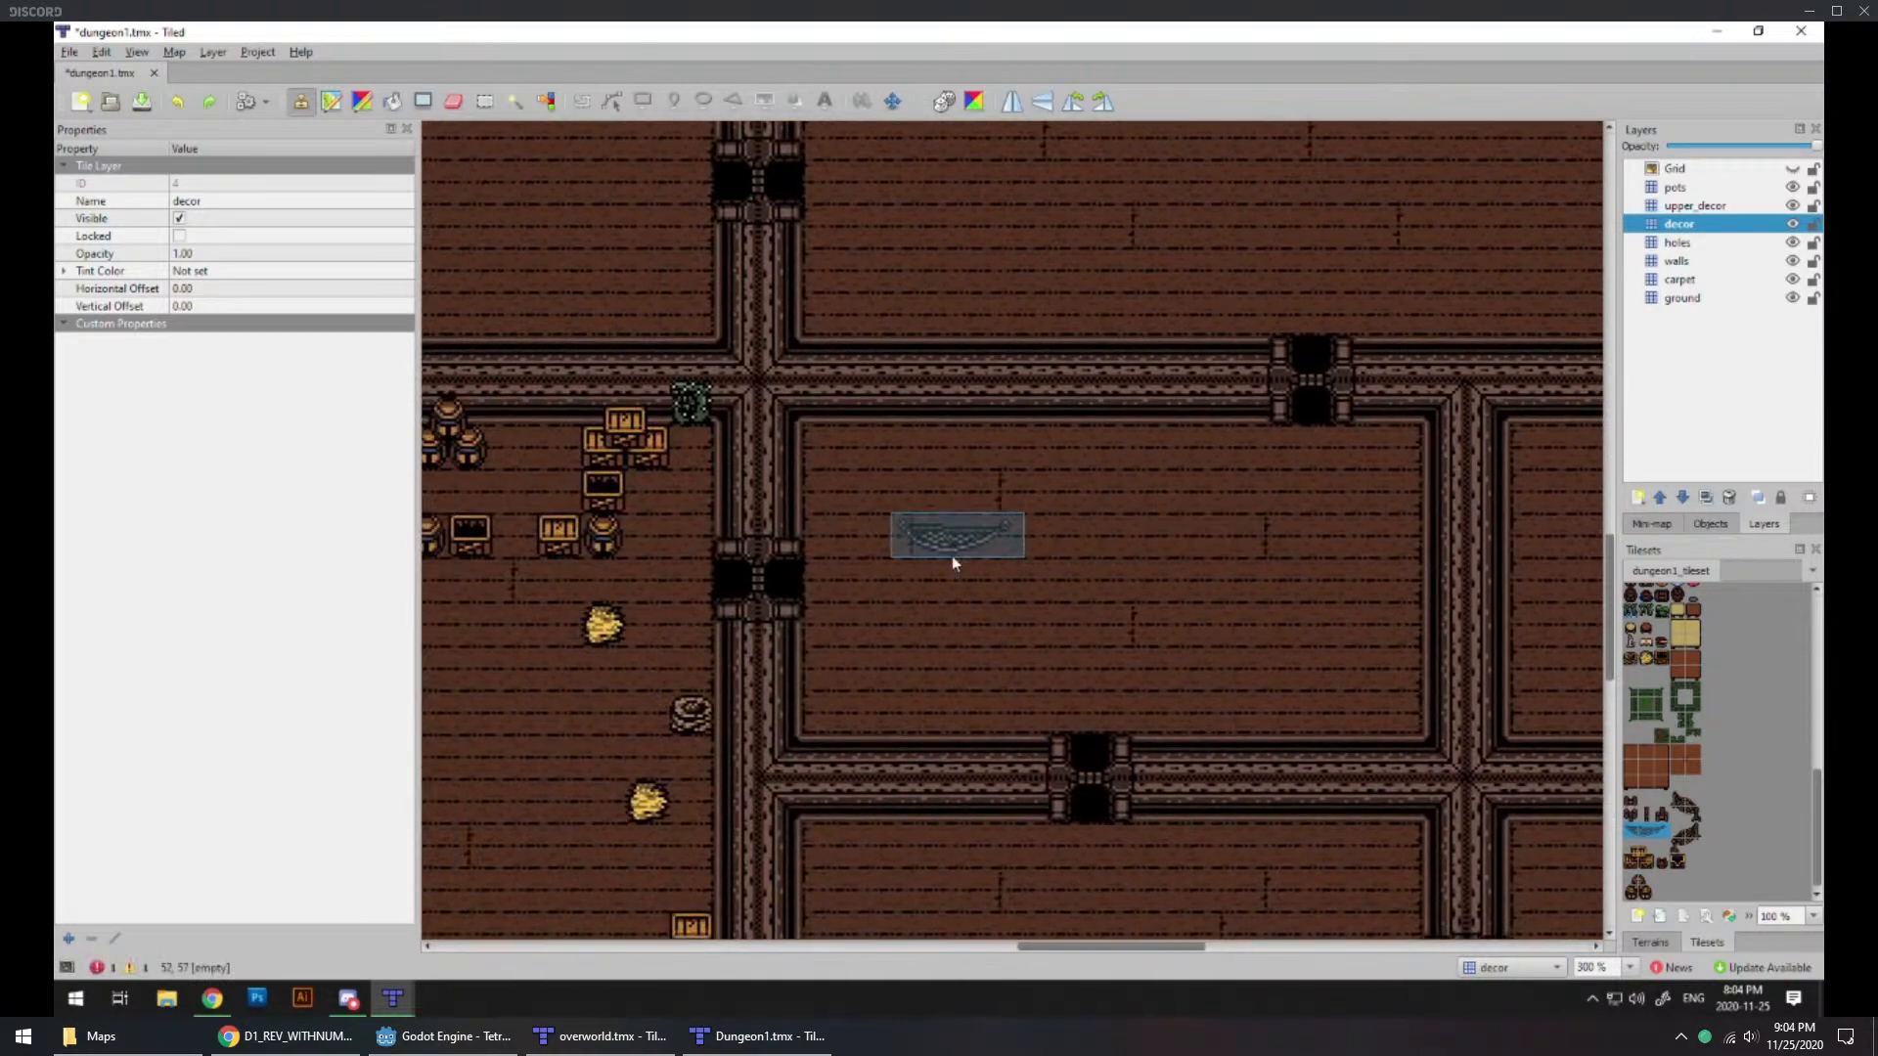
middle_drag(889, 614, 605, 591)
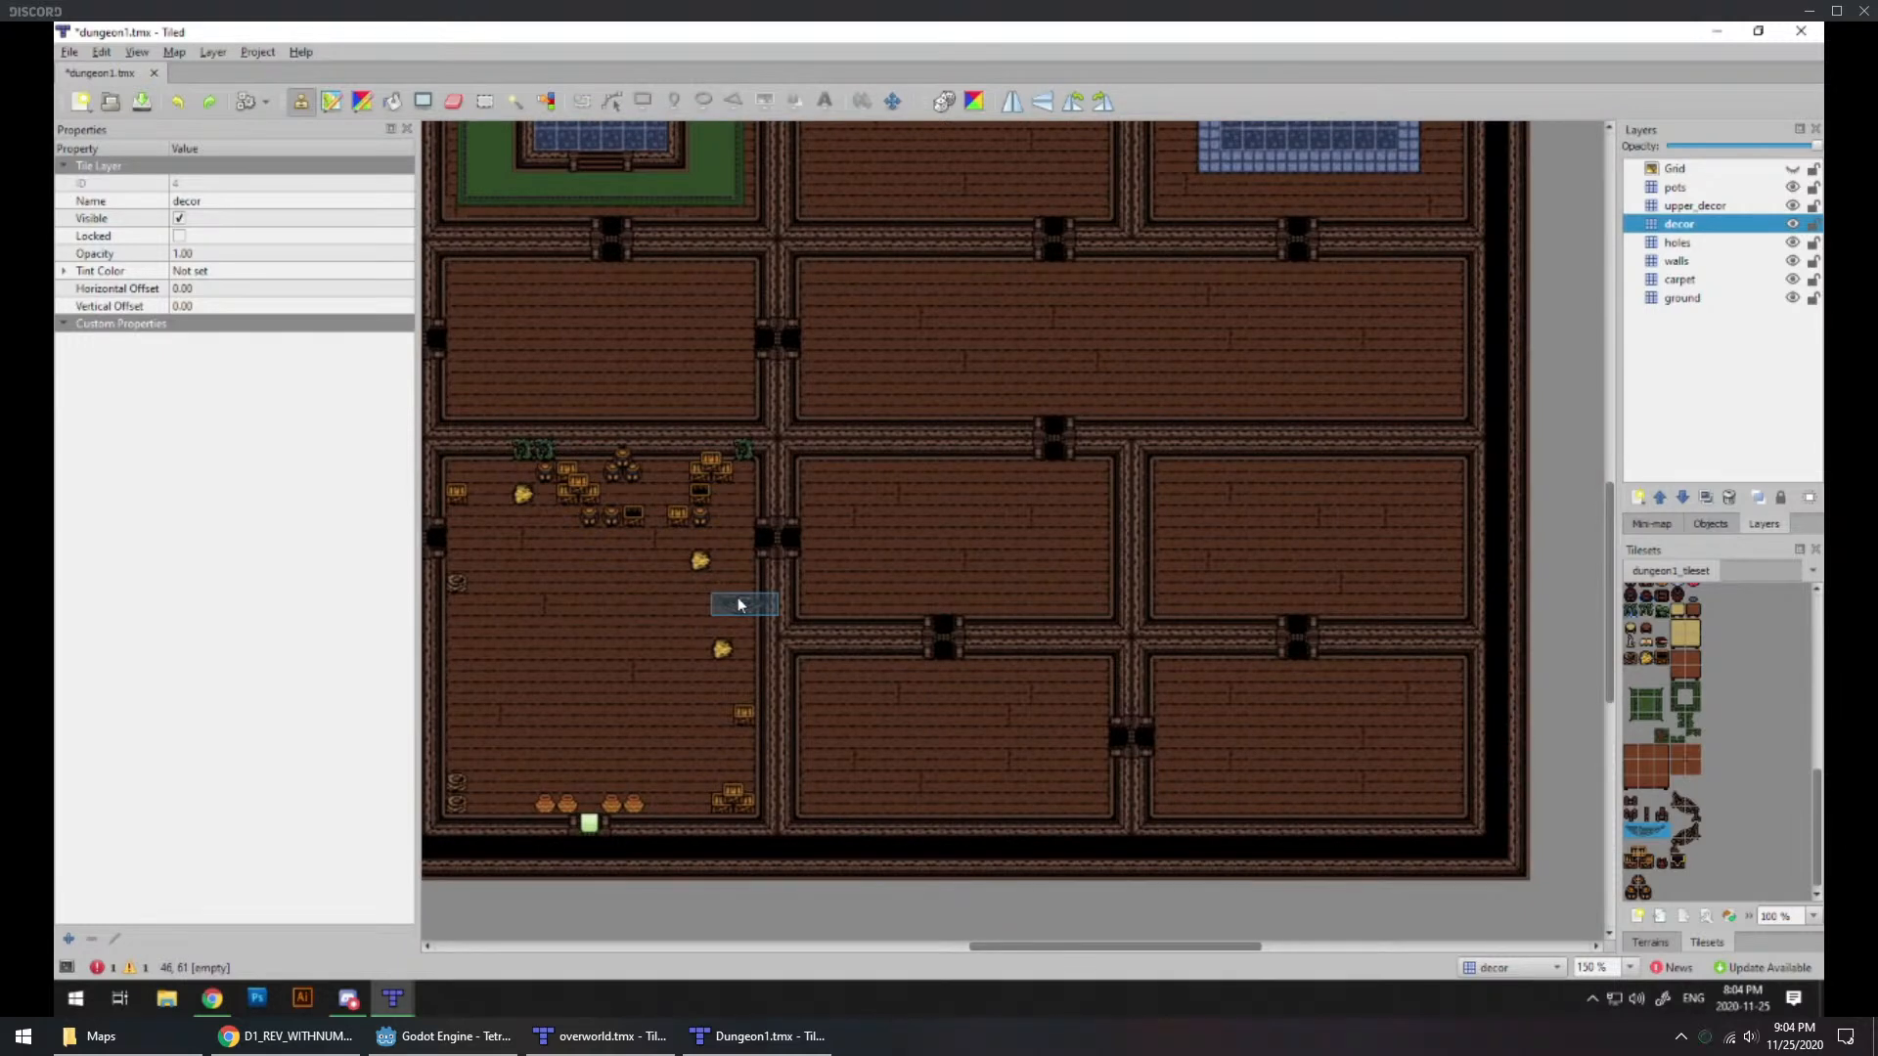
click(740, 605)
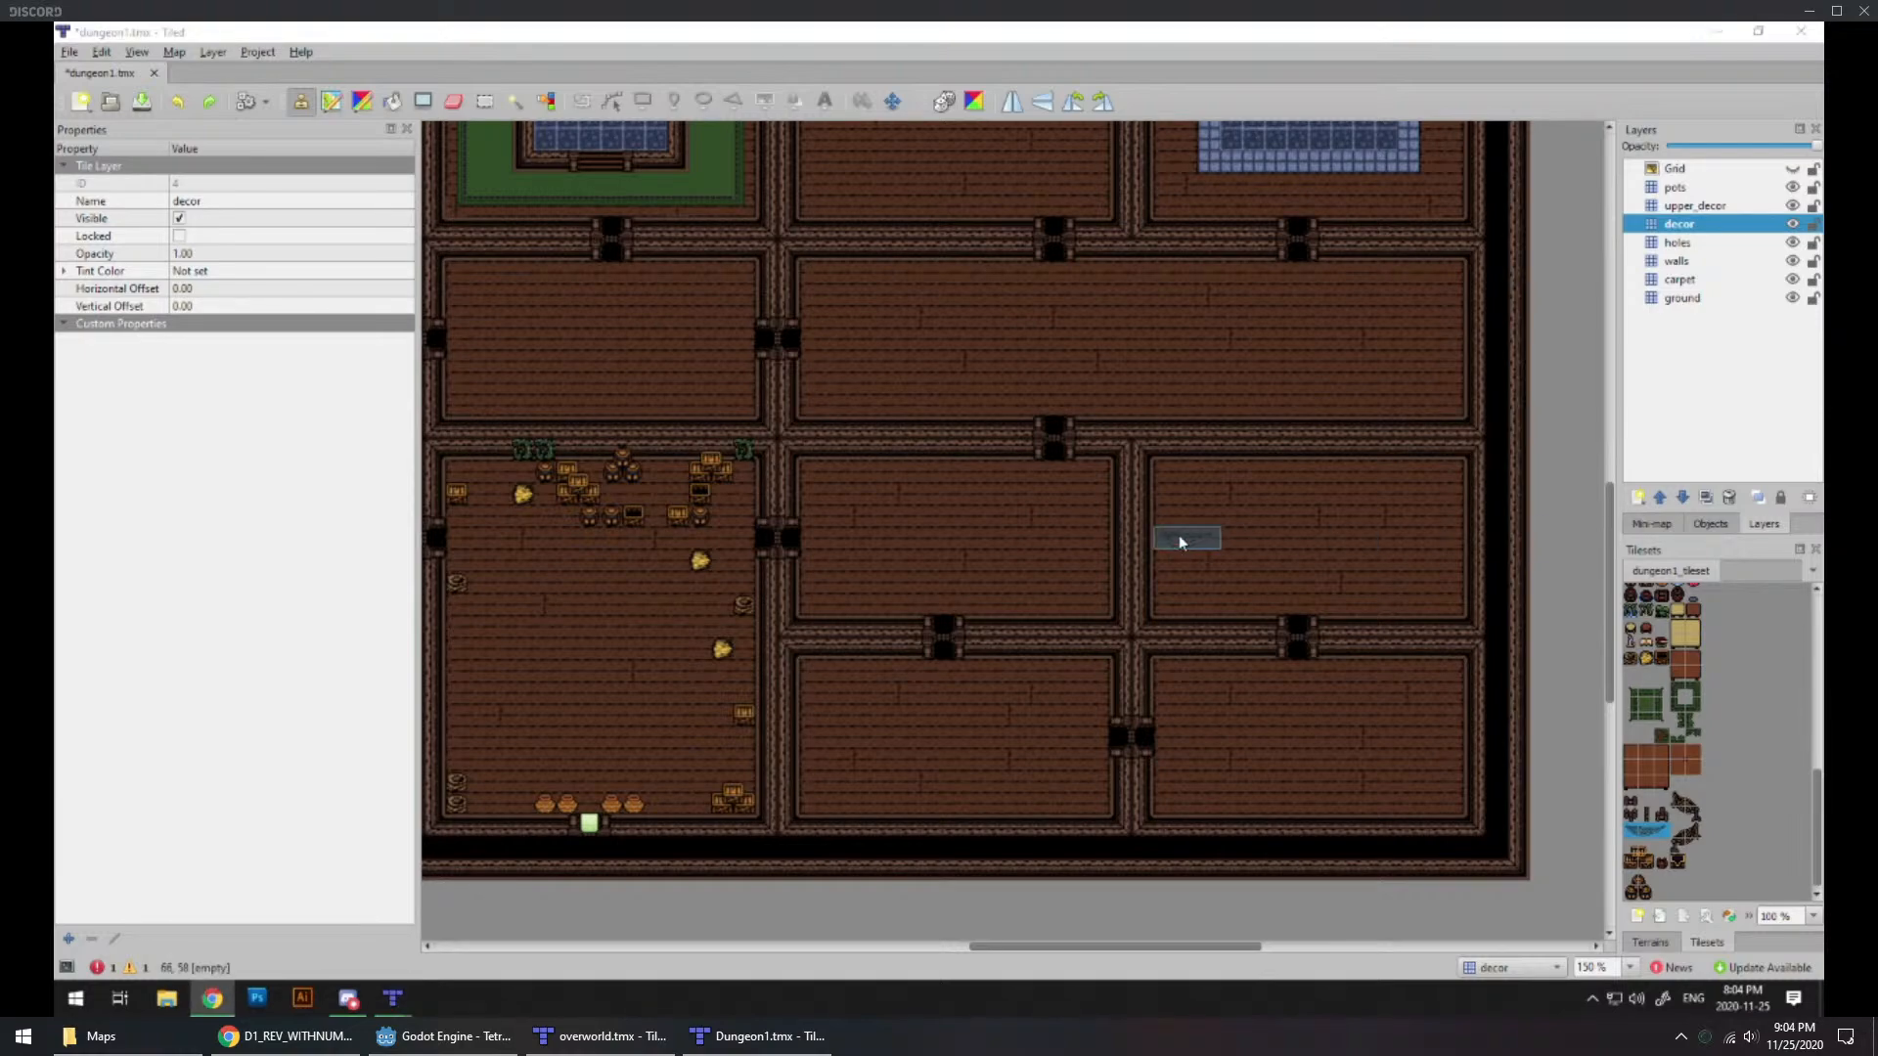
mouse_move(618, 521)
middle_down()
mouse_move(1152, 482)
mouse_move(1037, 626)
middle_up()
middle_drag(1394, 433, 1119, 679)
middle_drag(1093, 505, 1244, 642)
middle_drag(753, 588, 1276, 595)
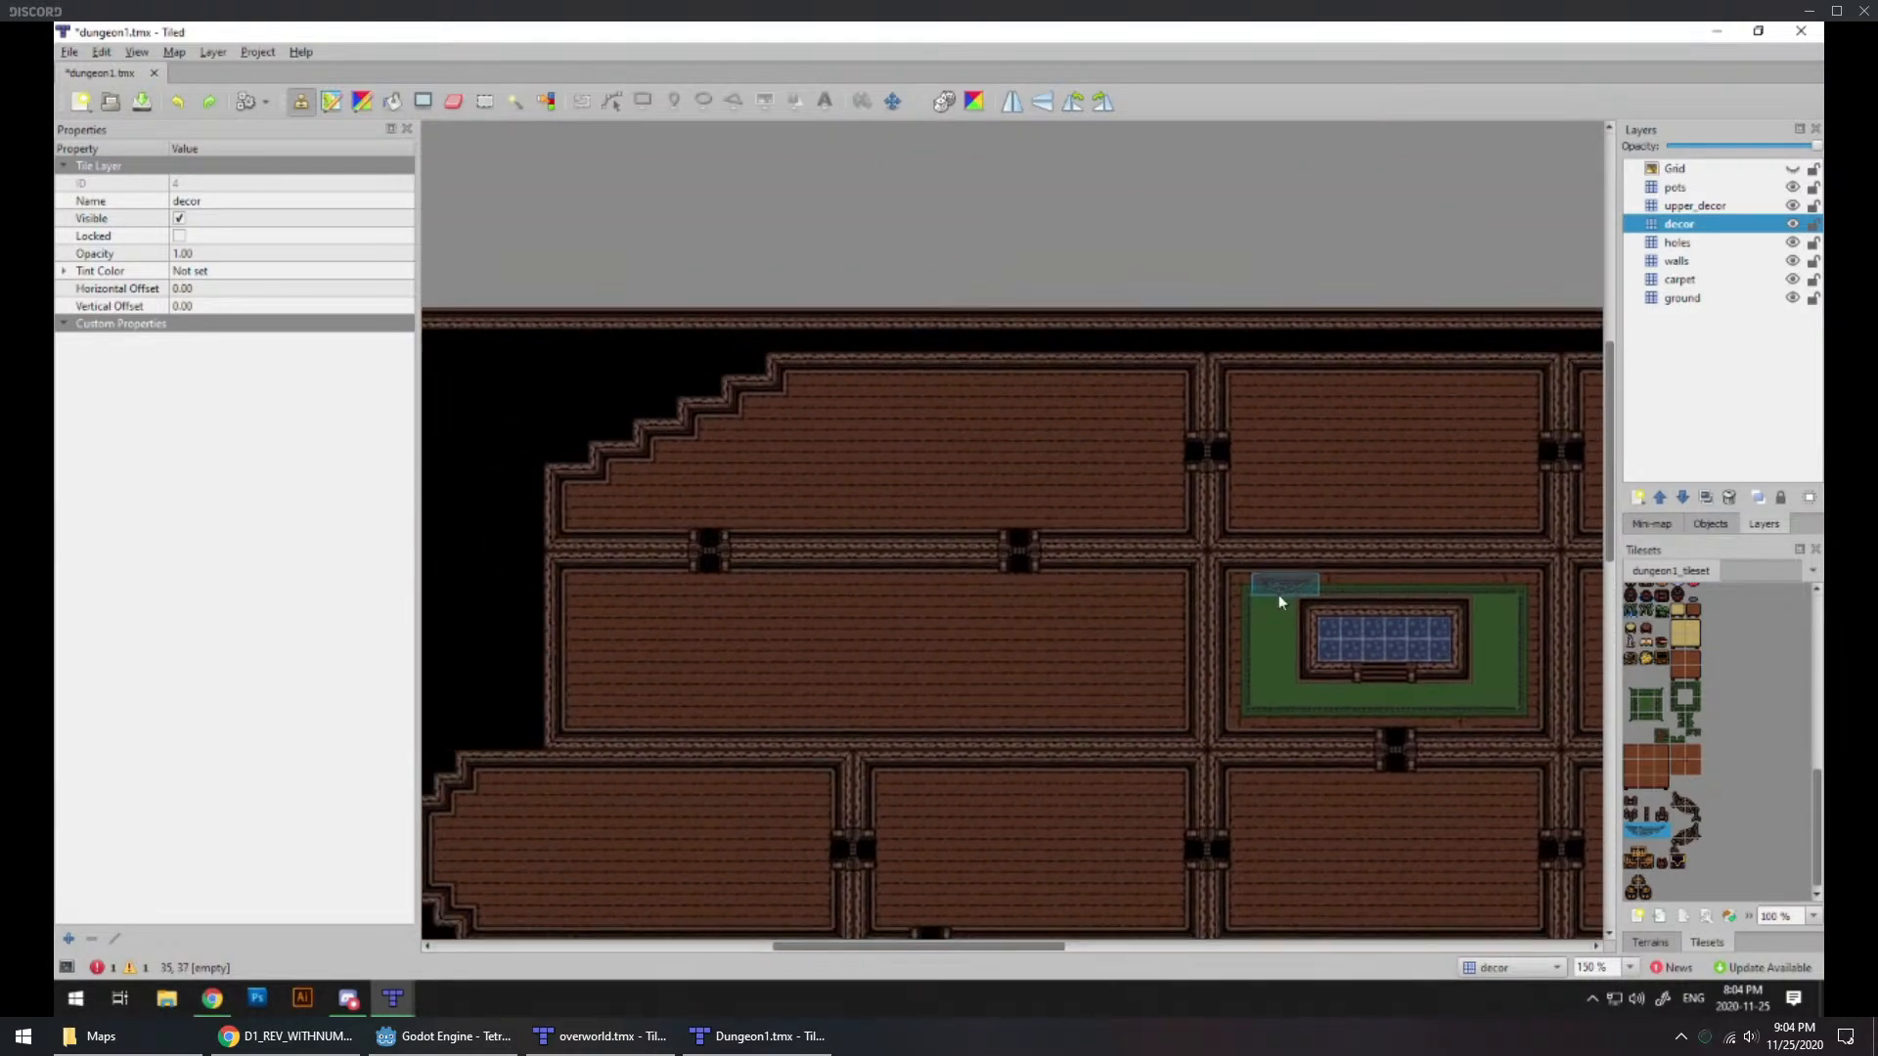
ctrl+scroll(871, 490, up, 1)
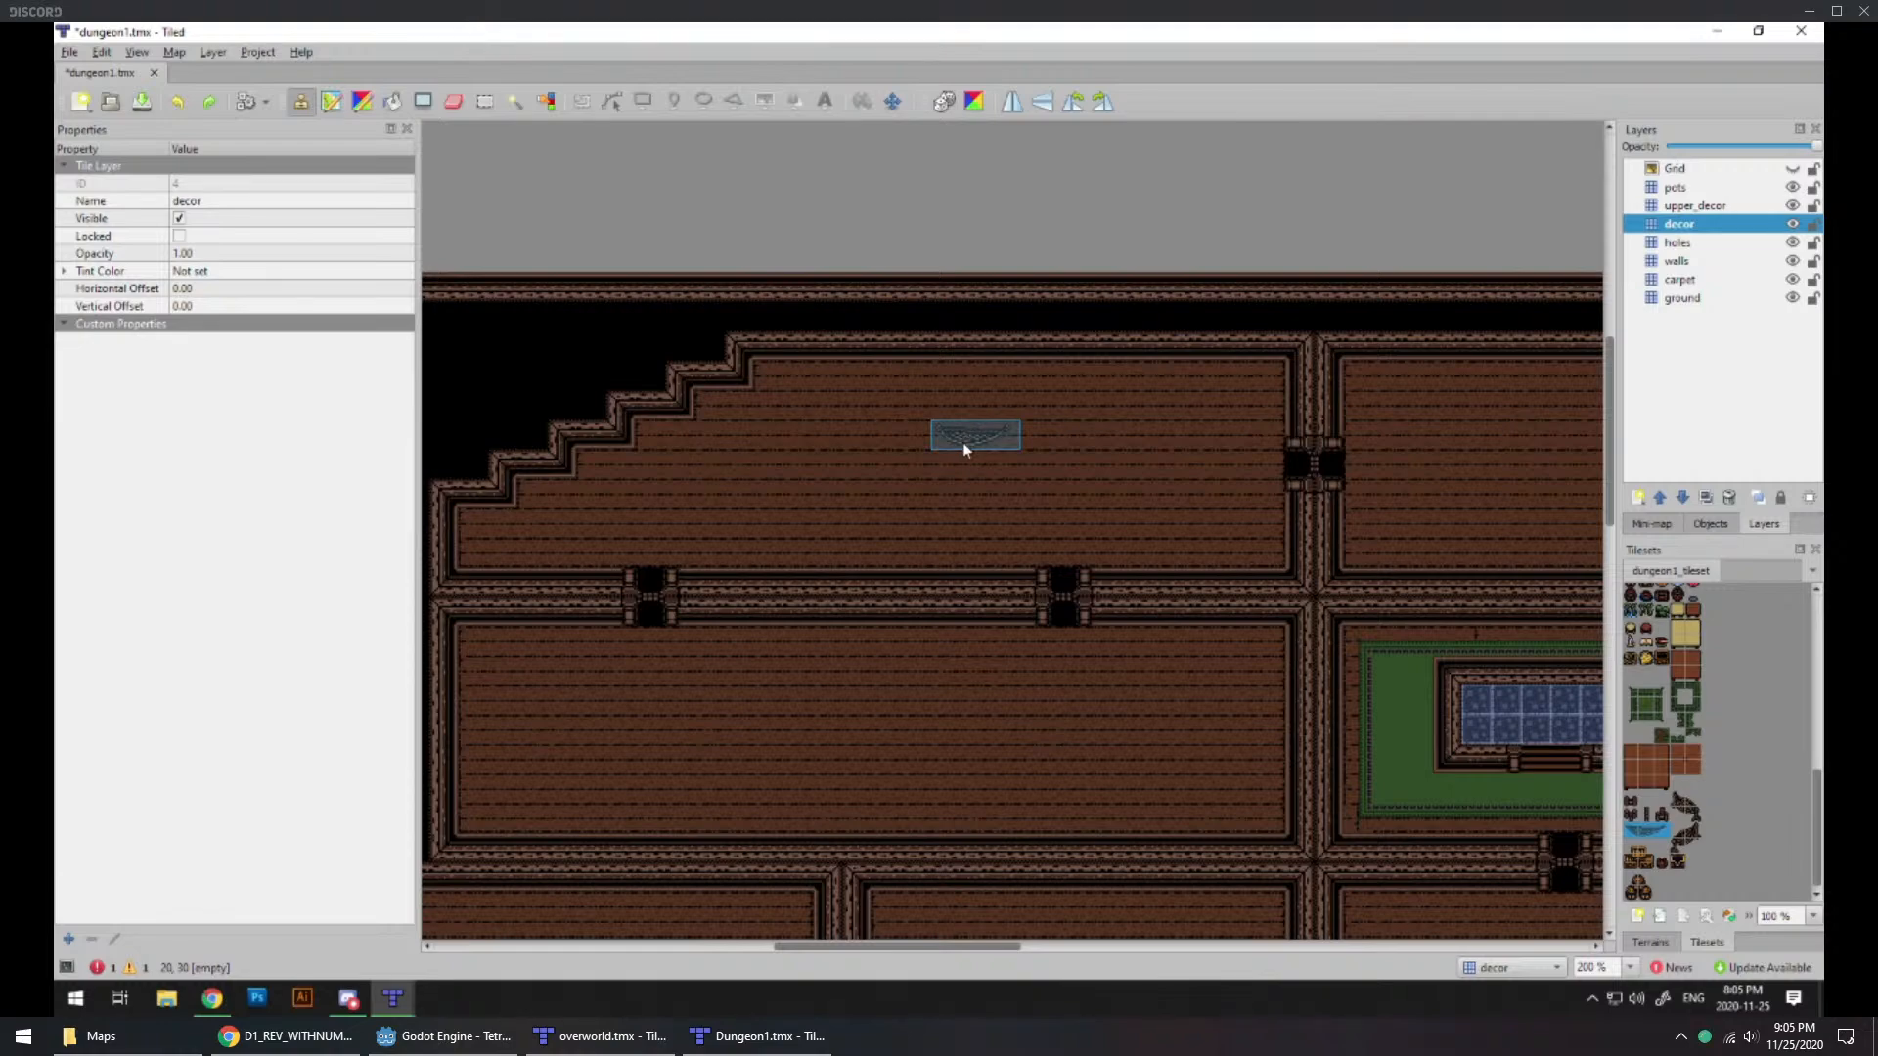
ctrl+scroll(962, 442, down, 2)
middle_drag(960, 455, 994, 483)
middle_drag(1101, 703, 977, 490)
middle_drag(1238, 635, 1153, 756)
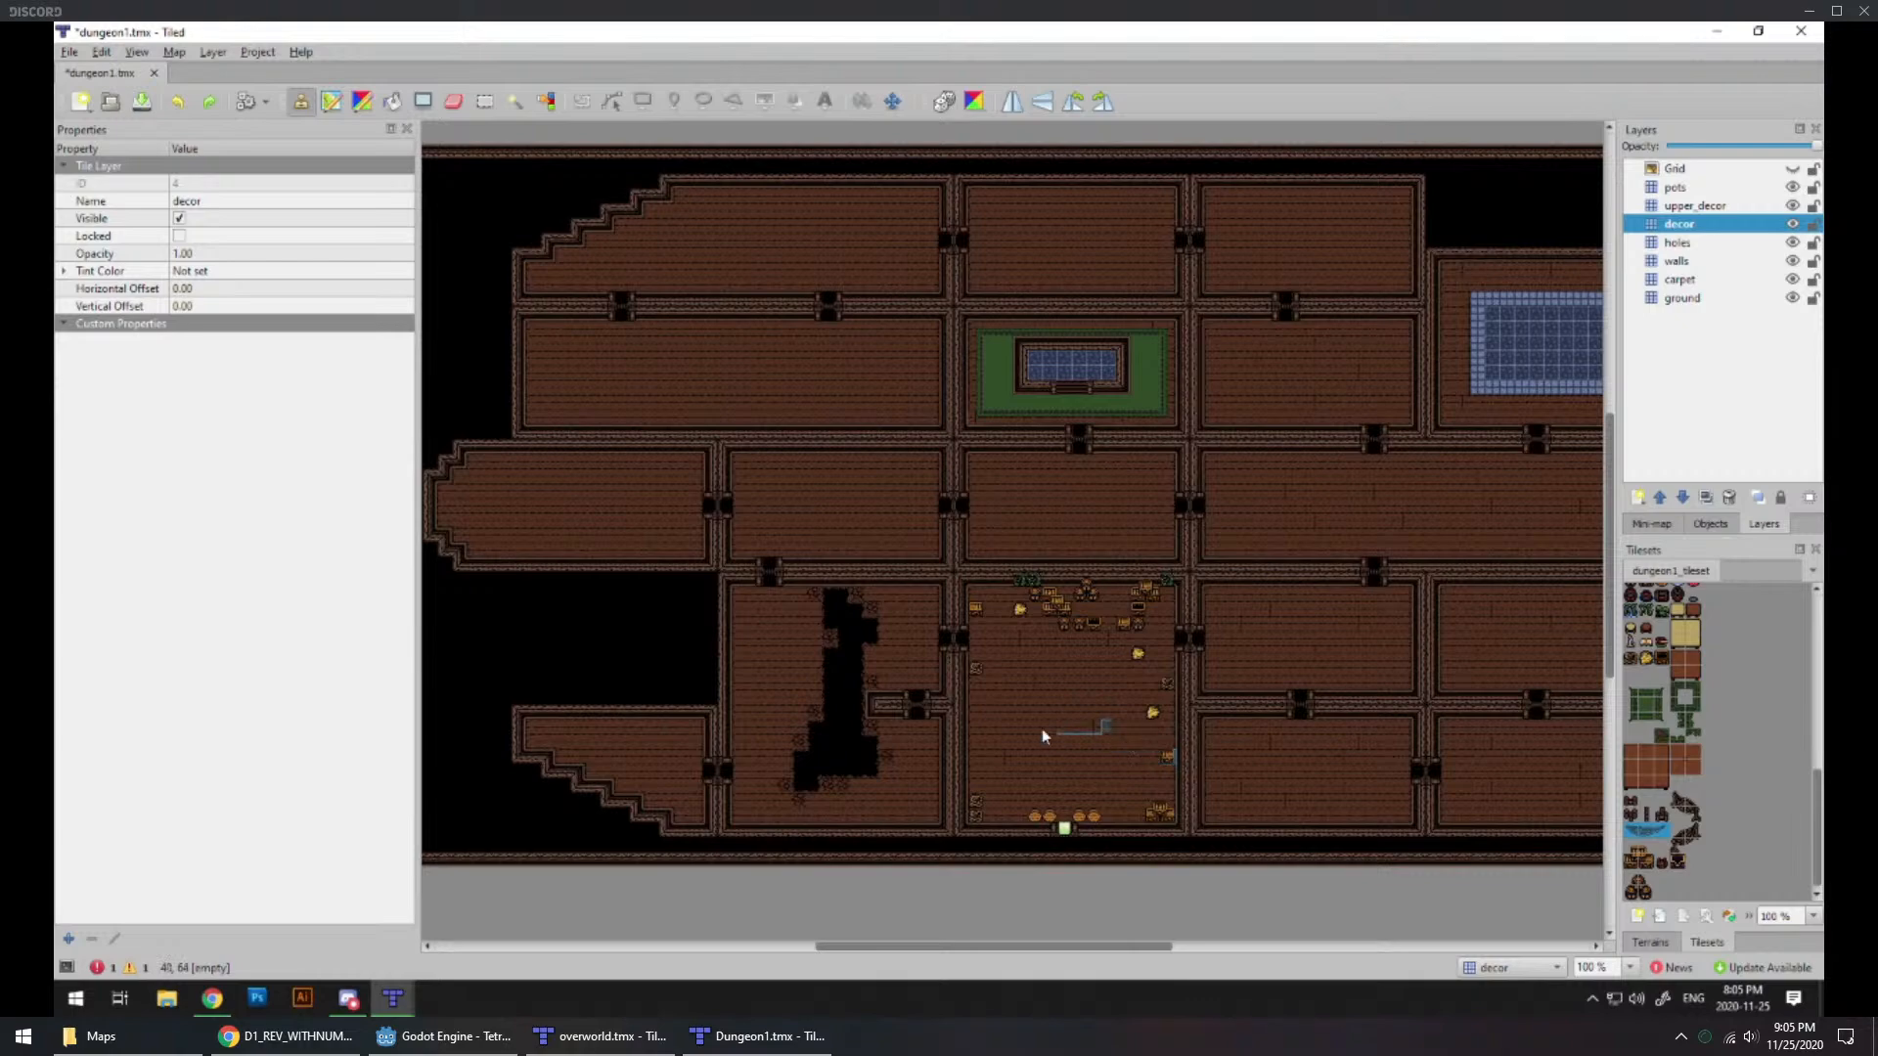
Step: Place torn-carpet tiles on the carpet layer at the platform's southeast and northwest corners in the green-carpeted room
ctrl+scroll(1052, 519, up, 3)
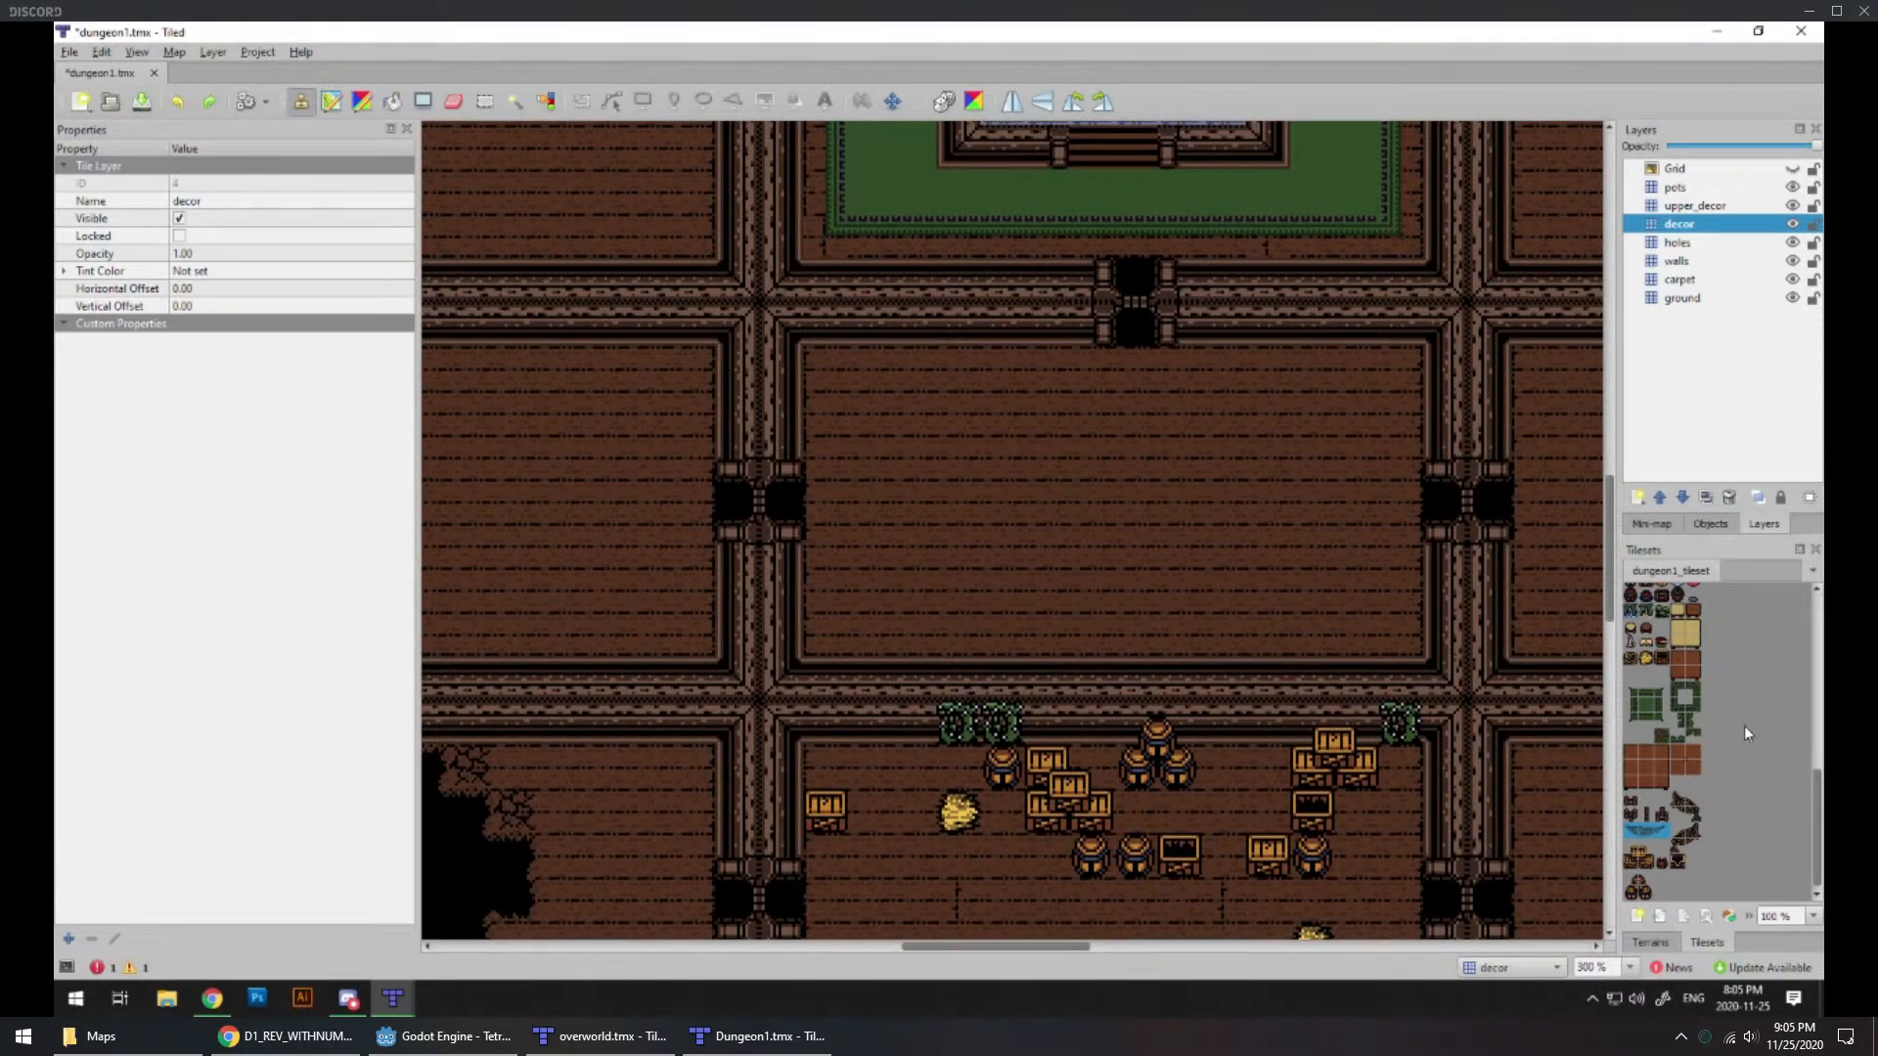
scroll(1708, 792, up, 1)
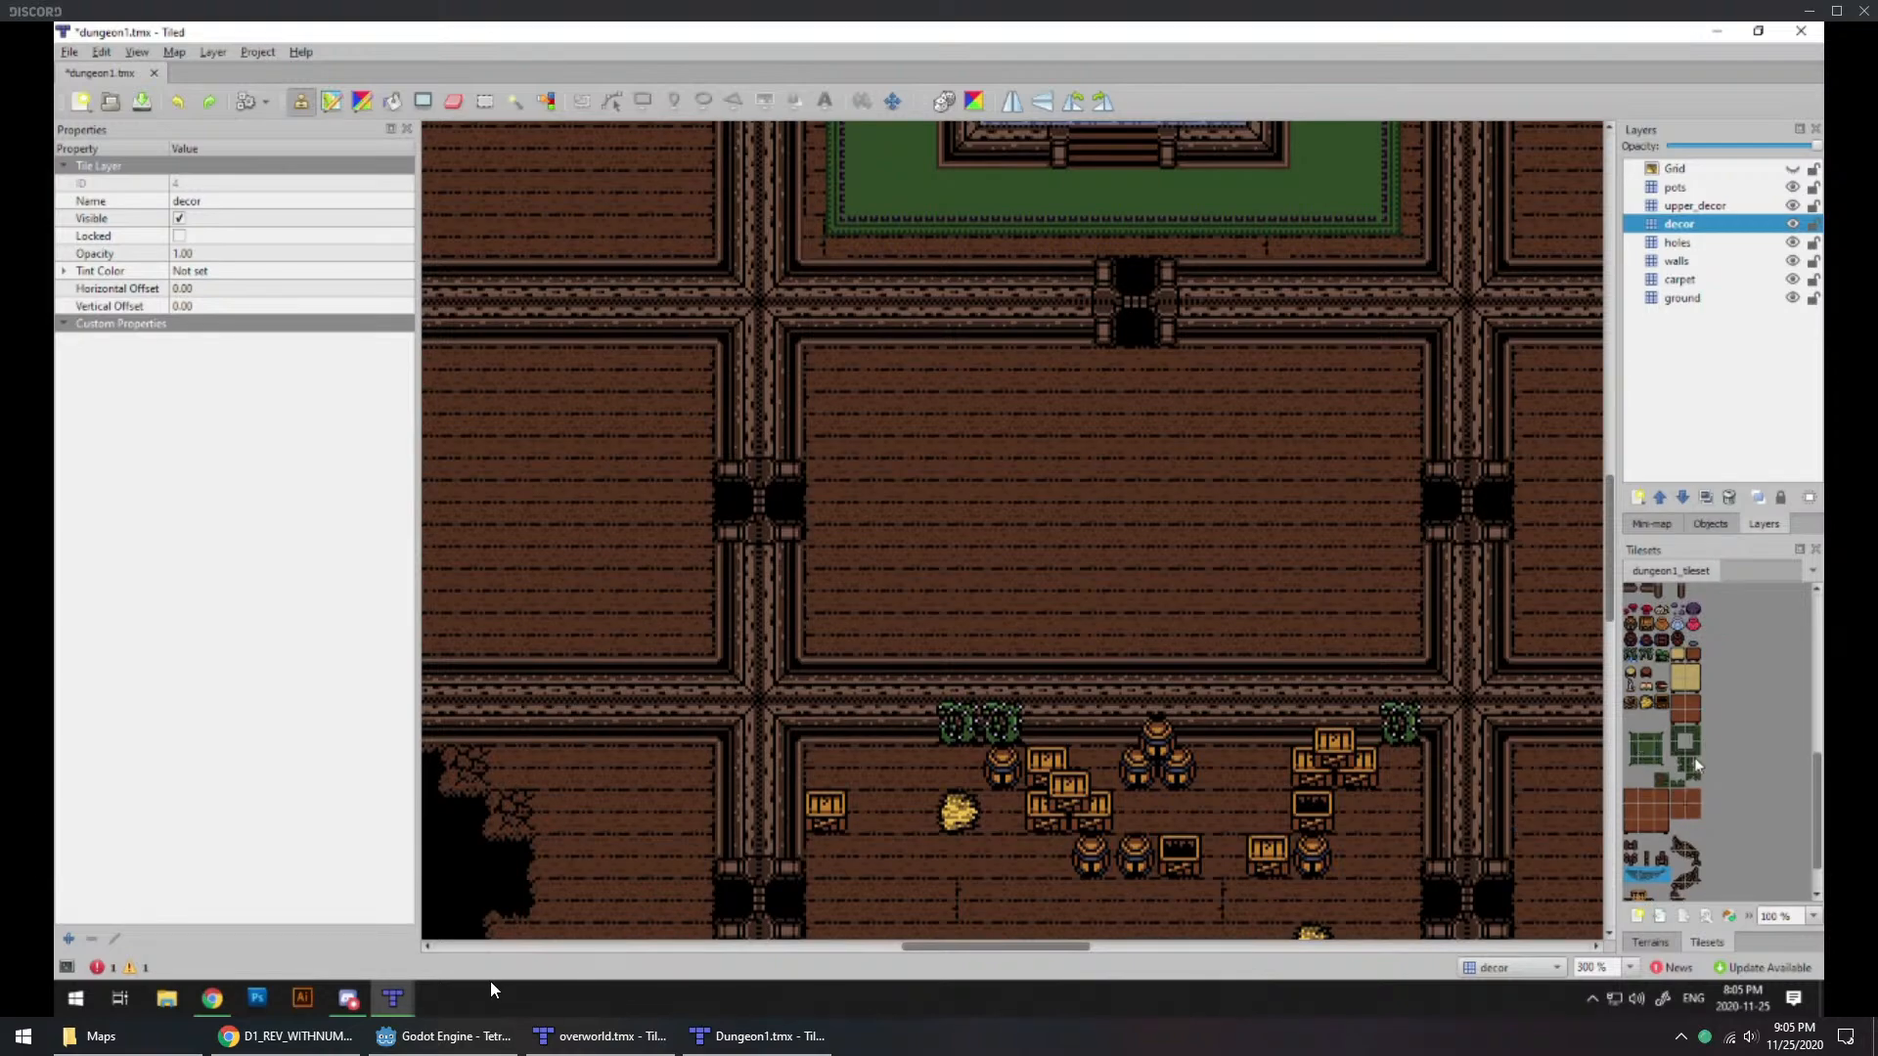
click(1662, 779)
scroll(1256, 478, up, 3)
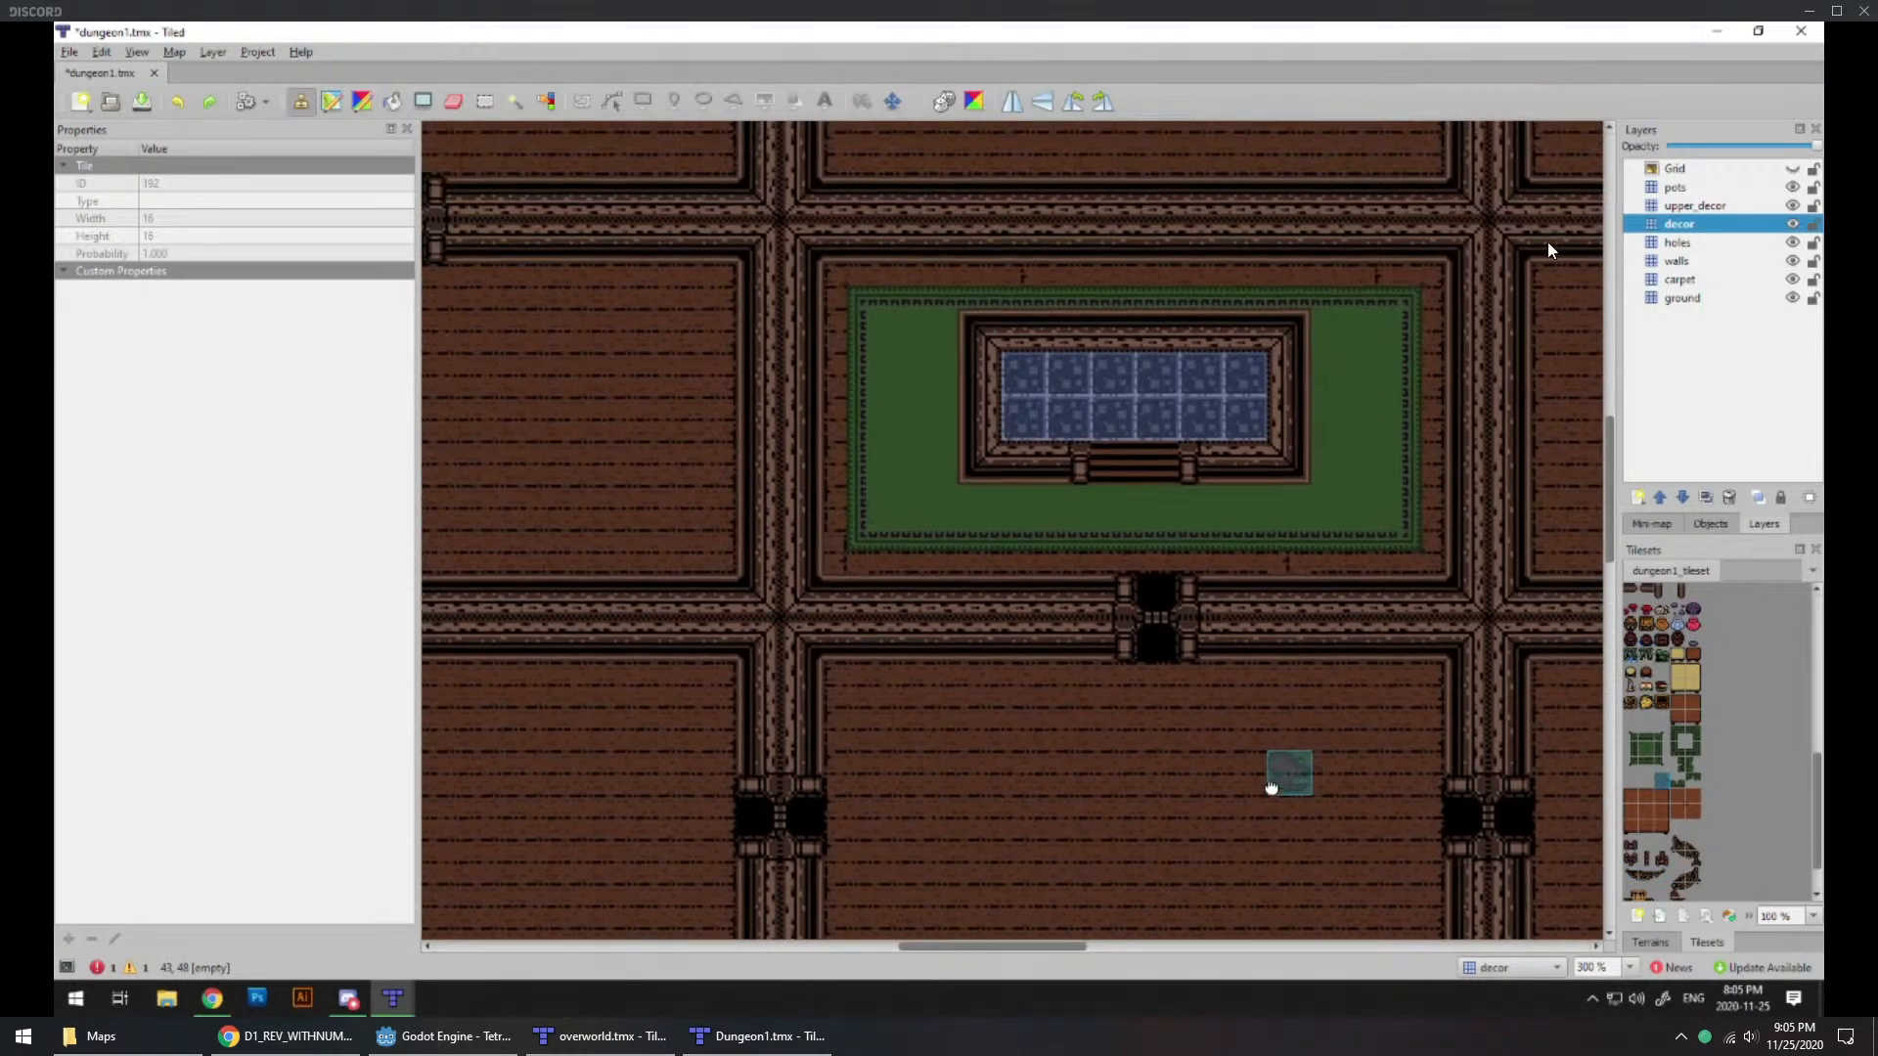
click(1681, 280)
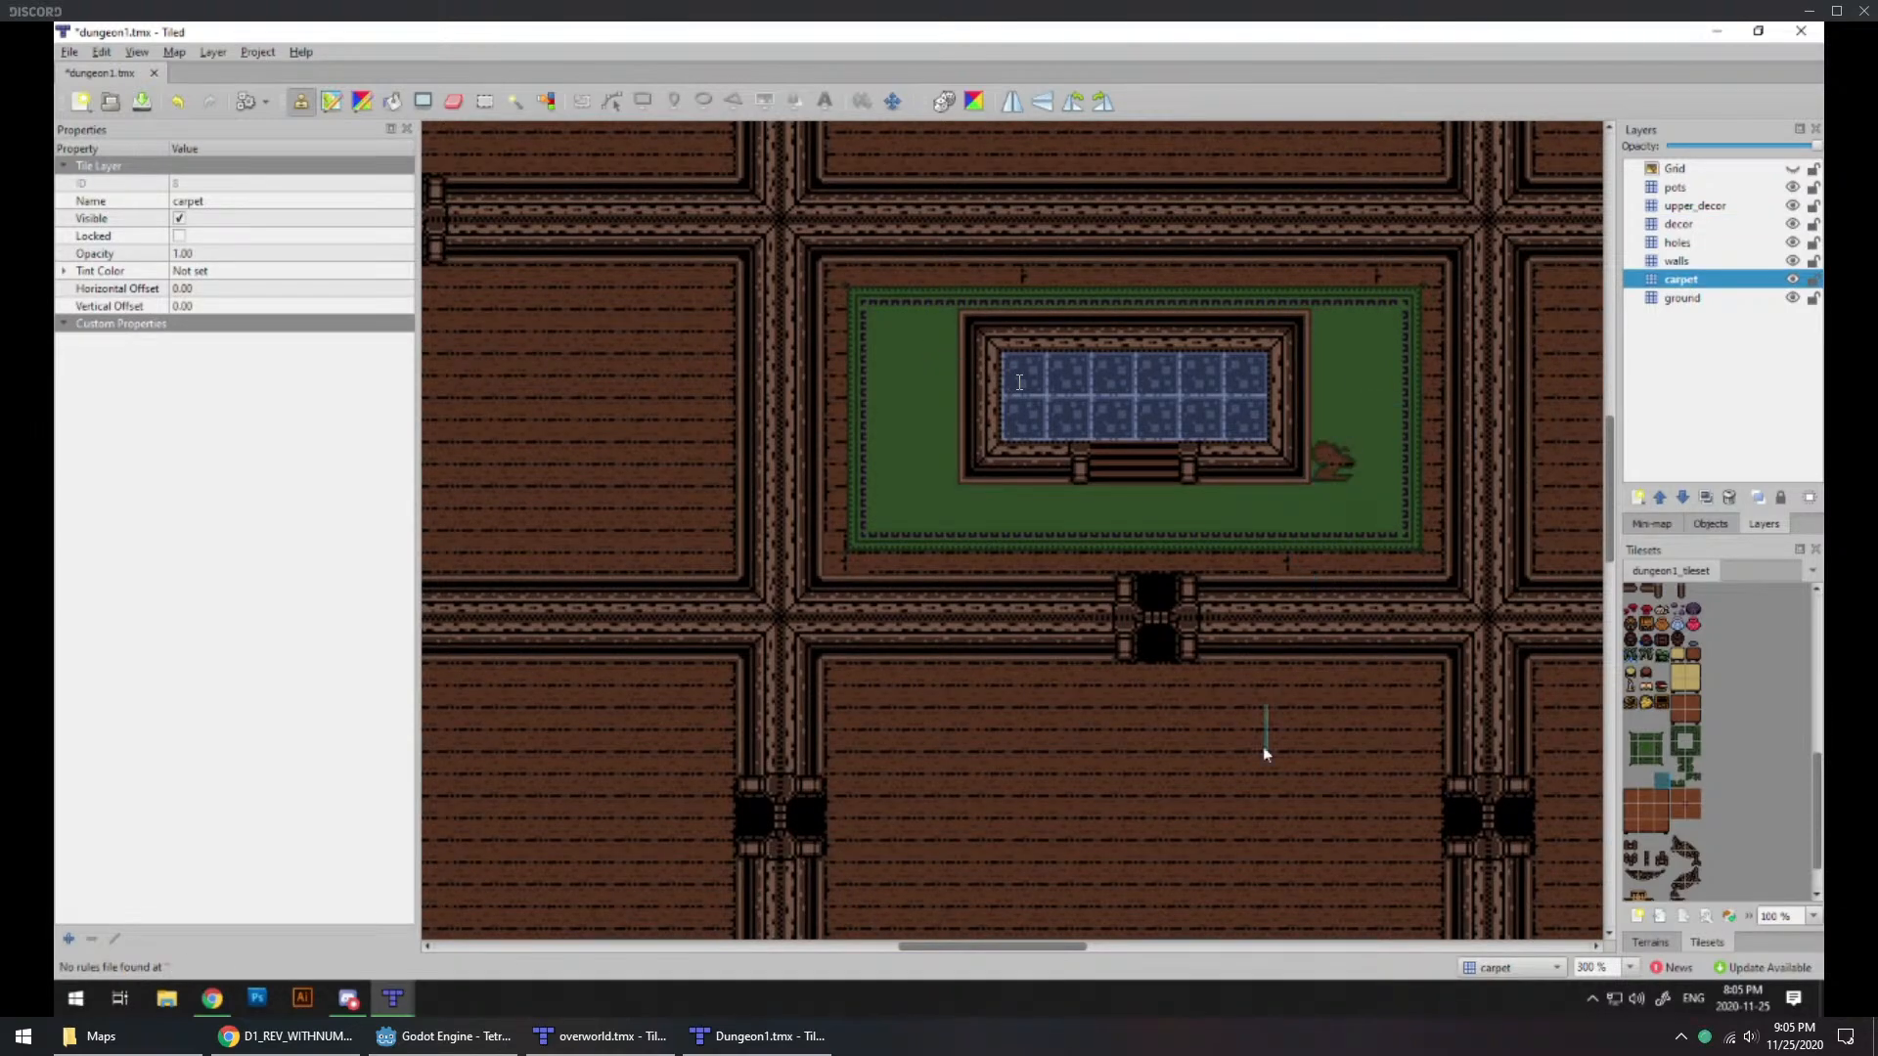
middle_drag(1245, 812, 1195, 417)
scroll(1195, 418, up, 5)
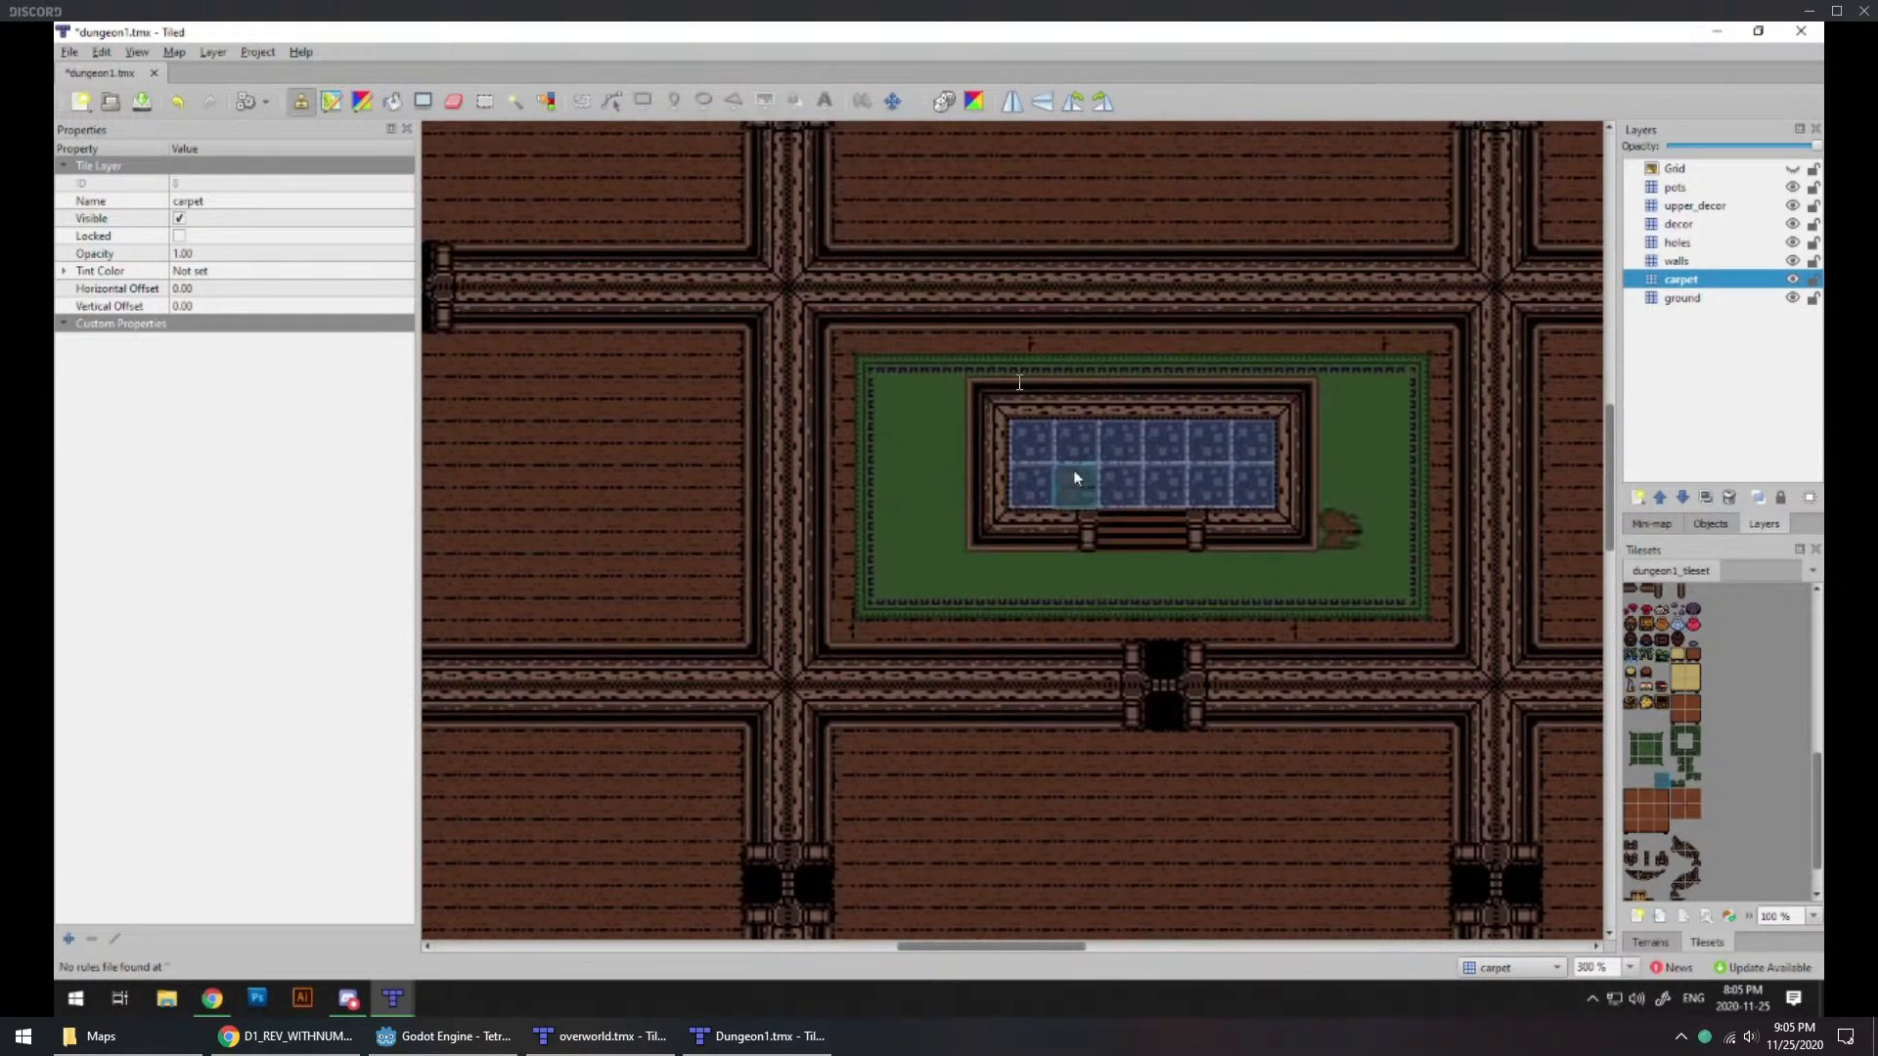
scroll(1122, 782, up, 1)
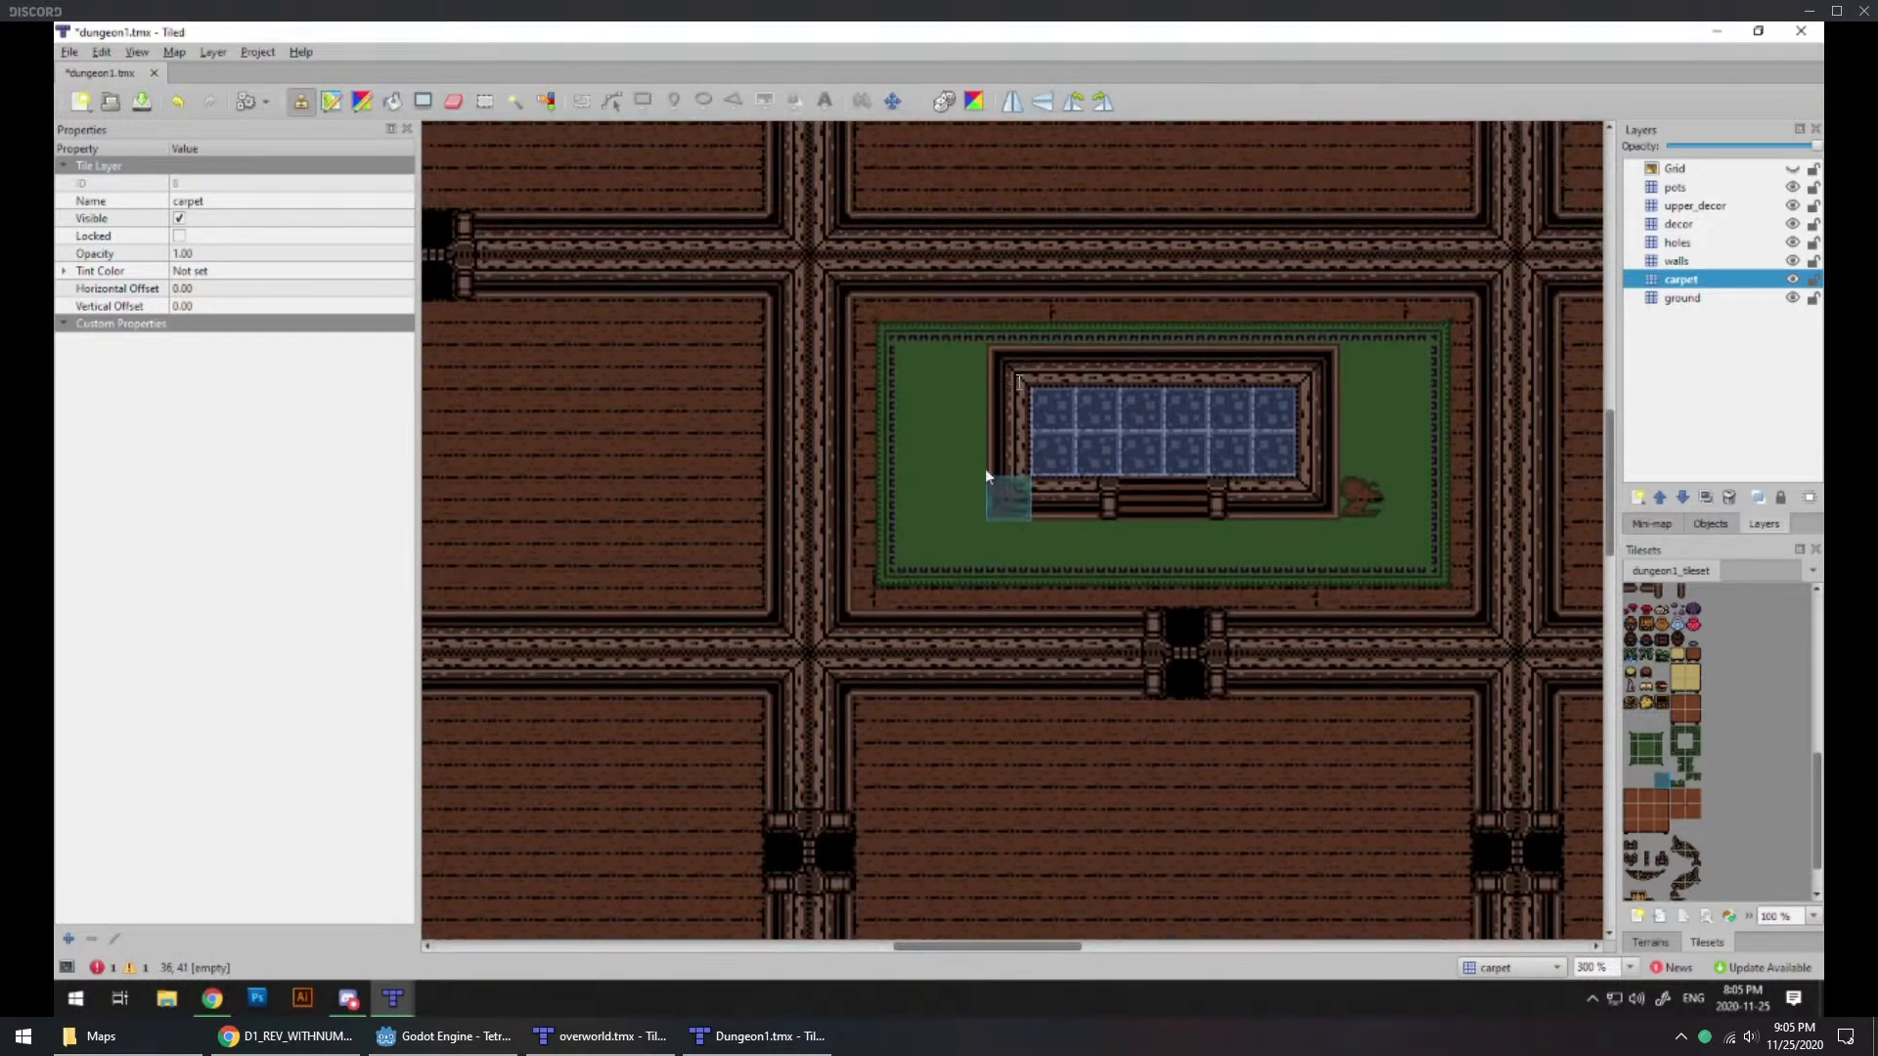
click(947, 388)
Step: Try placing the pale tile on the floor of the room south of the green-carpeted room, undoing each placement
scroll(1701, 699, up, 5)
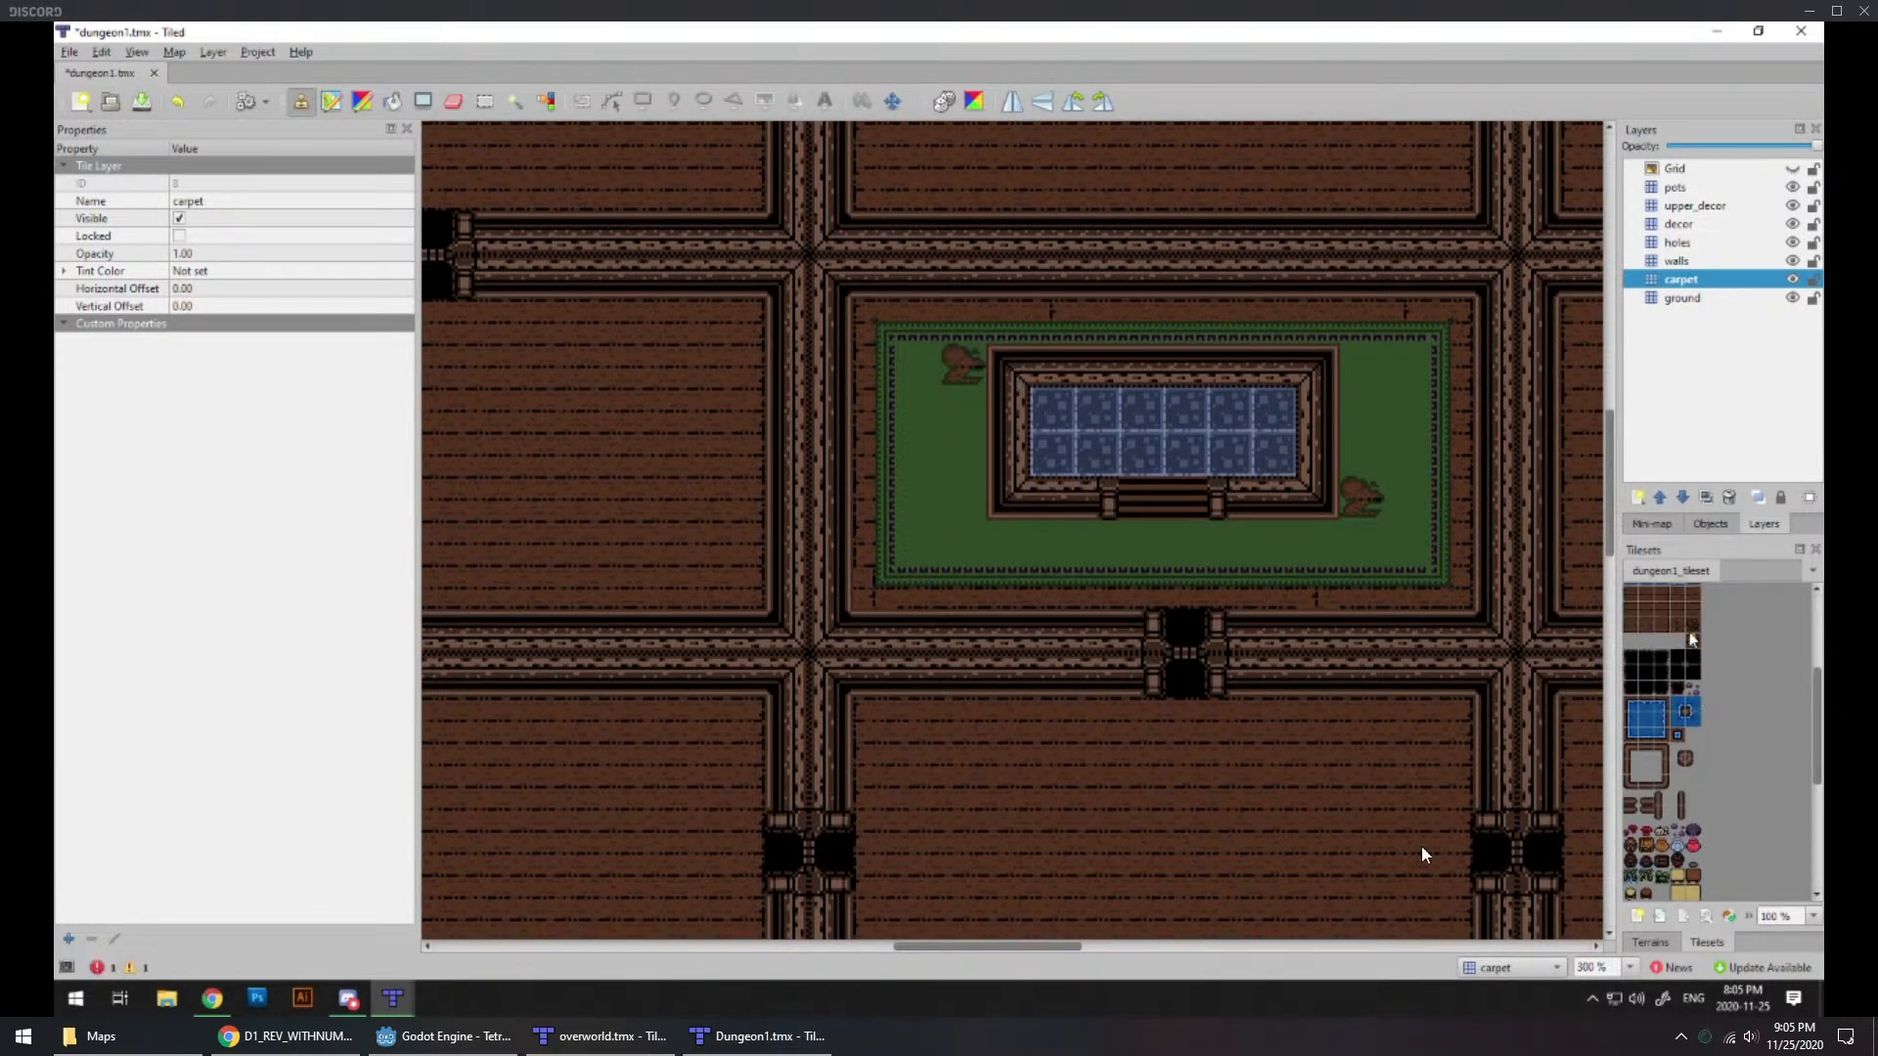
click(1690, 633)
click(1181, 766)
key(ctrl+z)
click(1663, 627)
click(1693, 642)
click(1171, 783)
middle_drag(865, 809, 900, 735)
key(ctrl+z)
click(1165, 759)
key(ctrl+z)
click(1085, 748)
key(ctrl+z)
middle_drag(1168, 733, 1147, 845)
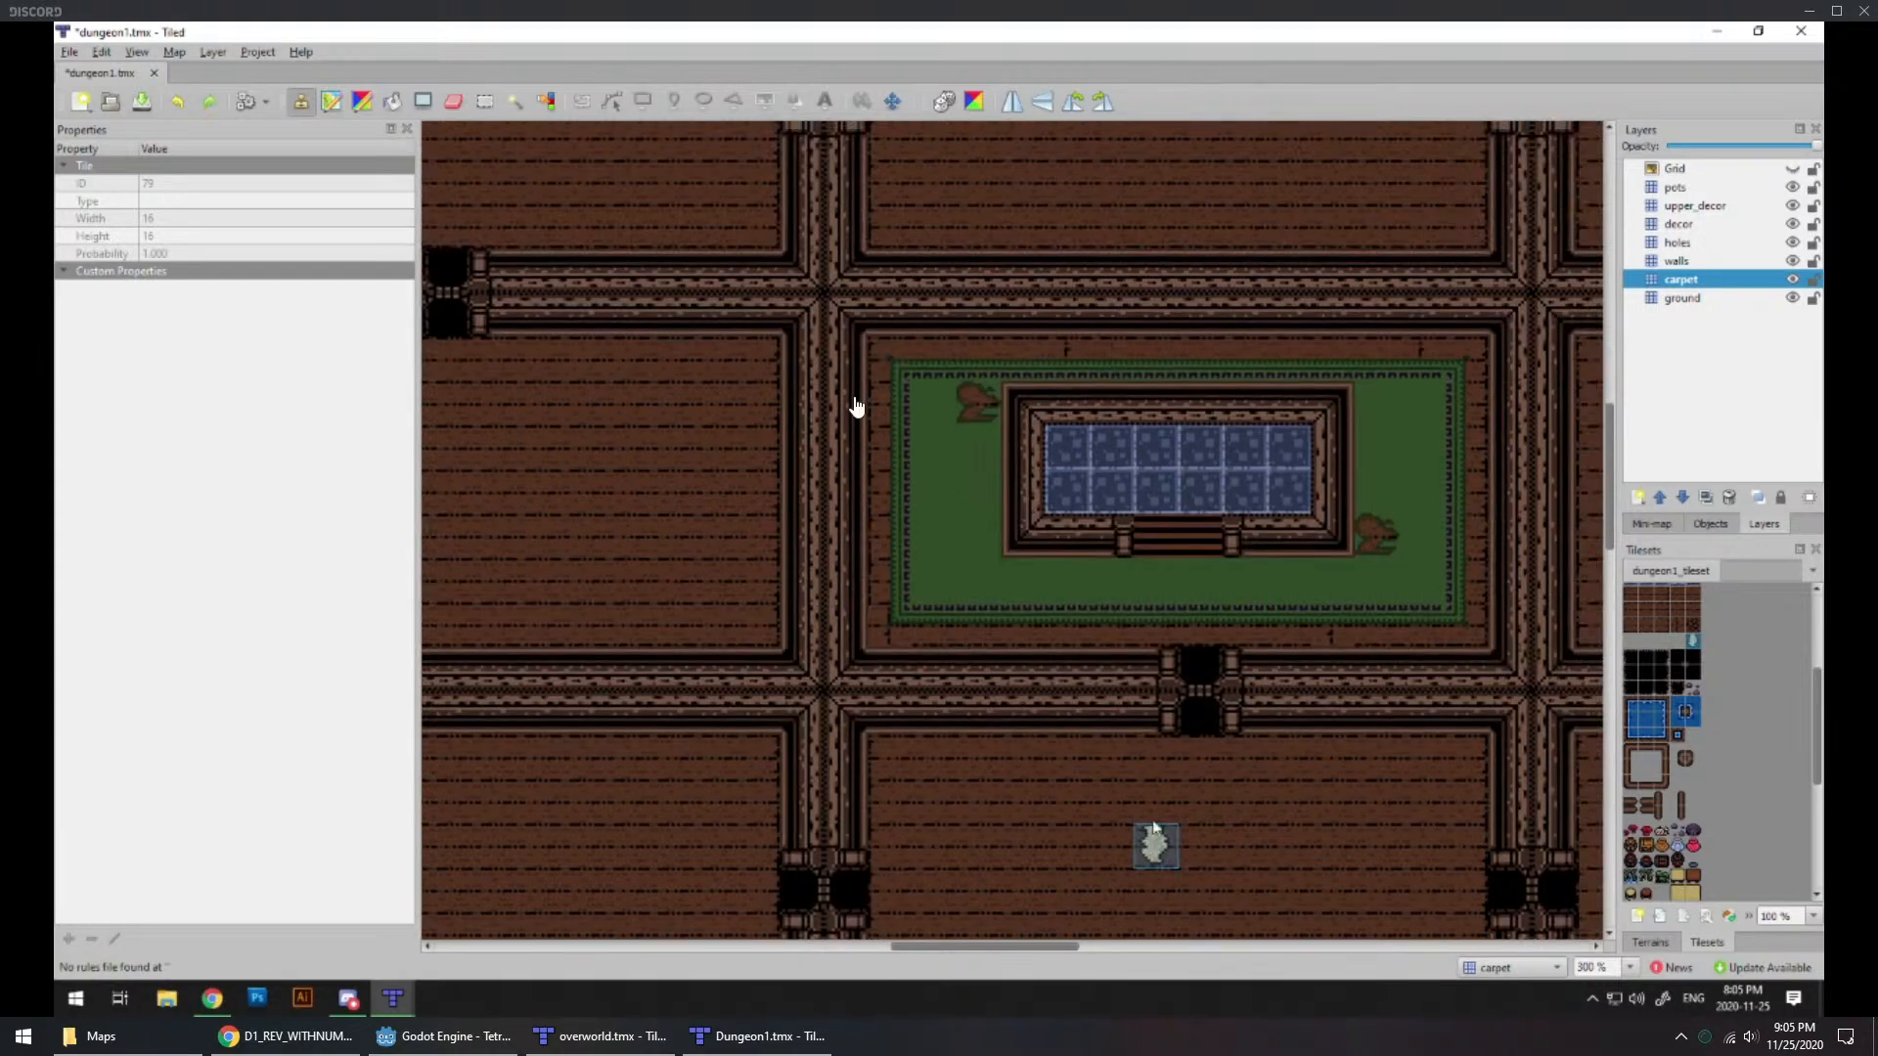
Step: Add frayed edge tiles along the west, south and east borders of the green carpet
scroll(1743, 822, down, 3)
click(1682, 814)
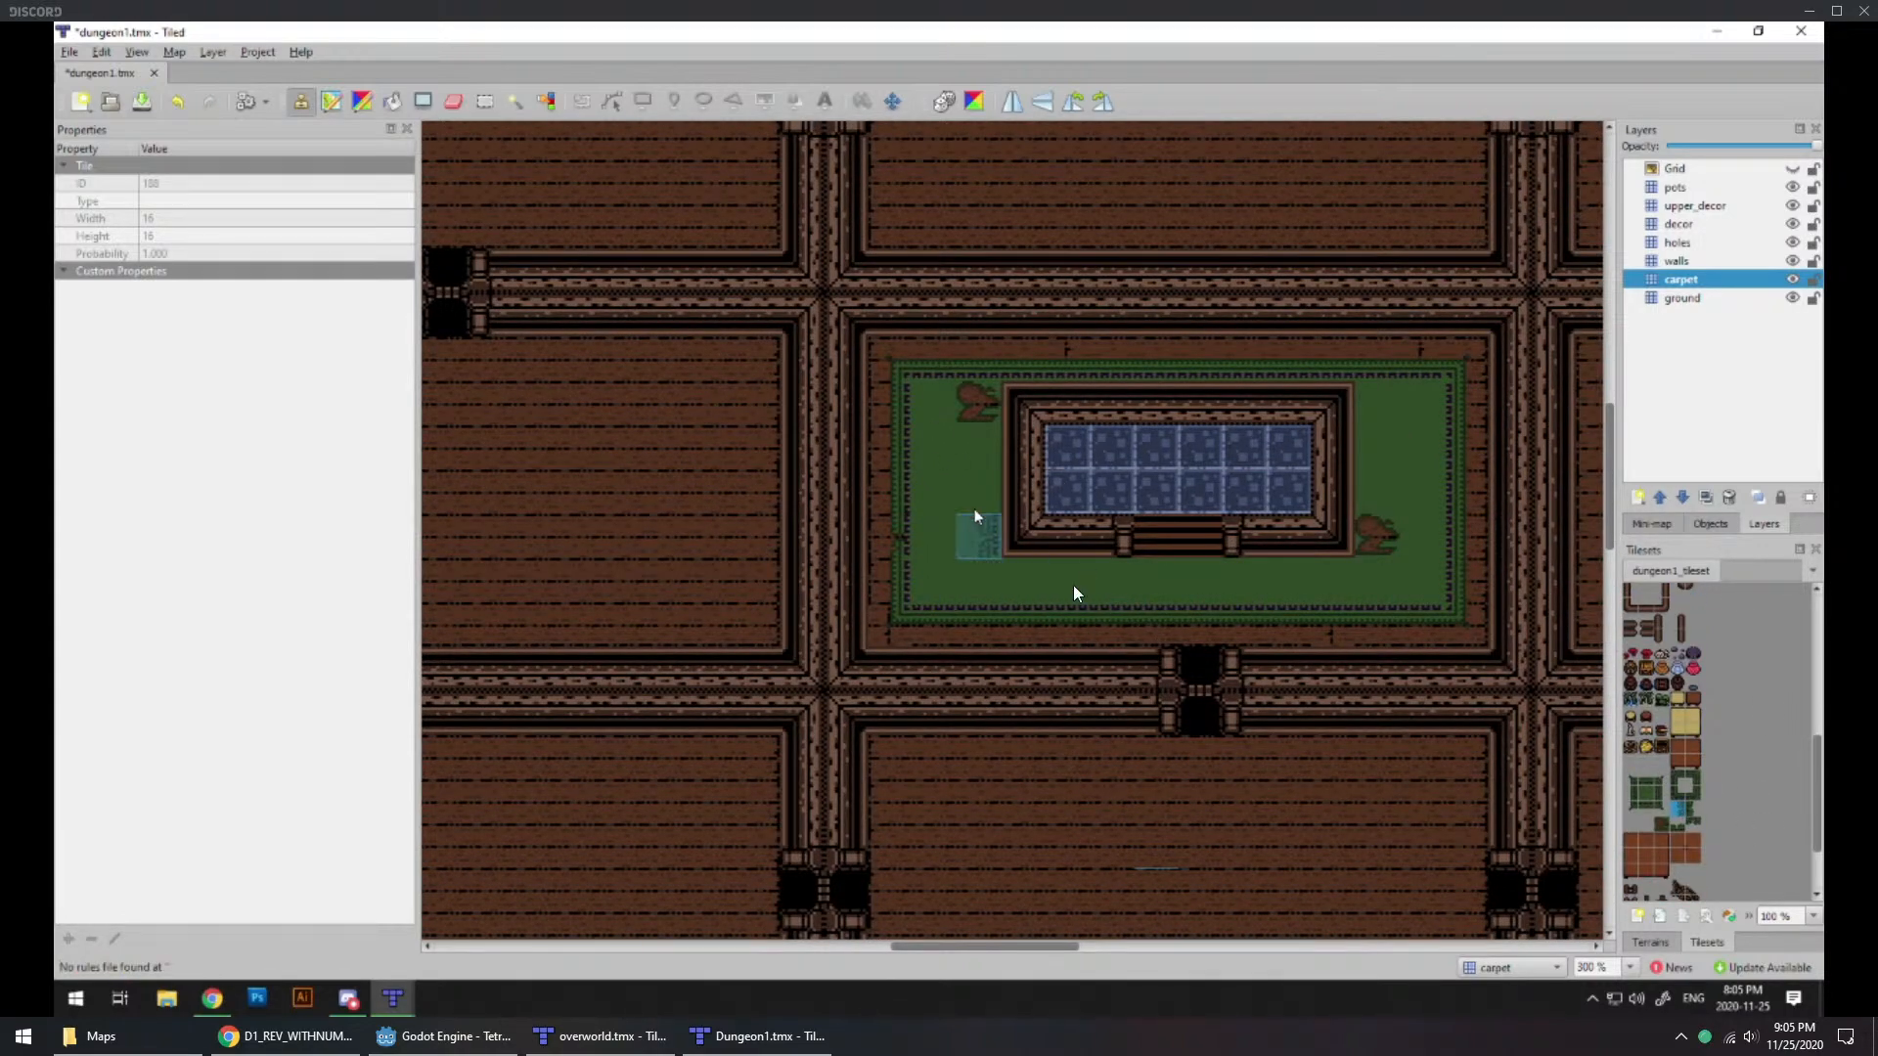
click(1694, 825)
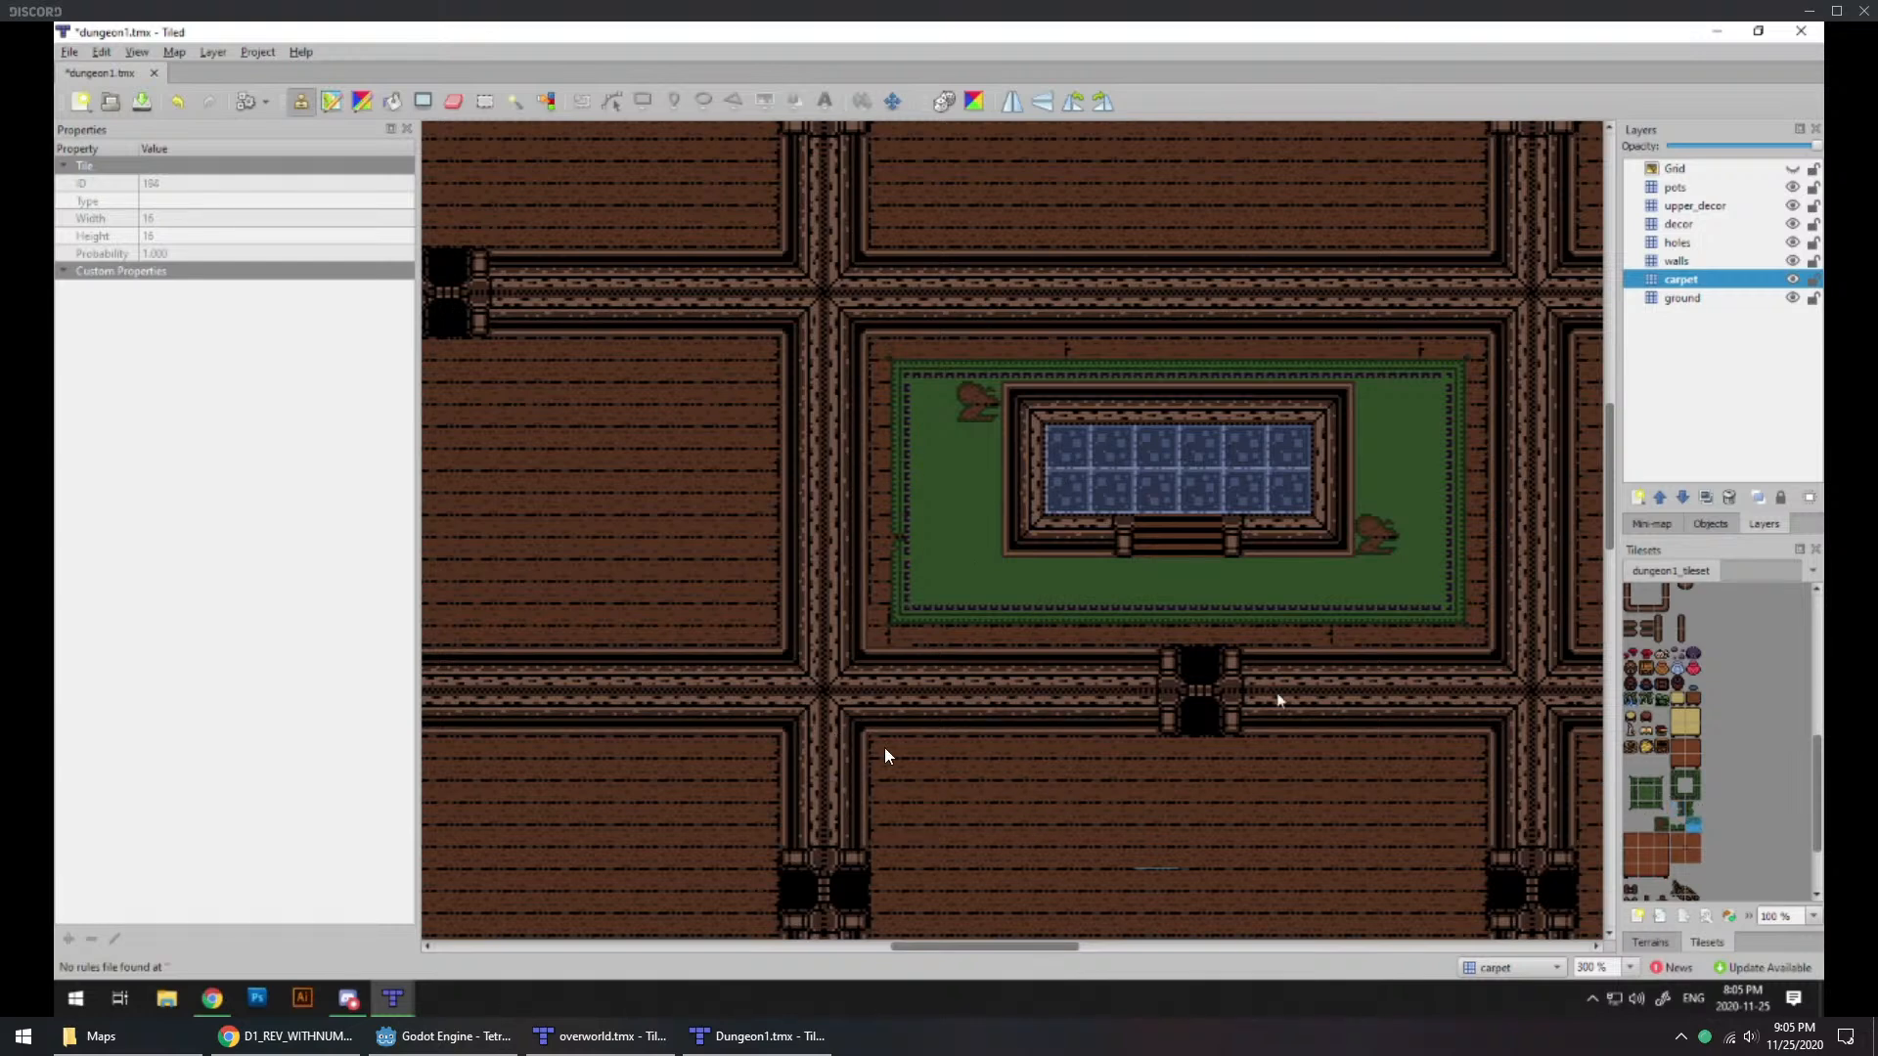
click(1332, 630)
click(1062, 629)
click(1692, 809)
click(1464, 489)
click(1464, 402)
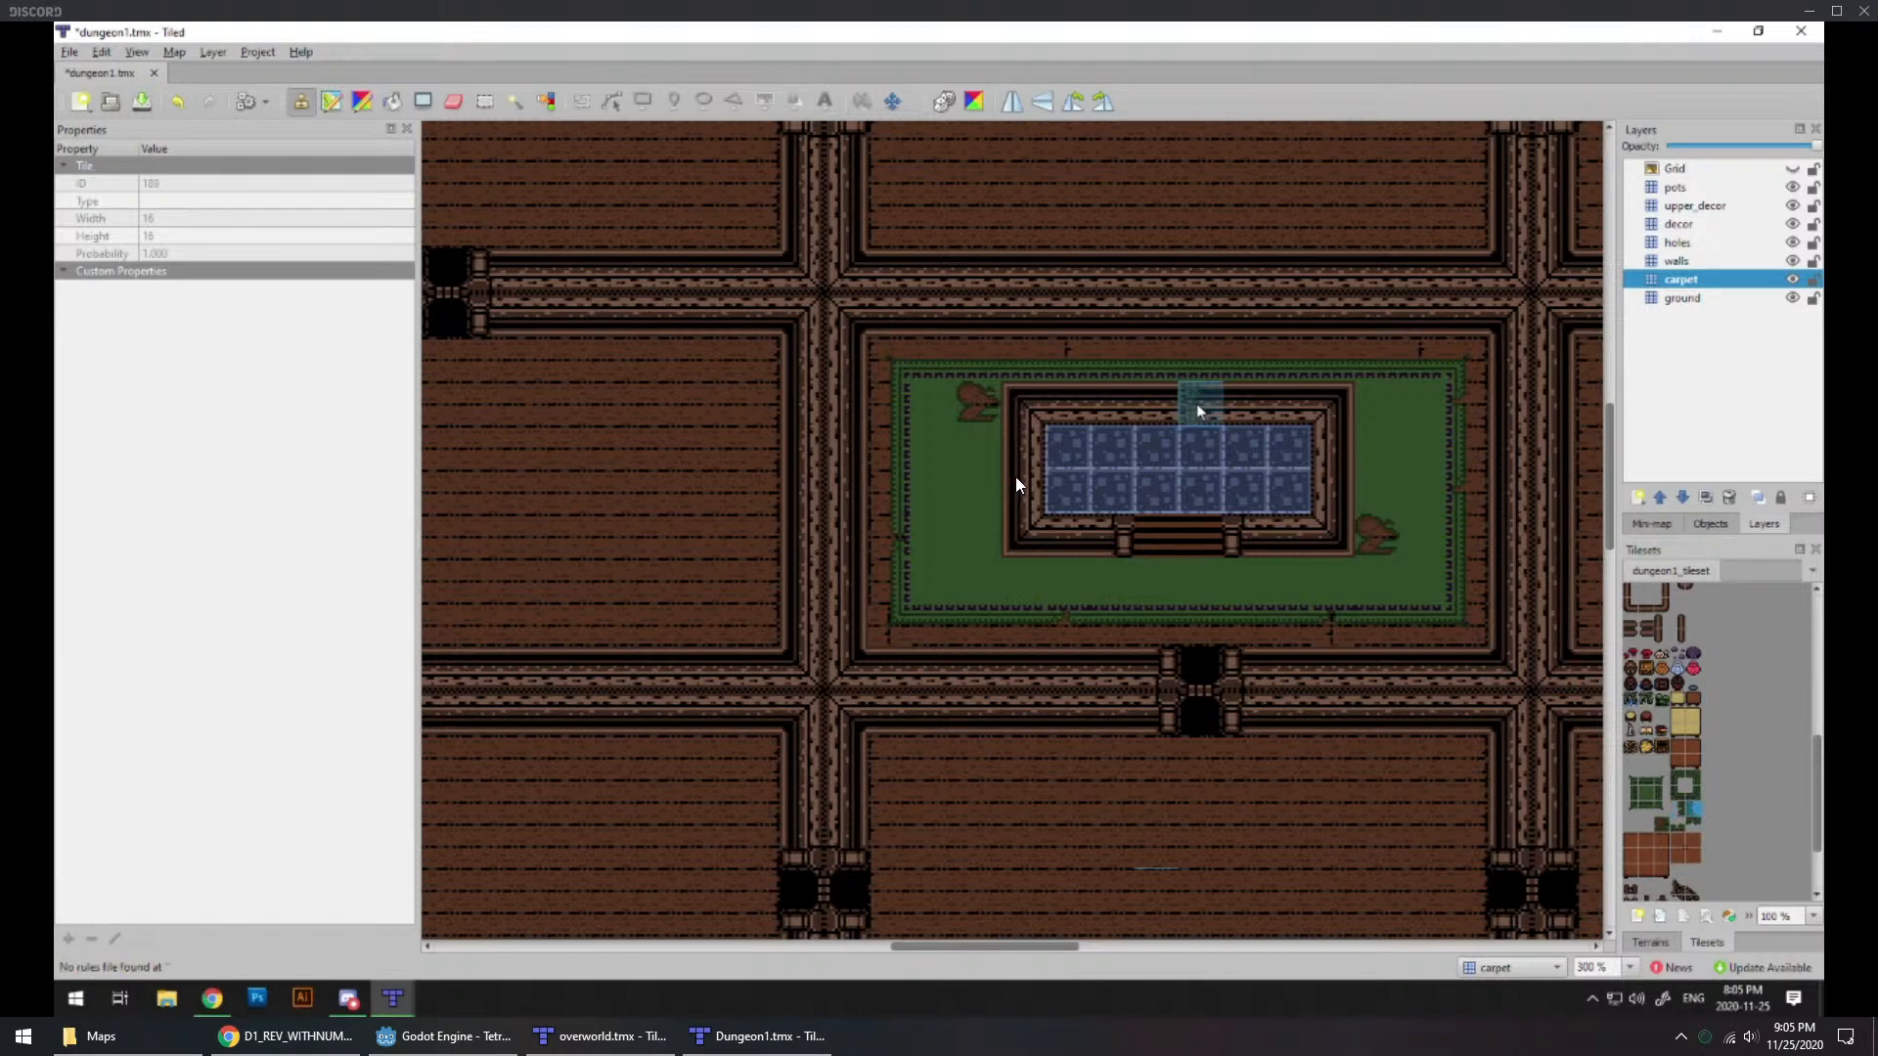
Step: Hang two three-tile draped nets on the north wall of the green-carpeted room, on the decor layer
middle_drag(1199, 407, 1391, 690)
scroll(1697, 837, down, 3)
drag(1630, 829, 1664, 829)
click(1678, 224)
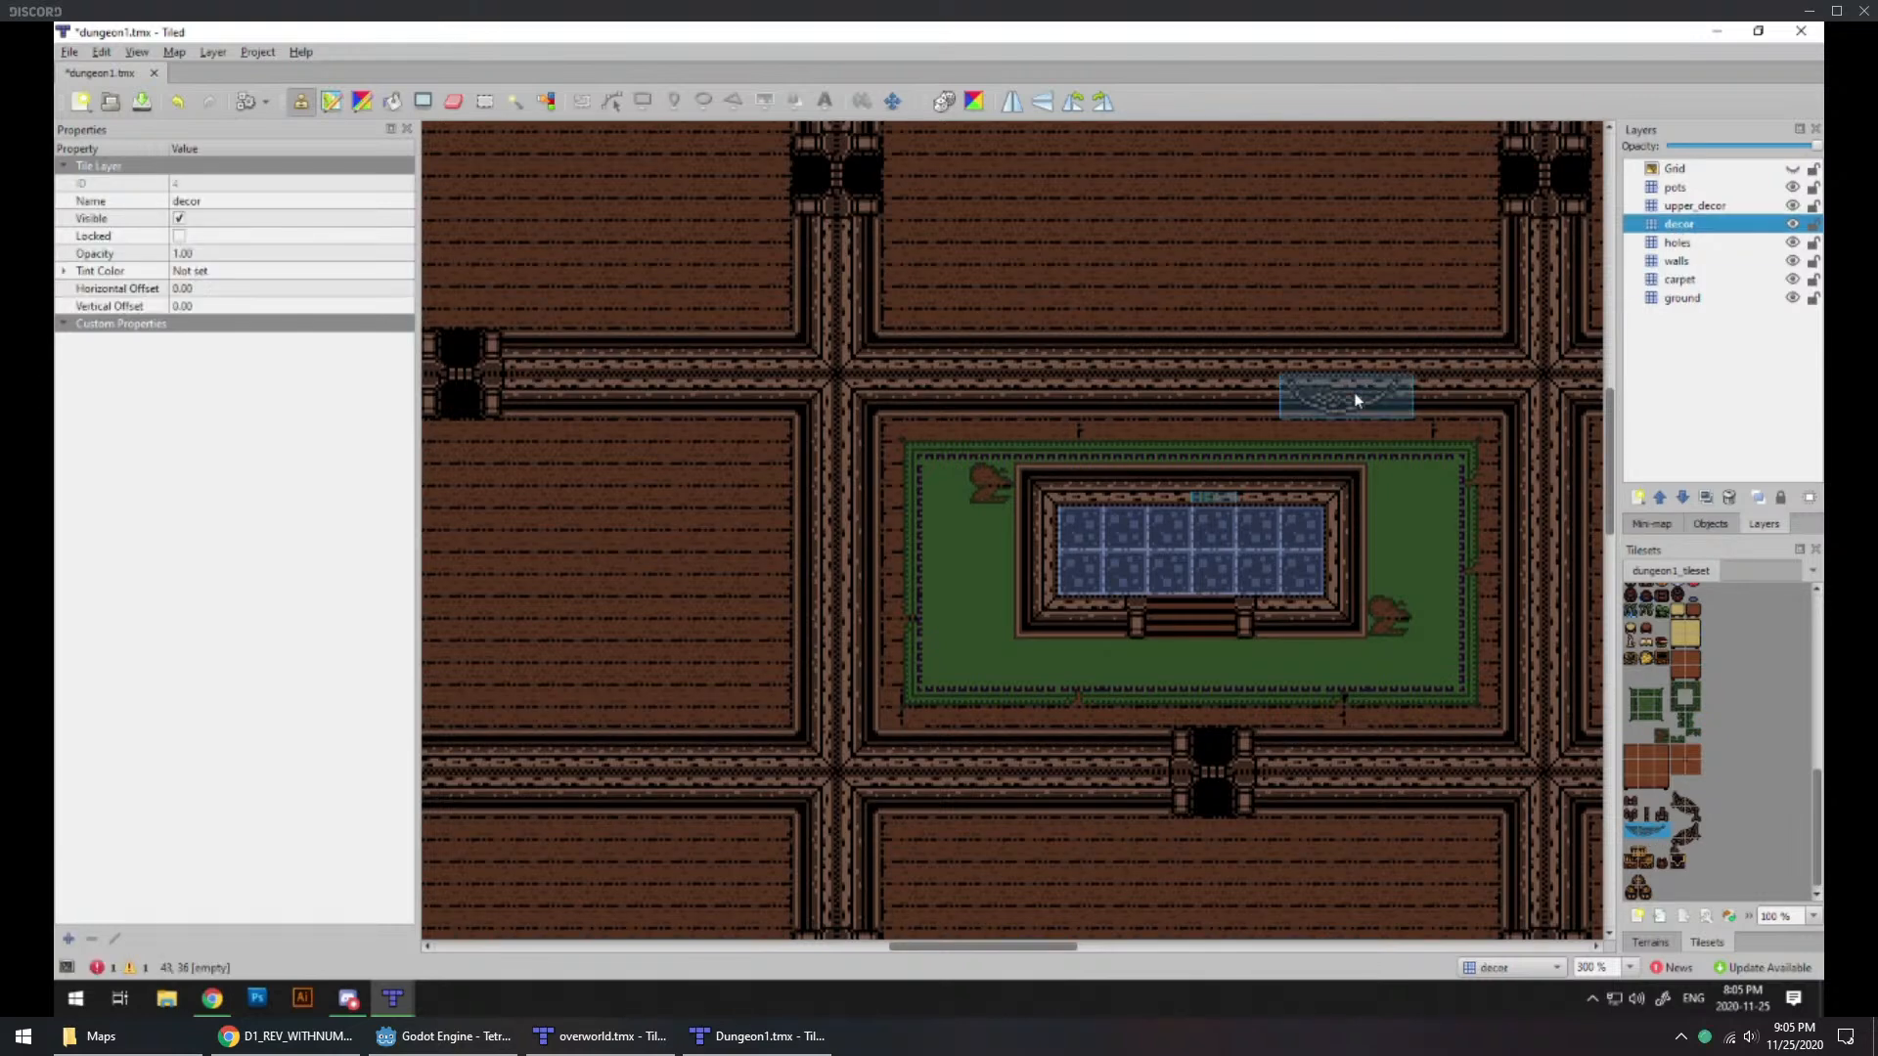
click(1384, 396)
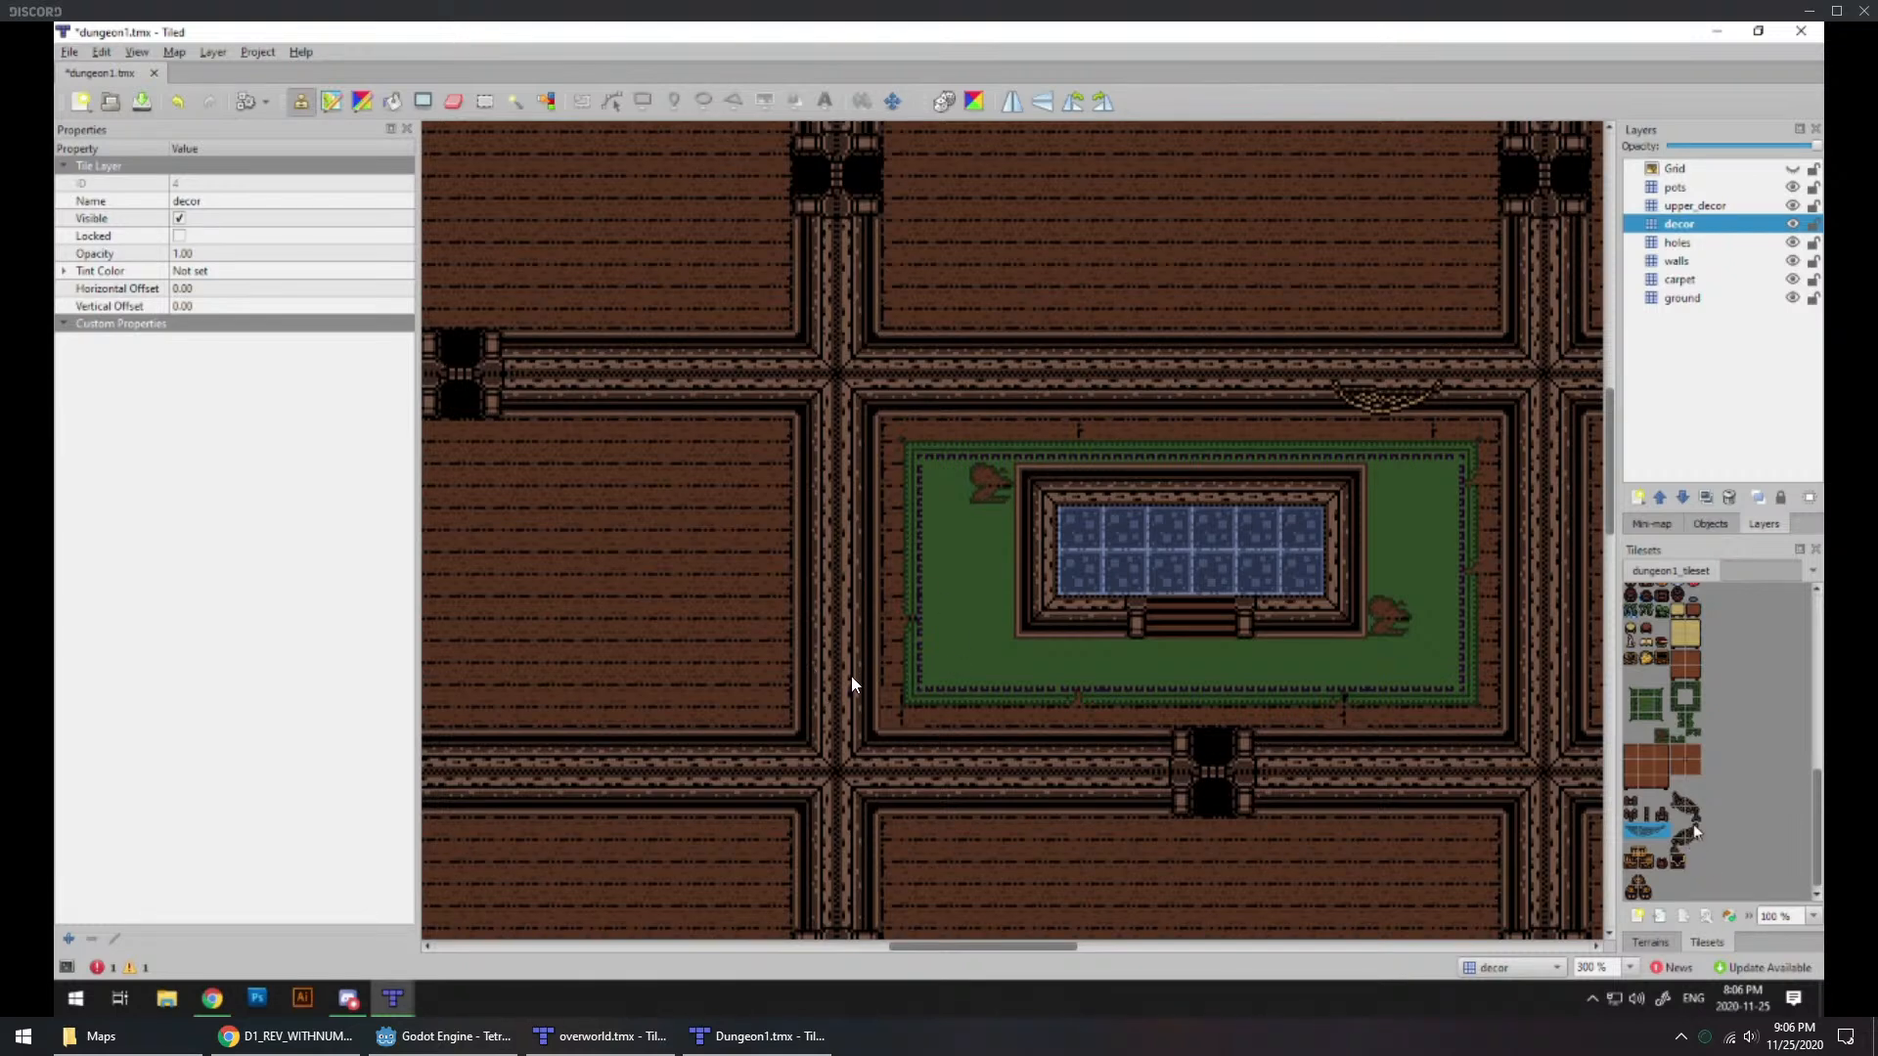
click(1213, 406)
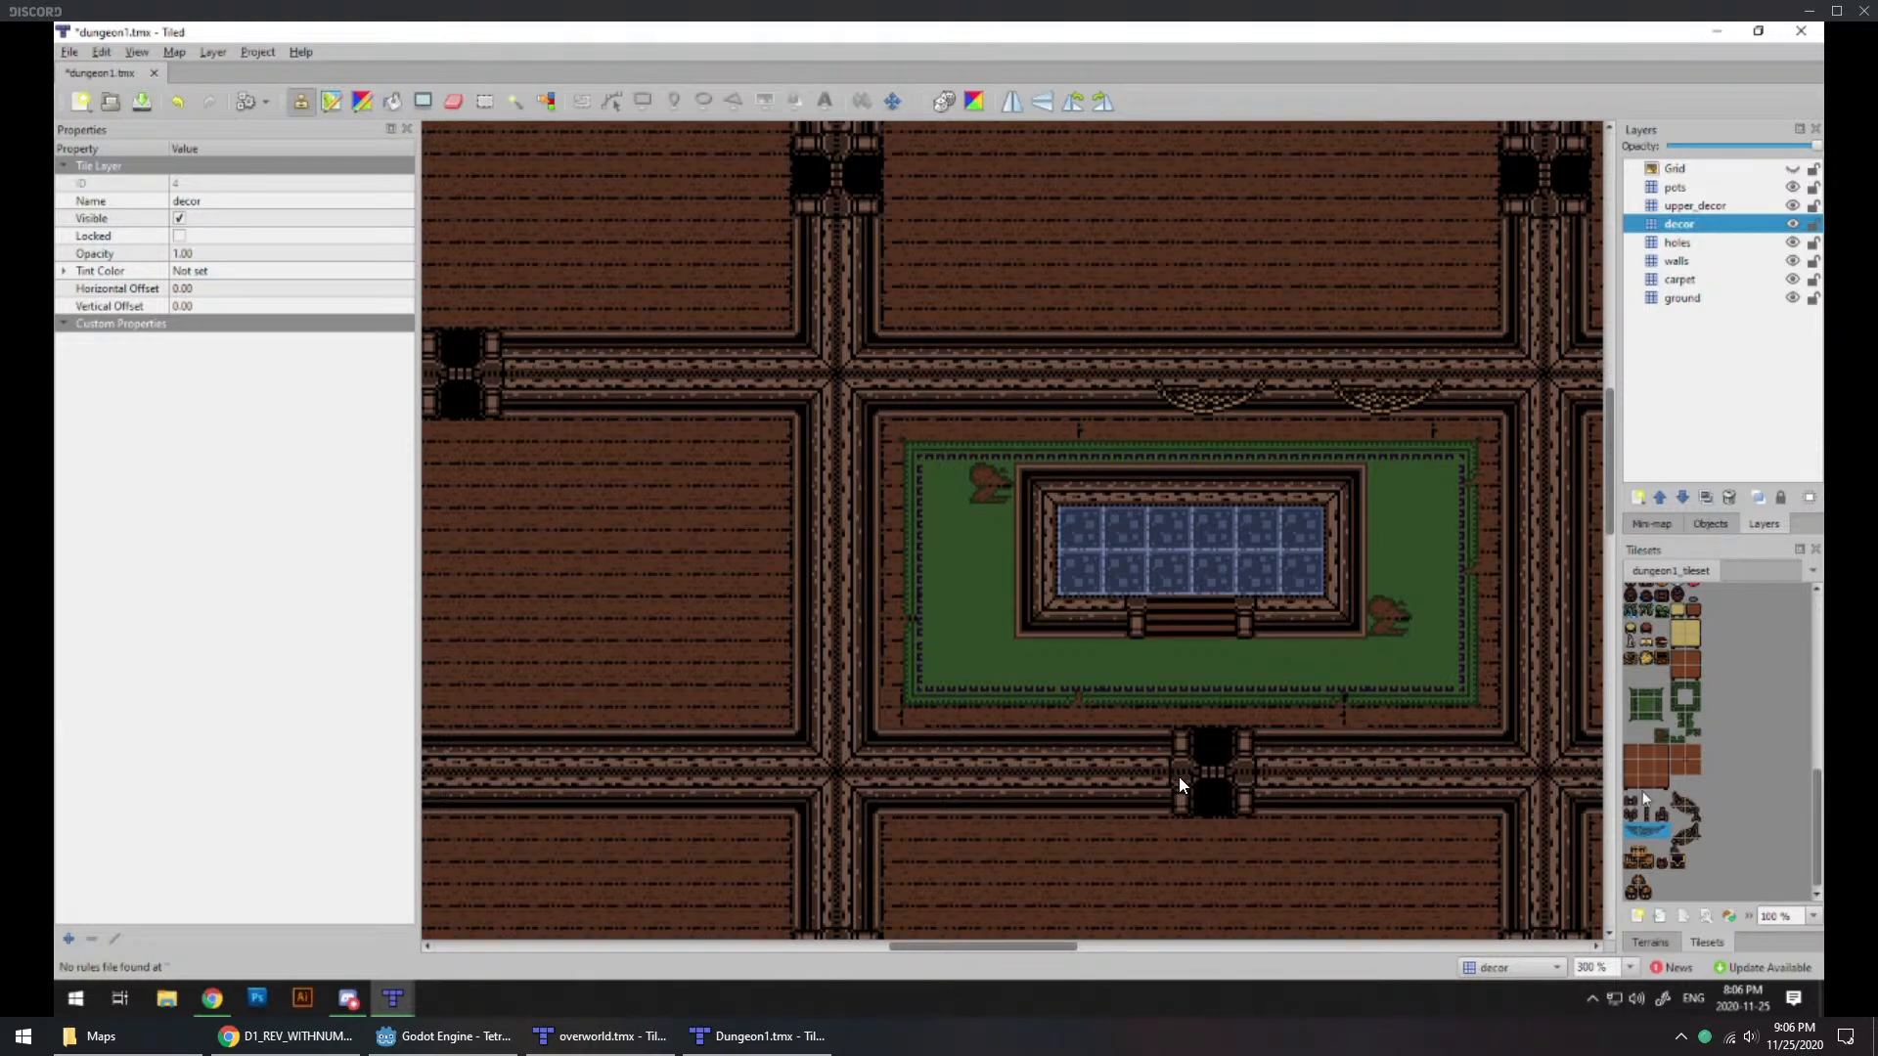
Step: Place two red shield tiles on the walls layer along the north wall of the green-carpeted room, west of the nets
scroll(1674, 783, up, 3)
scroll(1674, 782, up, 5)
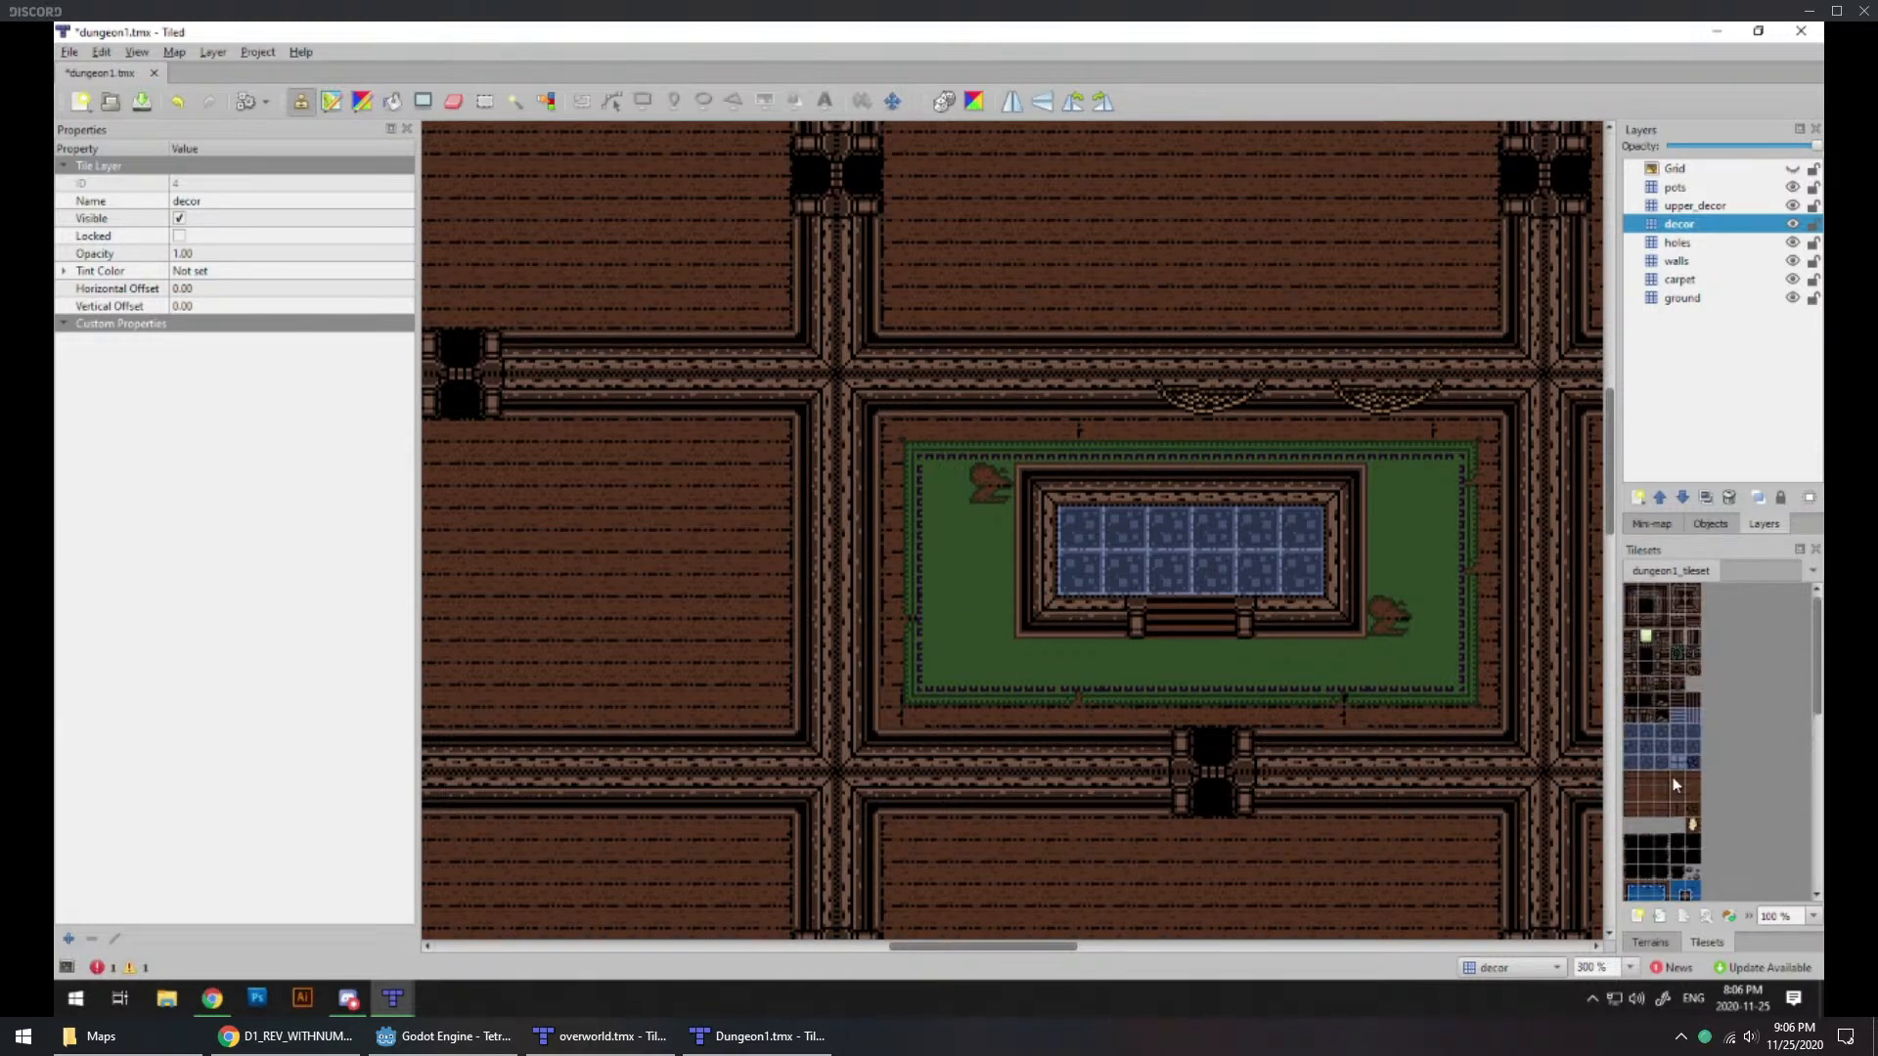
click(1674, 690)
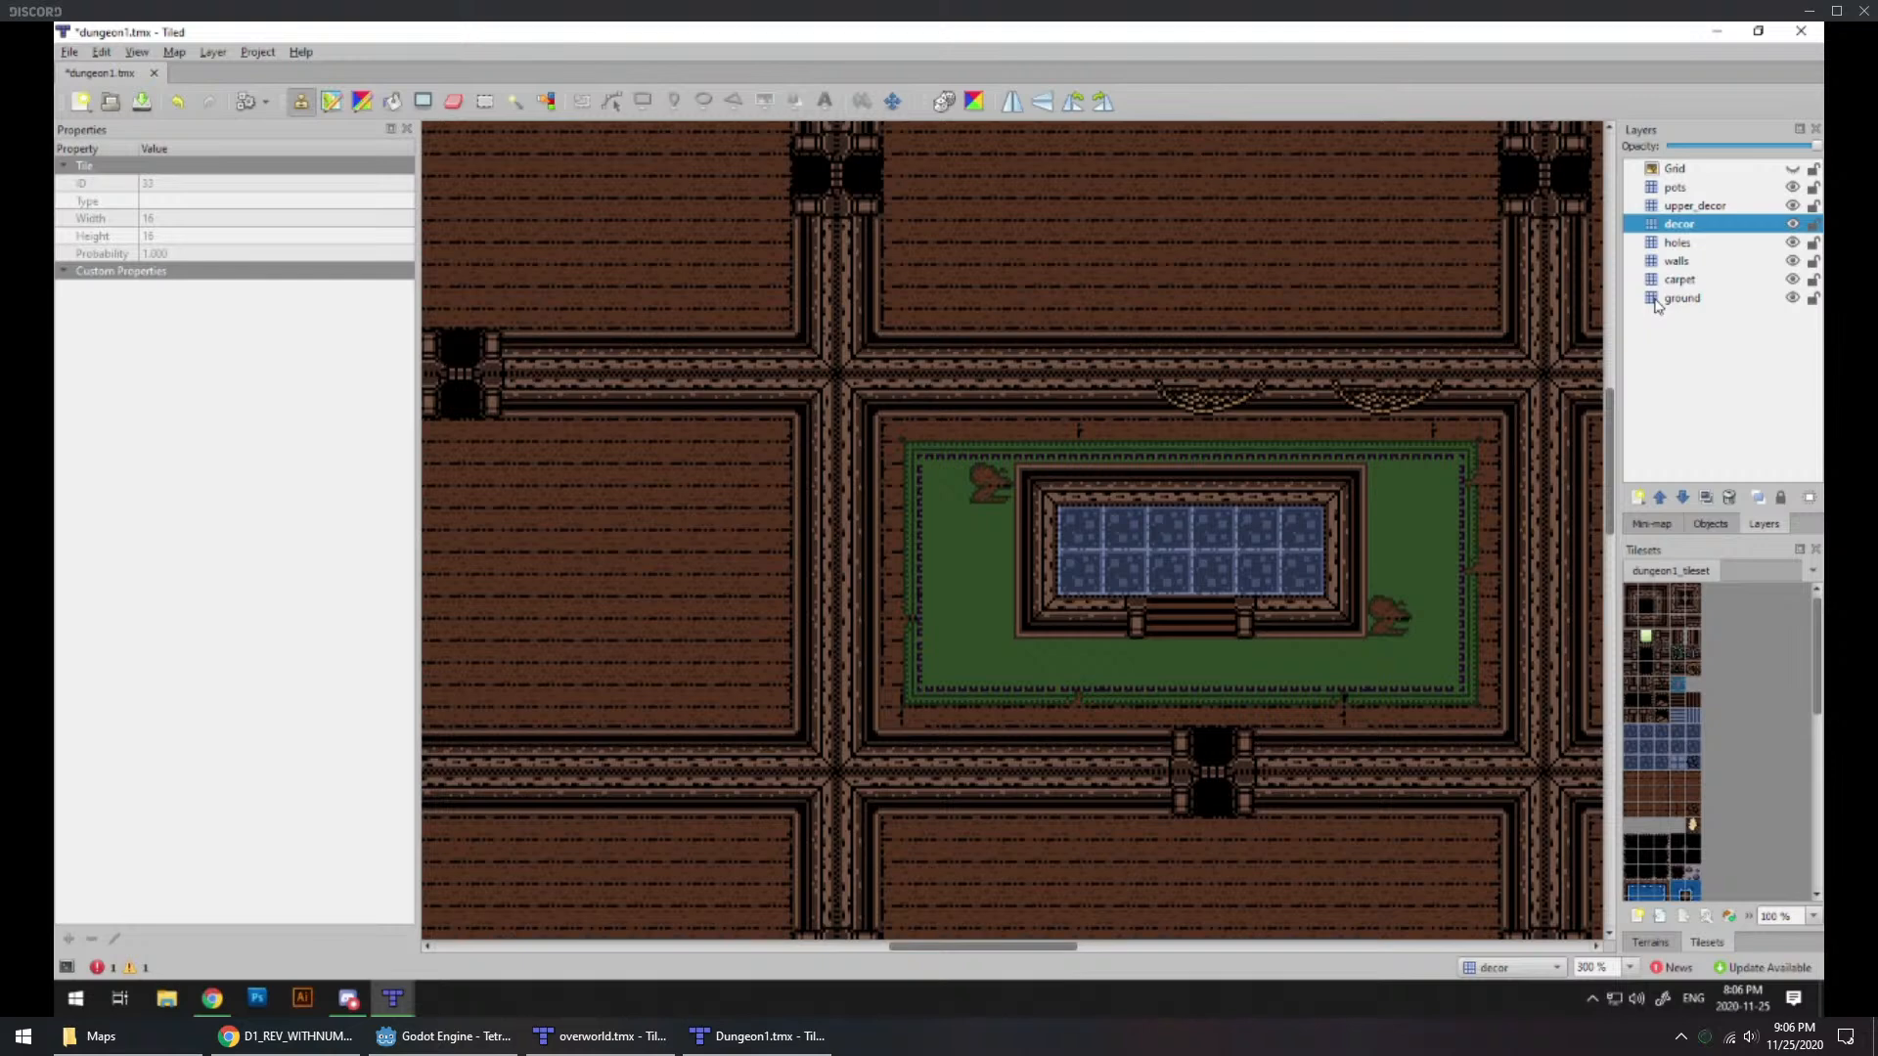
click(1676, 262)
click(1124, 396)
click(947, 396)
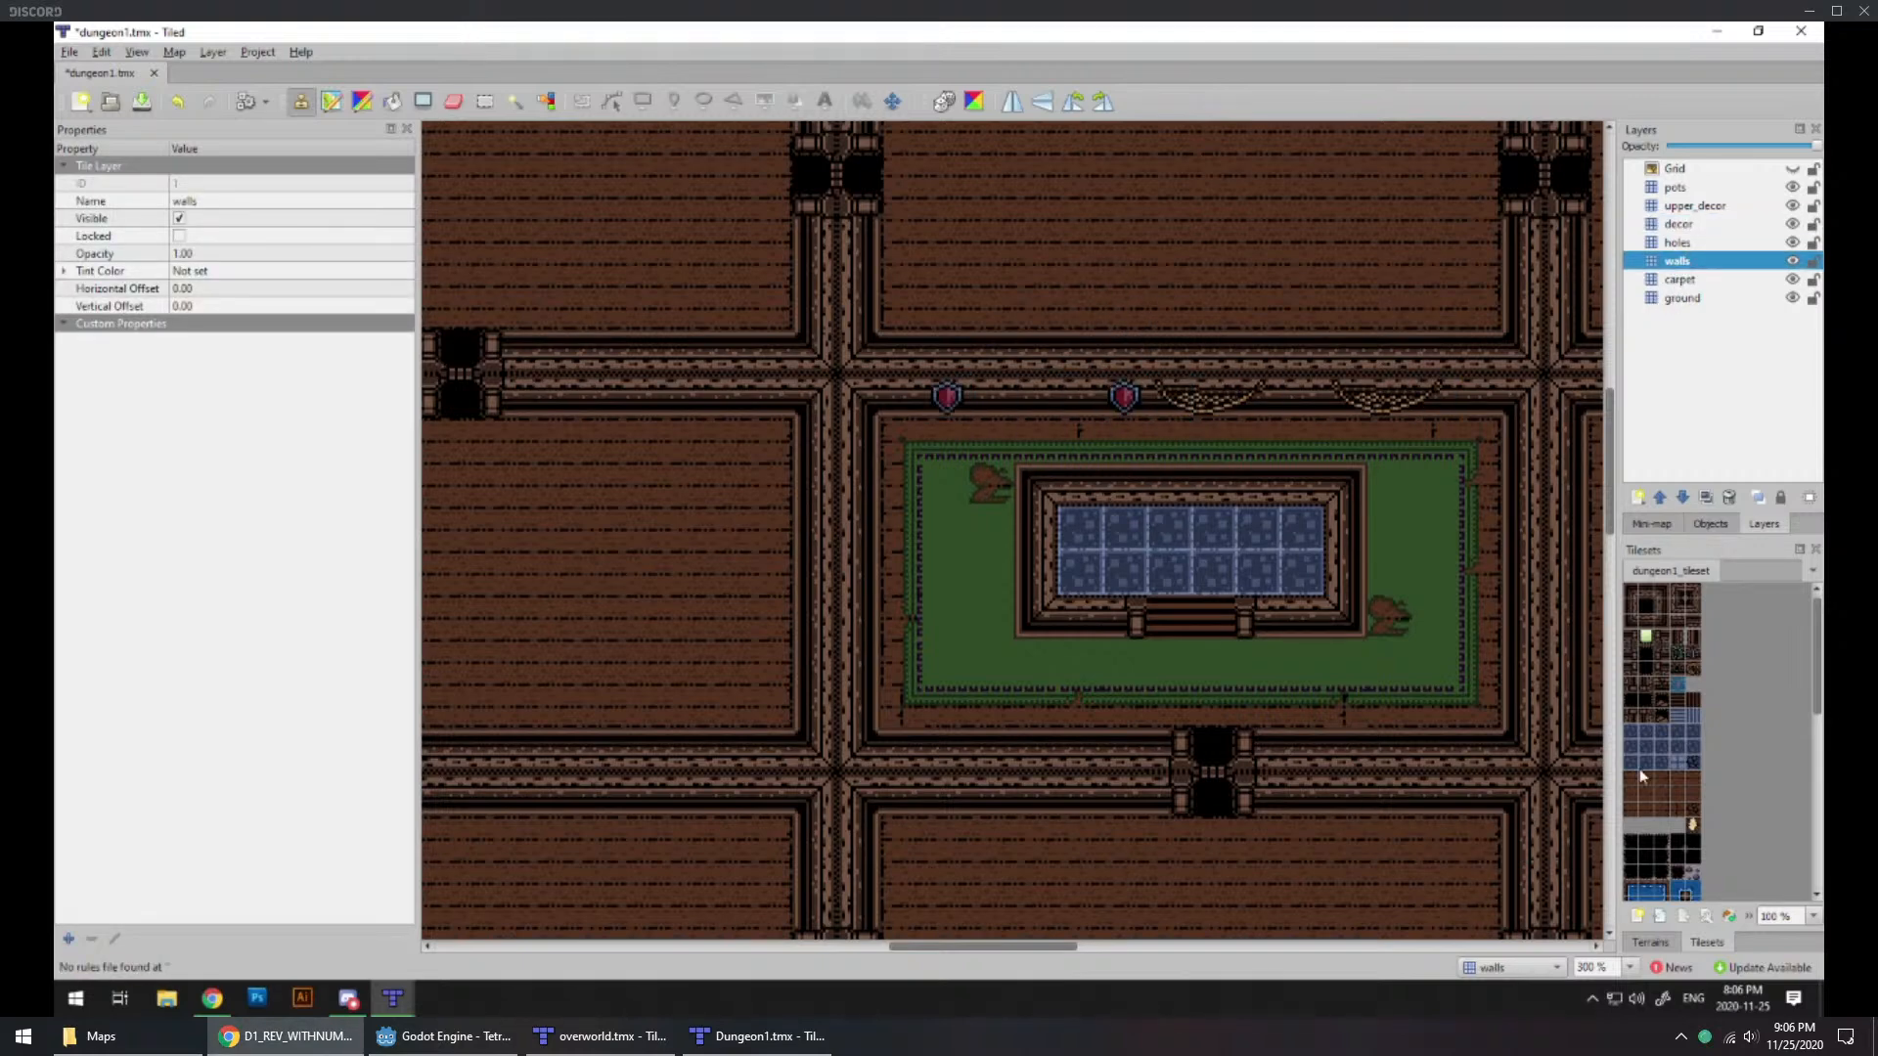
Step: Place four evenly spaced round porthole tiles on the north wall of the room north of the green-carpeted room
click(1677, 669)
click(1476, 396)
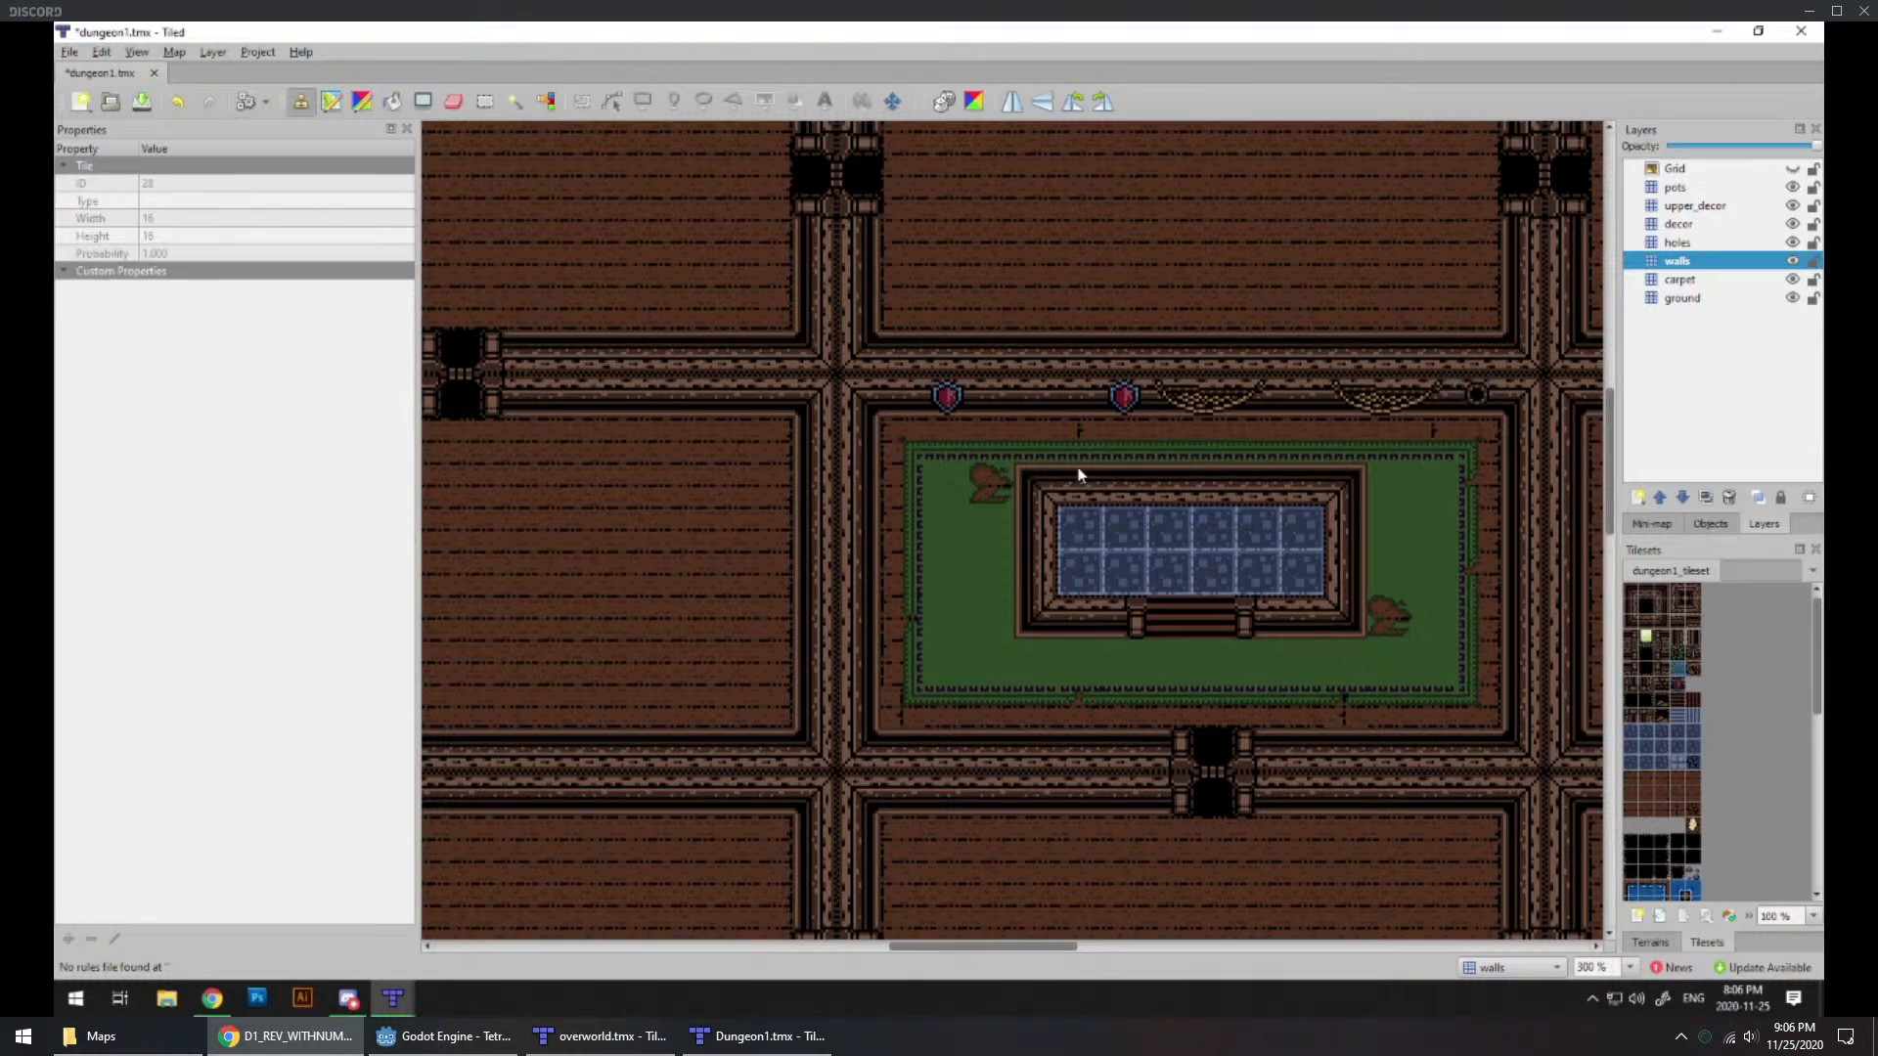
key(ctrl+z)
scroll(1106, 503, up, 5)
click(934, 501)
click(1076, 499)
click(1186, 485)
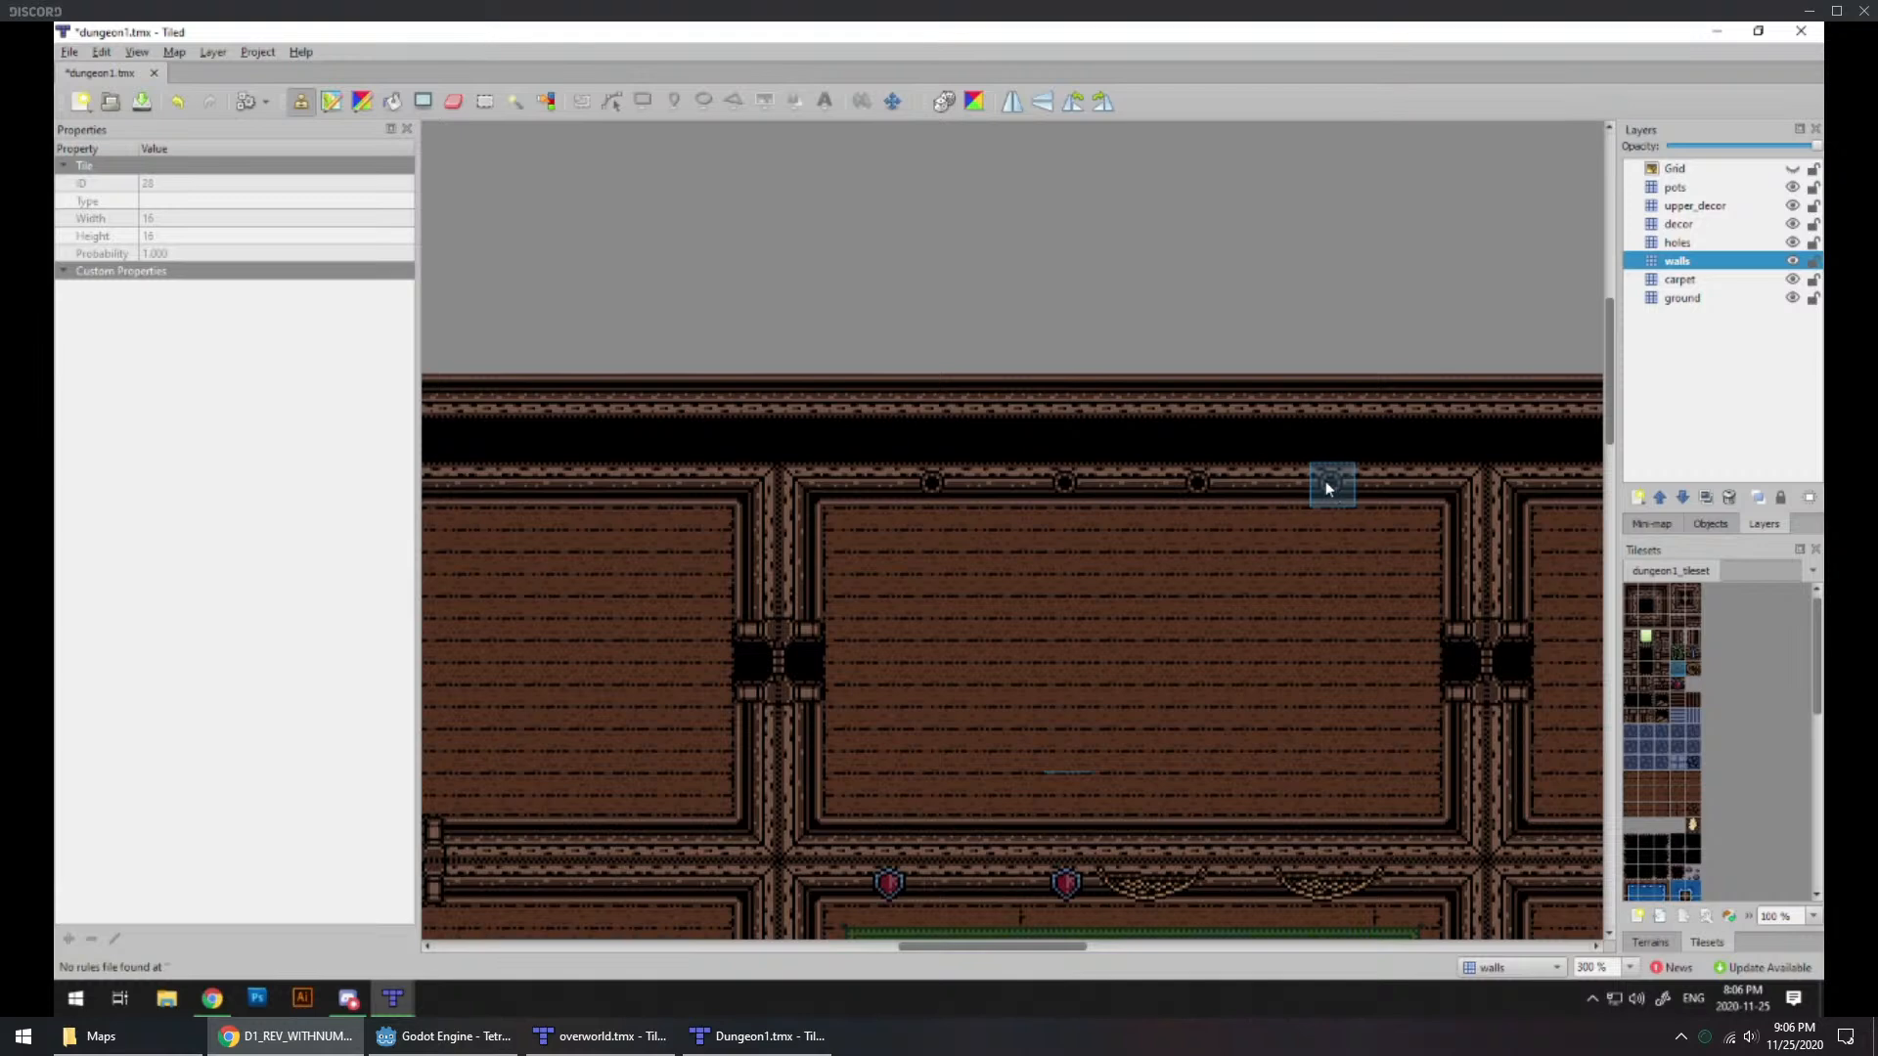
Step: Continue the porthole row with five evenly spaced tiles along the north wall of the stepped northwest room
scroll(981, 569, left, 3)
click(901, 451)
scroll(995, 550, left, 3)
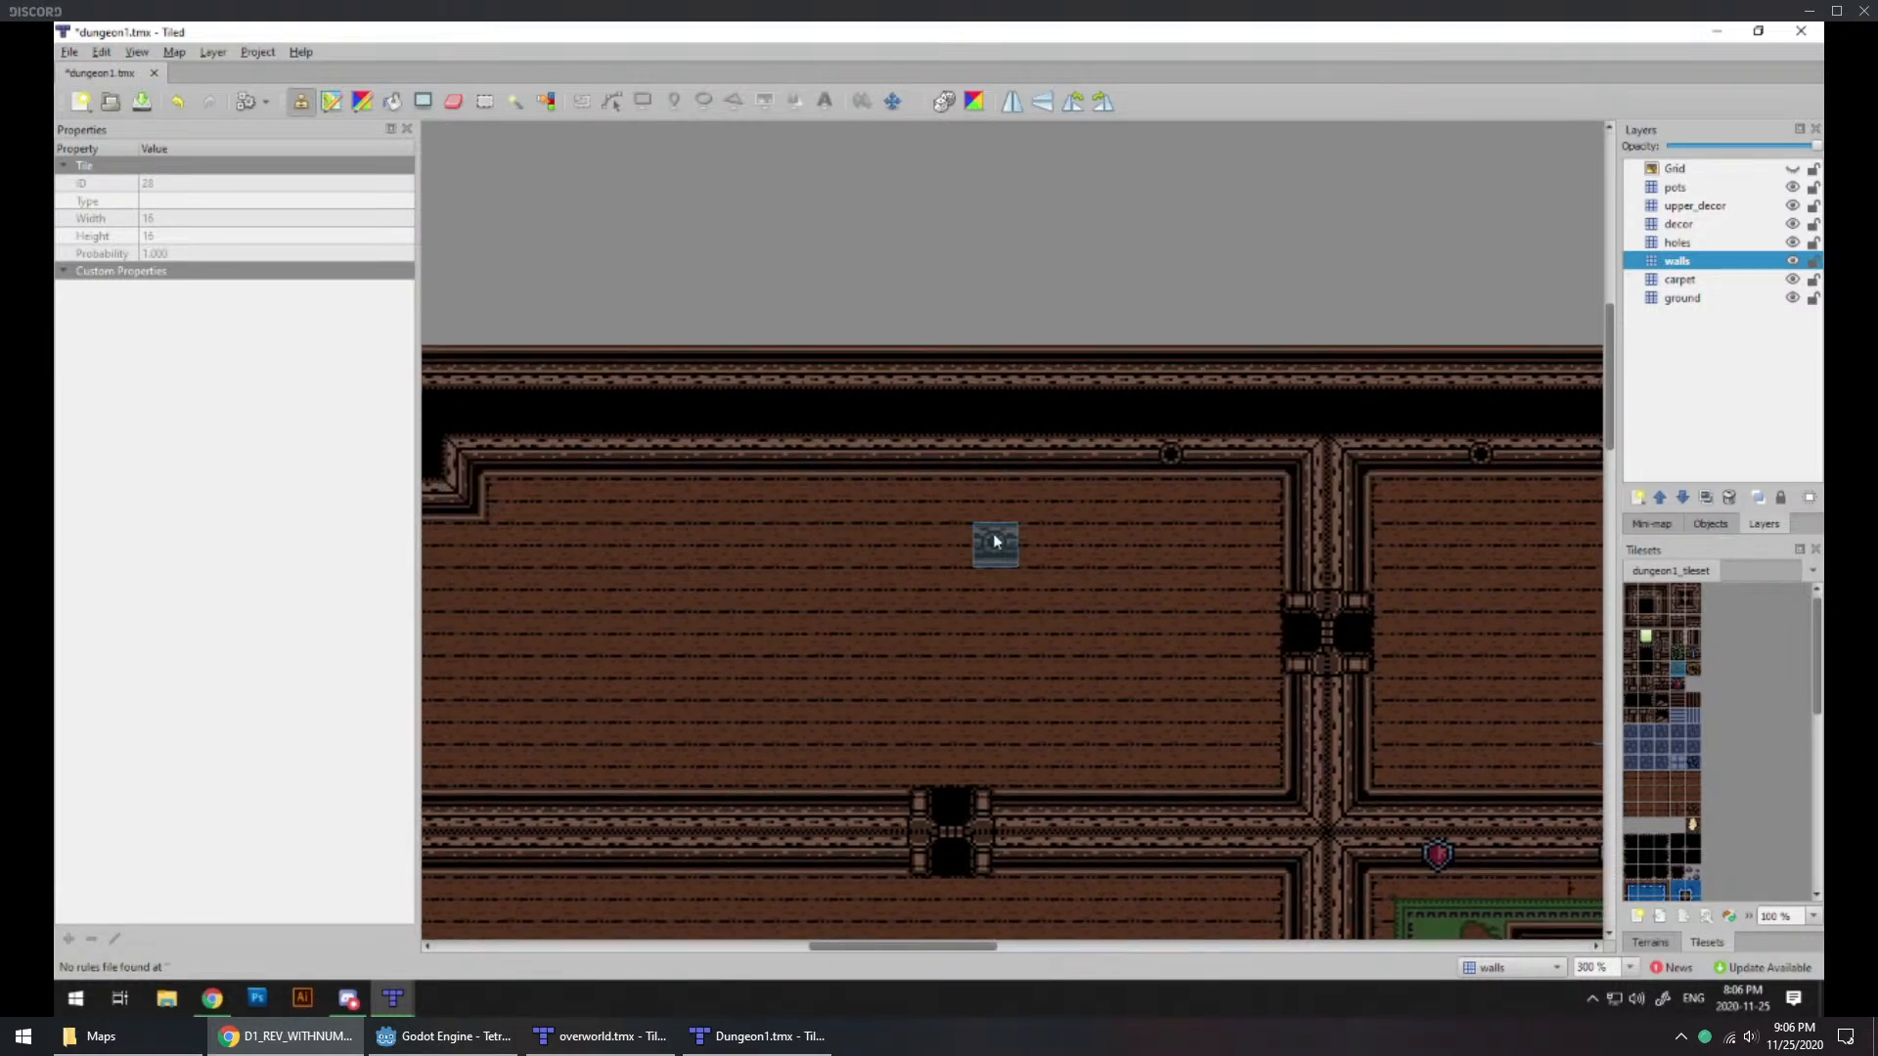
click(1038, 462)
click(765, 460)
click(652, 458)
Step: Add four evenly spaced porthole tiles to the north wall of the northeast room
middle_drag(997, 587, 685, 590)
middle_drag(1281, 587, 714, 591)
middle_drag(1220, 589, 914, 596)
click(959, 489)
click(1115, 498)
click(1213, 499)
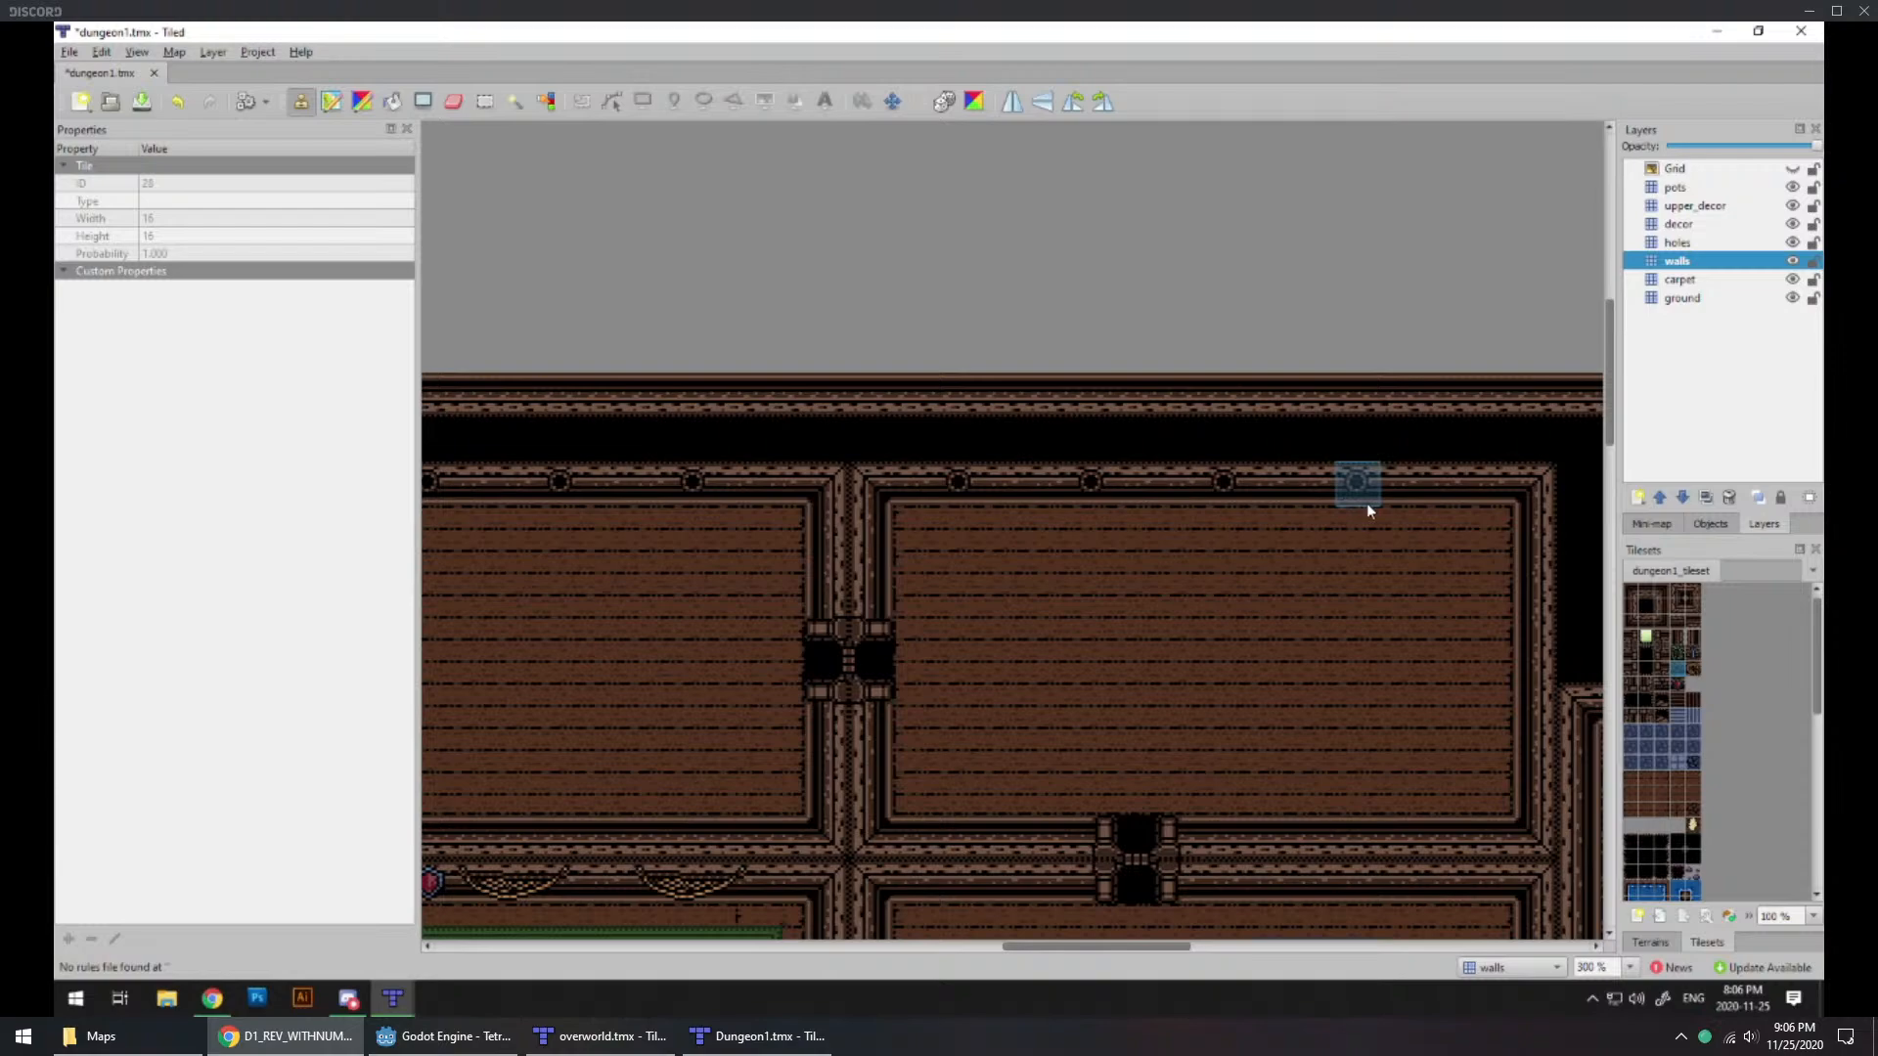
Step: Hang red shield tiles on the north wall of the large eastern room with the blue stone floor
middle_drag(969, 655, 594, 634)
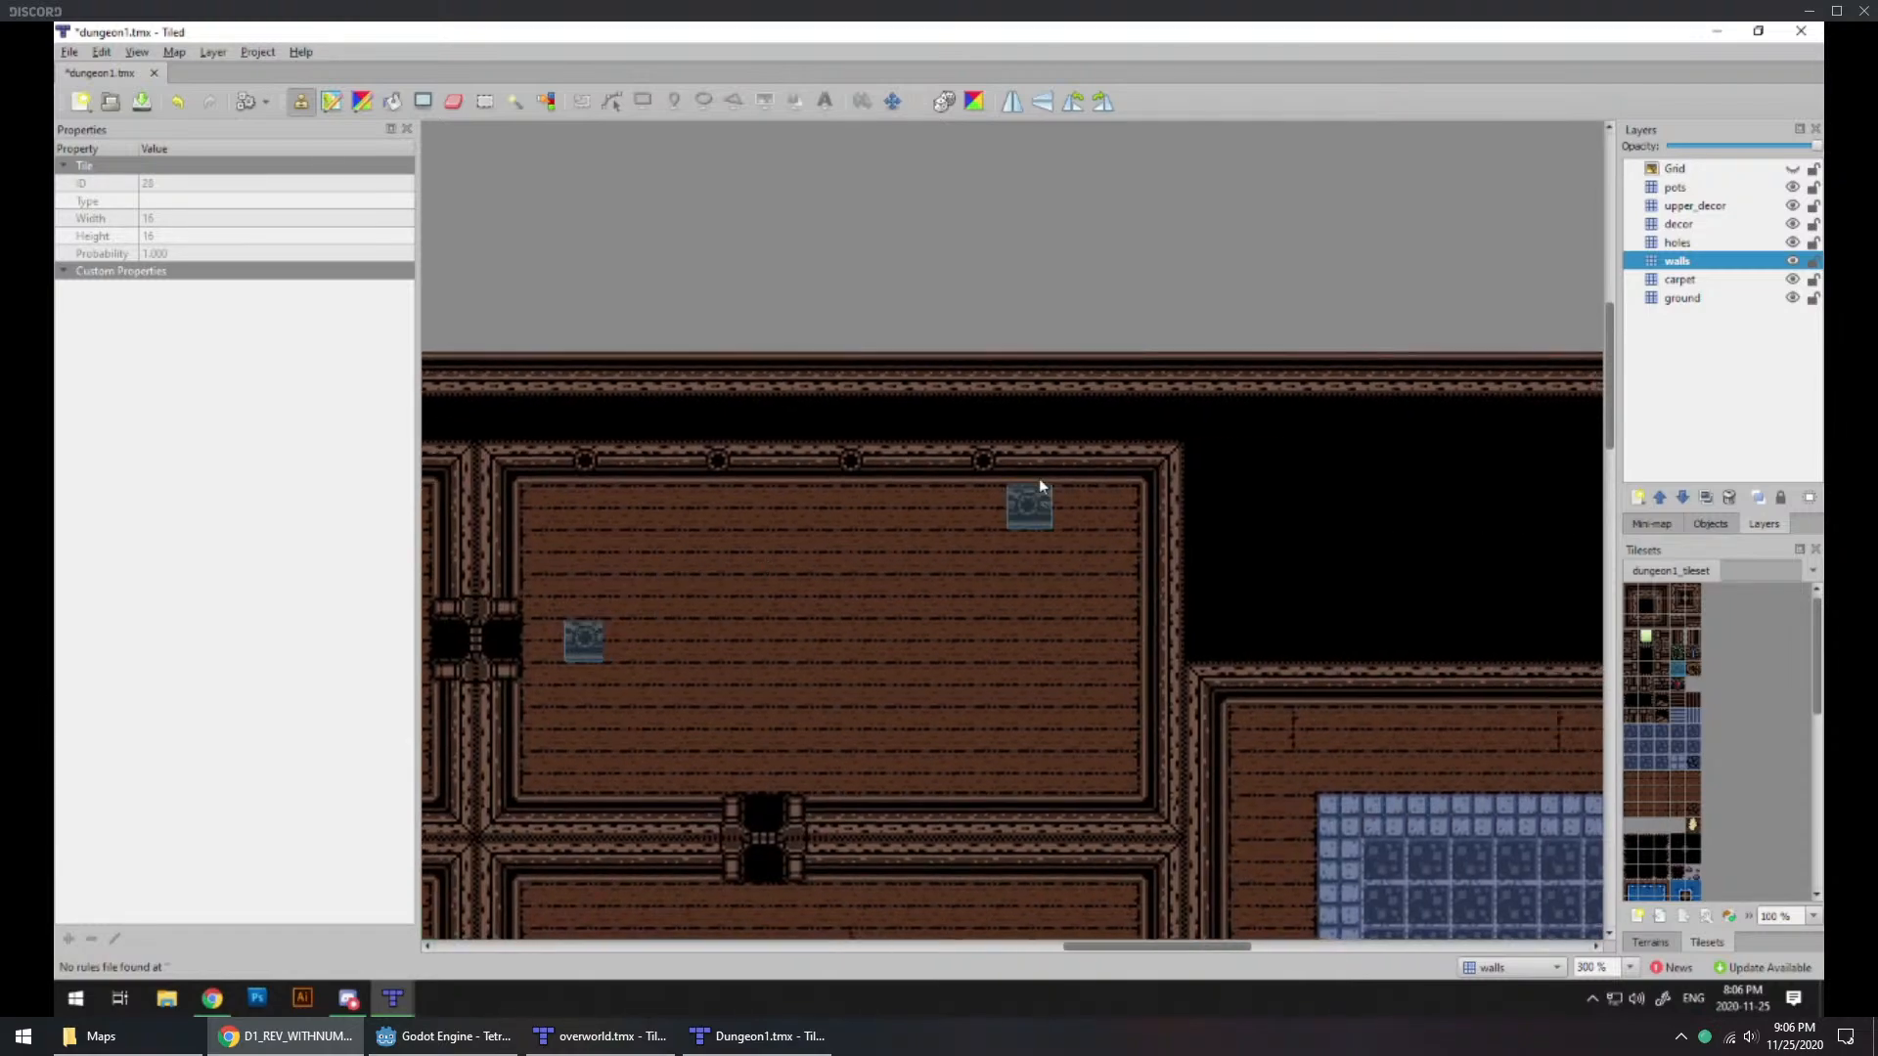
middle_drag(1346, 681, 1076, 468)
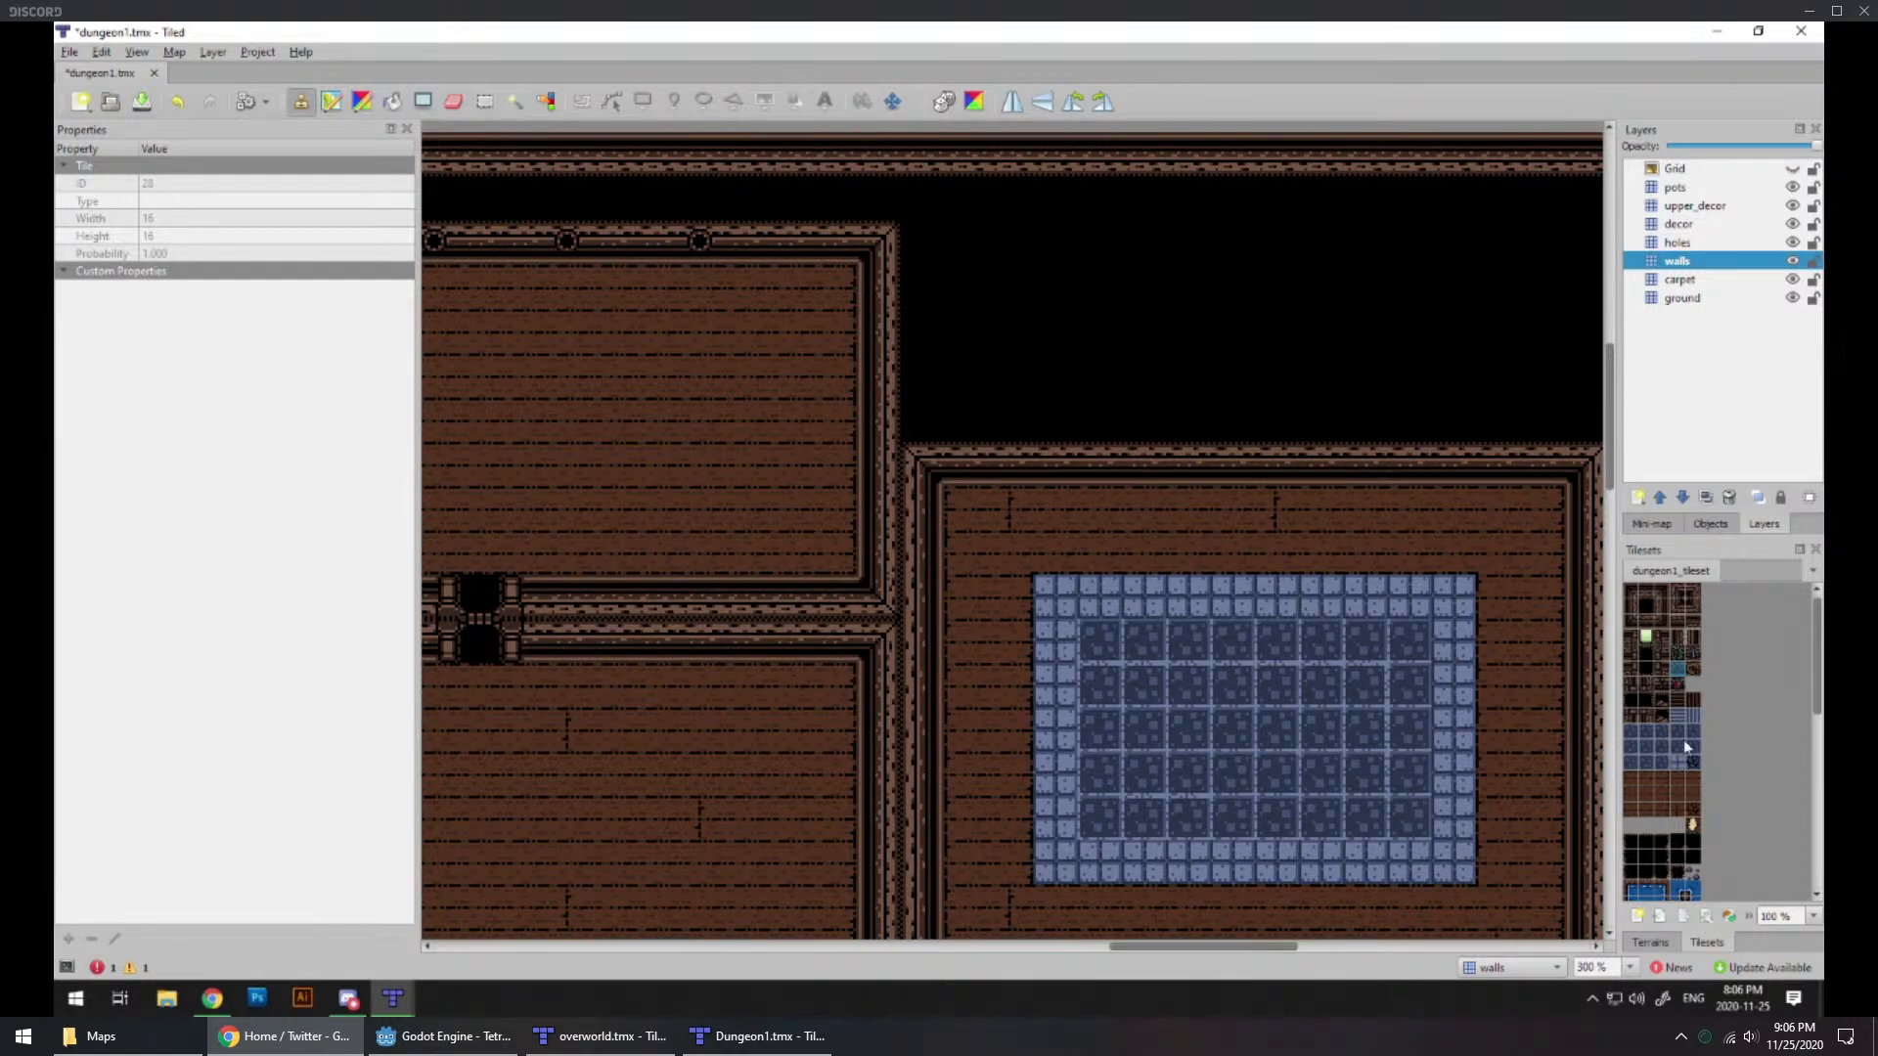
click(1320, 467)
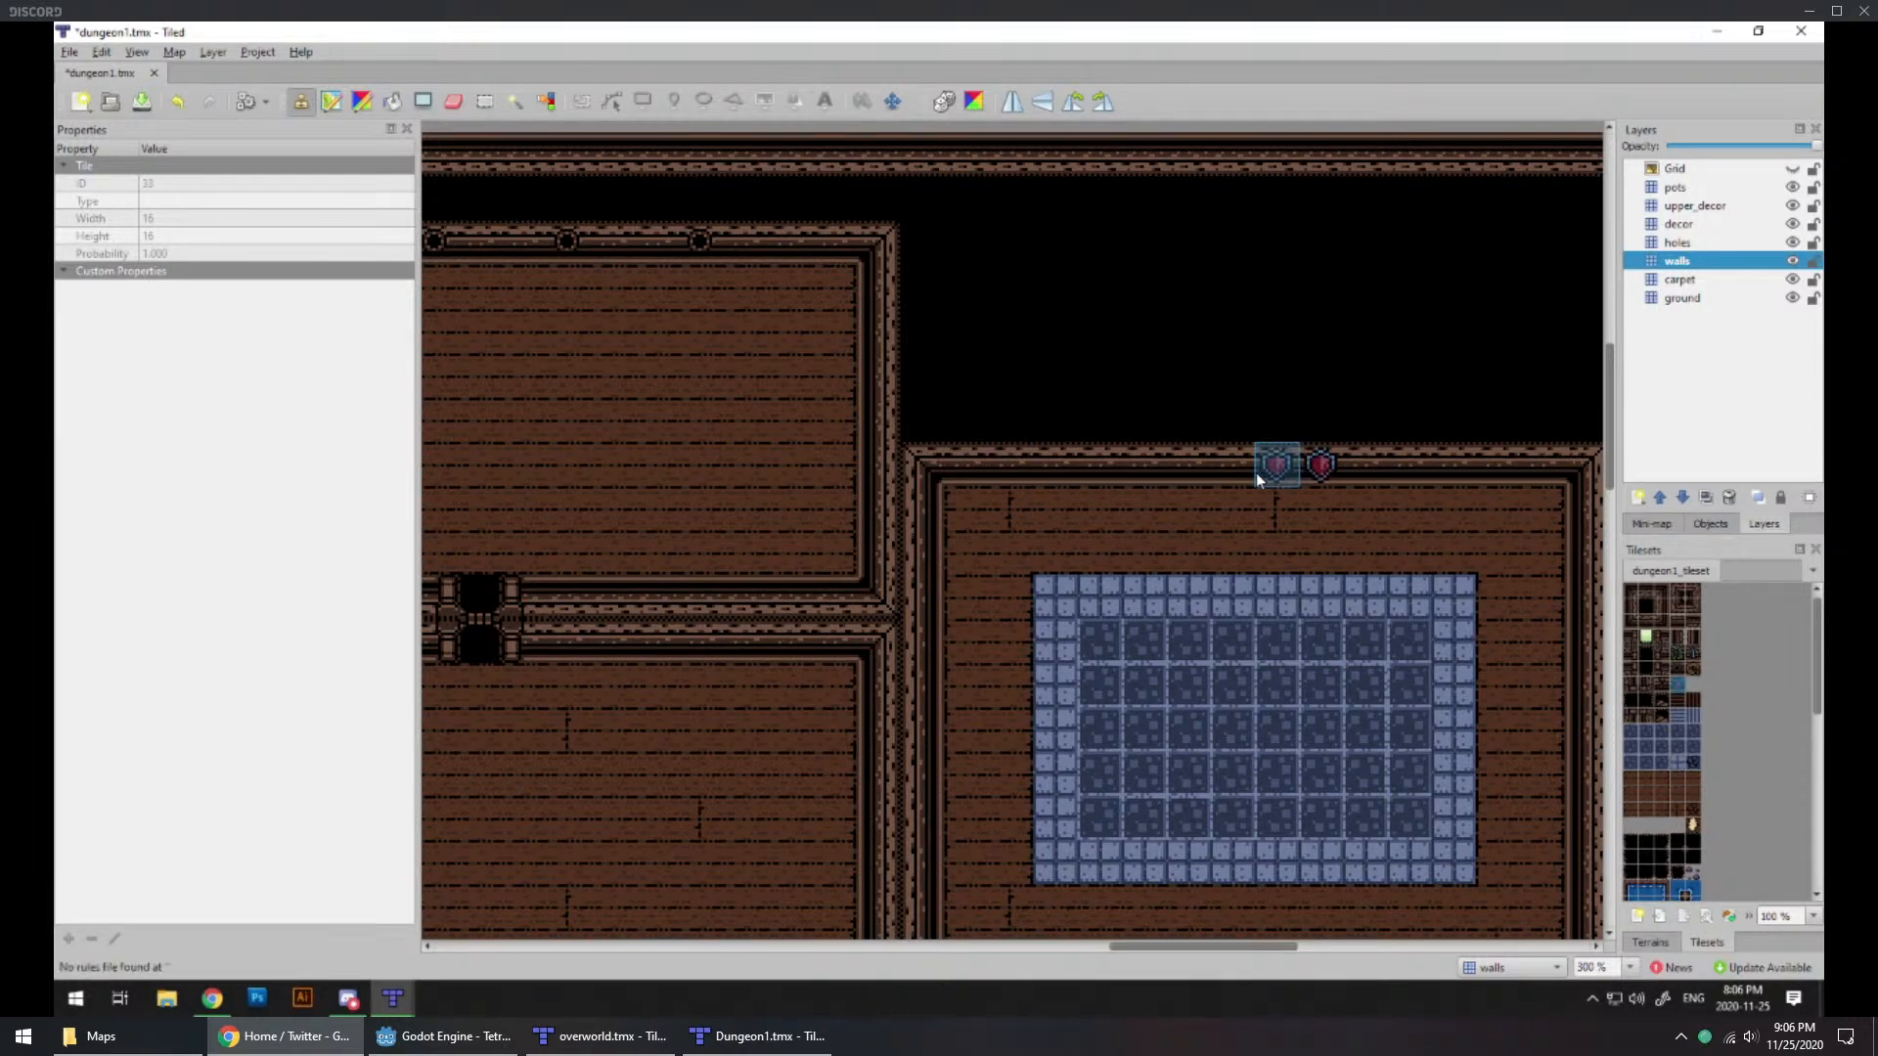
click(1170, 470)
Step: Place two blue anchor tiles between the portholes on the north wall of the room north of the green-carpeted room
click(1683, 676)
click(1694, 654)
middle_drag(745, 552, 1500, 734)
middle_drag(837, 641, 1158, 643)
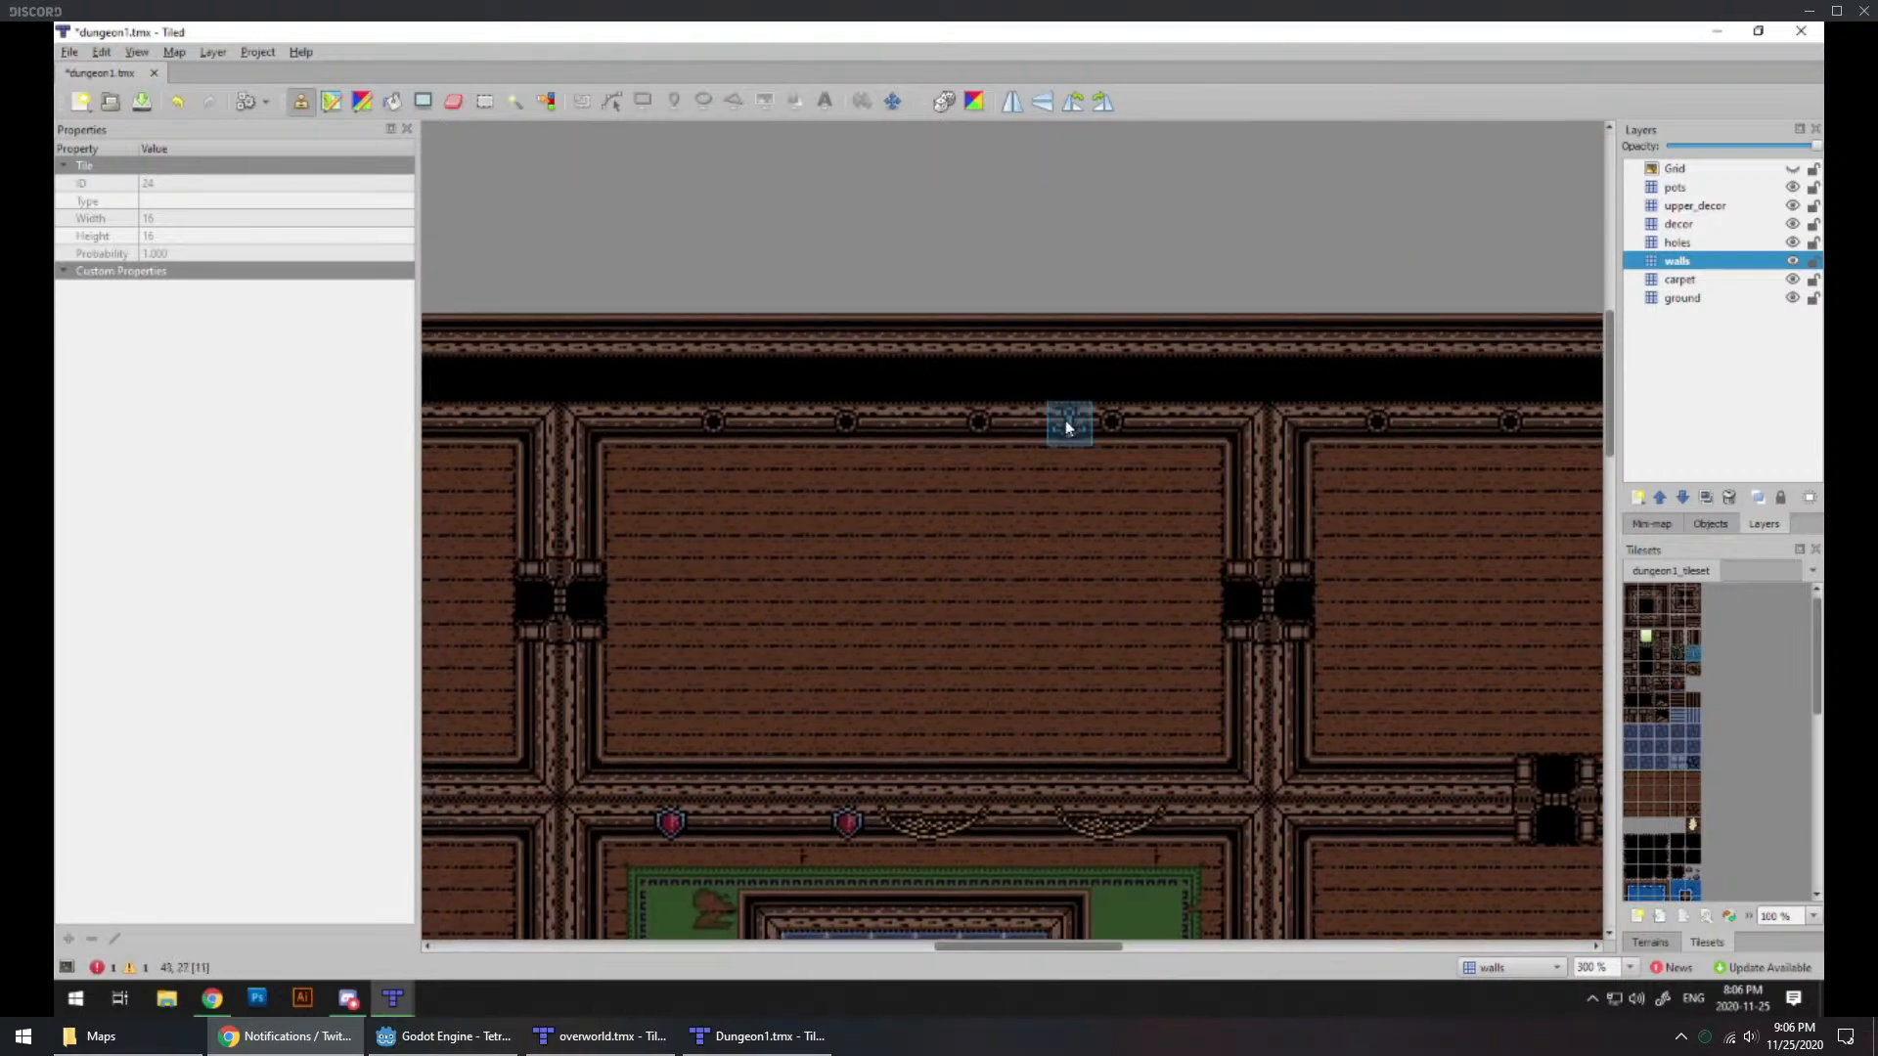
middle_drag(1052, 420, 807, 470)
middle_drag(783, 578, 652, 543)
middle_drag(1136, 606, 1018, 590)
click(802, 432)
Step: Place an anchor tile at the west end of the porthole row in the stepped northwest room
ctrl+scroll(1018, 591, down, 2)
middle_drag(1019, 725, 788, 476)
middle_drag(794, 675, 1083, 747)
middle_drag(904, 565, 1052, 663)
ctrl+scroll(912, 524, up, 2)
click(671, 356)
middle_drag(712, 702, 1004, 665)
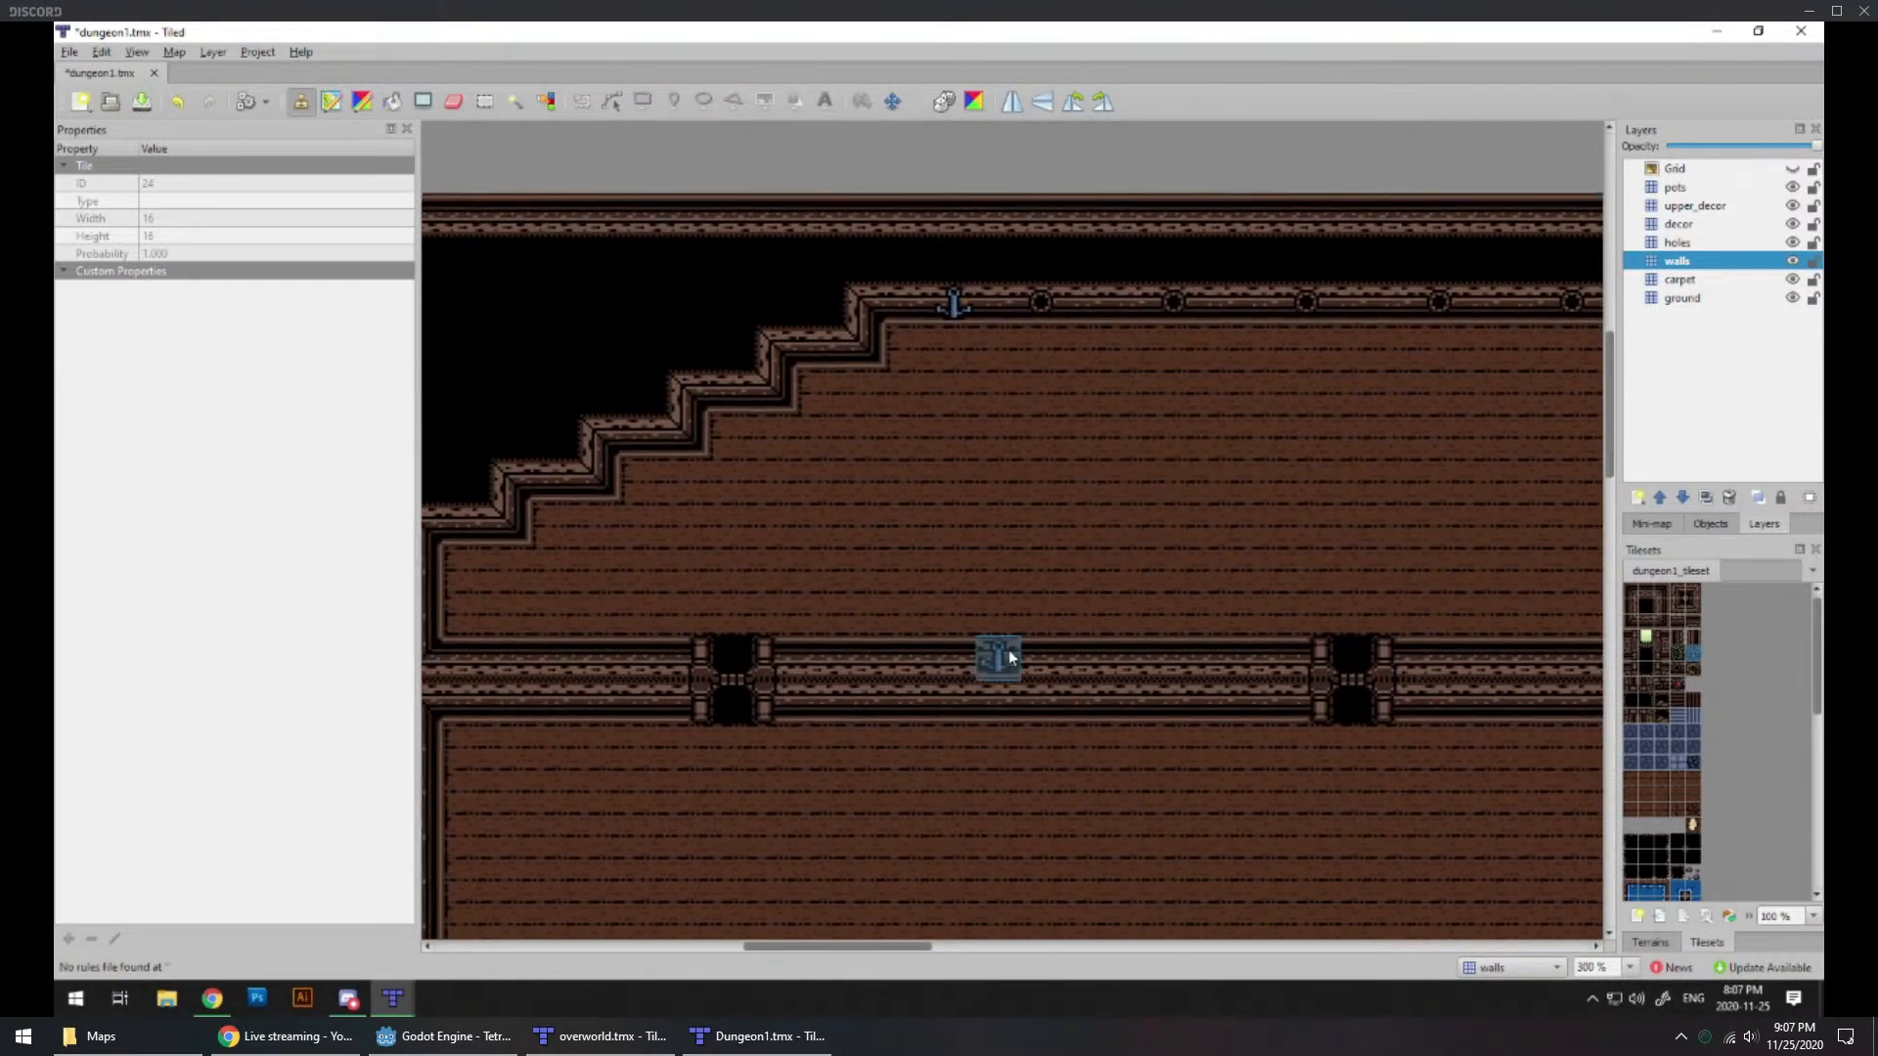
ctrl+scroll(1005, 663, down, 1)
middle_drag(1090, 746, 964, 628)
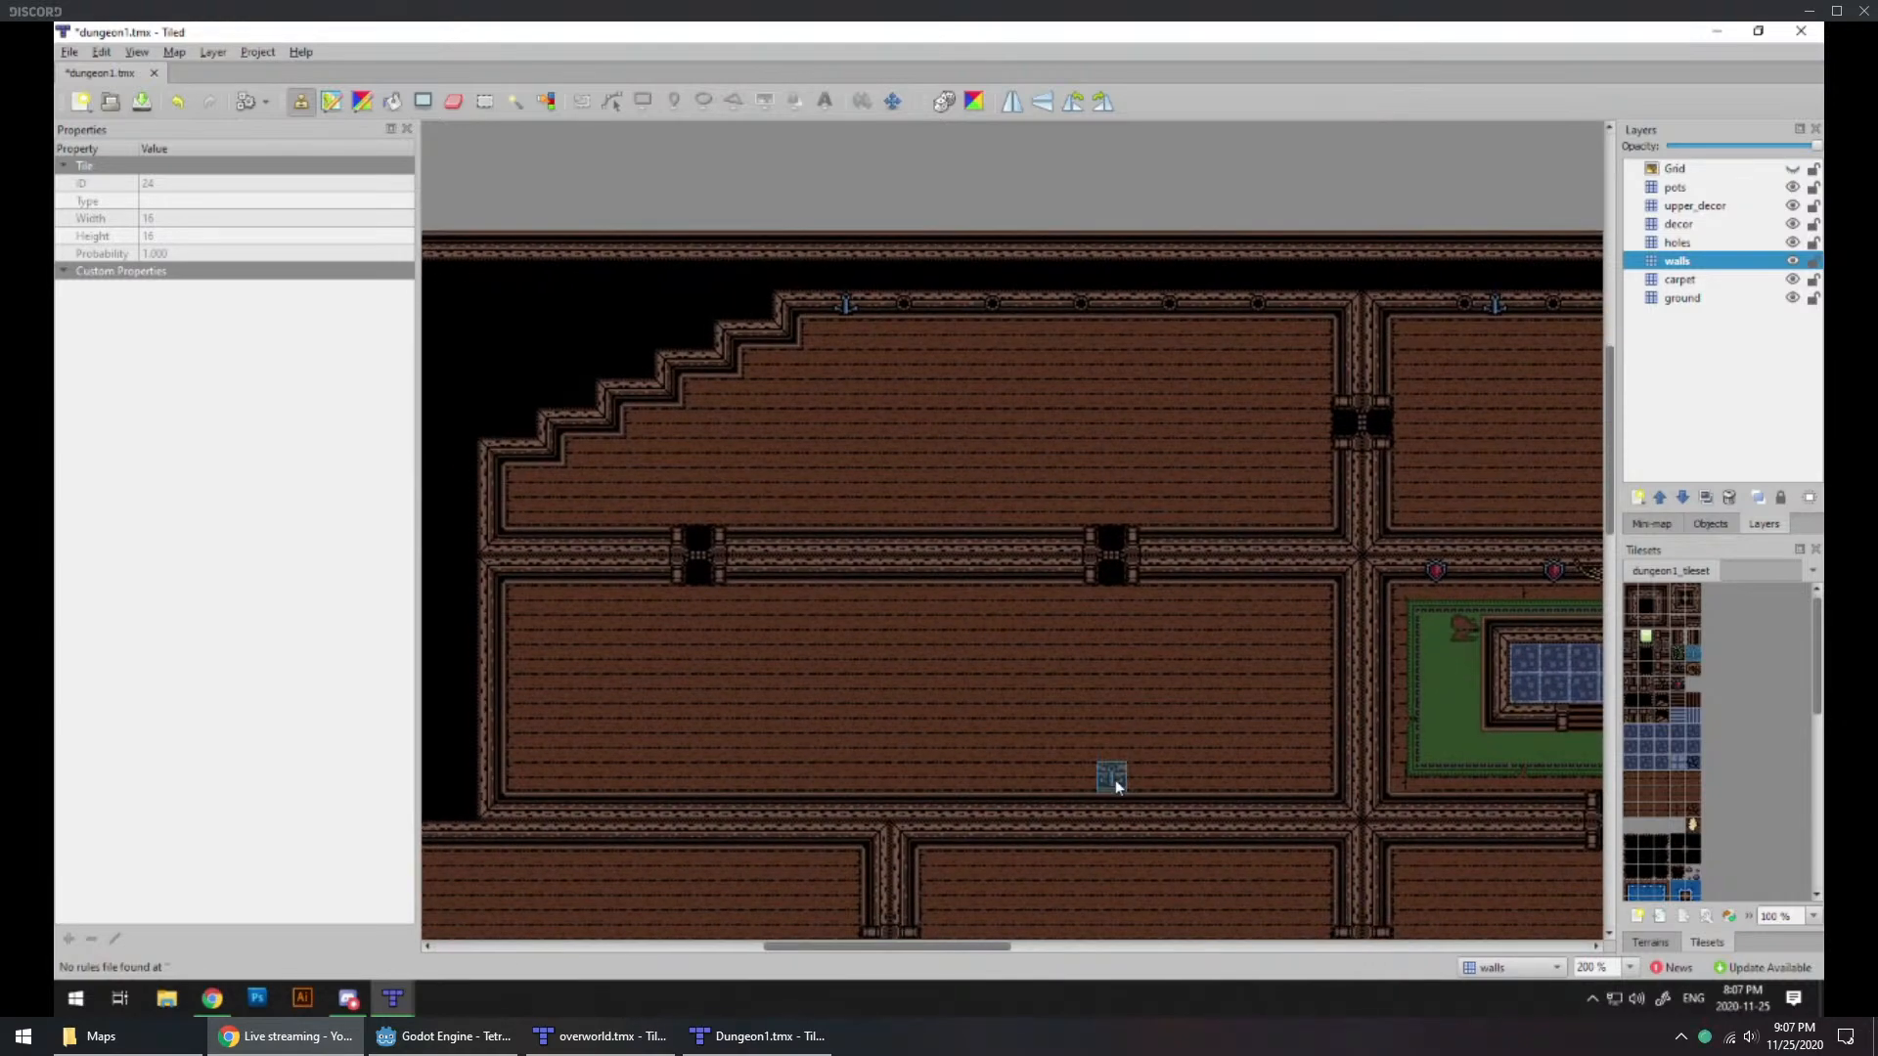
middle_drag(1117, 782, 893, 616)
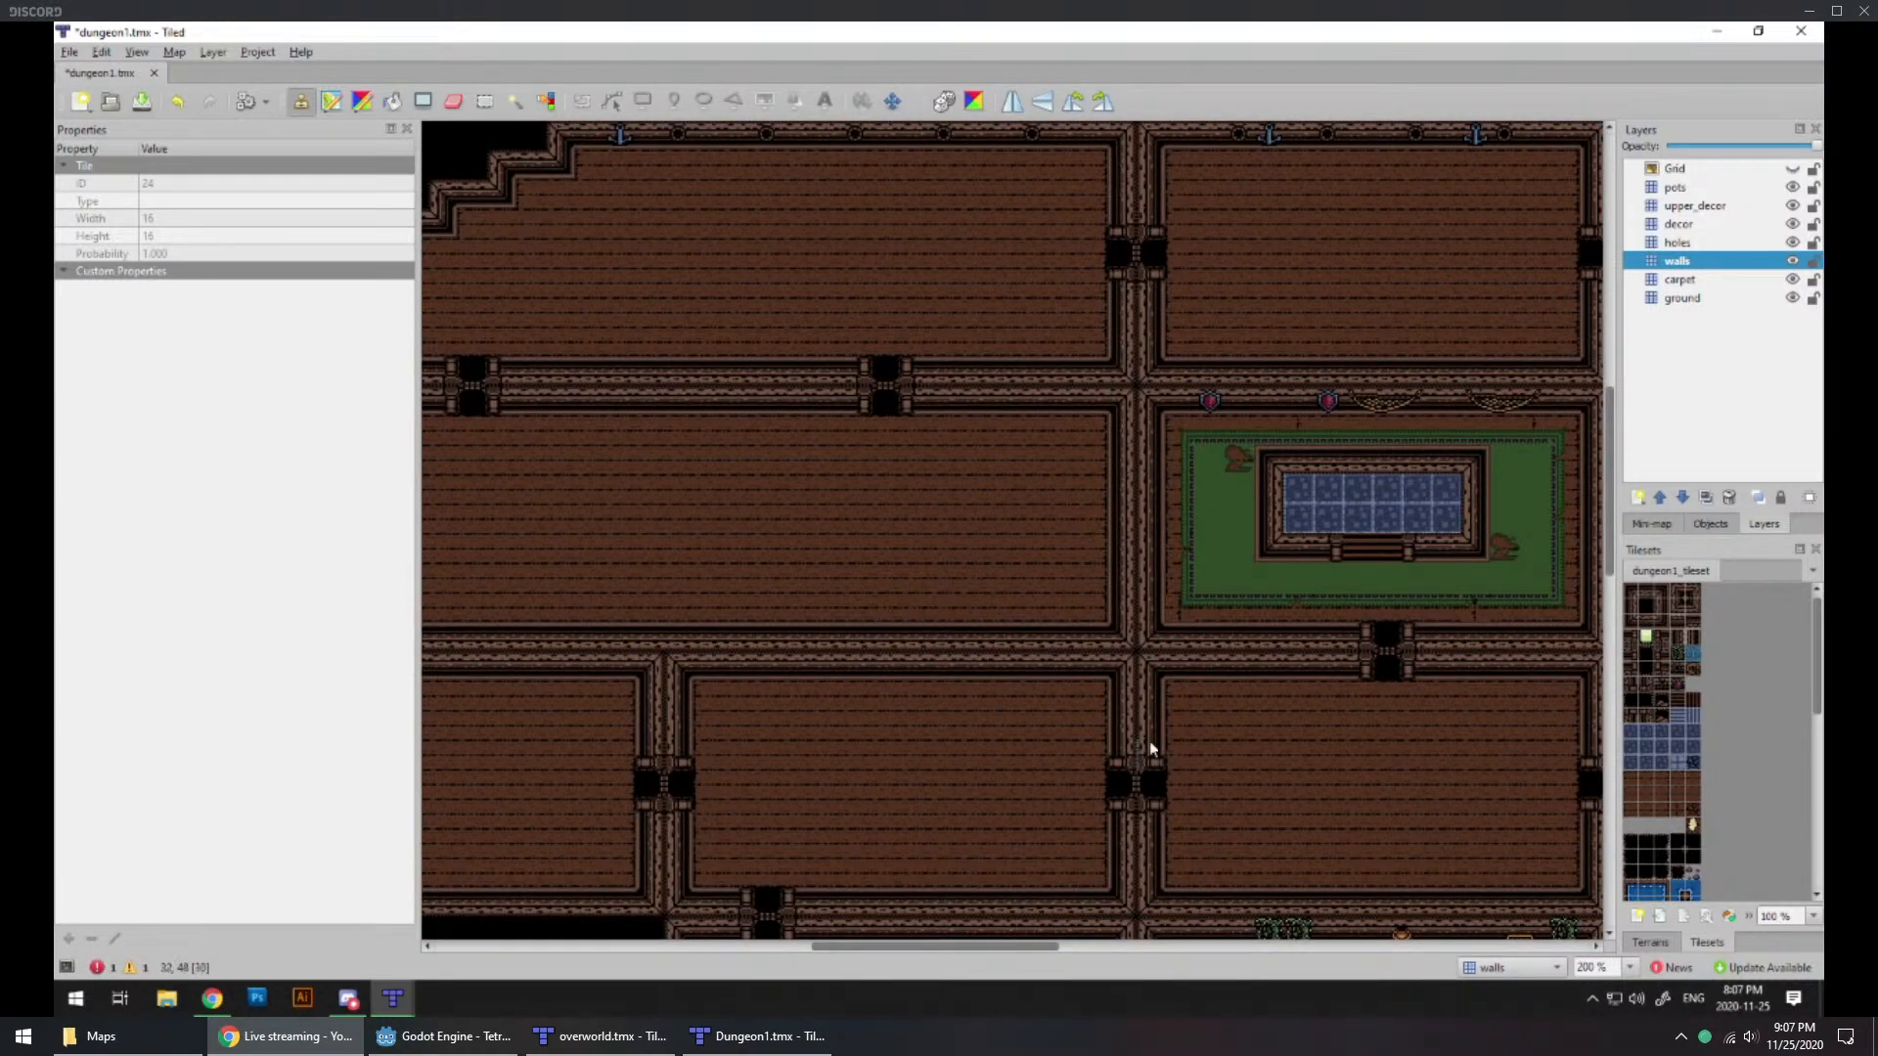
middle_drag(1287, 675, 916, 667)
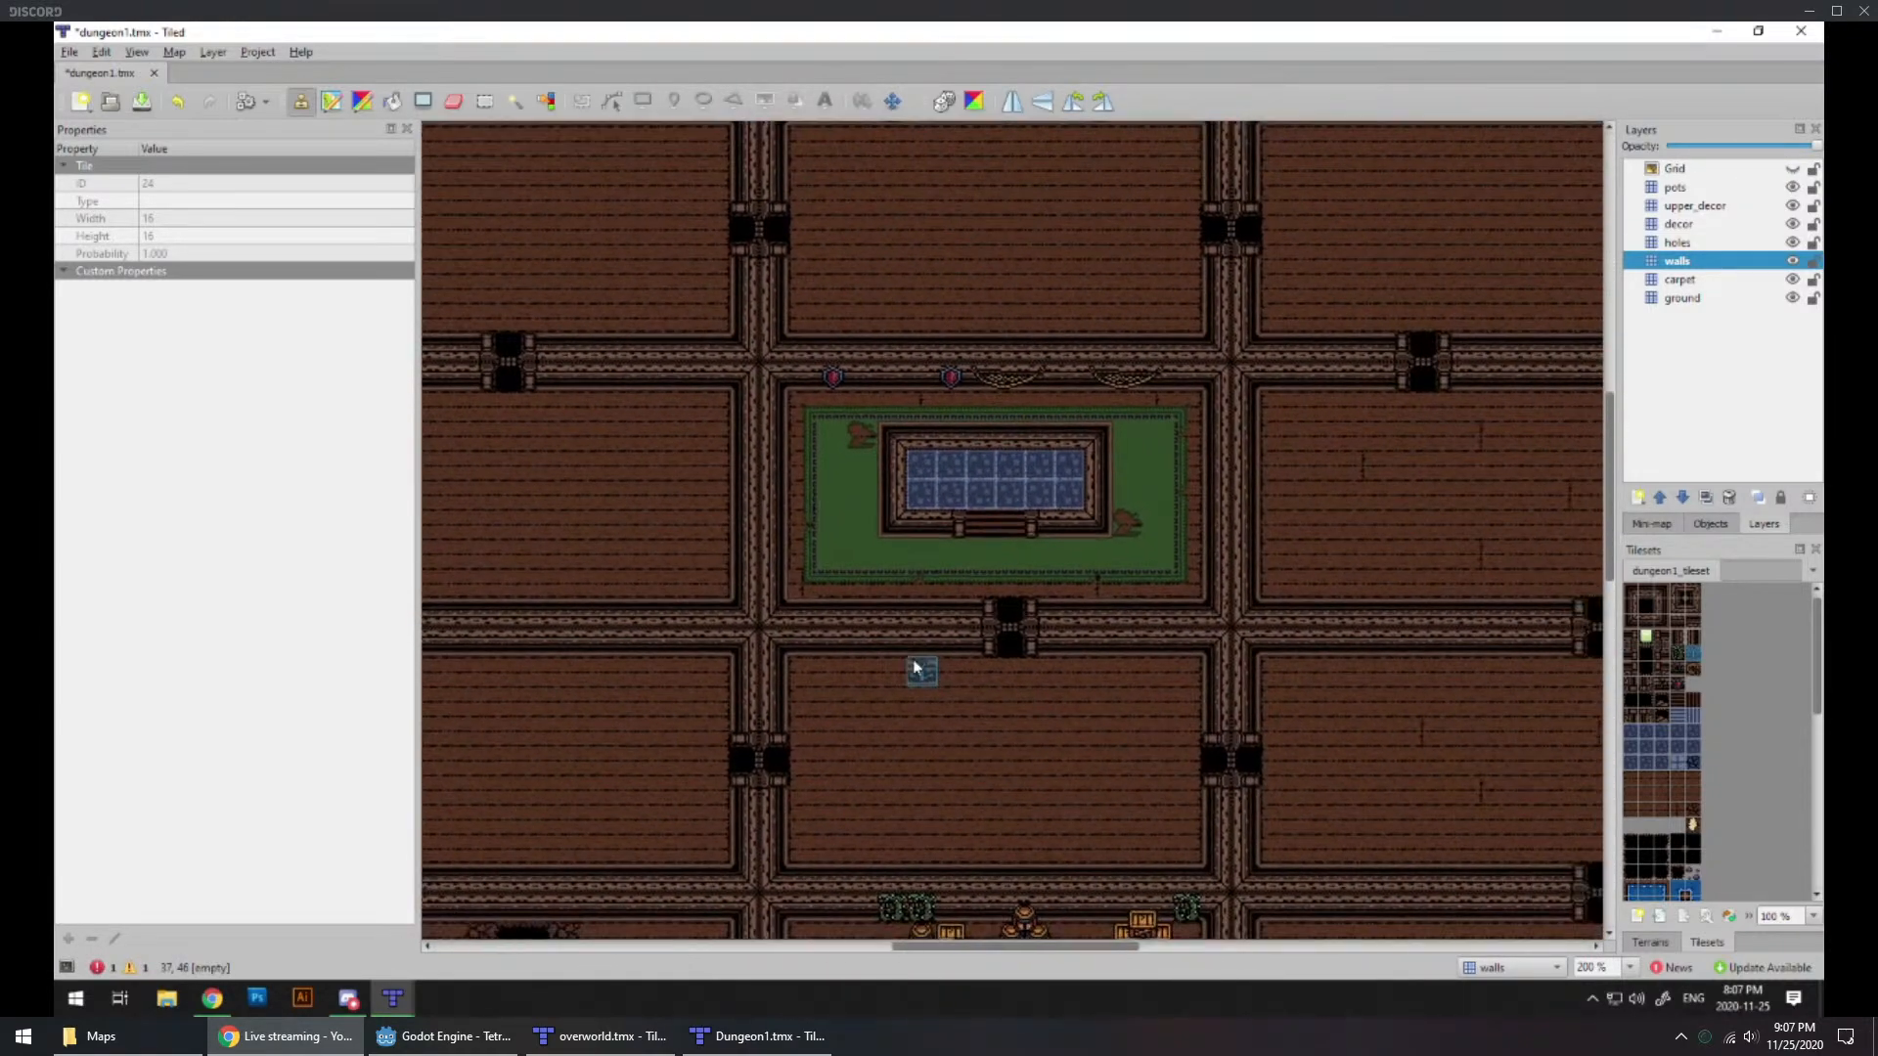
middle_drag(1330, 725, 1060, 682)
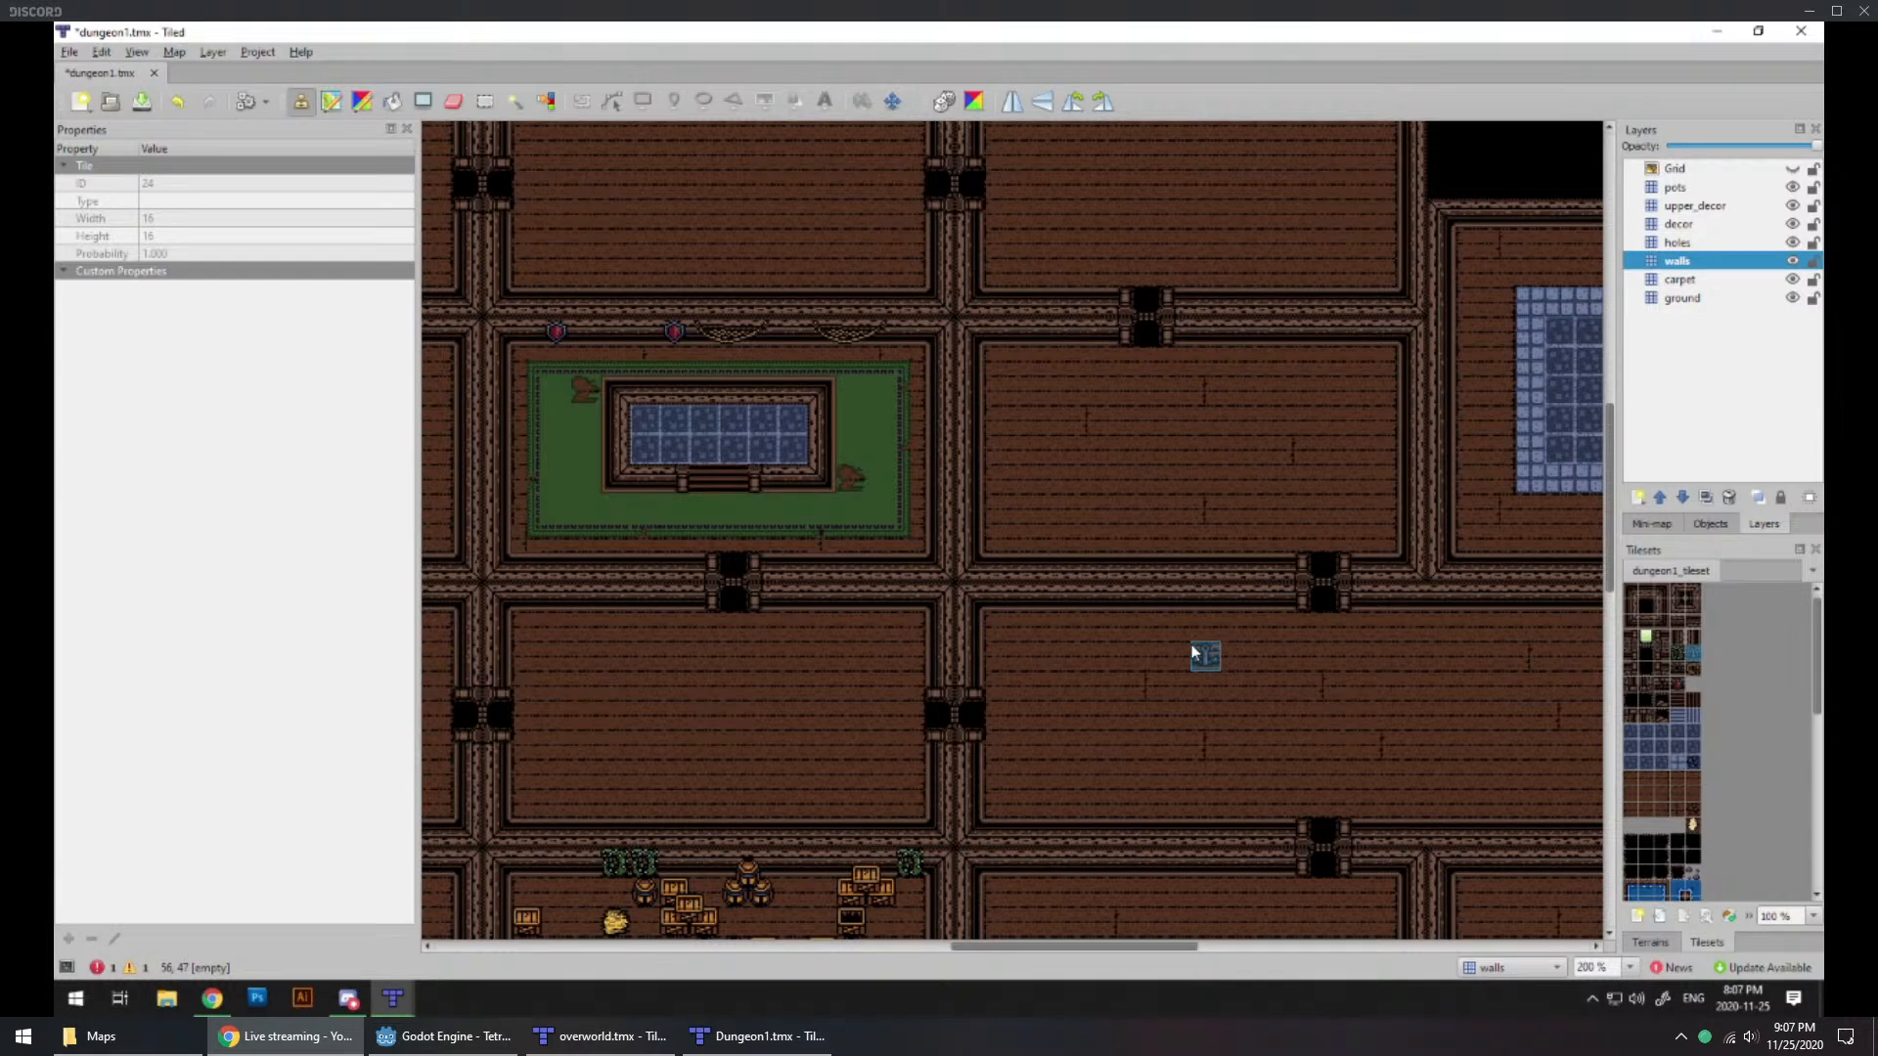
Step: Switch to the browser and examine the rooms around room 8 in the D1_REV_WITHNUMBS.png dungeon layout
click(808, 1033)
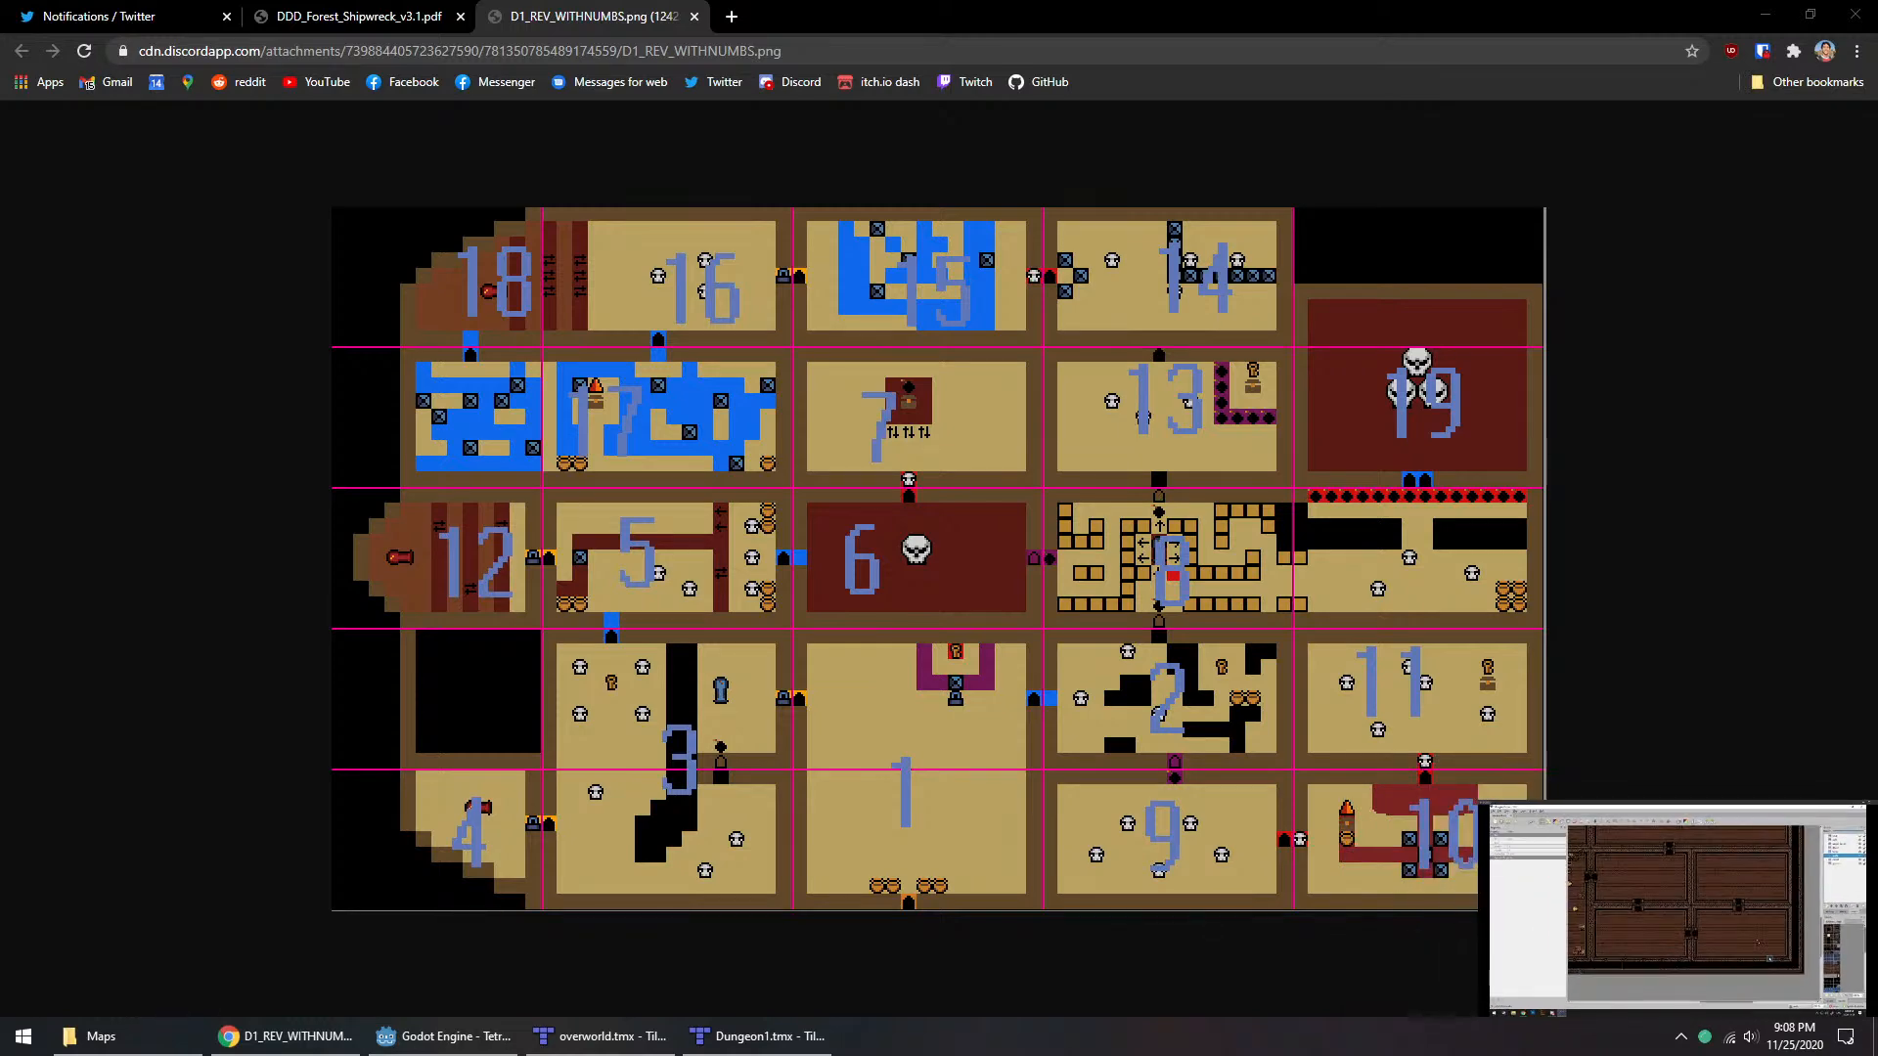
click(1097, 518)
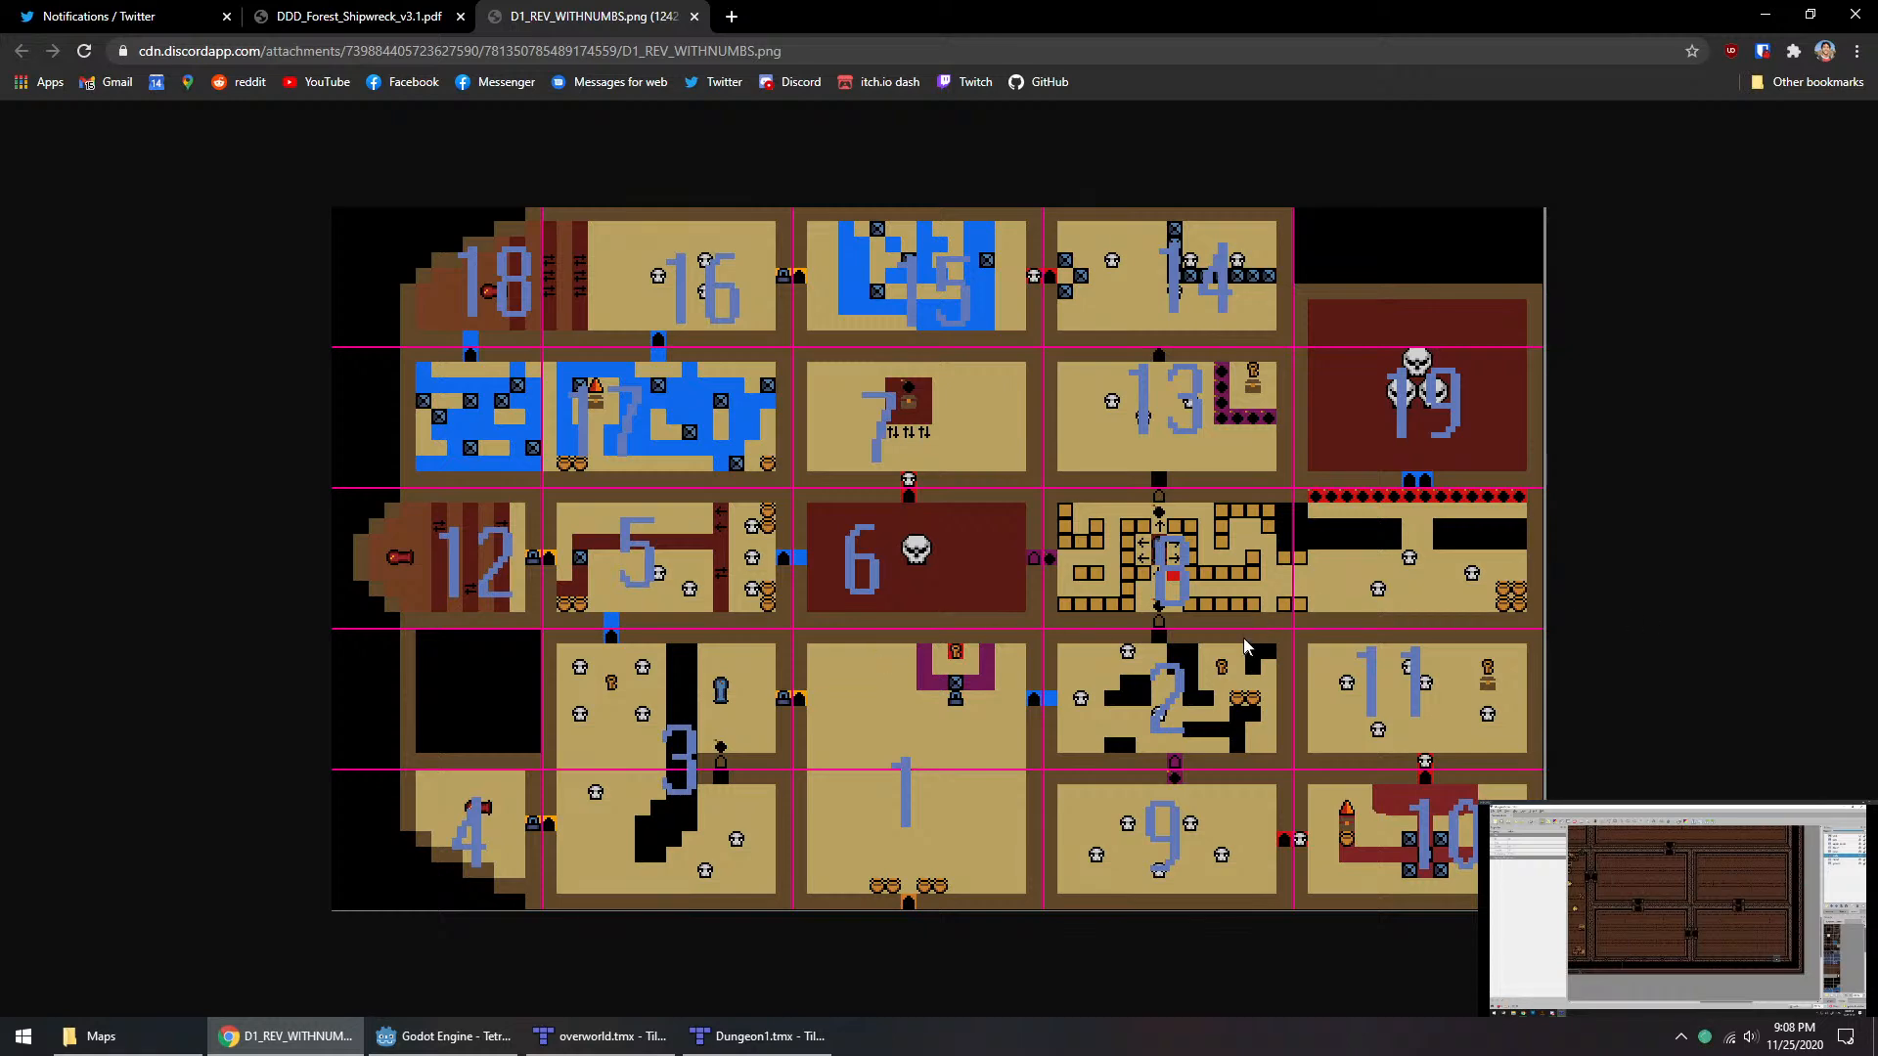
ctrl+scroll(1246, 641, up, 5)
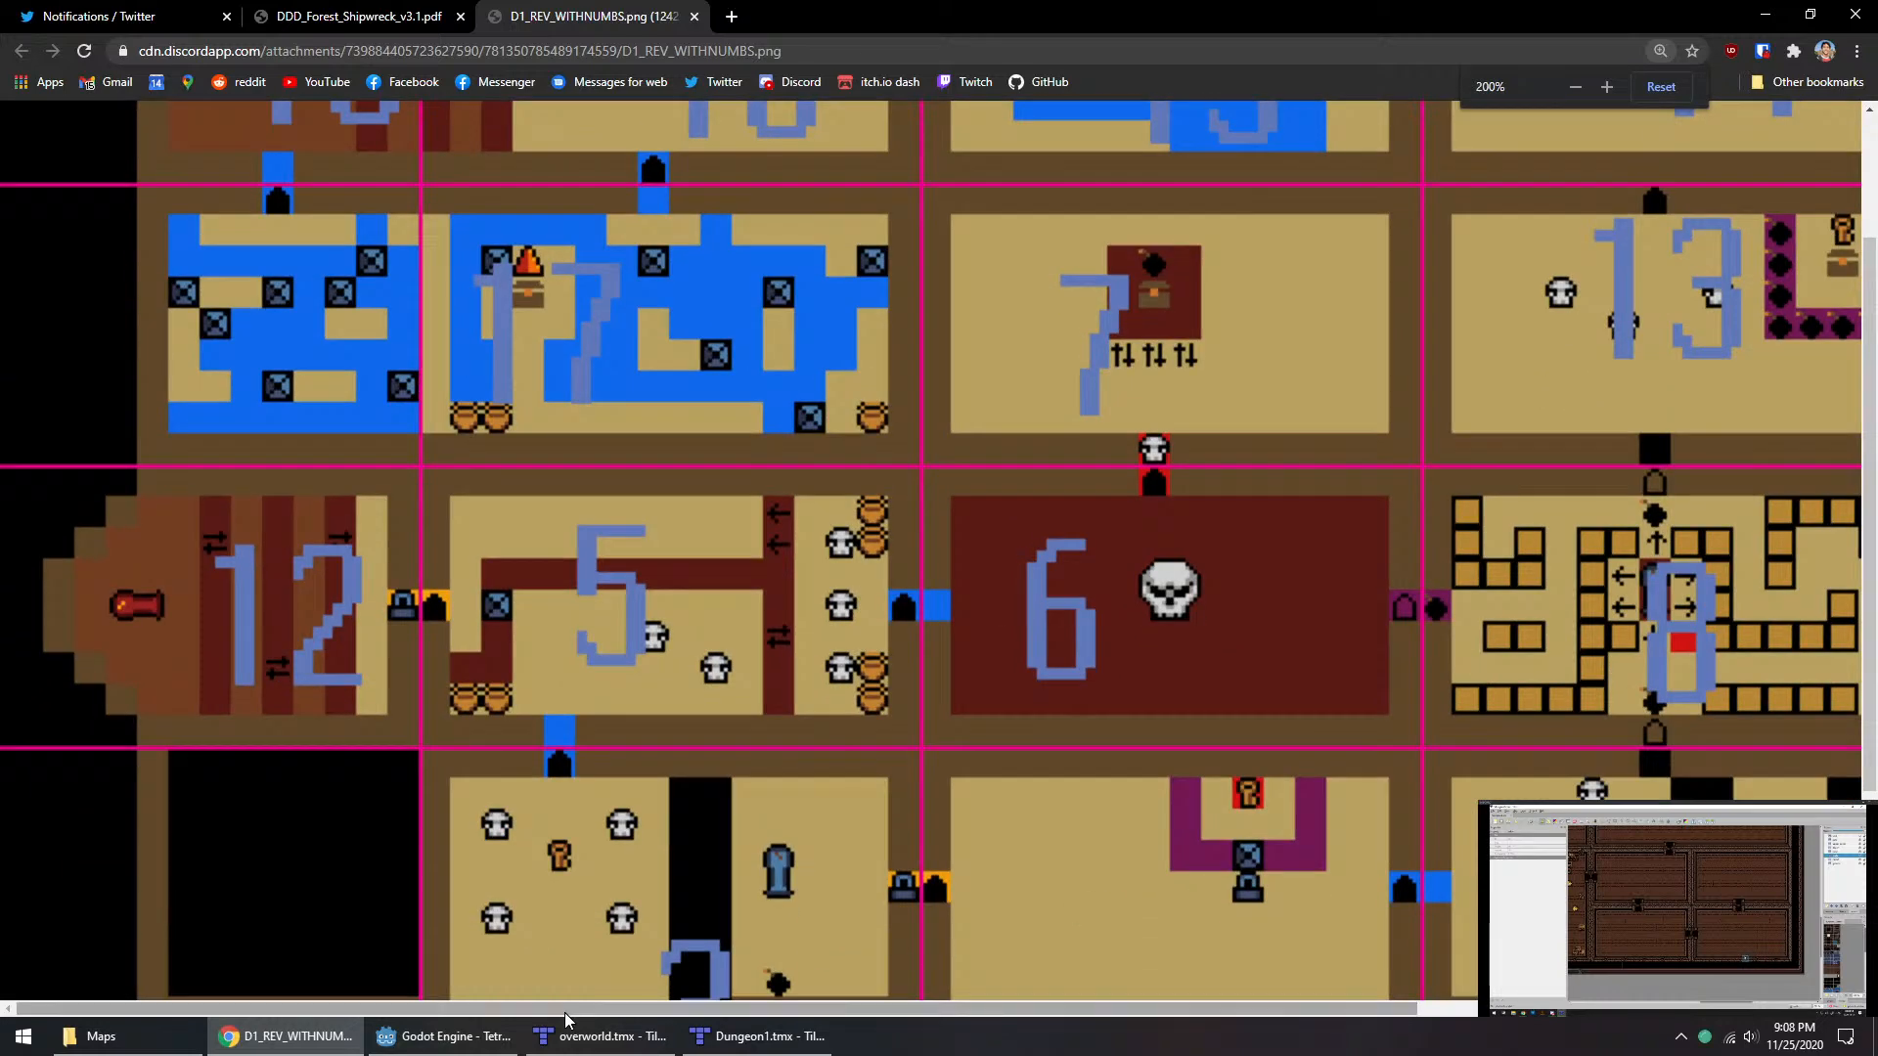
shift+scroll(1092, 601, right, 5)
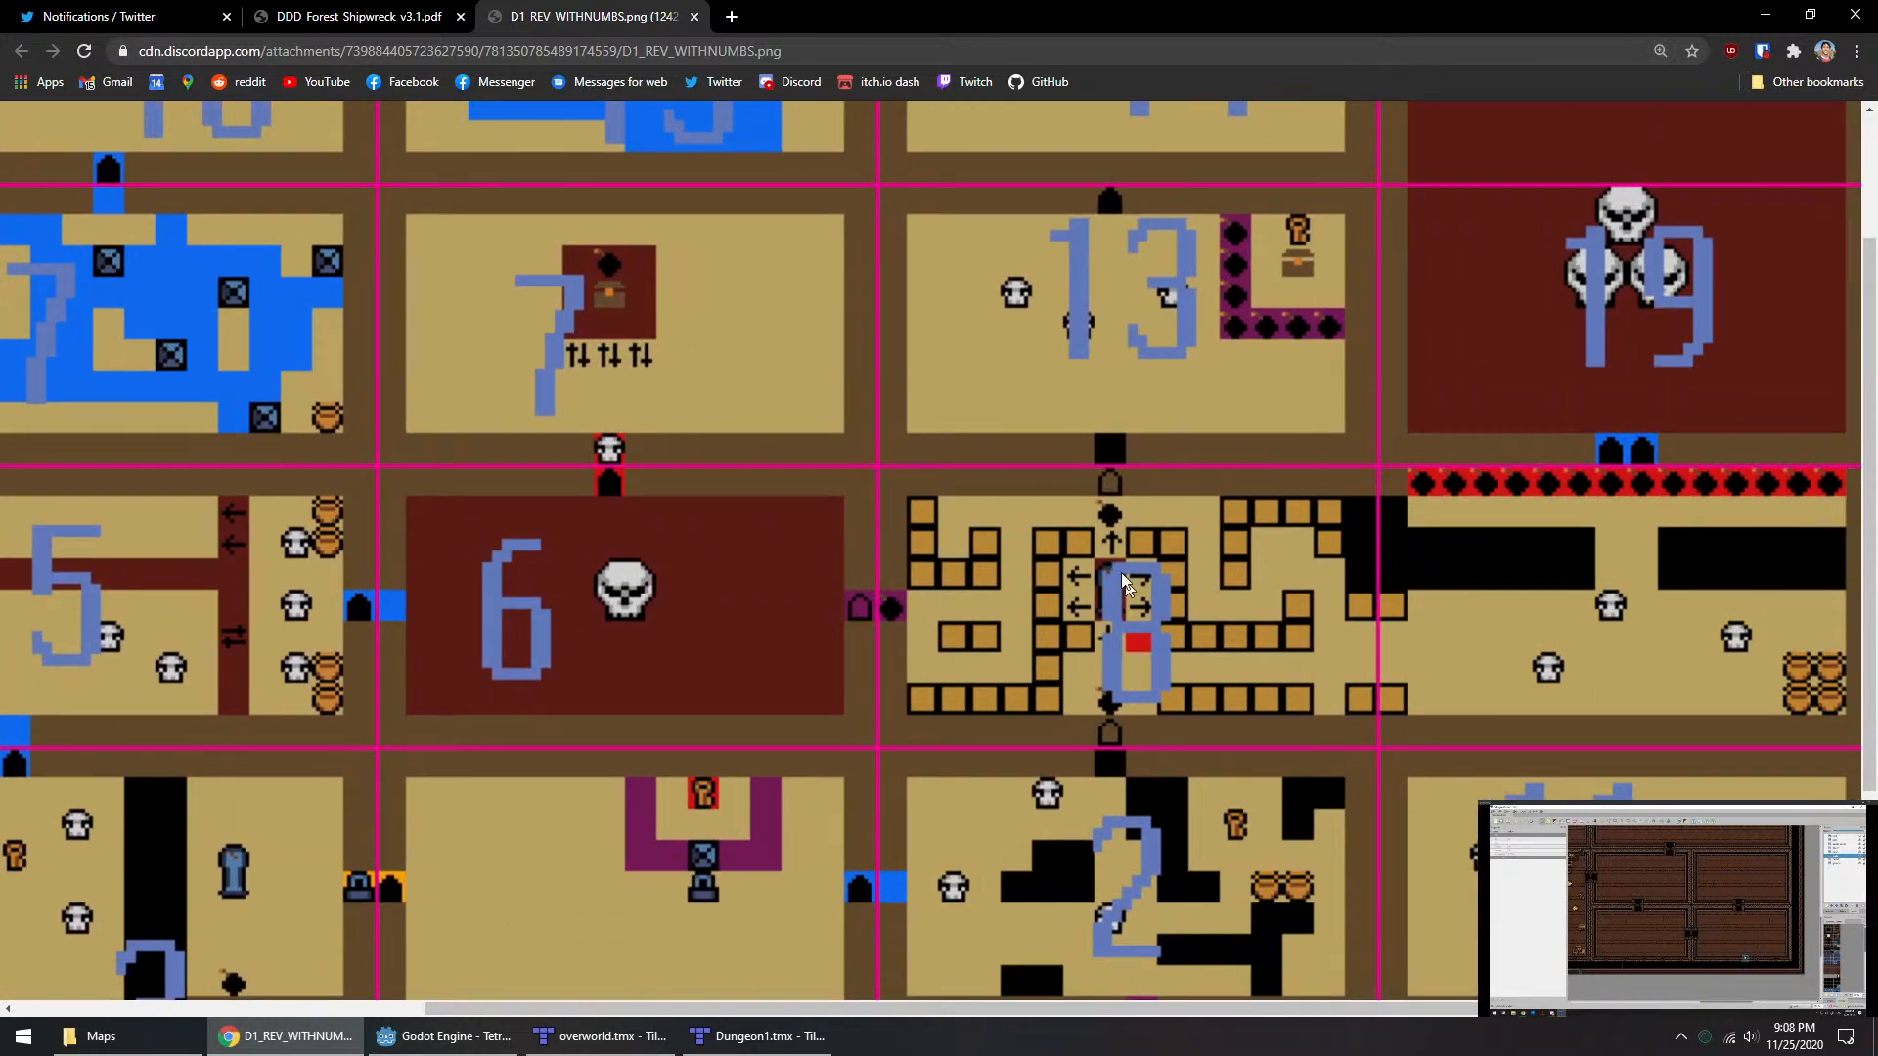
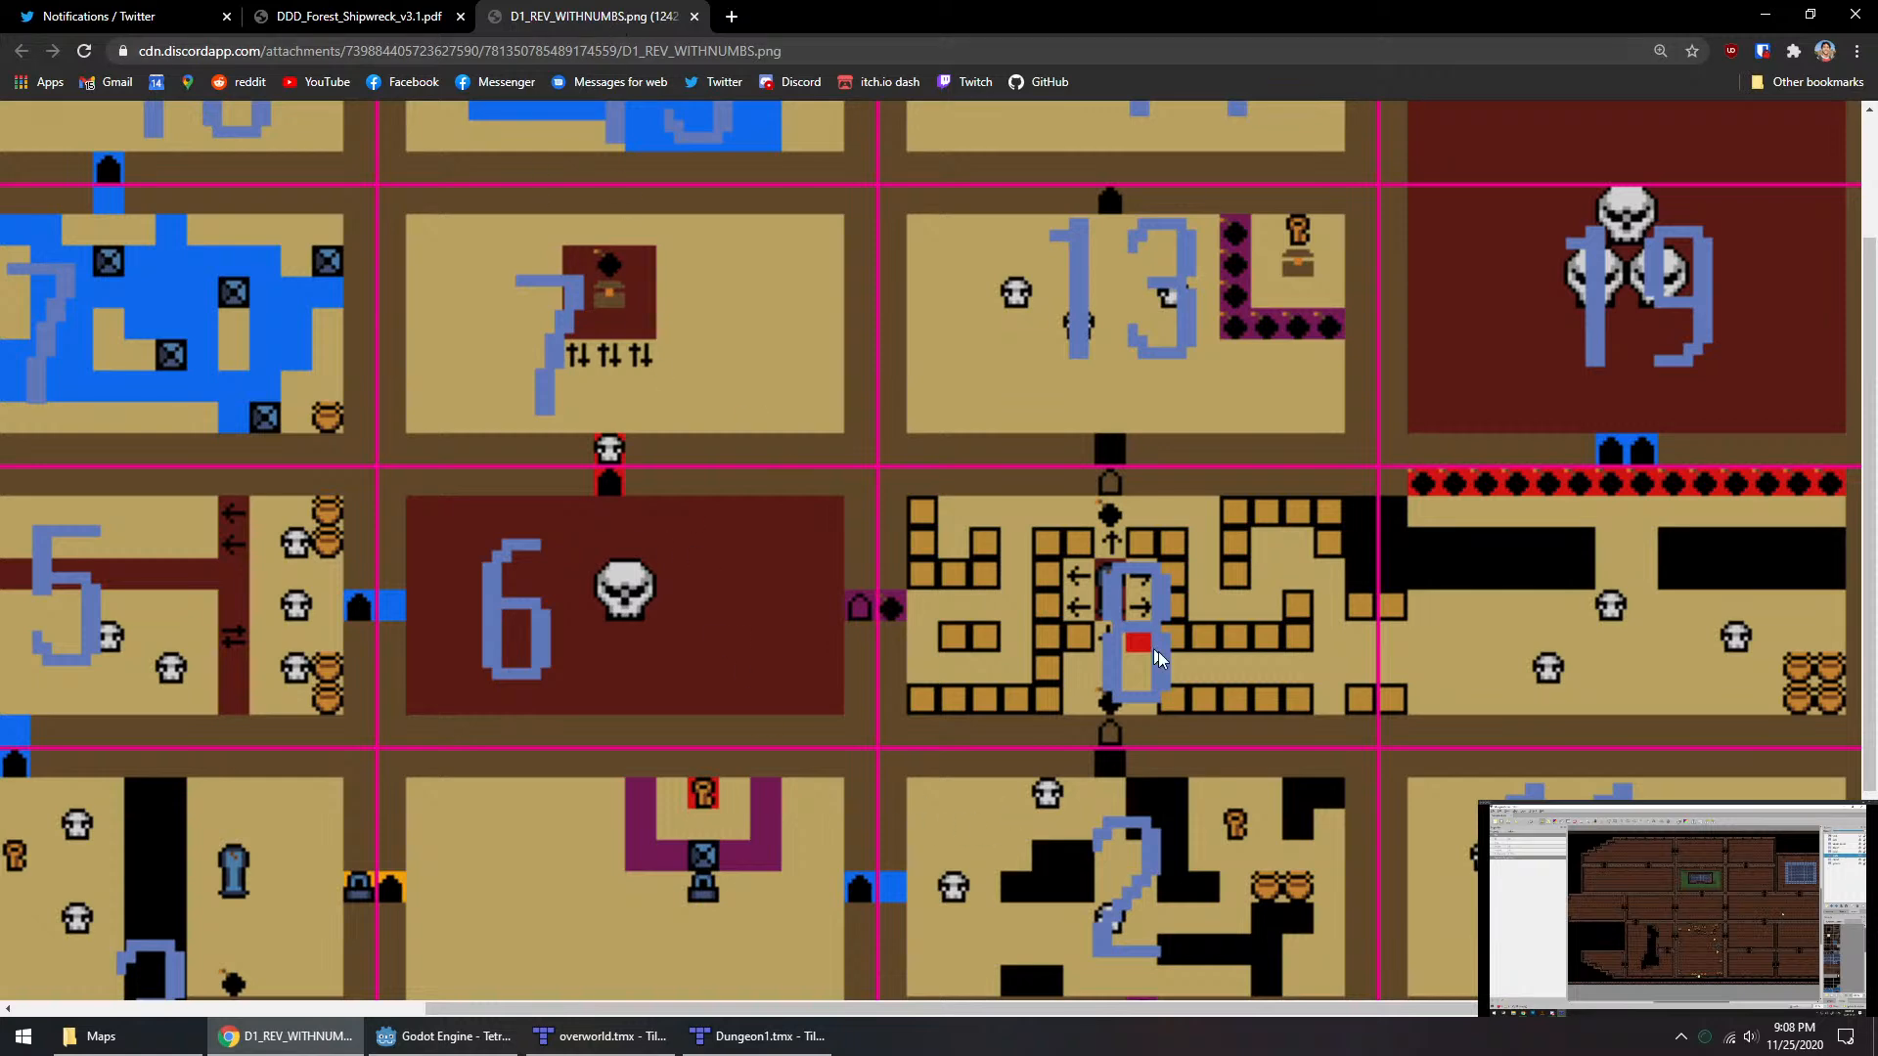
Step: Open YouTube in a new browser tab, go to the Go live streaming page, and move that tab out of the window
click(731, 15)
middle_click(313, 90)
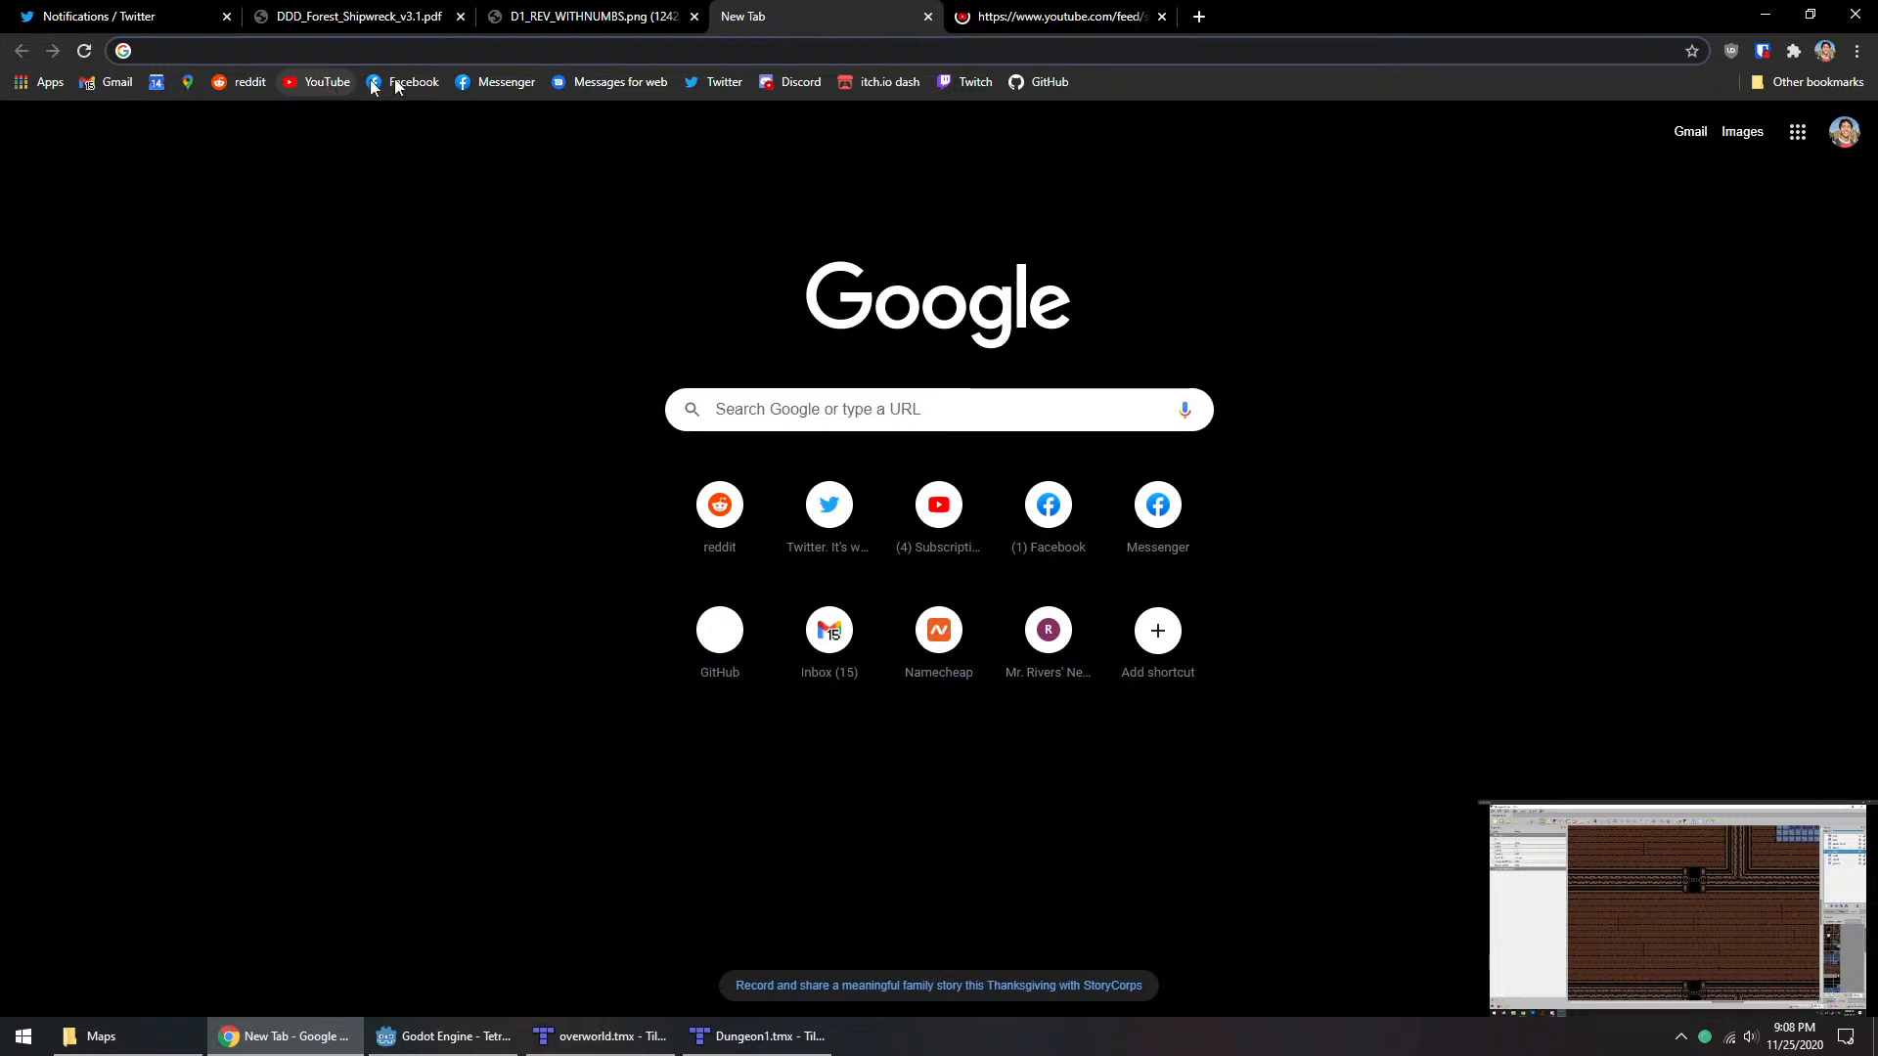
key(ctrl+w)
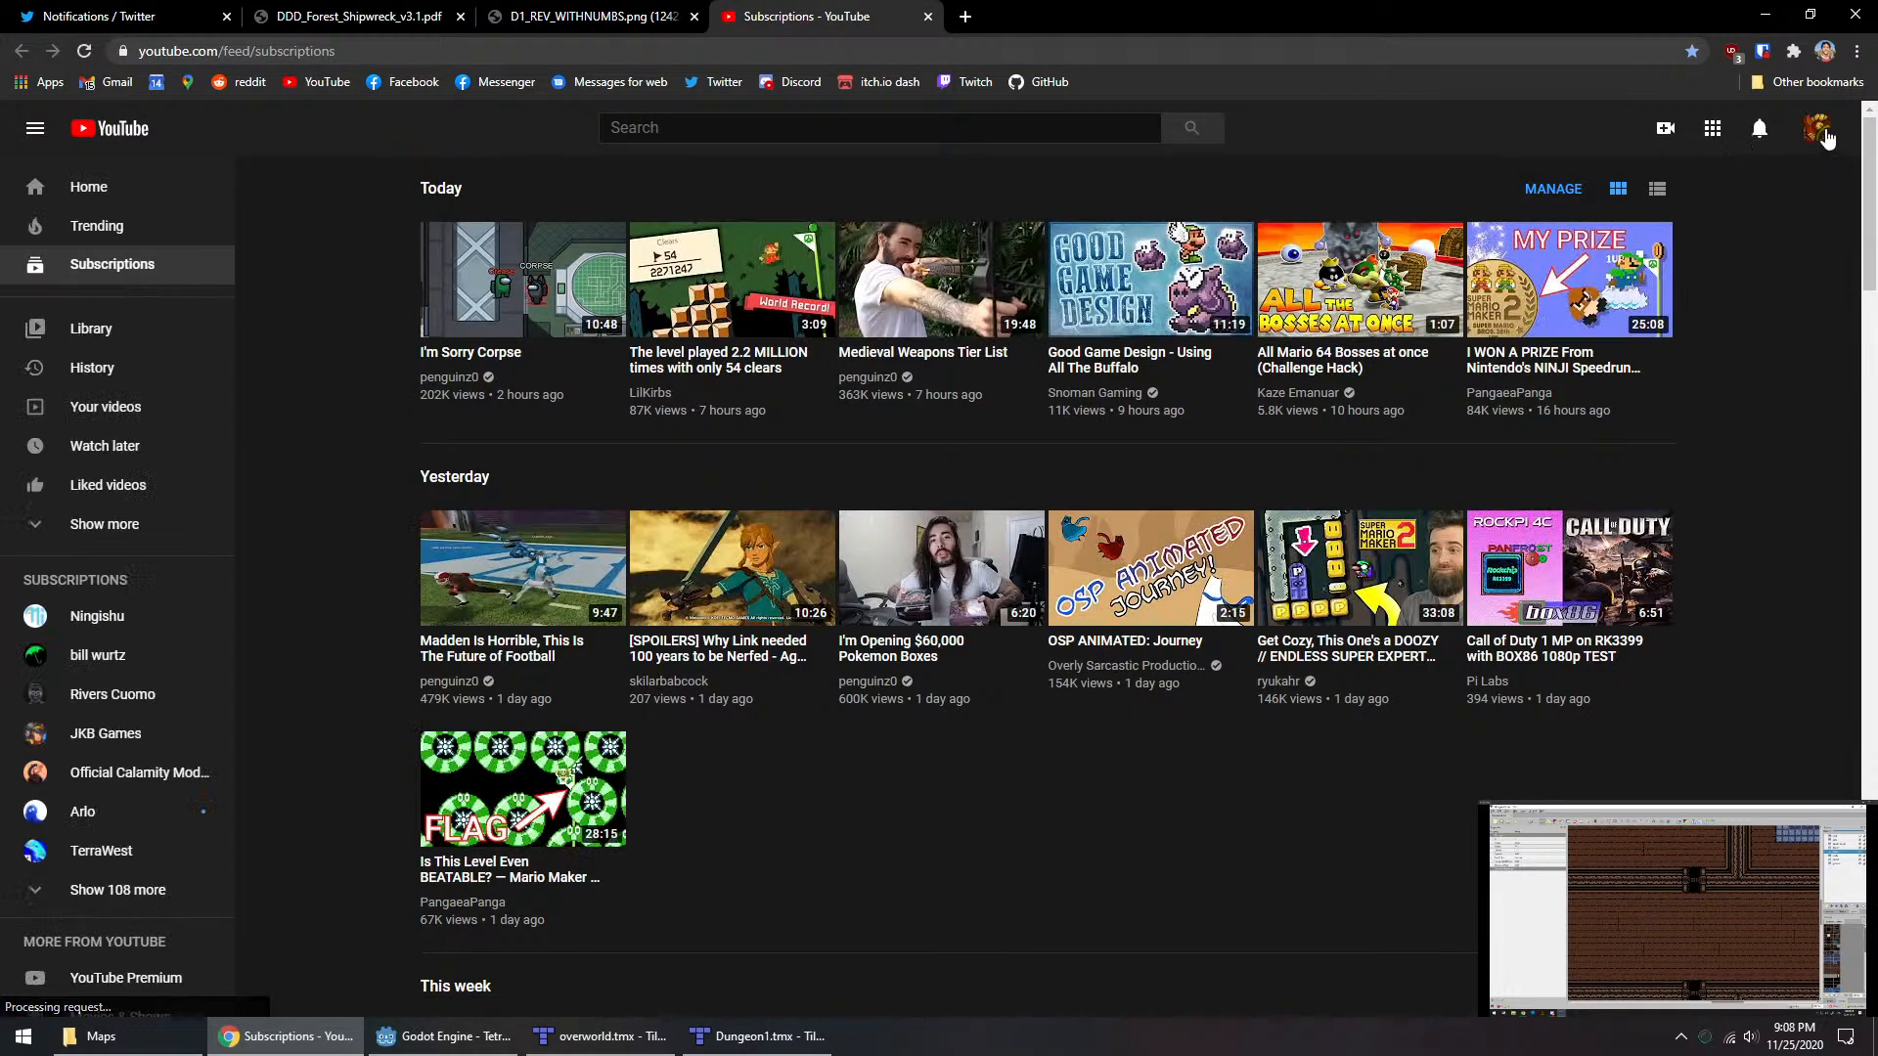
click(1816, 128)
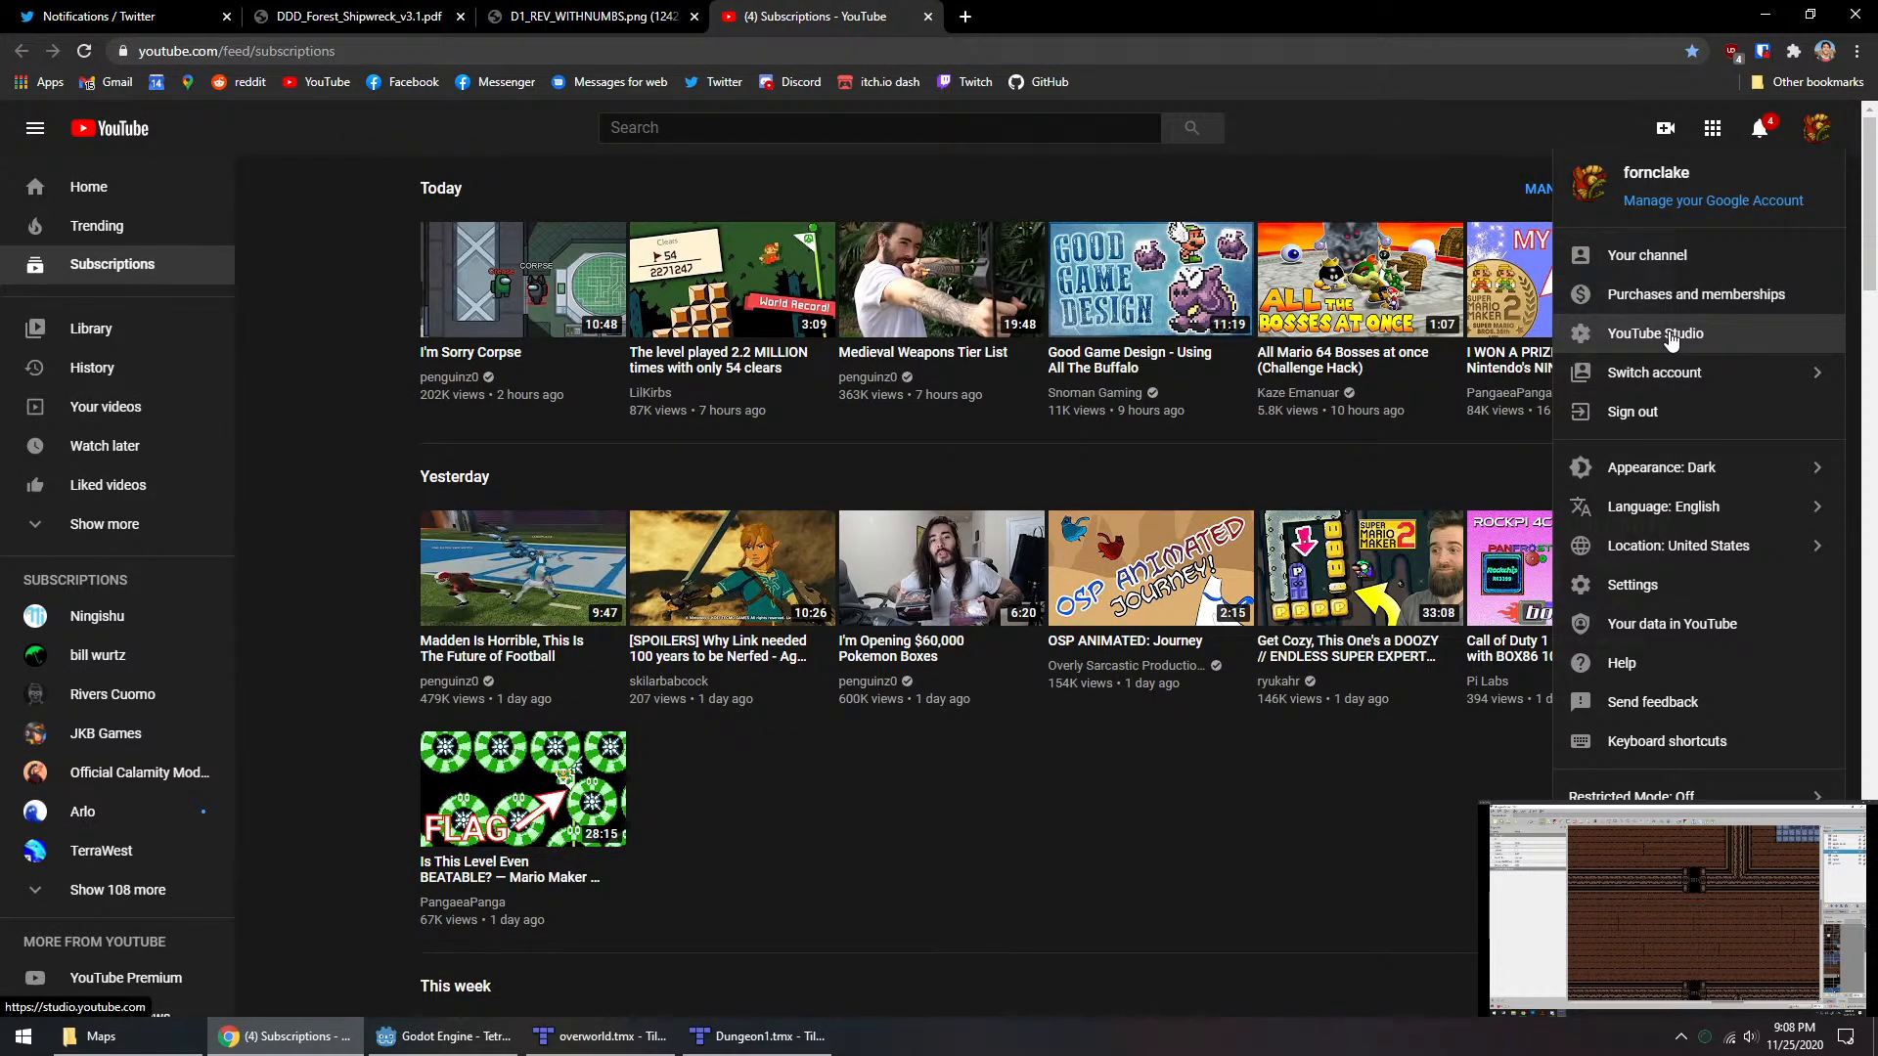
click(1666, 128)
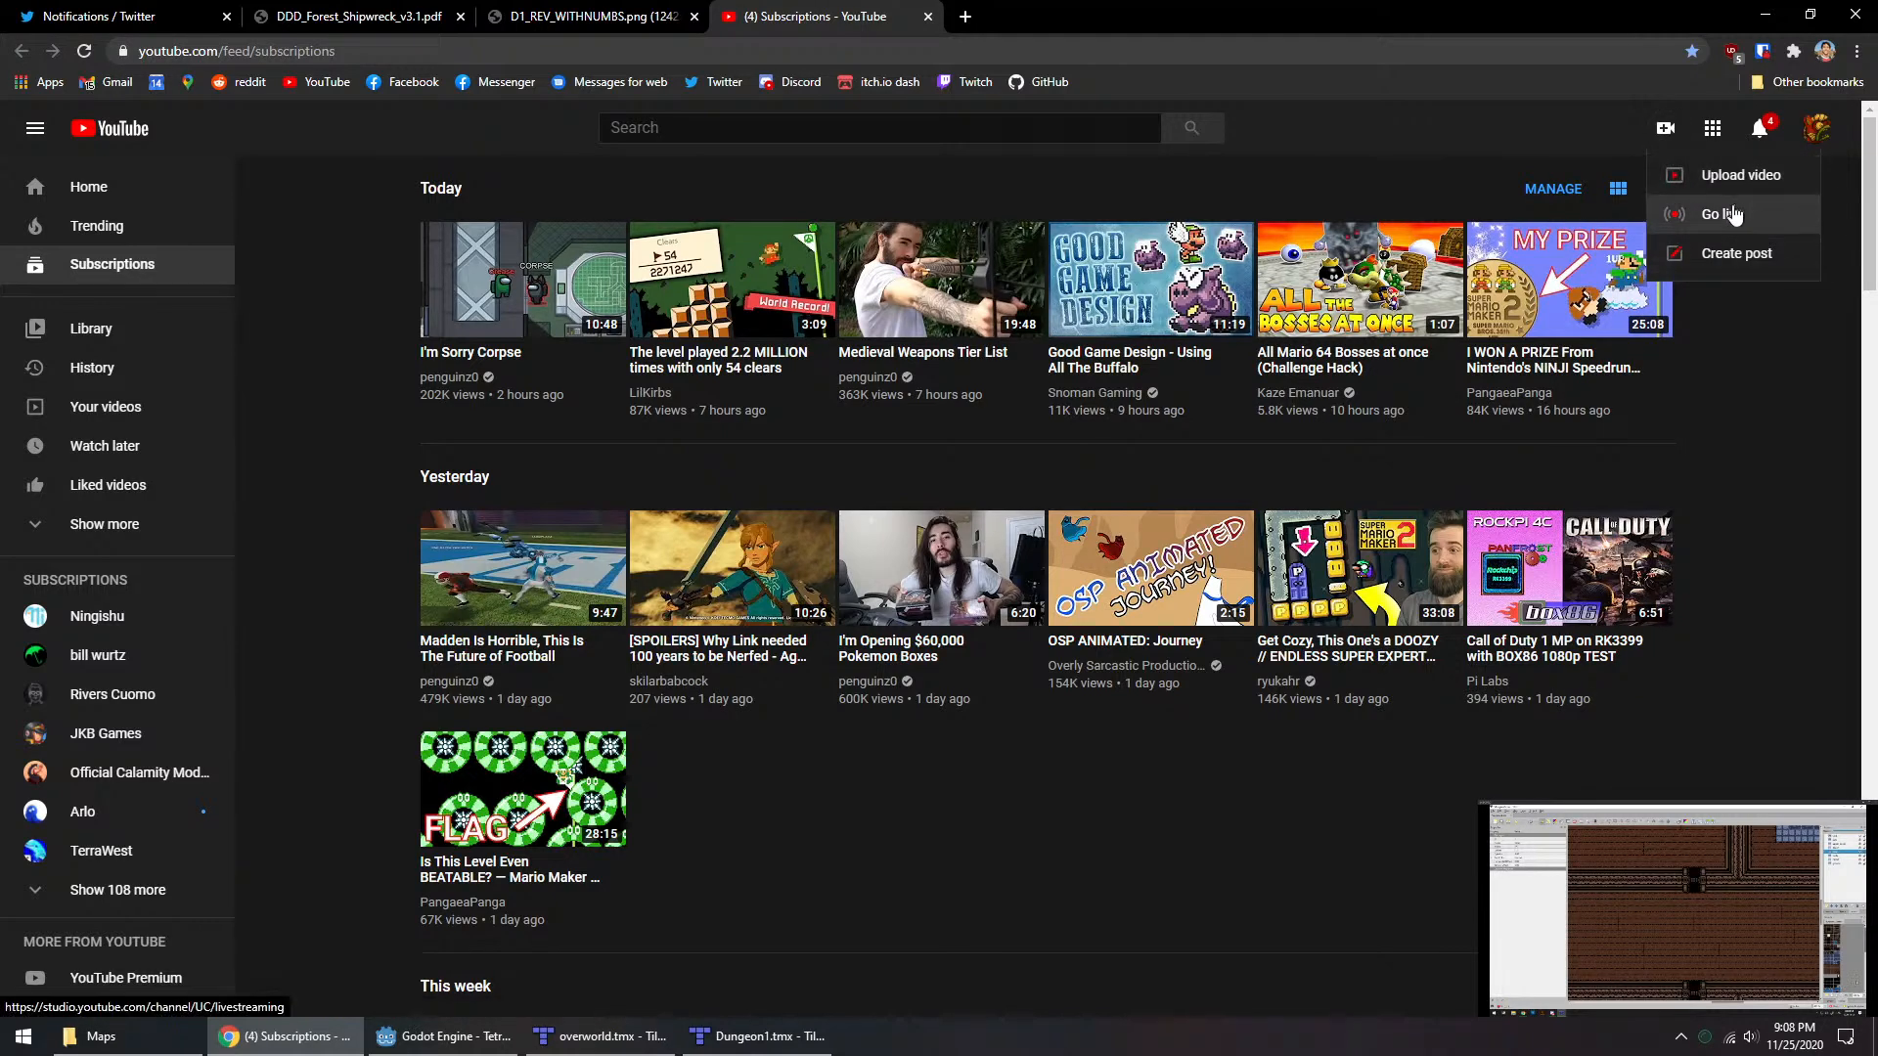
click(1727, 214)
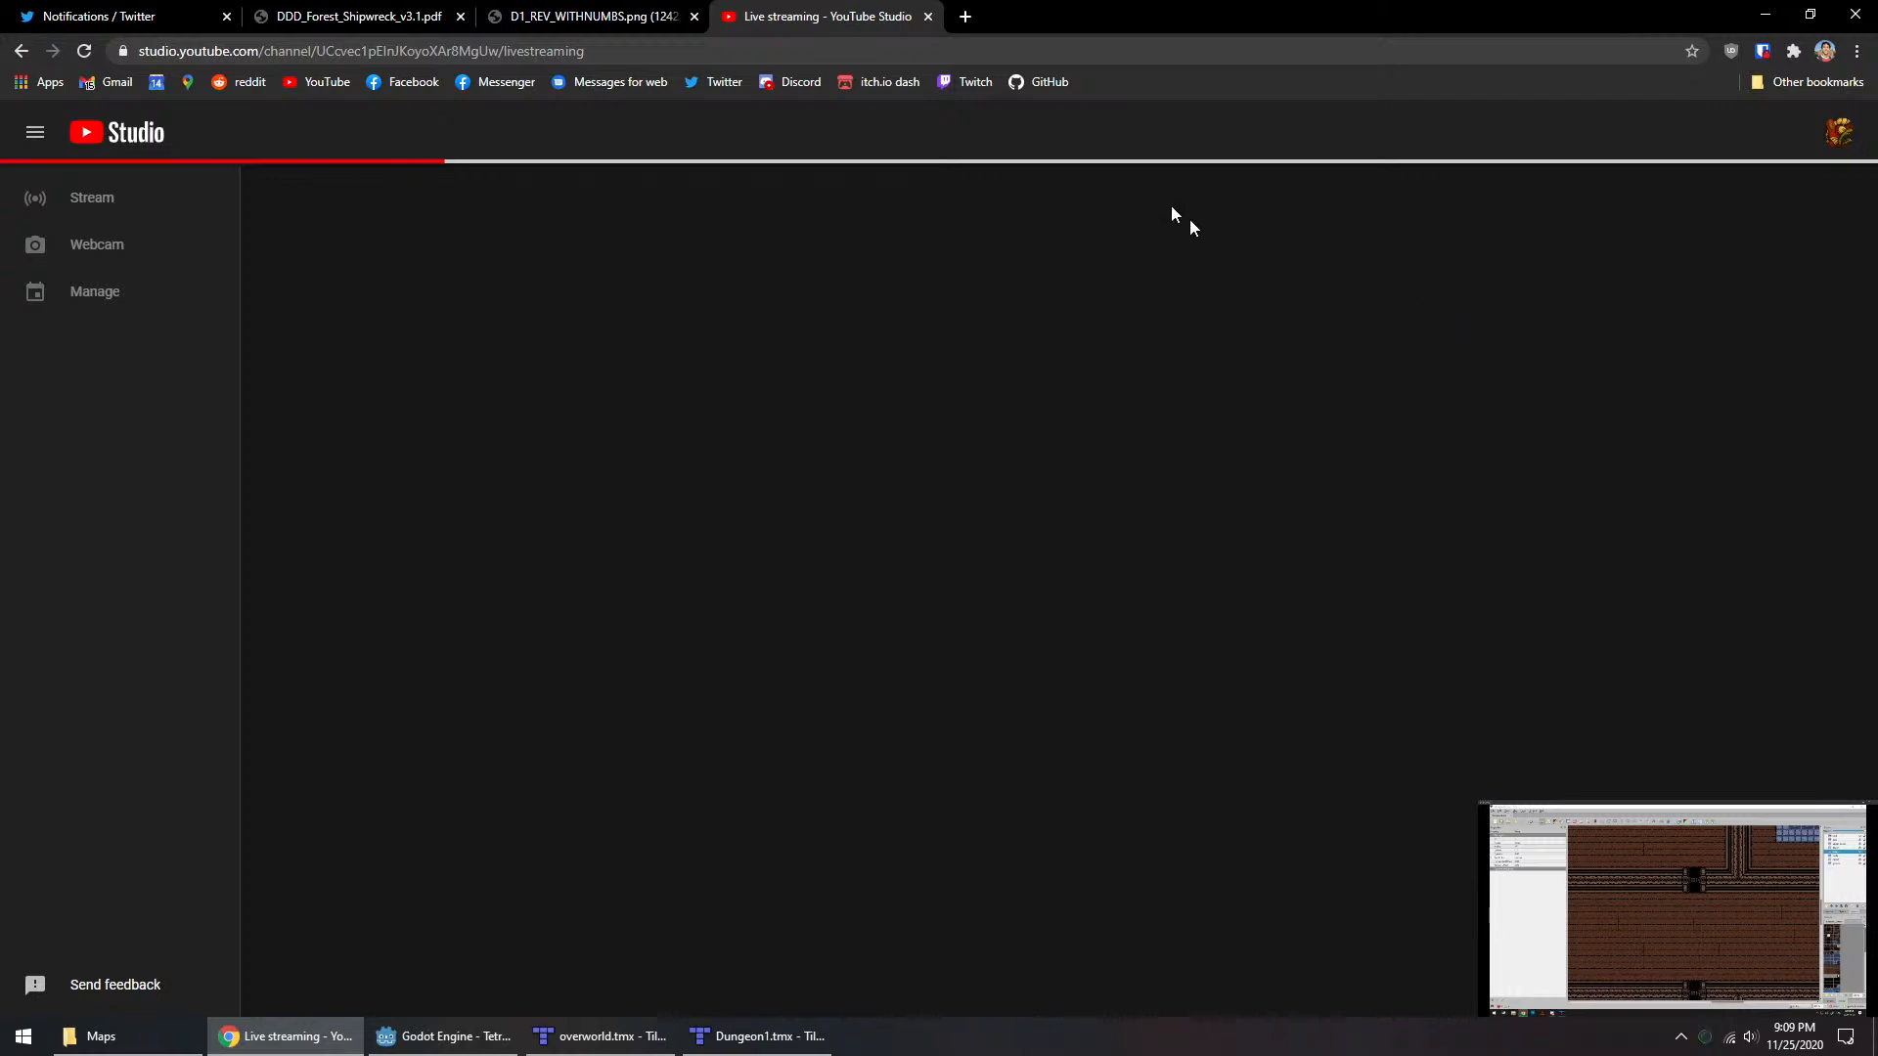
drag(896, 8, 1877, 391)
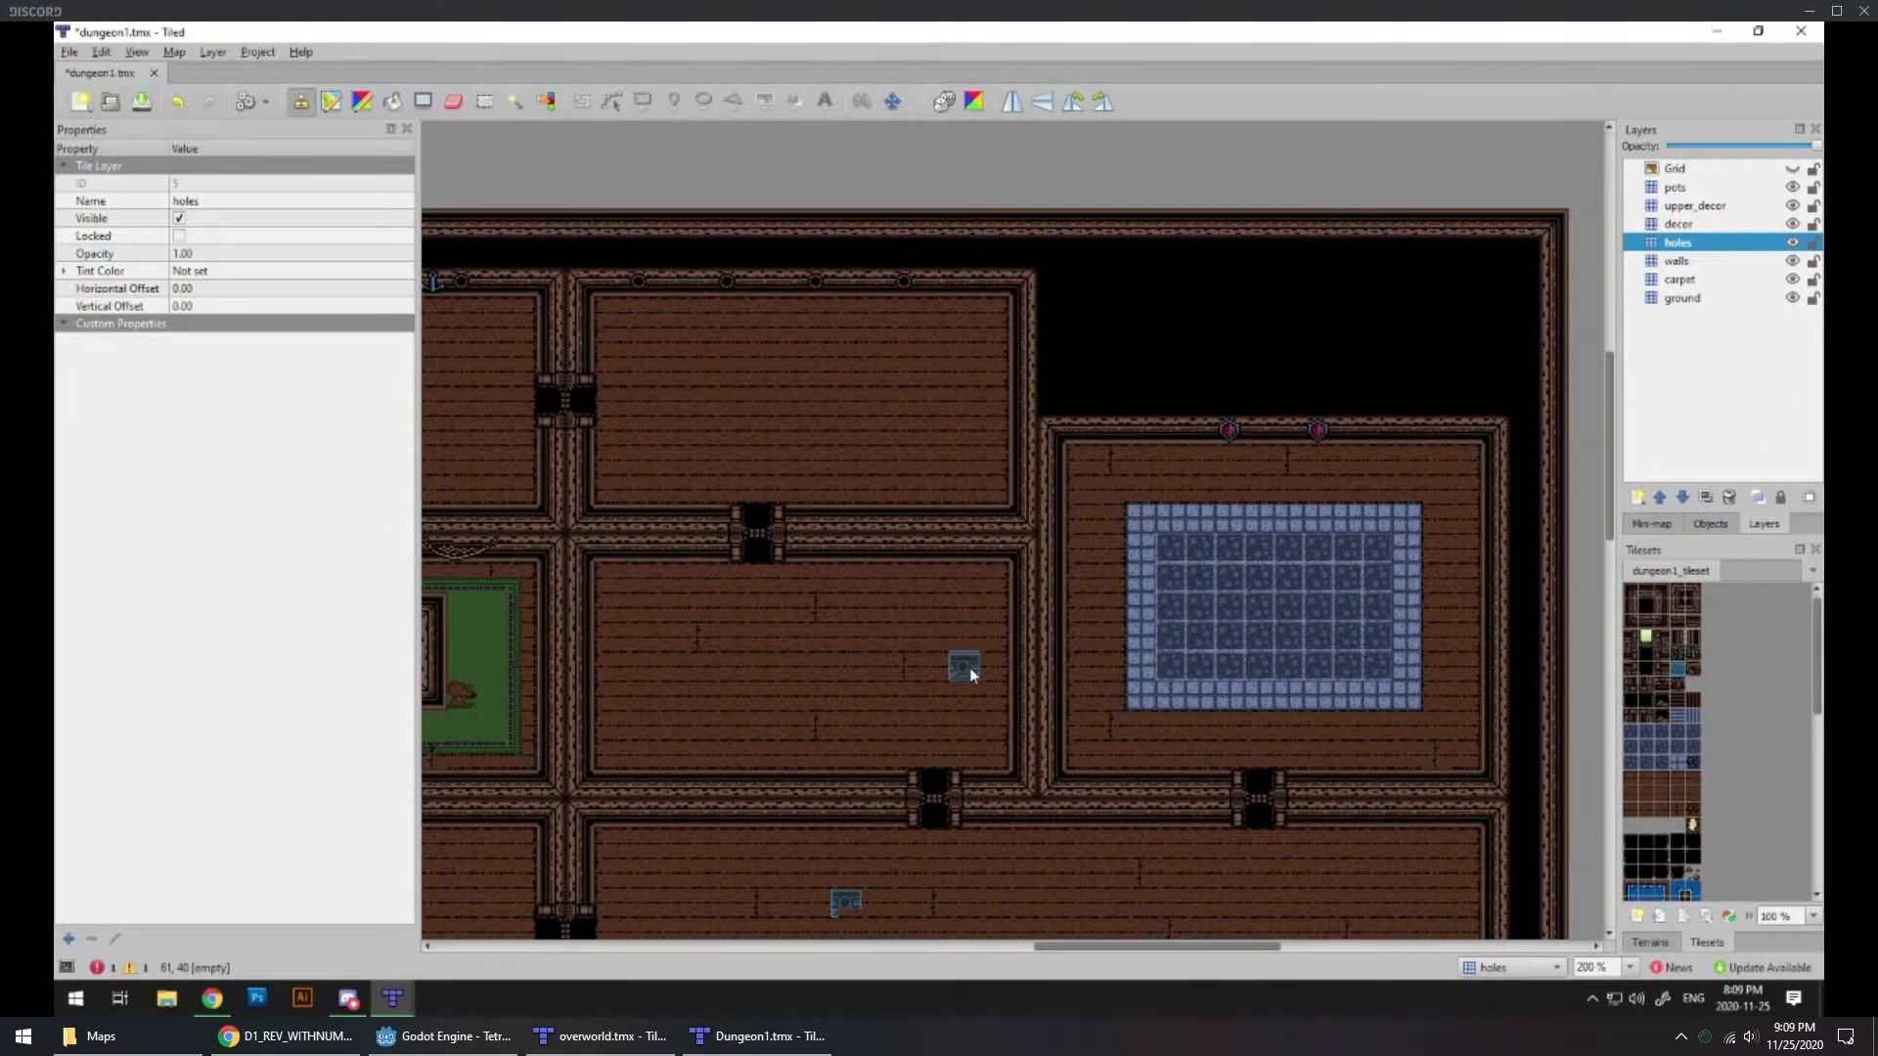
Step: Examine the overall room layout of the dungeon1.tmx map, from the western room with holes to the eastern room with the blue stone floor
scroll(931, 691, down, 3)
scroll(931, 691, left, 1)
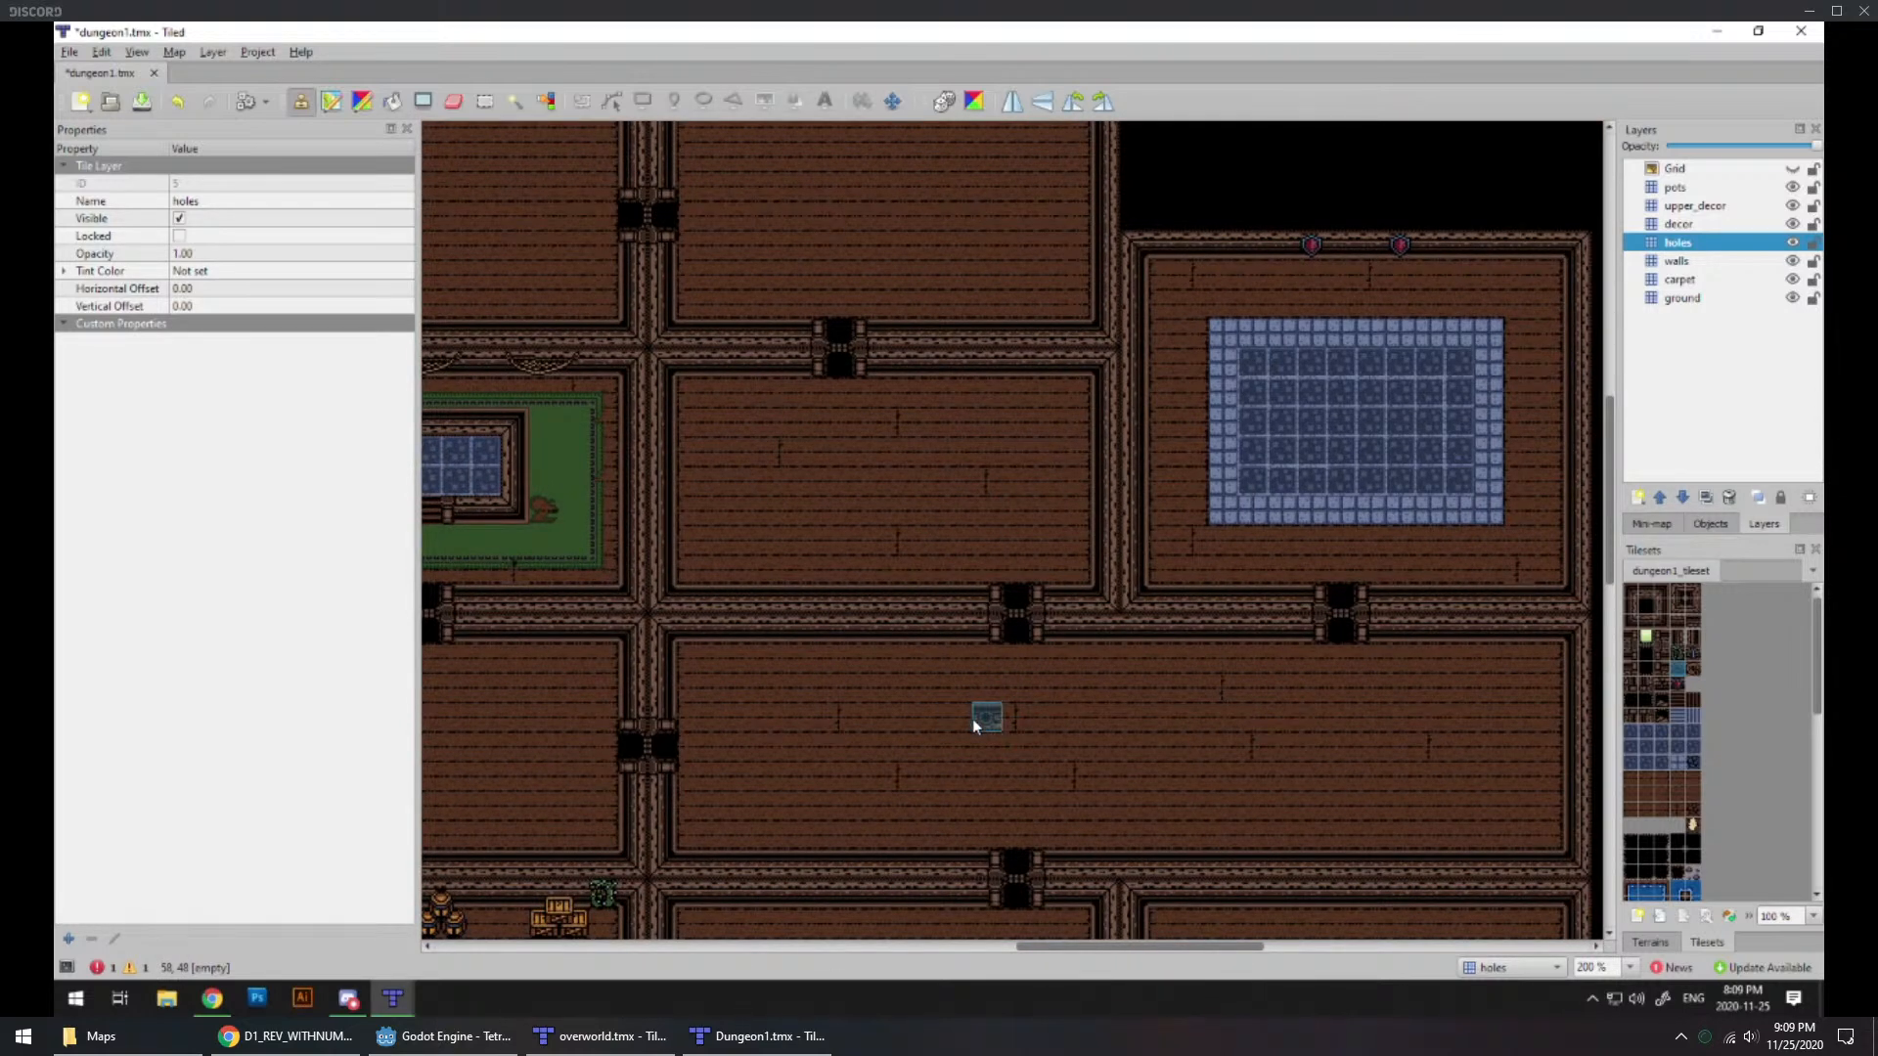
ctrl+scroll(959, 669, down, 2)
middle_drag(938, 673, 1287, 507)
middle_drag(856, 762, 760, 781)
middle_drag(818, 683, 1007, 679)
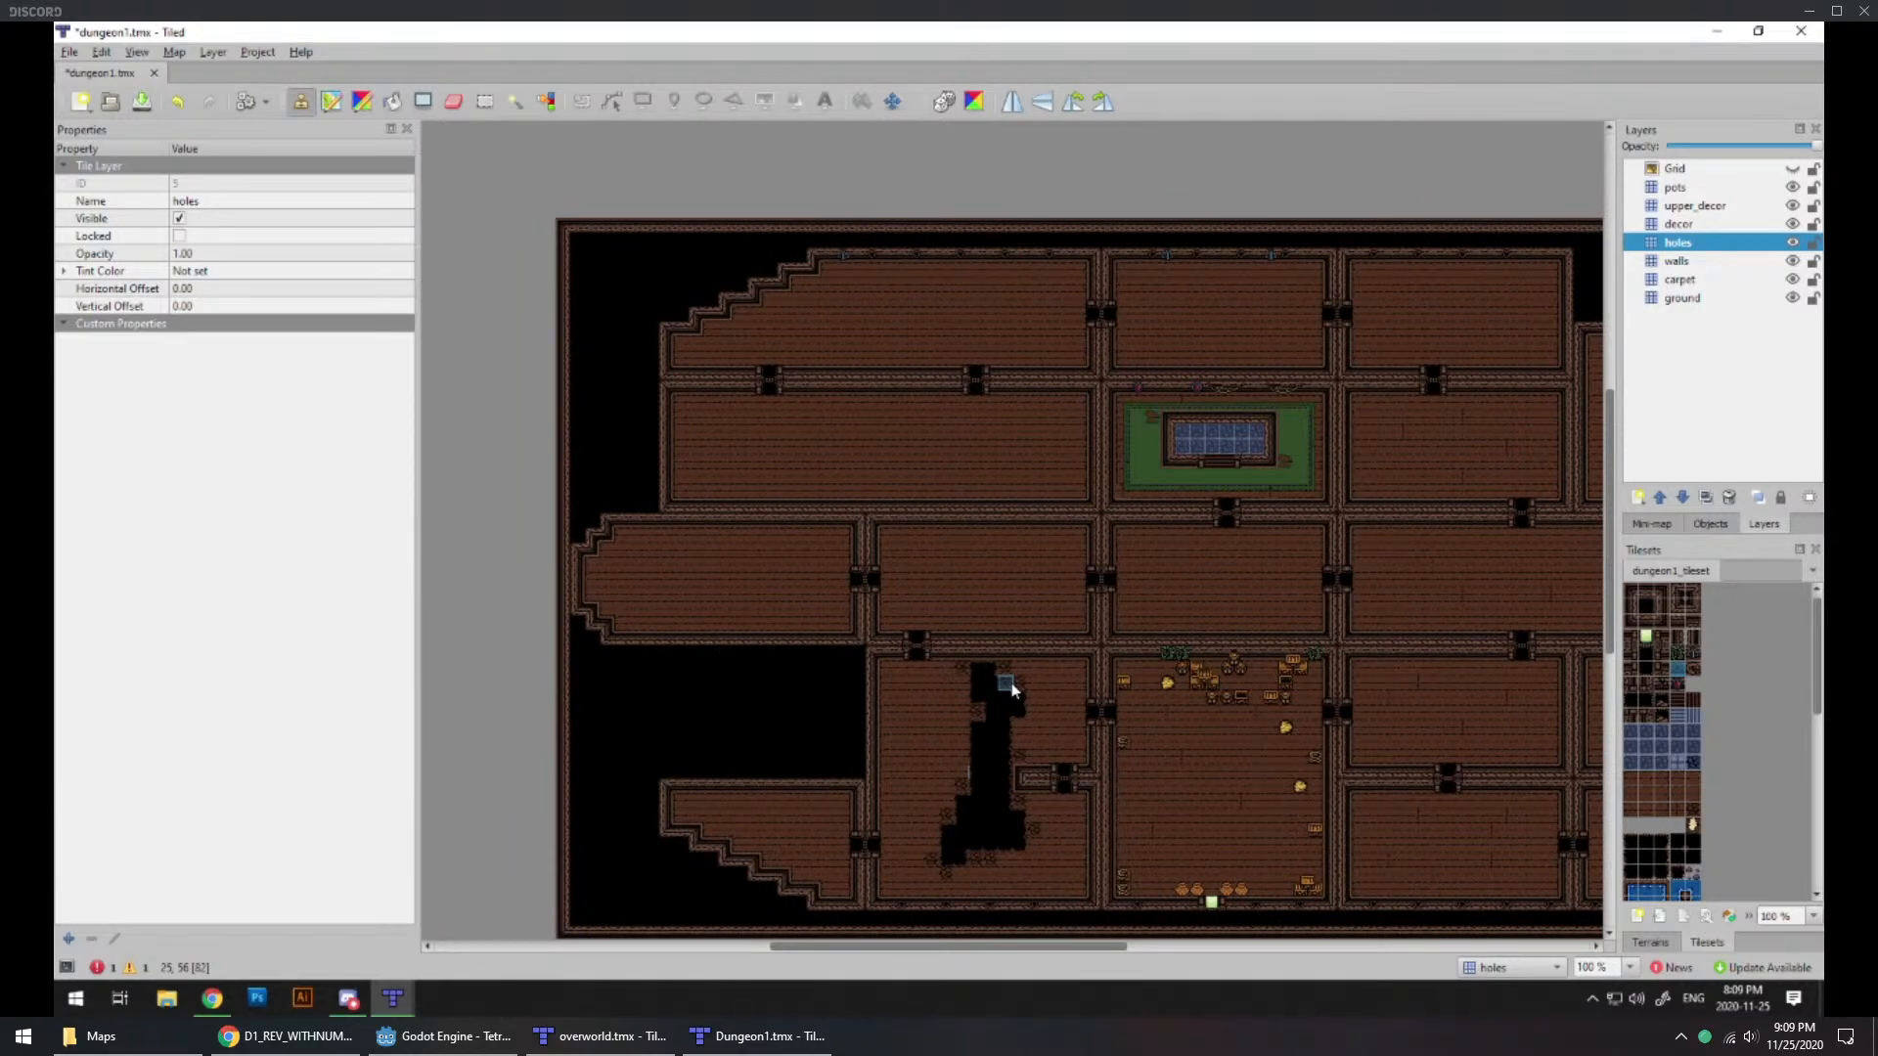
middle_drag(1330, 684, 1064, 746)
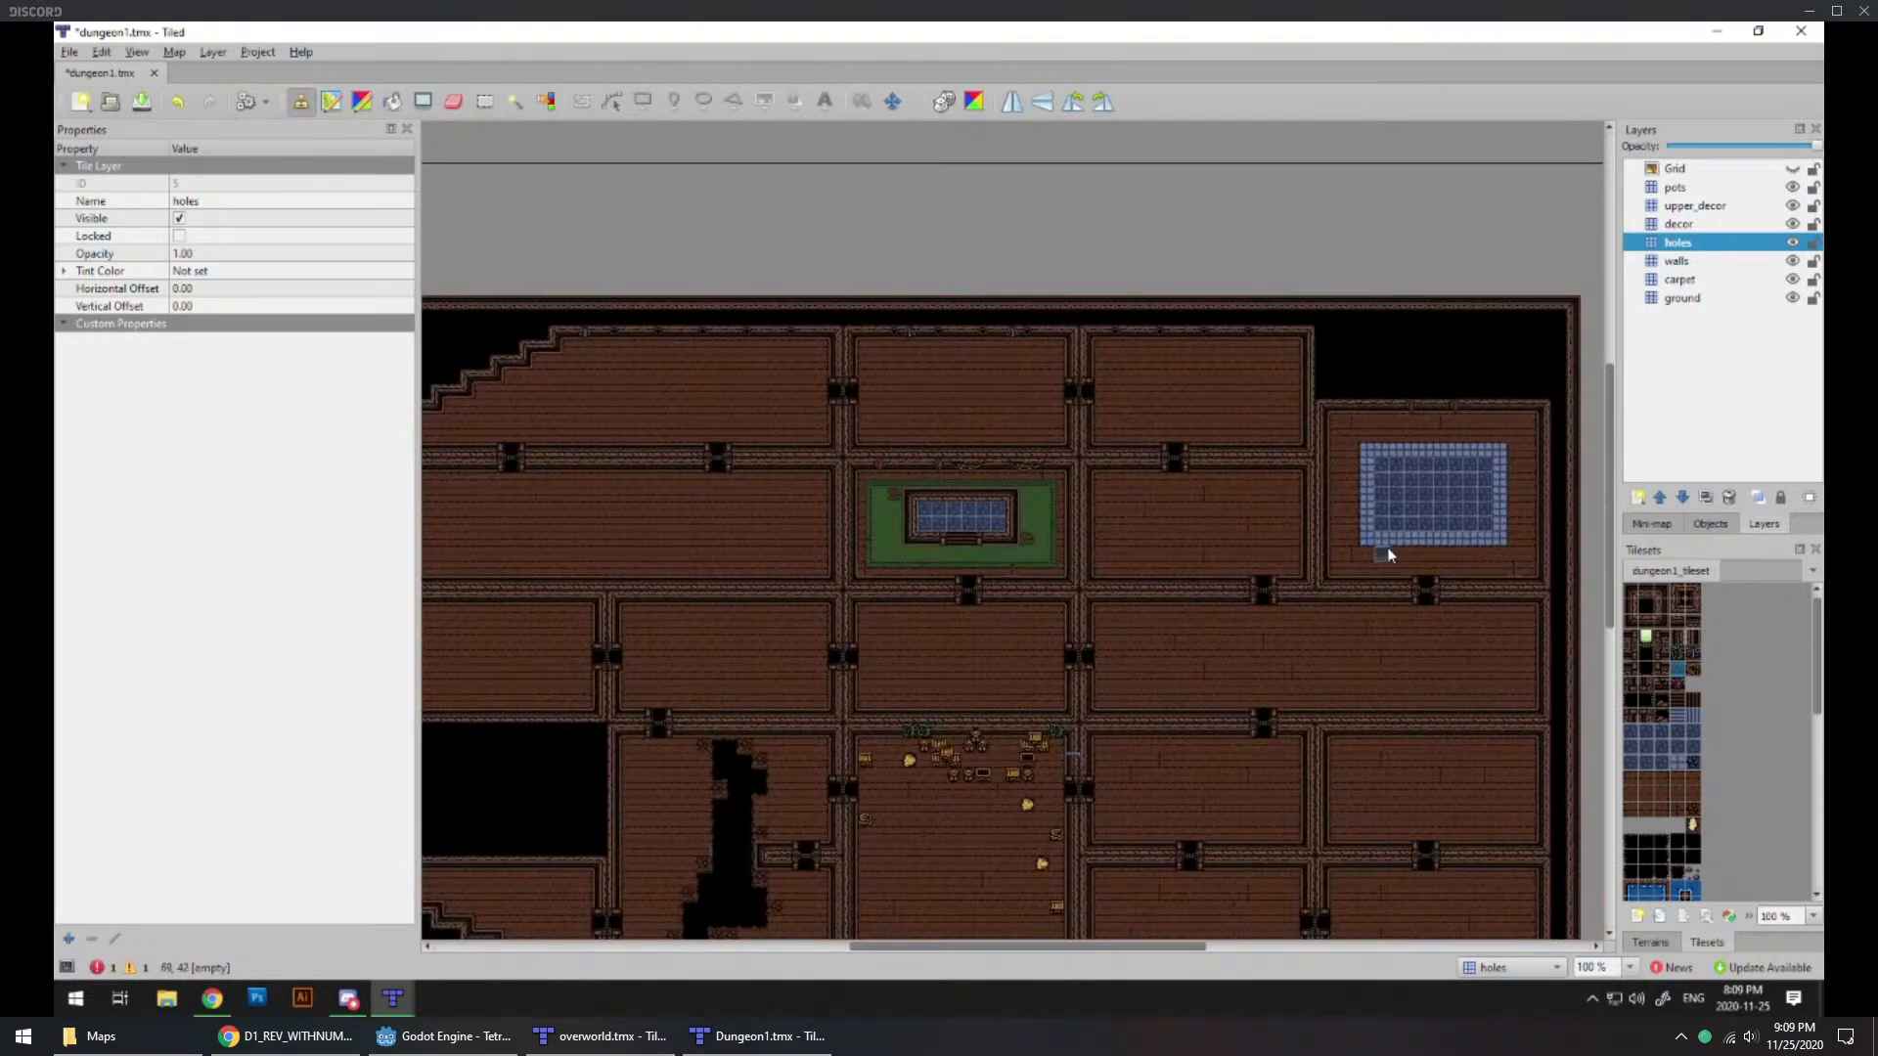
Step: Try painting a patch of Holes terrain on the holes layer in the long room south of the blue stone floor room
ctrl+scroll(1389, 546, up, 2)
middle_drag(1355, 626, 1013, 587)
ctrl+scroll(1194, 747, up, 1)
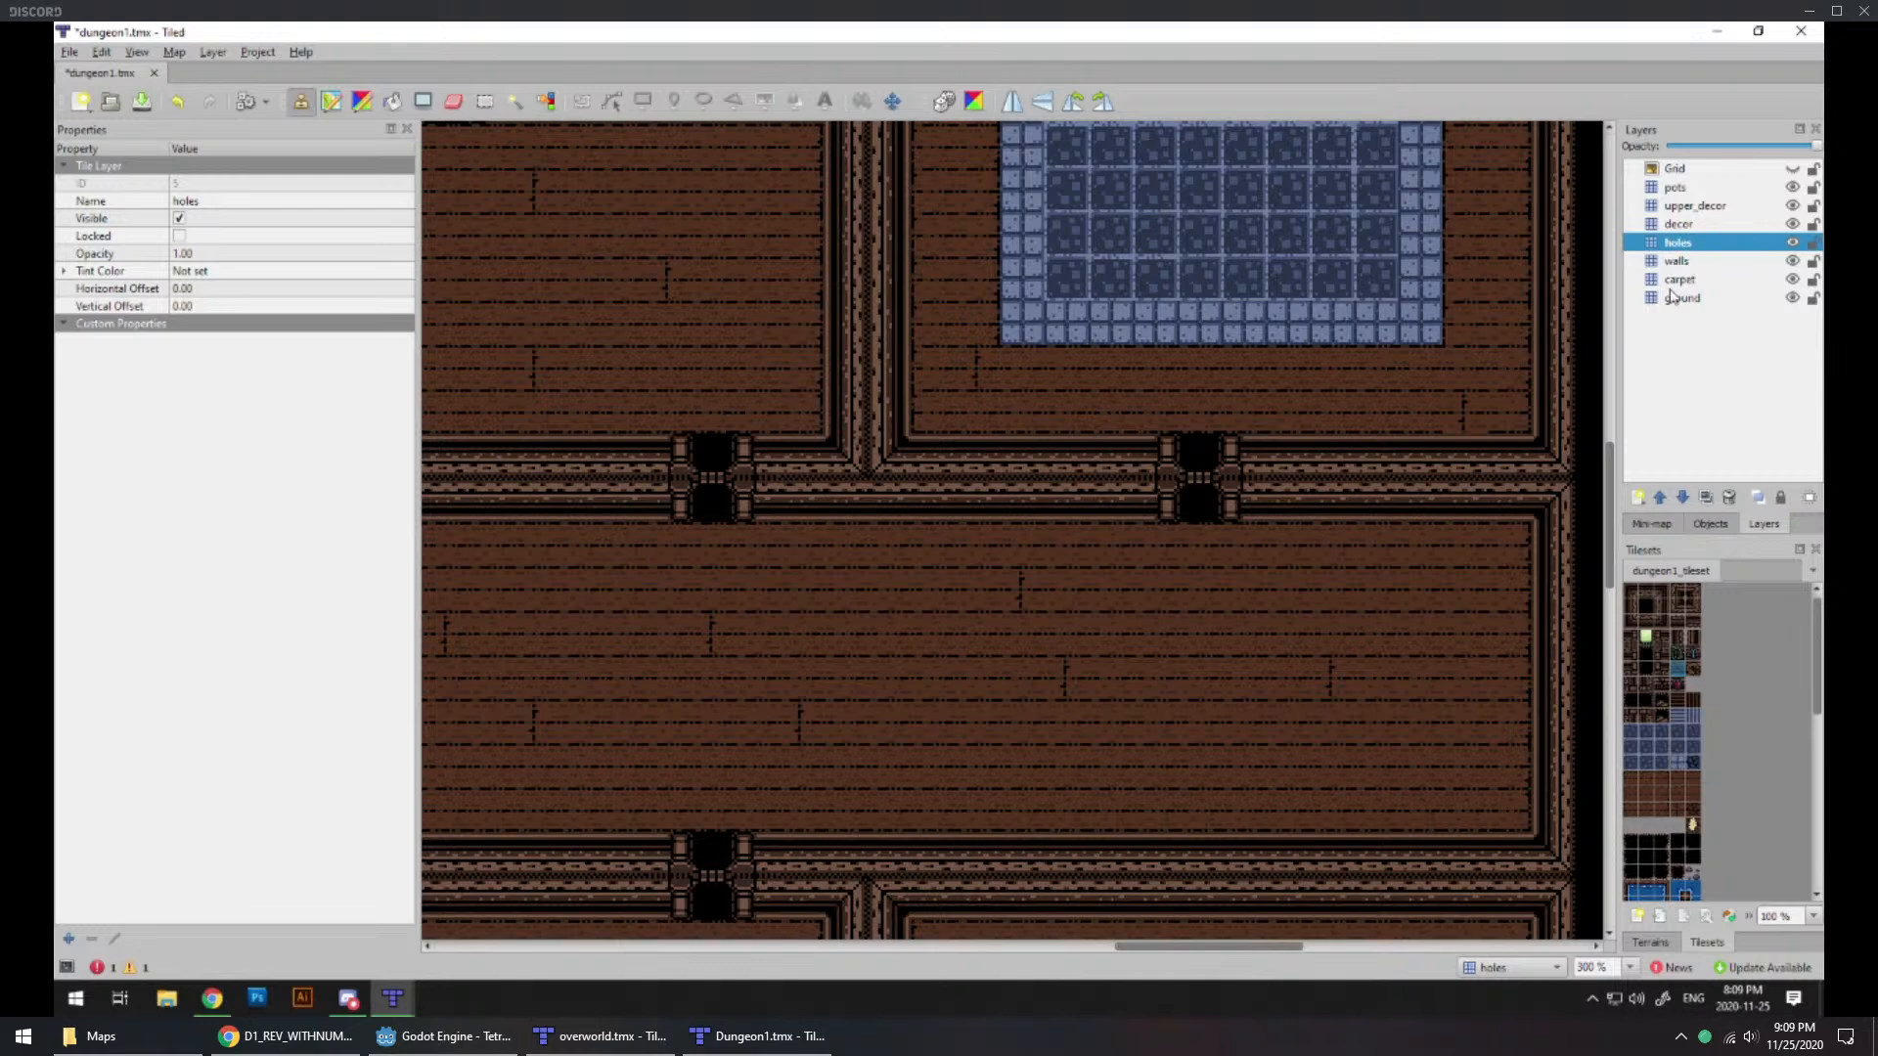
click(1646, 935)
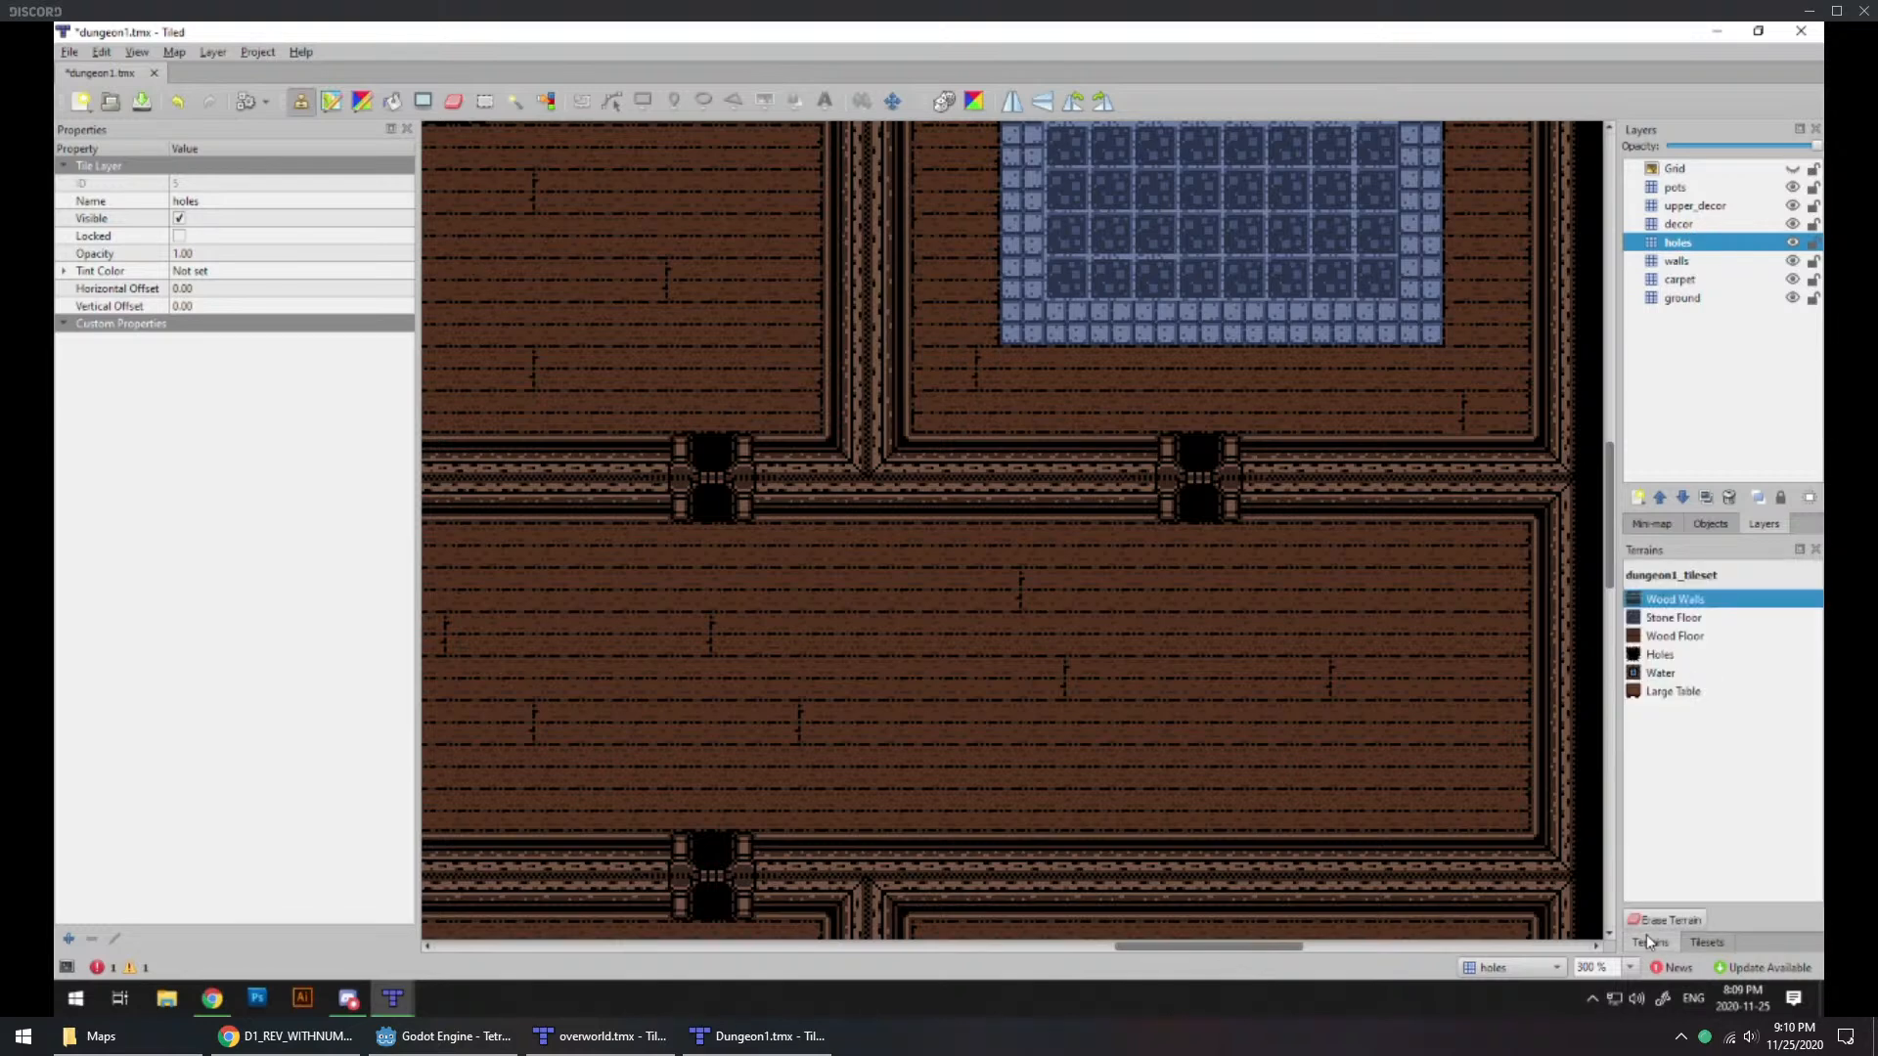
click(1658, 654)
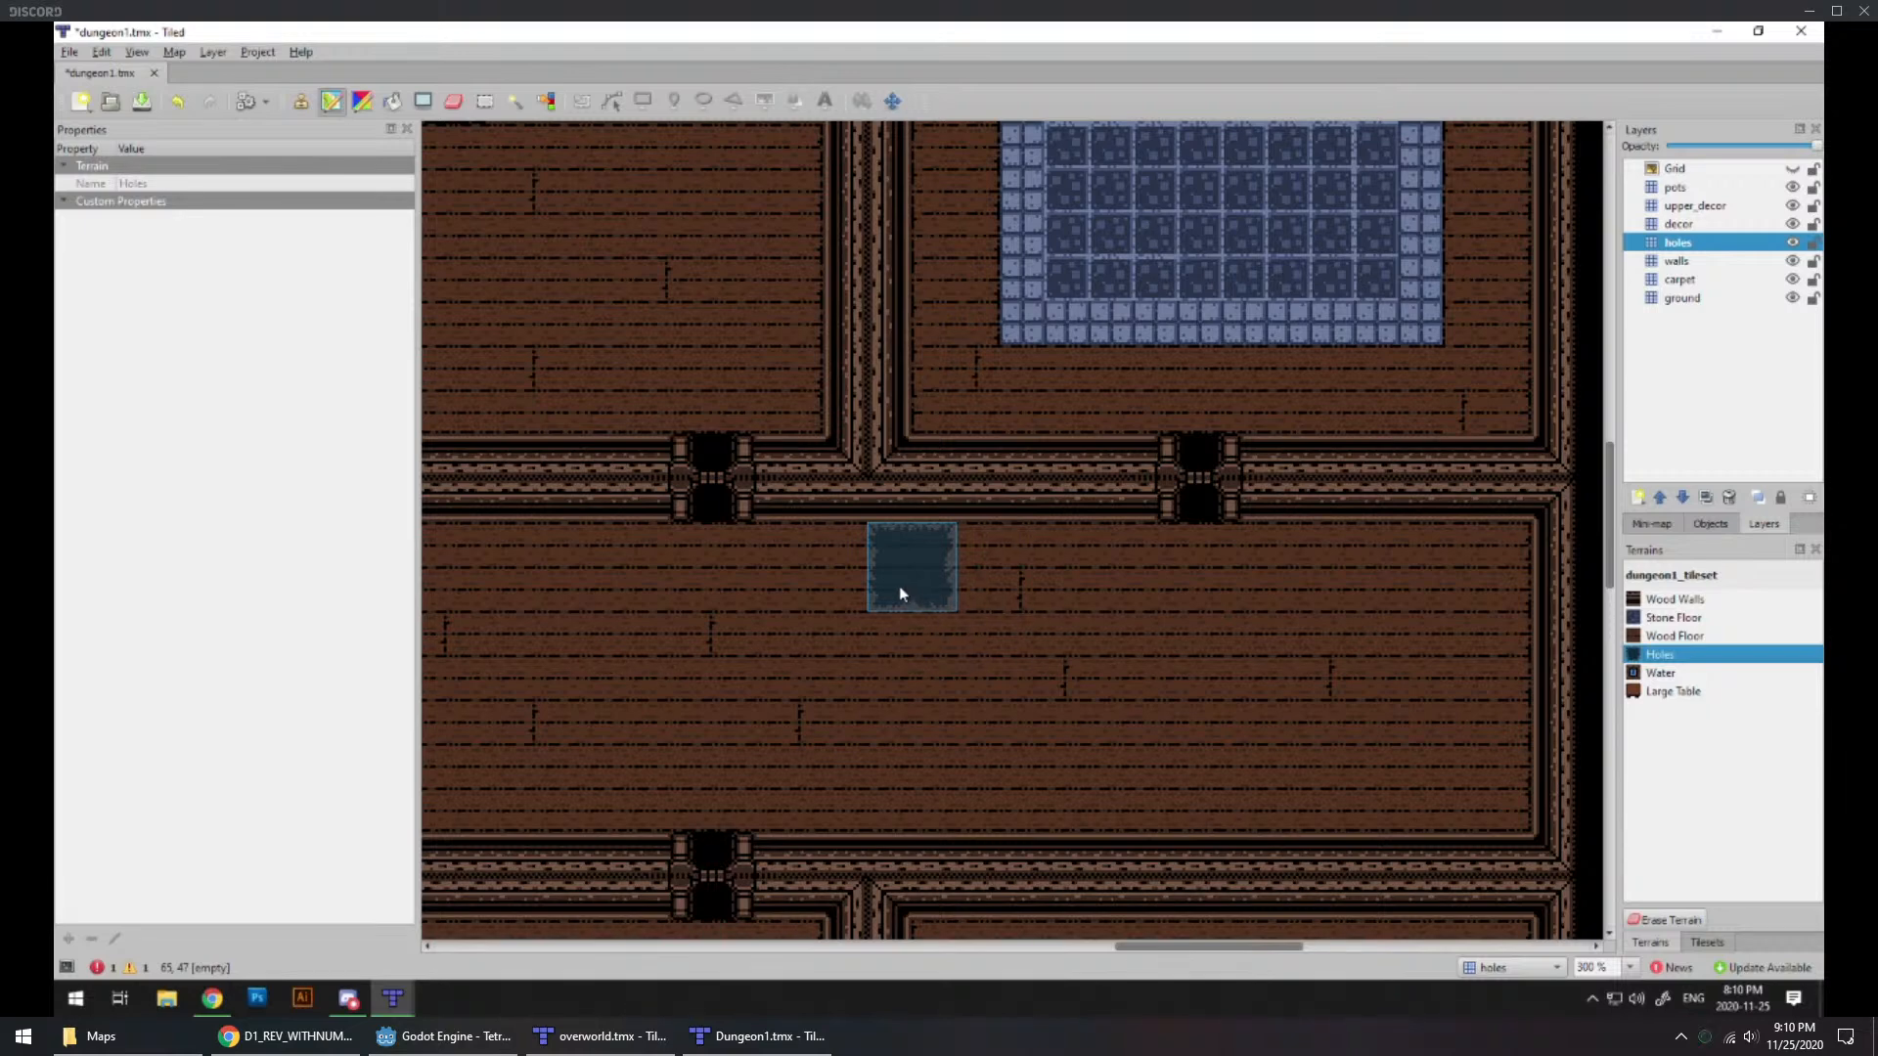
mouse_move(900, 594)
mouse_down()
mouse_move(1071, 654)
mouse_move(1127, 646)
mouse_move(1138, 621)
mouse_up()
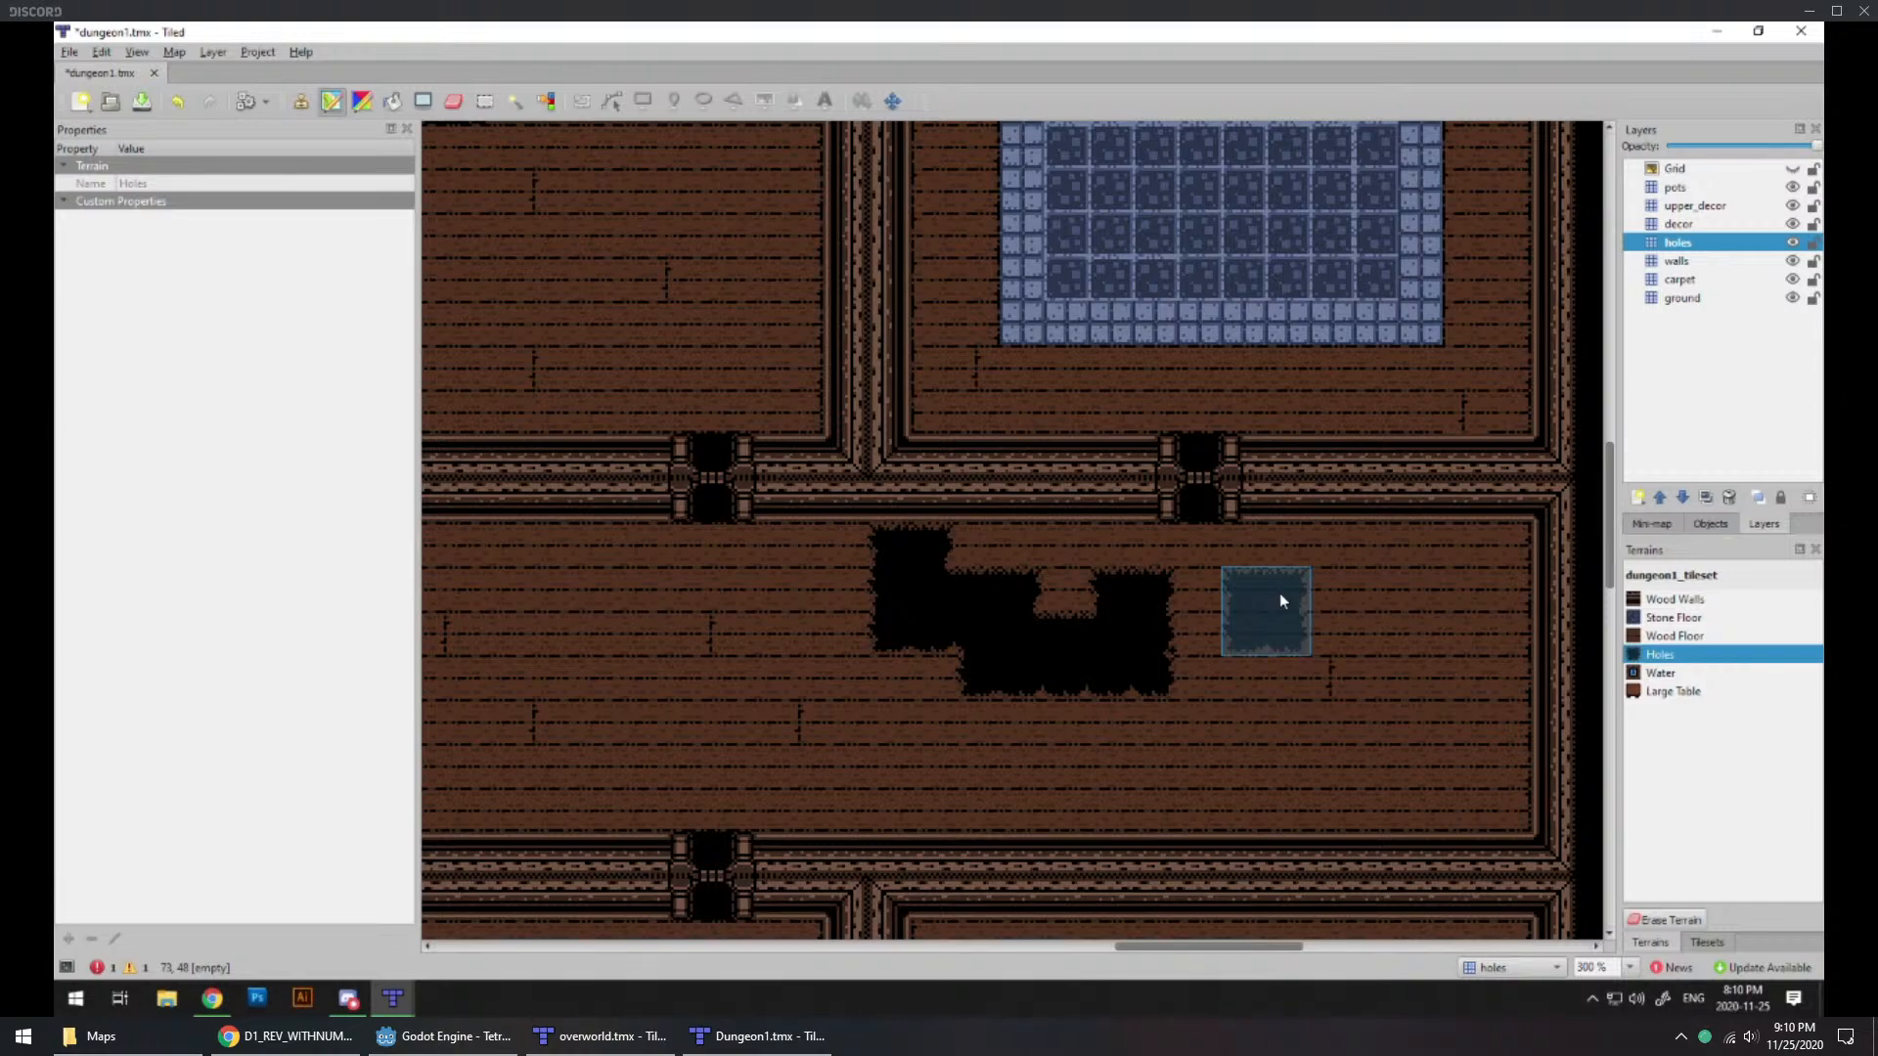
key(ctrl+z)
middle_drag(851, 575, 1150, 601)
scroll(833, 589, down, 1)
middle_drag(836, 589, 914, 688)
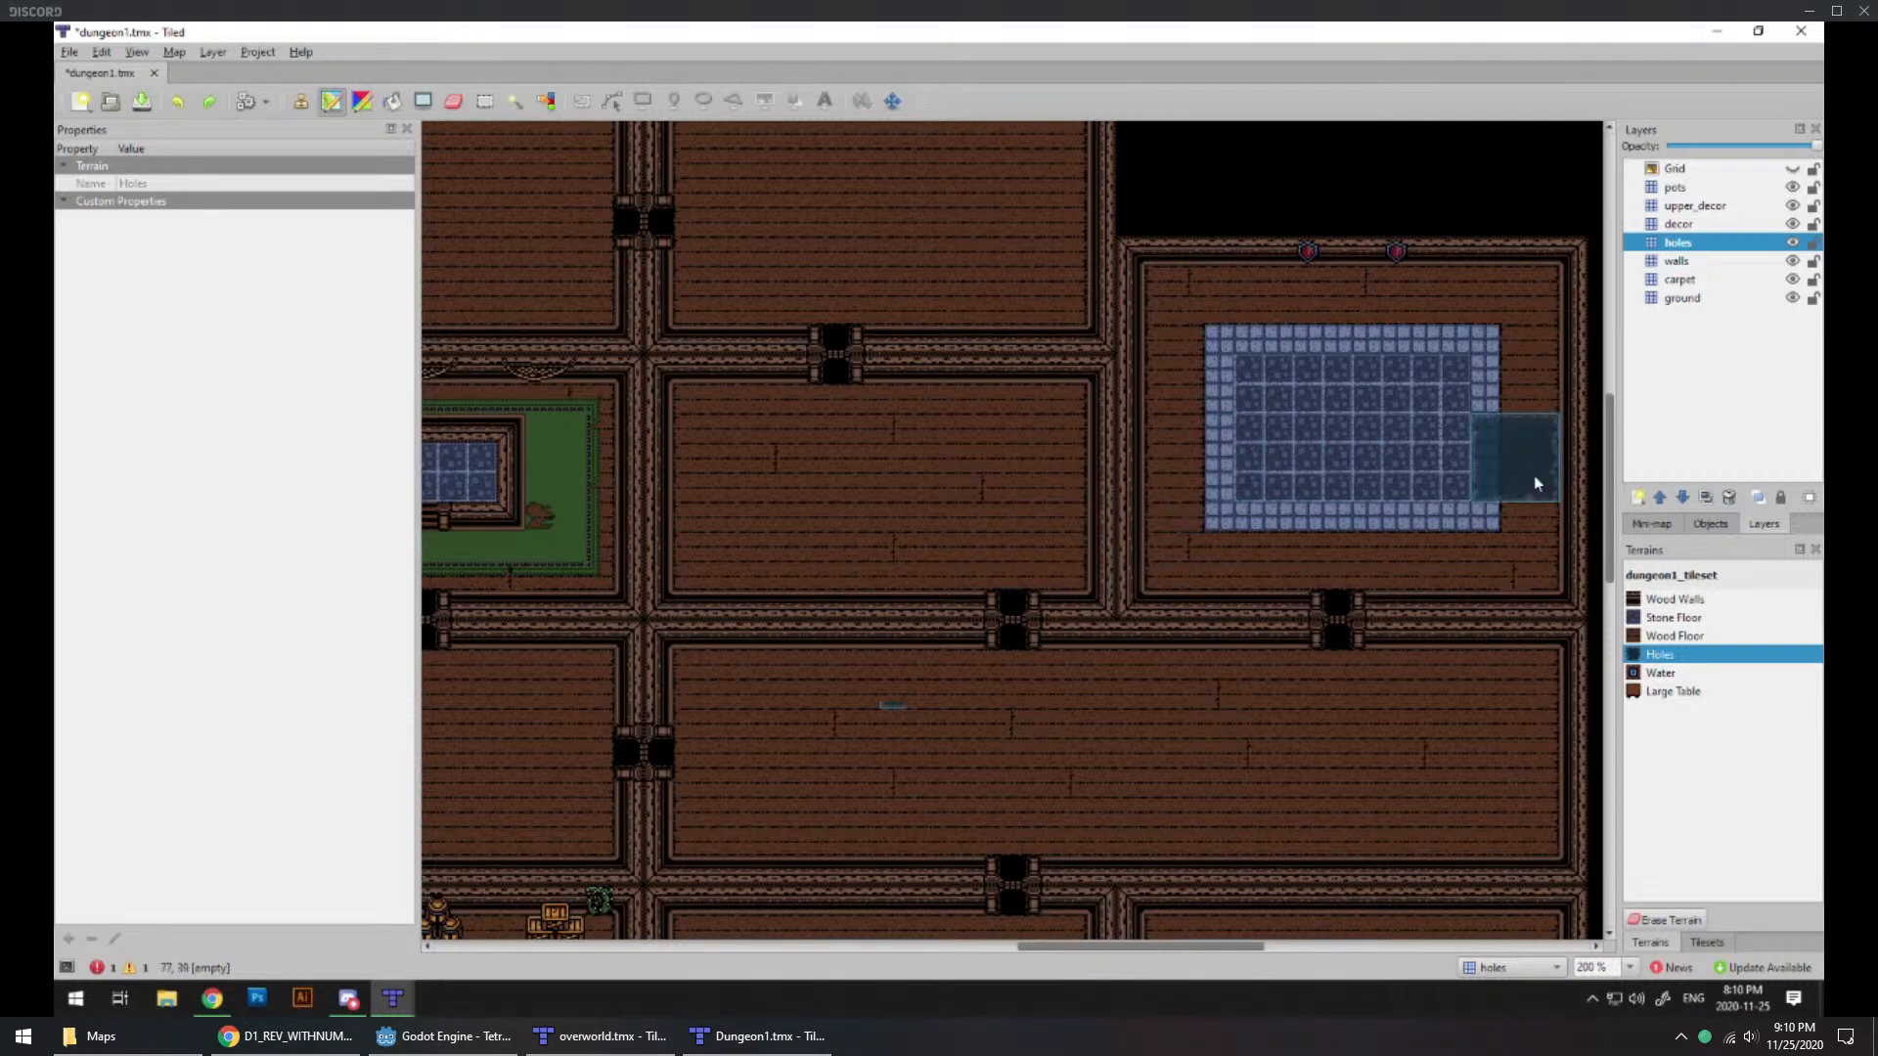
Step: Draw a horizontal wall on the walls layer across the blue stone floor room and its western neighbour, level with the stone floor's southern edge
click(1689, 941)
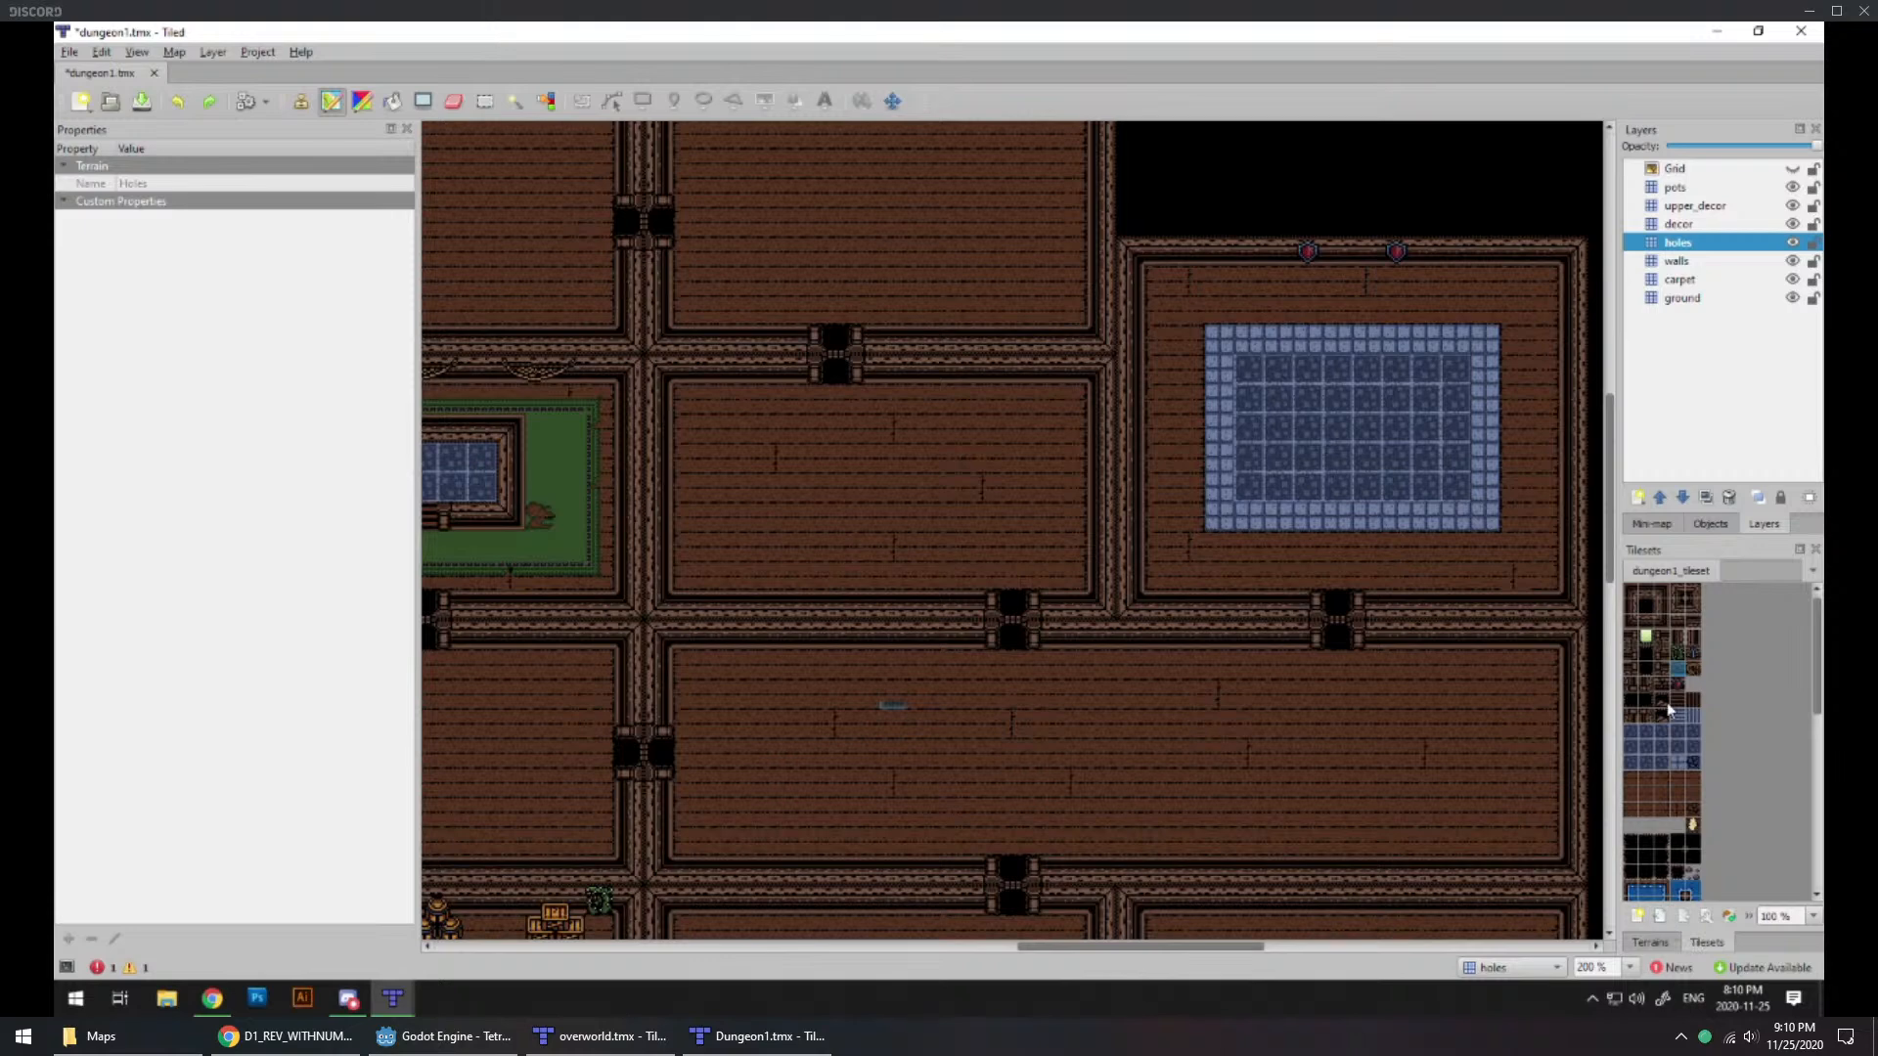
click(1647, 627)
click(1674, 261)
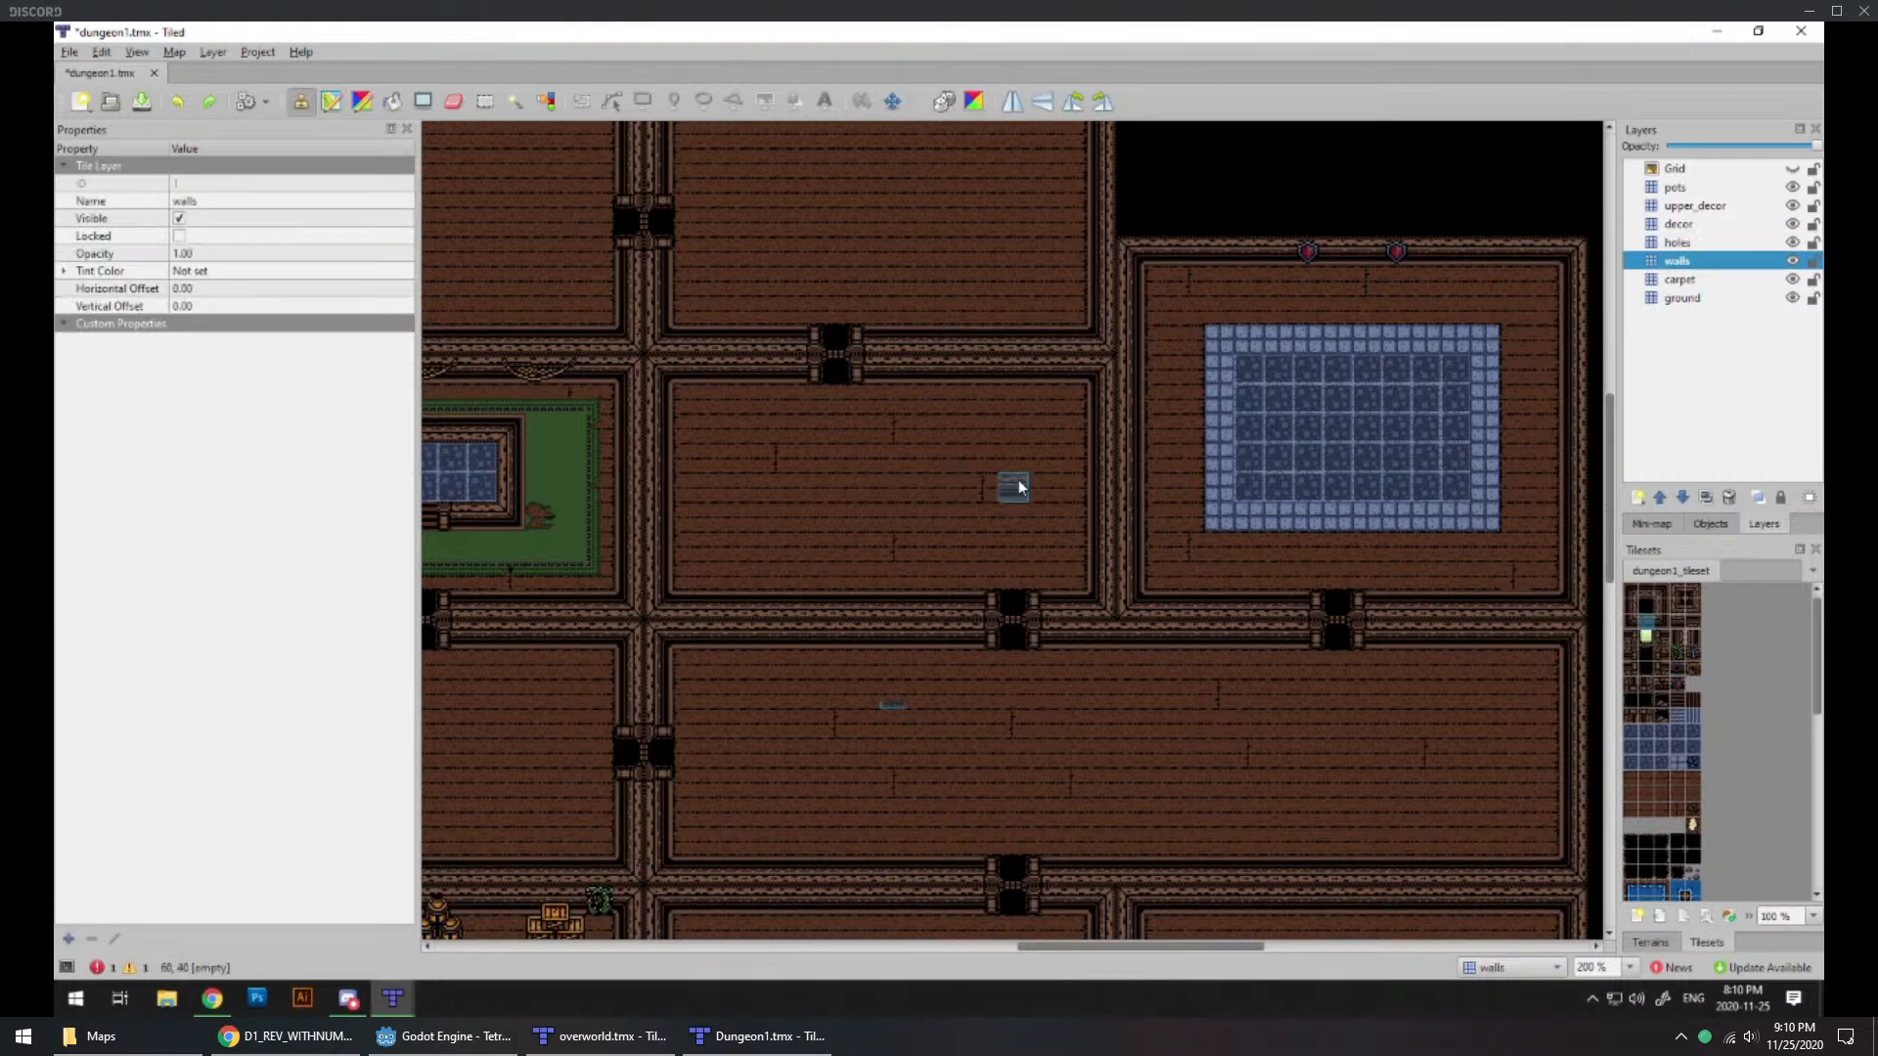
drag(690, 528, 876, 527)
key(ctrl+z)
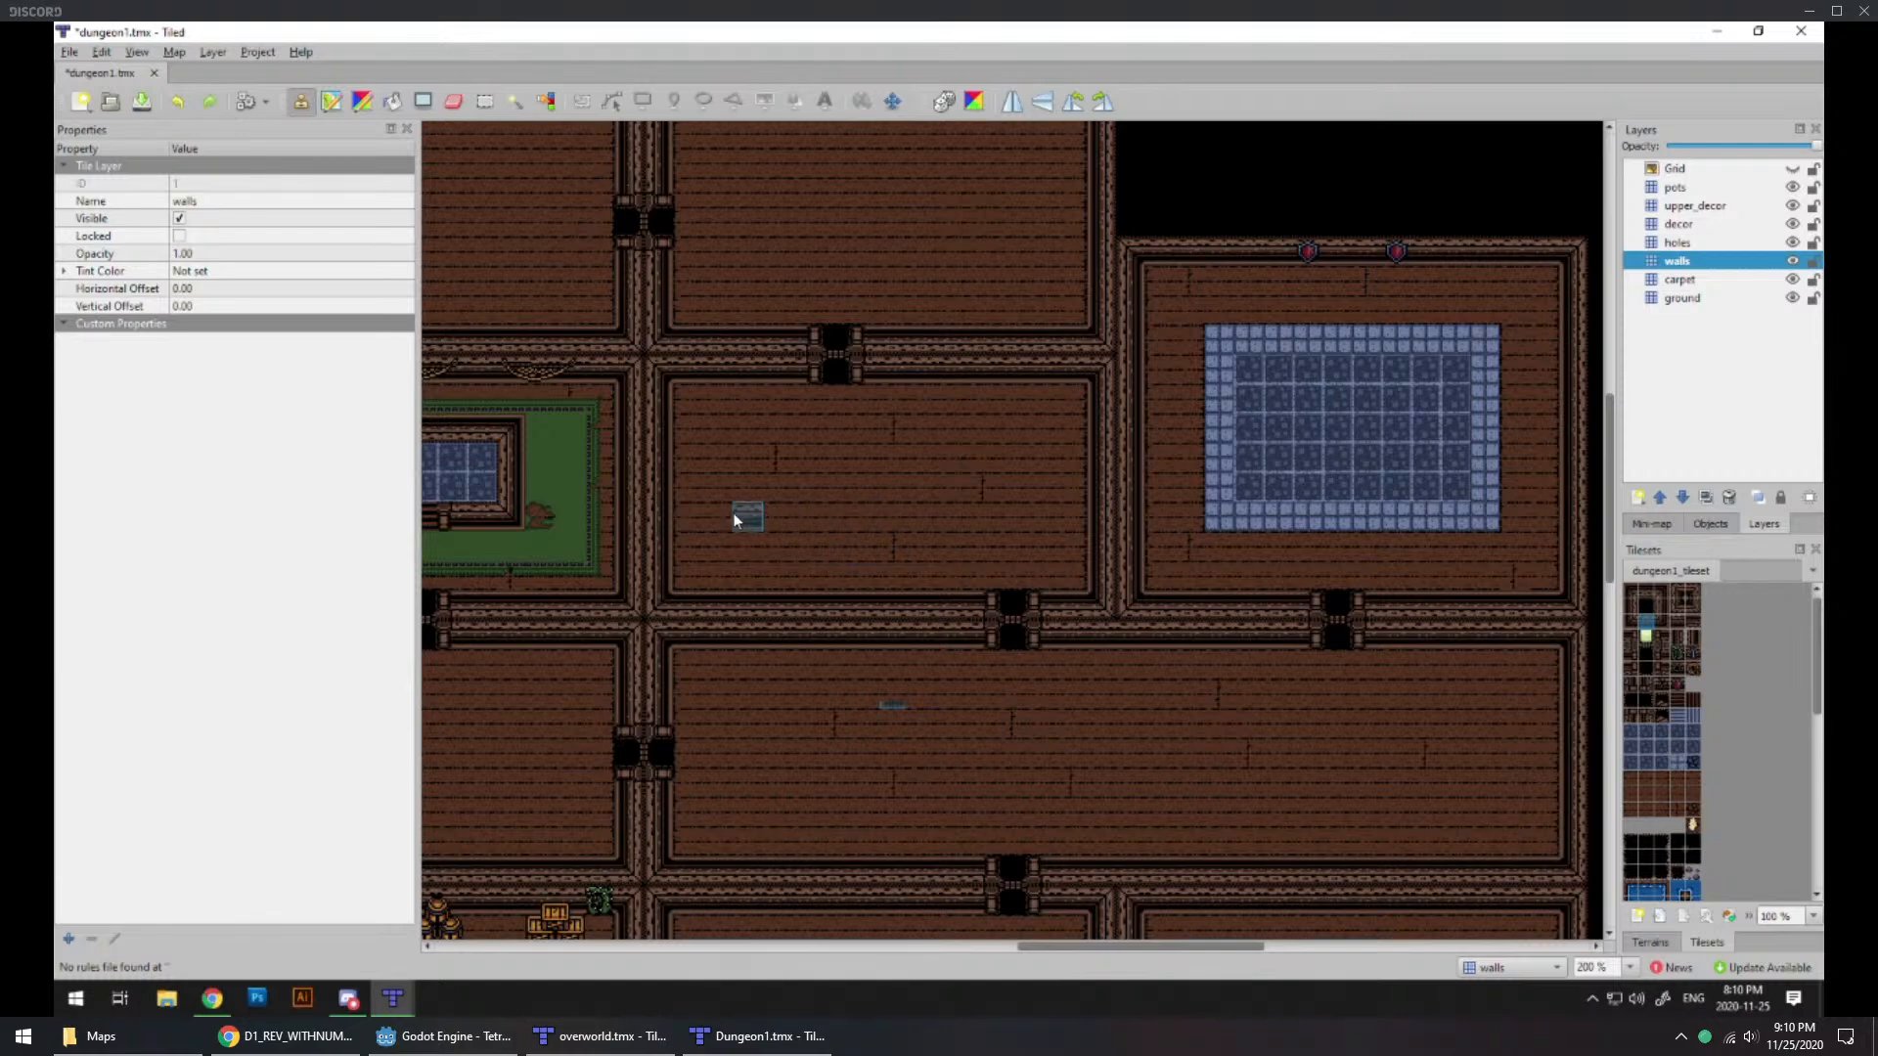
middle_drag(1156, 545, 1036, 602)
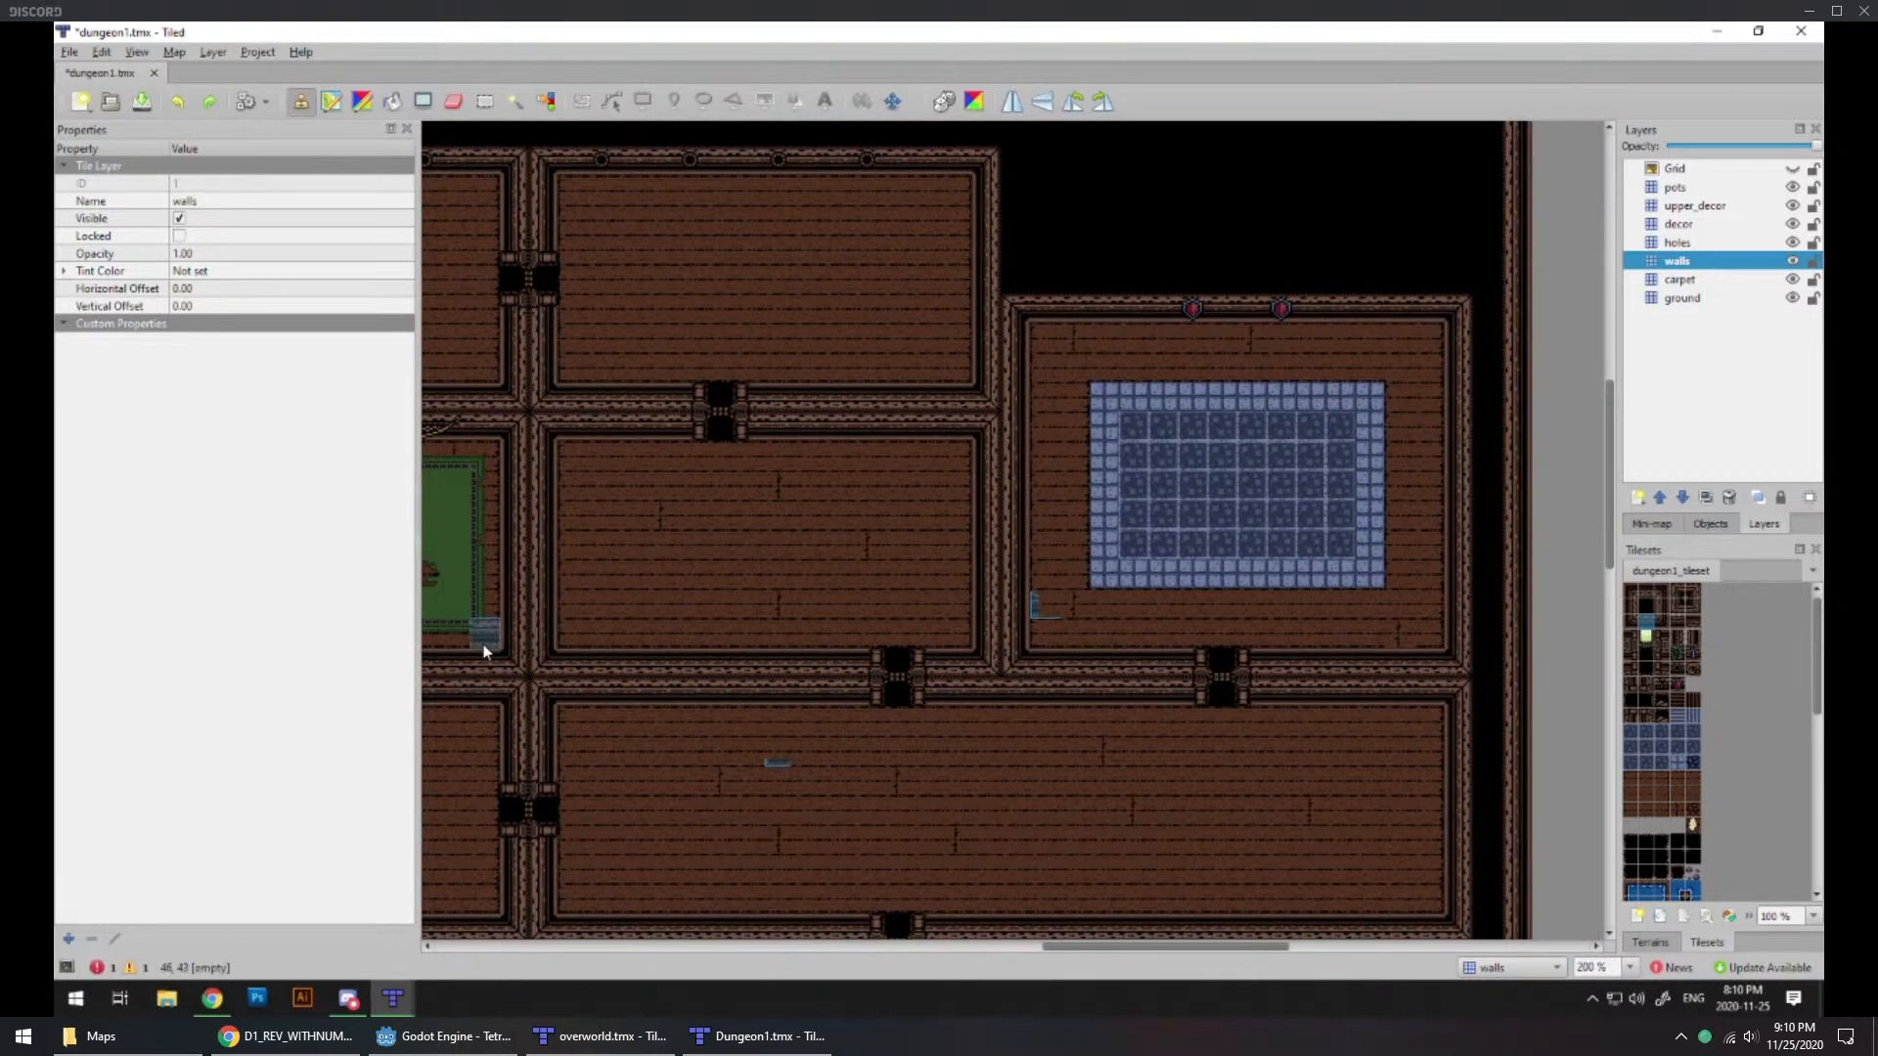
mouse_move(567, 584)
mouse_down()
mouse_move(754, 569)
mouse_move(1031, 587)
mouse_move(1252, 562)
mouse_up()
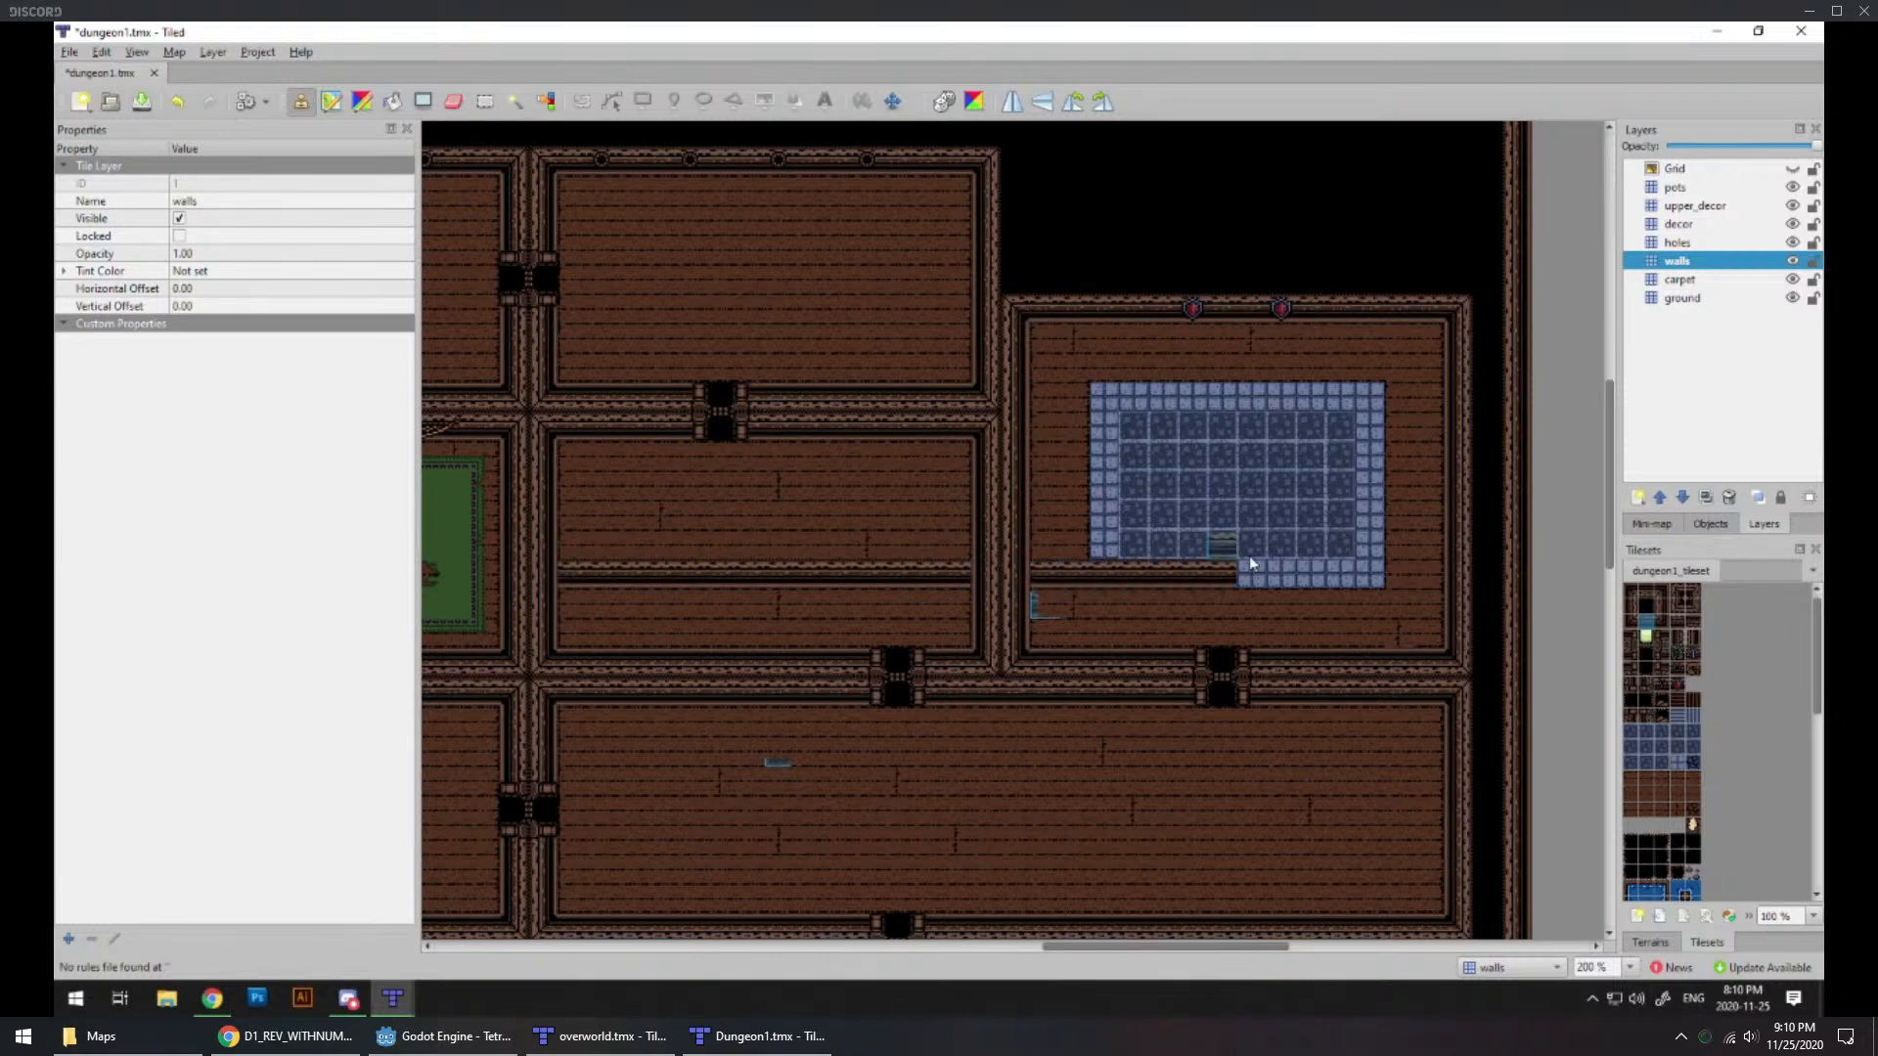
key(ctrl+z)
drag(1047, 584, 1244, 567)
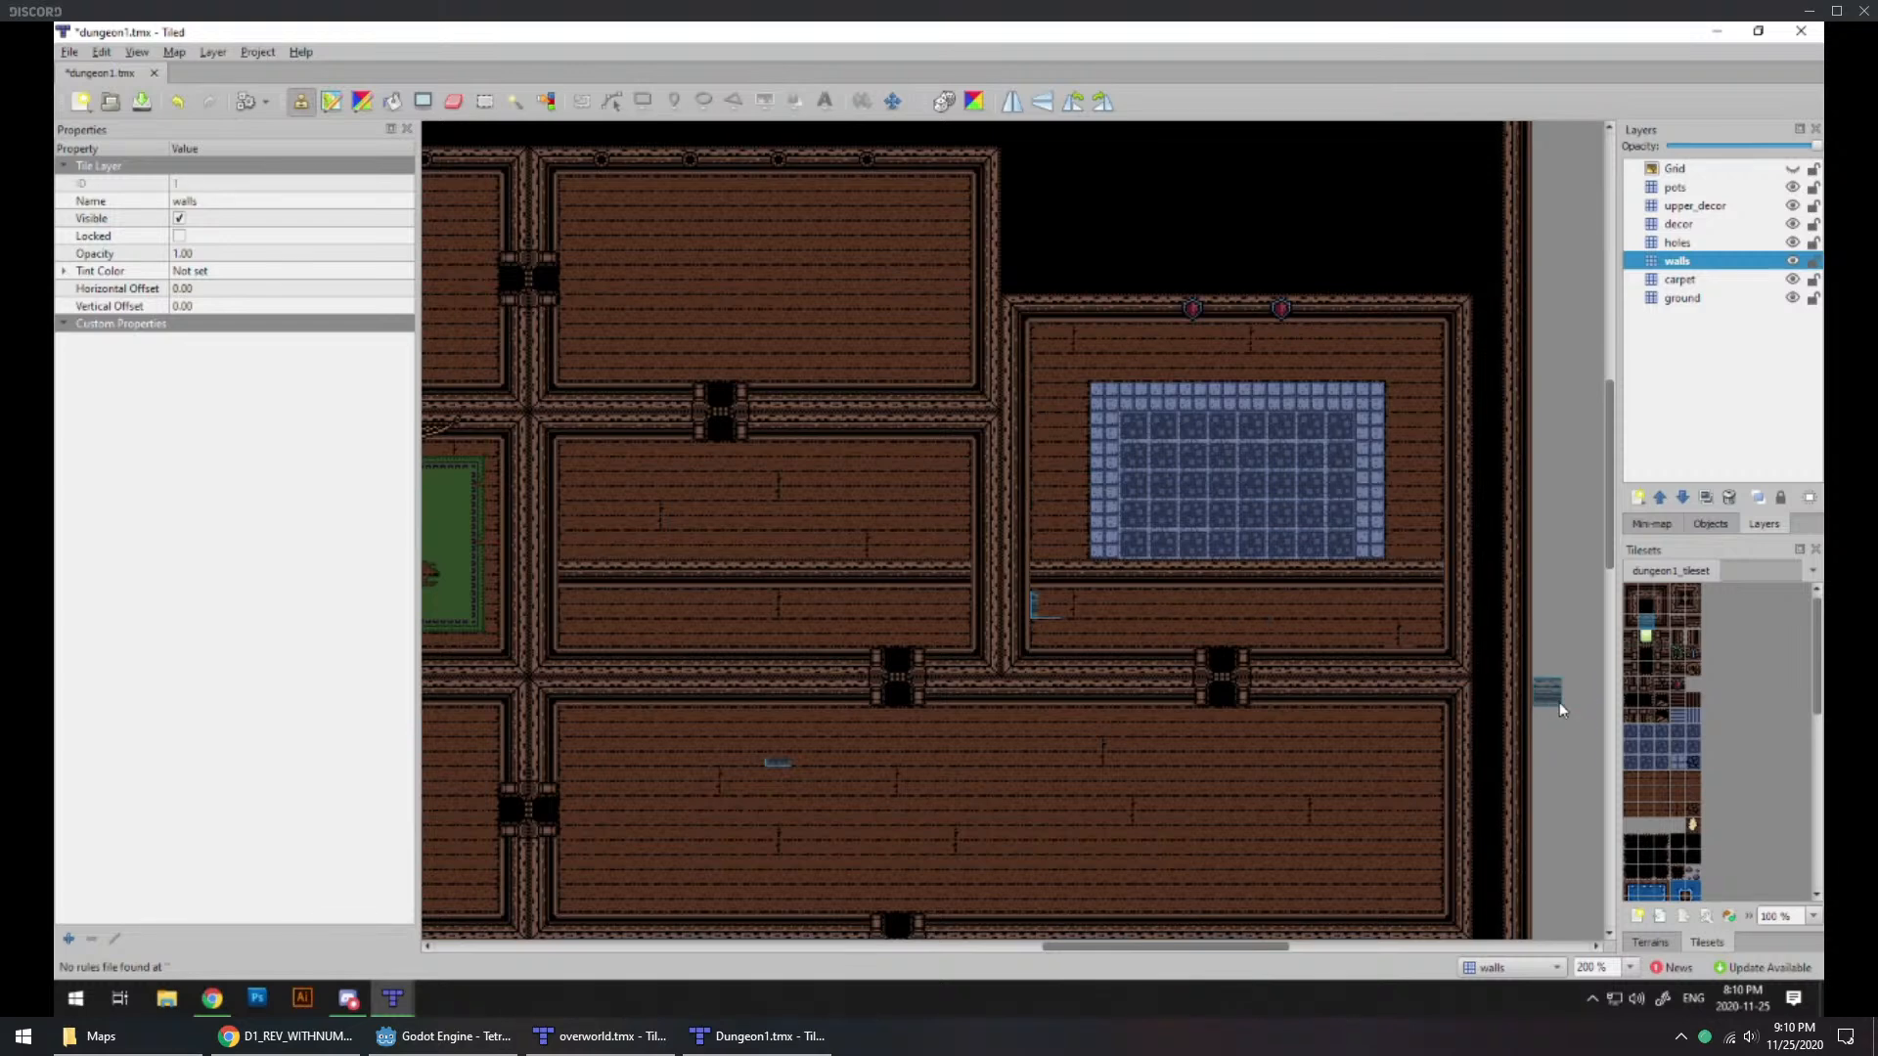
Step: Place junction tiles joining the new horizontal wall to the east outer wall and to the dividing wall between the two rooms
click(1660, 592)
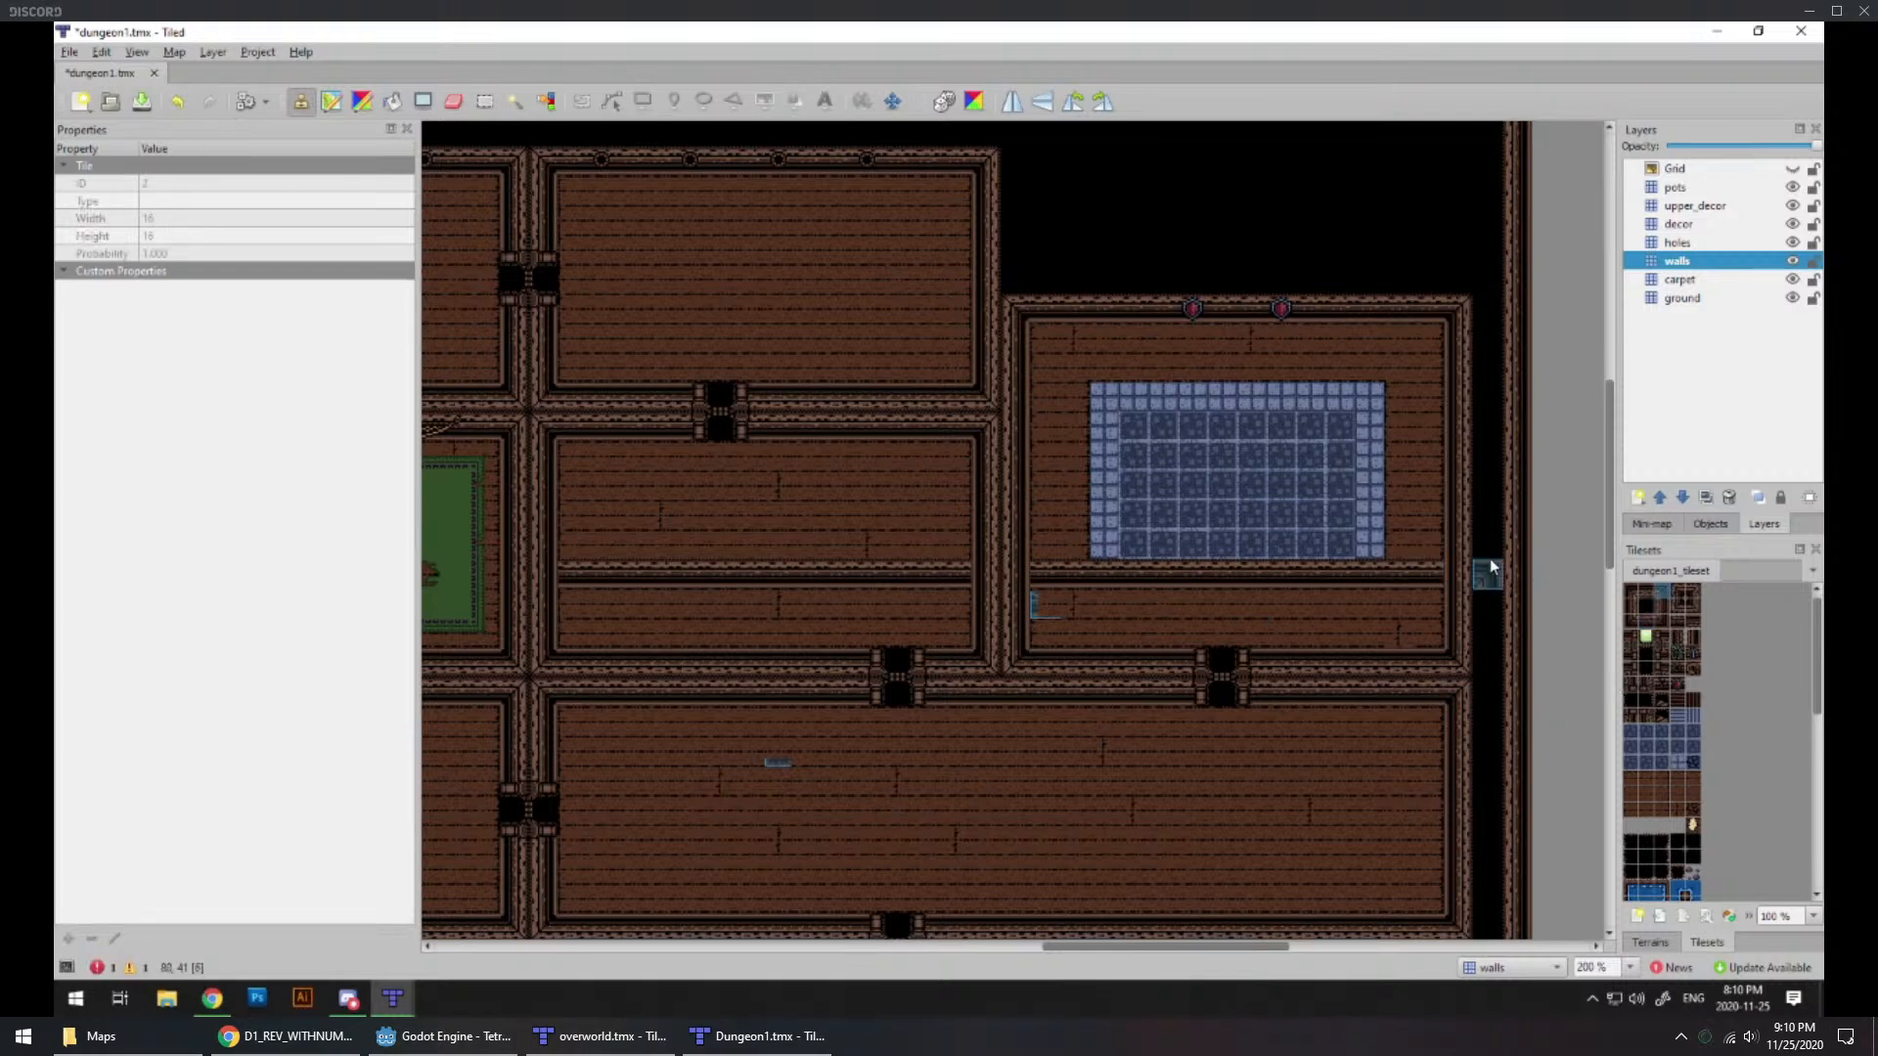
click(1691, 591)
click(1464, 576)
click(1675, 594)
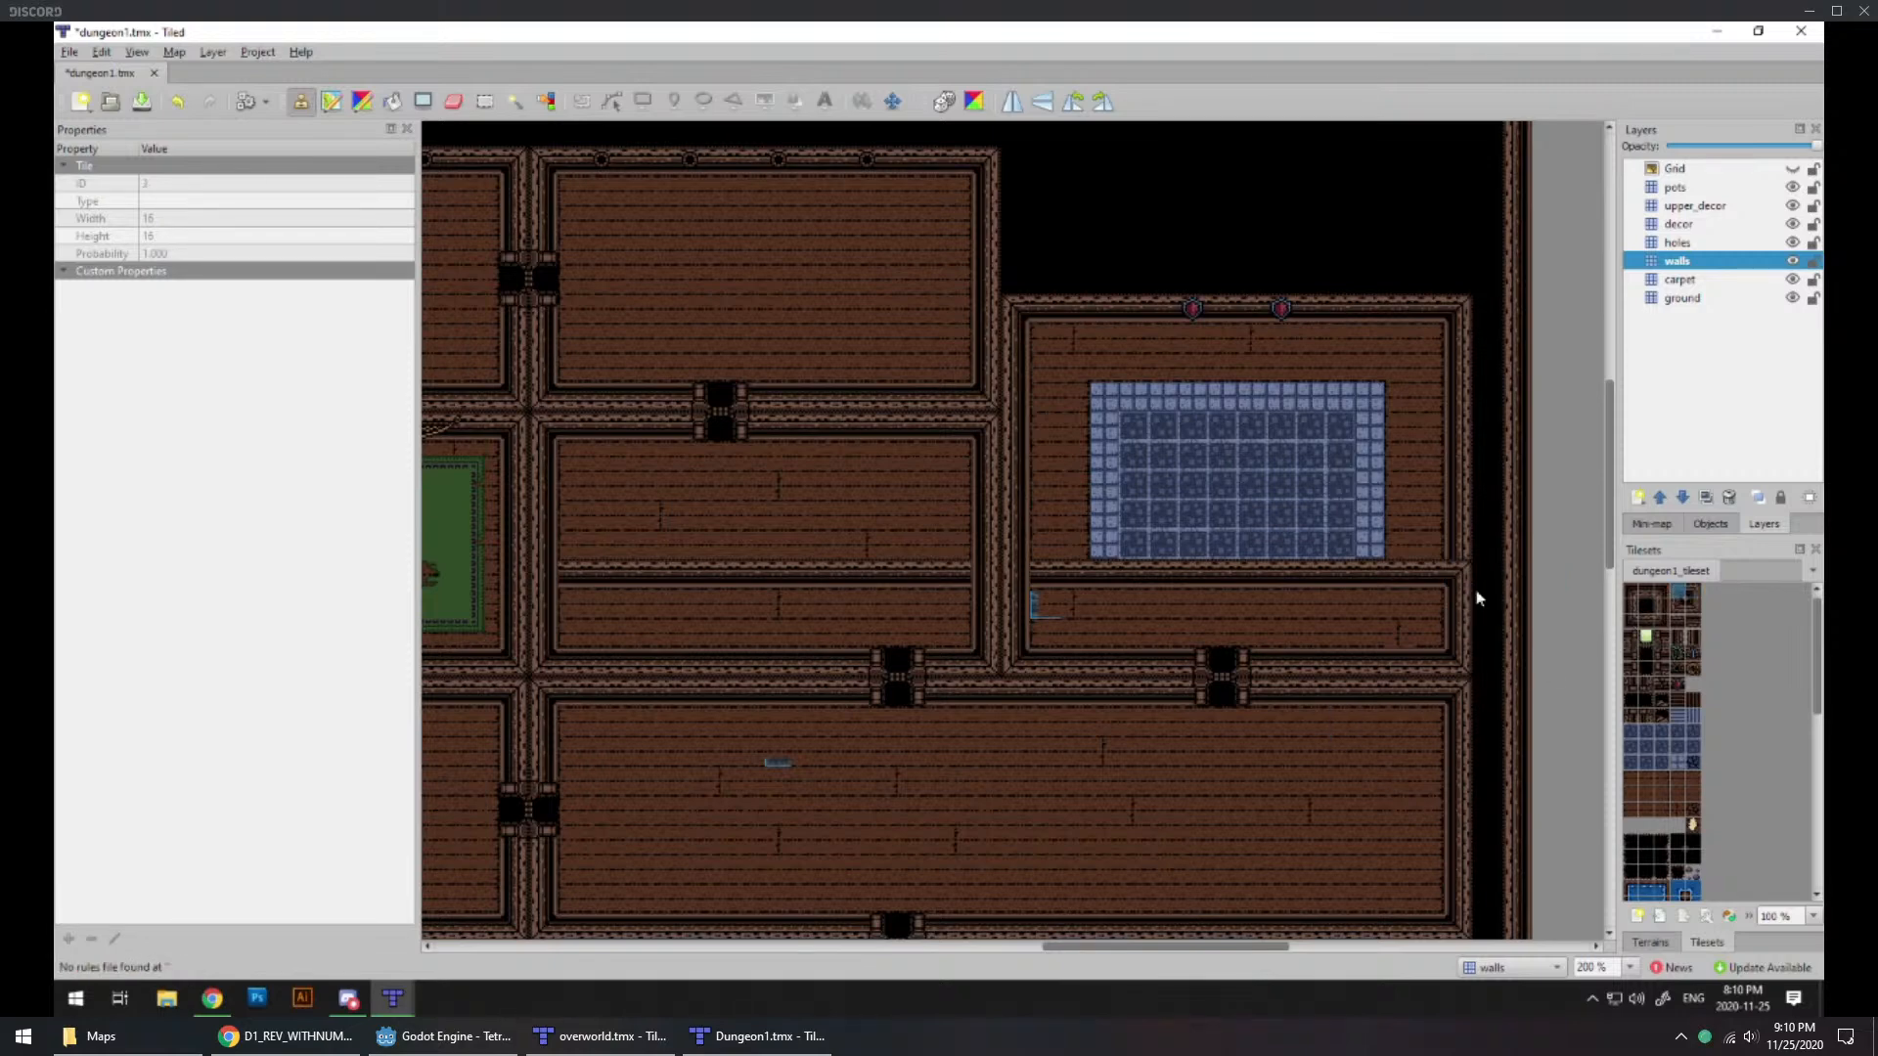
click(1020, 568)
click(1691, 592)
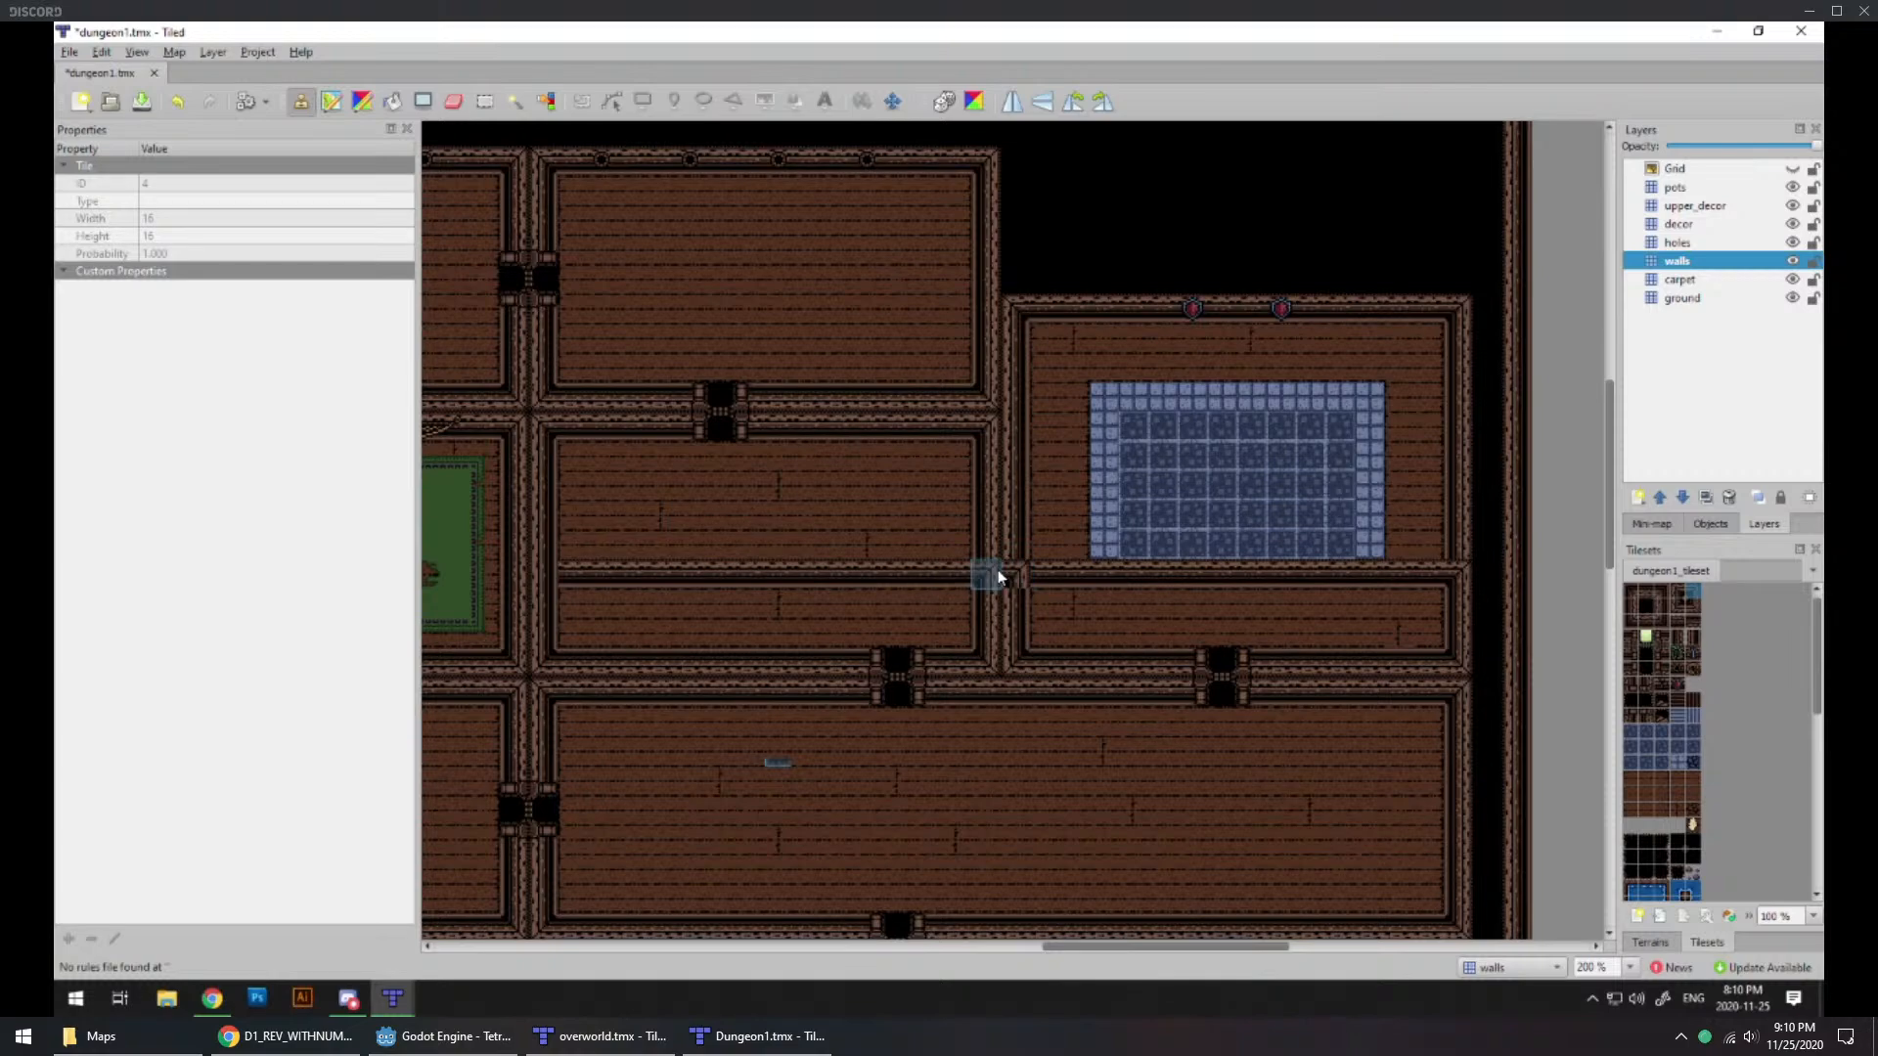
Step: Join the new wall's west end with a junction tile and run straight wall tiles beneath the dividing wall
middle_drag(721, 599, 1044, 590)
click(1678, 592)
click(856, 565)
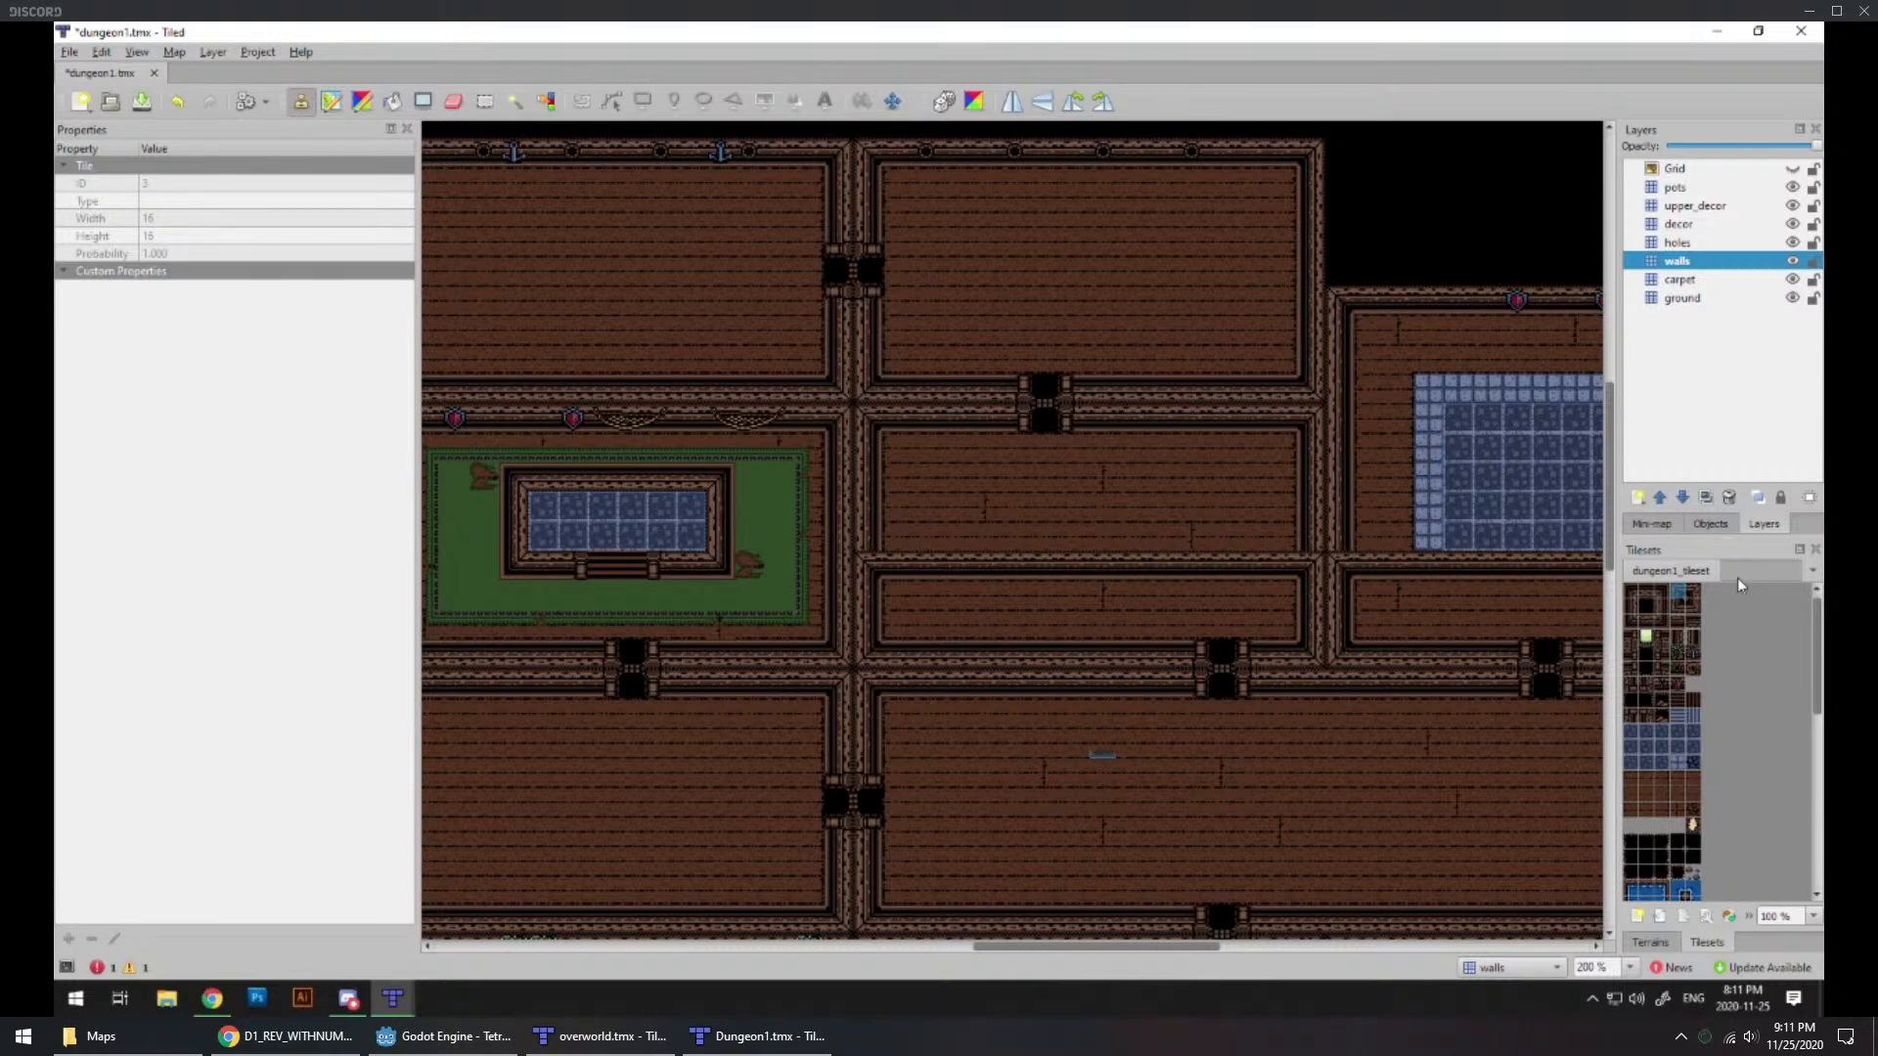
click(1653, 624)
drag(1353, 558, 1307, 558)
Step: Erase the old horizontal wall and its doors south of the new wall, along with the leftover dividing wall segment
middle_drag(1138, 665, 1112, 611)
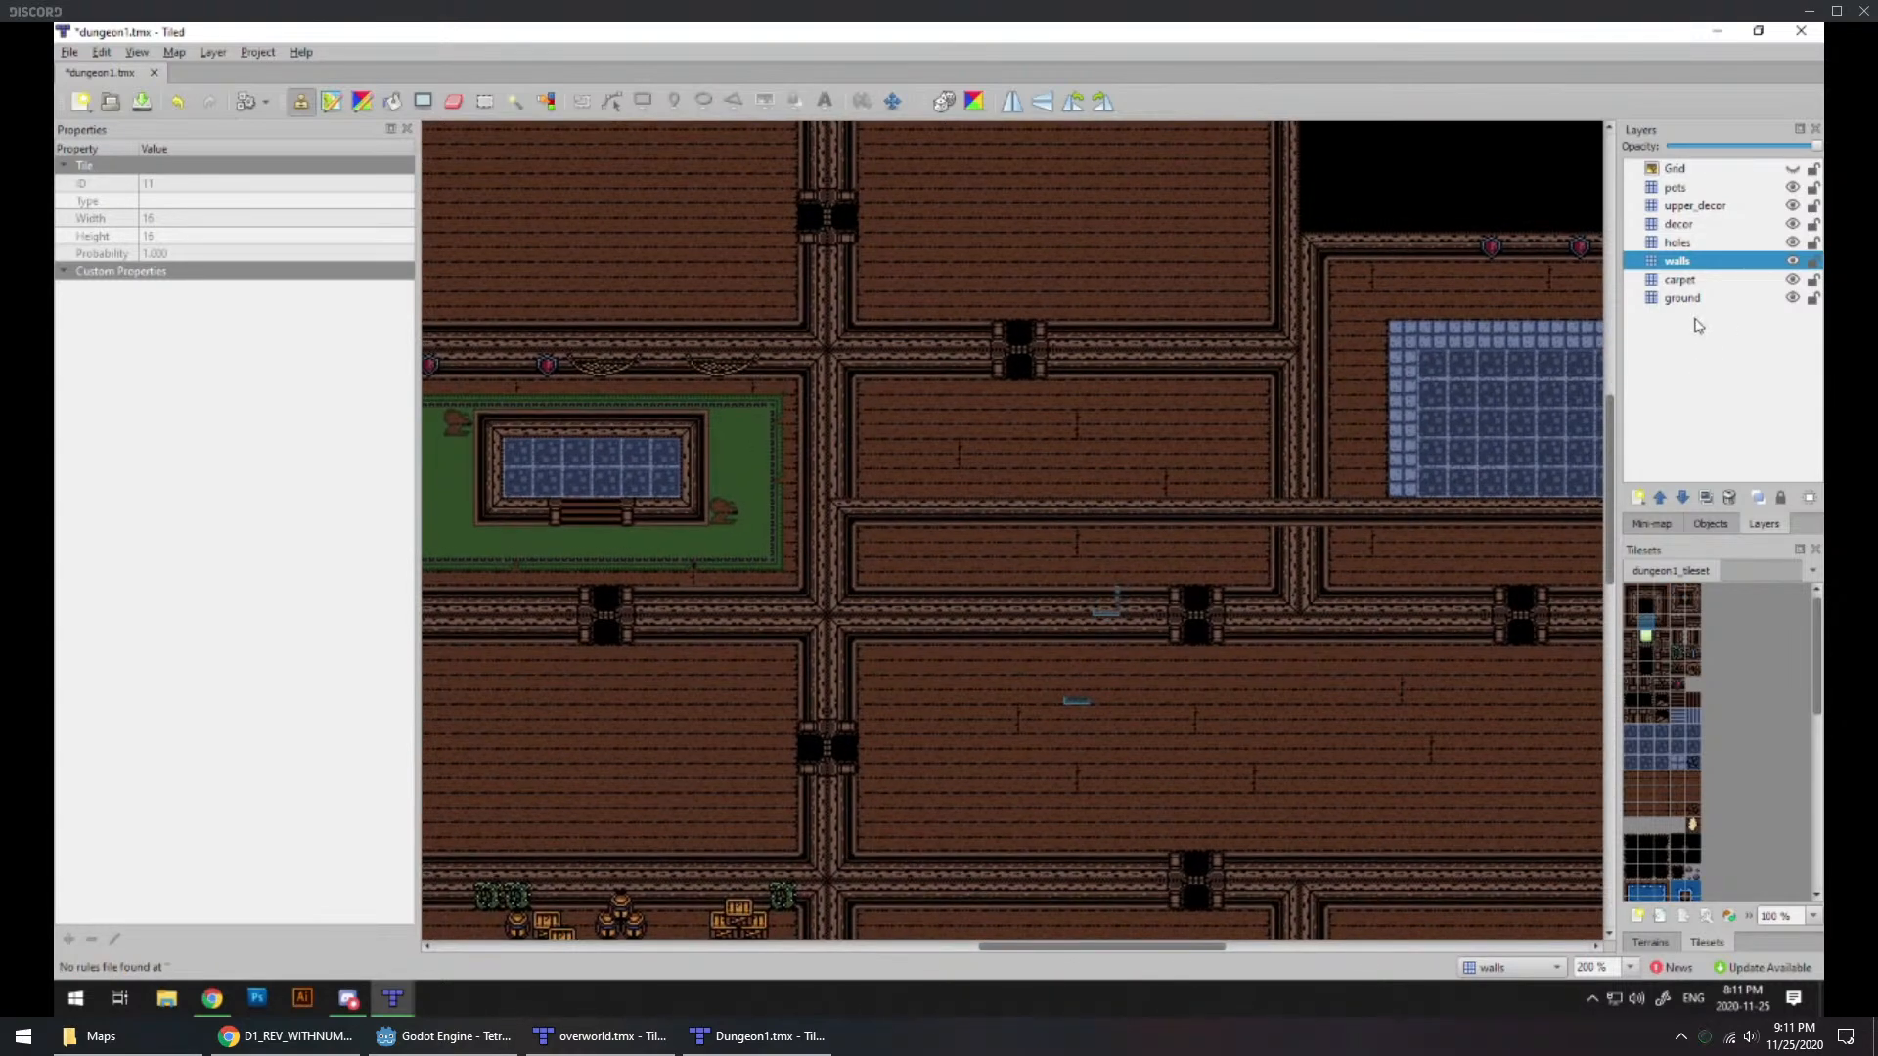
click(452, 101)
mouse_move(871, 630)
mouse_down()
mouse_move(871, 601)
mouse_move(1025, 620)
mouse_move(905, 630)
mouse_move(1270, 631)
mouse_move(1353, 562)
mouse_move(1346, 631)
mouse_move(1374, 632)
mouse_up()
middle_drag(1250, 662, 1066, 657)
mouse_move(1106, 600)
mouse_down()
mouse_move(1530, 597)
mouse_move(1356, 641)
mouse_move(1034, 618)
mouse_up()
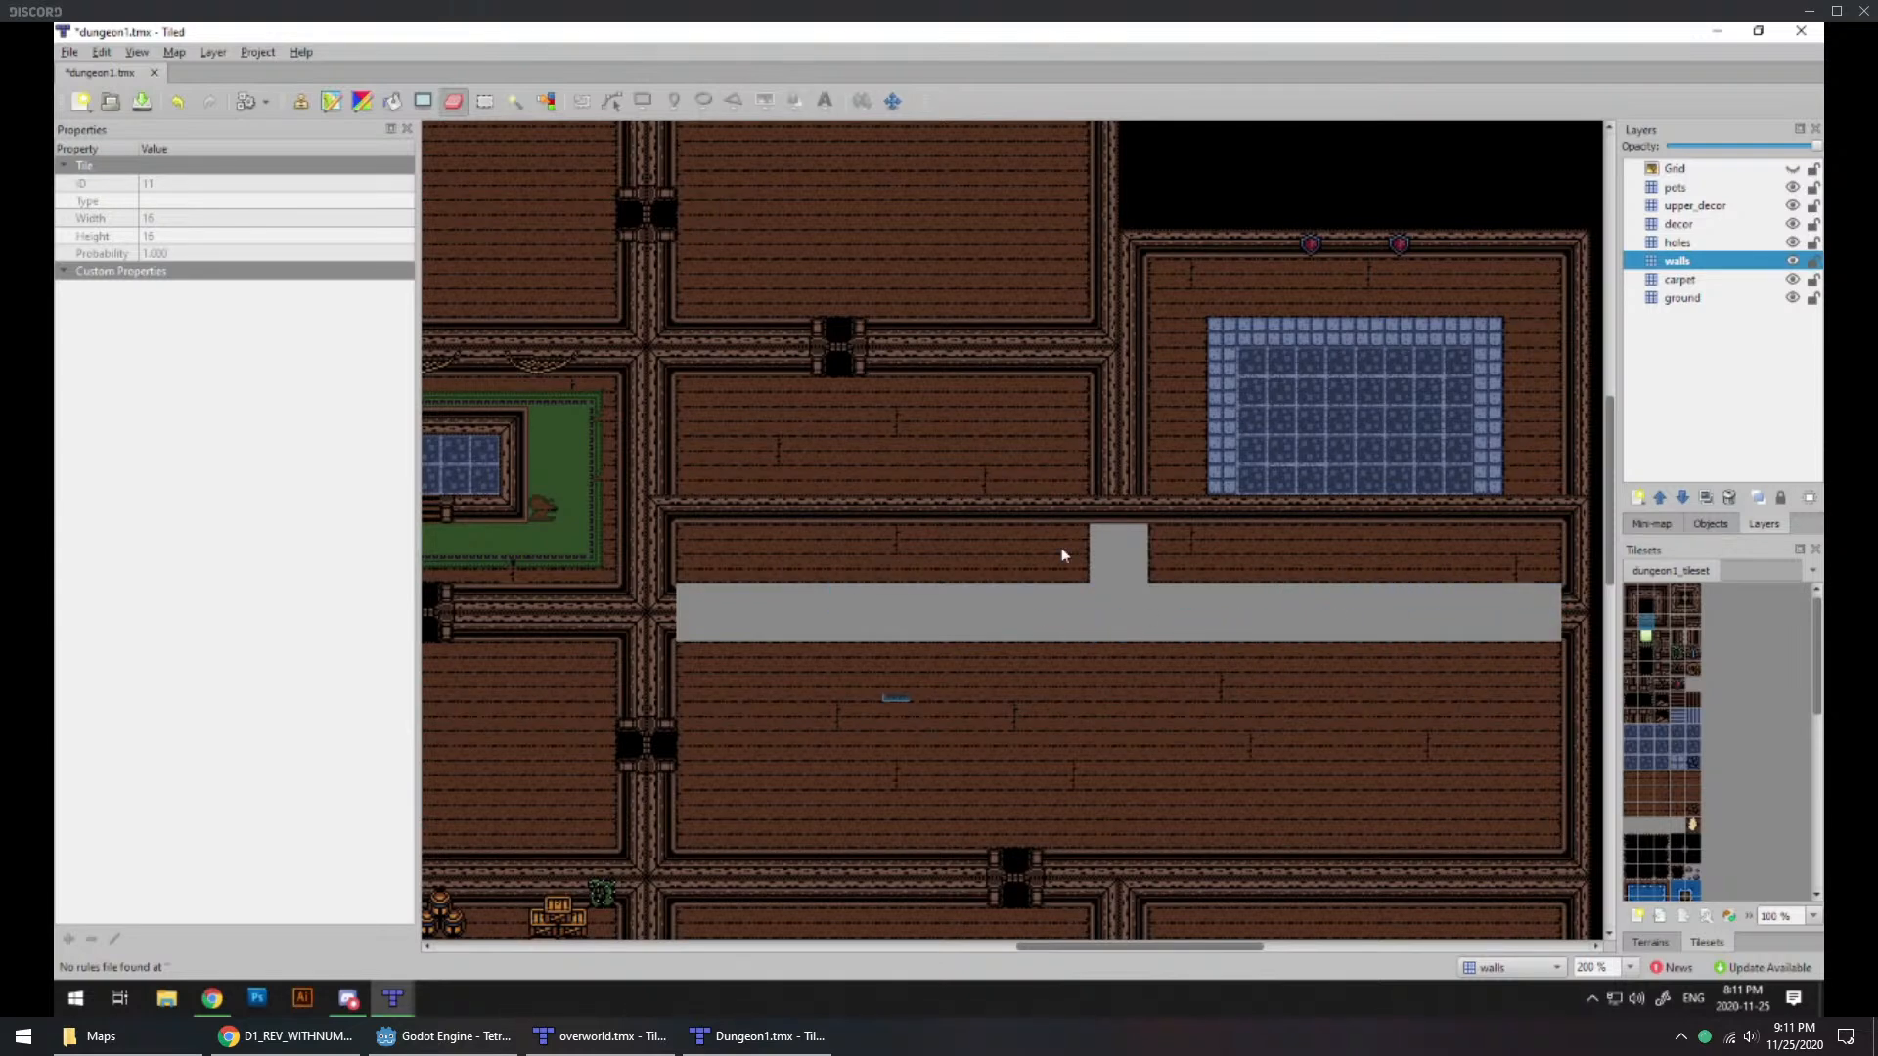
Step: Fill the erased gaps in the enlarged southern room with Wood Floor terrain on the ground layer
click(1678, 301)
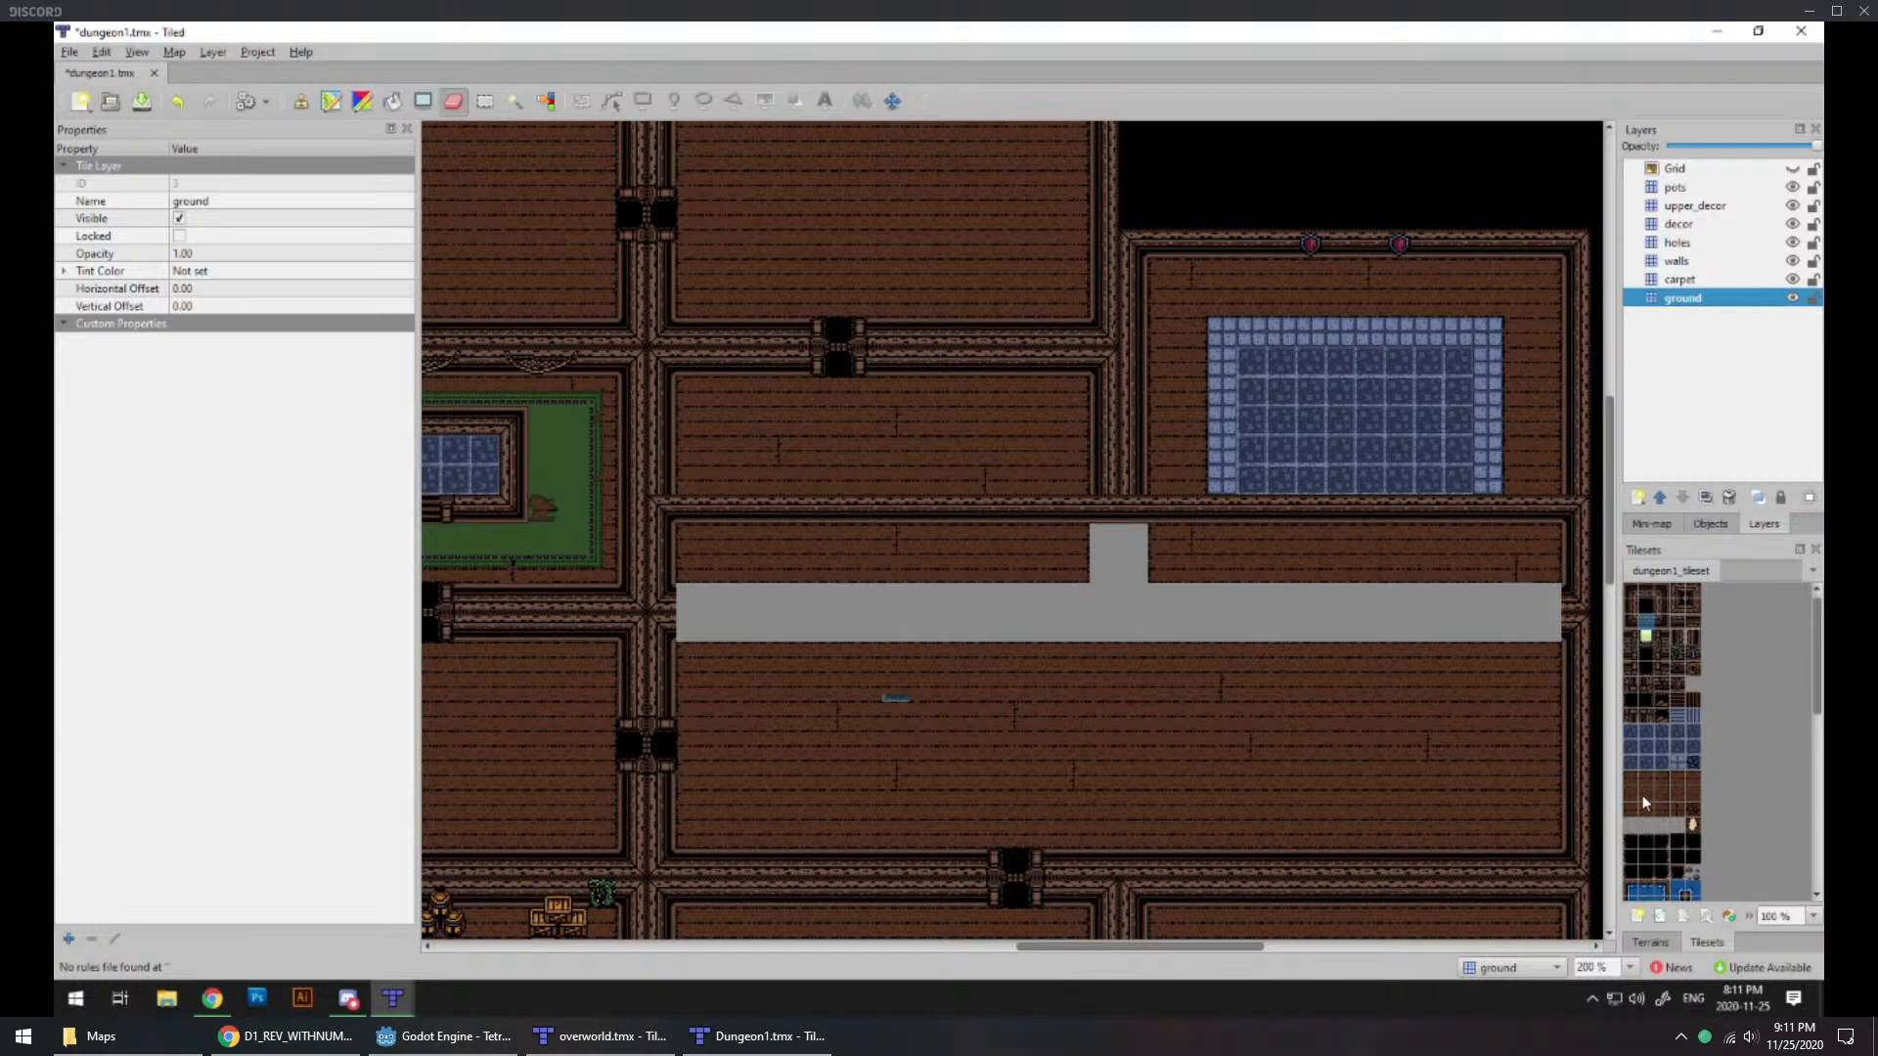
click(1651, 942)
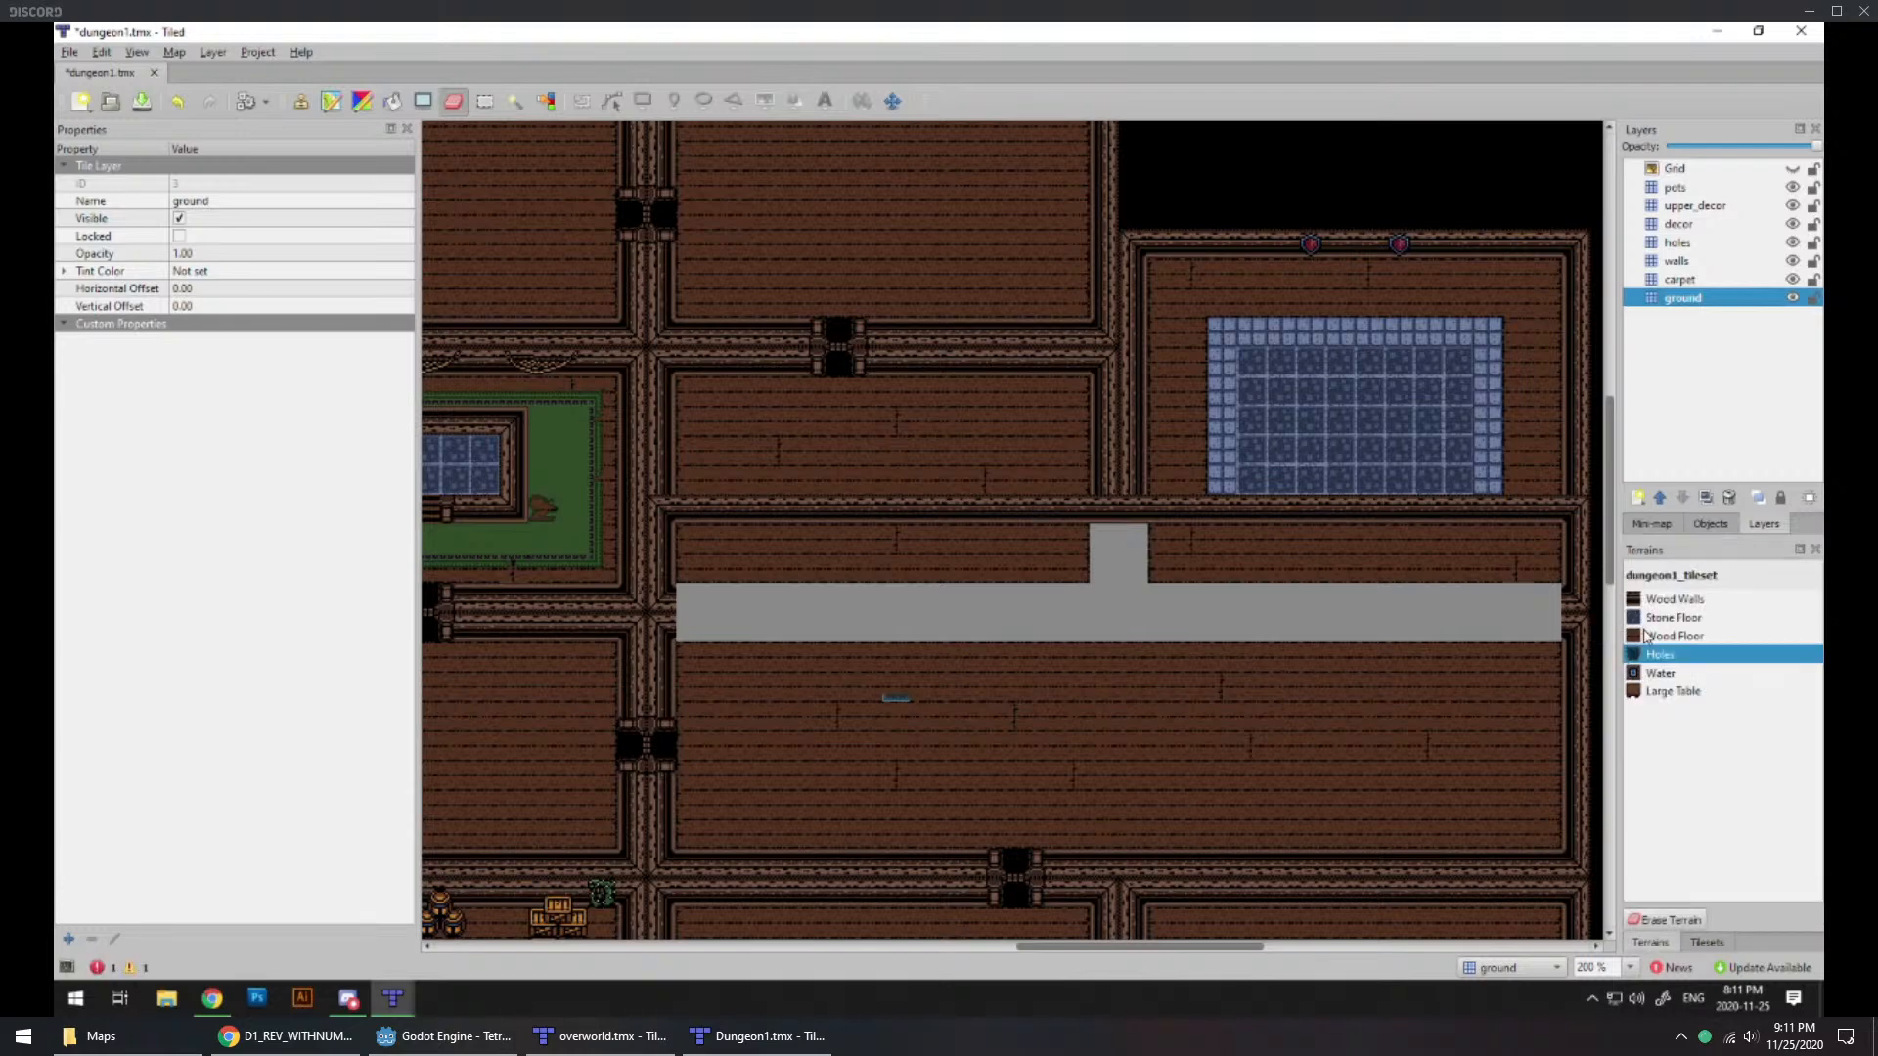
click(1674, 636)
mouse_move(1511, 613)
mouse_down()
mouse_move(1350, 607)
mouse_move(1525, 637)
mouse_move(1467, 627)
mouse_move(1433, 558)
mouse_move(1249, 679)
mouse_move(1194, 603)
mouse_move(1135, 597)
mouse_move(1094, 558)
mouse_move(1236, 642)
mouse_move(730, 620)
mouse_move(737, 592)
mouse_move(981, 649)
mouse_up()
middle_drag(981, 649, 1060, 661)
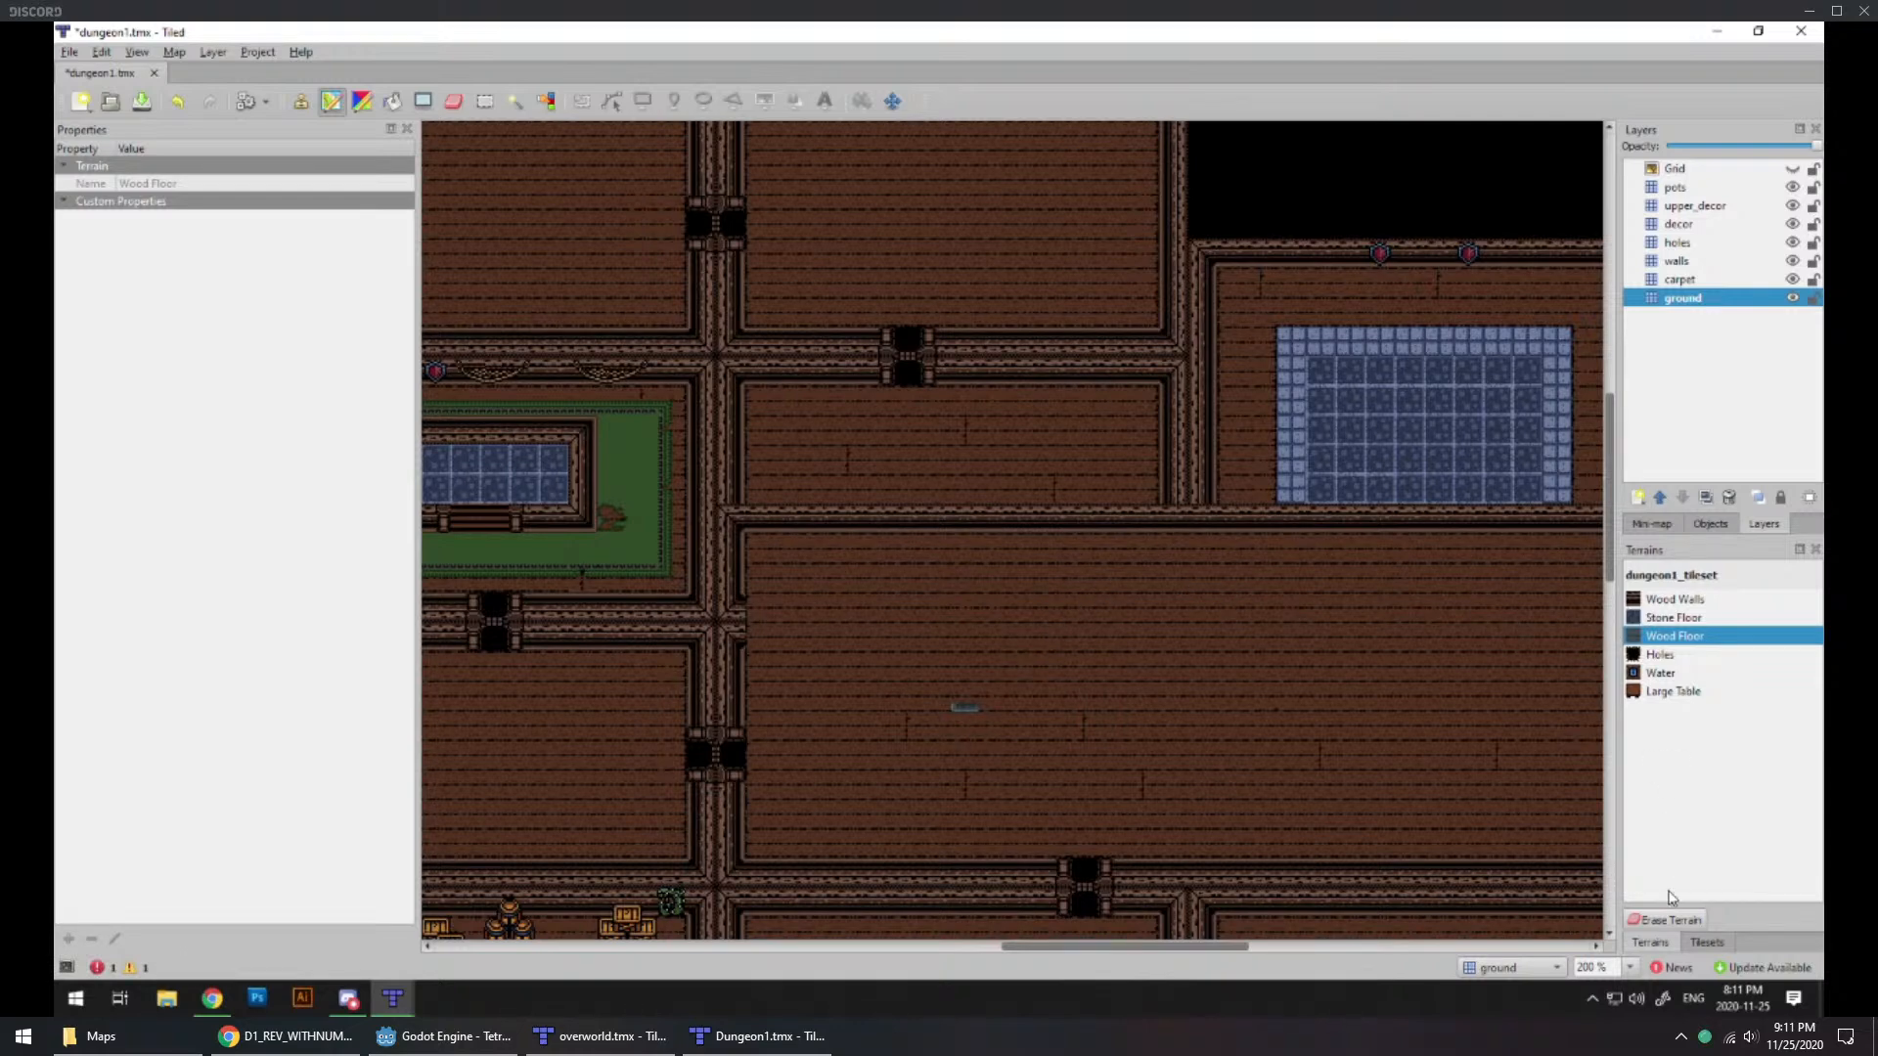
Step: Replace the leftover wall junctions on the west and east sides of the enlarged room with straight vertical wall tiles on the walls layer
click(1707, 942)
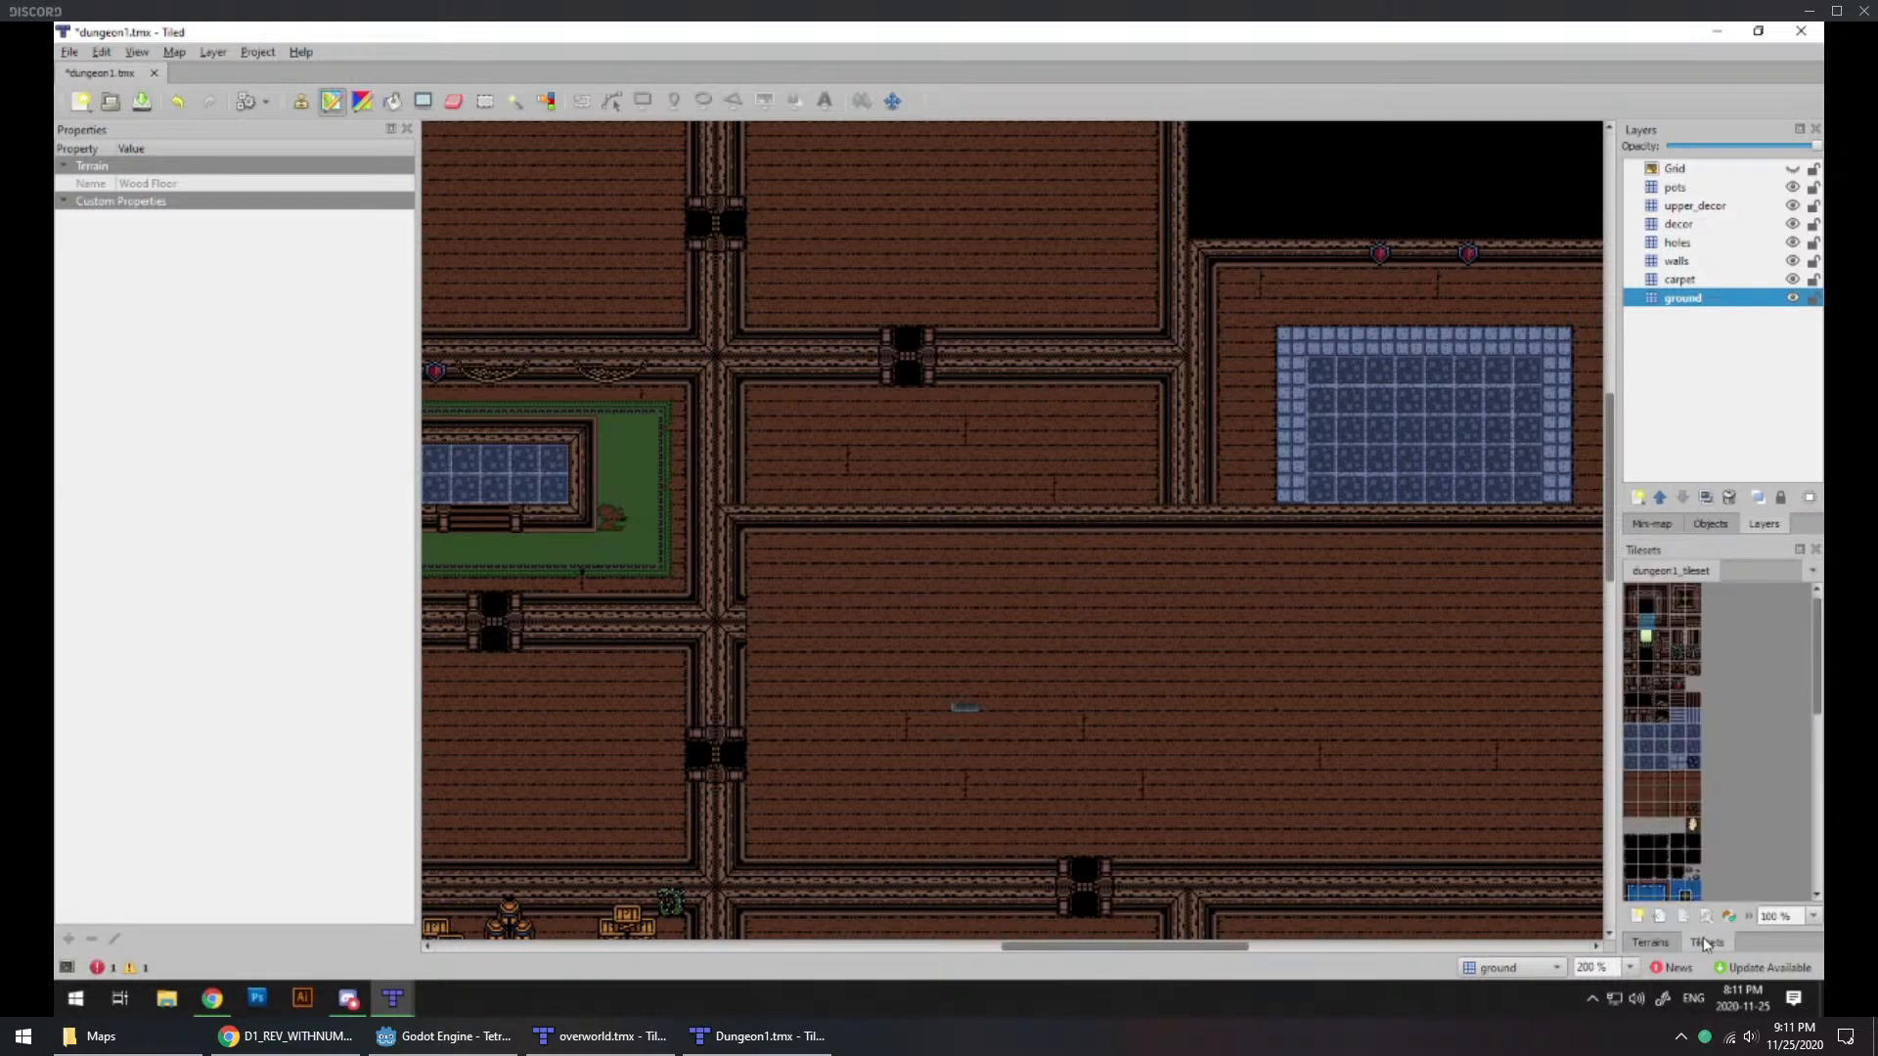
click(1662, 606)
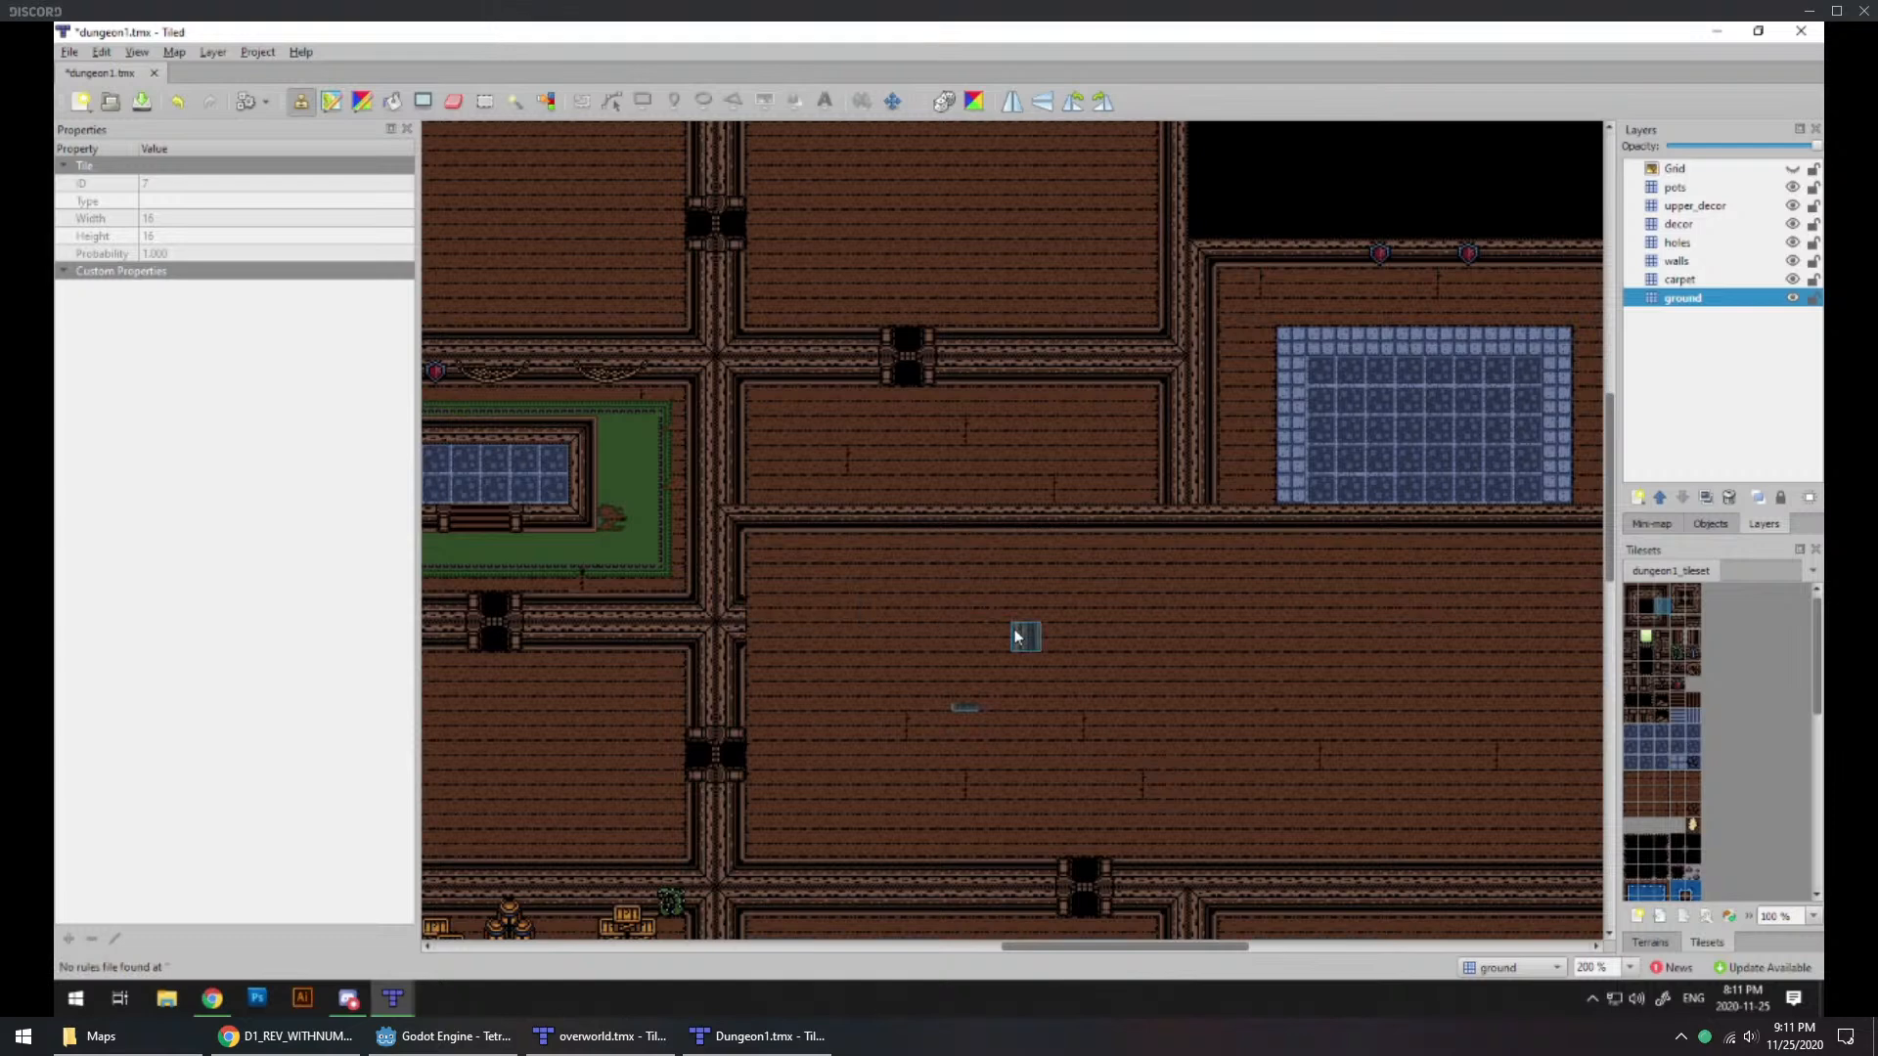
click(1677, 261)
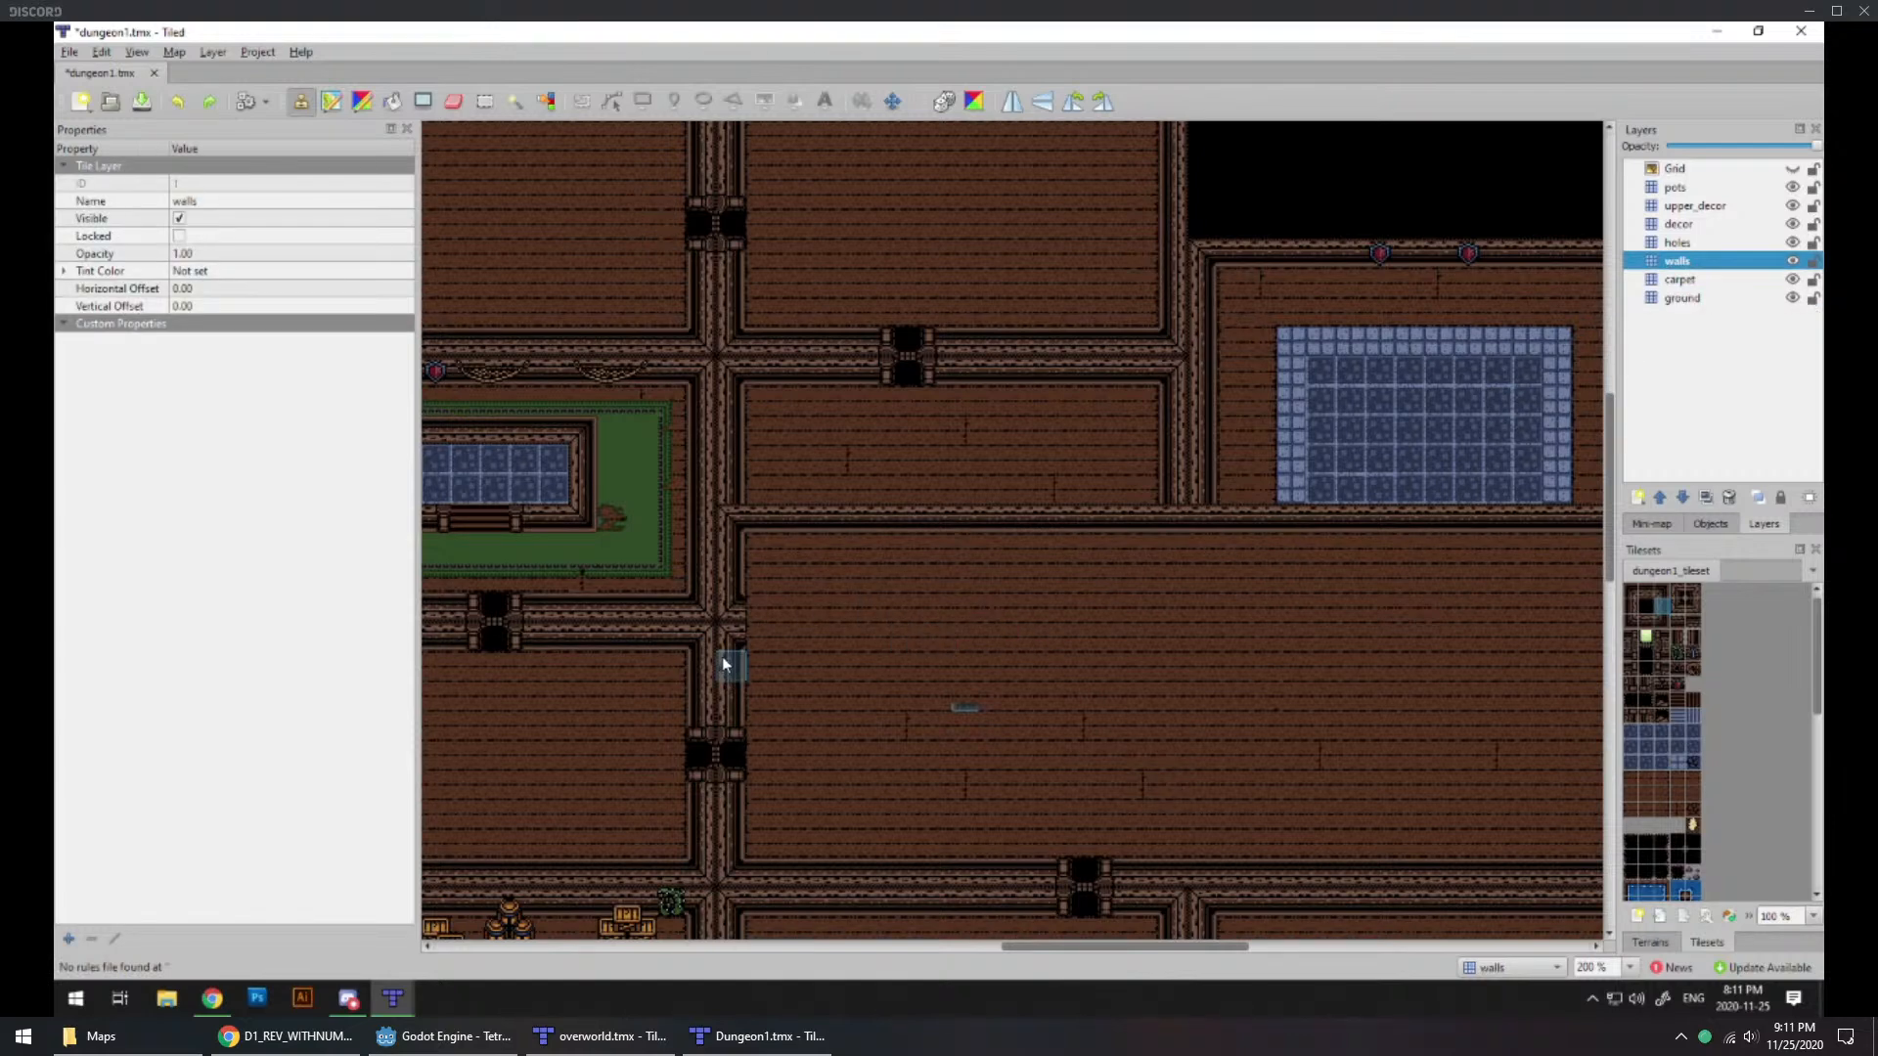
middle_drag(1036, 649, 814, 665)
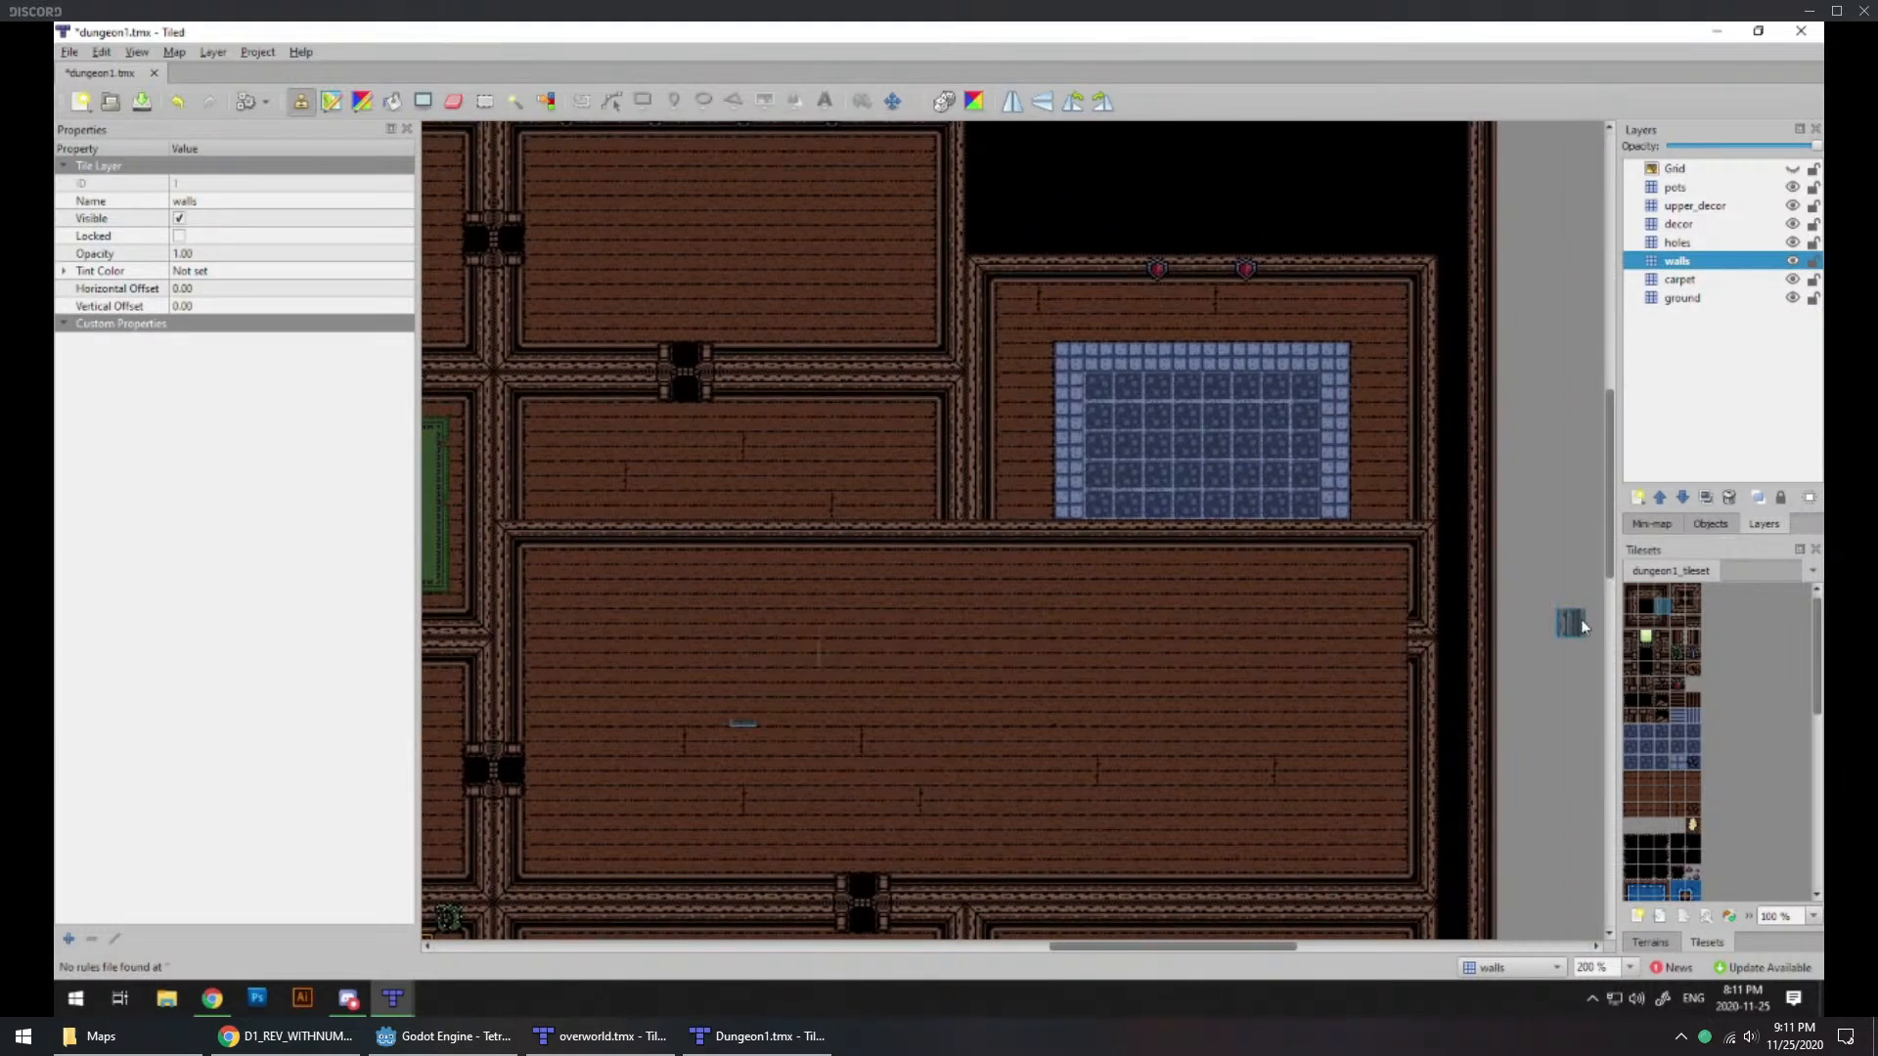
click(1631, 607)
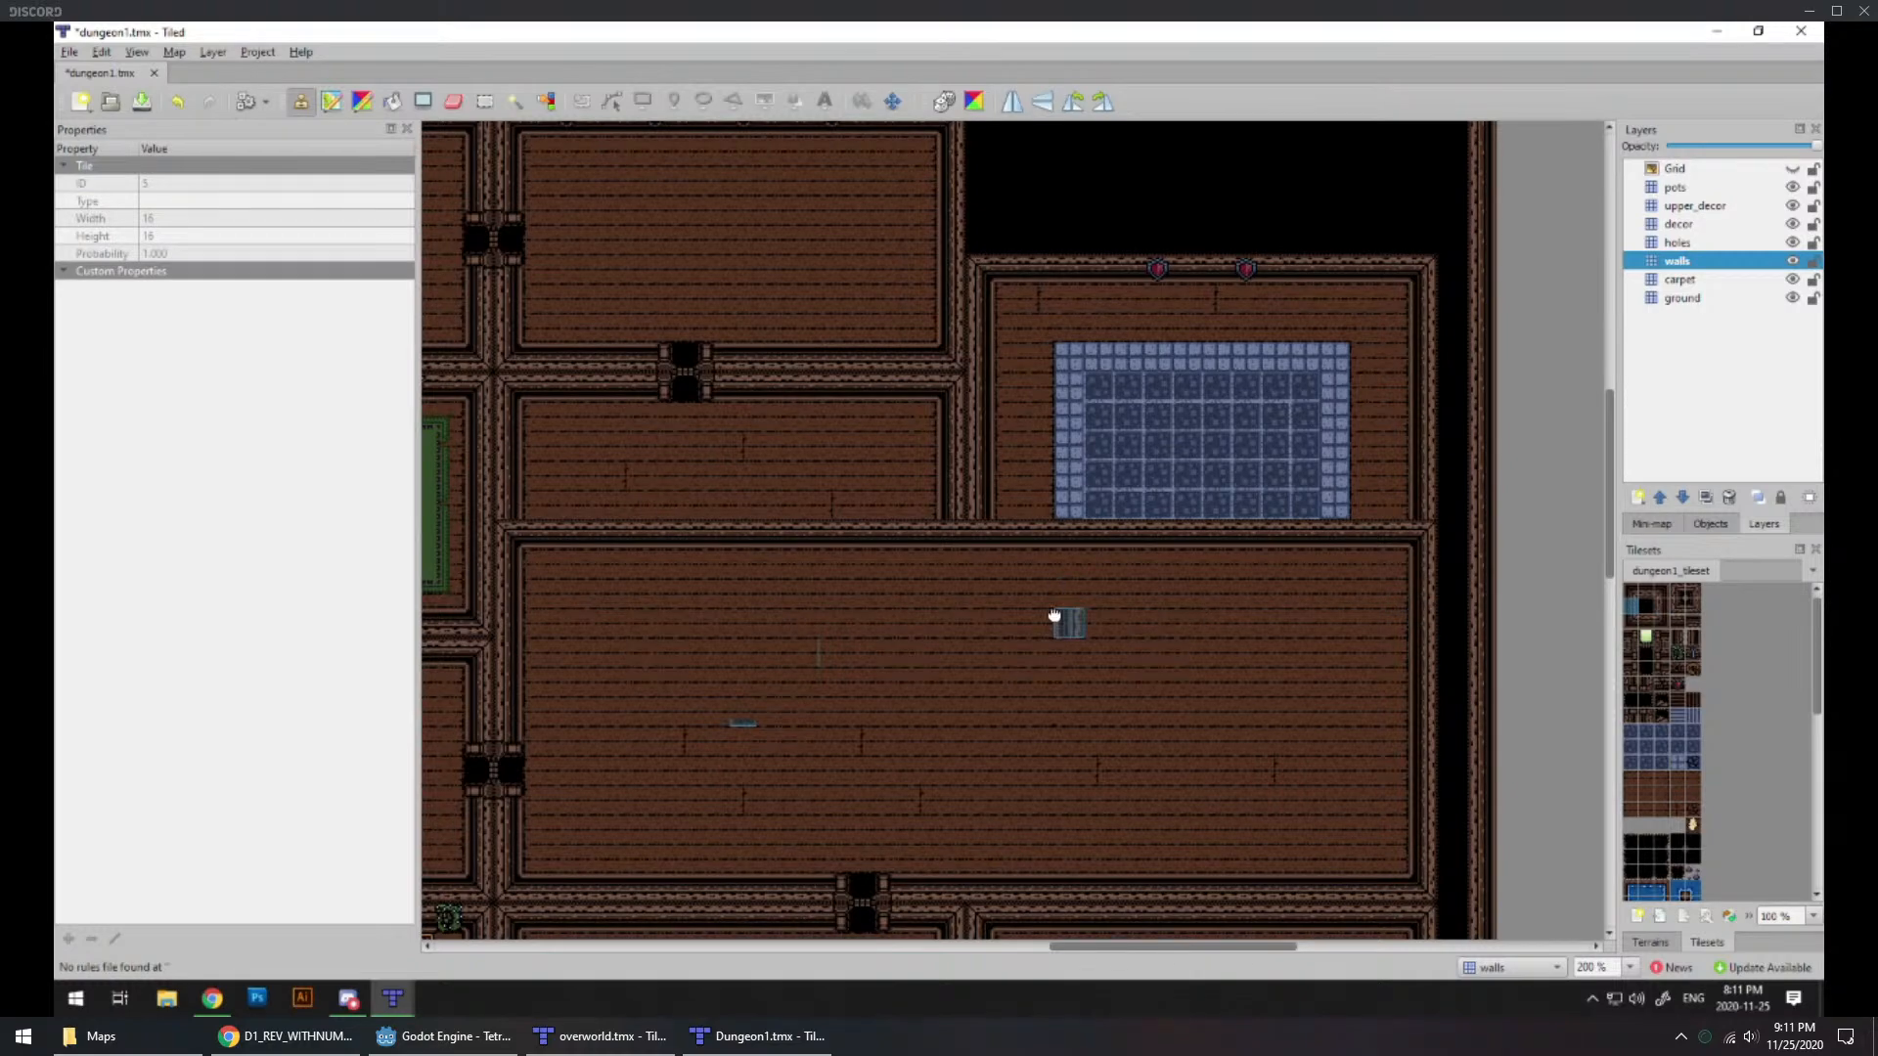
middle_drag(1060, 616, 1199, 650)
middle_drag(1011, 648, 1027, 733)
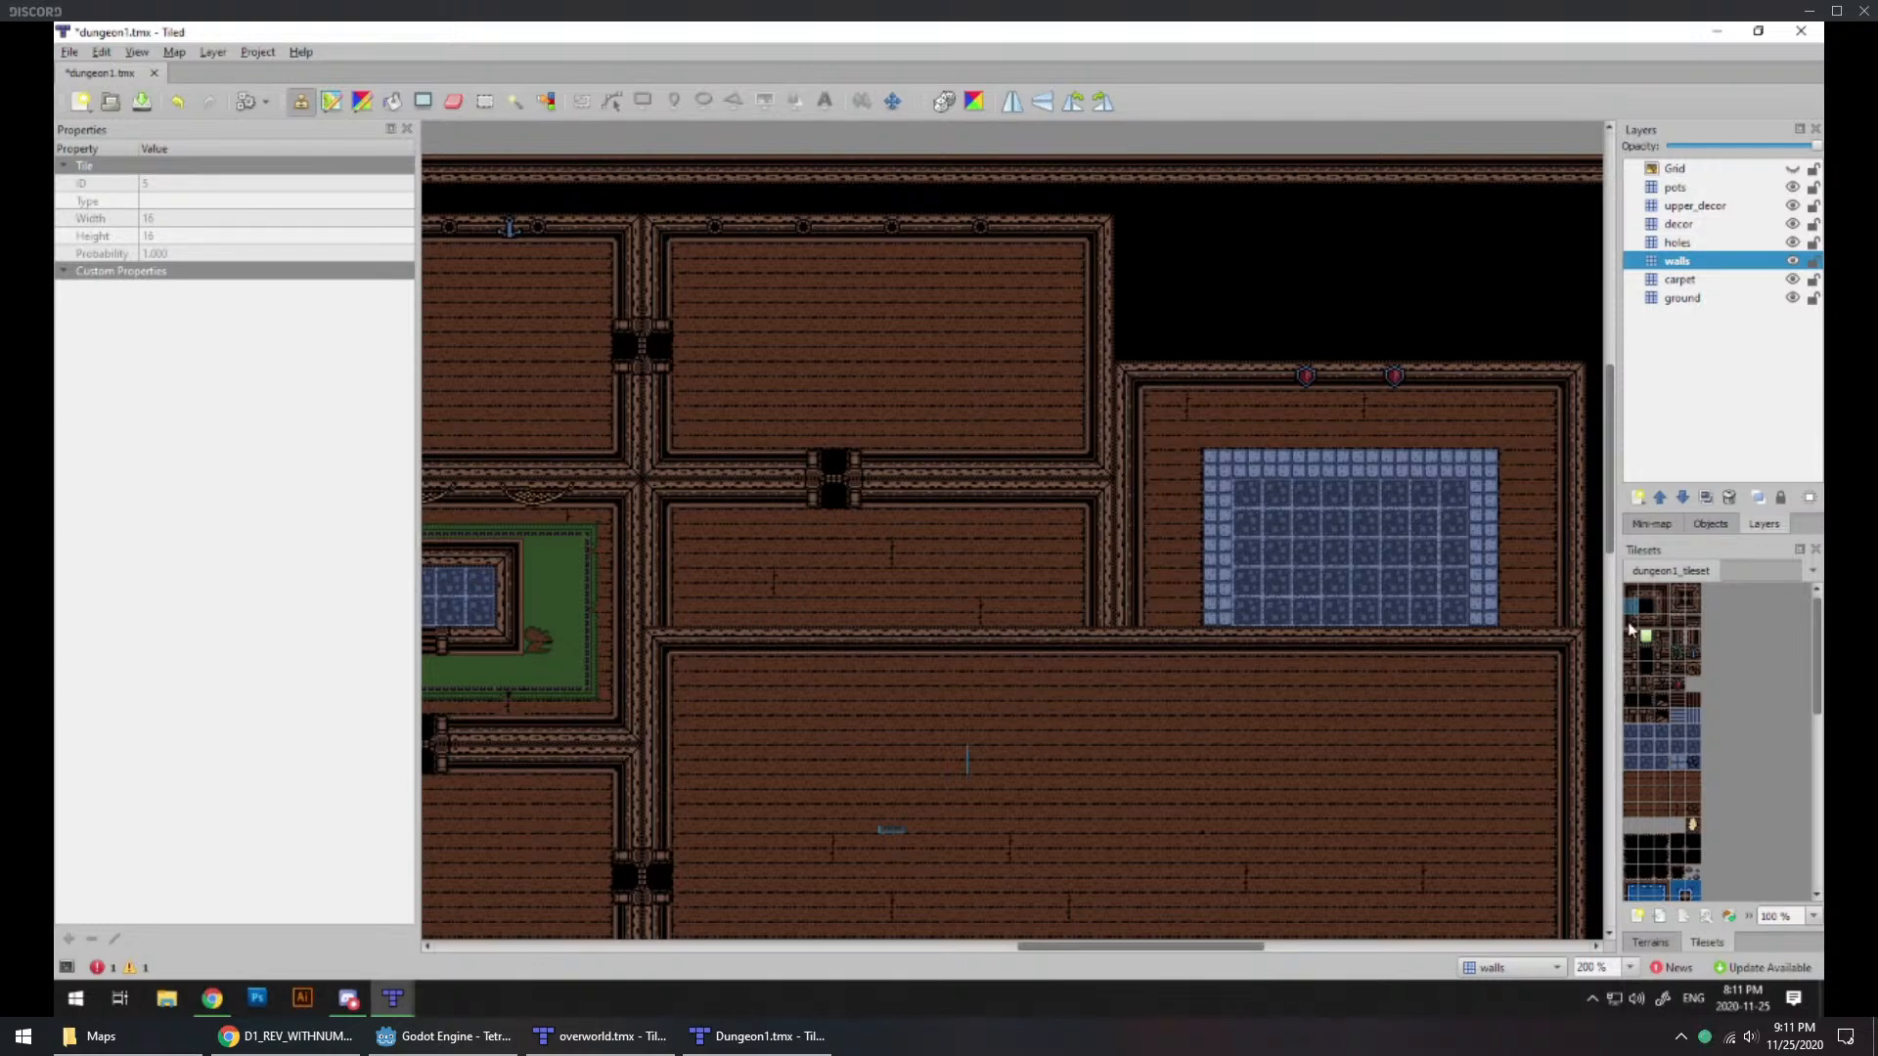
Step: Run a row of straight horizontal wall tiles above the dividing wall, joined with junction tiles at its west and east ends
click(1691, 605)
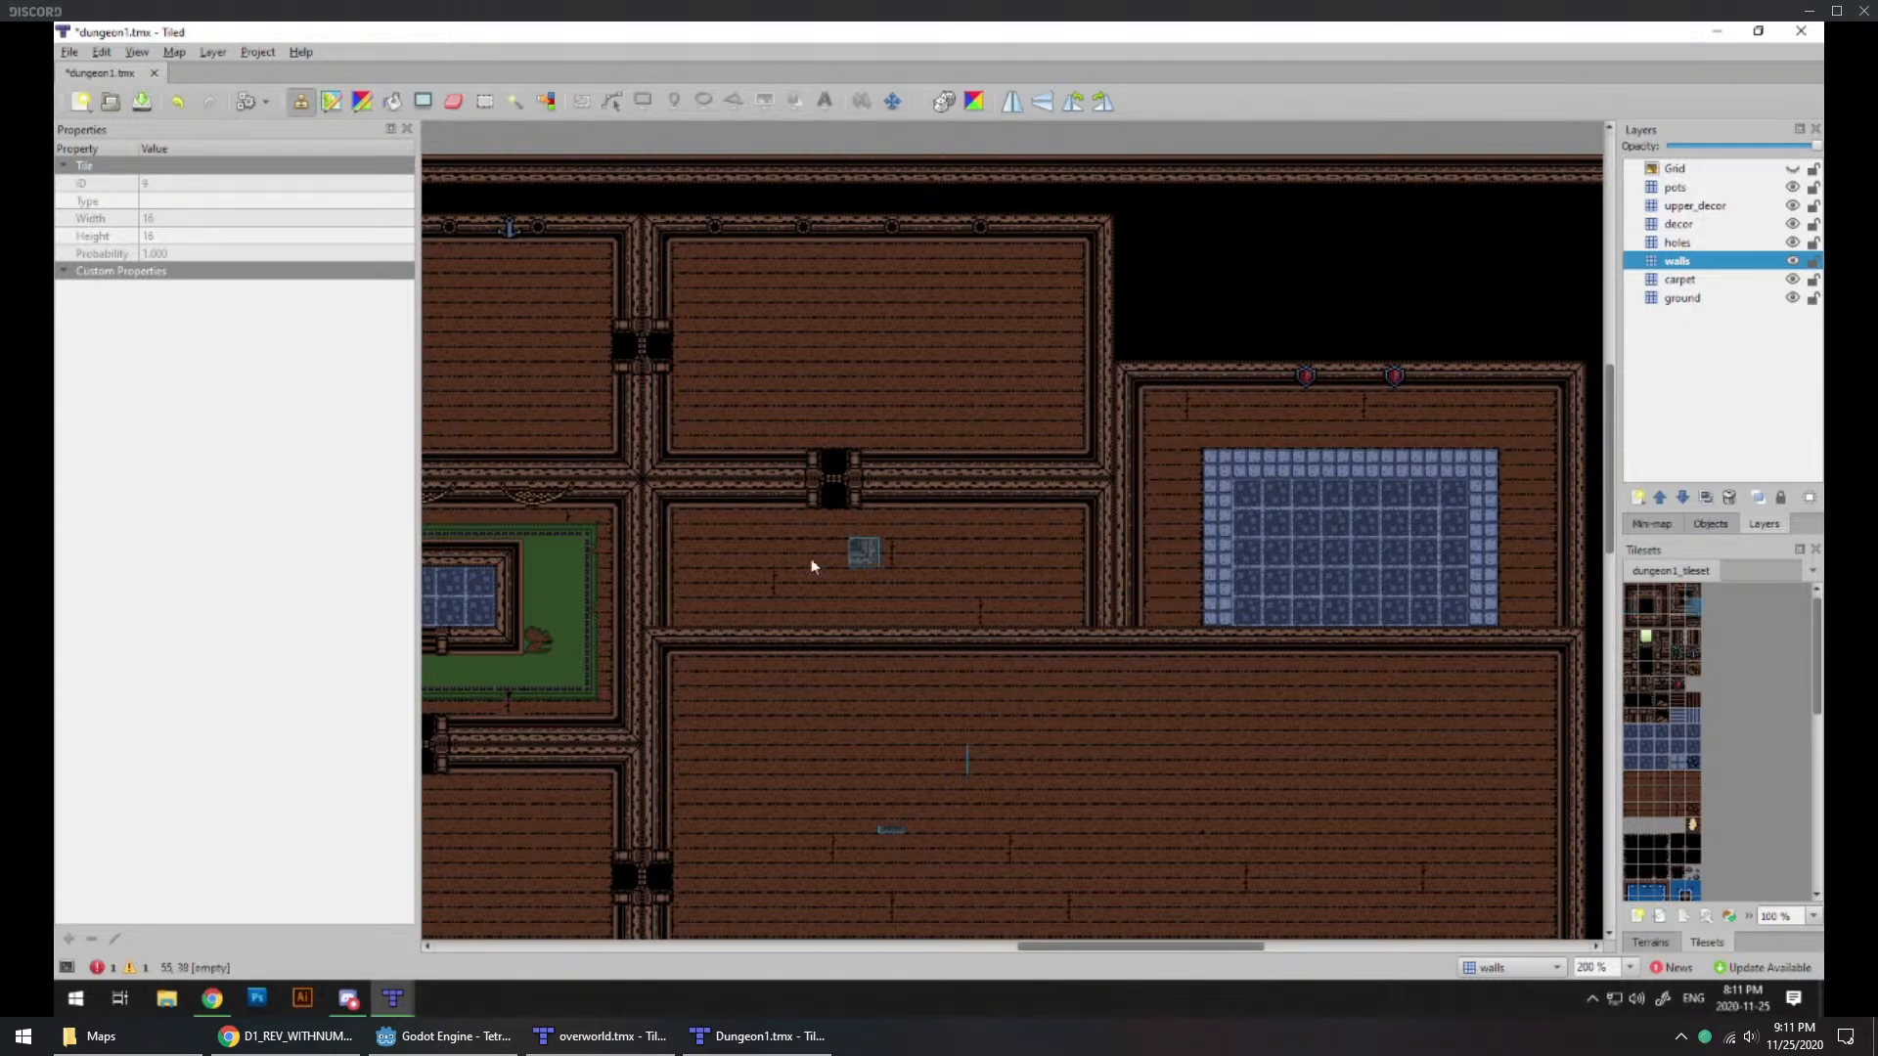
click(1677, 605)
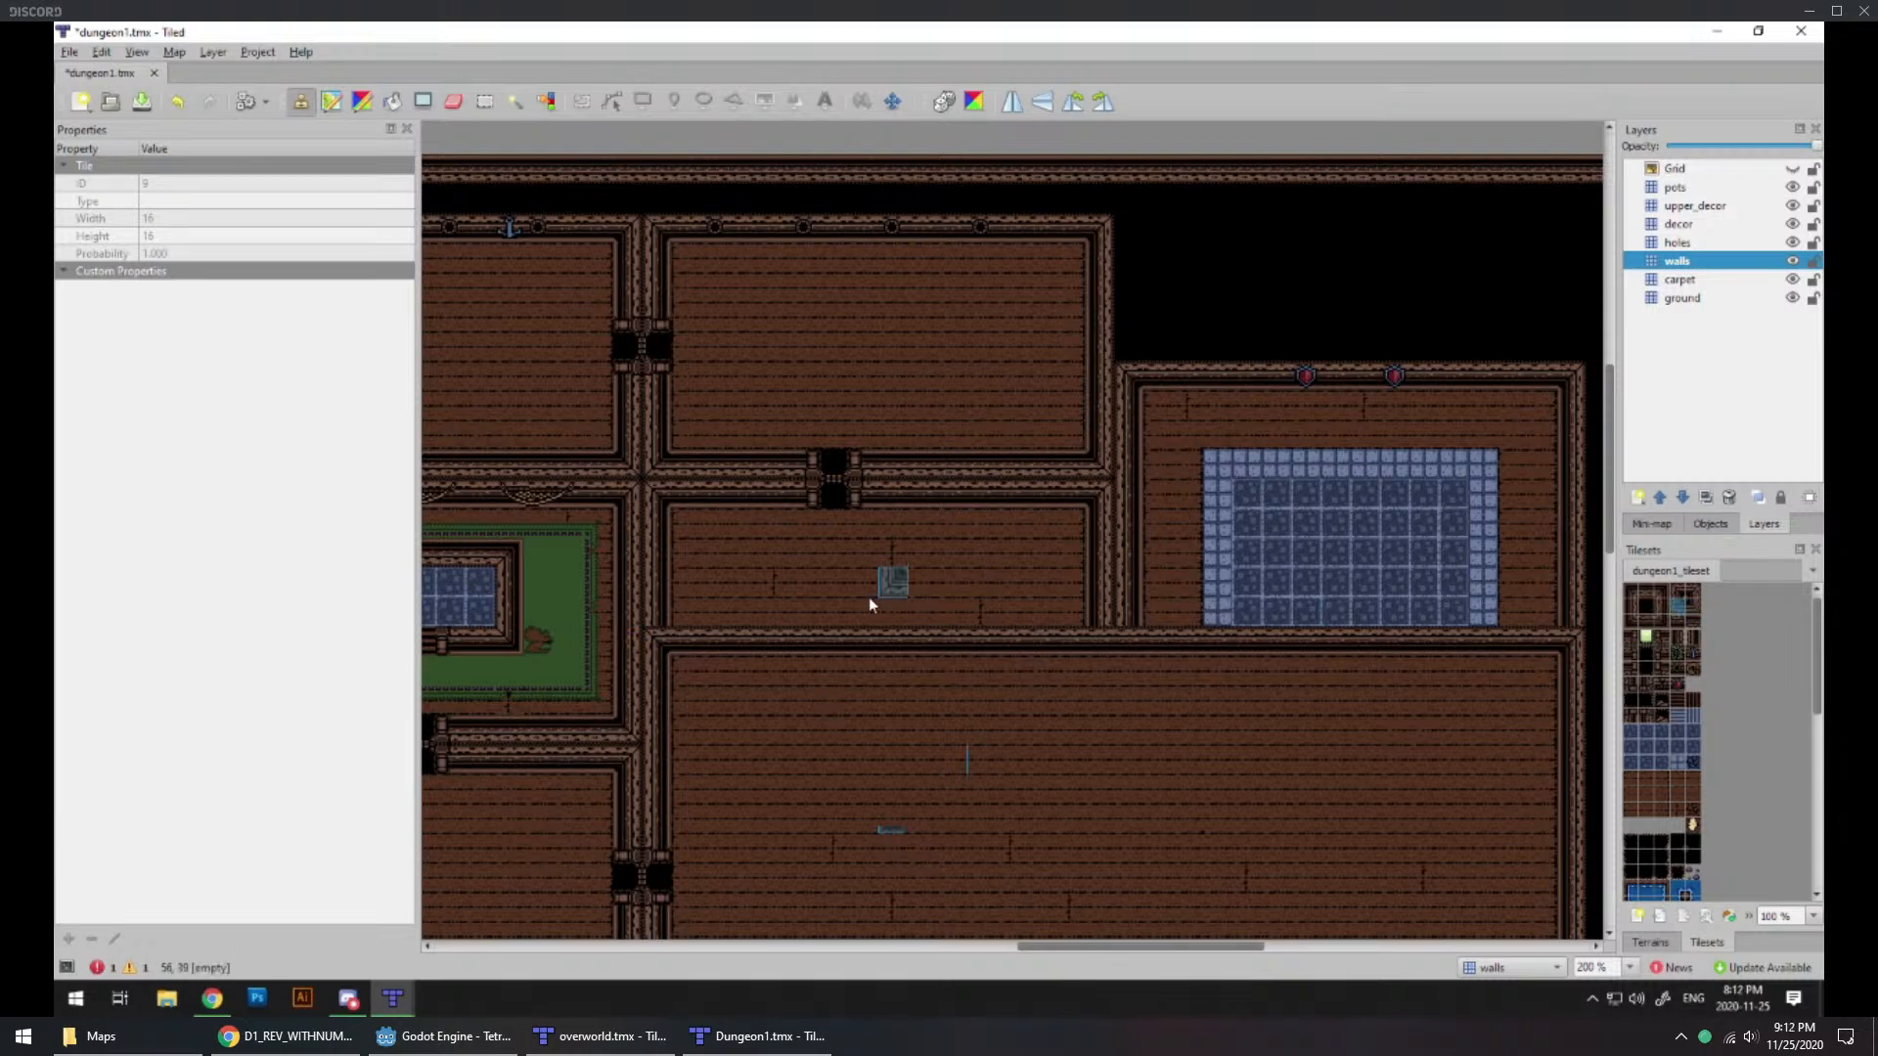
click(653, 612)
click(1644, 595)
drag(713, 620, 1137, 615)
drag(1173, 613, 1550, 613)
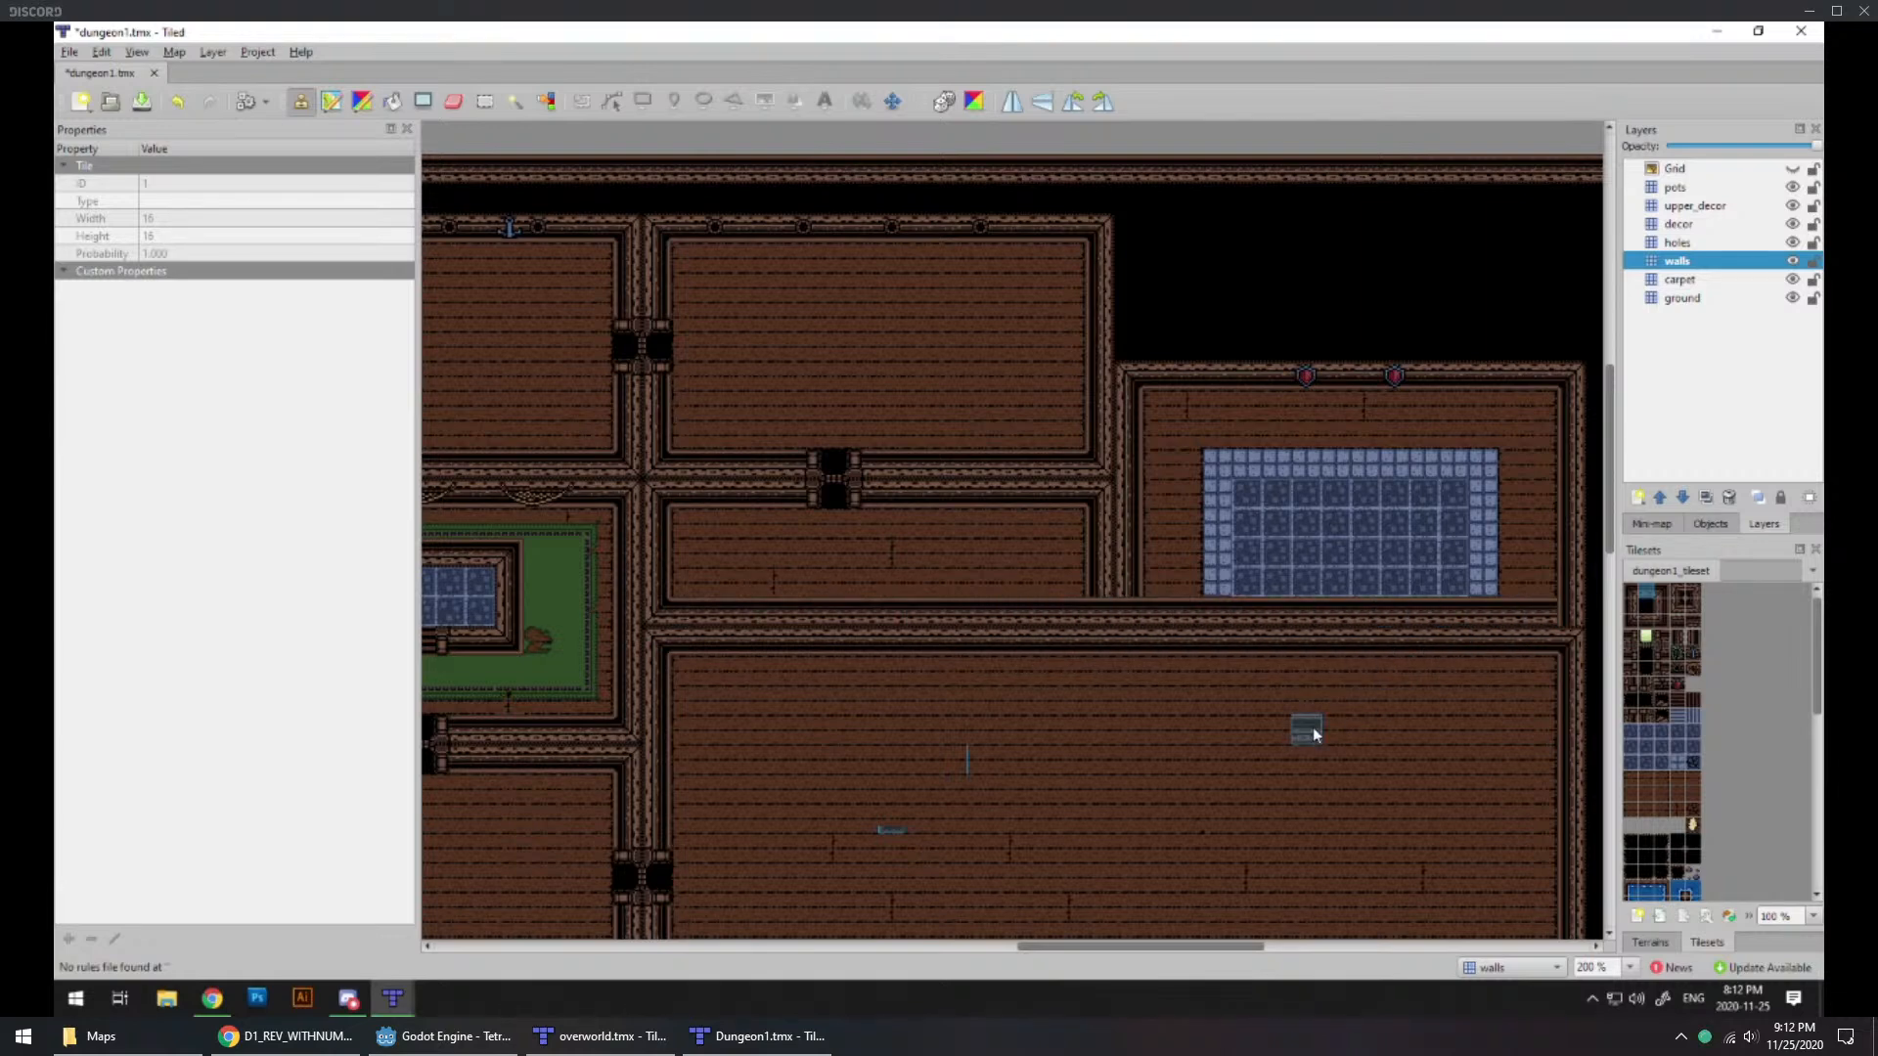
click(1693, 606)
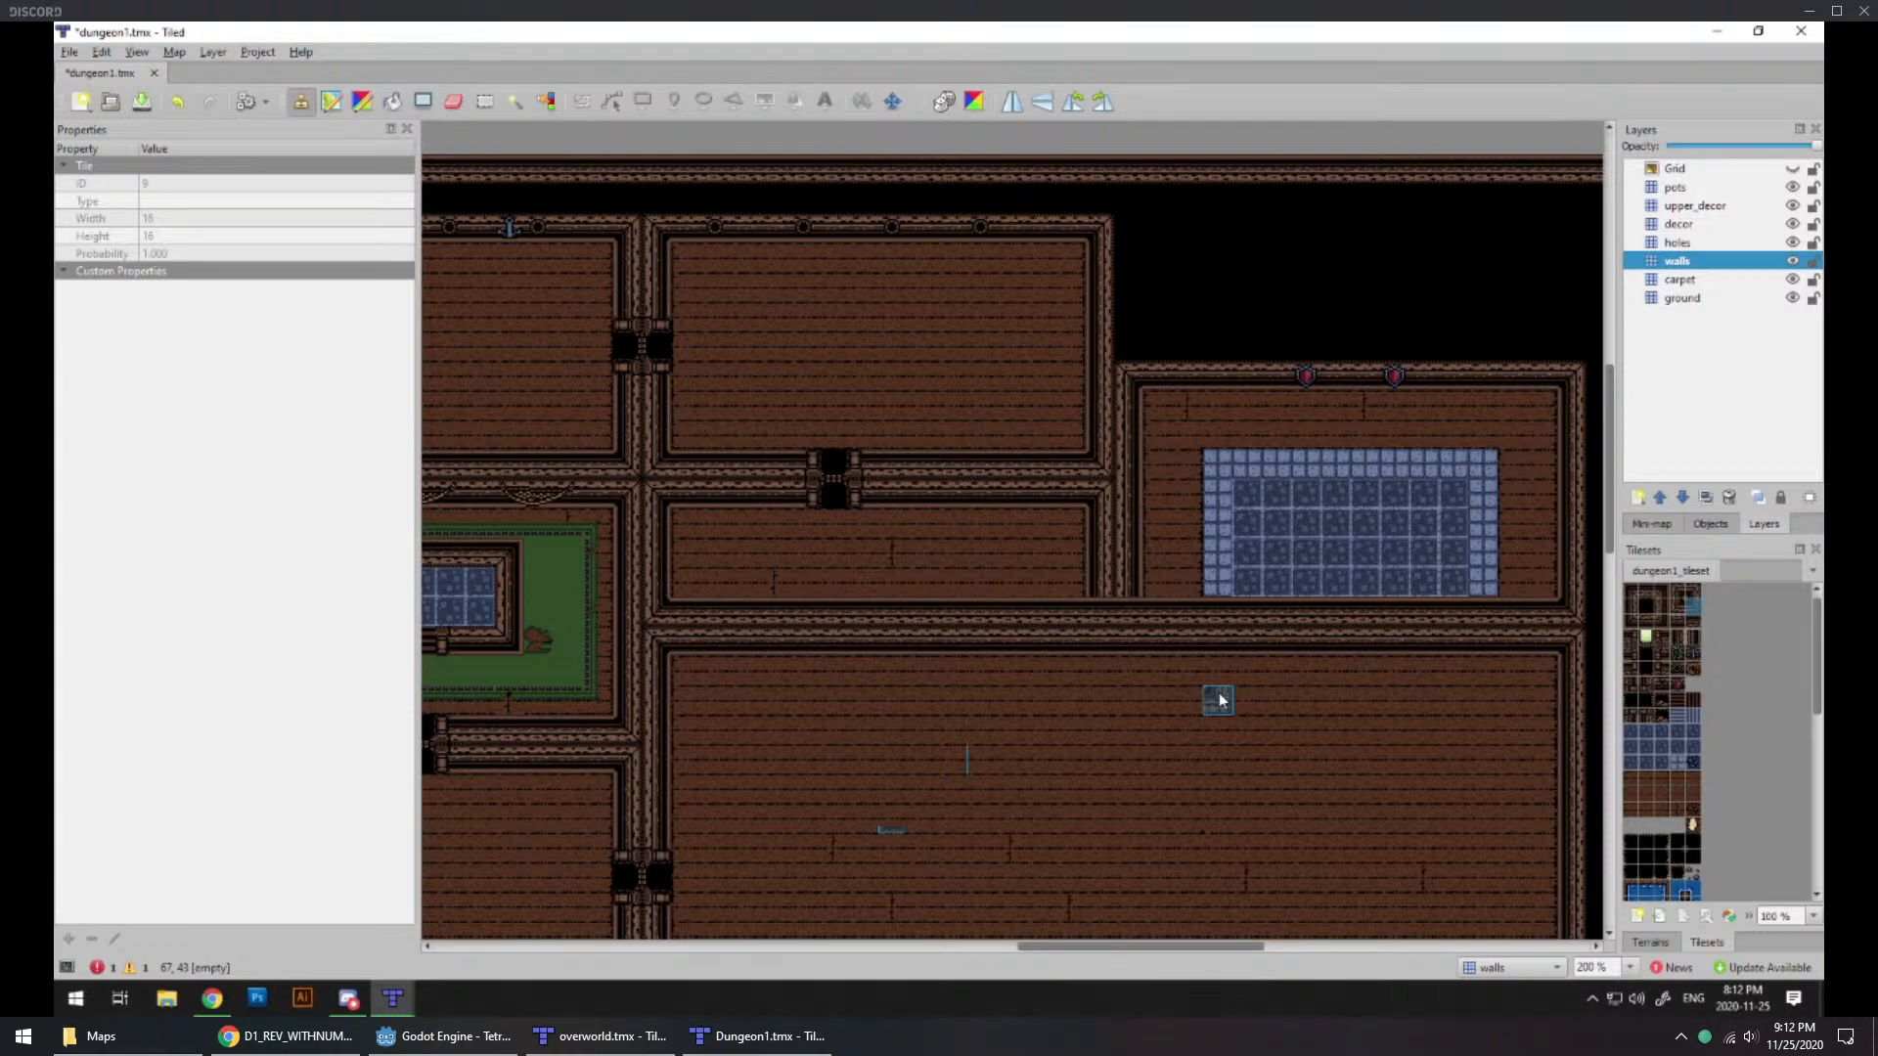
Step: Extend the northeast room upward with two top junction or corner tiles, vertical side walls and a straight north wall on the walls layer
middle_drag(1042, 728, 912, 770)
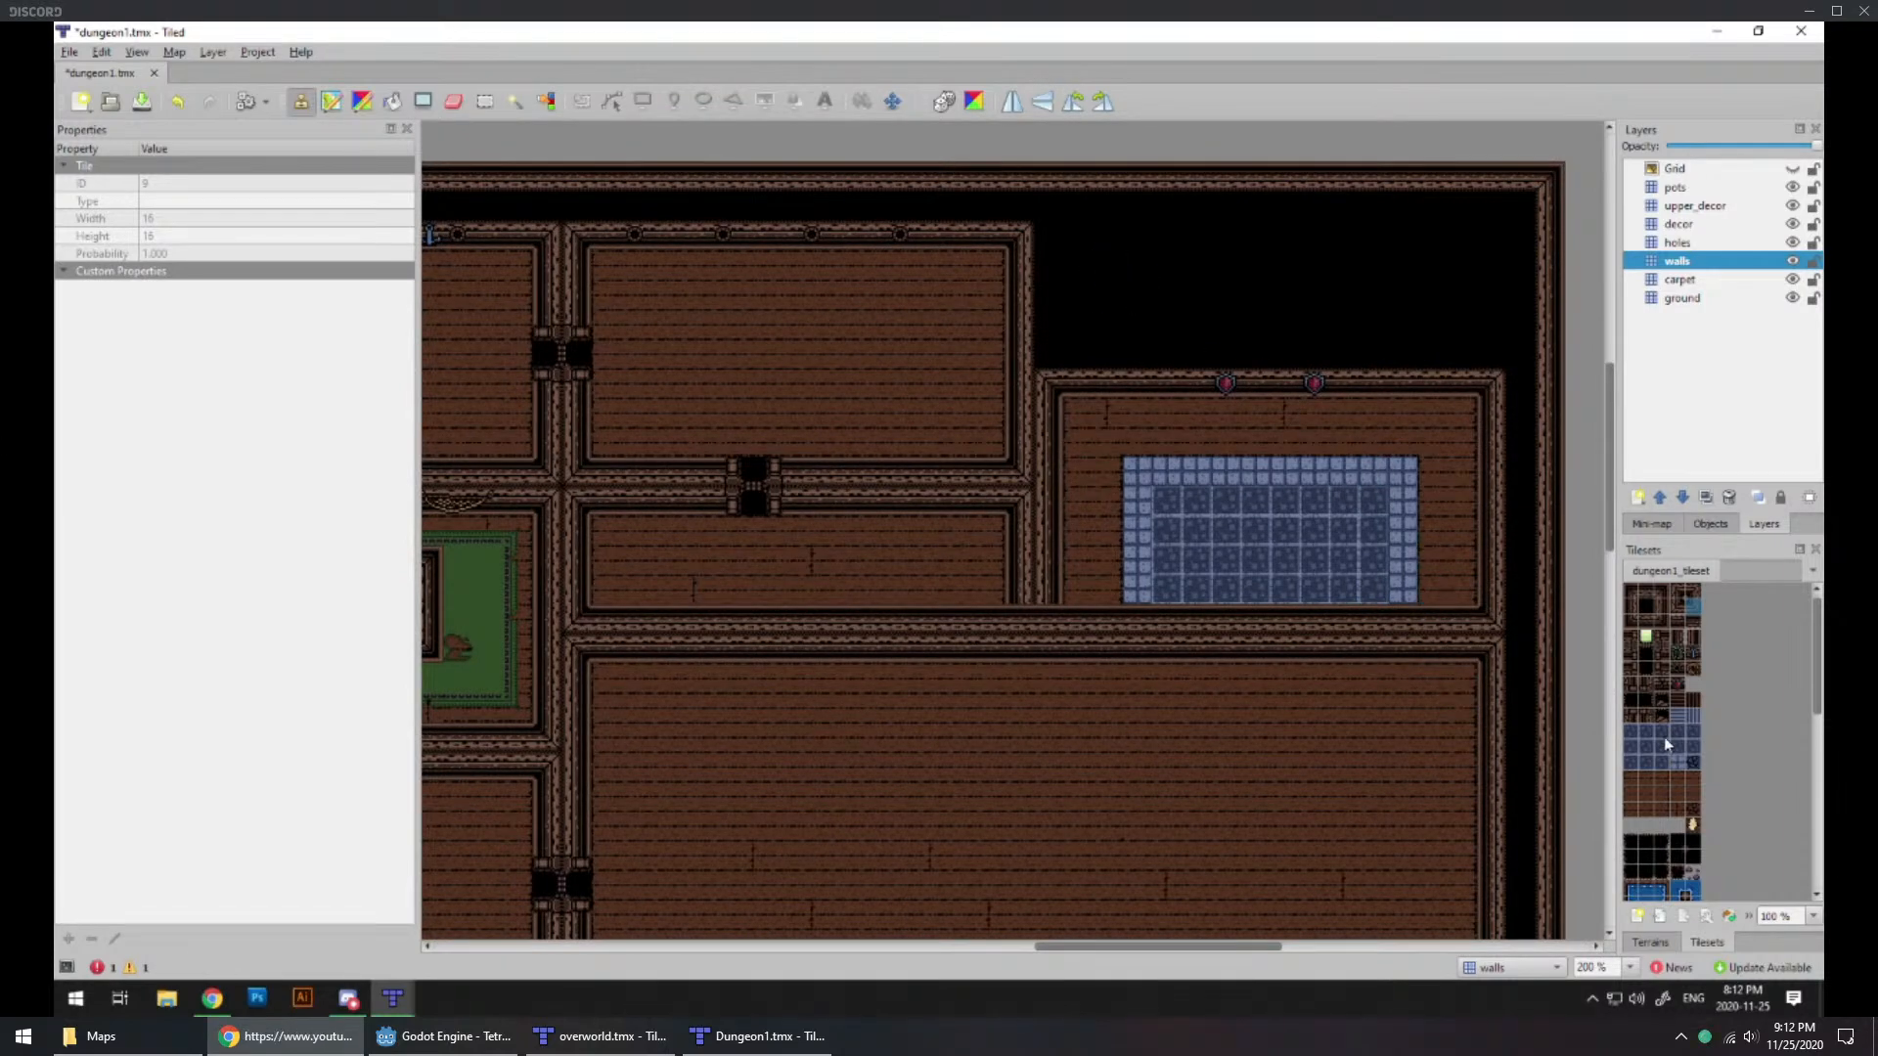
click(1680, 591)
click(1049, 237)
click(1696, 597)
click(1490, 237)
click(1631, 607)
drag(1491, 256, 1493, 383)
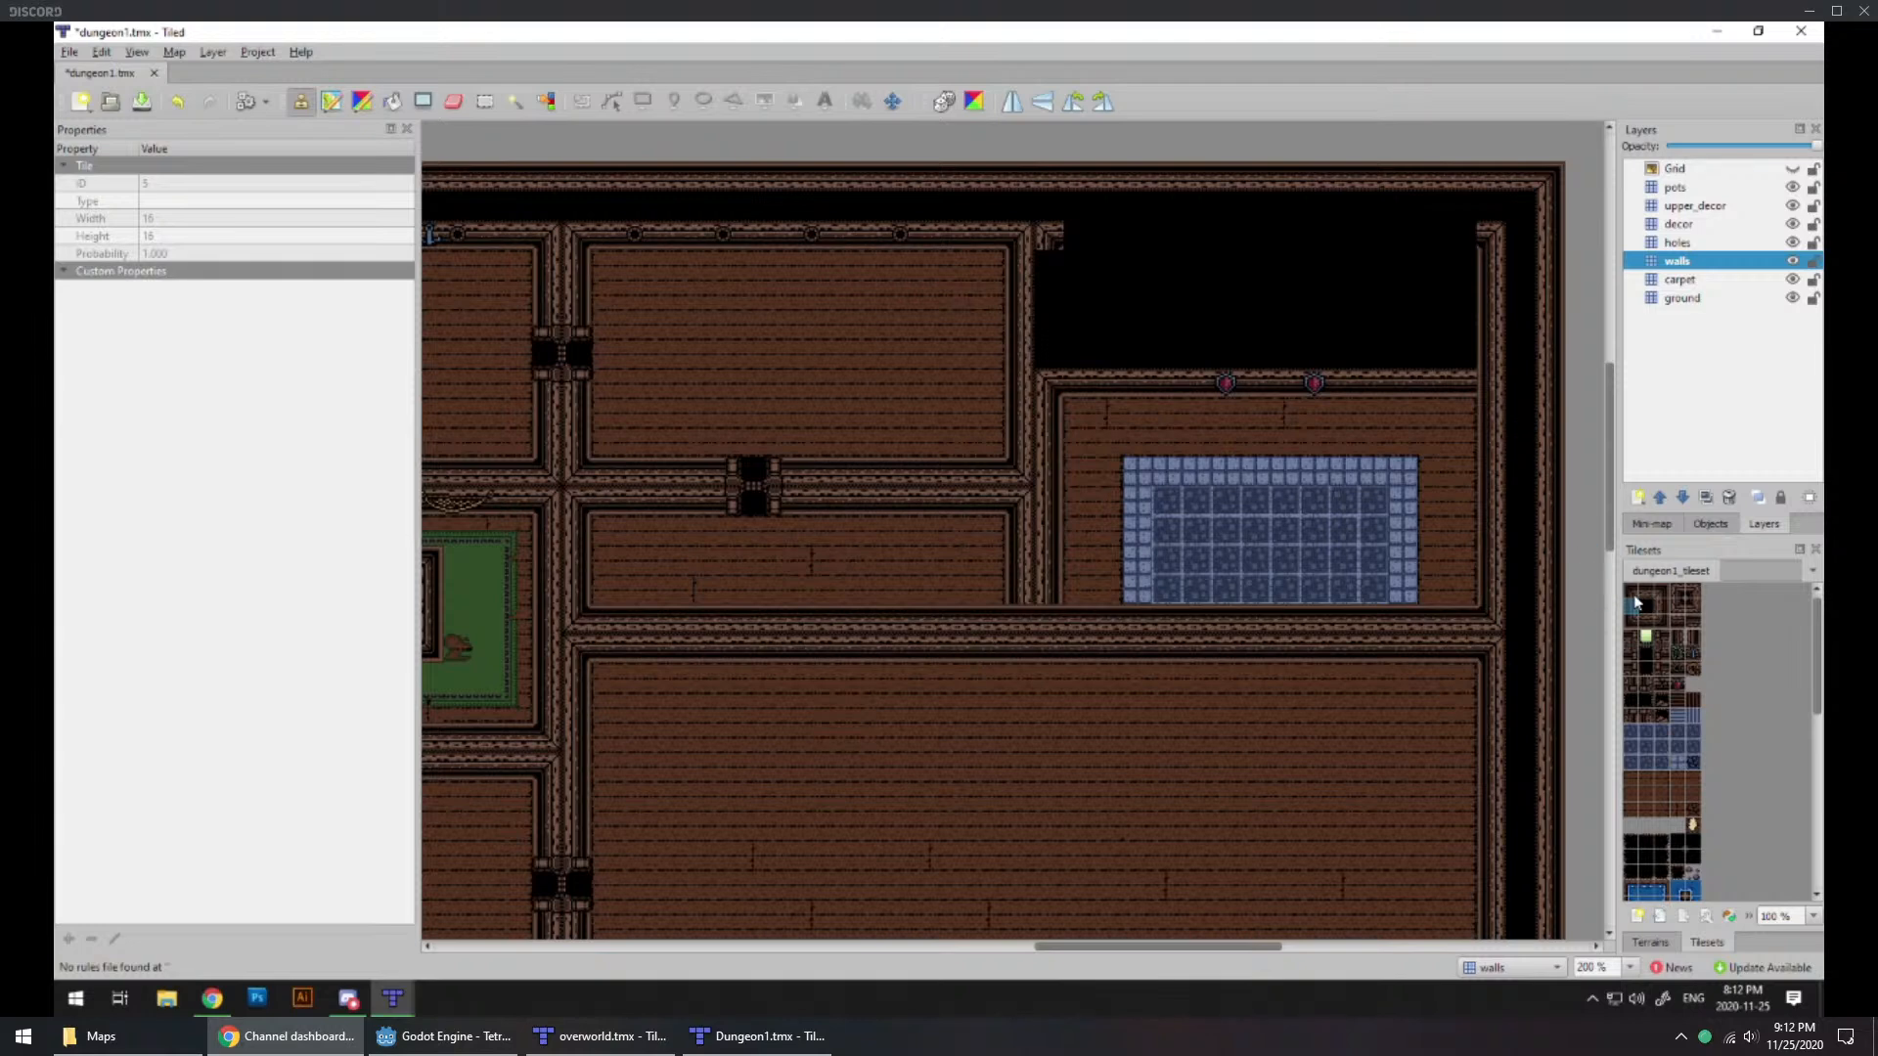
click(1663, 606)
drag(1050, 257, 1056, 401)
click(1646, 617)
drag(1472, 238, 1074, 239)
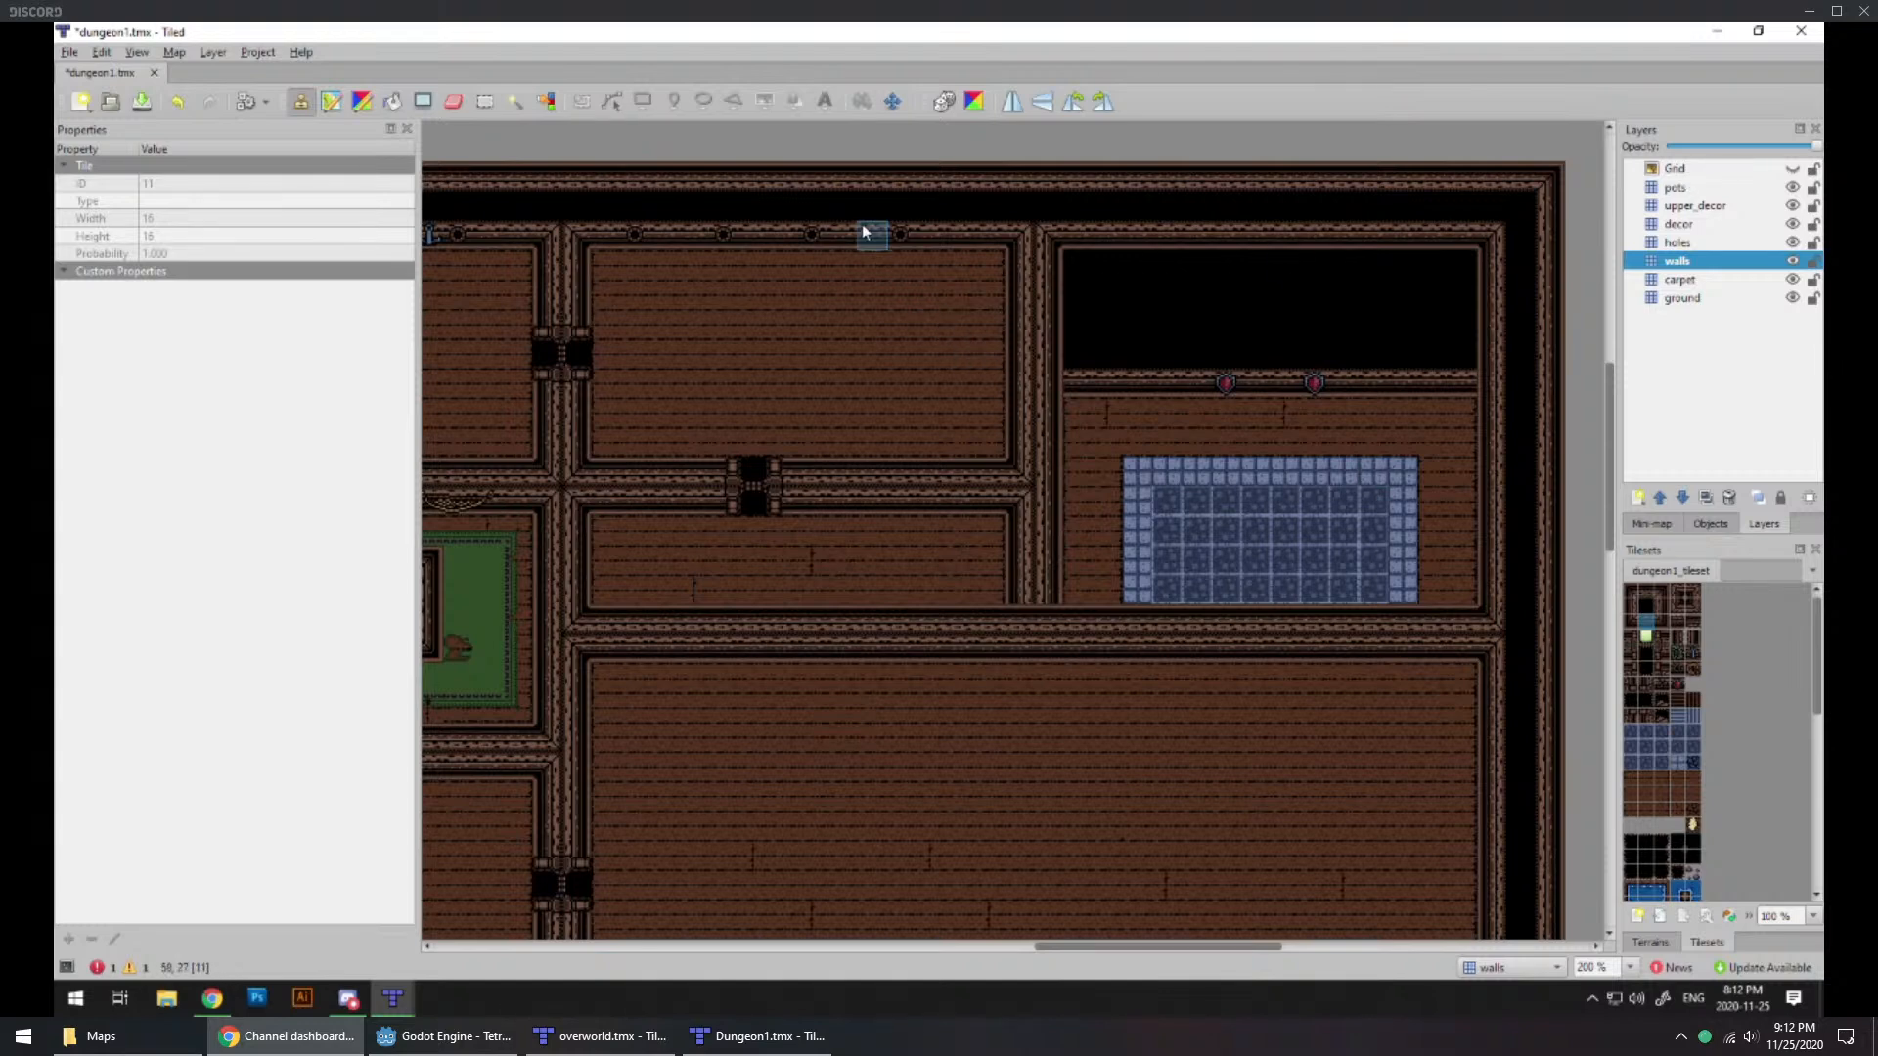
Step: Replace the stone floor in the northeast room with Wood Floor terrain on the ground layer
click(1679, 299)
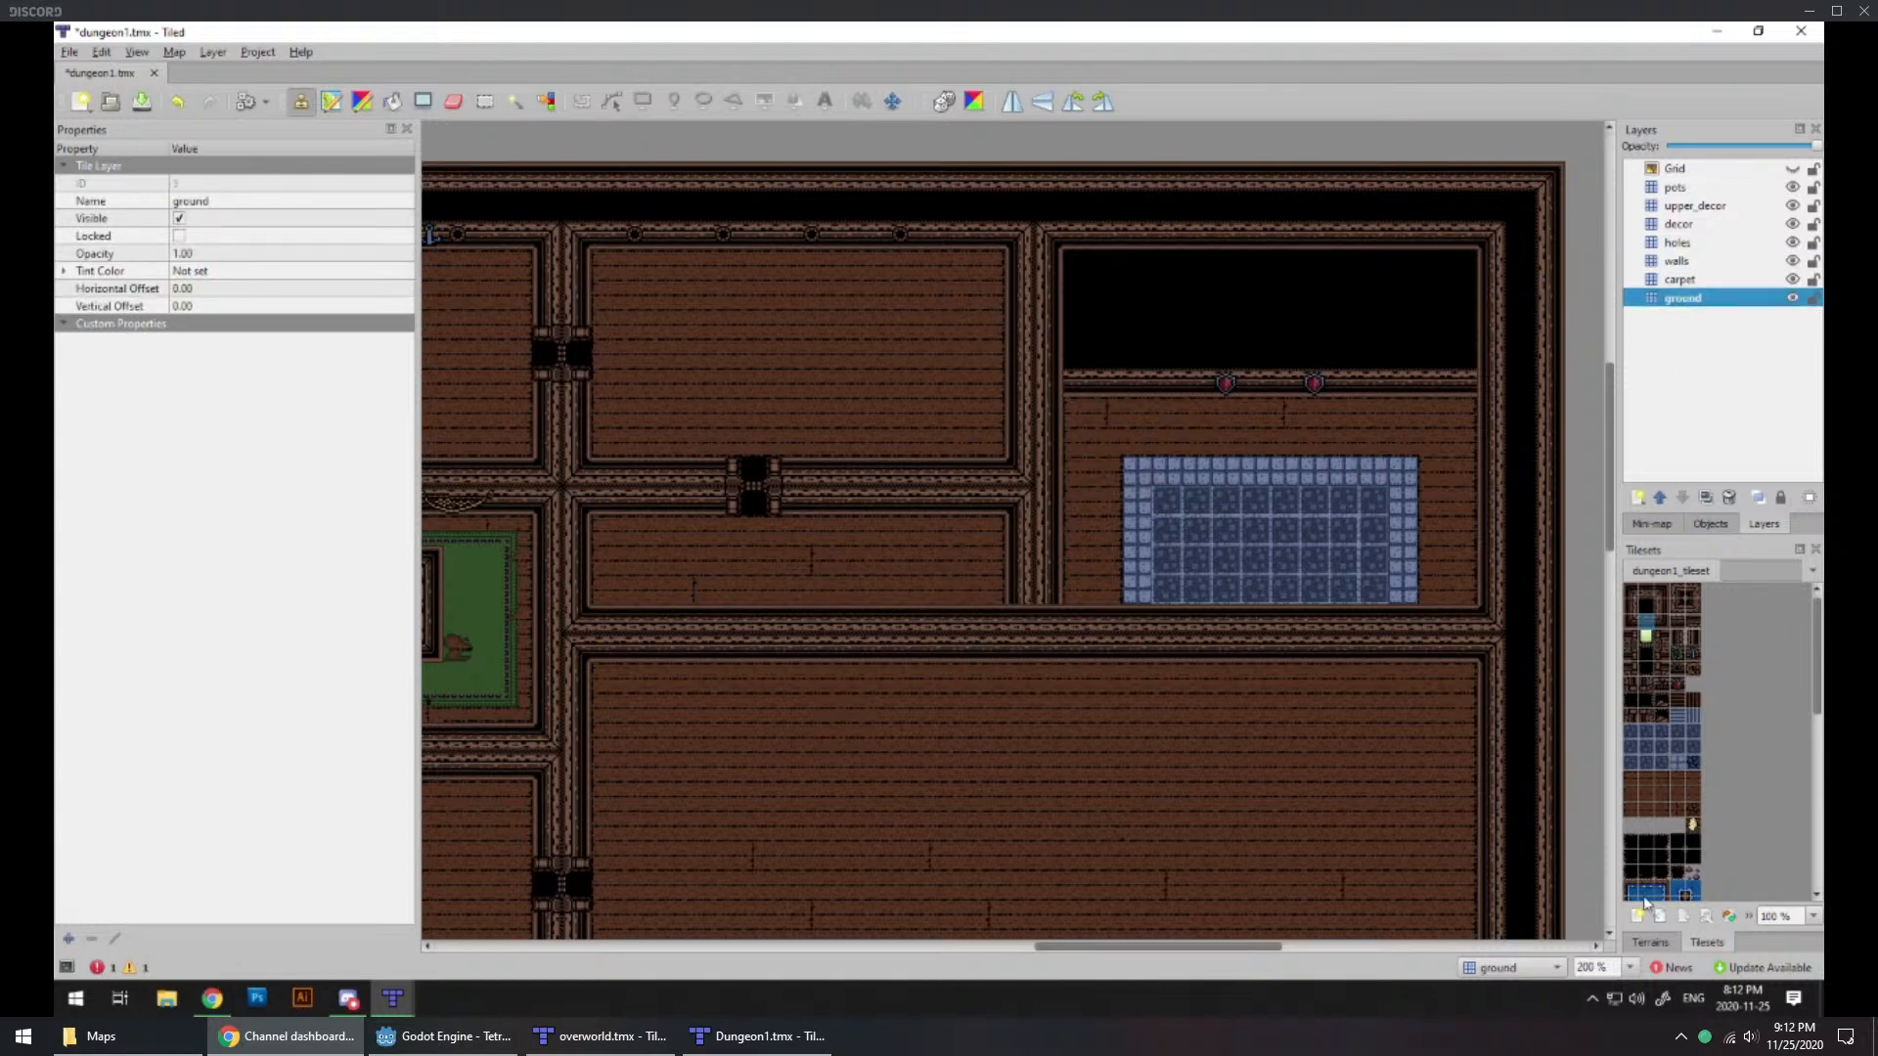
click(1649, 943)
click(1674, 636)
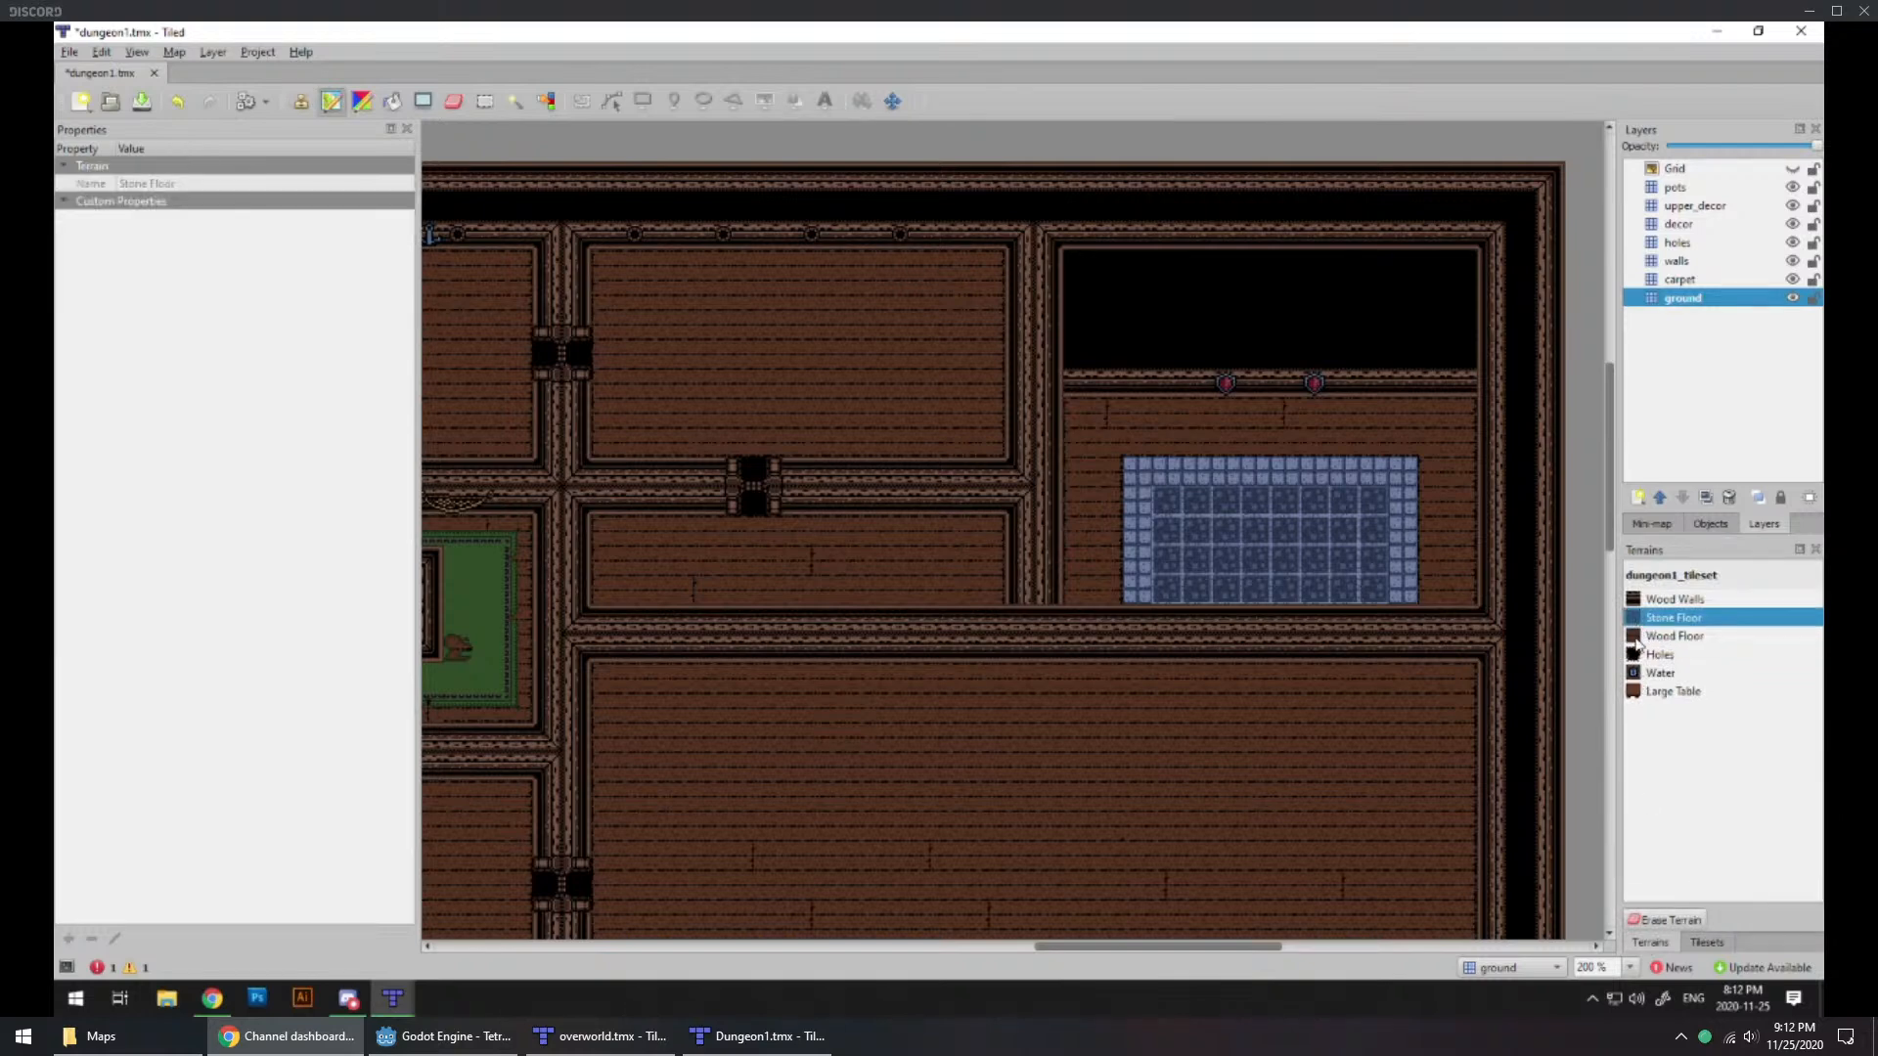
mouse_move(1234, 524)
mouse_down()
mouse_move(1383, 479)
mouse_move(1176, 509)
mouse_up()
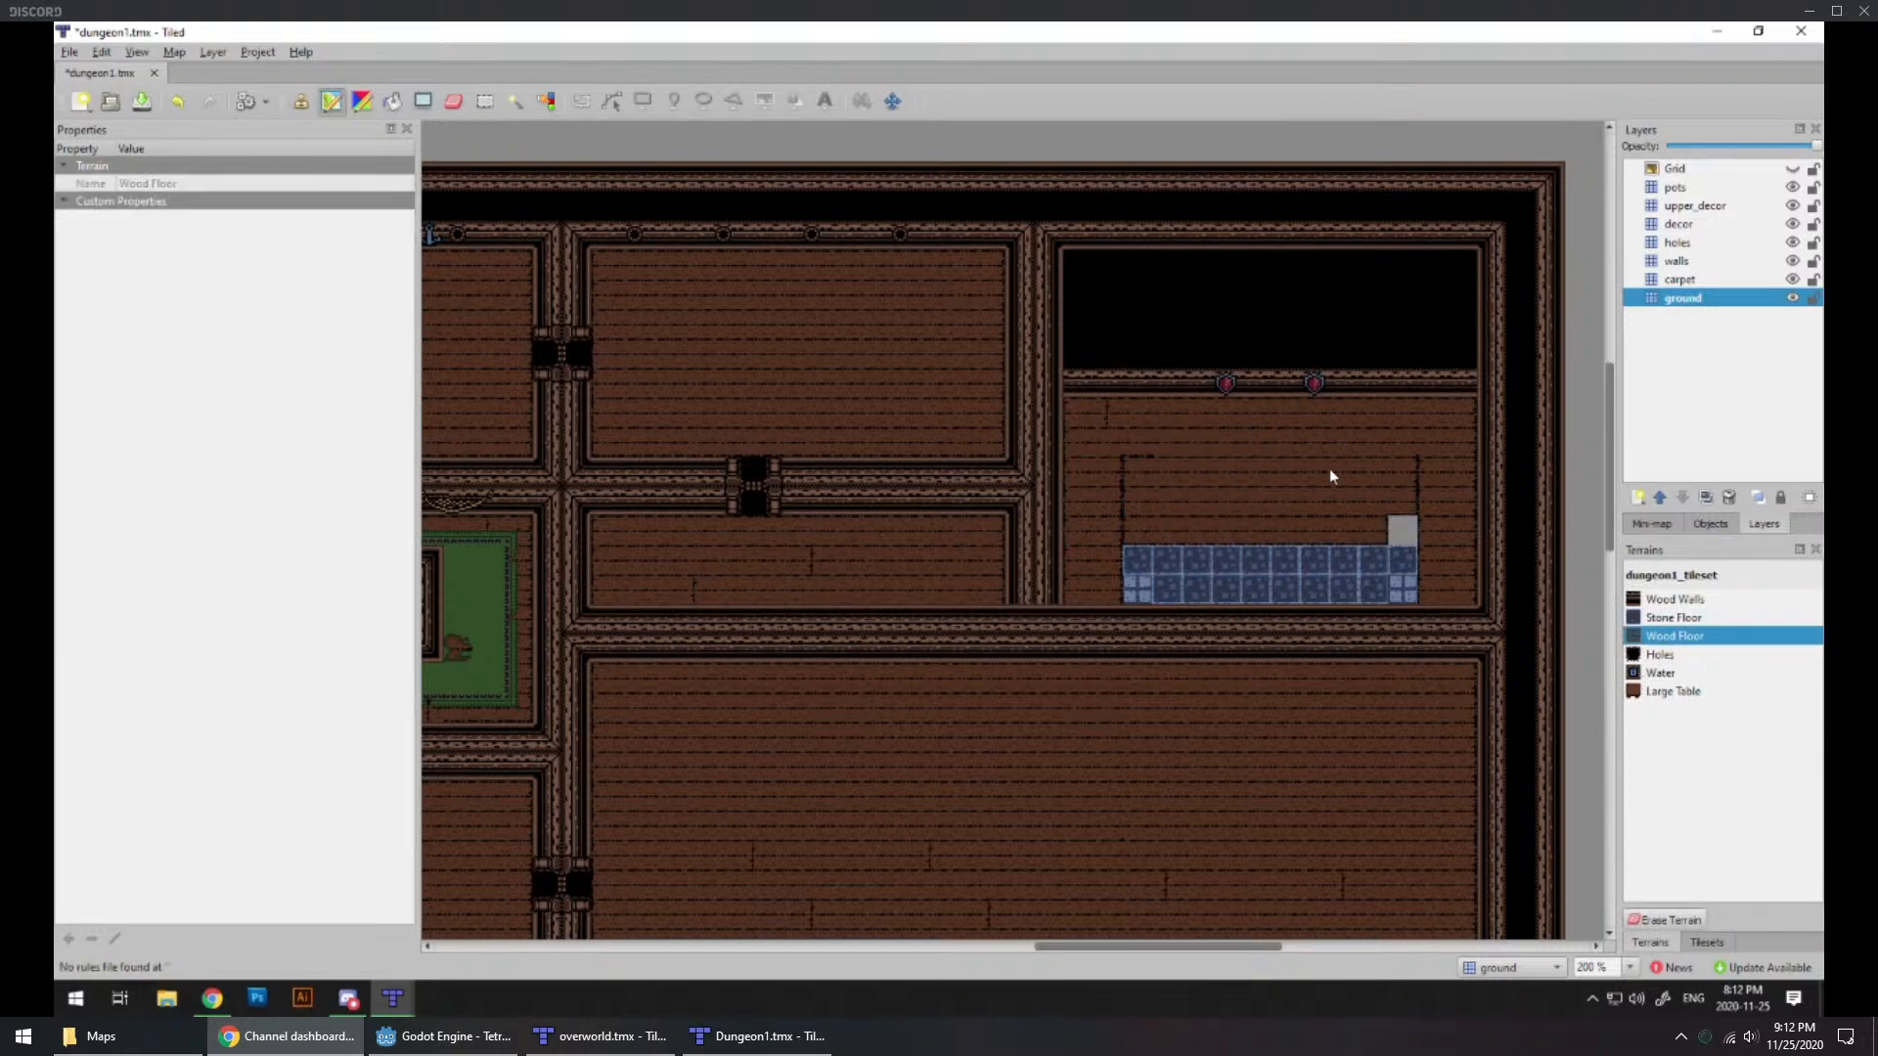
mouse_move(1408, 503)
mouse_down()
mouse_move(1367, 574)
mouse_move(1134, 568)
mouse_up()
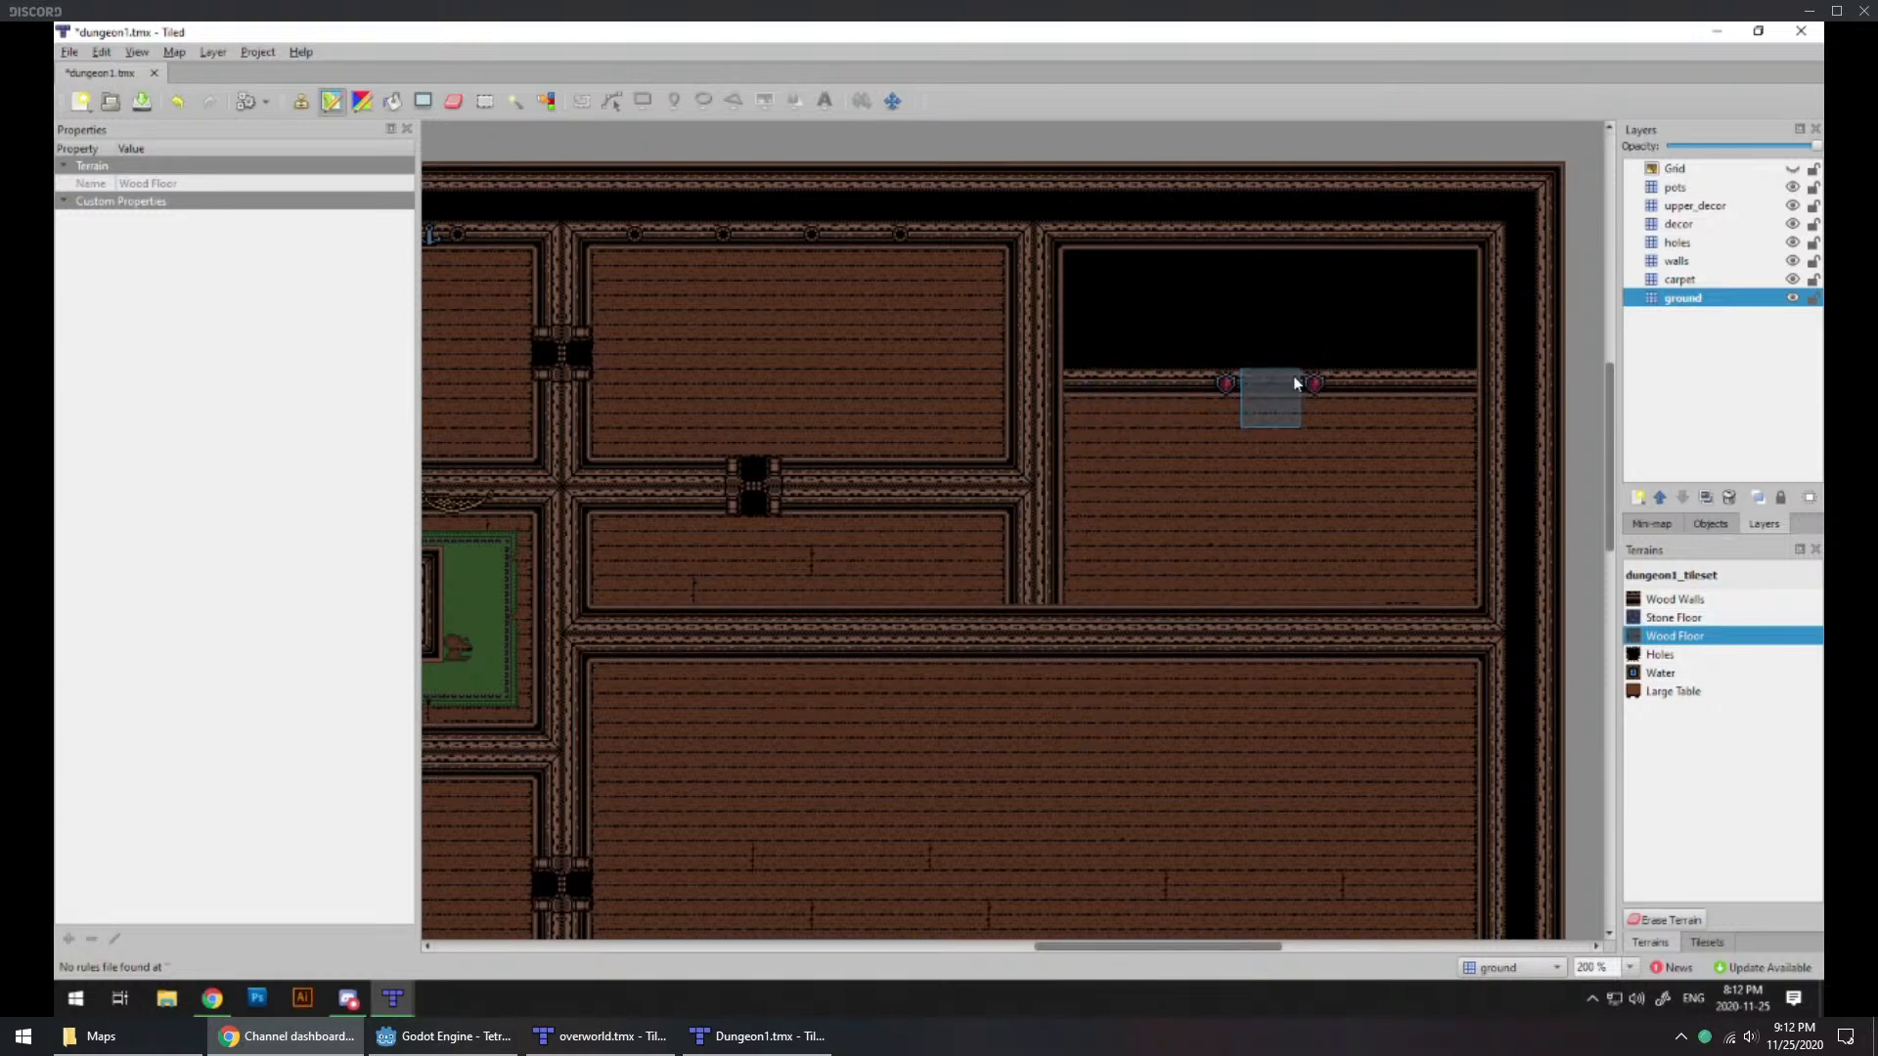
Step: Erase the old horizontal wall and the black fill above it from the northeast room on the walls layer
click(1677, 261)
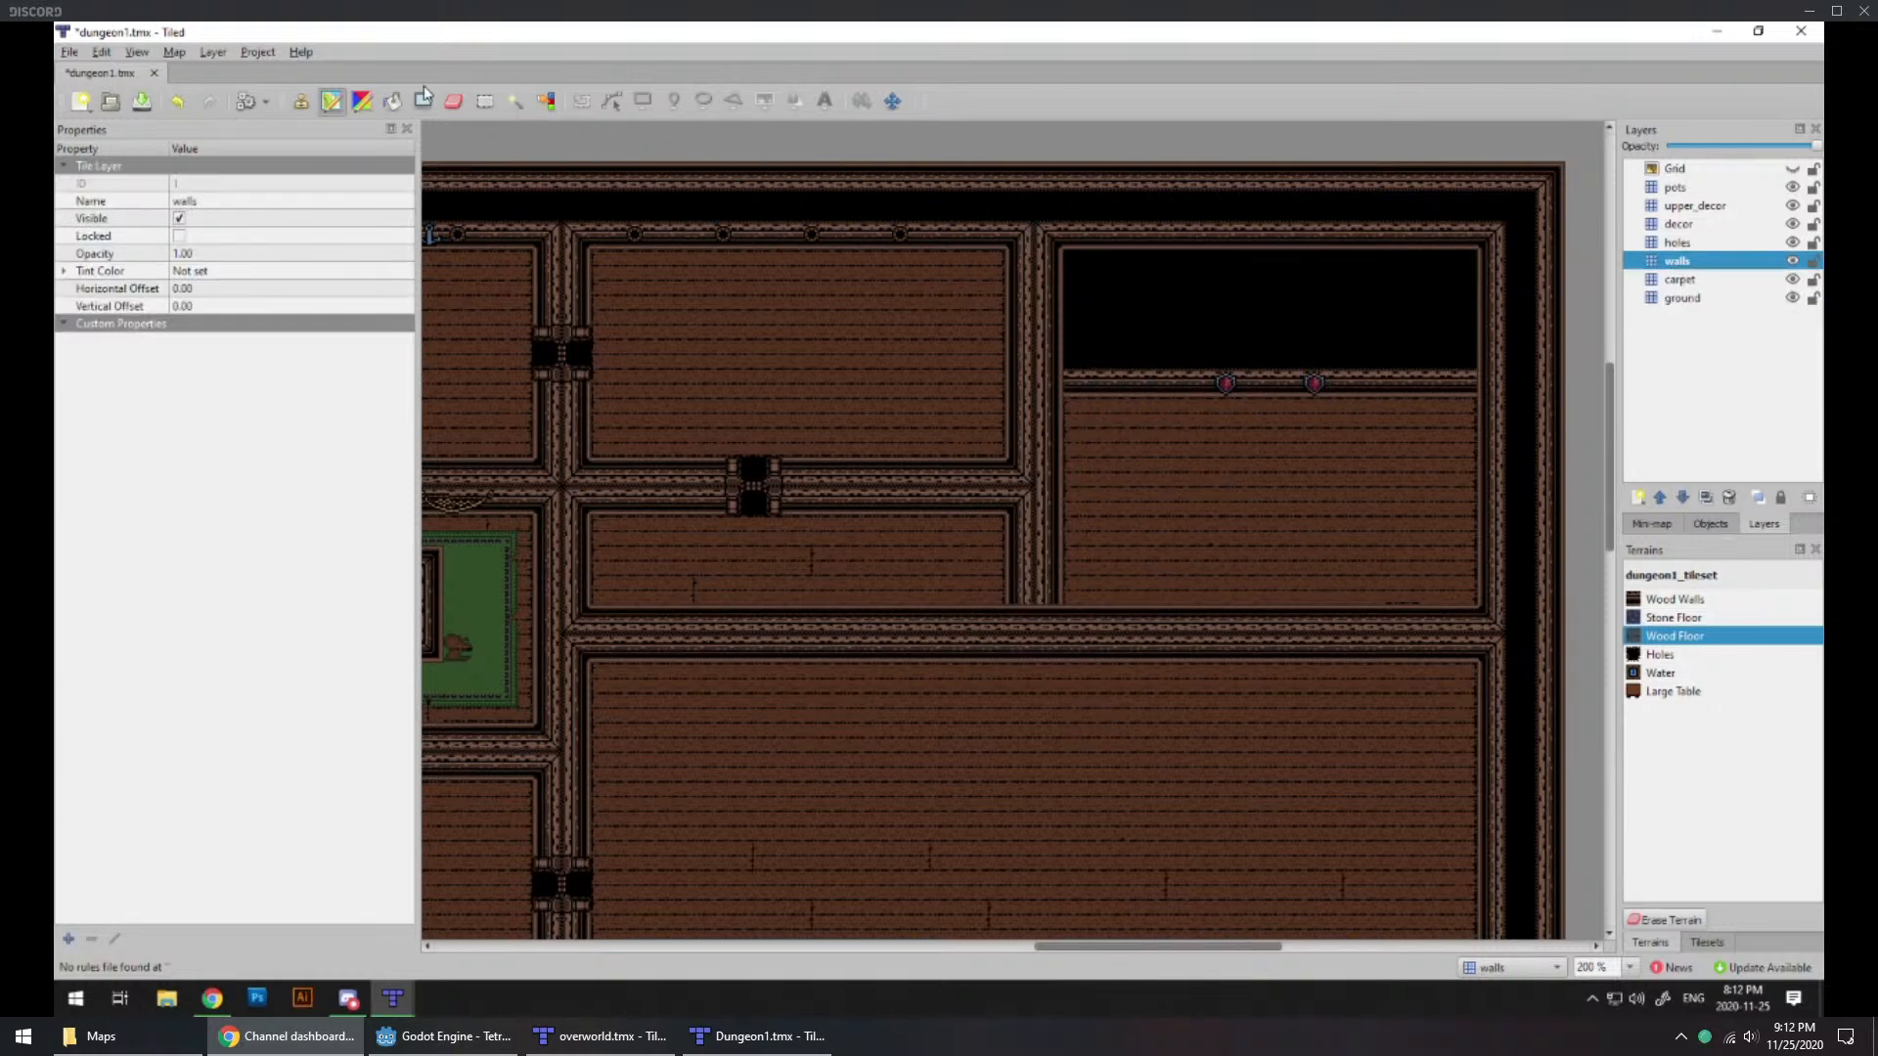
click(453, 99)
mouse_move(1079, 382)
mouse_down()
mouse_move(1448, 383)
mouse_move(1446, 286)
mouse_move(1346, 286)
mouse_move(1306, 323)
mouse_move(1189, 310)
mouse_move(1130, 273)
mouse_move(1107, 321)
mouse_move(1078, 304)
mouse_move(1078, 377)
mouse_up()
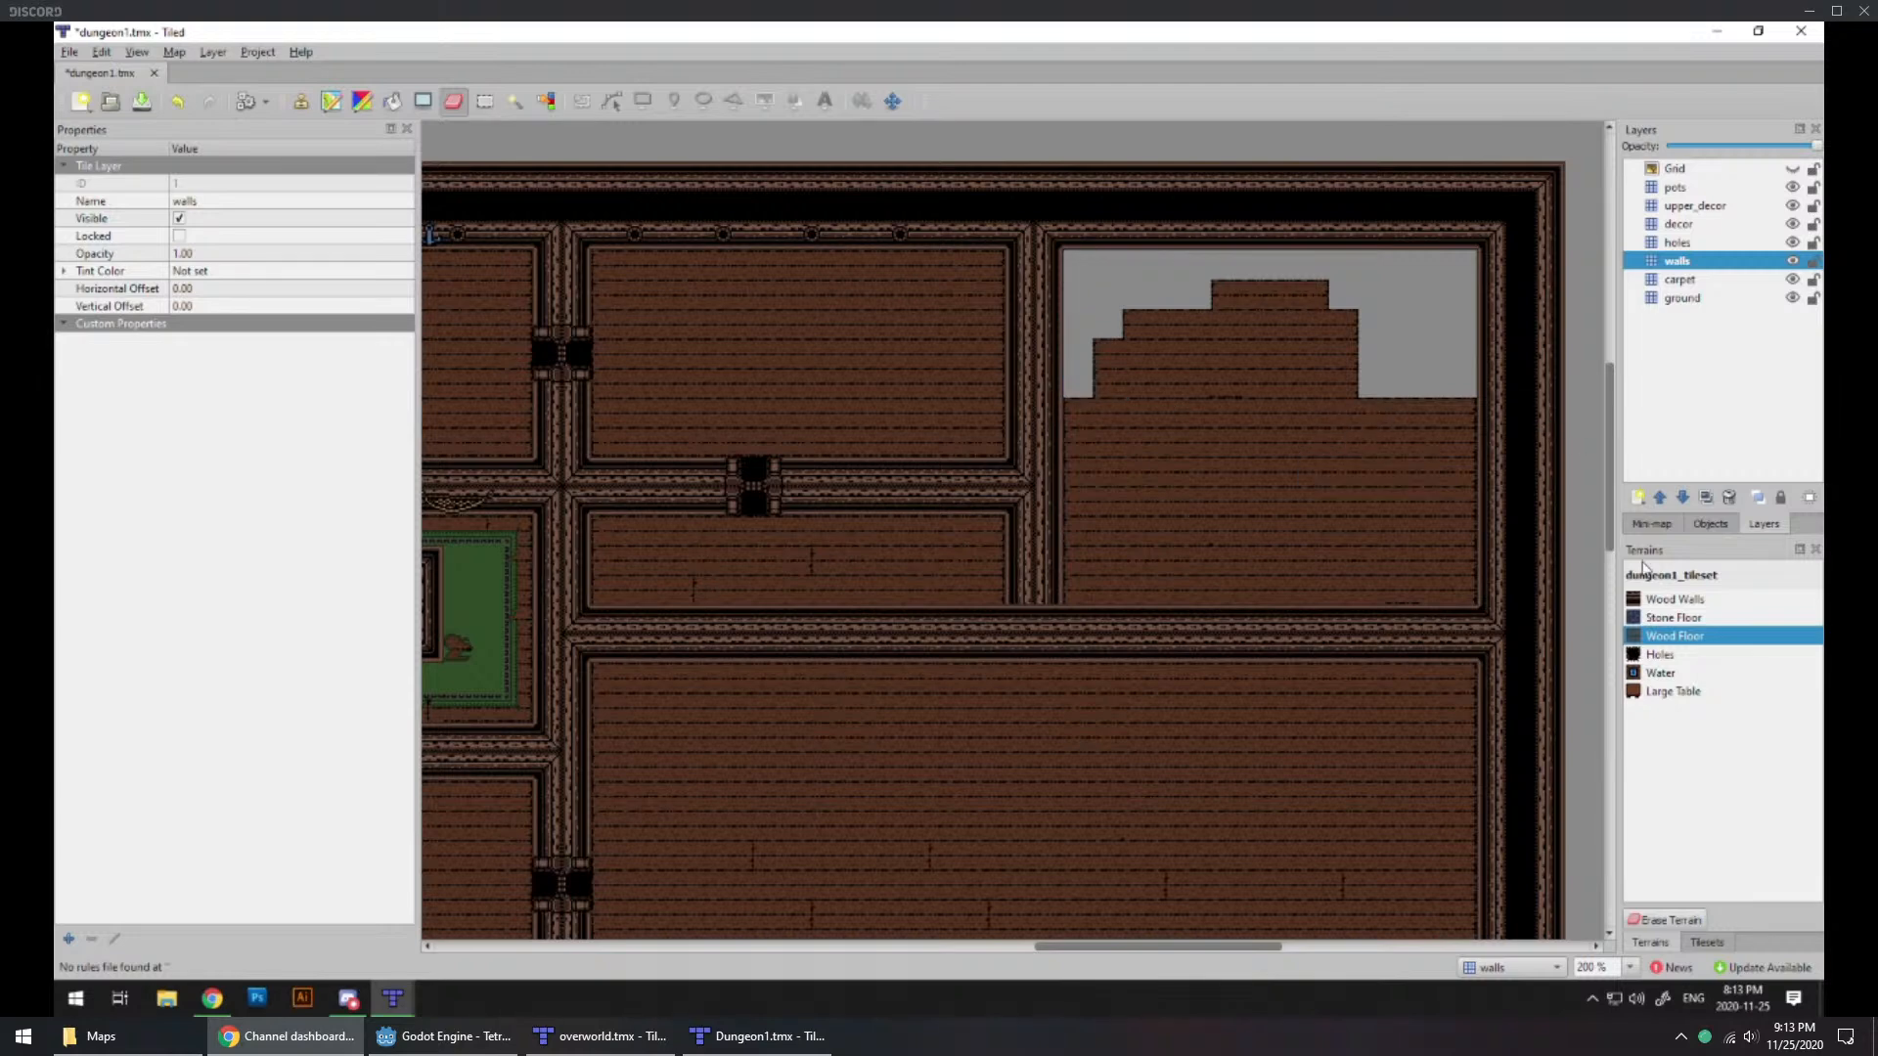
click(1703, 941)
click(1650, 941)
click(1674, 635)
mouse_move(1422, 295)
mouse_down()
mouse_move(1388, 371)
mouse_move(1365, 290)
mouse_move(1317, 389)
mouse_move(1422, 413)
mouse_move(1358, 465)
mouse_up()
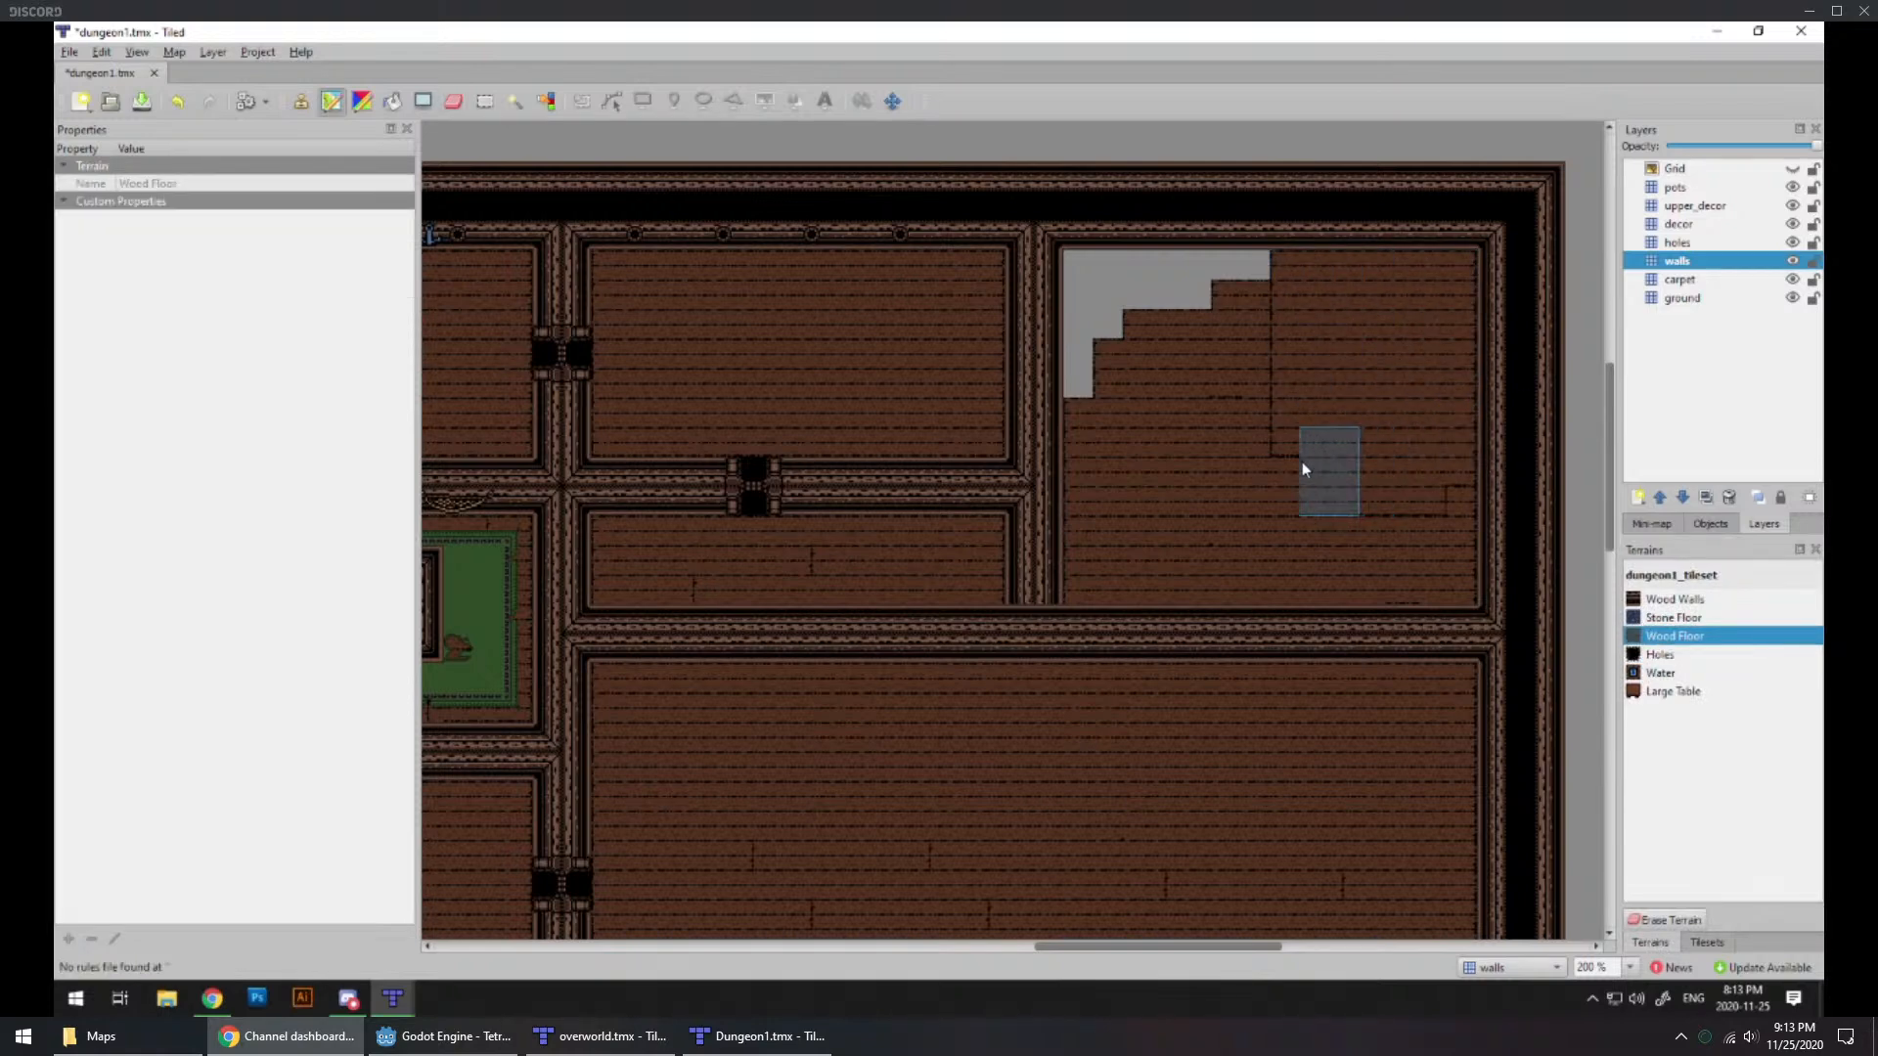
drag(1287, 367, 1276, 307)
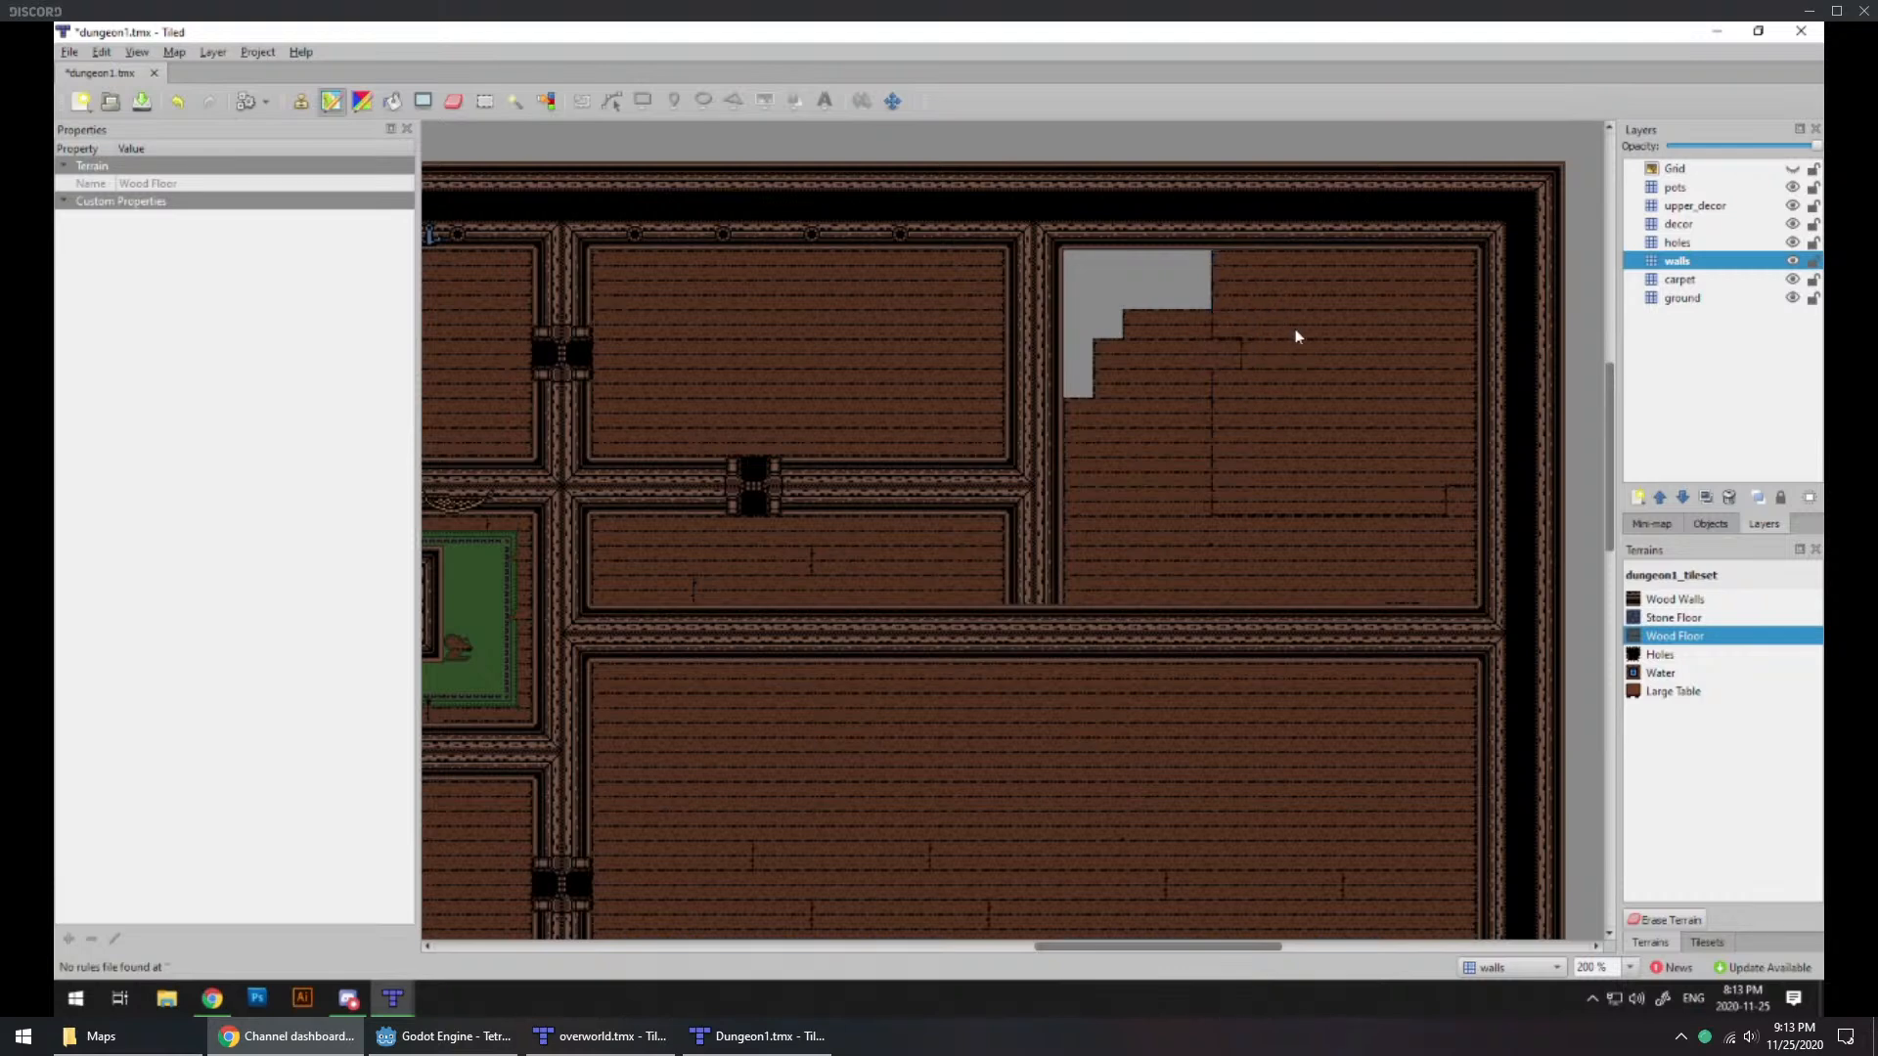
key(ctrl+z)
key(ctrl+z)
Step: Fill the empty upper part of the northeast room with Wood Floor terrain on the ground layer
click(1684, 301)
mouse_move(1244, 403)
mouse_down()
mouse_move(1211, 401)
mouse_move(1421, 392)
mouse_up()
mouse_move(1428, 311)
mouse_down()
mouse_move(1354, 308)
mouse_move(1352, 339)
mouse_move(1177, 293)
mouse_move(1098, 323)
mouse_move(1110, 409)
mouse_up()
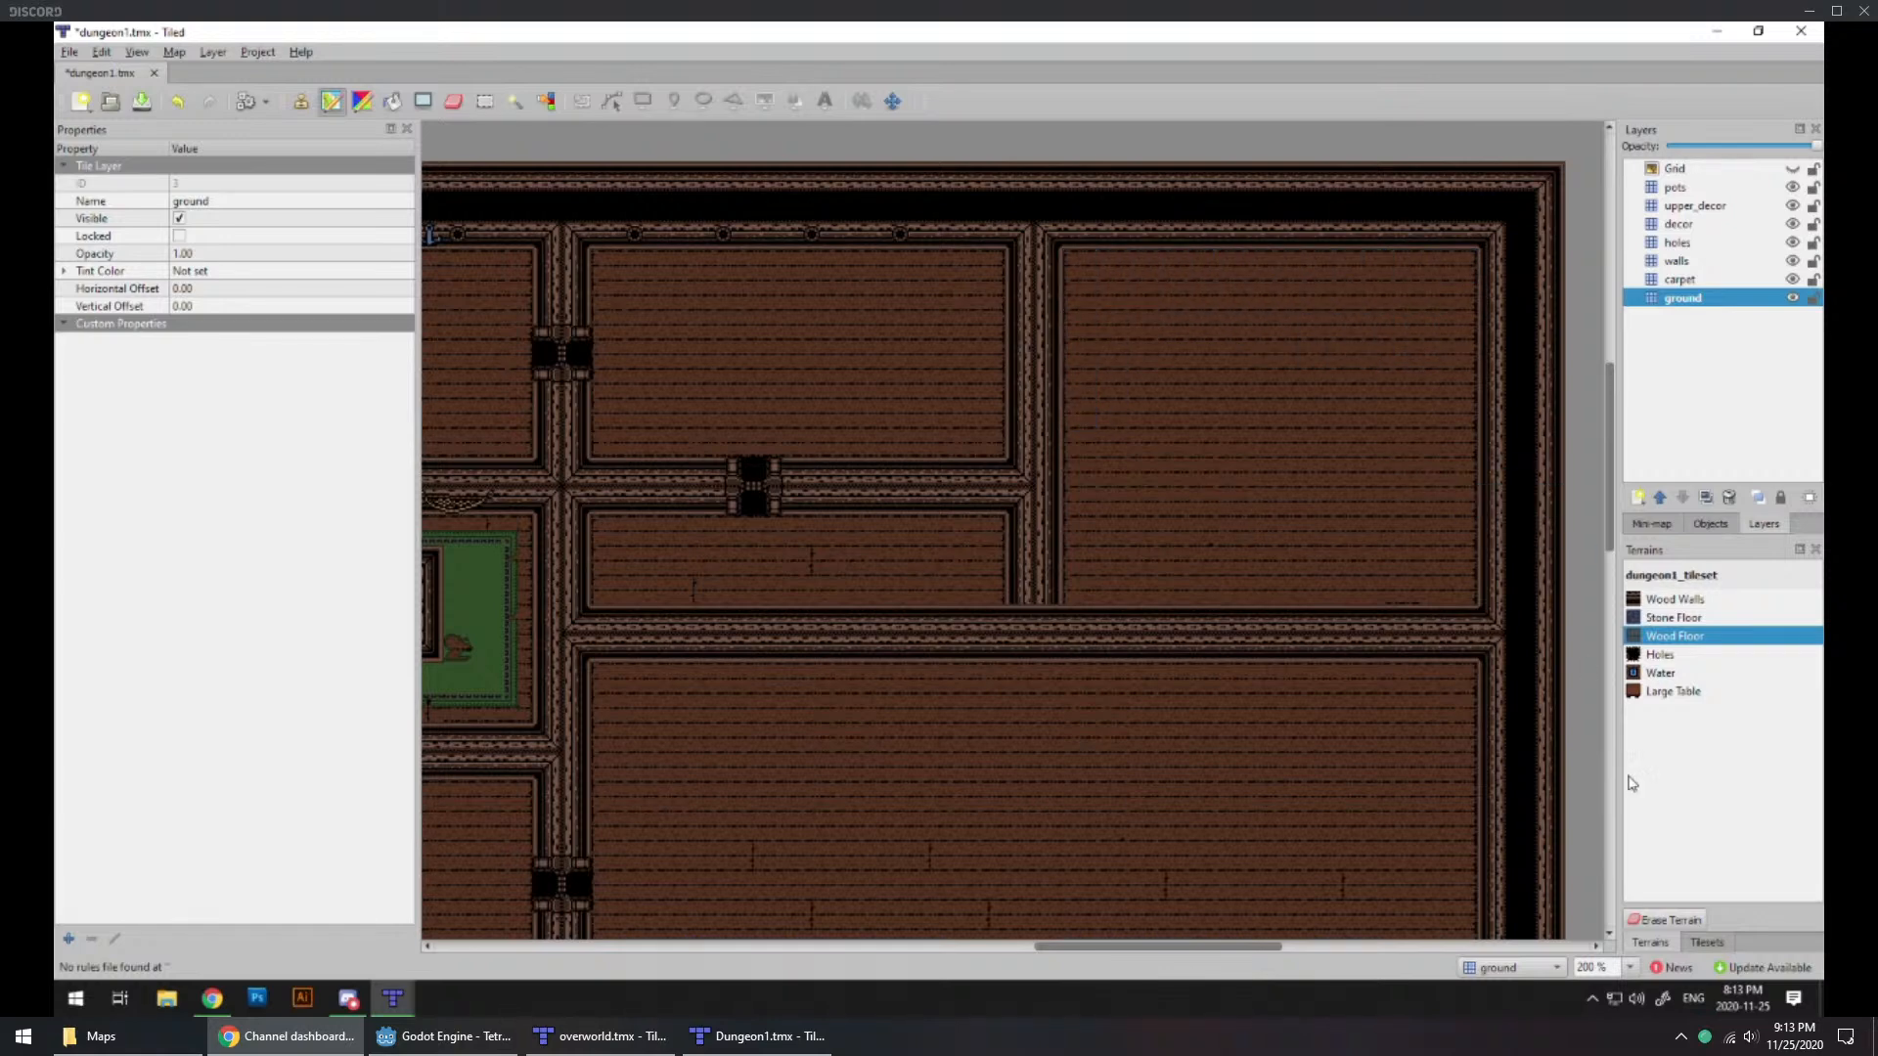
Step: Patch the leftover plank seam near the northeast room's southeast corner with a wood floor tile
click(1711, 943)
click(1652, 809)
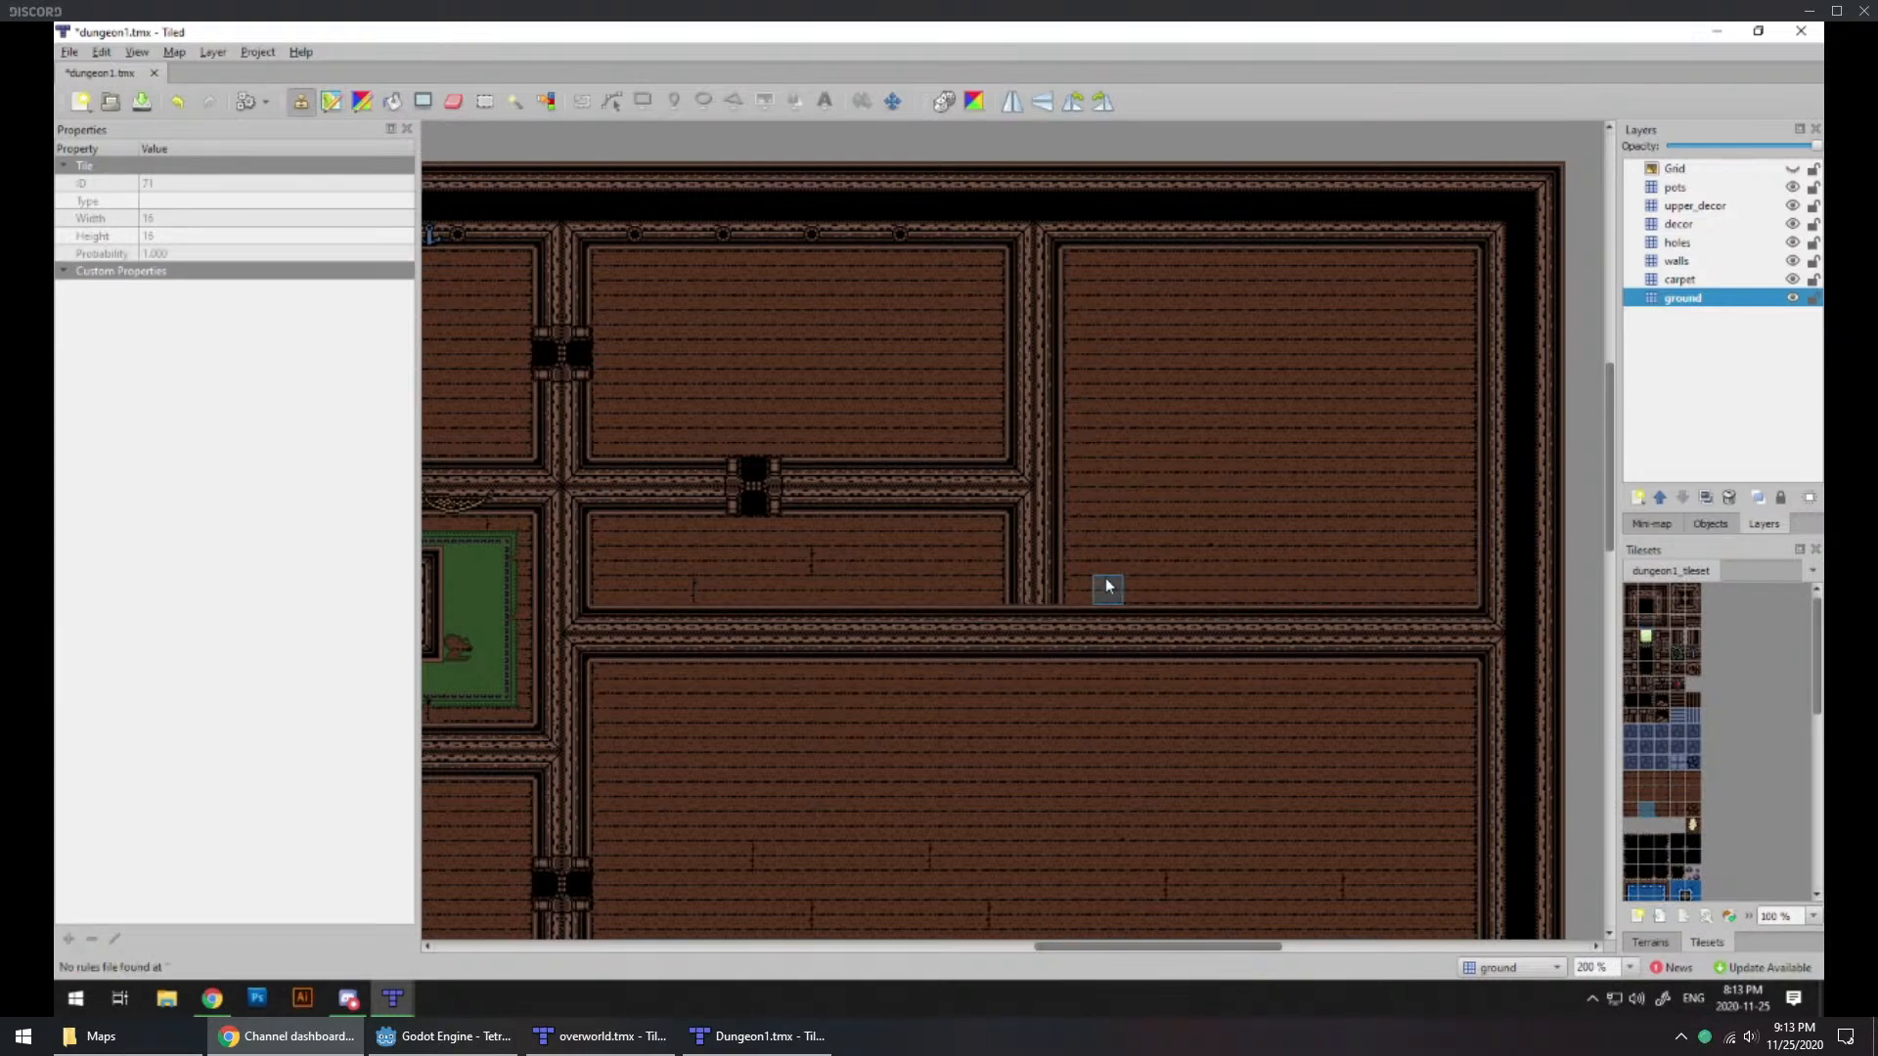
click(1631, 809)
ctrl+scroll(935, 626, down, 1)
ctrl+scroll(935, 636, up, 1)
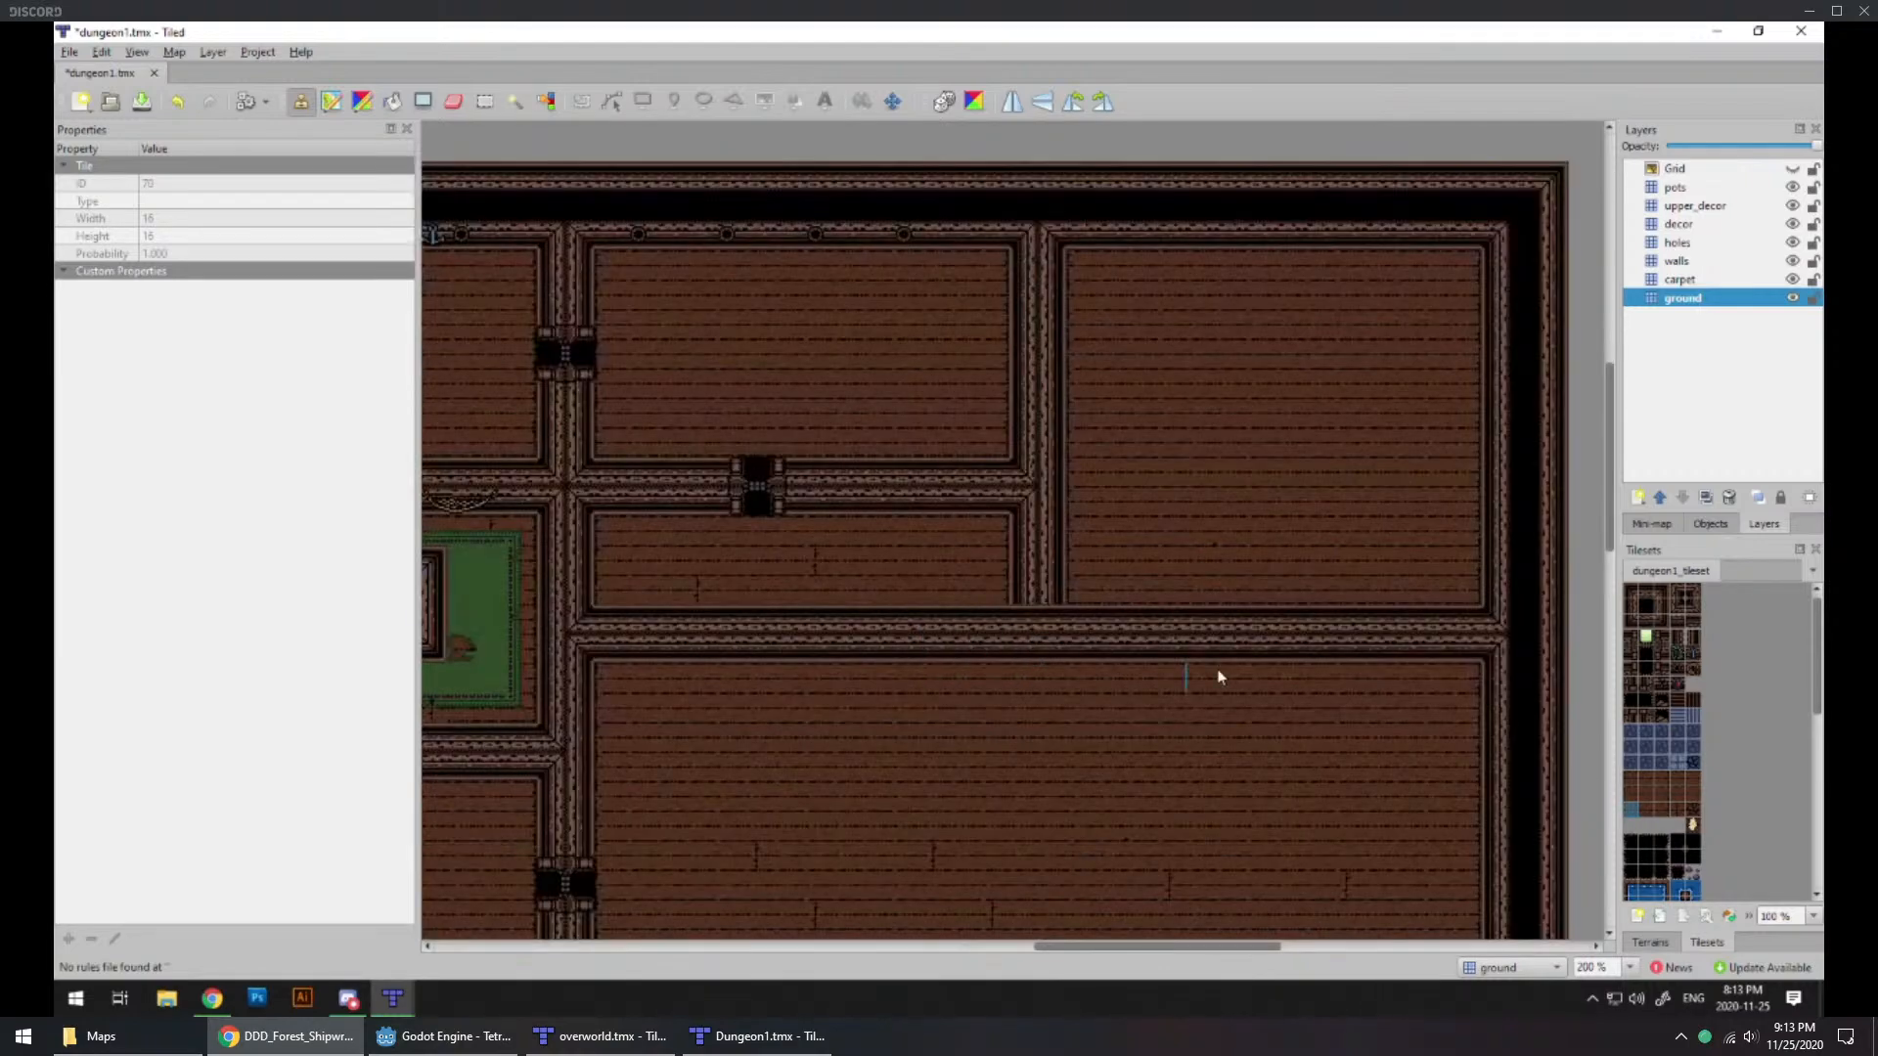
Step: Join the northeast room's west wall to the dividing wall below with matching junction tiles on the walls layer
click(1679, 606)
key(ctrl+z)
click(1678, 262)
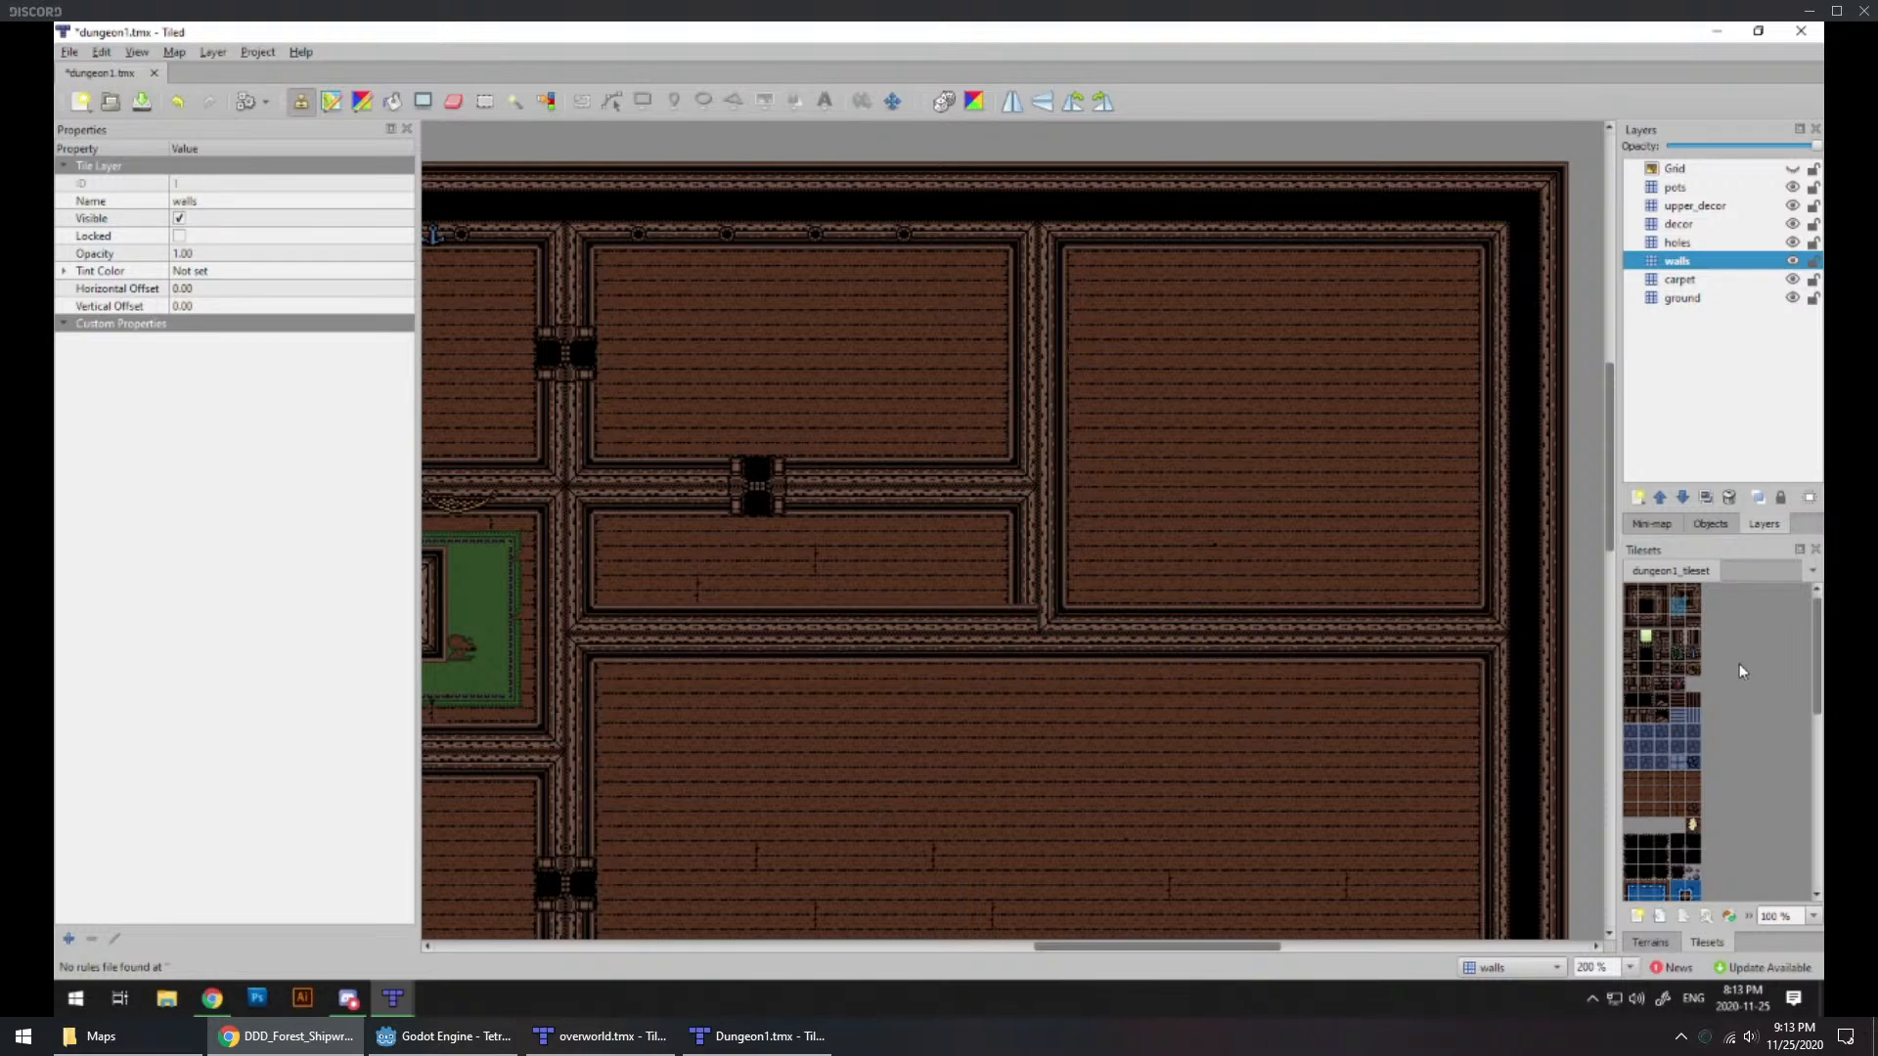
click(1693, 605)
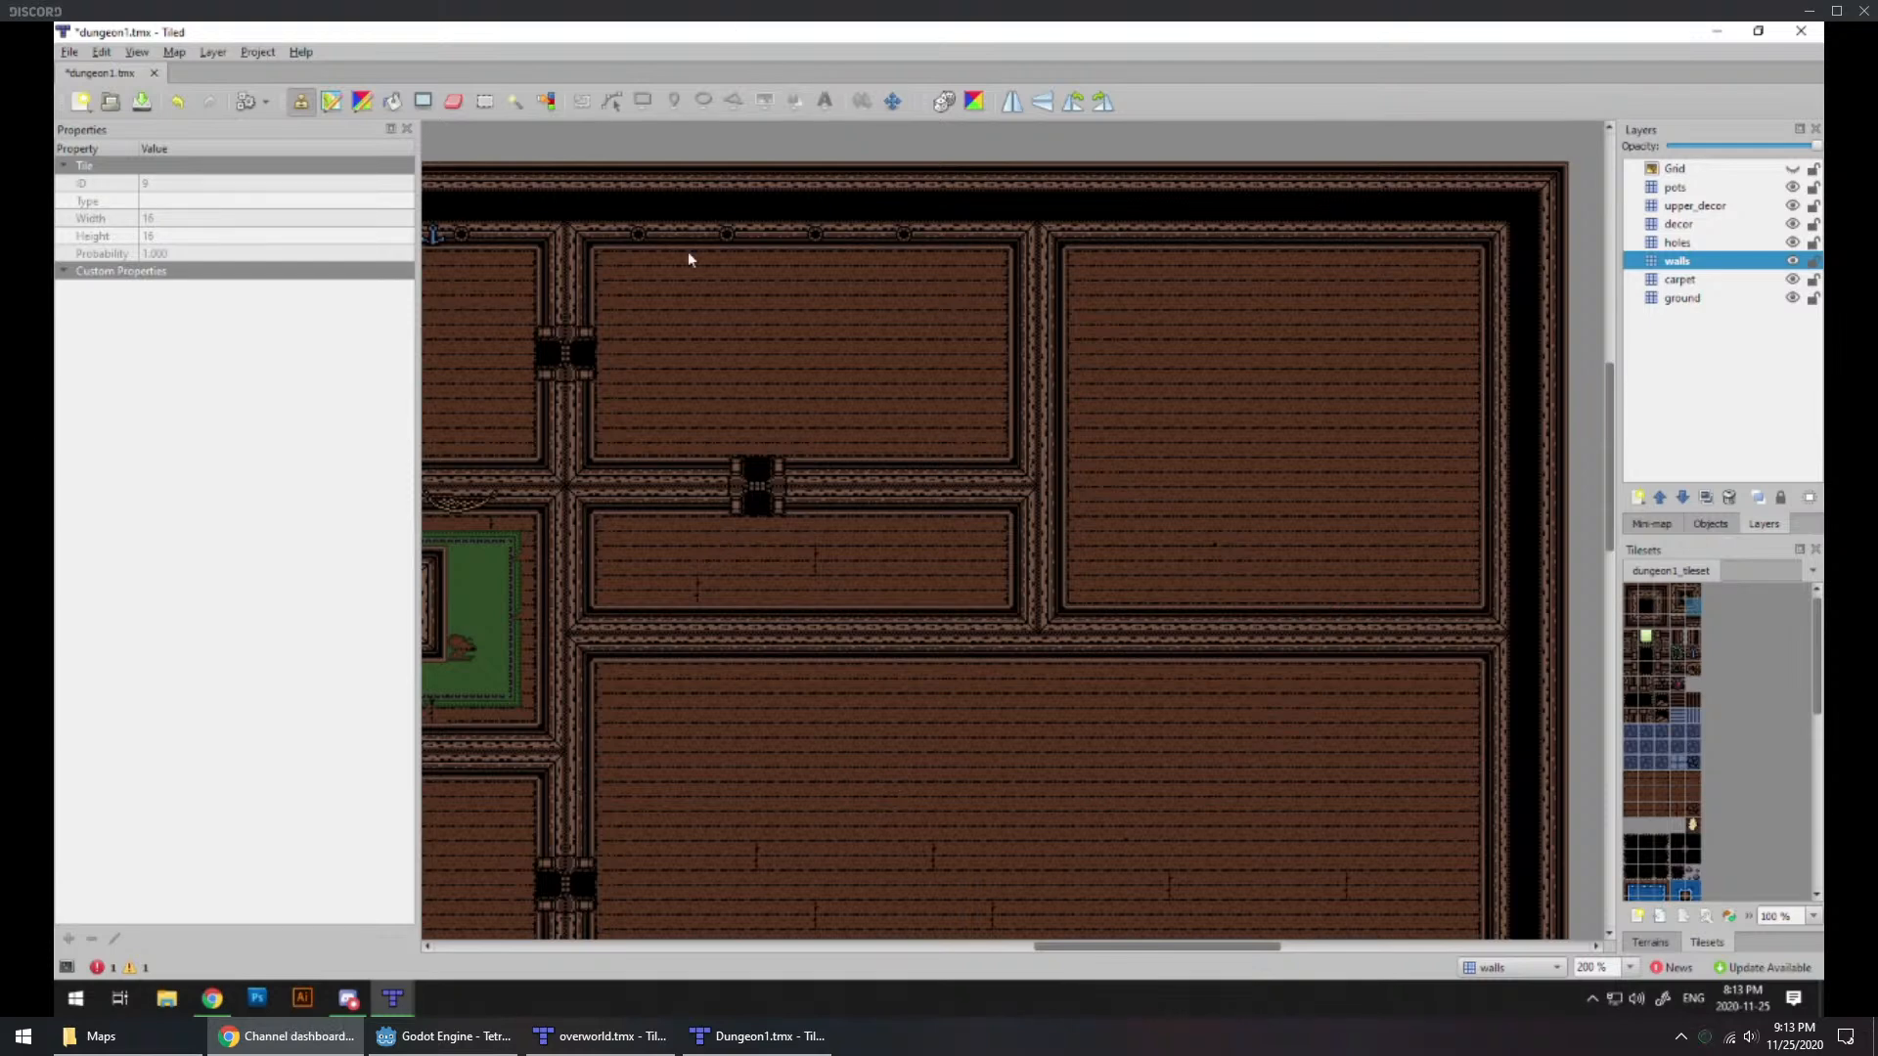
click(350, 998)
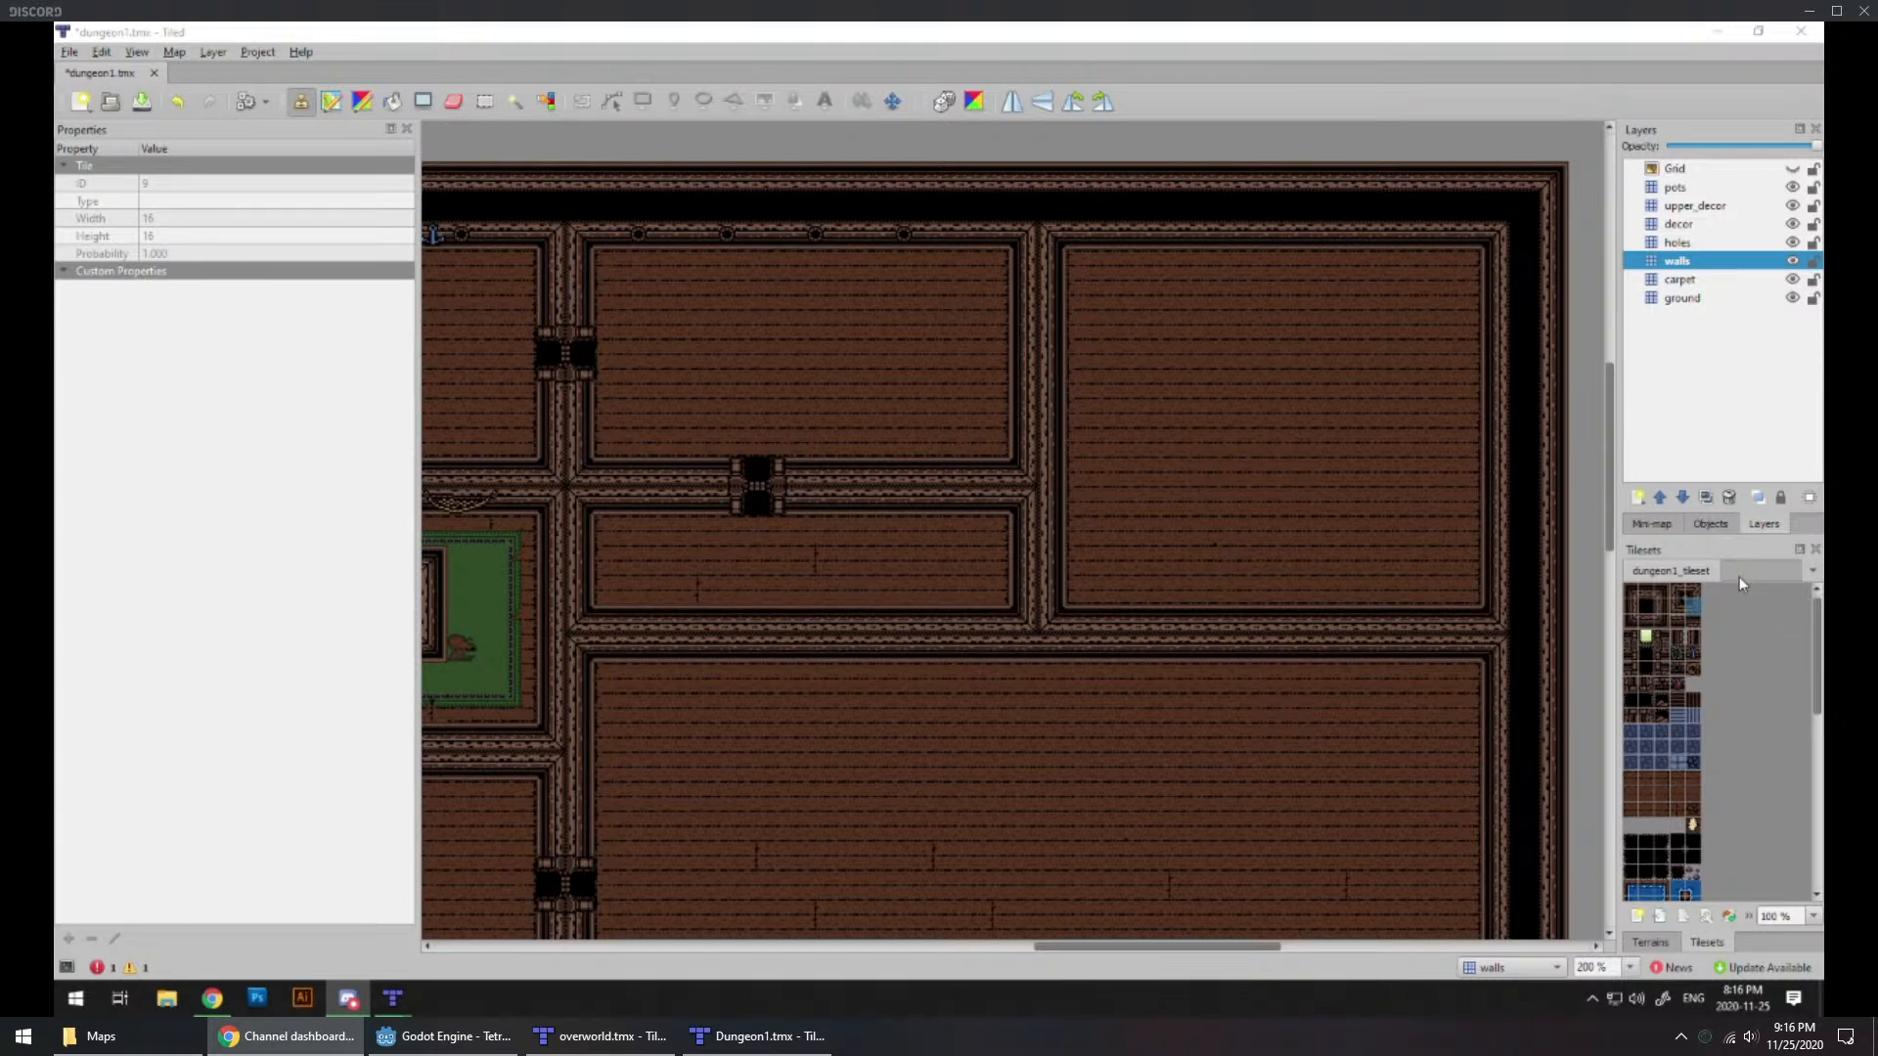
Step: Cover the plank seam in the narrow room's western half with a plain wood floor tile, and undo the misplaced seam tile beside it
click(1649, 808)
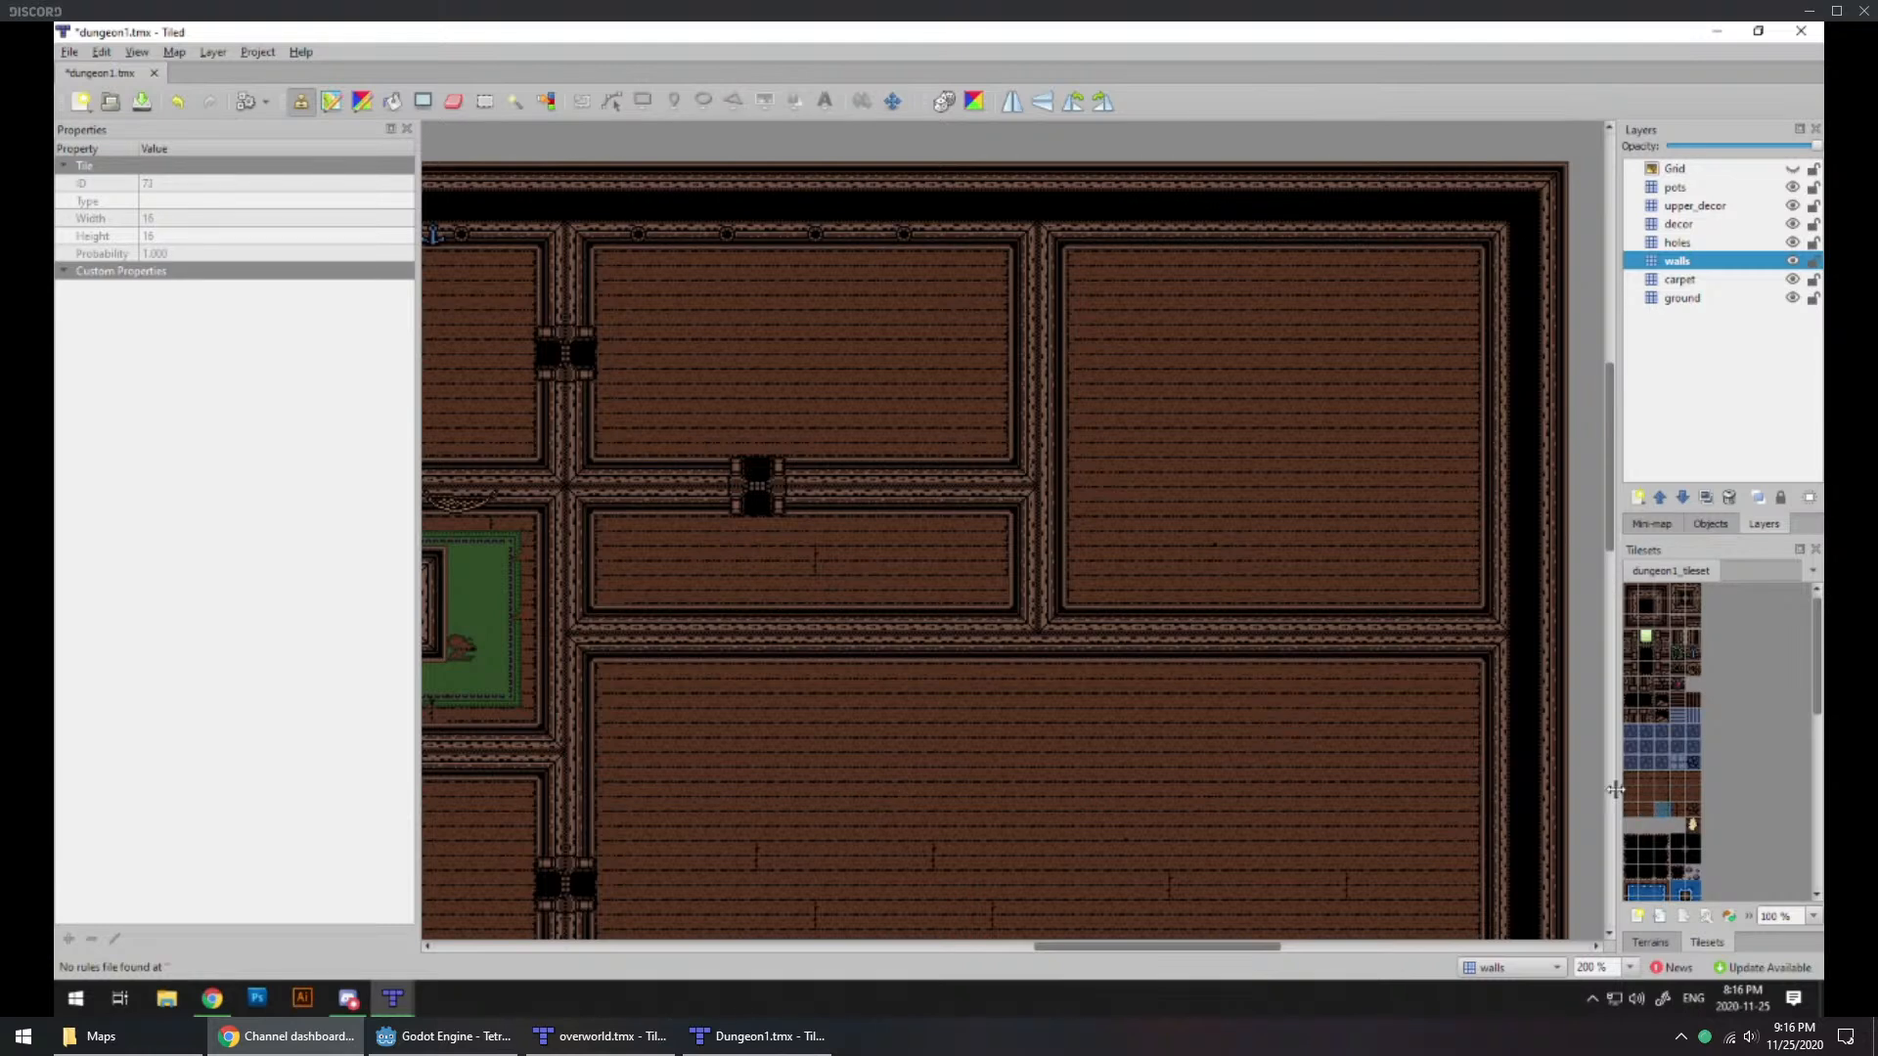
click(1627, 808)
click(1655, 793)
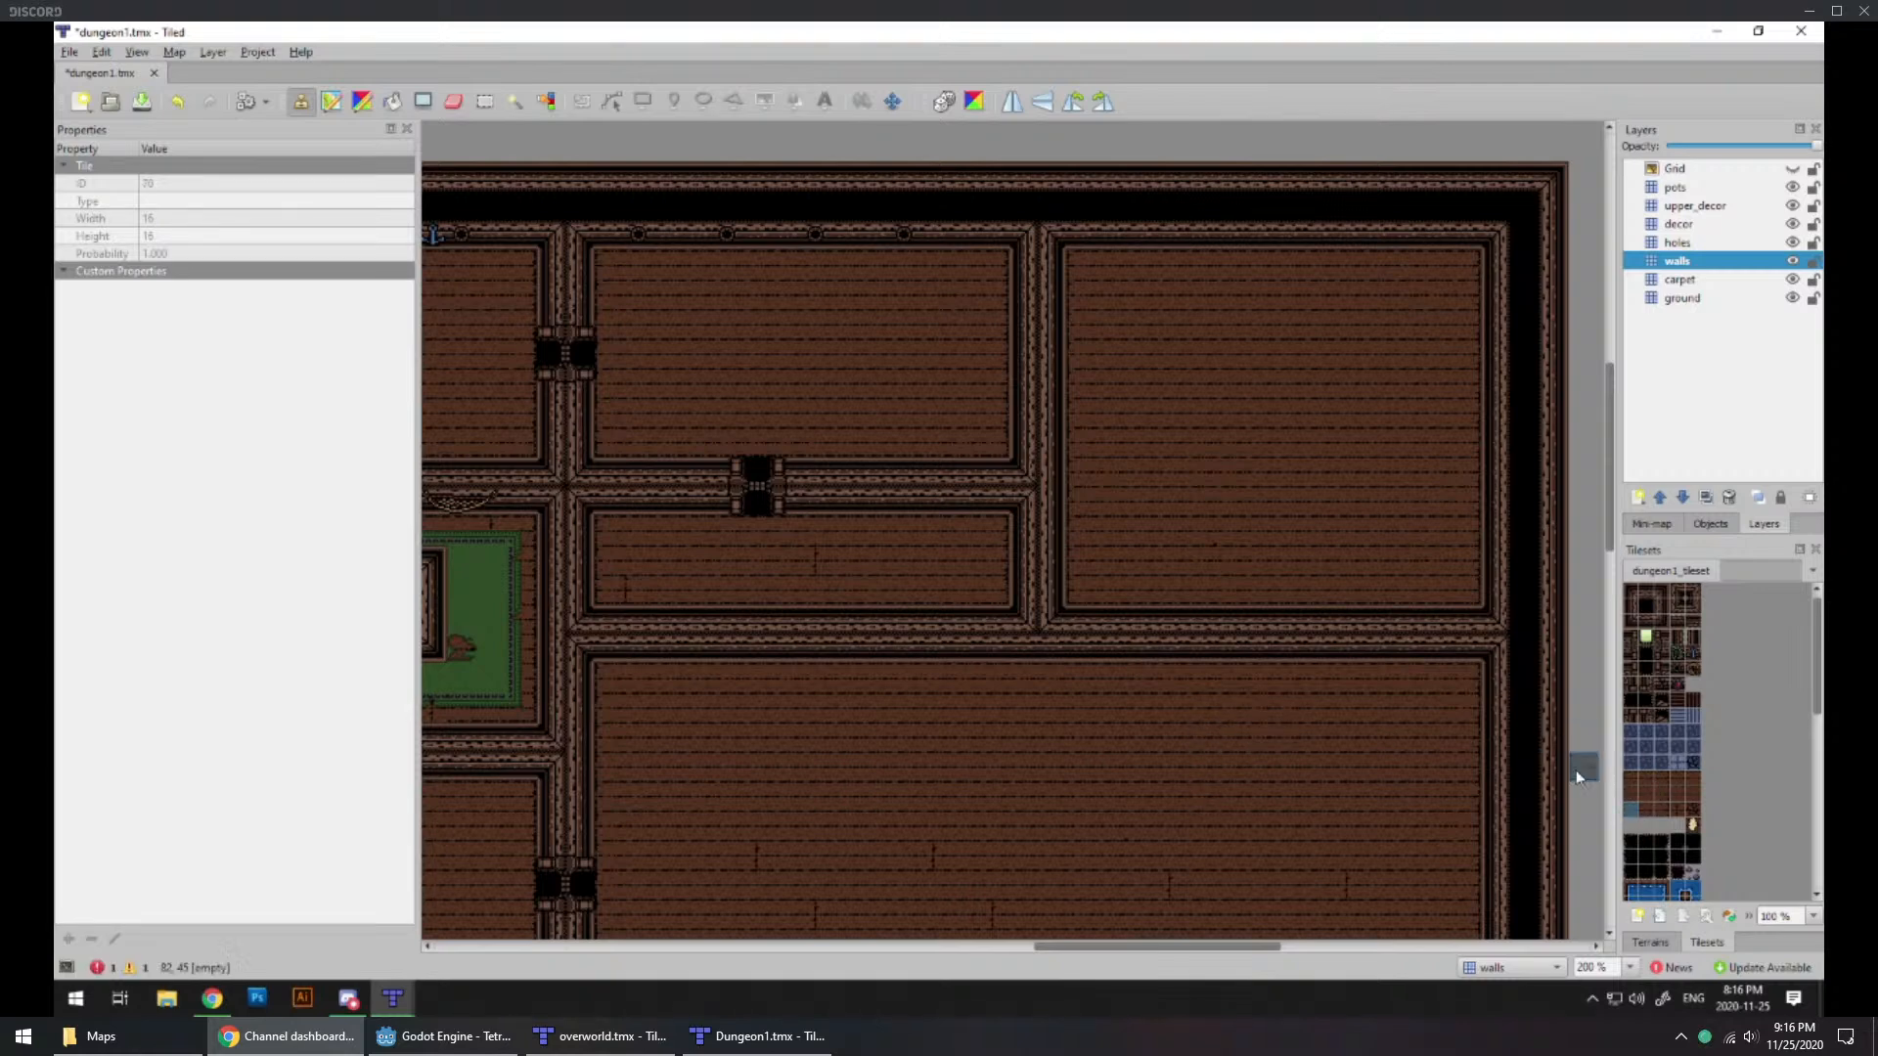
key(ctrl+z)
Step: Lay a wood floor tile in the narrow room's southwest corner on the ground layer, and add a plank-seam tile near its west end
click(1673, 301)
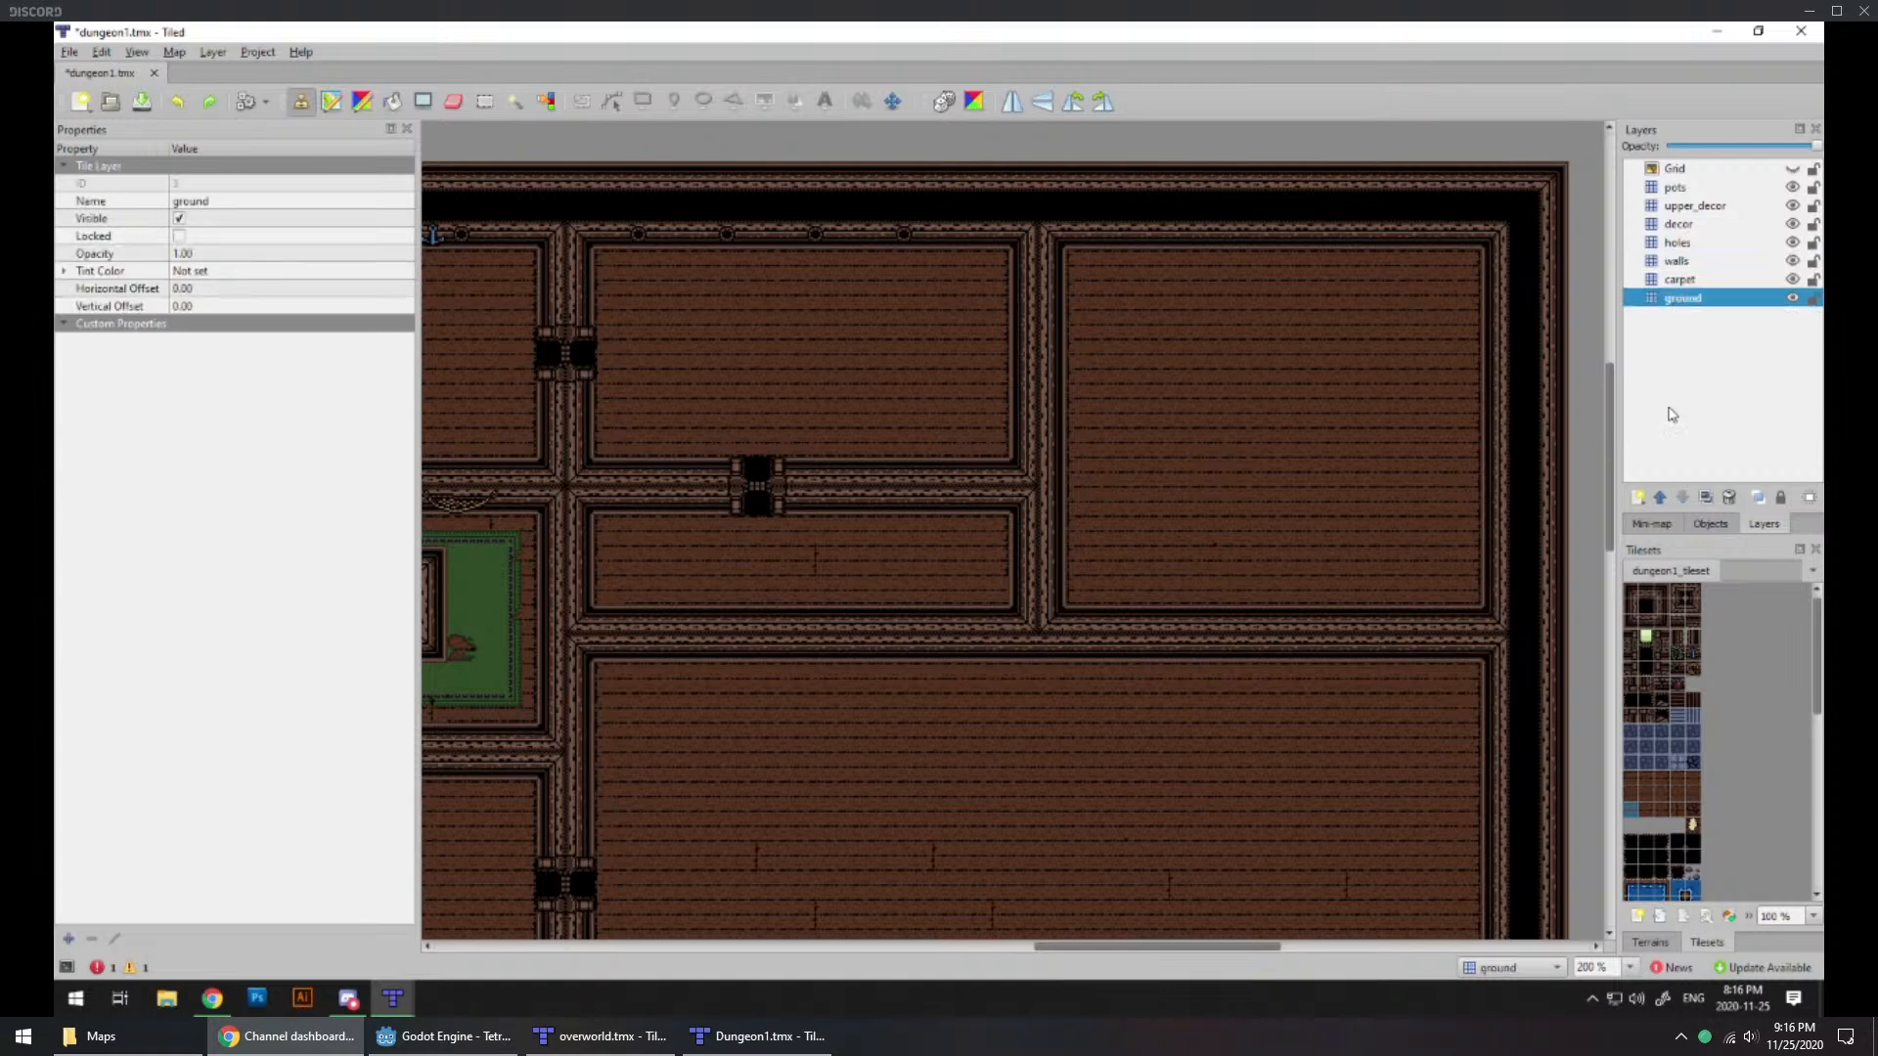
click(1637, 810)
click(597, 589)
click(1662, 810)
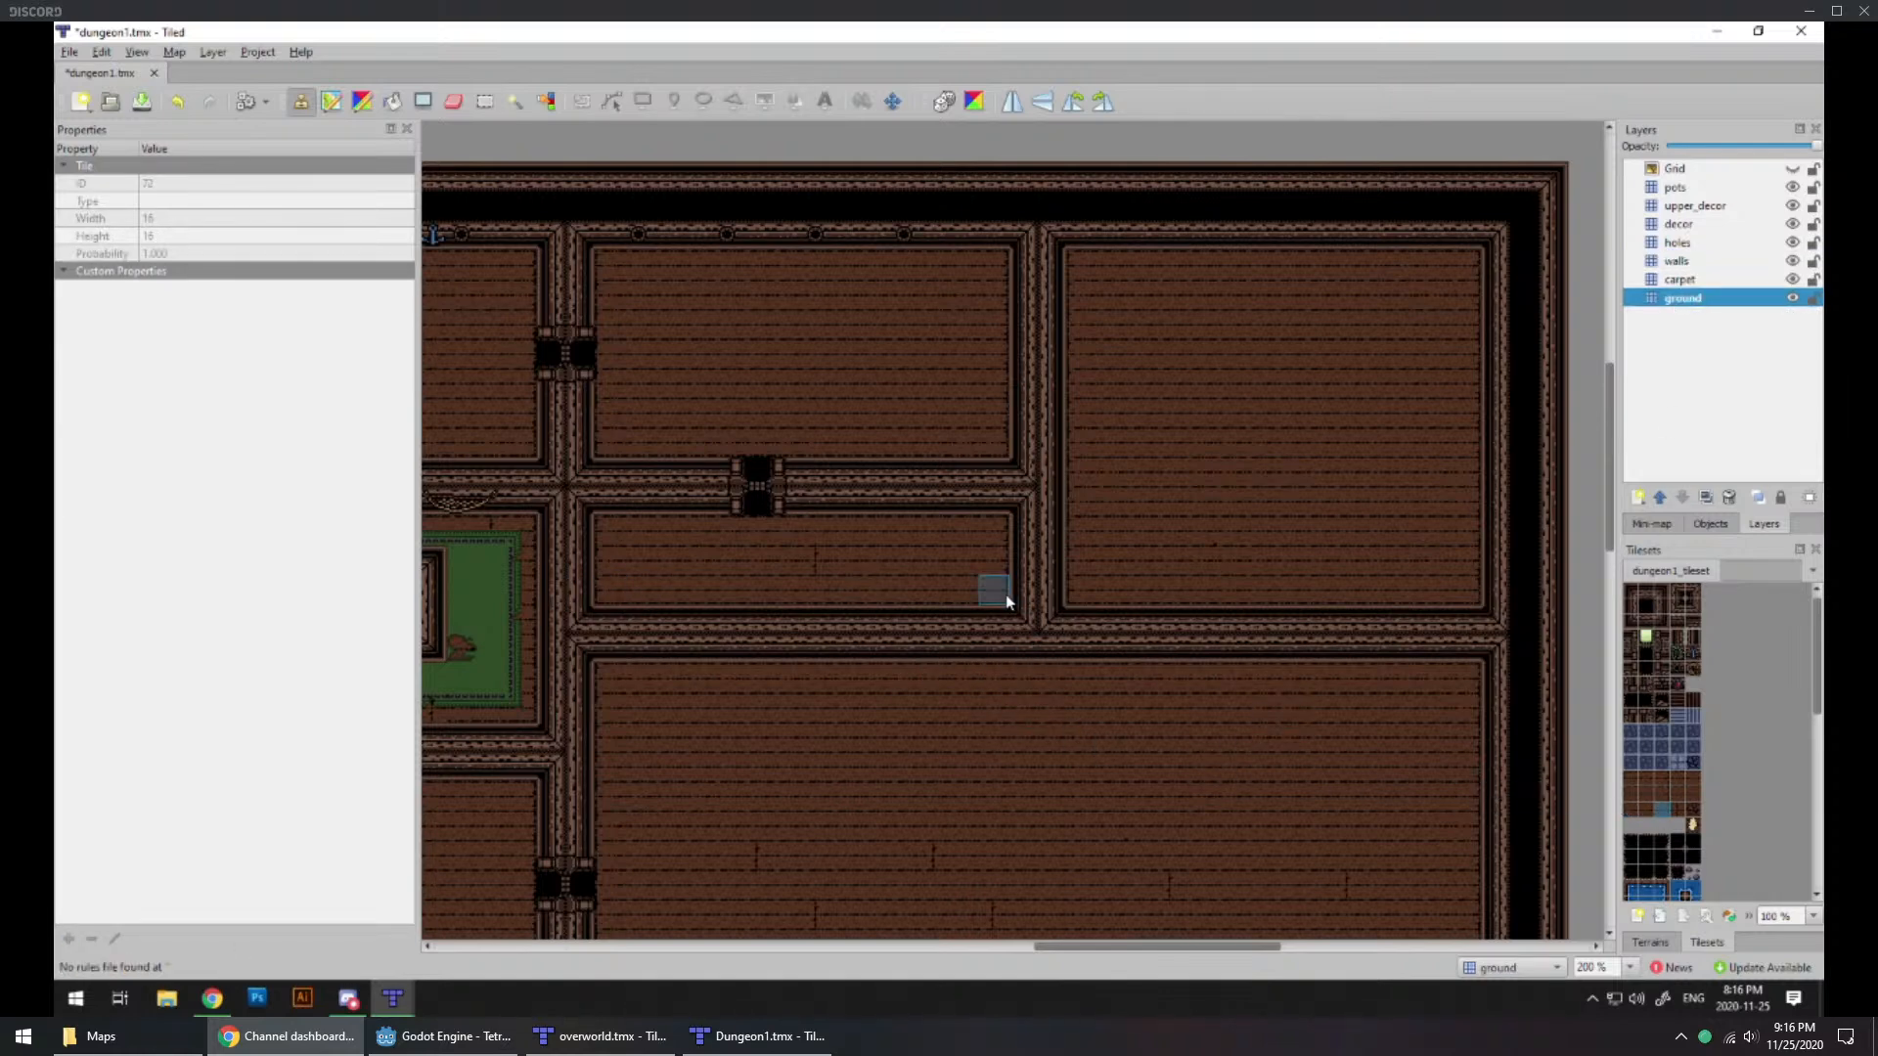
click(1677, 261)
click(452, 100)
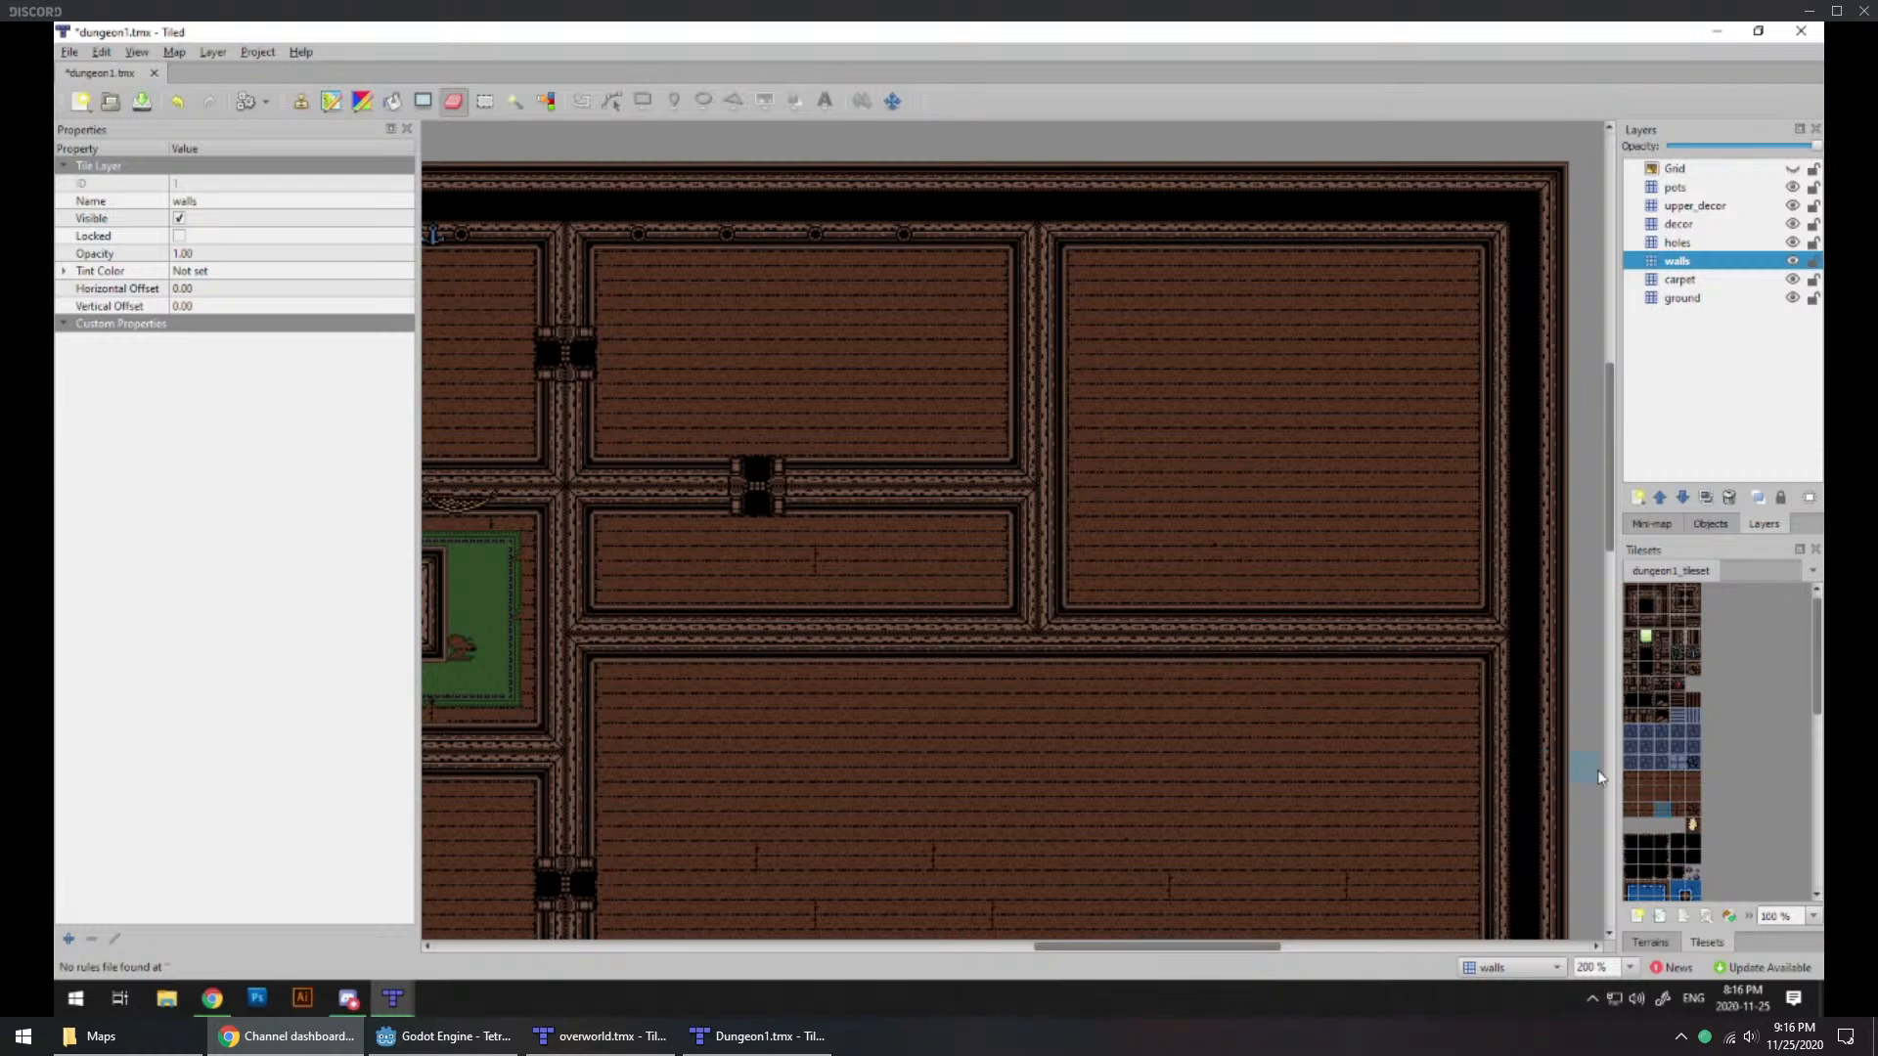
click(1673, 809)
click(668, 563)
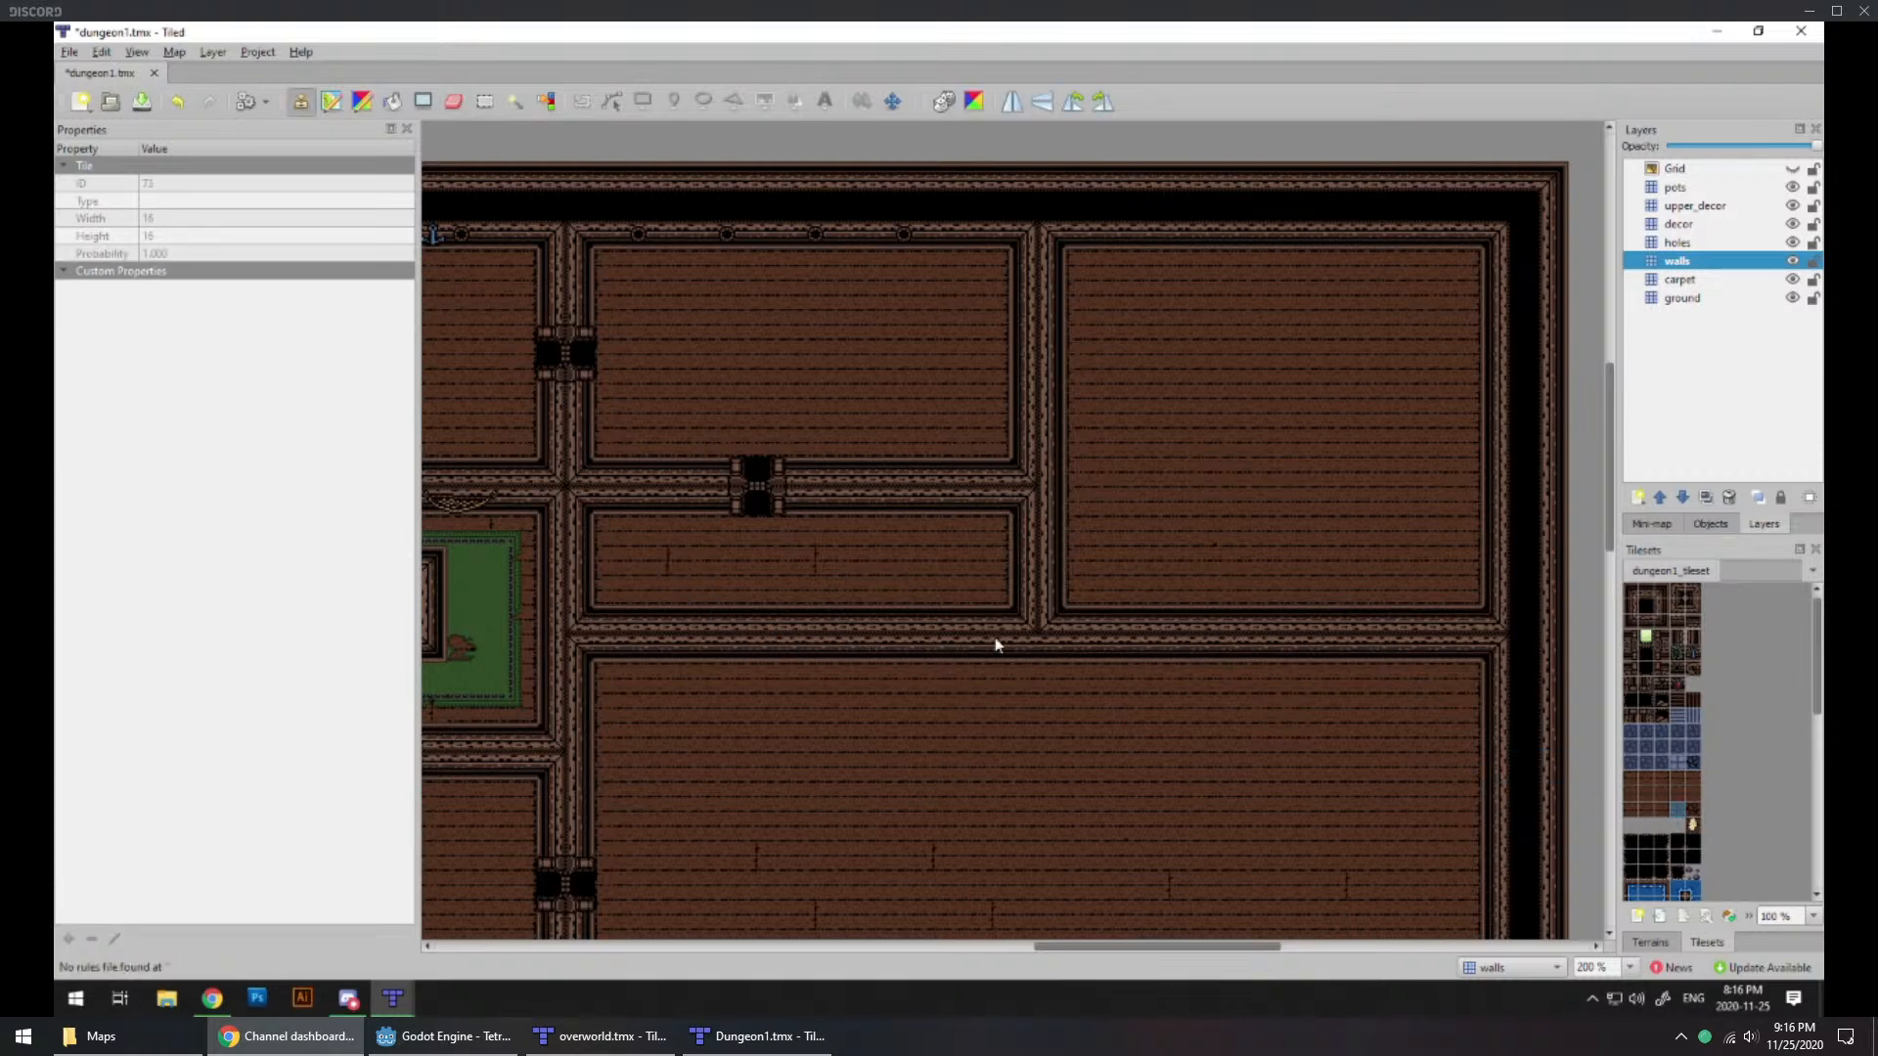
Step: Place wood floor variation tiles in the lower middle of the northeast room
click(1291, 547)
click(1646, 794)
click(1242, 566)
Step: Place four evenly spaced round porthole wall tiles along the northeast room's north wall, matching the neighbouring room
ctrl+scroll(1118, 616, down, 2)
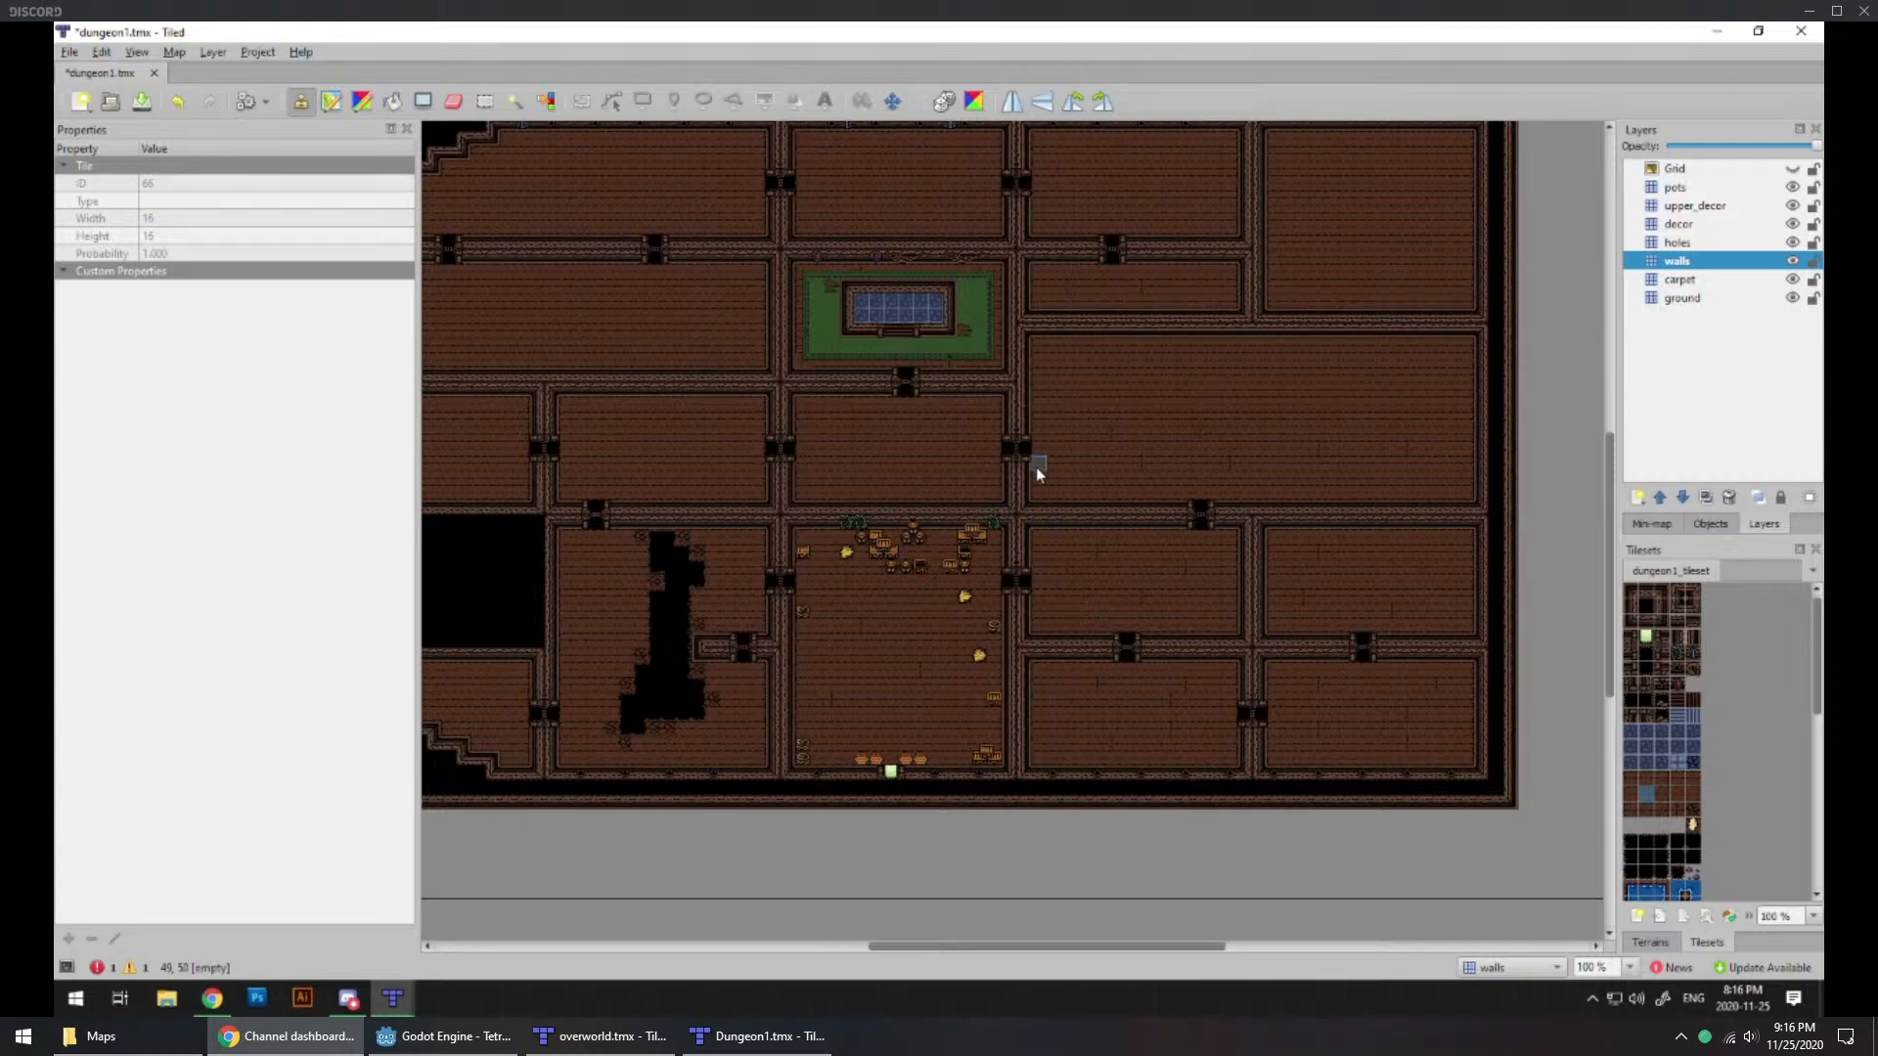
ctrl+scroll(1156, 314, up, 1)
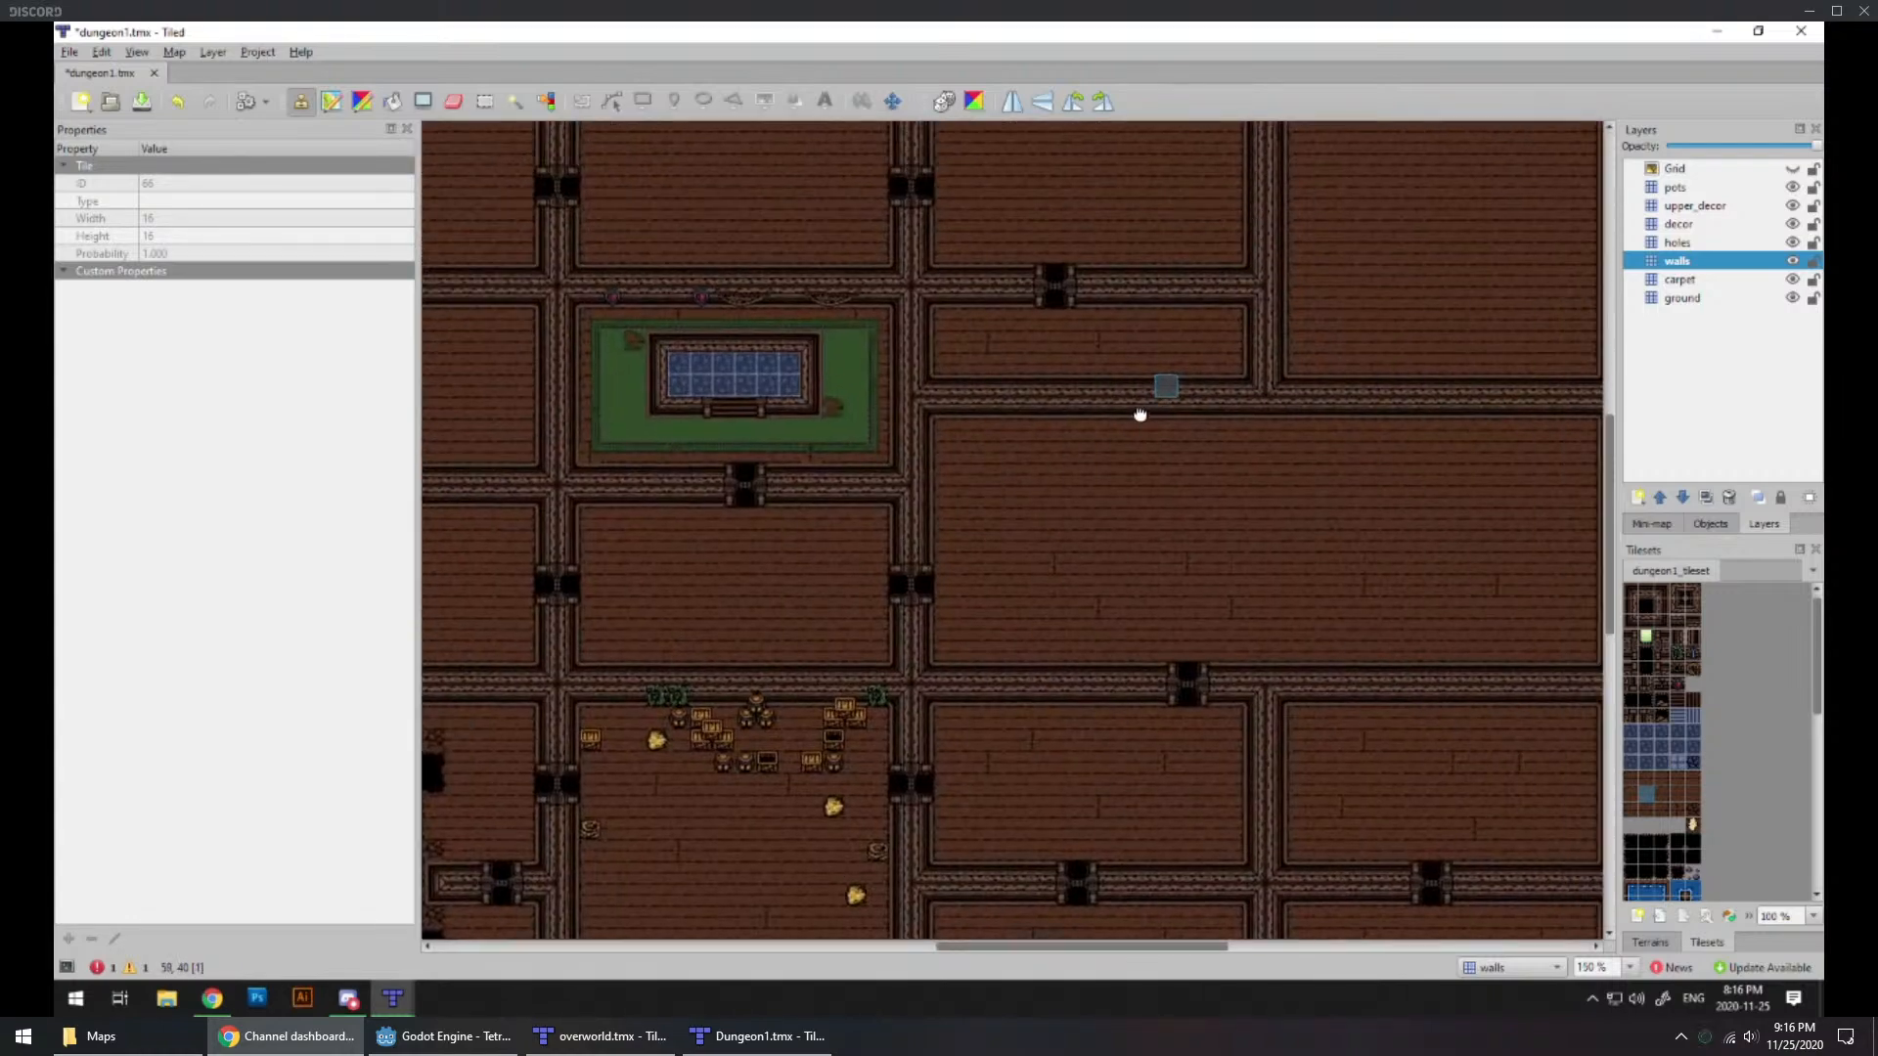
ctrl+scroll(1113, 520, up, 1)
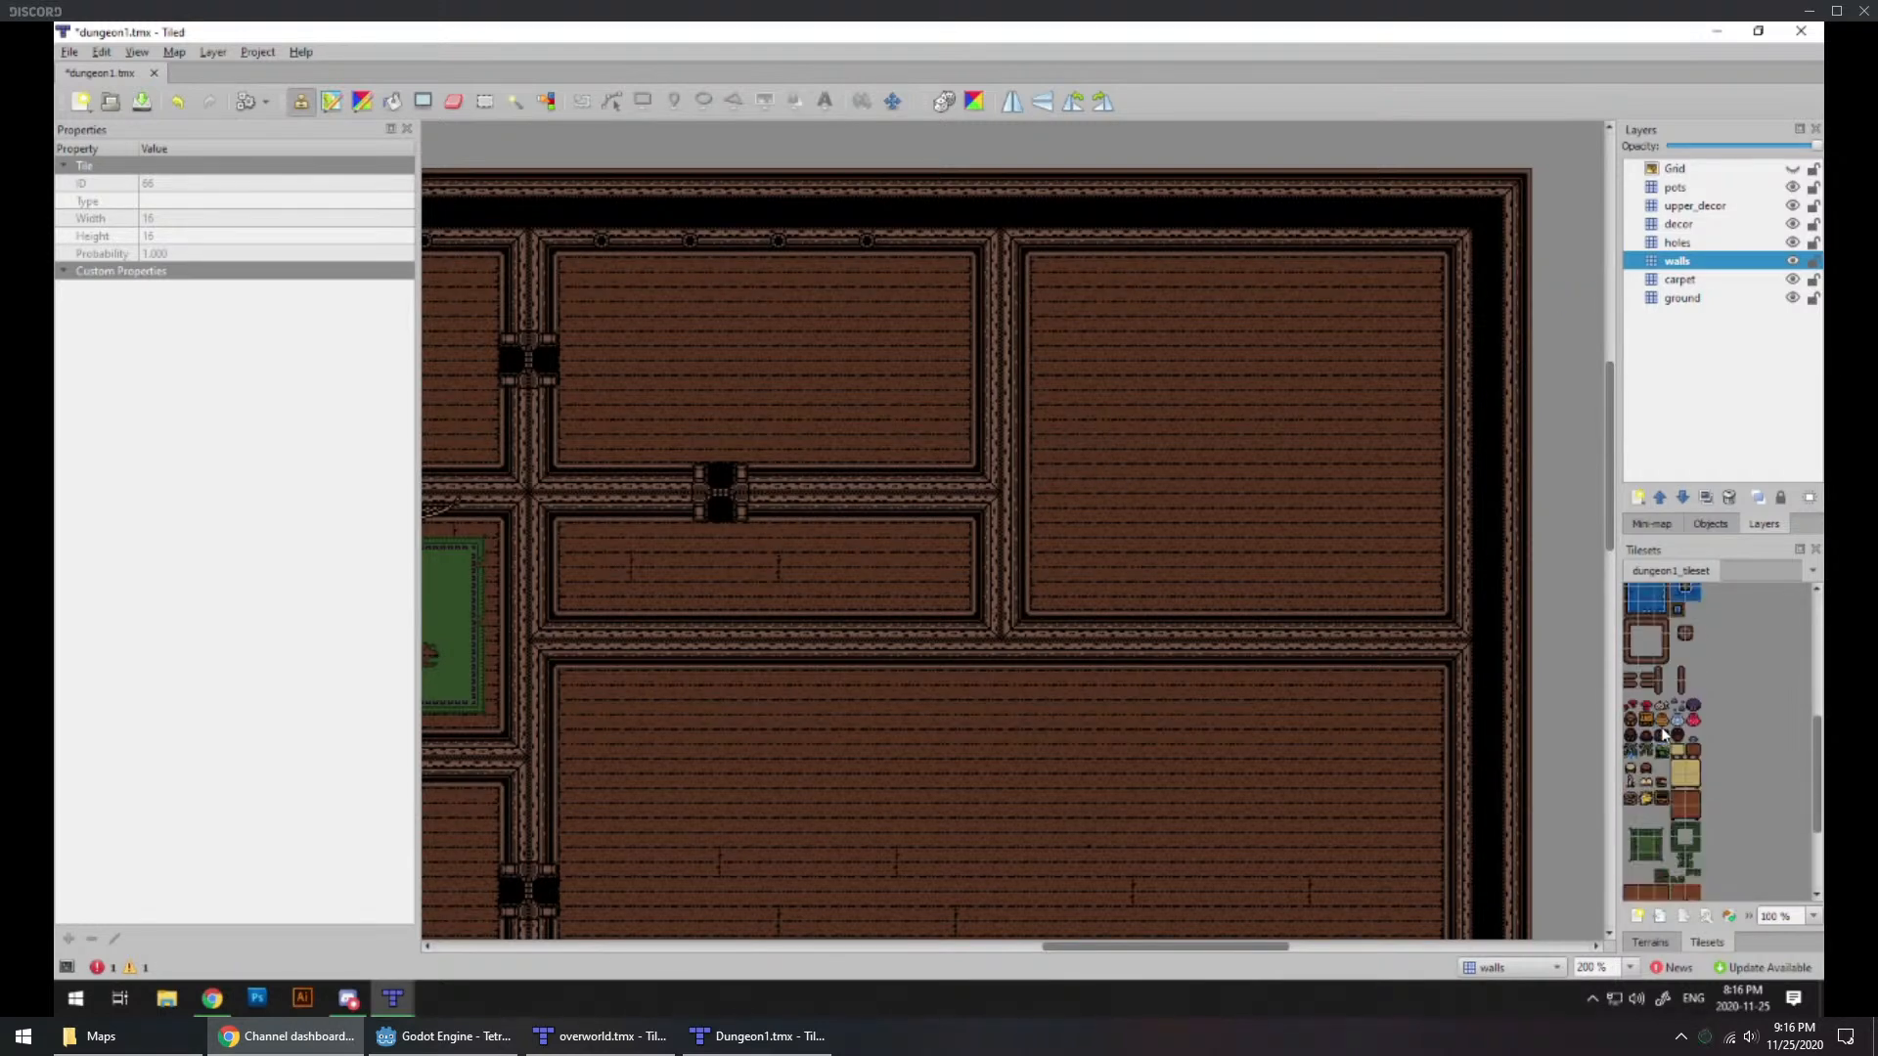
click(1684, 676)
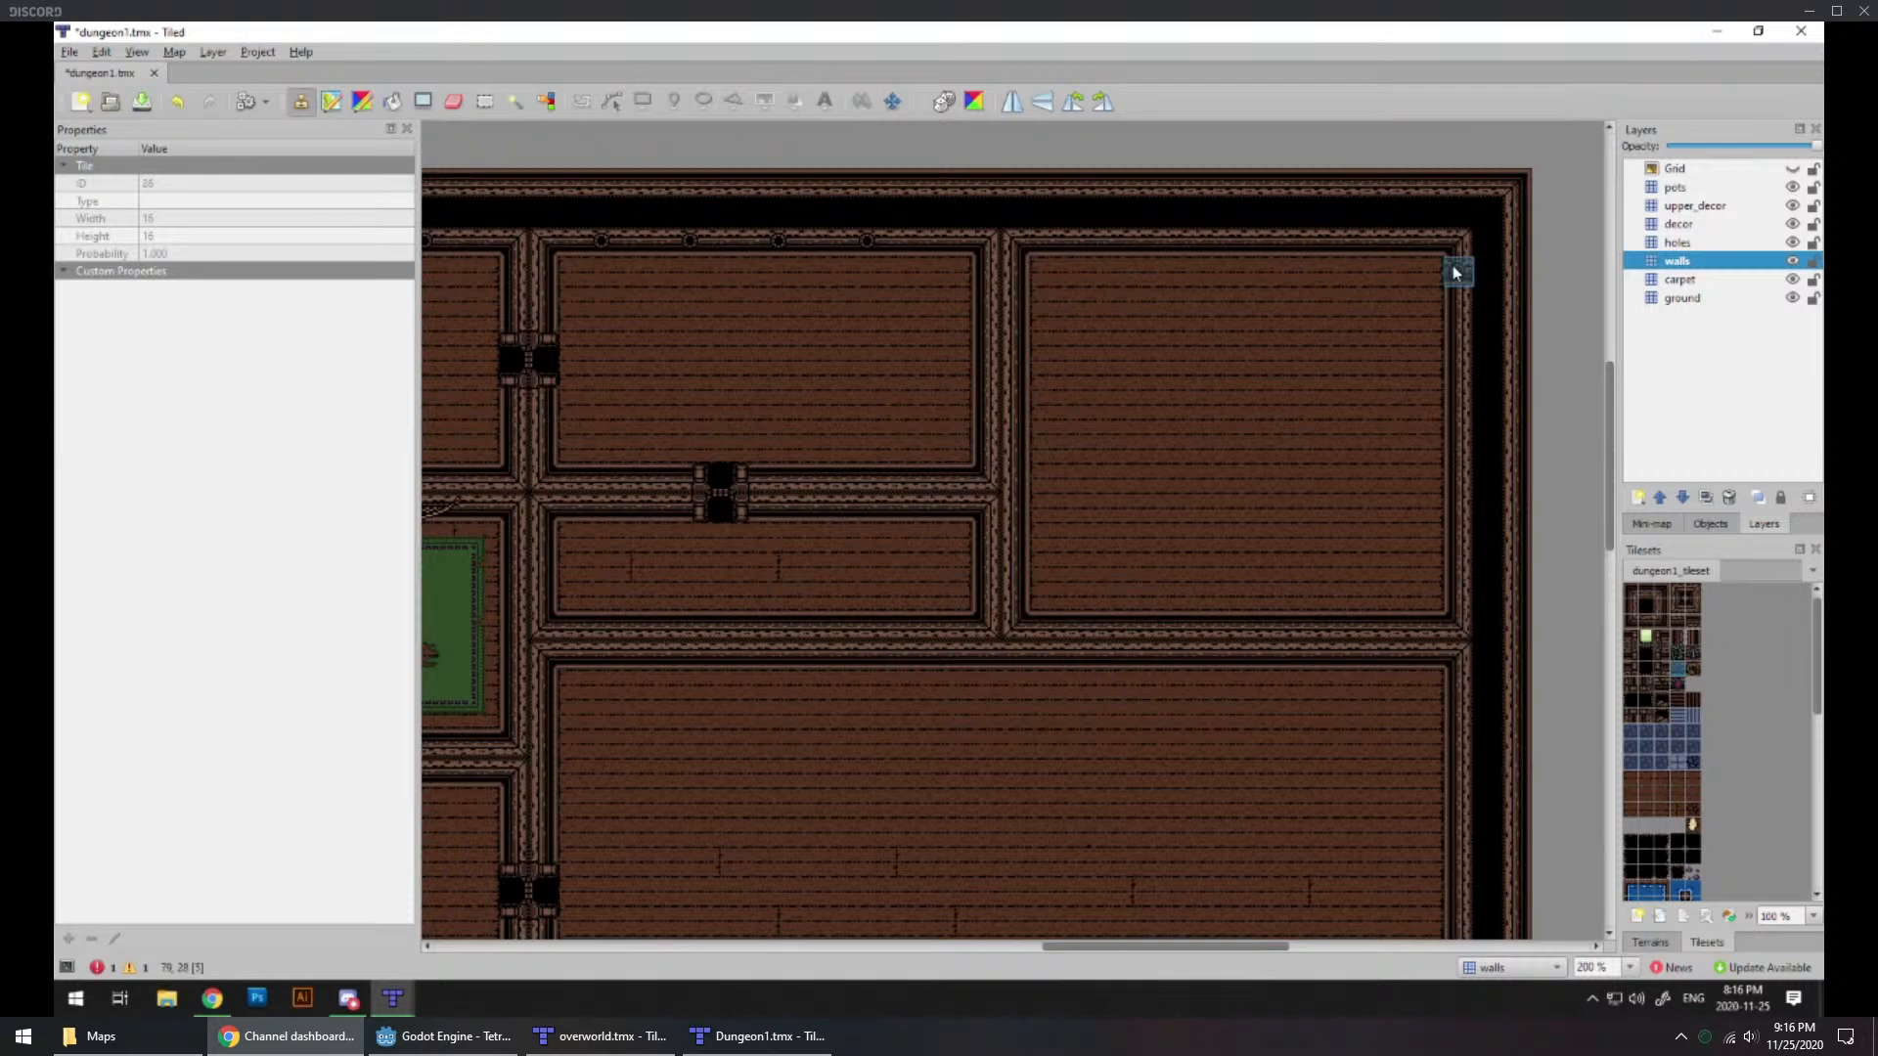
click(1076, 239)
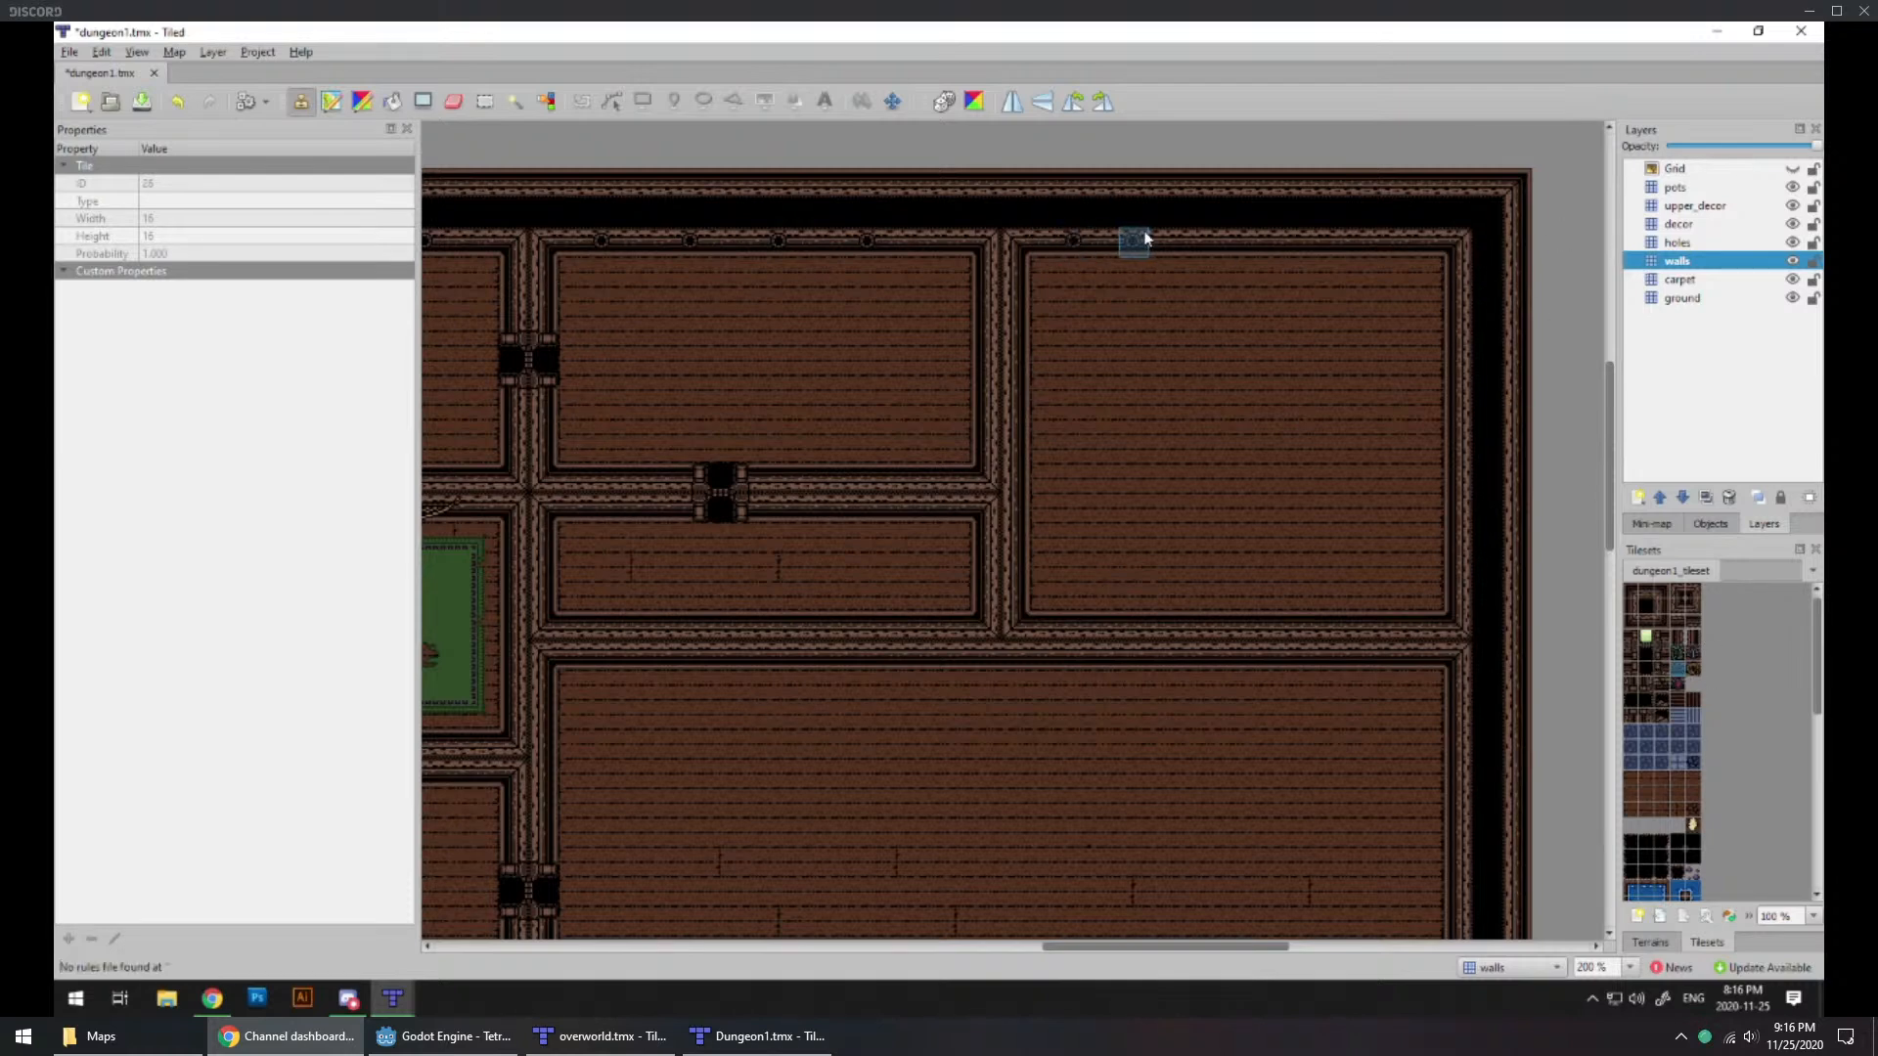
click(1162, 239)
click(1250, 240)
click(1339, 239)
scroll(1137, 428, down, 3)
scroll(1032, 530, up, 1)
middle_drag(763, 560, 878, 554)
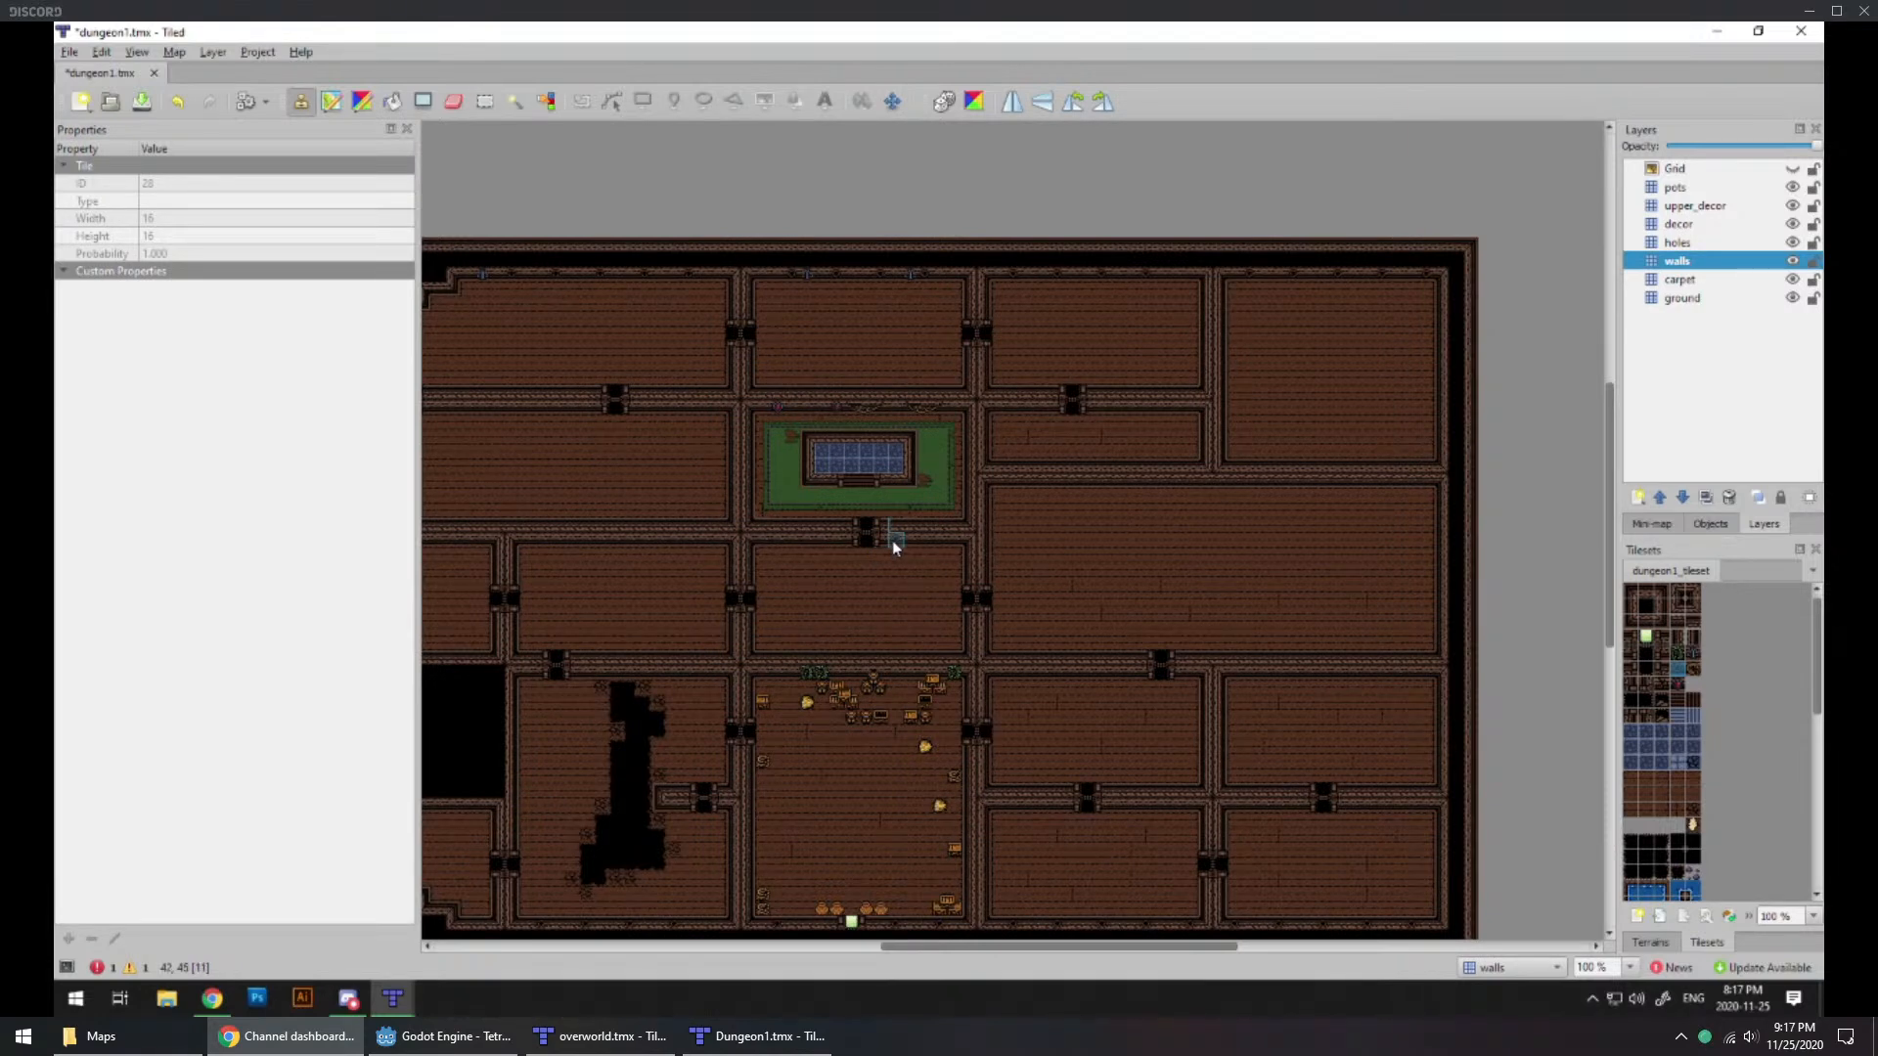
middle_drag(801, 561, 851, 532)
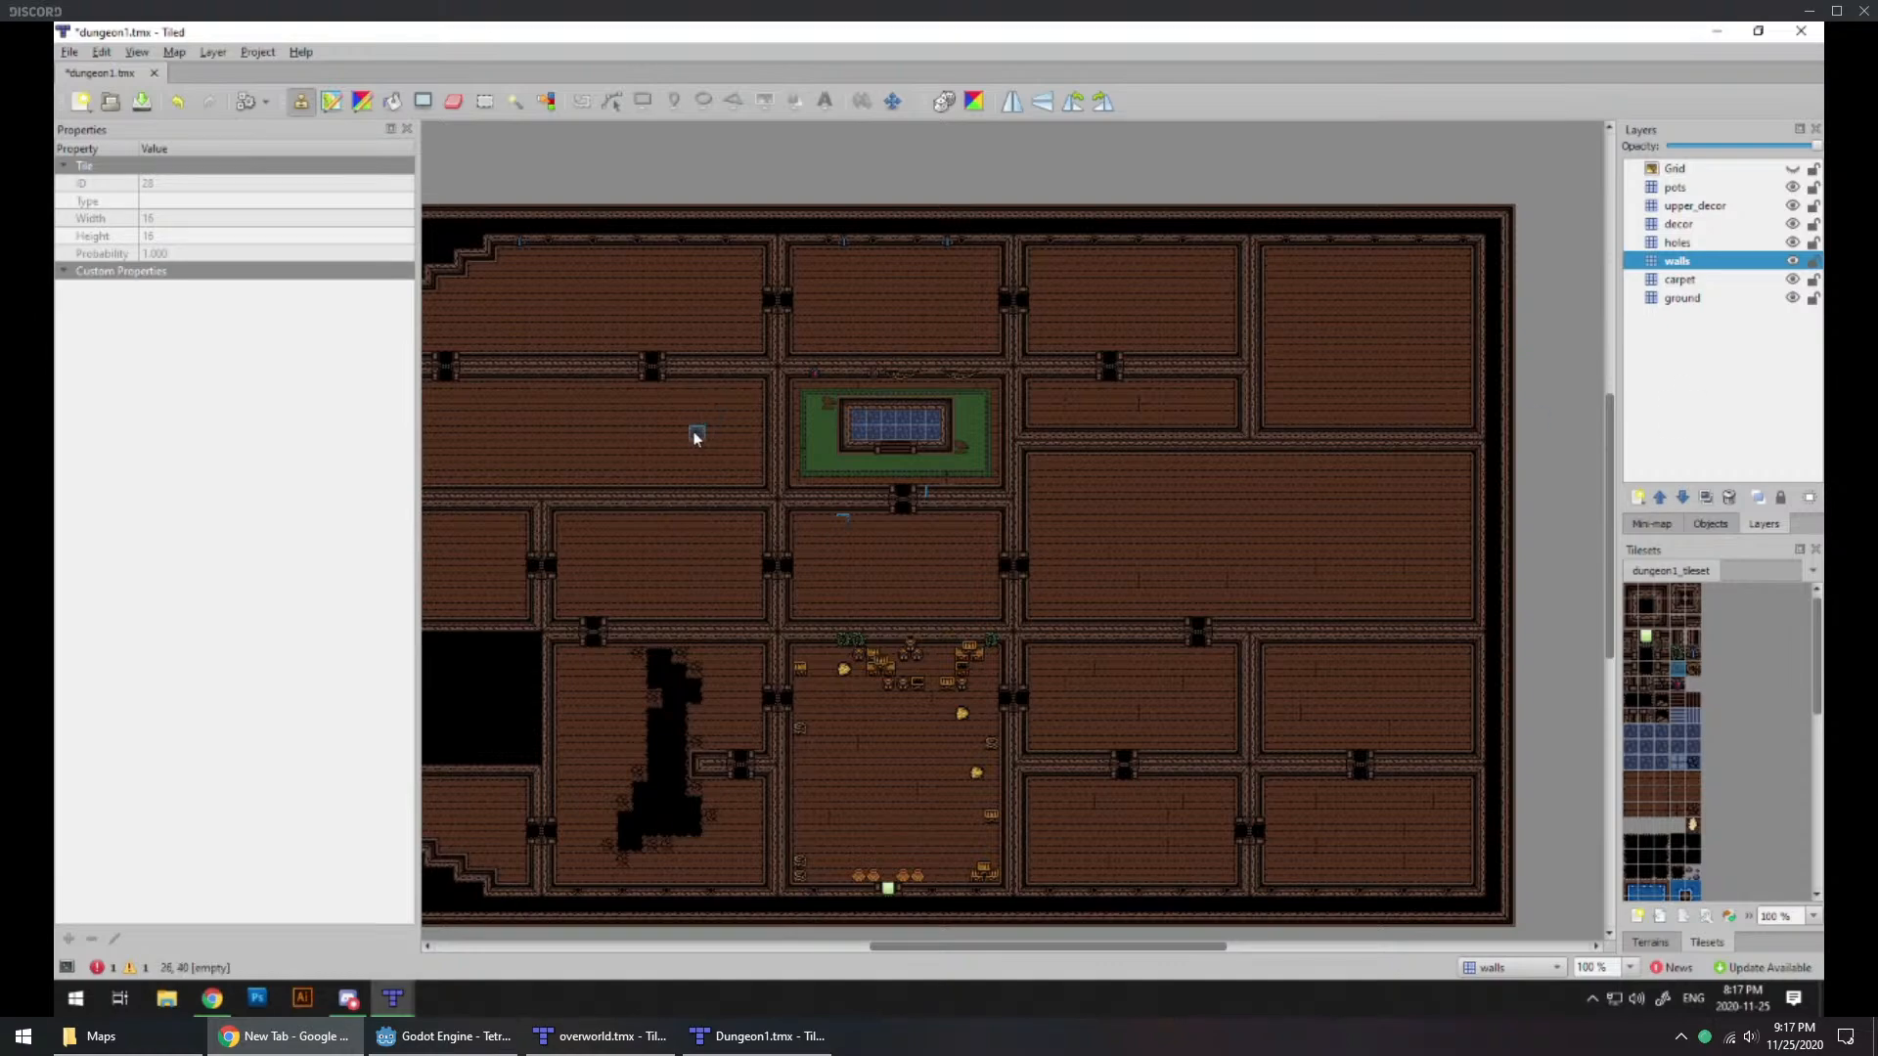
ctrl+scroll(880, 486, up, 2)
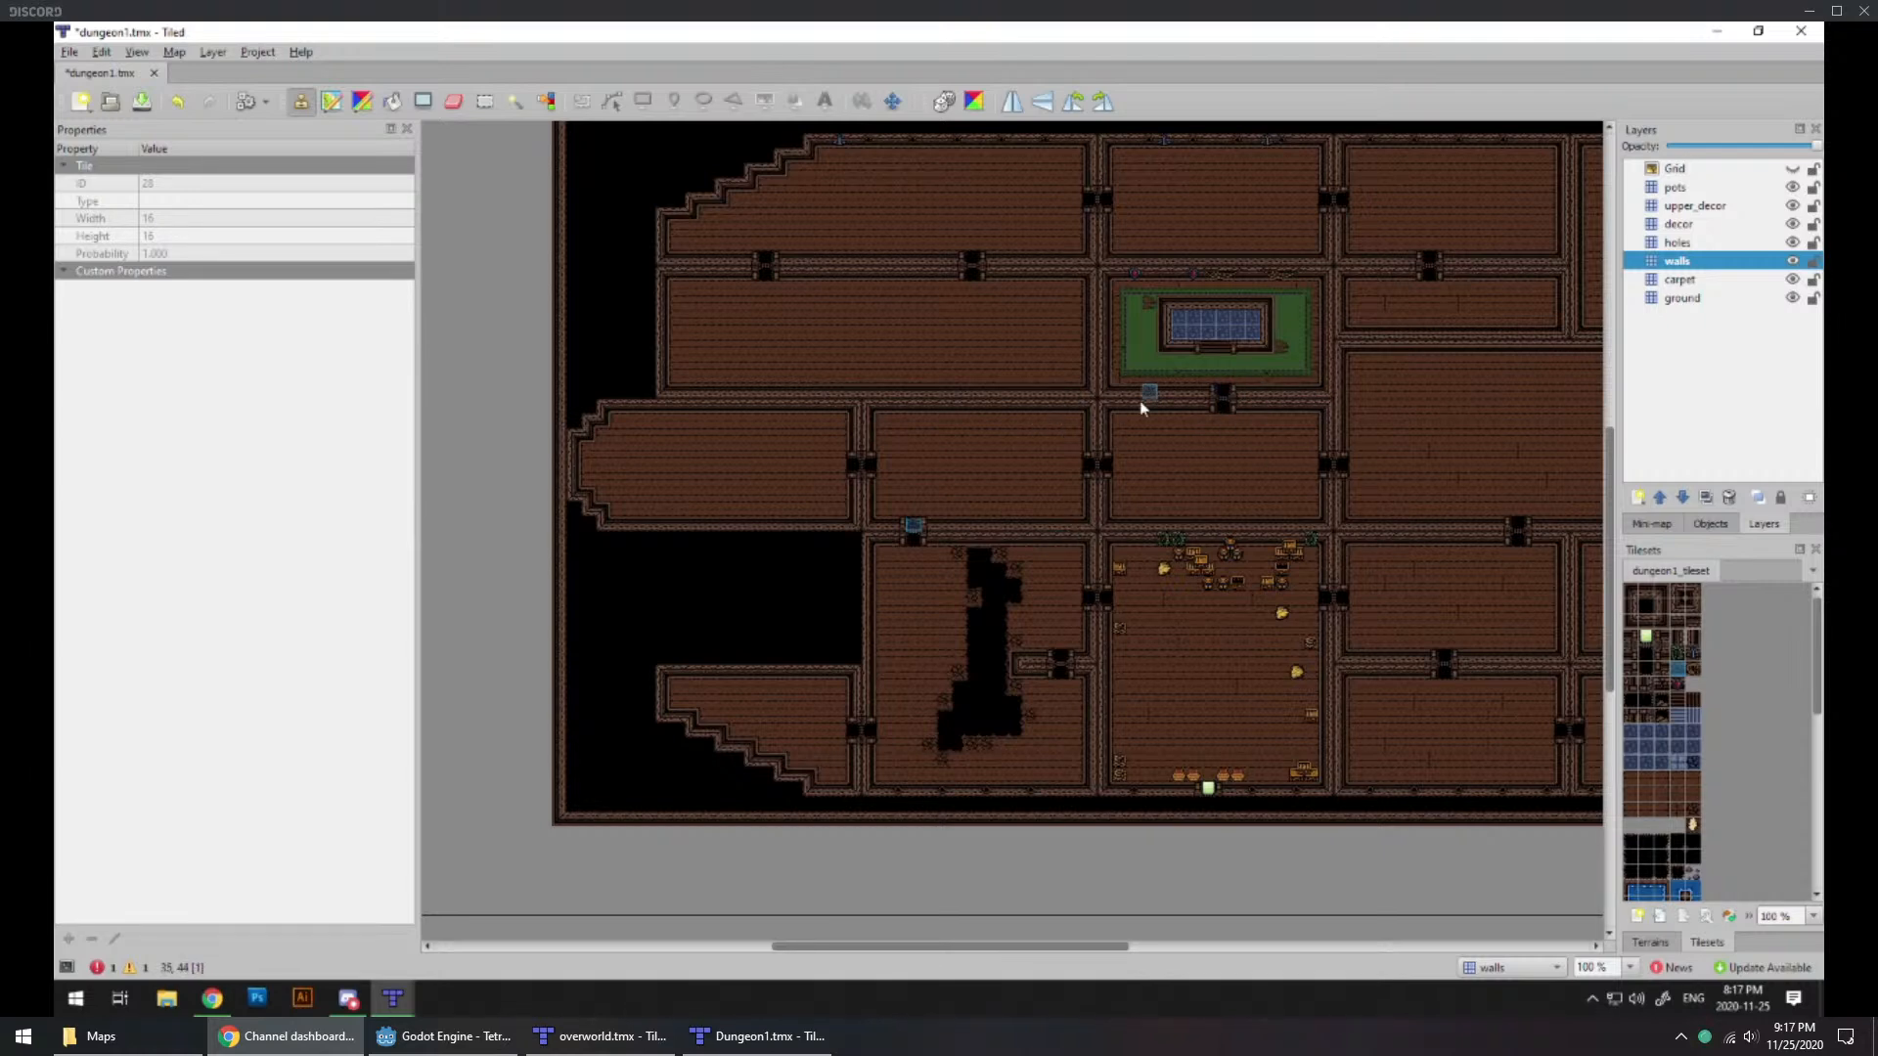
Step: Outline a rectangular ring of light-blue stone border tiles on the ground layer, one tile inside the northeast room's walls
click(1338, 546)
middle_drag(1338, 546, 952, 674)
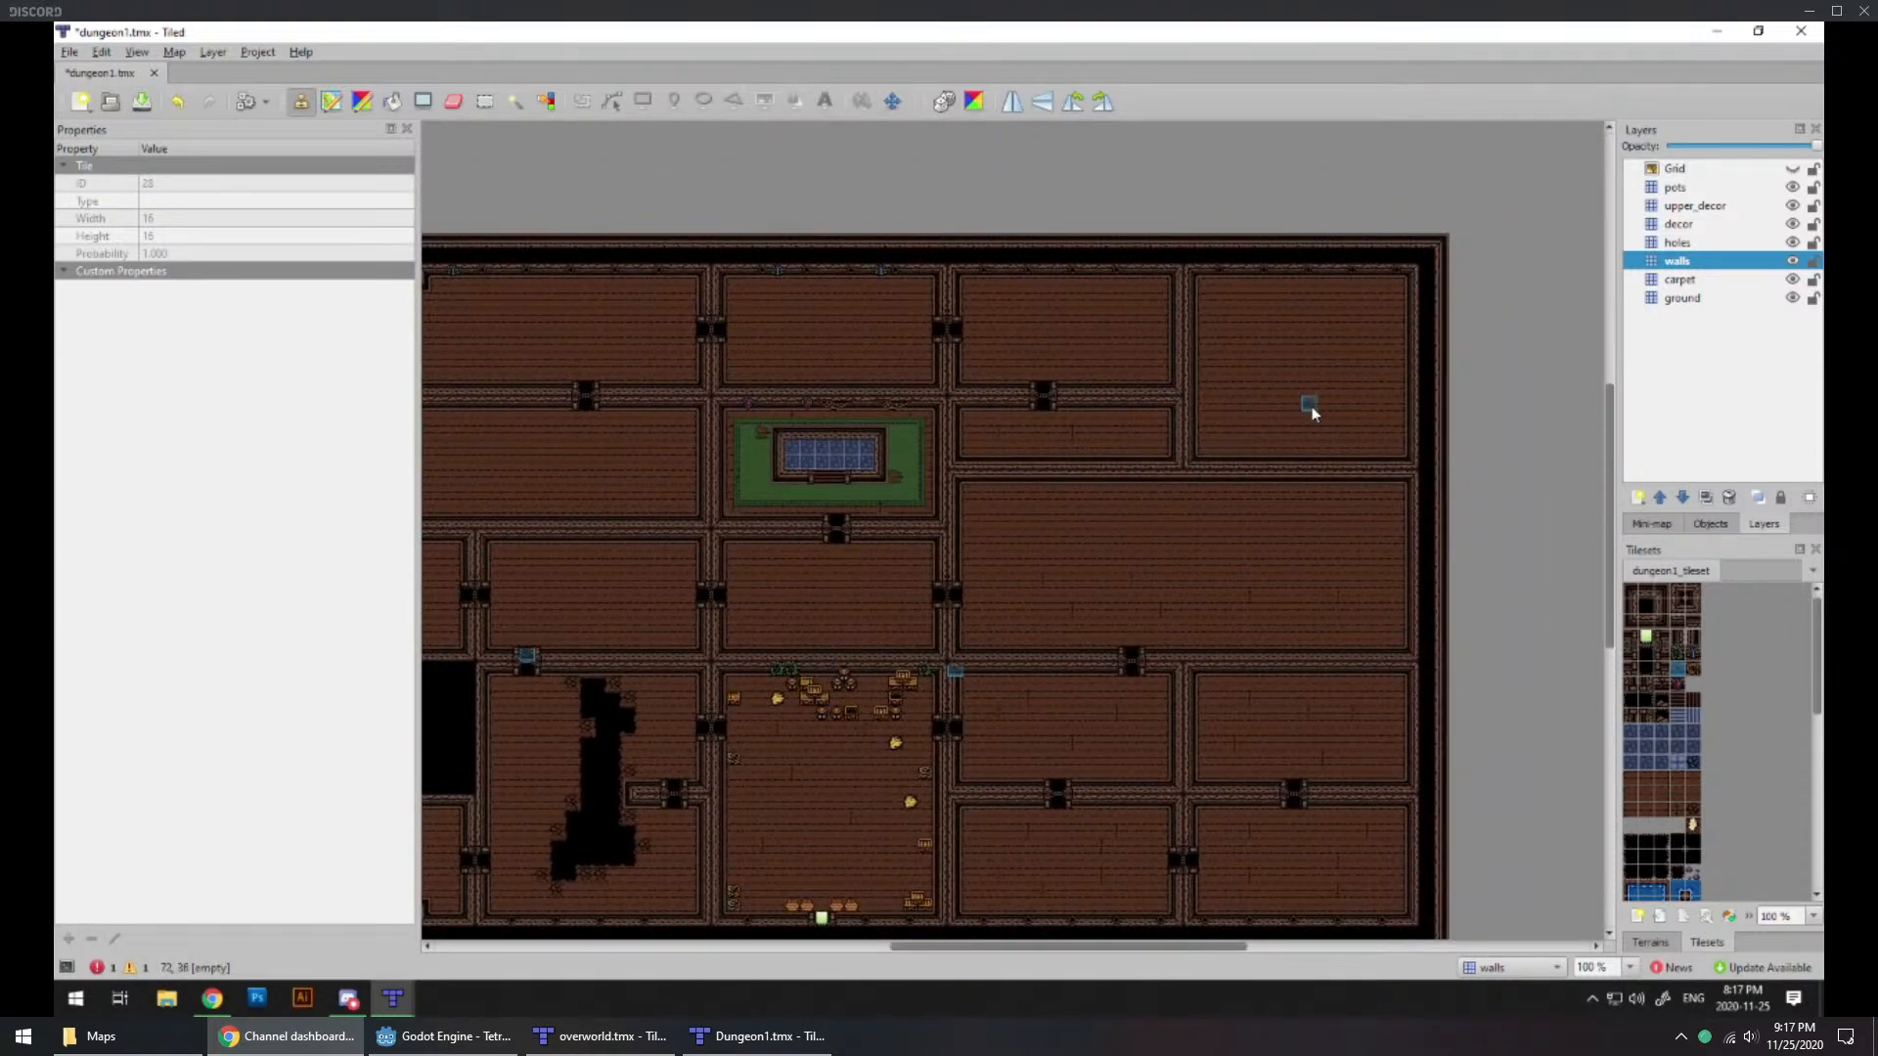
ctrl+scroll(1295, 389, up, 2)
ctrl+scroll(1247, 461, down, 1)
ctrl+scroll(1247, 461, up, 1)
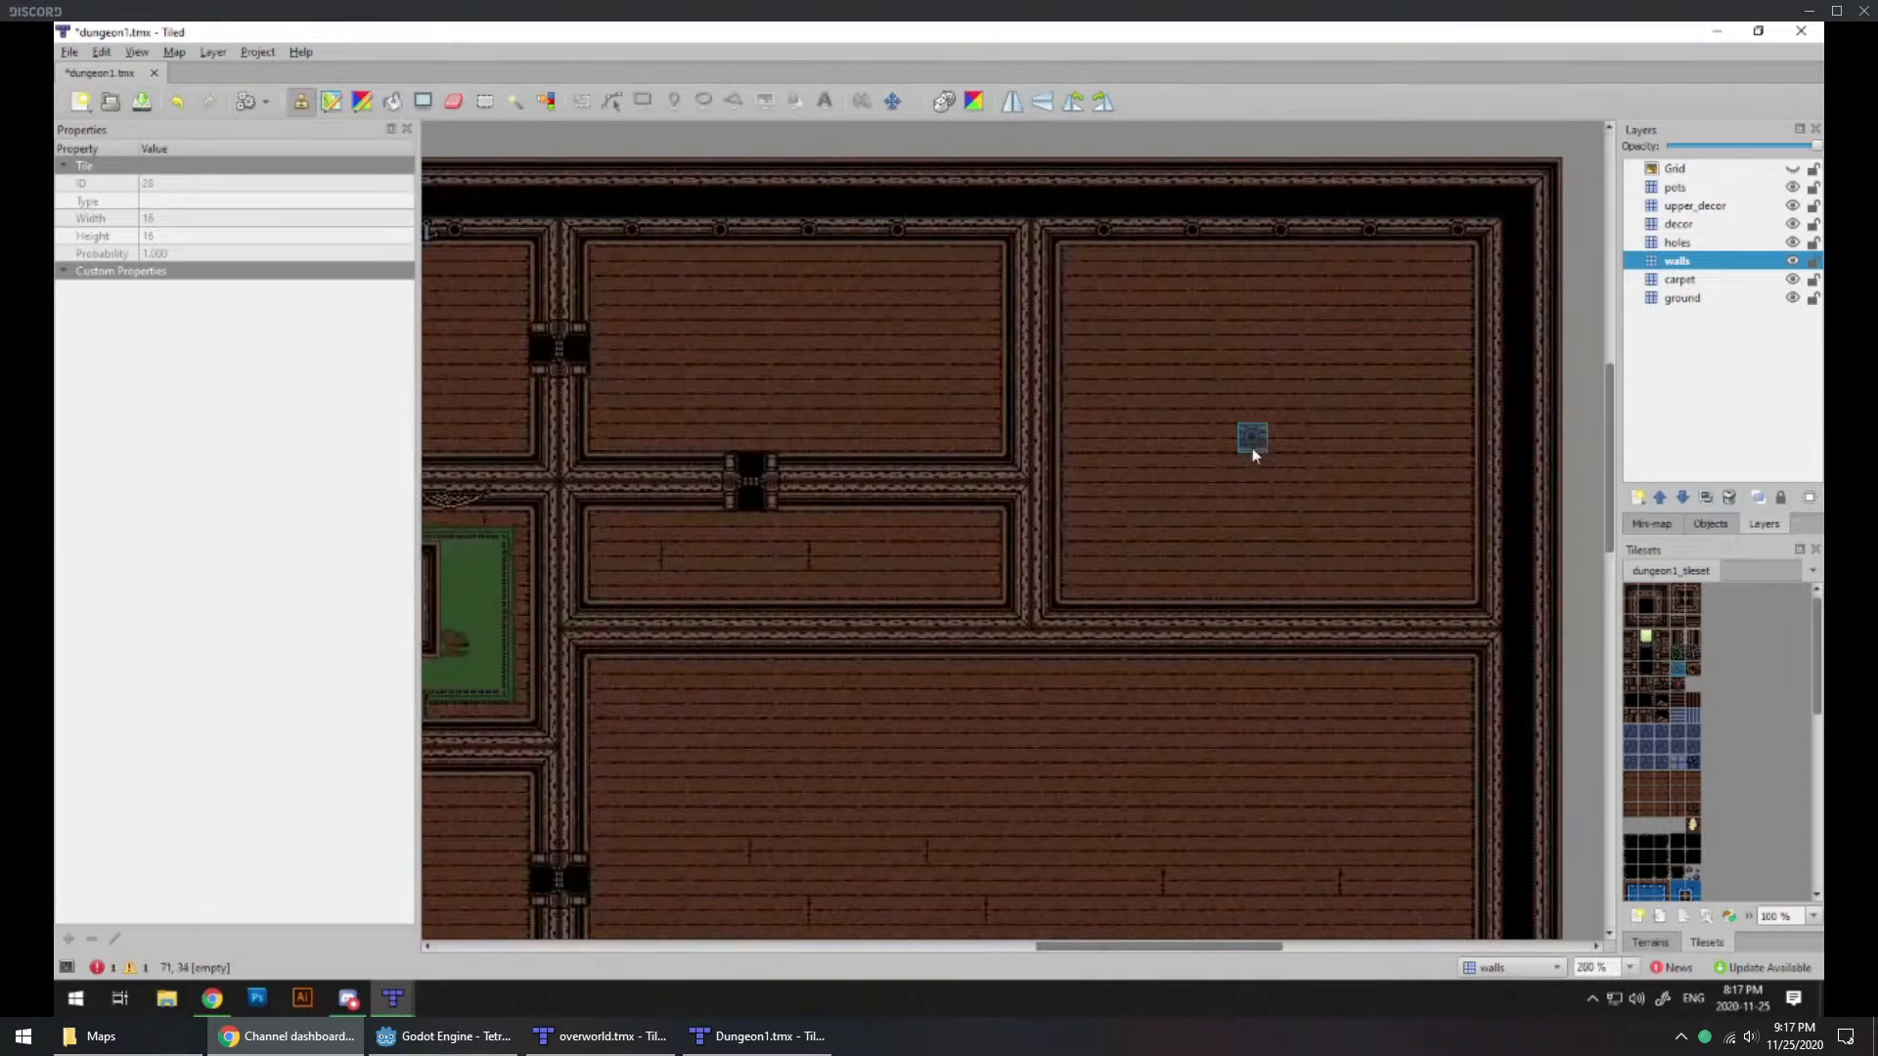
click(1678, 226)
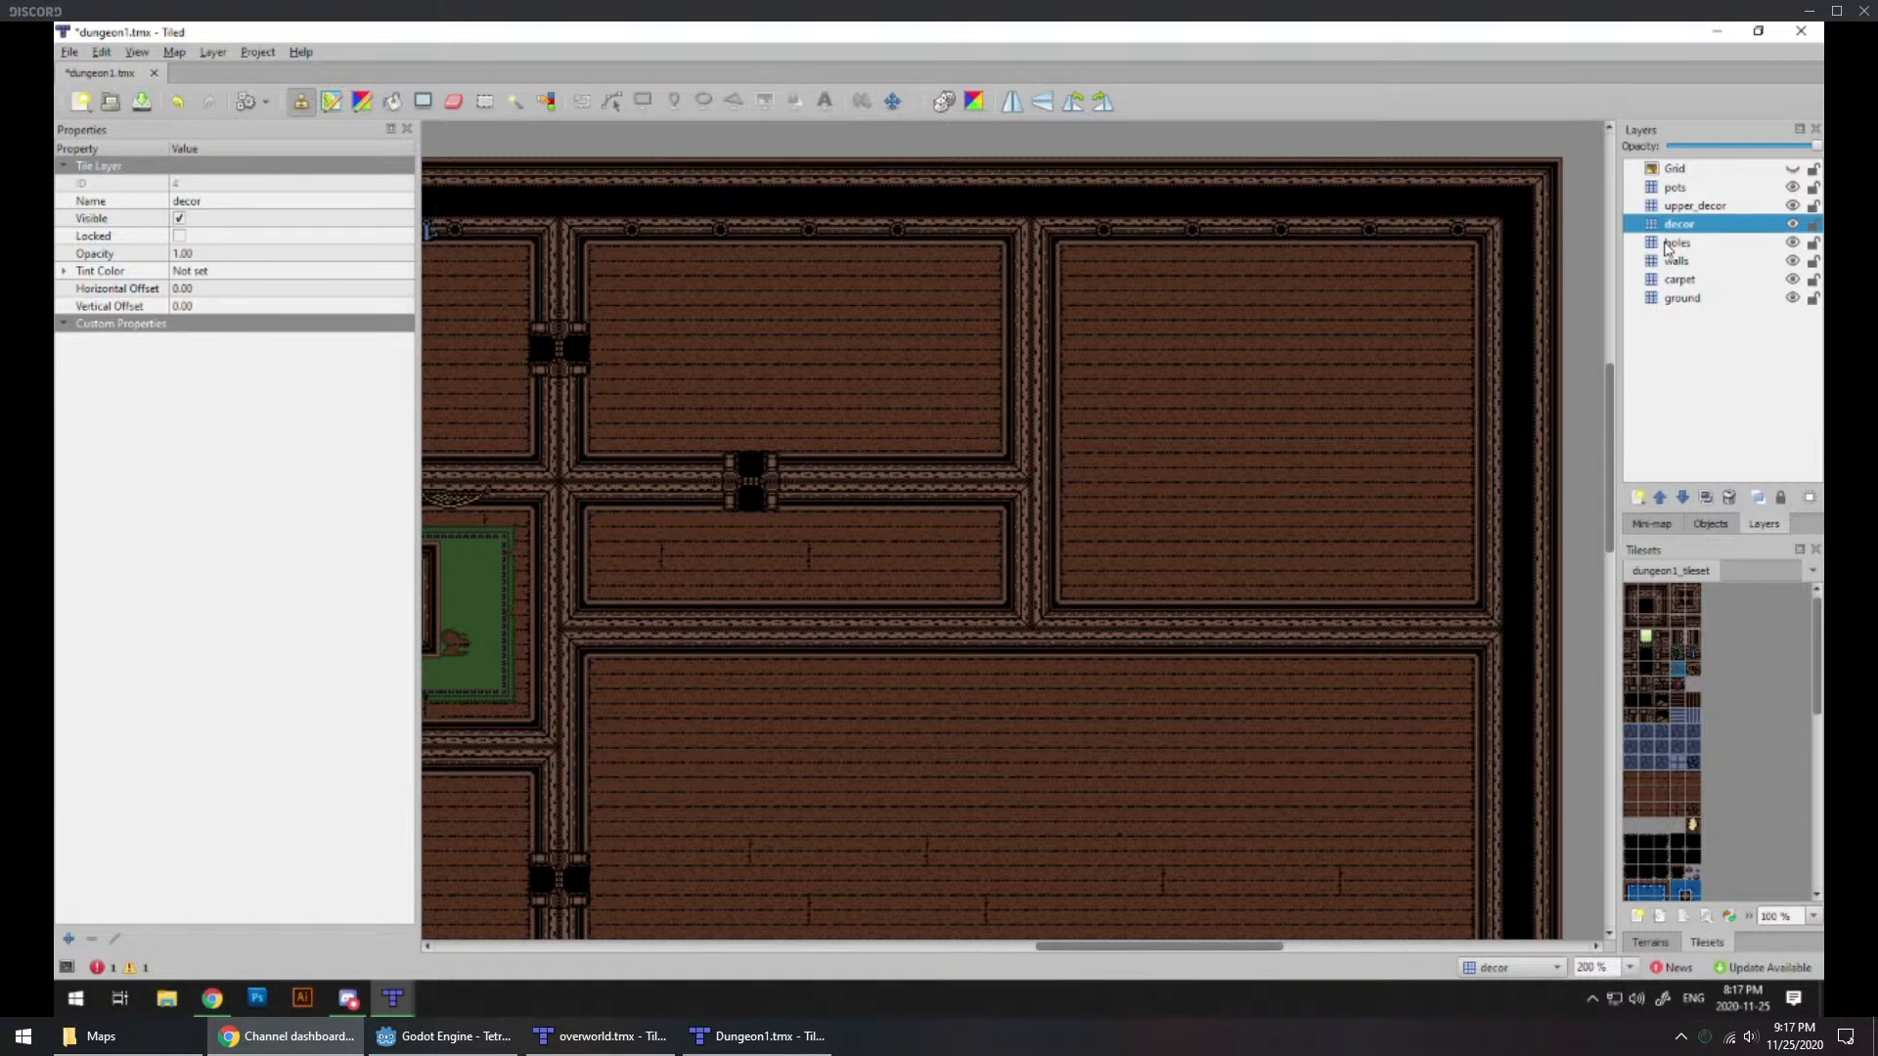
click(1677, 262)
click(1679, 280)
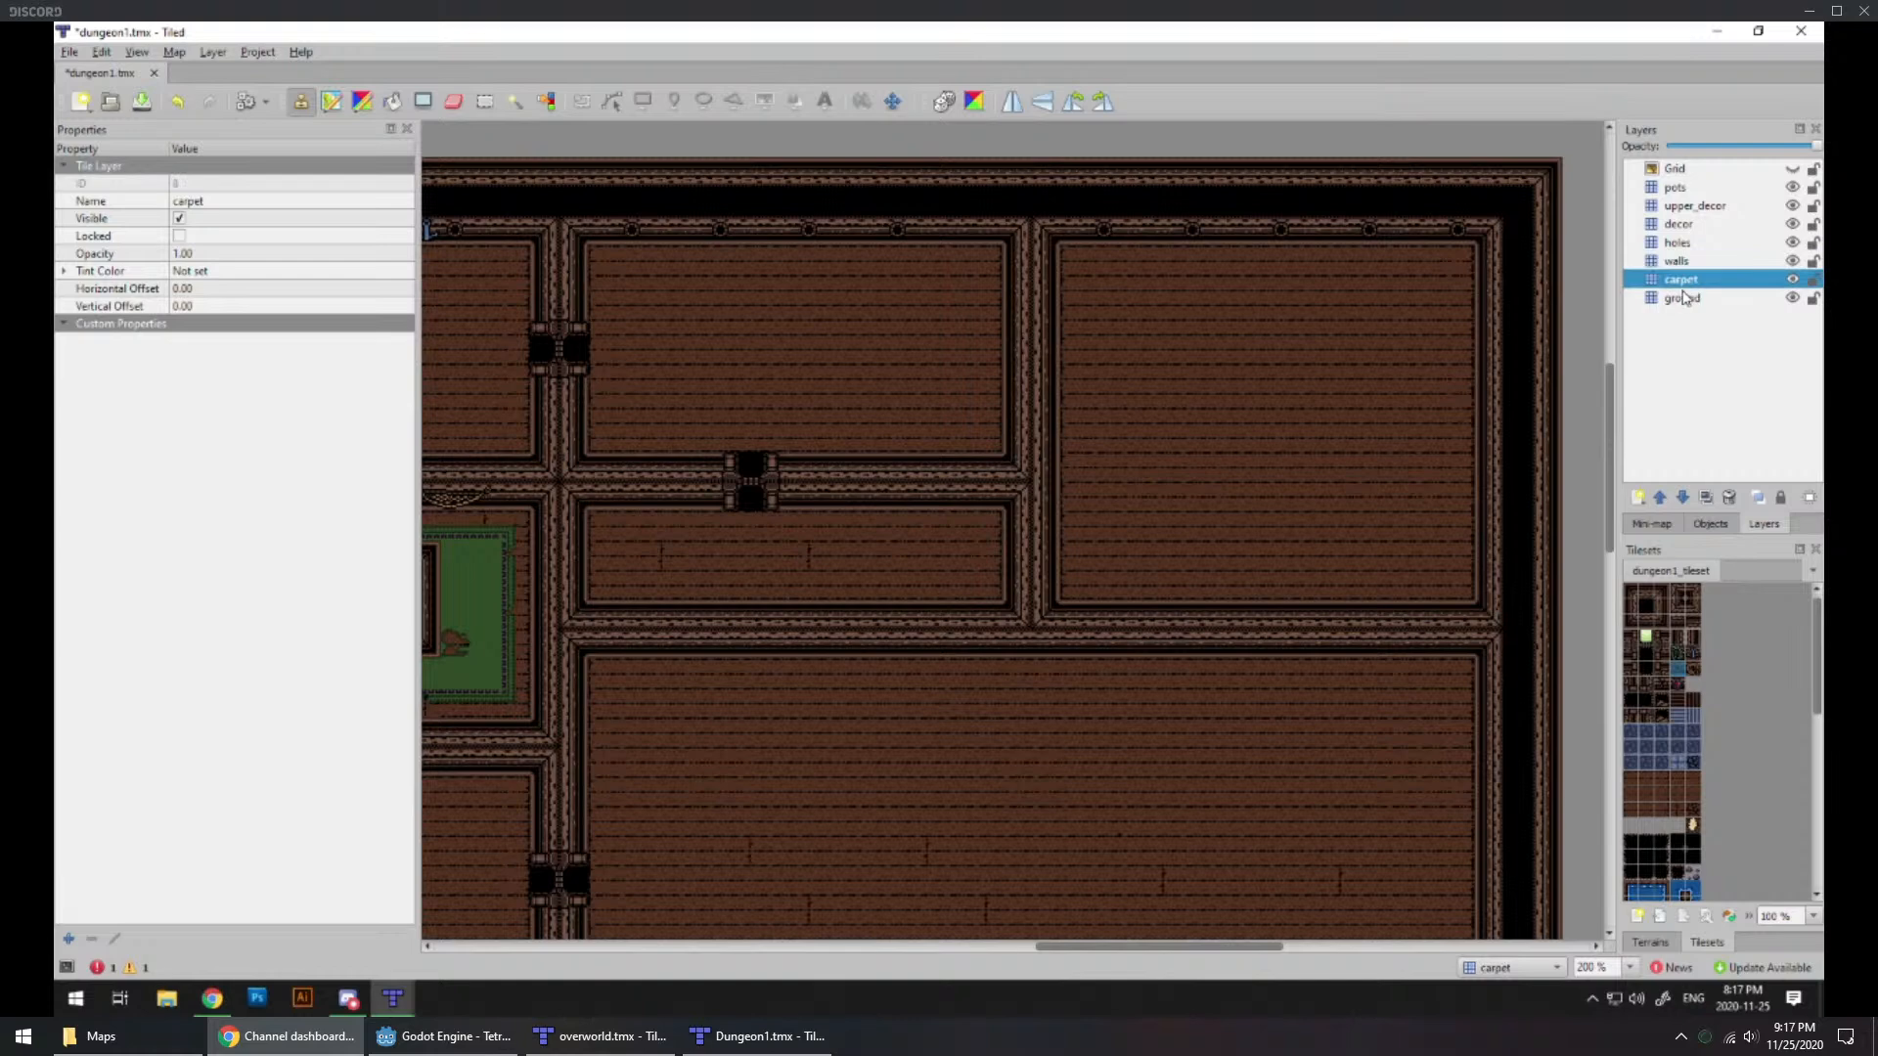
click(1684, 298)
click(1647, 743)
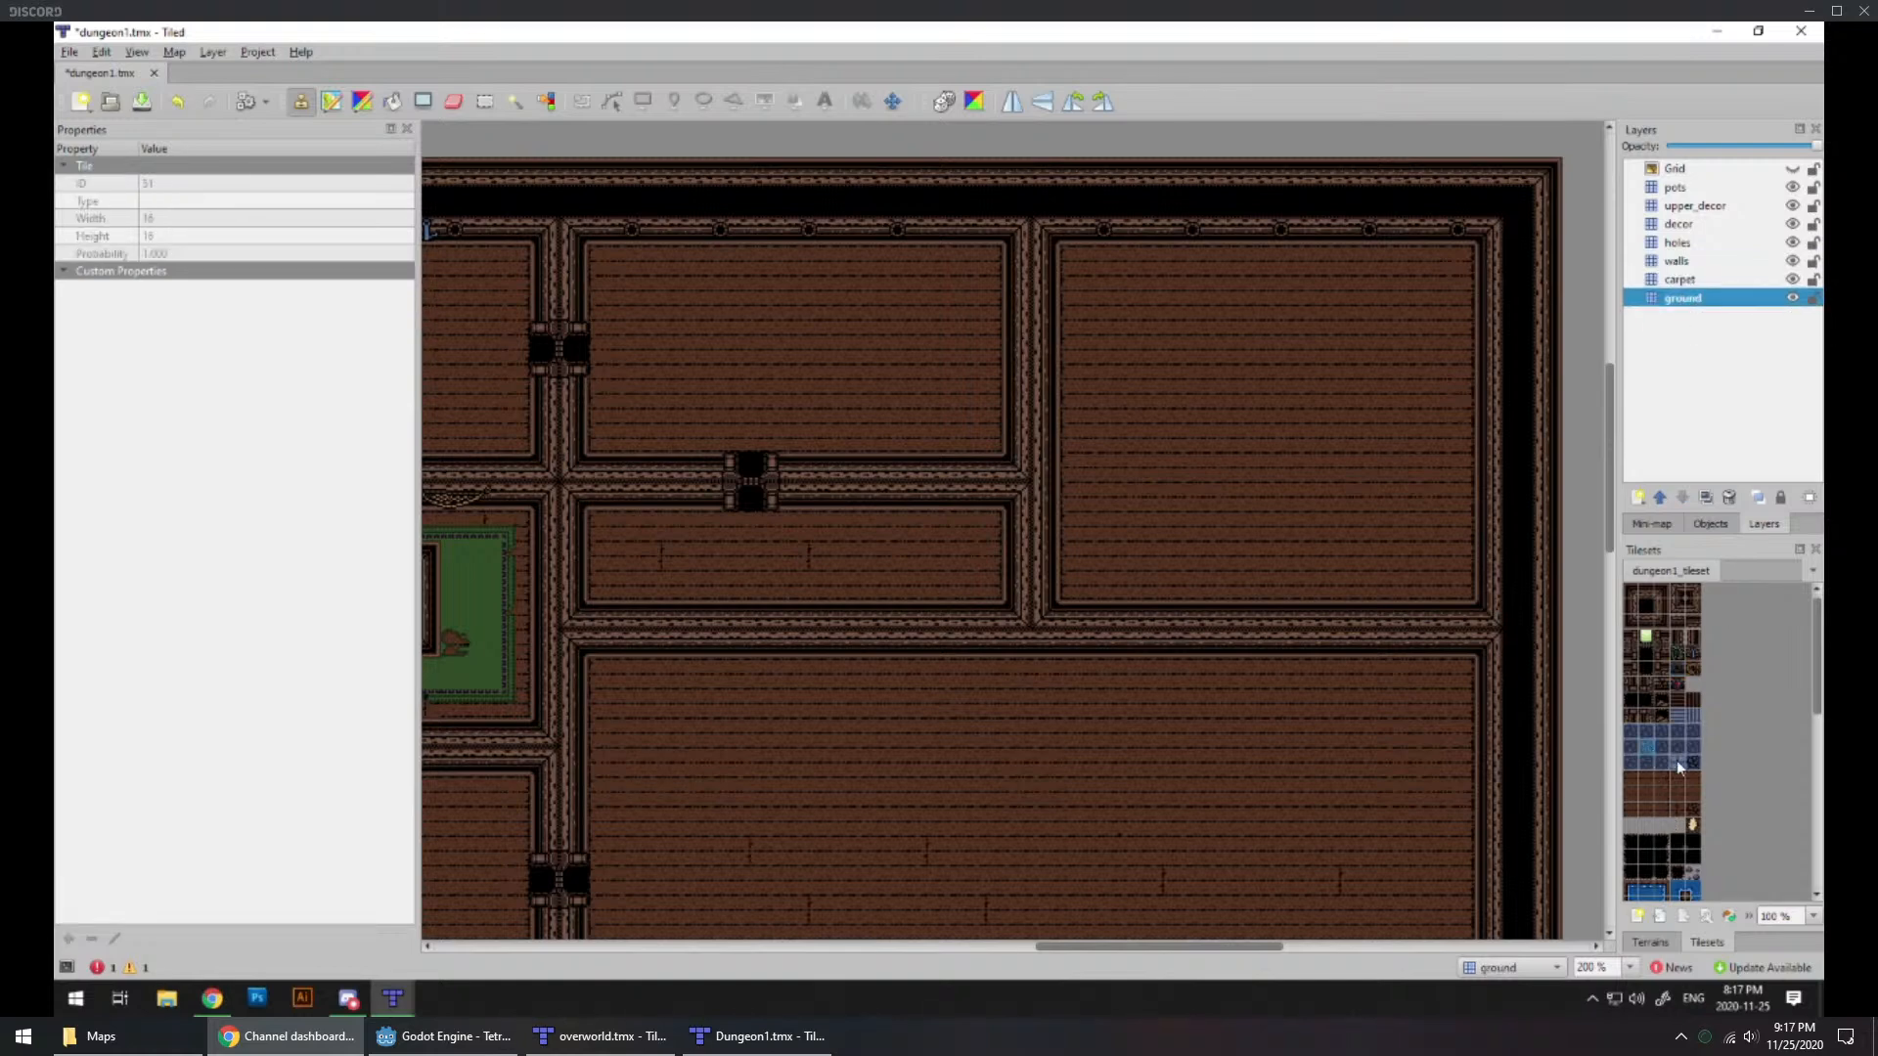
click(1674, 763)
mouse_move(1105, 283)
mouse_down()
mouse_move(1426, 292)
mouse_move(1428, 557)
mouse_move(1285, 566)
mouse_up()
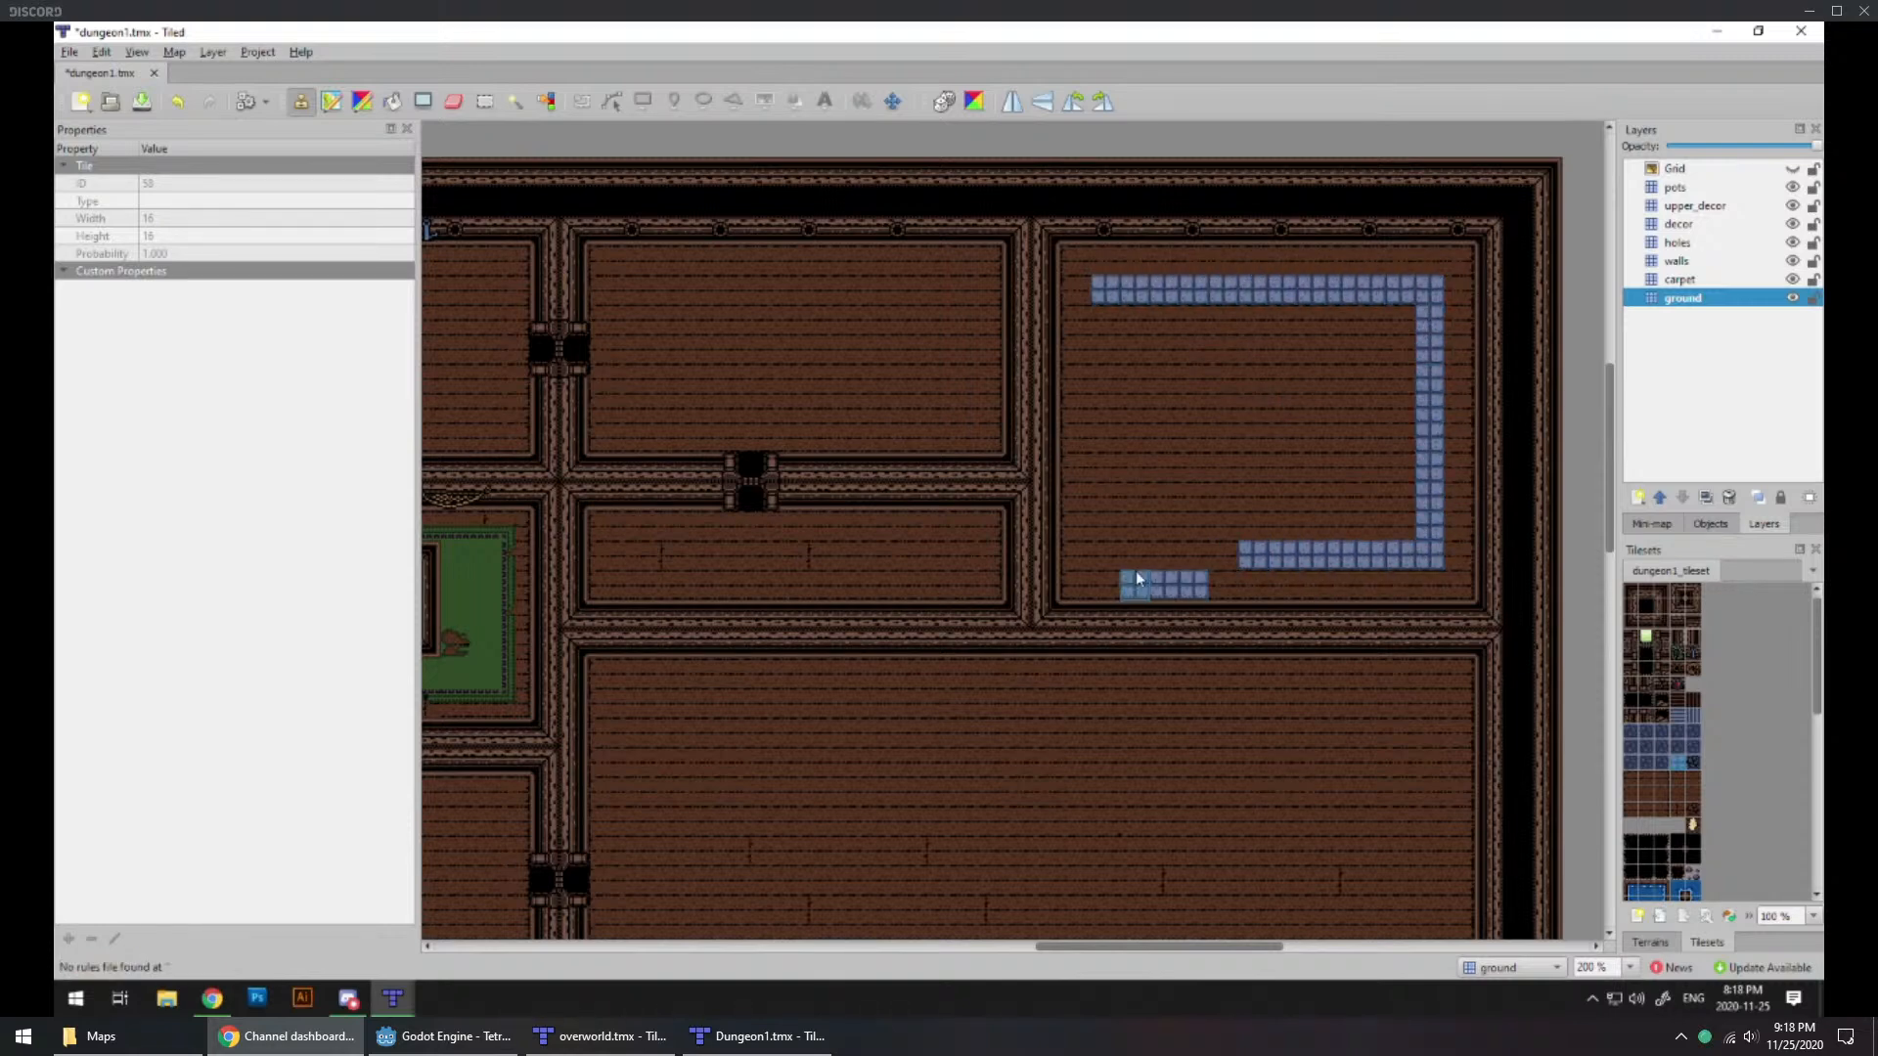
key(ctrl+z)
mouse_move(1107, 558)
mouse_down()
mouse_move(1405, 546)
mouse_move(1430, 323)
mouse_move(1360, 296)
mouse_up()
drag(1176, 287, 1105, 289)
drag(1112, 366, 1111, 532)
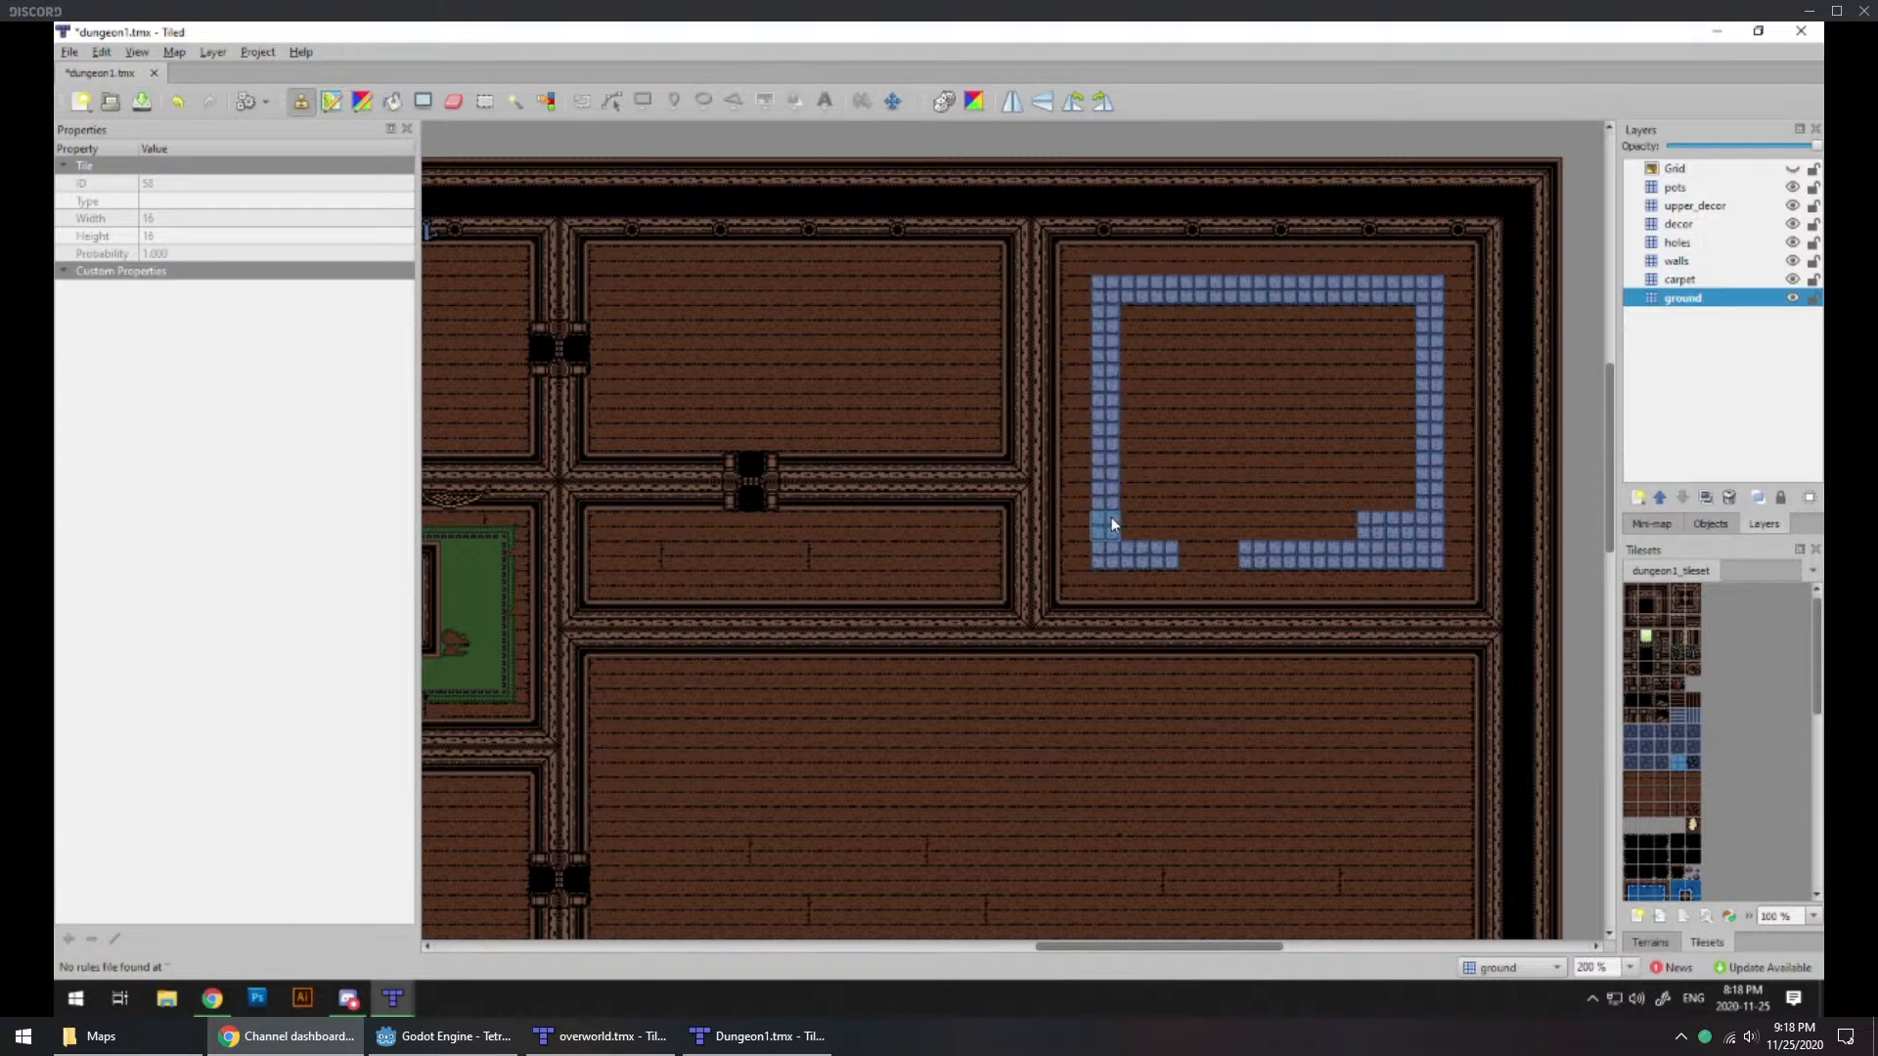
Step: Erase the wall-layer tiles covering the gap in the southern side of the blue ring
click(1675, 265)
click(454, 101)
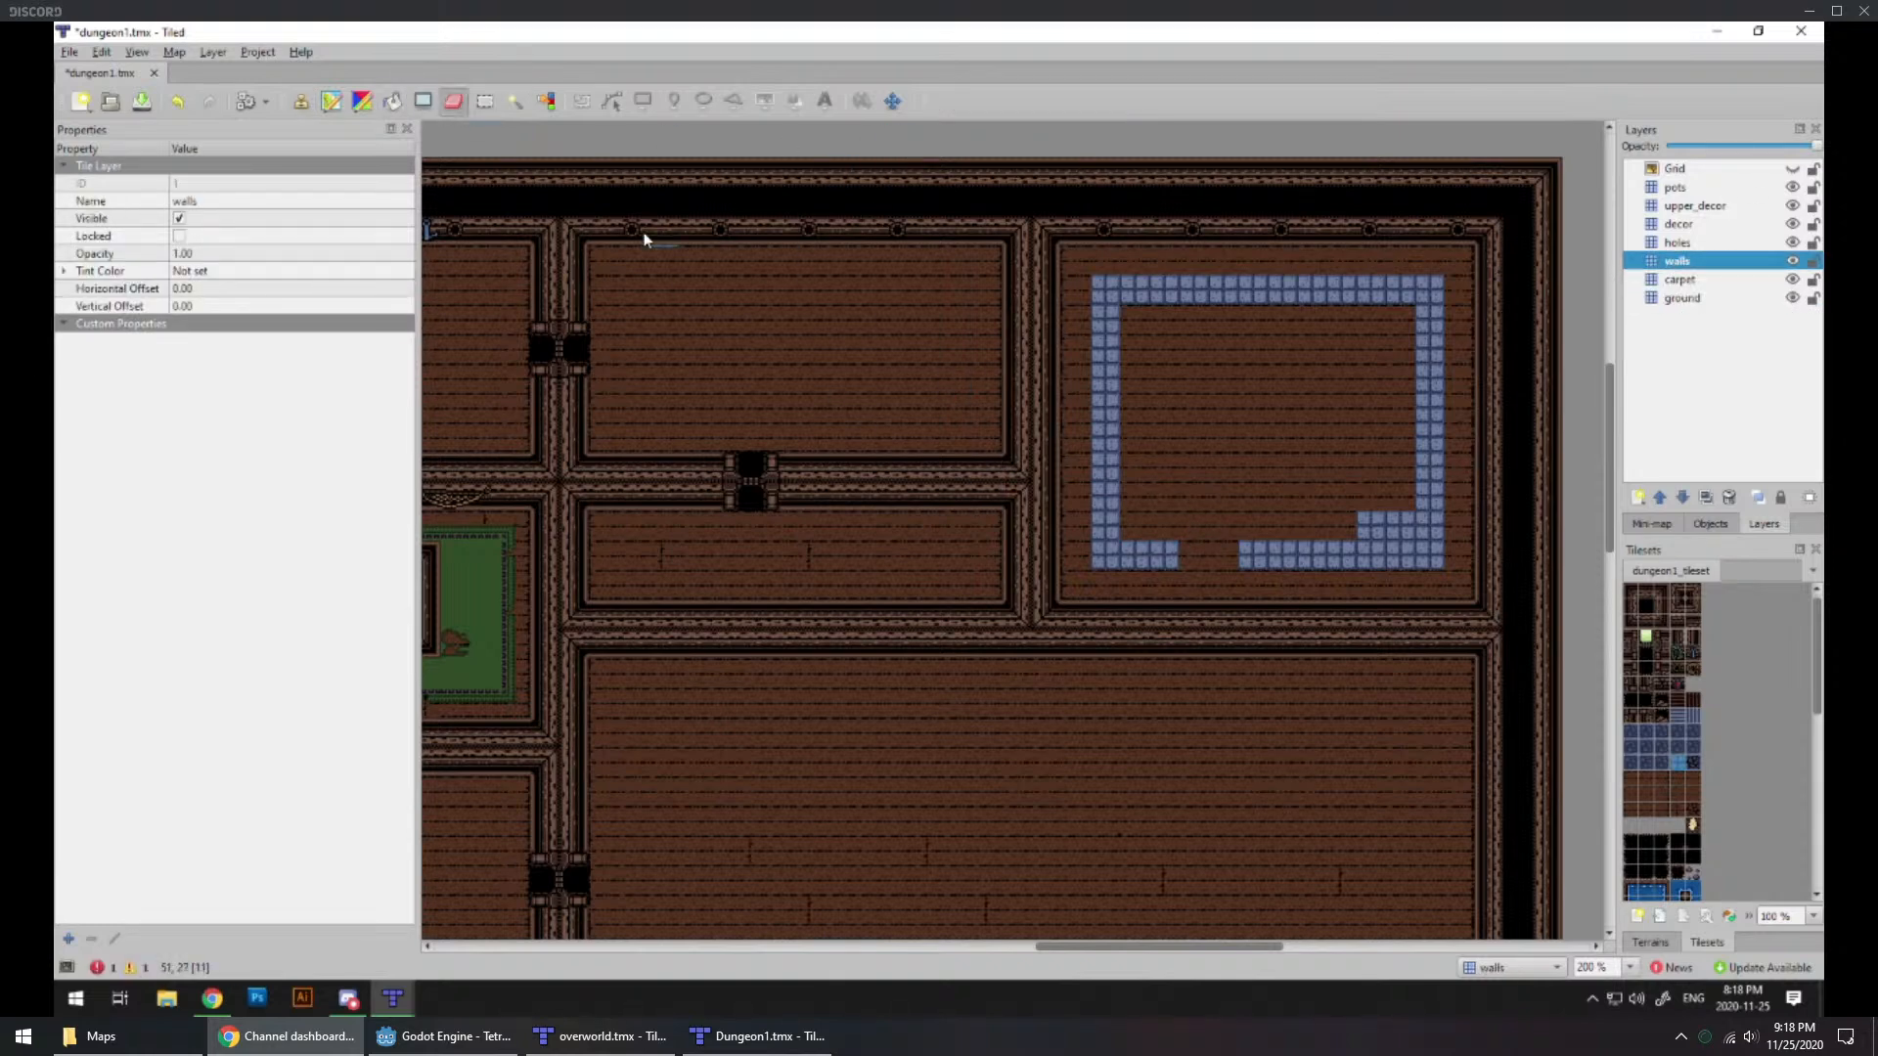
drag(1187, 550, 1230, 542)
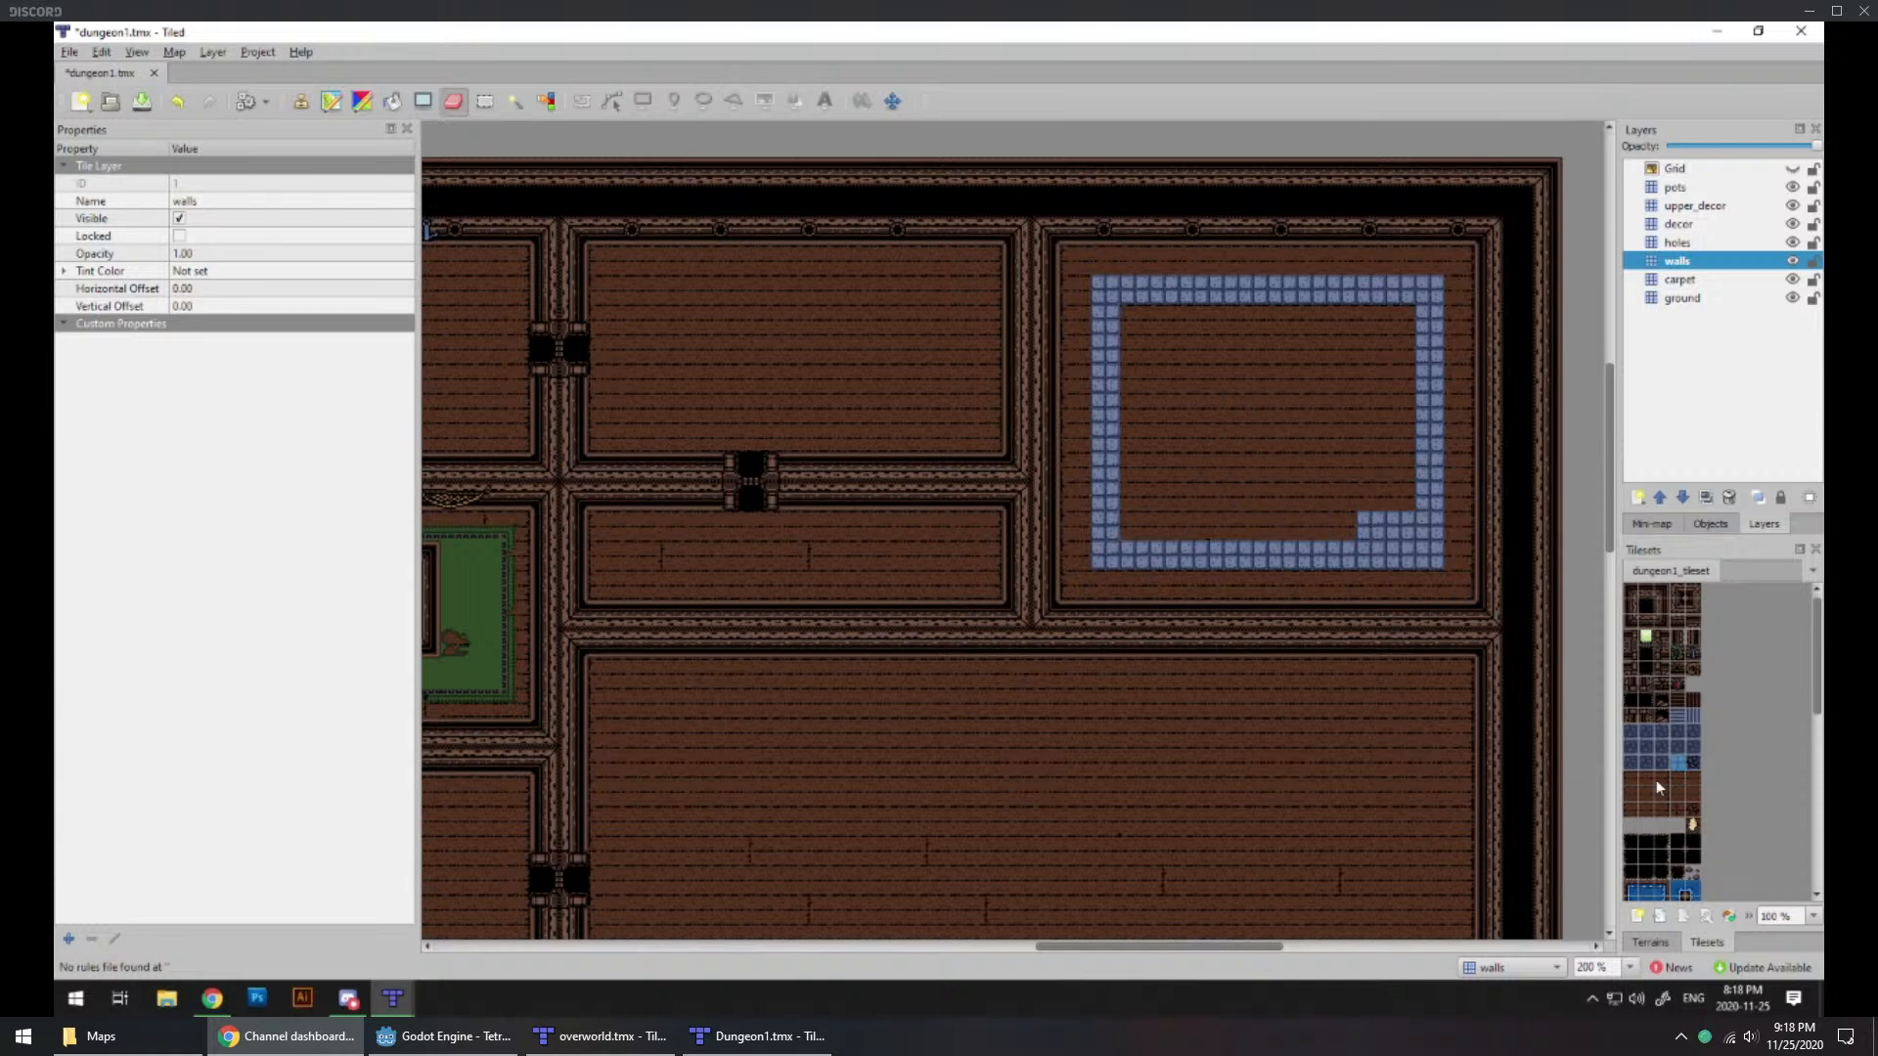
Step: Paint dark-blue stone floor tiles inside the blue ring while on the walls layer
click(1645, 748)
drag(1405, 530, 1178, 528)
mouse_move(1194, 327)
mouse_down()
mouse_move(1392, 326)
mouse_move(1406, 481)
mouse_move(1386, 473)
mouse_up()
mouse_move(1363, 333)
mouse_down()
mouse_move(1333, 352)
mouse_move(1353, 466)
mouse_move(1295, 466)
mouse_move(1285, 347)
mouse_up()
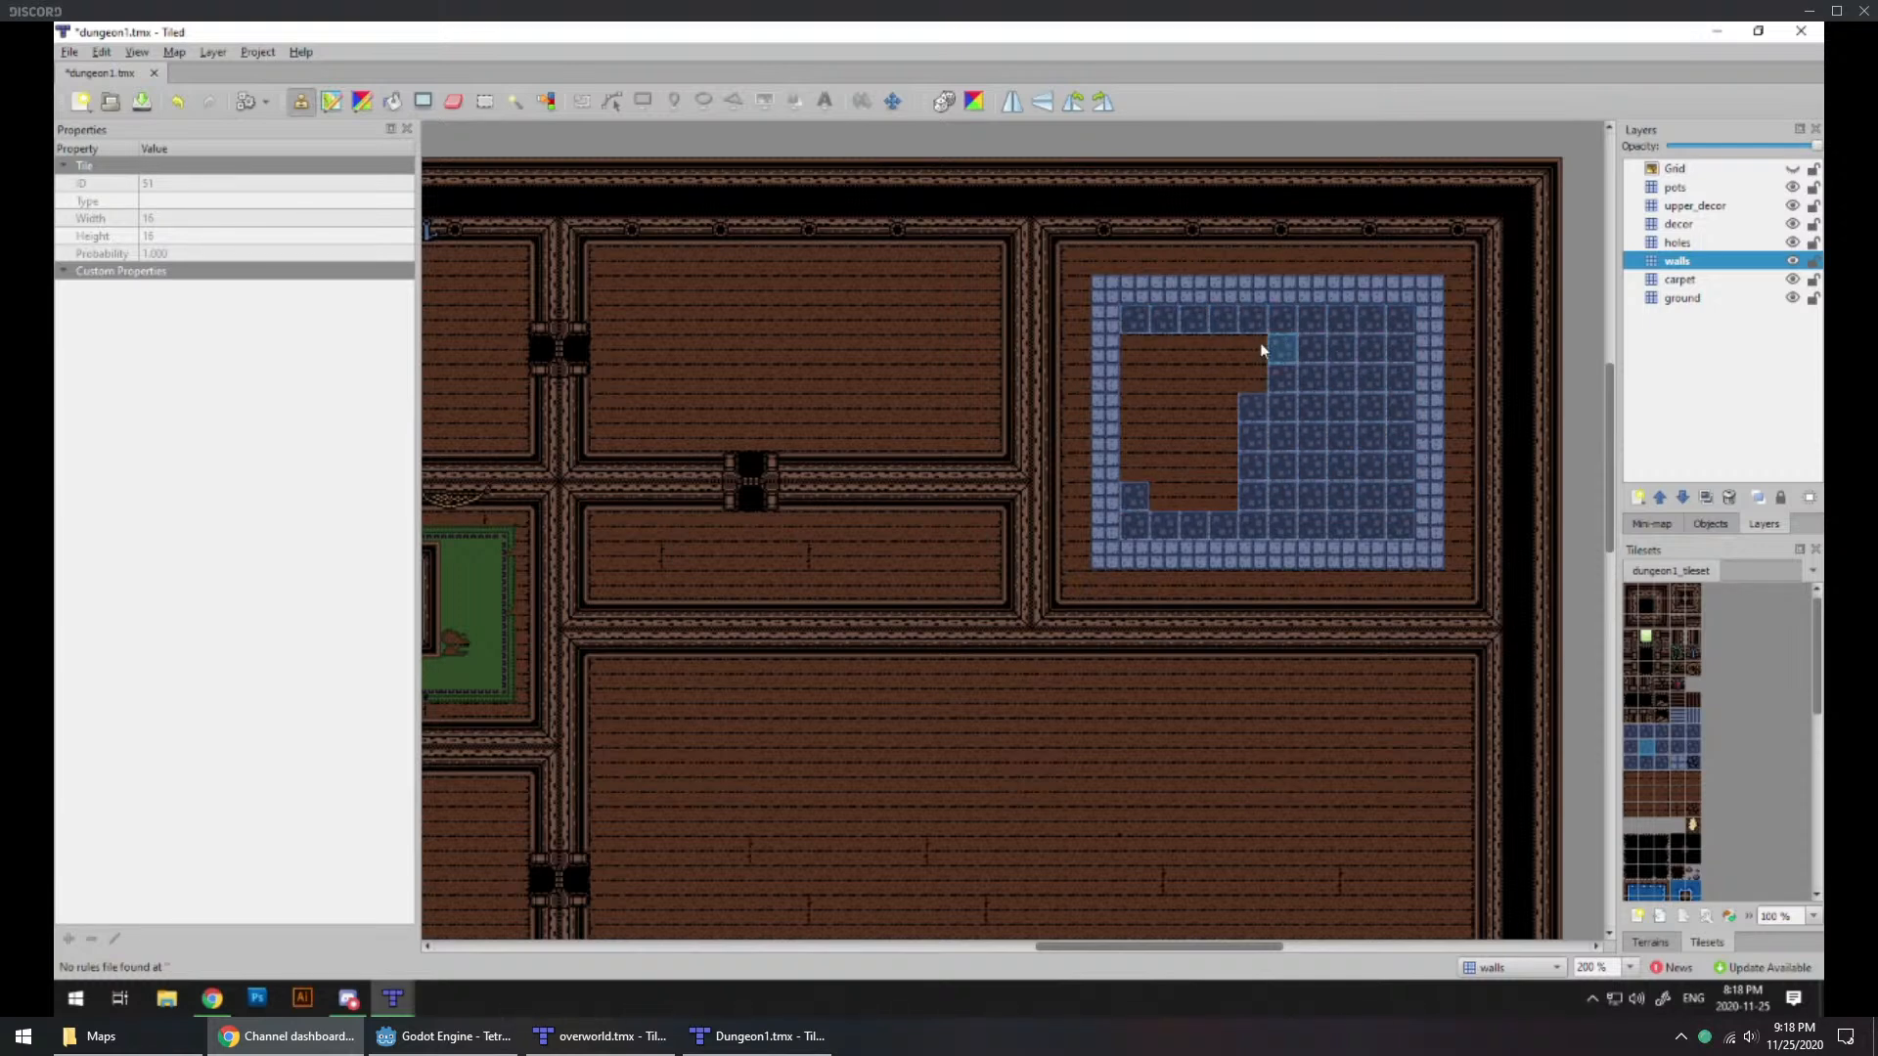
Step: Undo the blue floor fill, the wall erasure and the border ring in the northeast room
key(ctrl+z)
key(ctrl+z)
key(ctrl+z)
key(ctrl+z)
key(ctrl+z)
key(ctrl+z)
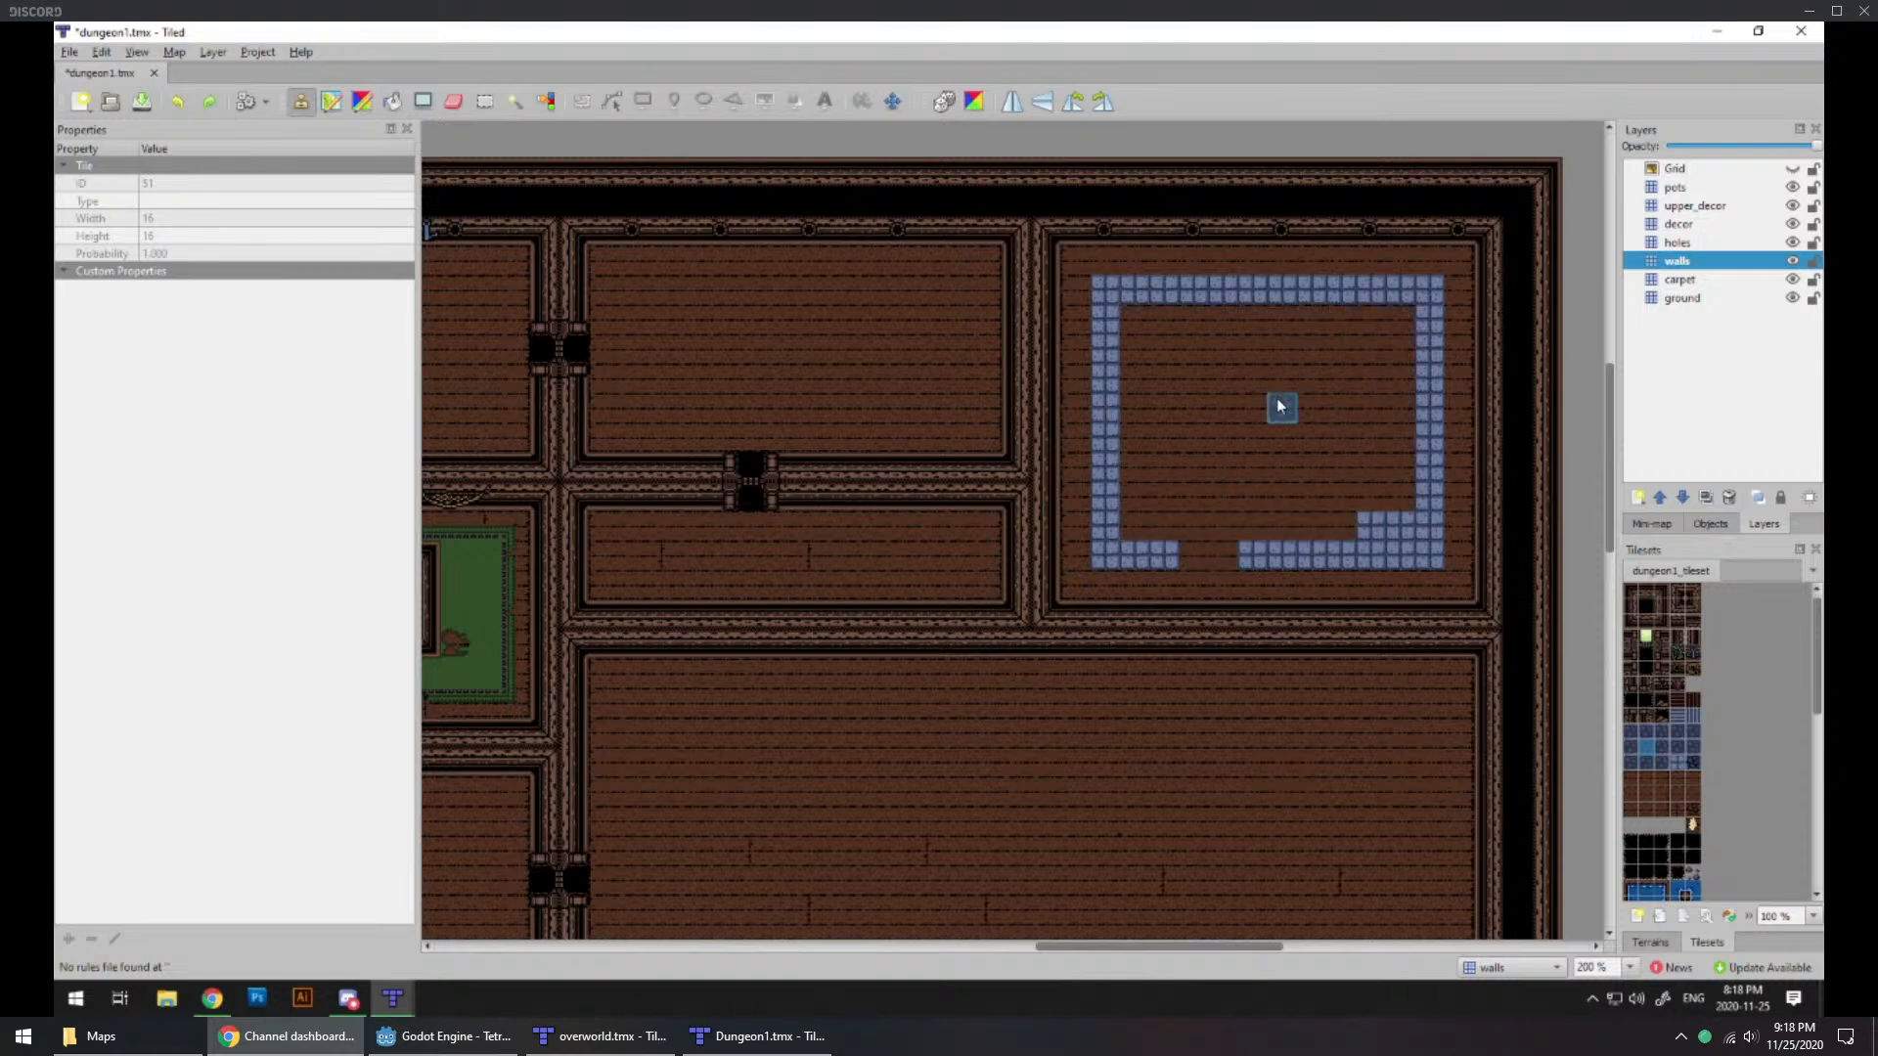
key(ctrl+z)
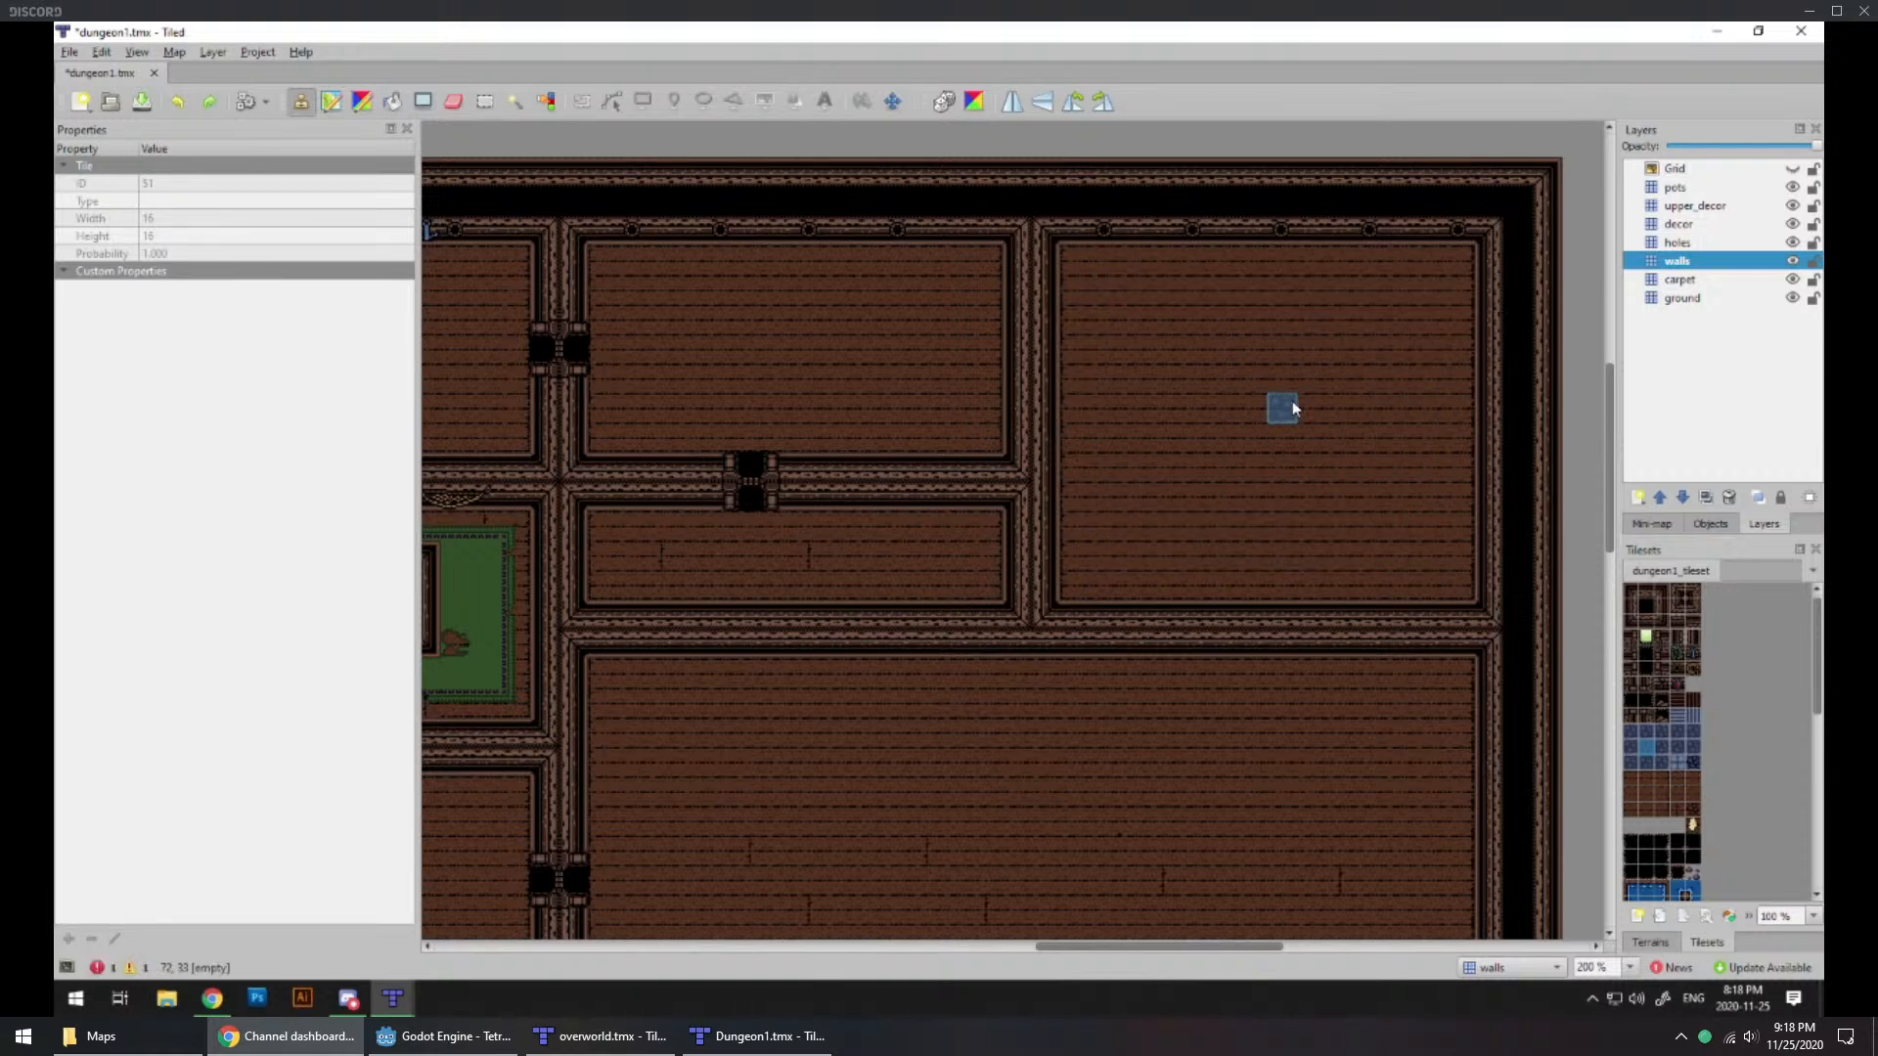
Step: Lay the southern row of light-blue border tiles on the ground layer, and erase the wall-layer tiles covering its gap
click(1682, 299)
click(1683, 747)
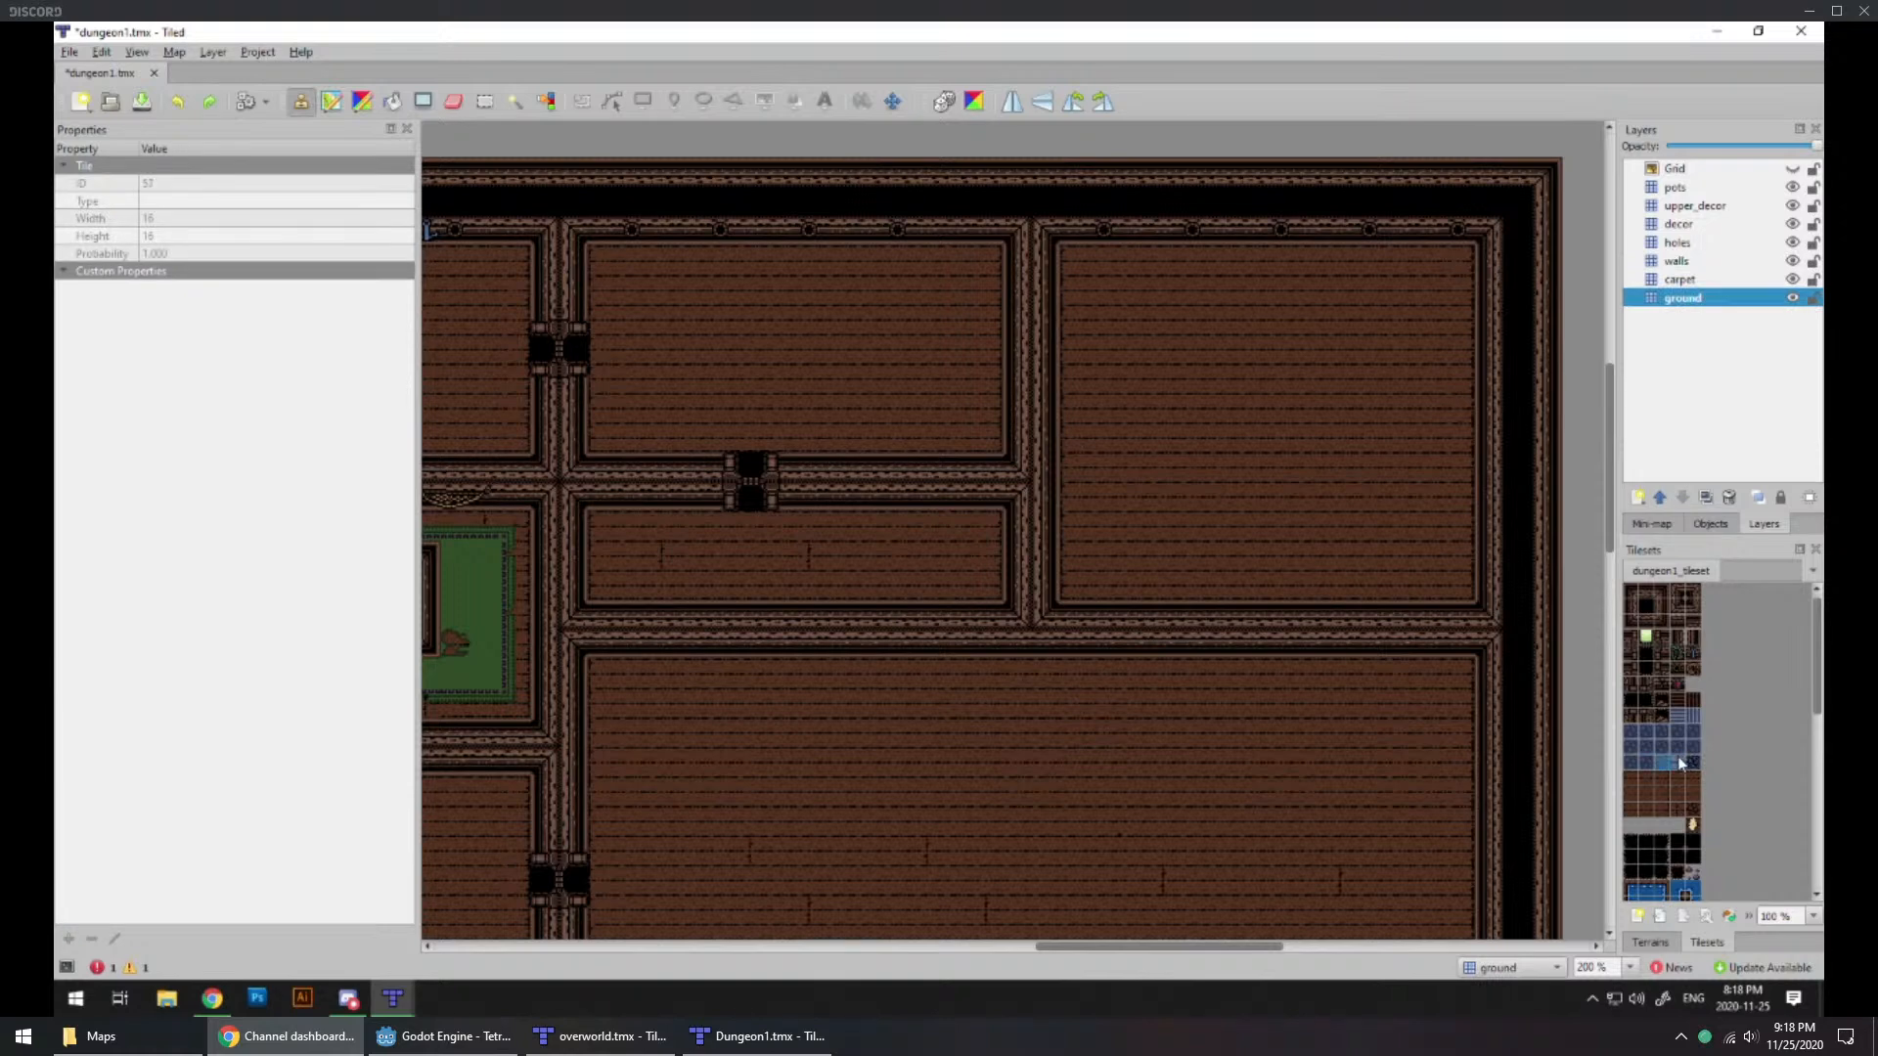
drag(1424, 559, 1261, 557)
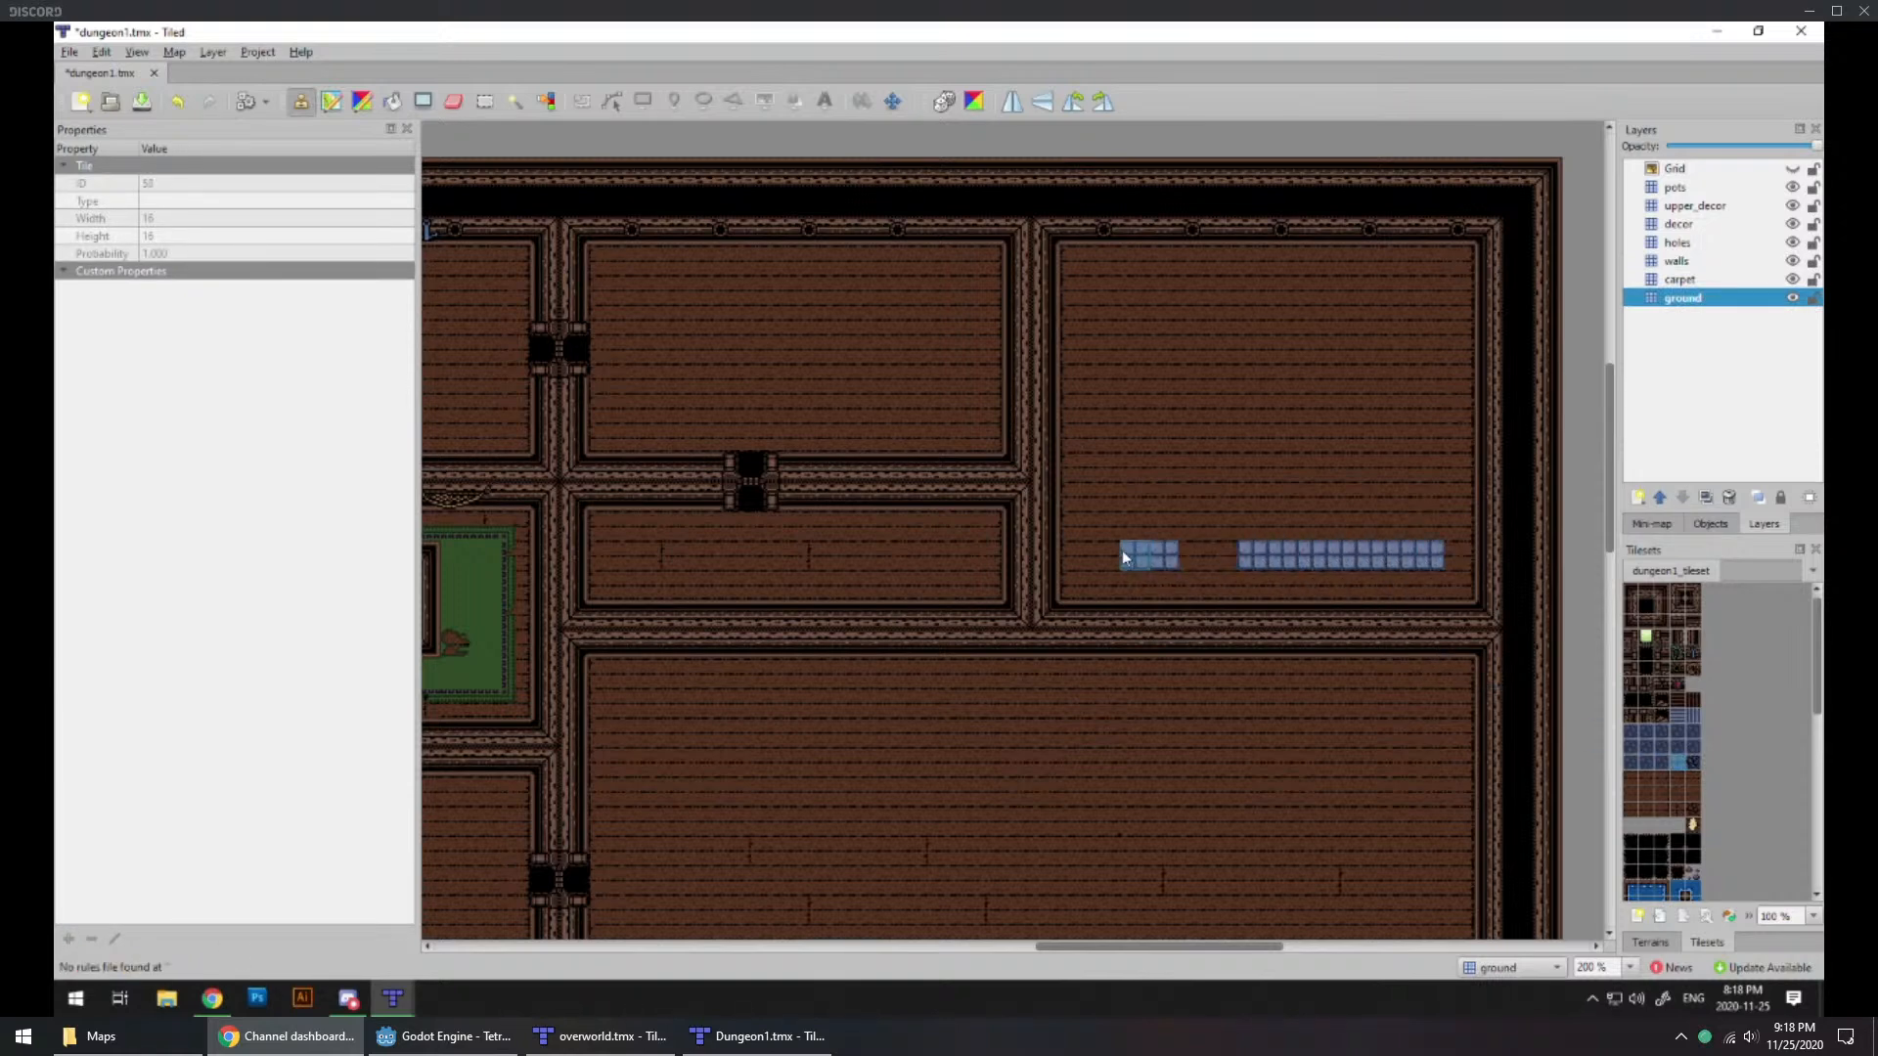
click(1676, 261)
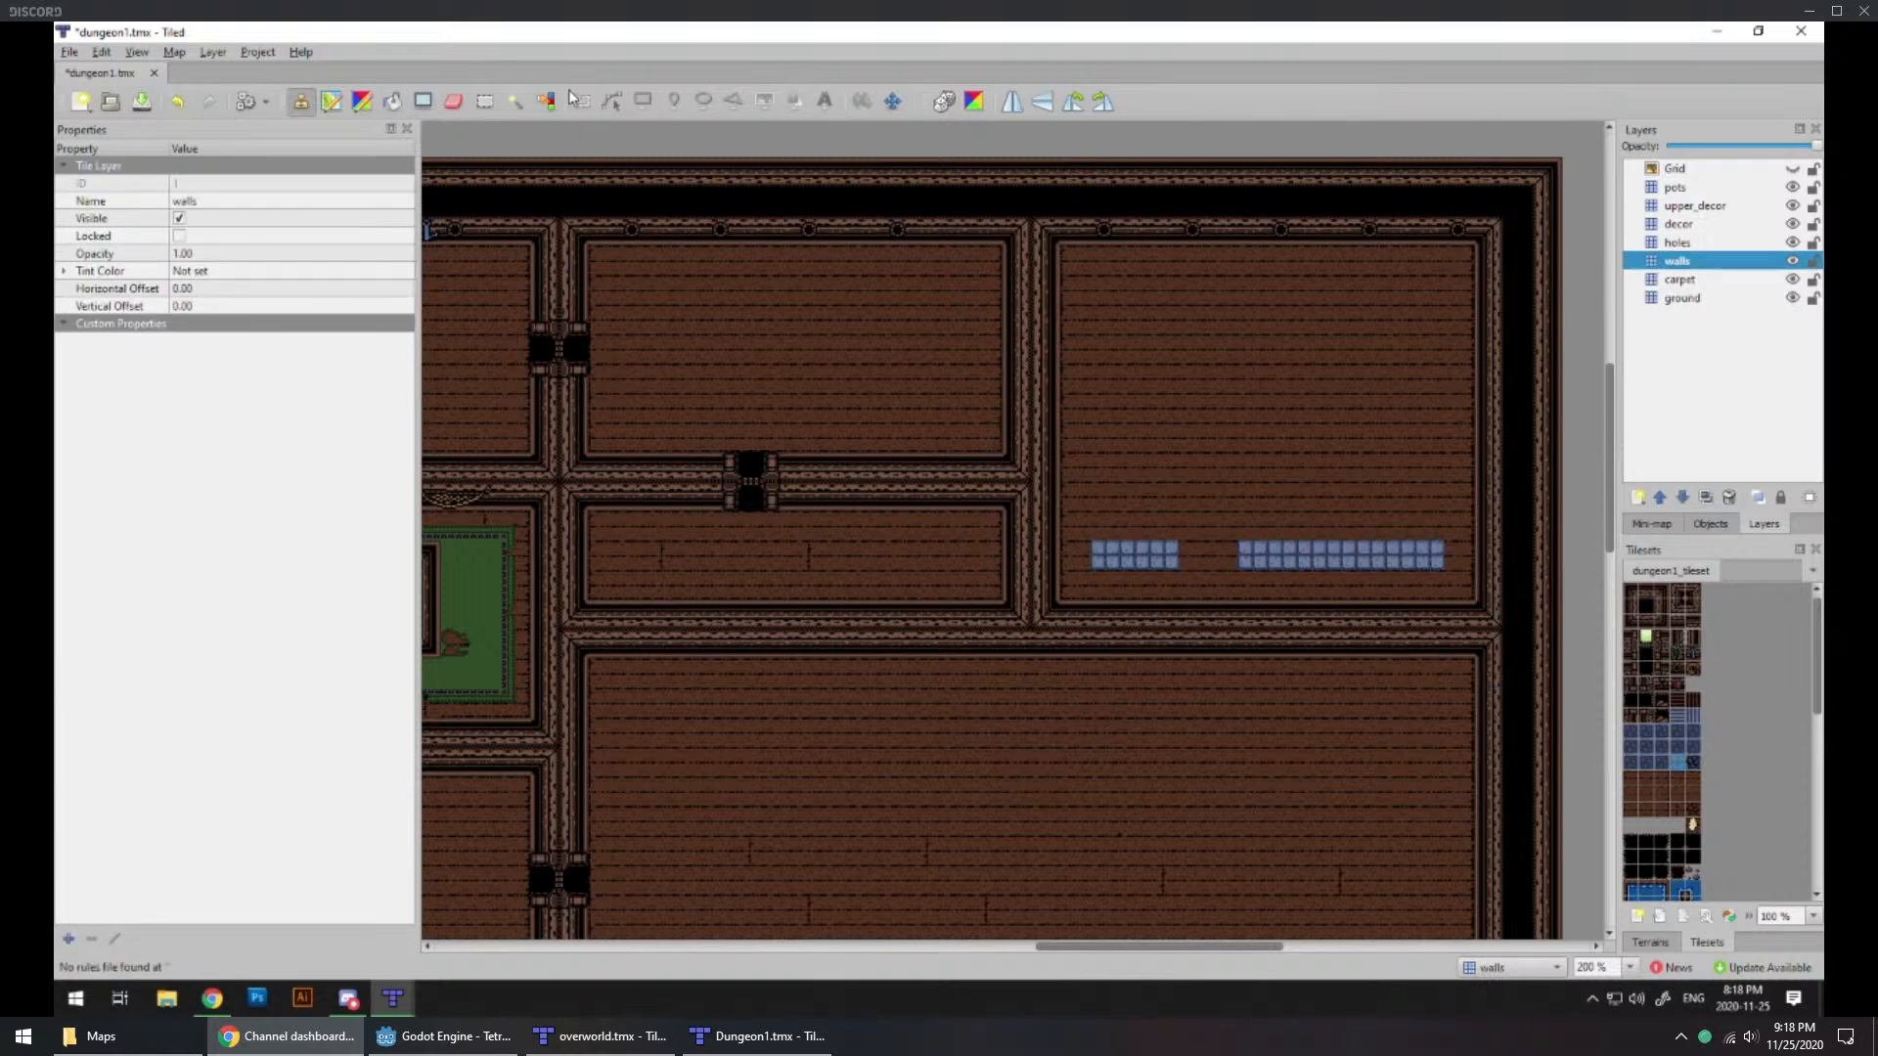
click(455, 102)
drag(1234, 556, 1185, 554)
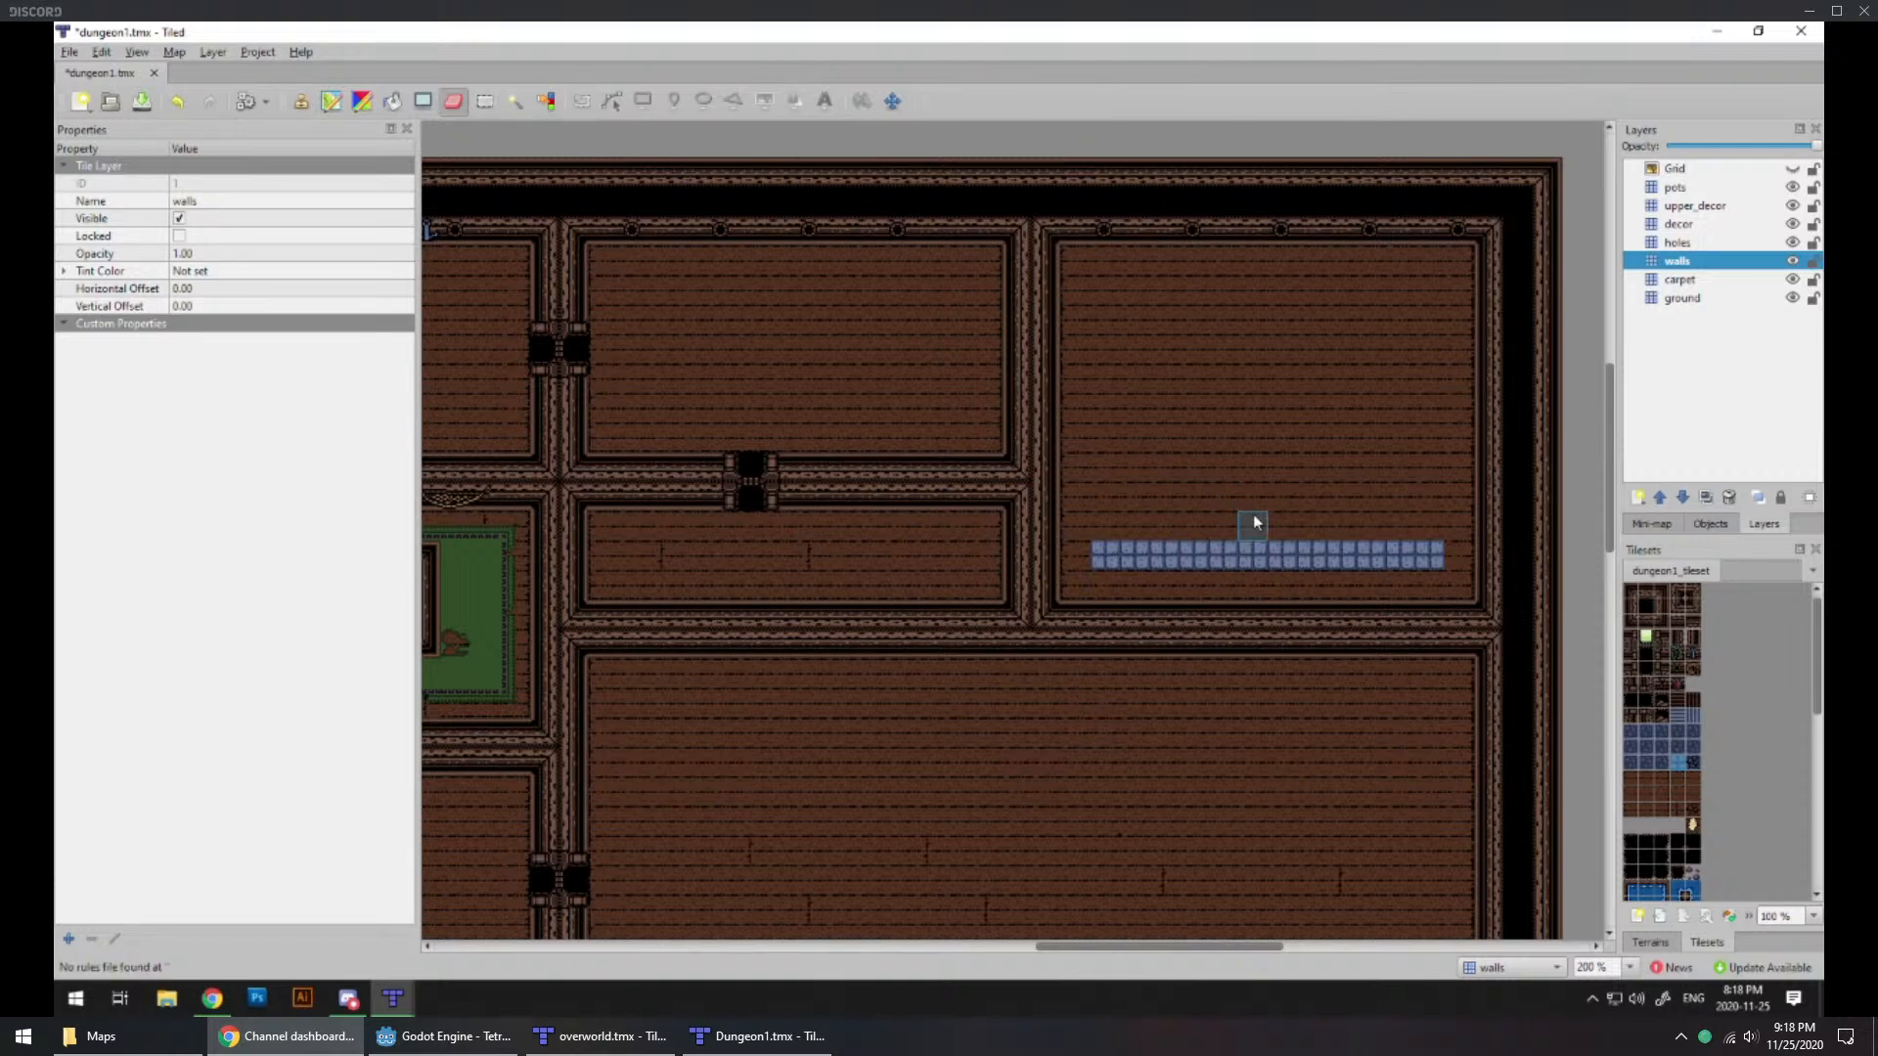
Step: Add the western, northern and eastern sides of the light-blue border on the ground layer to close the rectangle
click(1678, 298)
click(1668, 760)
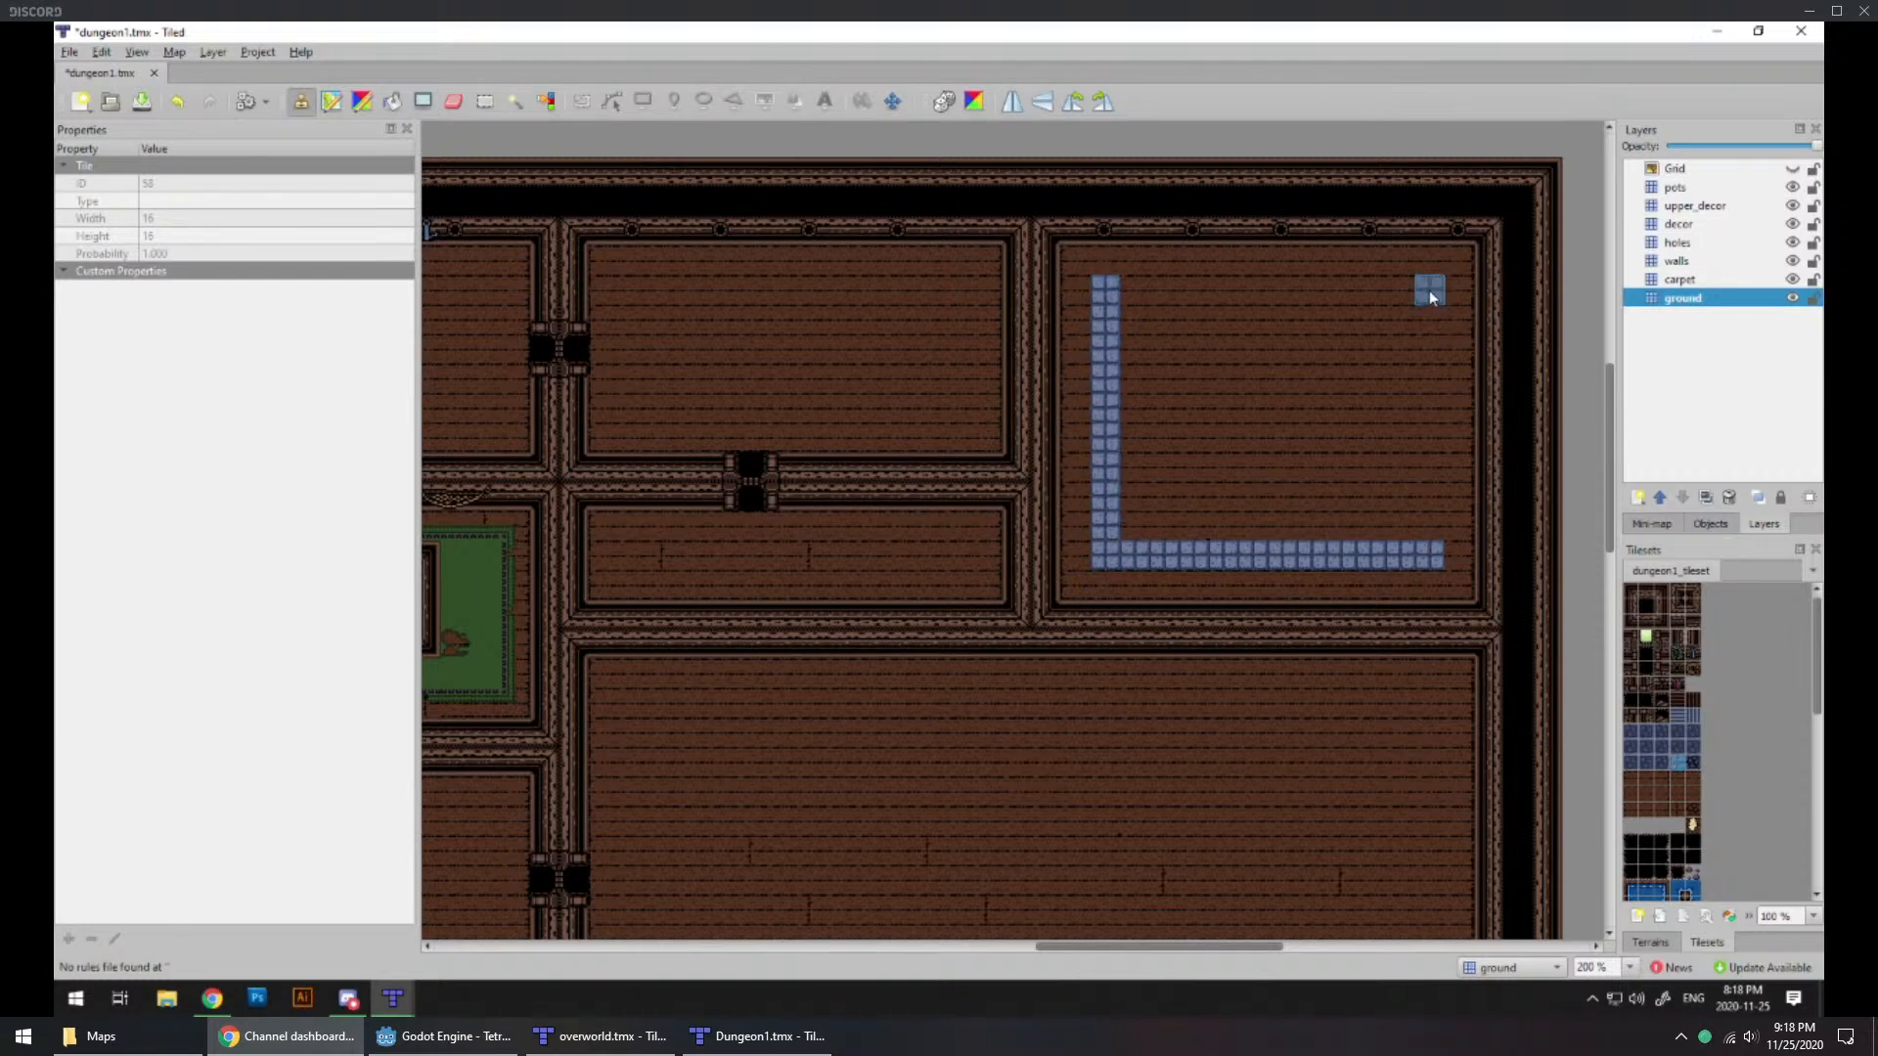
drag(1430, 292, 1195, 284)
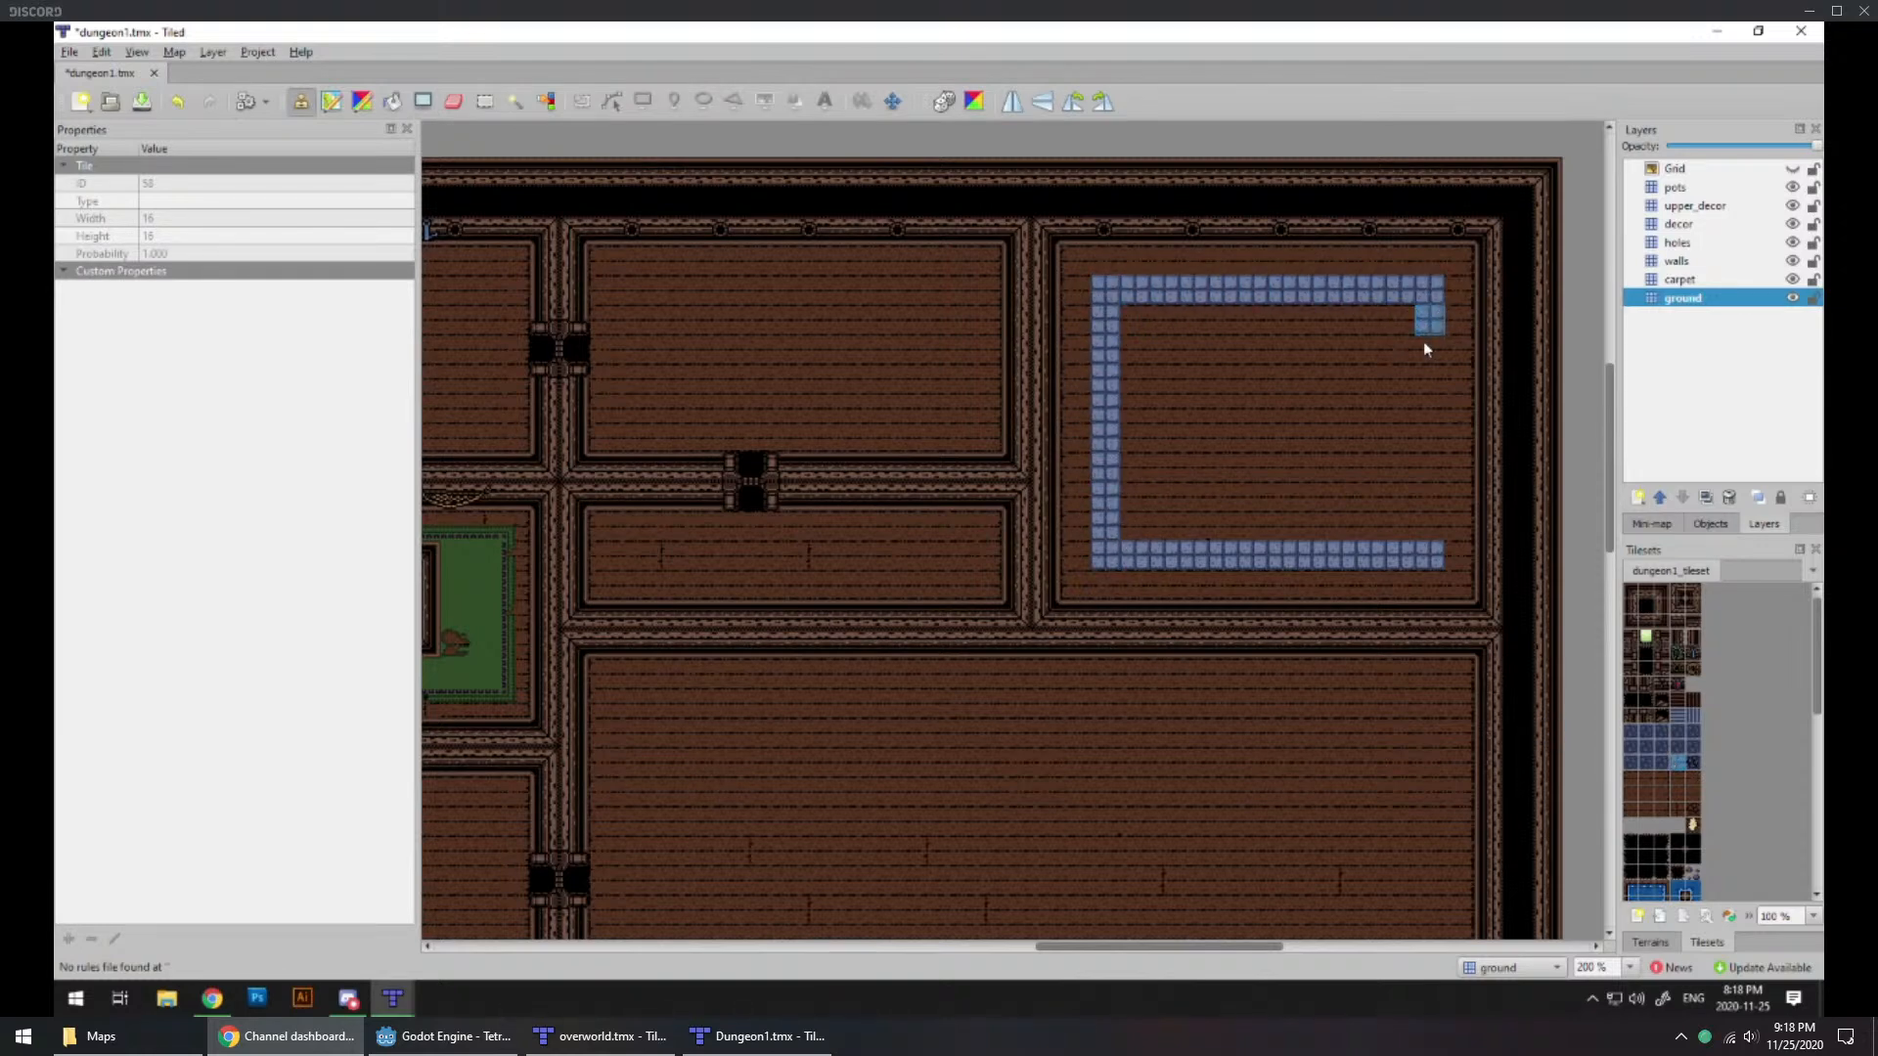
drag(1423, 337, 1430, 497)
Step: Fill the inside of the light-blue border with dark-blue stone floor tiles
click(1647, 749)
drag(1399, 314, 1135, 319)
mouse_move(1137, 382)
mouse_down()
mouse_move(1140, 512)
mouse_move(1386, 525)
mouse_move(1394, 352)
mouse_move(1188, 352)
mouse_move(1176, 469)
mouse_move(1362, 494)
mouse_move(1335, 367)
mouse_move(1205, 387)
mouse_move(1337, 375)
mouse_move(1282, 472)
mouse_move(1268, 421)
mouse_move(1241, 453)
mouse_move(1194, 431)
mouse_up()
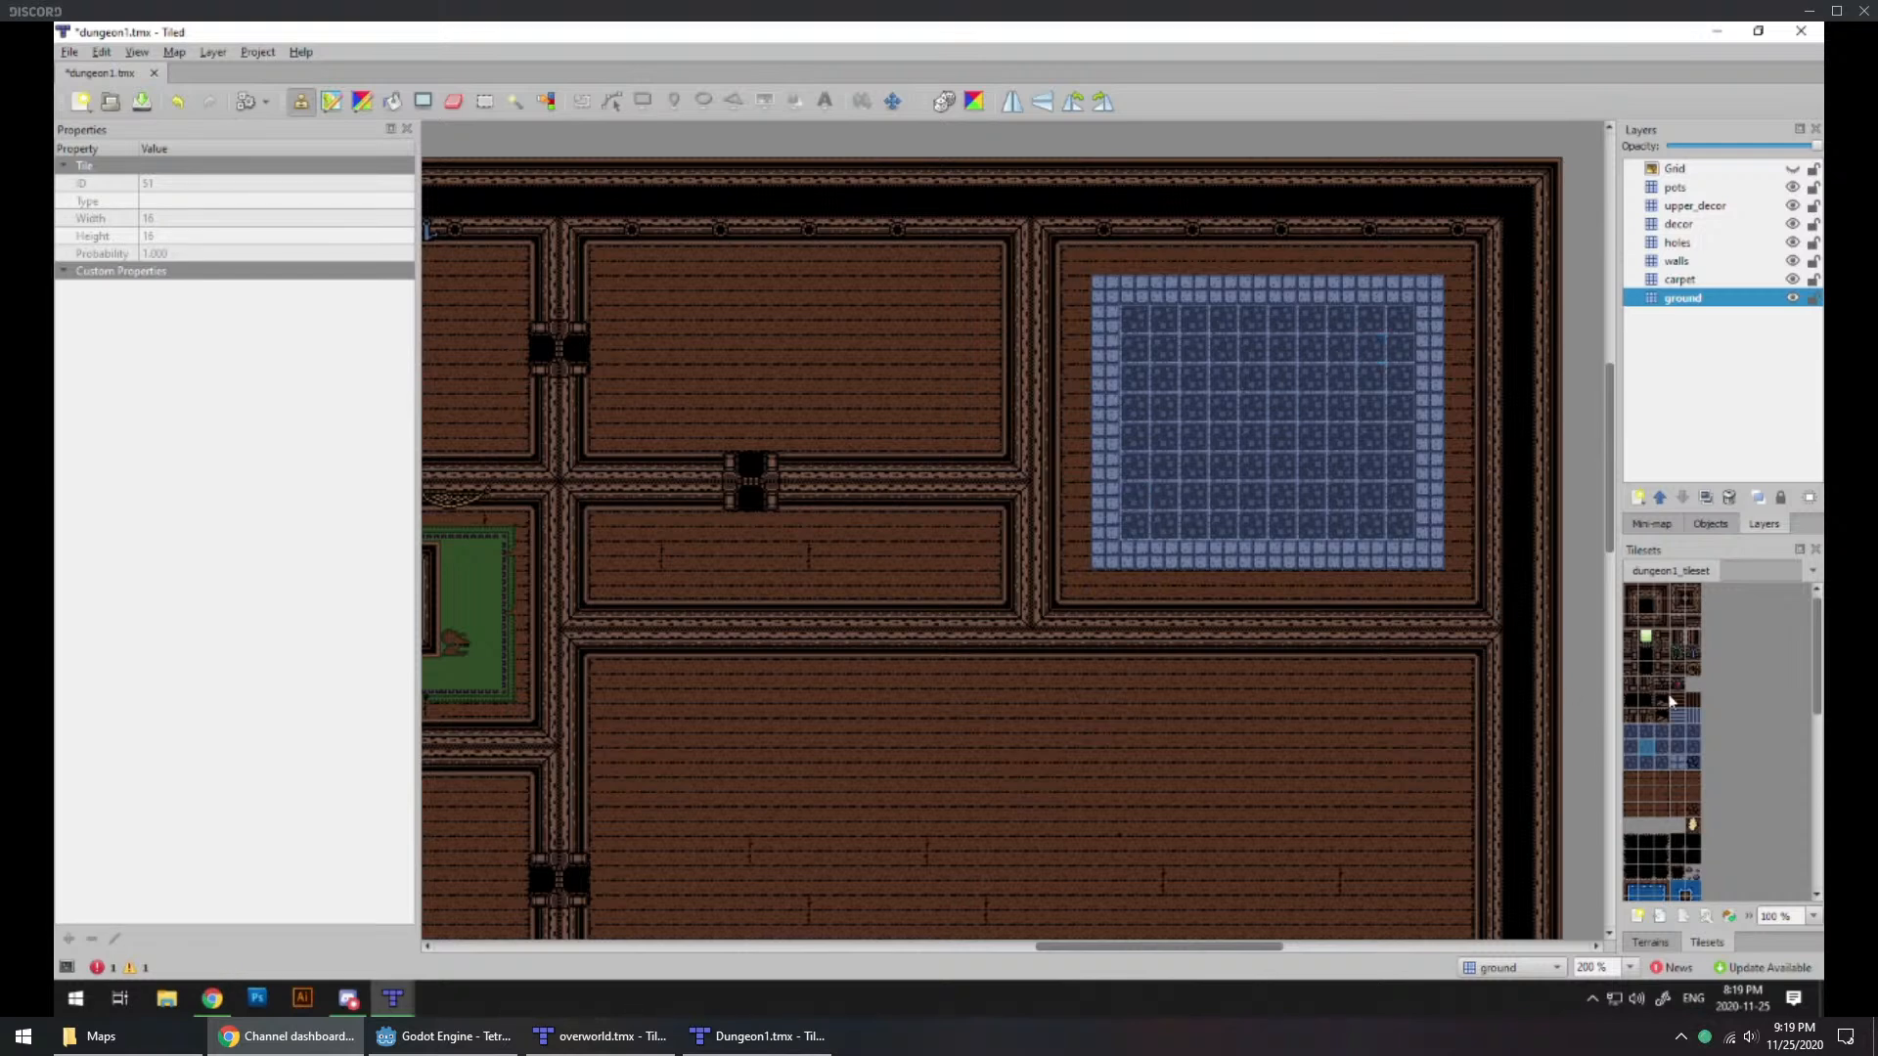
Step: Place both halves of a doorway on the walls layer between the northeast room and the large eastern room, centred under the blue floor
drag(1631, 654, 1663, 656)
click(1677, 262)
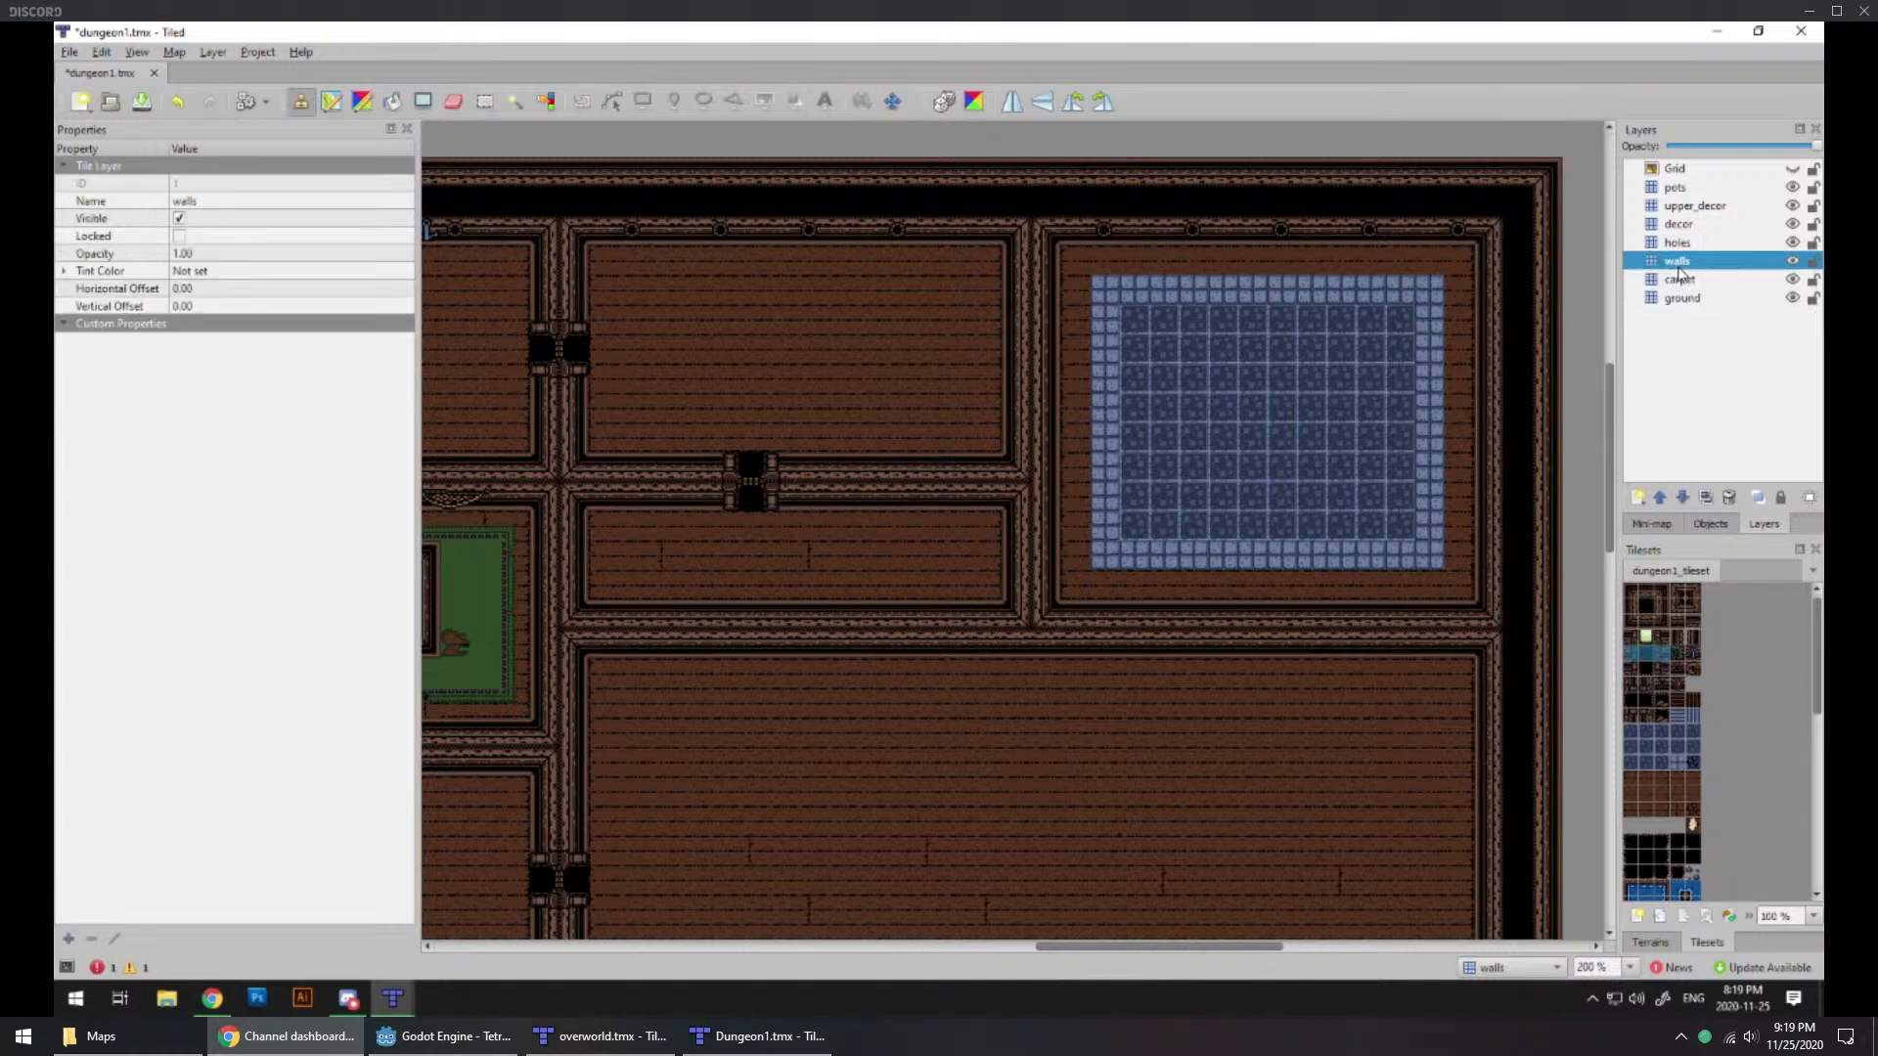
click(1273, 642)
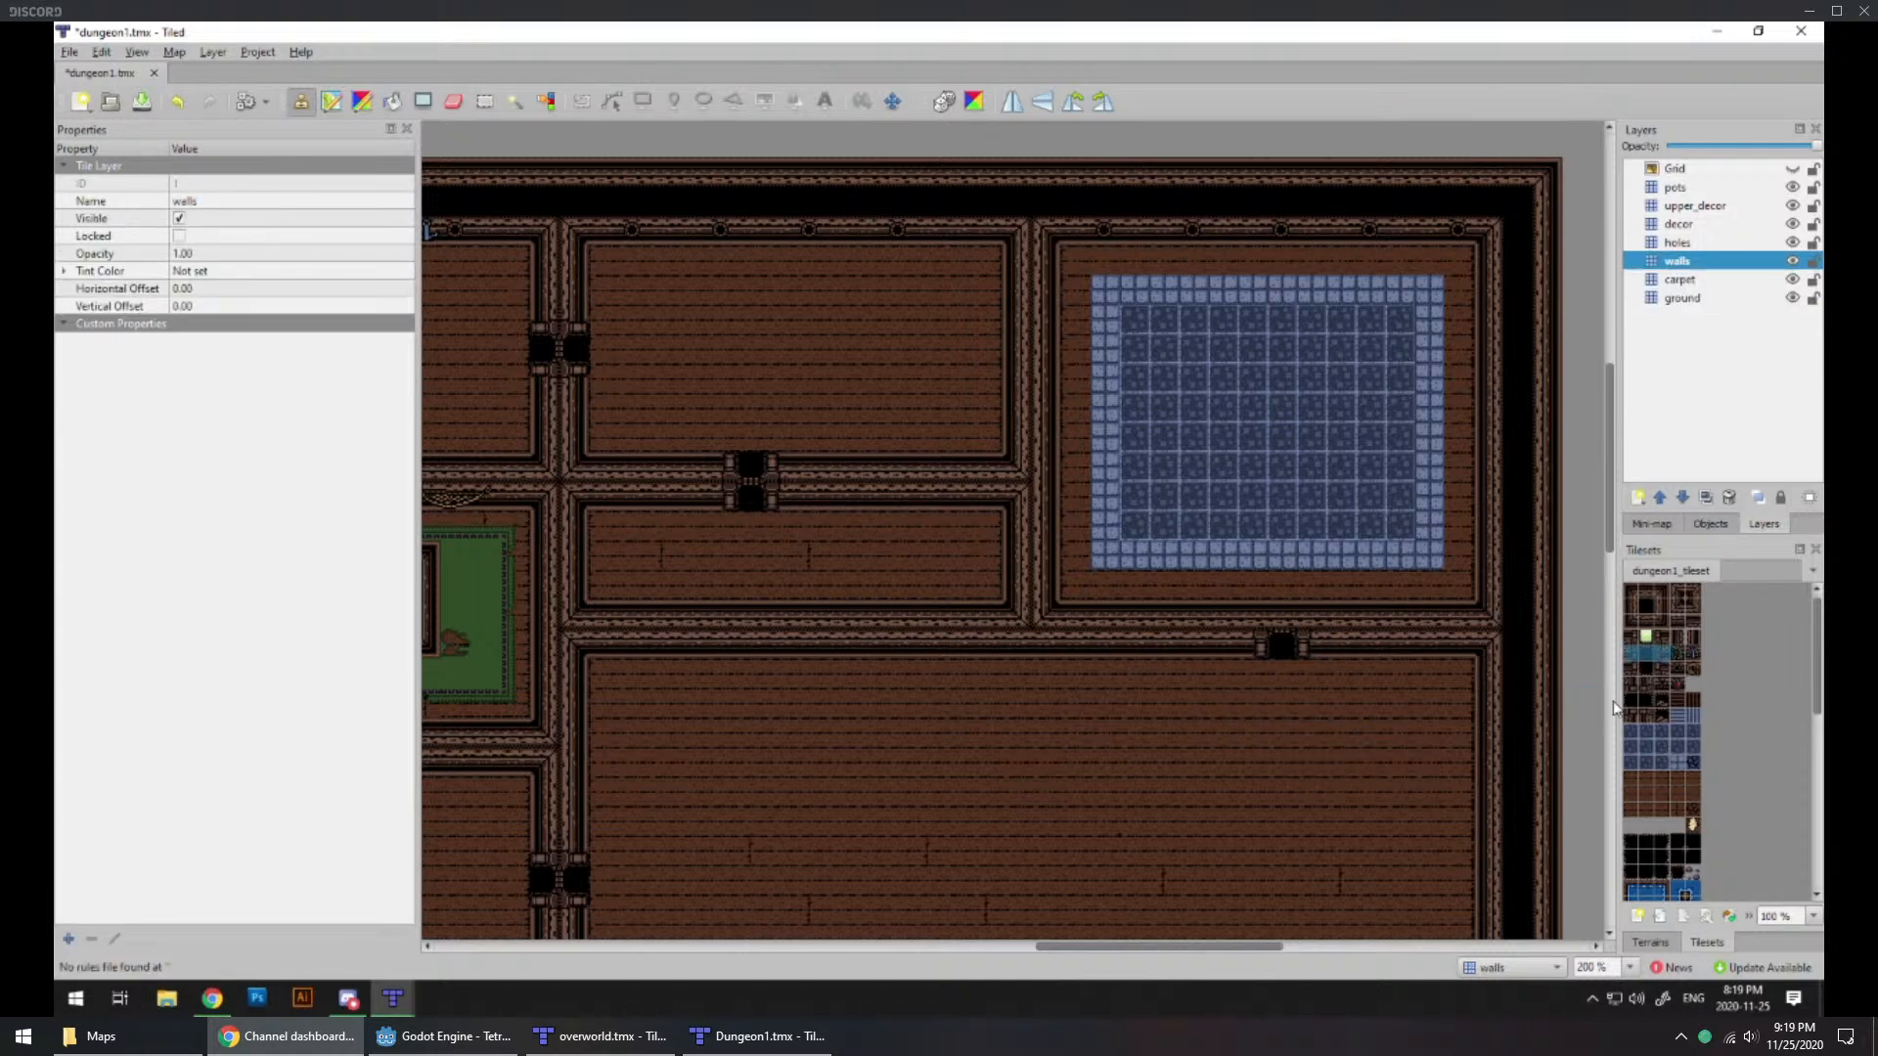
click(1657, 671)
click(1281, 614)
Step: Place a doorway between the narrow room and the large eastern room, aligned with the large room's southern doorway
ctrl+scroll(1059, 638, down, 1)
middle_drag(893, 621, 1064, 533)
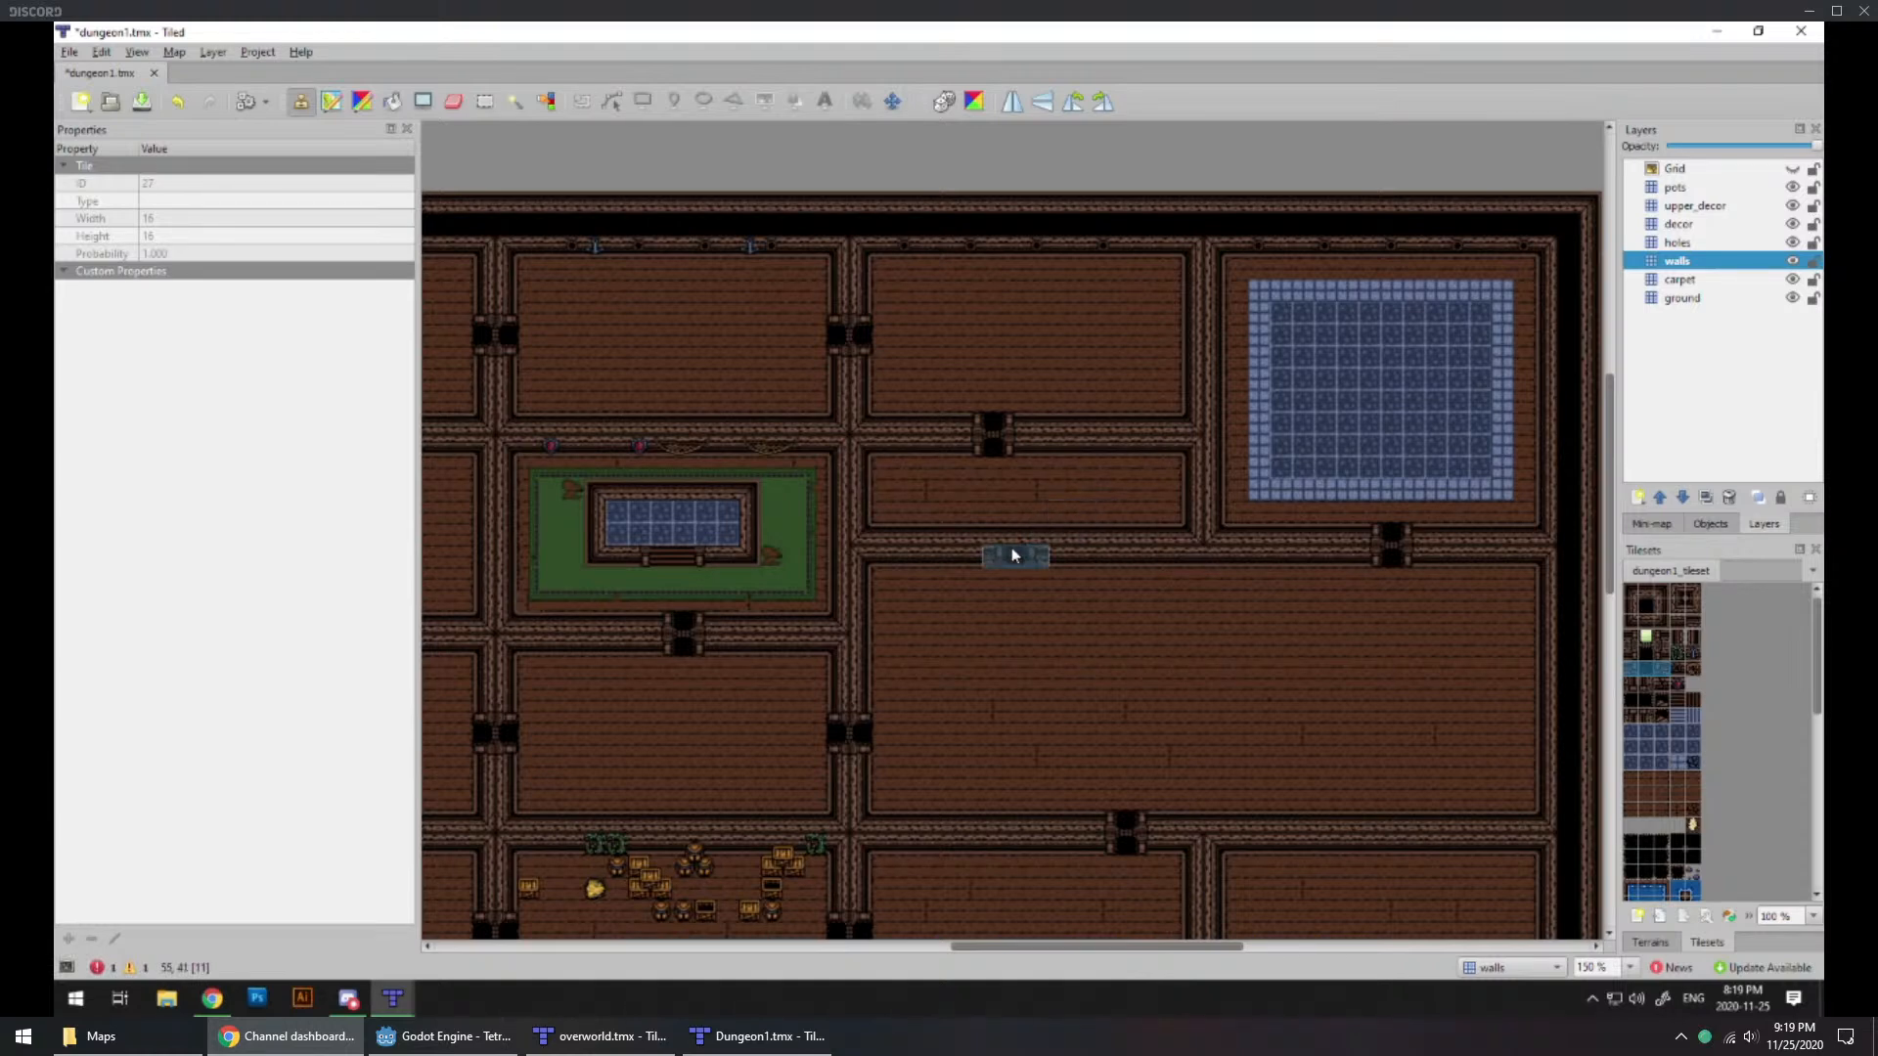
click(1120, 530)
drag(1629, 657, 1652, 654)
click(1124, 556)
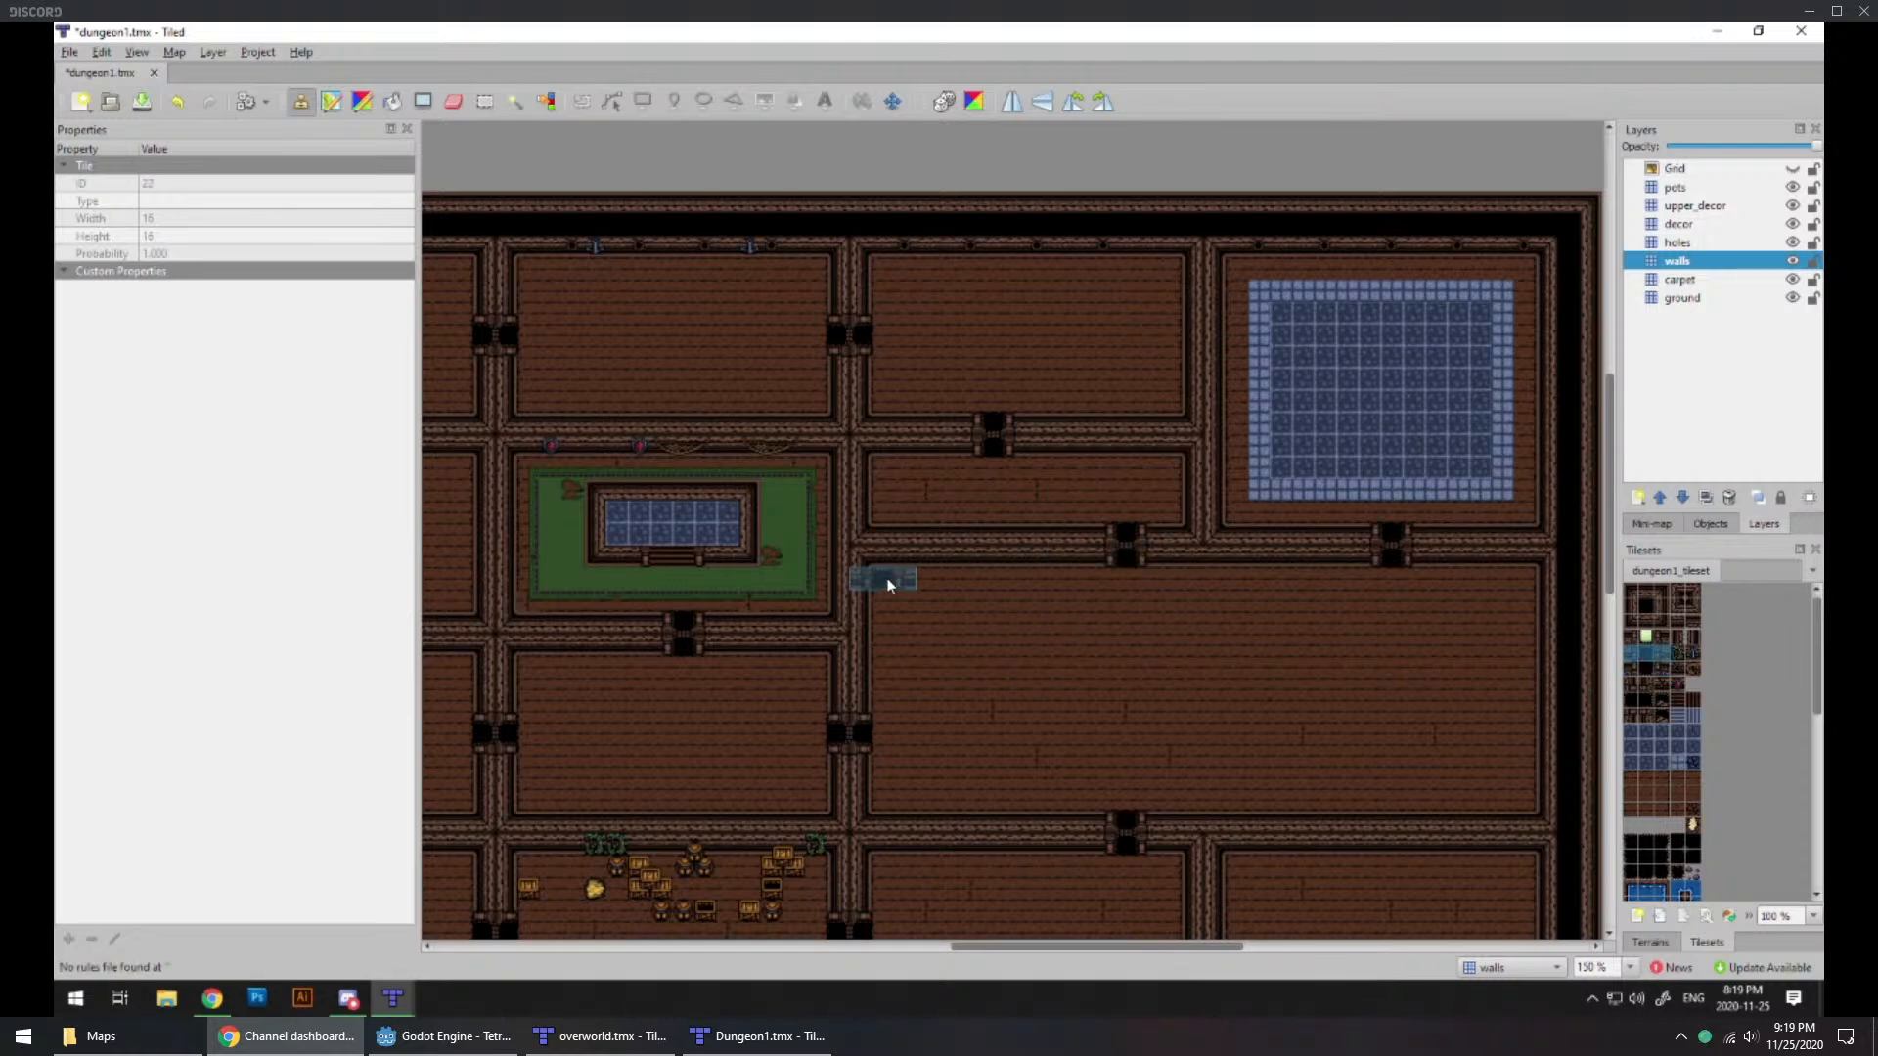
Step: Place a doorway in the narrow room's north wall, directly above the one in its south wall
click(1124, 442)
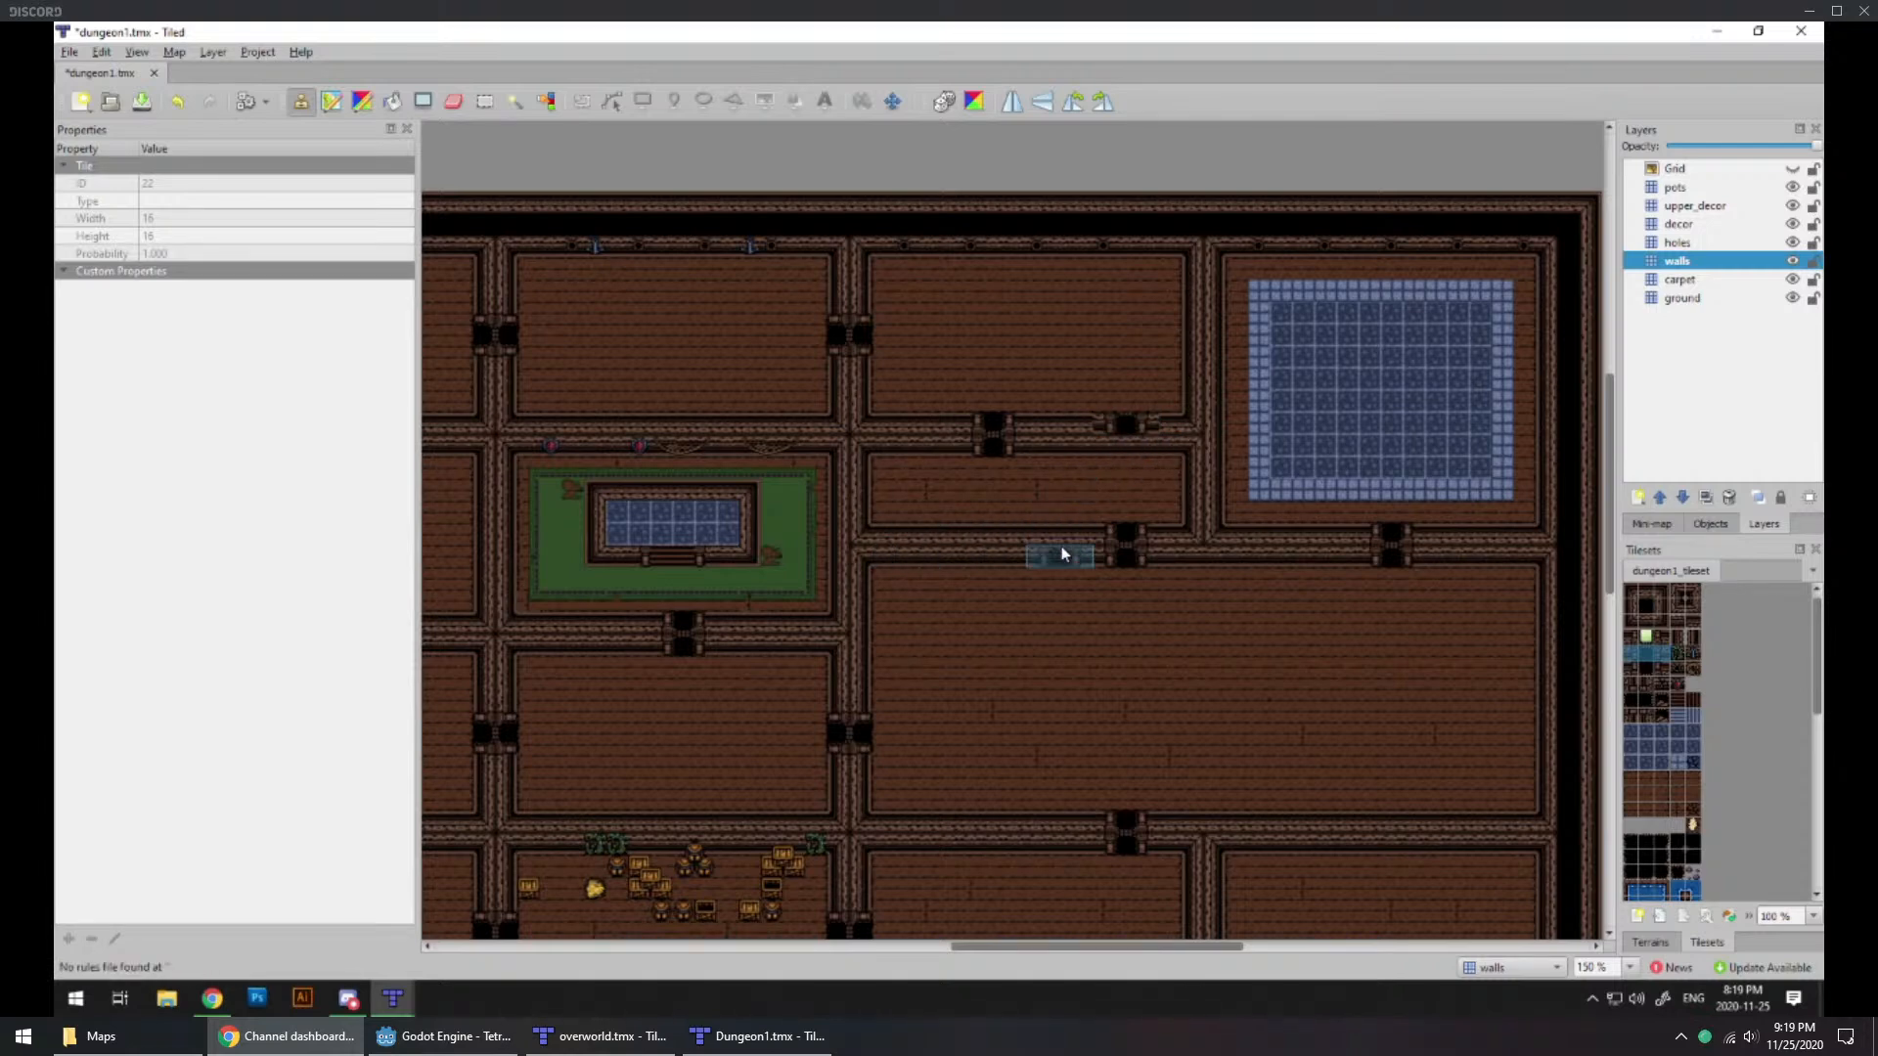
drag(1631, 669, 1660, 670)
click(1125, 429)
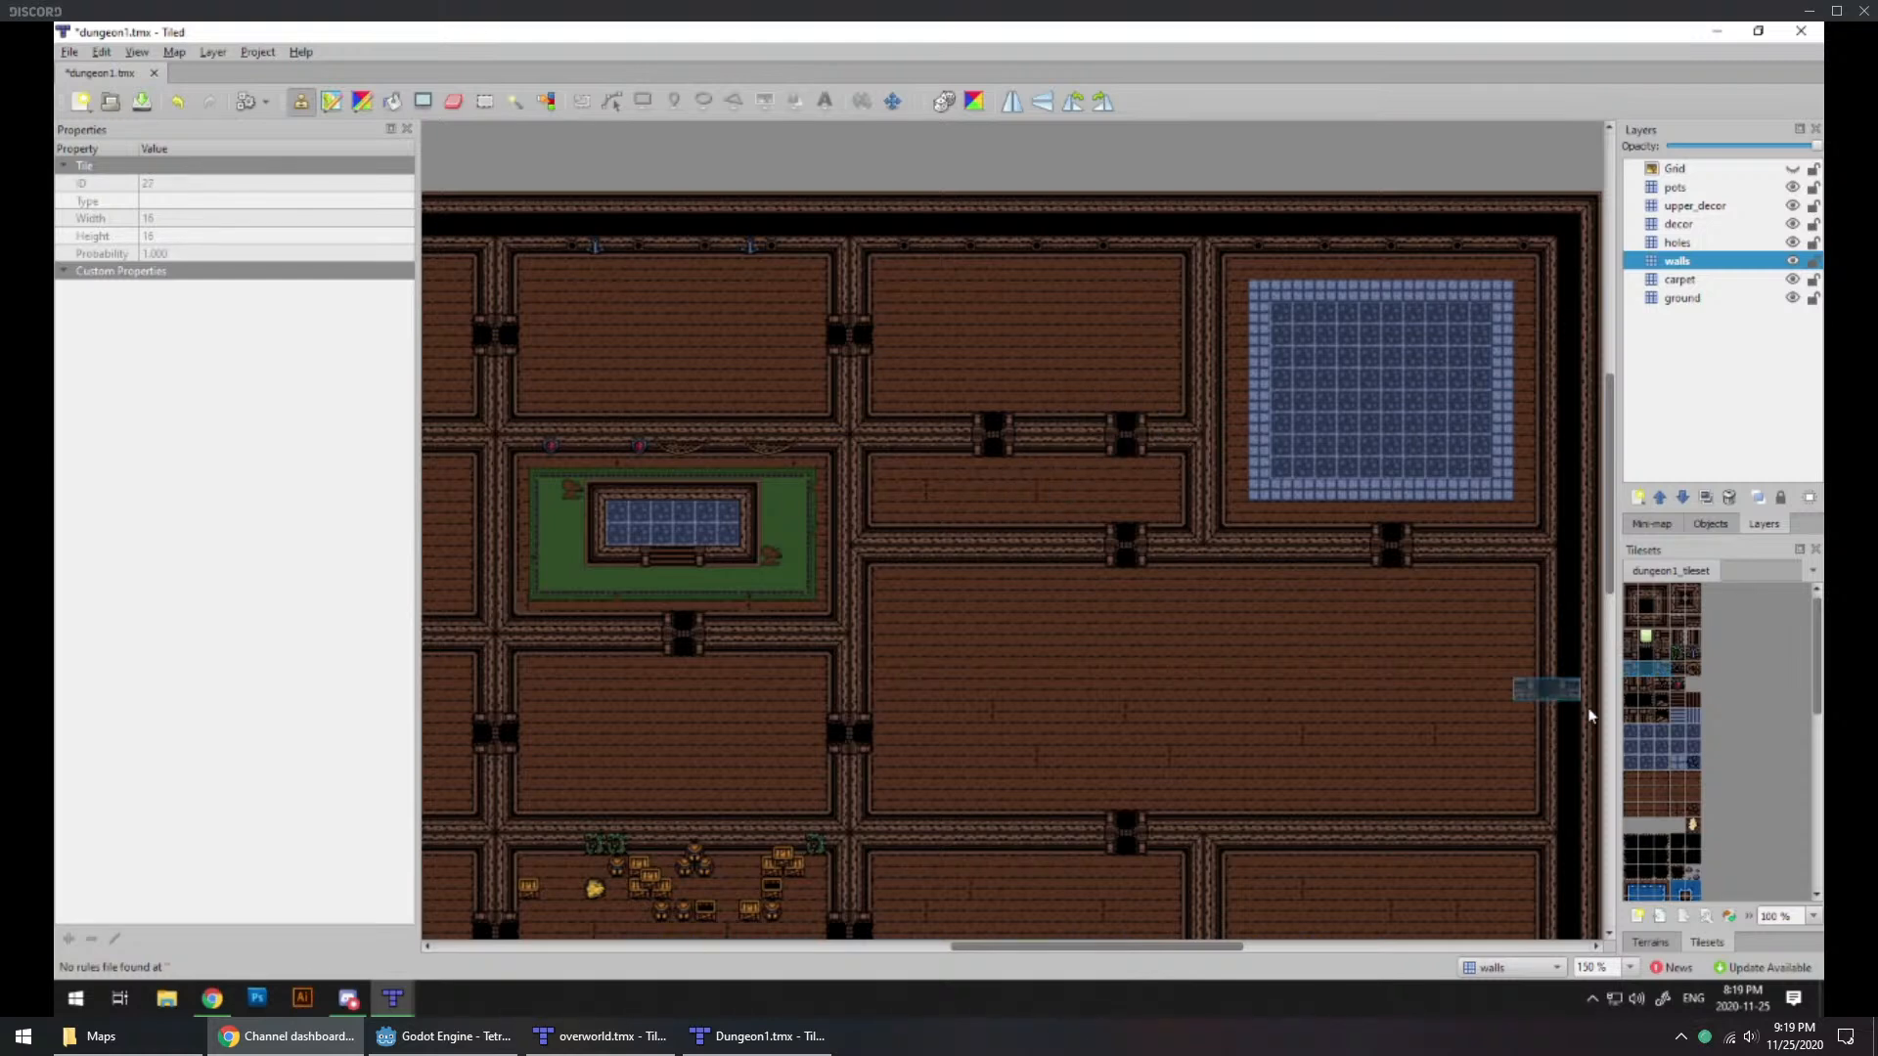
Step: Replace the western doorway in the narrow room's north wall with plain wall tiles on both sides
click(1647, 594)
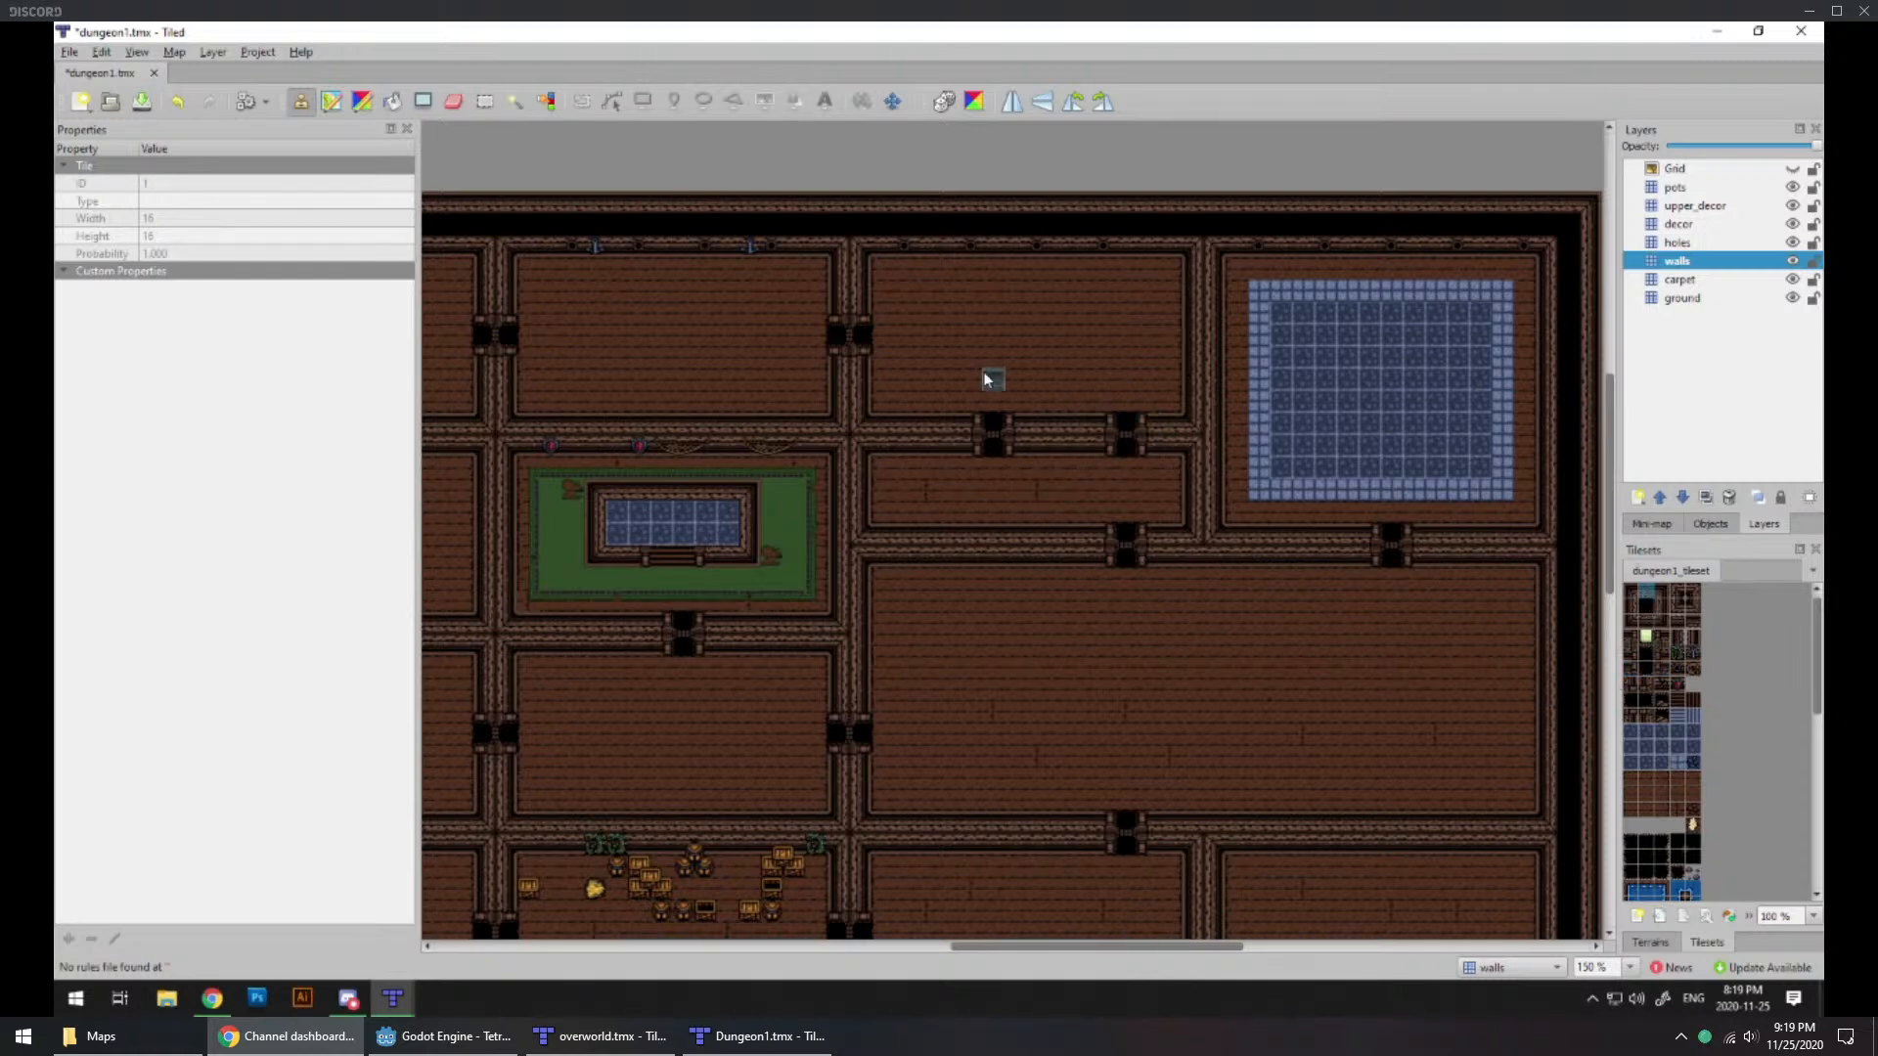
click(988, 423)
click(1647, 619)
click(989, 445)
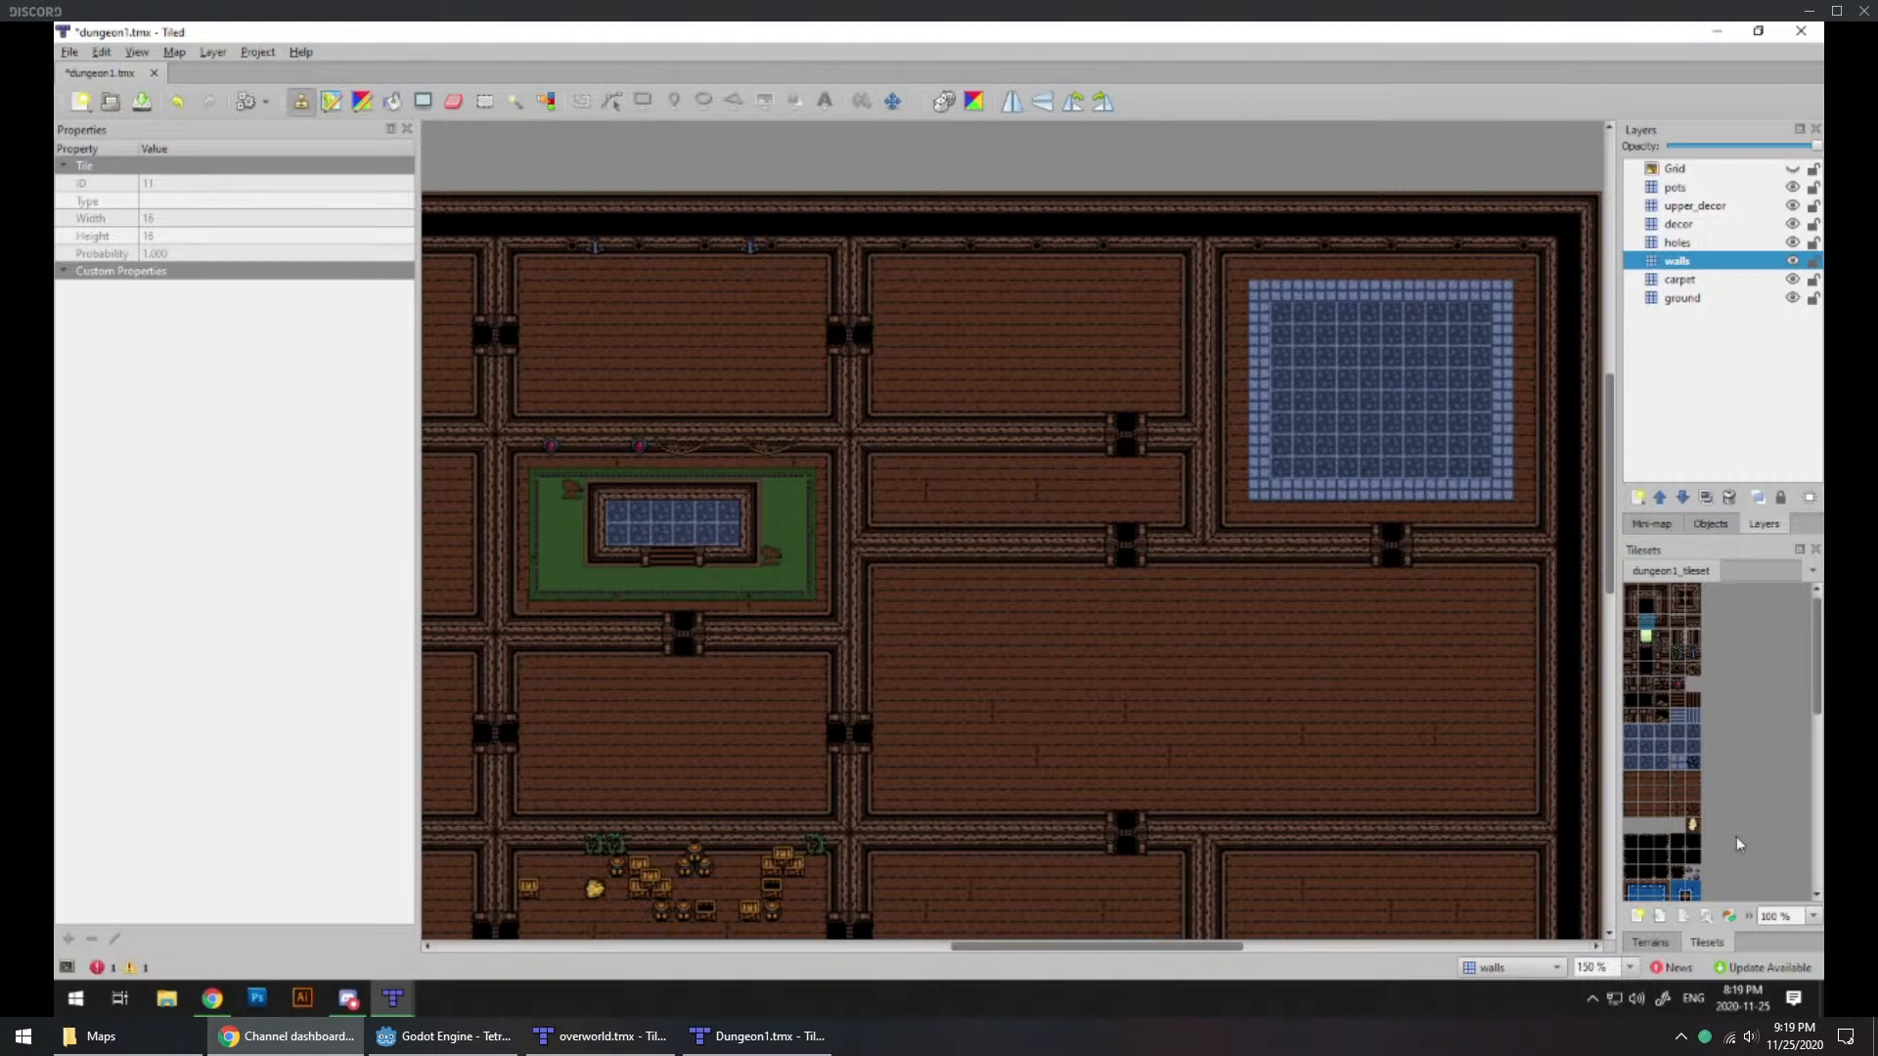
Step: Open the objects.tsx tileset from the TetraForce project's tiled folder
click(1710, 524)
click(1761, 526)
click(70, 52)
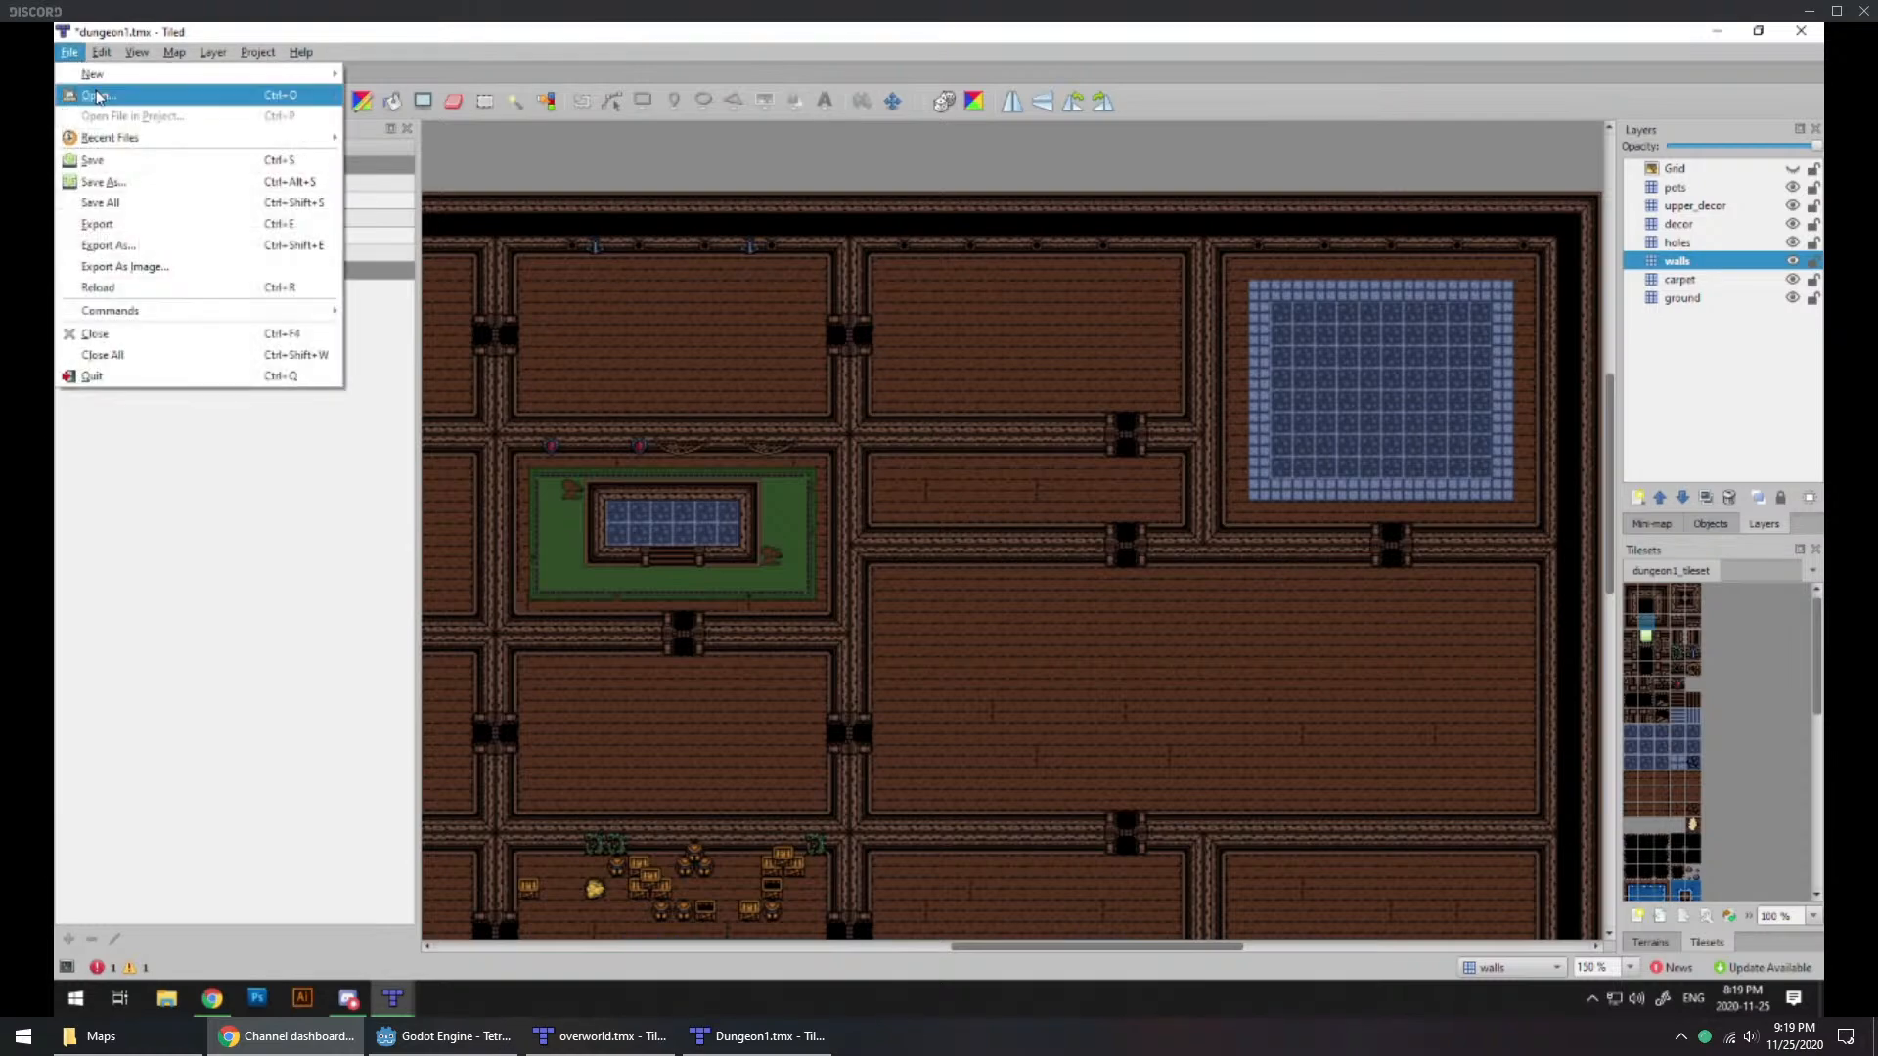
click(98, 95)
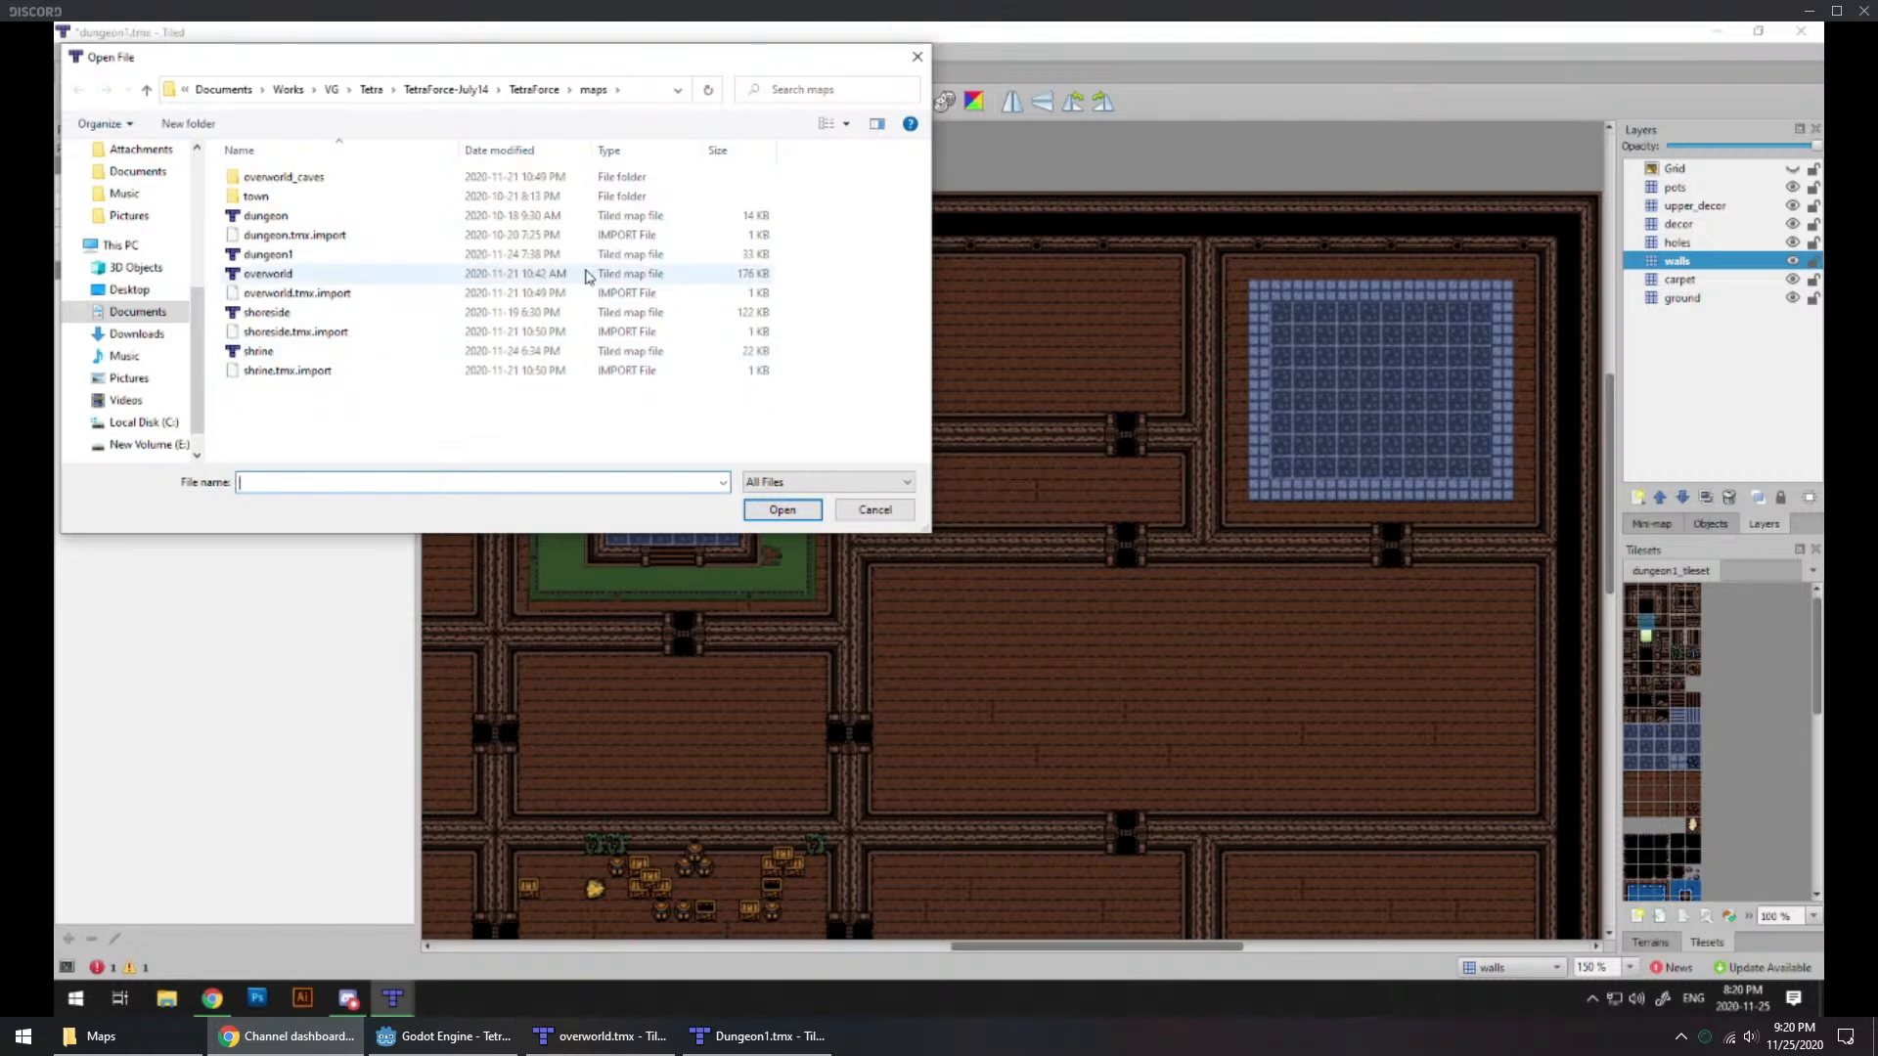
click(522, 90)
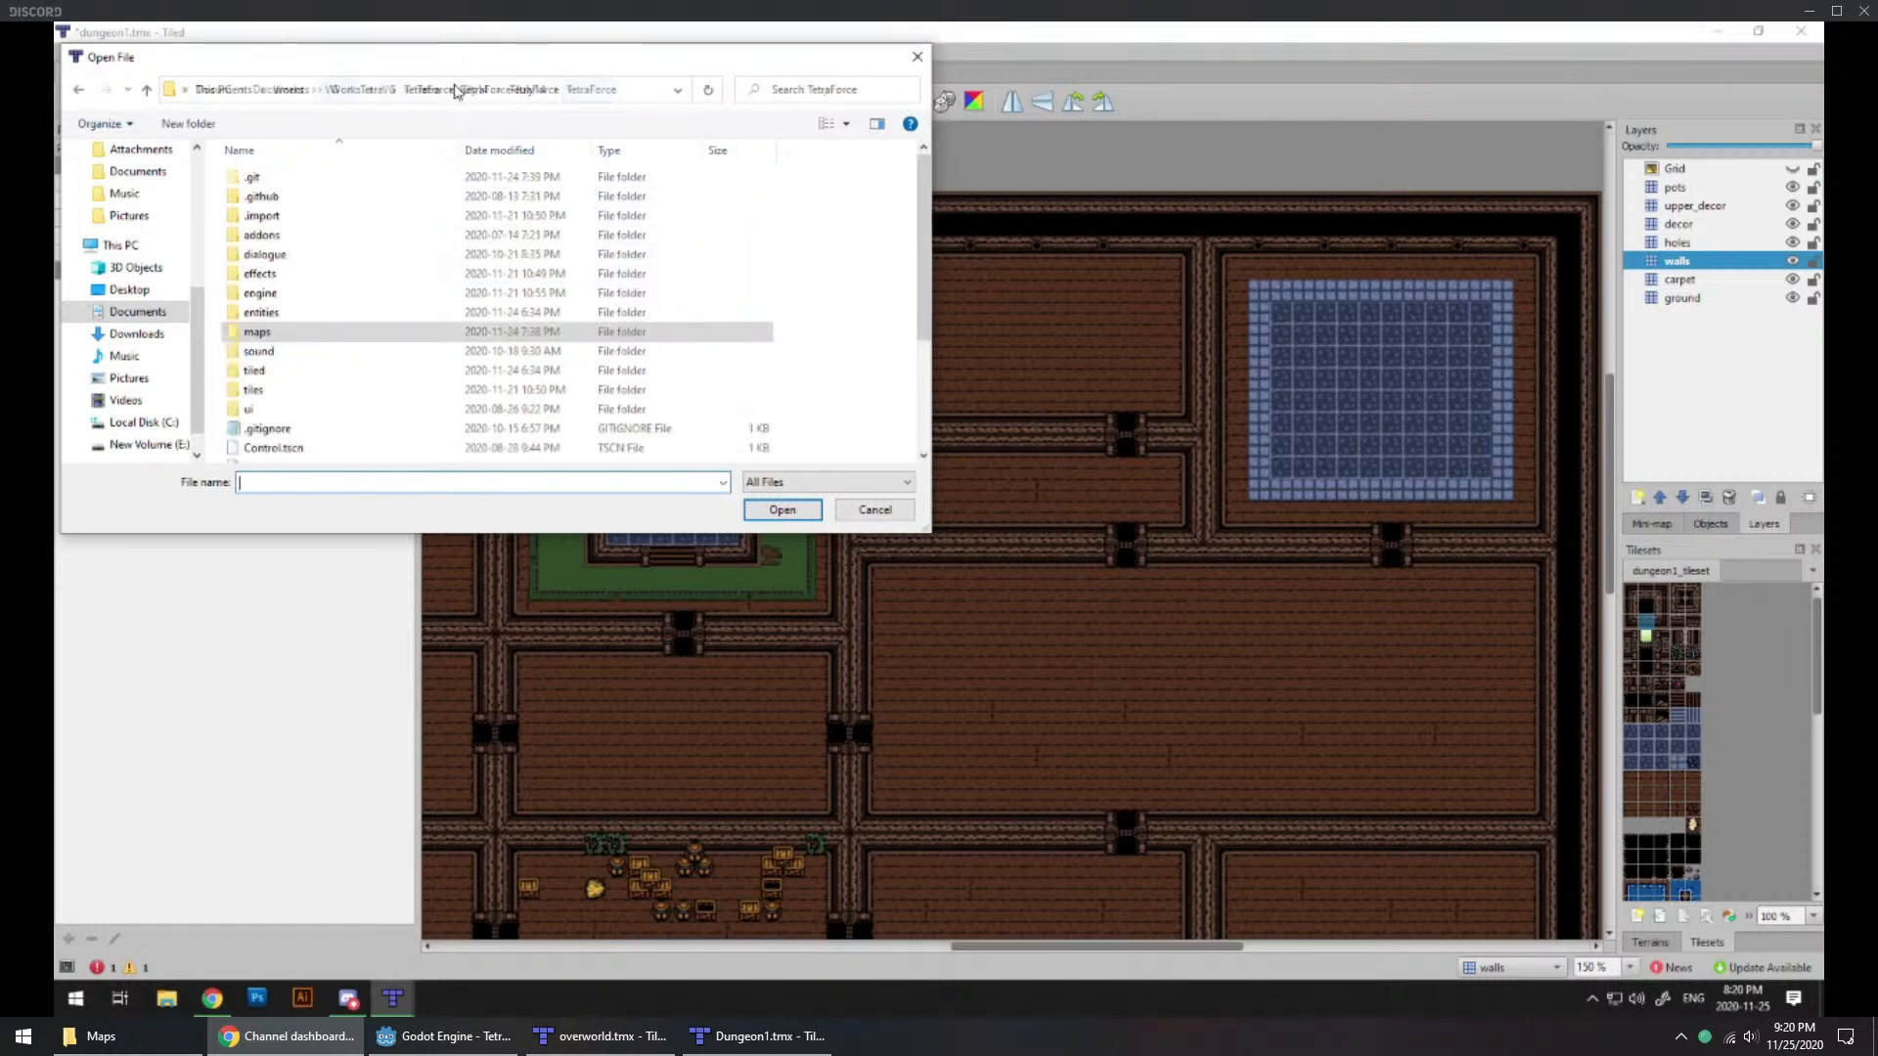
click(494, 89)
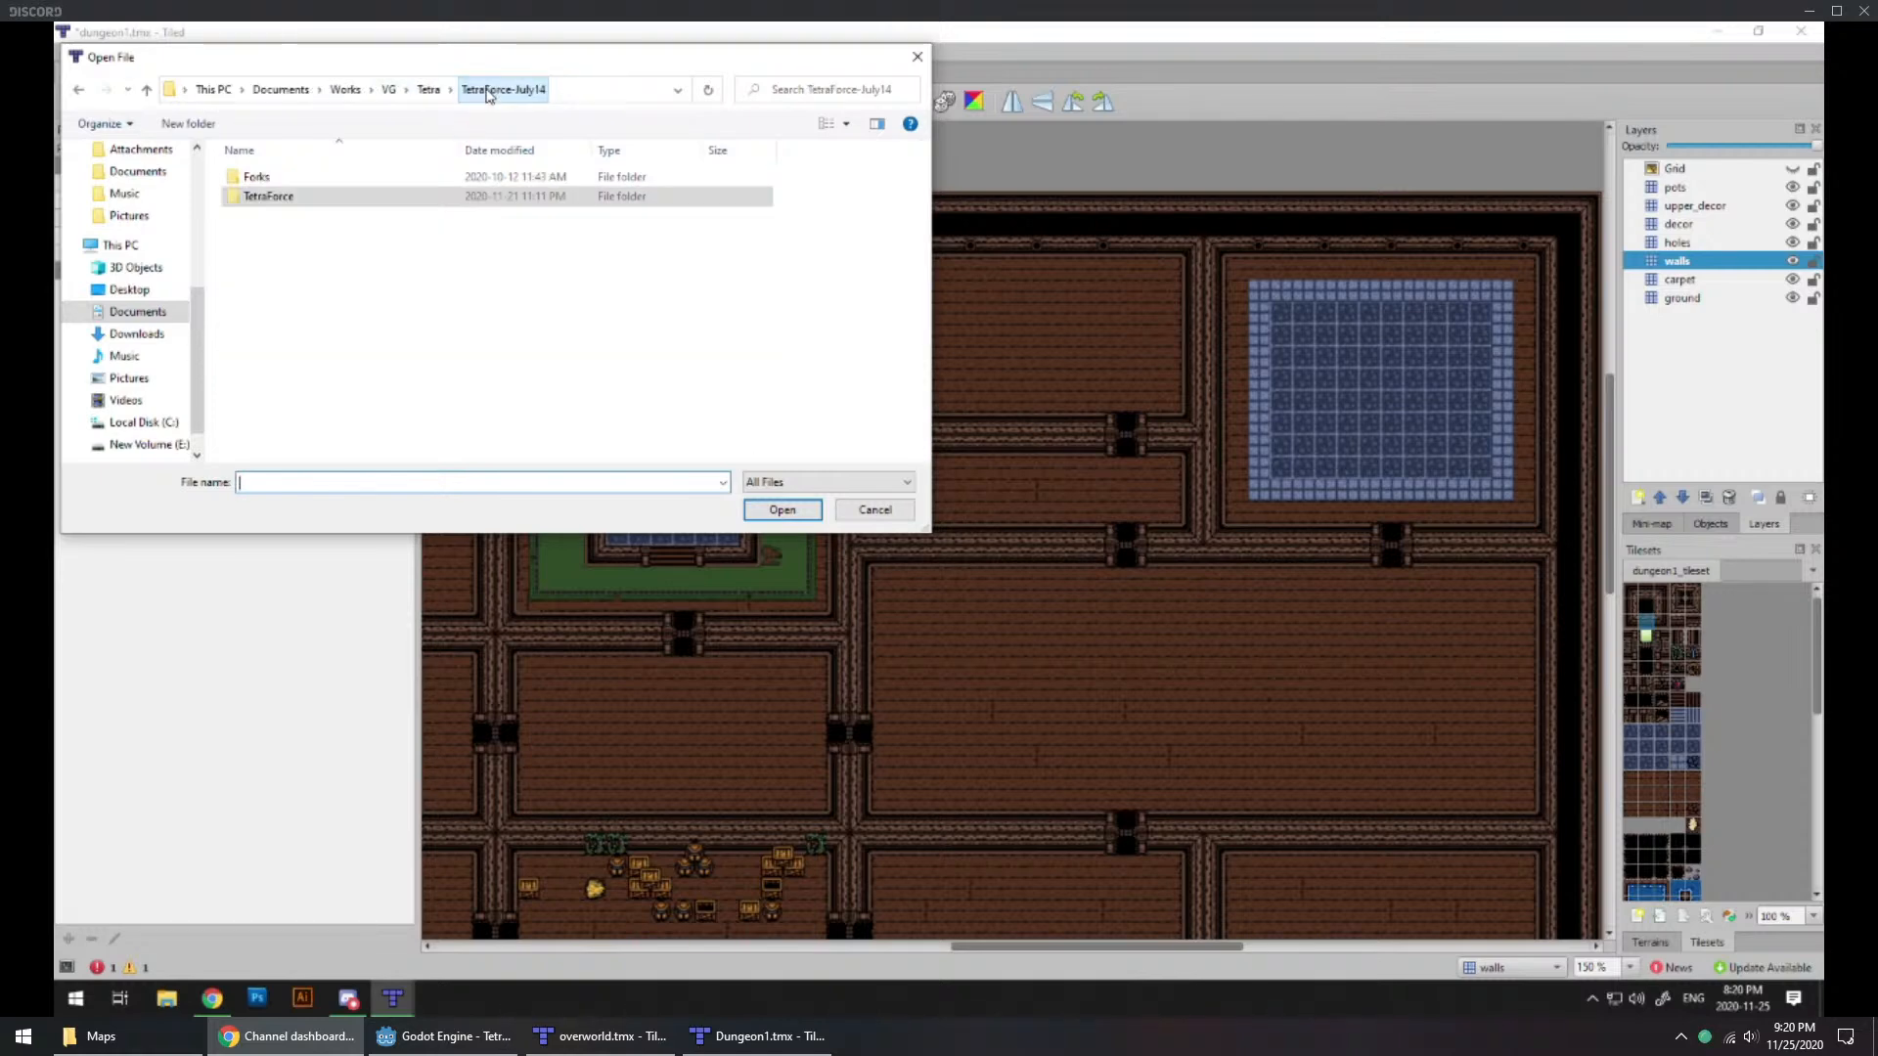
double_click(275, 198)
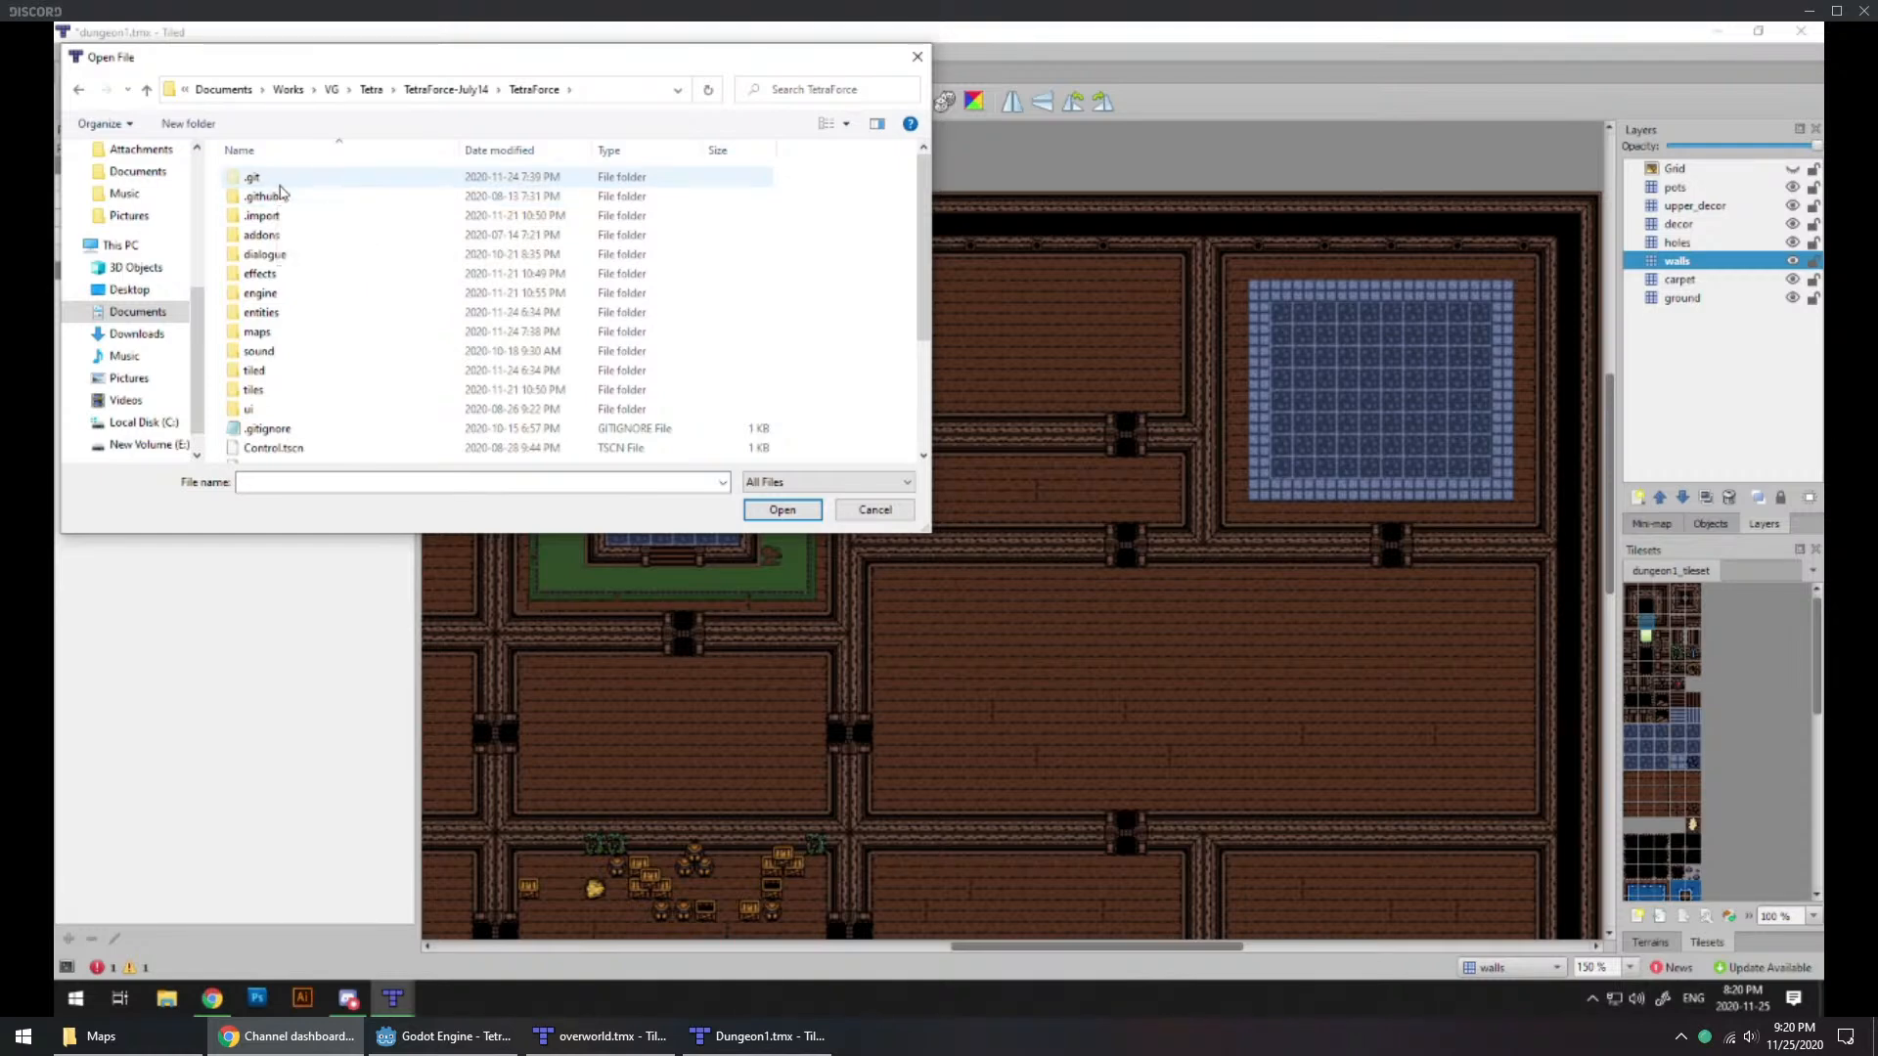
click(289, 339)
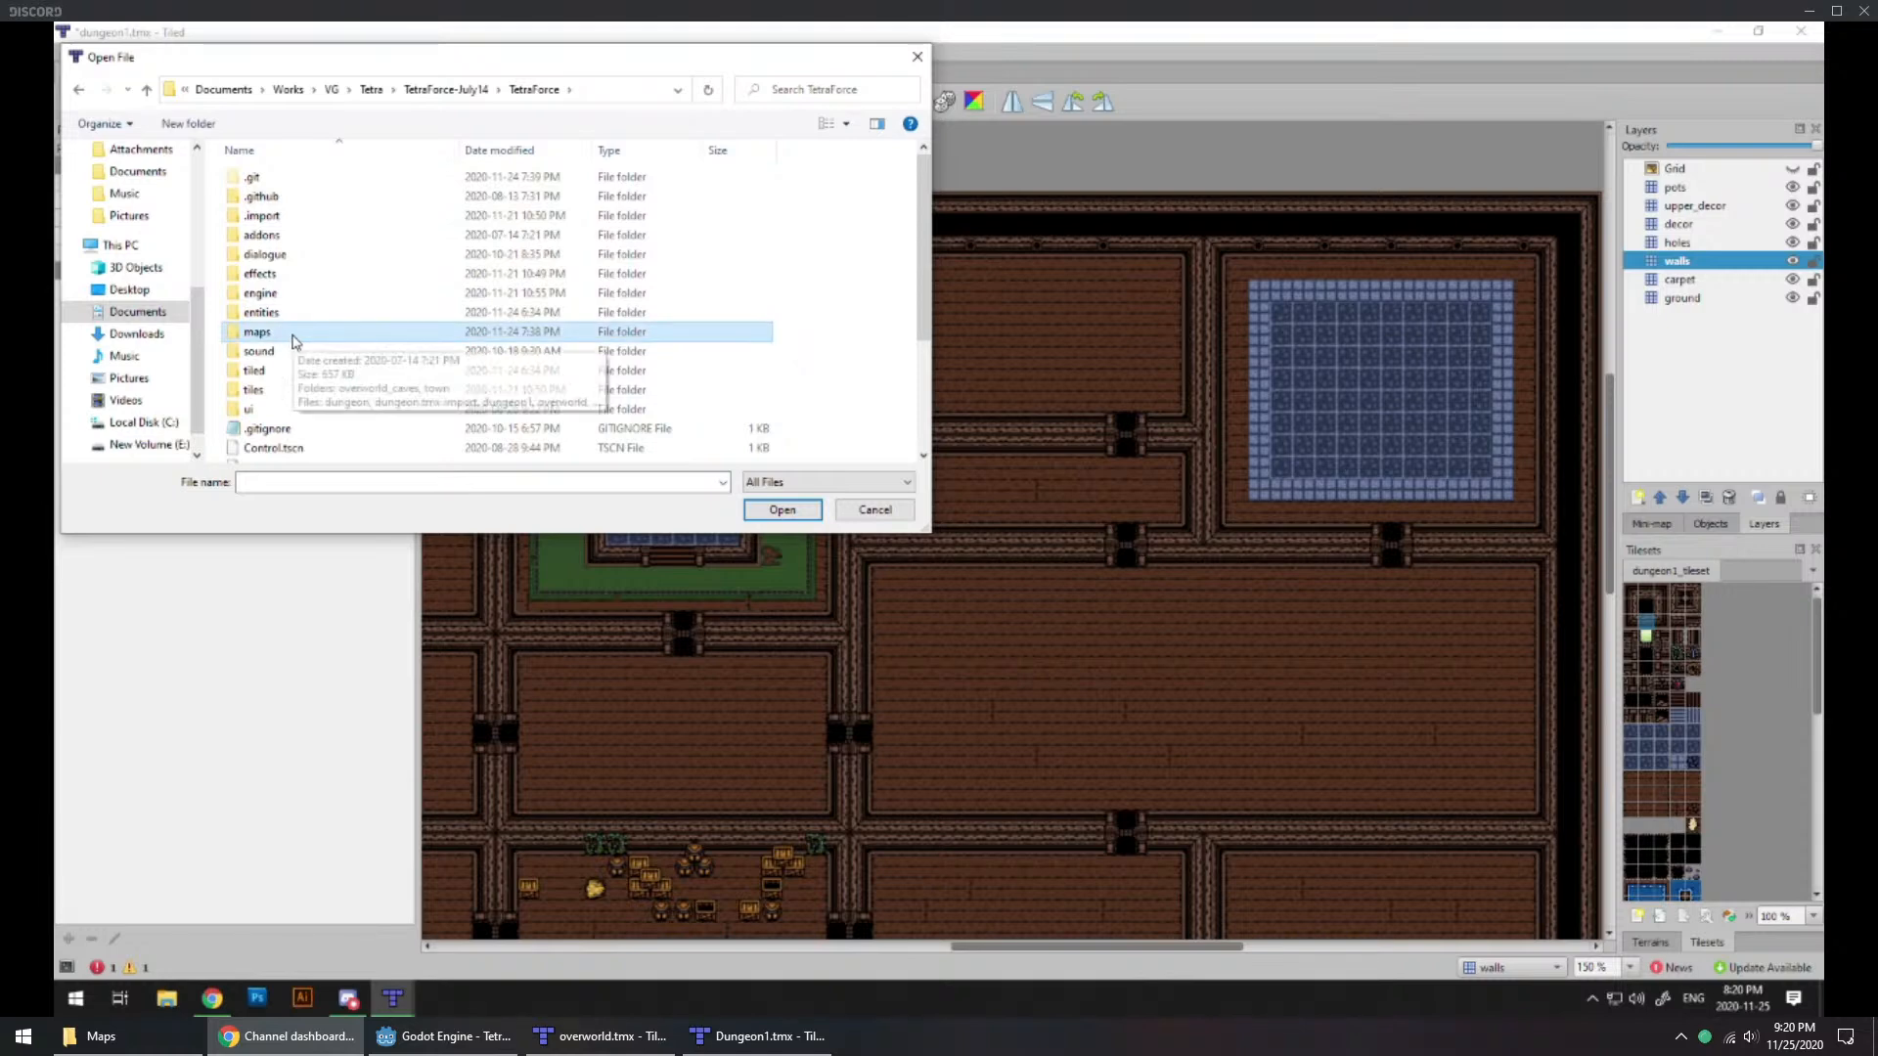
double_click(258, 370)
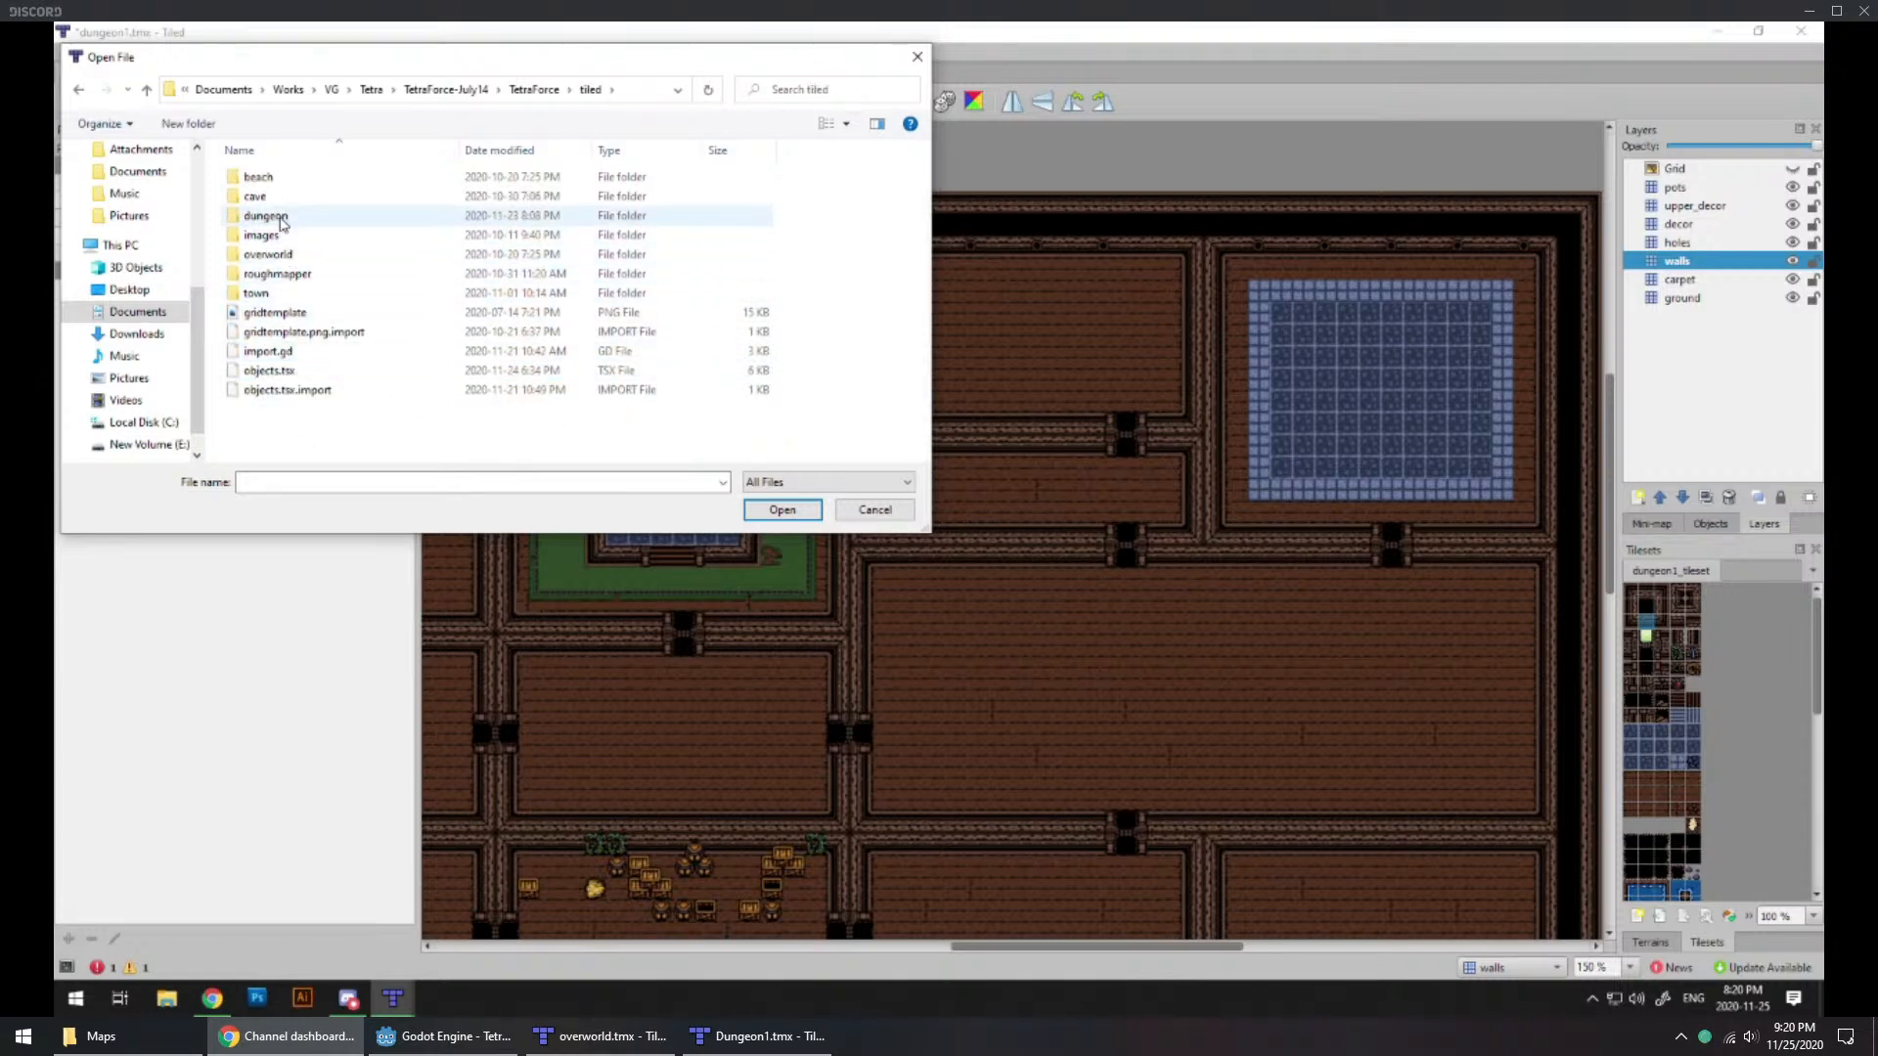
click(528, 91)
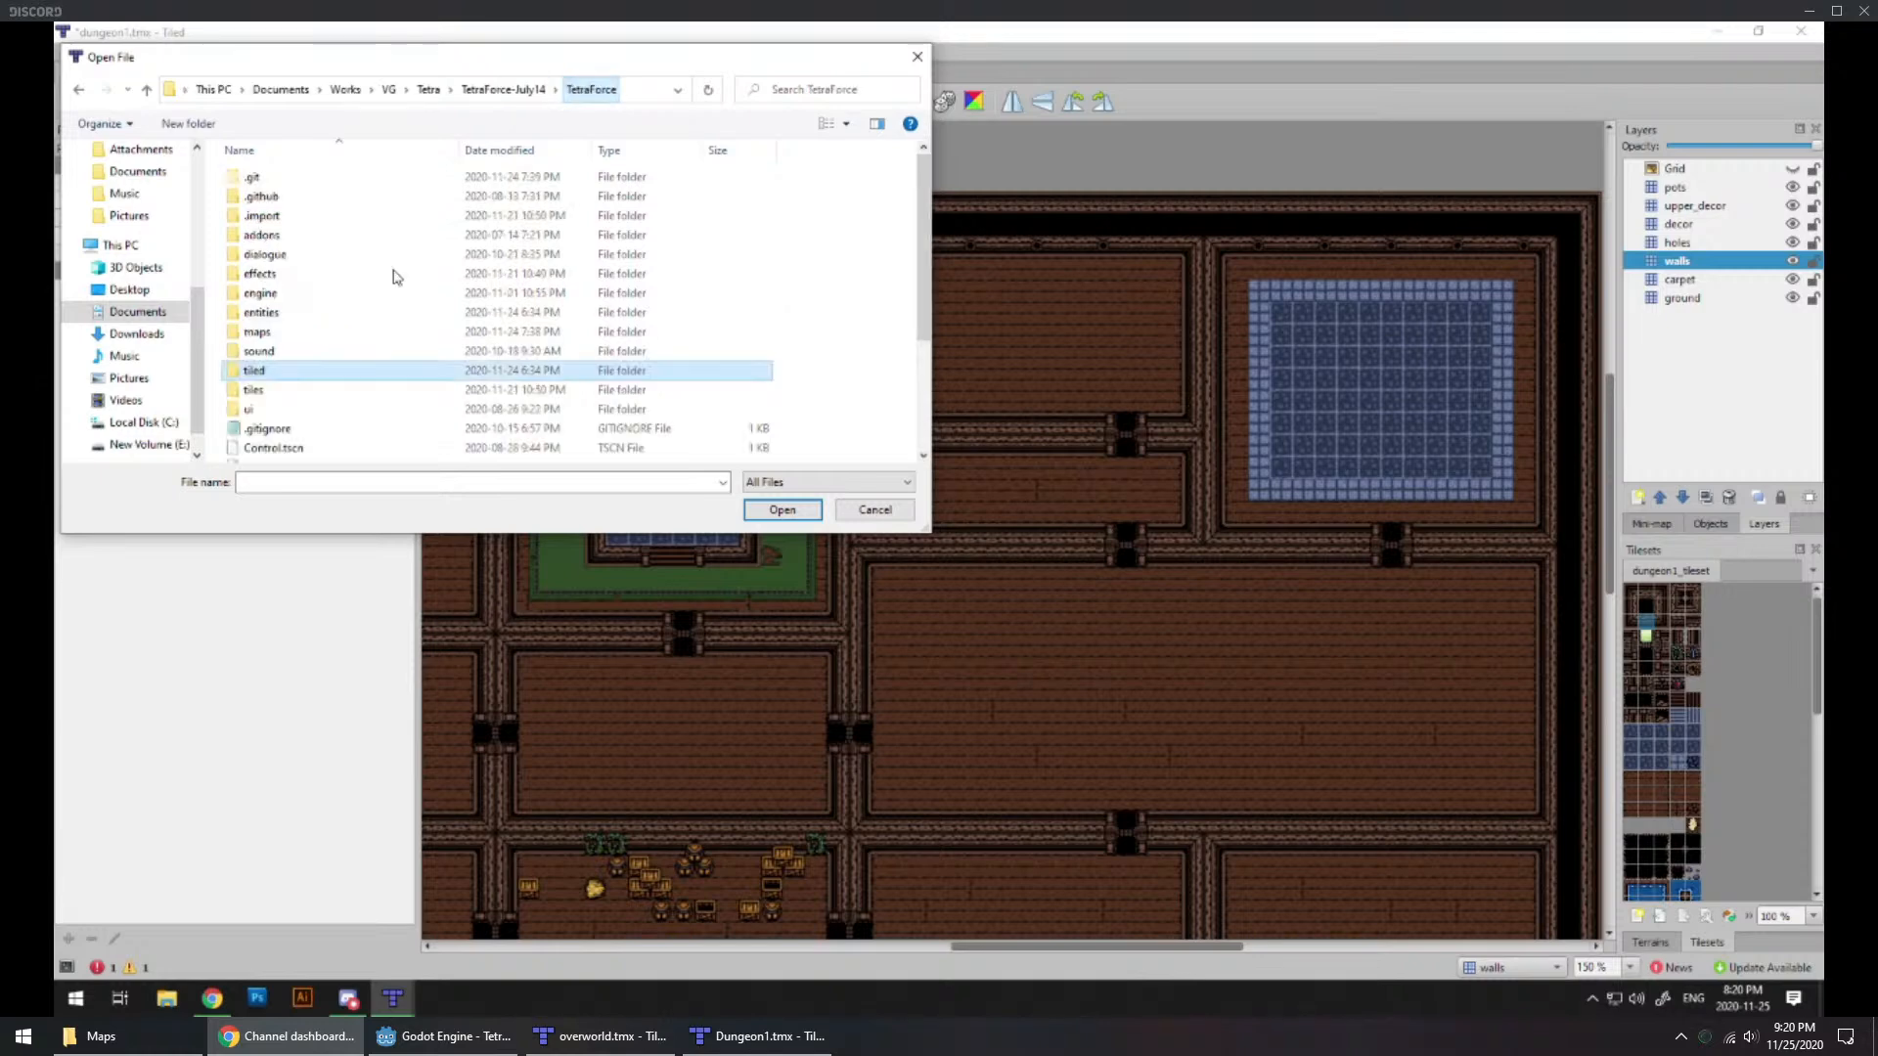
double_click(253, 373)
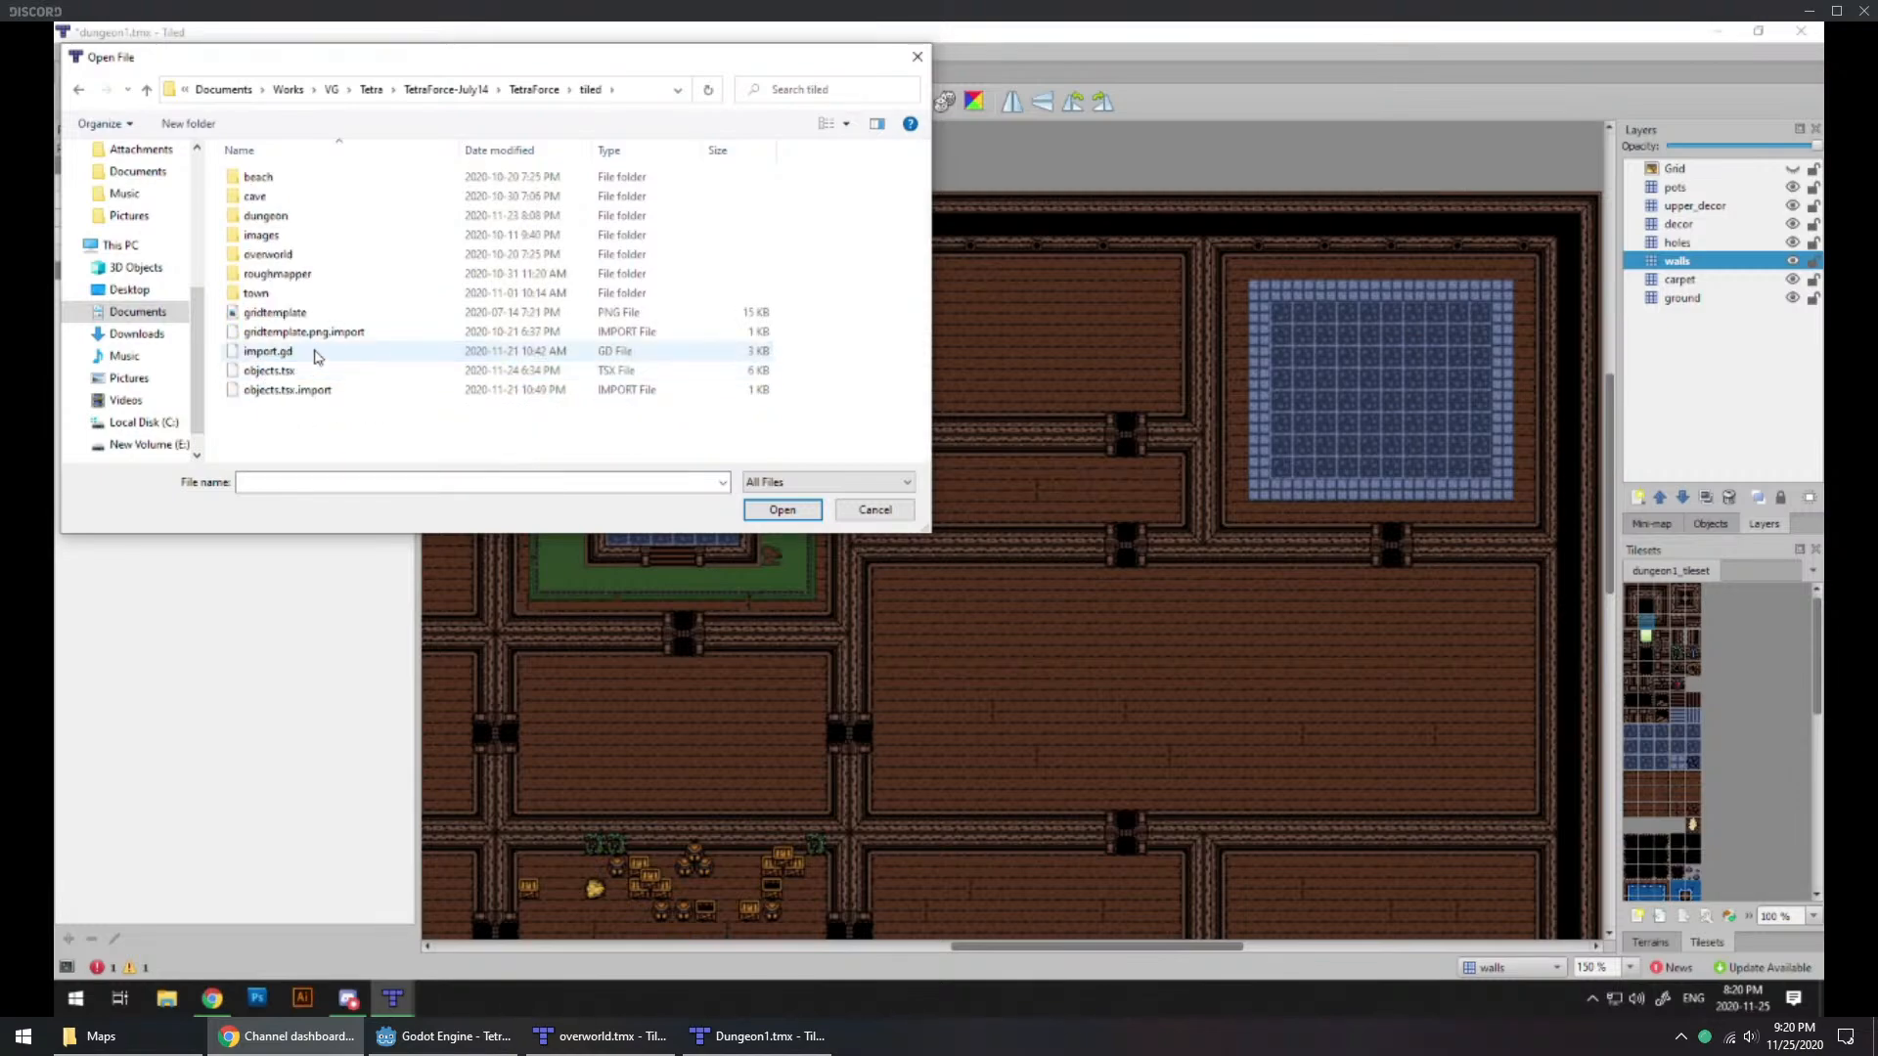
double_click(266, 371)
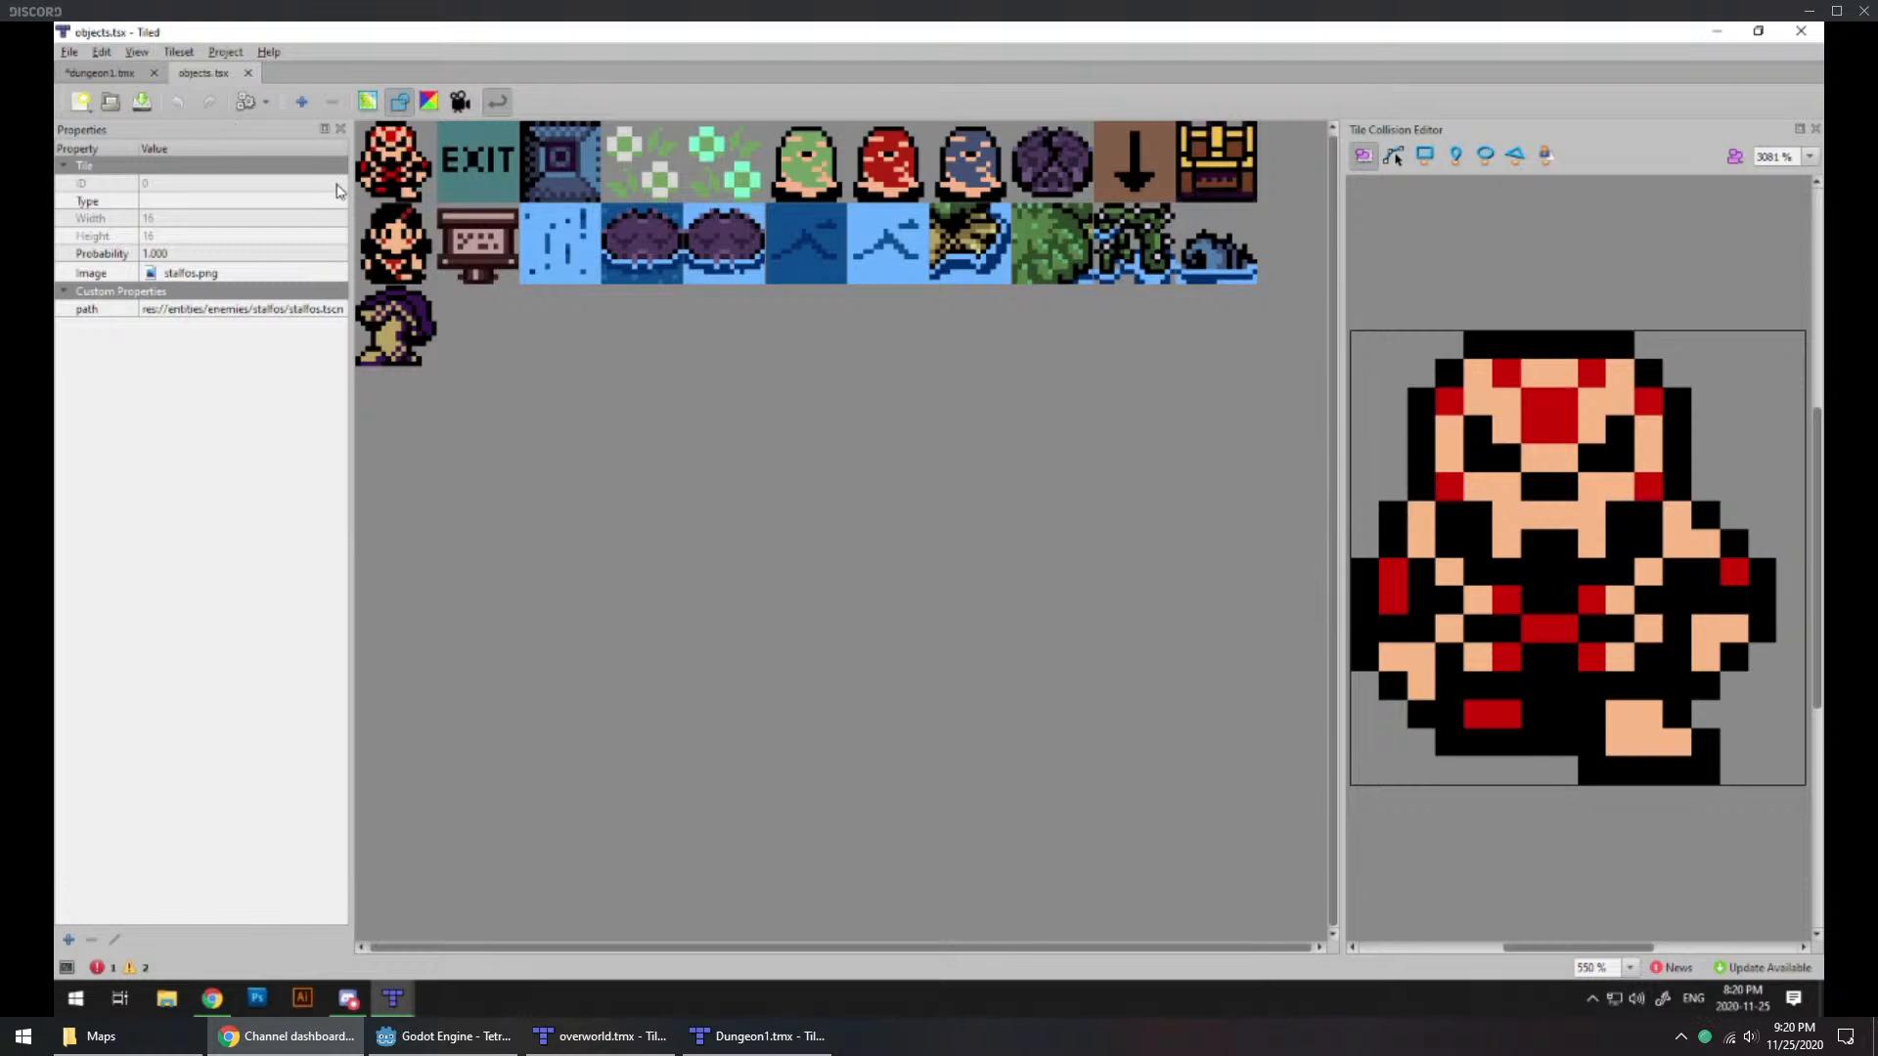
Step: Check the bombable rock tile in objects.tsx and bring up the objects tileset in the dungeon1.tmx map
click(1047, 176)
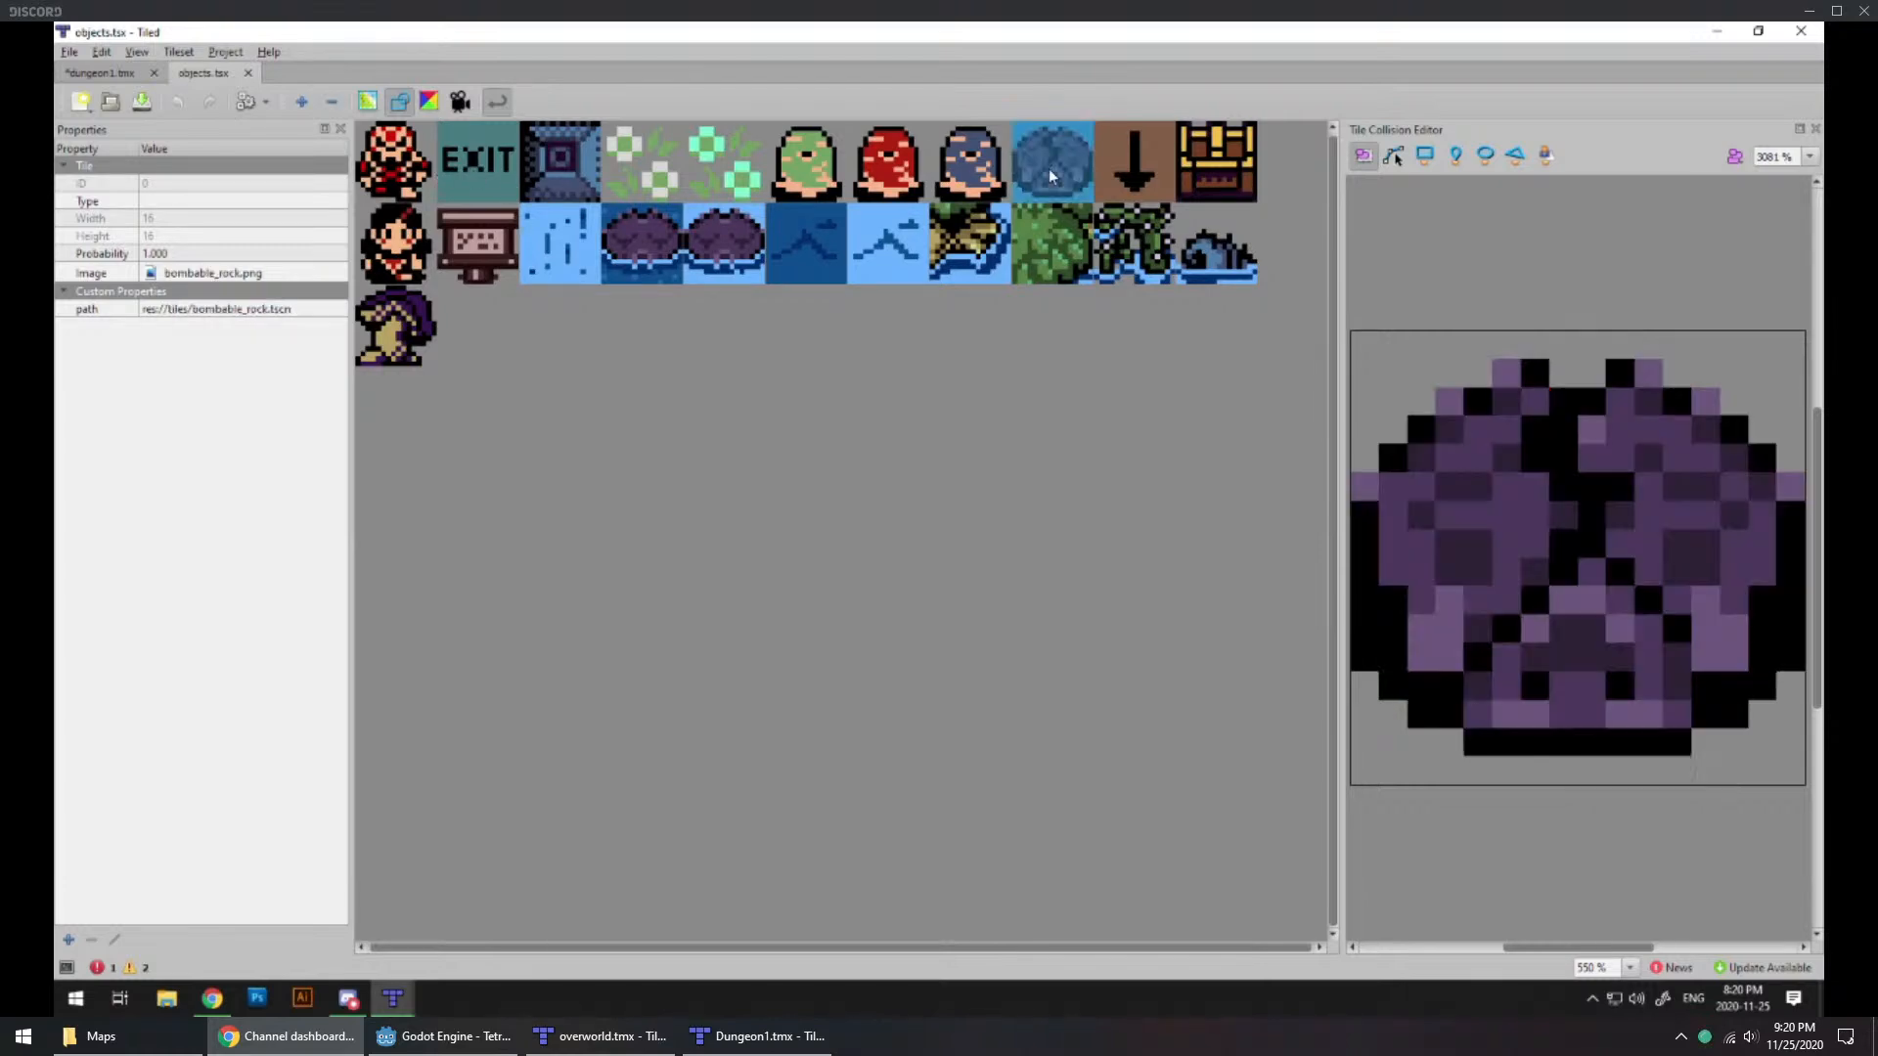
click(127, 74)
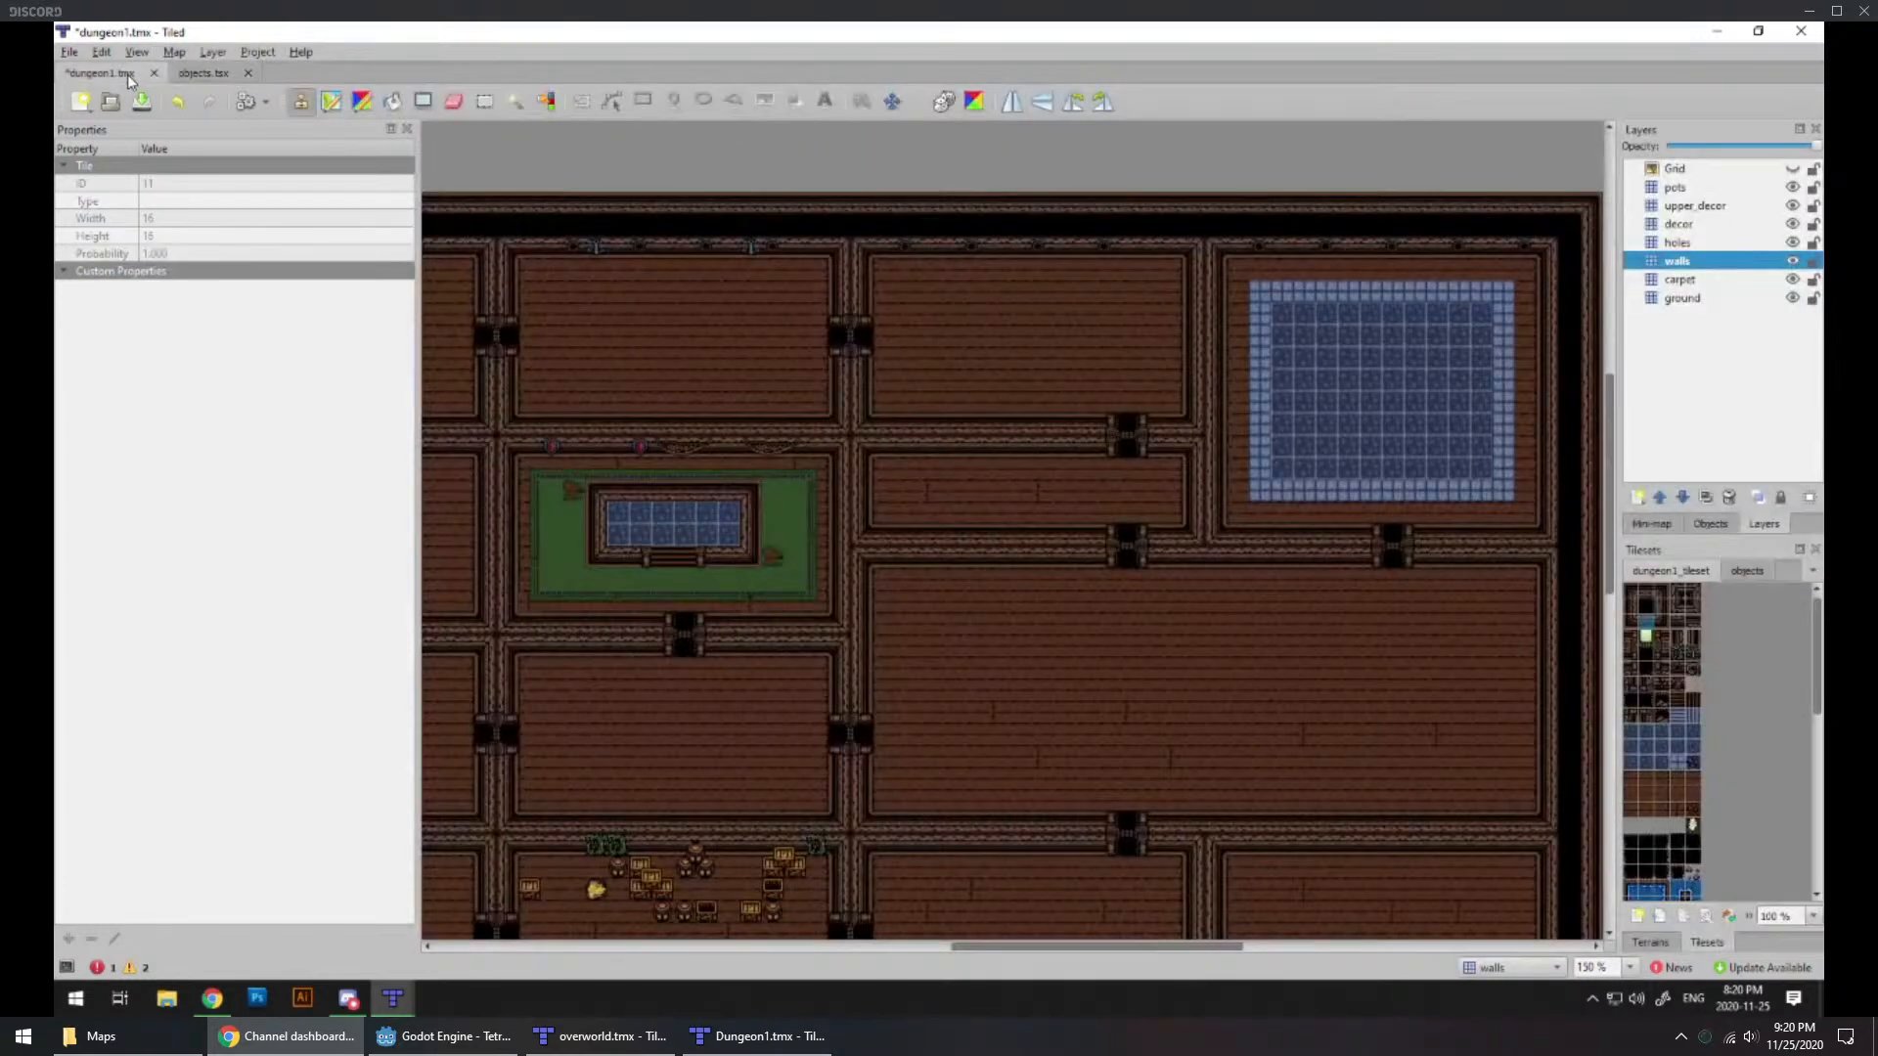
click(1758, 575)
Step: Paint a vertical column of three bombable rocks across the narrow room on the walls layer
click(1755, 597)
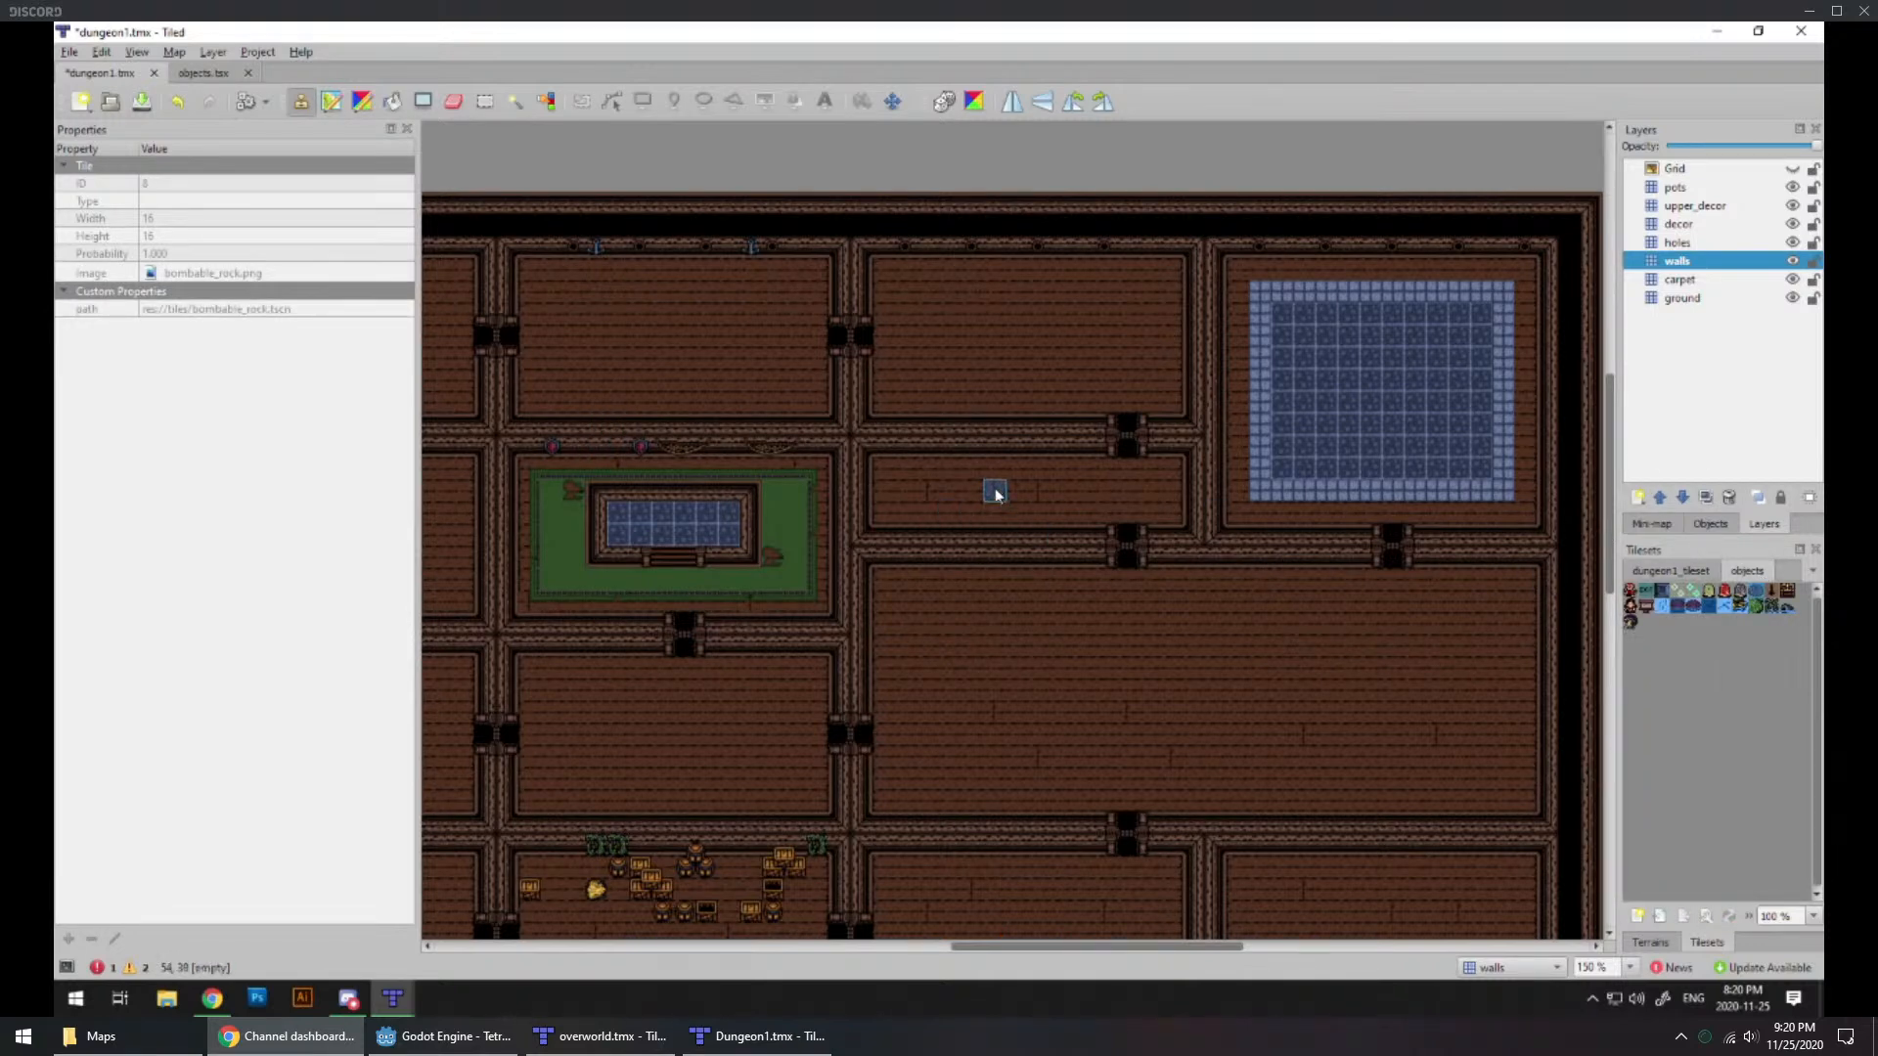
drag(968, 470, 968, 512)
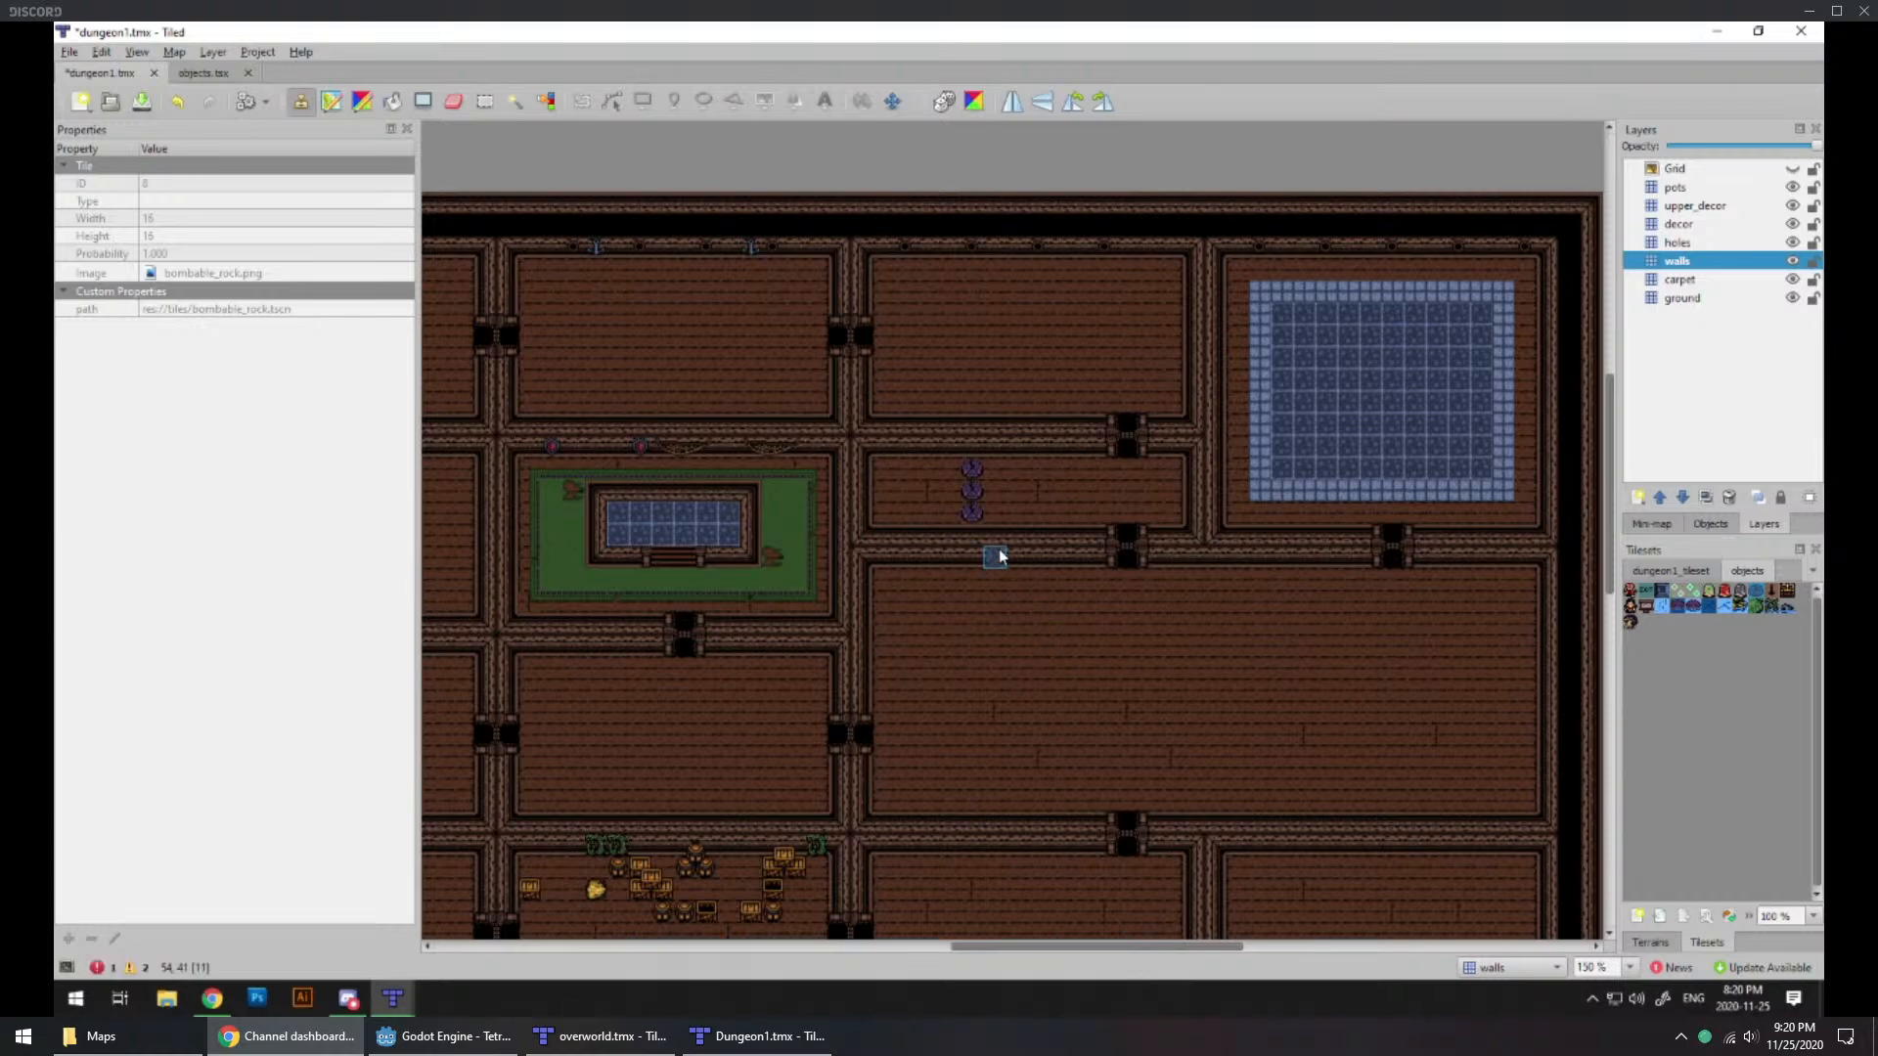
ctrl+scroll(991, 528, up, 1)
ctrl+scroll(991, 532, up, 2)
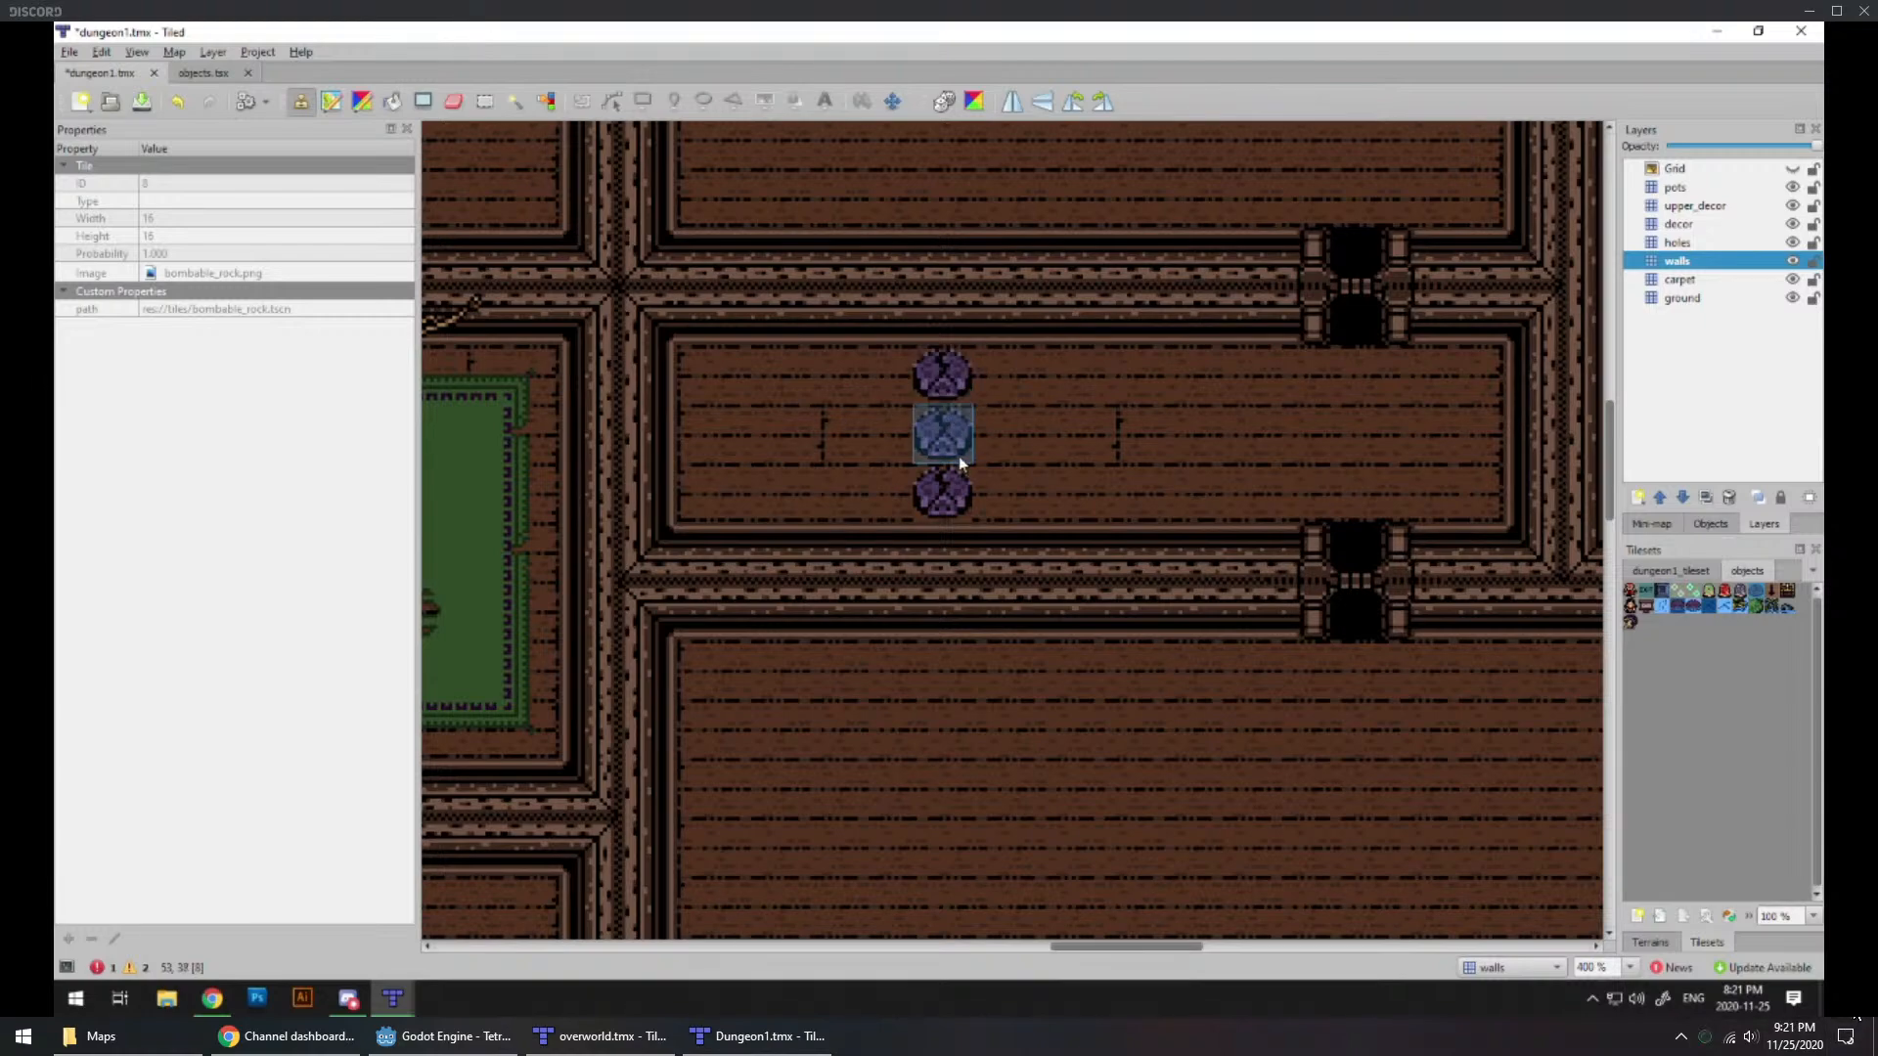
Step: Examine how the rooms and doorways connect around the narrow room, the green-carpeted room and the southern rooms
ctrl+scroll(1208, 526, down, 1)
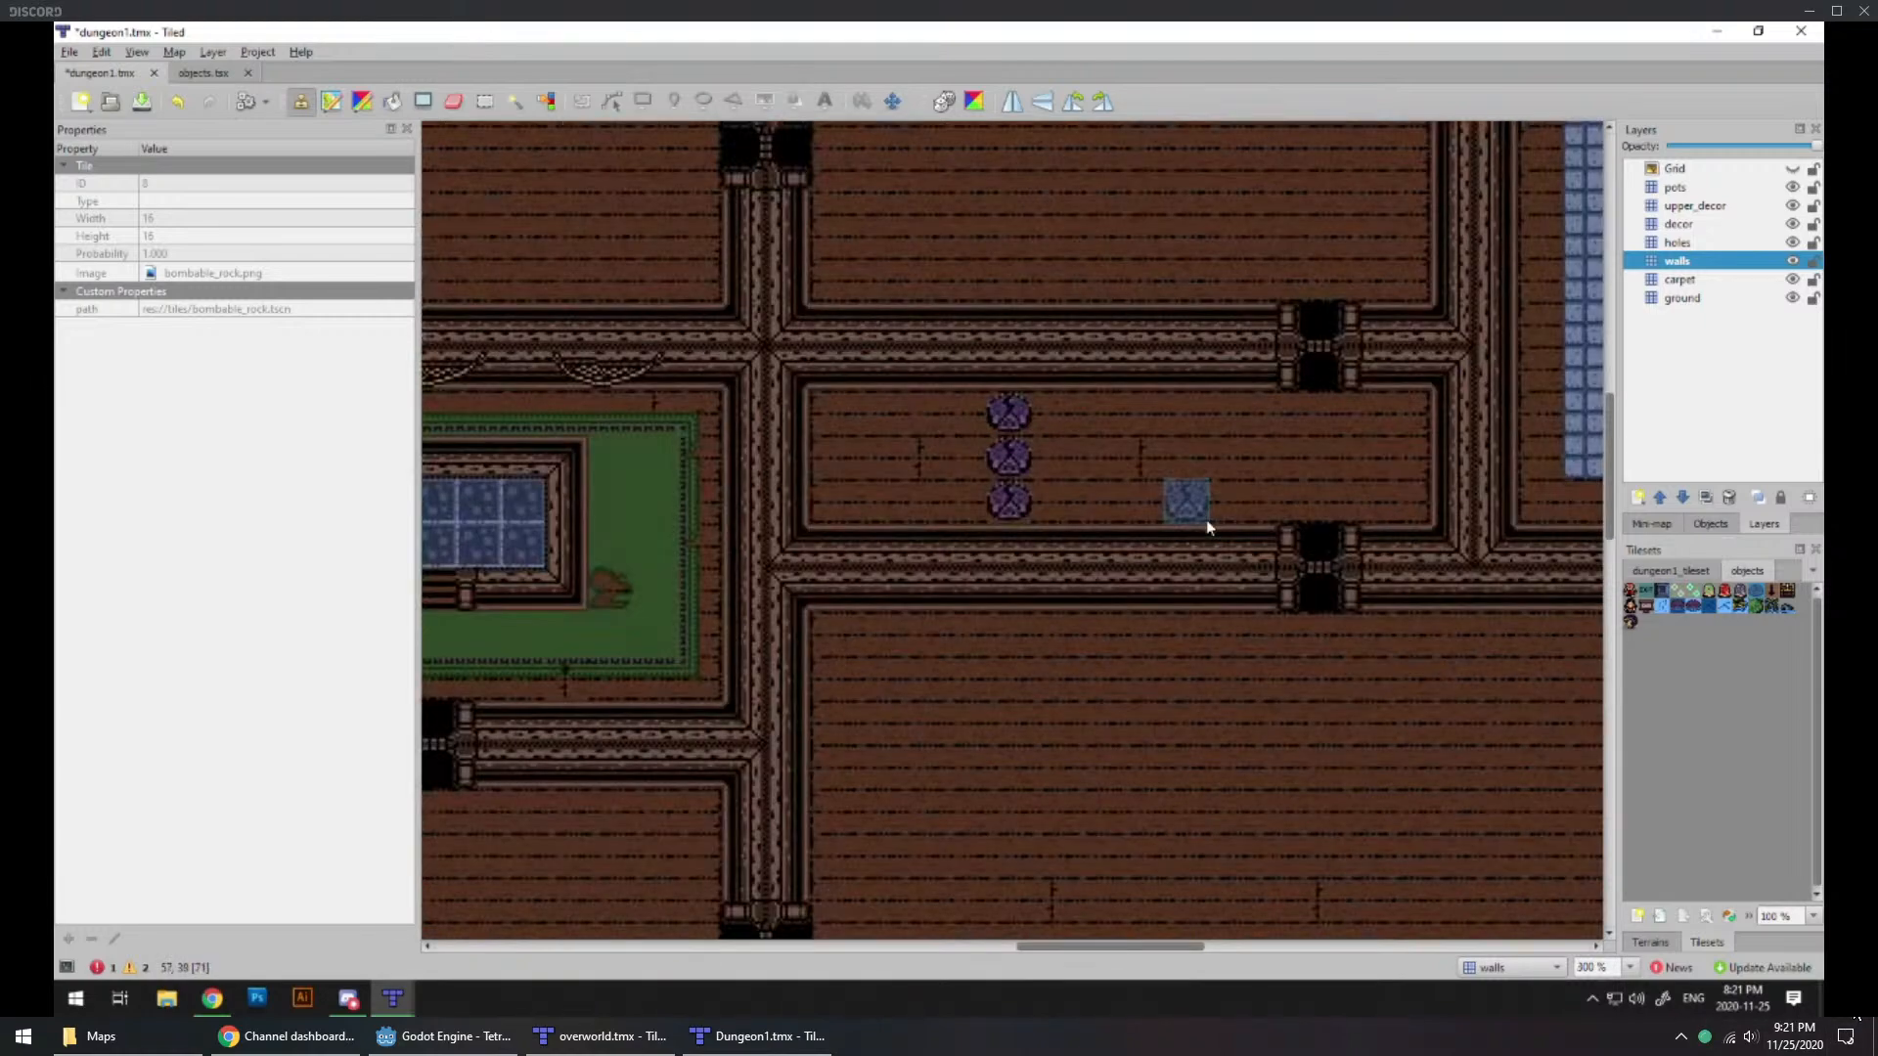
ctrl+scroll(1198, 520, down, 1)
ctrl+scroll(875, 660, down, 1)
middle_drag(639, 626, 703, 453)
ctrl+scroll(1082, 407, up, 1)
middle_drag(776, 641, 704, 801)
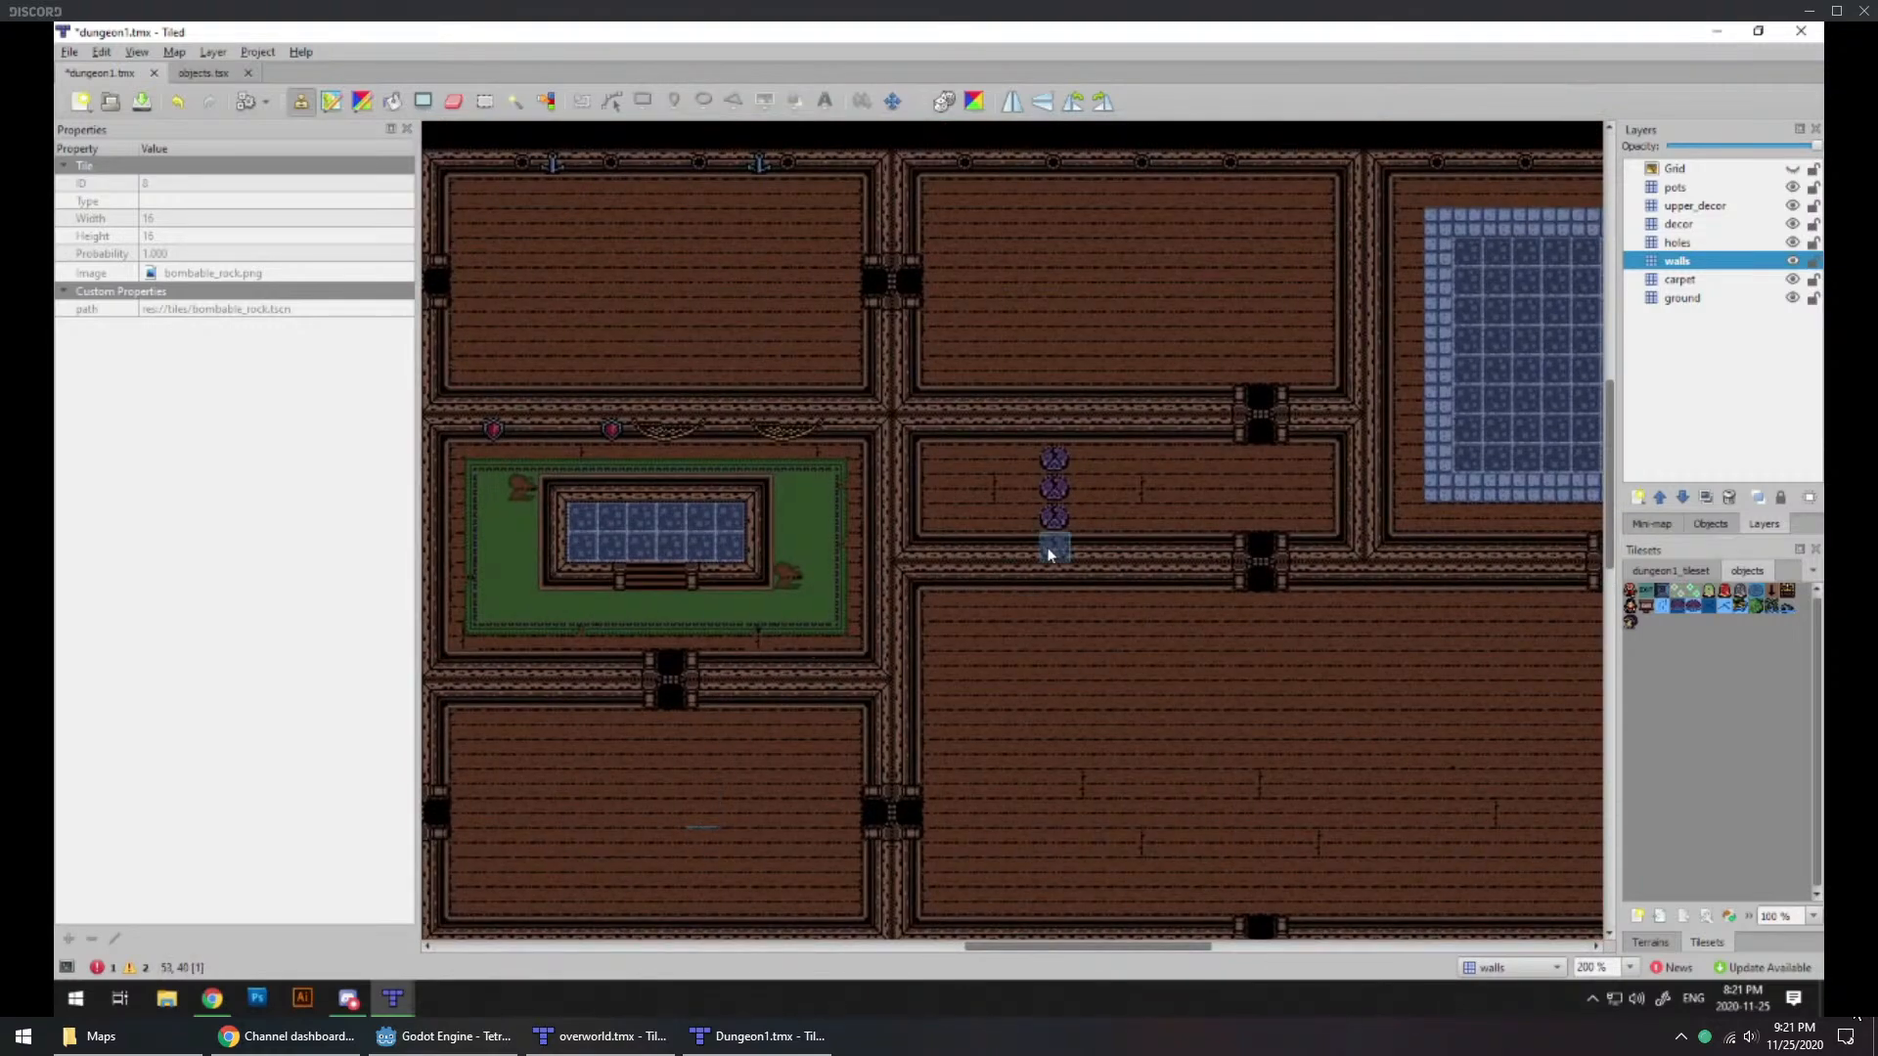
ctrl+scroll(1048, 554, up, 1)
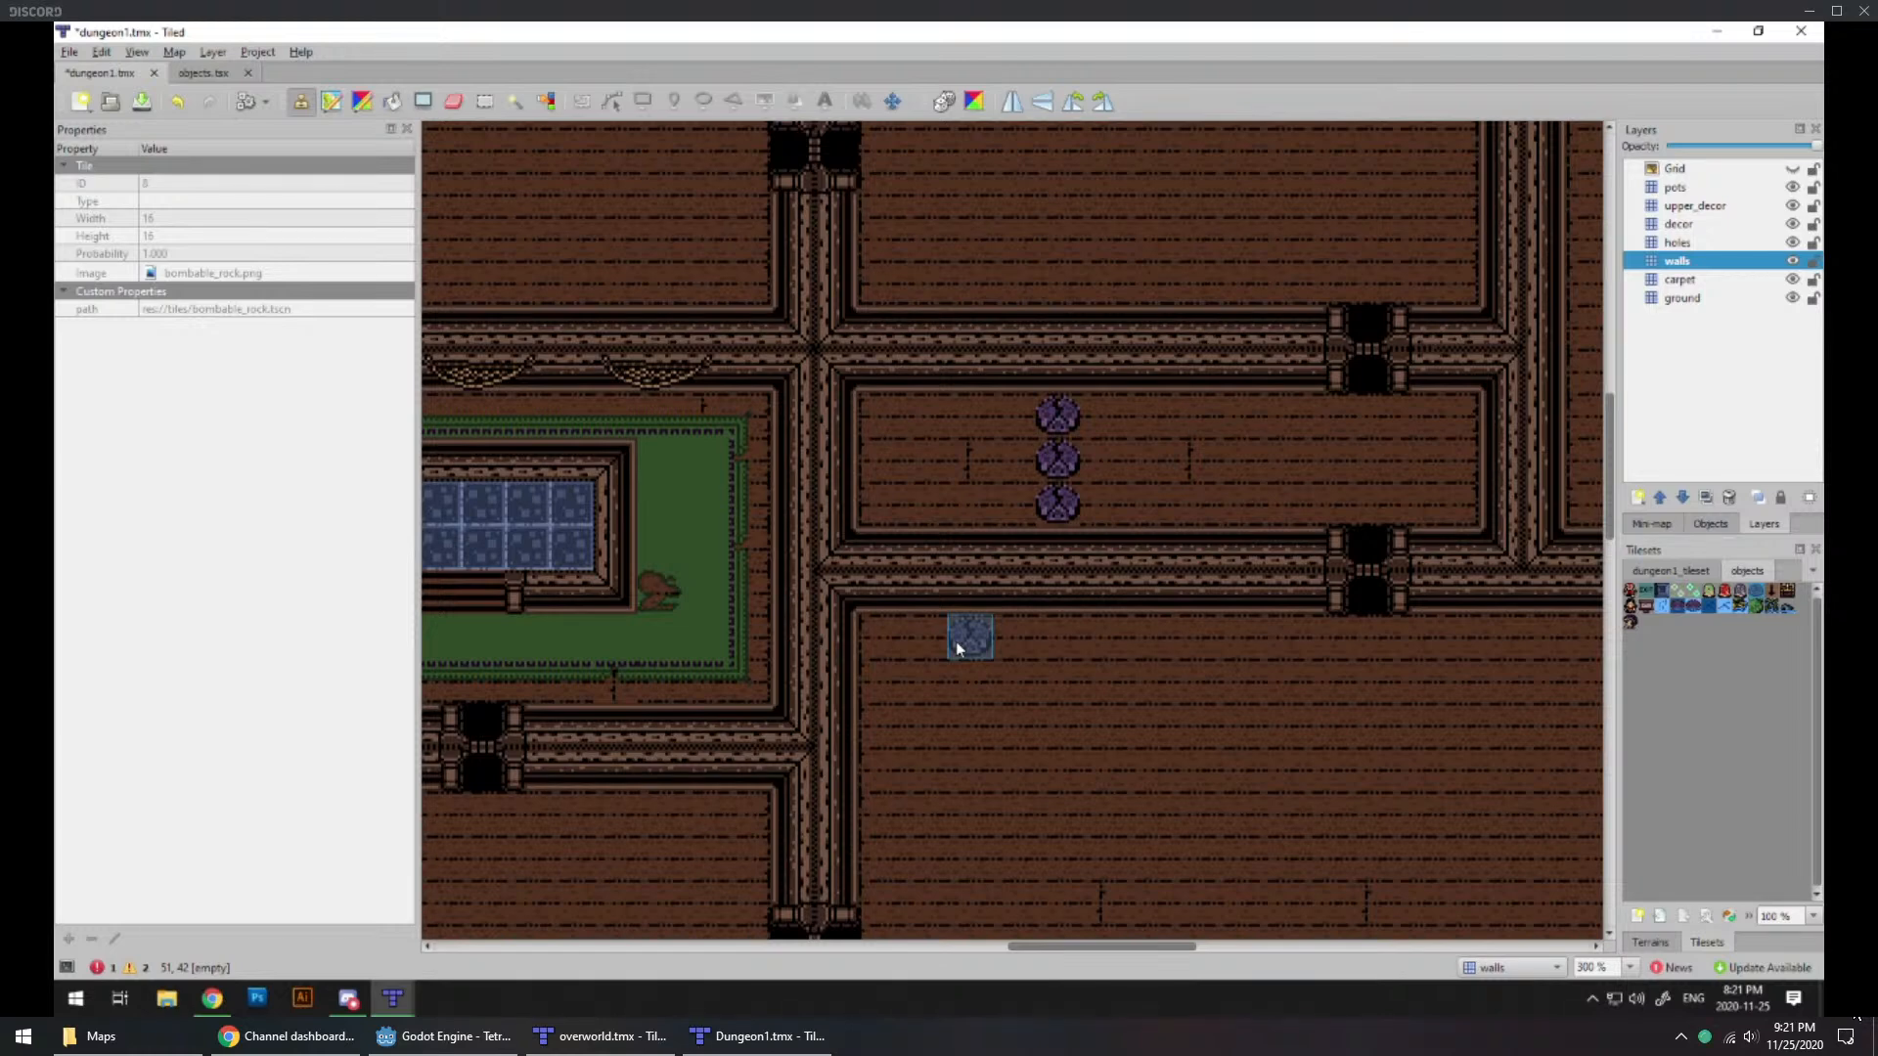
ctrl+scroll(968, 544, down, 2)
scroll(955, 574, down, 4)
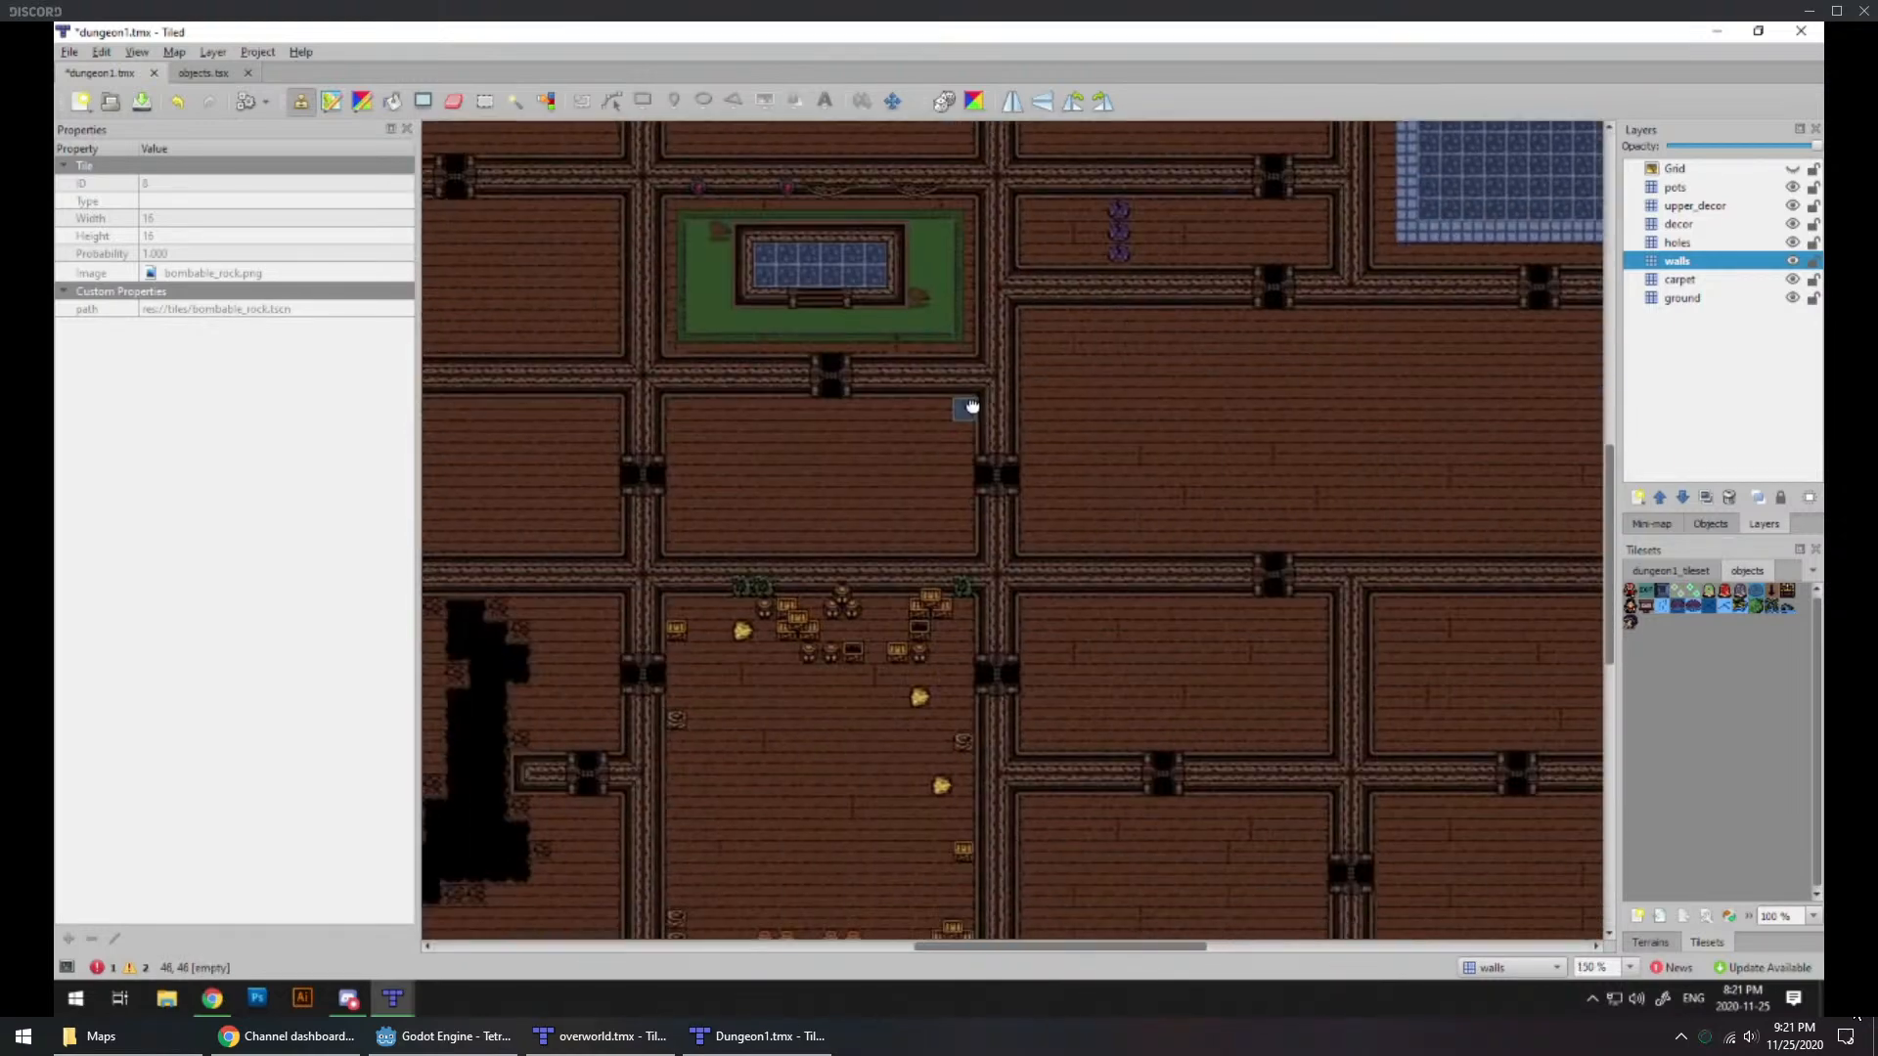
middle_drag(671, 634, 753, 528)
middle_drag(1400, 342, 1253, 497)
ctrl+scroll(1253, 497, down, 1)
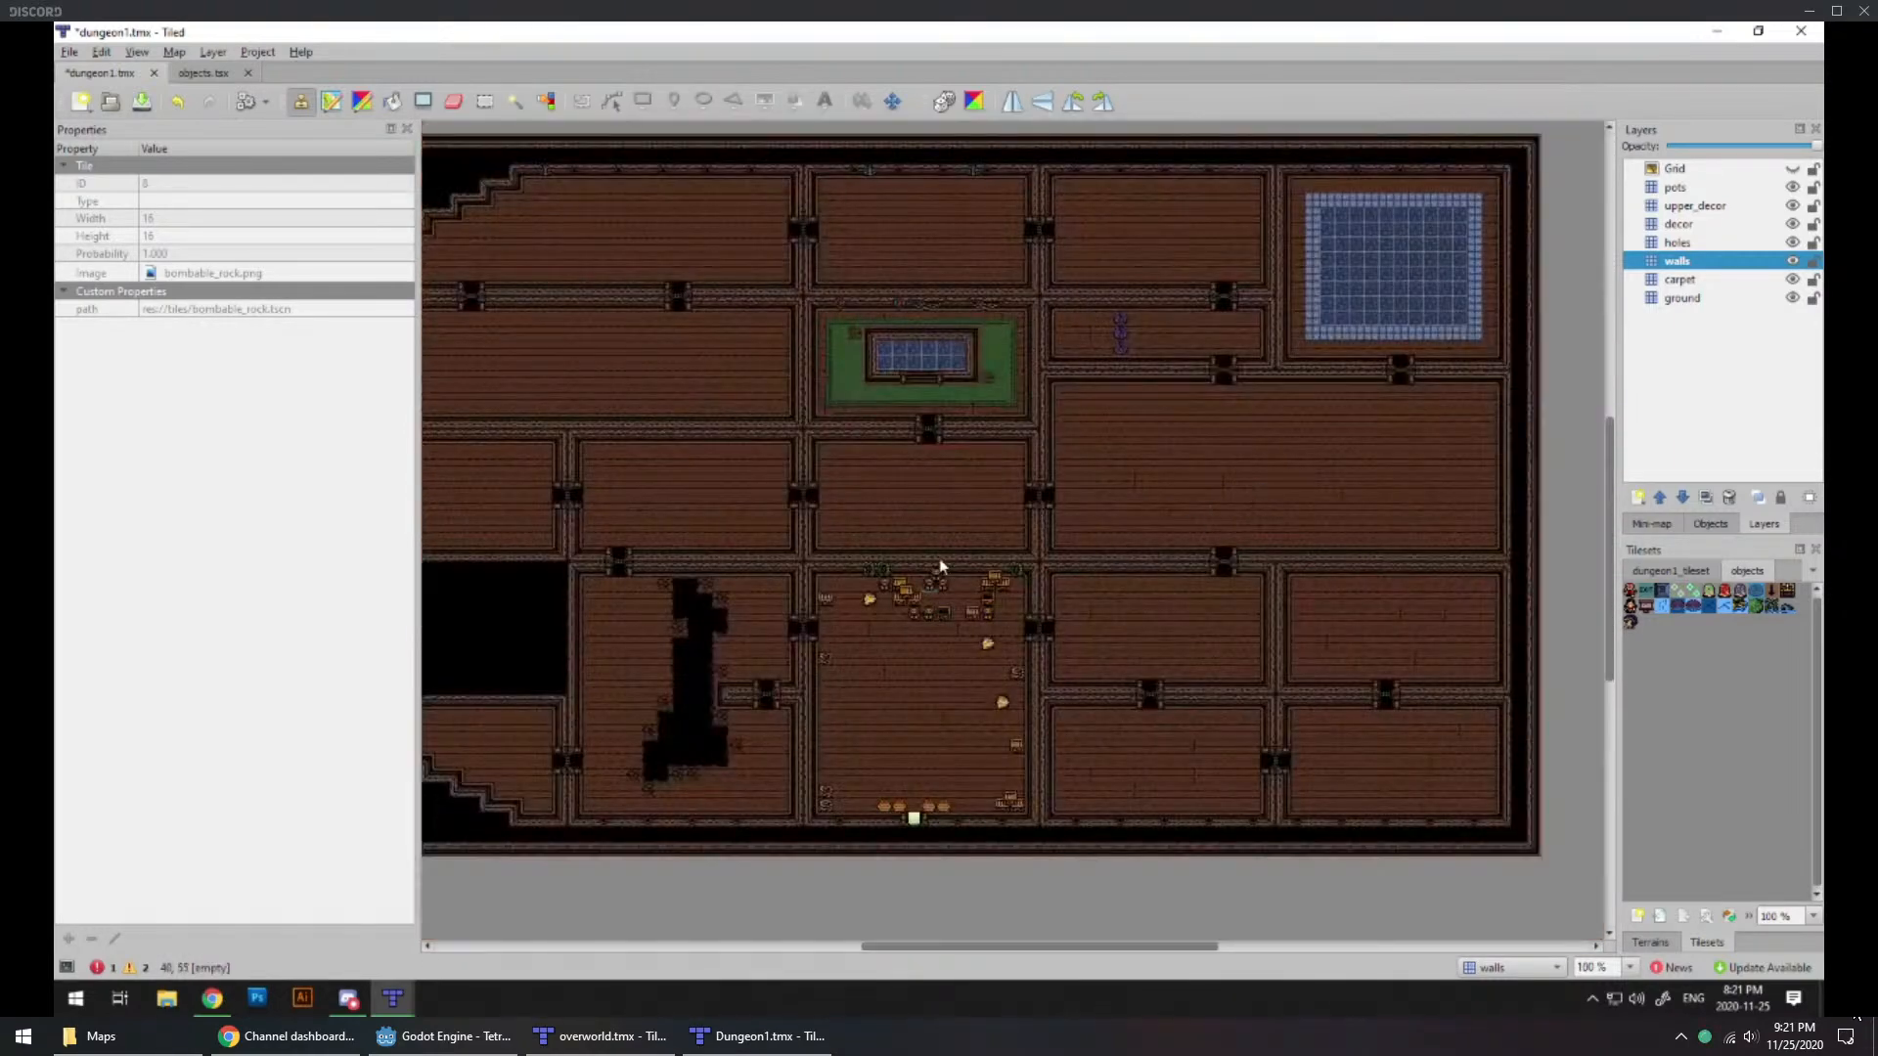
middle_drag(985, 497, 964, 554)
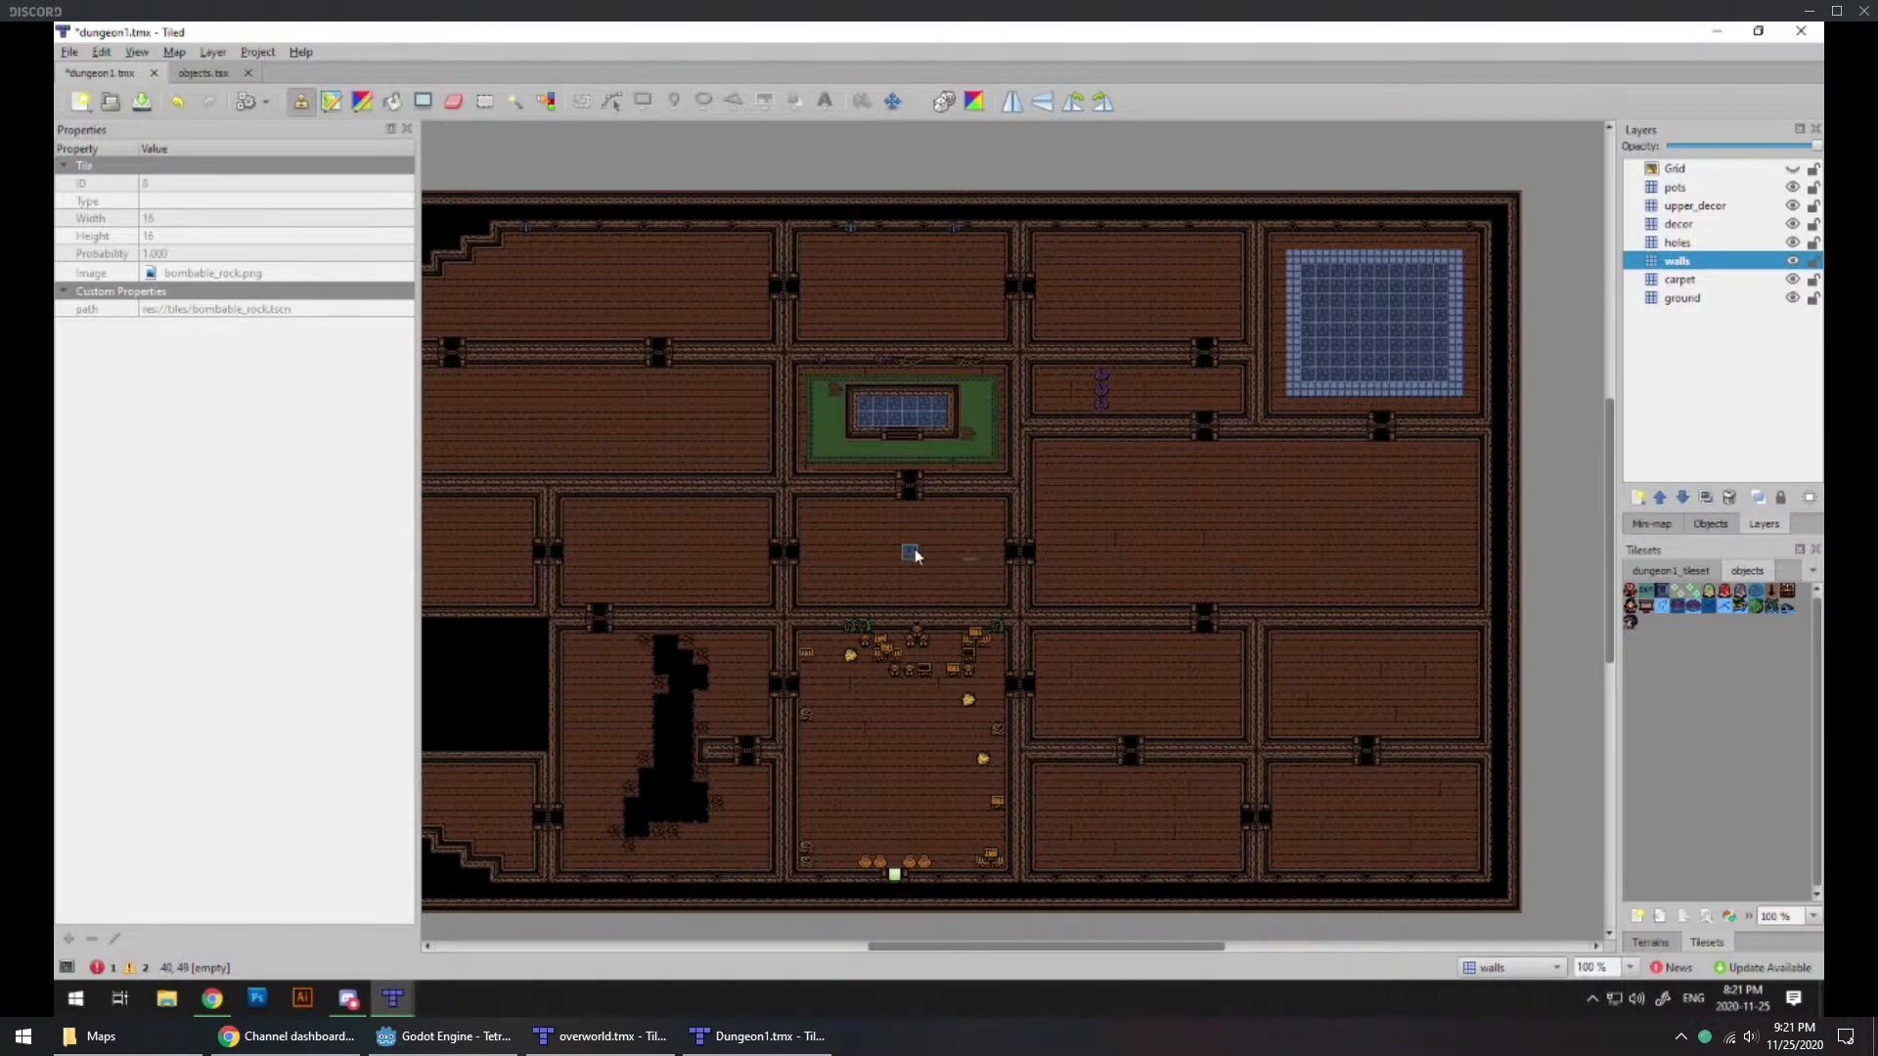
ctrl+scroll(898, 614, up, 1)
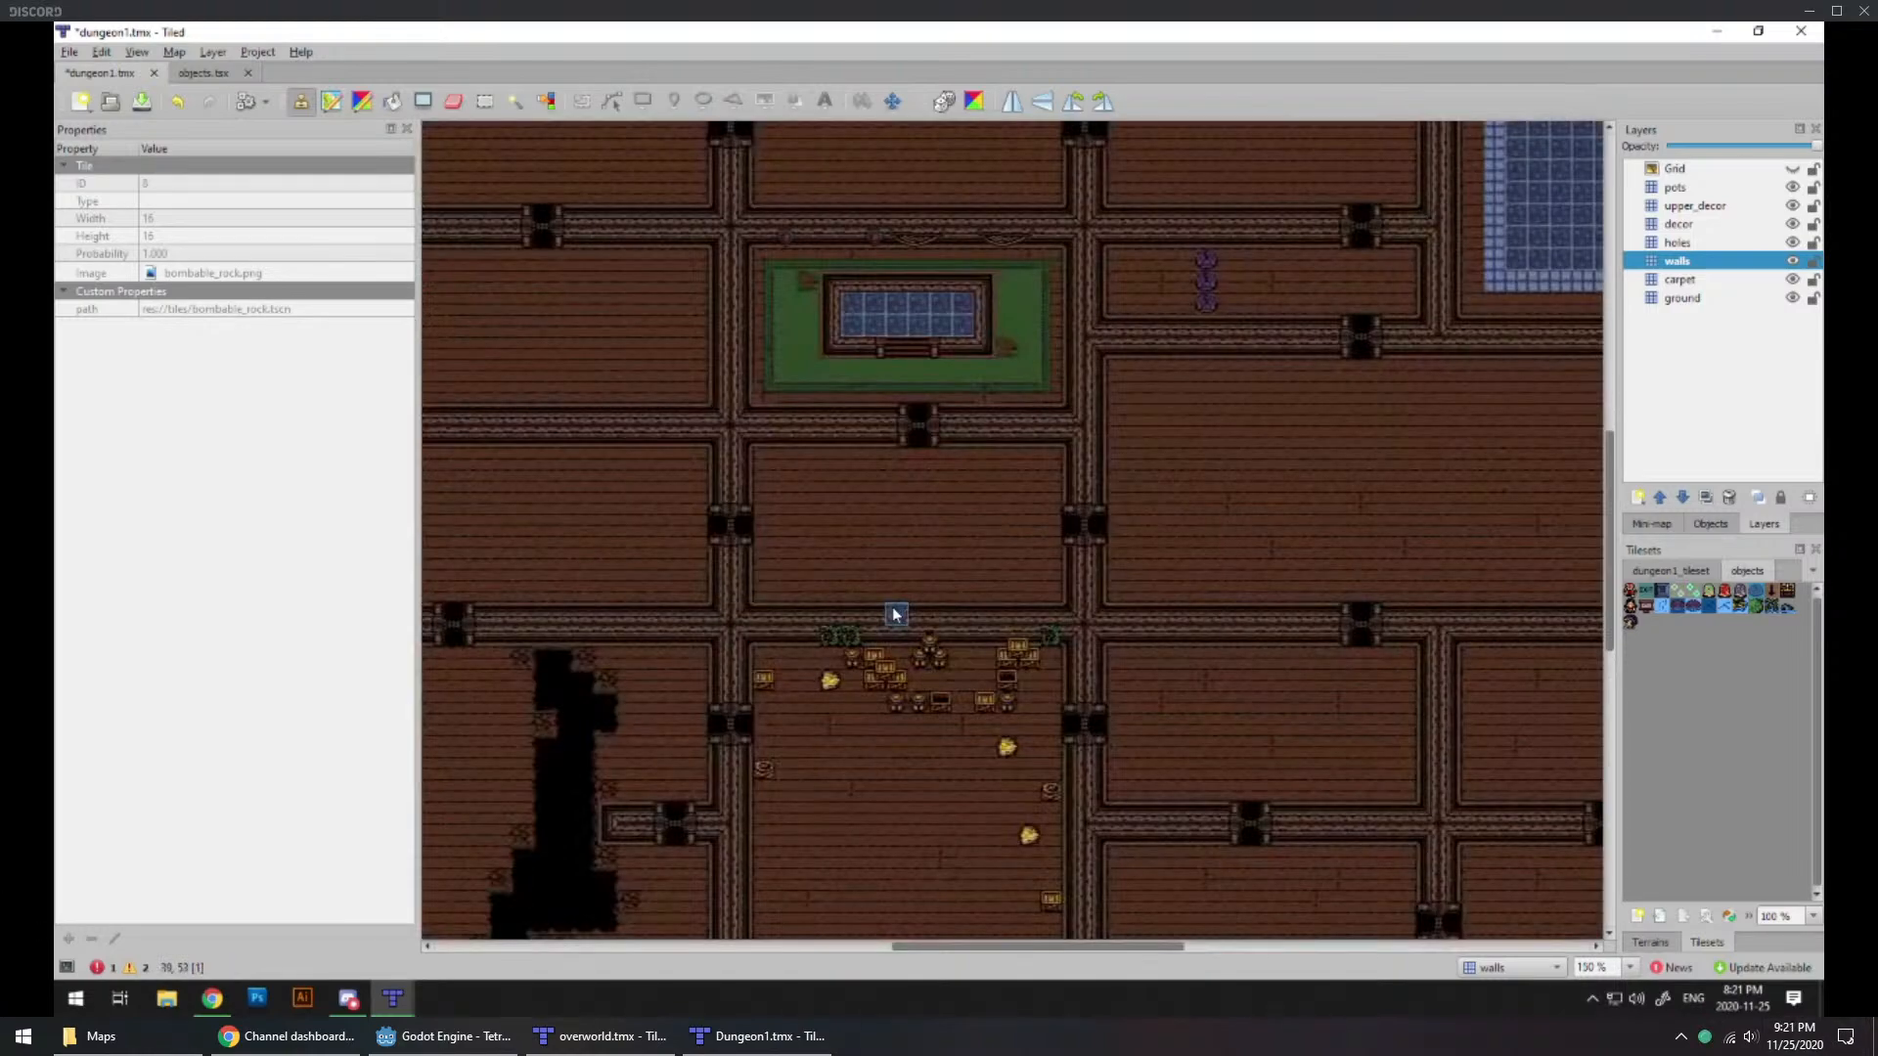
middle_drag(1071, 687, 1012, 525)
middle_drag(1076, 447, 1035, 599)
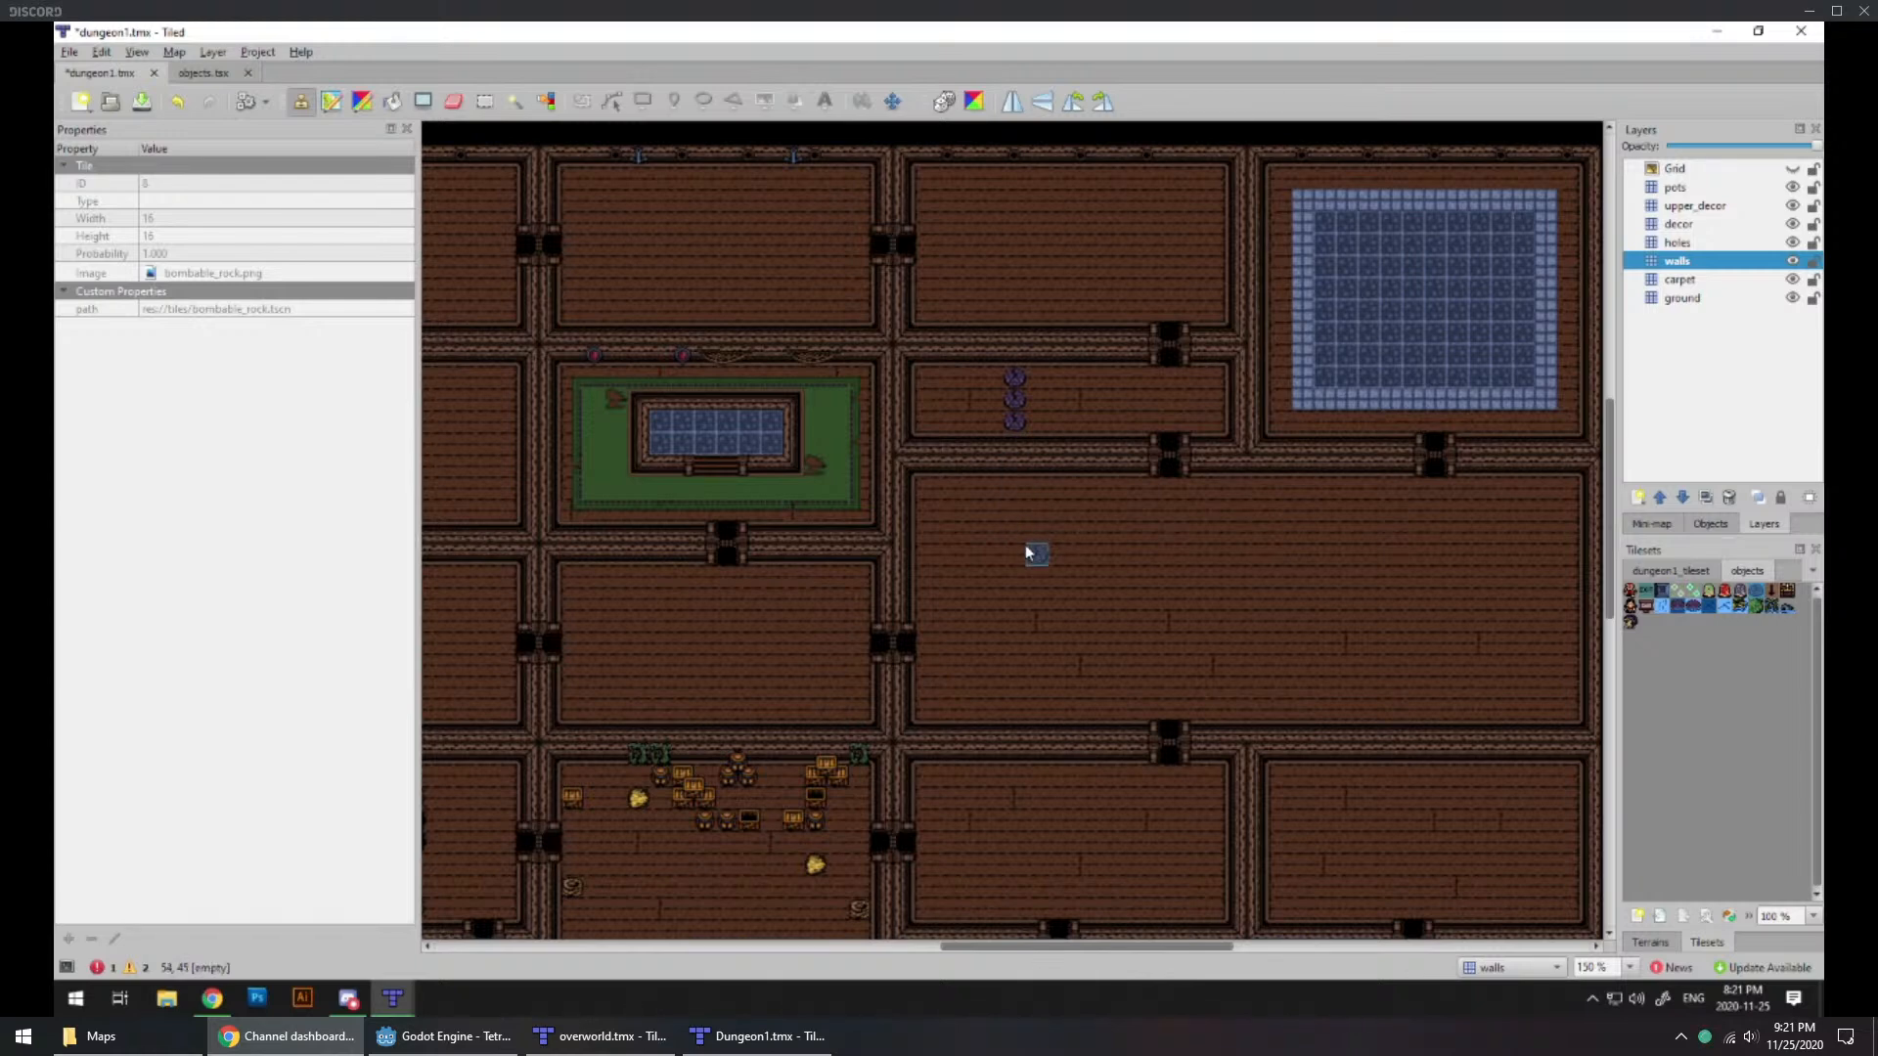
ctrl+scroll(1056, 484, up, 1)
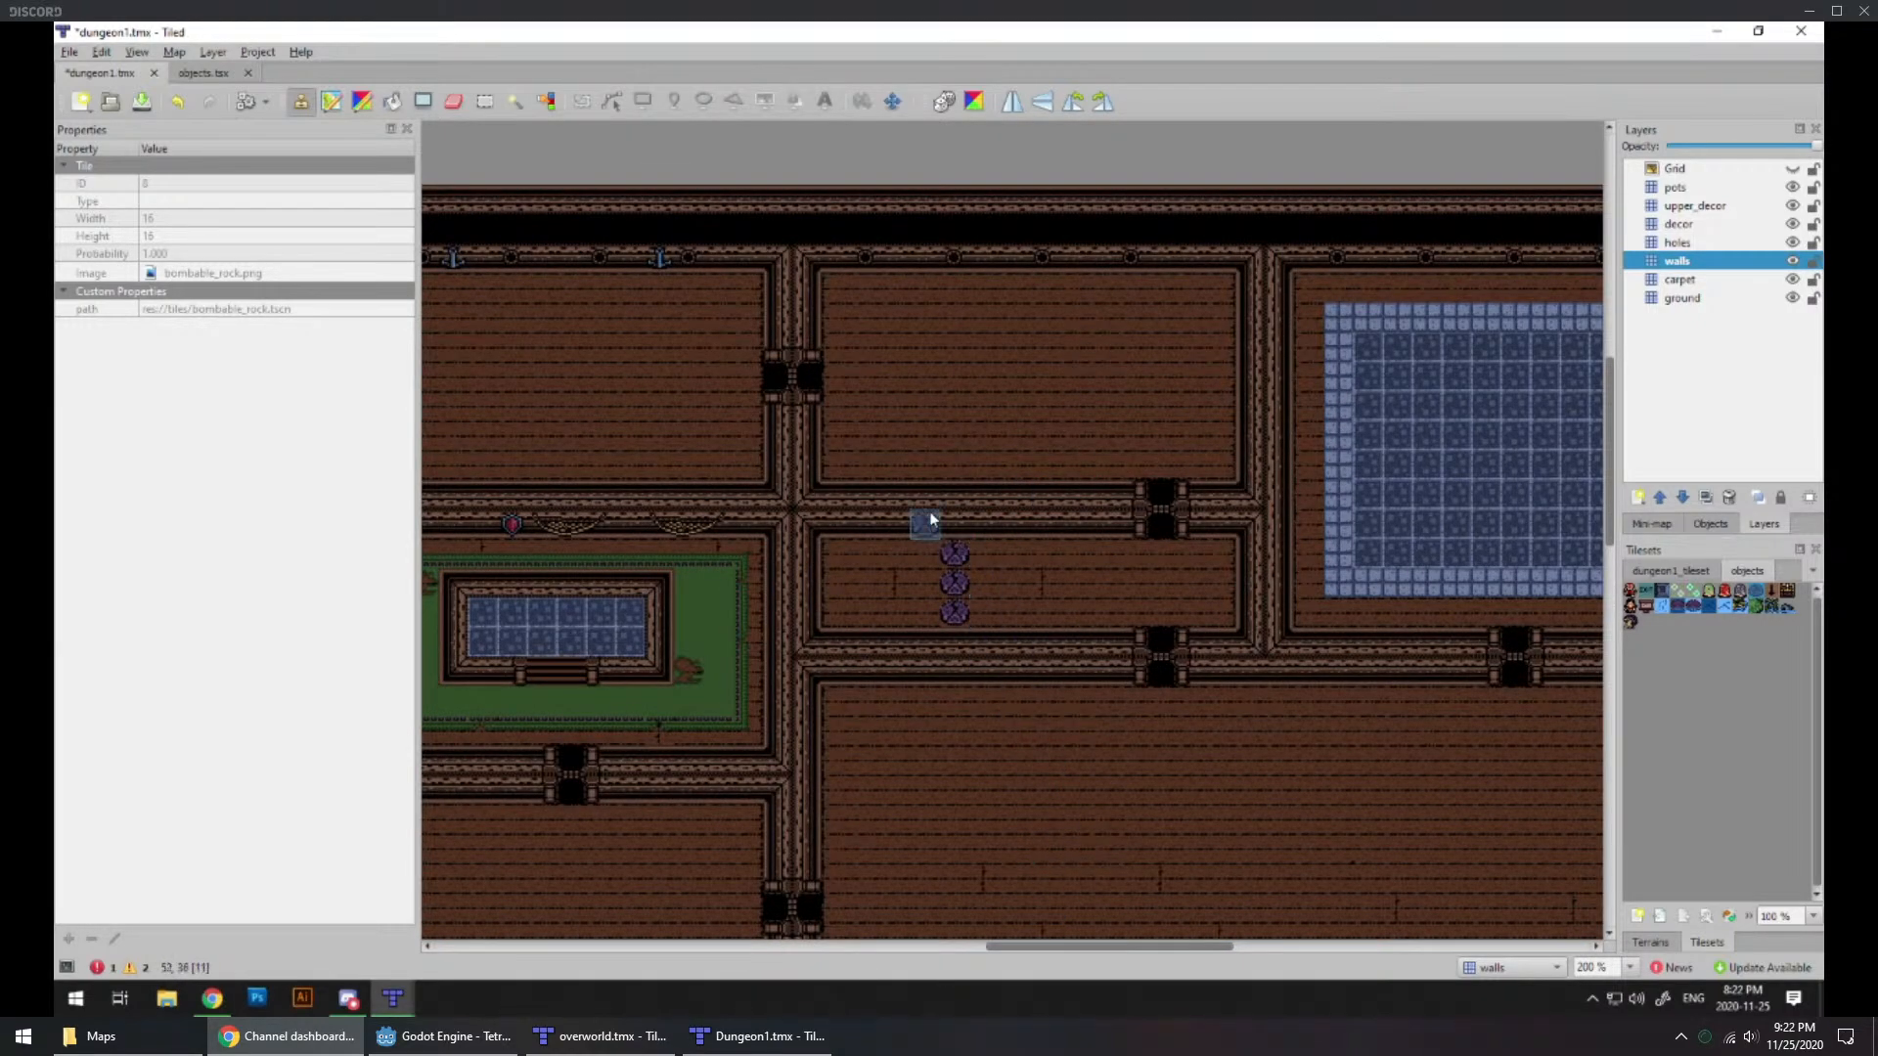
Step: Undo the rocks painted on the walls layer and add an object layer named objects above the pots layer
click(1665, 593)
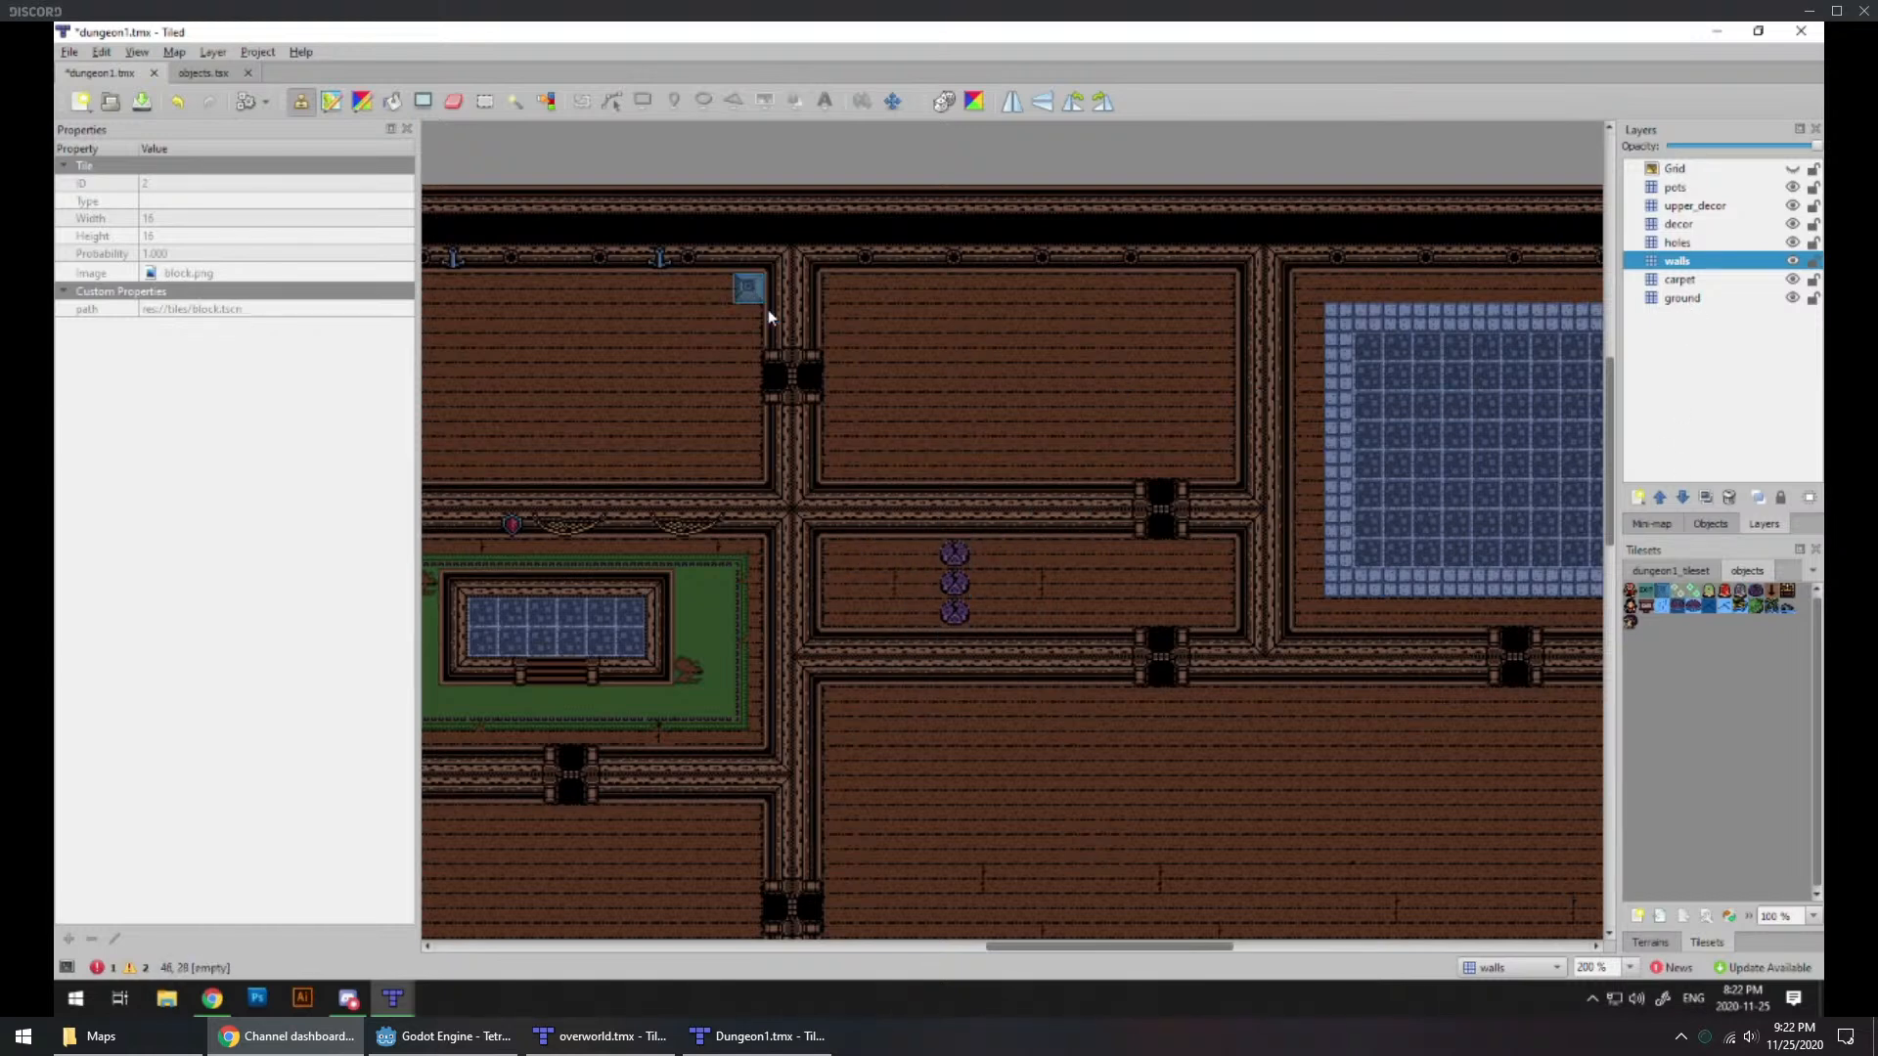
key(ctrl+z)
click(1676, 187)
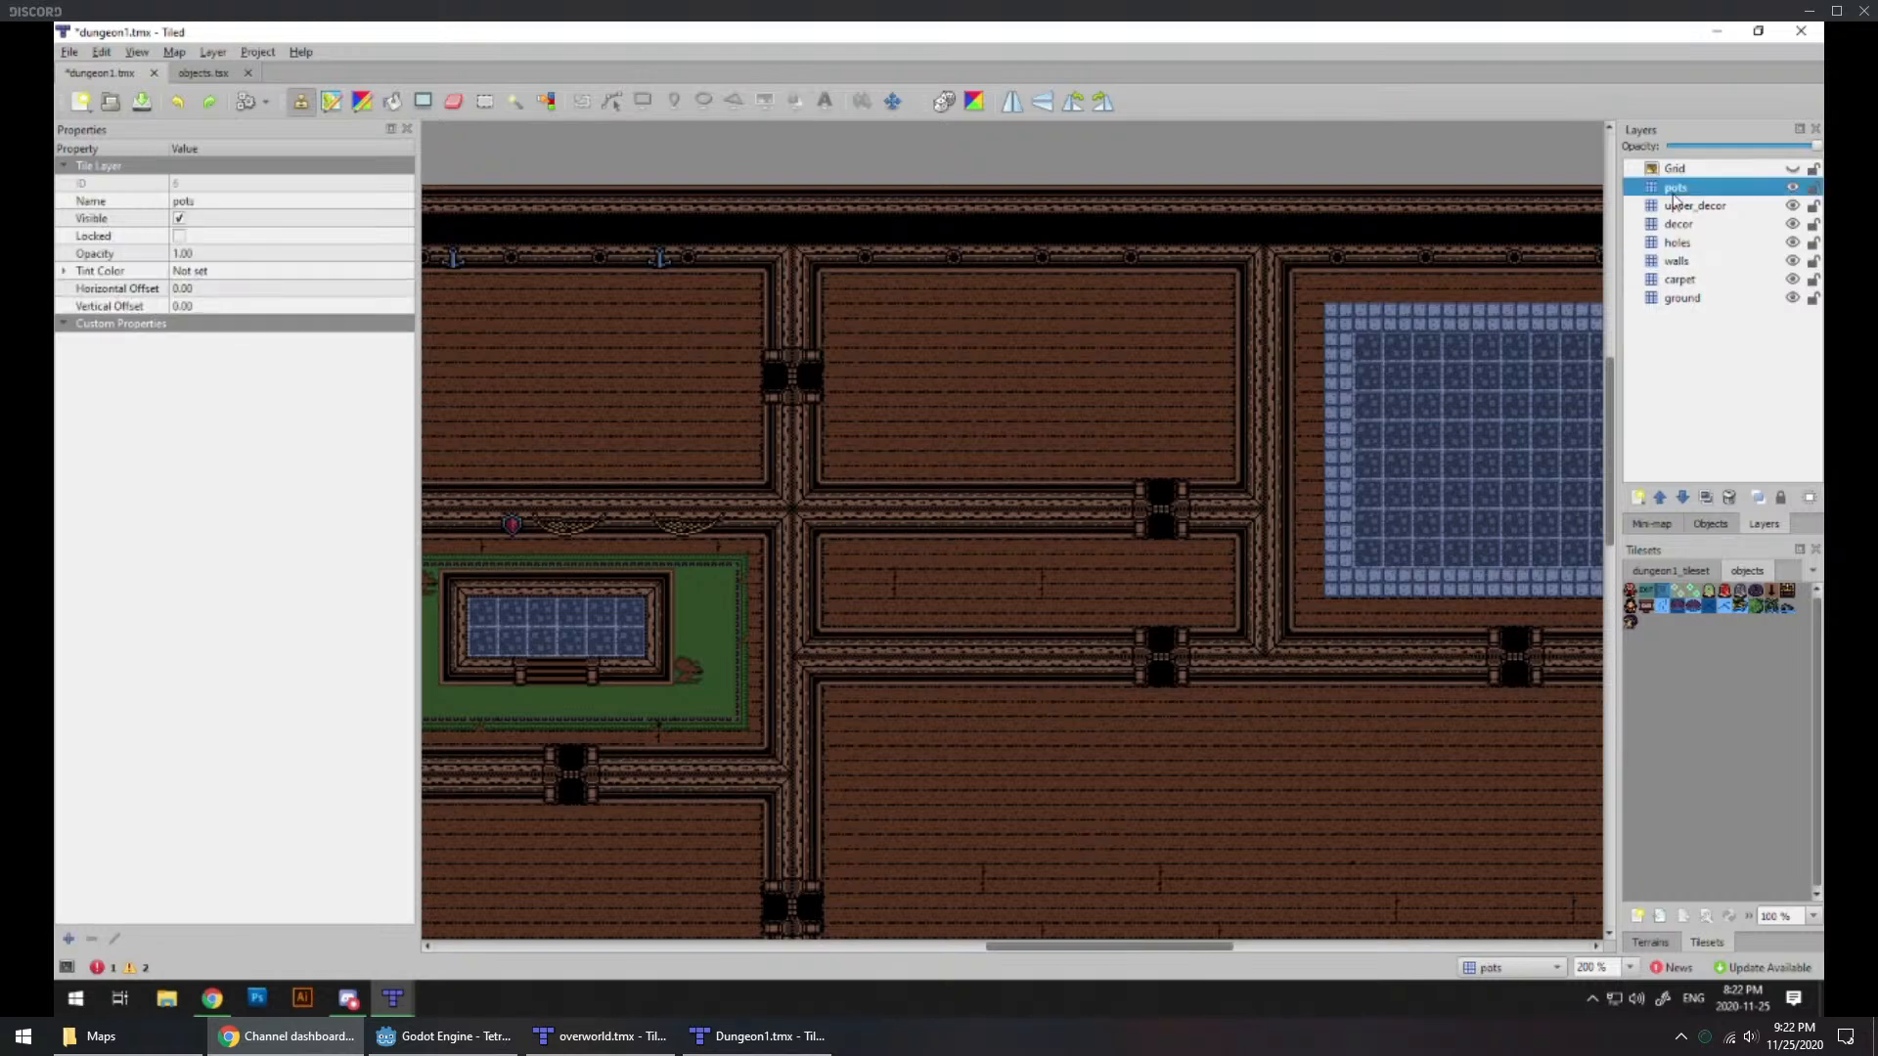
click(1637, 496)
click(1630, 543)
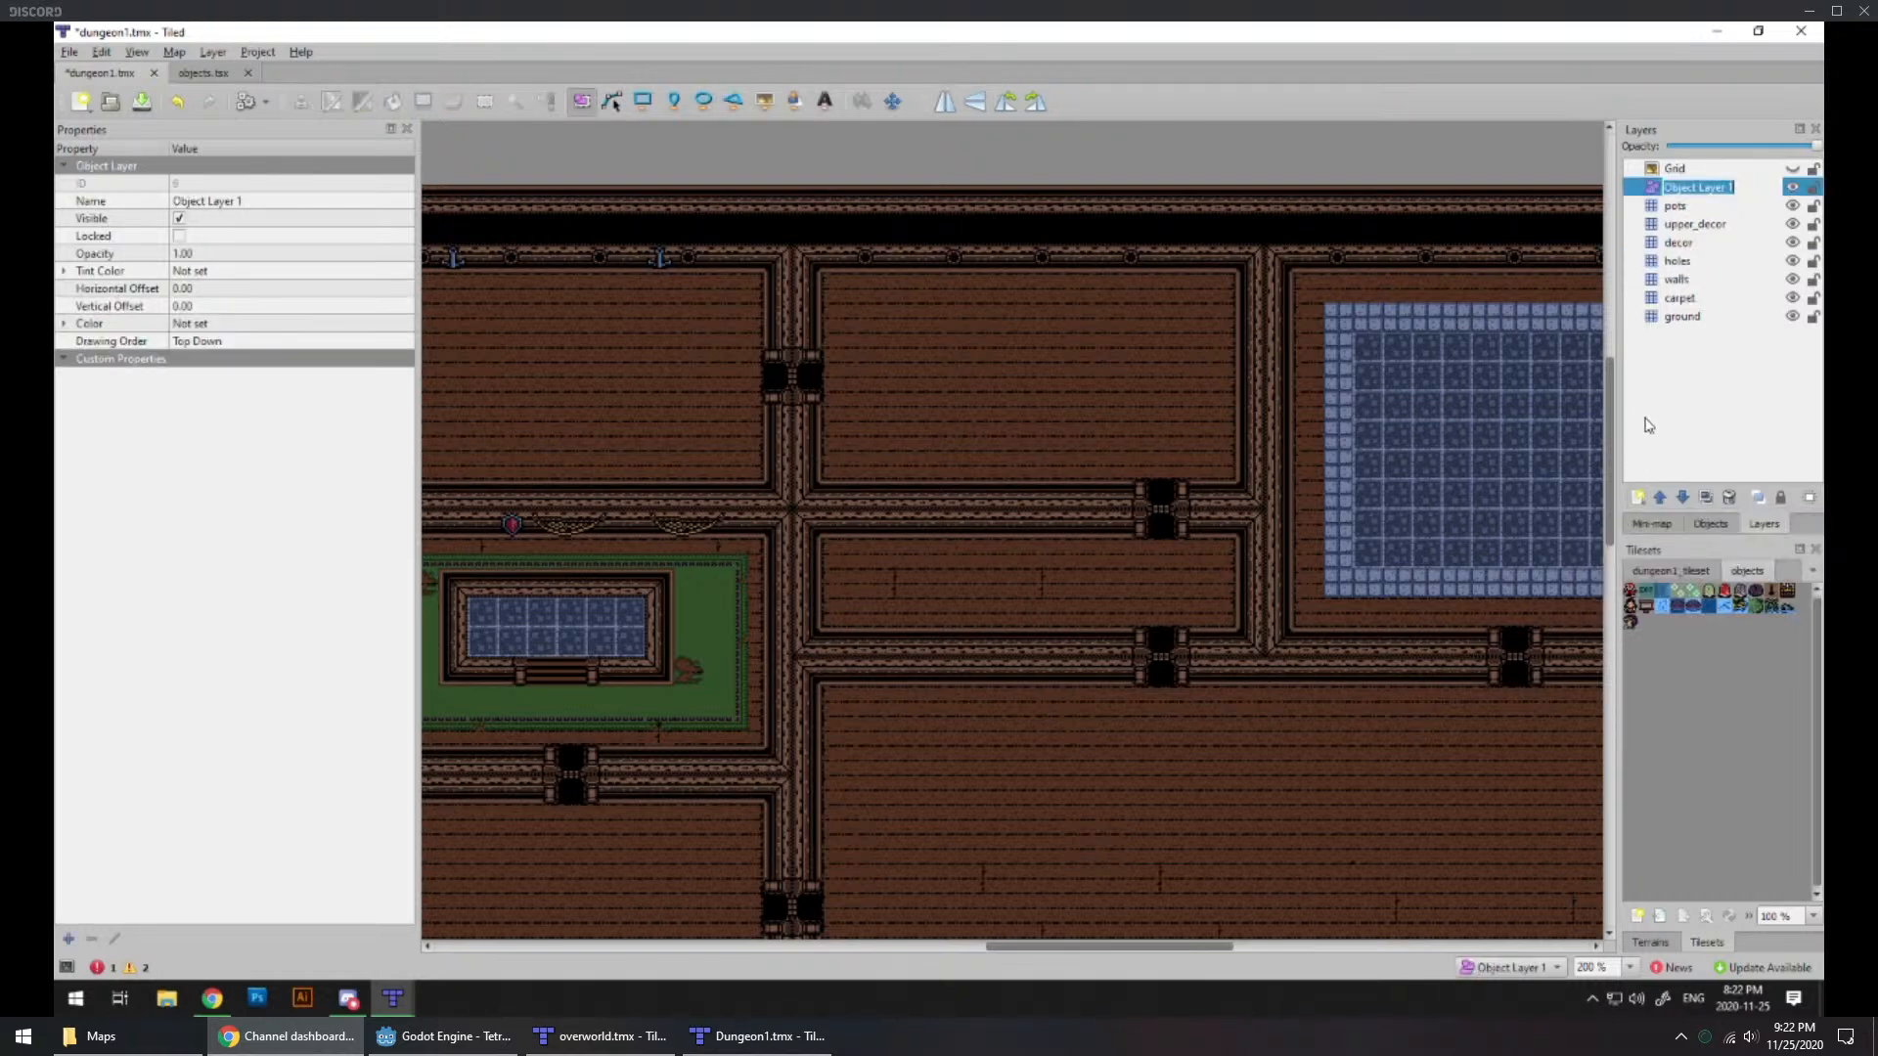
text(objects)
key(Return)
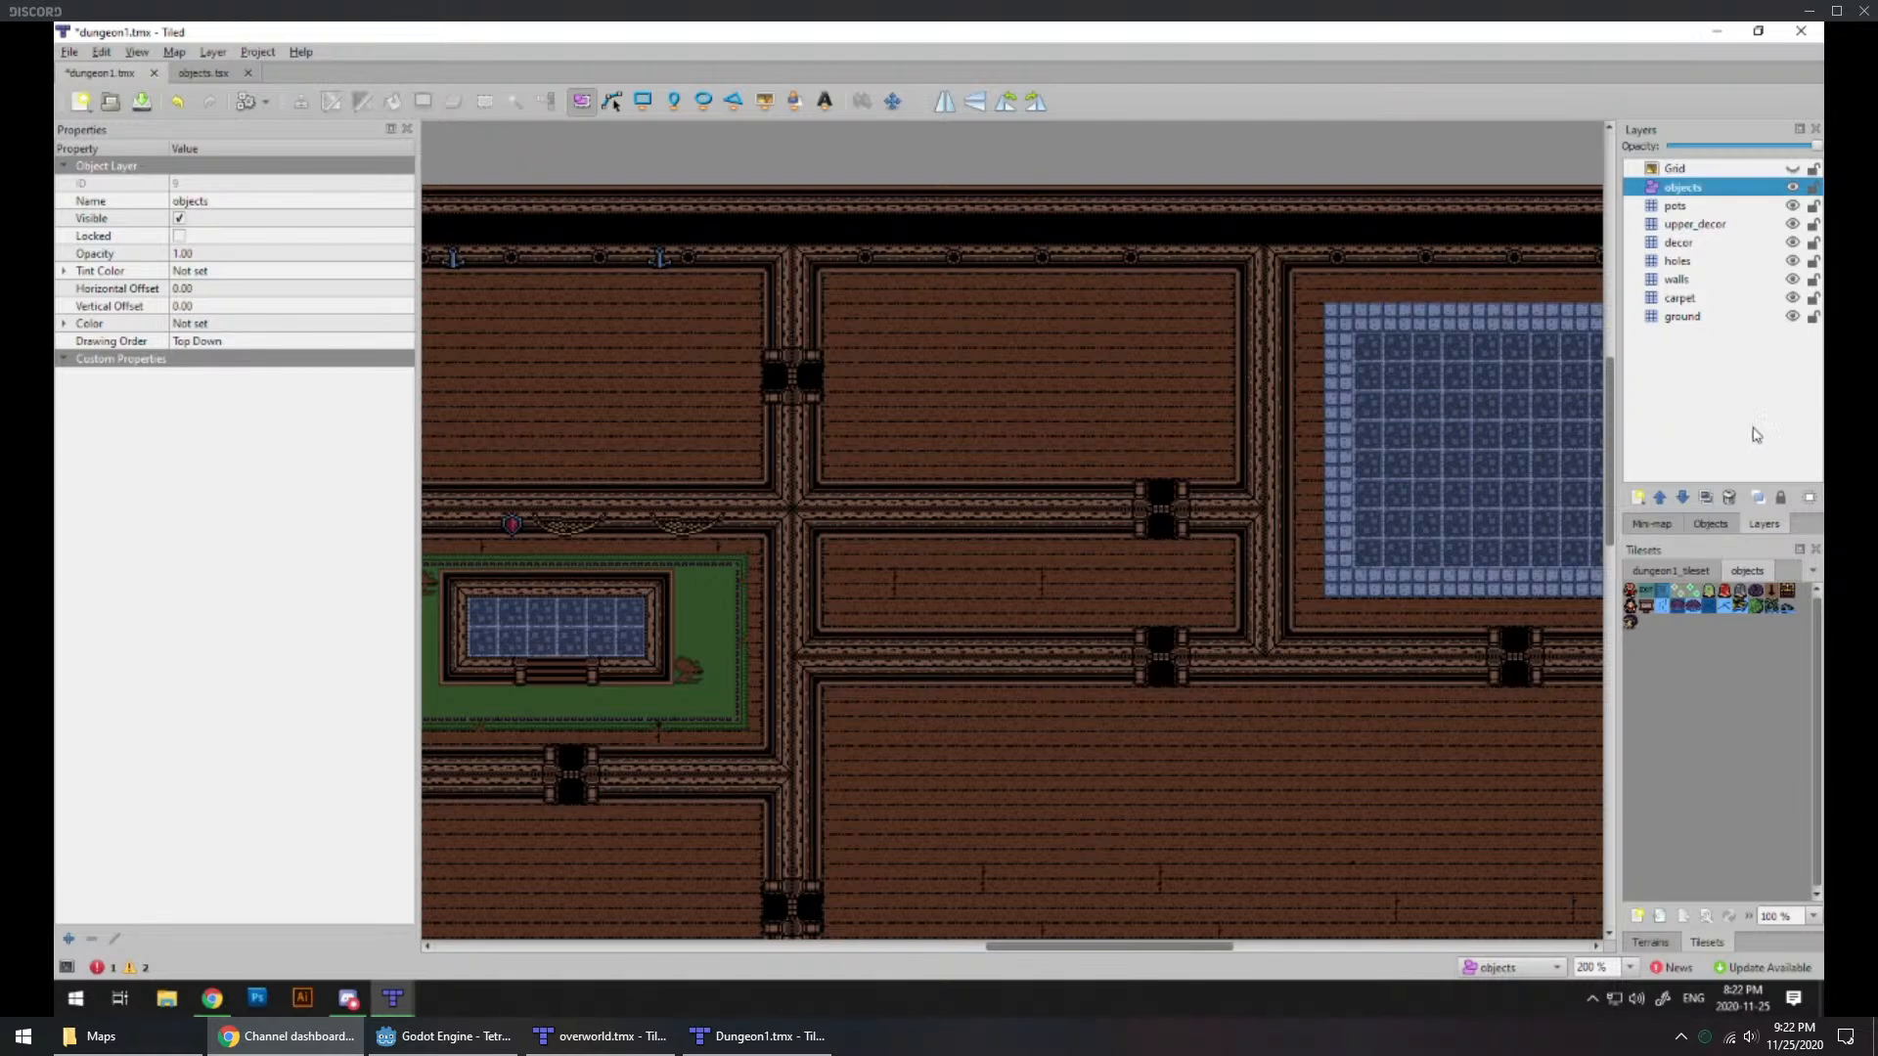
Step: Insert three bombable rock objects in a vertical column across the narrow room on the objects layer
click(1766, 595)
click(765, 101)
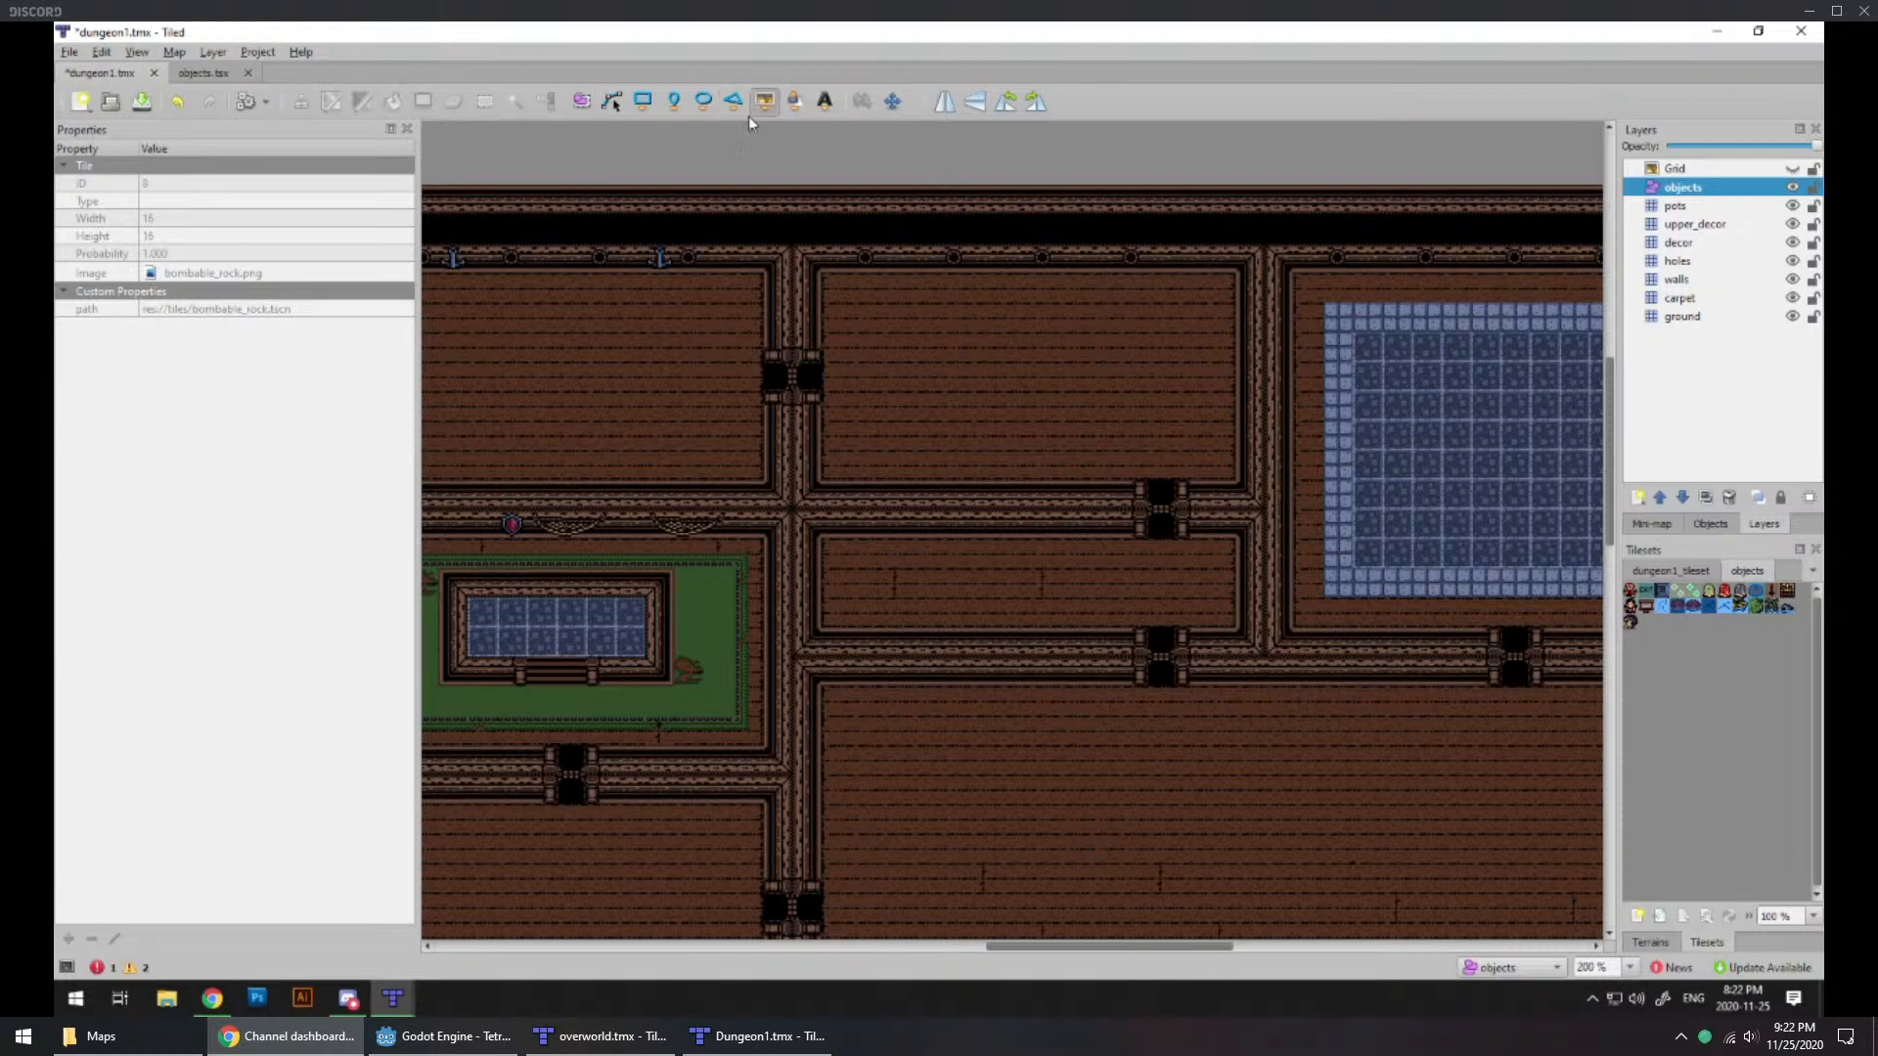
click(939, 559)
click(943, 585)
click(947, 610)
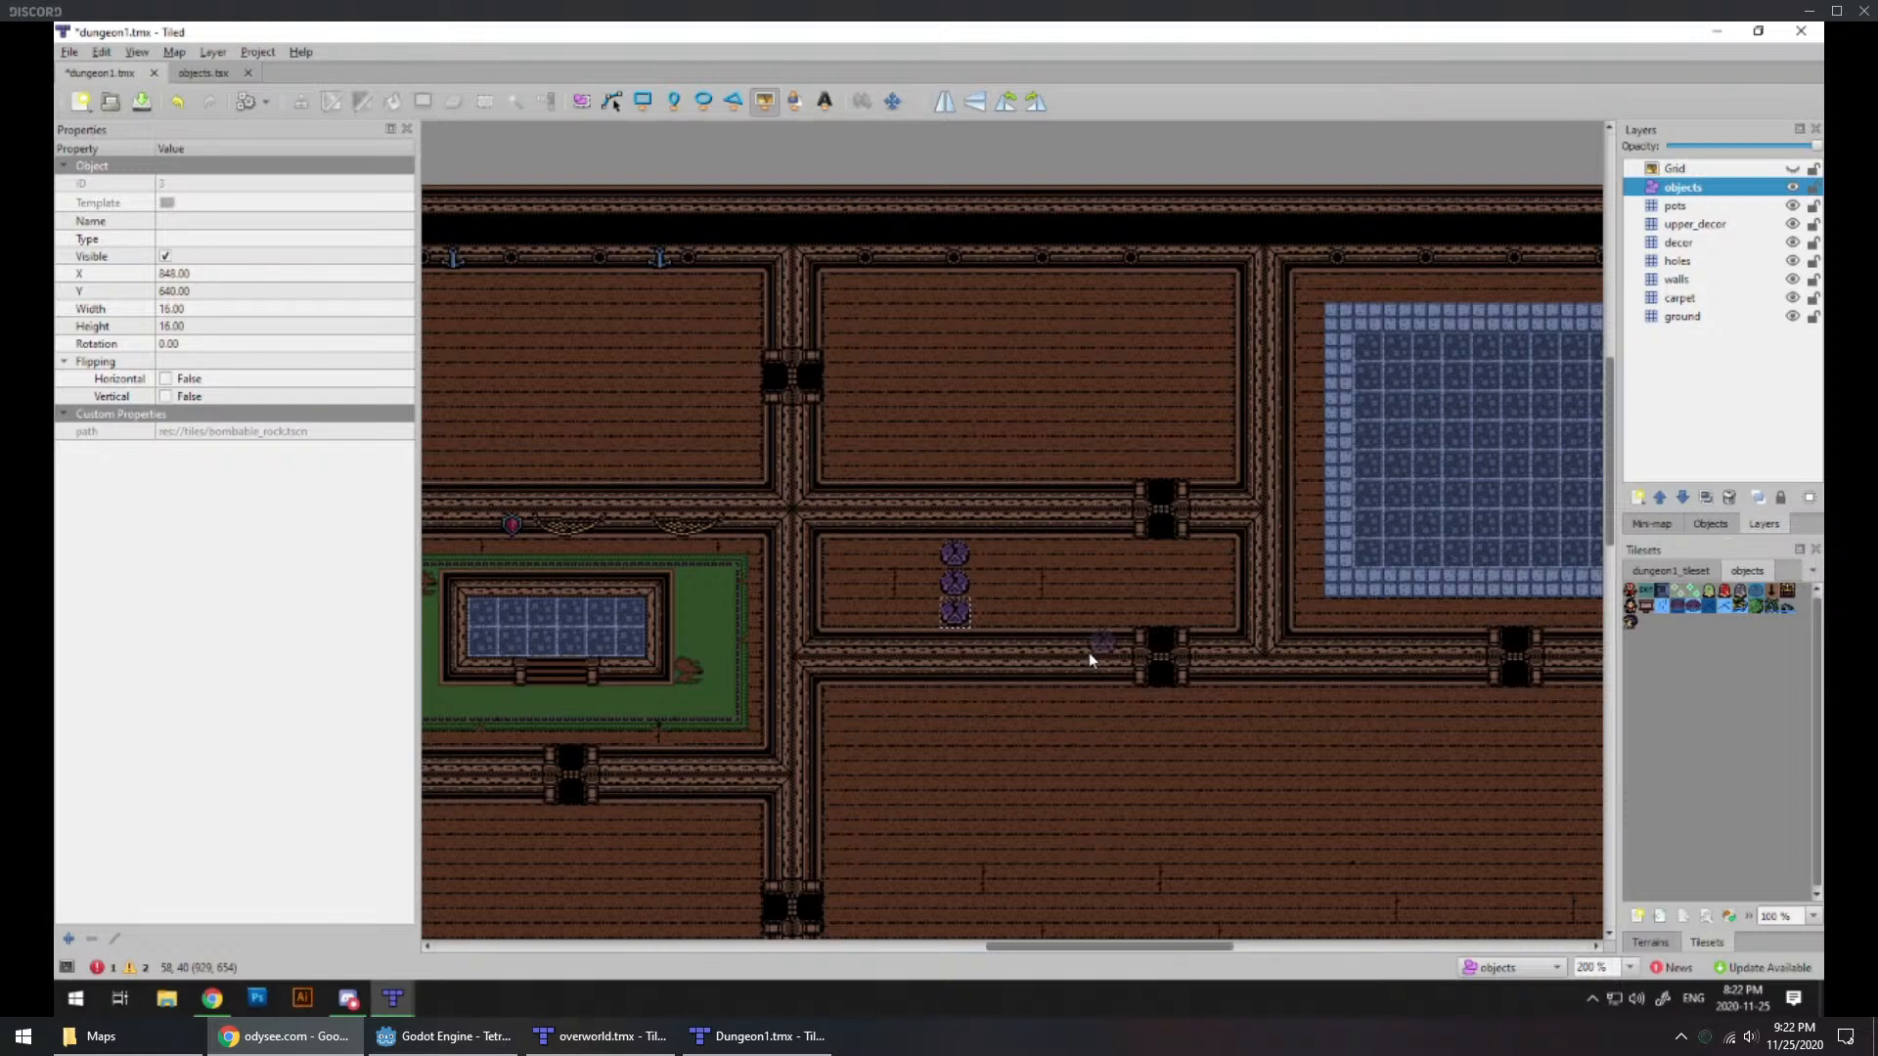
Step: Insert three block objects enclosing the west doorway of the room north of the narrow room
click(1659, 592)
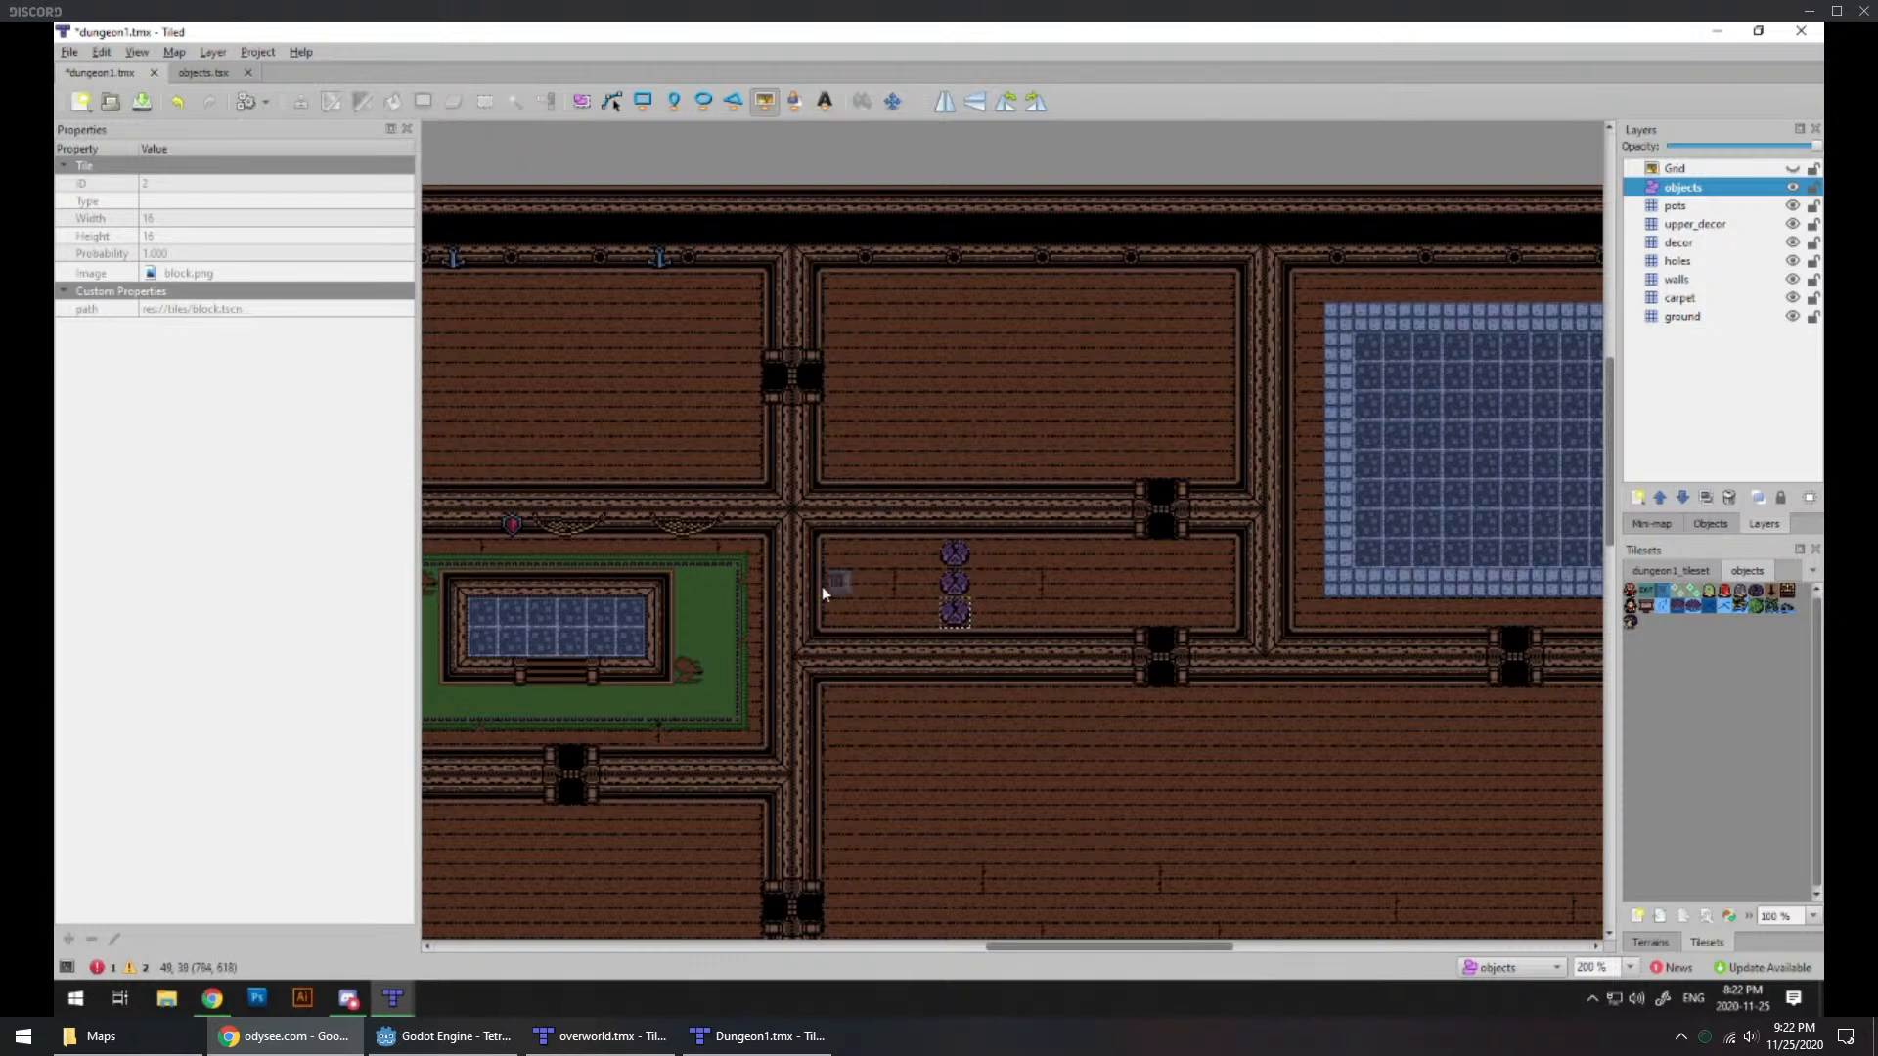
click(838, 347)
click(862, 376)
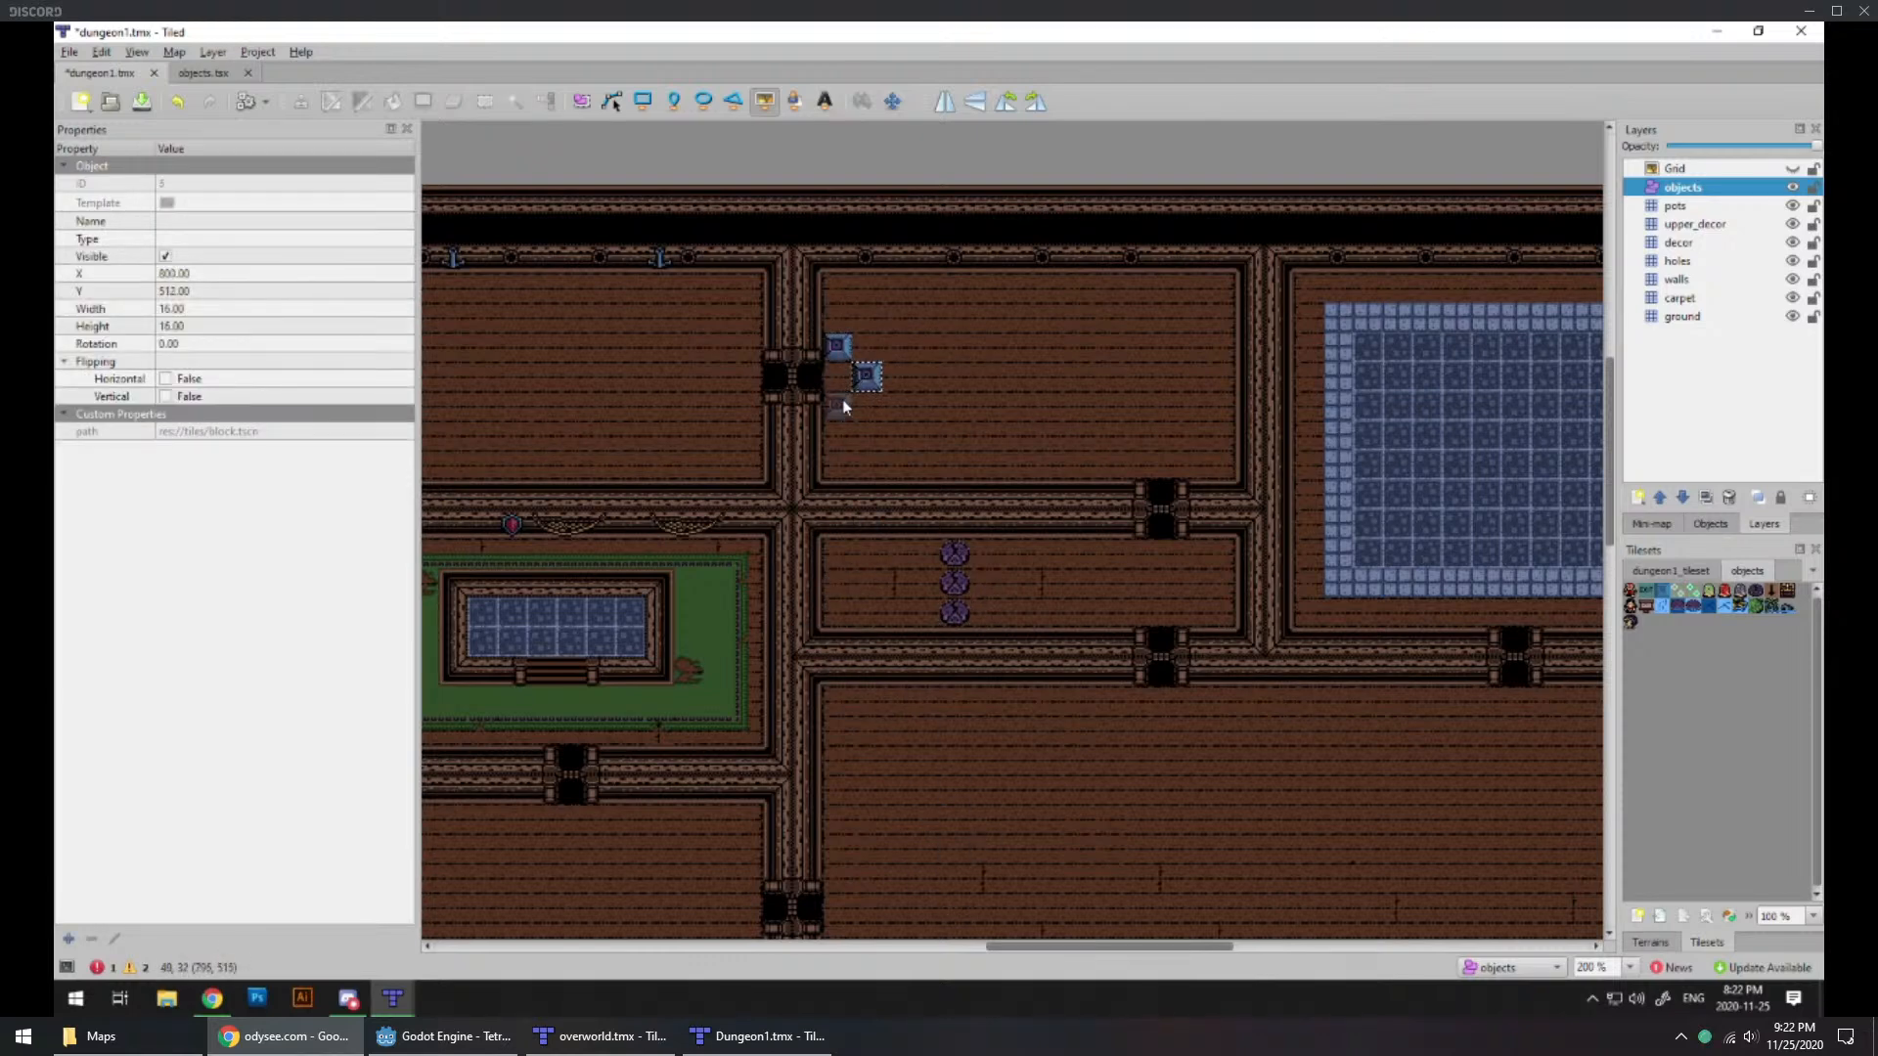
click(841, 406)
Step: Build an L-shaped barrier of ten block objects in the same room, seven running from the east wall and three up to the north wall
click(1213, 377)
click(1156, 377)
click(1187, 378)
click(1133, 378)
click(1100, 378)
click(1072, 377)
click(1043, 376)
click(1043, 346)
click(1043, 316)
click(1044, 287)
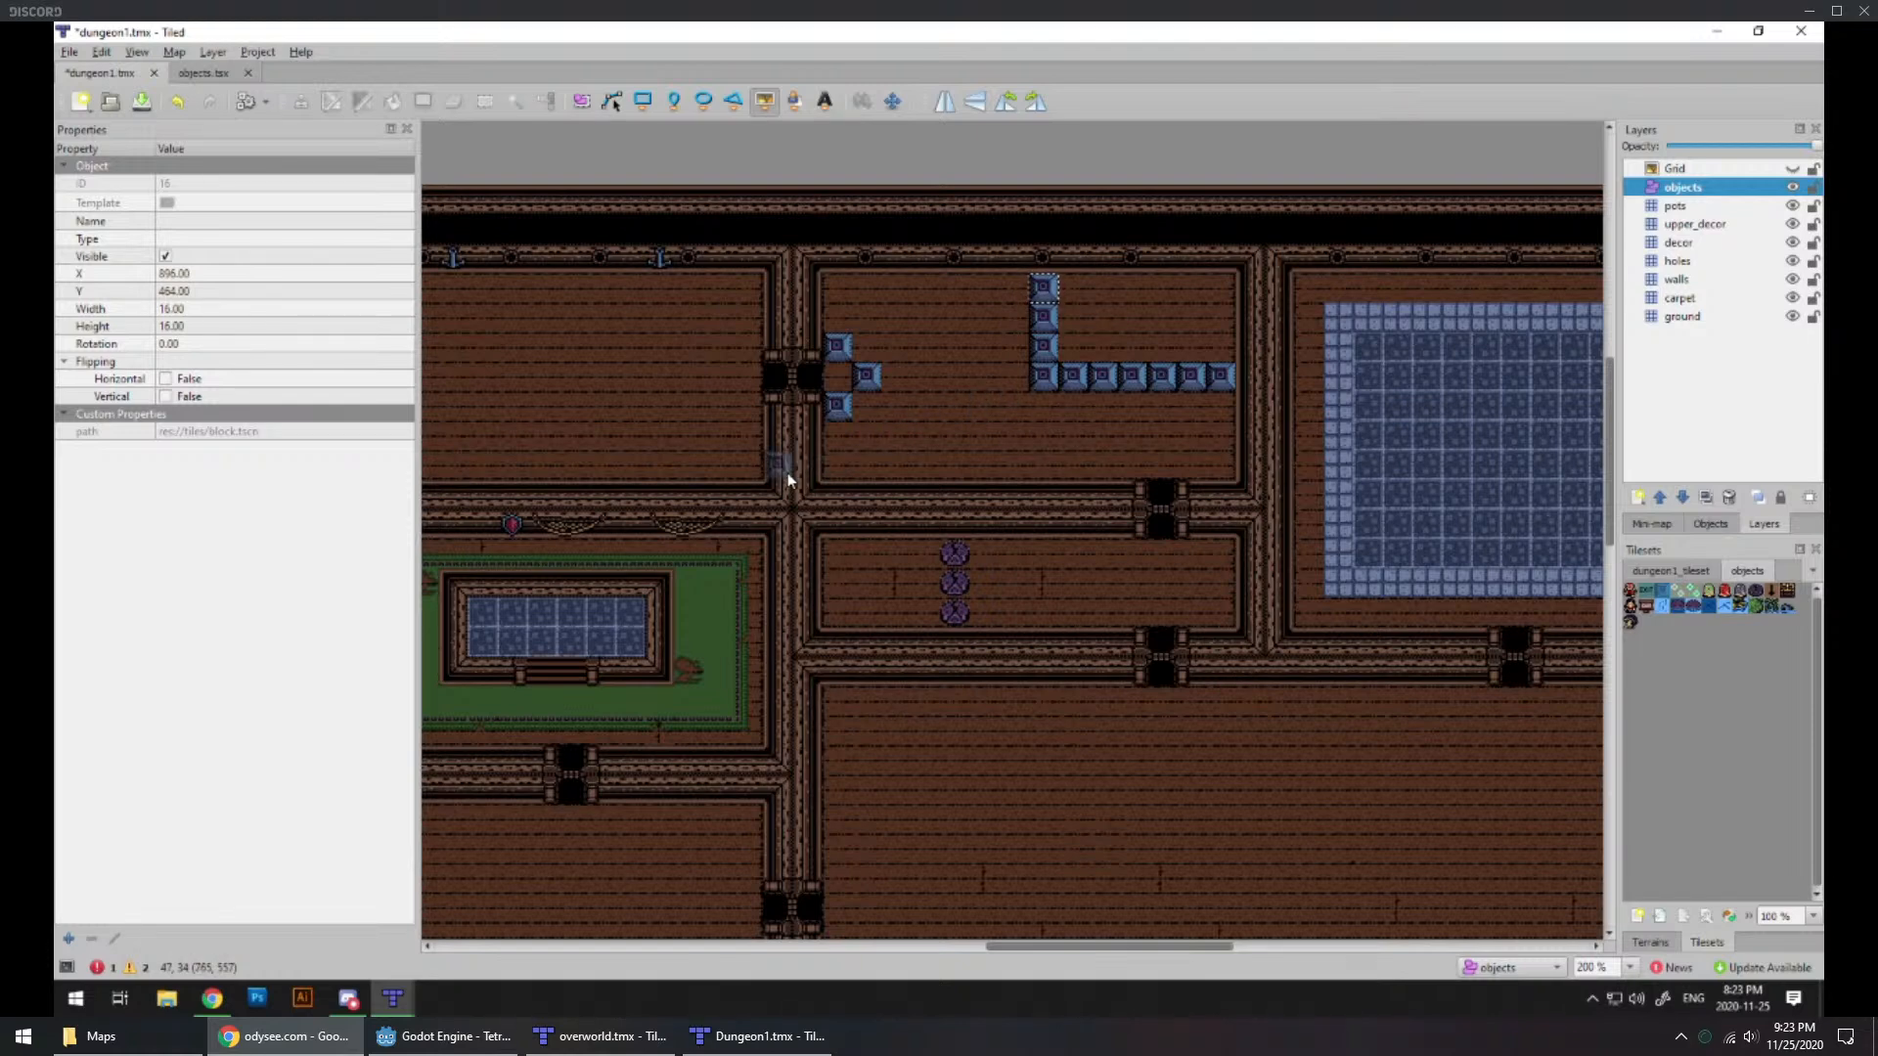
Step: Move the holes layer down two places in the layer order, directly above the ground layer
middle_drag(699, 519, 1092, 579)
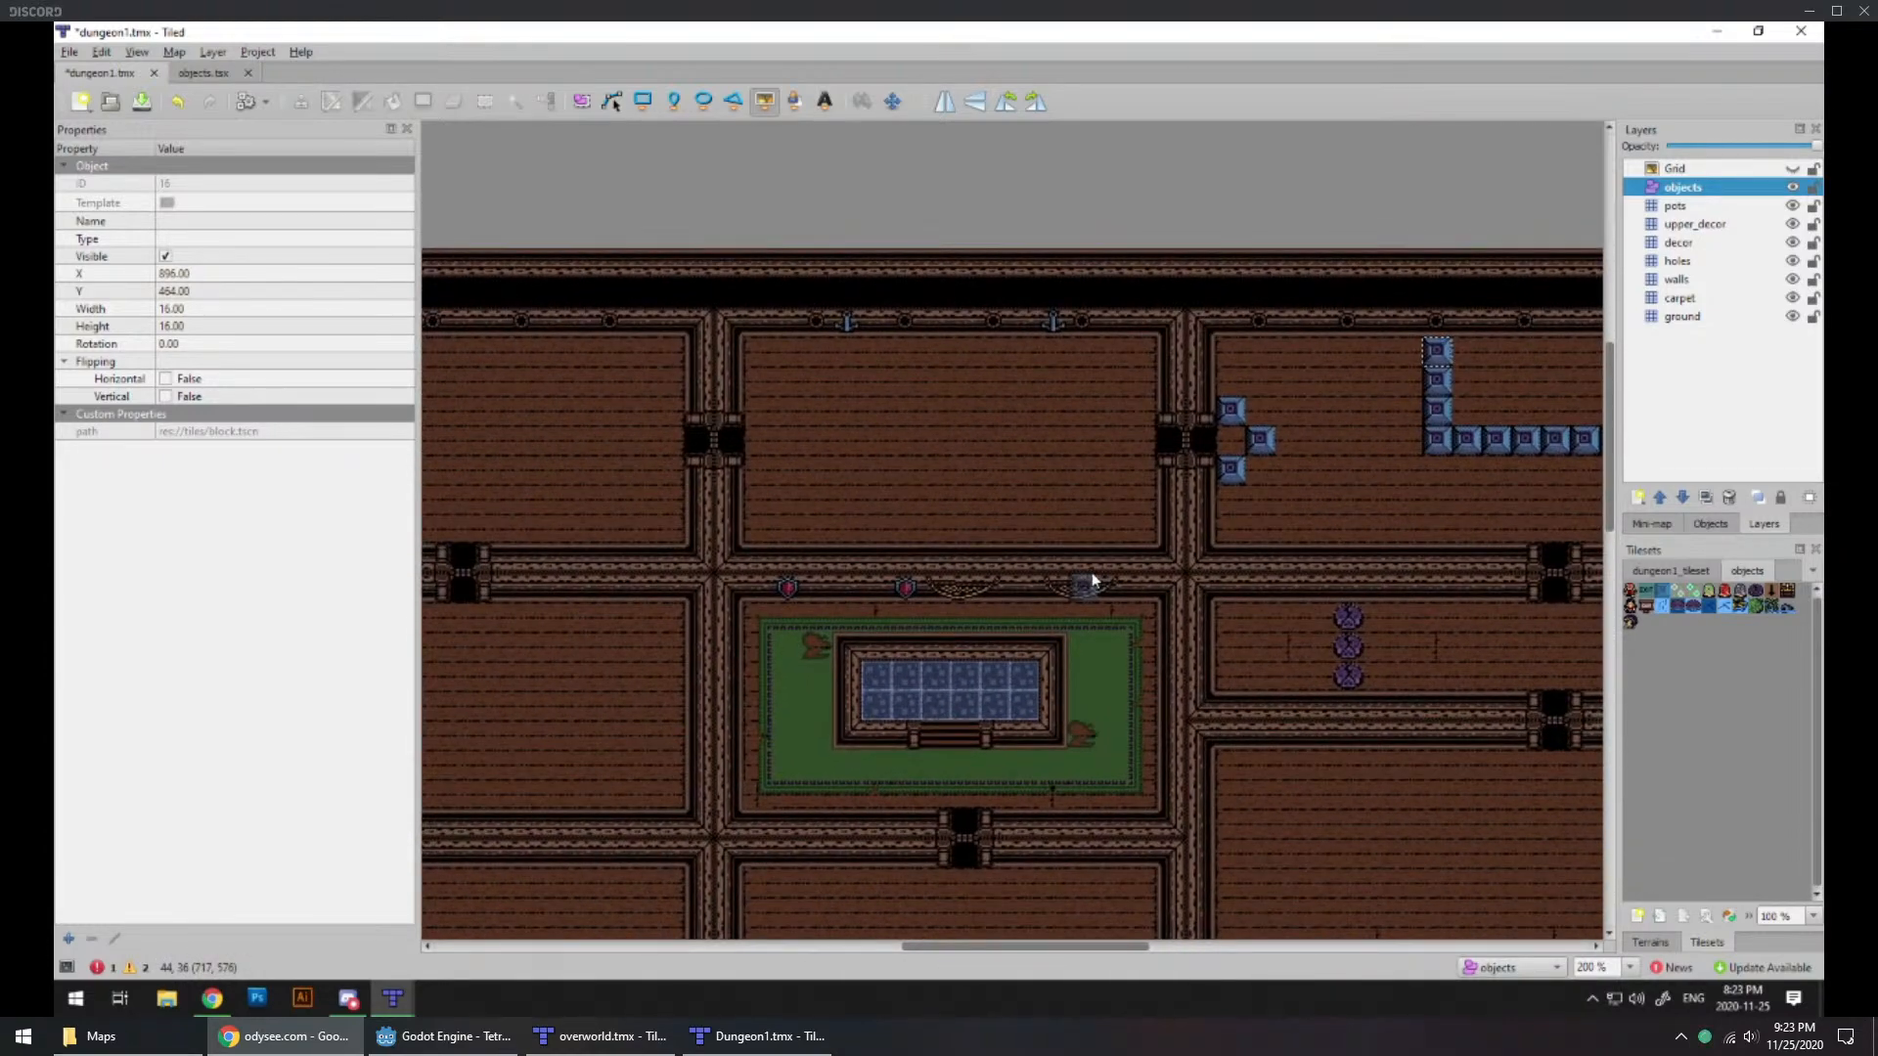
ctrl+scroll(982, 460, up, 1)
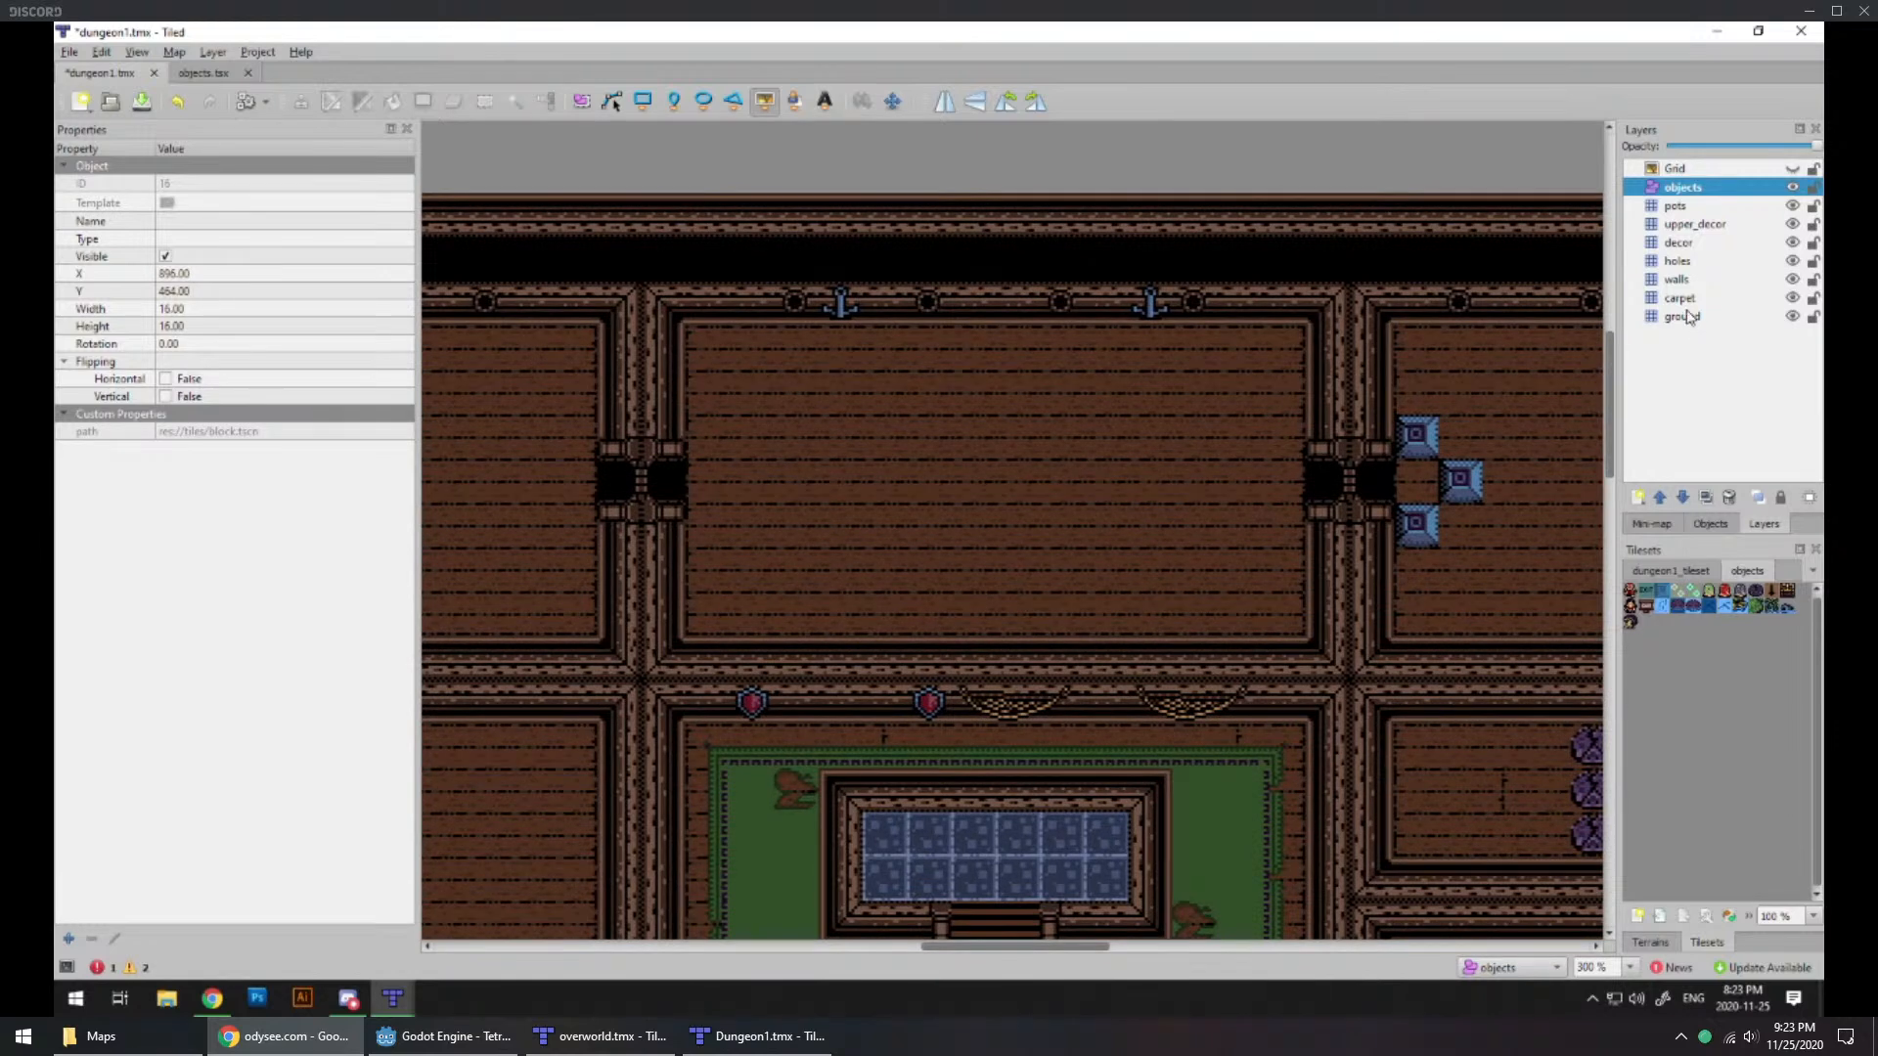
click(1684, 316)
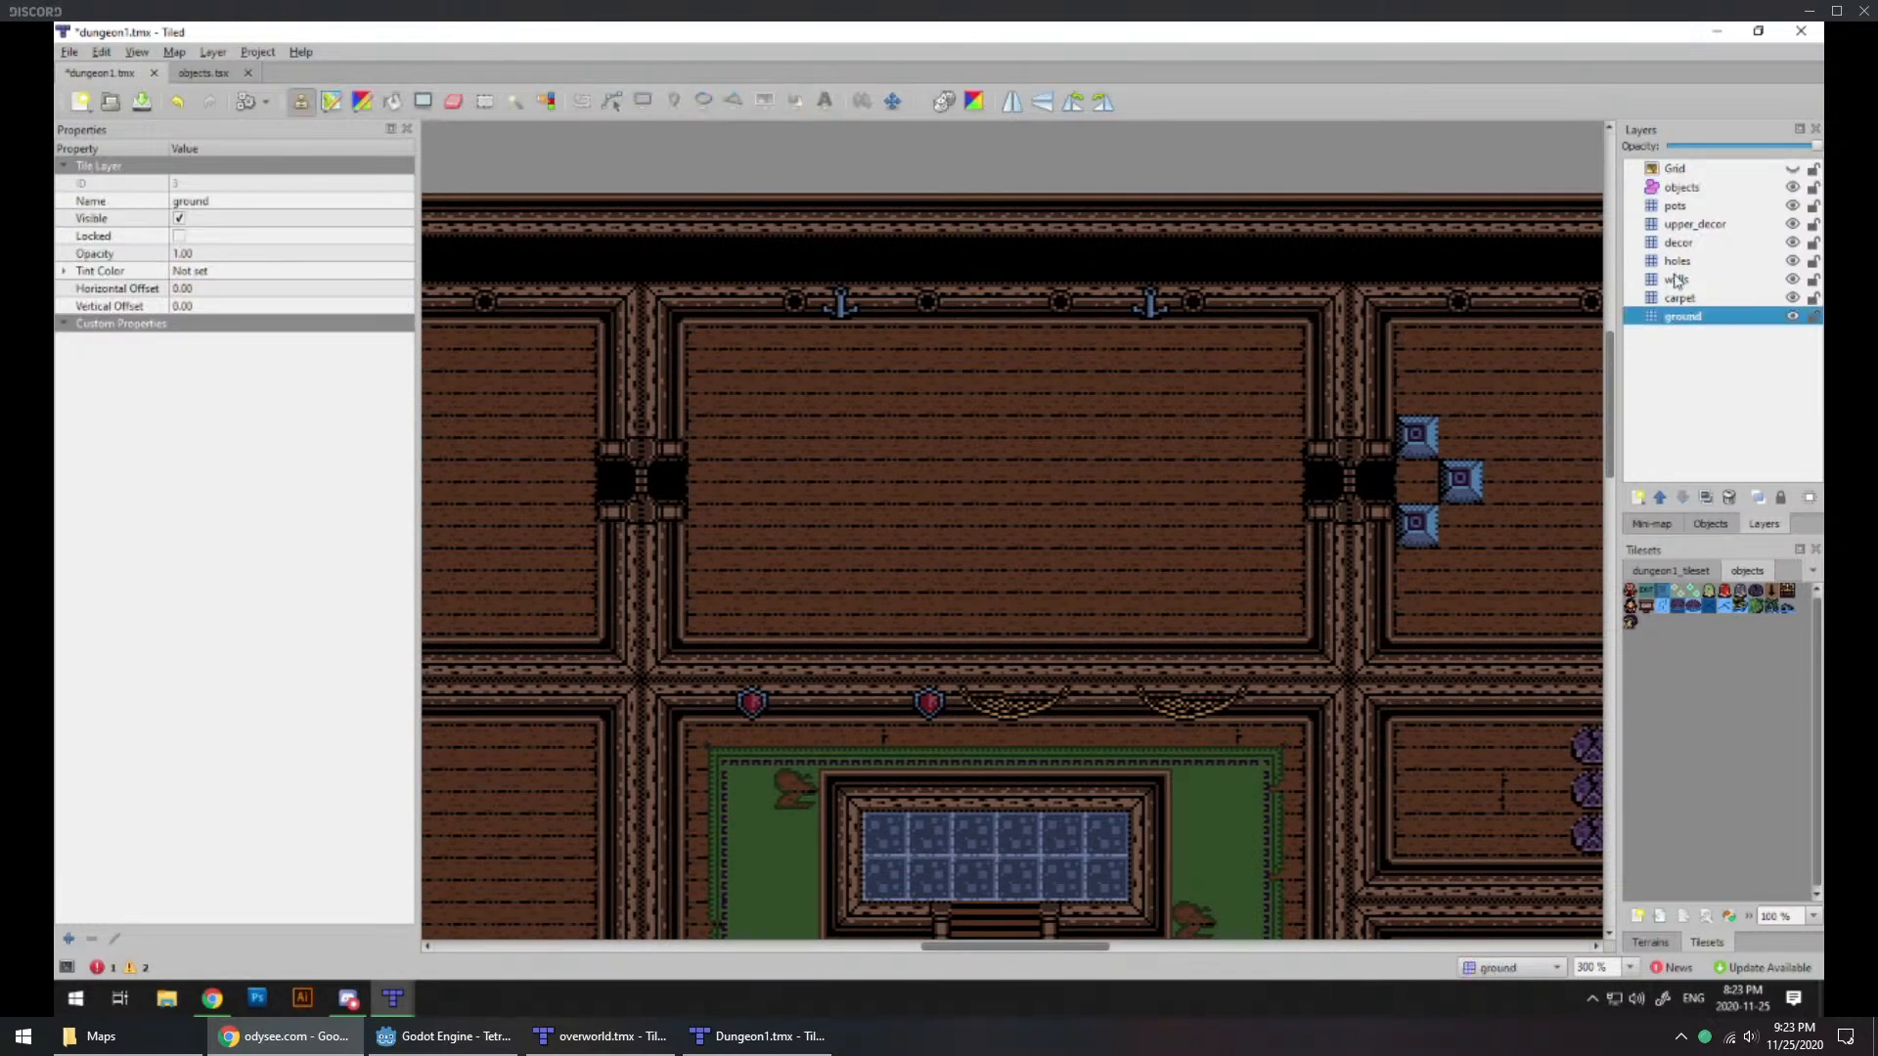
click(1672, 279)
click(1675, 262)
double_click(1680, 497)
Step: Add a tile layer named water directly above the holes layer
click(1636, 498)
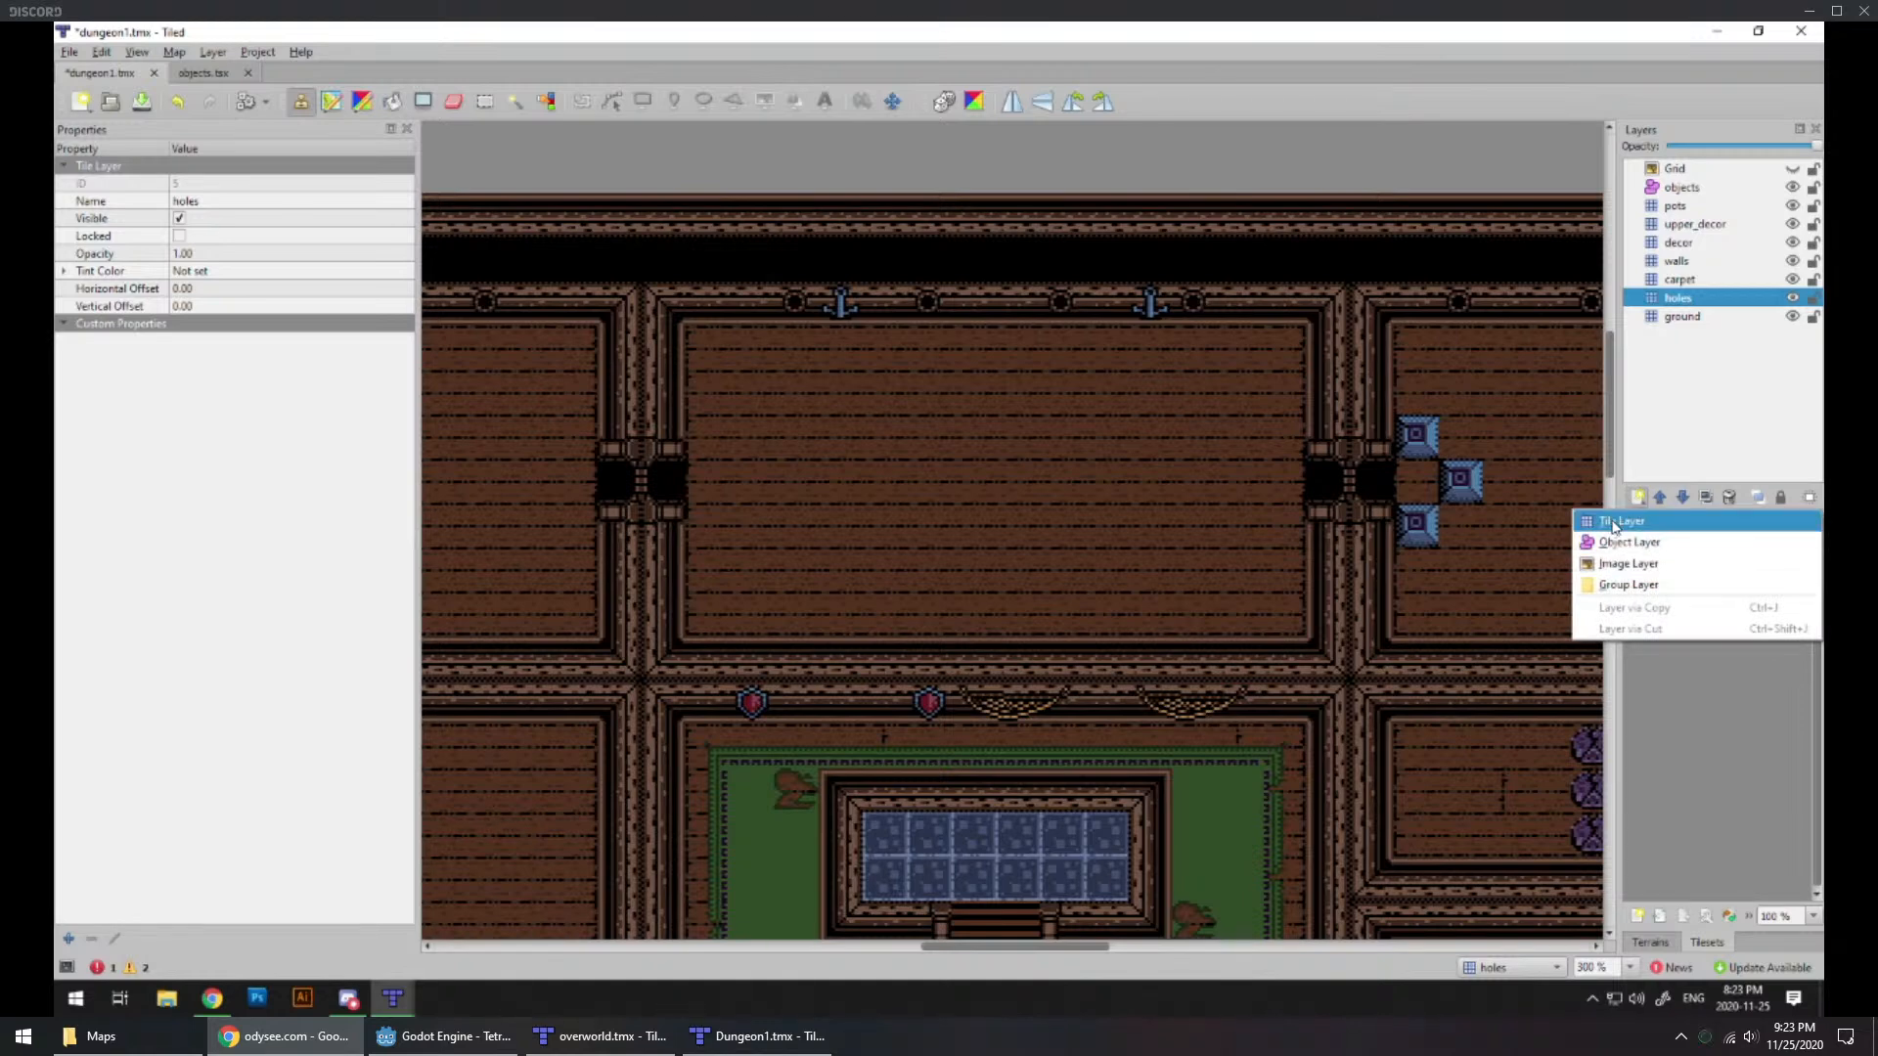
click(1613, 524)
text(water)
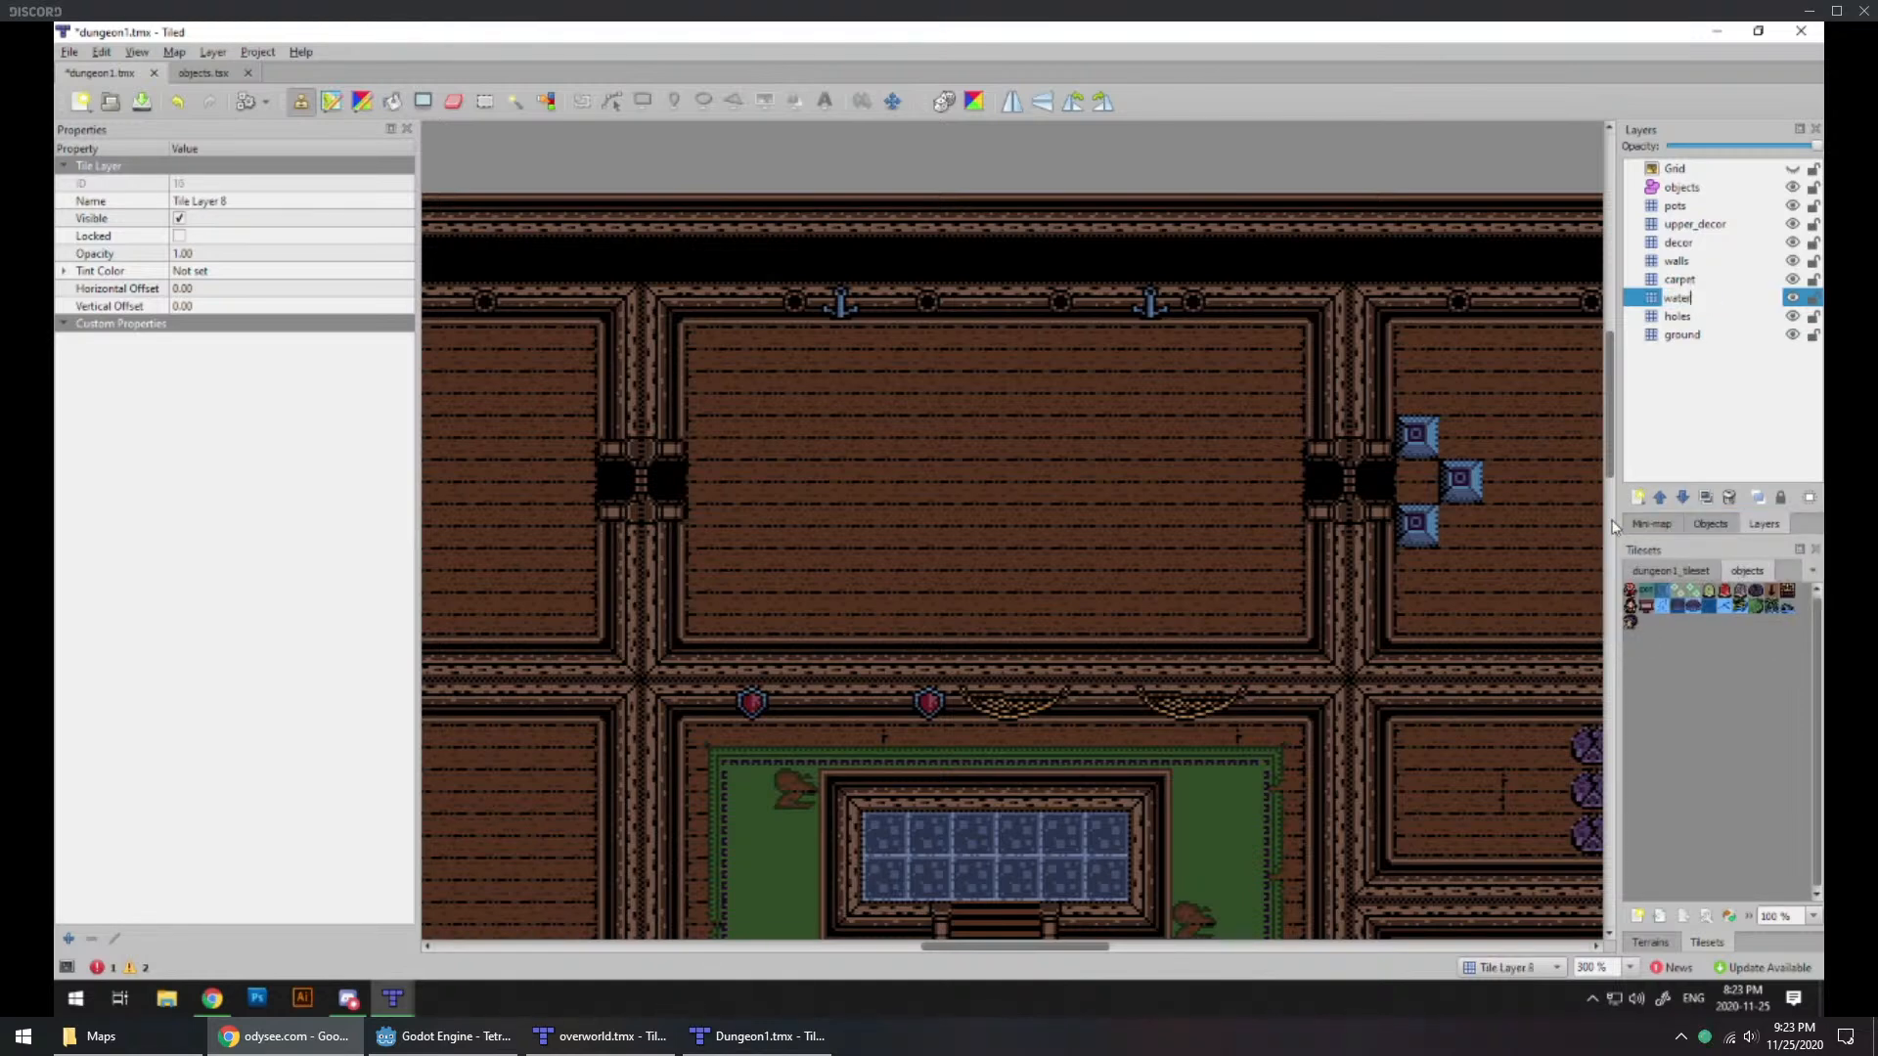
key(Return)
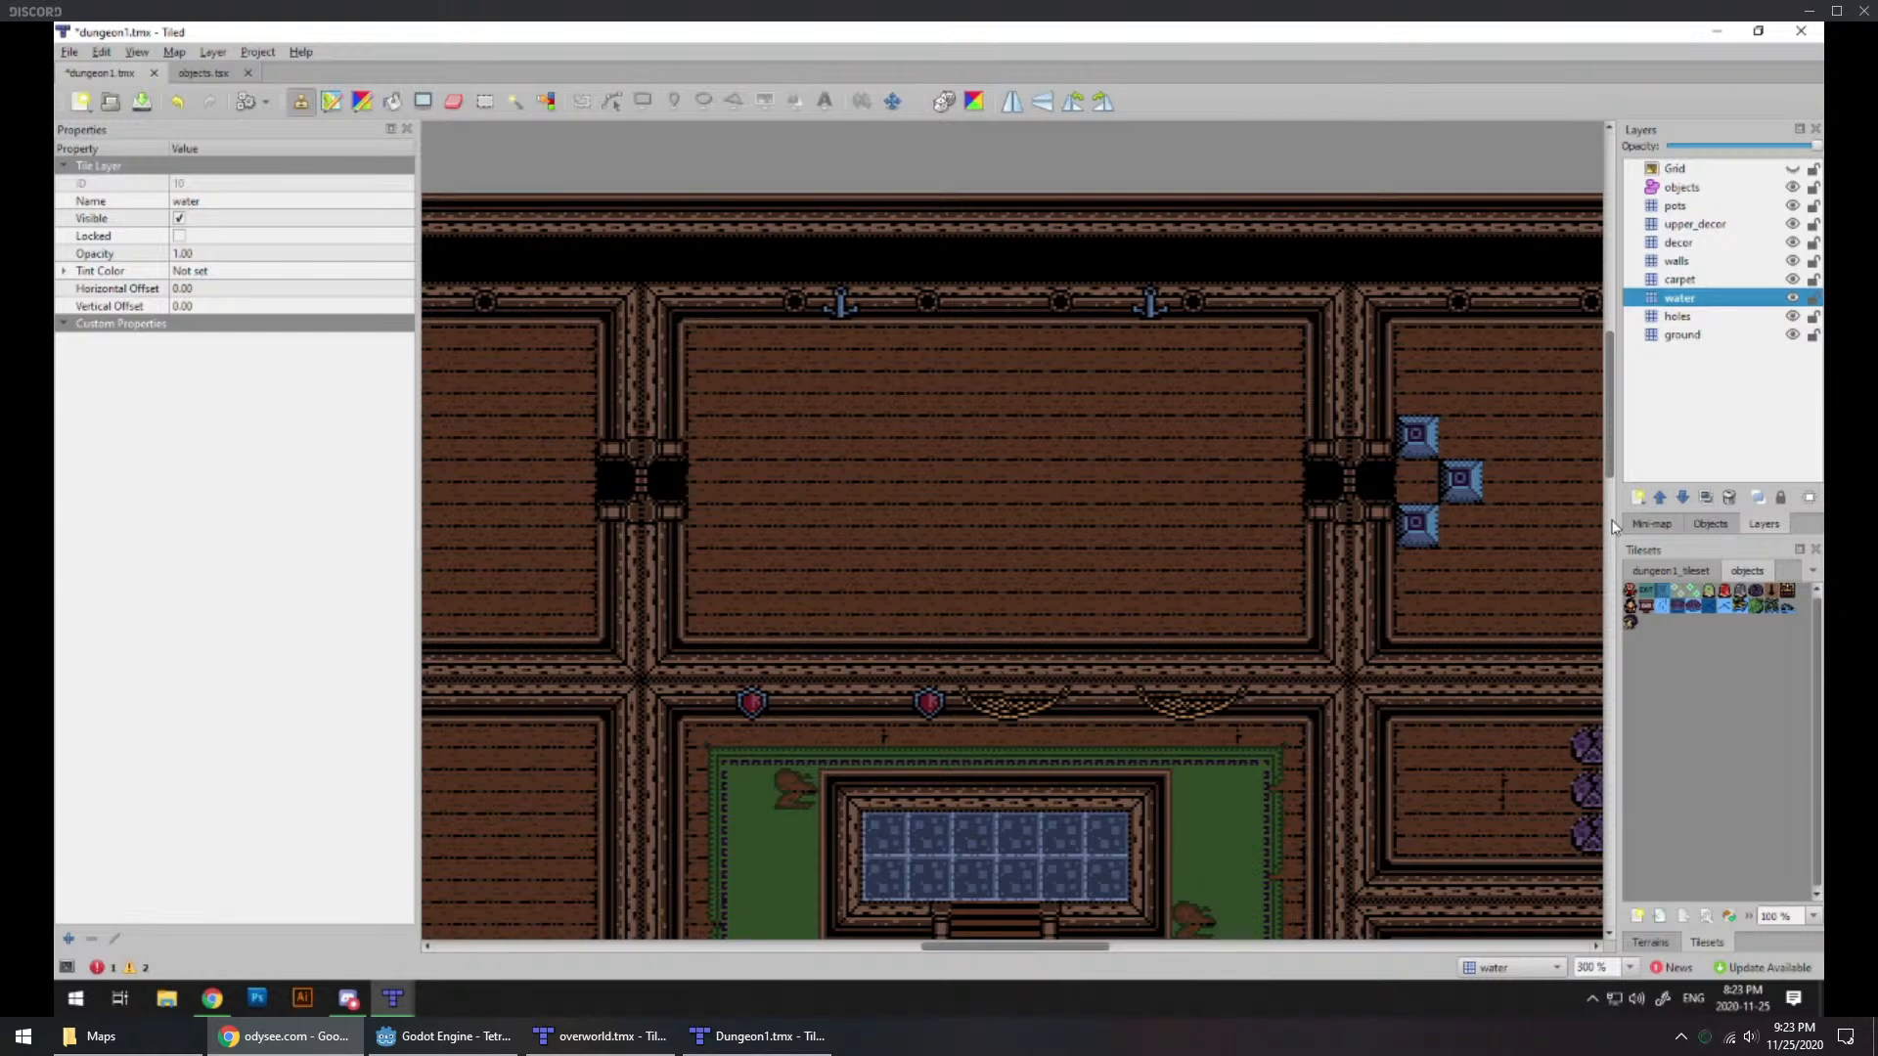
ctrl+scroll(924, 655, down, 2)
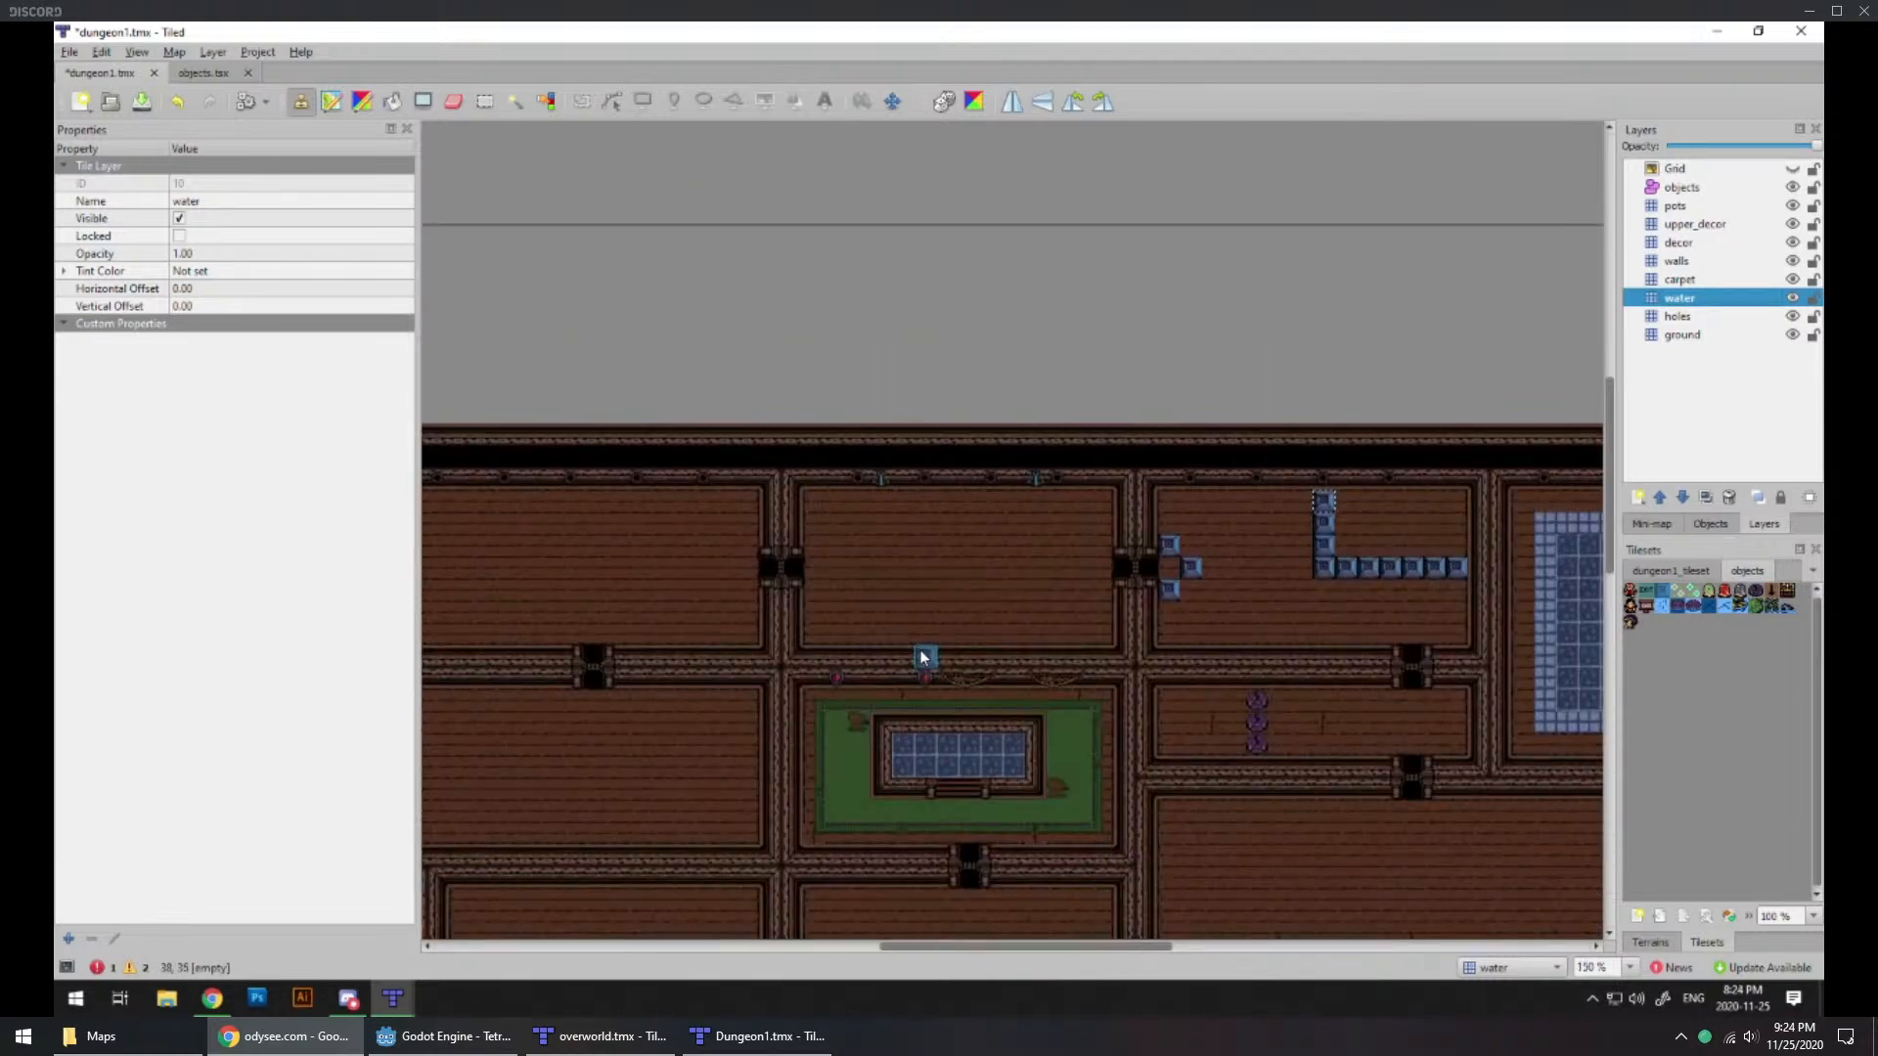
ctrl+scroll(992, 696, up, 1)
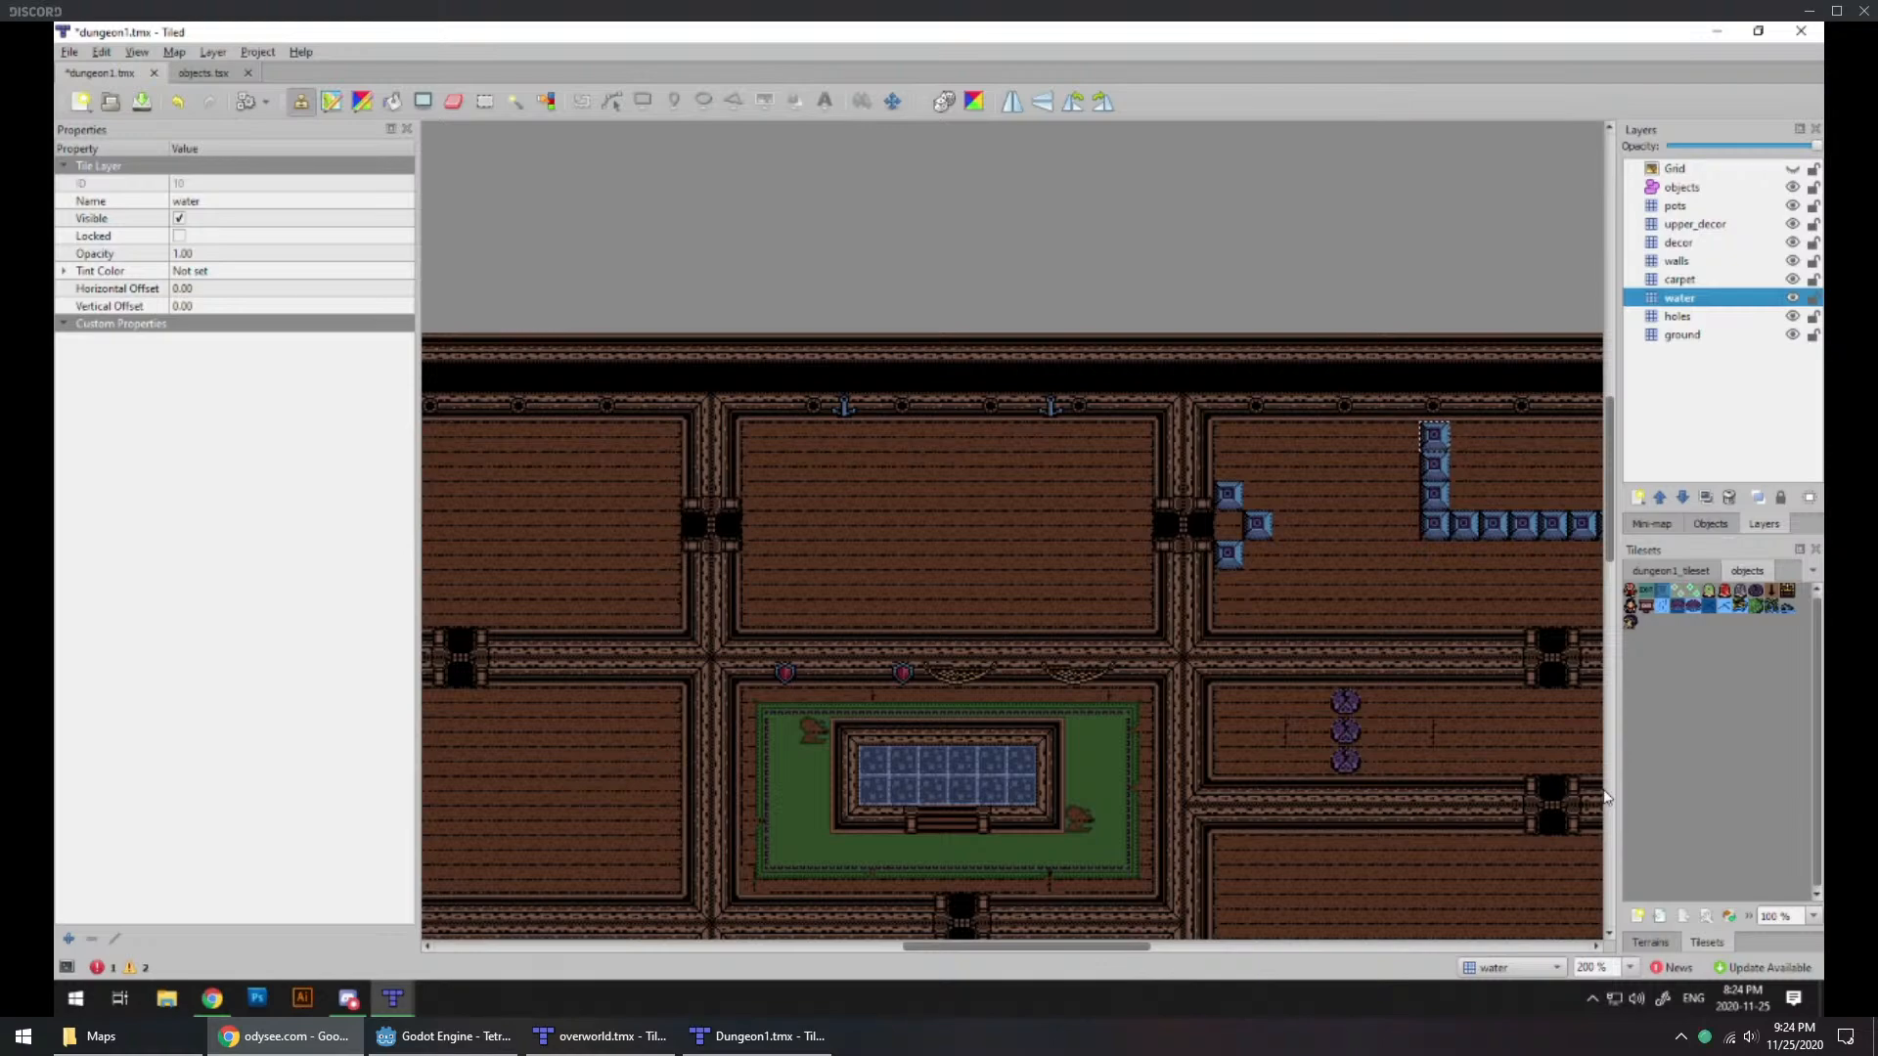
ctrl+scroll(1228, 700, down, 1)
middle_drag(1206, 754, 783, 612)
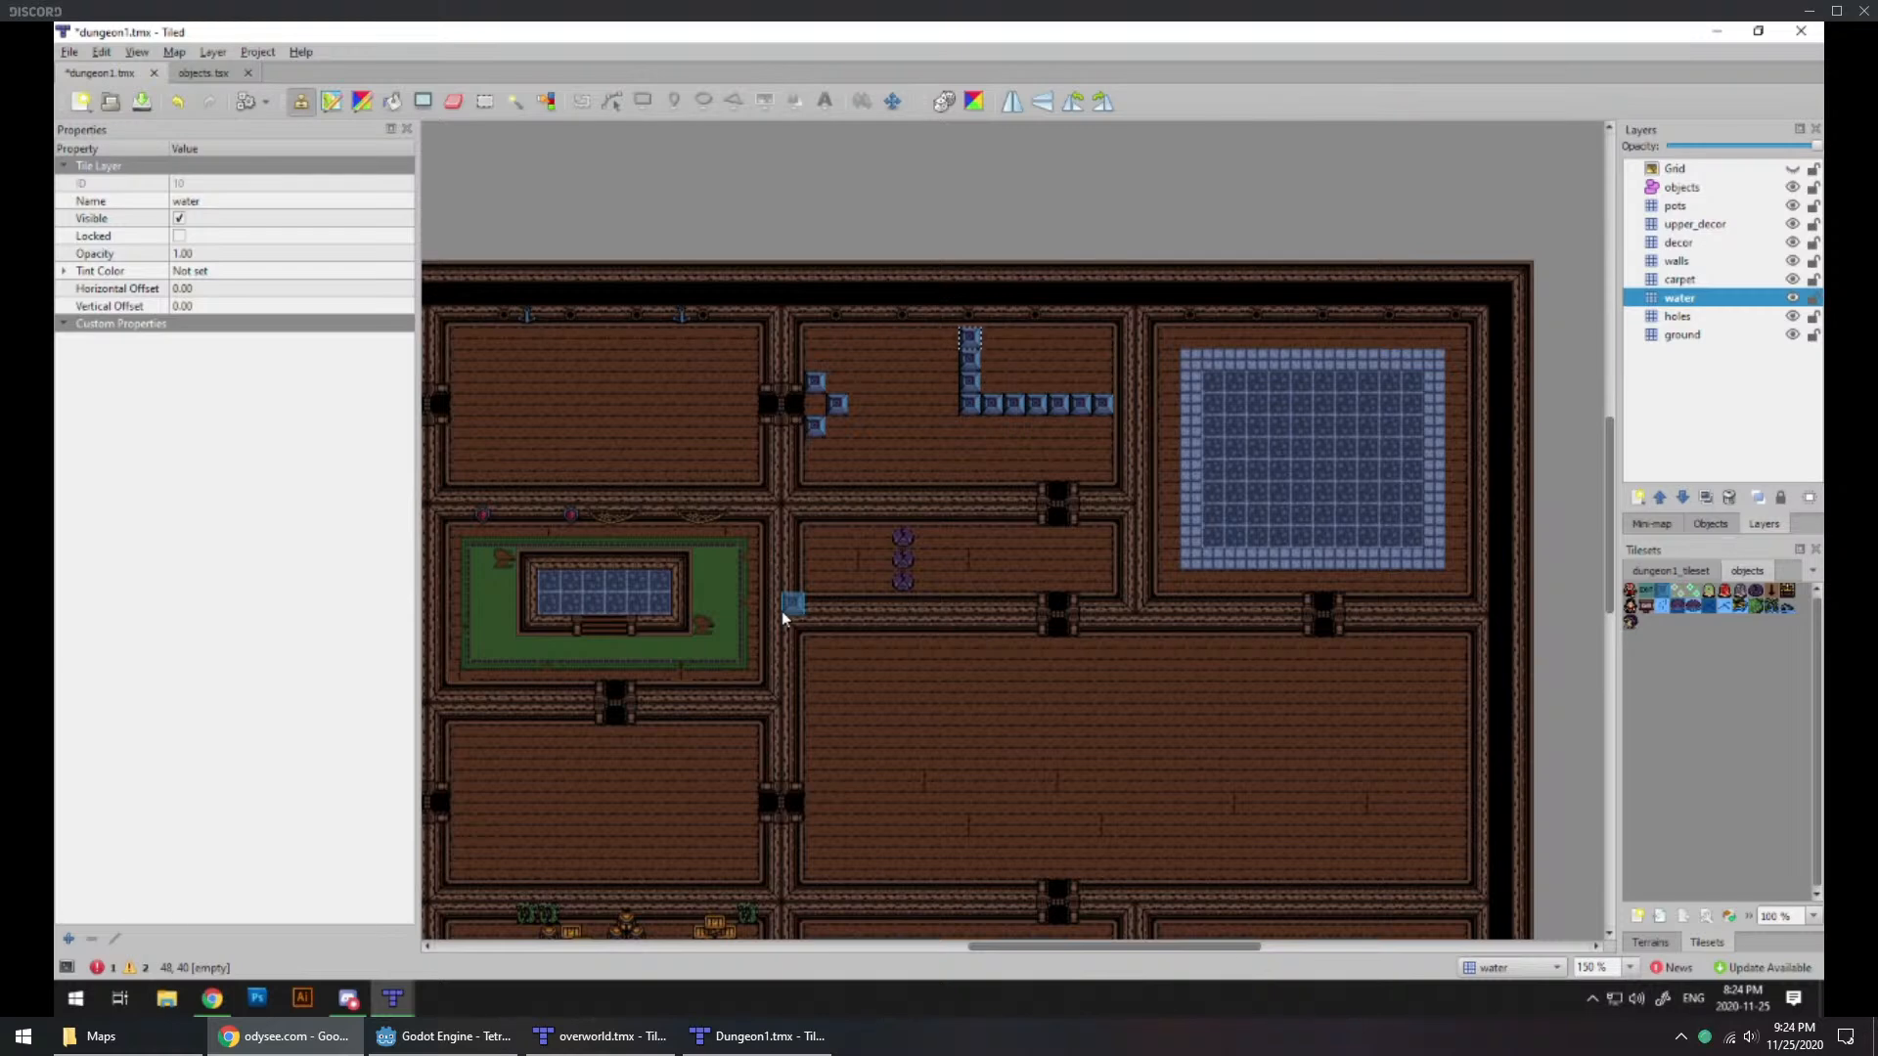
mouse_move(788, 495)
middle_down()
mouse_move(1083, 551)
mouse_move(1152, 583)
middle_up()
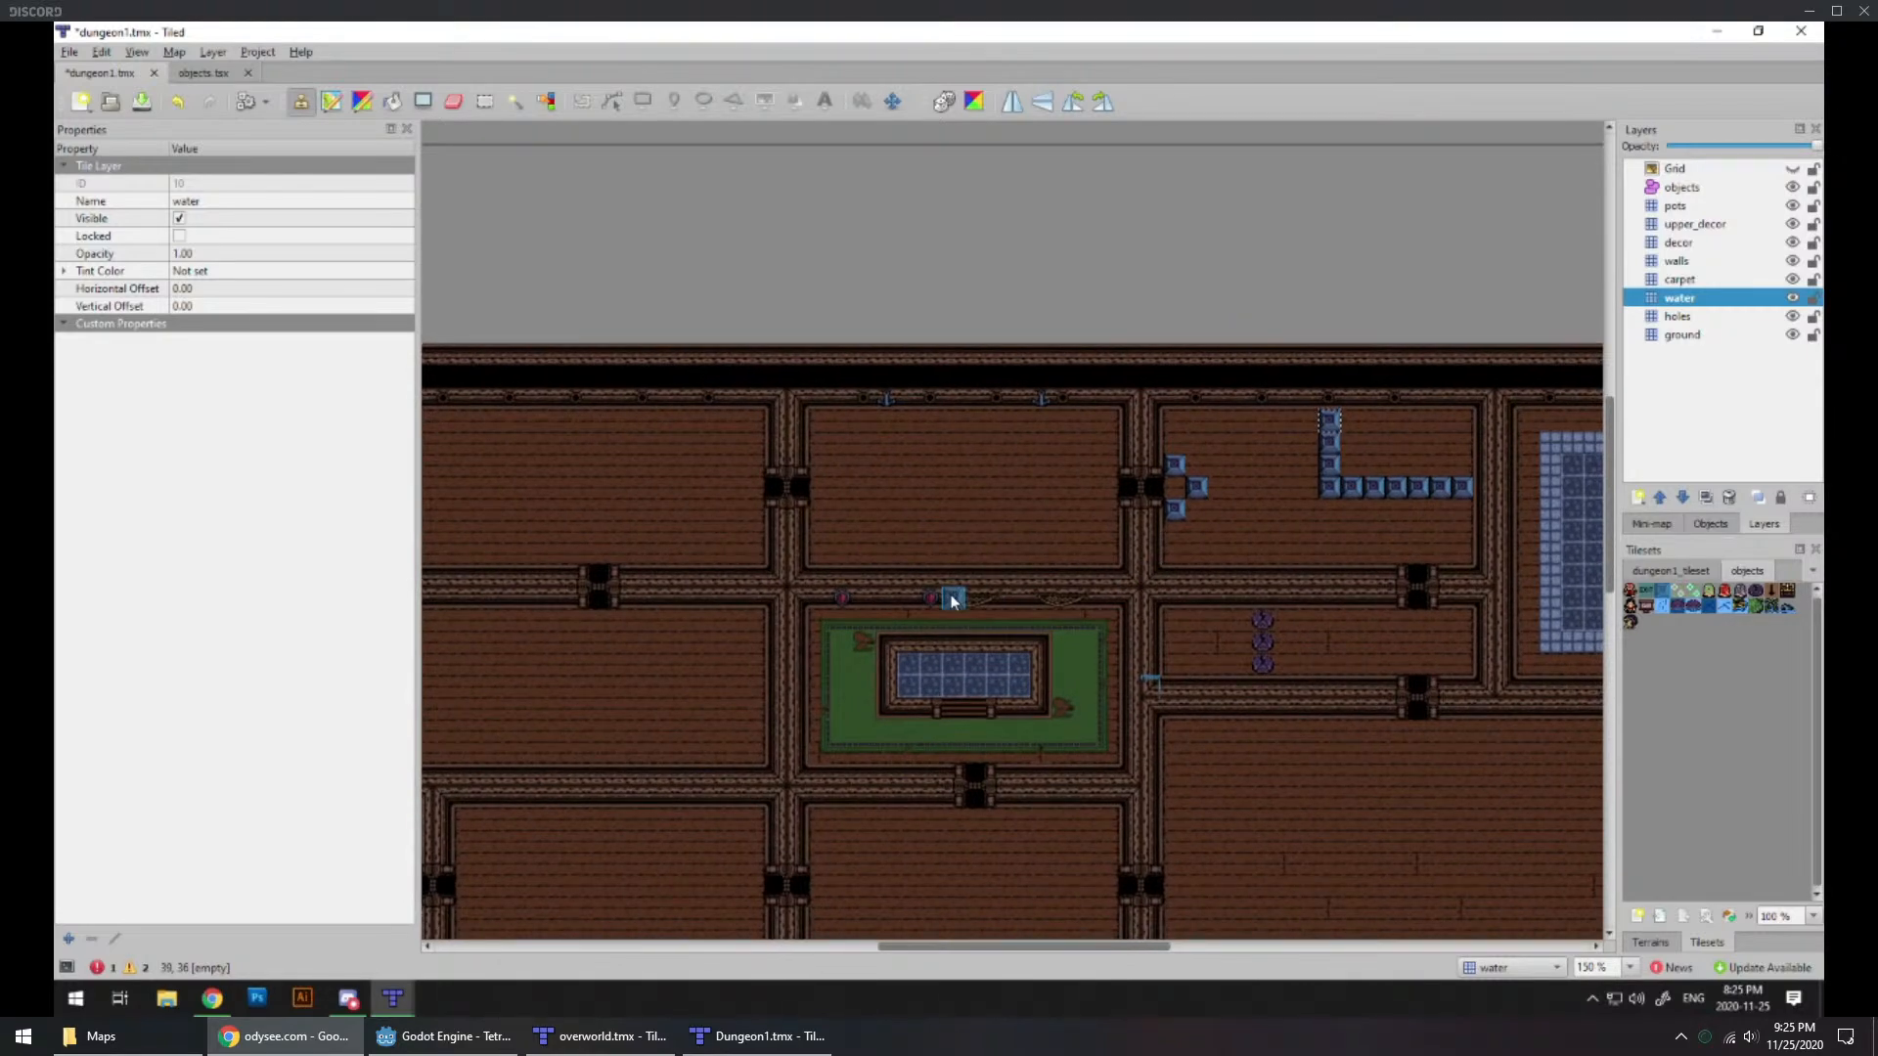
Step: Paint a U-shaped channel with the Water terrain in the room north of the green-carpet room, stepping its bottom run up a row toward the west
scroll(923, 543, up, 2)
ctrl+scroll(972, 645, up, 2)
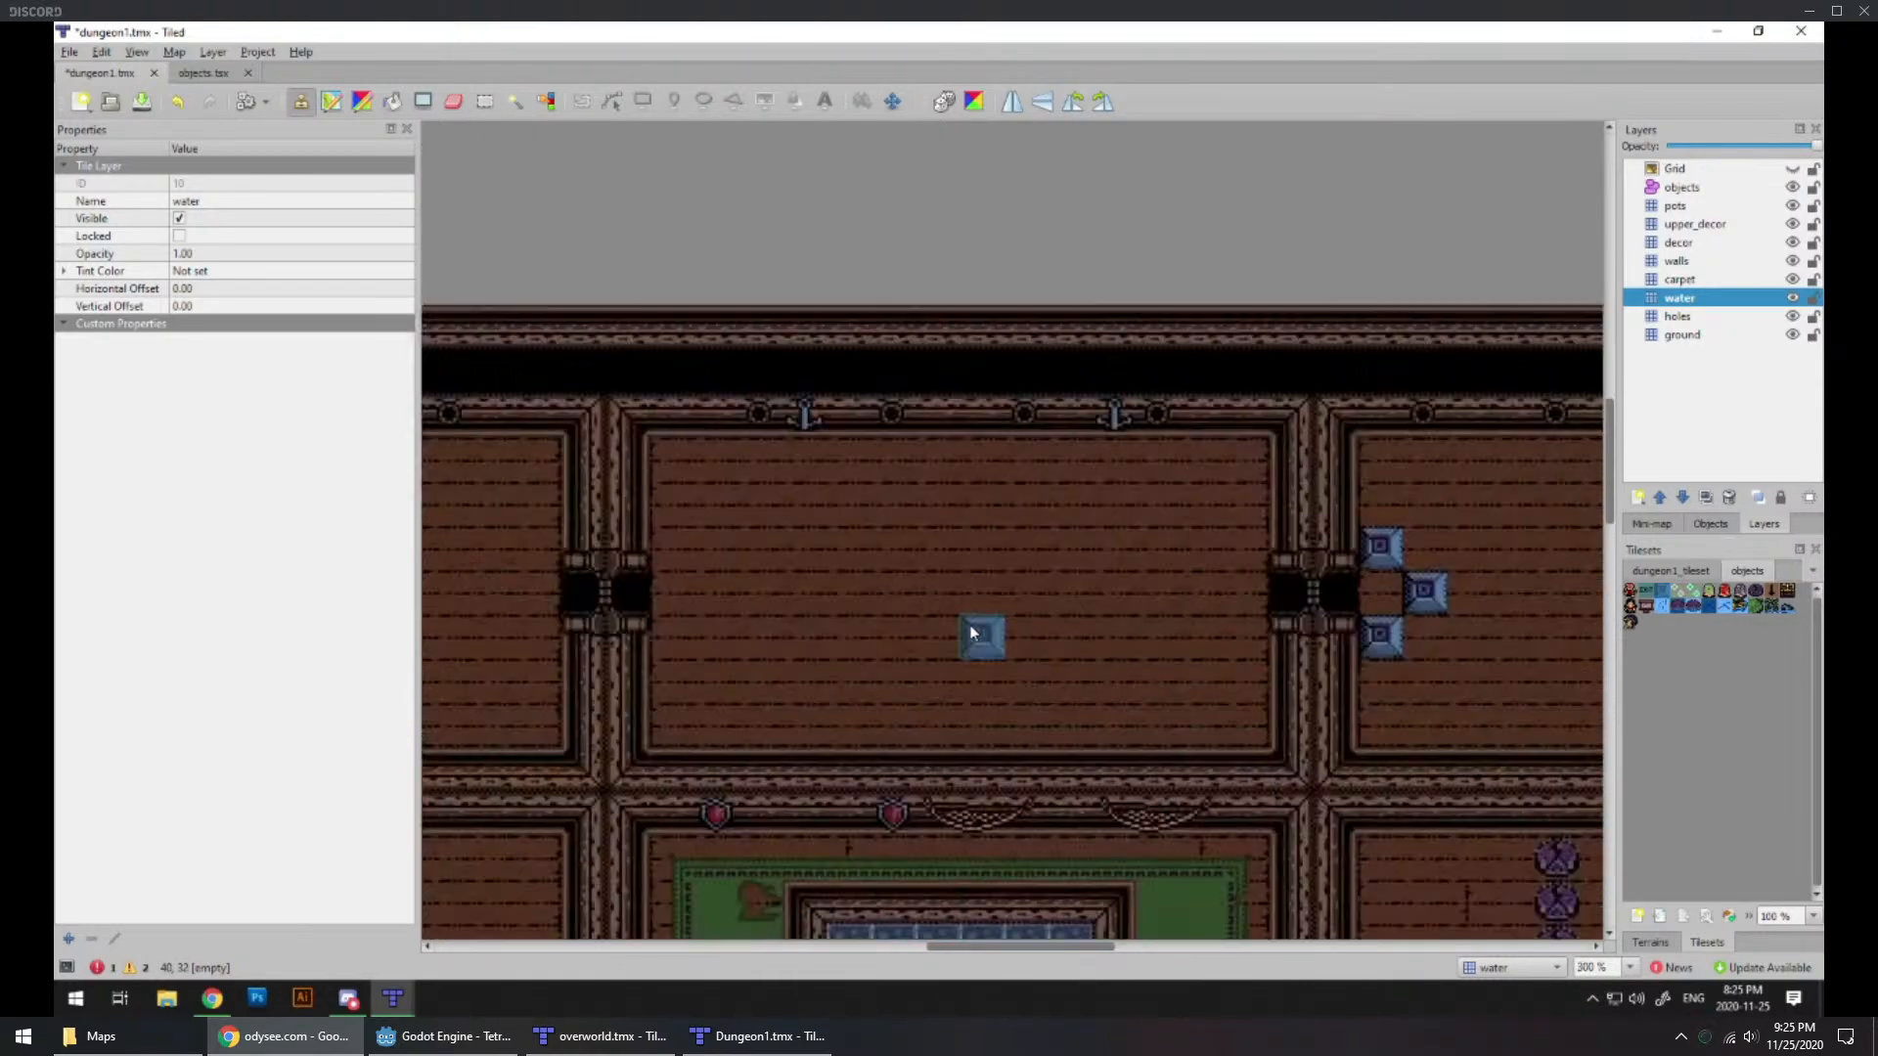
middle_drag(930, 640, 965, 626)
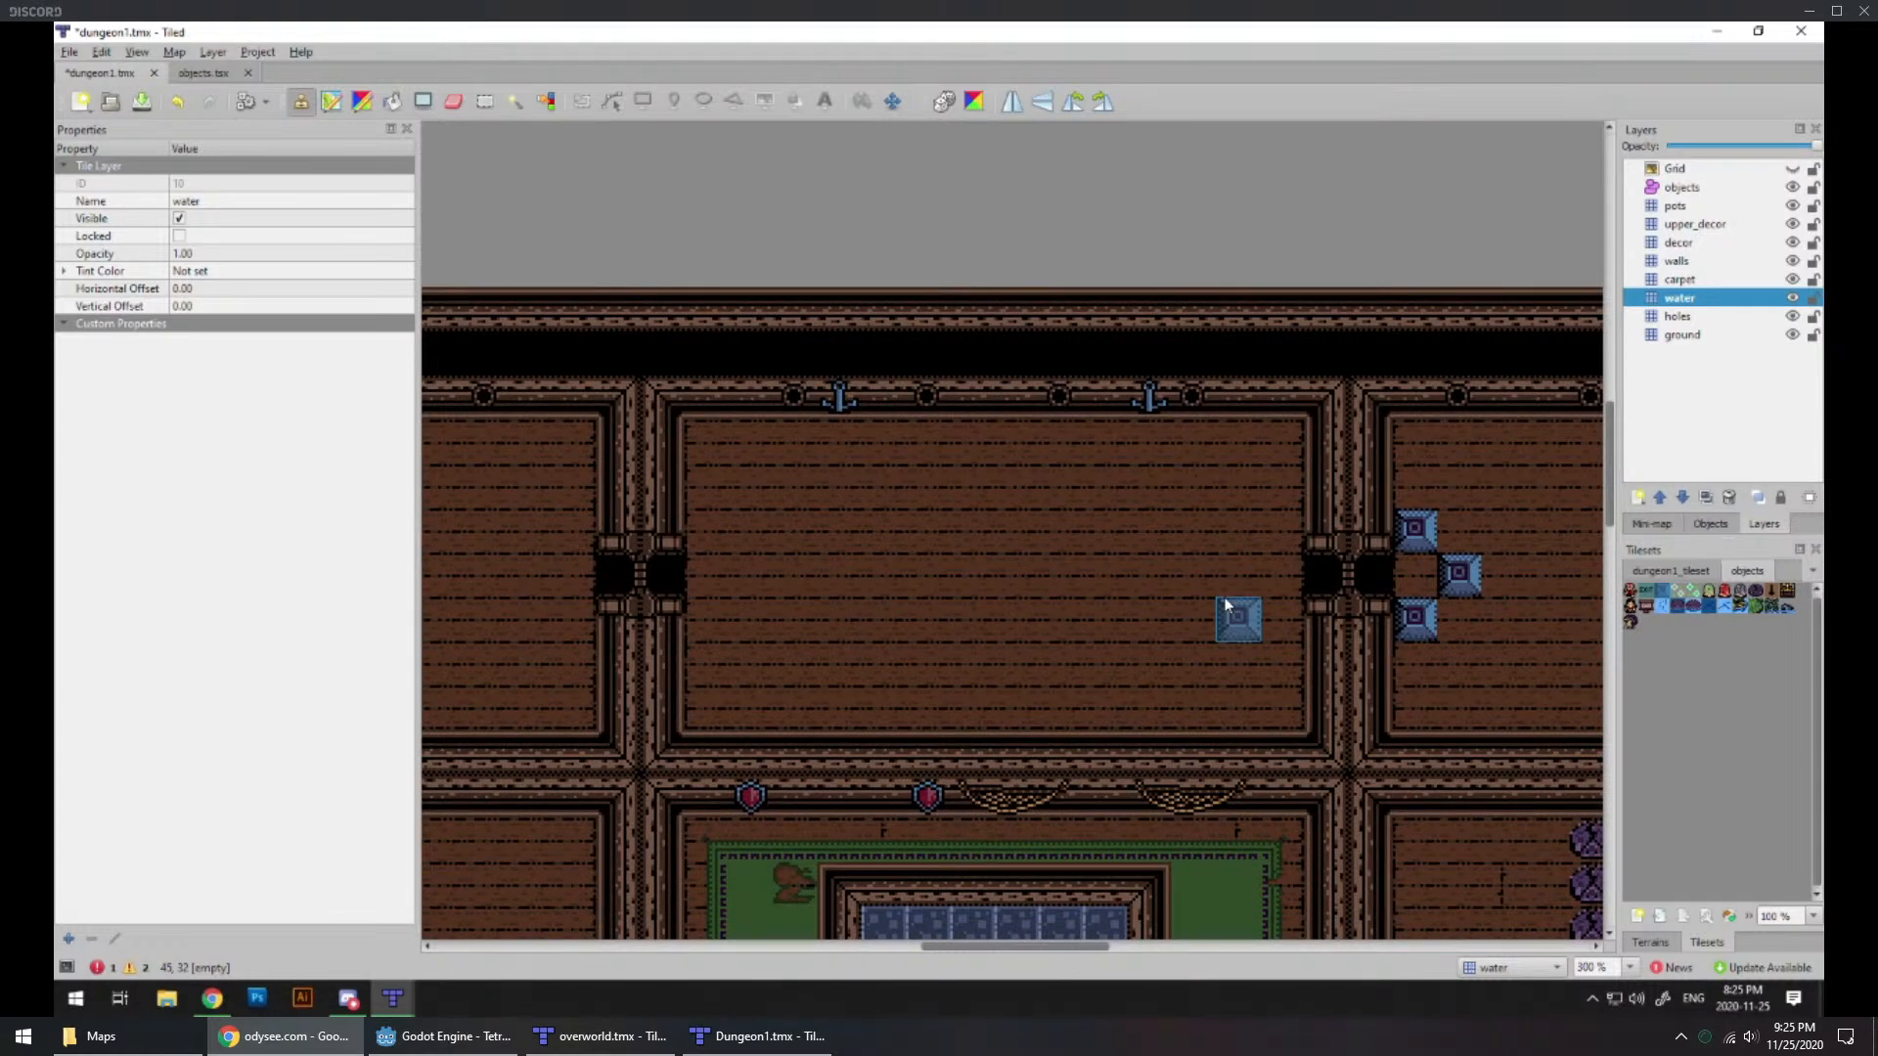
click(1653, 943)
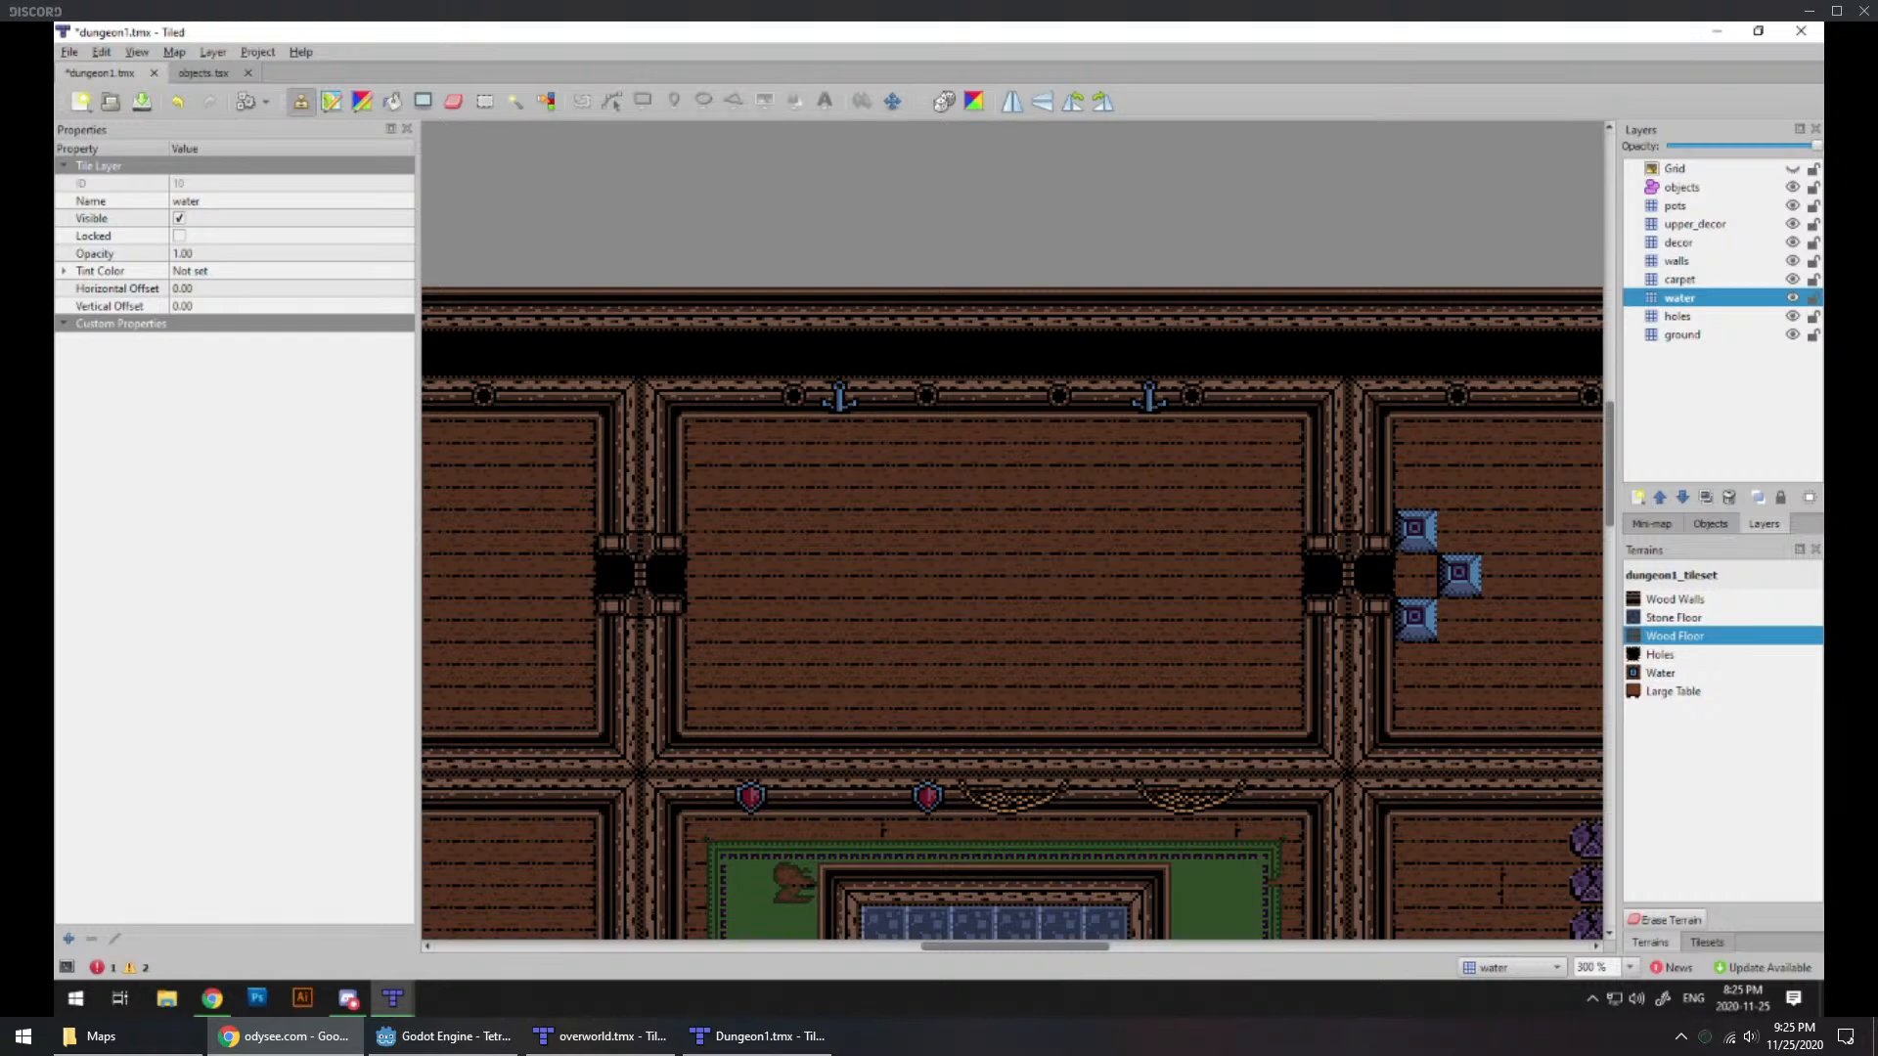
click(1658, 673)
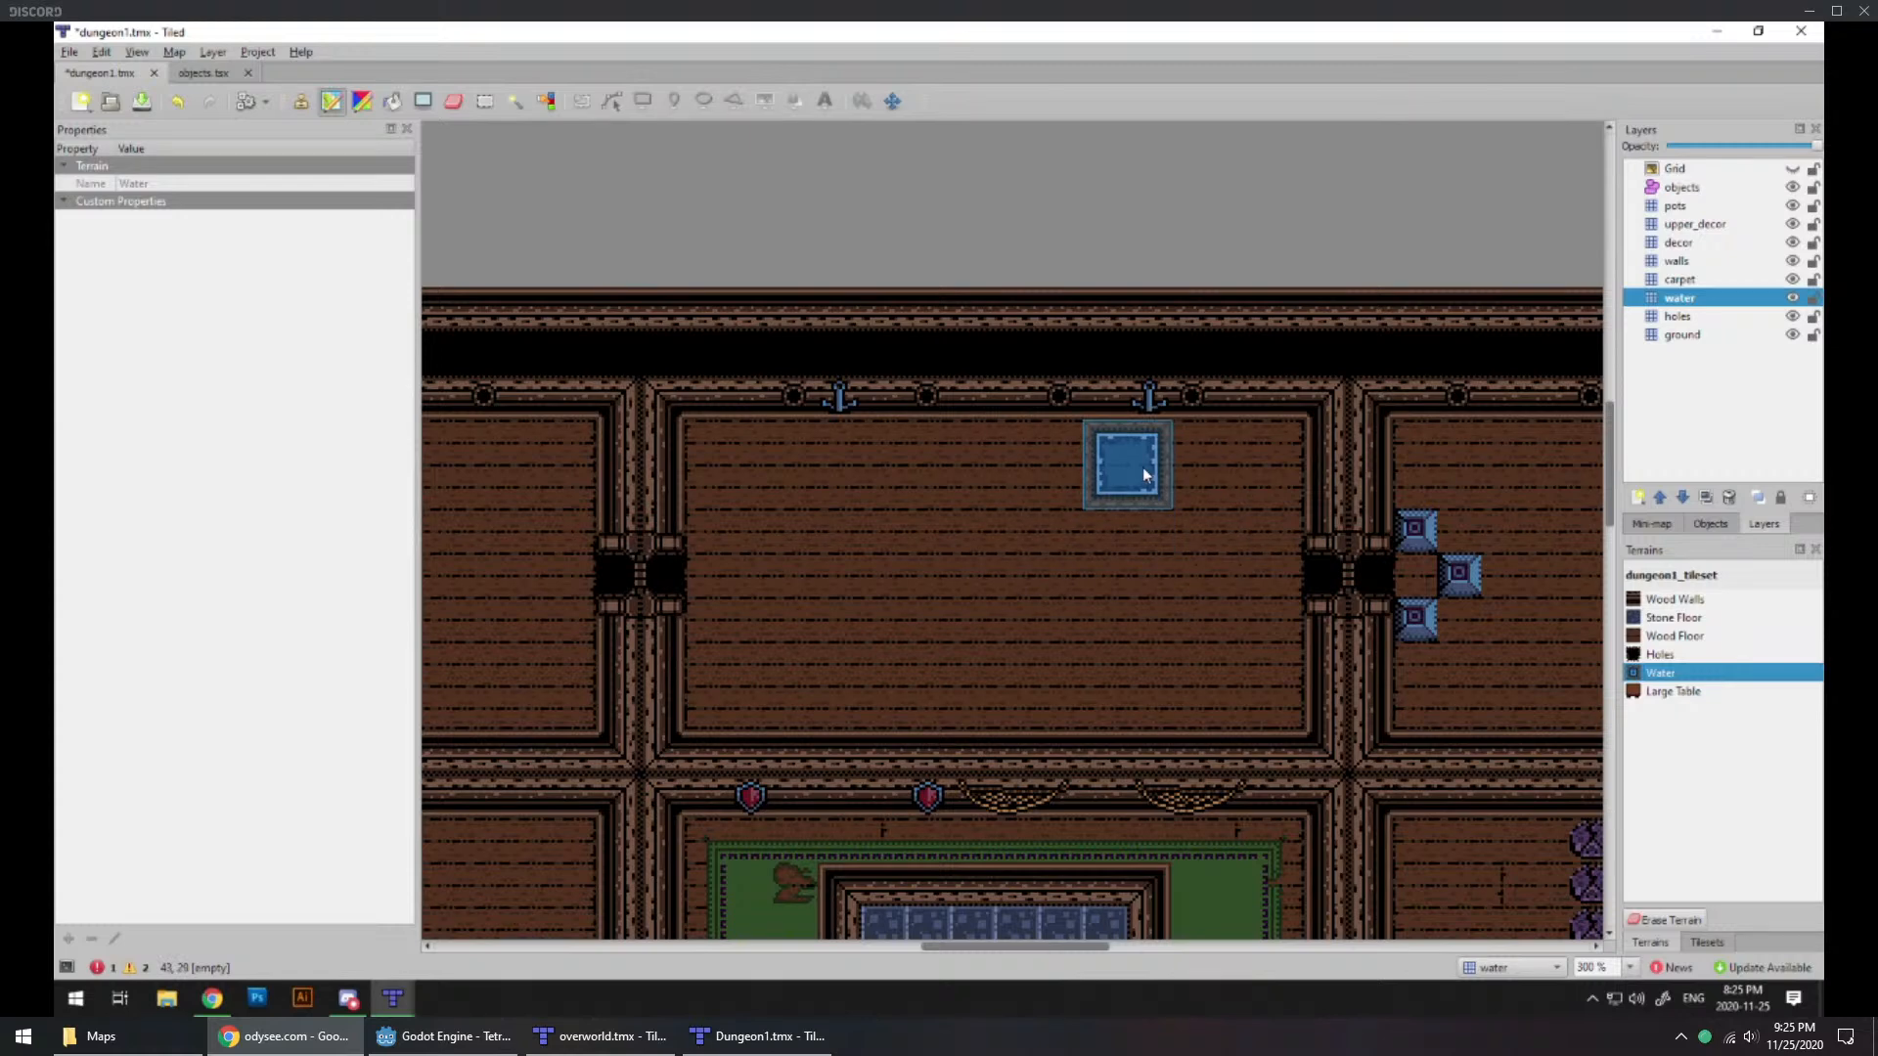
mouse_move(1148, 465)
mouse_down()
mouse_move(1164, 663)
mouse_move(1081, 691)
mouse_move(973, 680)
mouse_up()
click(1112, 692)
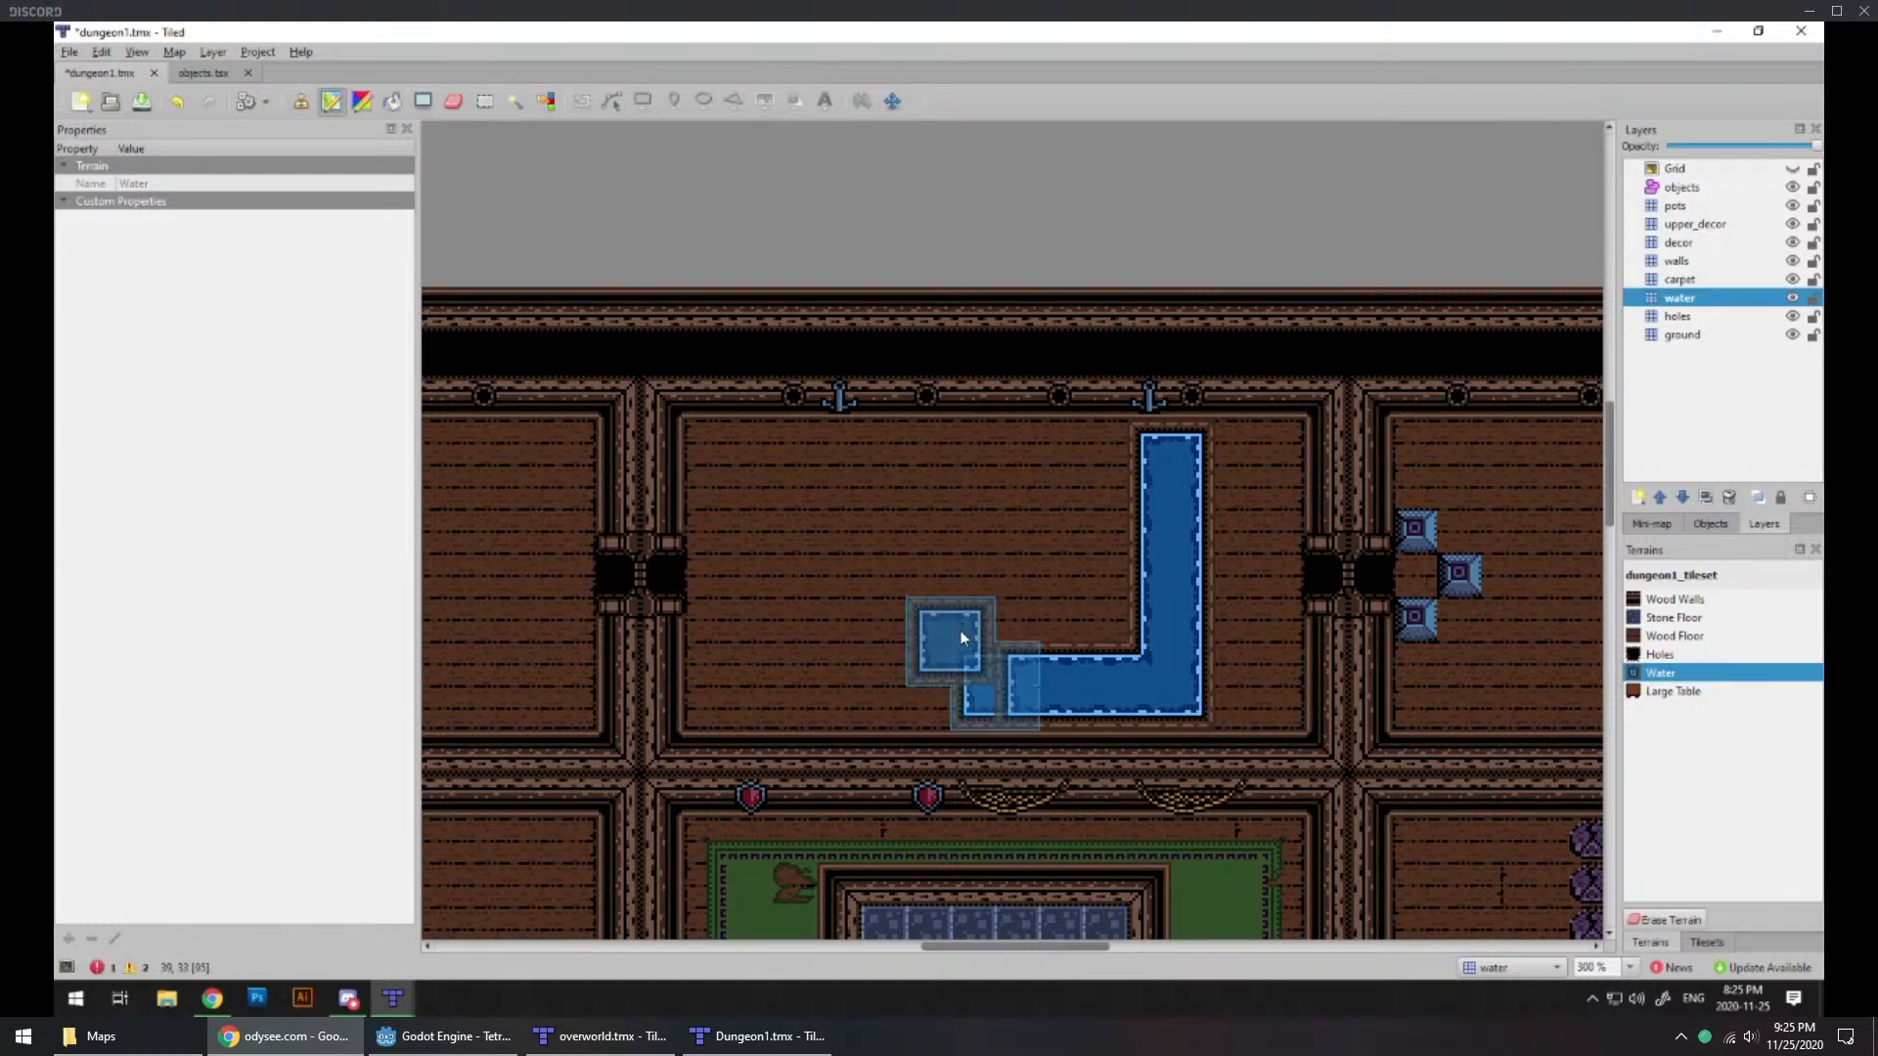
click(983, 645)
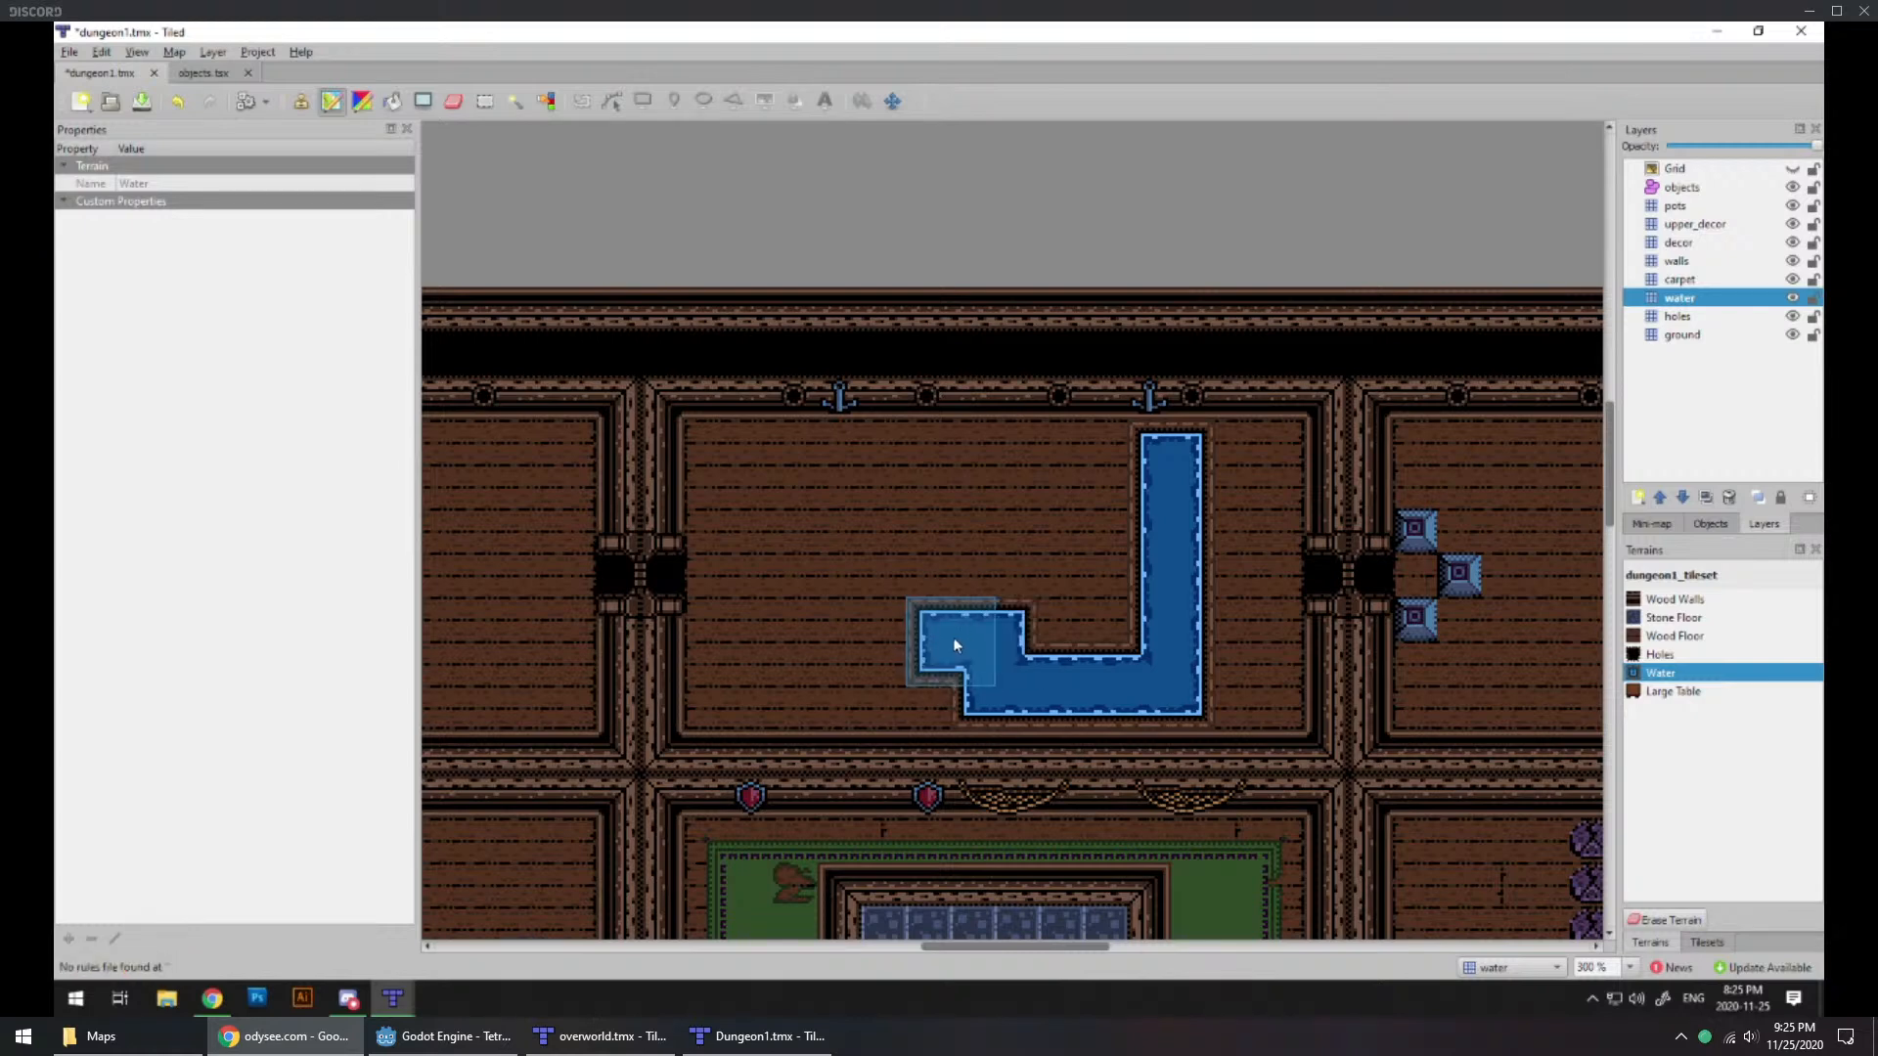
mouse_move(956, 645)
mouse_down()
mouse_move(820, 628)
mouse_move(810, 492)
mouse_up()
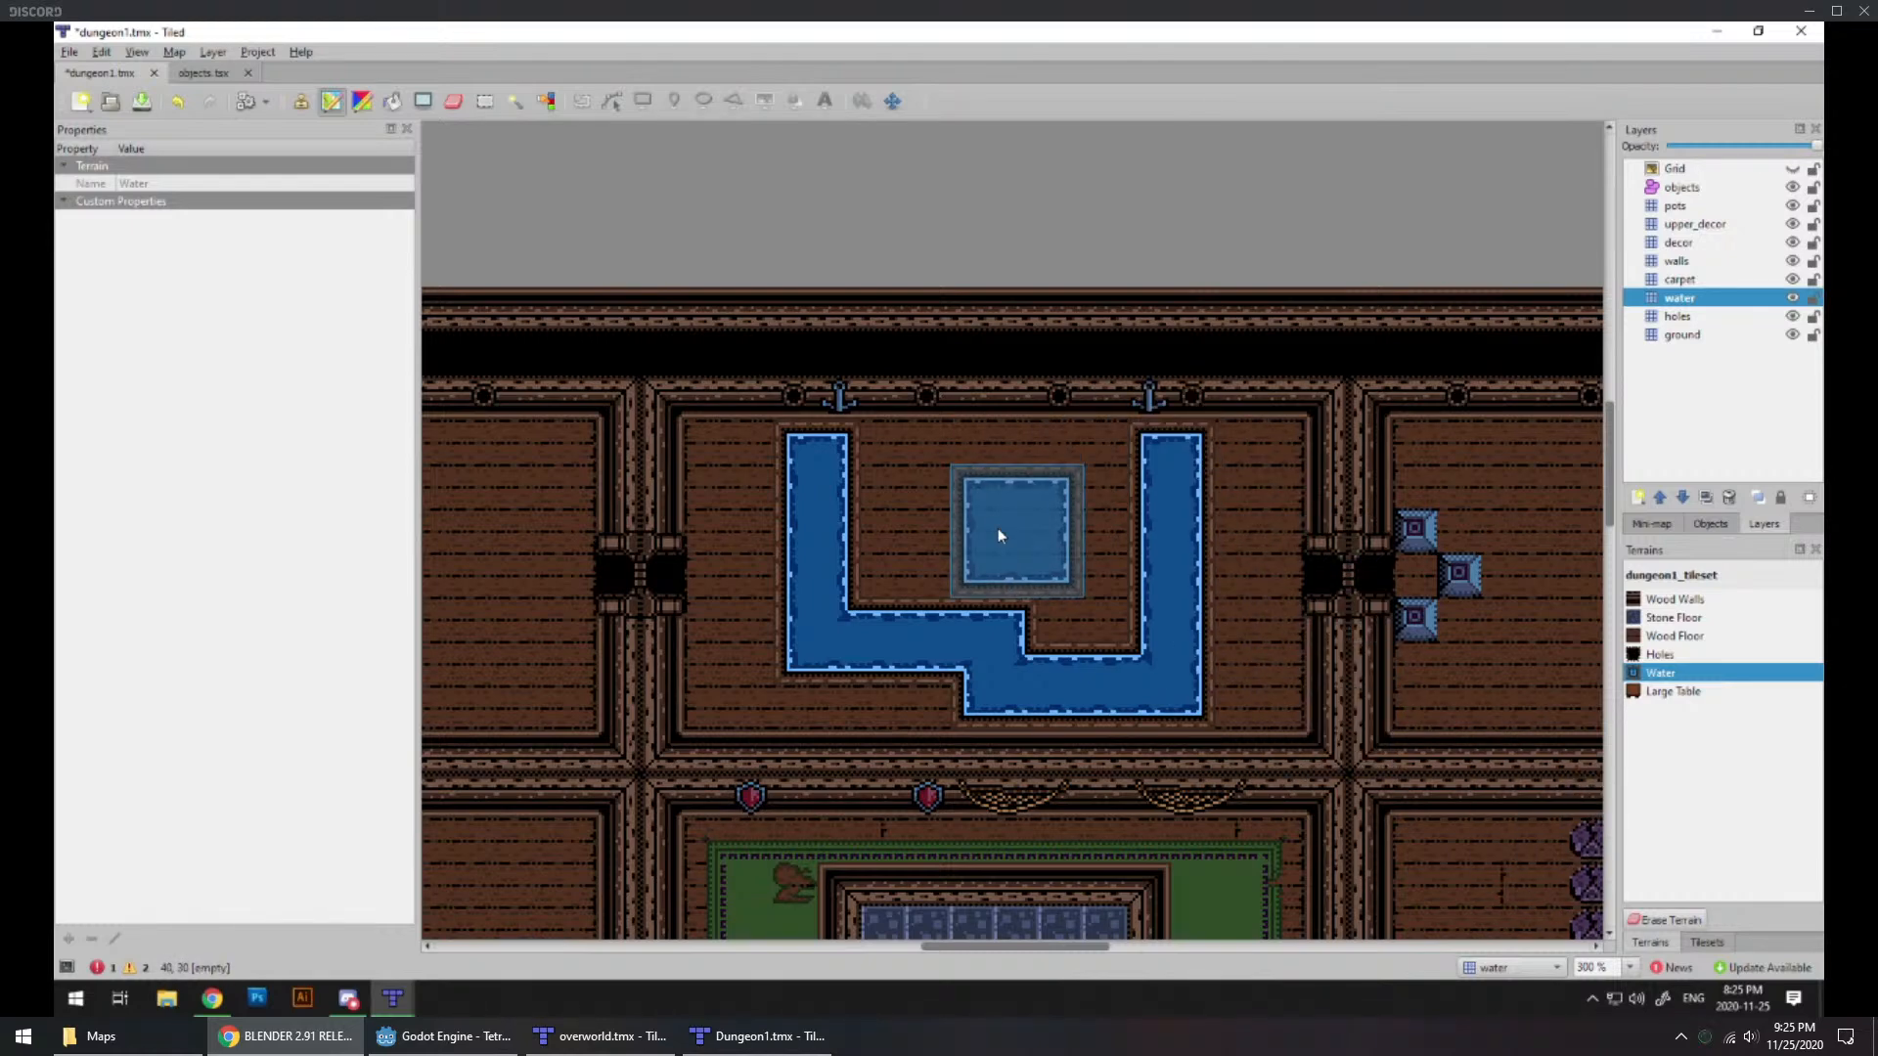
click(1707, 942)
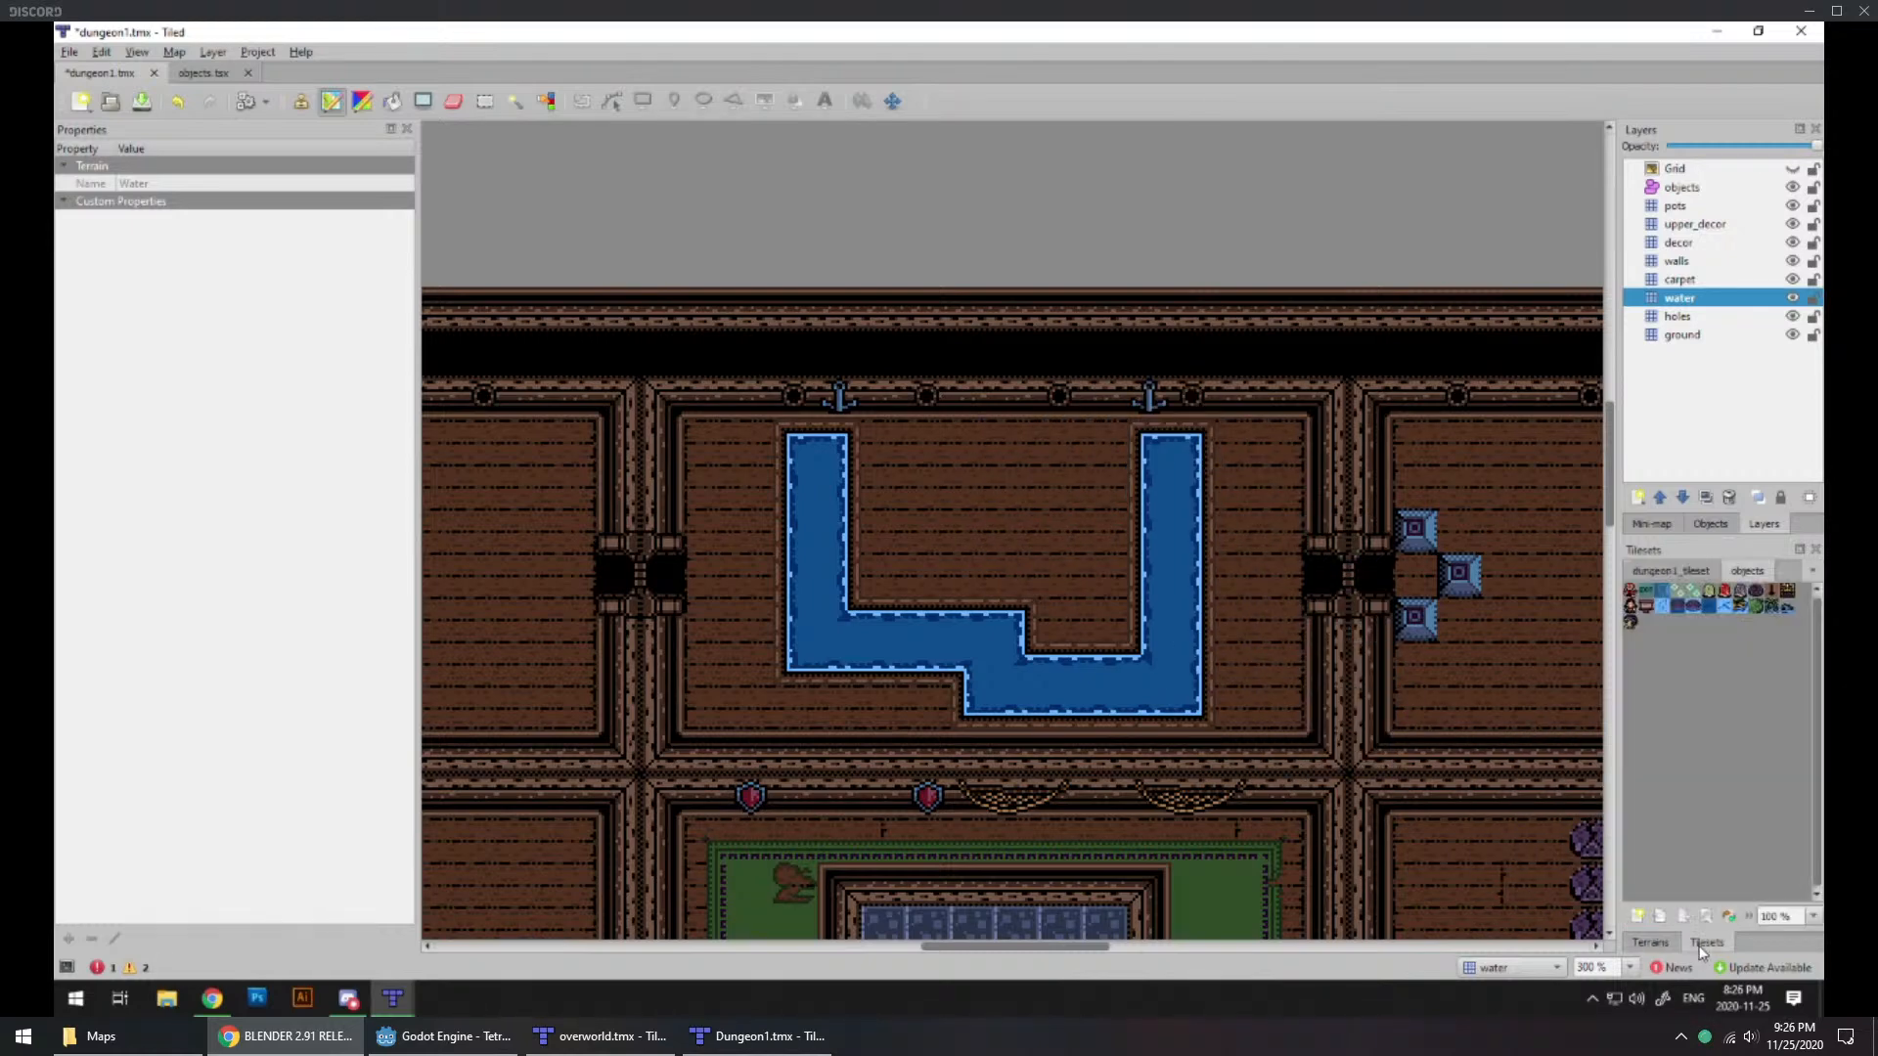
click(1663, 942)
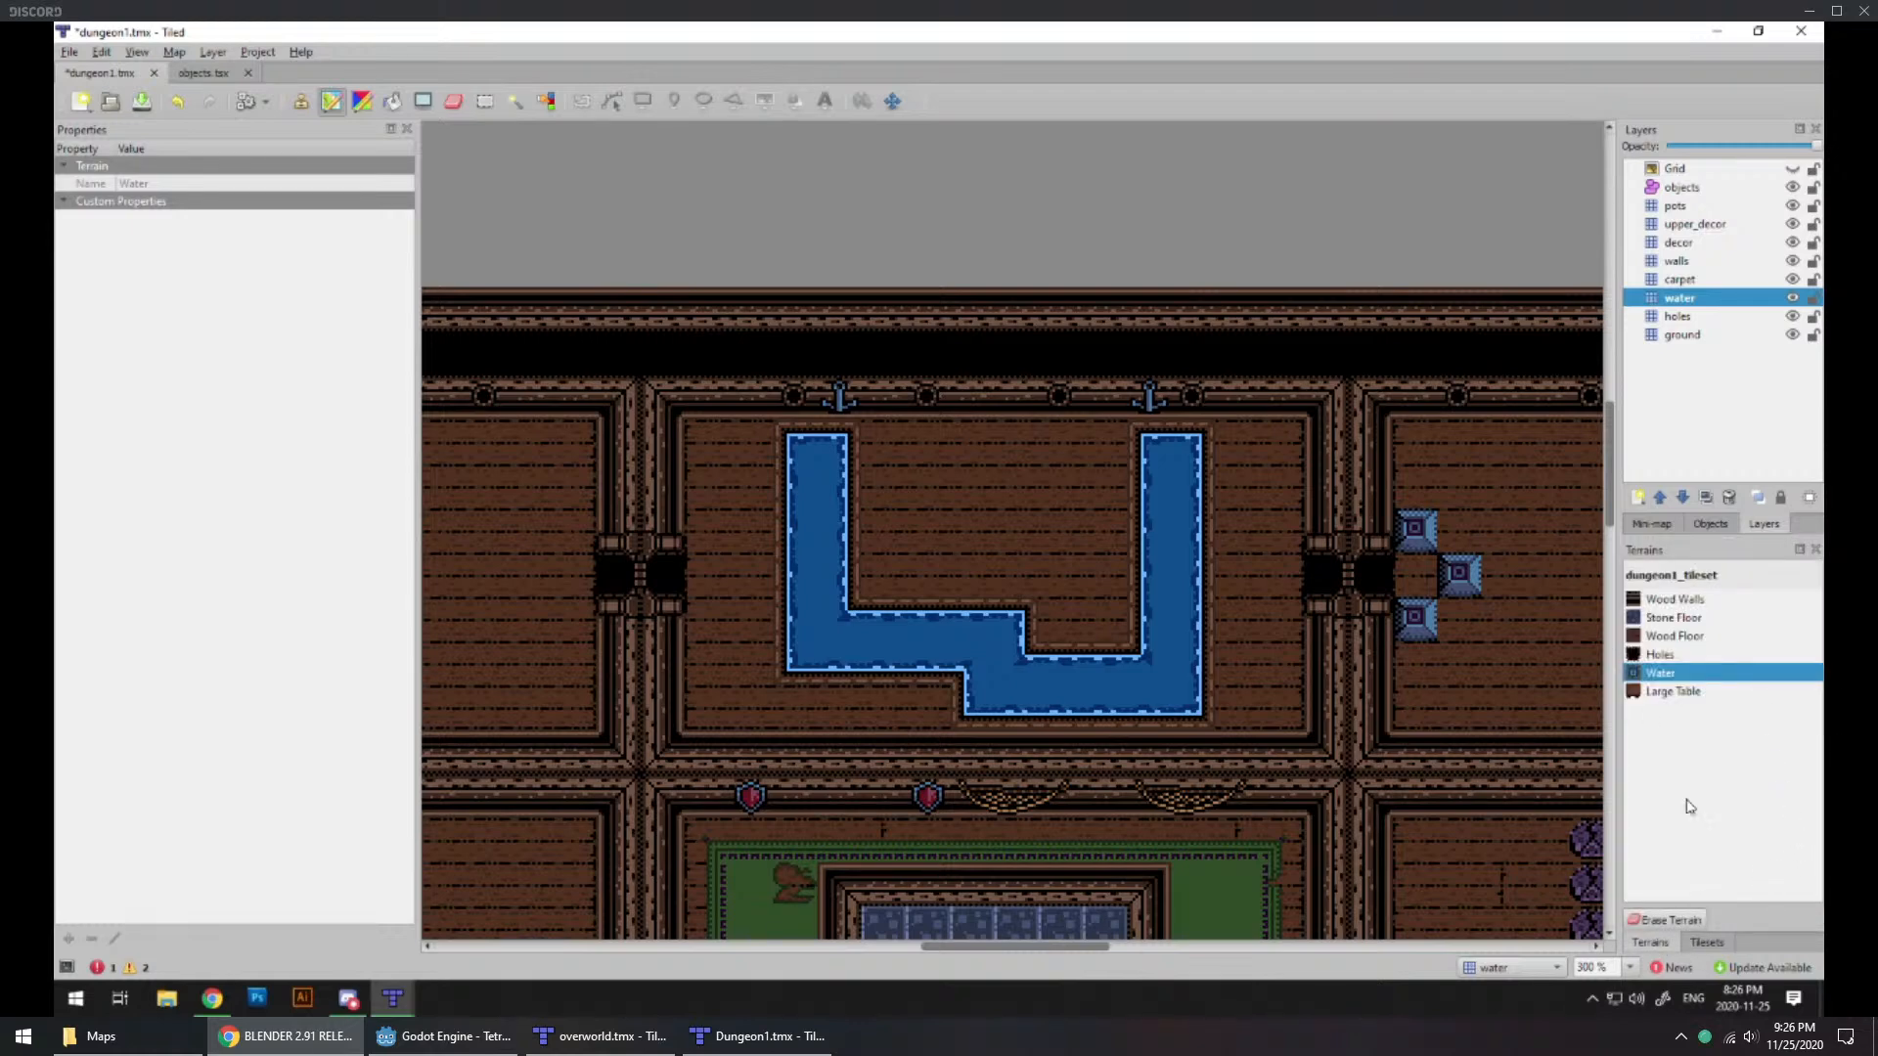
click(1706, 942)
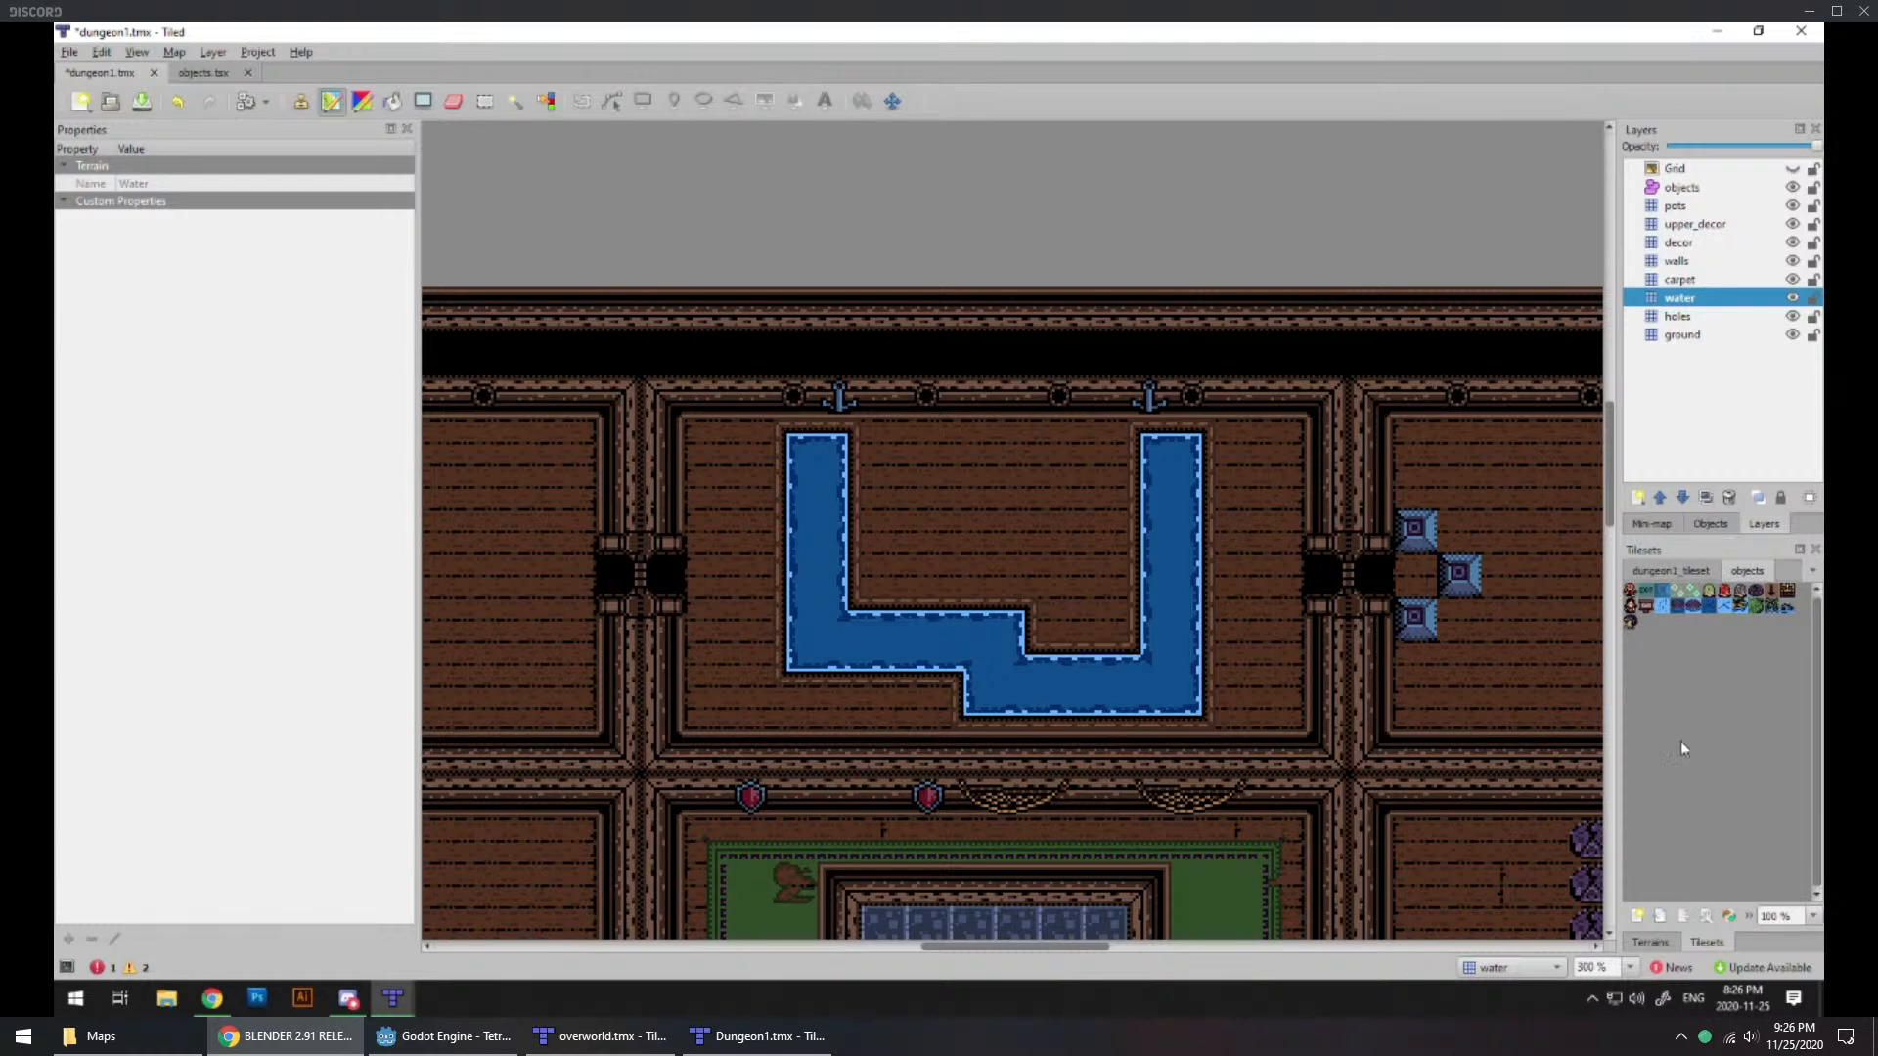
click(1650, 944)
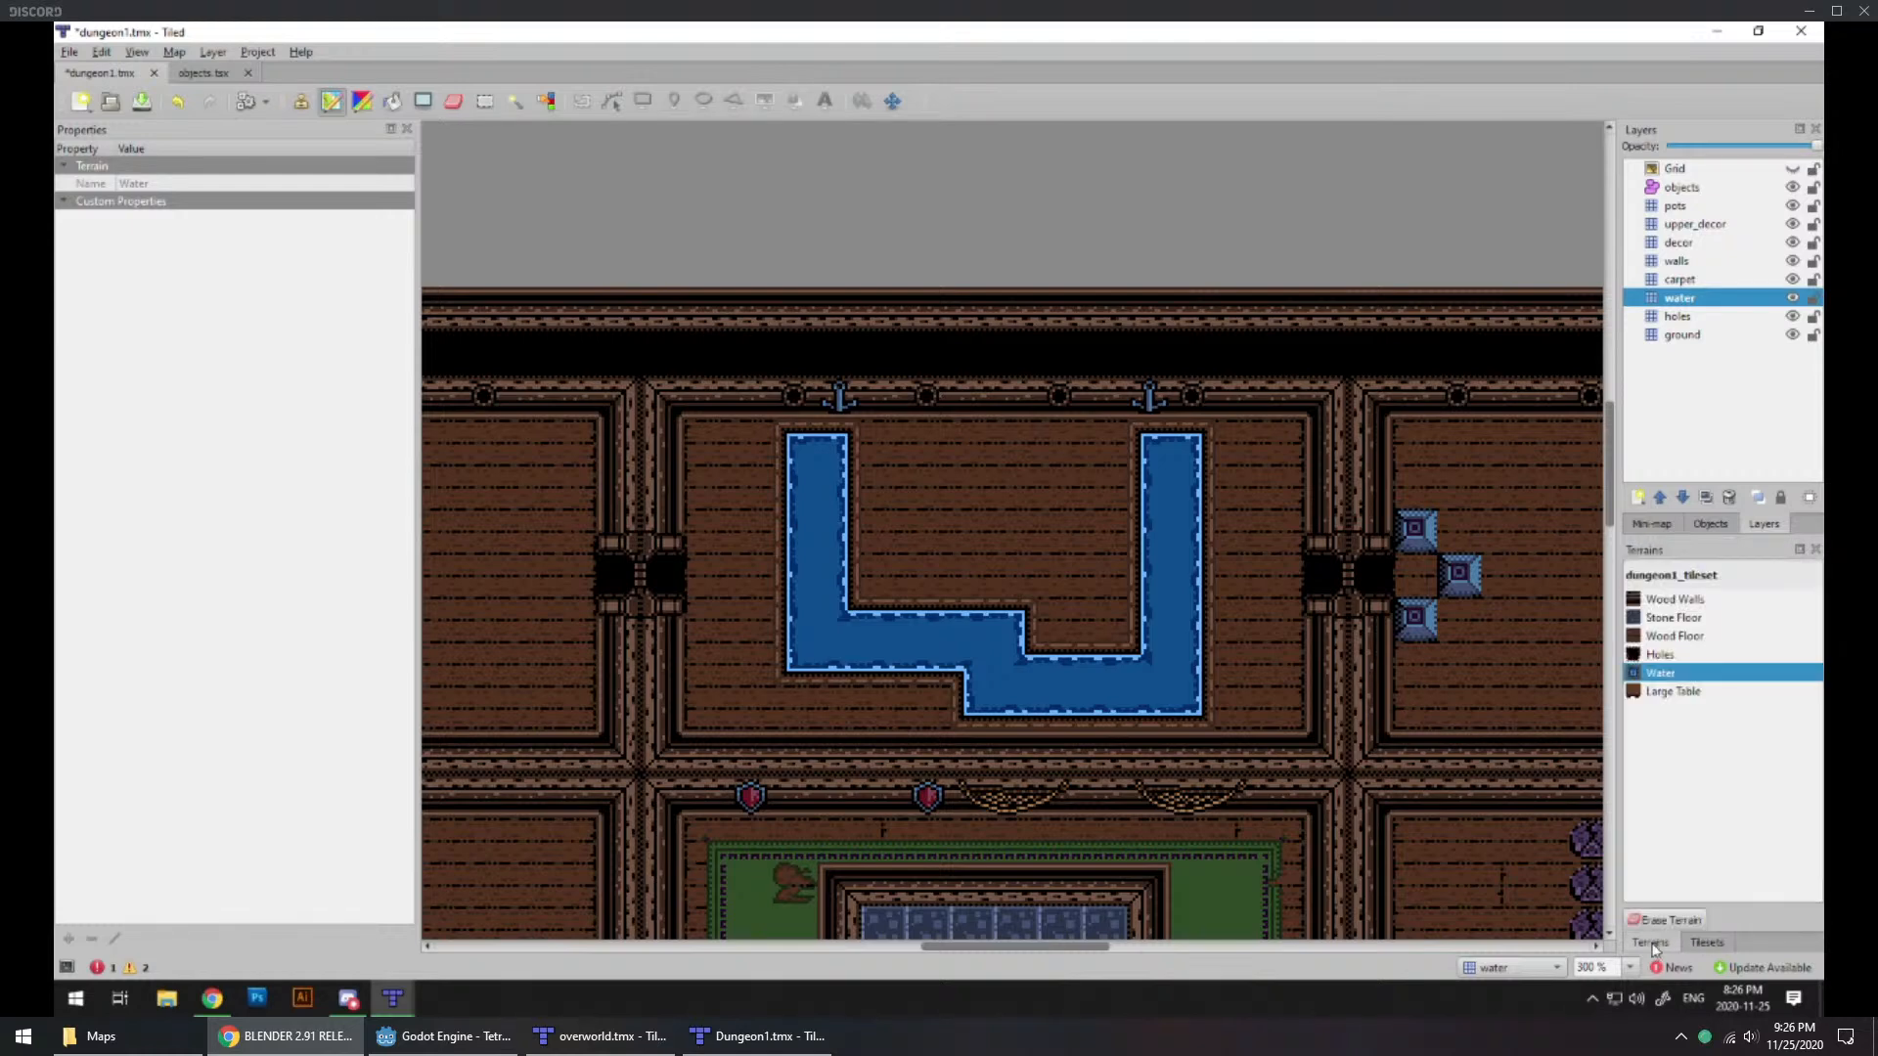
Step: Stamp nine single-tile water pools from dungeon1_tileset onto the floor enclosed by the U-shaped channel
click(1706, 942)
click(1707, 571)
scroll(1704, 749, down, 4)
click(1676, 785)
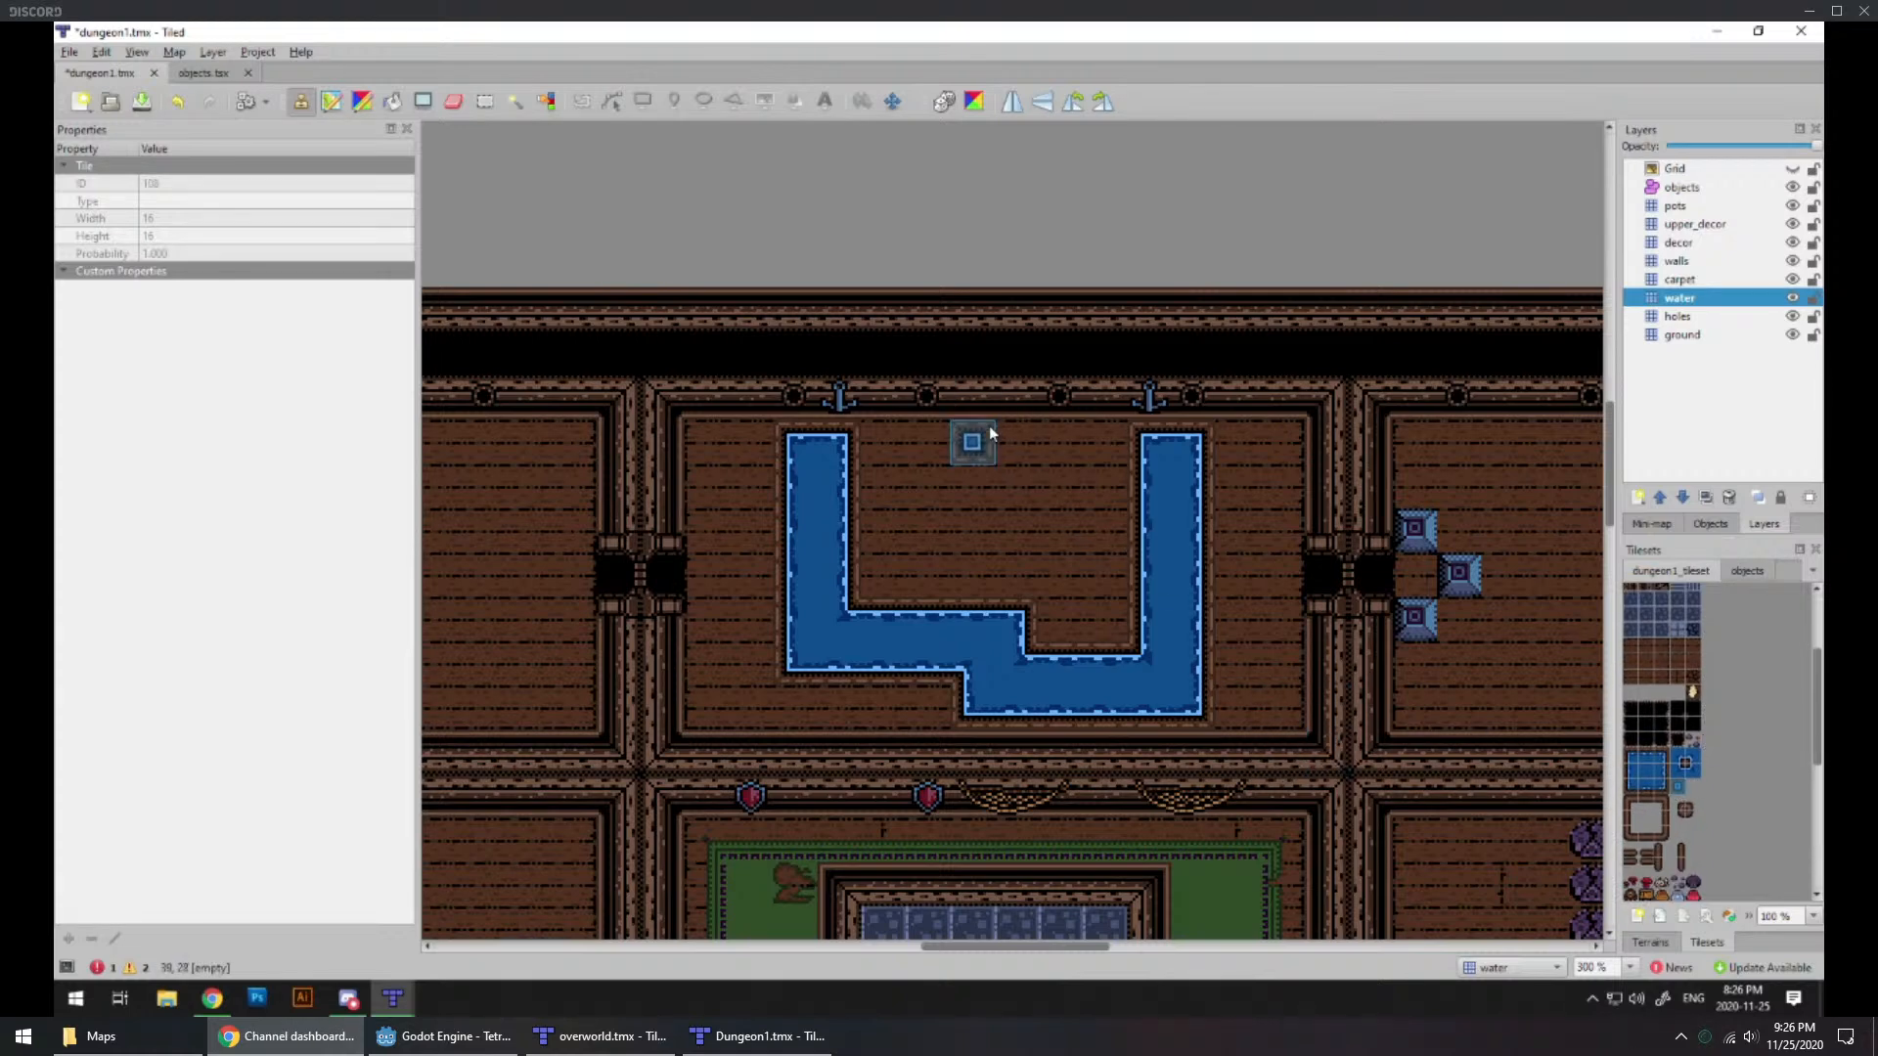
click(1023, 446)
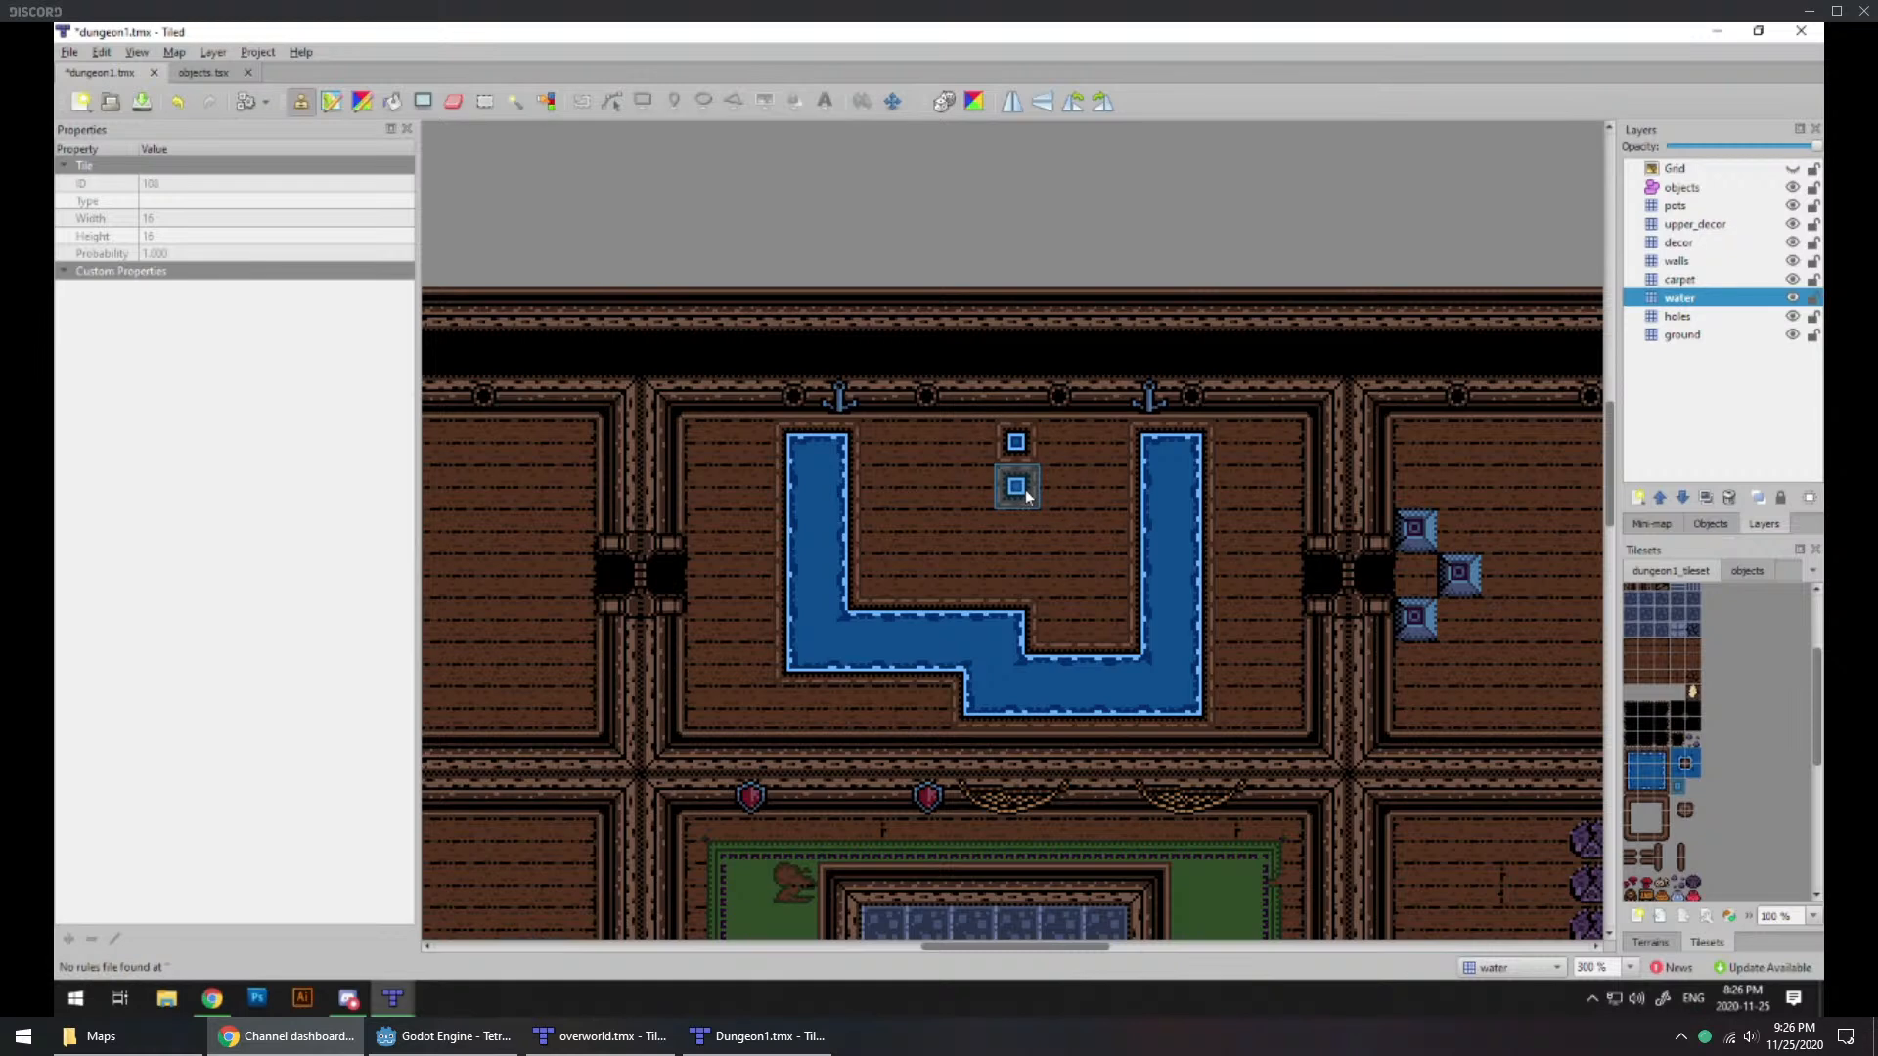
click(1023, 492)
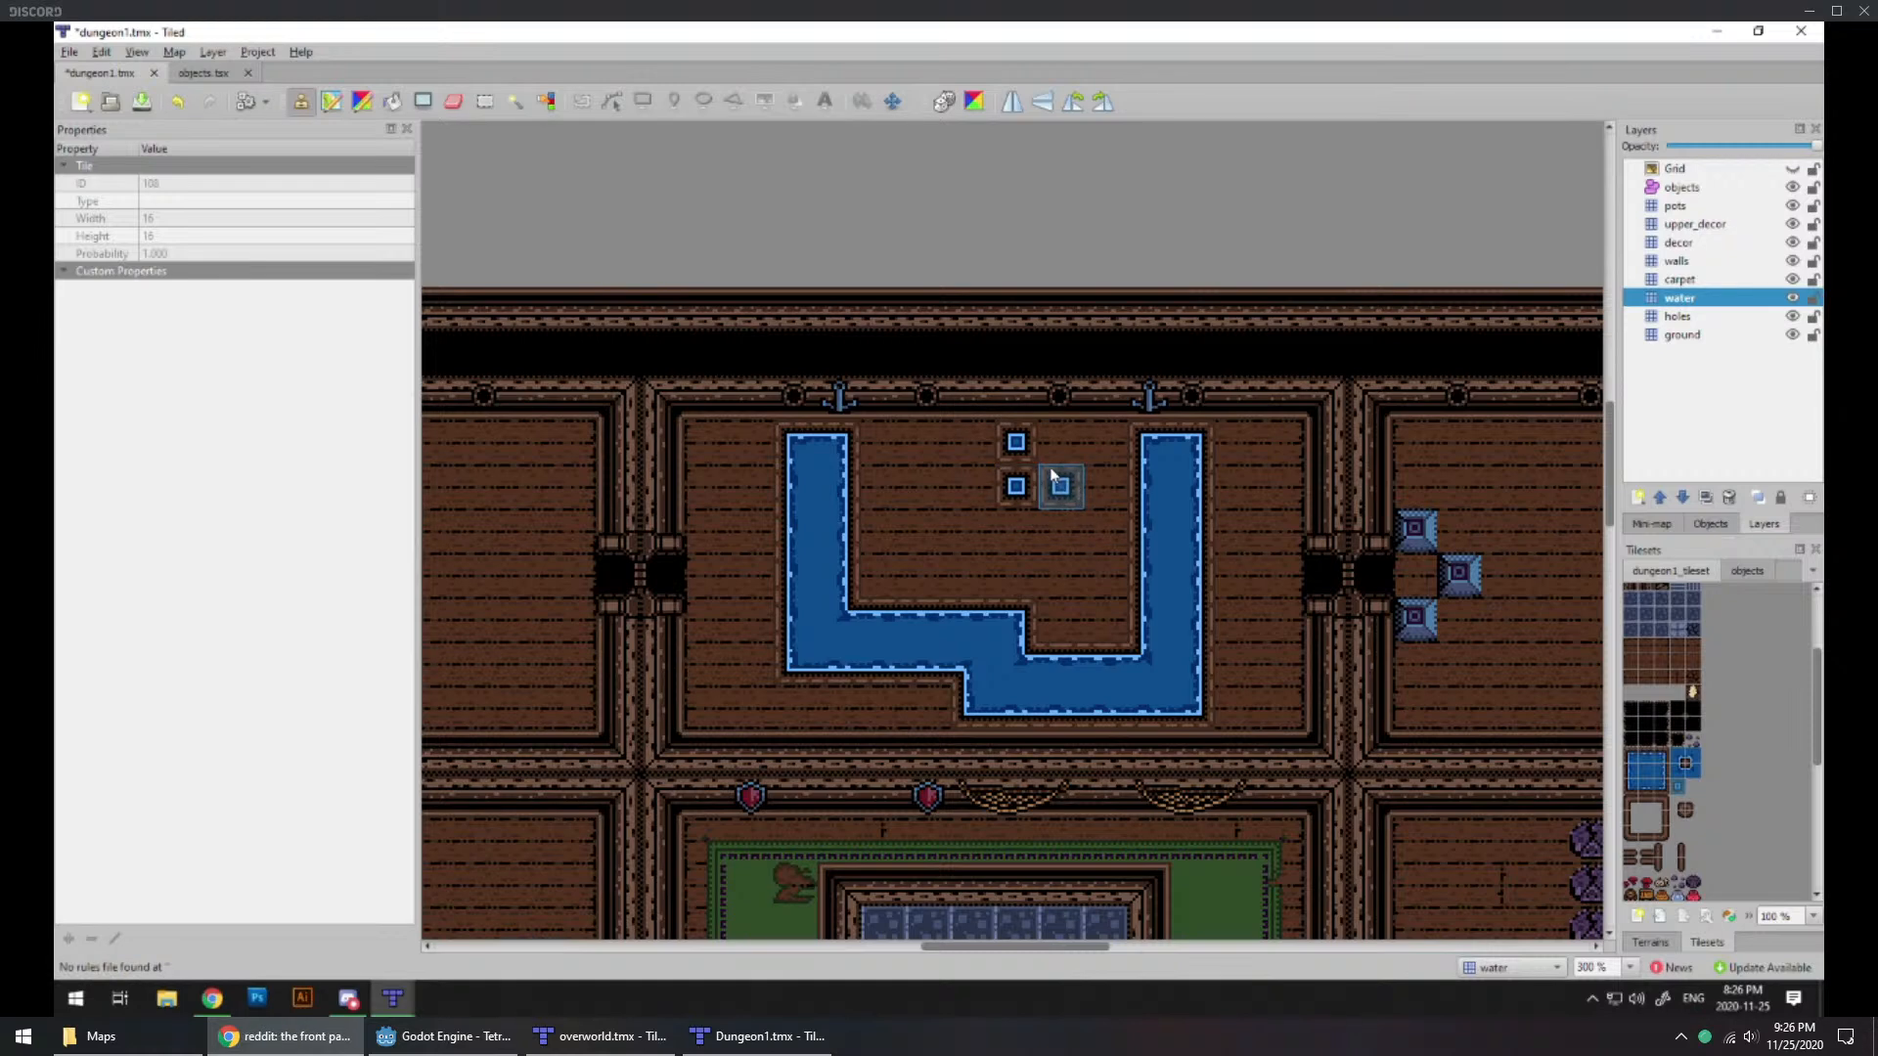
click(1024, 518)
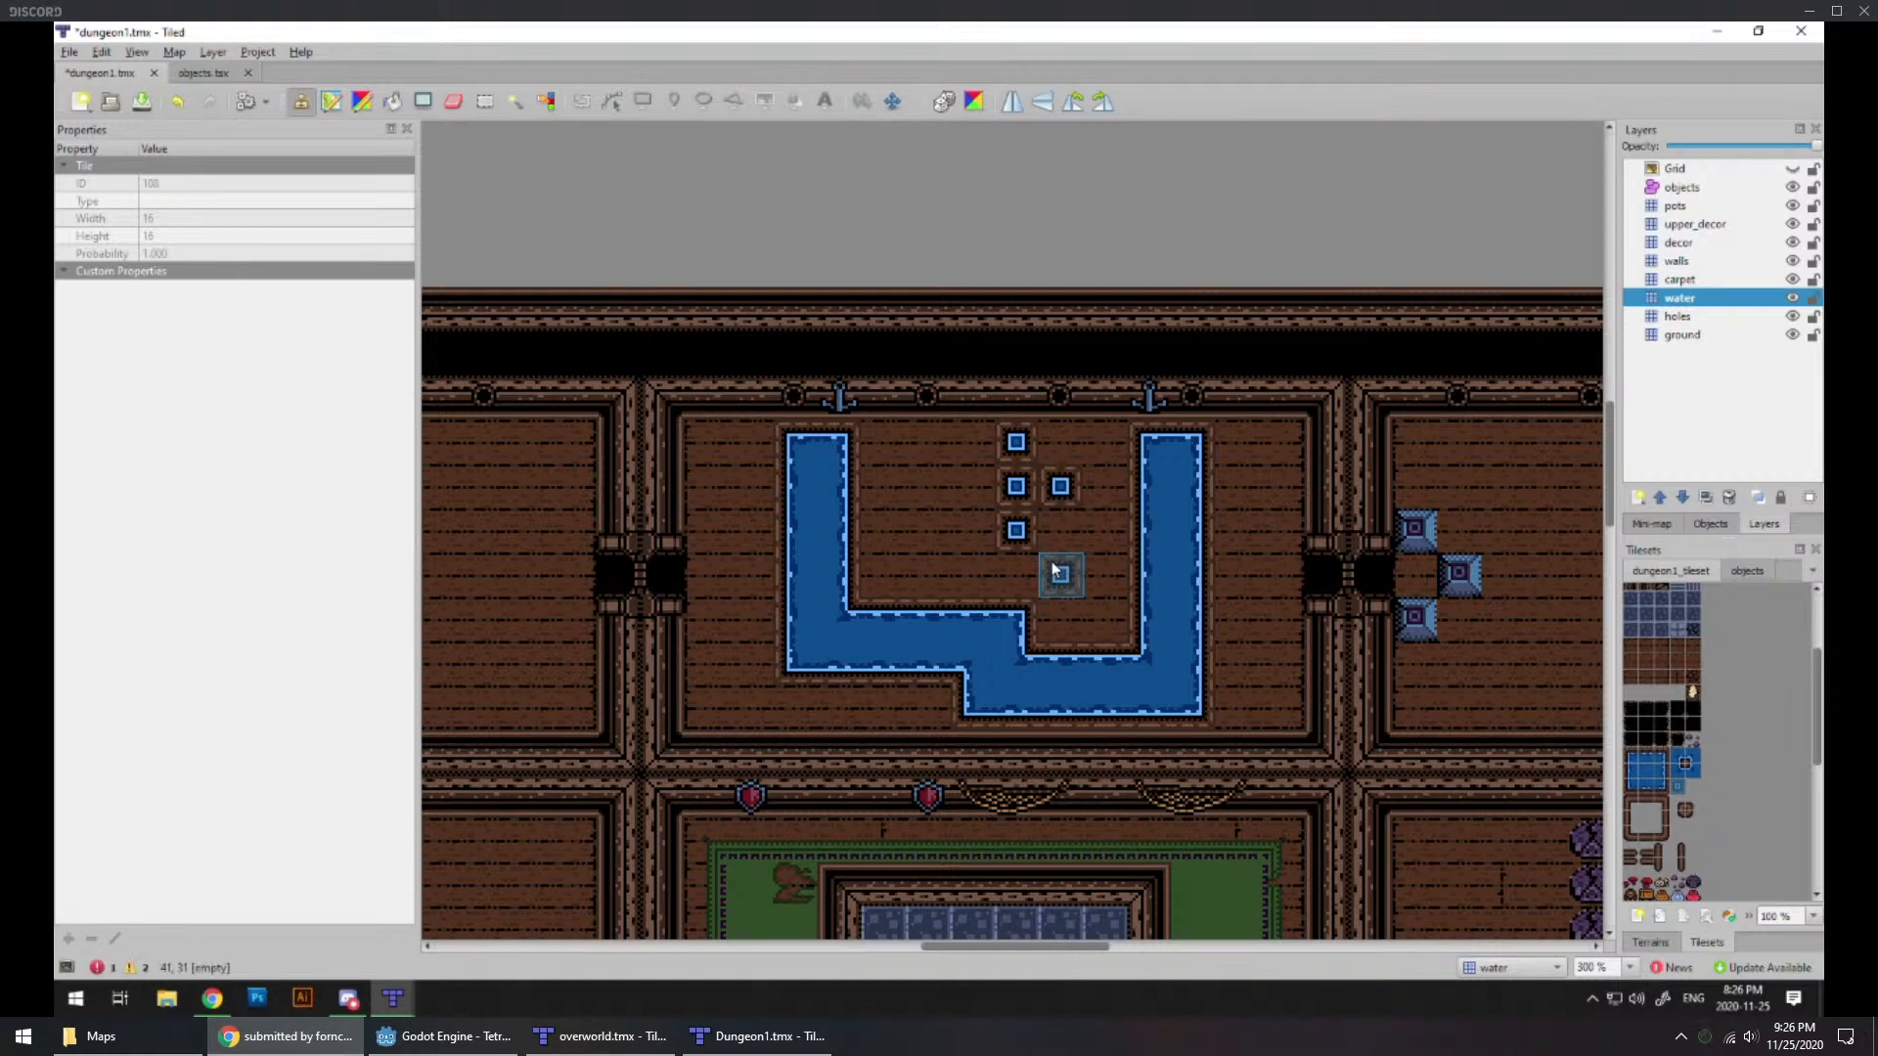
drag(1053, 570, 973, 557)
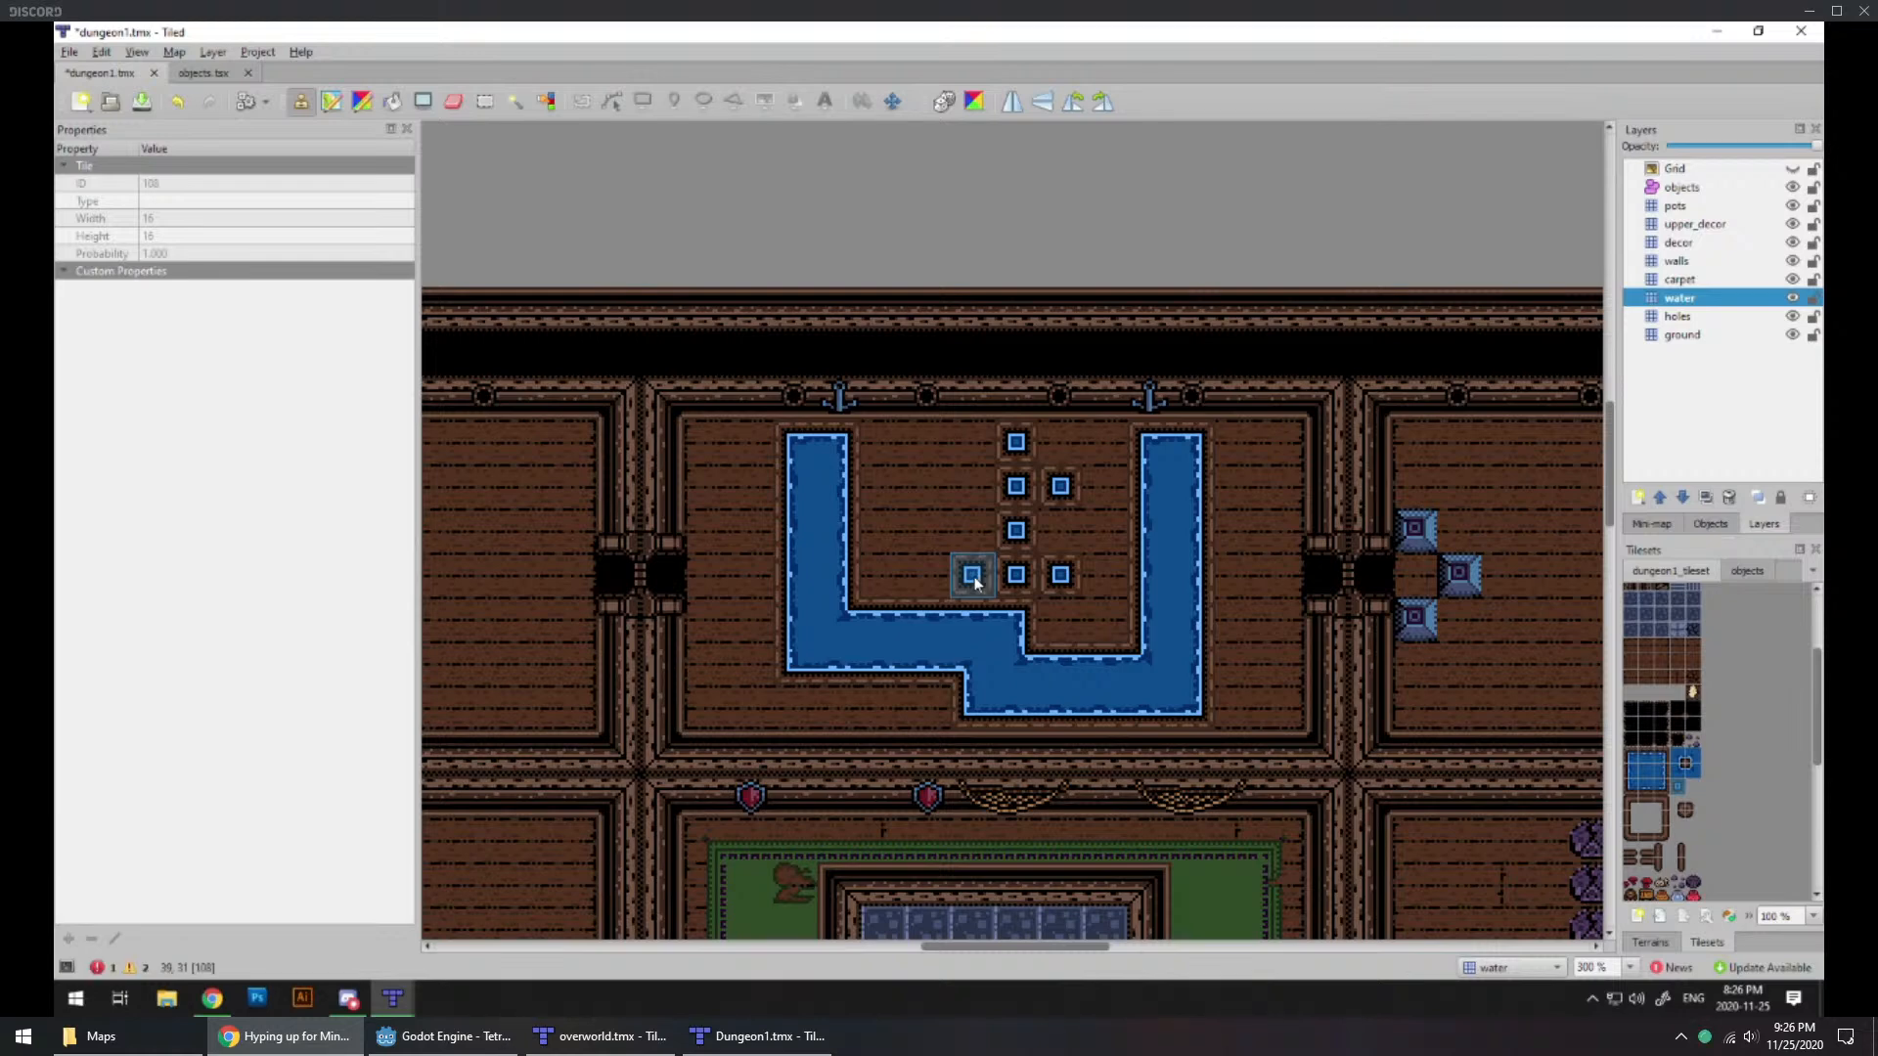
click(927, 486)
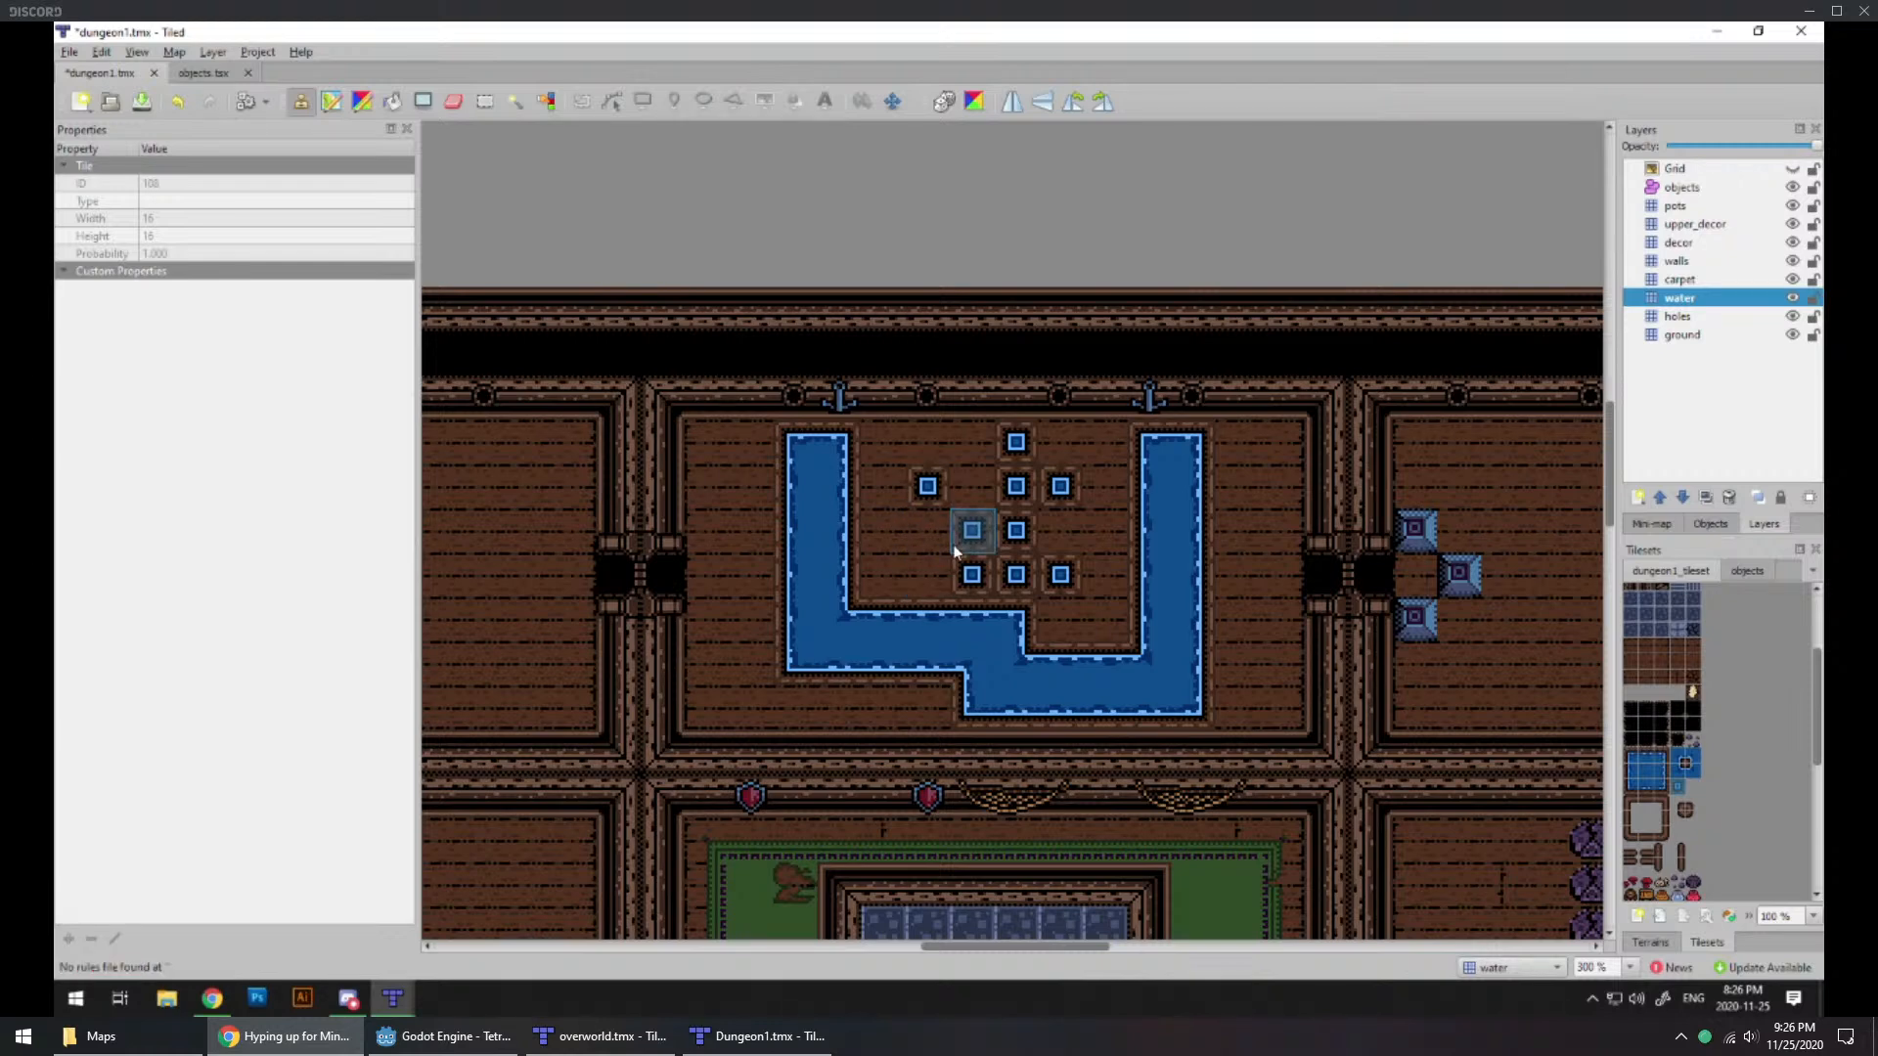
click(927, 577)
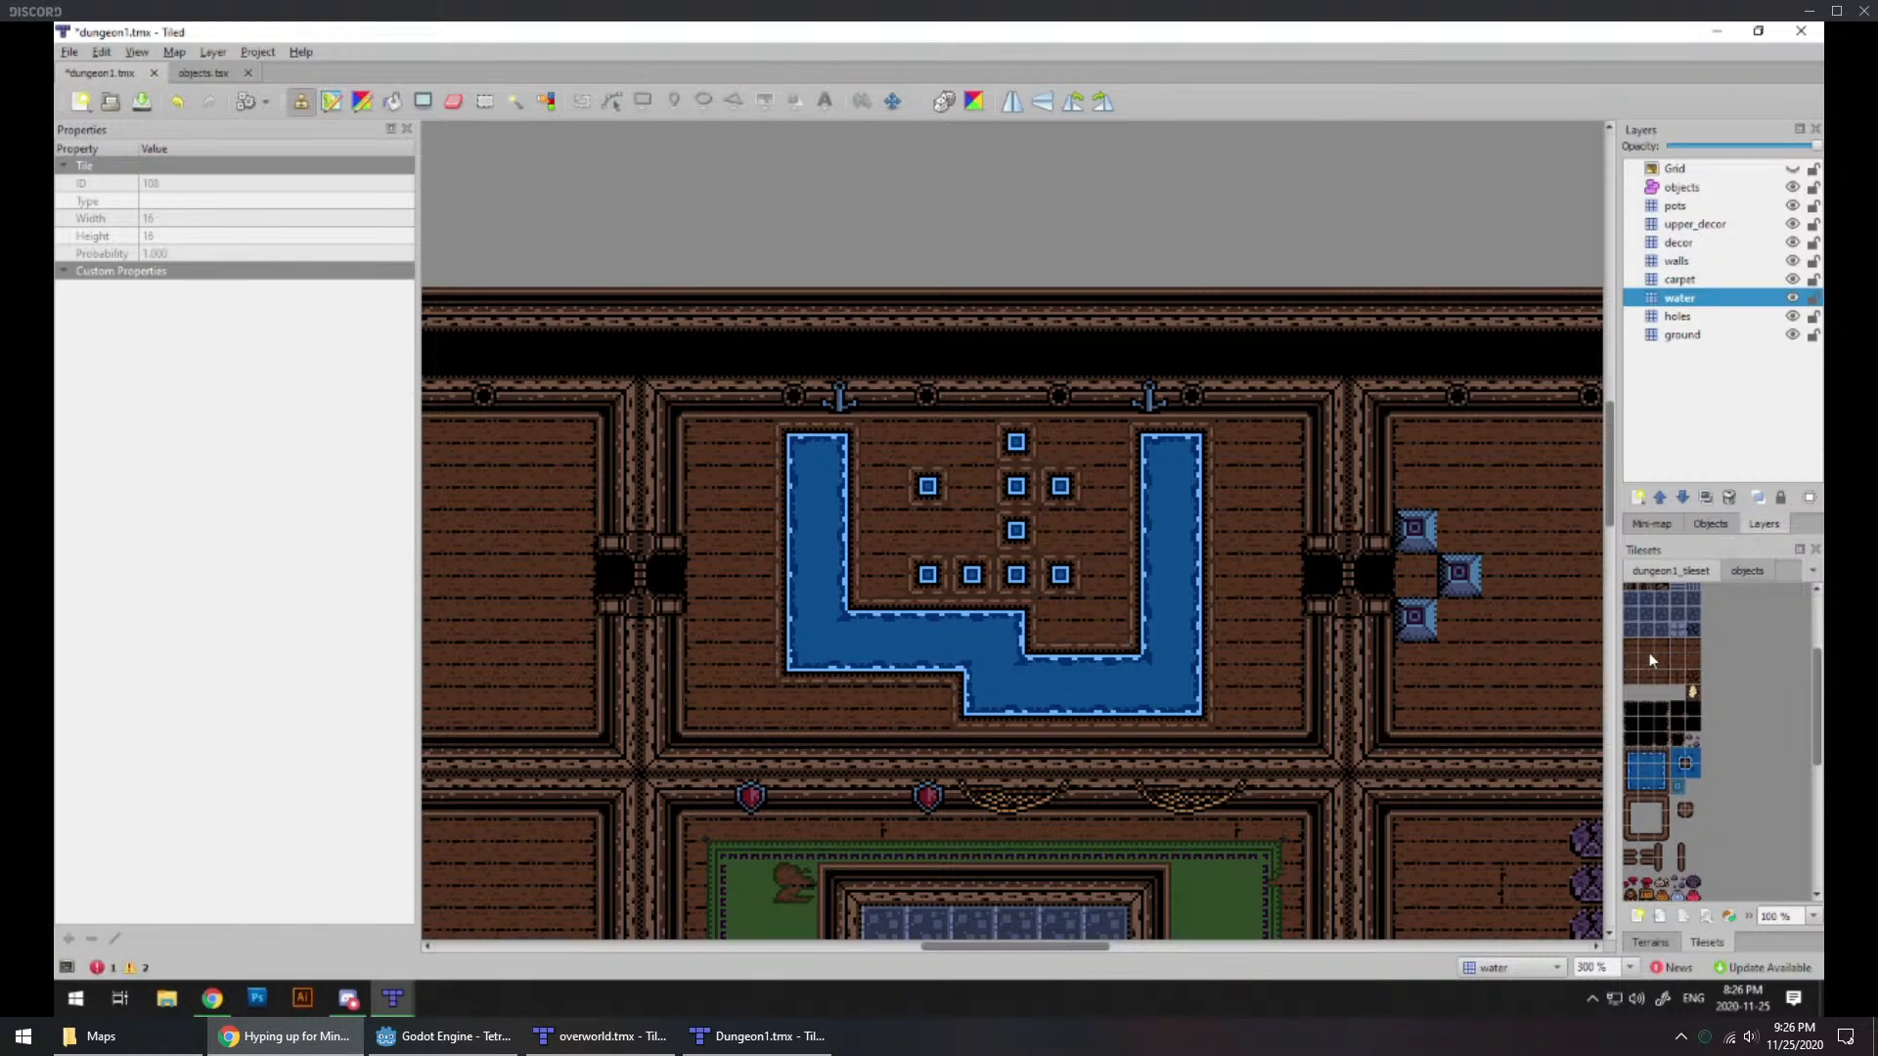
Step: Erase the raised upper edge of the channel's western bottom run and extend that run one row down with edge, corner and plain water tiles
click(453, 100)
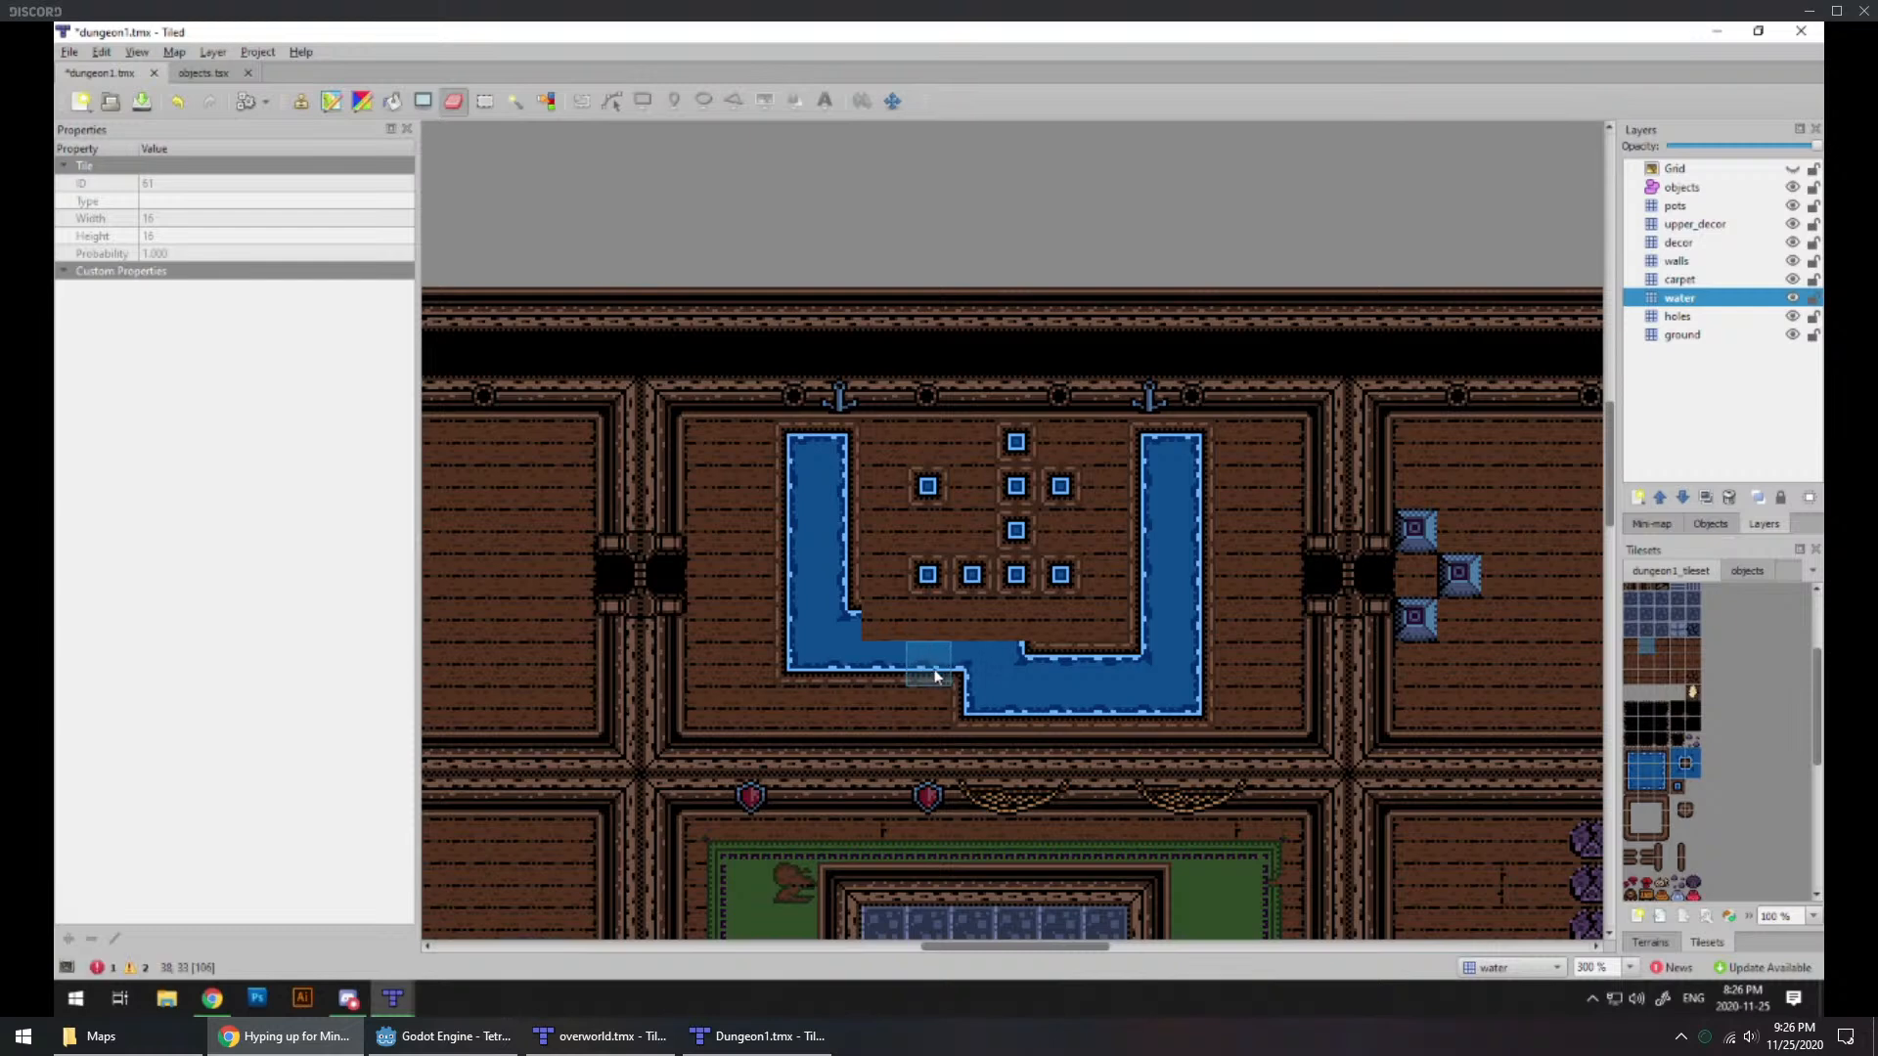
click(1647, 780)
drag(973, 685, 831, 702)
click(1630, 788)
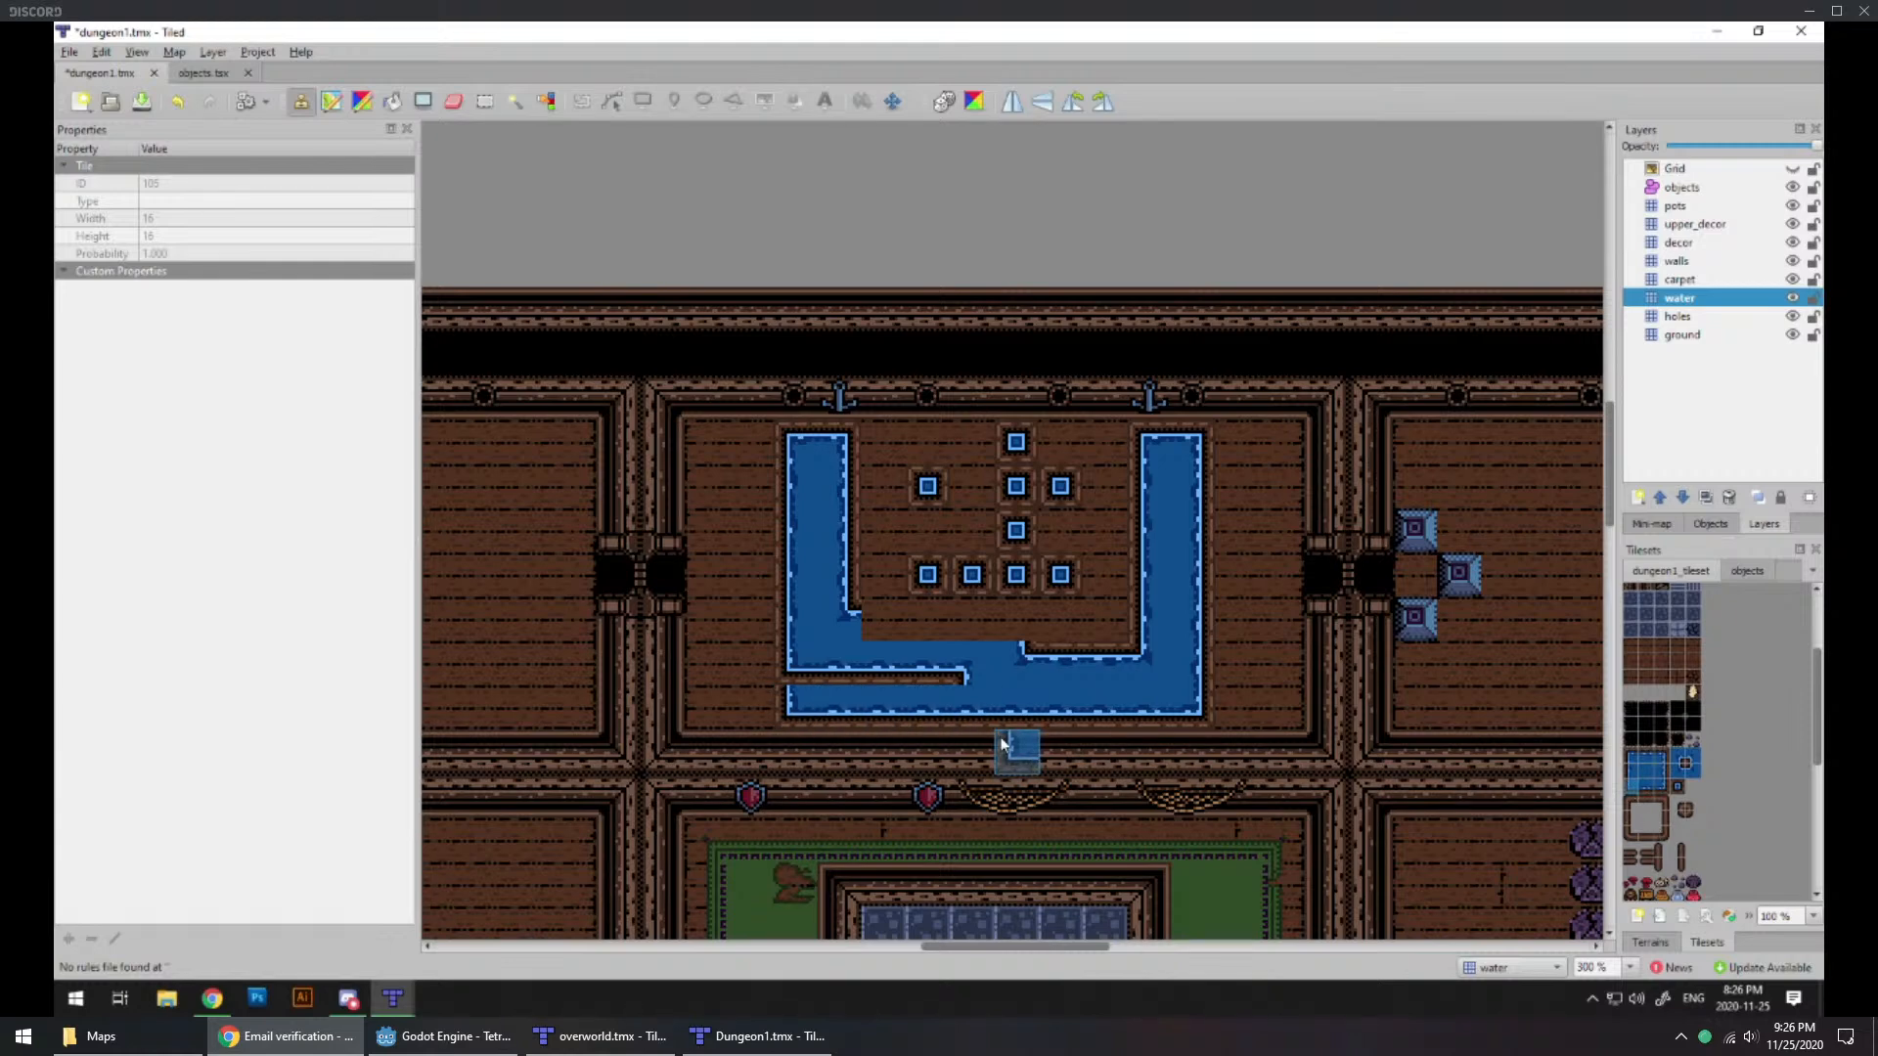
click(1647, 775)
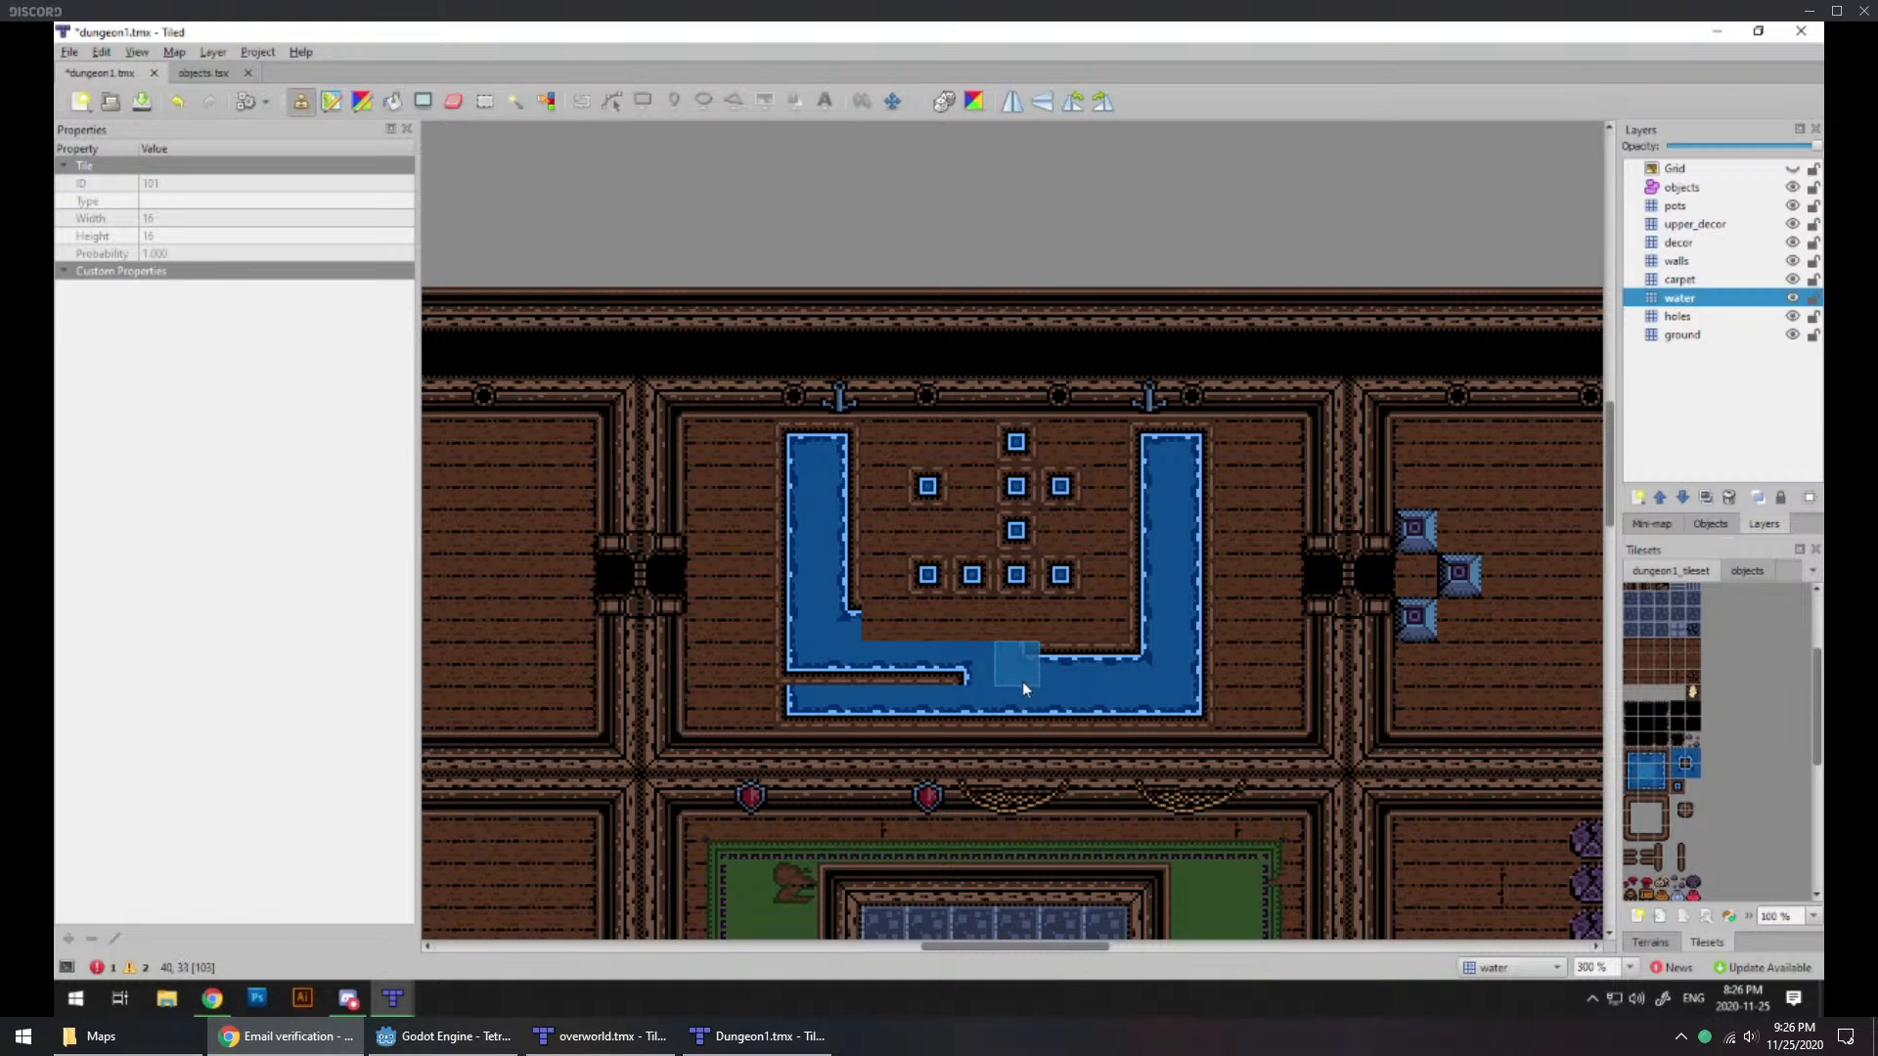
click(965, 689)
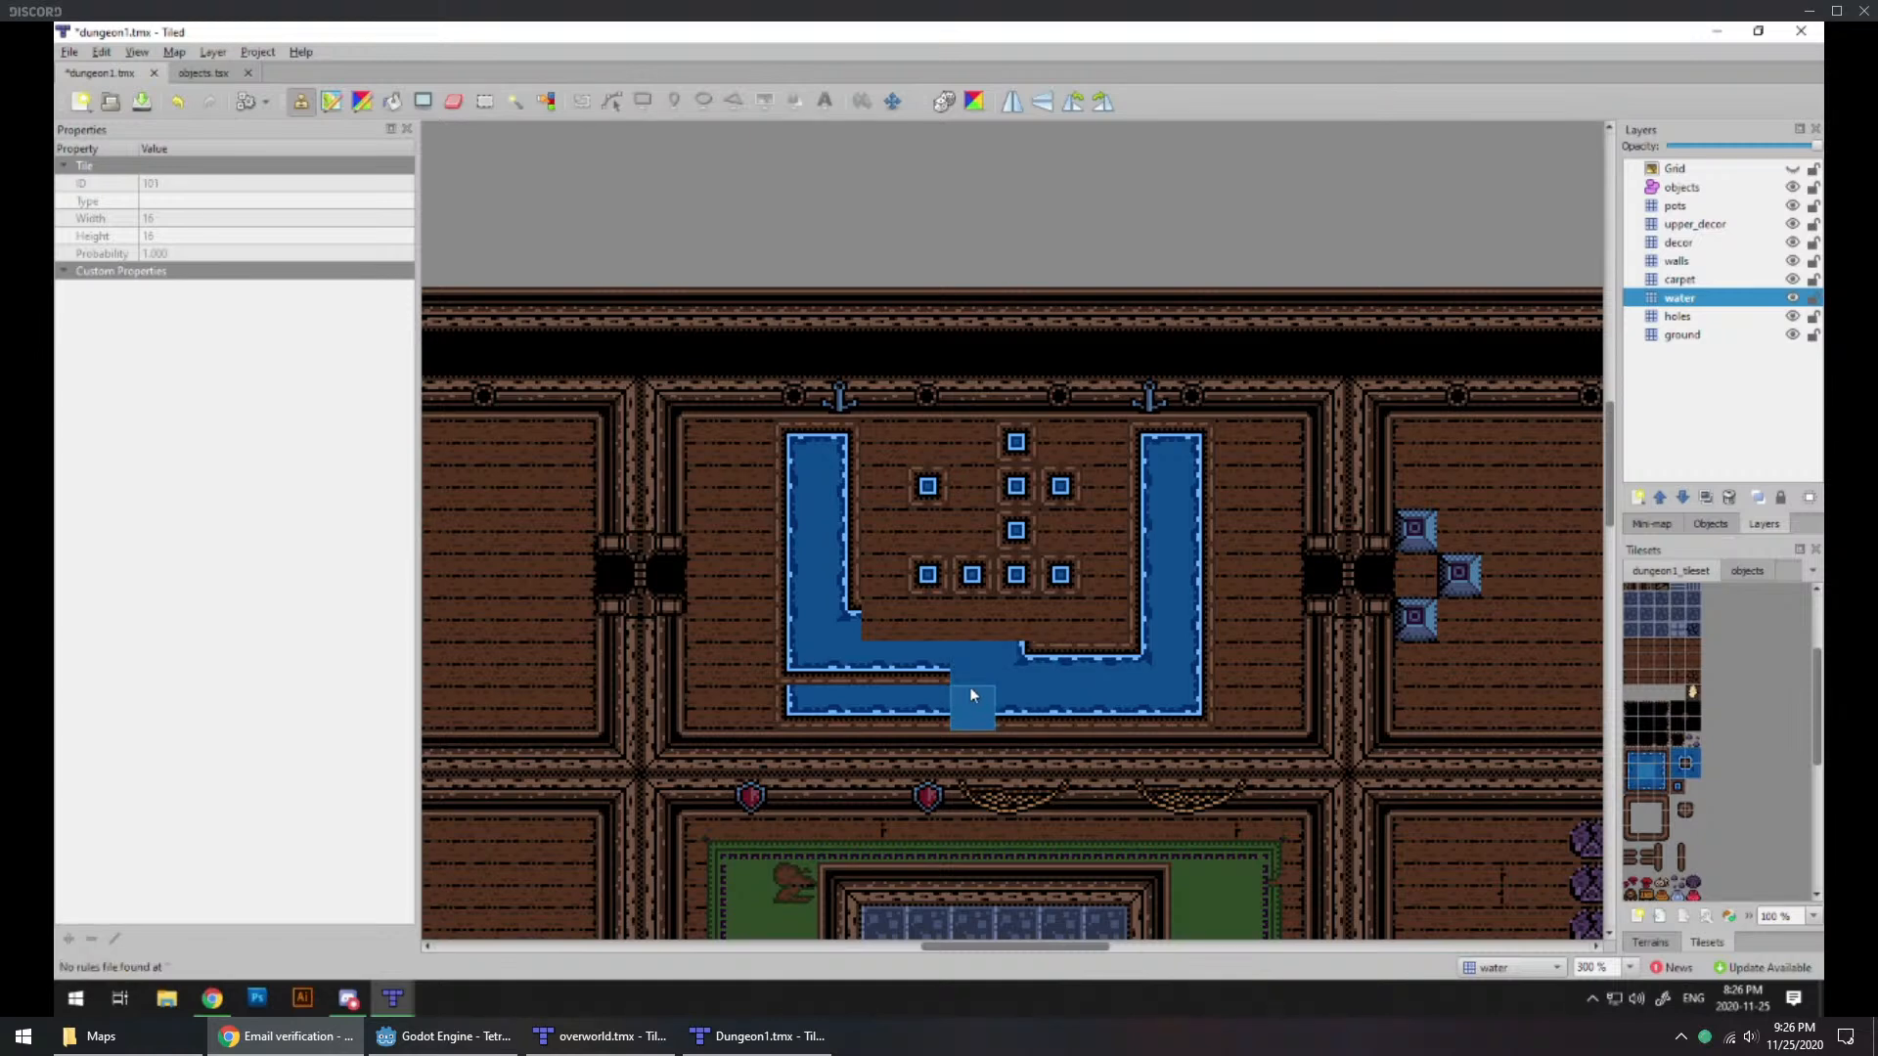
click(947, 677)
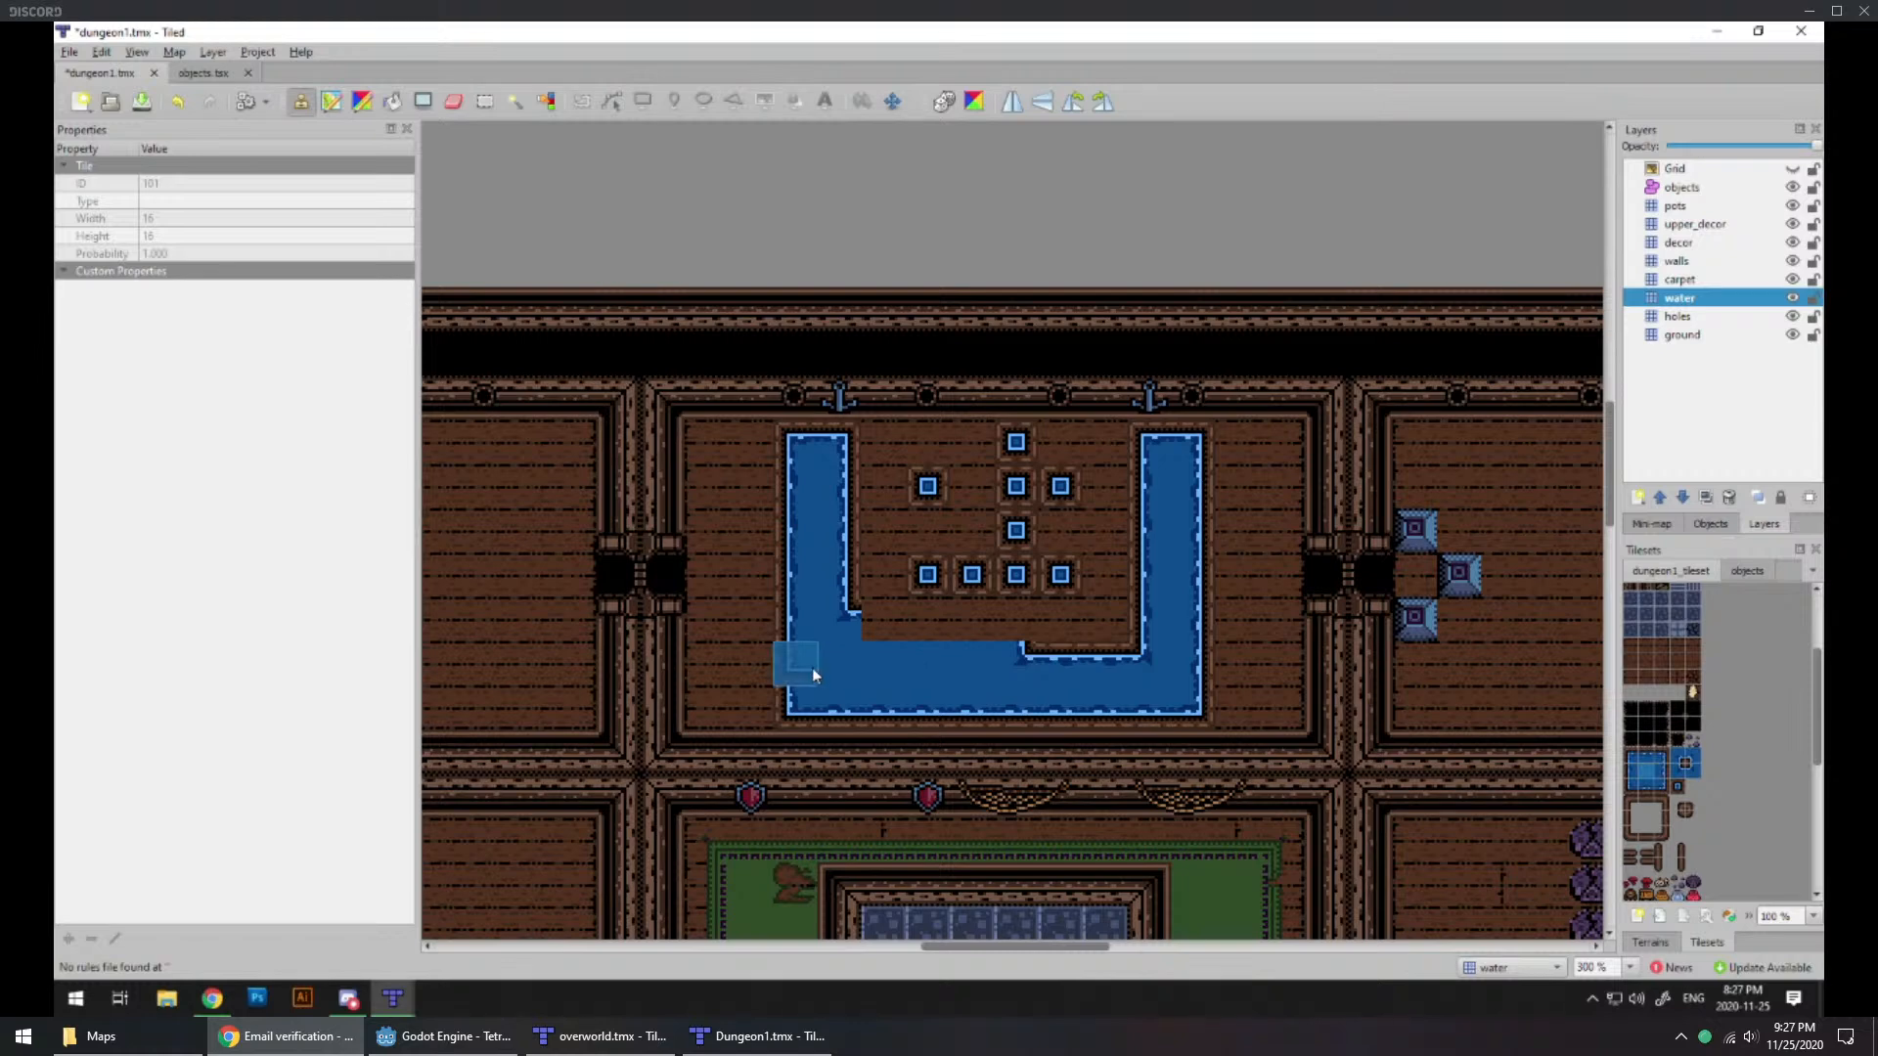
Step: Complete the inner edge of the U-shaped channel along its western bottom run with straight edge tiles and an inner corner tile
click(1631, 774)
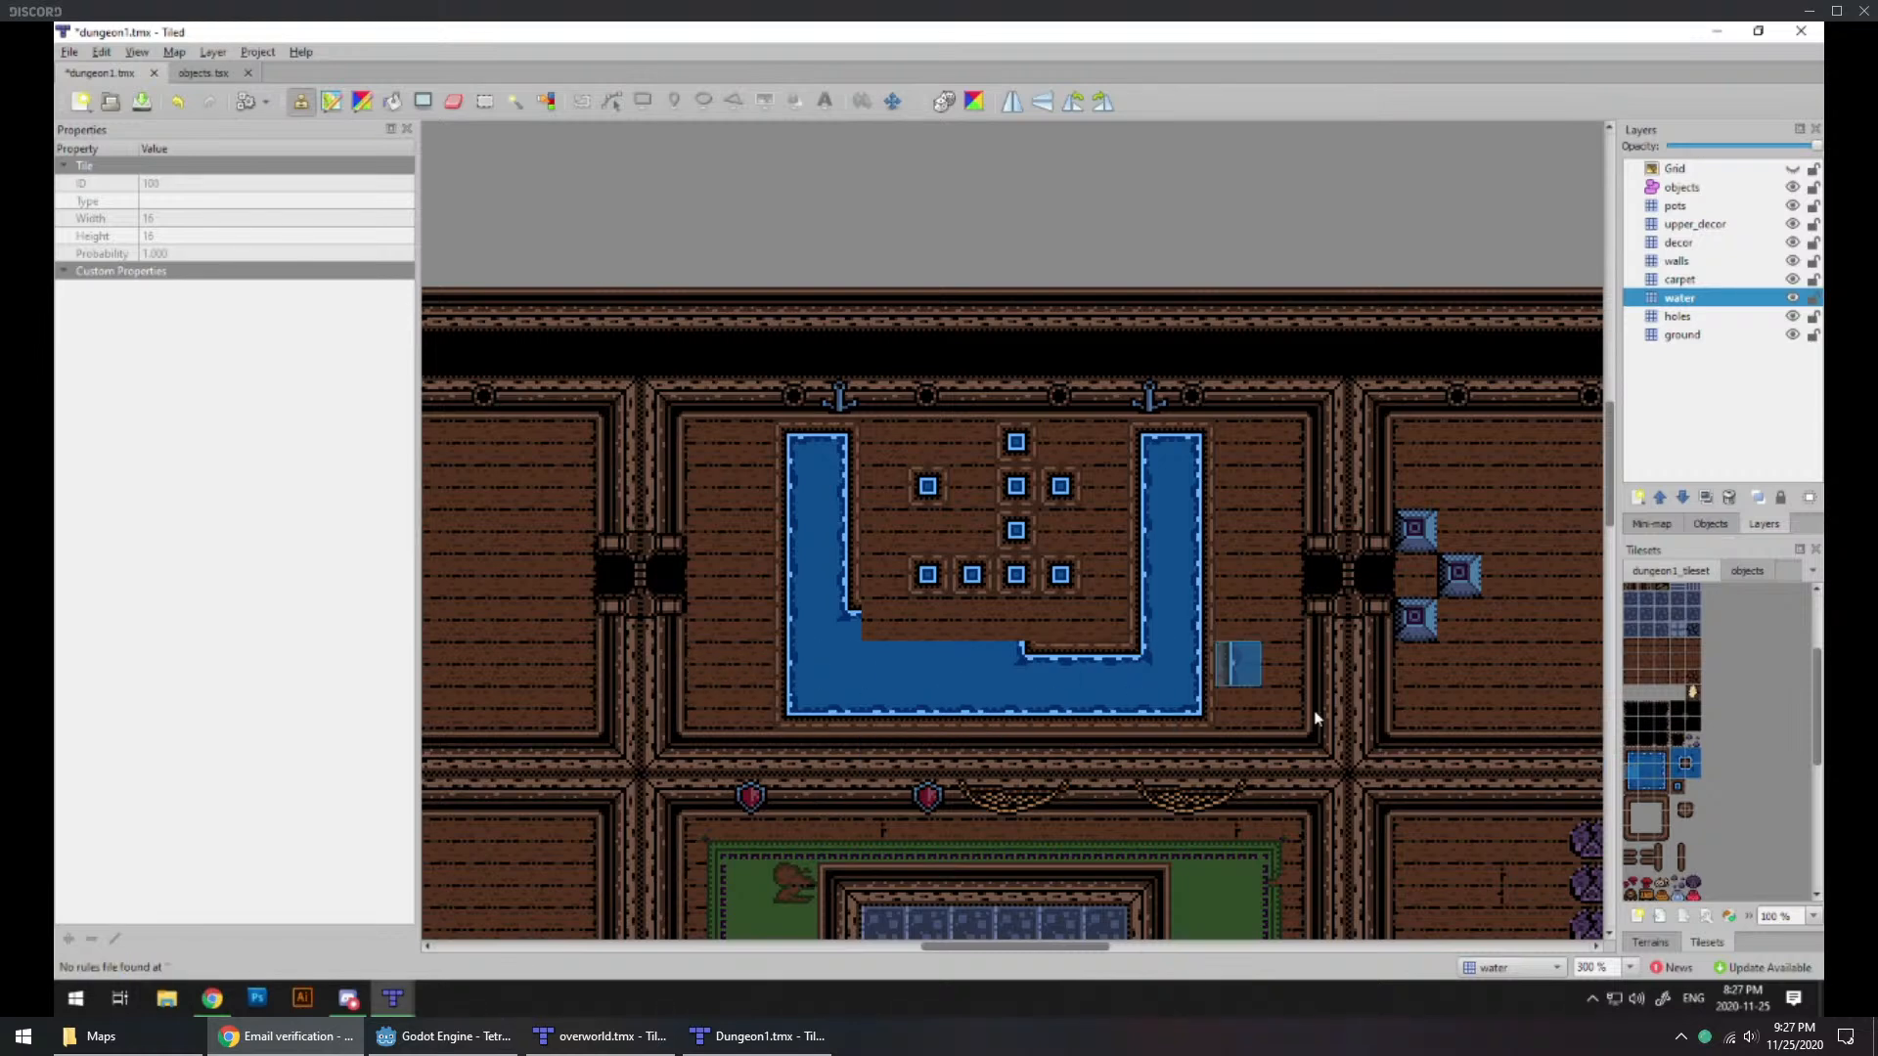
click(1652, 769)
mouse_move(1002, 653)
mouse_down()
mouse_move(871, 646)
mouse_move(1071, 669)
mouse_up()
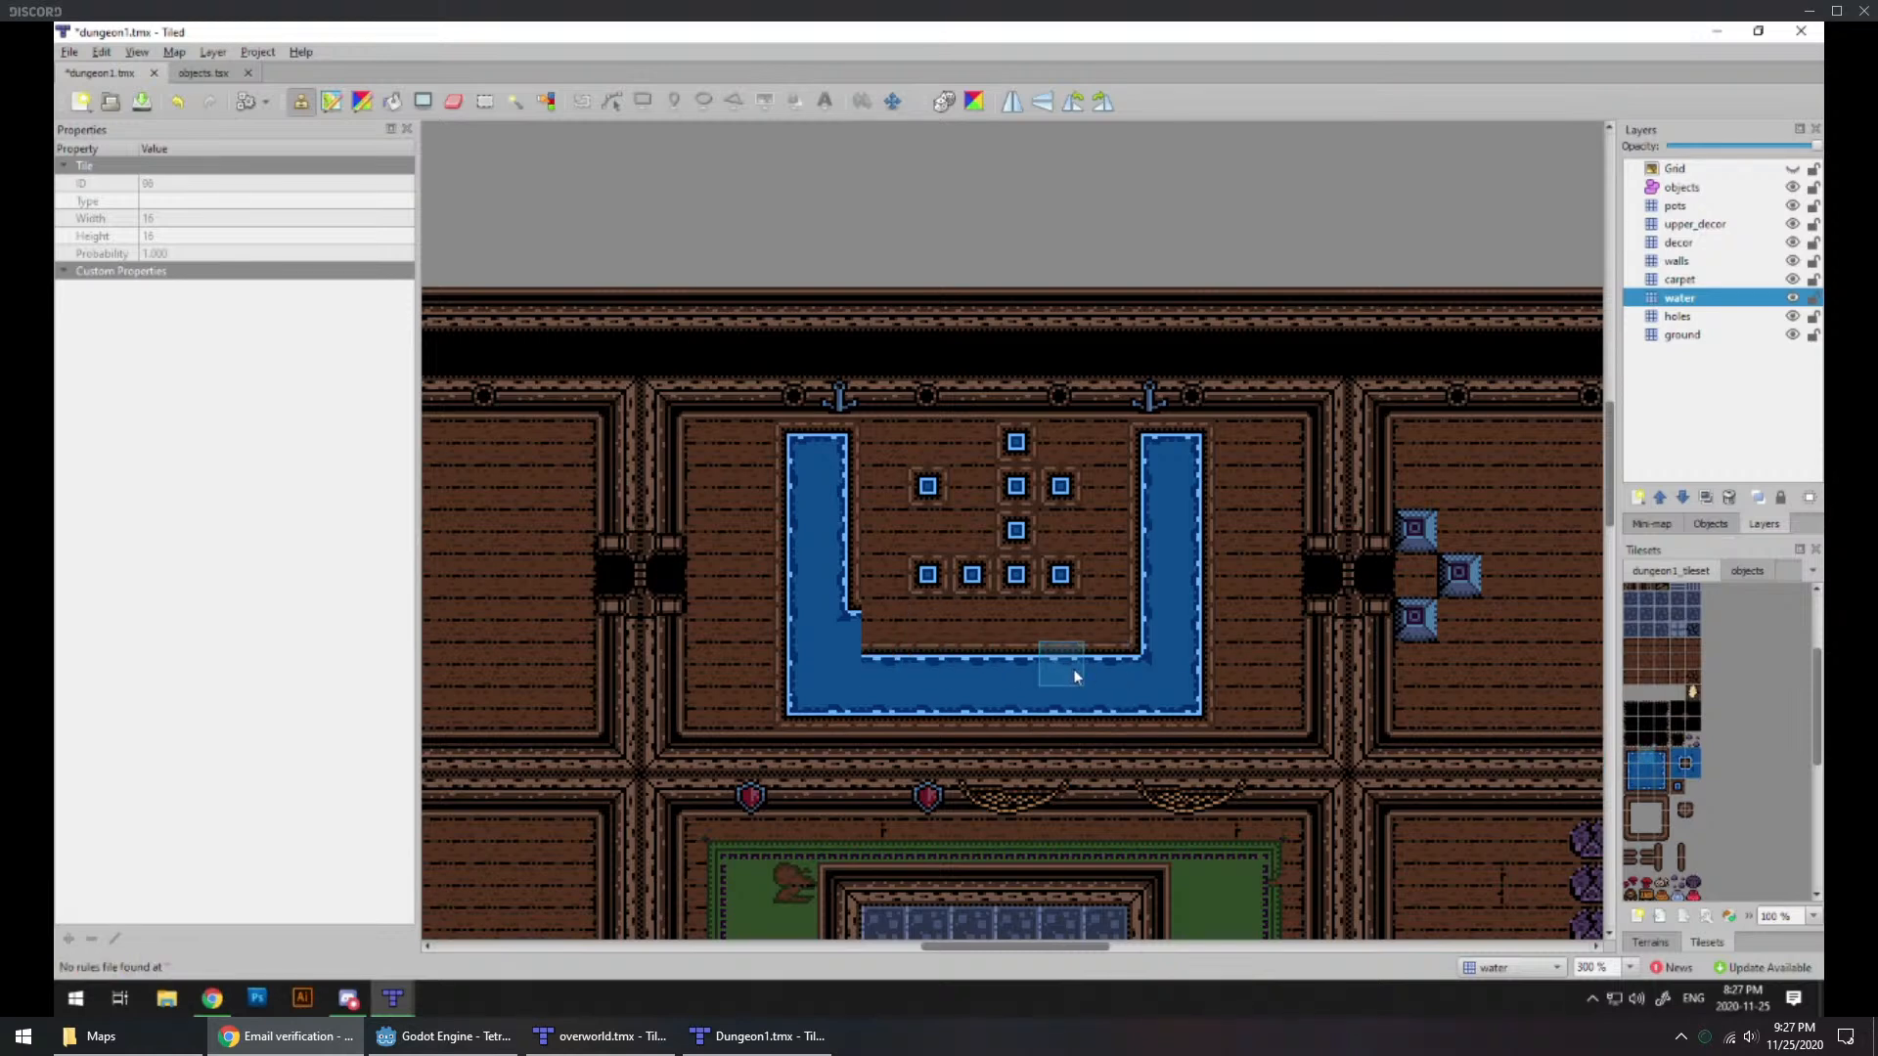
click(1651, 769)
click(838, 631)
click(1682, 769)
click(839, 663)
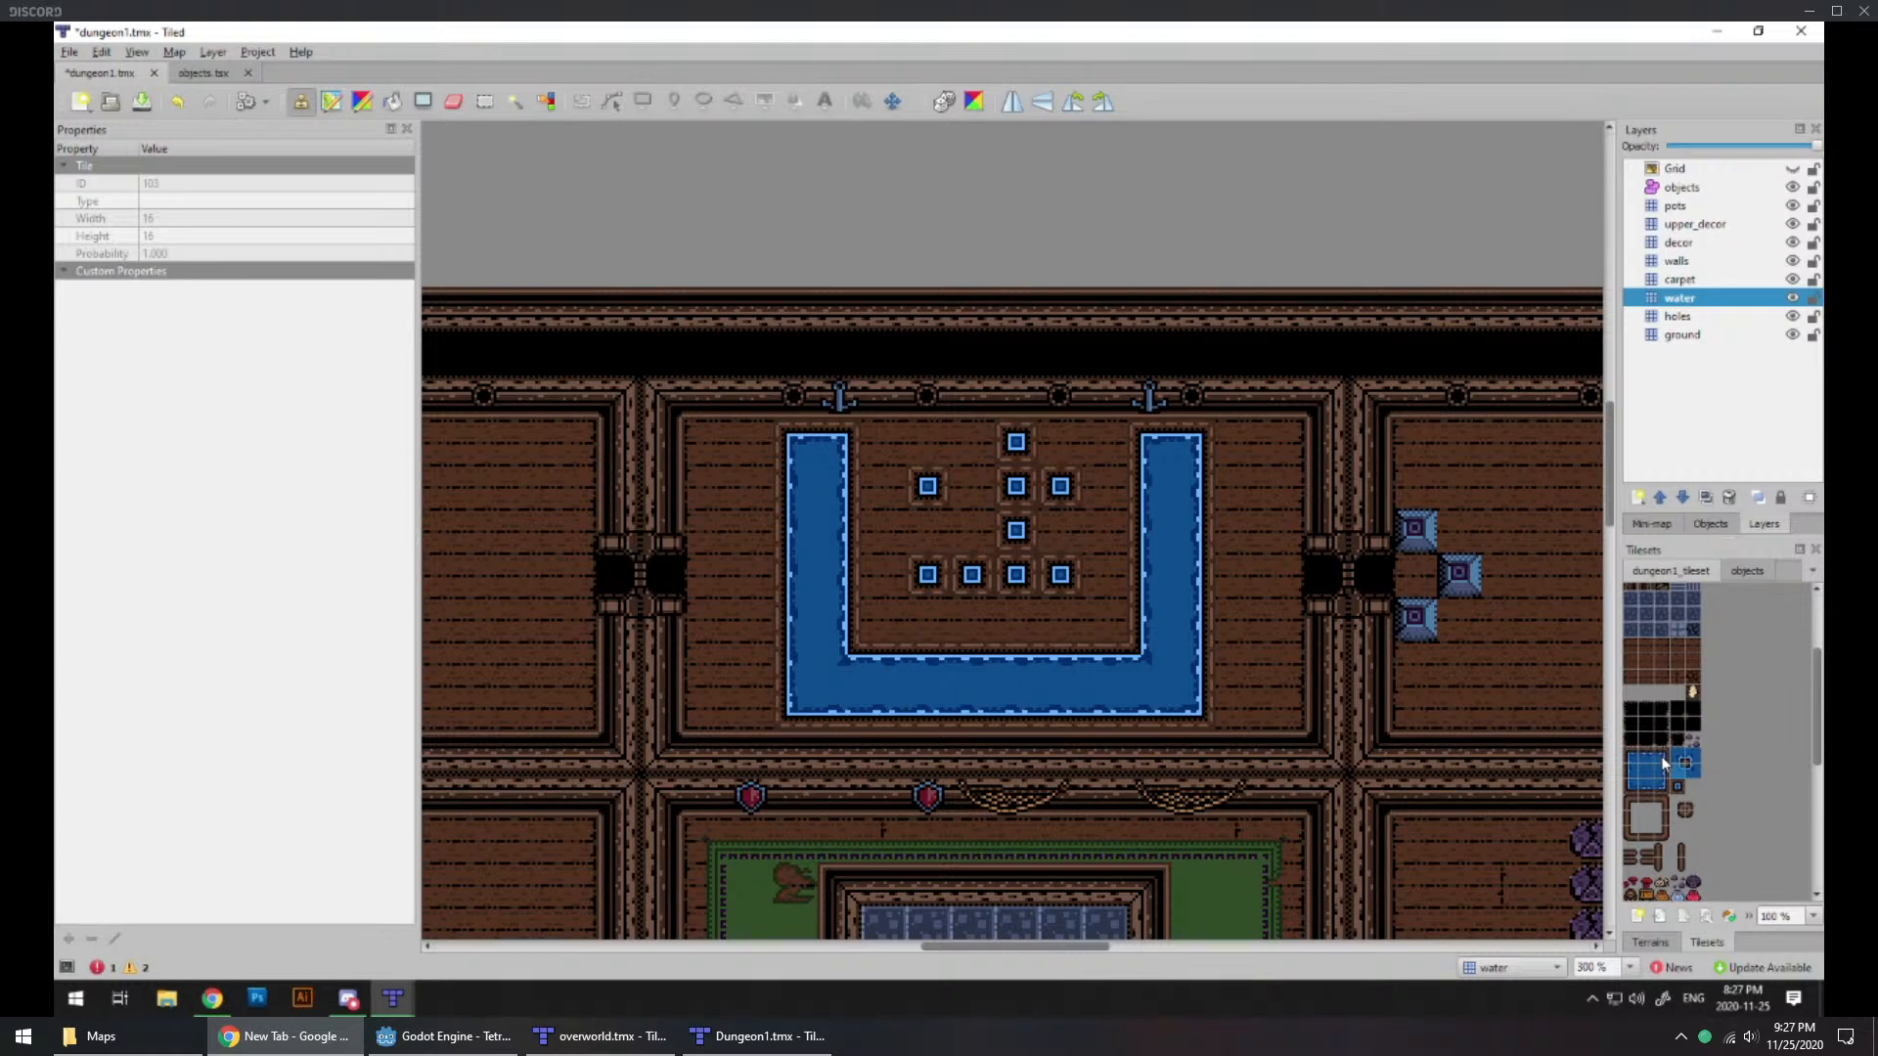
Step: Shorten the channel's western arm by one row at its north end, closing it with corner tiles, and stamp a single-tile pool above it
click(1647, 663)
click(453, 101)
click(849, 449)
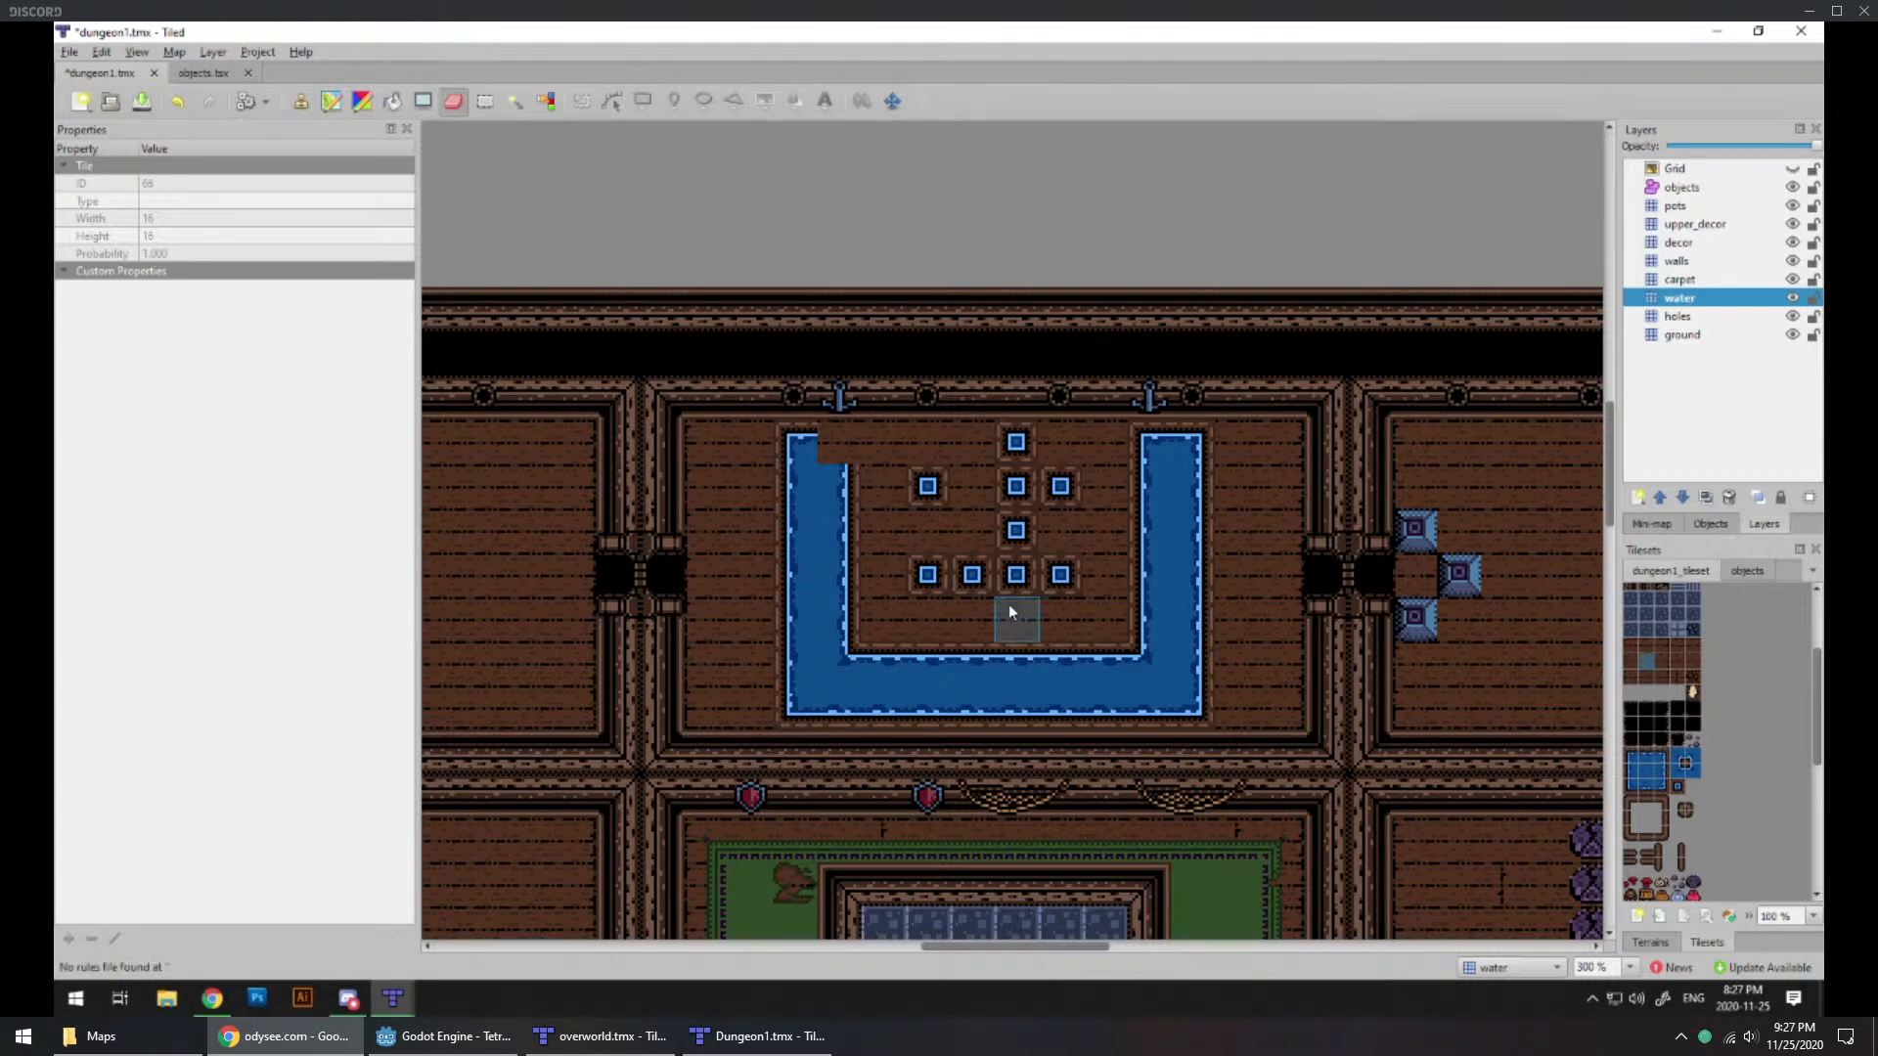
click(1672, 783)
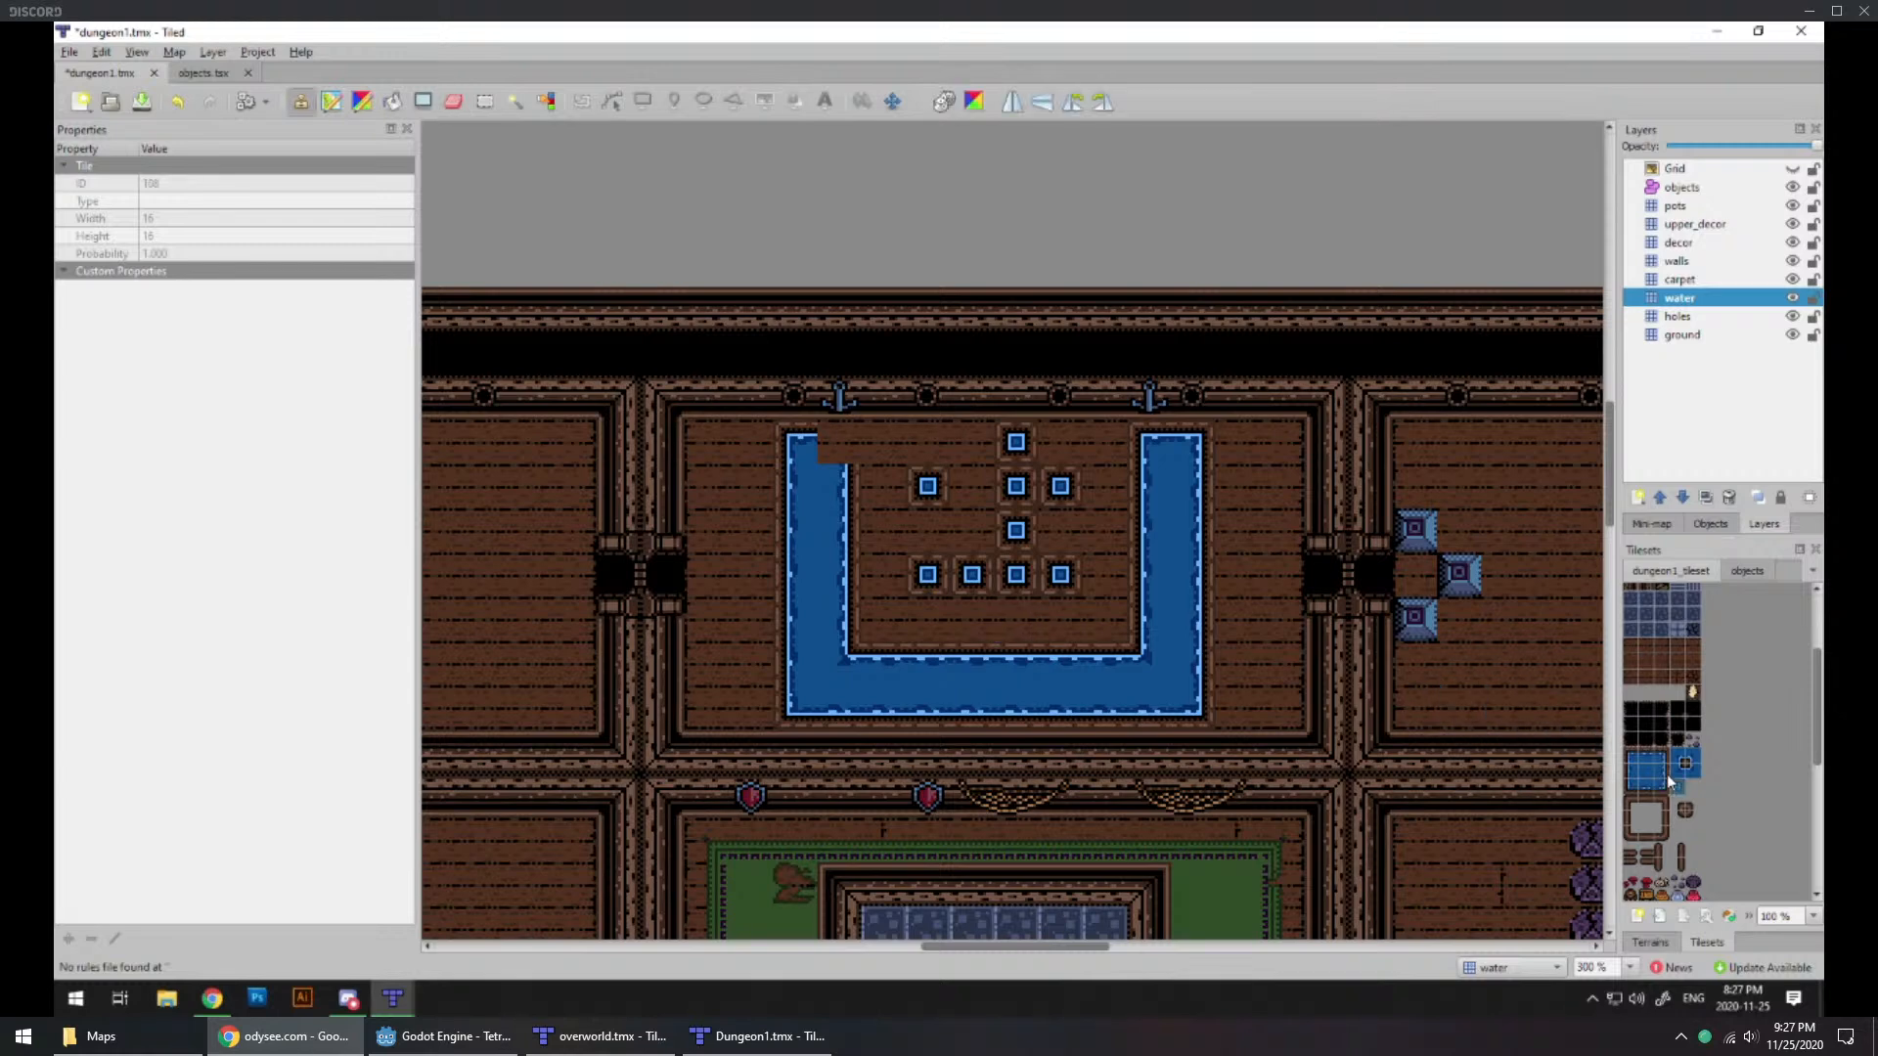
click(797, 445)
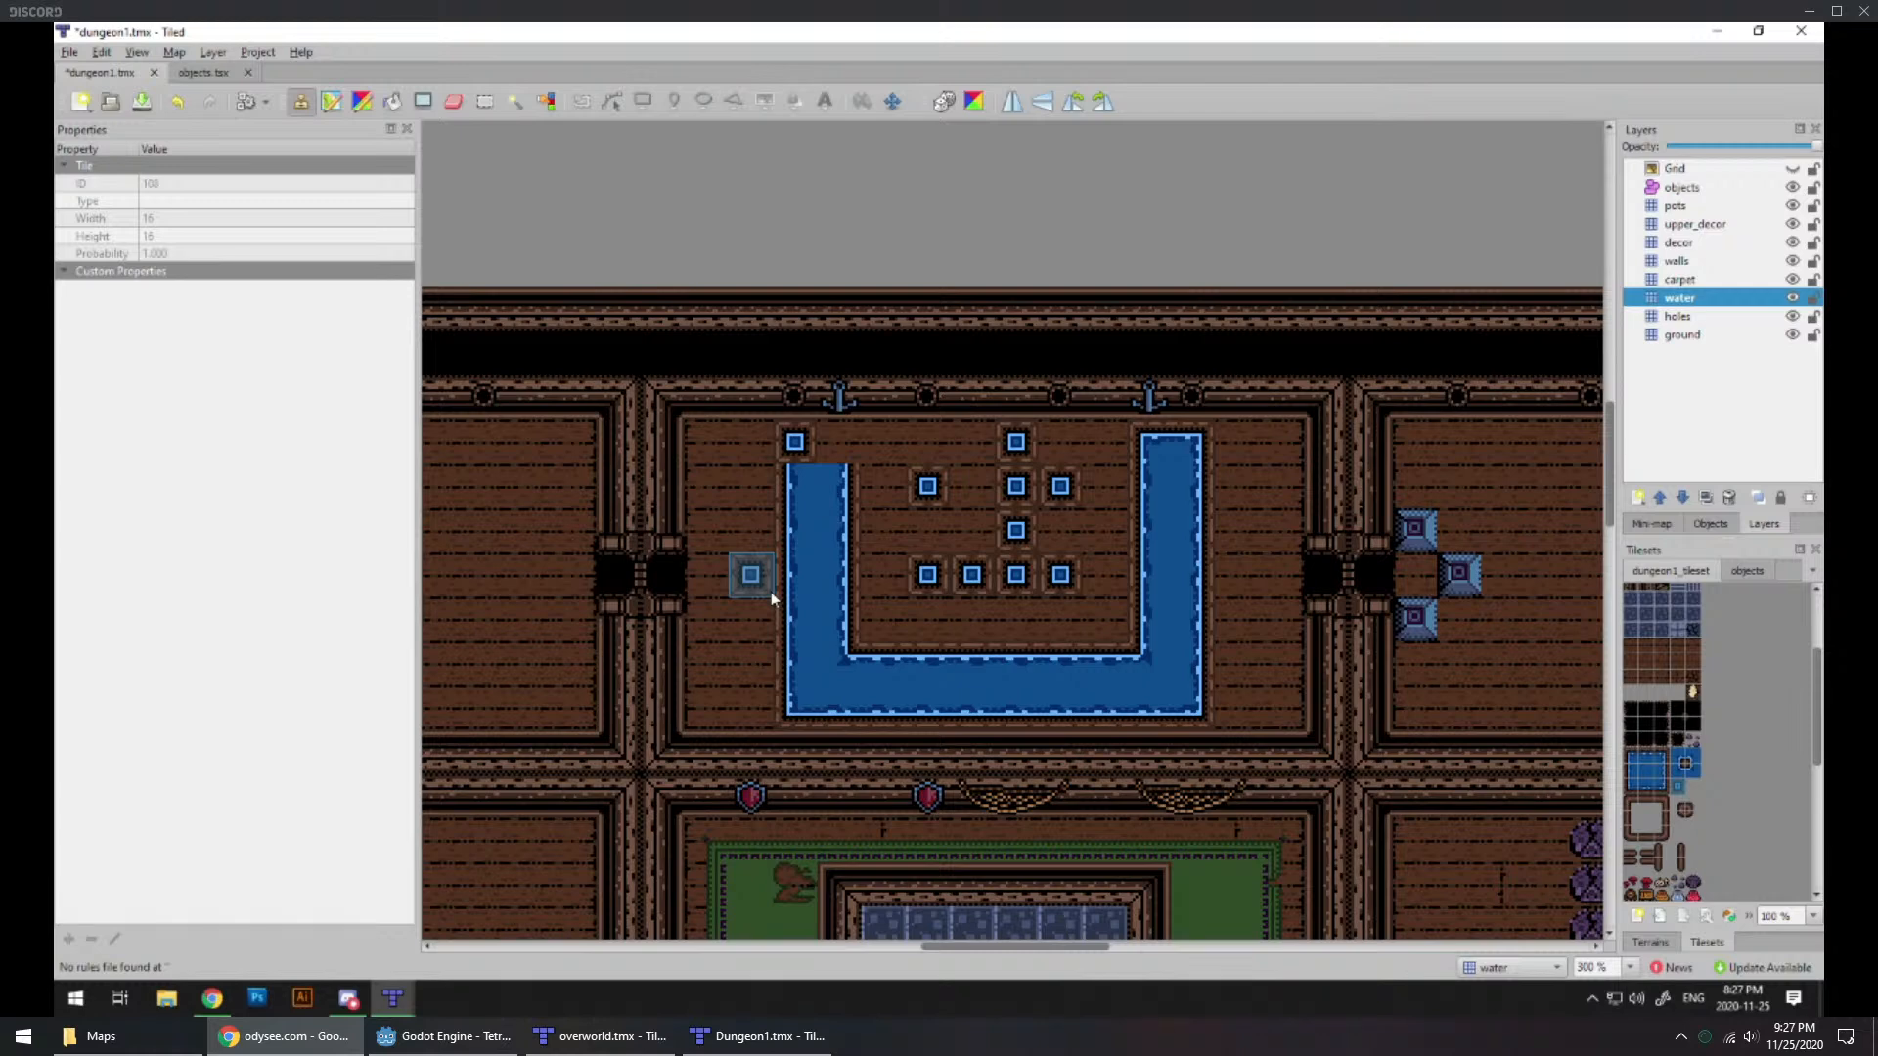
click(1677, 786)
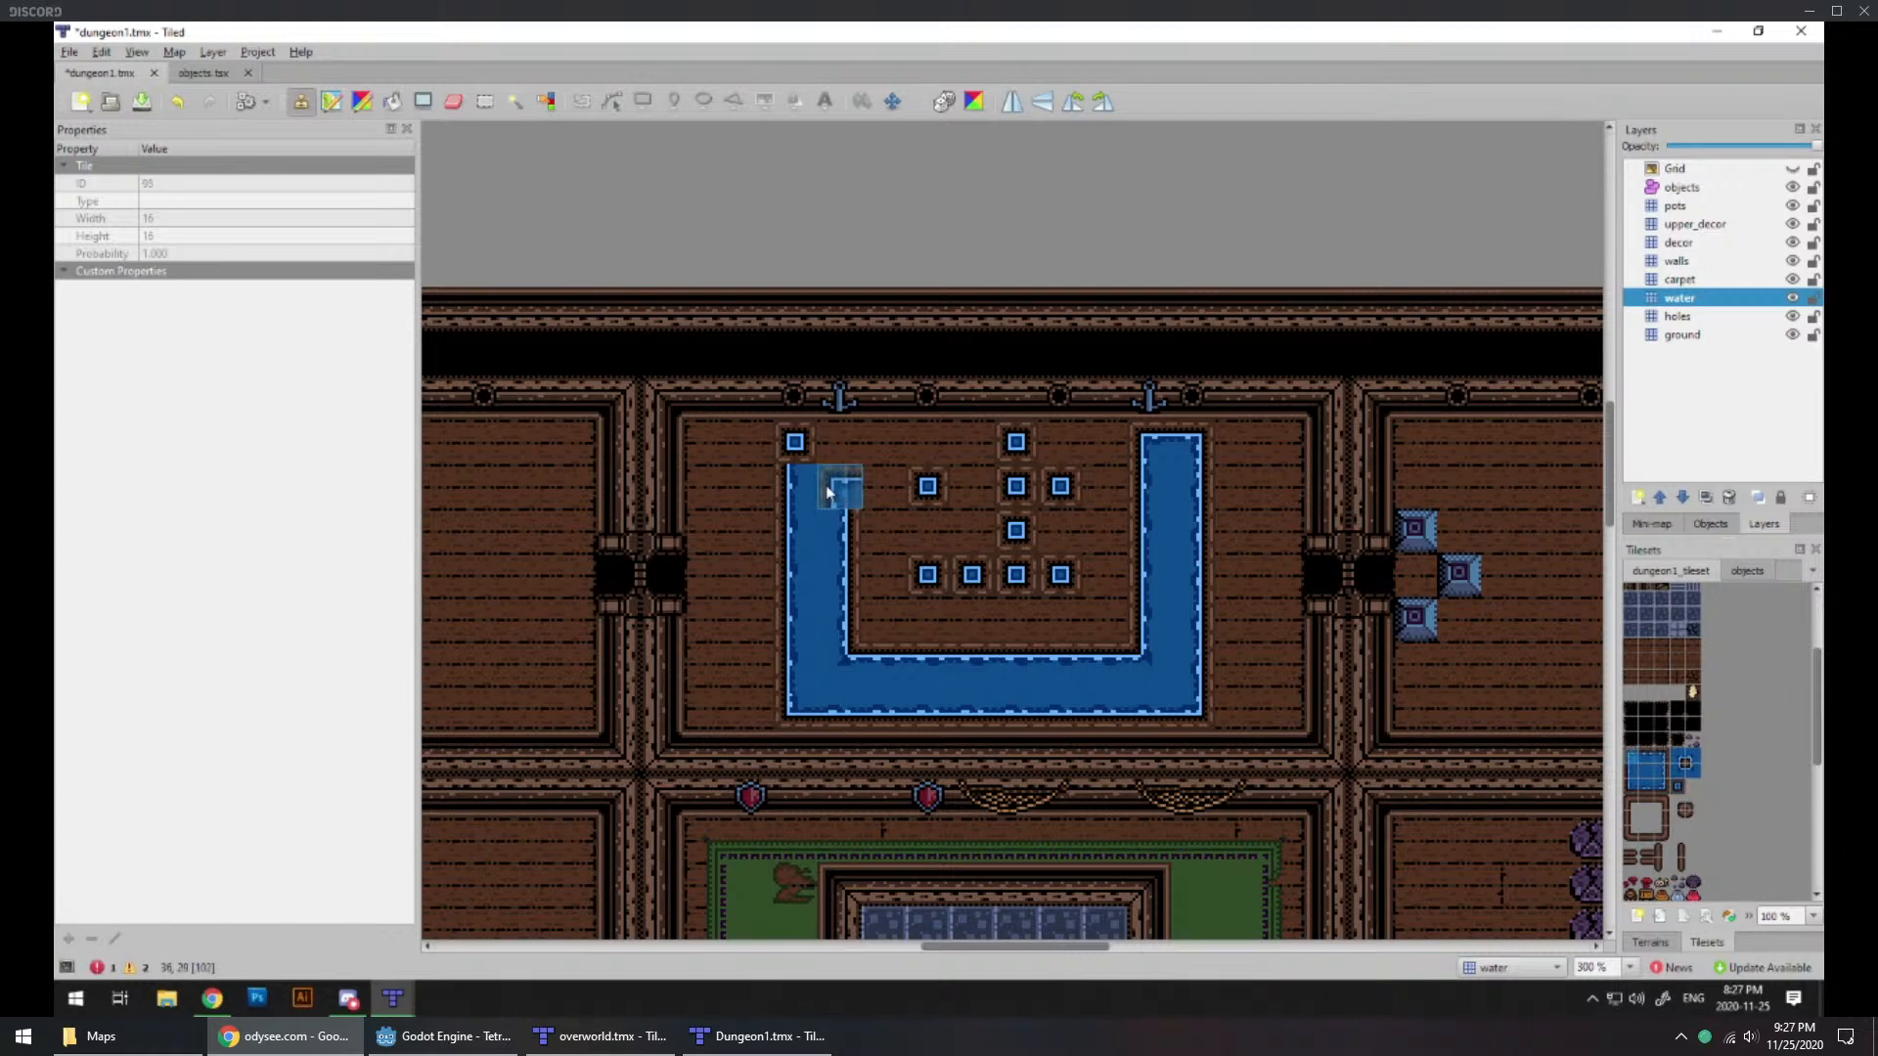
click(800, 487)
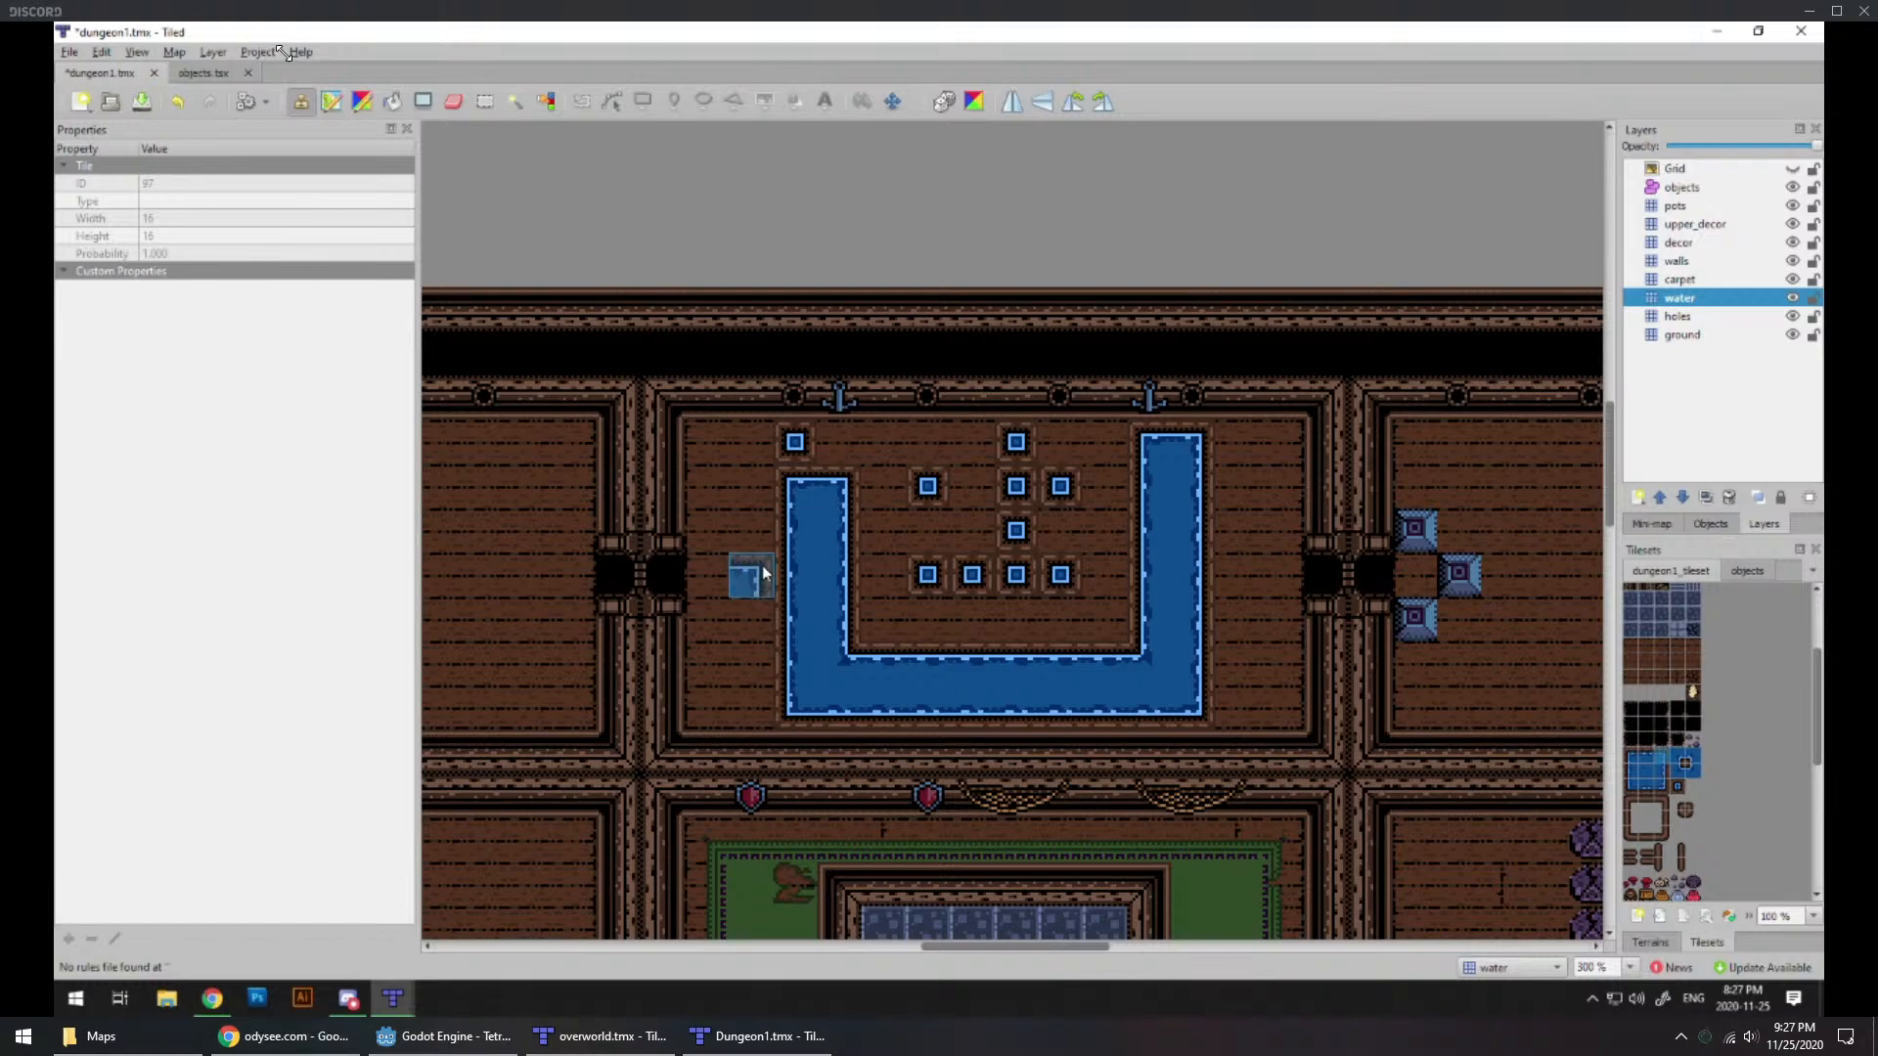
Step: Switch to Chrome and skim the trending videos in Odysee's Enlightenment category
click(284, 1036)
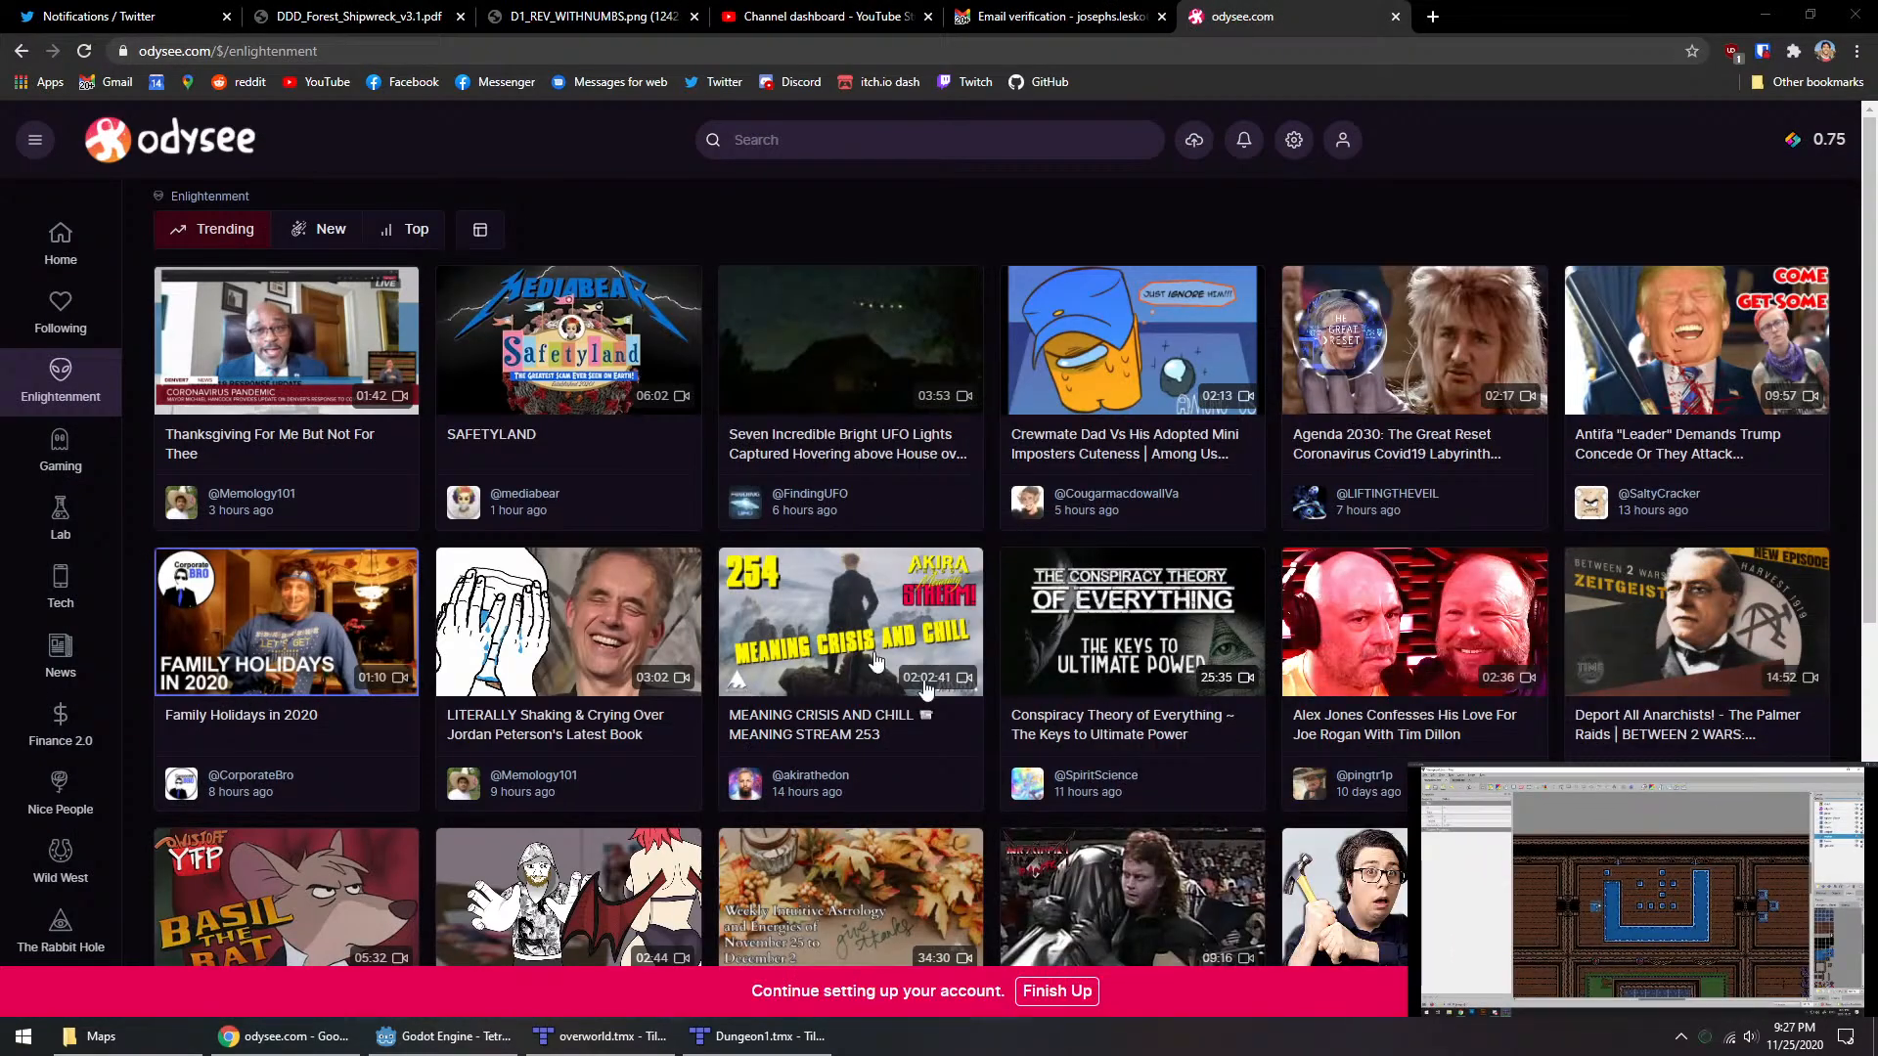
scroll(4, 447, down, 1)
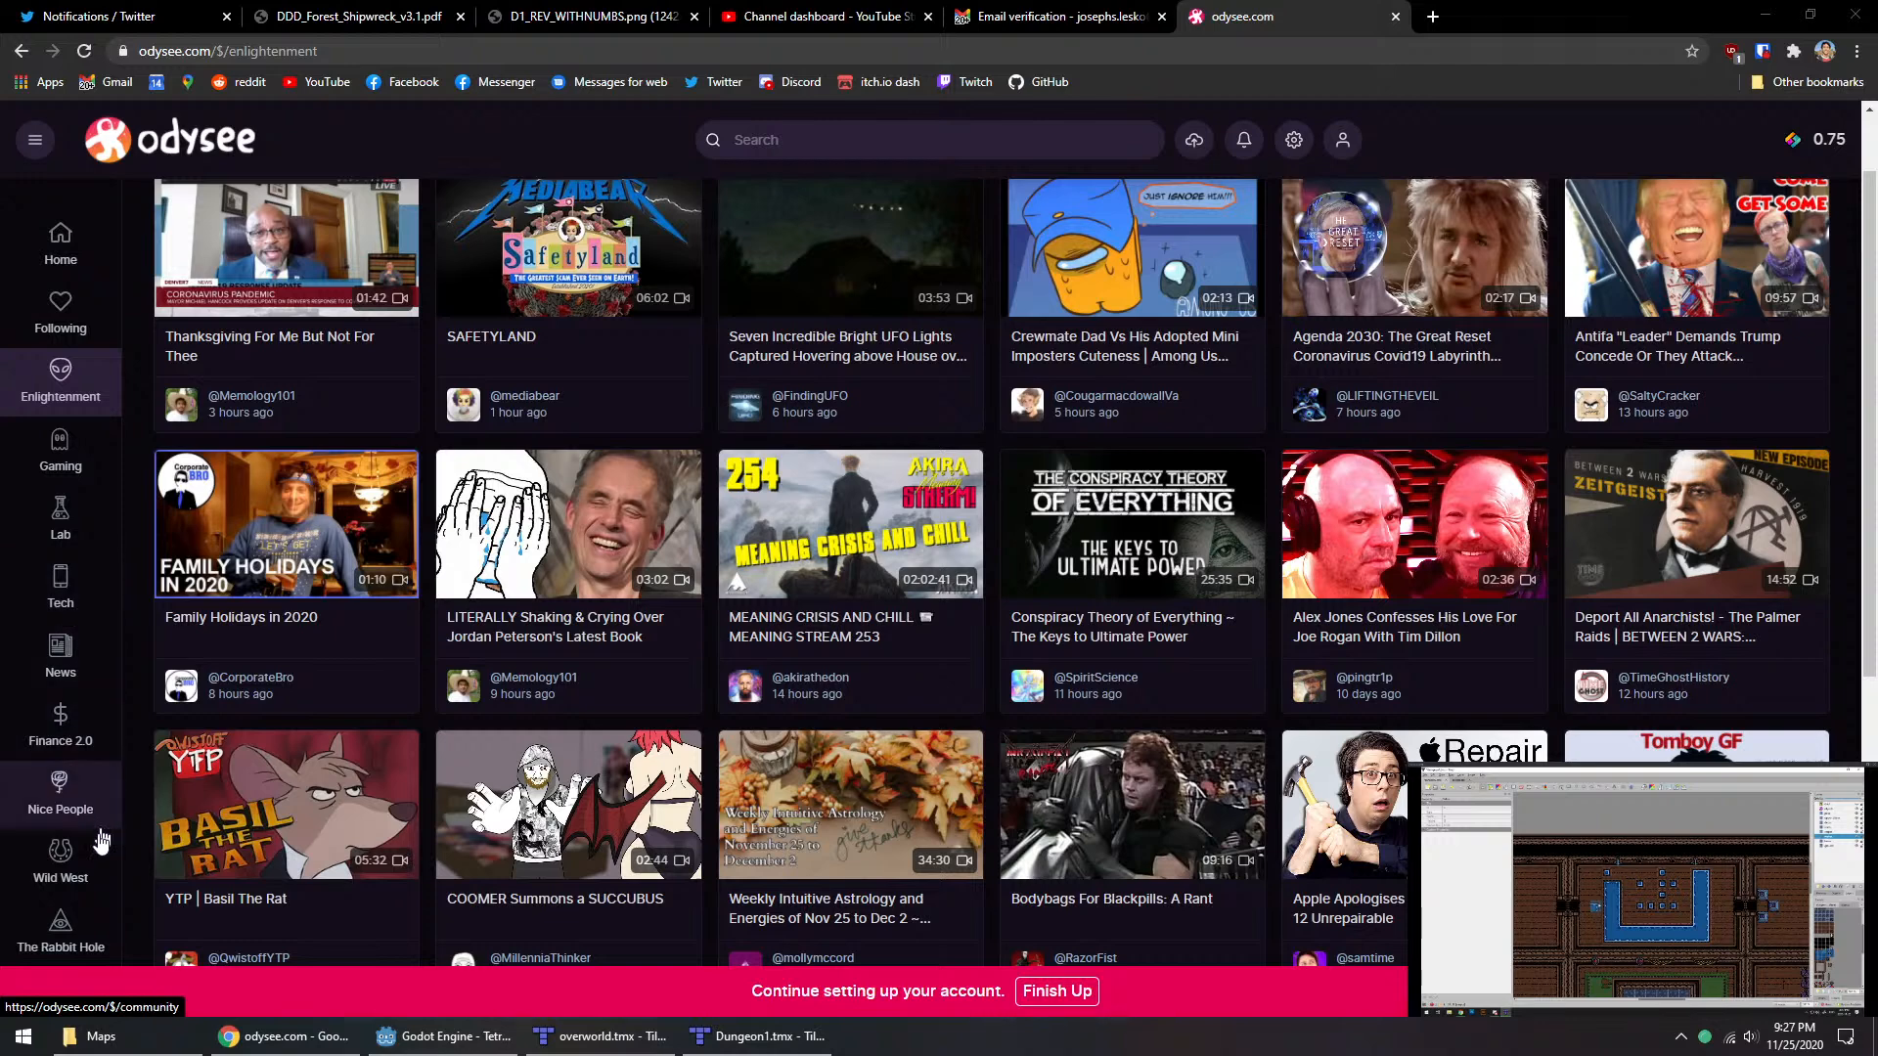
scroll(108, 797, down, 1)
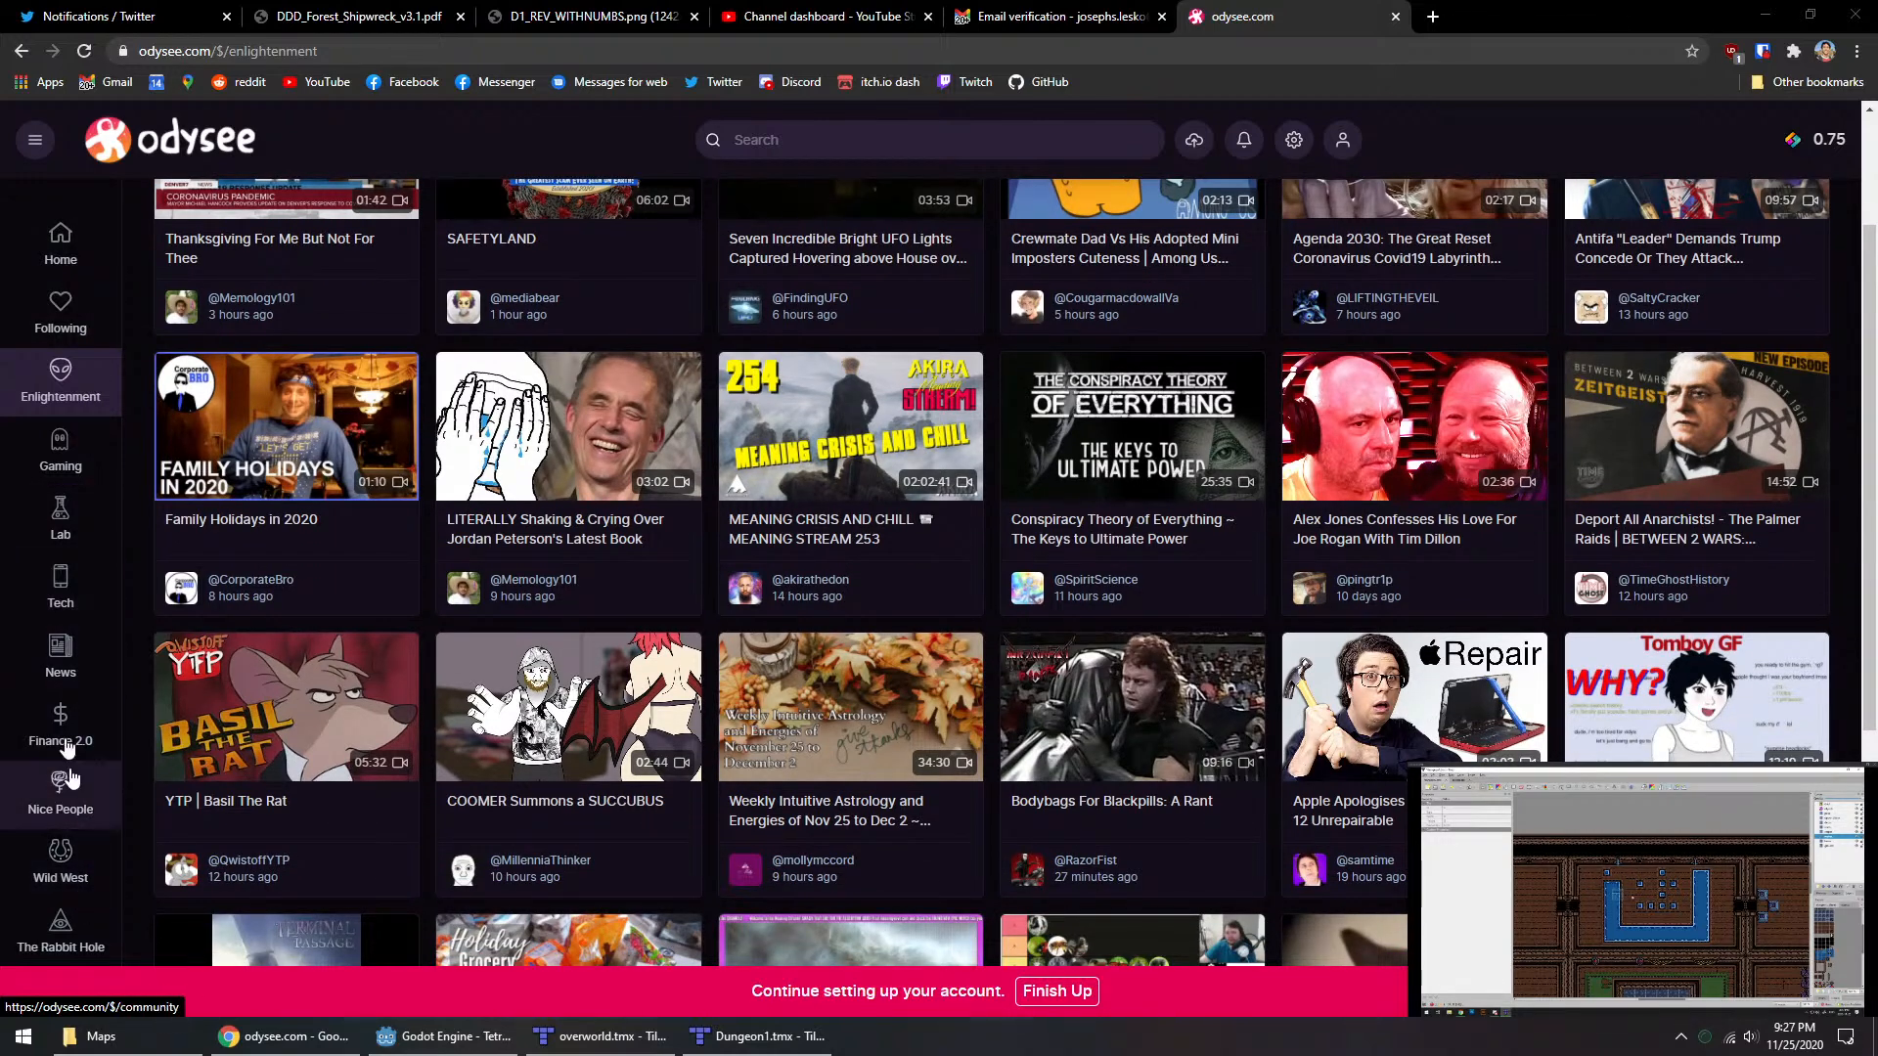
scroll(68, 396, up, 1)
scroll(70, 398, up, 1)
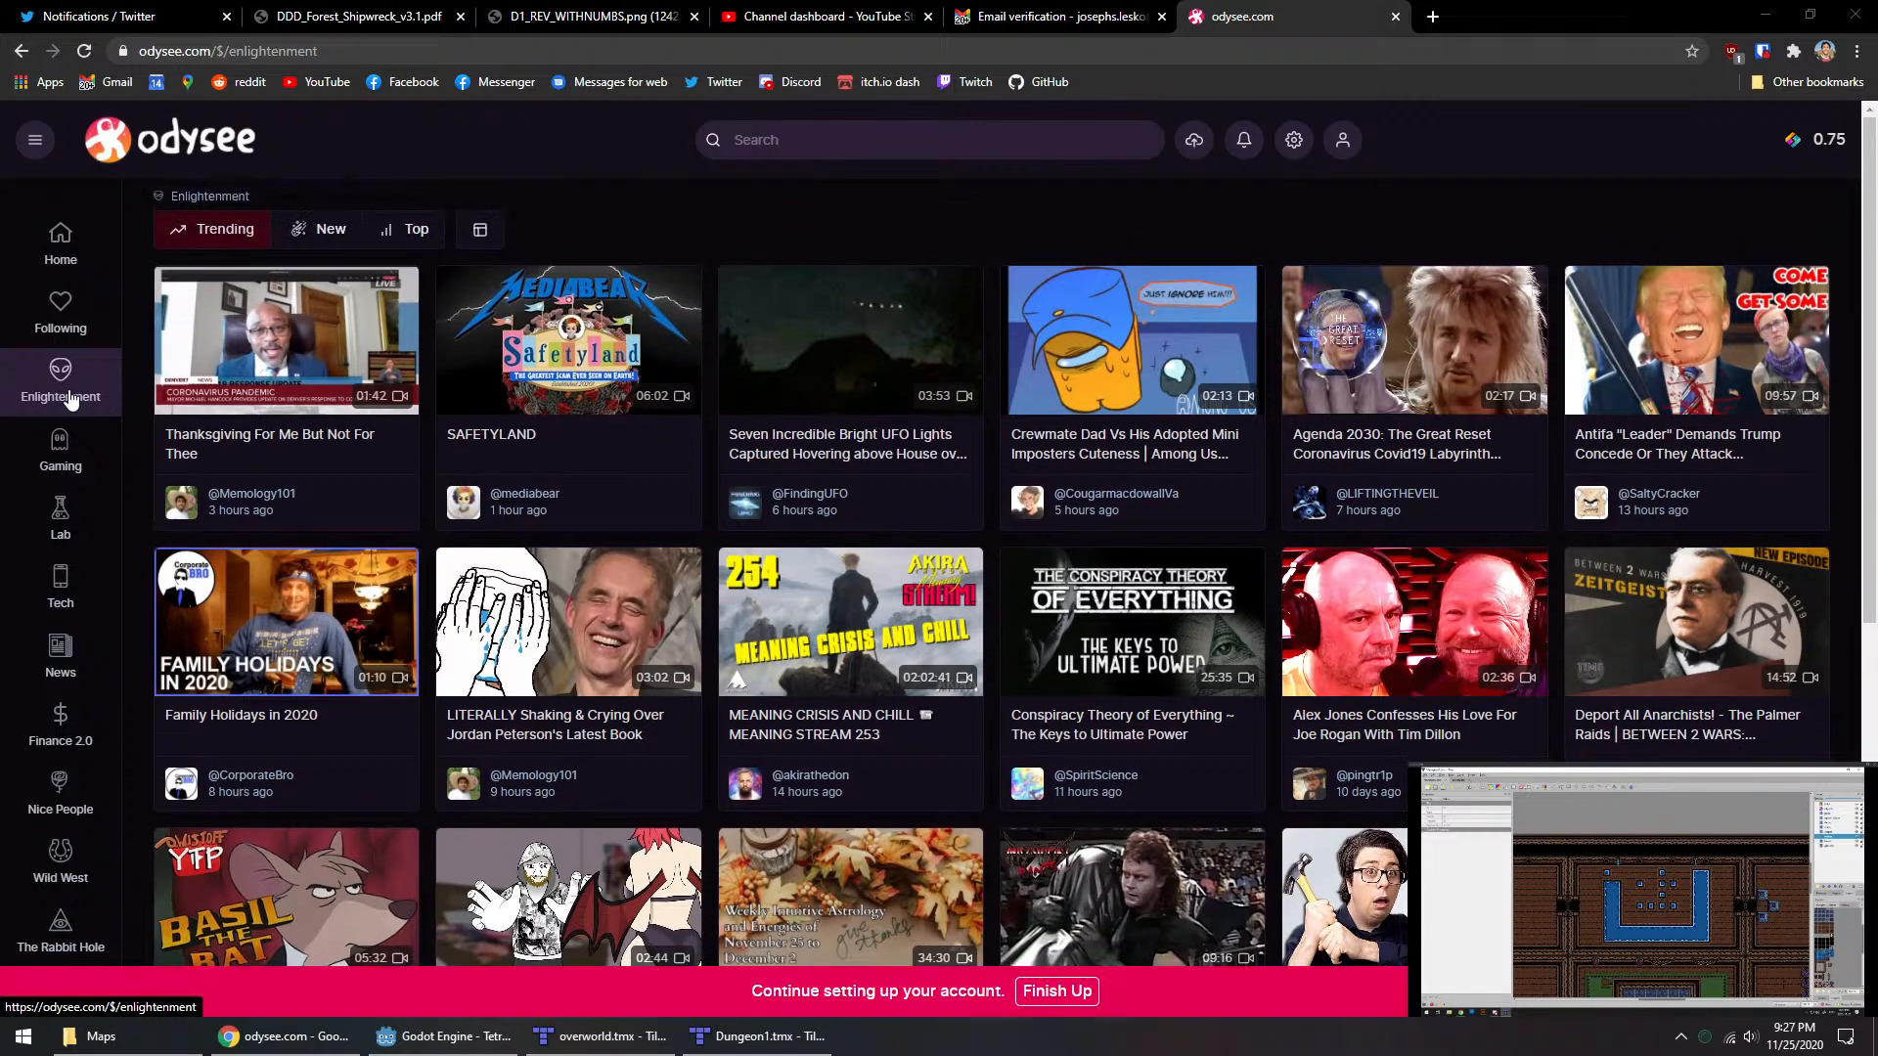
Step: Open Odysee's Gaming category and look through its trending videos
click(54, 442)
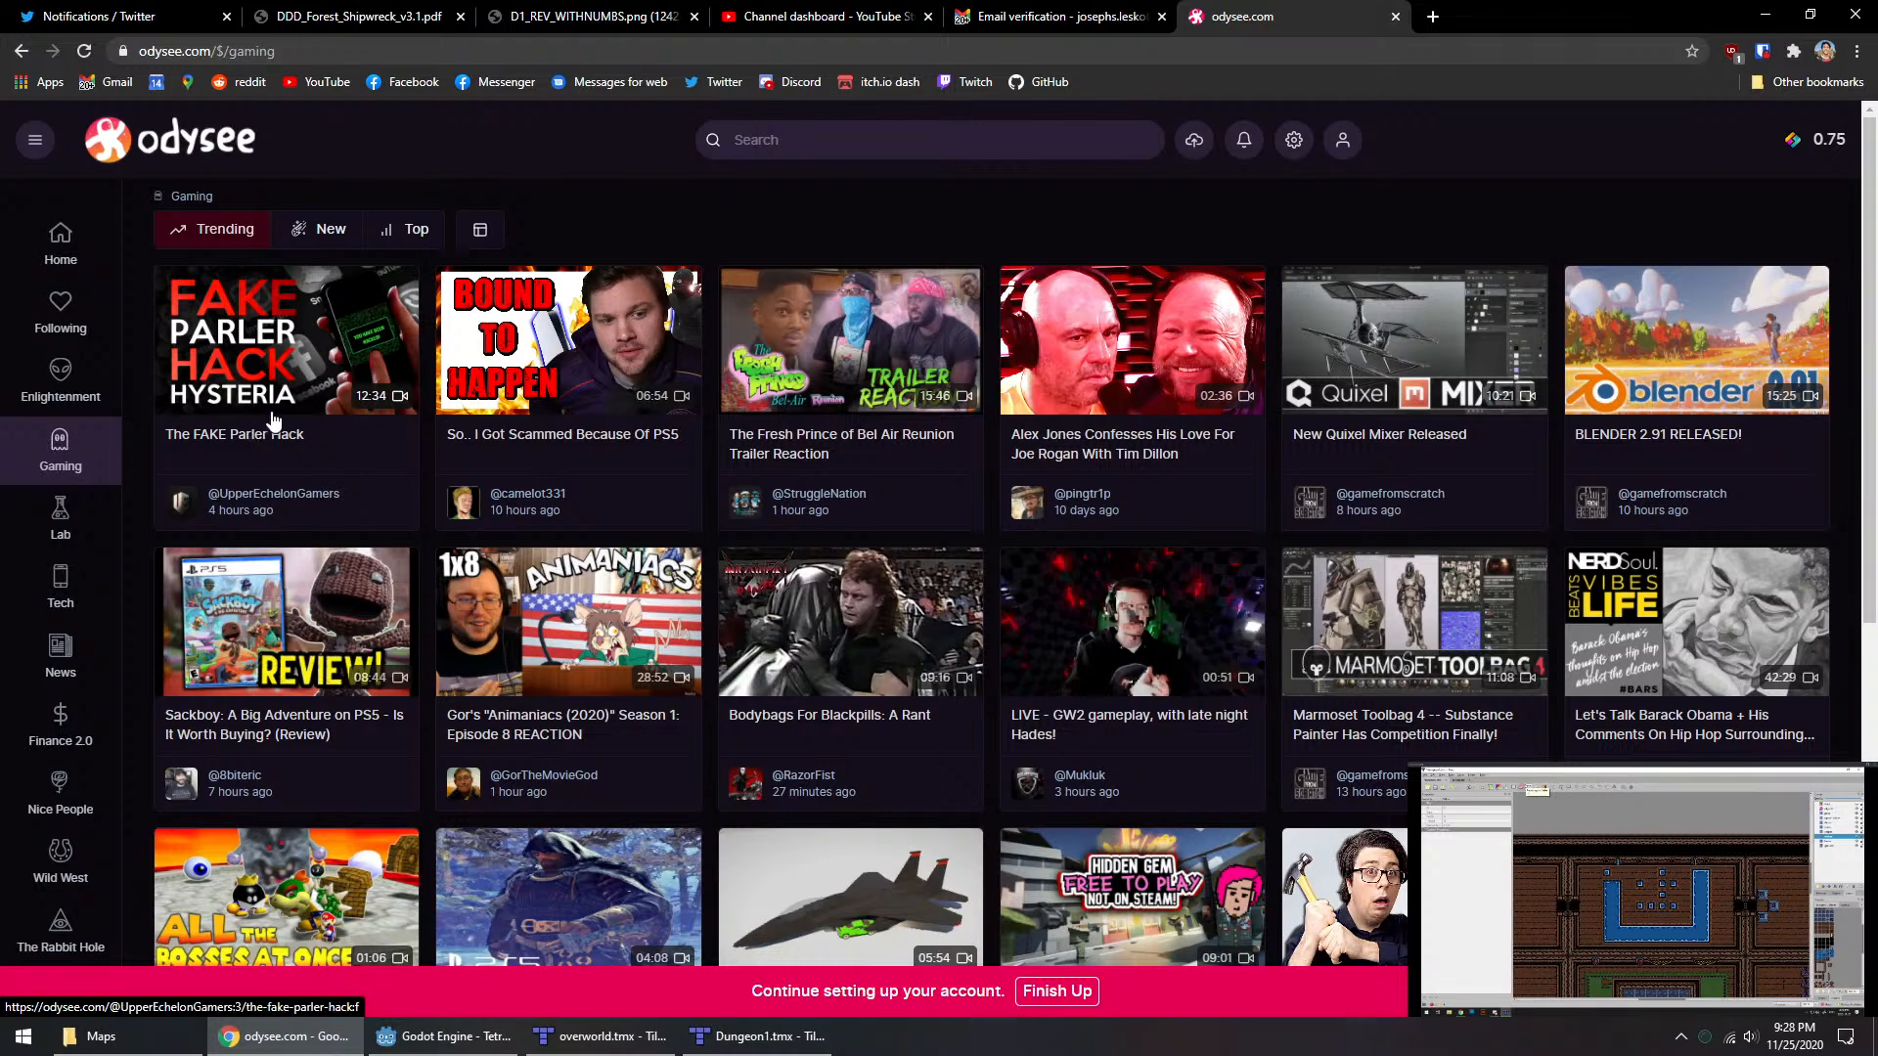
scroll(268, 420, down, 2)
scroll(316, 579, down, 2)
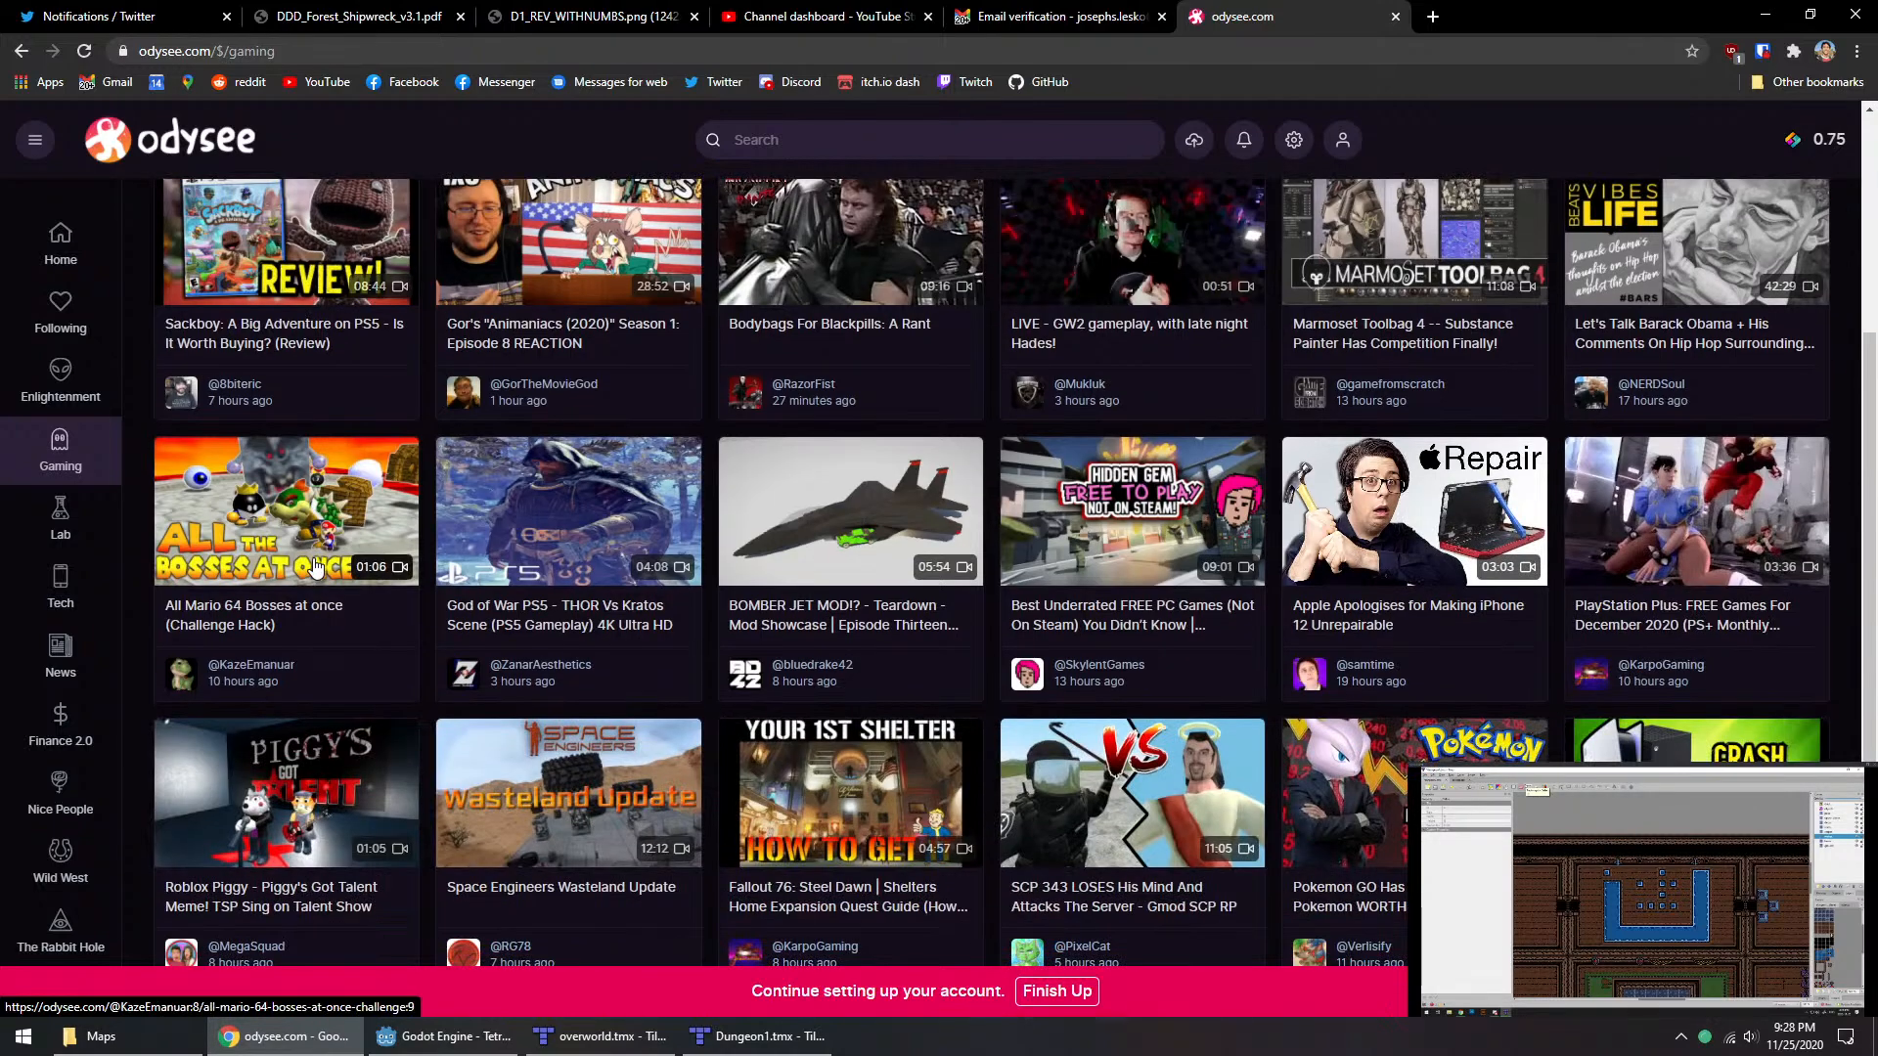
scroll(494, 575, down, 1)
scroll(494, 575, down, 2)
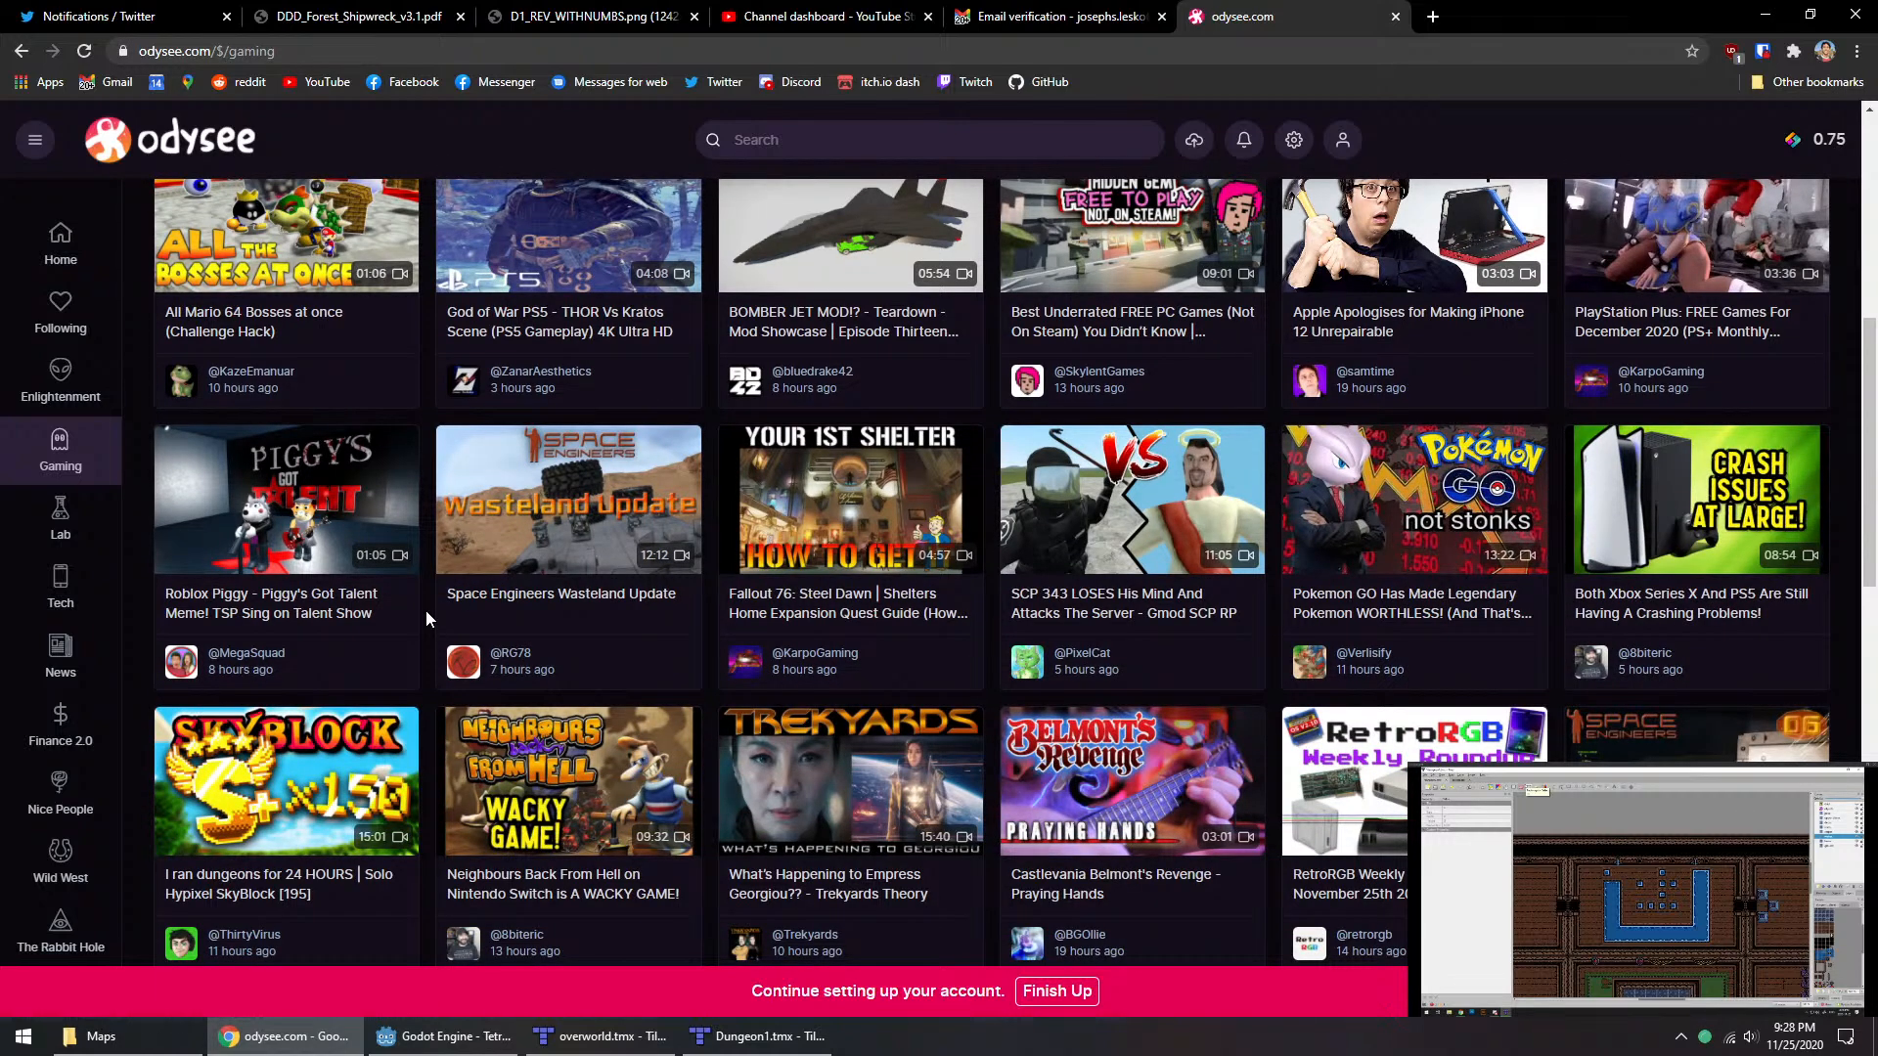
scroll(425, 608, down, 2)
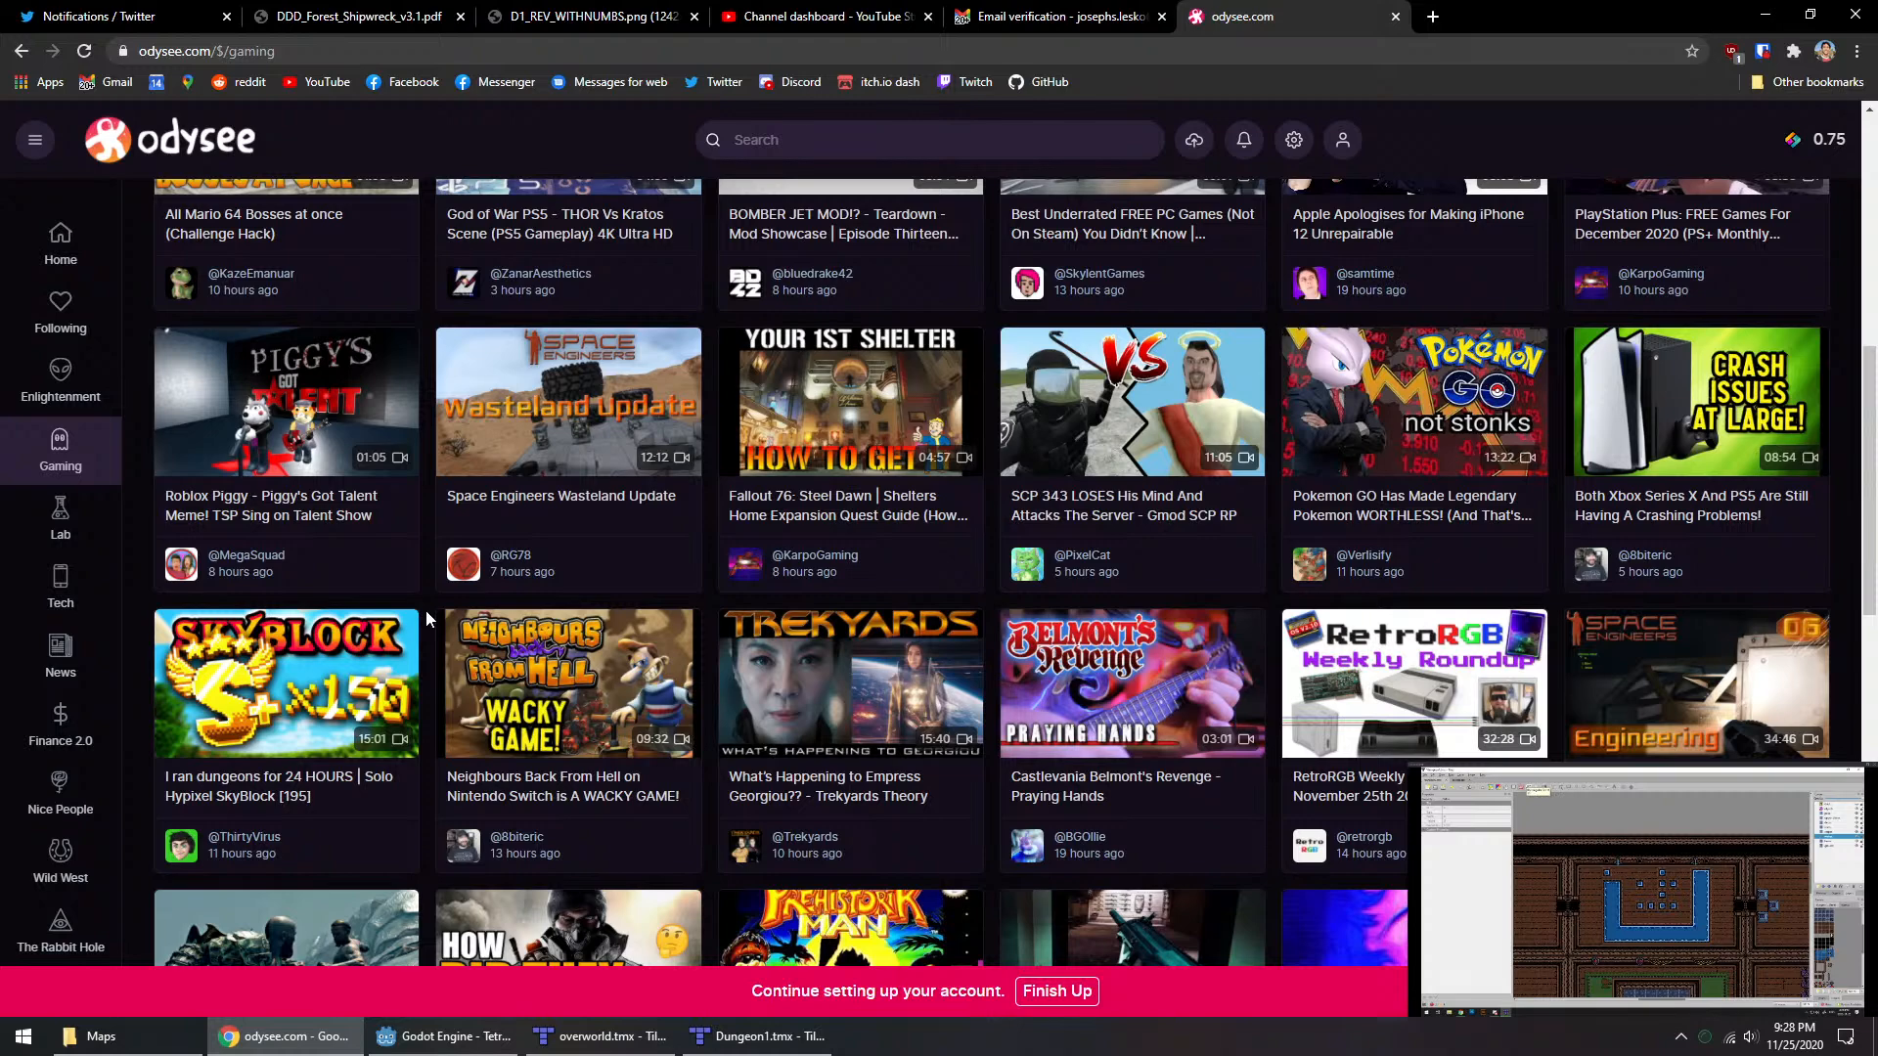
scroll(425, 611, down, 4)
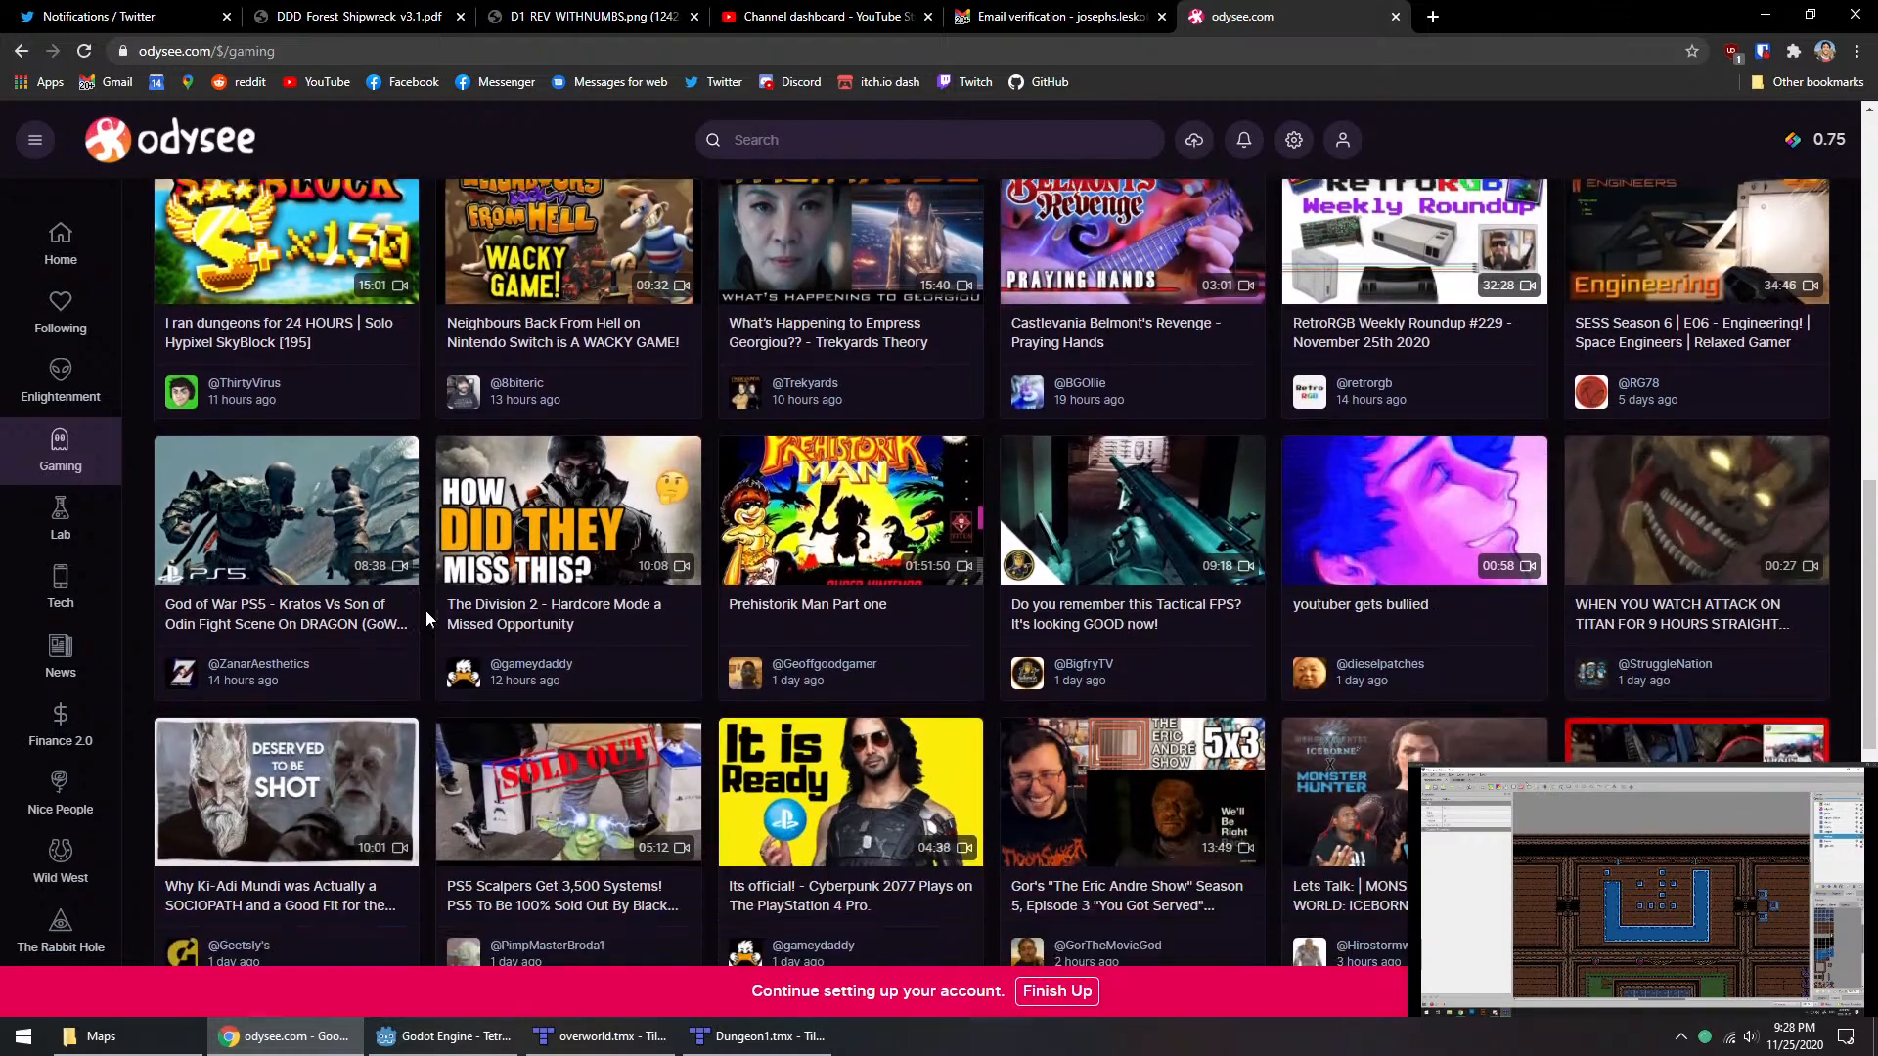
scroll(426, 612, down, 1)
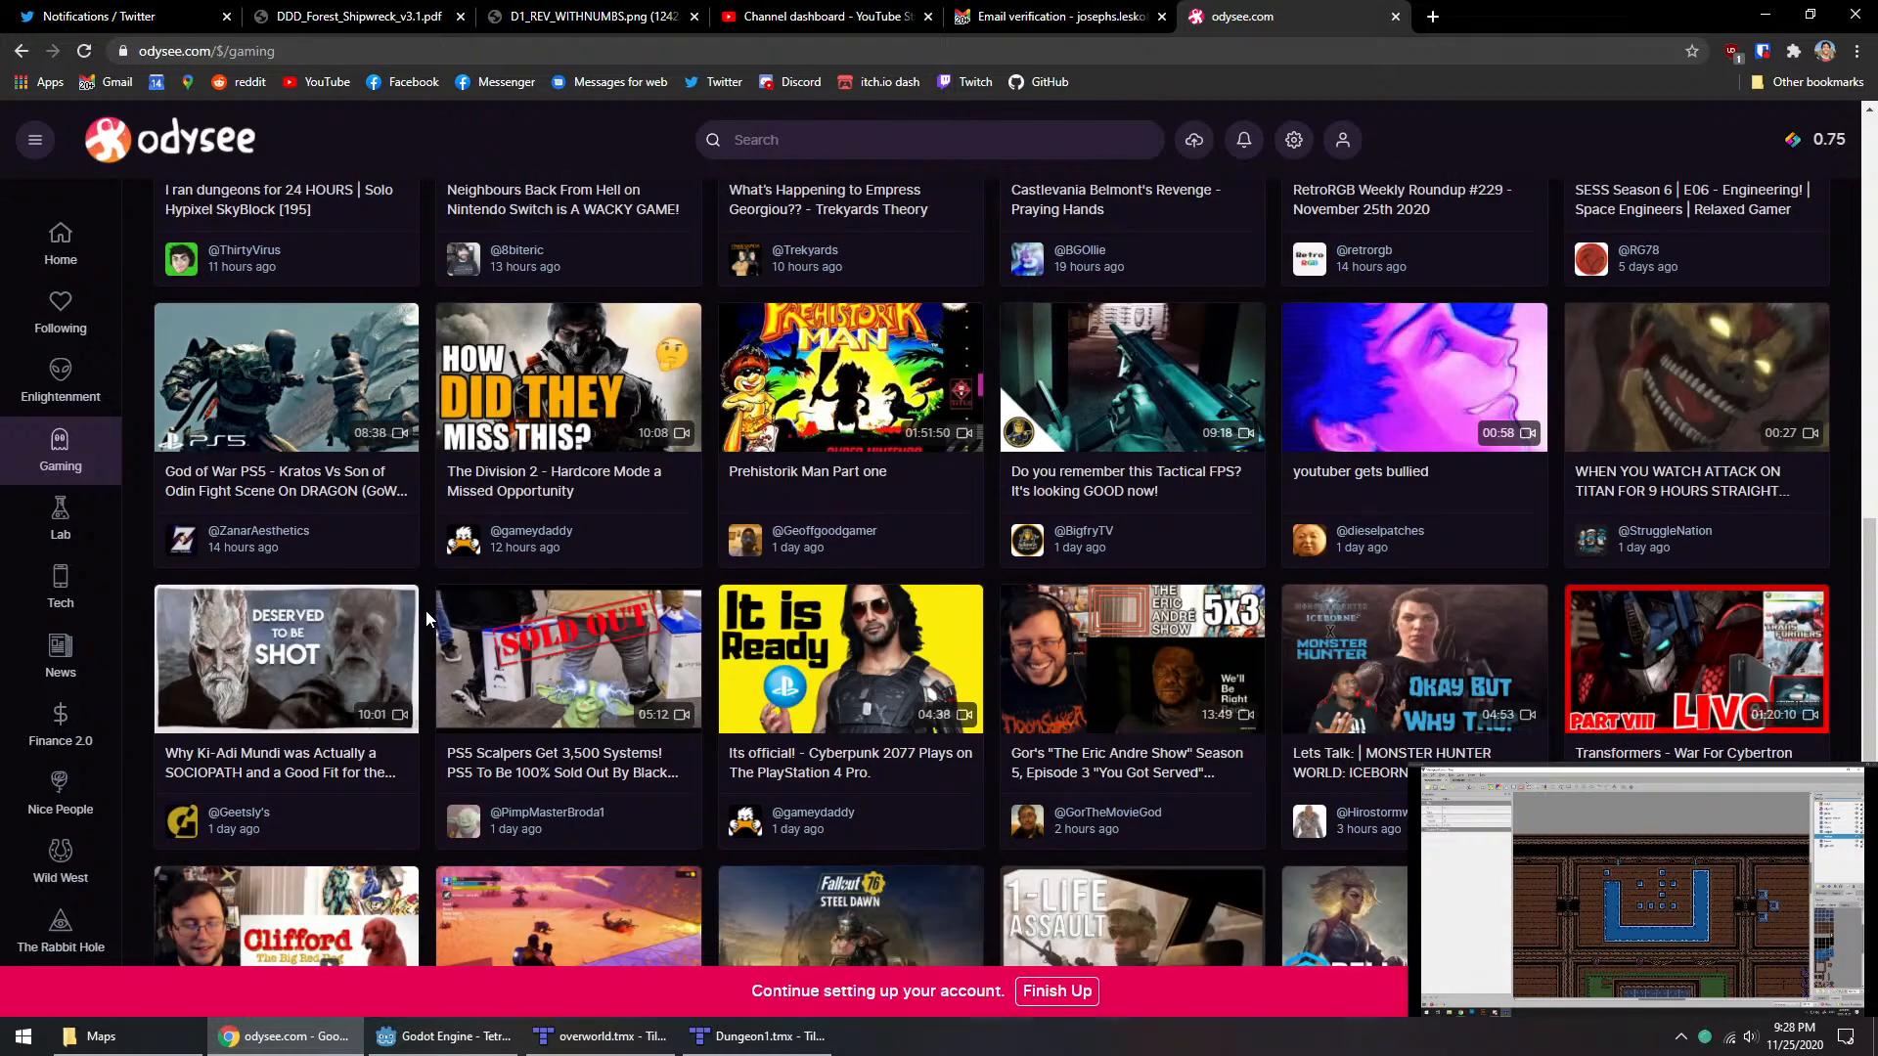
scroll(426, 622, down, 3)
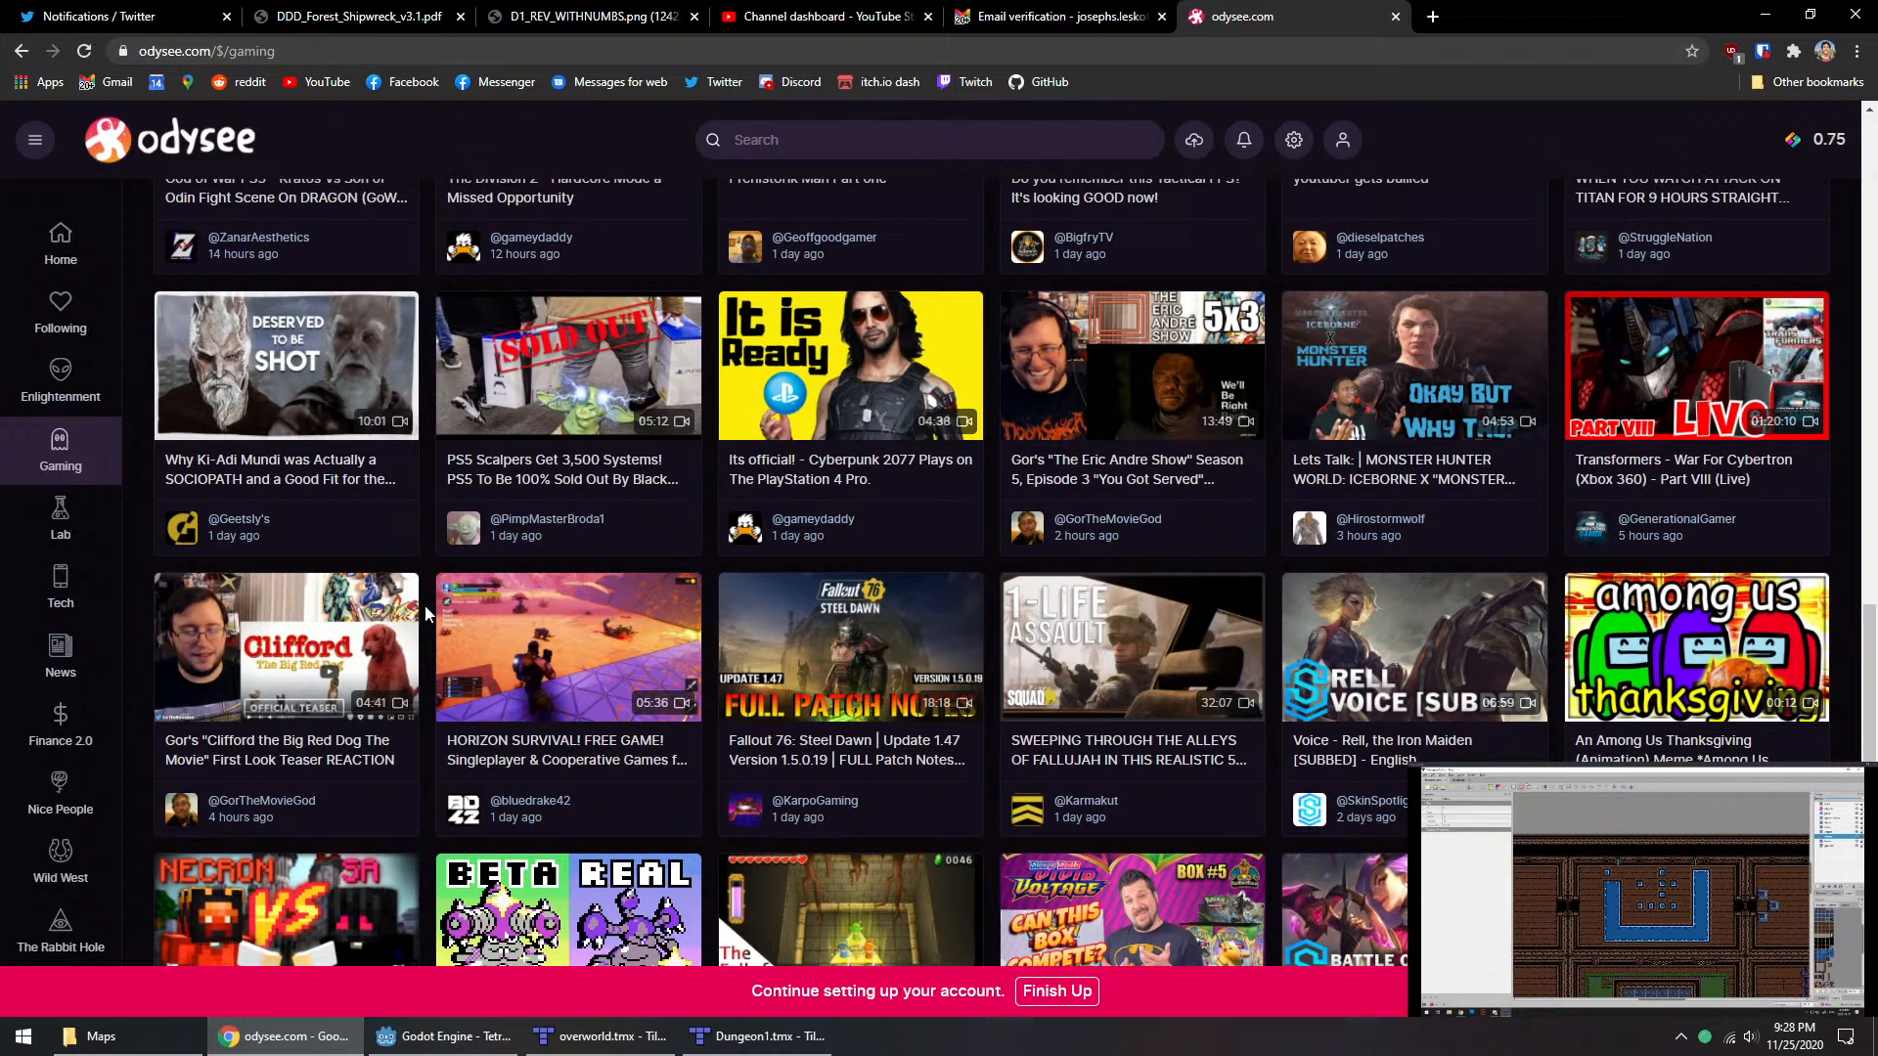
scroll(425, 610, down, 3)
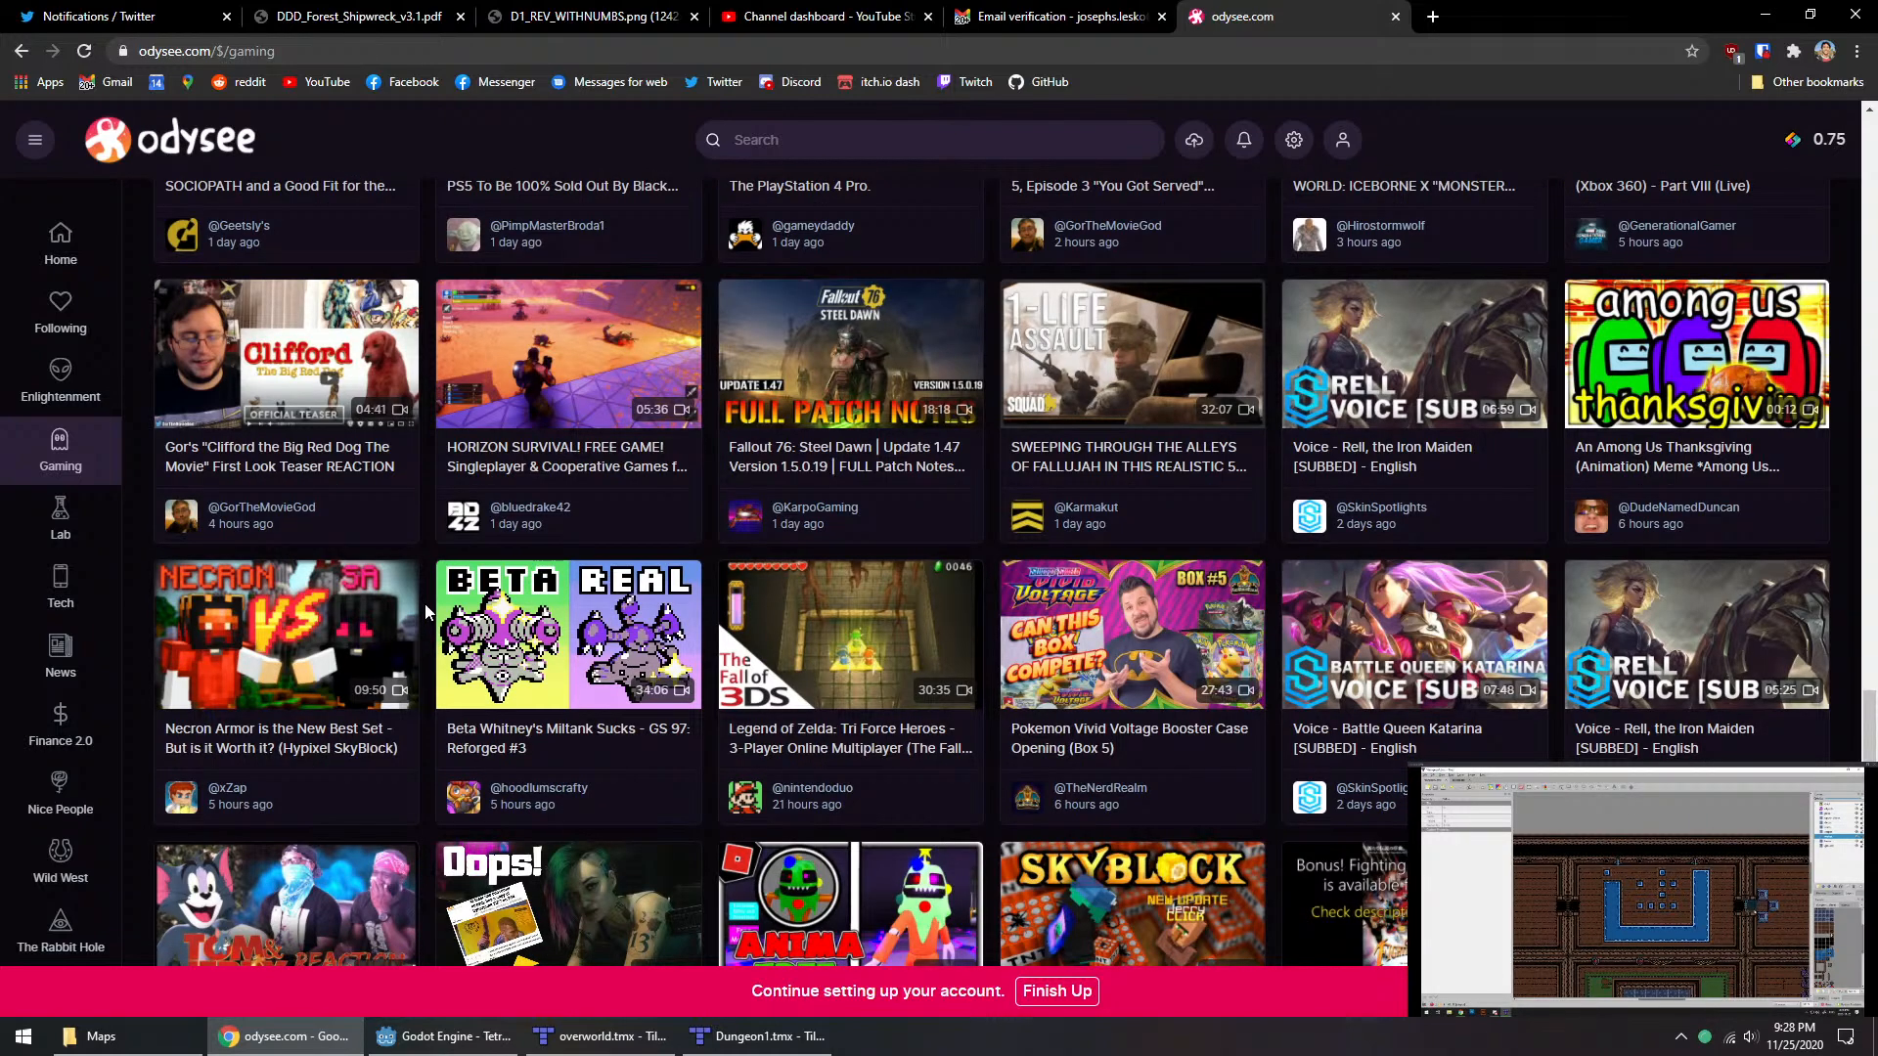
scroll(424, 603, down, 3)
scroll(424, 603, down, 3)
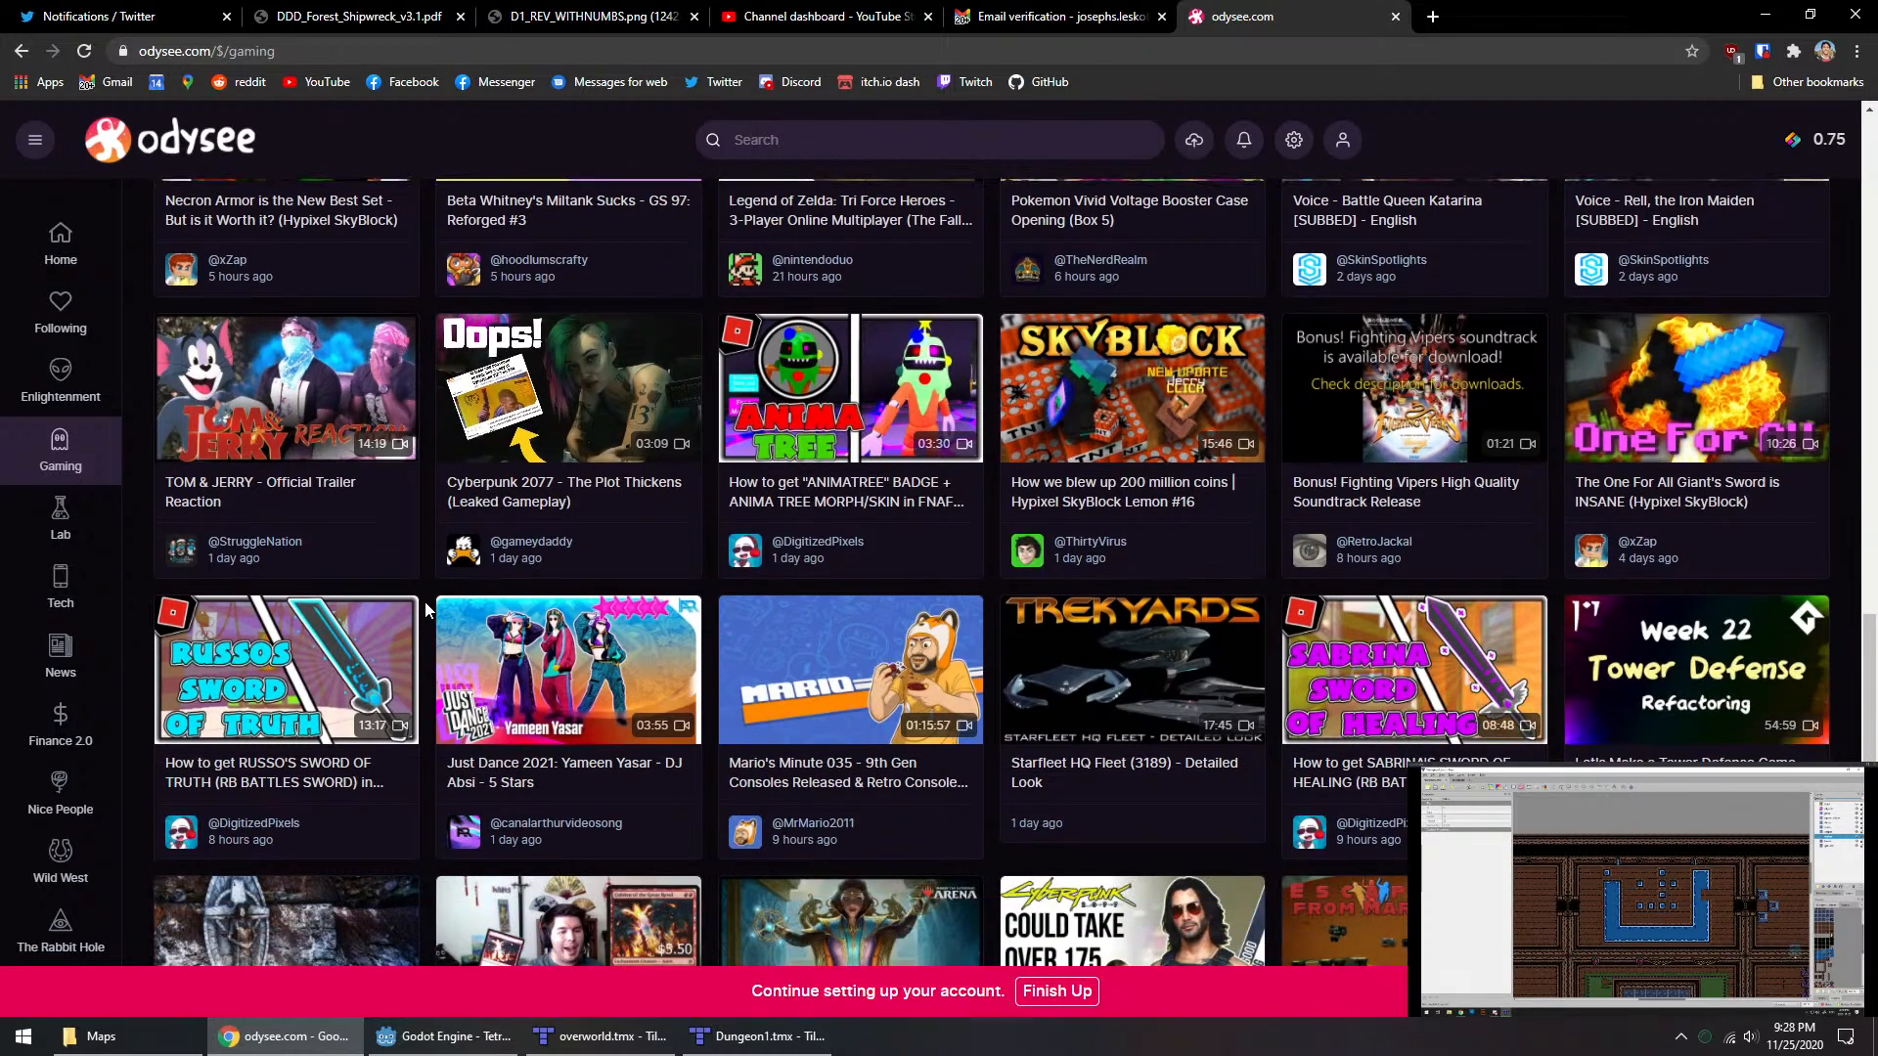
scroll(425, 603, down, 3)
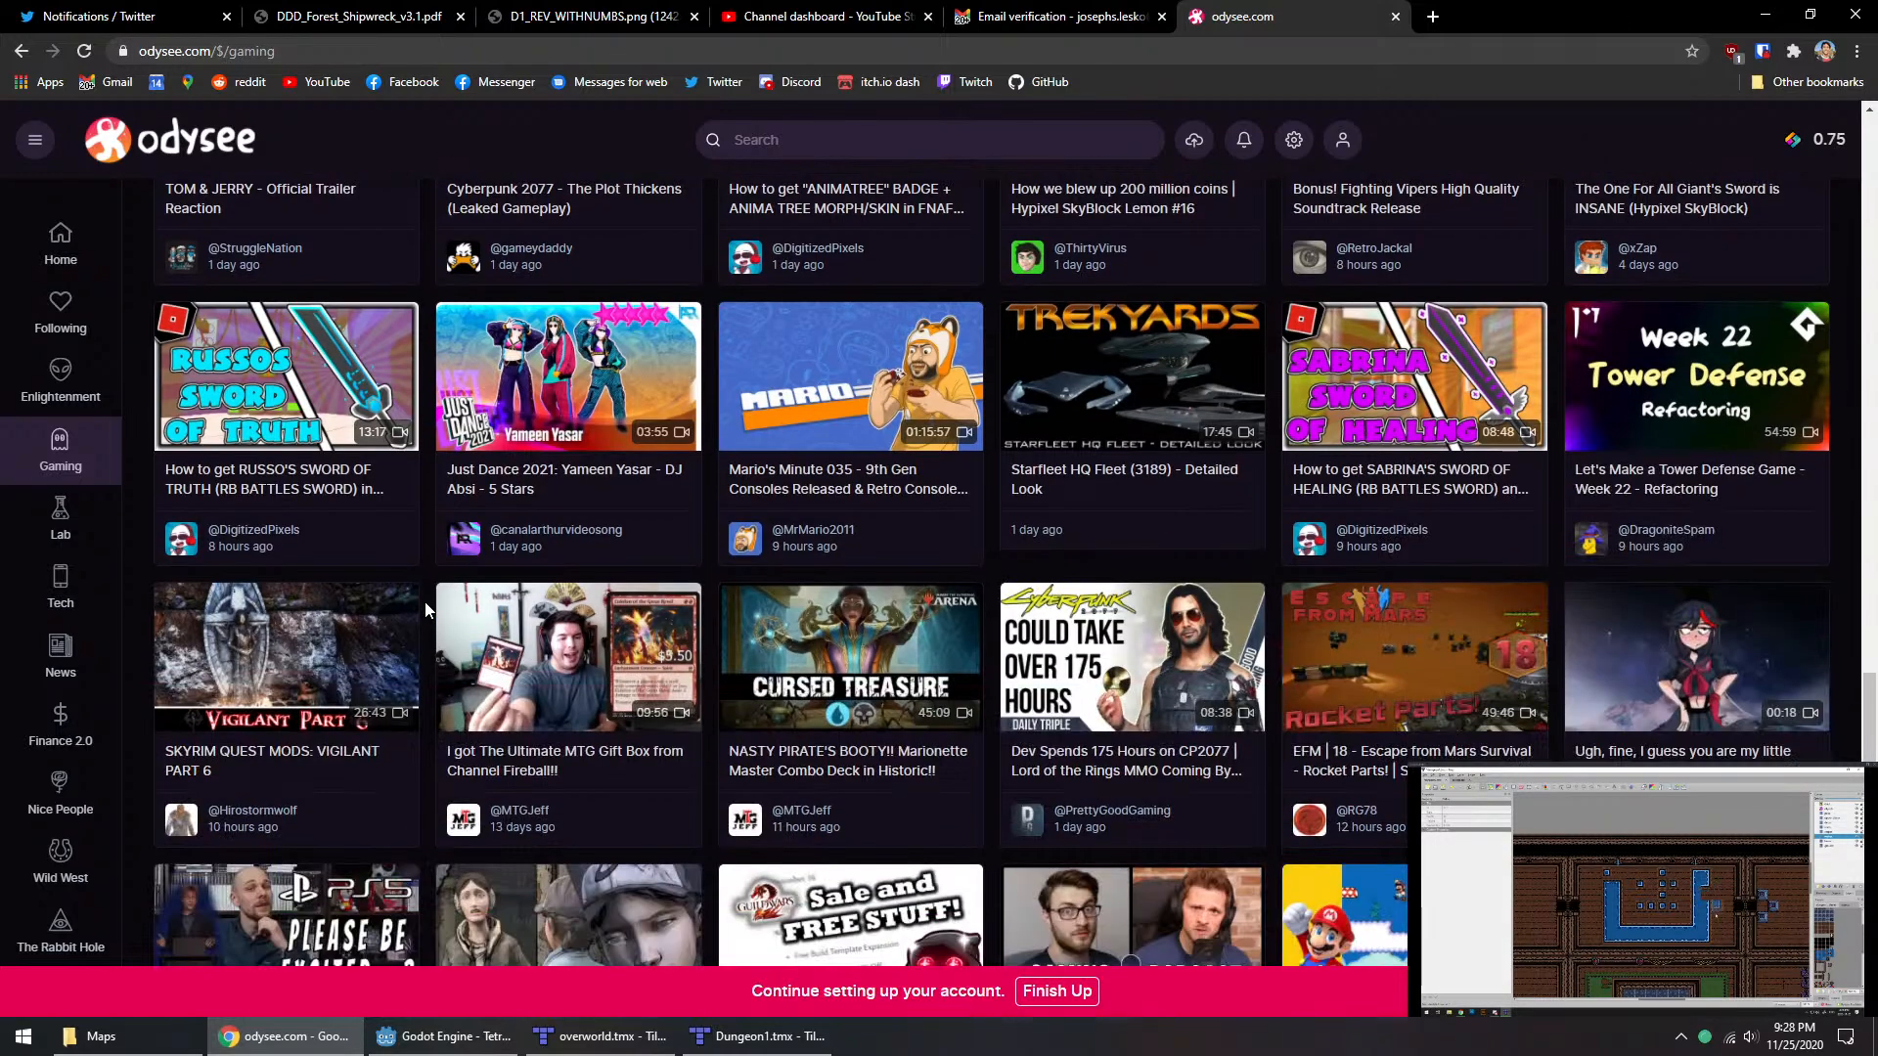
Step: Open the video "Mario's Minute 035 - 9th Gen Consoles Released & Retro Console Timeline", pause it and give it a fire reaction
click(930, 489)
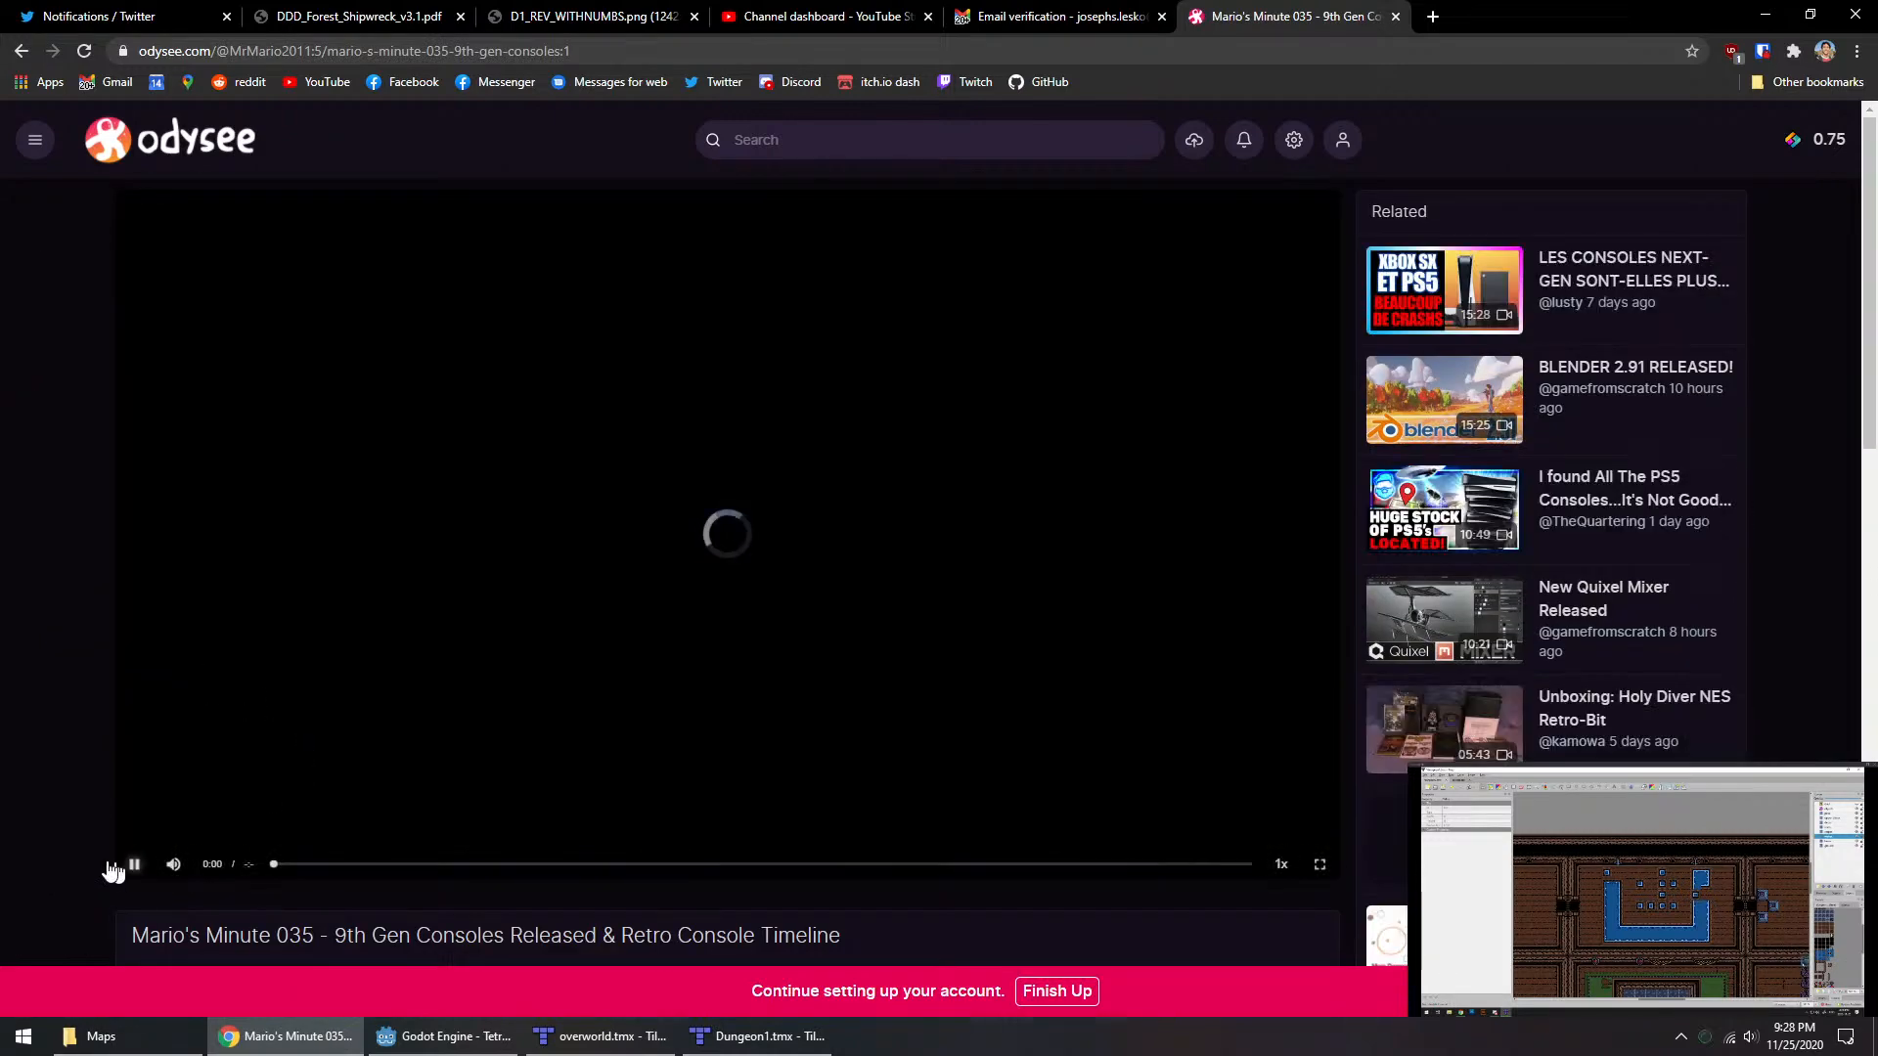
scroll(88, 841, down, 4)
click(134, 474)
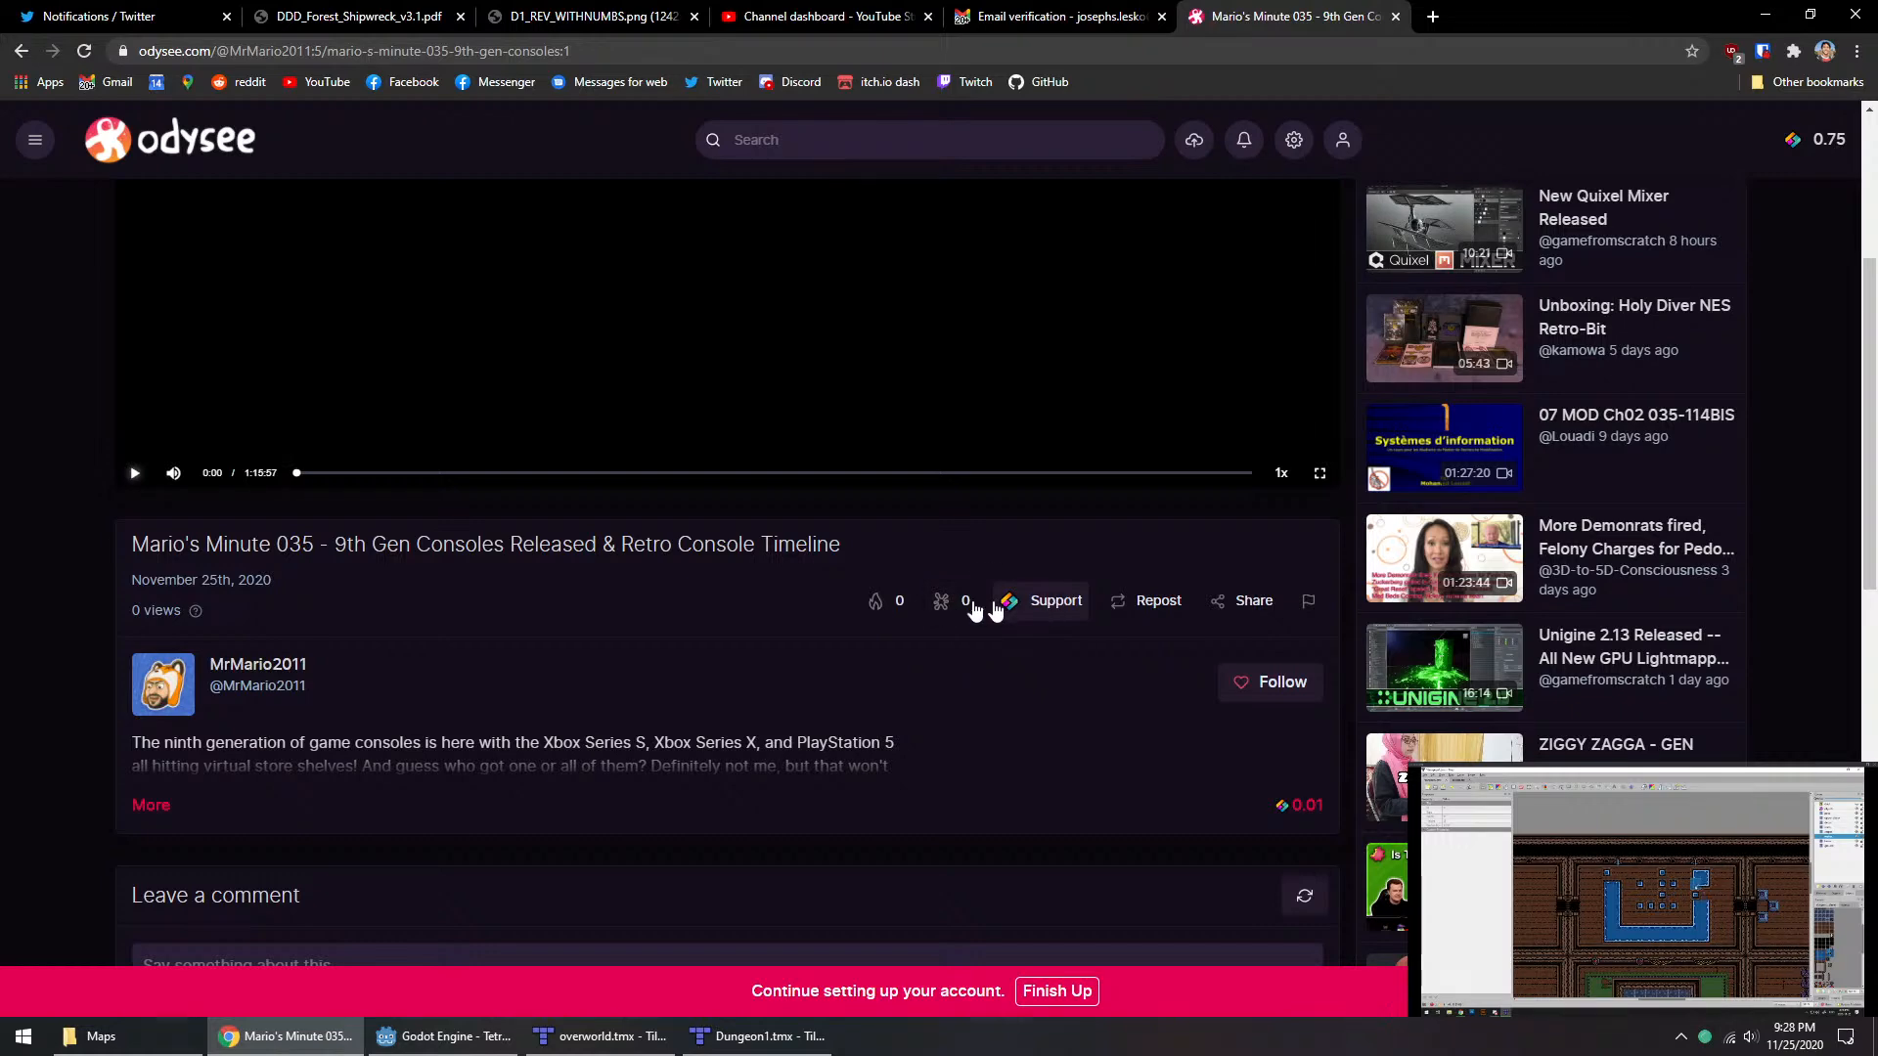
click(880, 608)
right_click(687, 626)
click(657, 644)
Step: Close the Odysee video page and minimize Chrome to return to the dungeon map in Tiled
scroll(476, 706, up, 4)
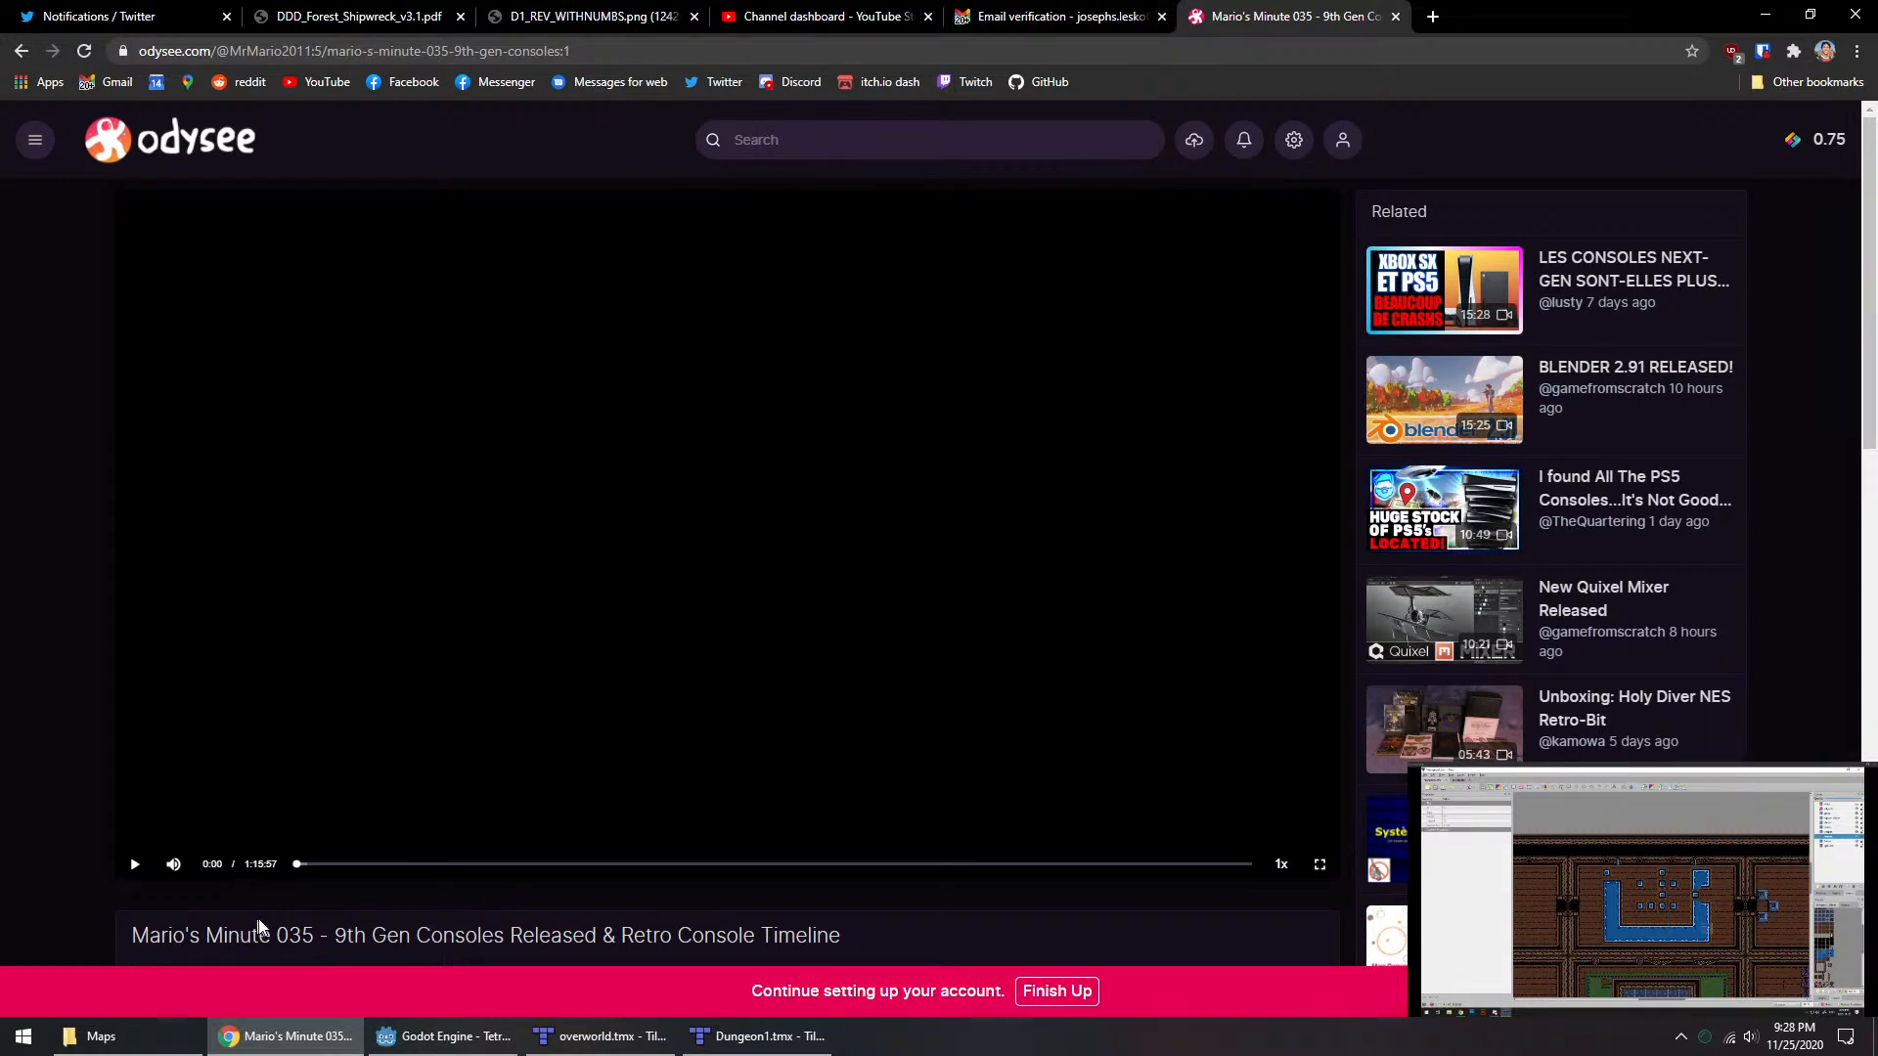
scroll(234, 899, down, 1)
click(195, 834)
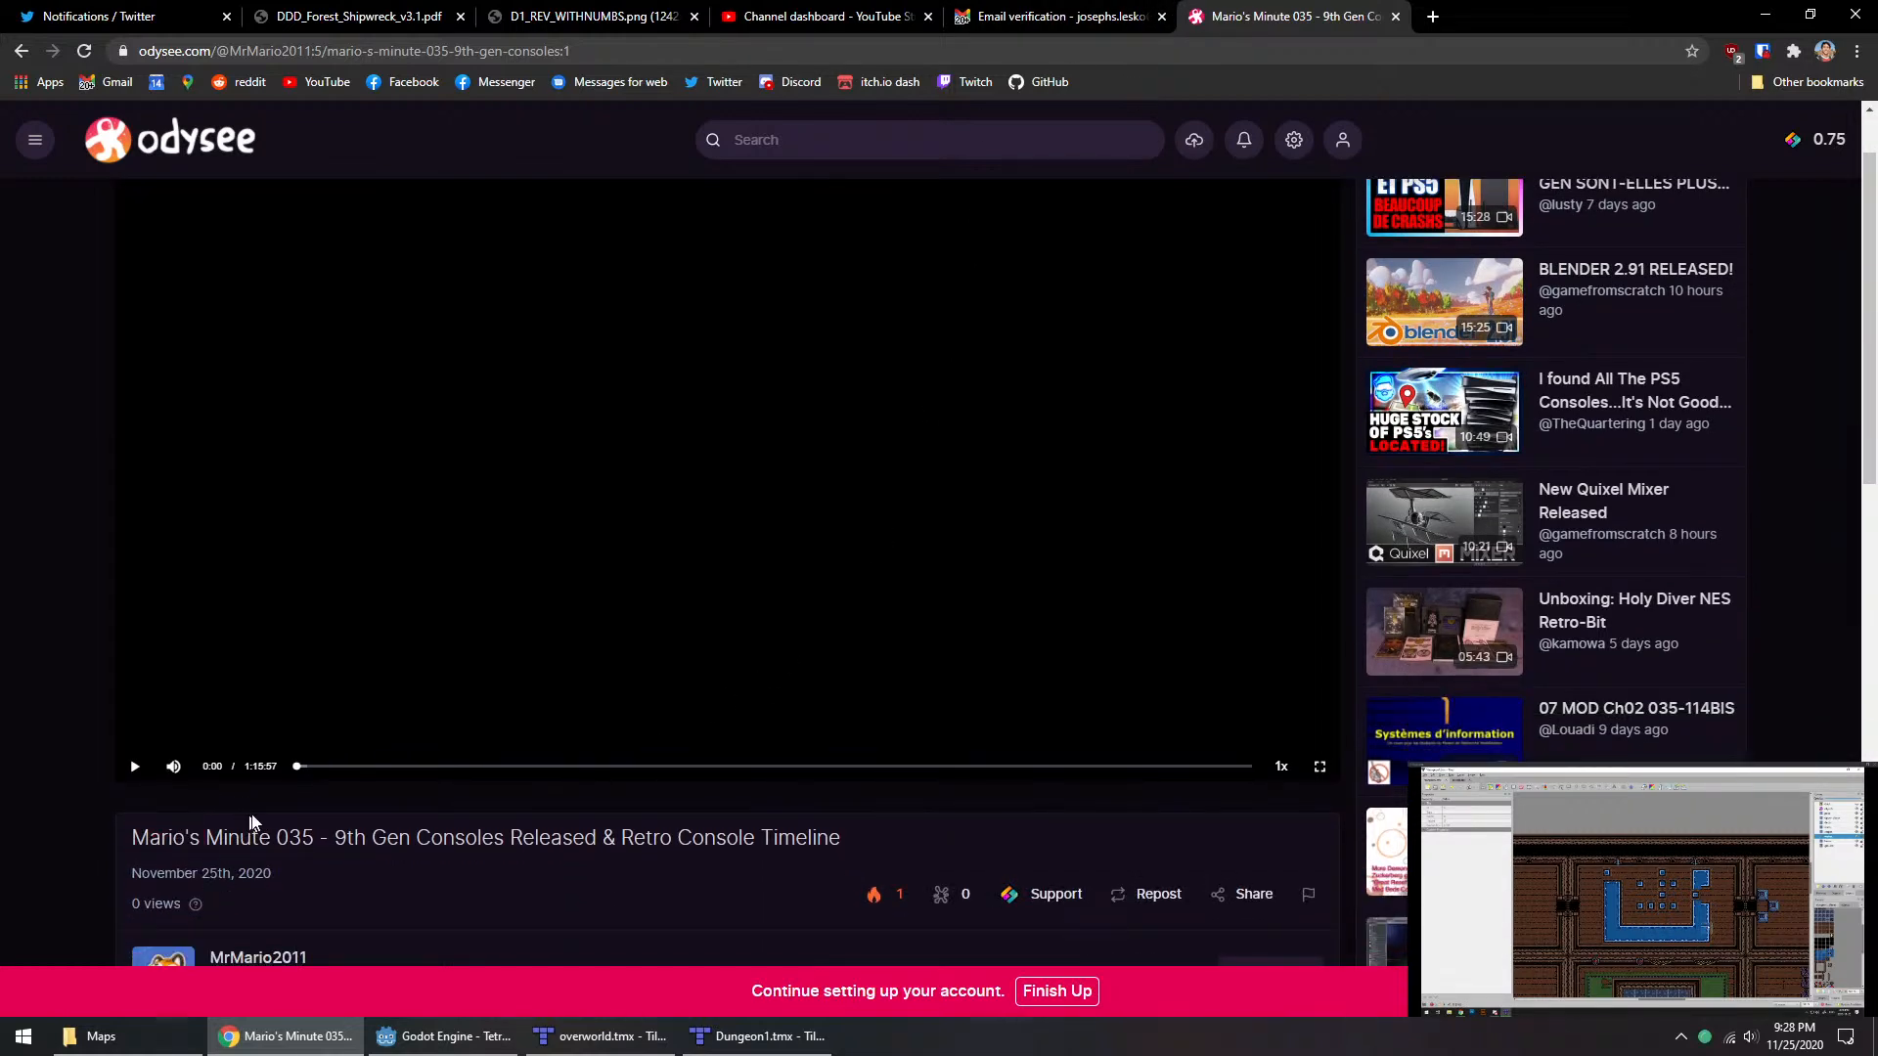
click(821, 767)
middle_click(1252, 8)
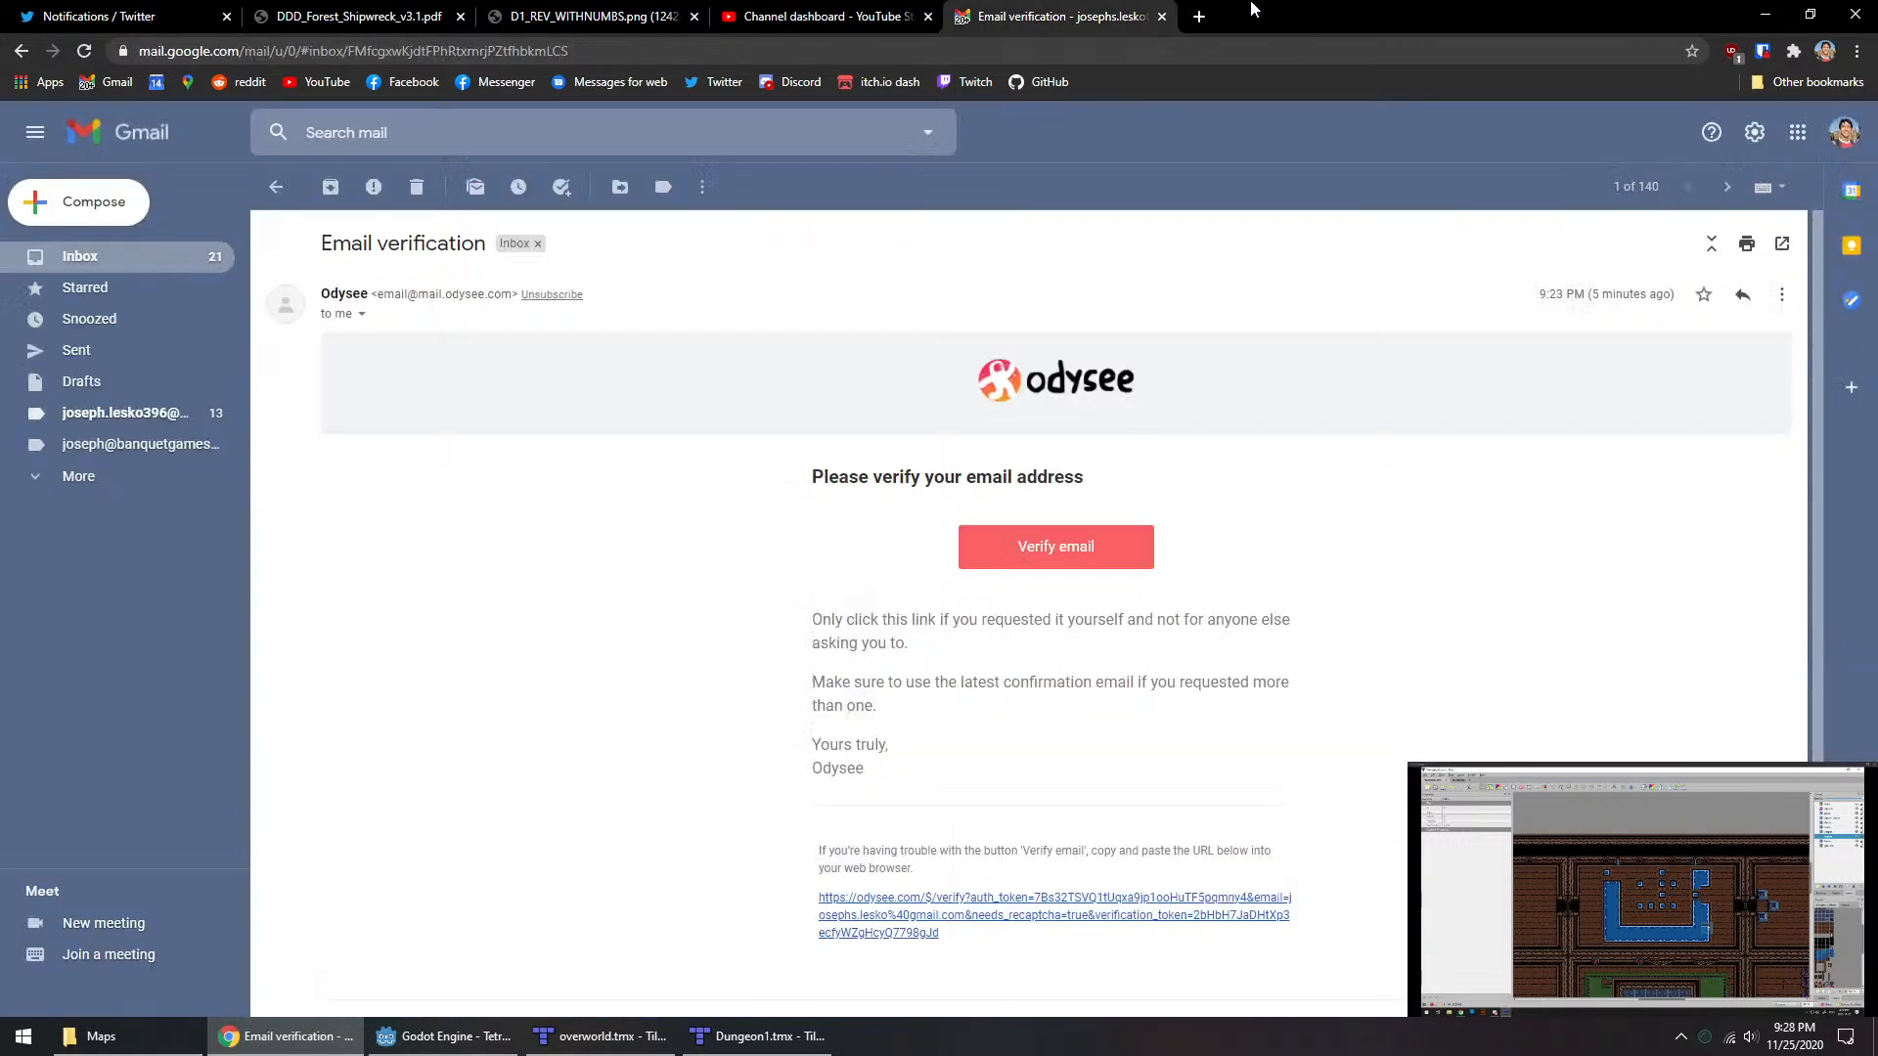
click(1770, 14)
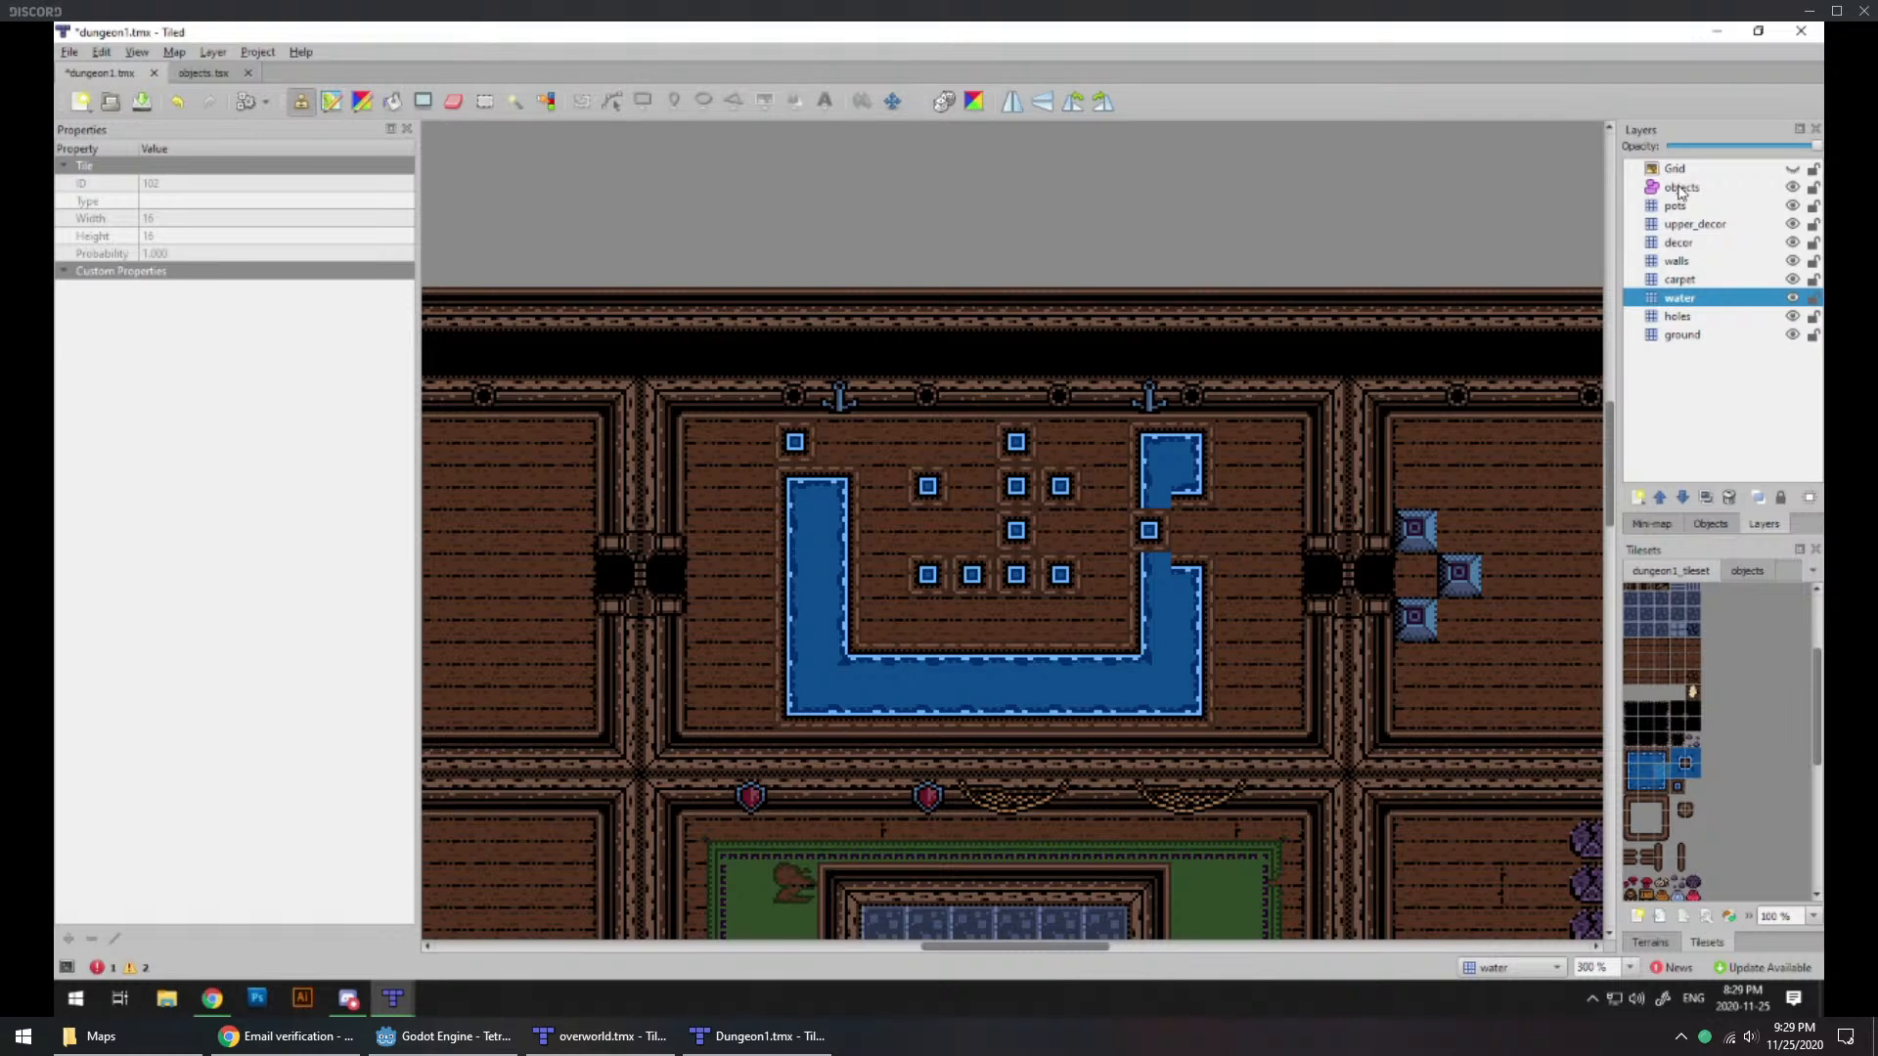
Step: On the decor layer, stamp a red barrel in the gap of the channel's eastern arm, just east of the single-tile pool
click(1678, 242)
scroll(1683, 812, down, 1)
scroll(1683, 812, down, 1)
scroll(1631, 814, down, 1)
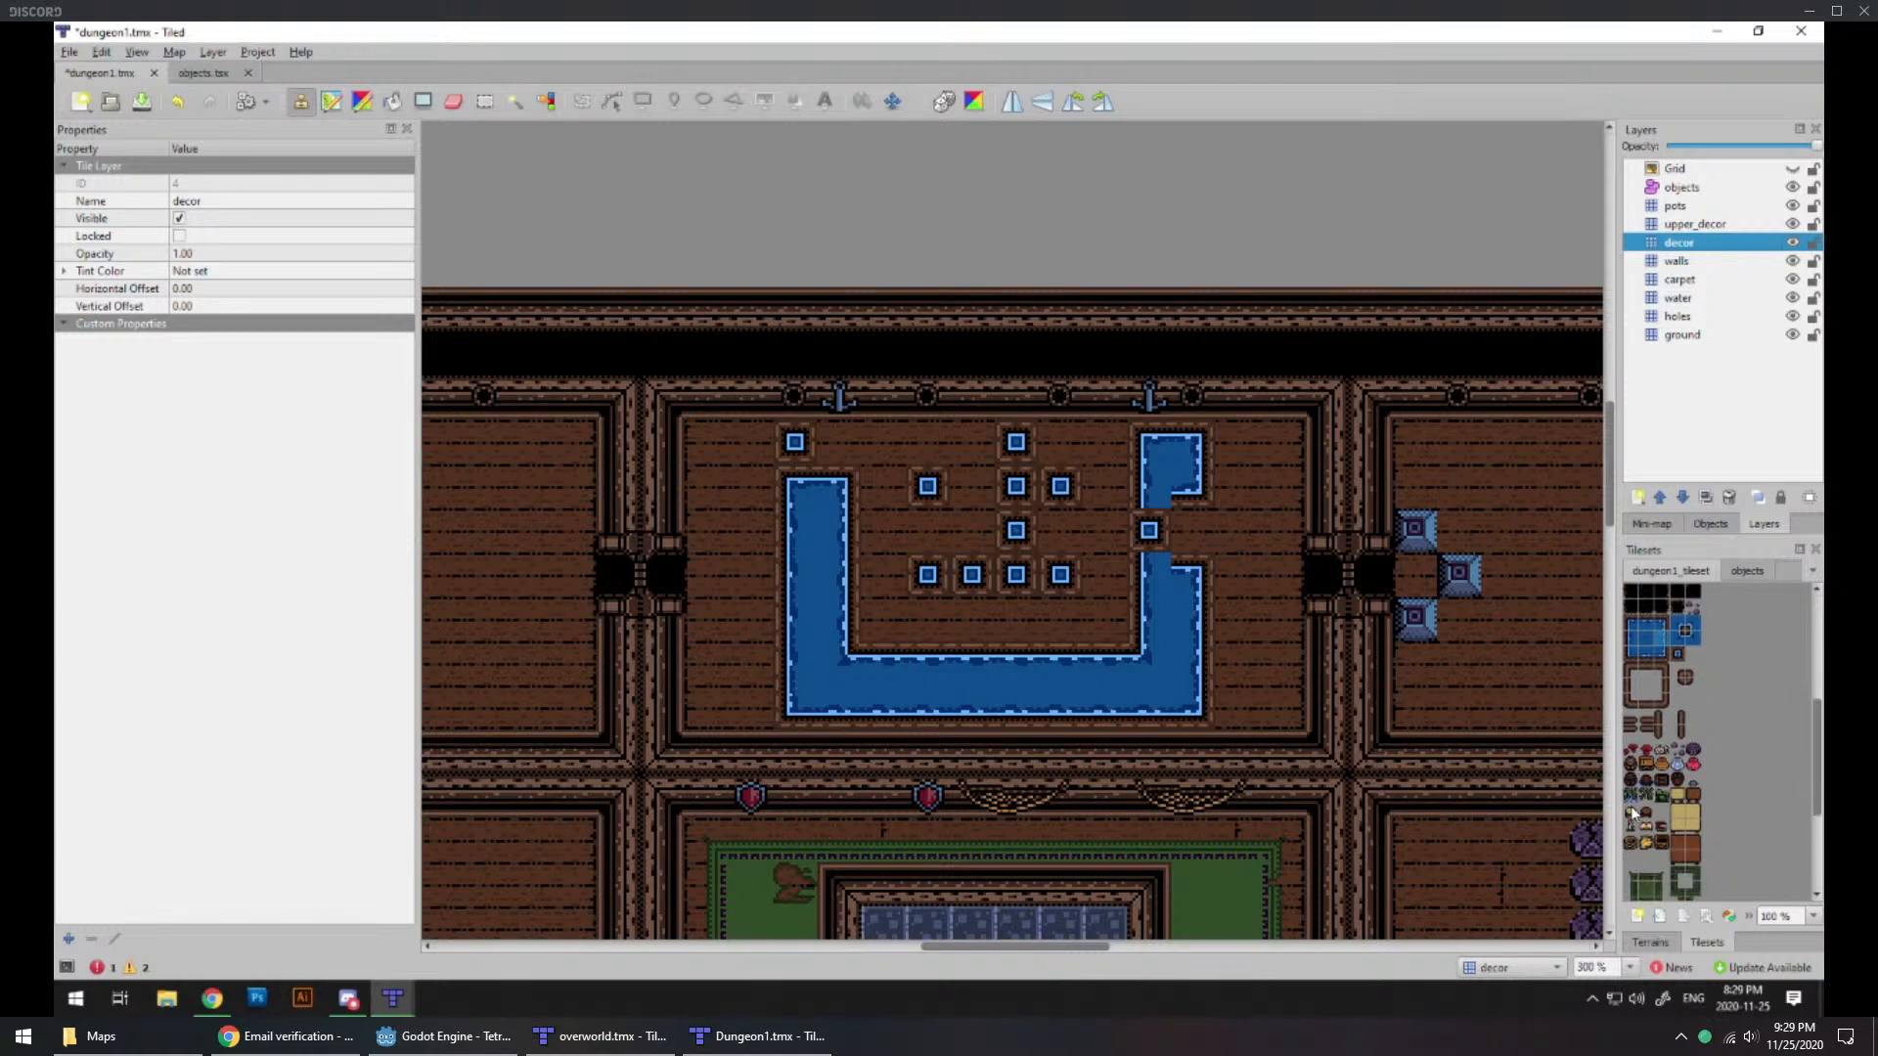
click(1639, 794)
click(1179, 528)
key(ctrl+z)
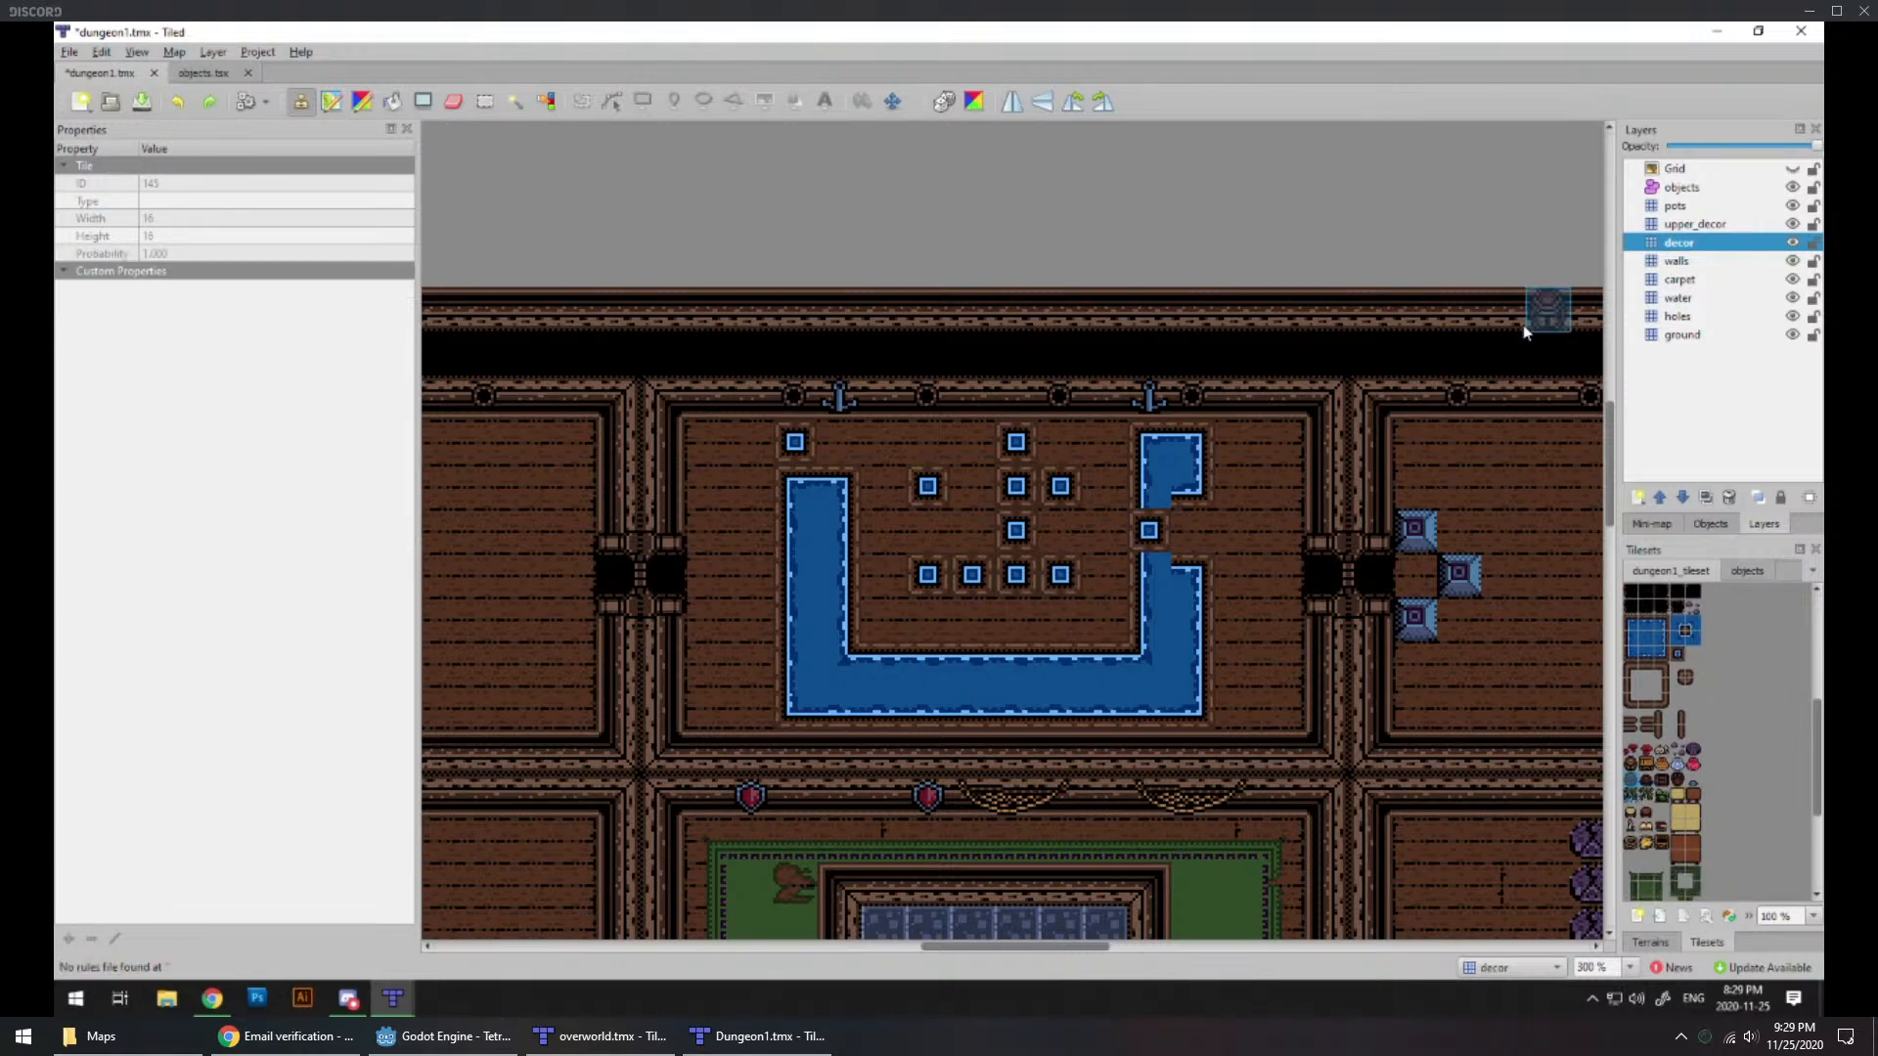
click(1191, 531)
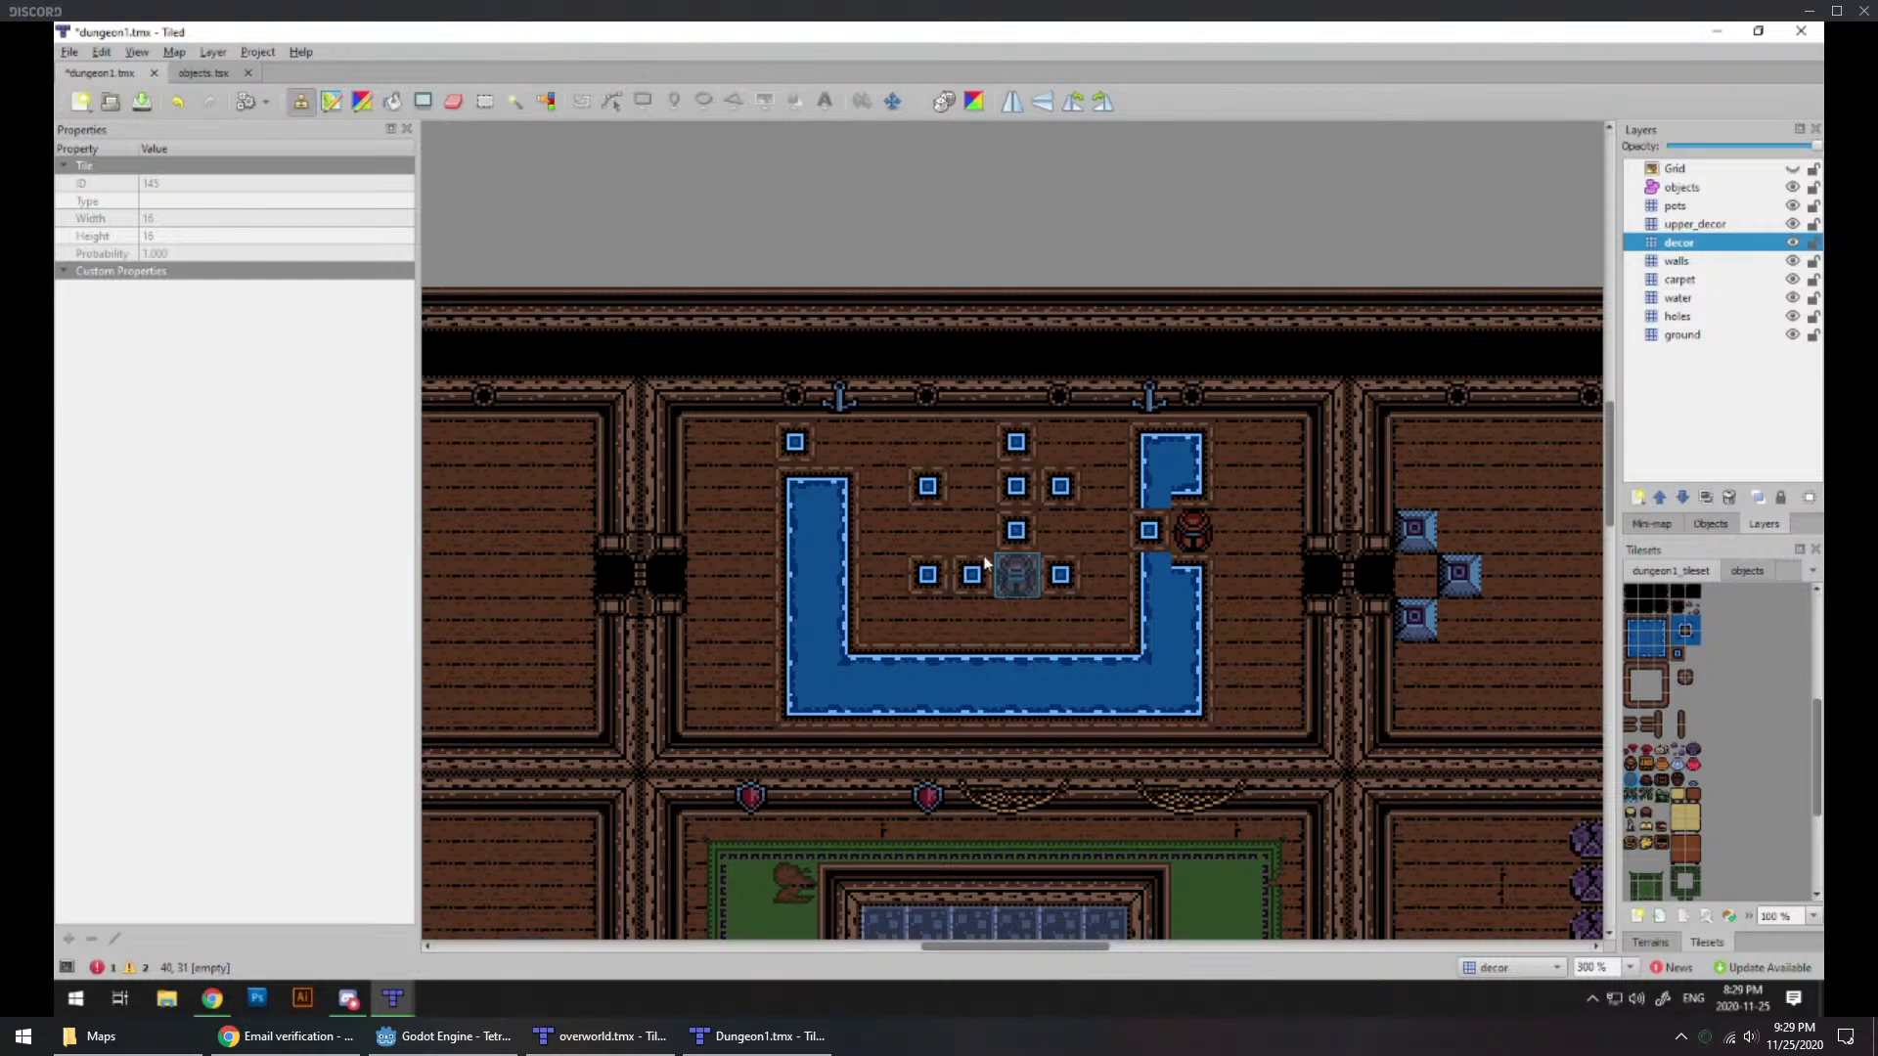
Step: Stamp three more red barrels on the enclosed floor: one near the center, one at the northwest and one at the southwest
click(972, 531)
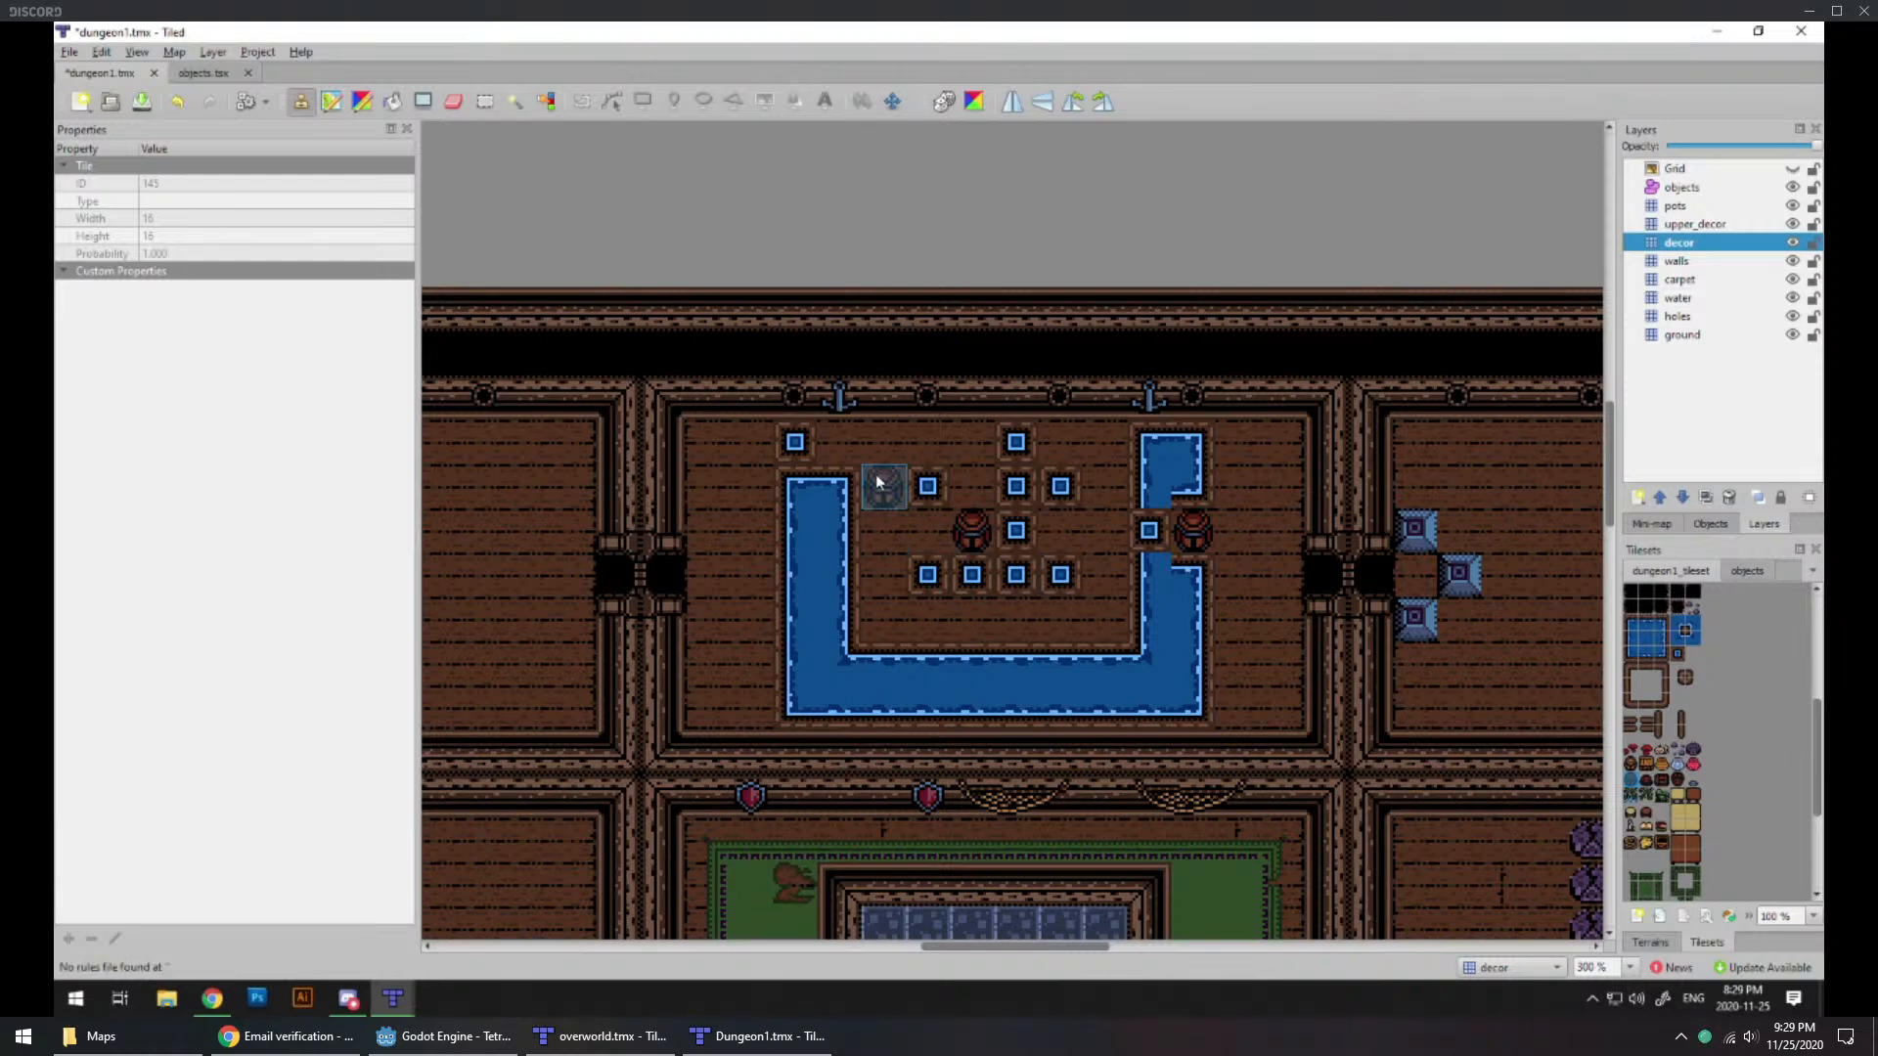
click(876, 442)
click(878, 614)
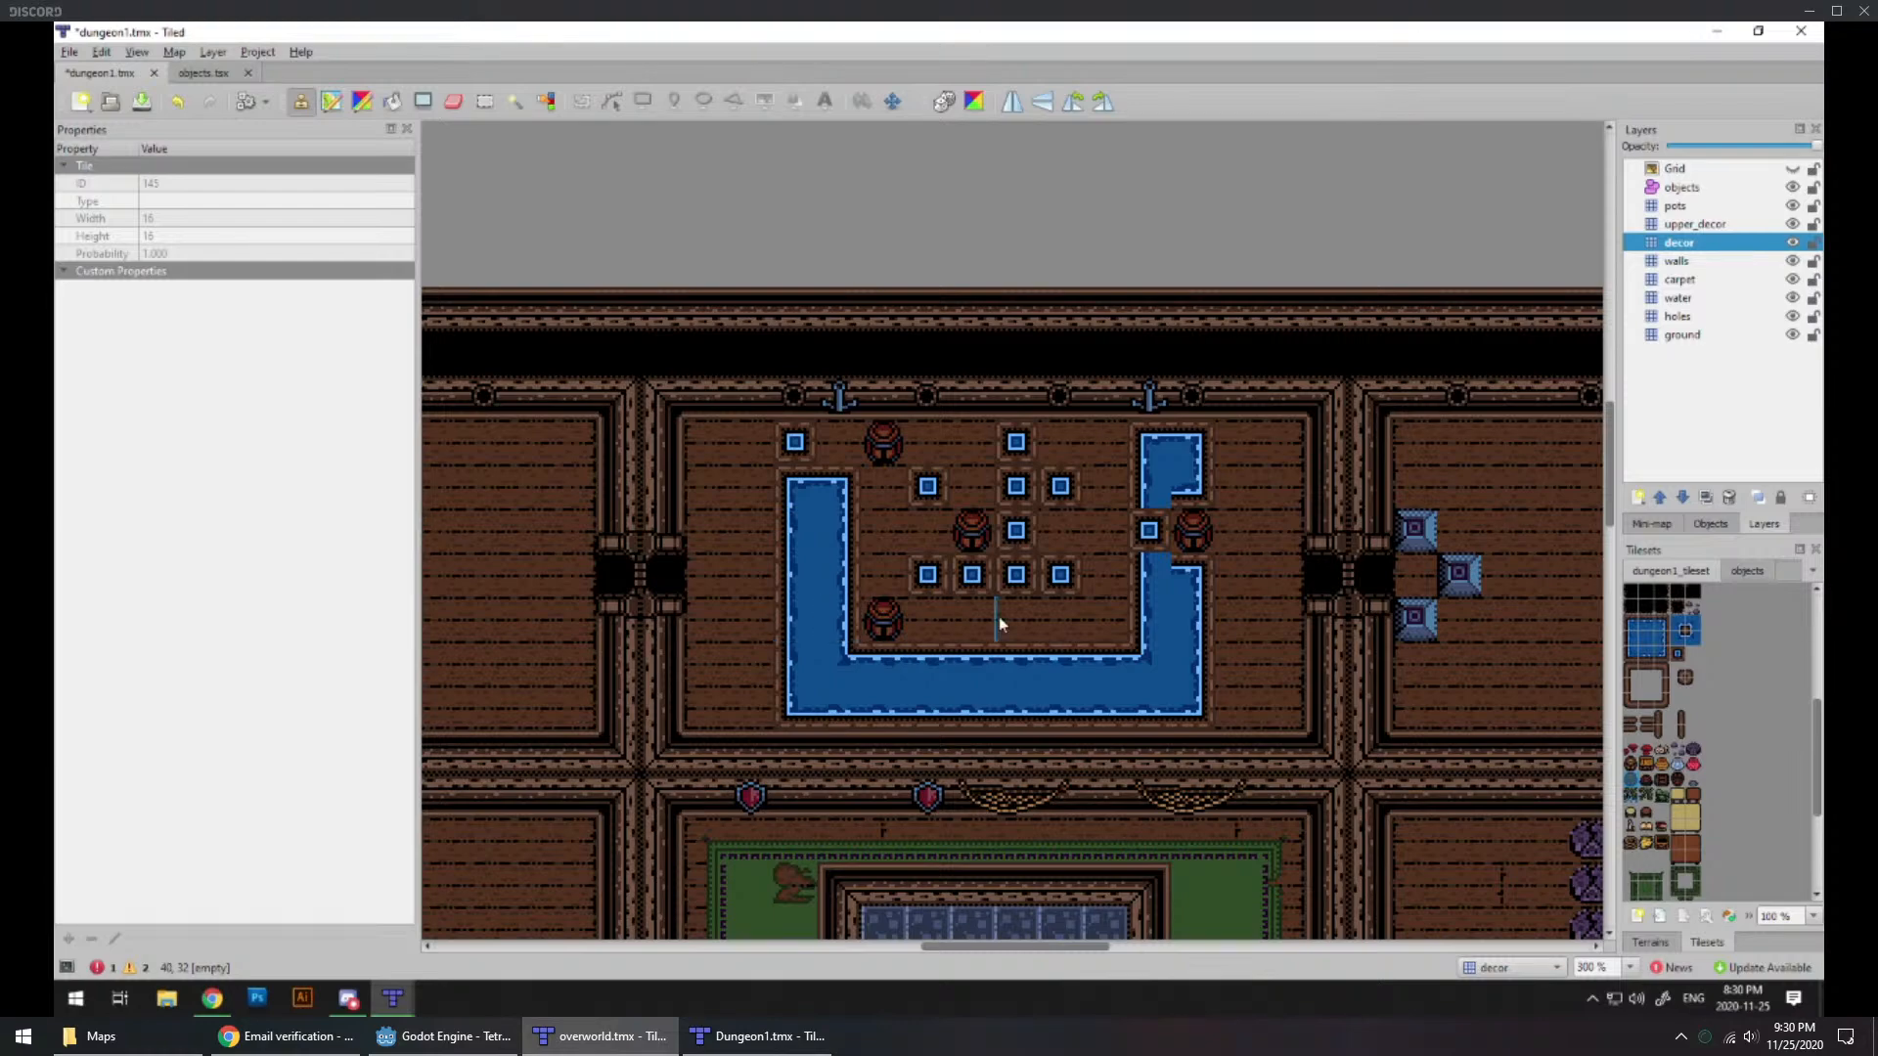
Step: Try a half-submerged barrel in the channel's western arm, just west of the southwest floor barrel, on the decor layer
ctrl+scroll(1135, 579, up, 2)
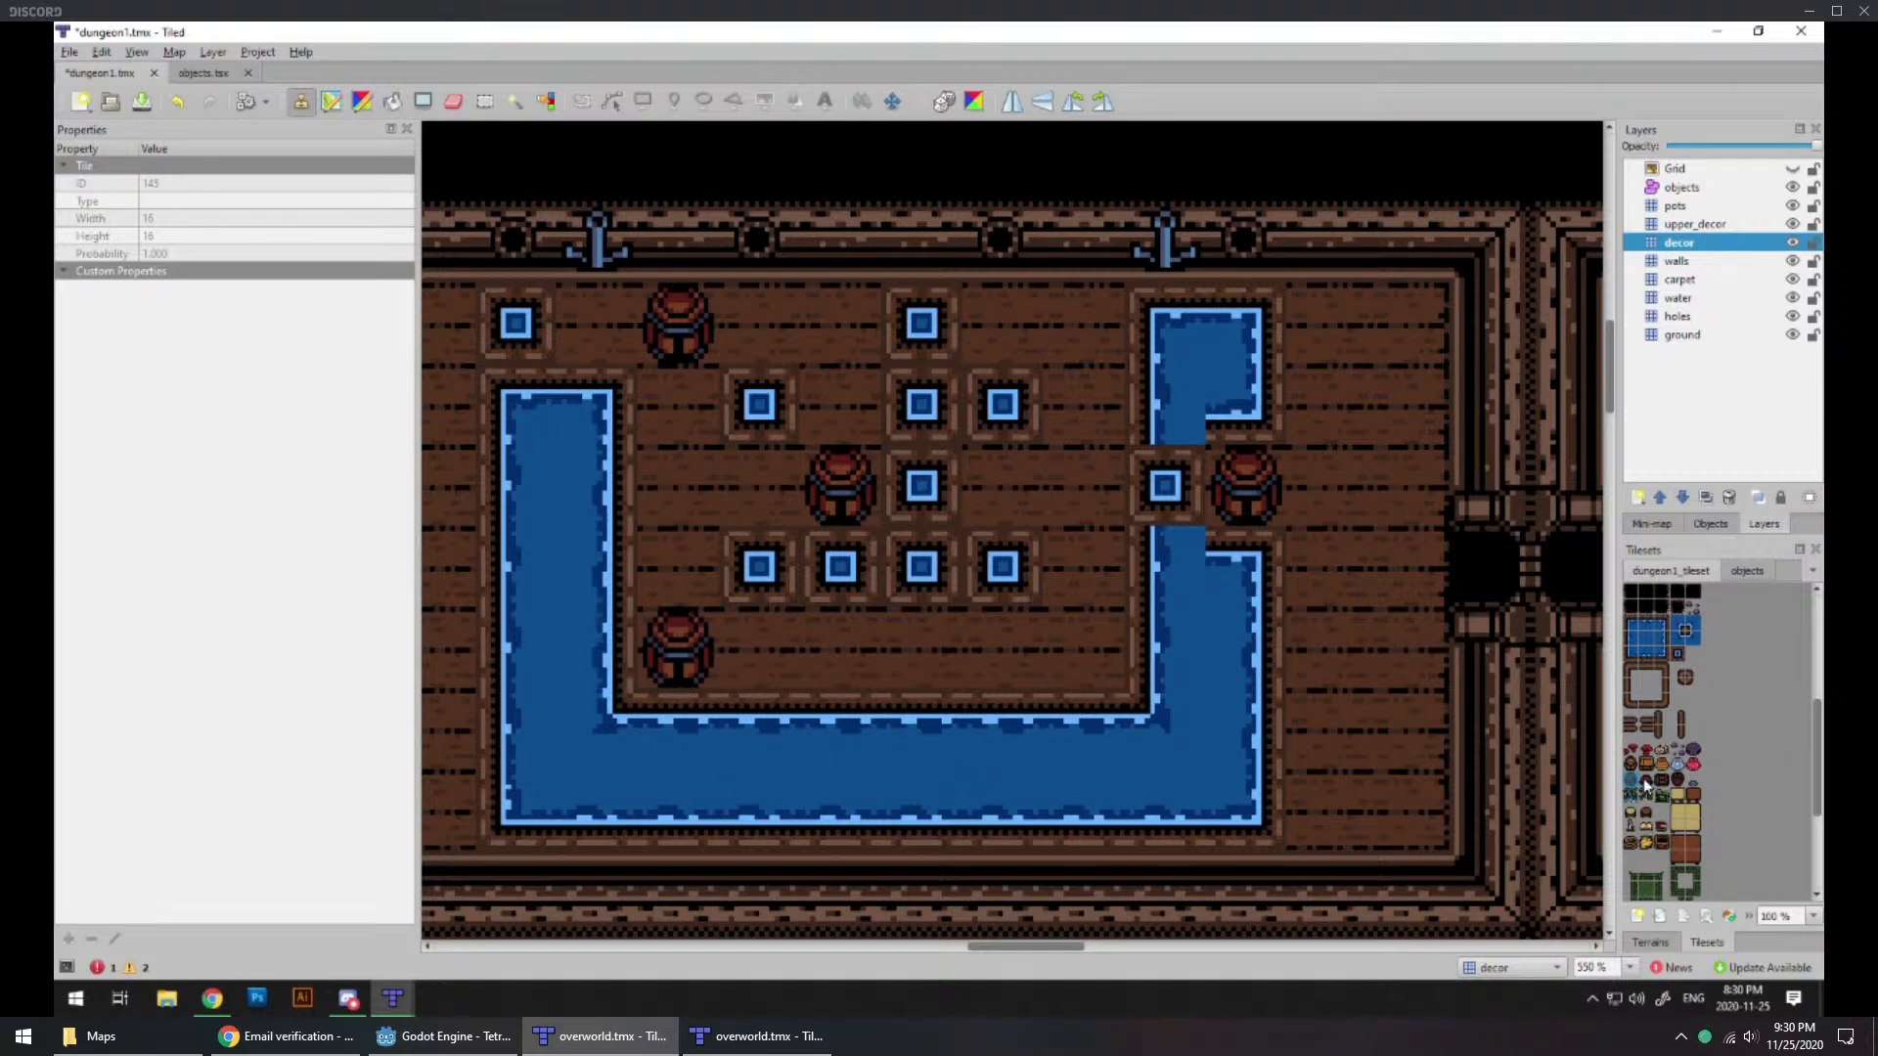
click(608, 688)
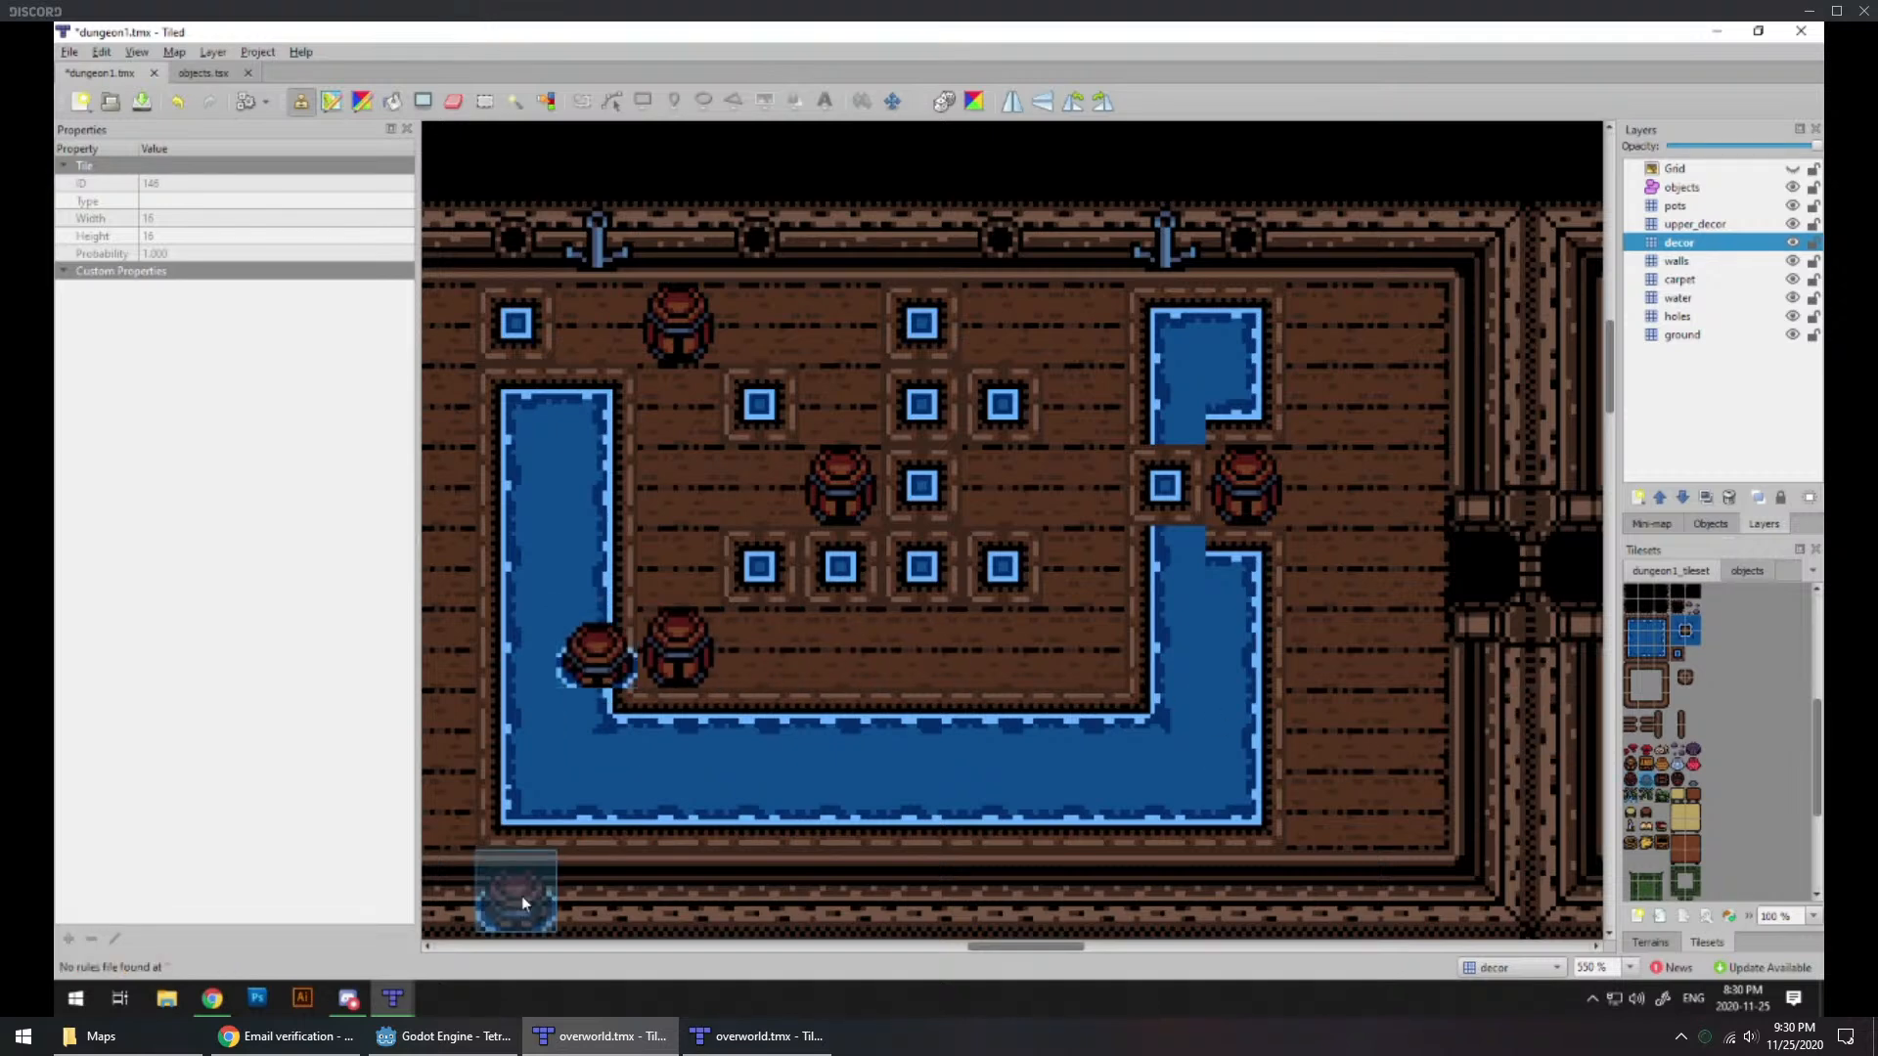
scroll(528, 841, left, 3)
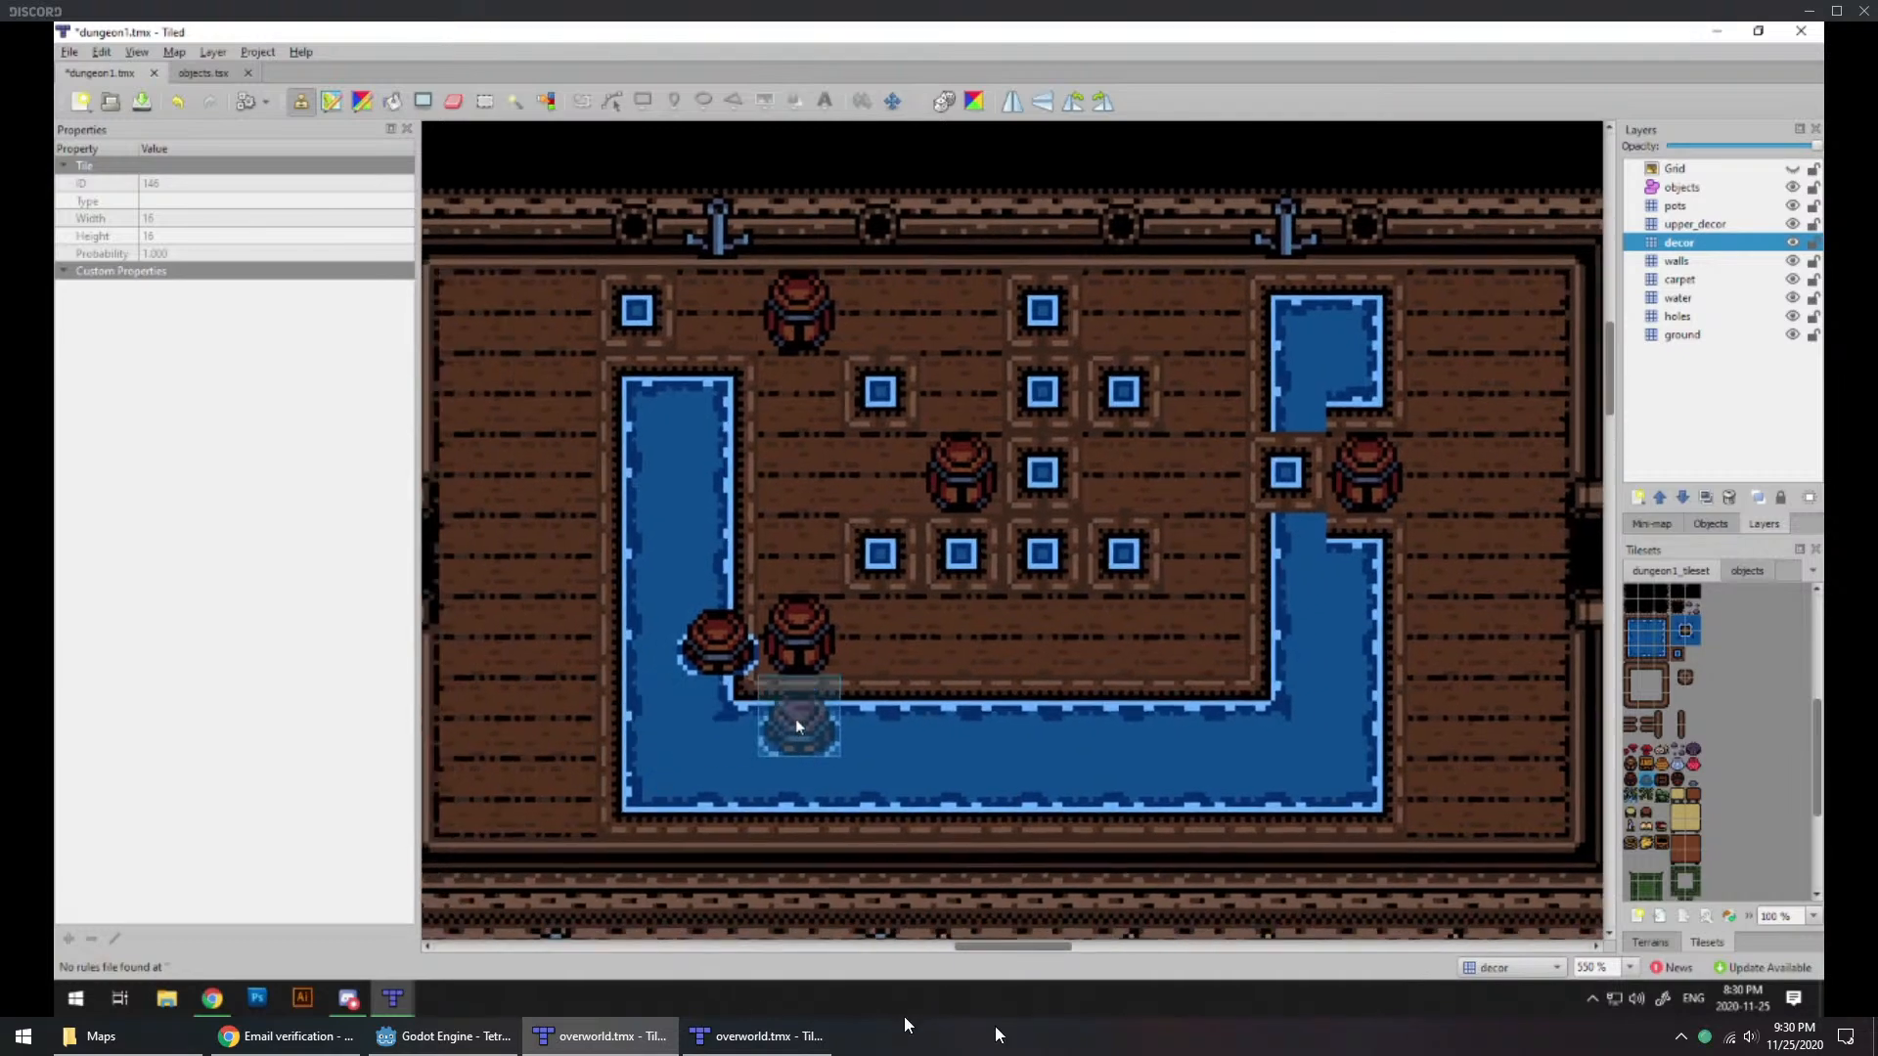
ctrl+scroll(732, 671, up, 2)
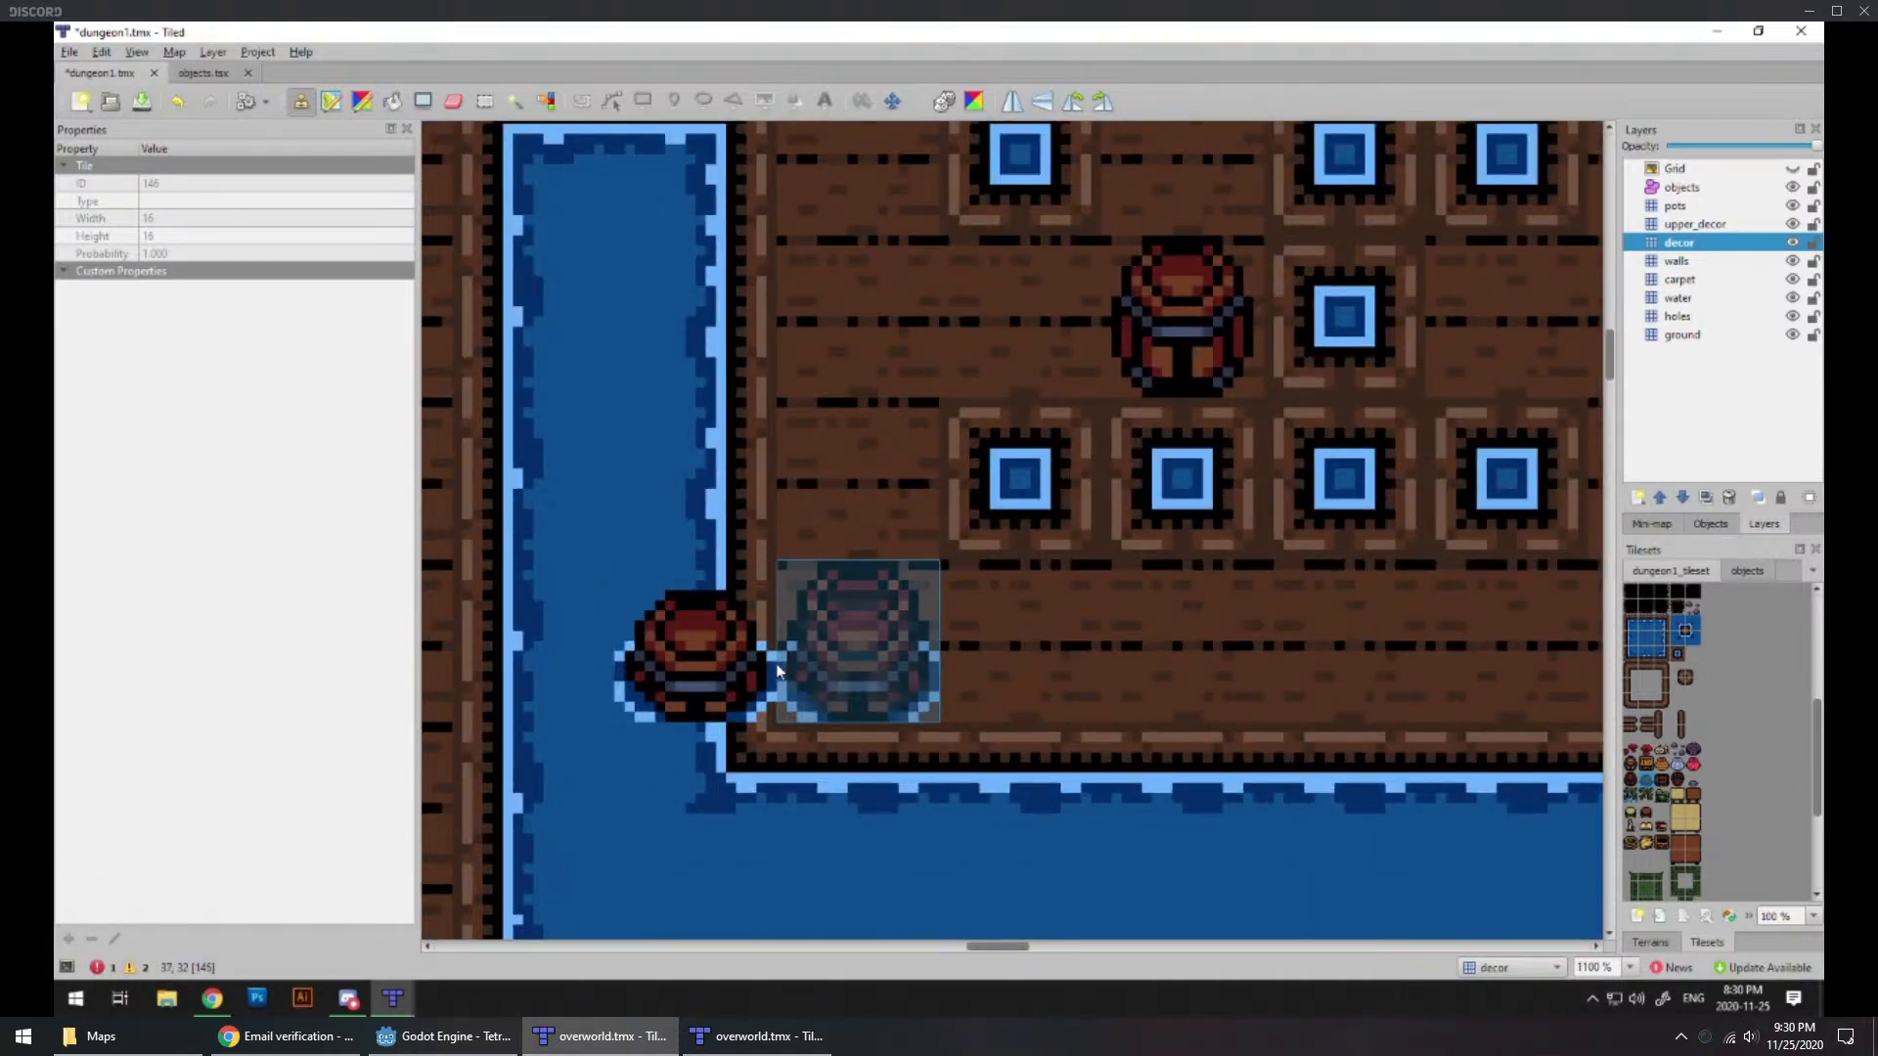
click(778, 666)
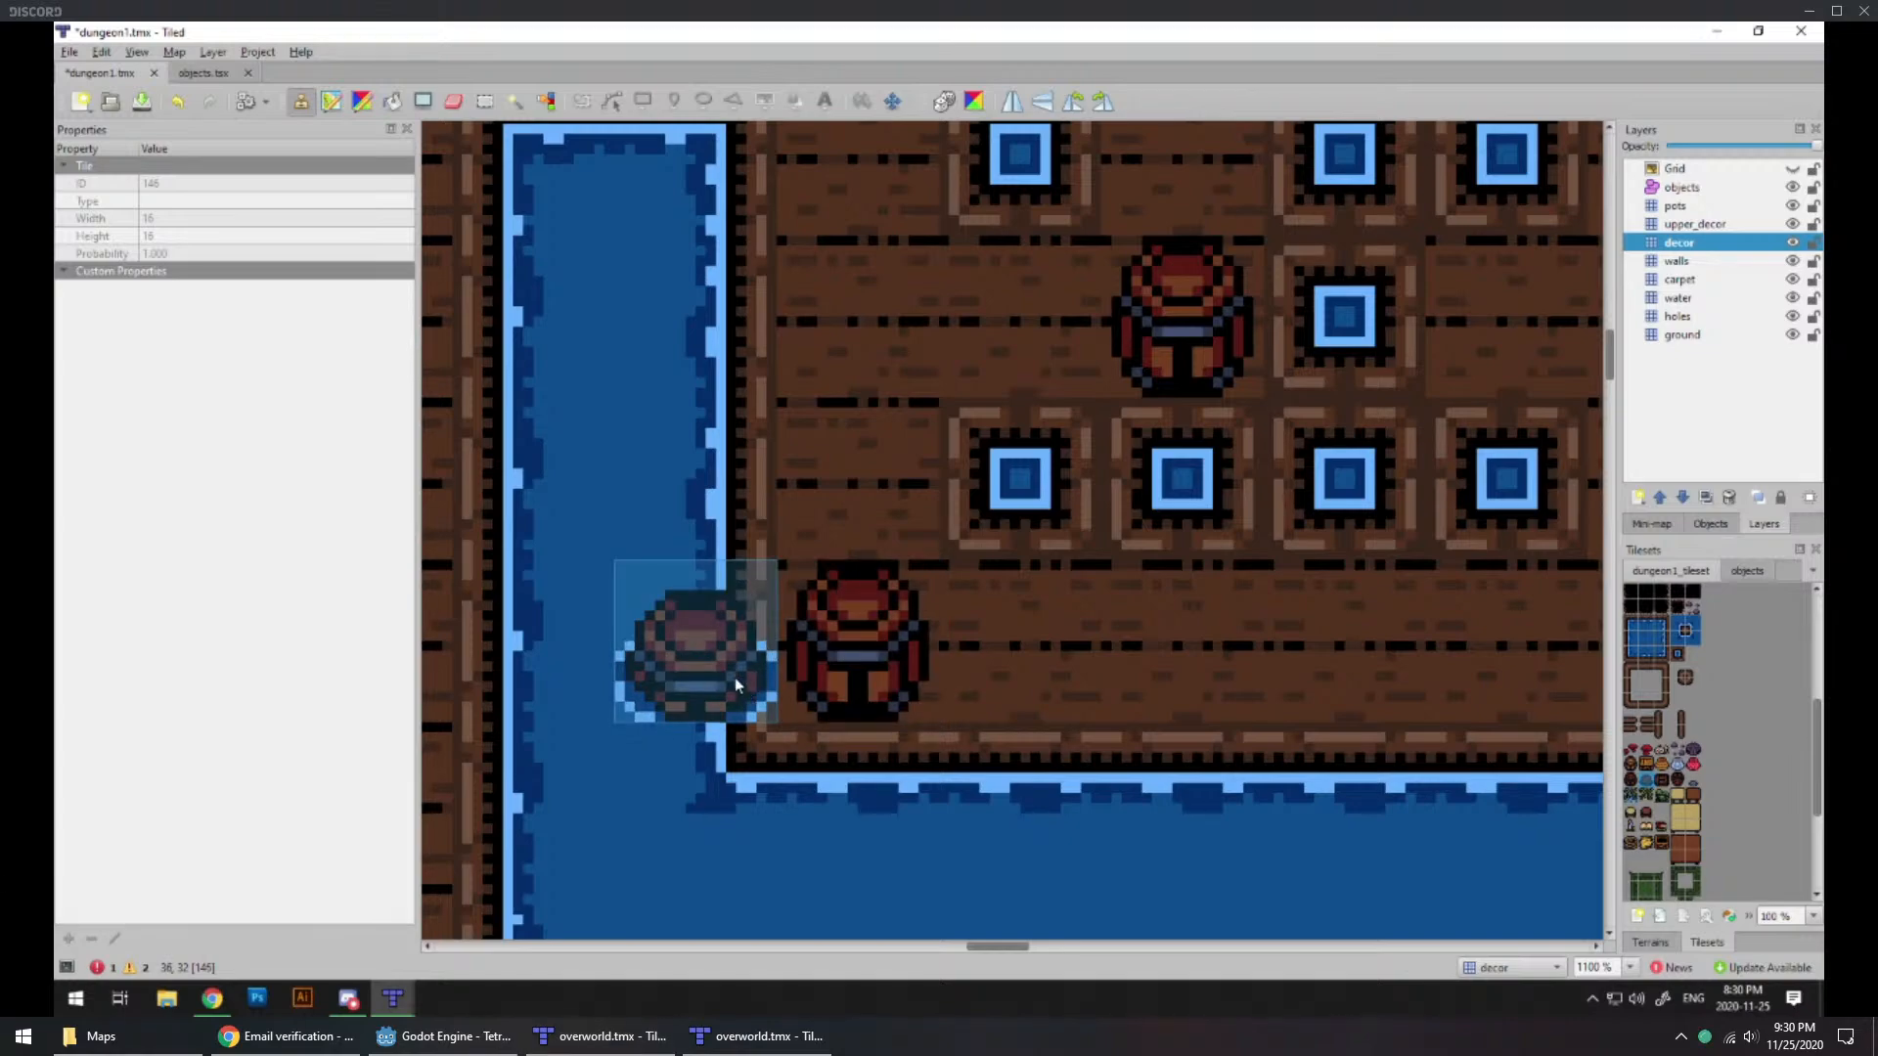
Step: Examine how the half-submerged barrel fits the channel's edge and the surrounding floor, comparing it with other spots along the channel
ctrl+scroll(736, 677, down, 1)
ctrl+scroll(737, 674, down, 1)
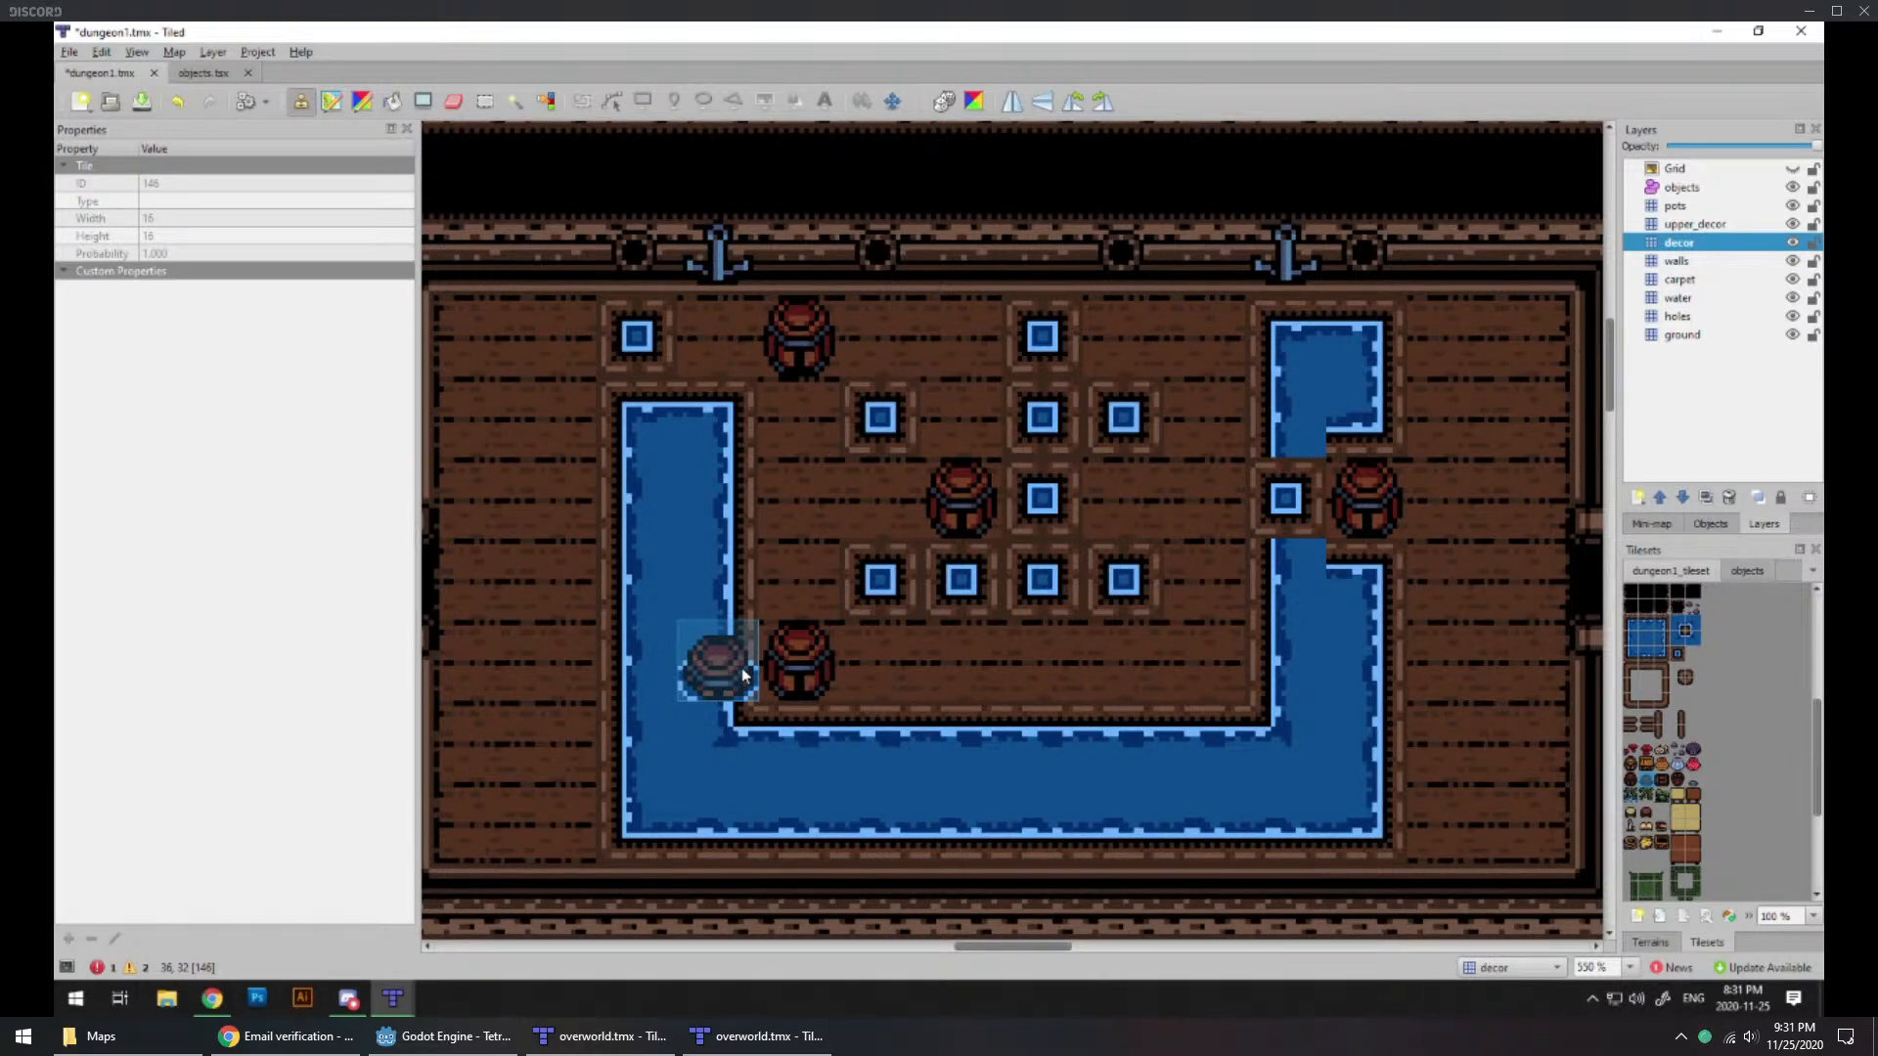
ctrl+scroll(1261, 707, up, 1)
ctrl+scroll(1244, 684, up, 1)
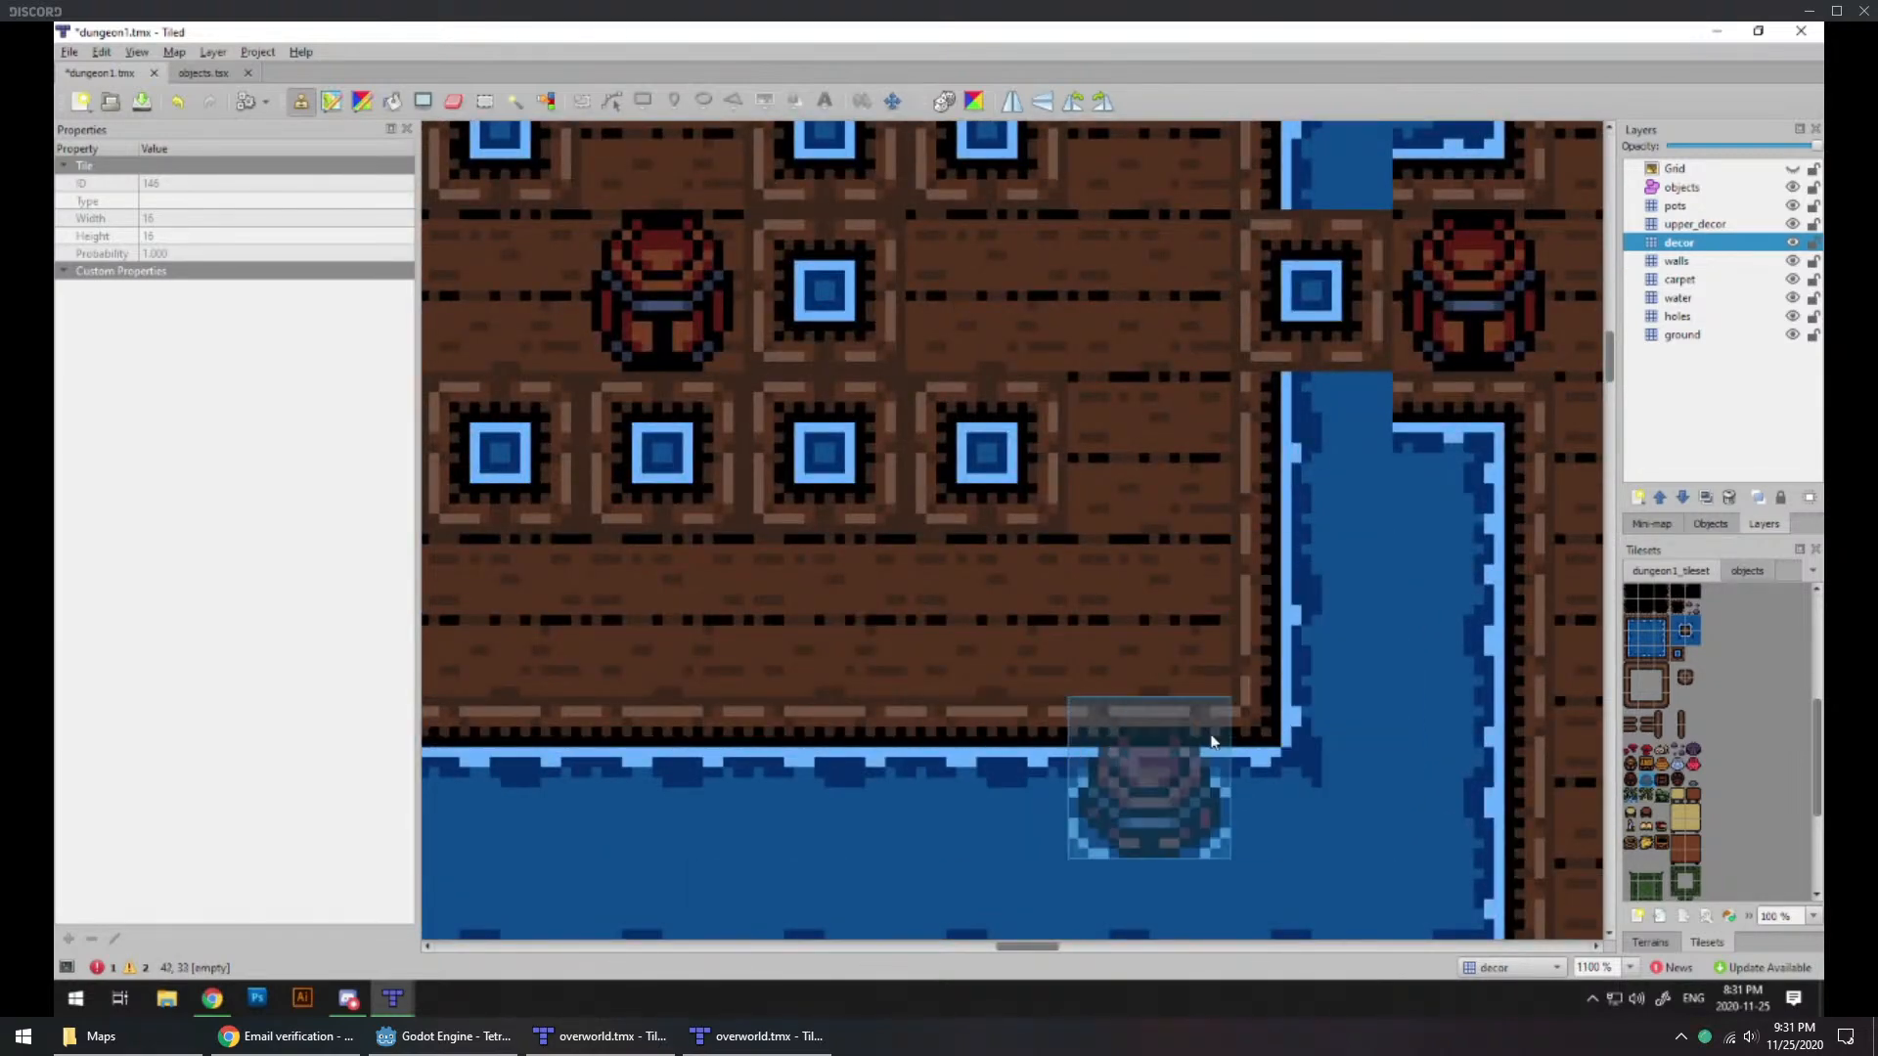
ctrl+scroll(1269, 657, up, 1)
ctrl+scroll(1216, 671, down, 1)
ctrl+scroll(1217, 671, down, 1)
middle_drag(872, 703, 1156, 685)
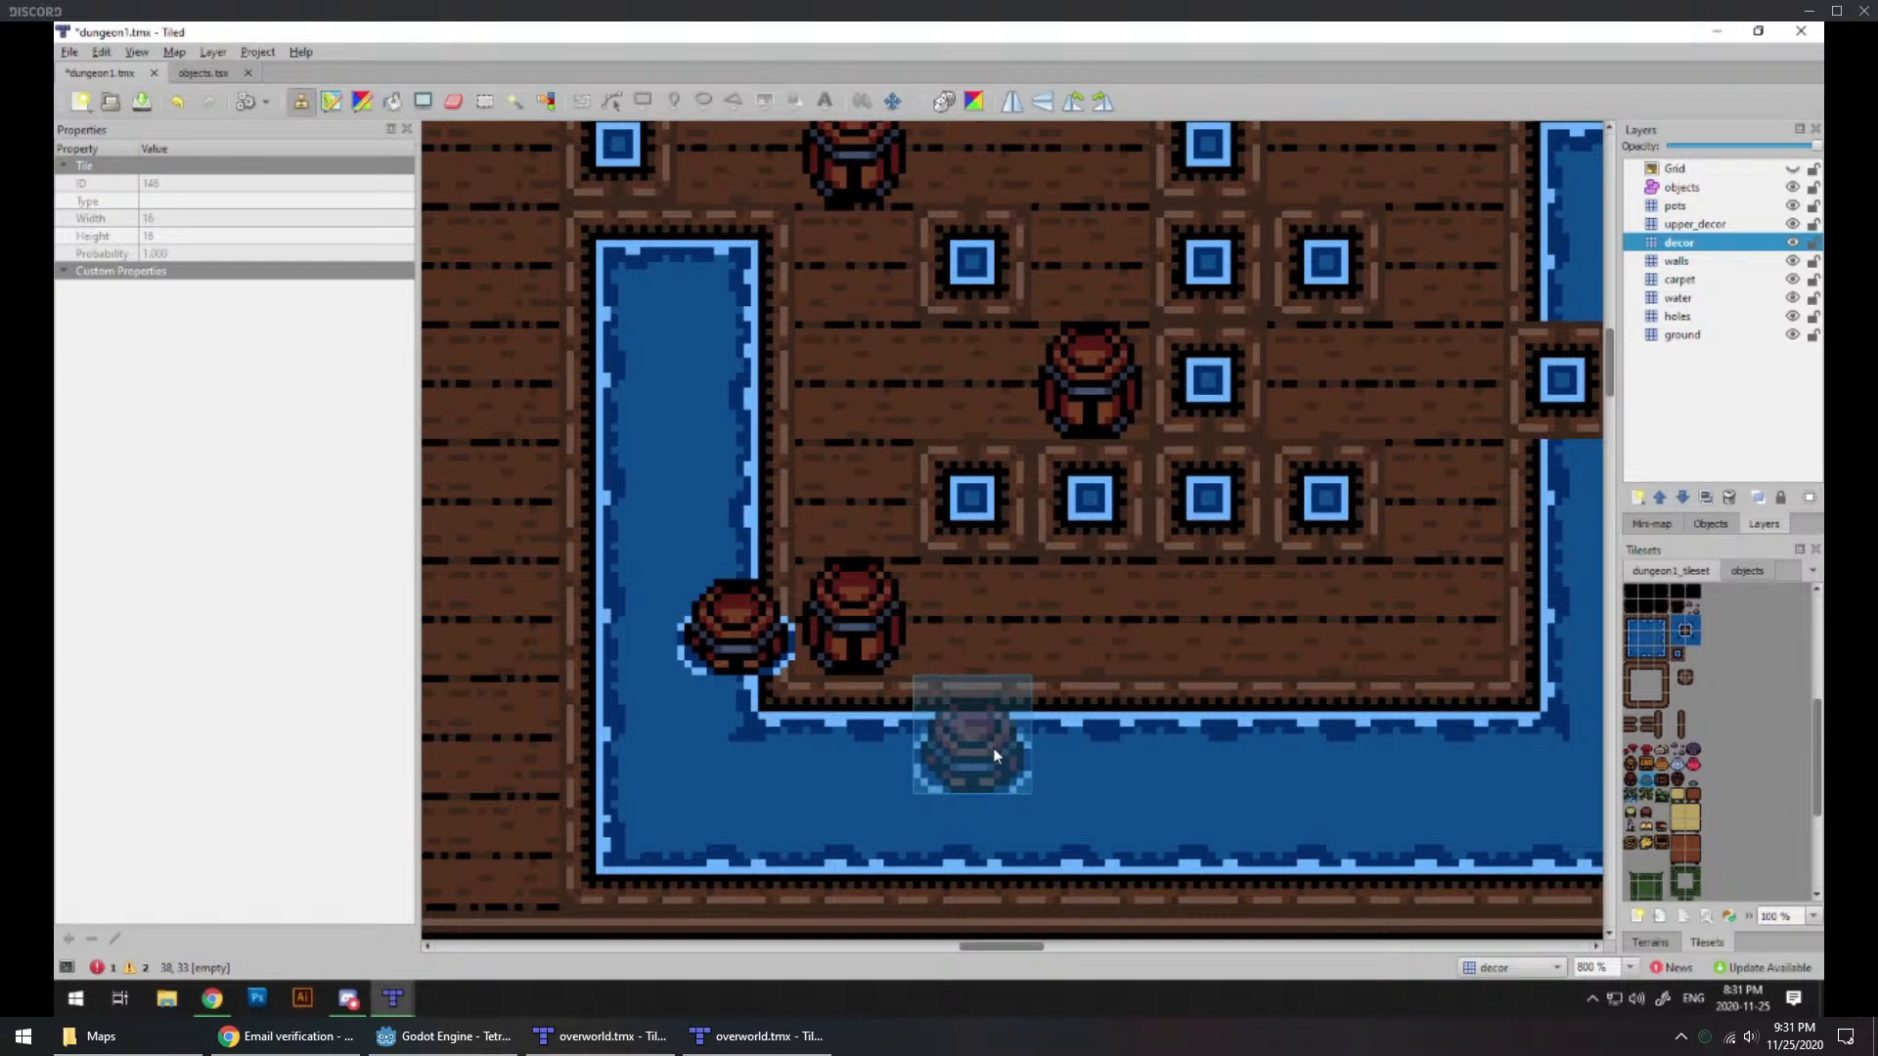
ctrl+scroll(969, 626, down, 1)
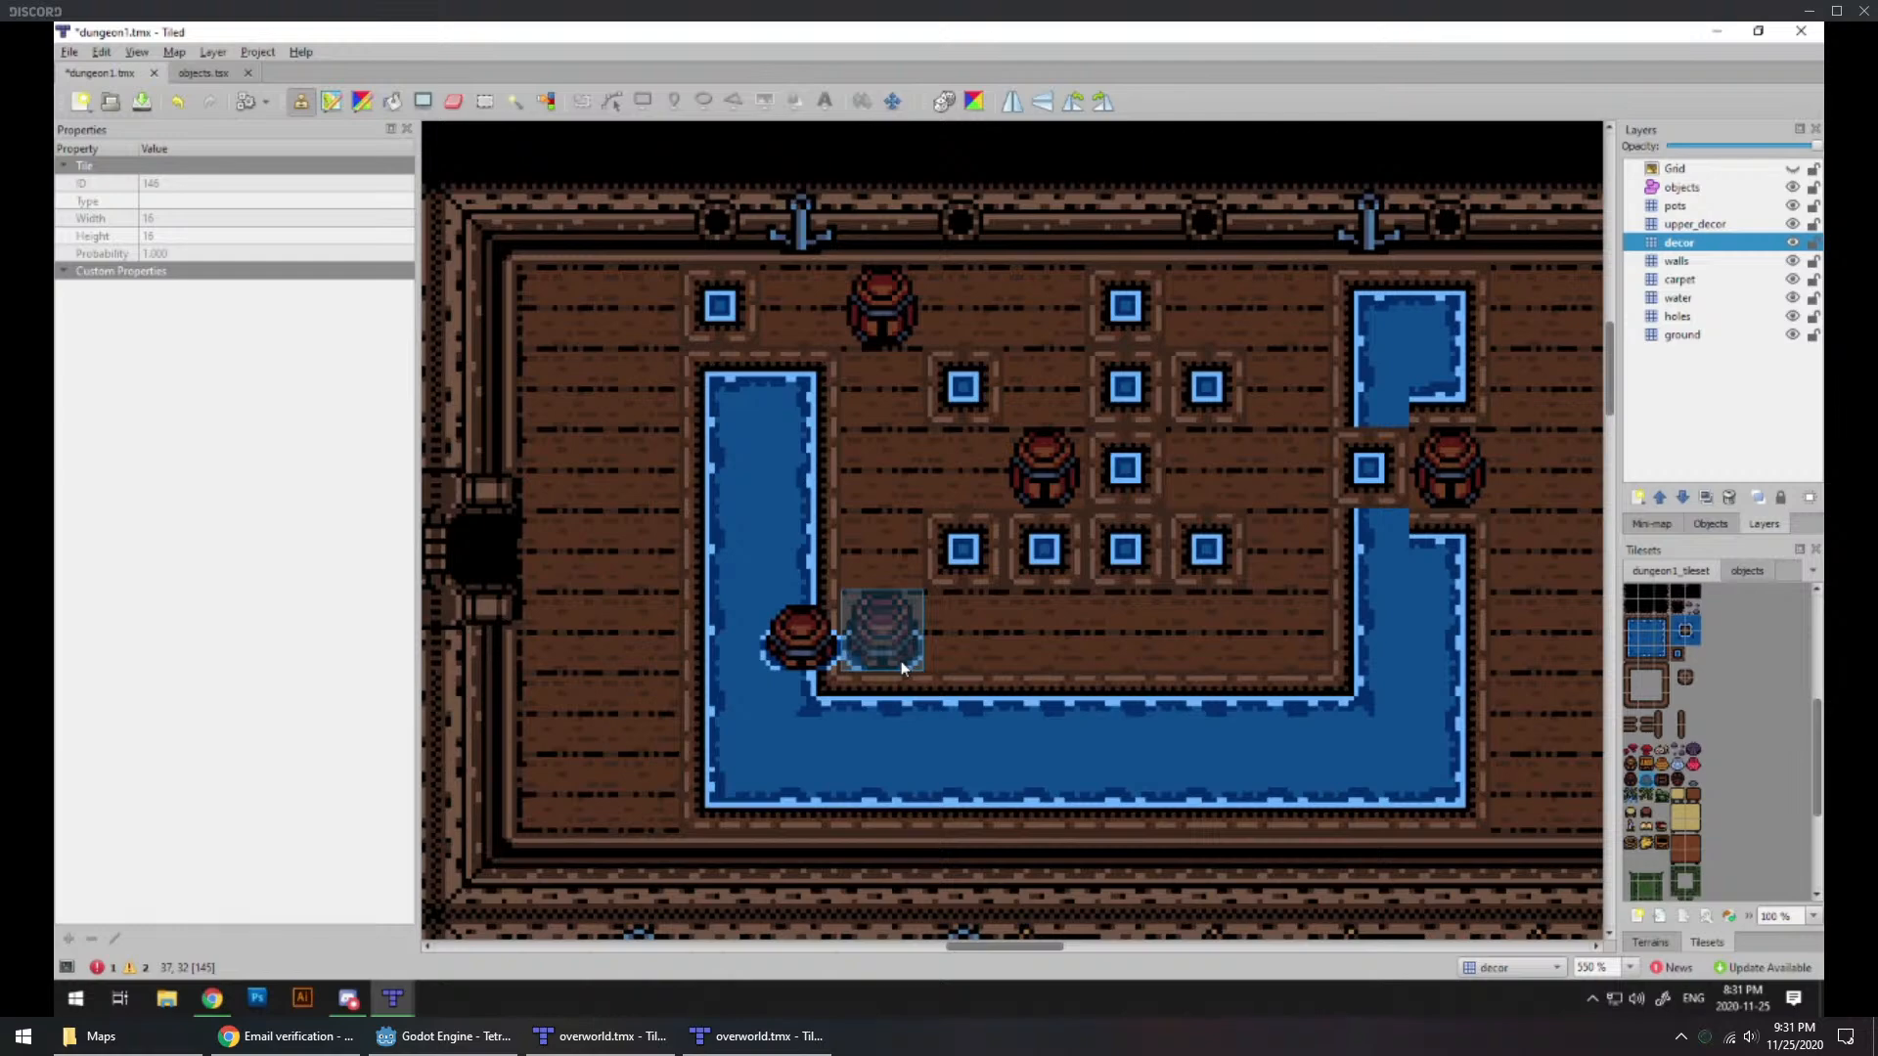
ctrl+scroll(1231, 695, down, 3)
ctrl+scroll(1233, 692, up, 2)
ctrl+scroll(1233, 685, up, 1)
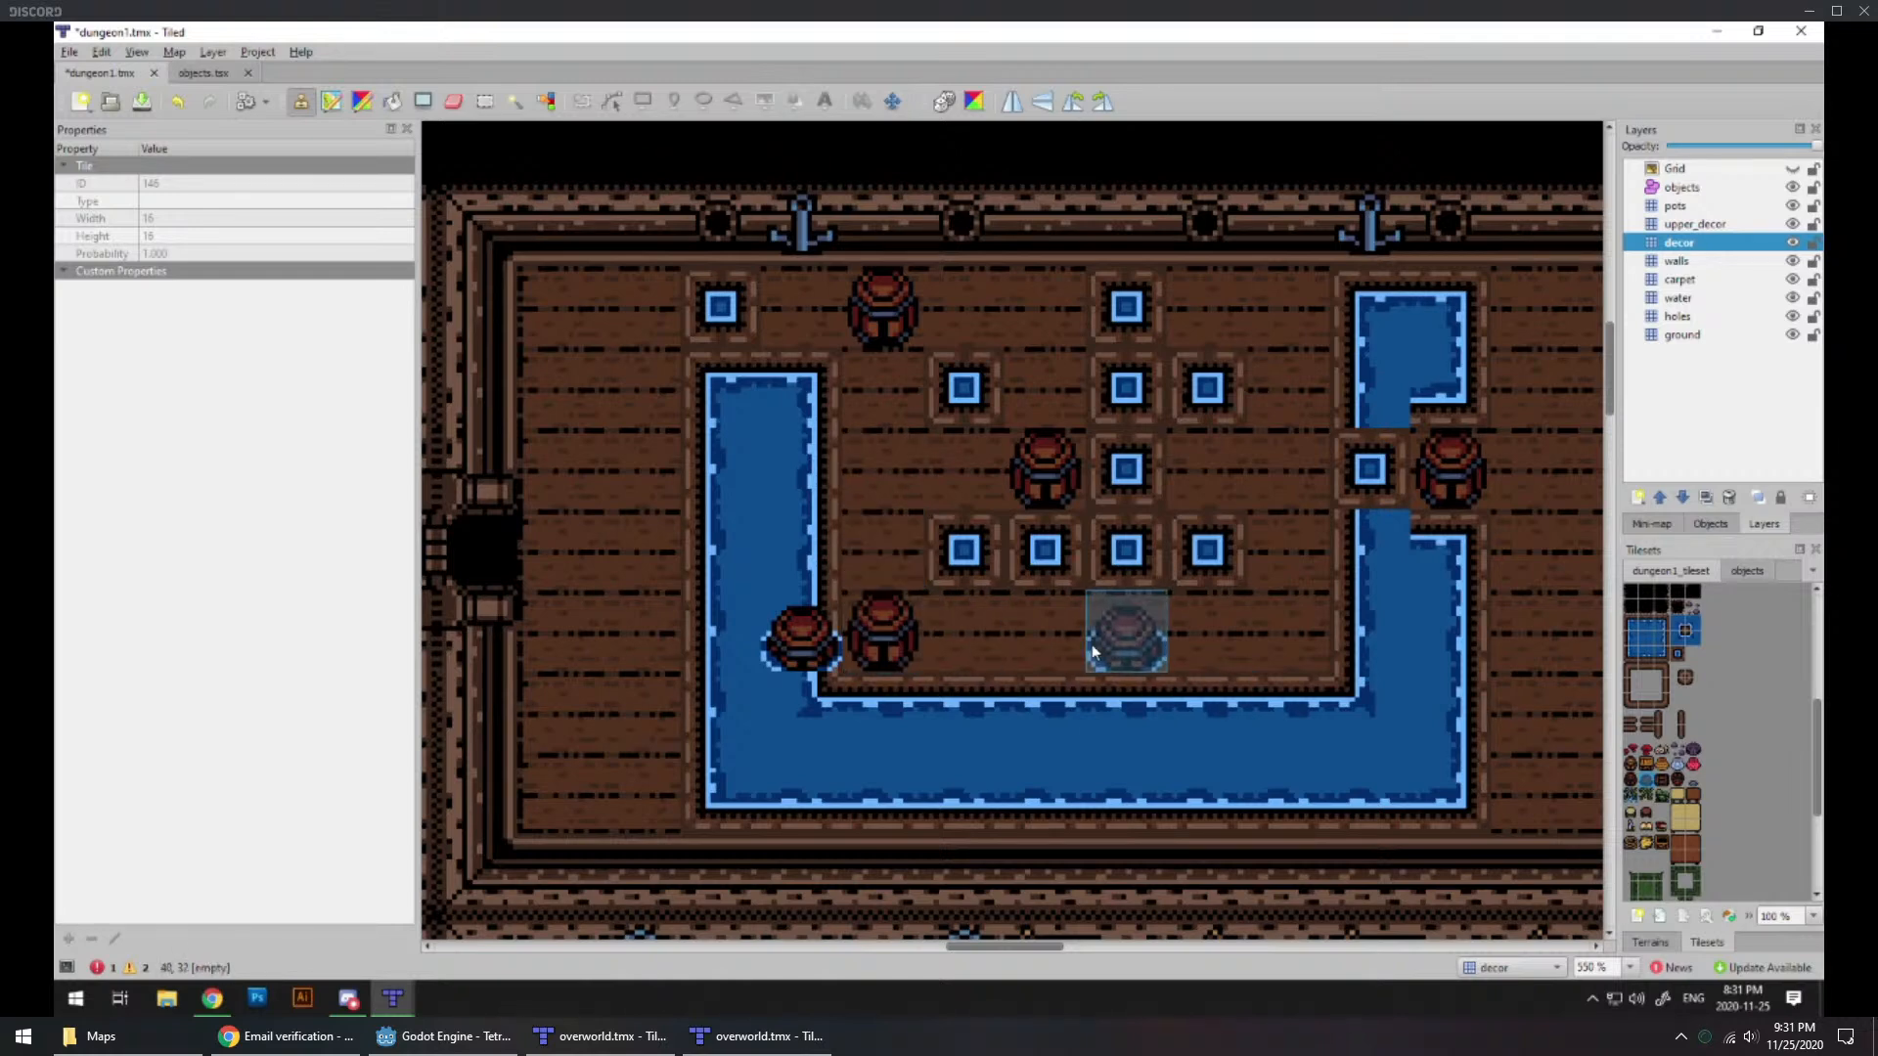
Step: Remove the half-submerged barrel from the channel's western arm
click(861, 657)
ctrl+scroll(941, 672, down, 1)
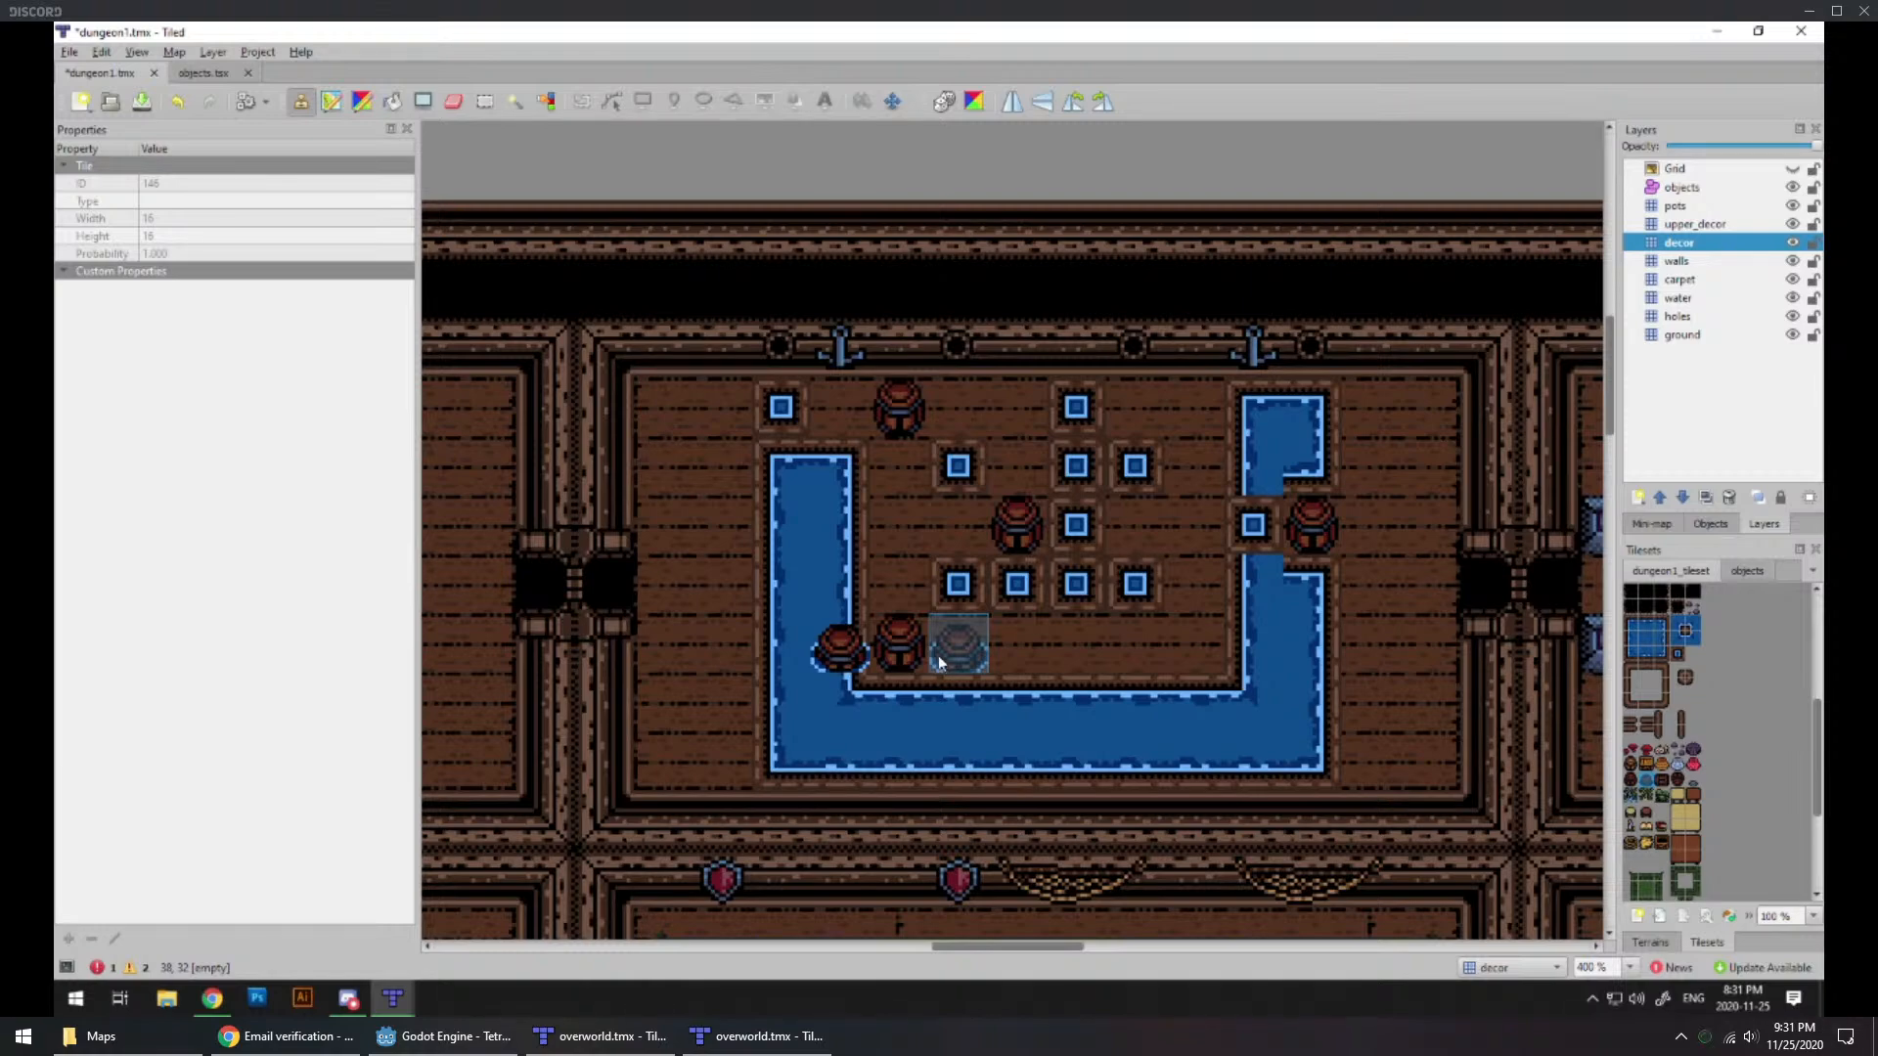
ctrl+scroll(1082, 602, down, 1)
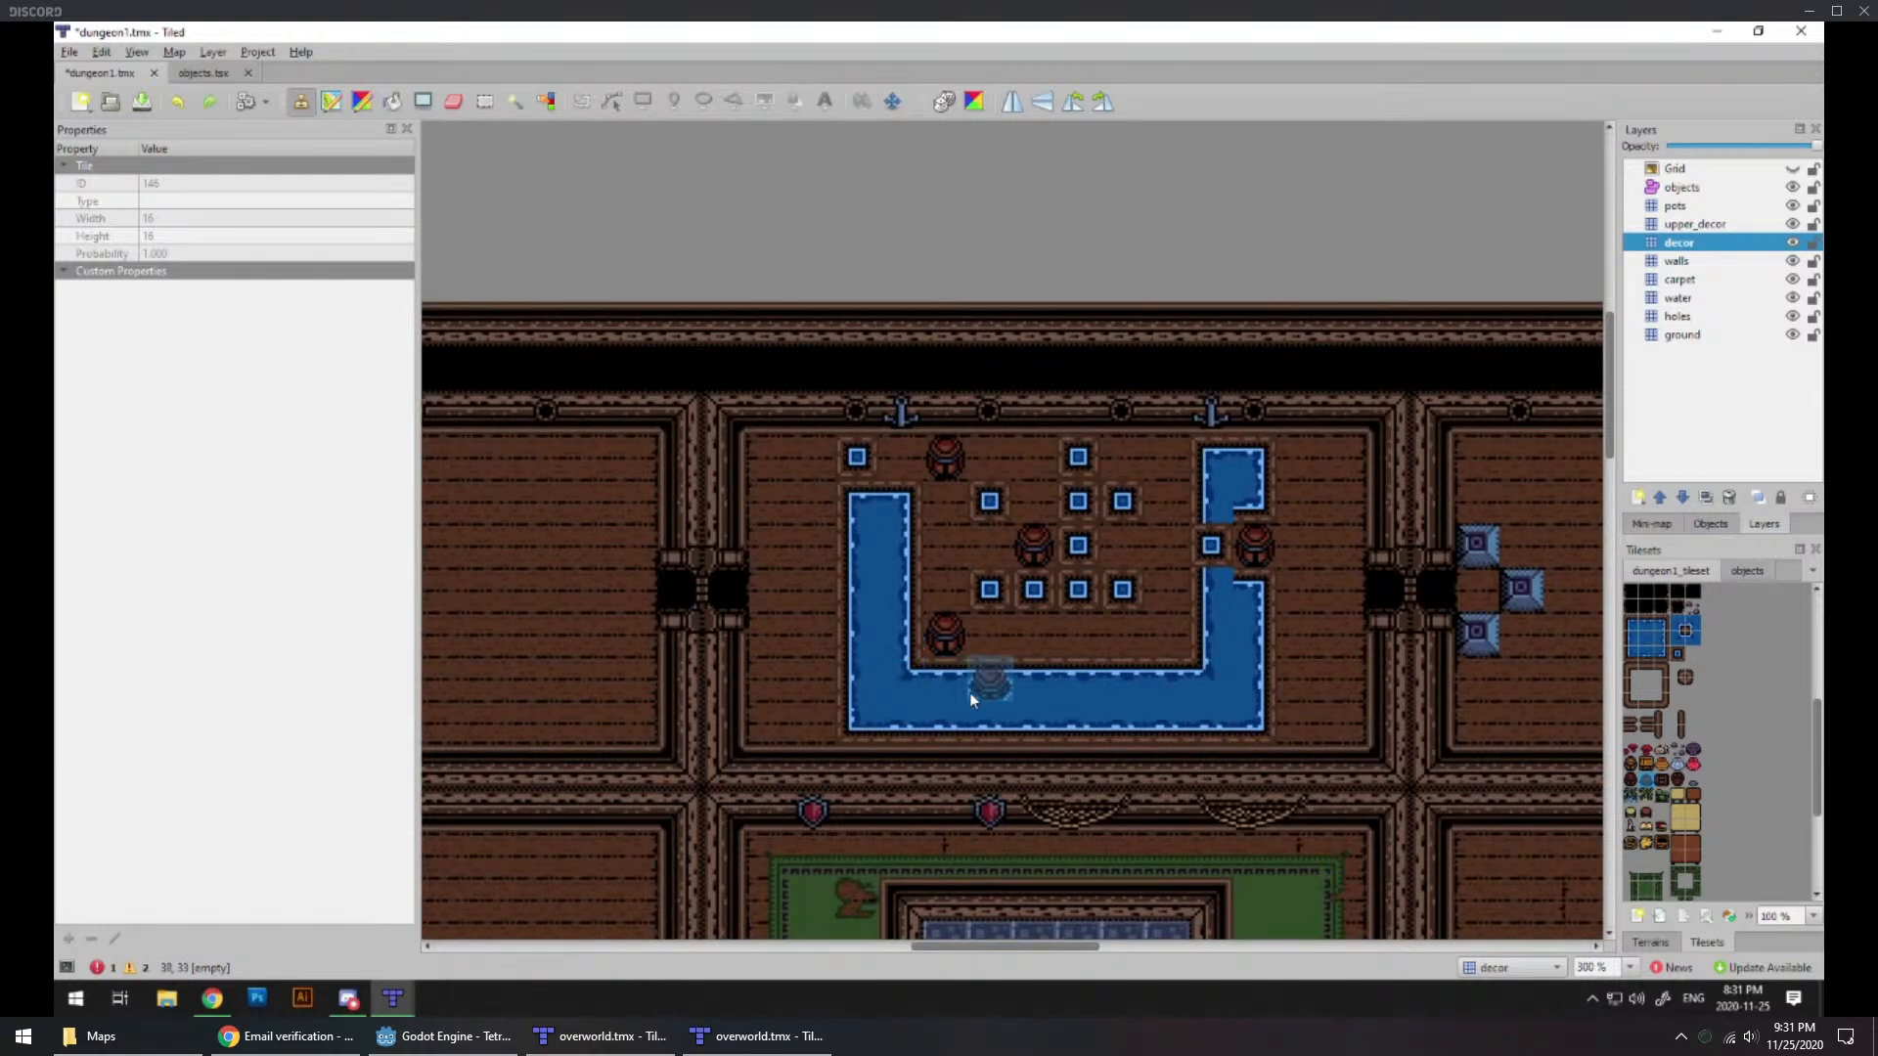
Step: Examine the layout of the water room and its barrels in relation to the neighboring dungeon rooms
ctrl+scroll(970, 693, down, 1)
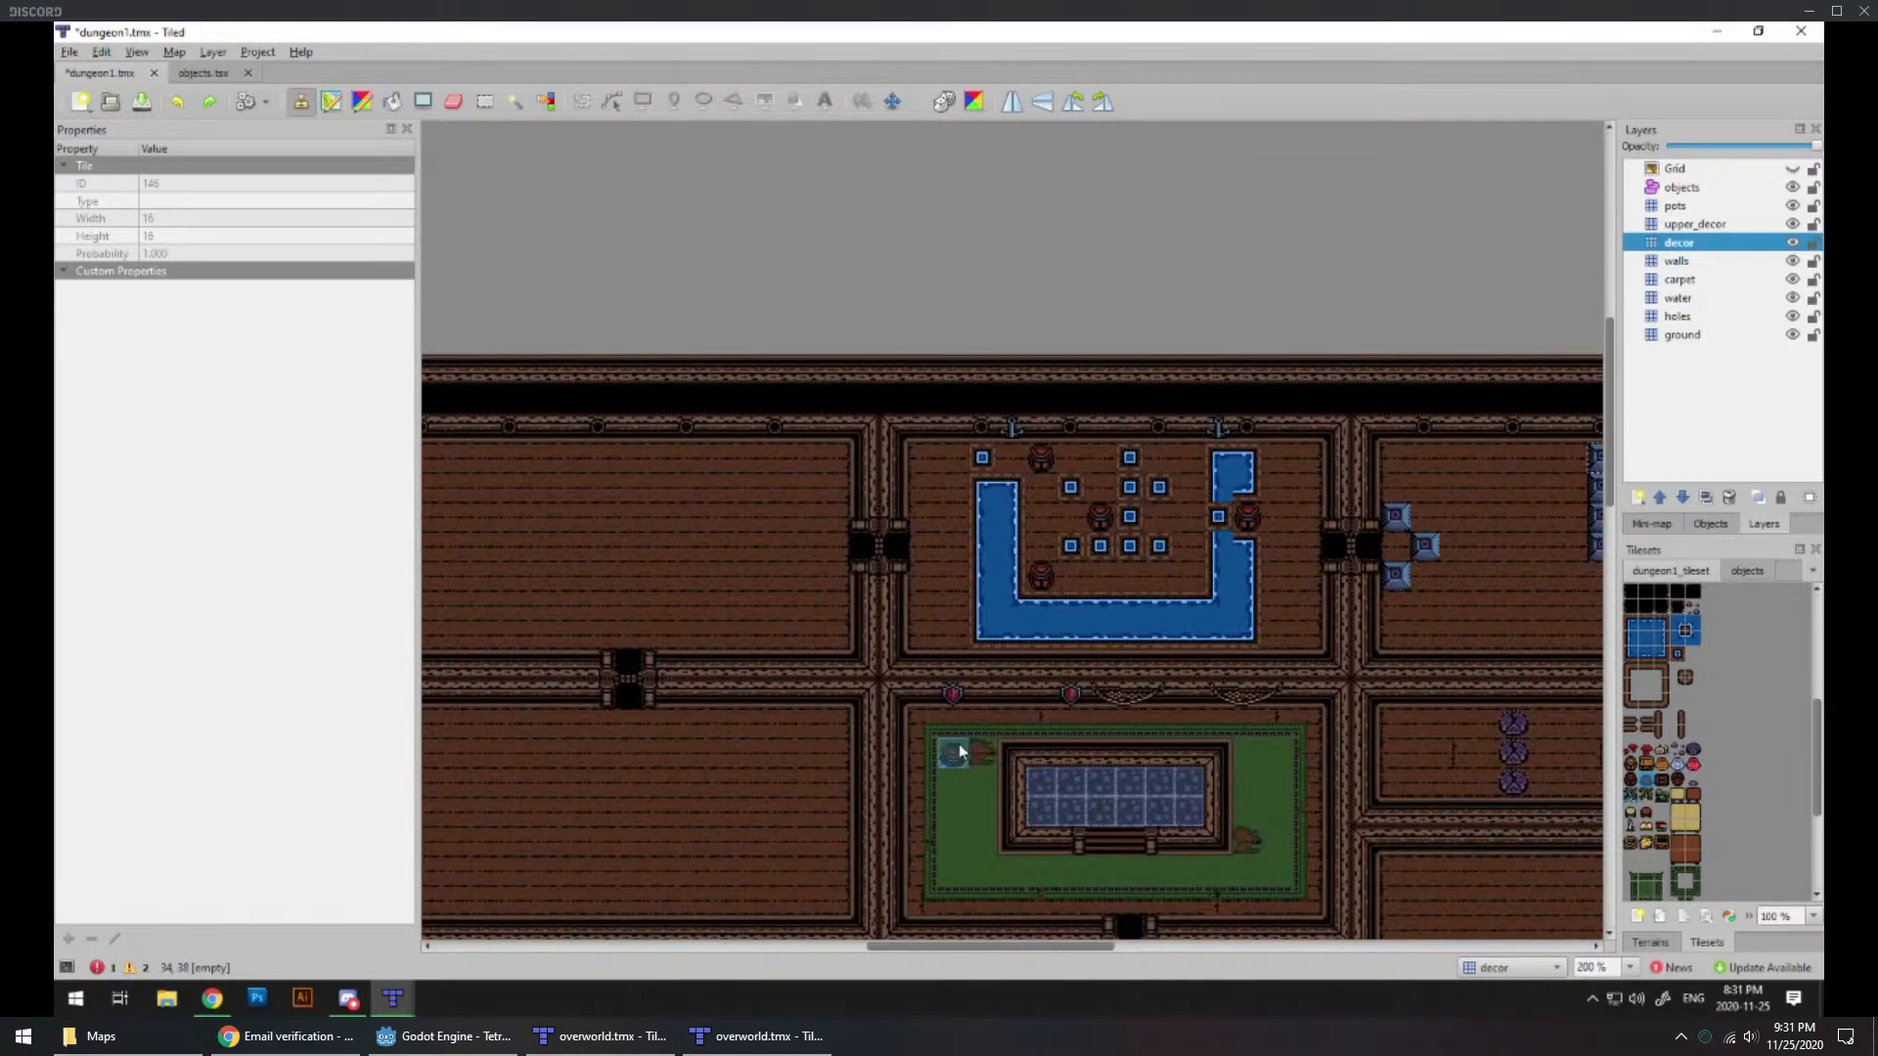
ctrl+scroll(1097, 587, down, 1)
ctrl+scroll(1095, 594, up, 2)
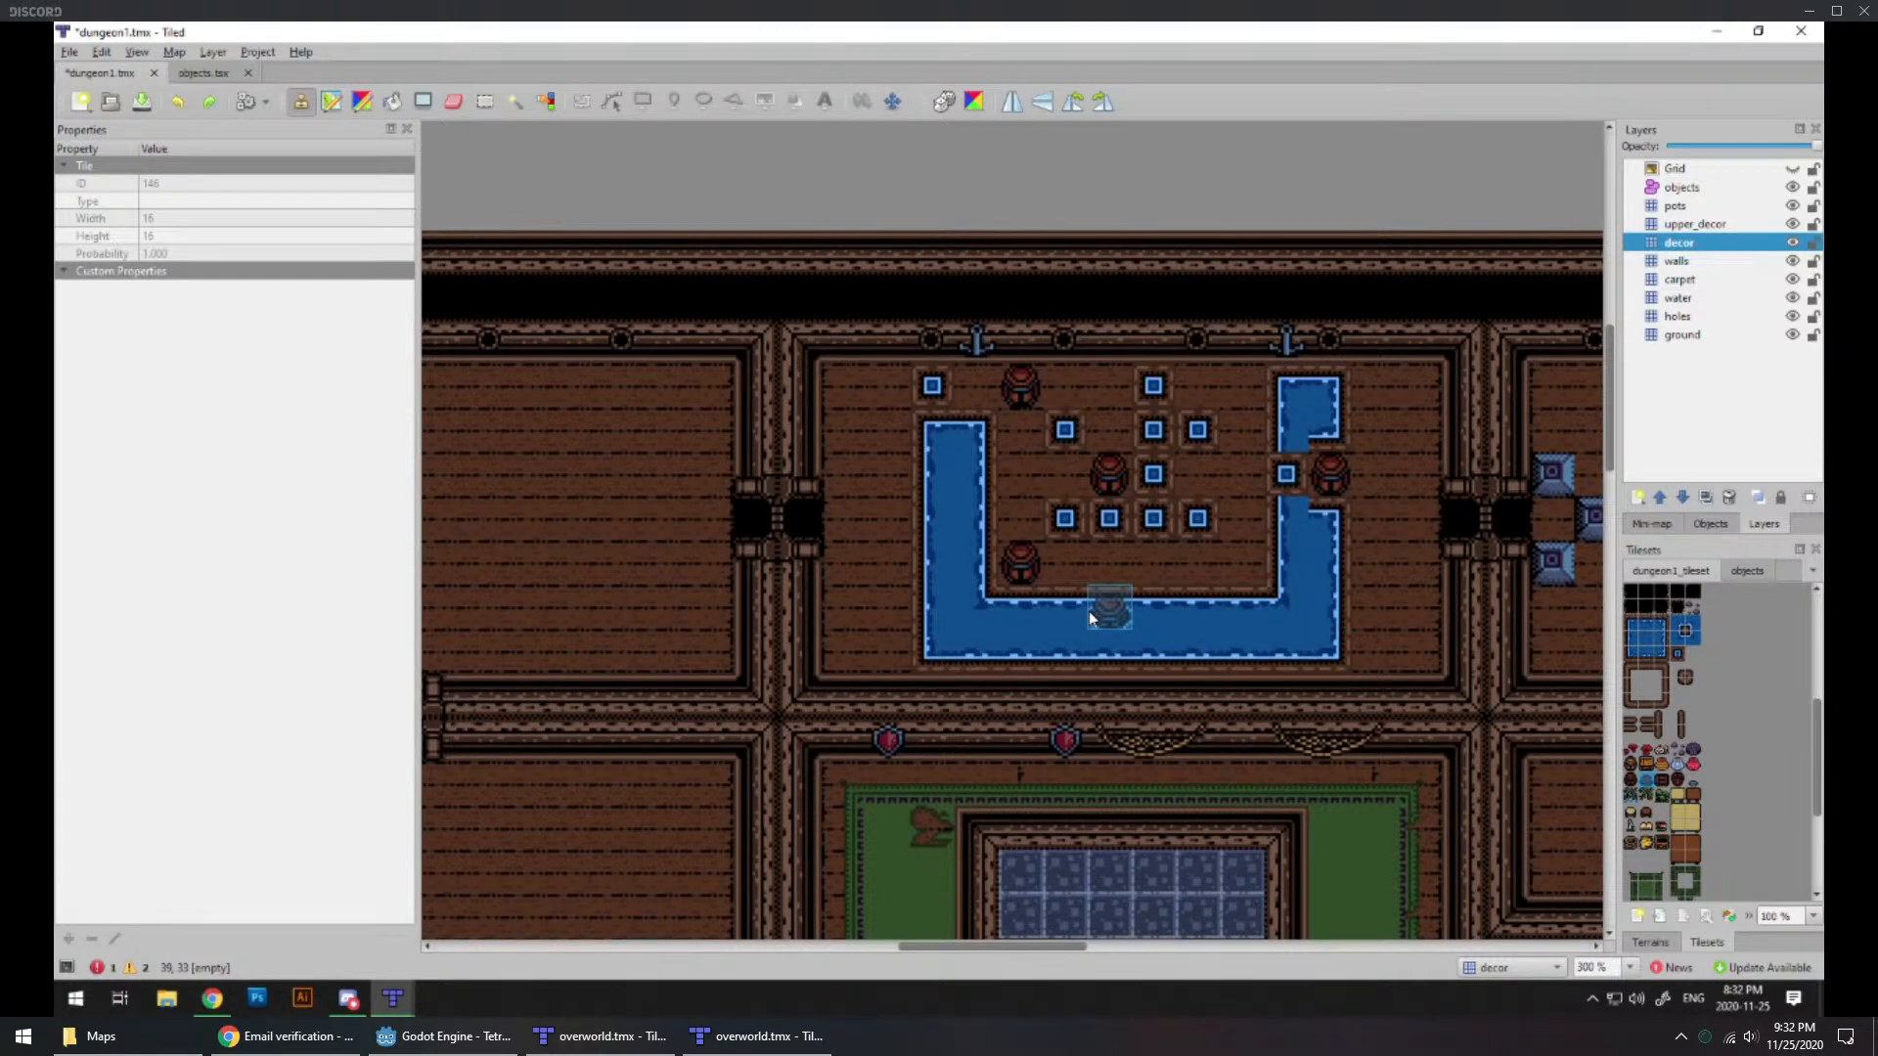
middle_drag(841, 739, 1090, 647)
ctrl+scroll(969, 655, down, 1)
middle_drag(837, 675, 876, 751)
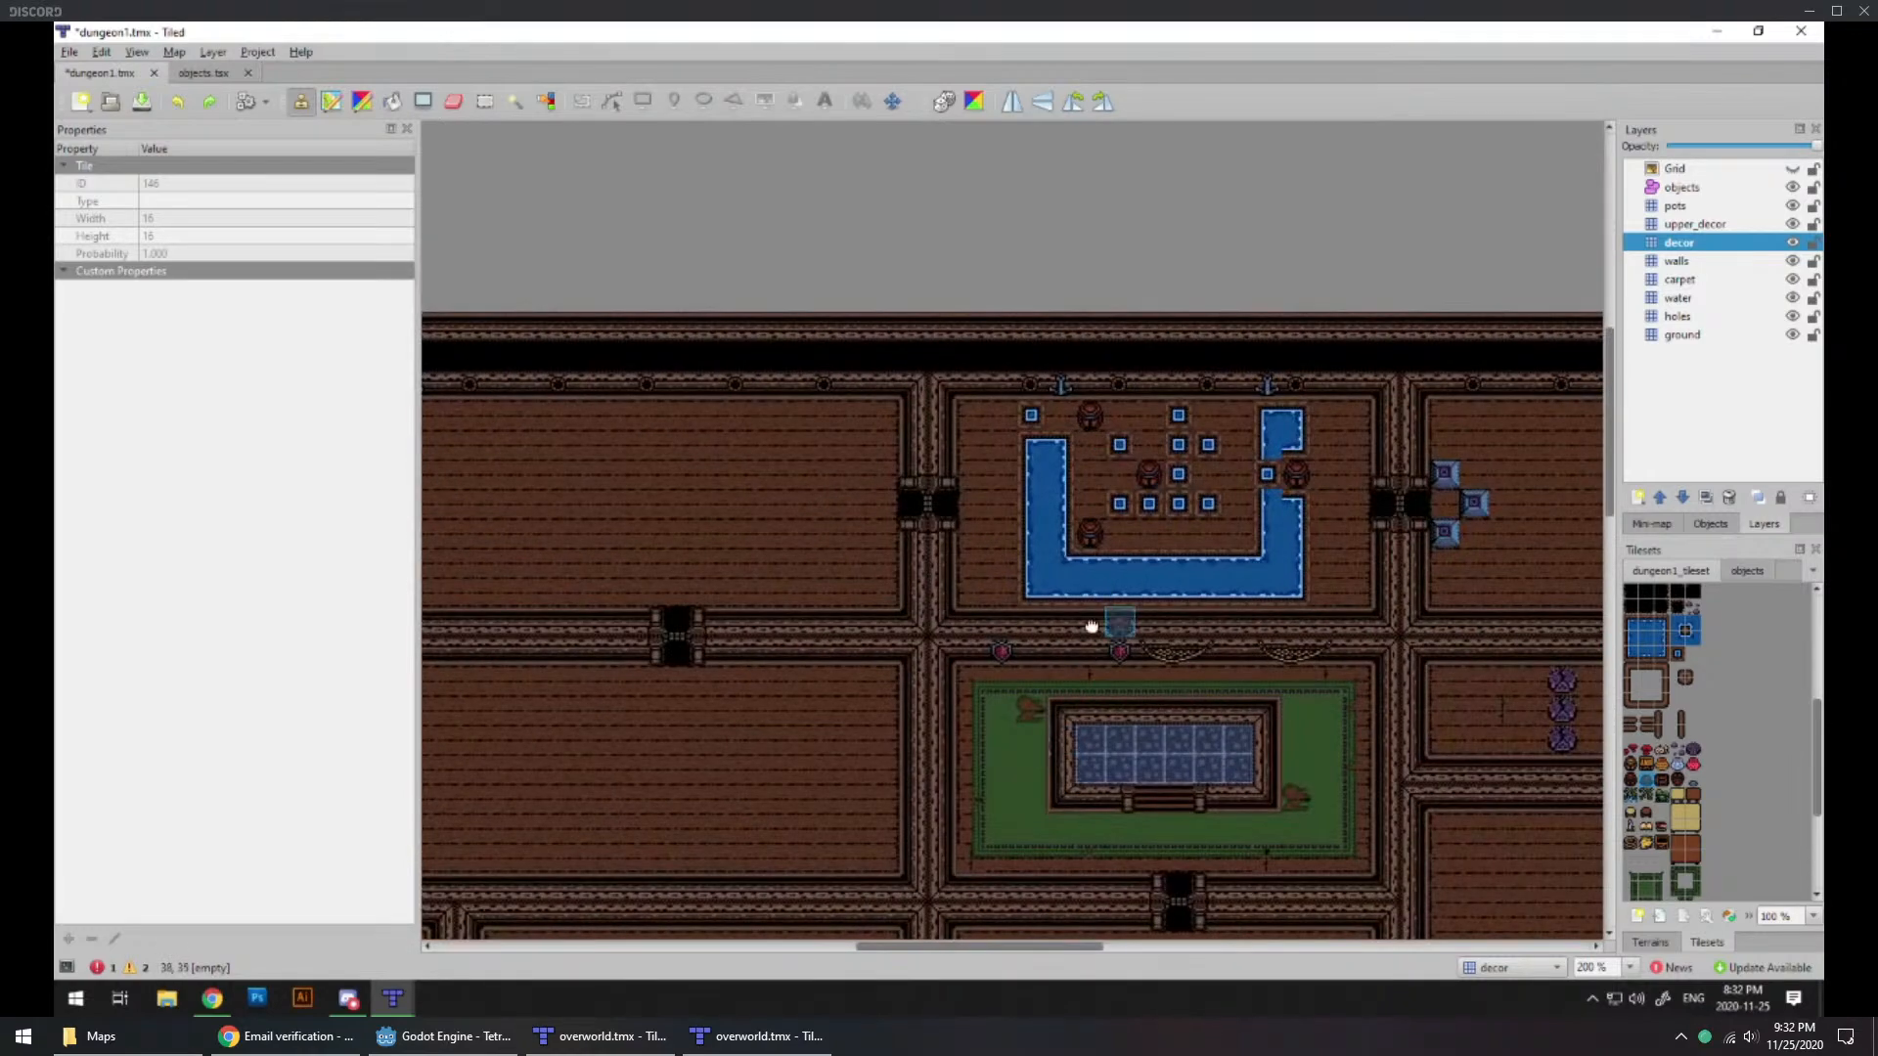
middle_drag(1111, 616, 996, 724)
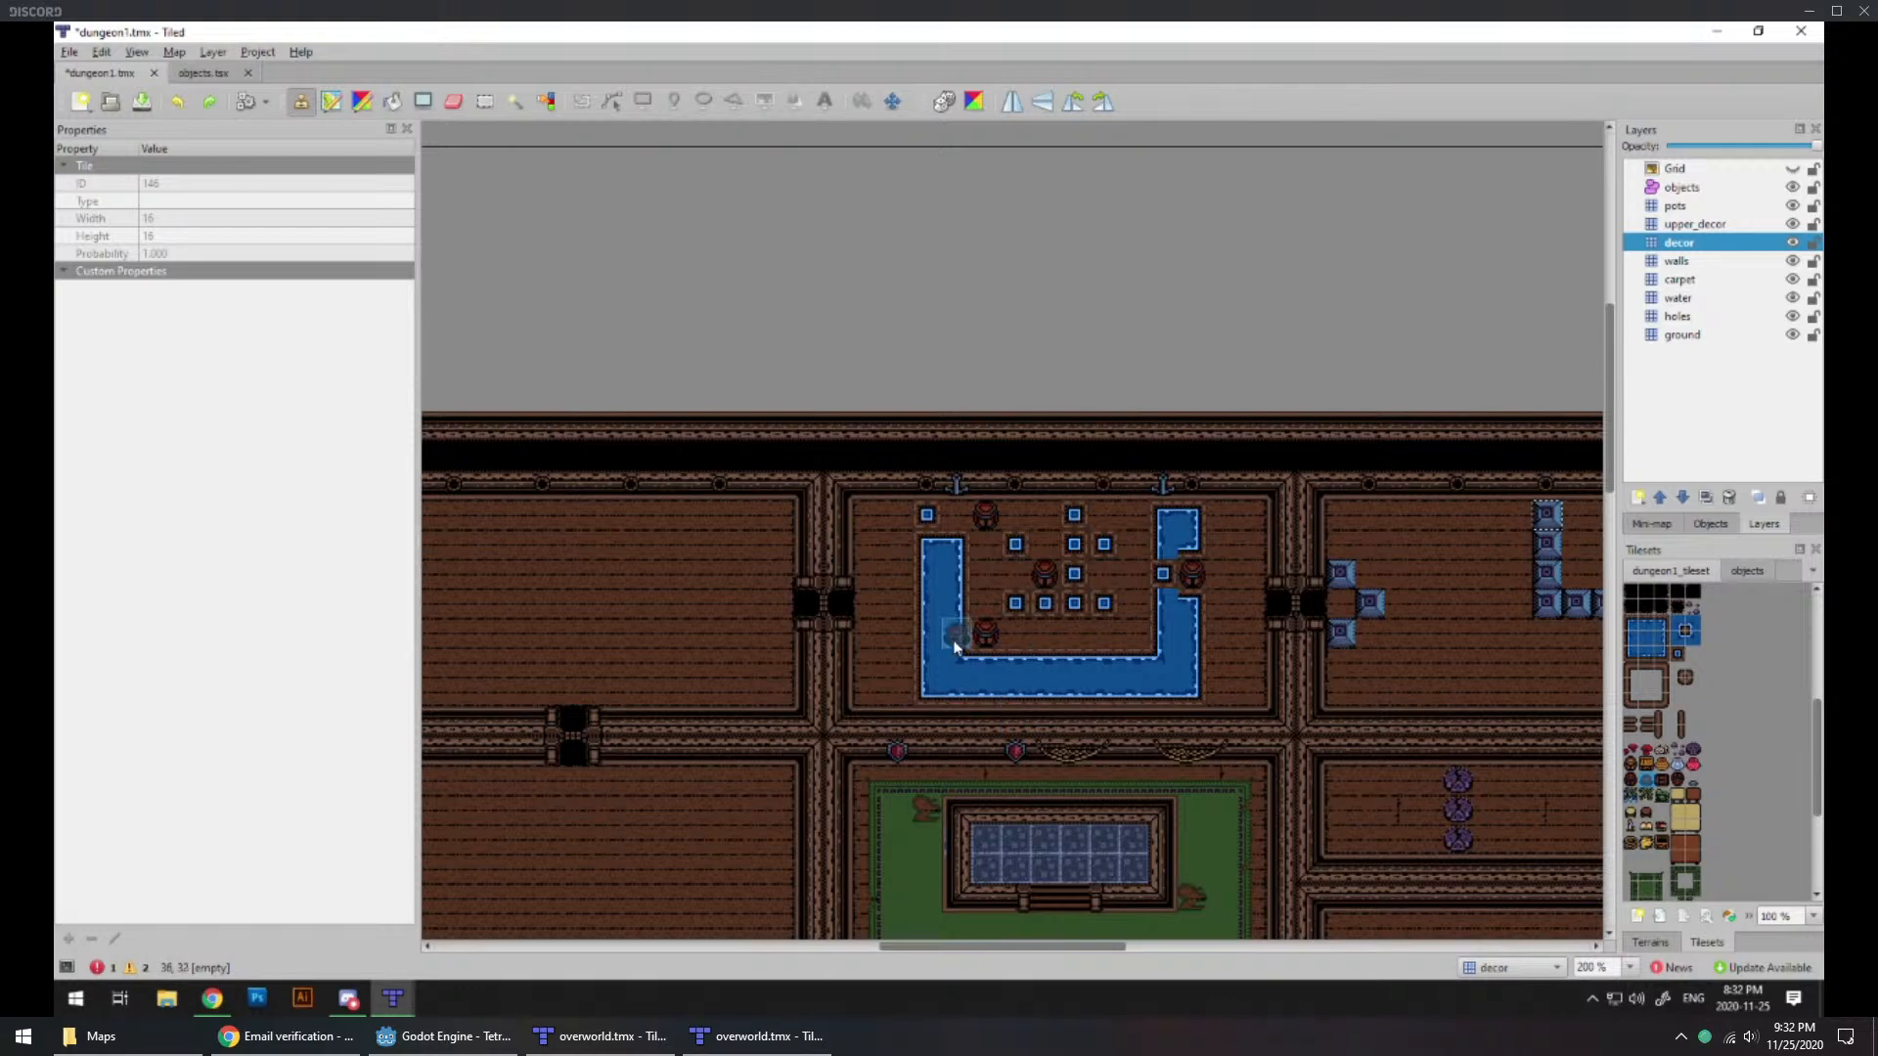
click(987, 638)
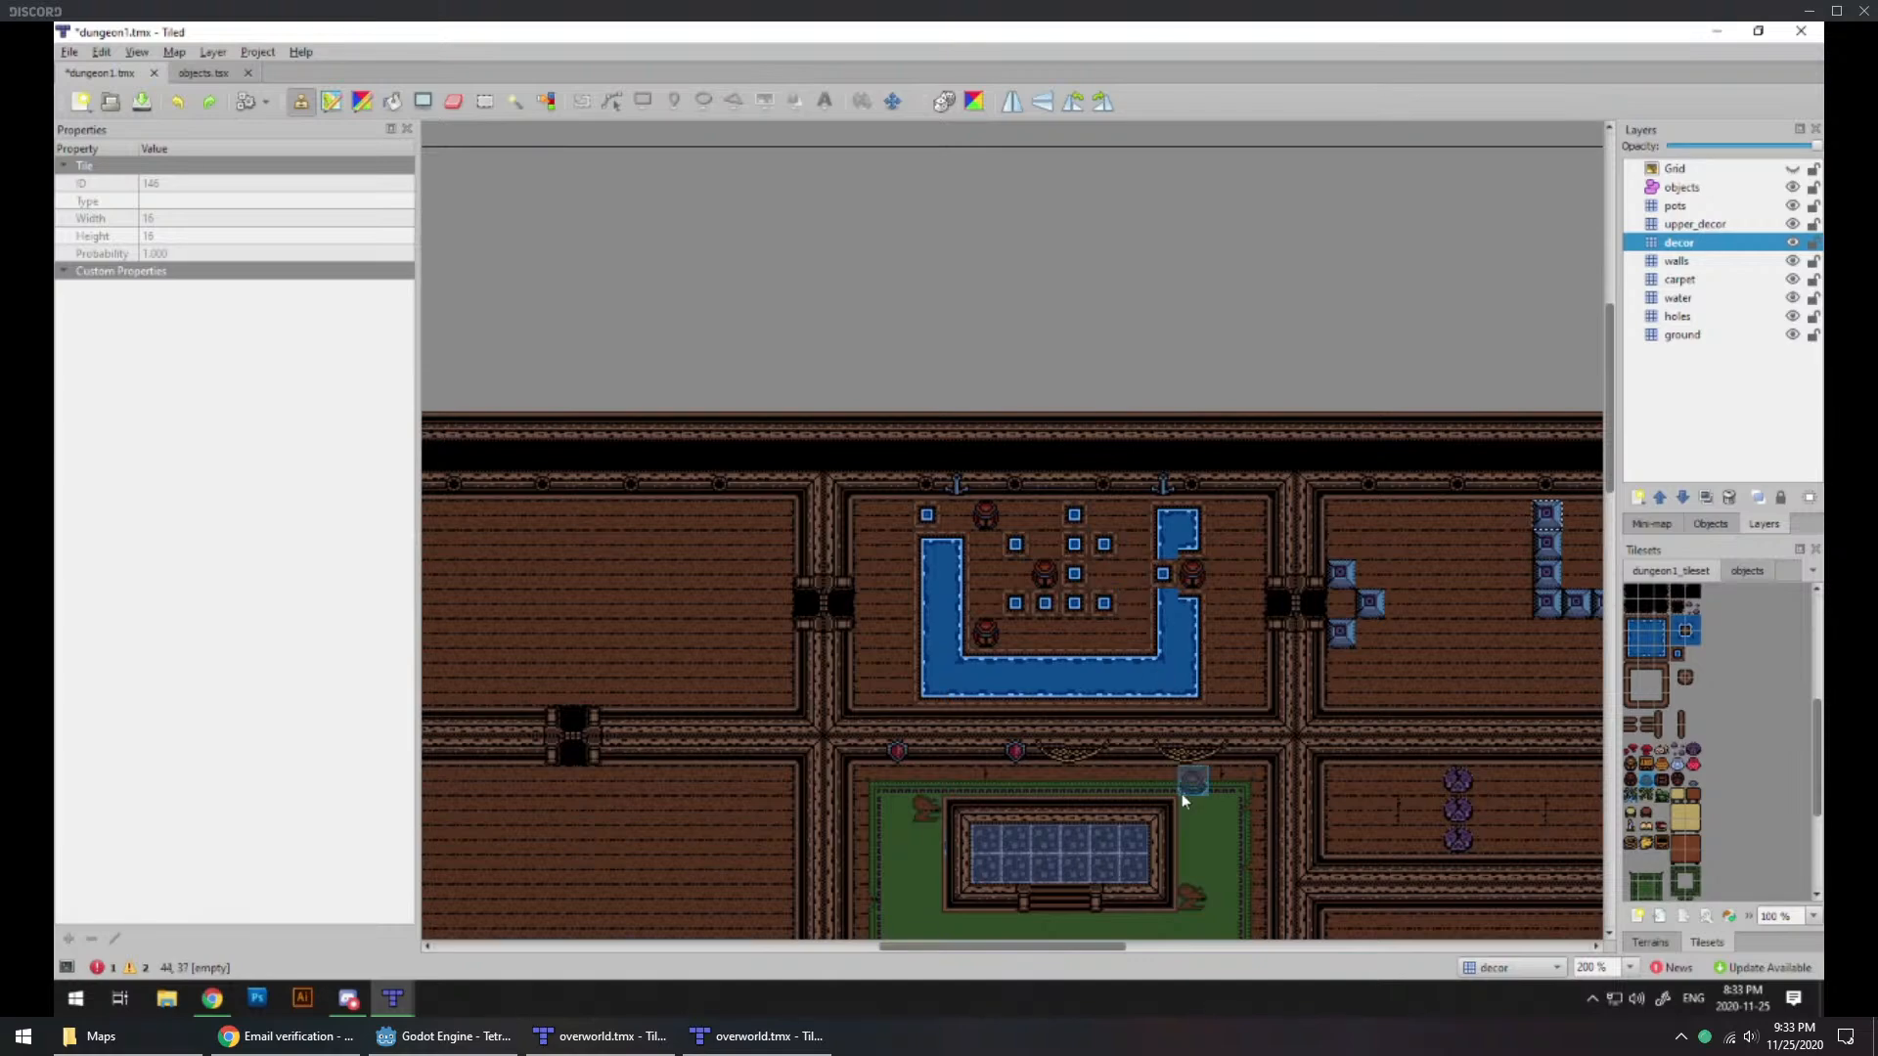
Step: Examine the rooms around the water room, from the northwest room to the blue-tiled northeast room, for places that need decoration
scroll(997, 629, right, 10)
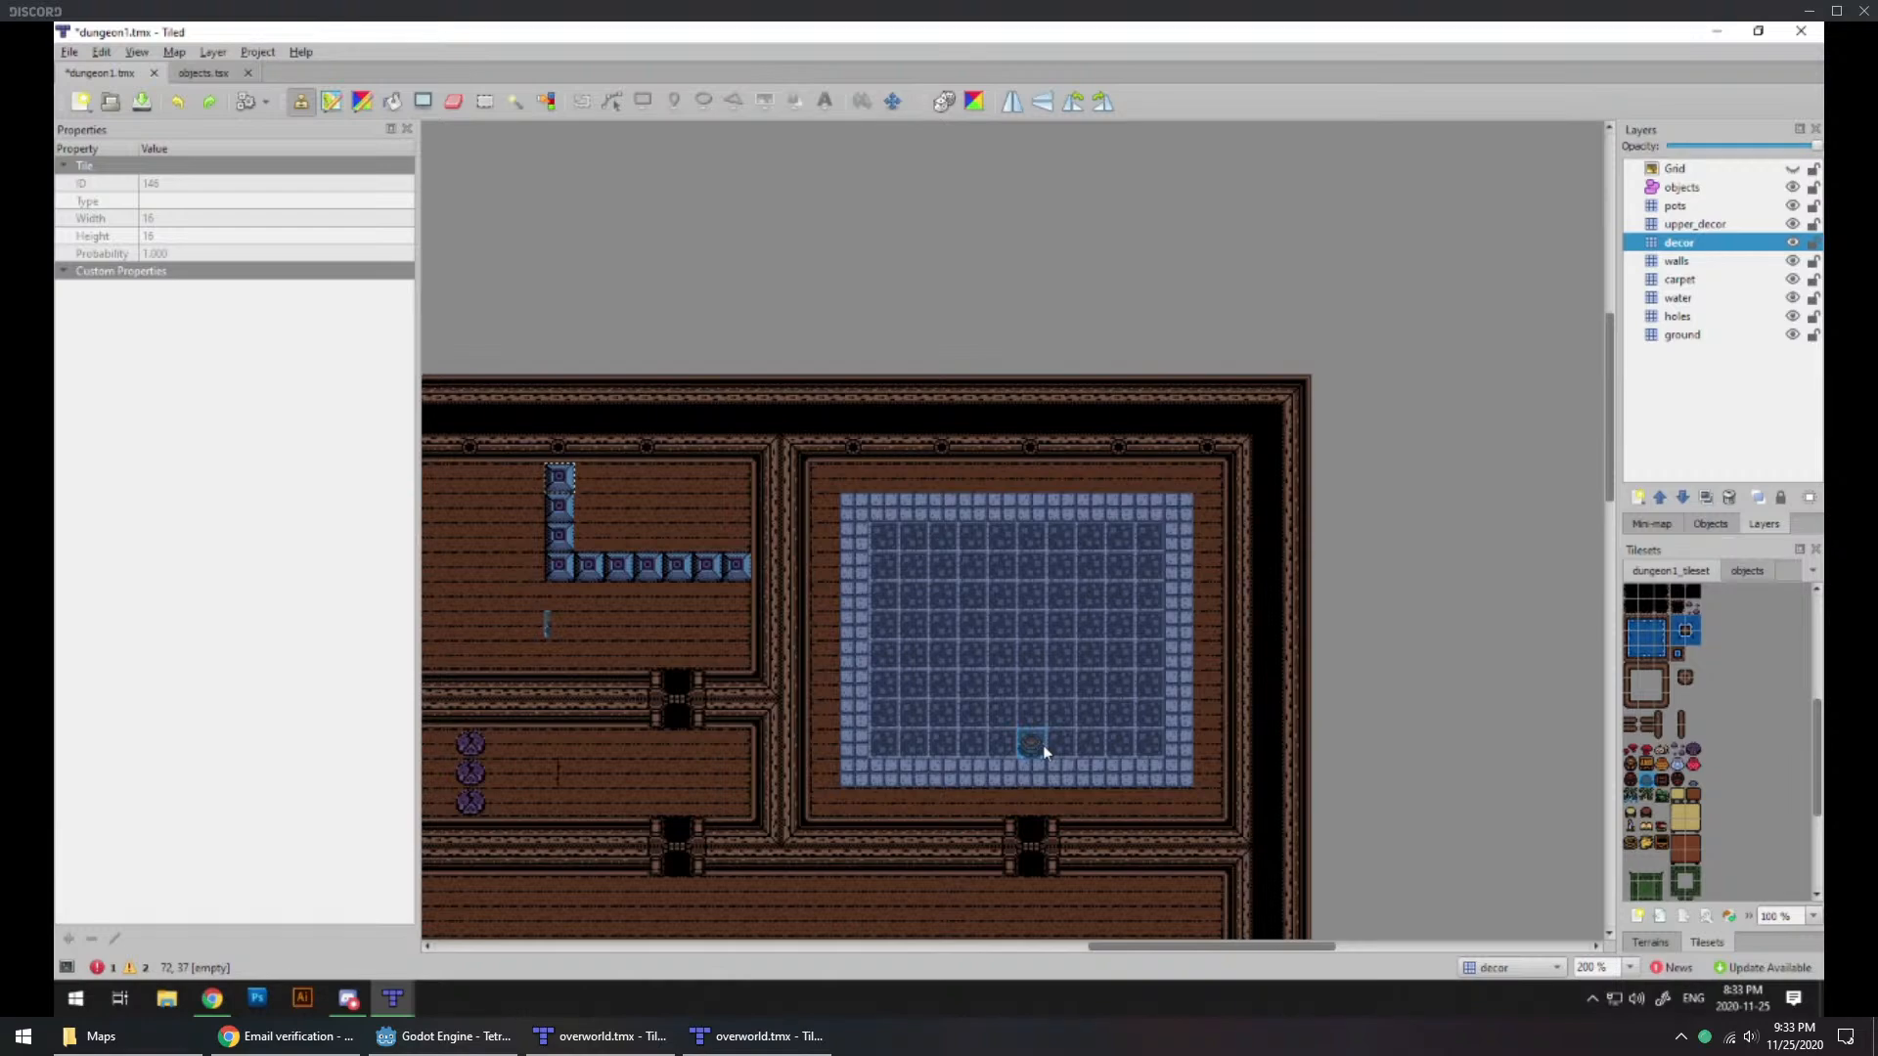
middle_drag(671, 629, 1279, 631)
middle_drag(842, 683, 1077, 683)
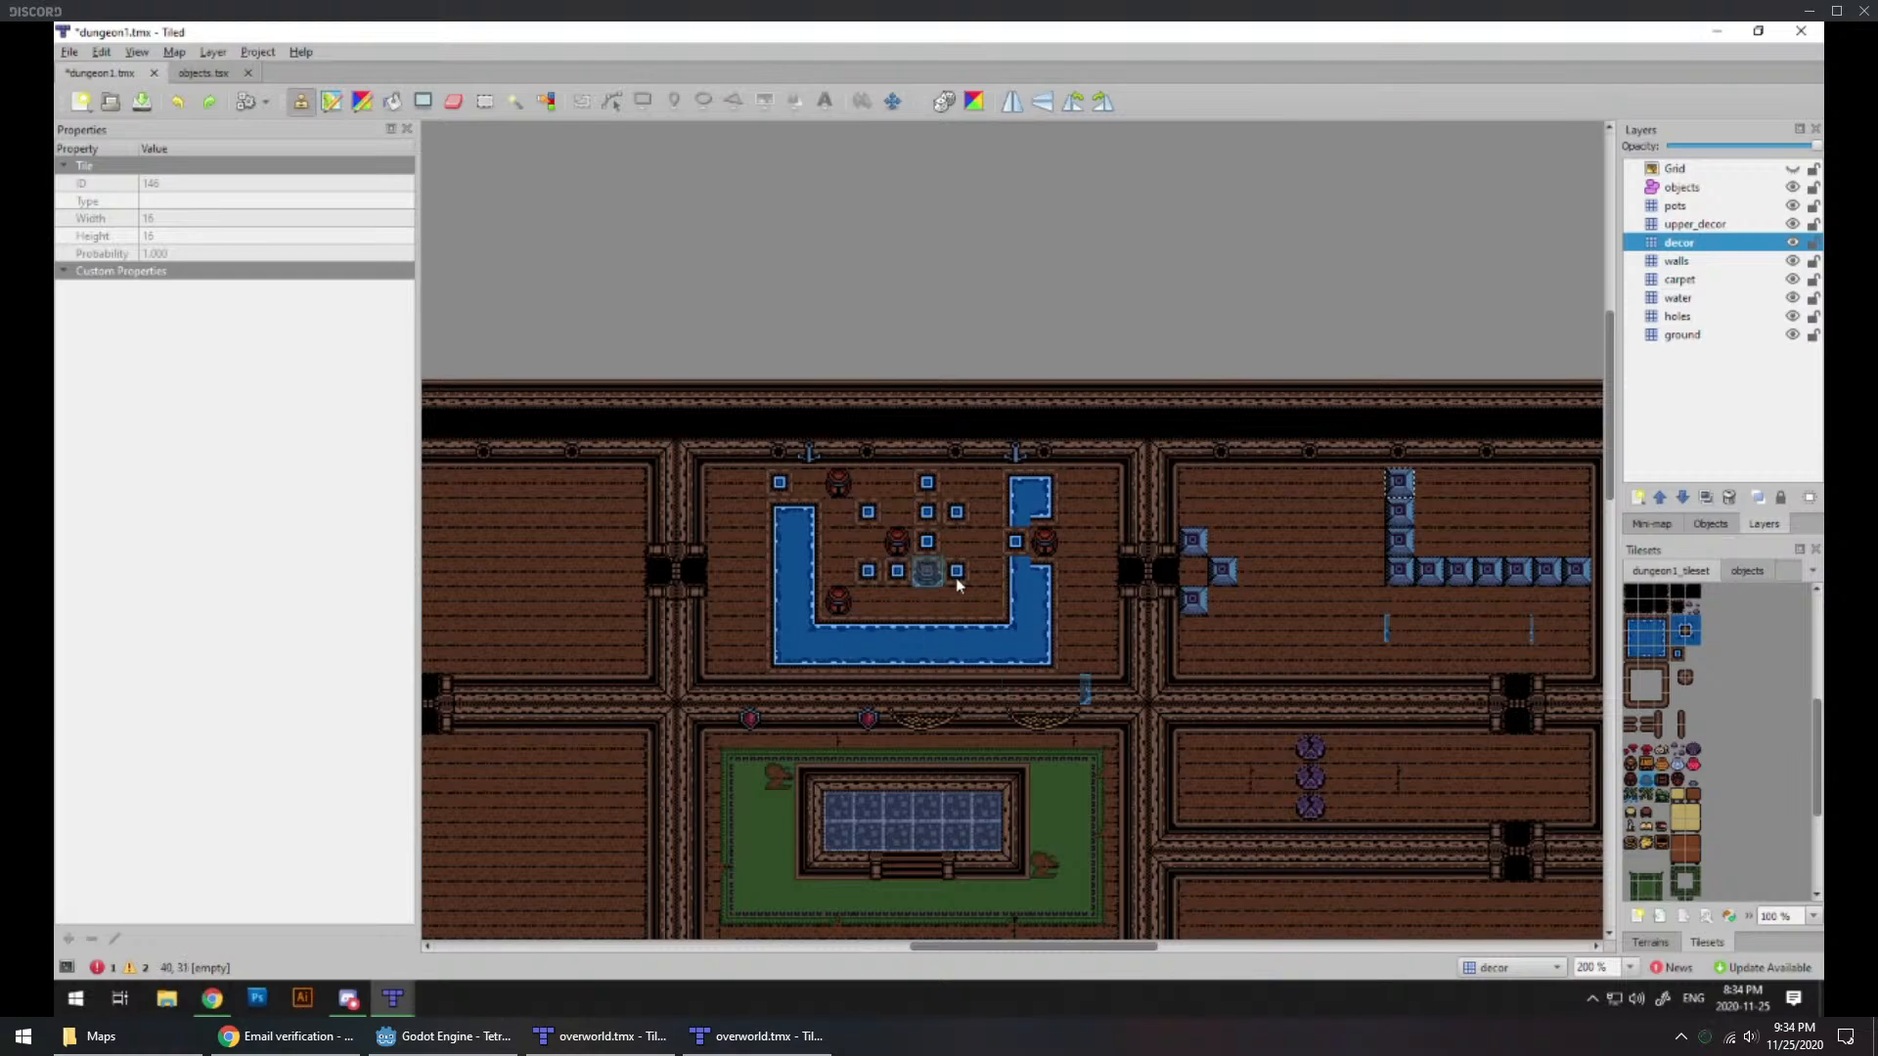
ctrl+scroll(954, 592, down, 1)
ctrl+scroll(818, 633, up, 2)
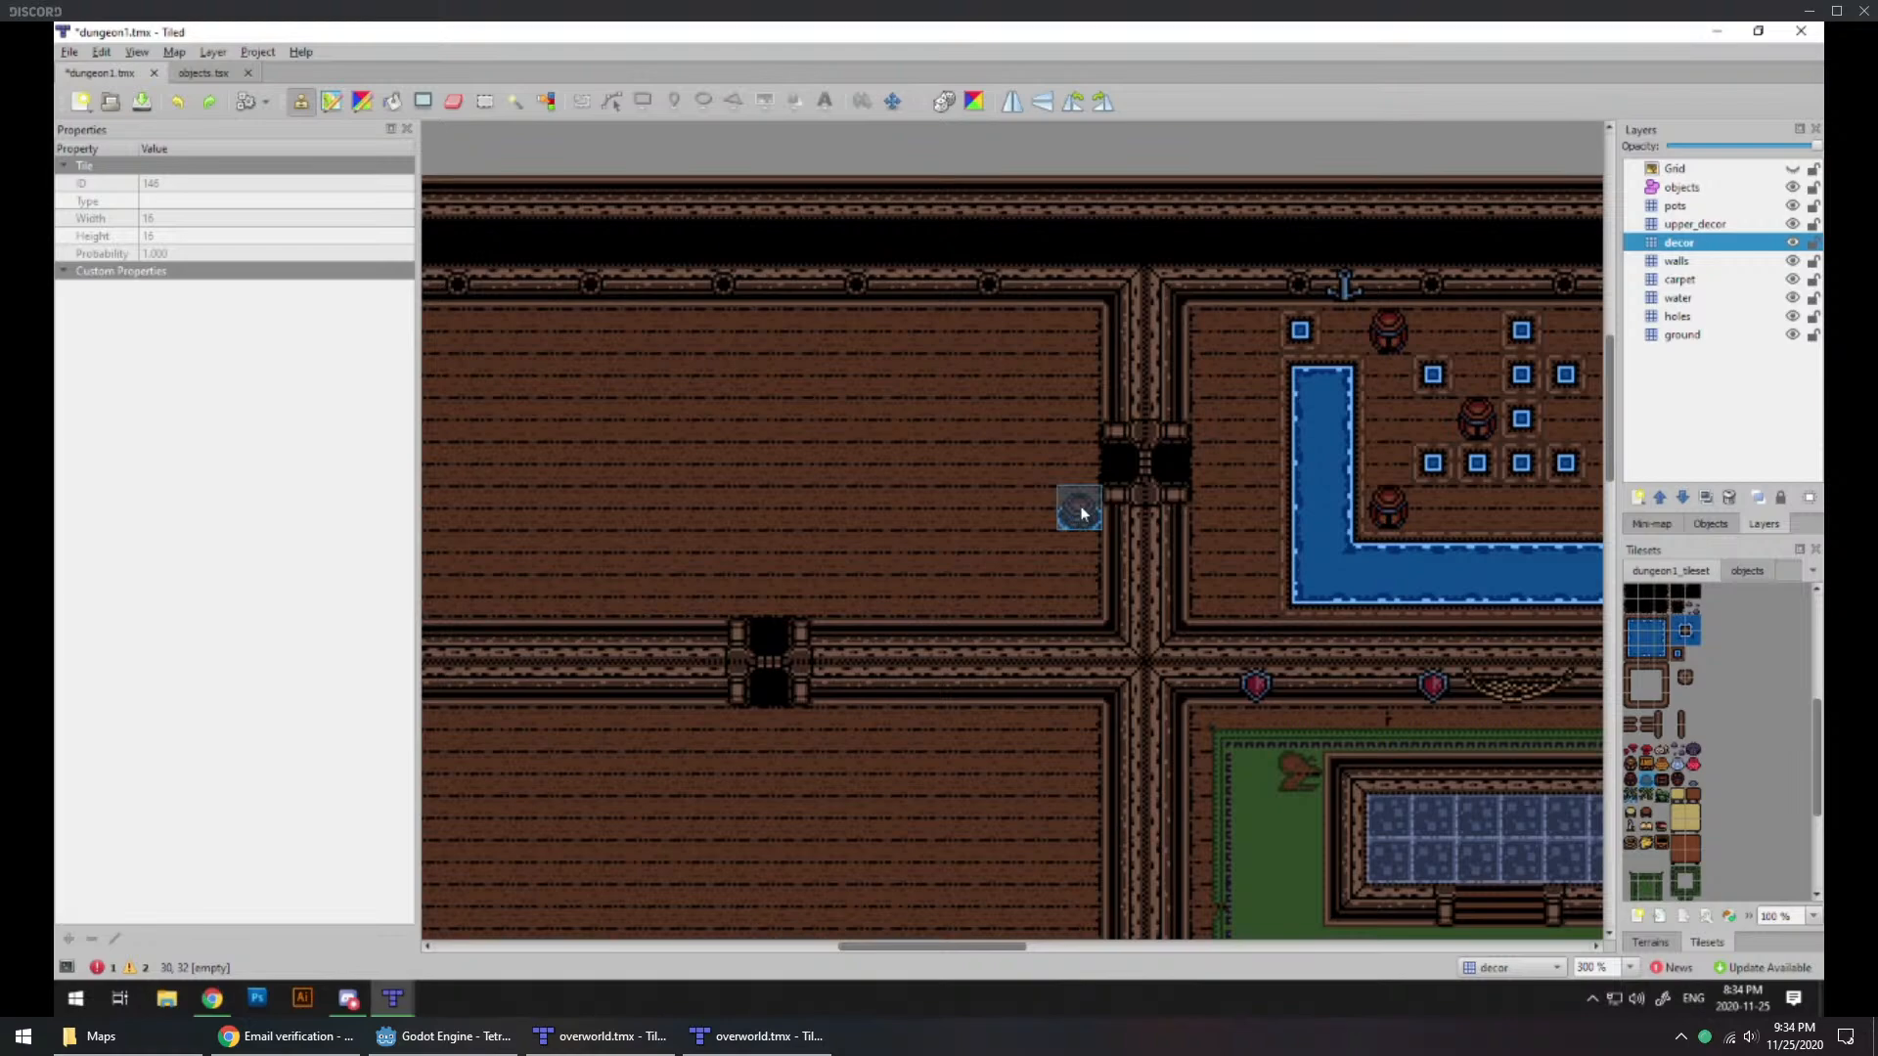
ctrl+scroll(1076, 514, down, 1)
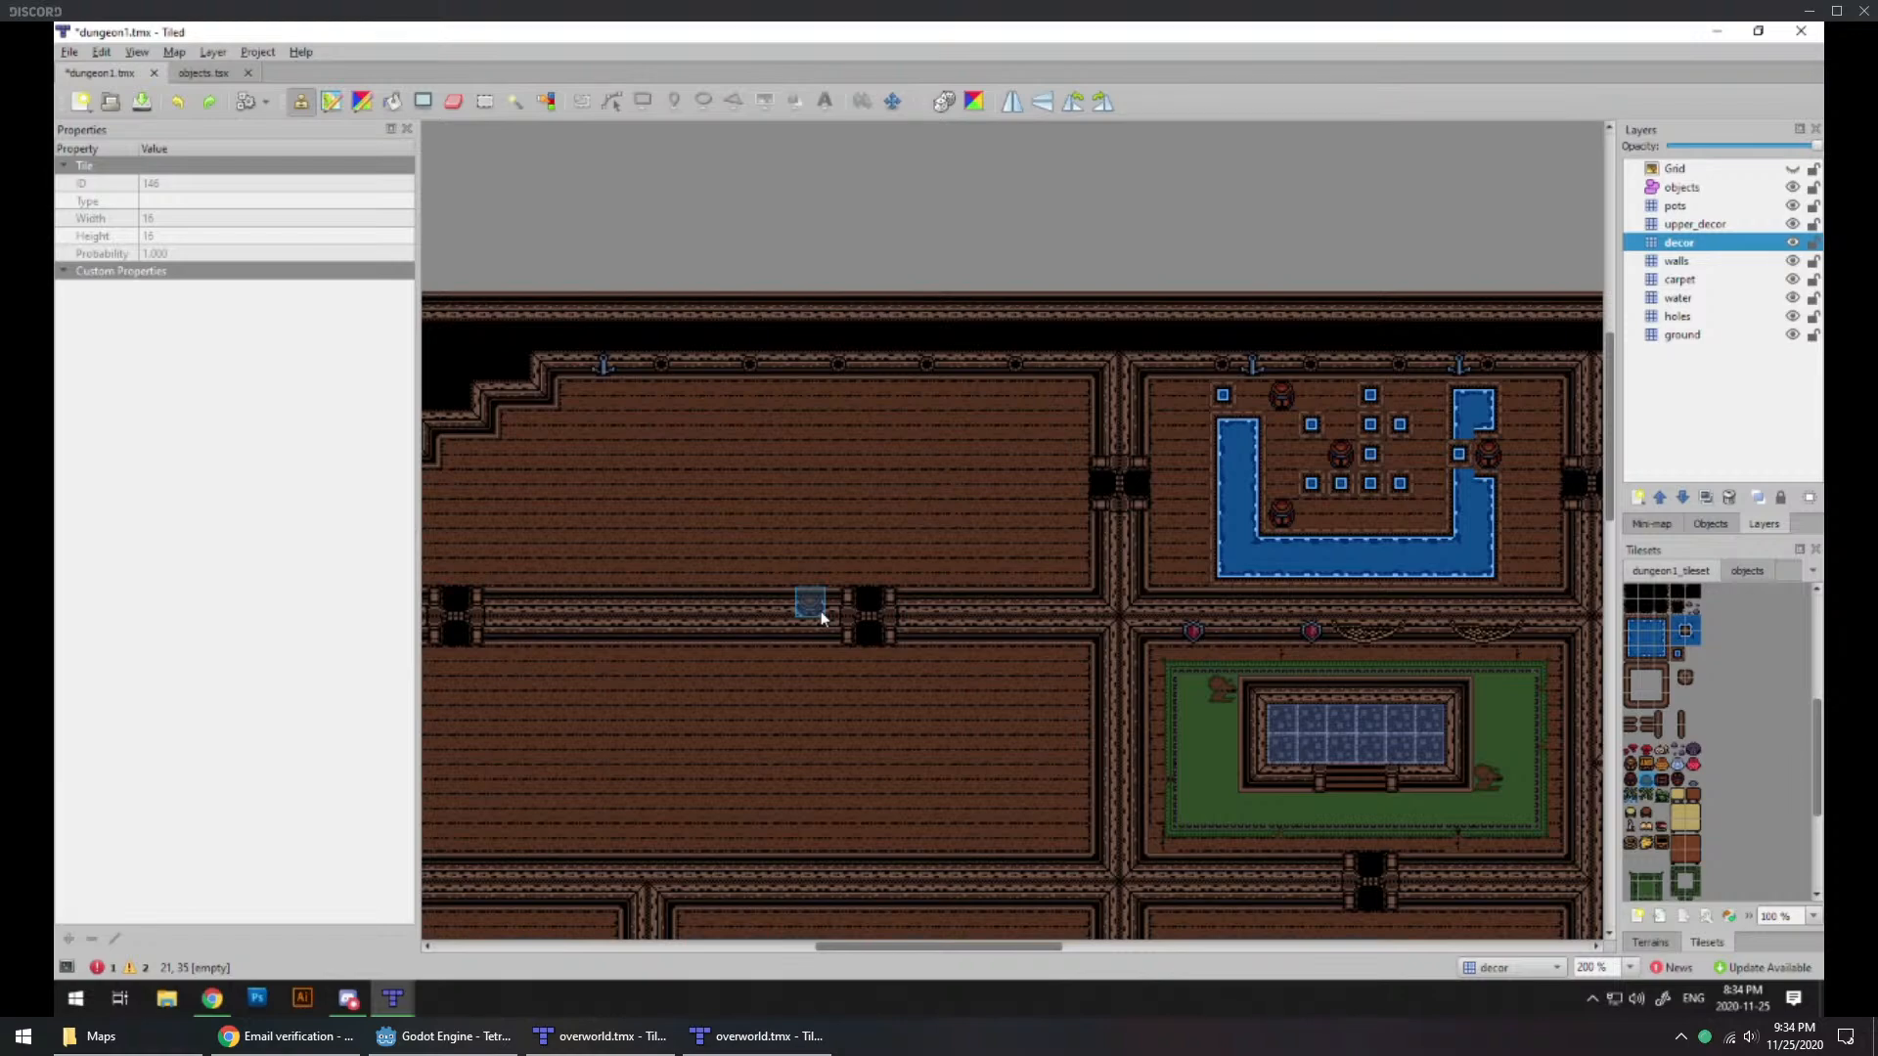
middle_drag(1147, 636, 586, 586)
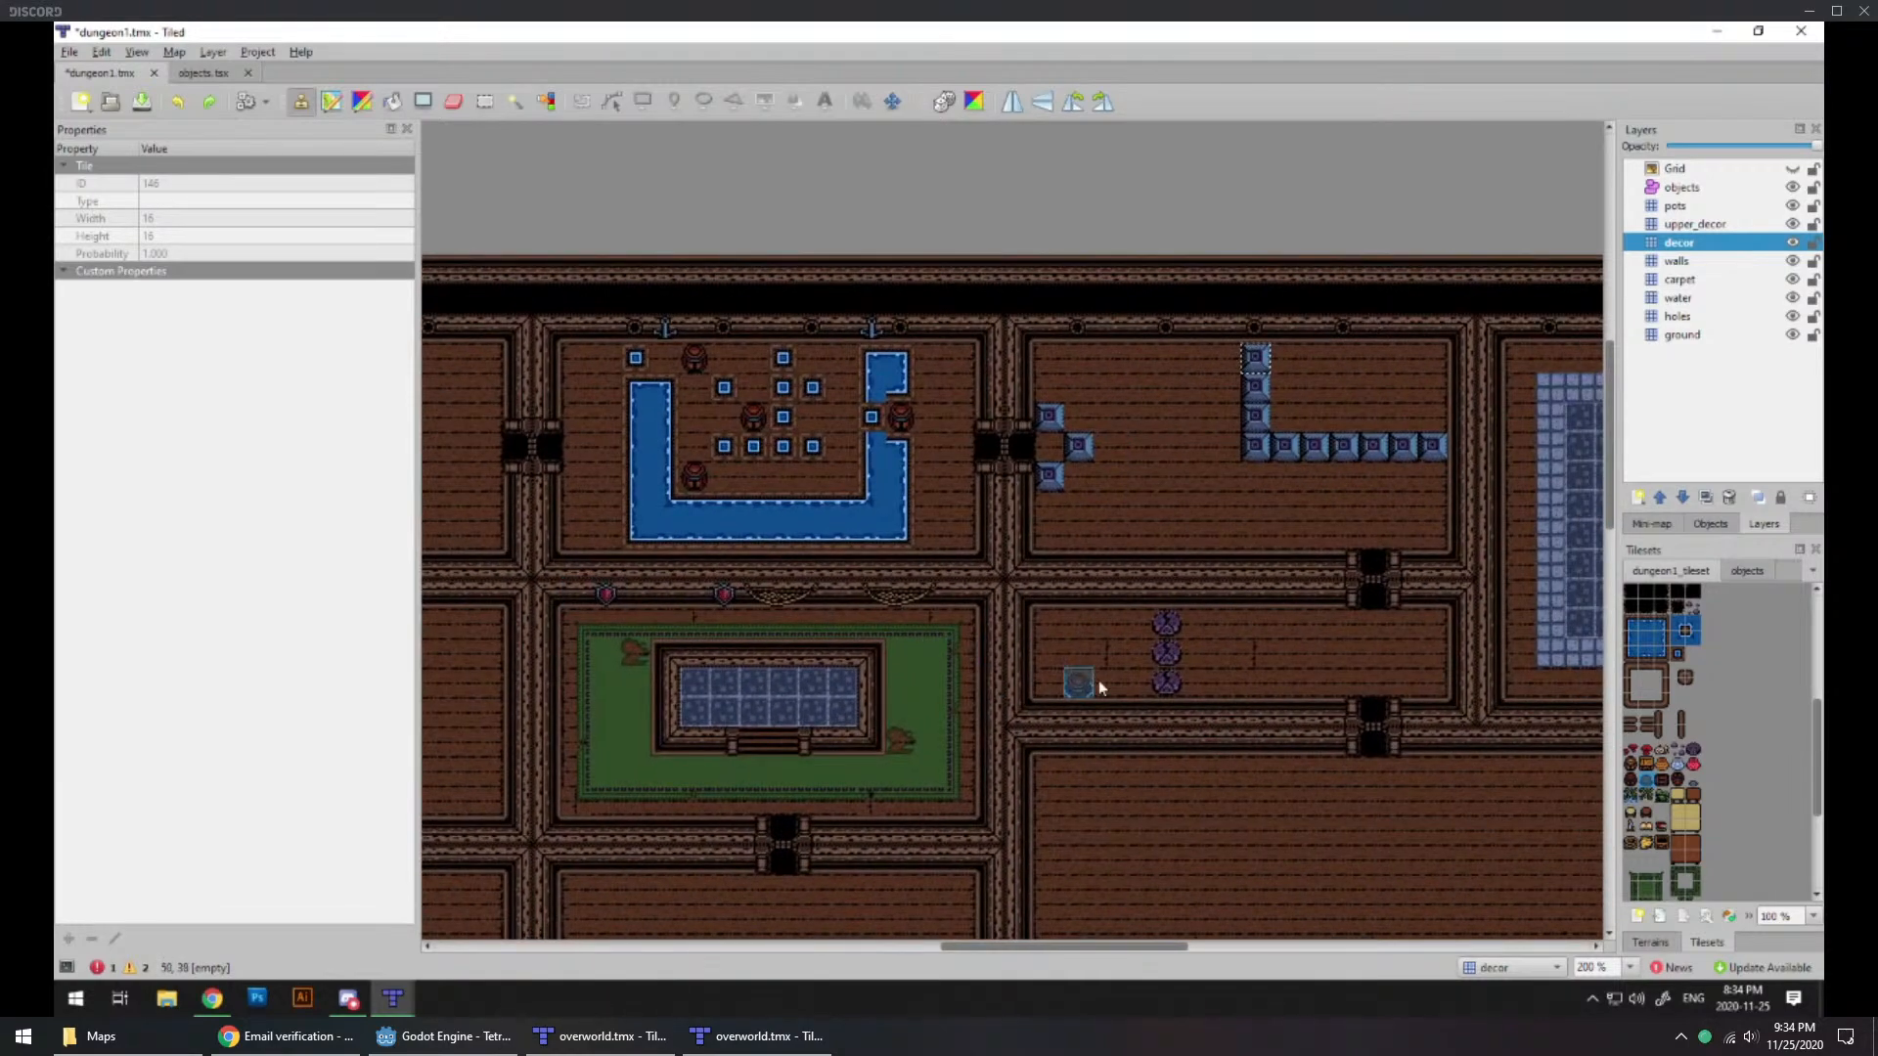
ctrl+scroll(1195, 642, up, 1)
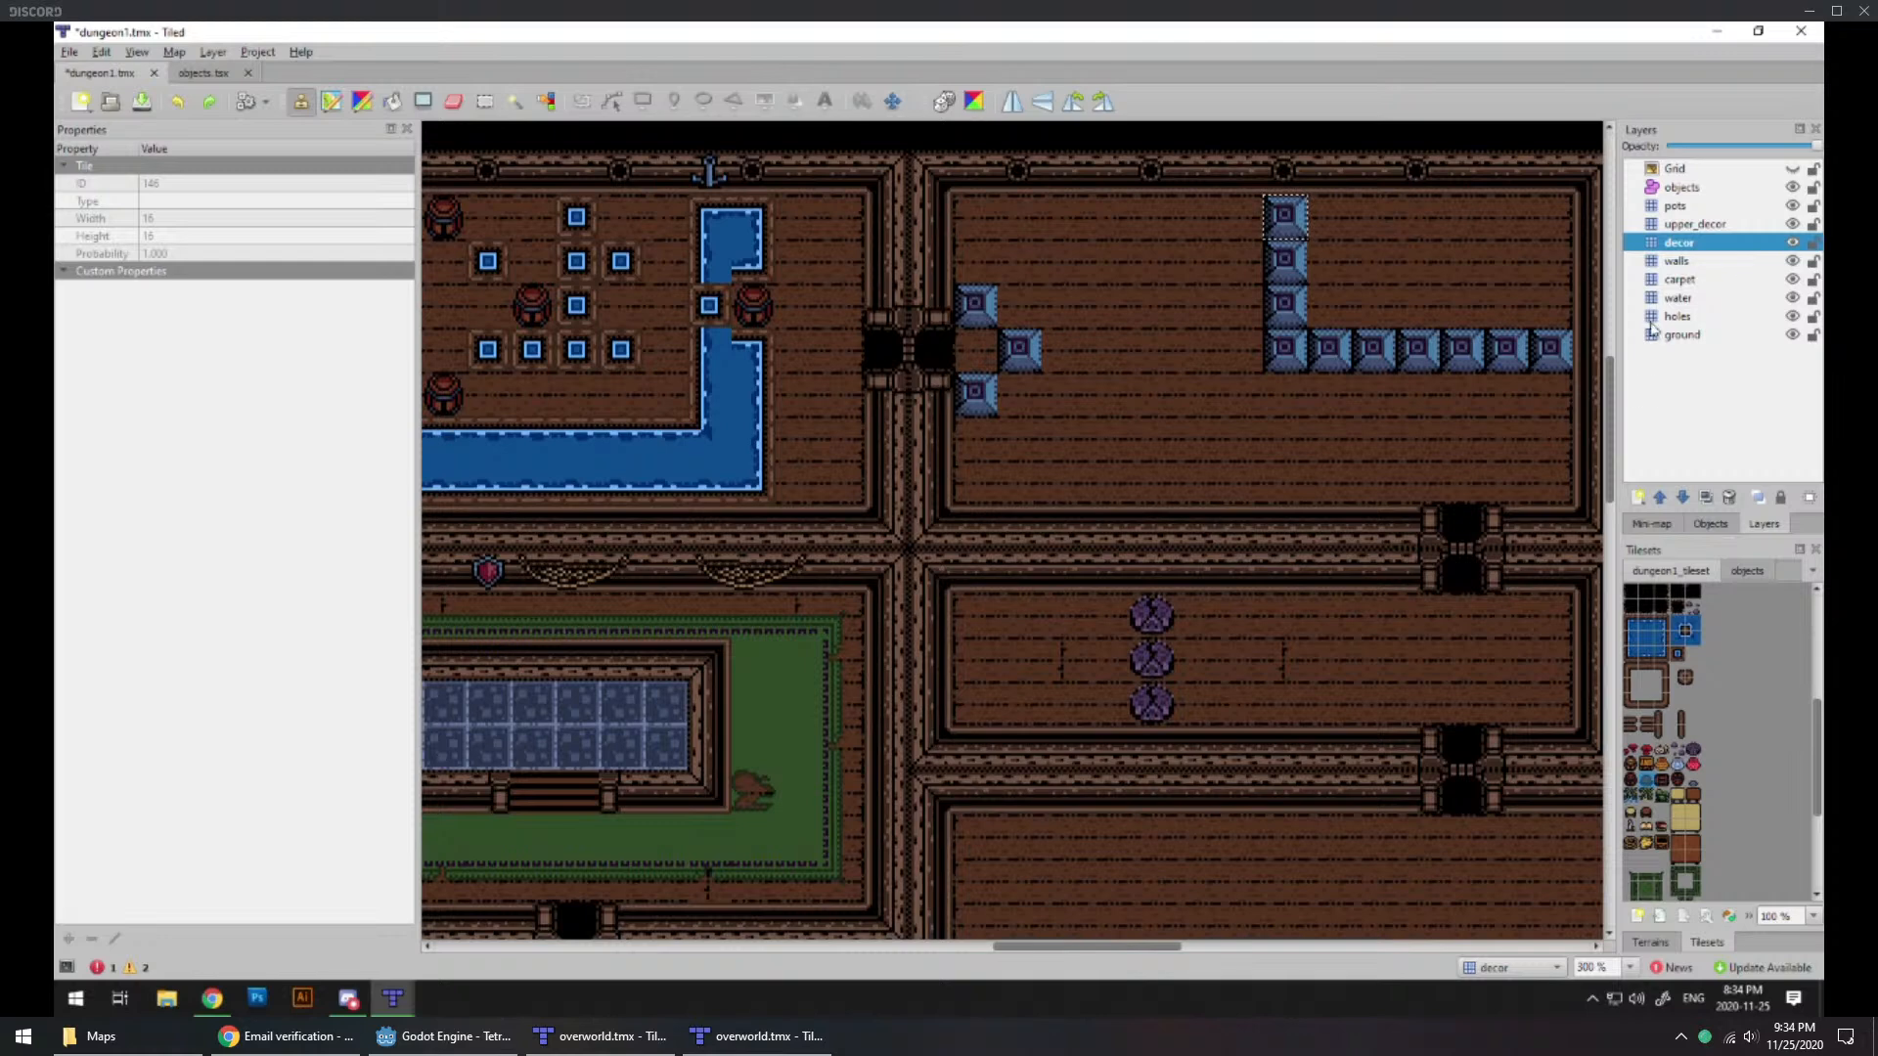
Step: Hang a draped net on the north wall of the narrow room with the purple pots, on the decor layer
scroll(1710, 800, down, 4)
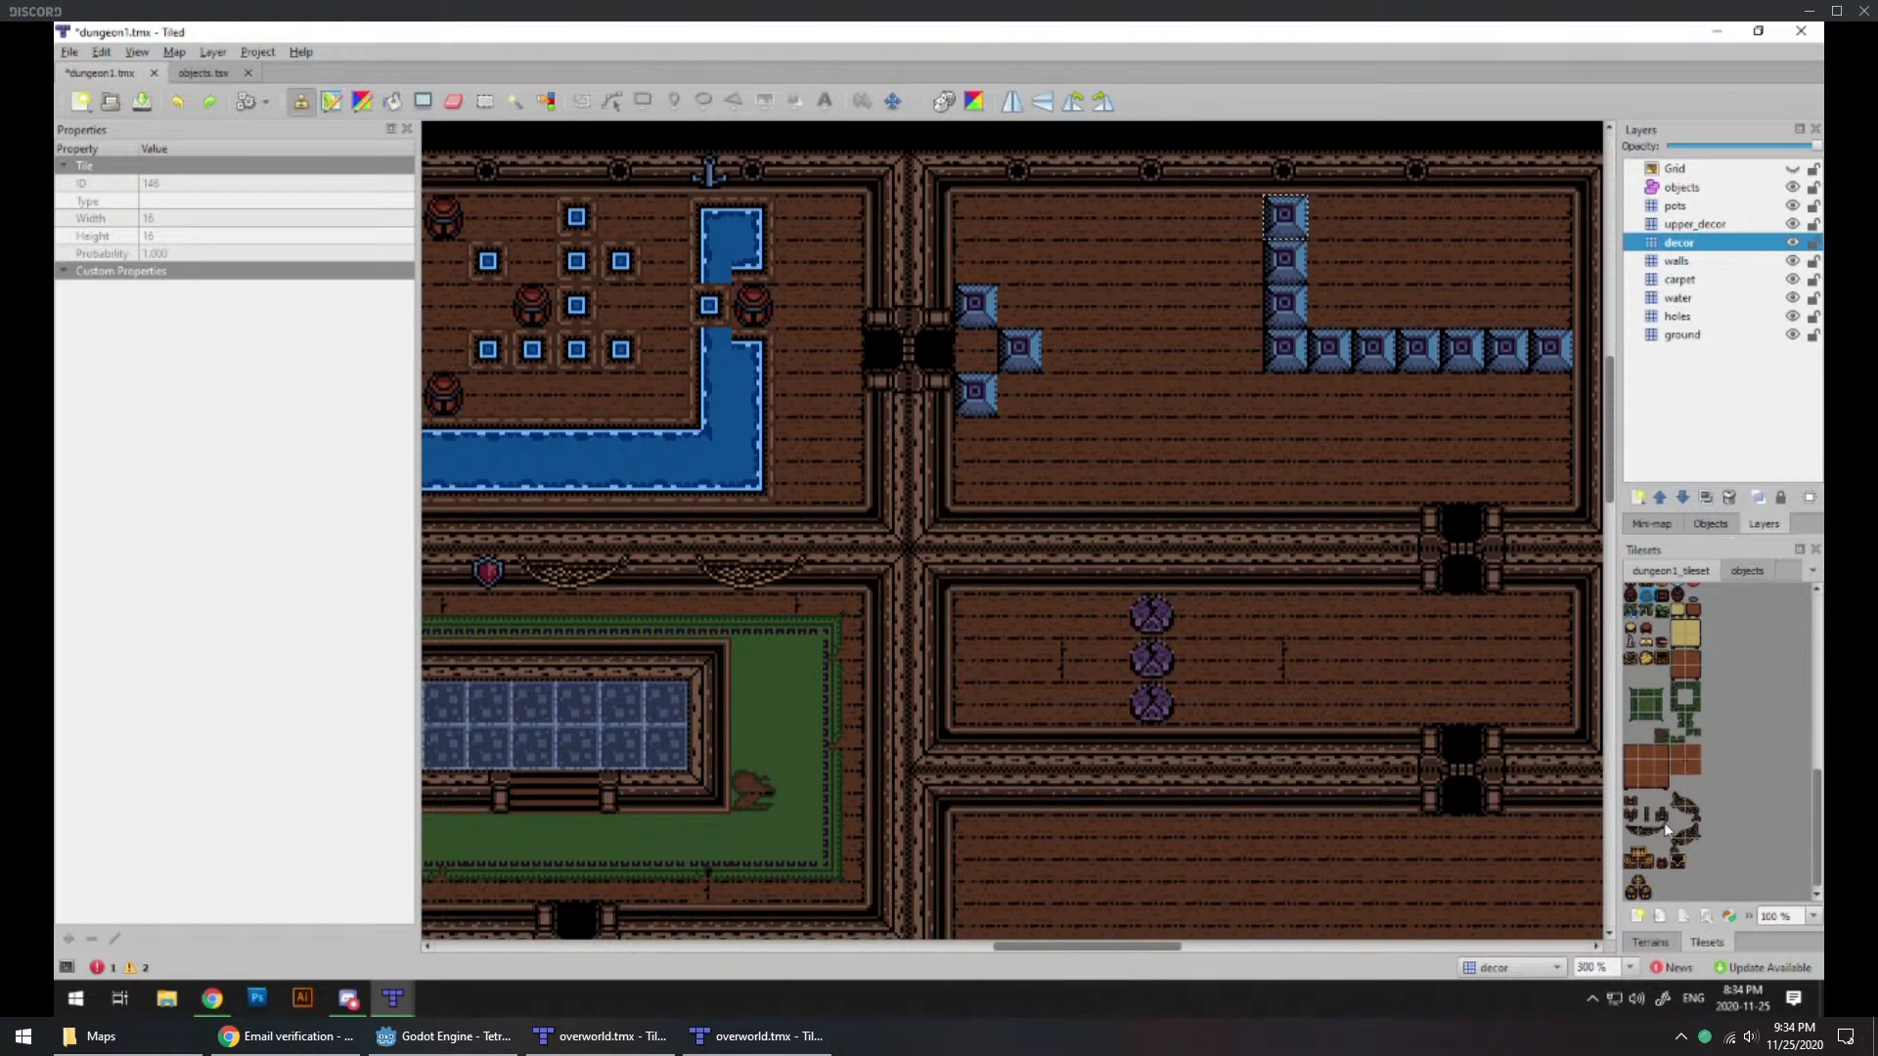
click(1640, 831)
click(1283, 577)
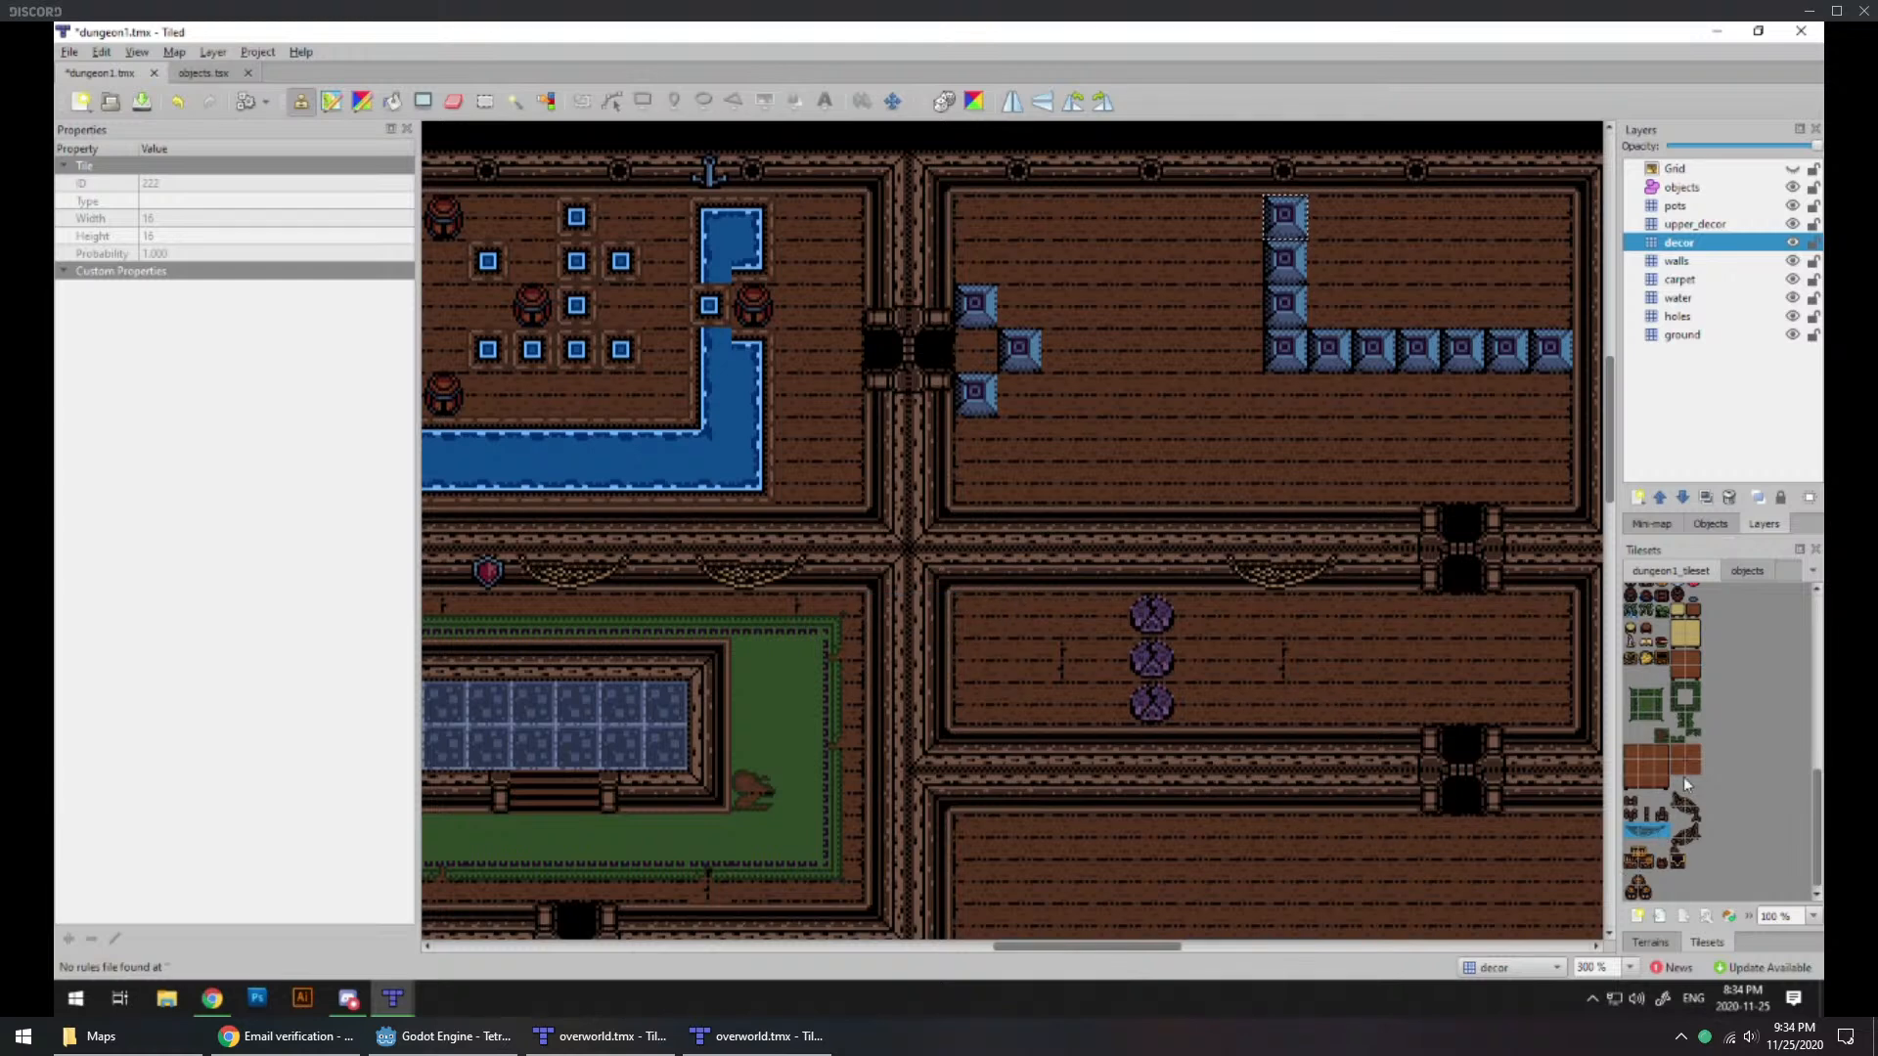
Step: Place a rope coil in the purple-pot room's northeast corner and open crates in its southeast corner and along its north wall
click(1630, 658)
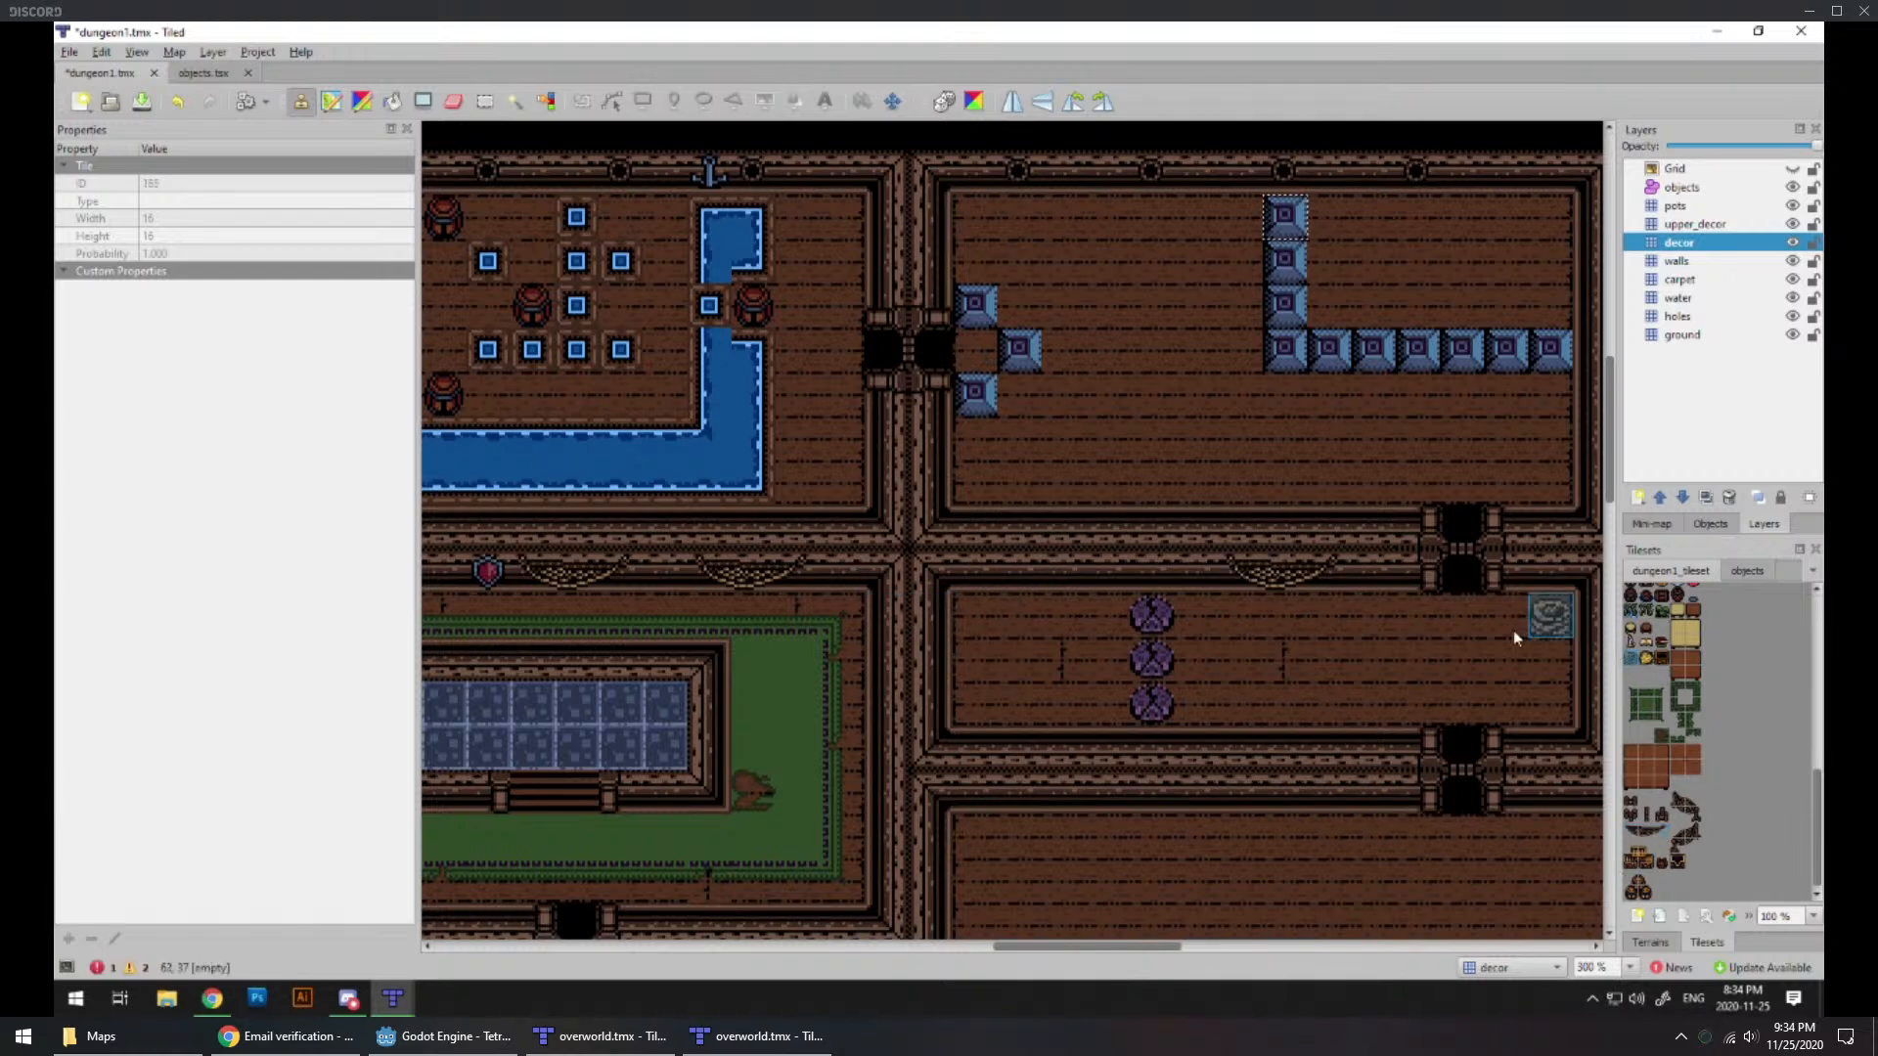
click(1548, 614)
click(1661, 663)
click(1660, 661)
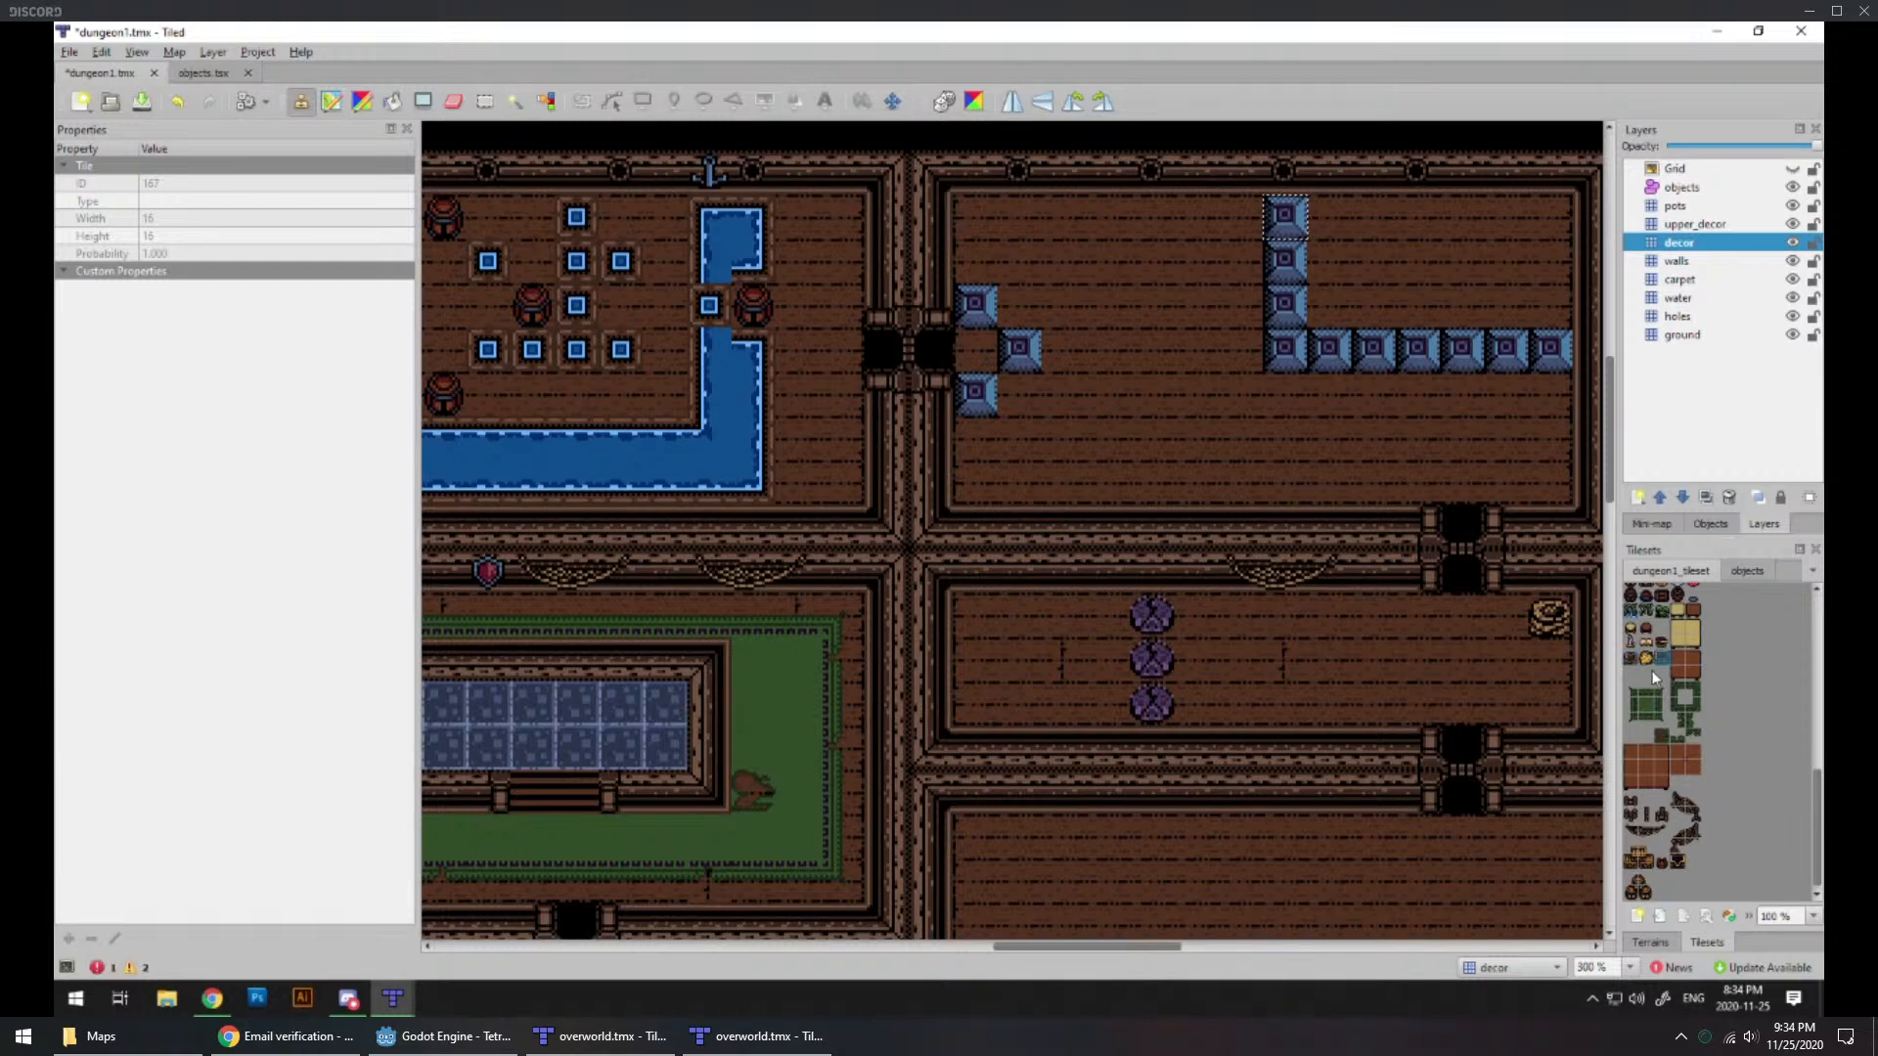
click(1550, 704)
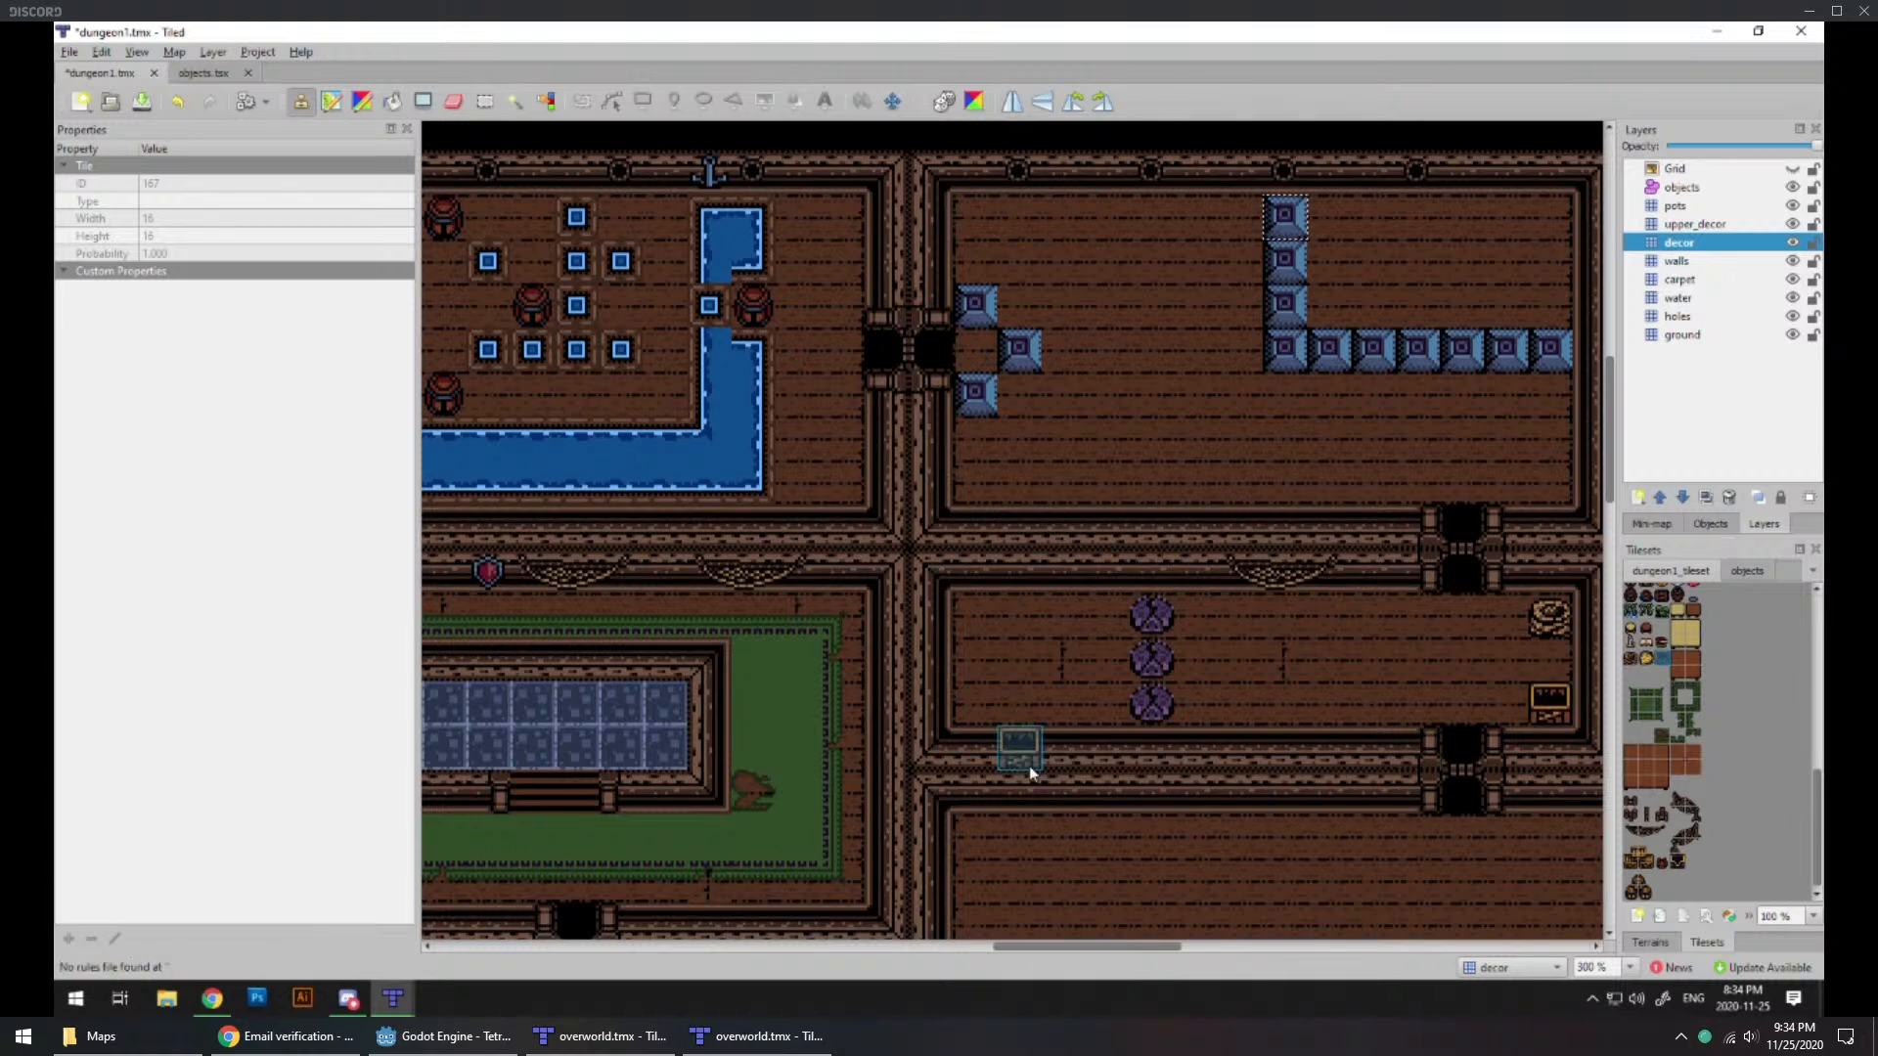
click(1381, 622)
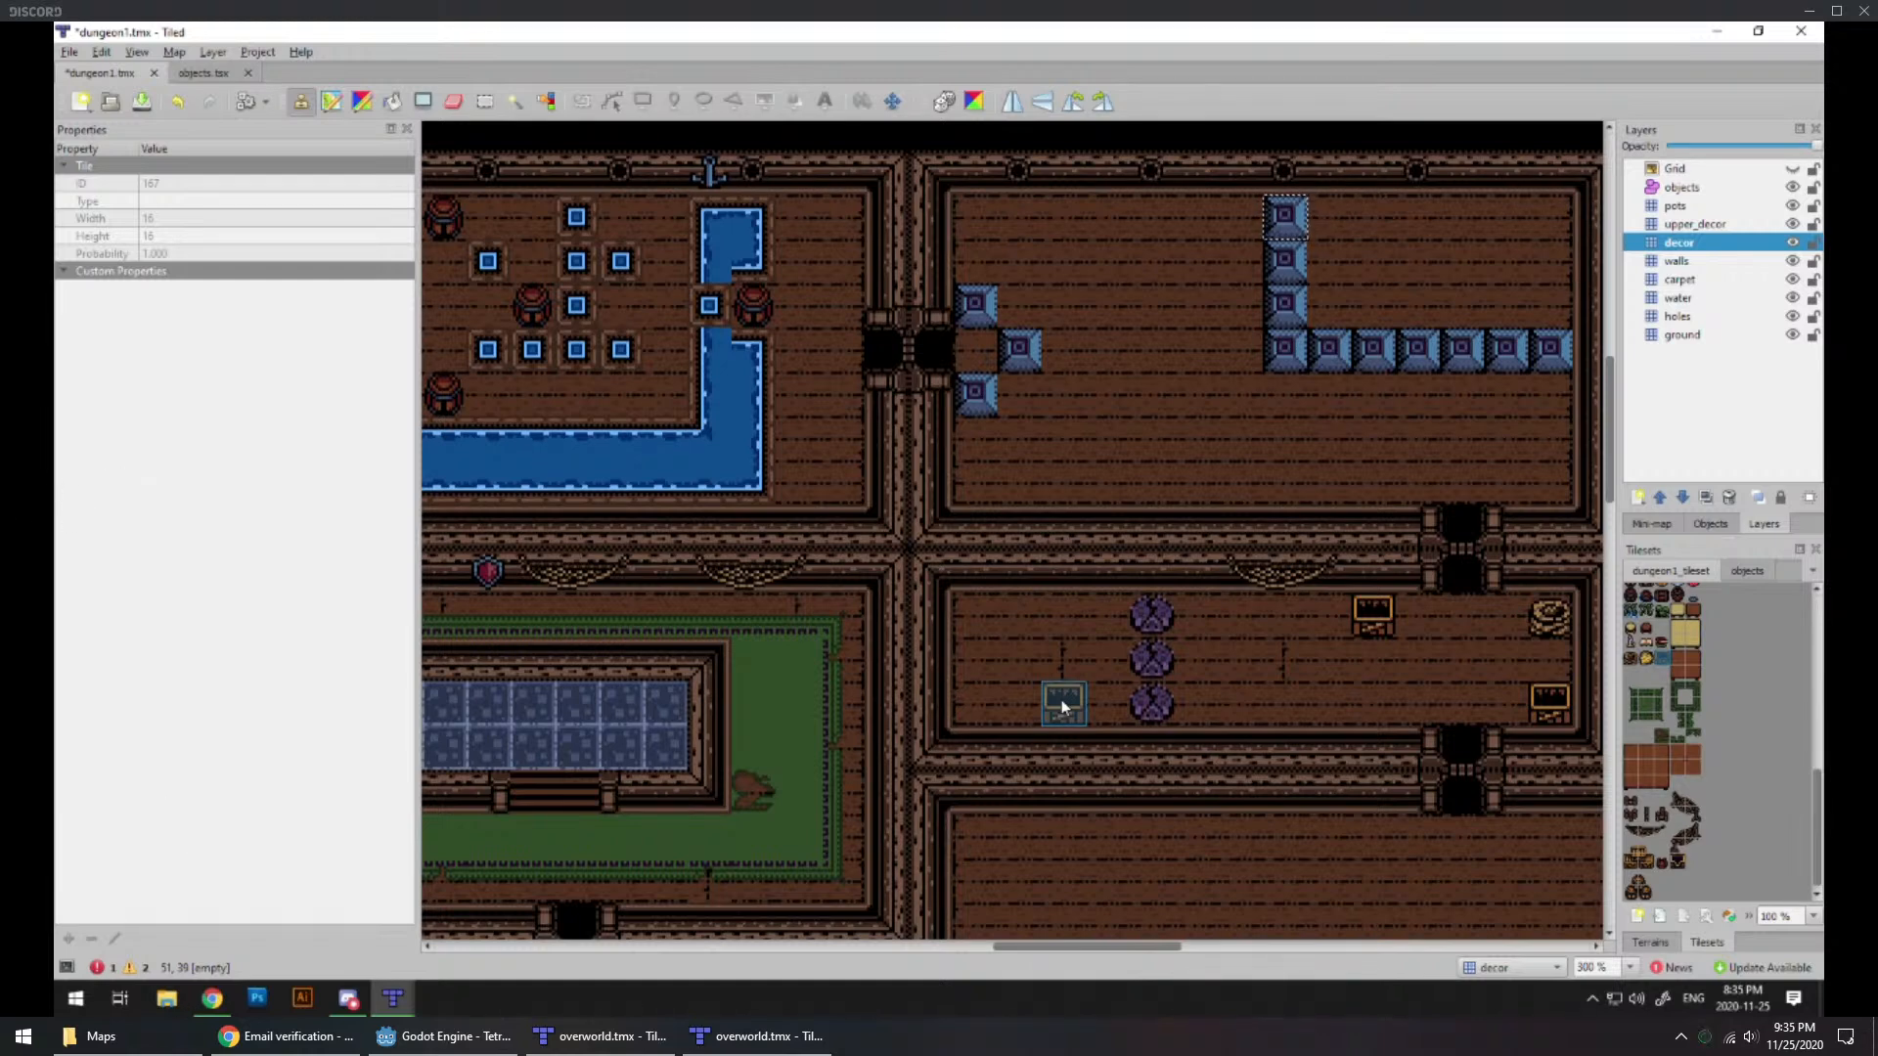
Step: Examine the overall dungeon layout and the wide northwest room's north wall for bare areas to decorate
ctrl+scroll(1135, 452, down, 2)
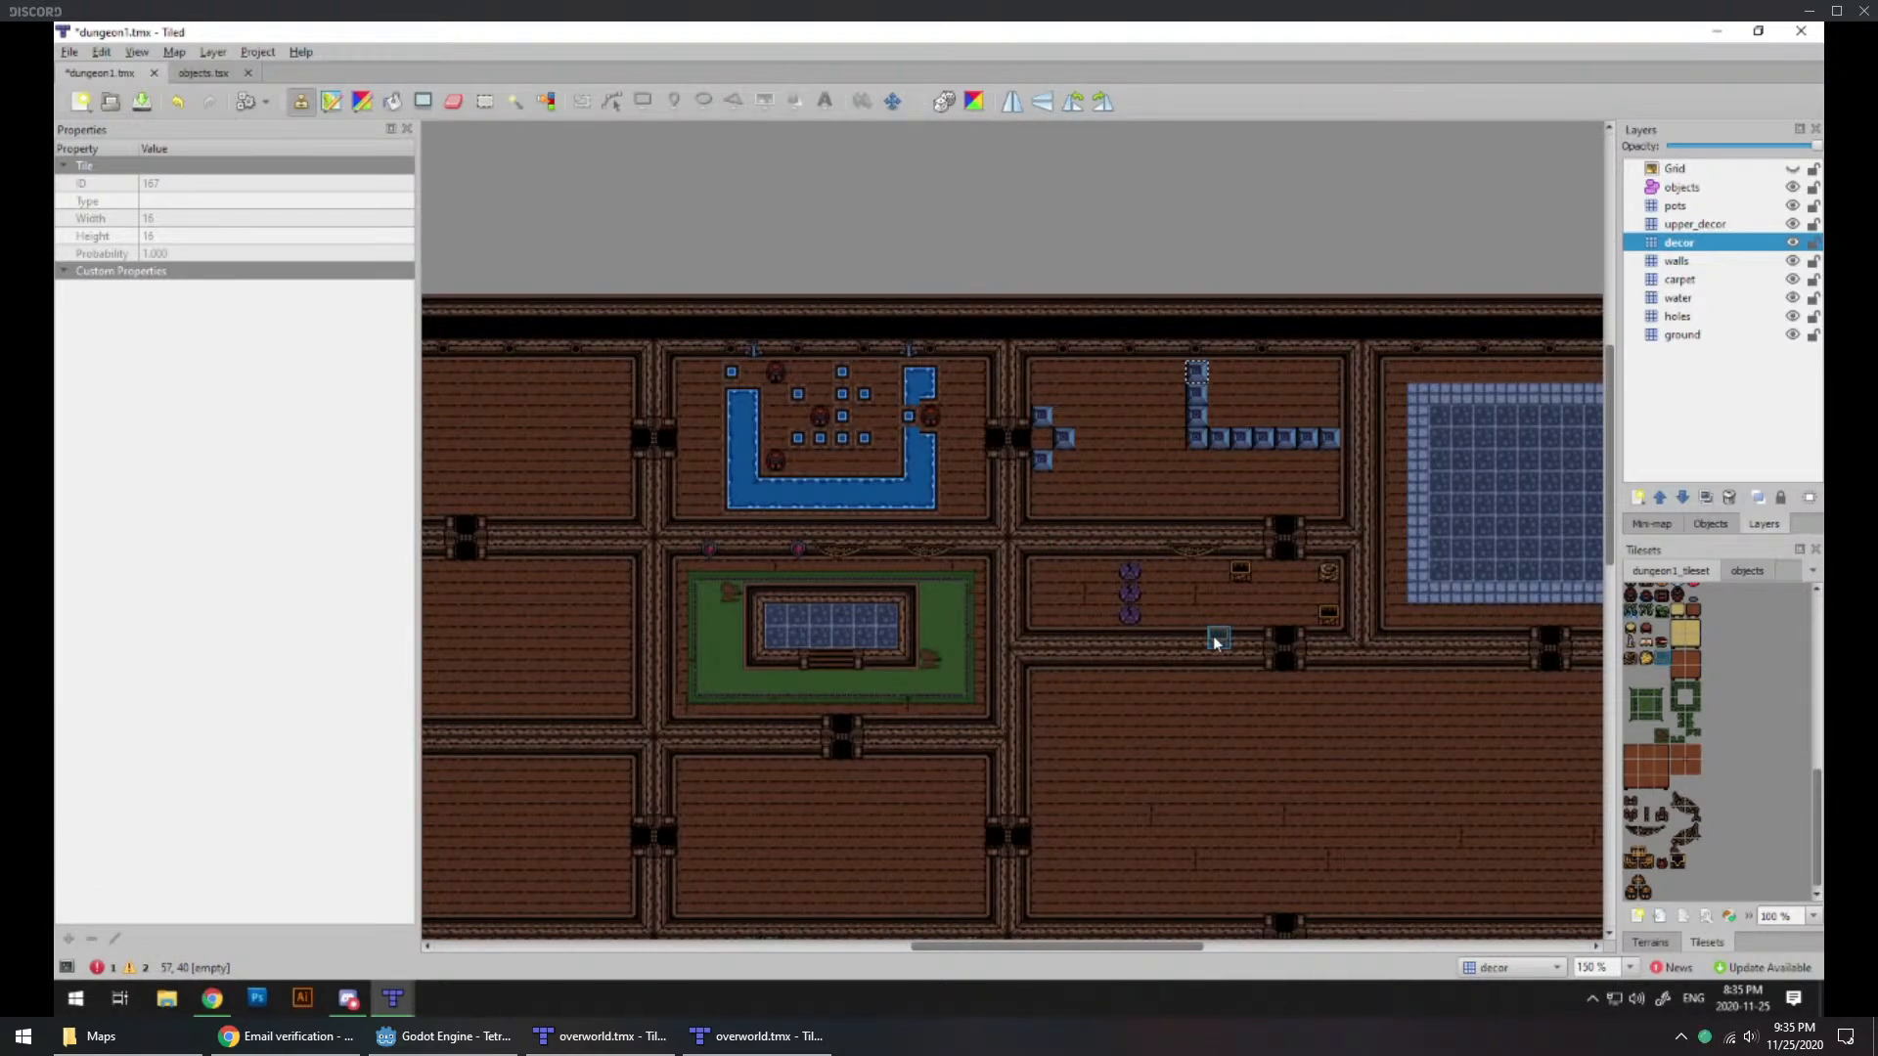
middle_drag(1217, 641, 1265, 613)
middle_drag(886, 631, 1216, 594)
ctrl+scroll(956, 619, down, 1)
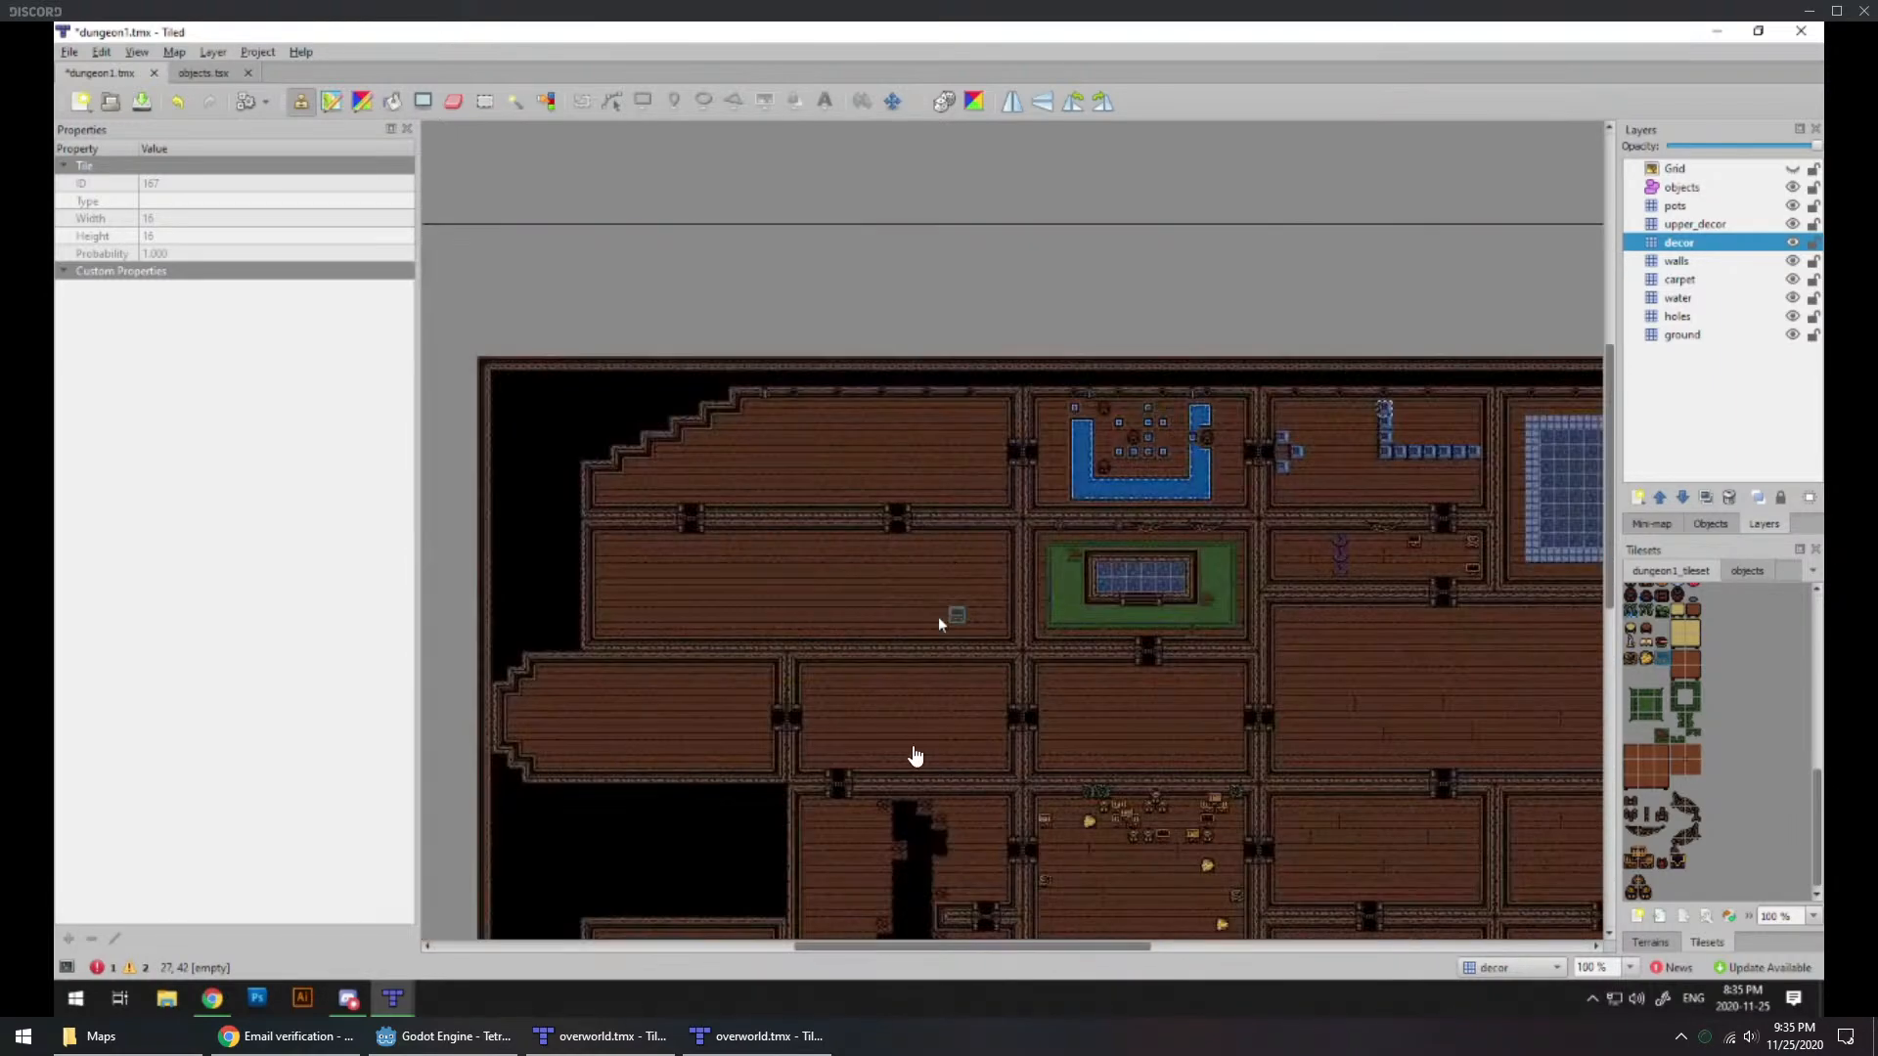
middle_drag(1163, 673, 1073, 741)
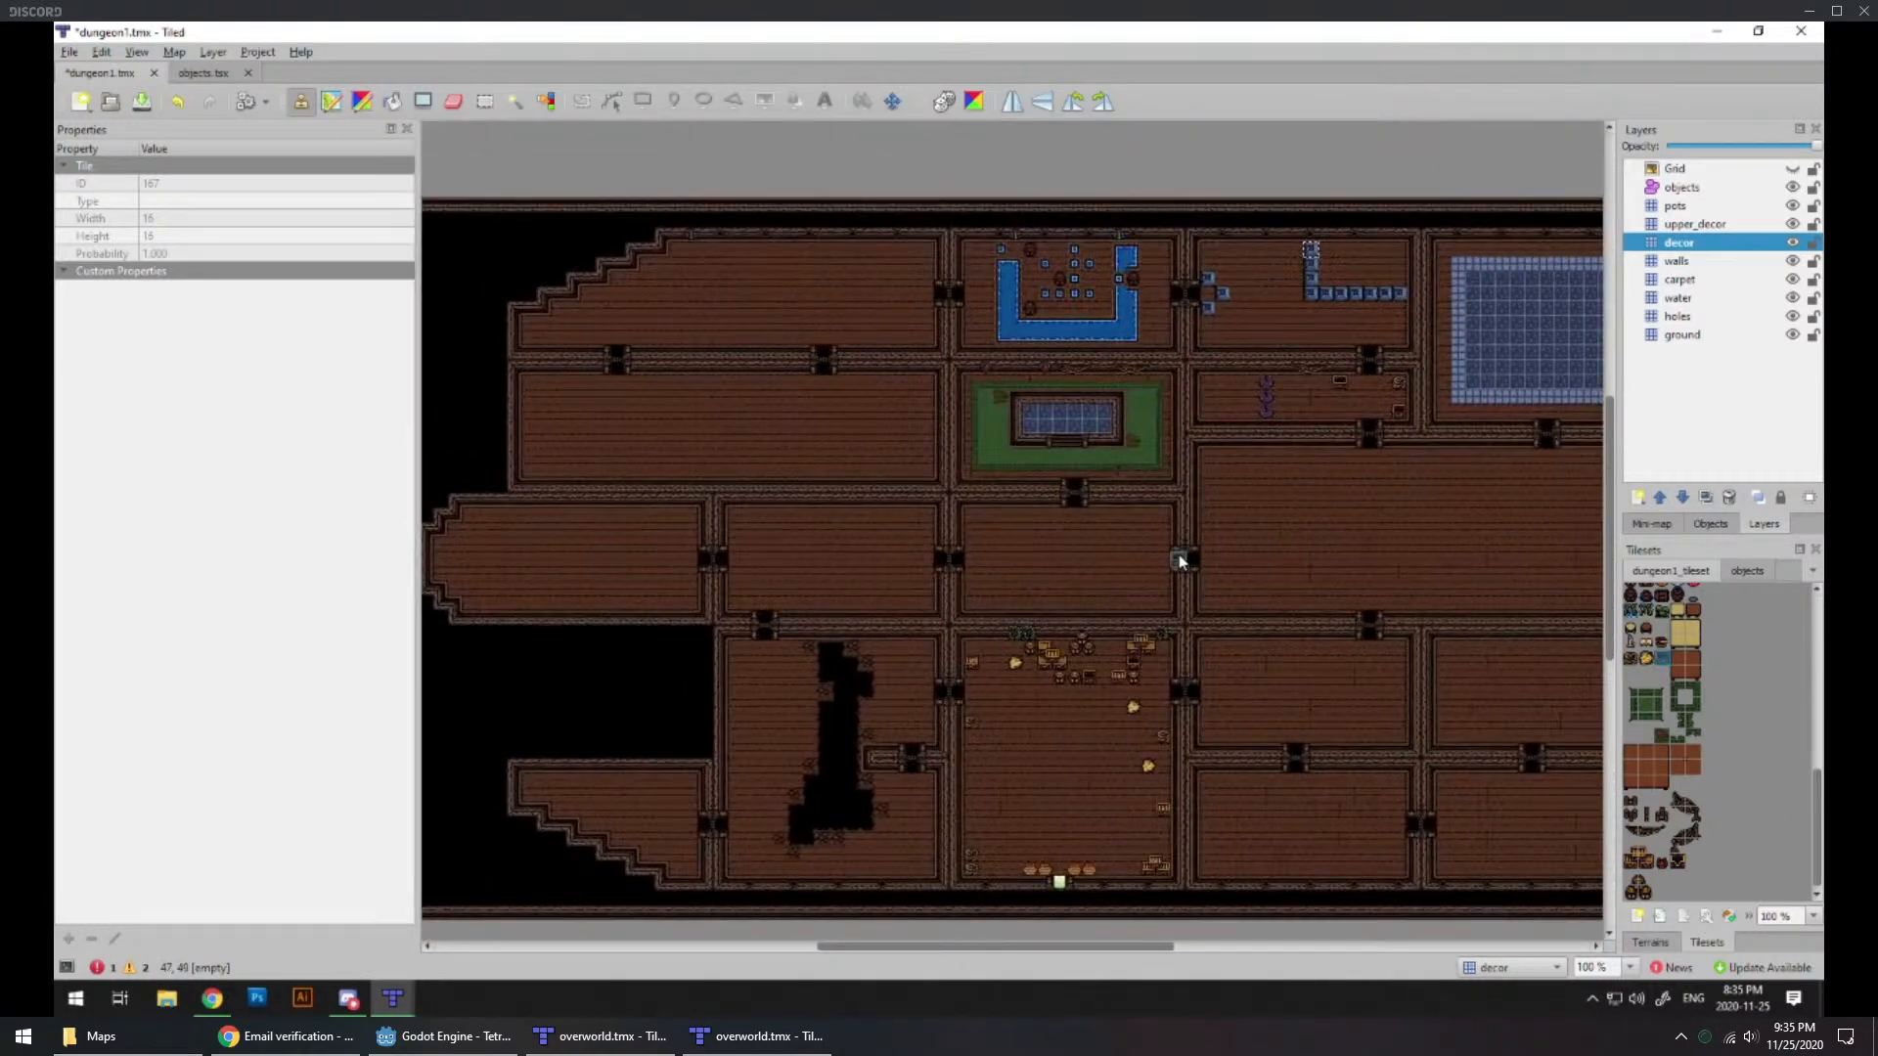
middle_drag(1180, 561, 1165, 642)
ctrl+scroll(915, 471, up, 1)
ctrl+scroll(876, 460, up, 1)
middle_drag(792, 488, 1037, 599)
ctrl+scroll(1037, 599, up, 1)
scroll(1710, 735, up, 10)
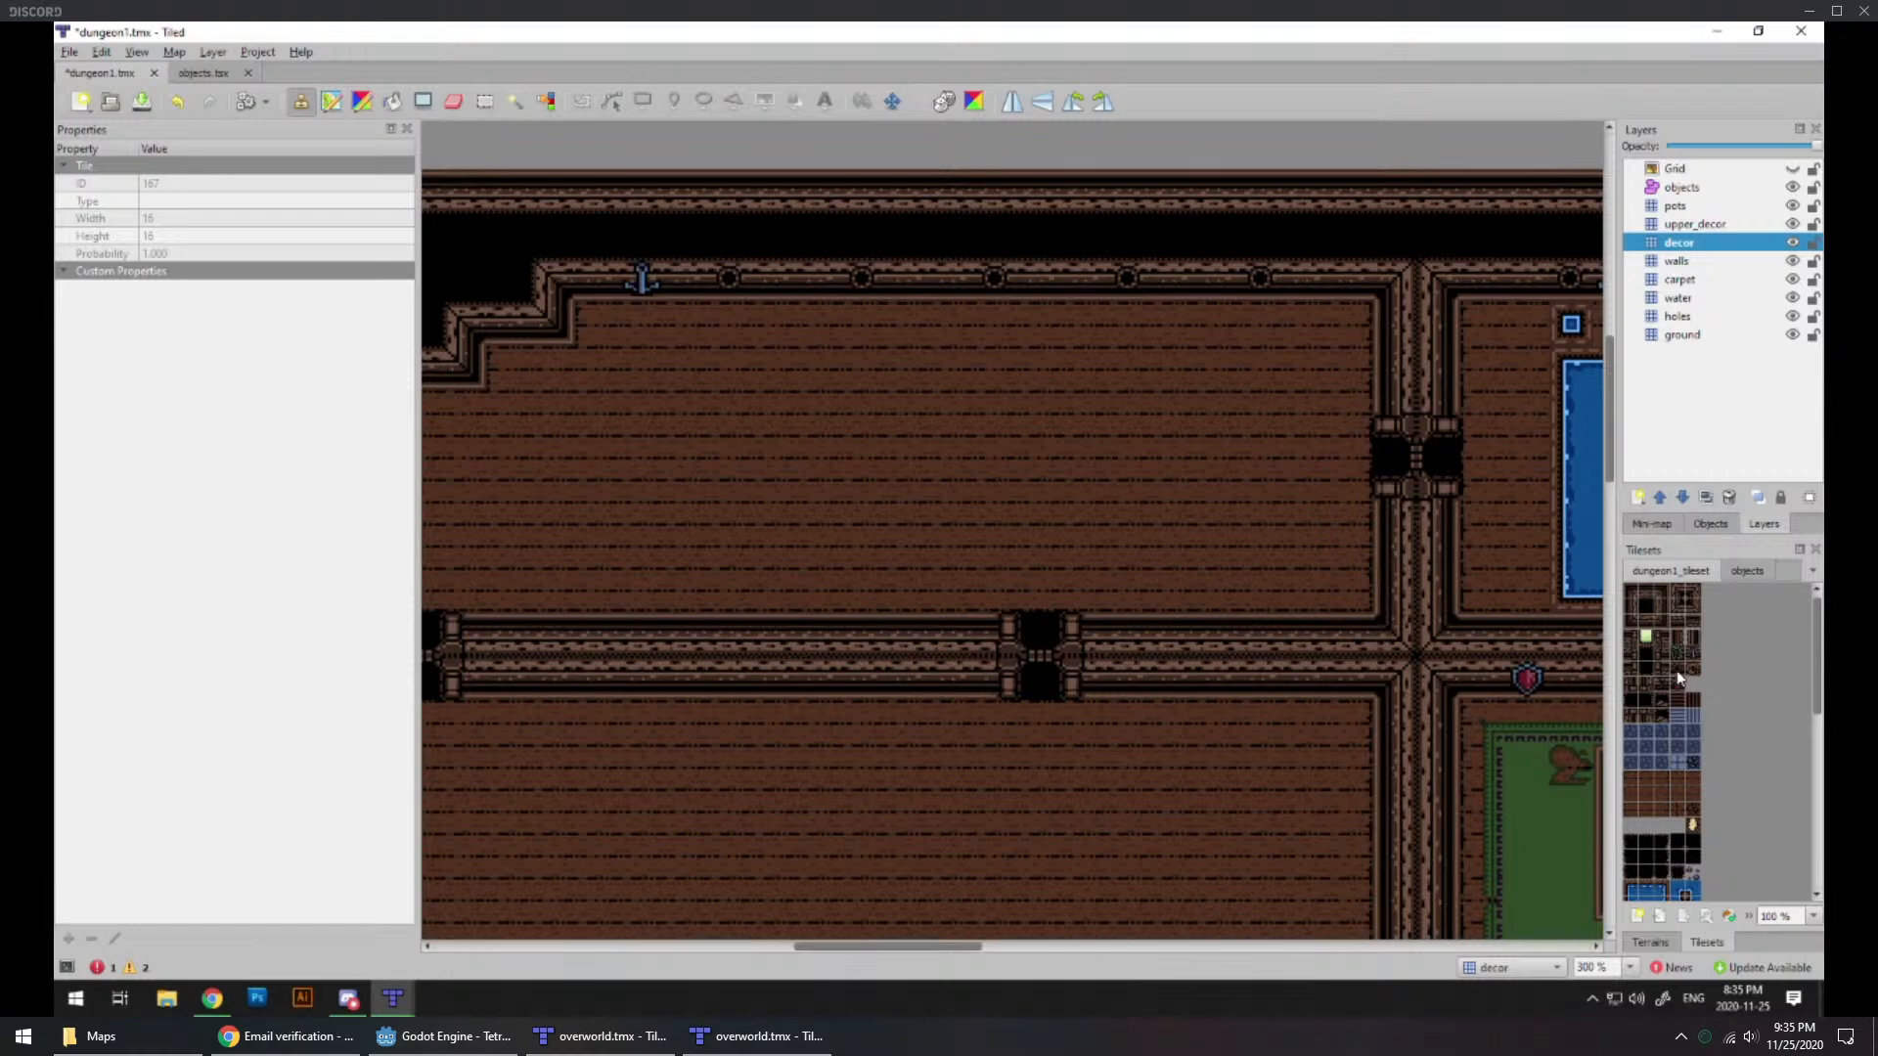
Step: On the walls layer, hang a red shield on the northwest room's north wall and undo the second one placed east of it
click(1676, 260)
click(1173, 282)
click(1350, 282)
ctrl+scroll(997, 587, down, 2)
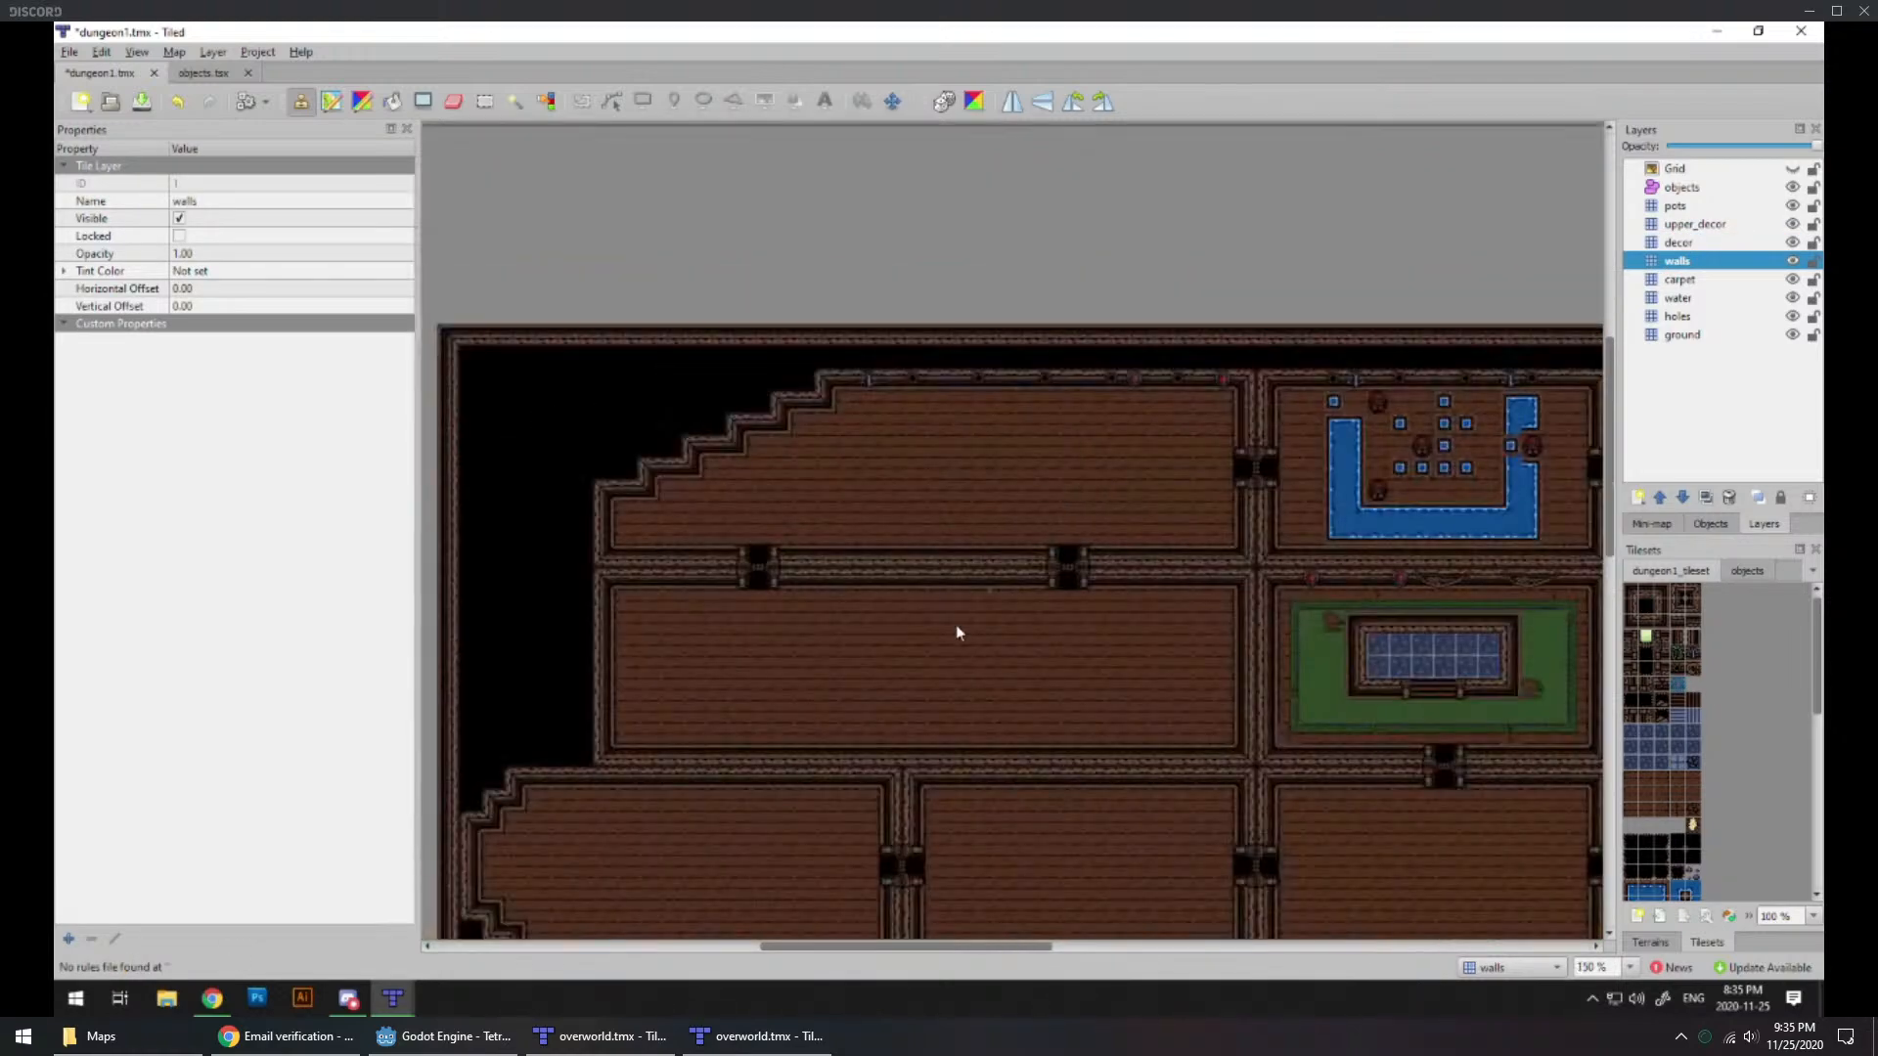
middle_drag(908, 684, 973, 668)
key(ctrl+z)
Step: Add a green vine tile to the north walls of the northwest room, the water room and the green-carpeted room
click(1264, 365)
scroll(1320, 494, right, 3)
scroll(1320, 494, up, 1)
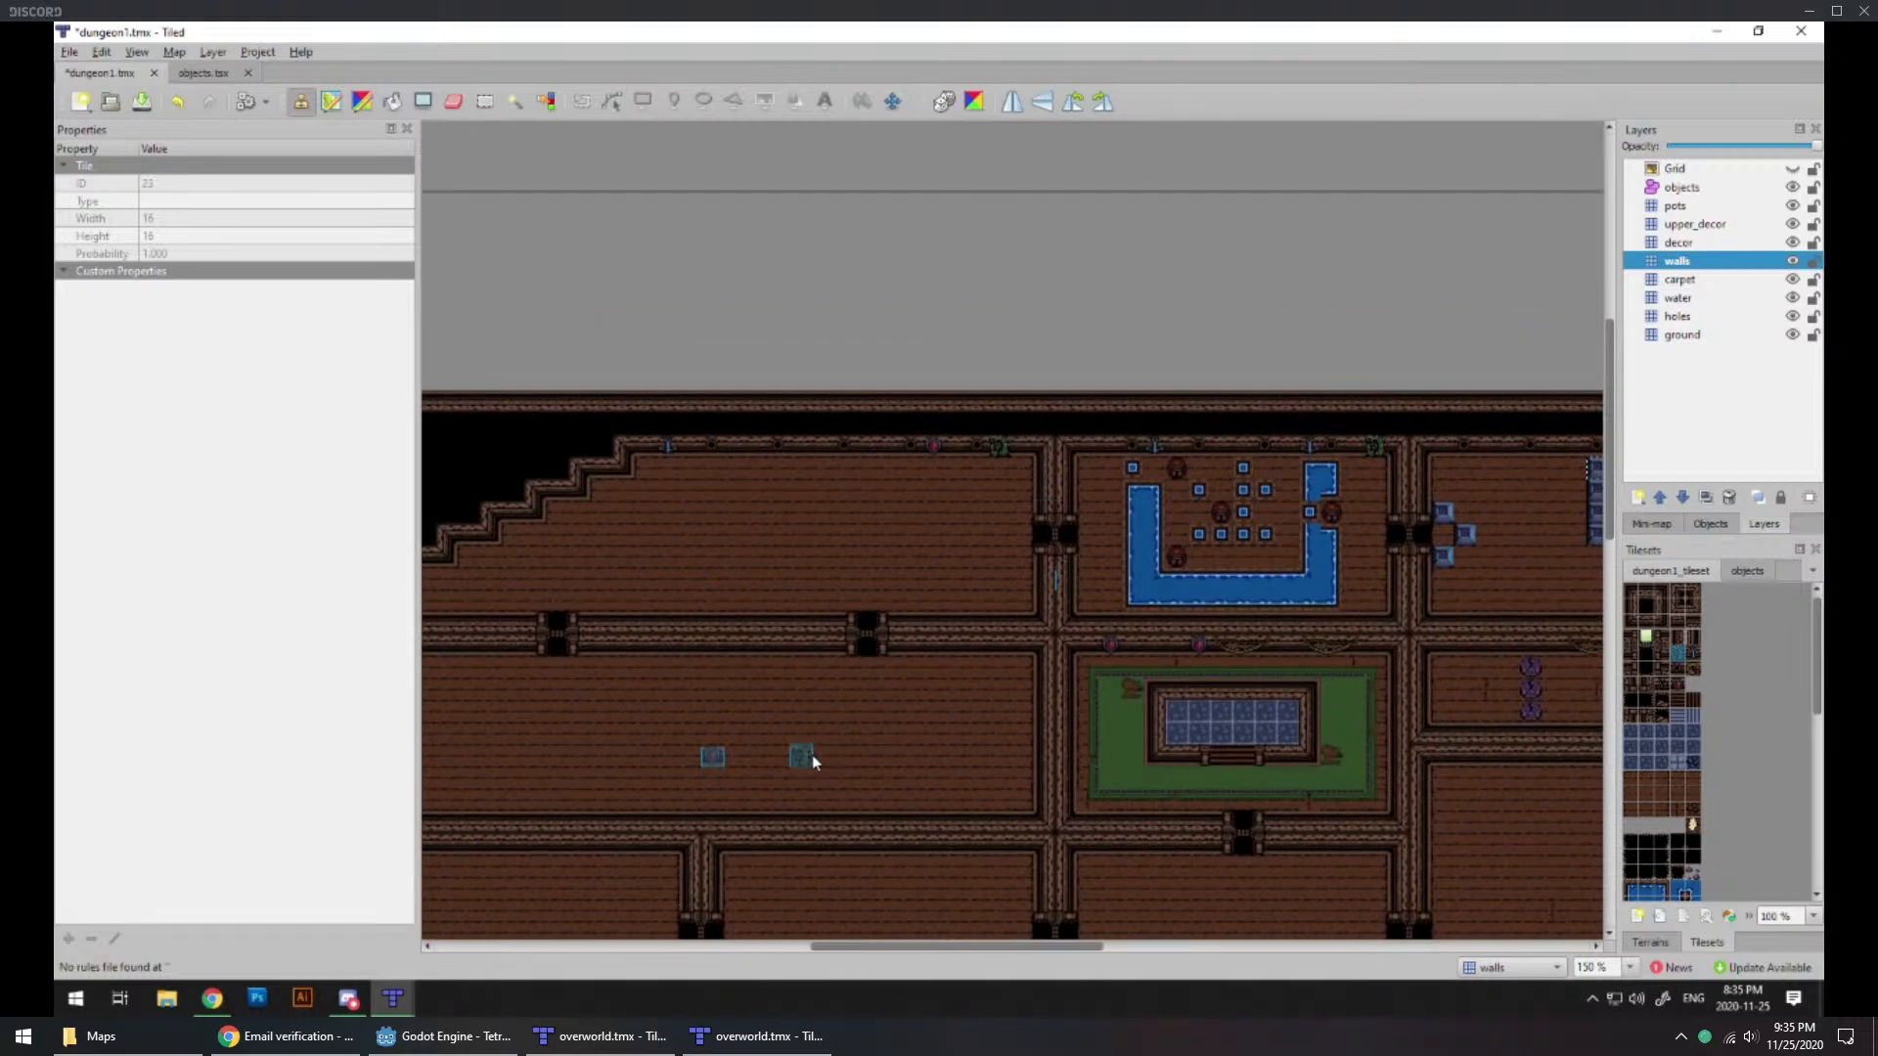
middle_drag(800, 754, 889, 583)
scroll(1745, 800, down, 3)
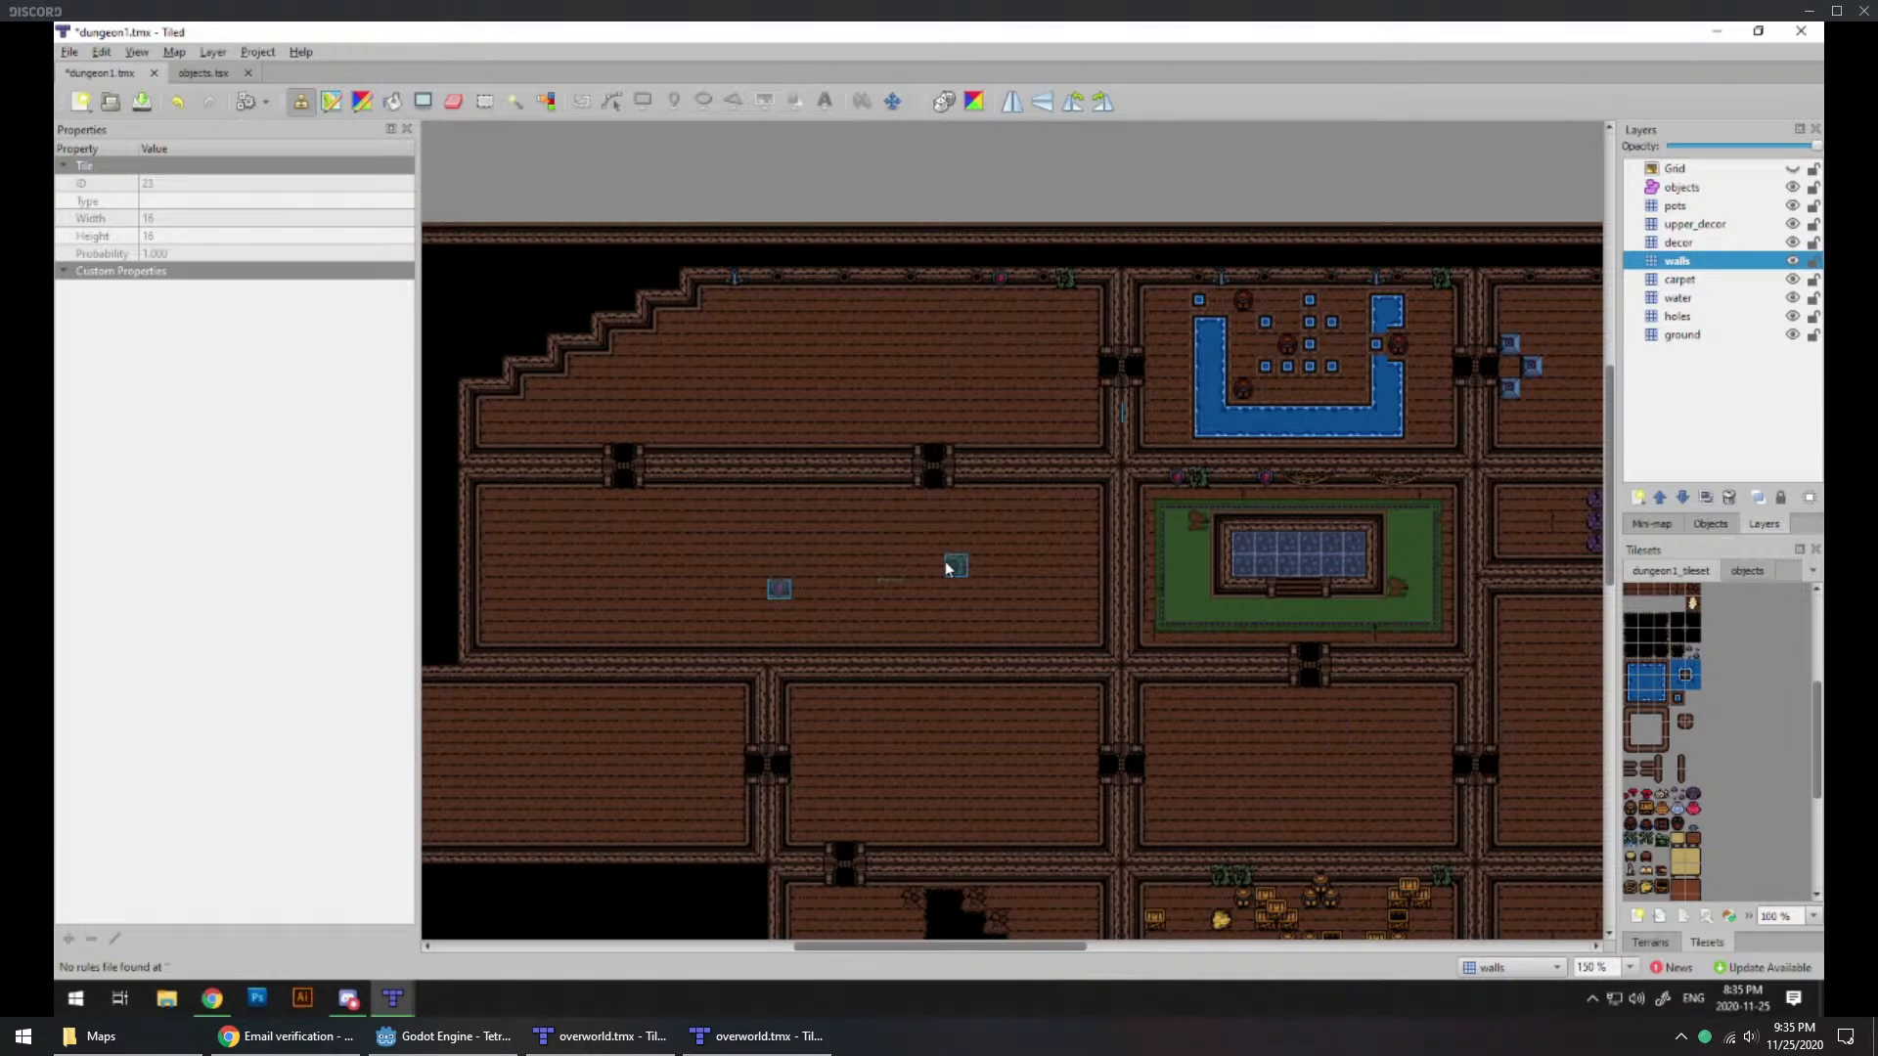
scroll(1027, 620, right, 5)
scroll(714, 684, up, 1)
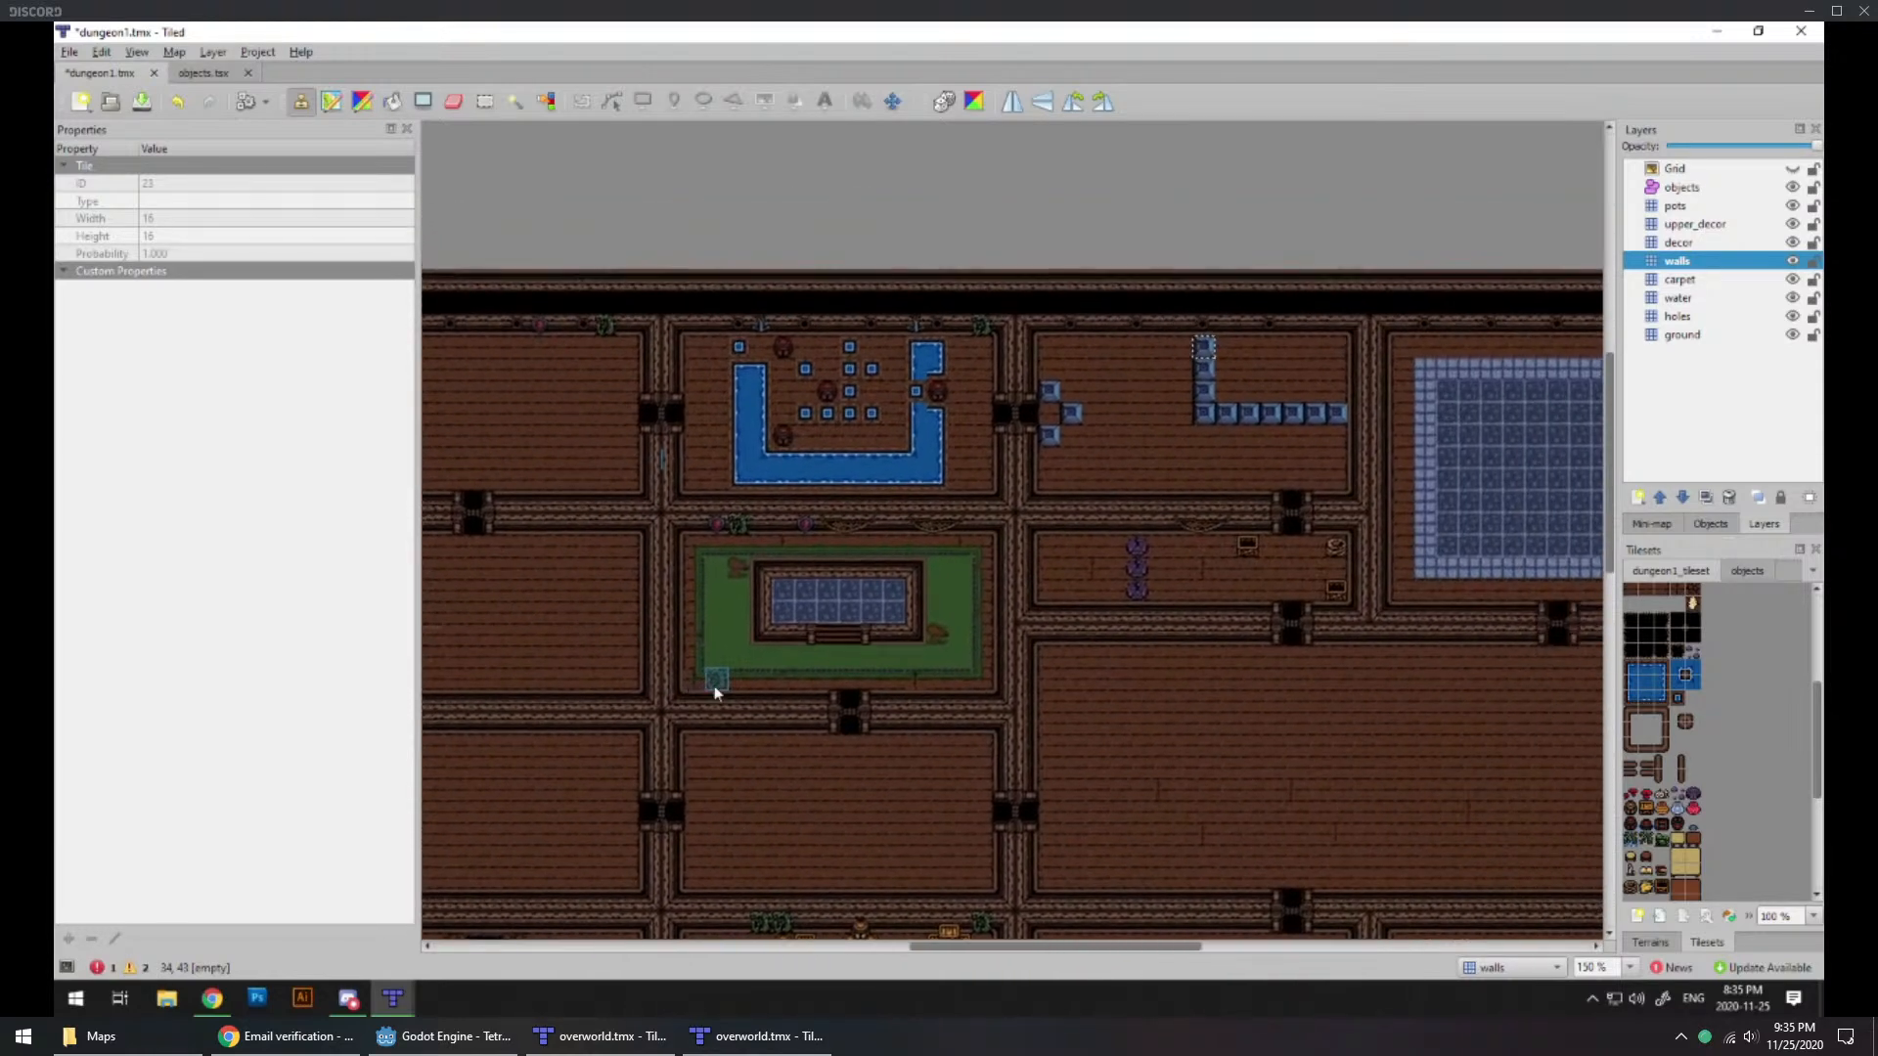
Step: Add one green vine tile to the purple-pot room's north wall and two to the north wall of the blue-block room
click(1160, 523)
click(1158, 327)
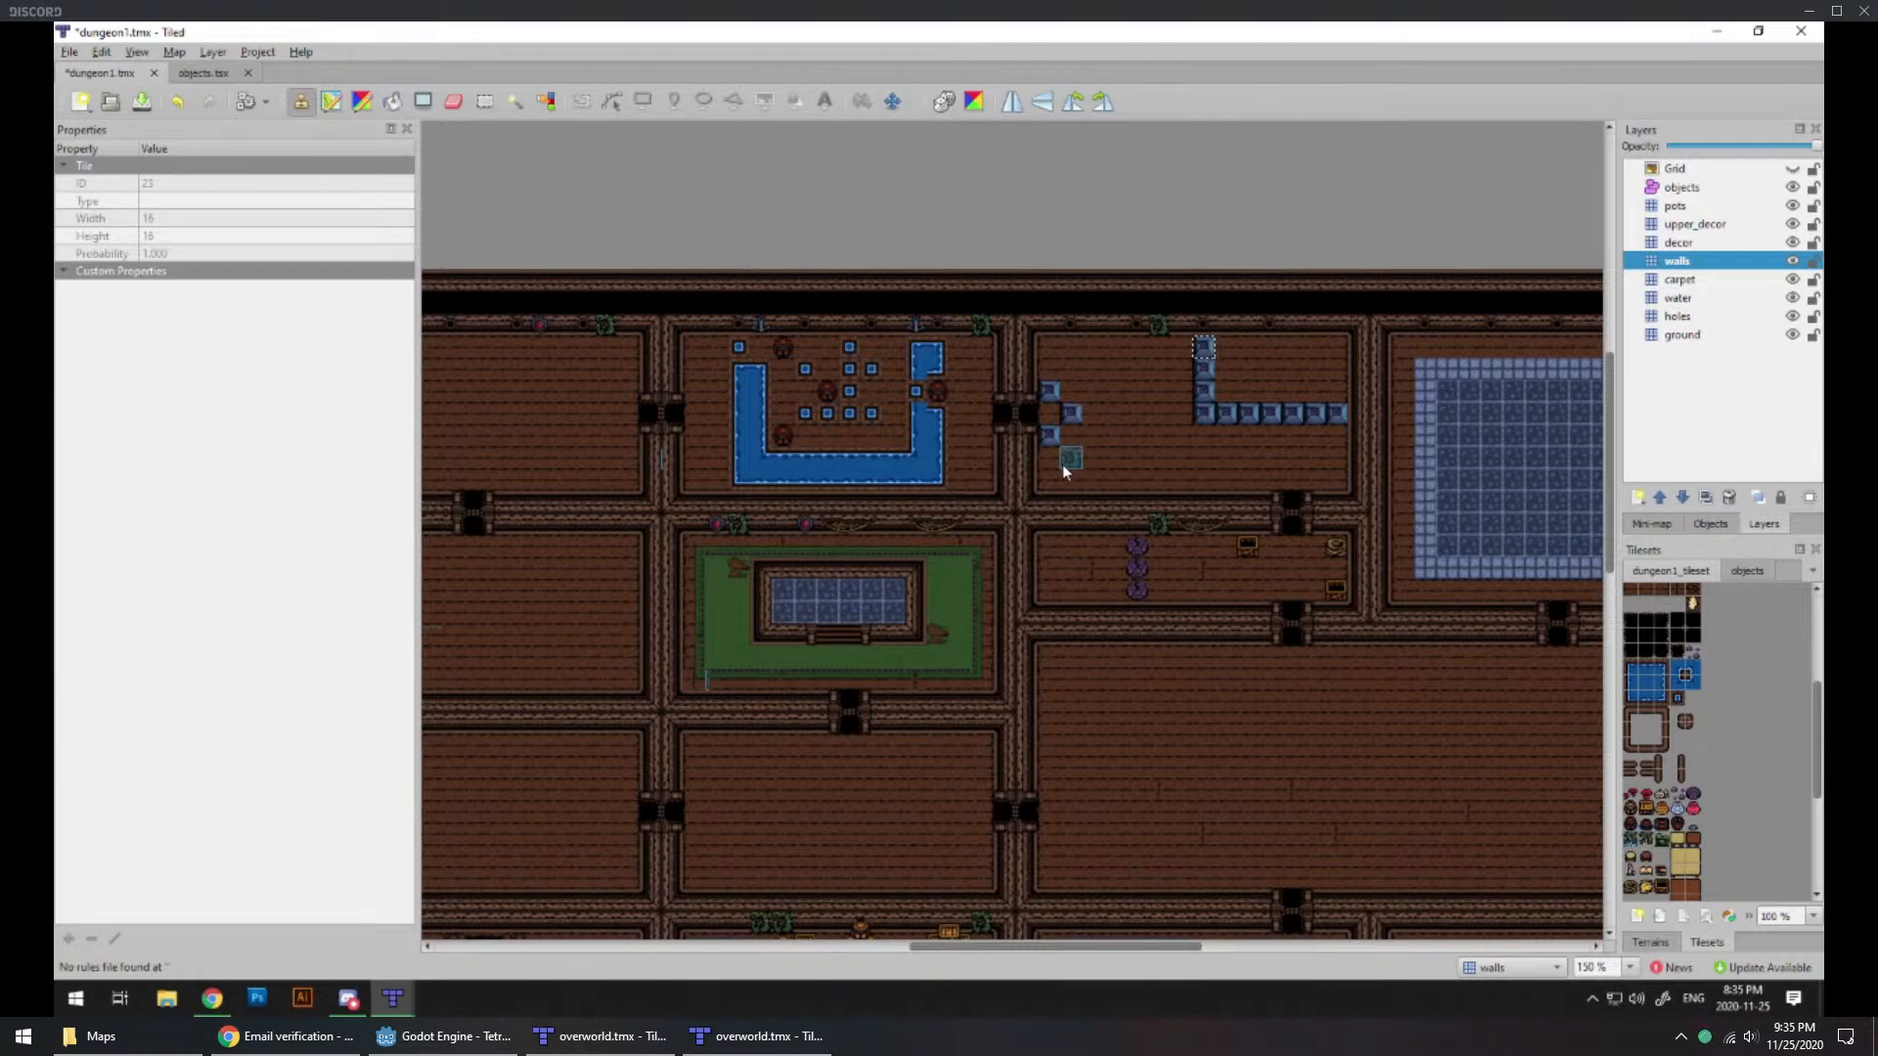
middle_drag(1283, 543, 1124, 567)
click(1179, 347)
Step: Examine the crate-filled entrance room and the empty rooms around it in relation to the decorated northern rooms
middle_drag(873, 532, 1165, 482)
middle_drag(906, 515, 1008, 553)
middle_drag(1063, 831, 907, 455)
ctrl+scroll(1094, 651, up, 1)
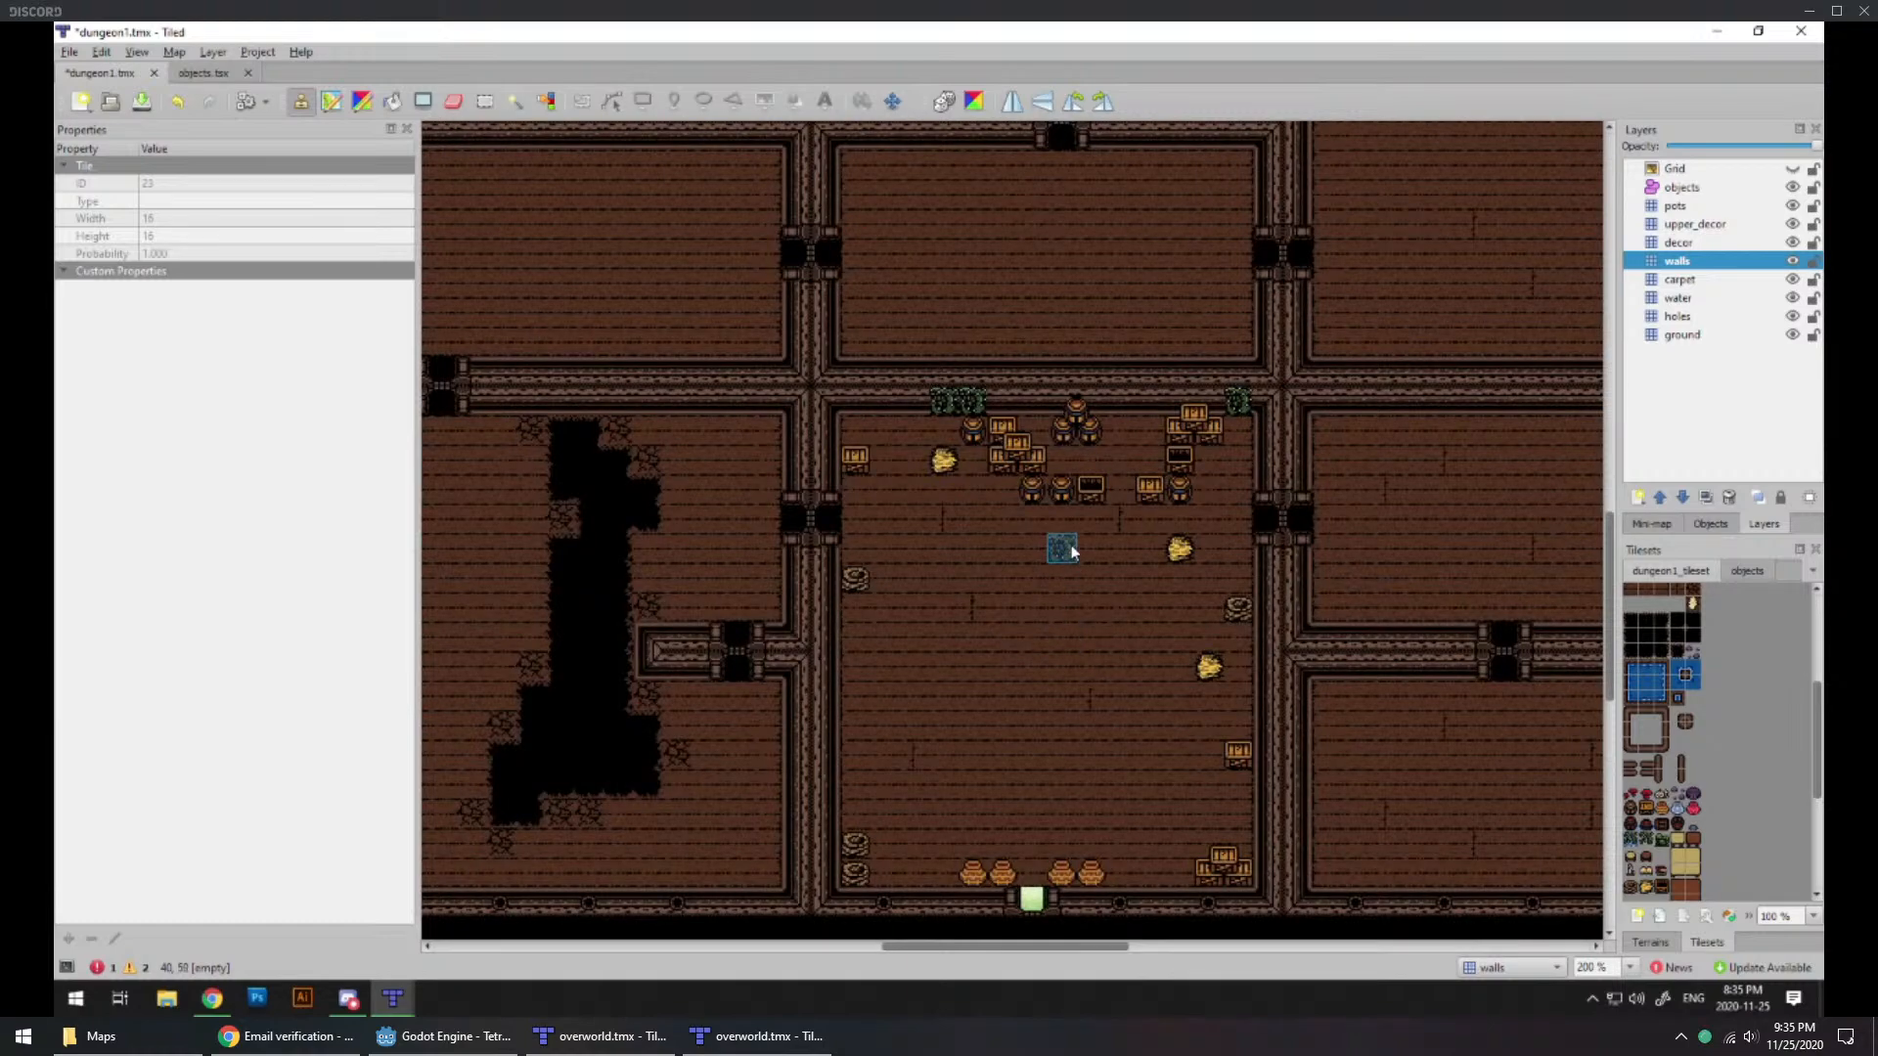
ctrl+scroll(1070, 550, down, 1)
mouse_move(1047, 264)
middle_down()
mouse_move(1018, 637)
mouse_move(716, 637)
middle_up()
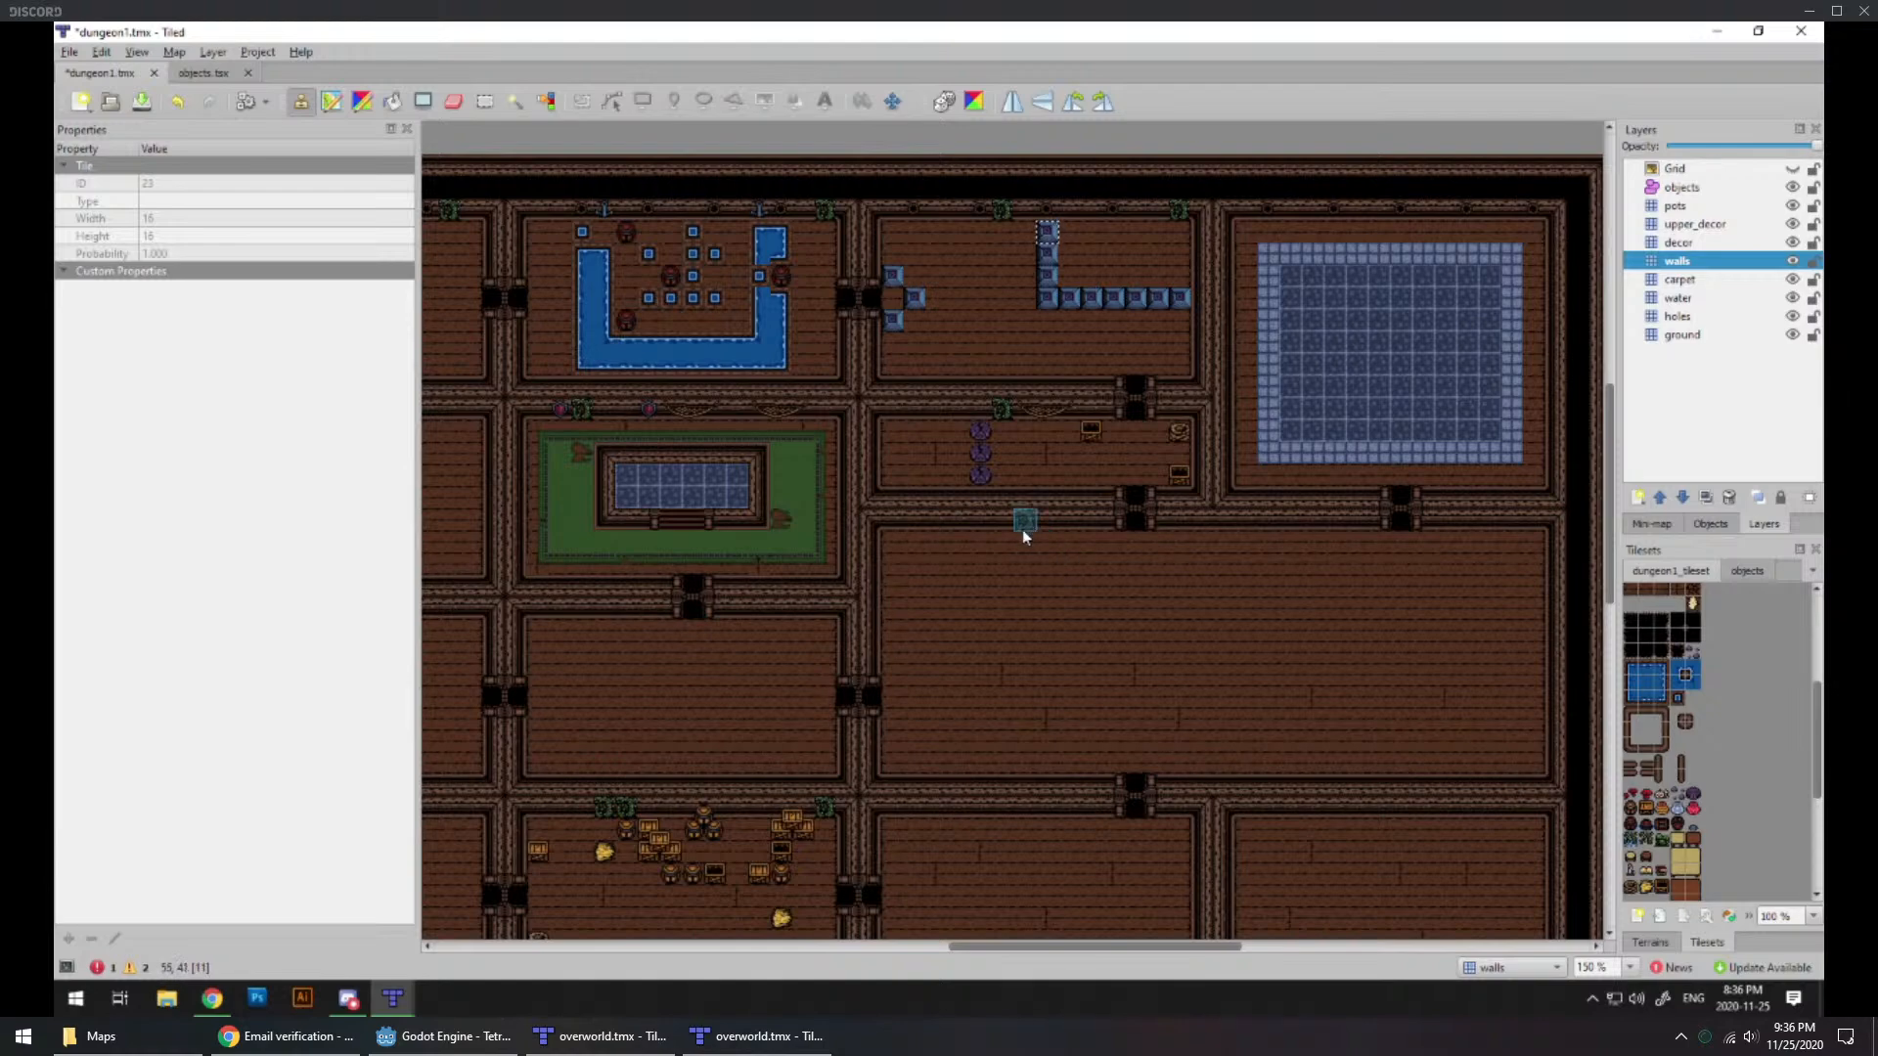
middle_drag(831, 562, 954, 410)
middle_drag(836, 637, 948, 402)
middle_drag(711, 564, 649, 624)
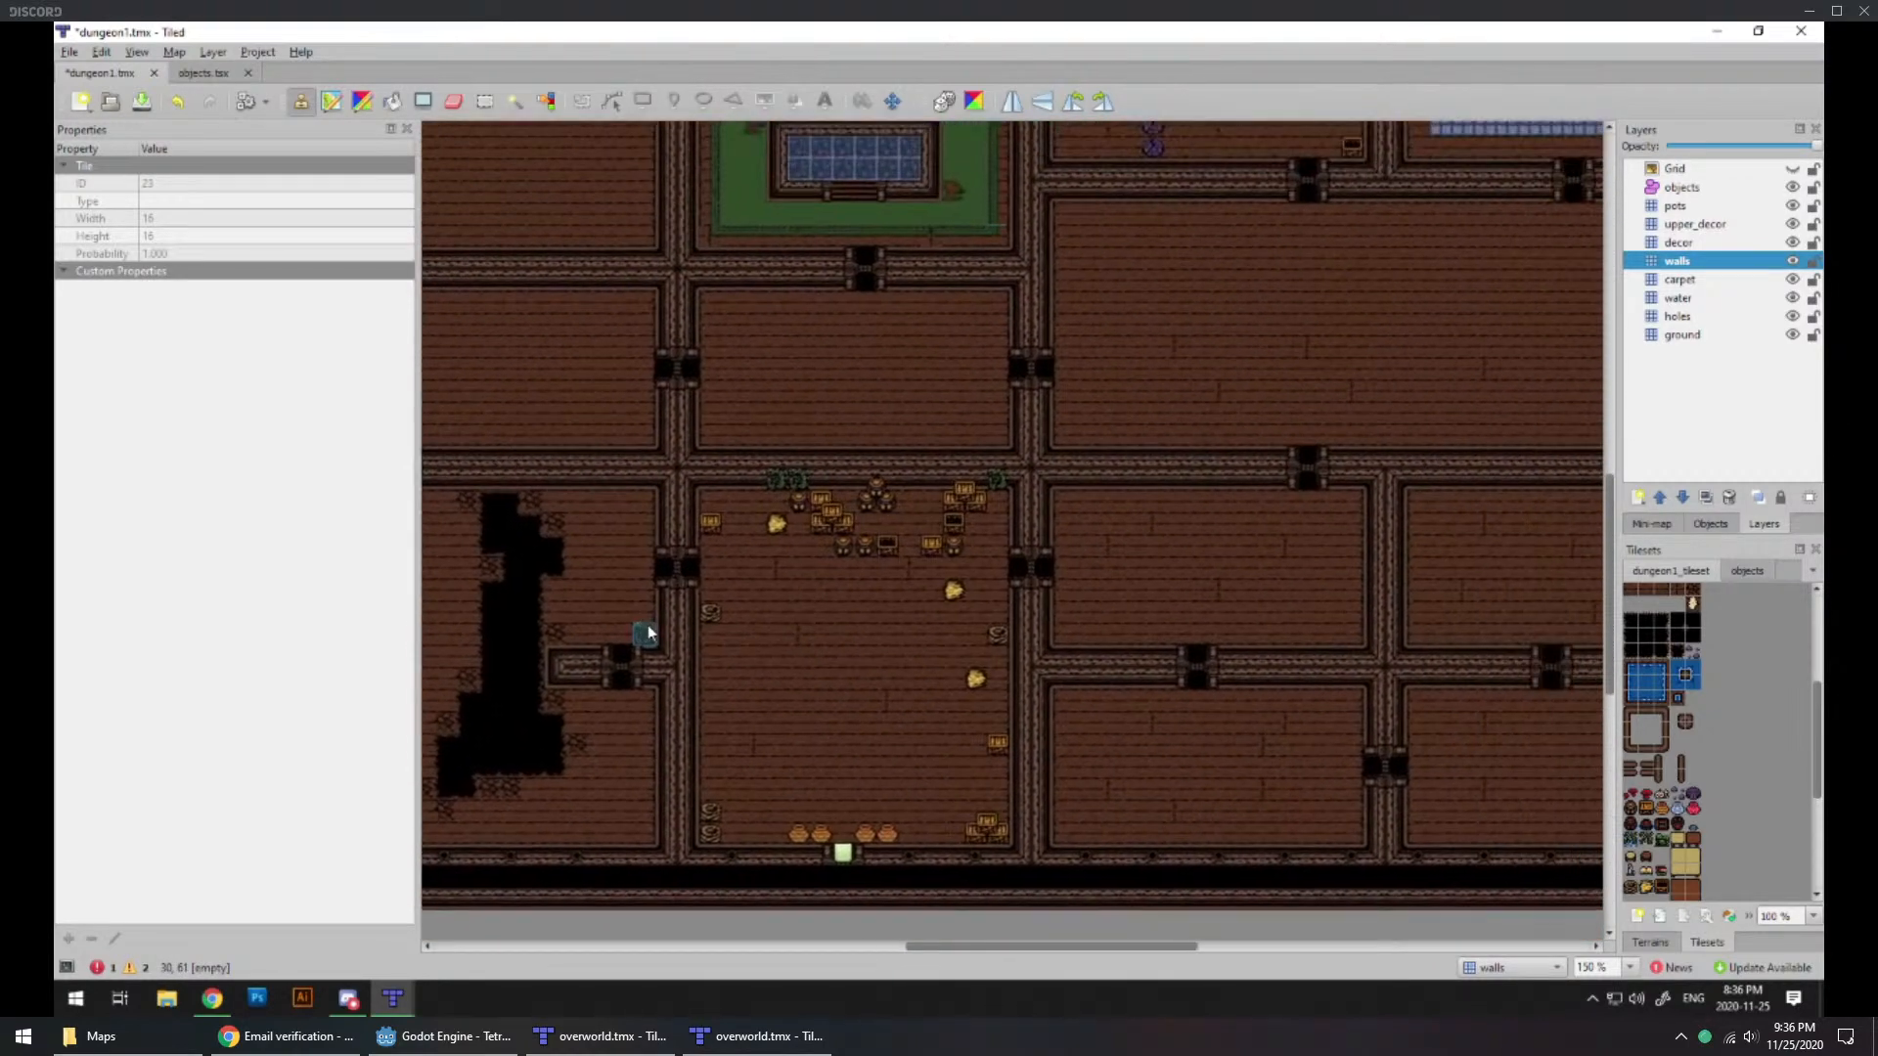
Step: On the holes layer, place five holes flanking the northern doorway of the room east of the entrance room, plus five more stepping southwest
ctrl+scroll(1285, 586, up, 2)
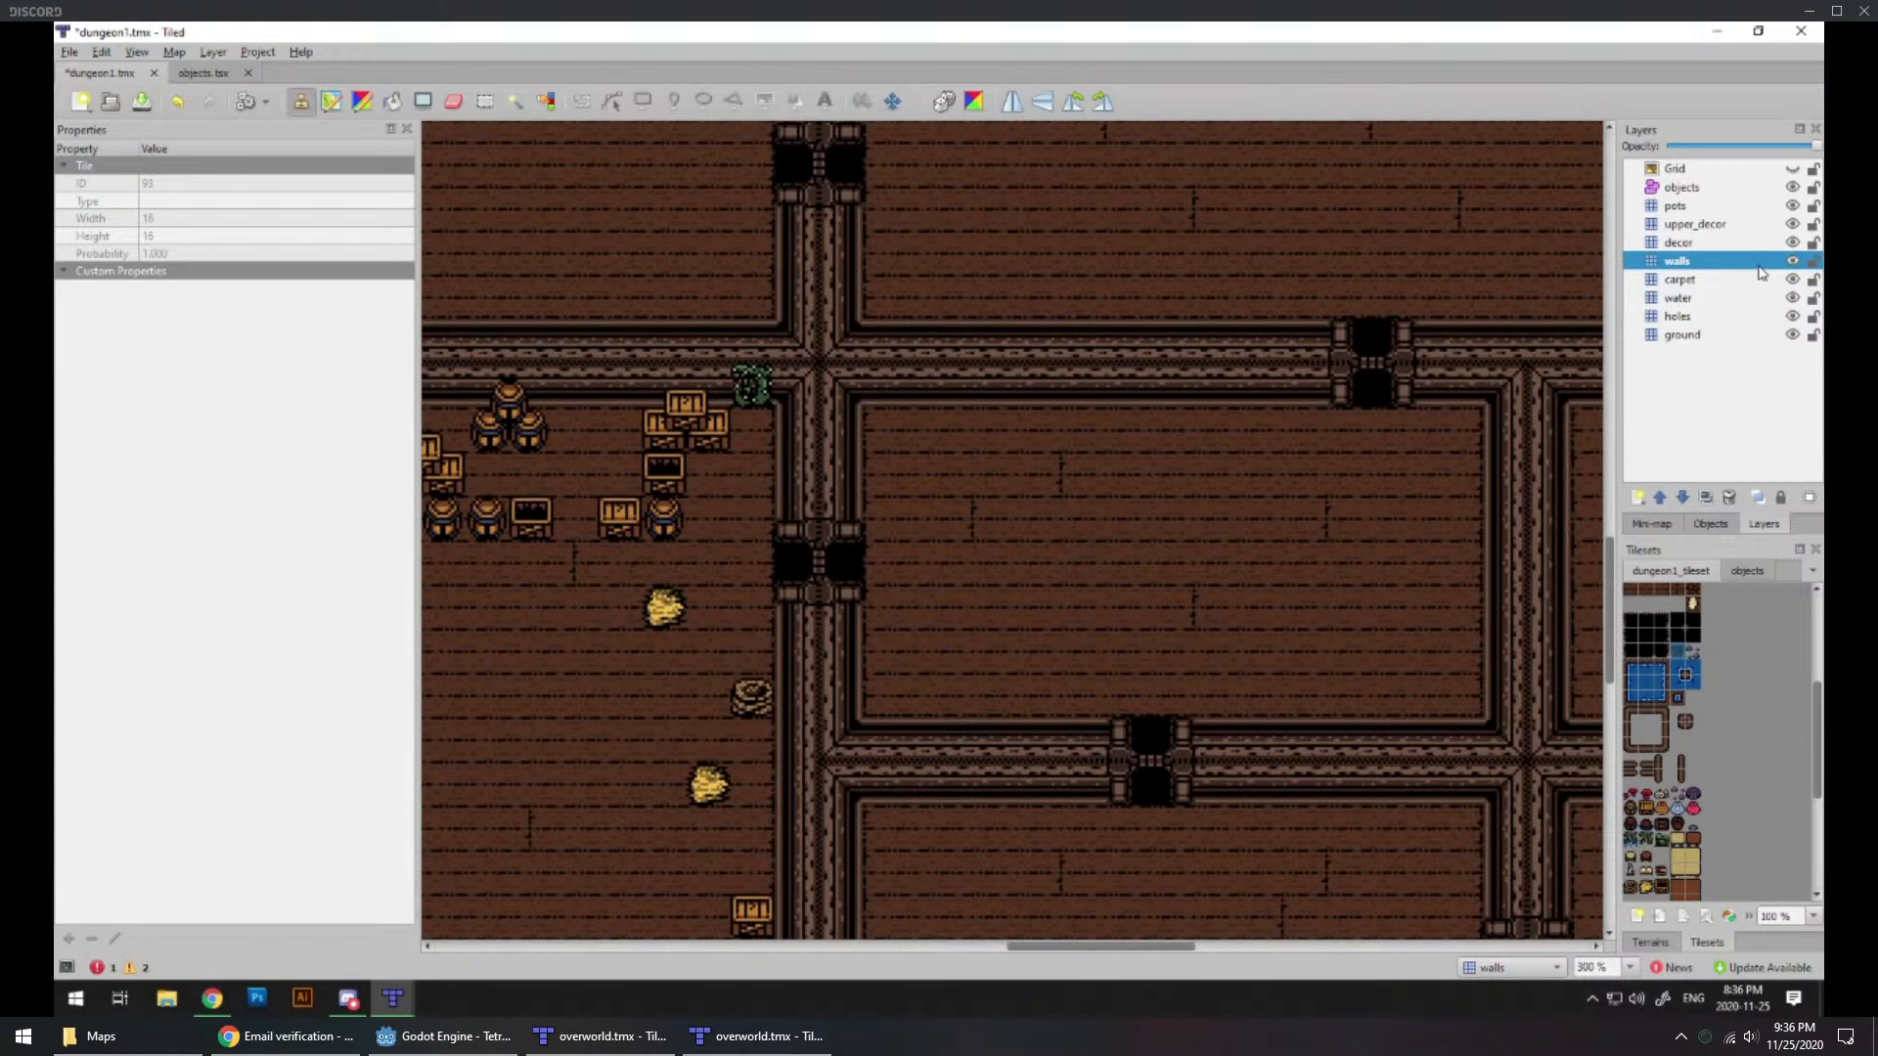
click(1689, 319)
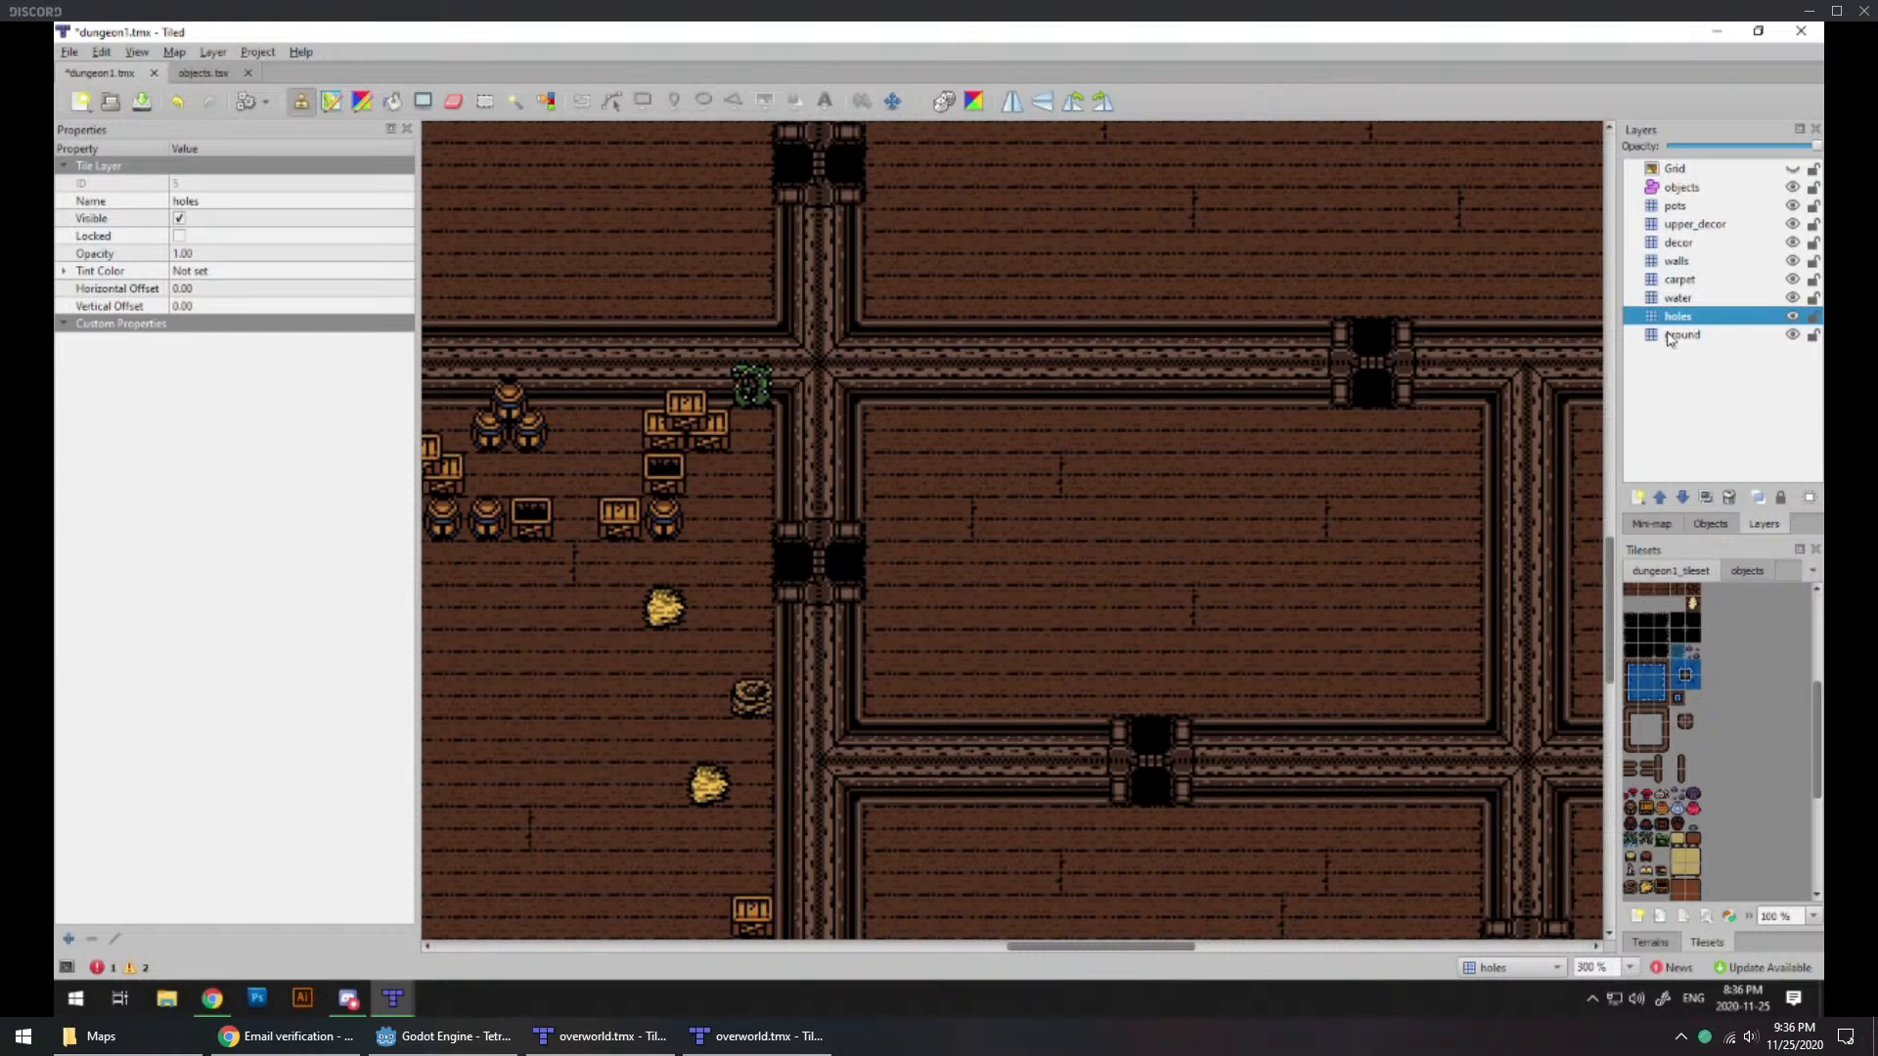
click(1316, 425)
click(1312, 487)
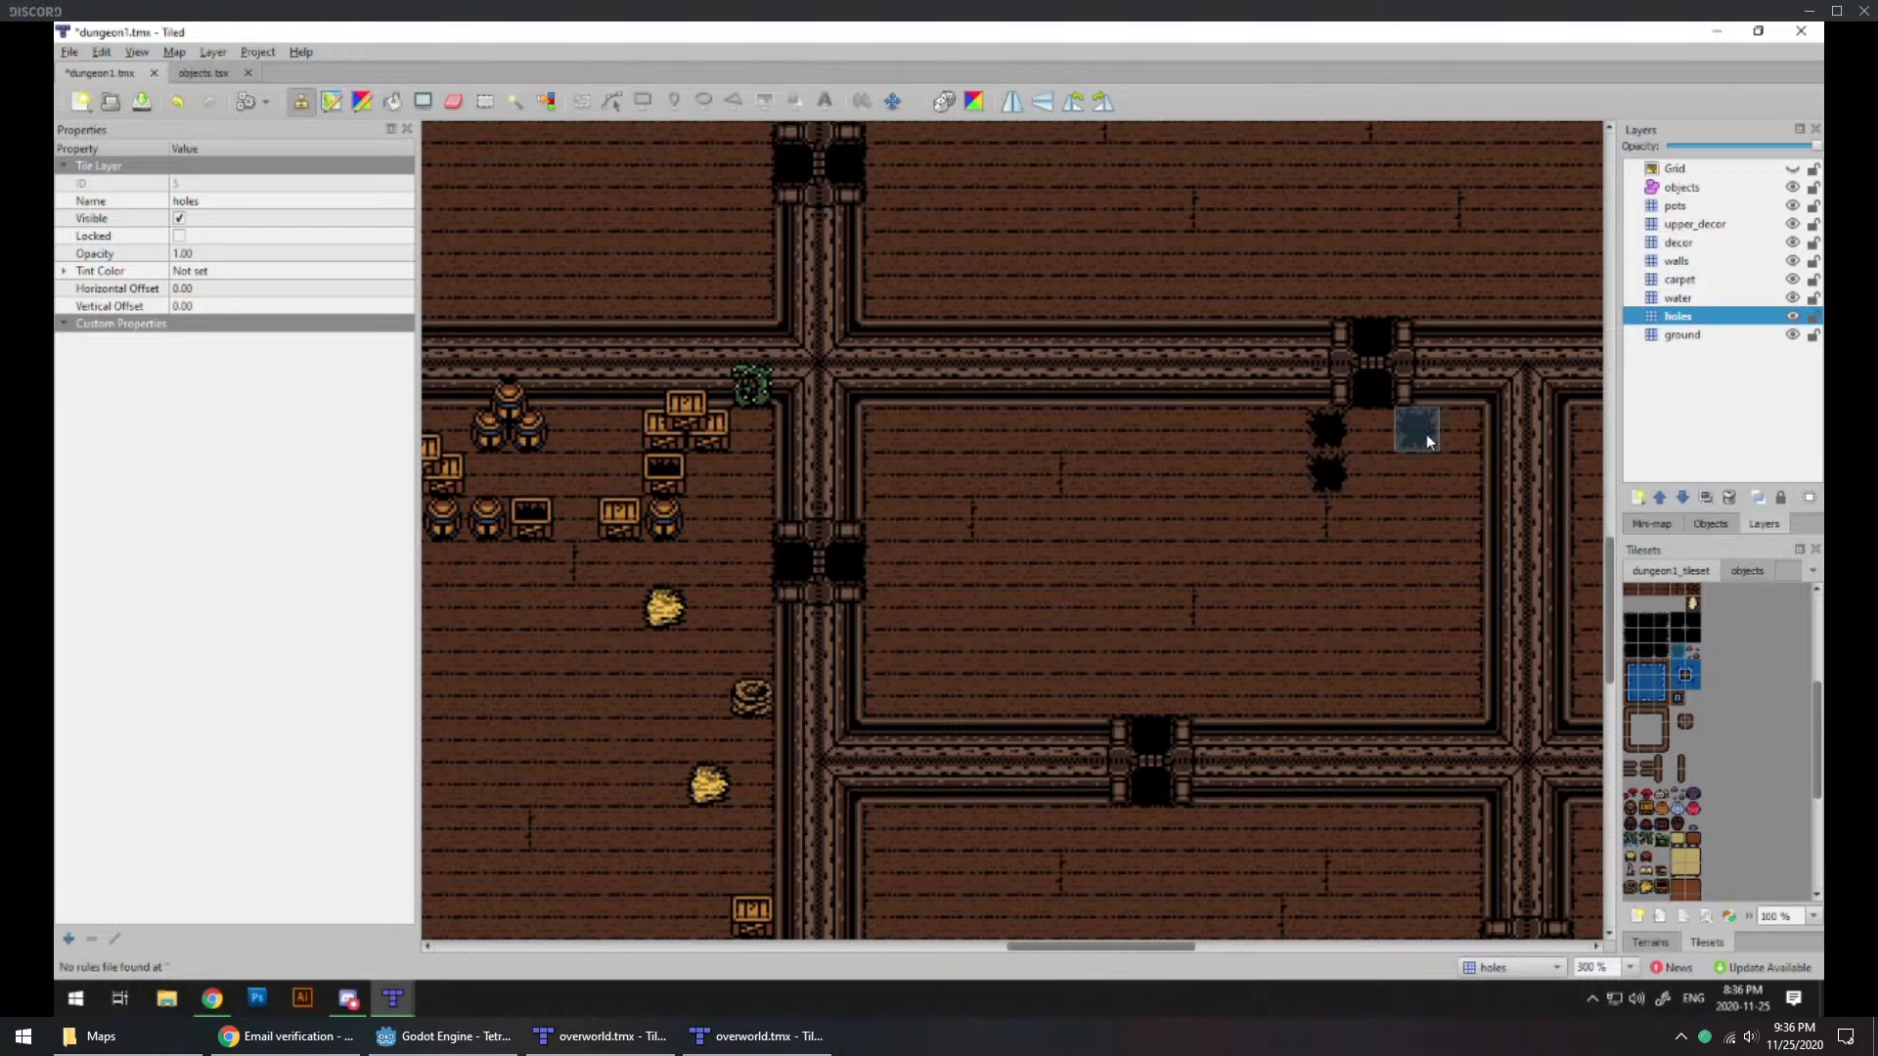
click(1426, 479)
click(1426, 434)
click(1470, 434)
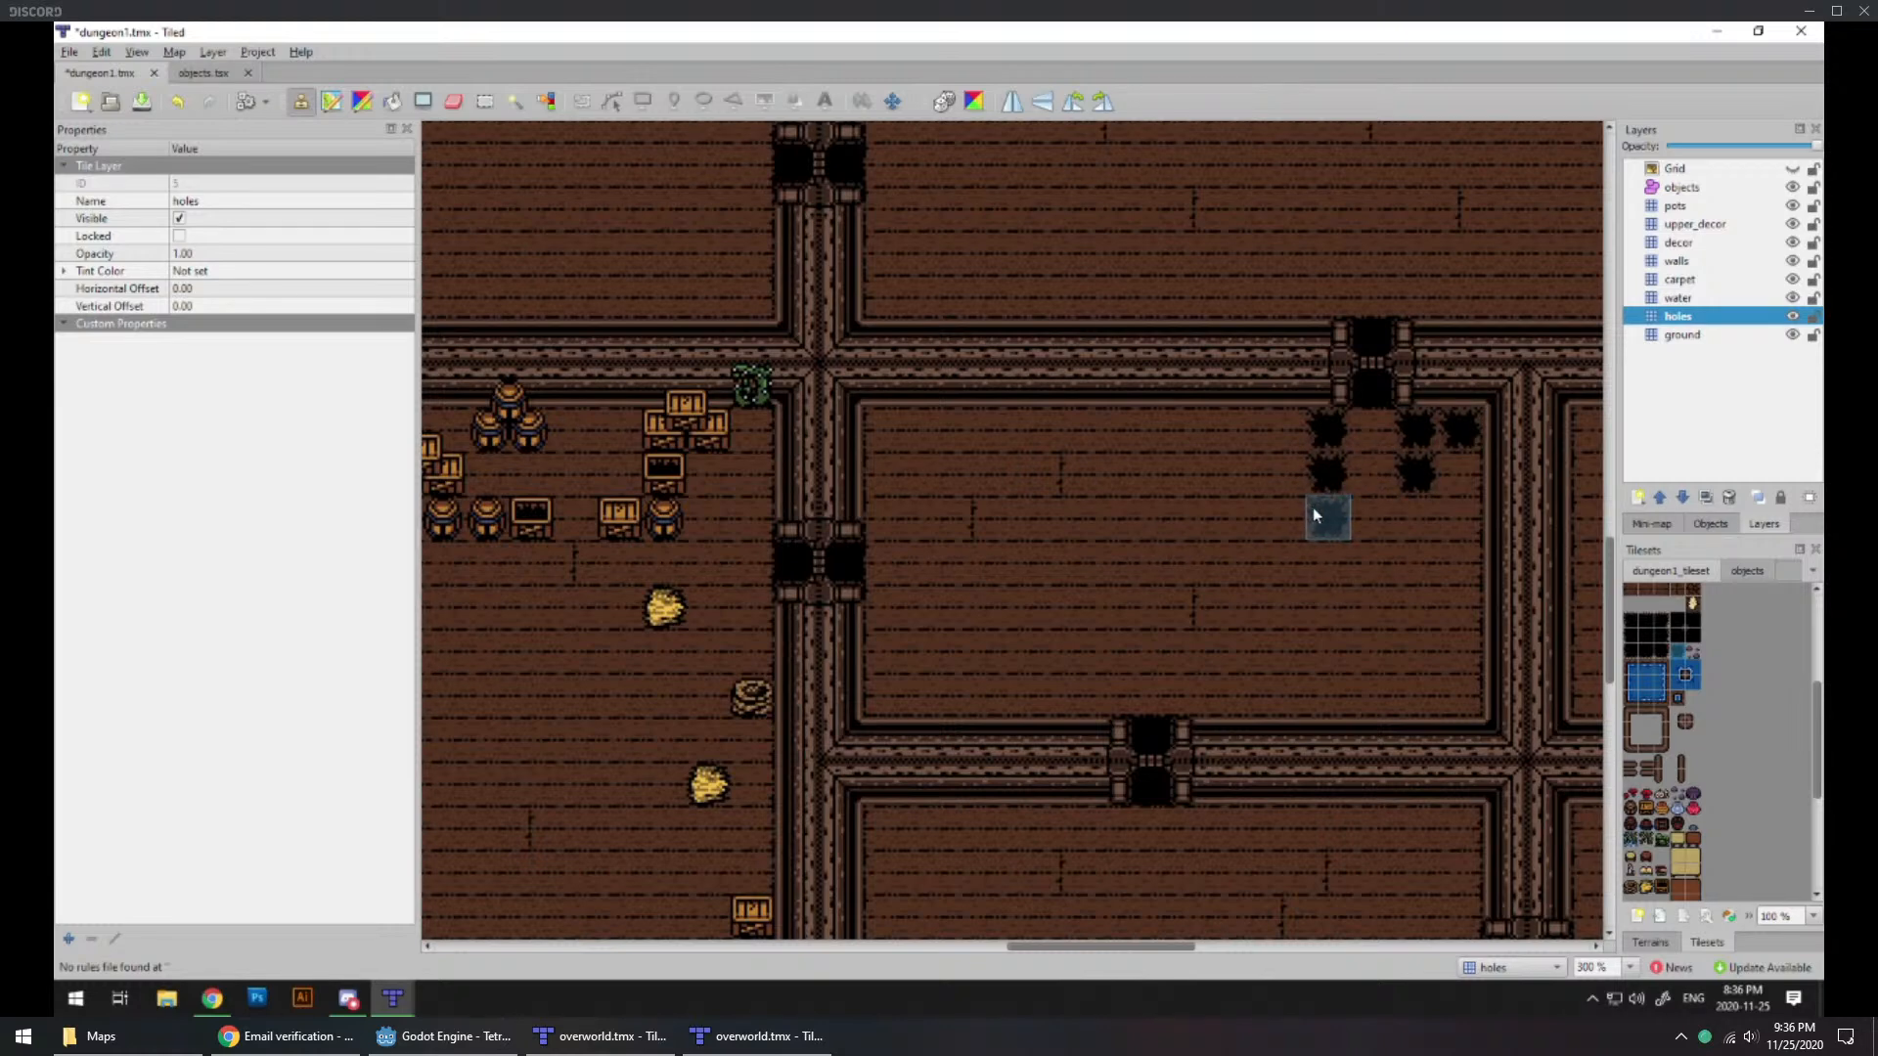
click(1299, 474)
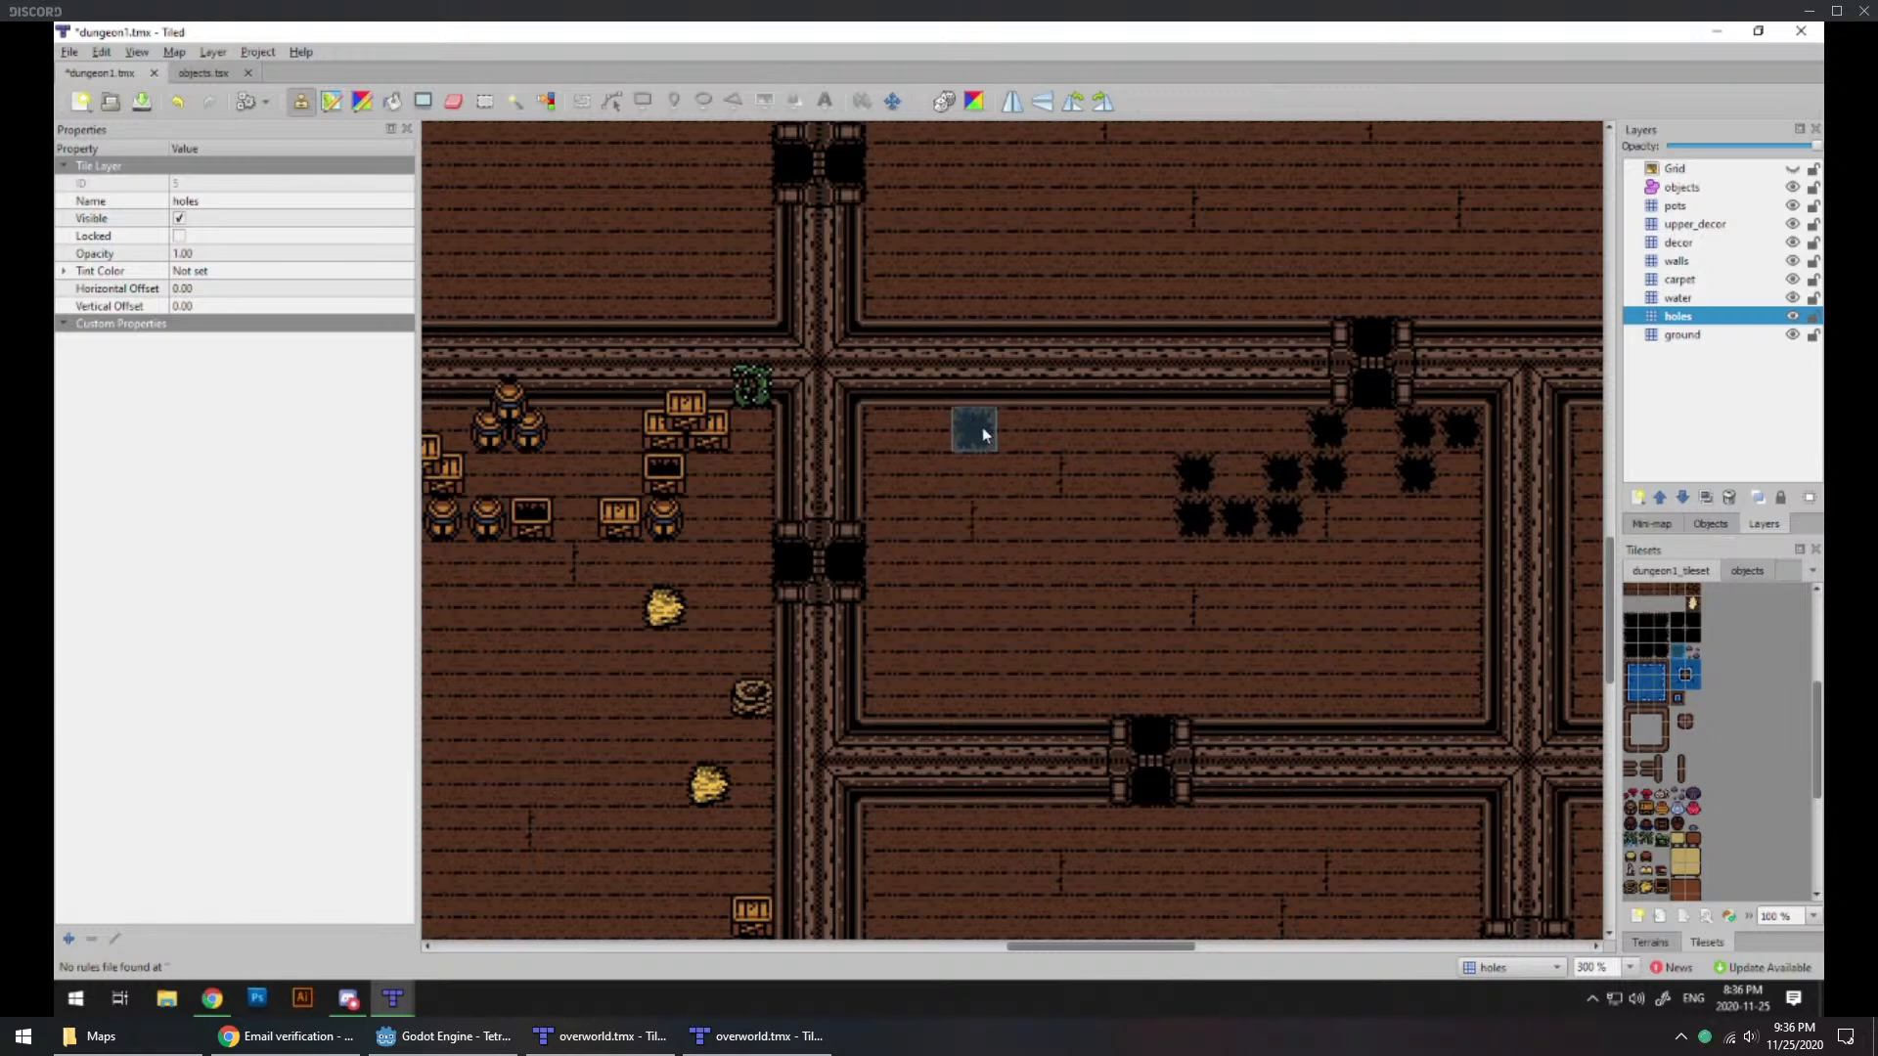
Step: Place a row of five holes from the room's west wall with one below its east end, and a 2×2 block southeast of the western doorway
mouse_move(930, 515)
mouse_down()
mouse_move(886, 515)
mouse_move(1024, 529)
mouse_up()
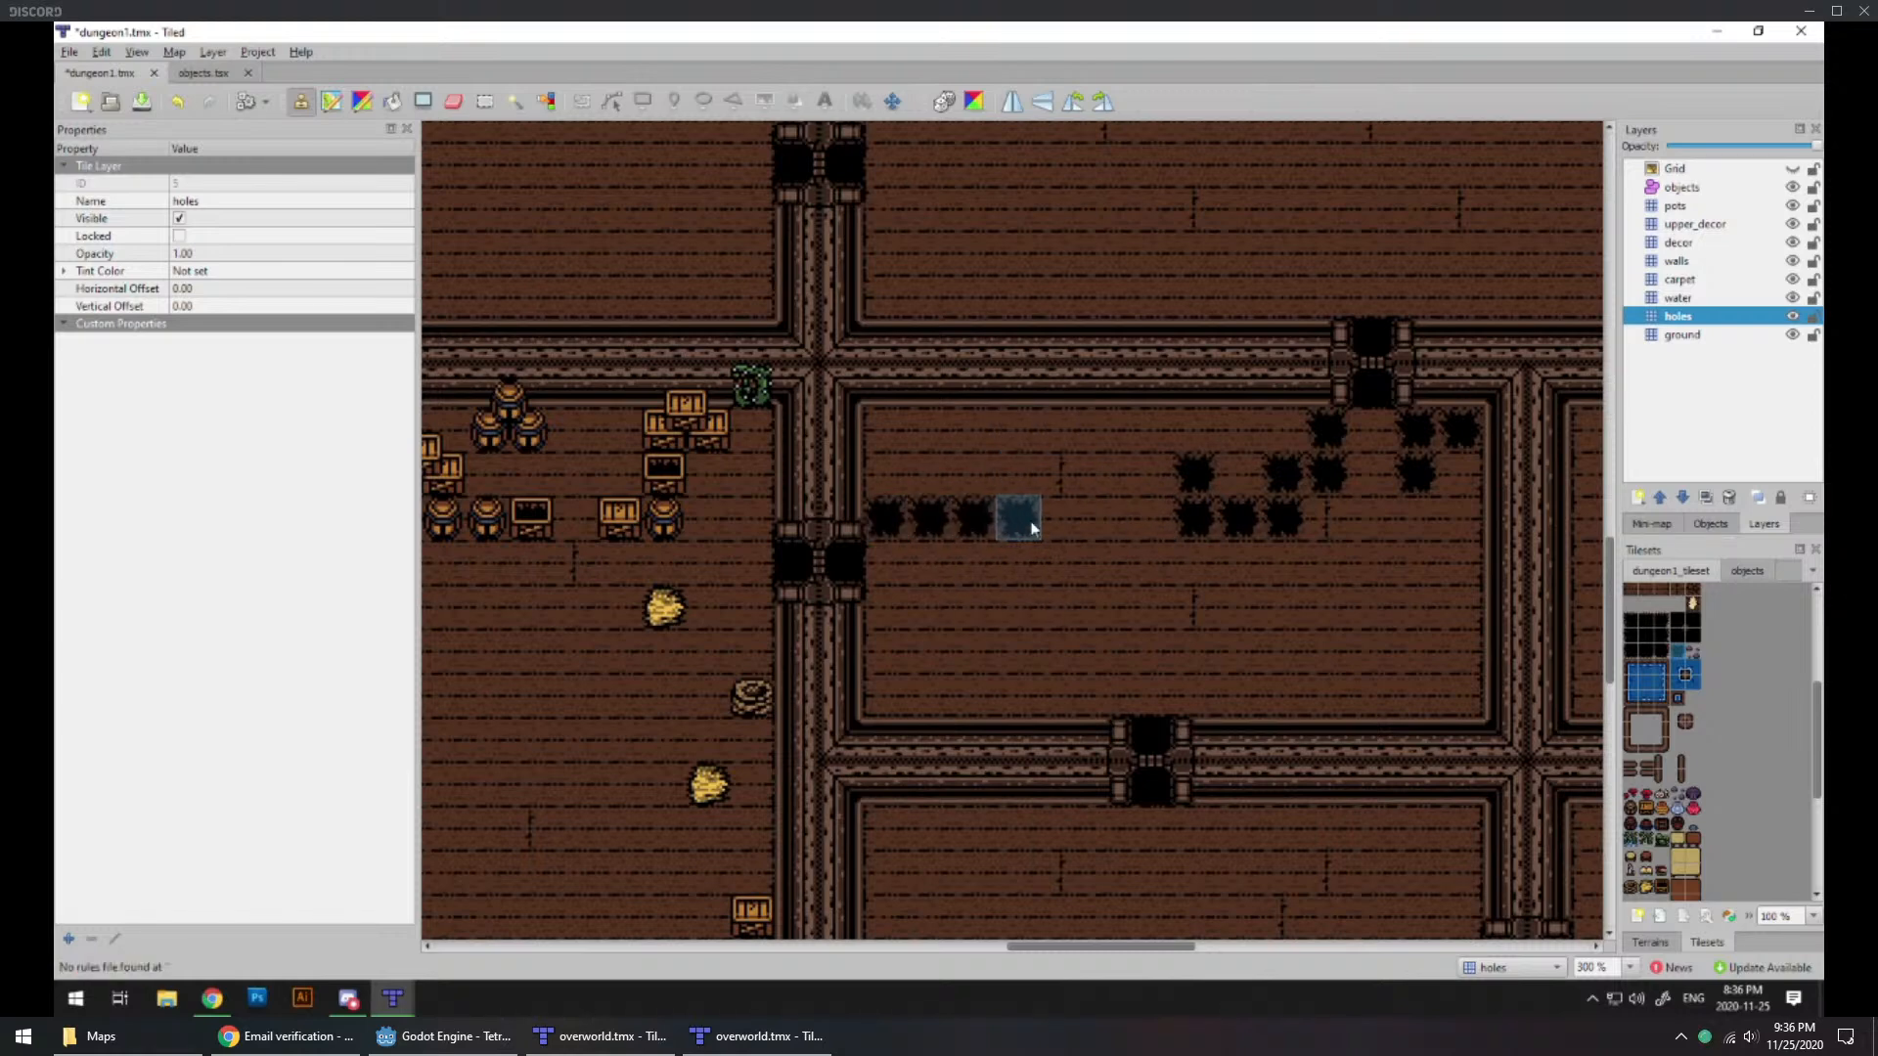
click(1041, 567)
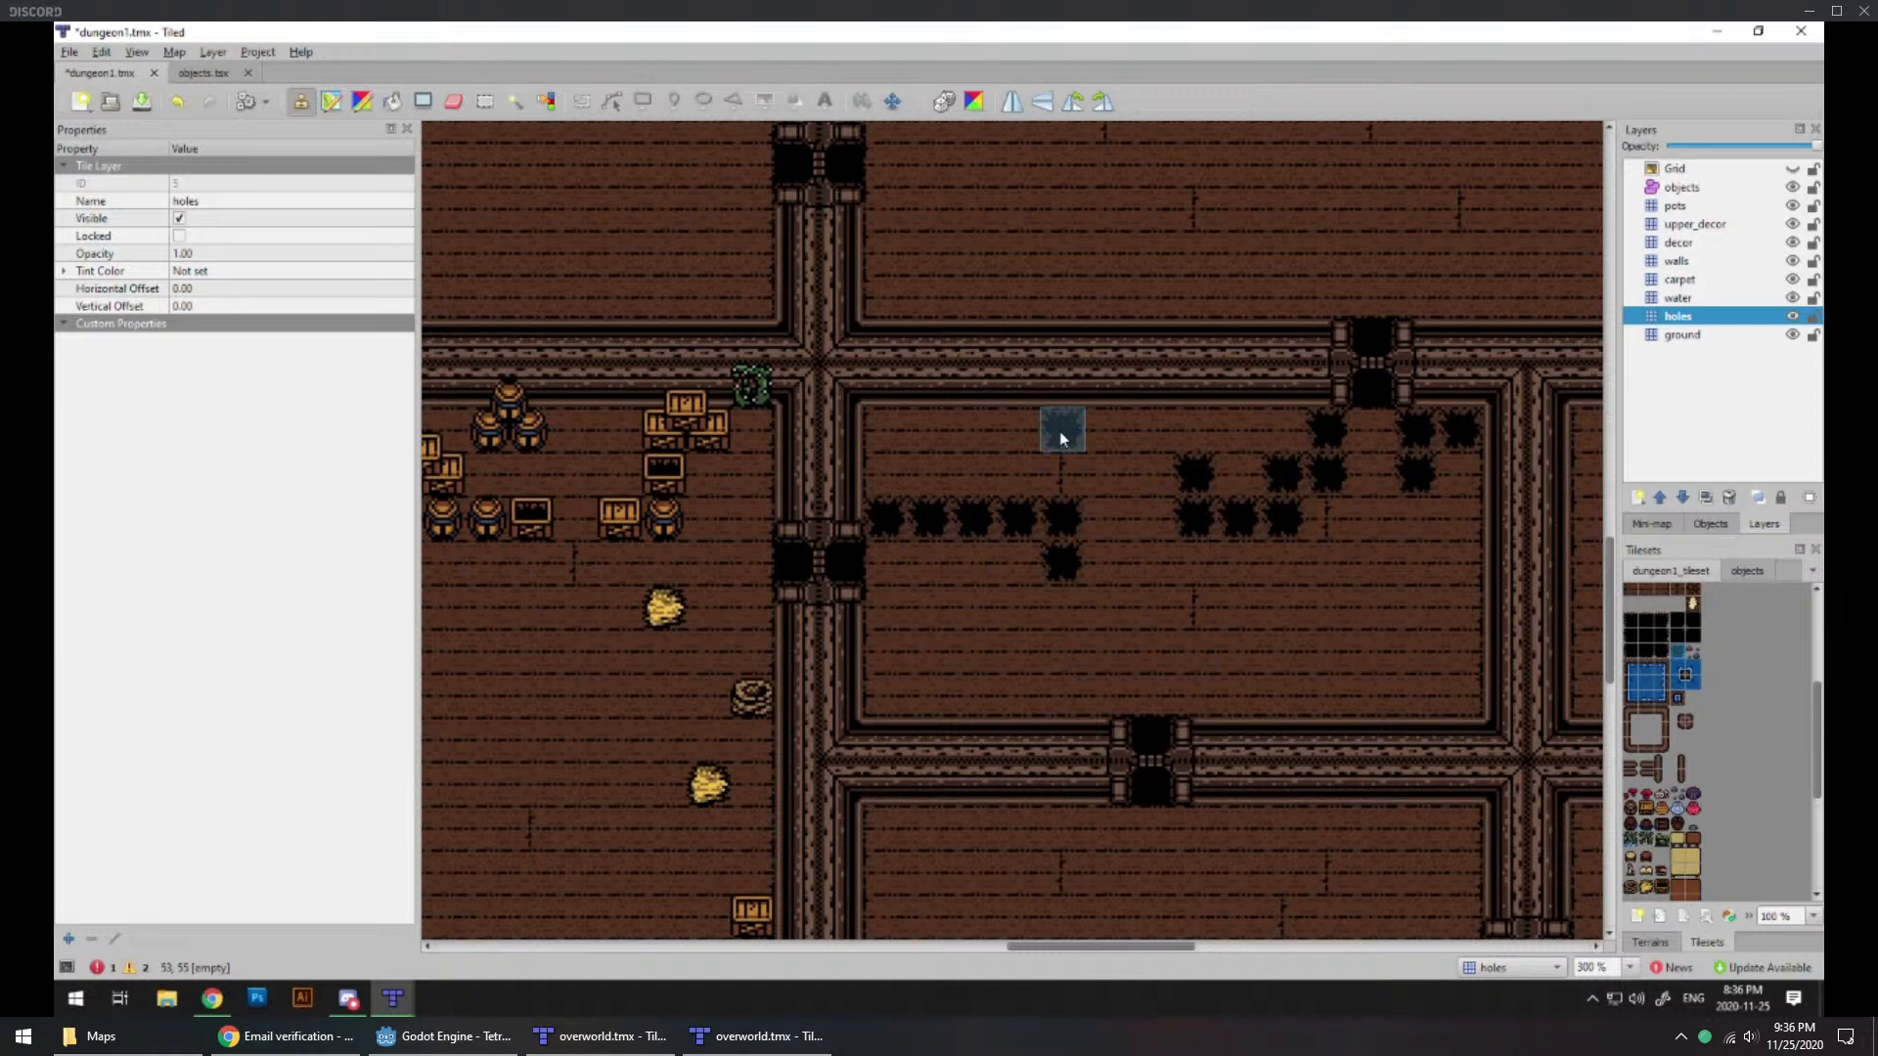
mouse_move(901, 638)
mouse_down()
mouse_move(929, 647)
mouse_move(929, 616)
mouse_up()
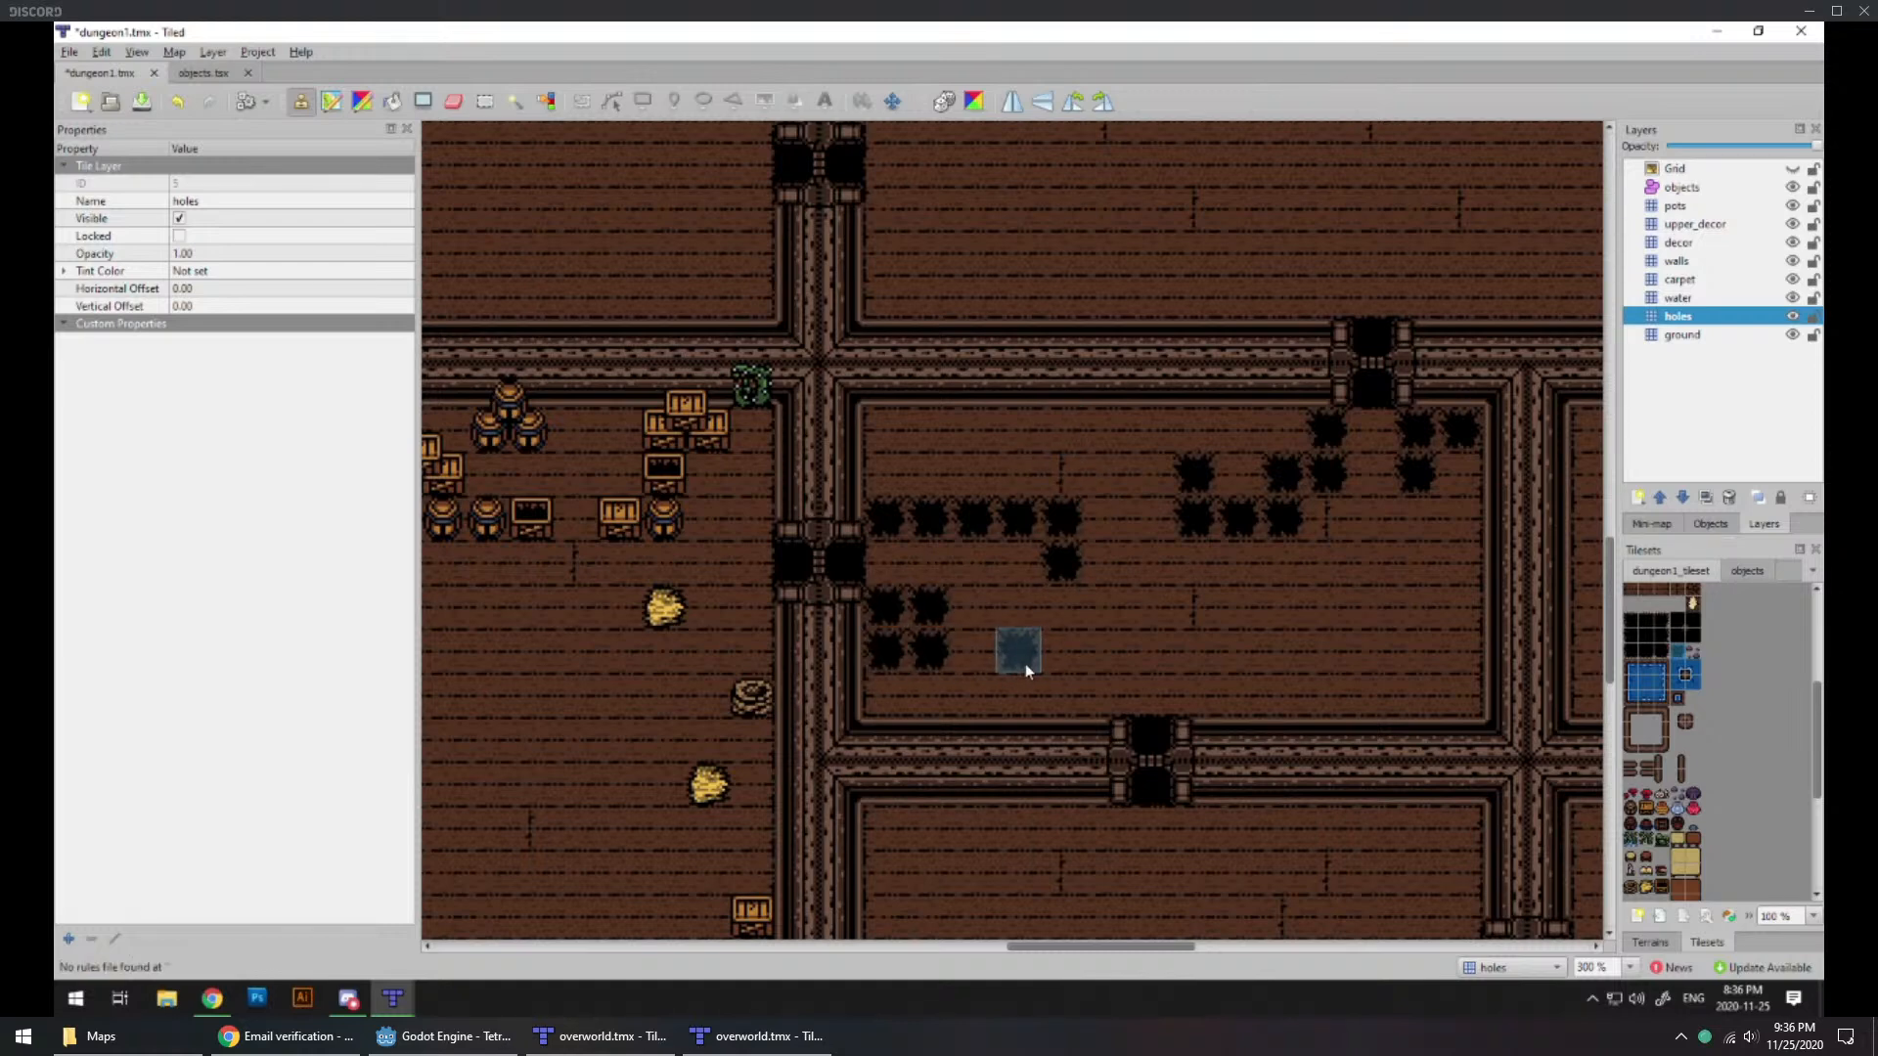
Step: Place five holes stepping northeast beside the room's southern doorway and a single hole against its north wall above the western row
mouse_move(1256, 695)
mouse_down()
mouse_move(1257, 651)
mouse_move(1315, 612)
mouse_up()
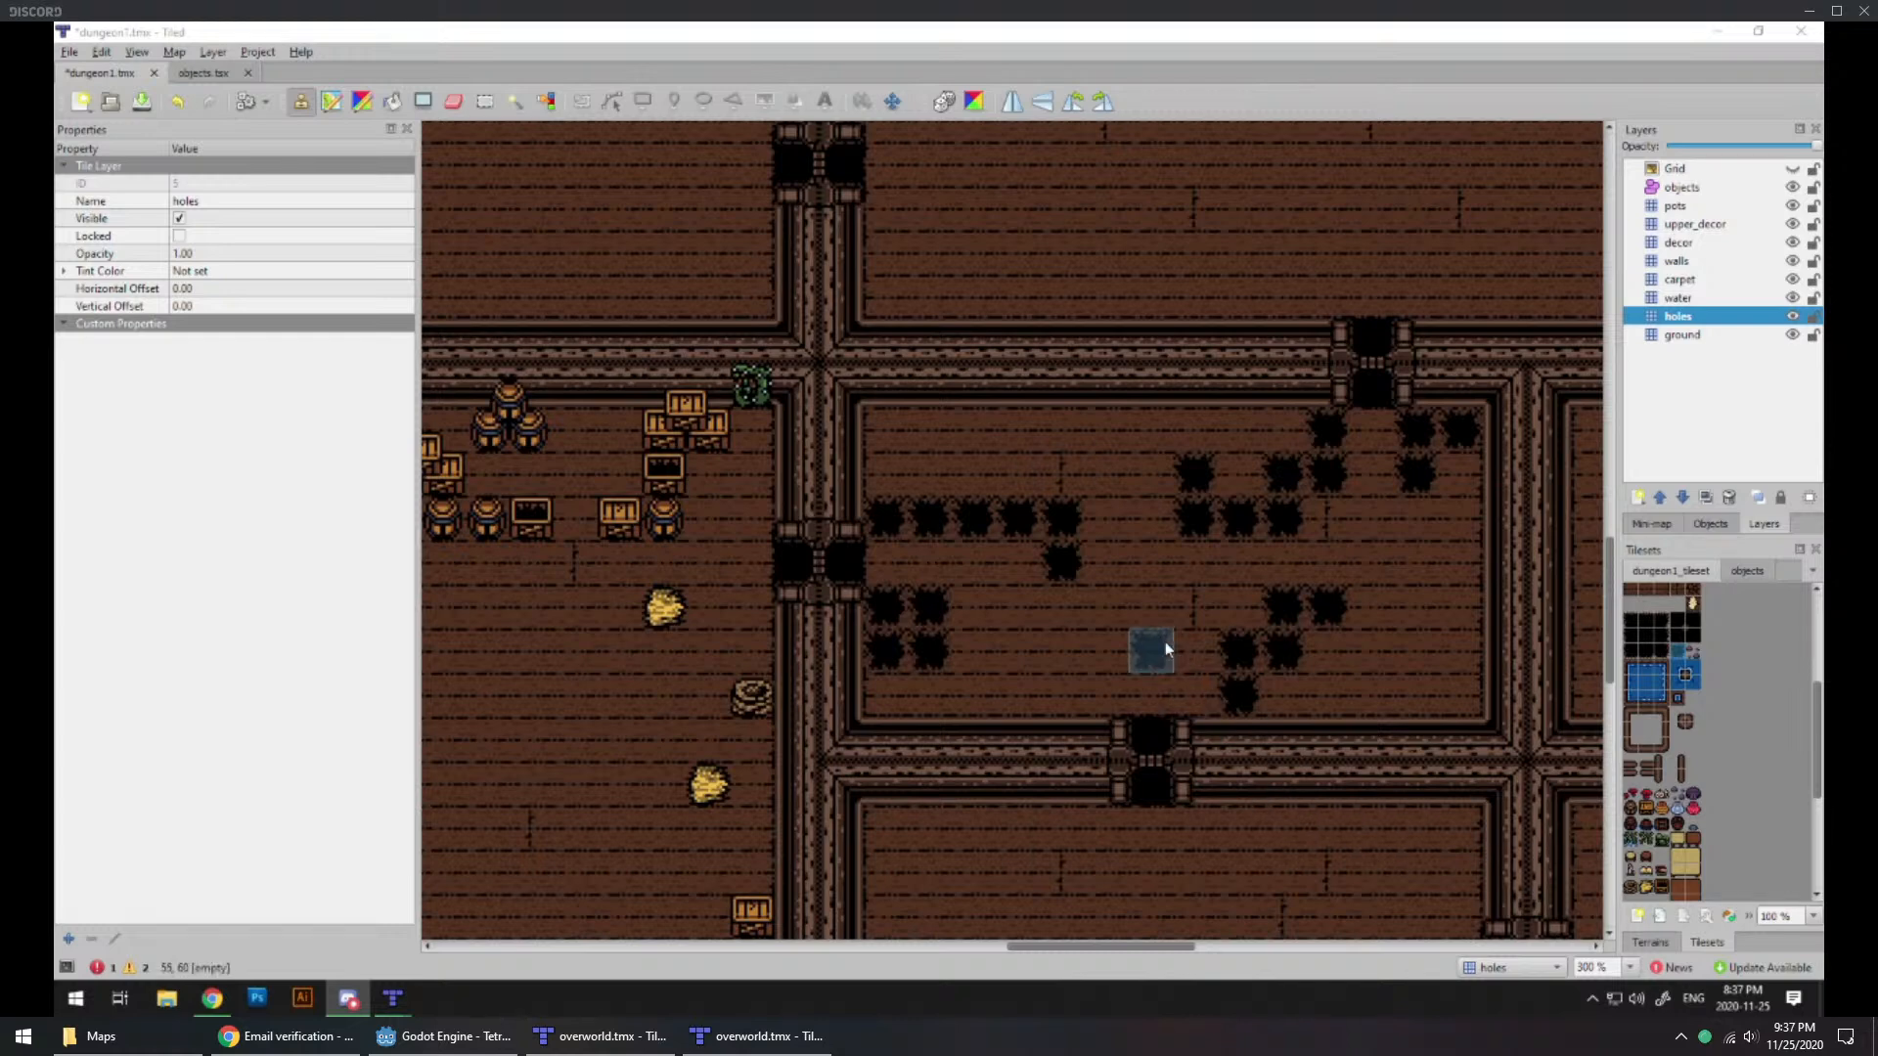
click(1070, 436)
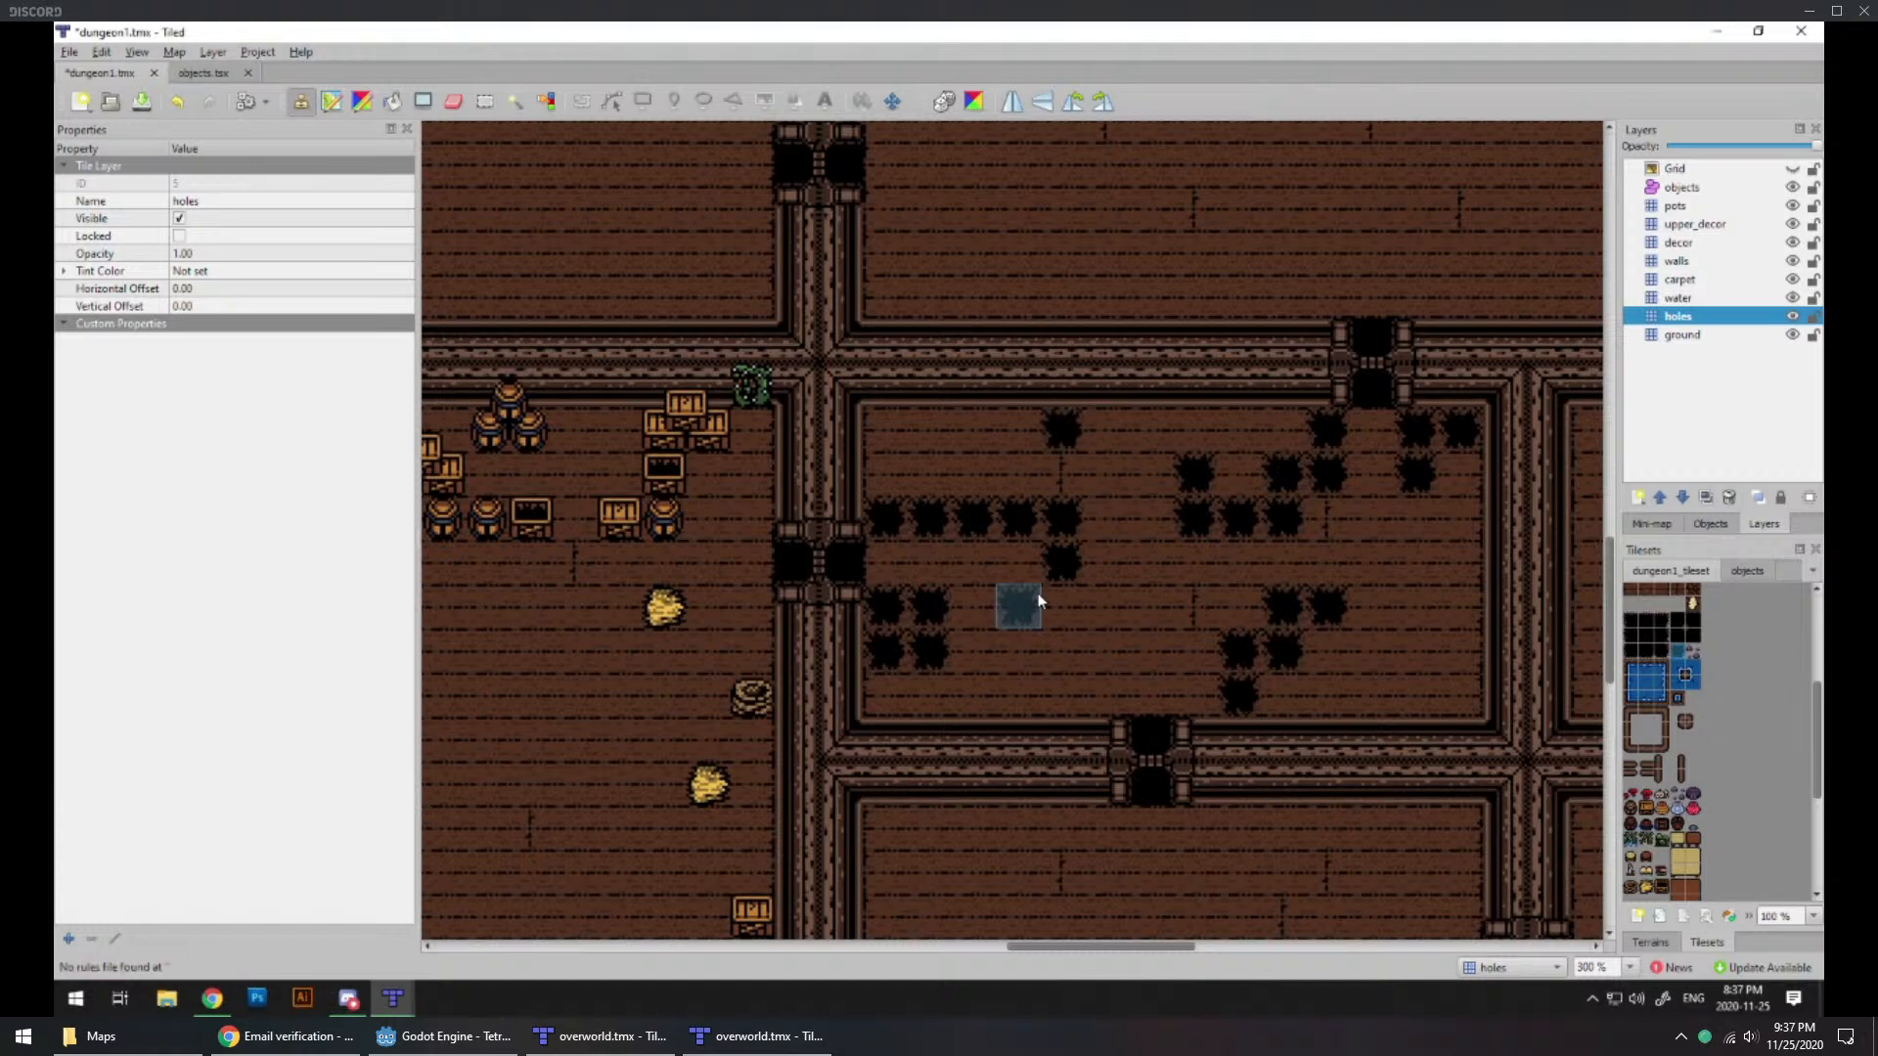
click(1042, 565)
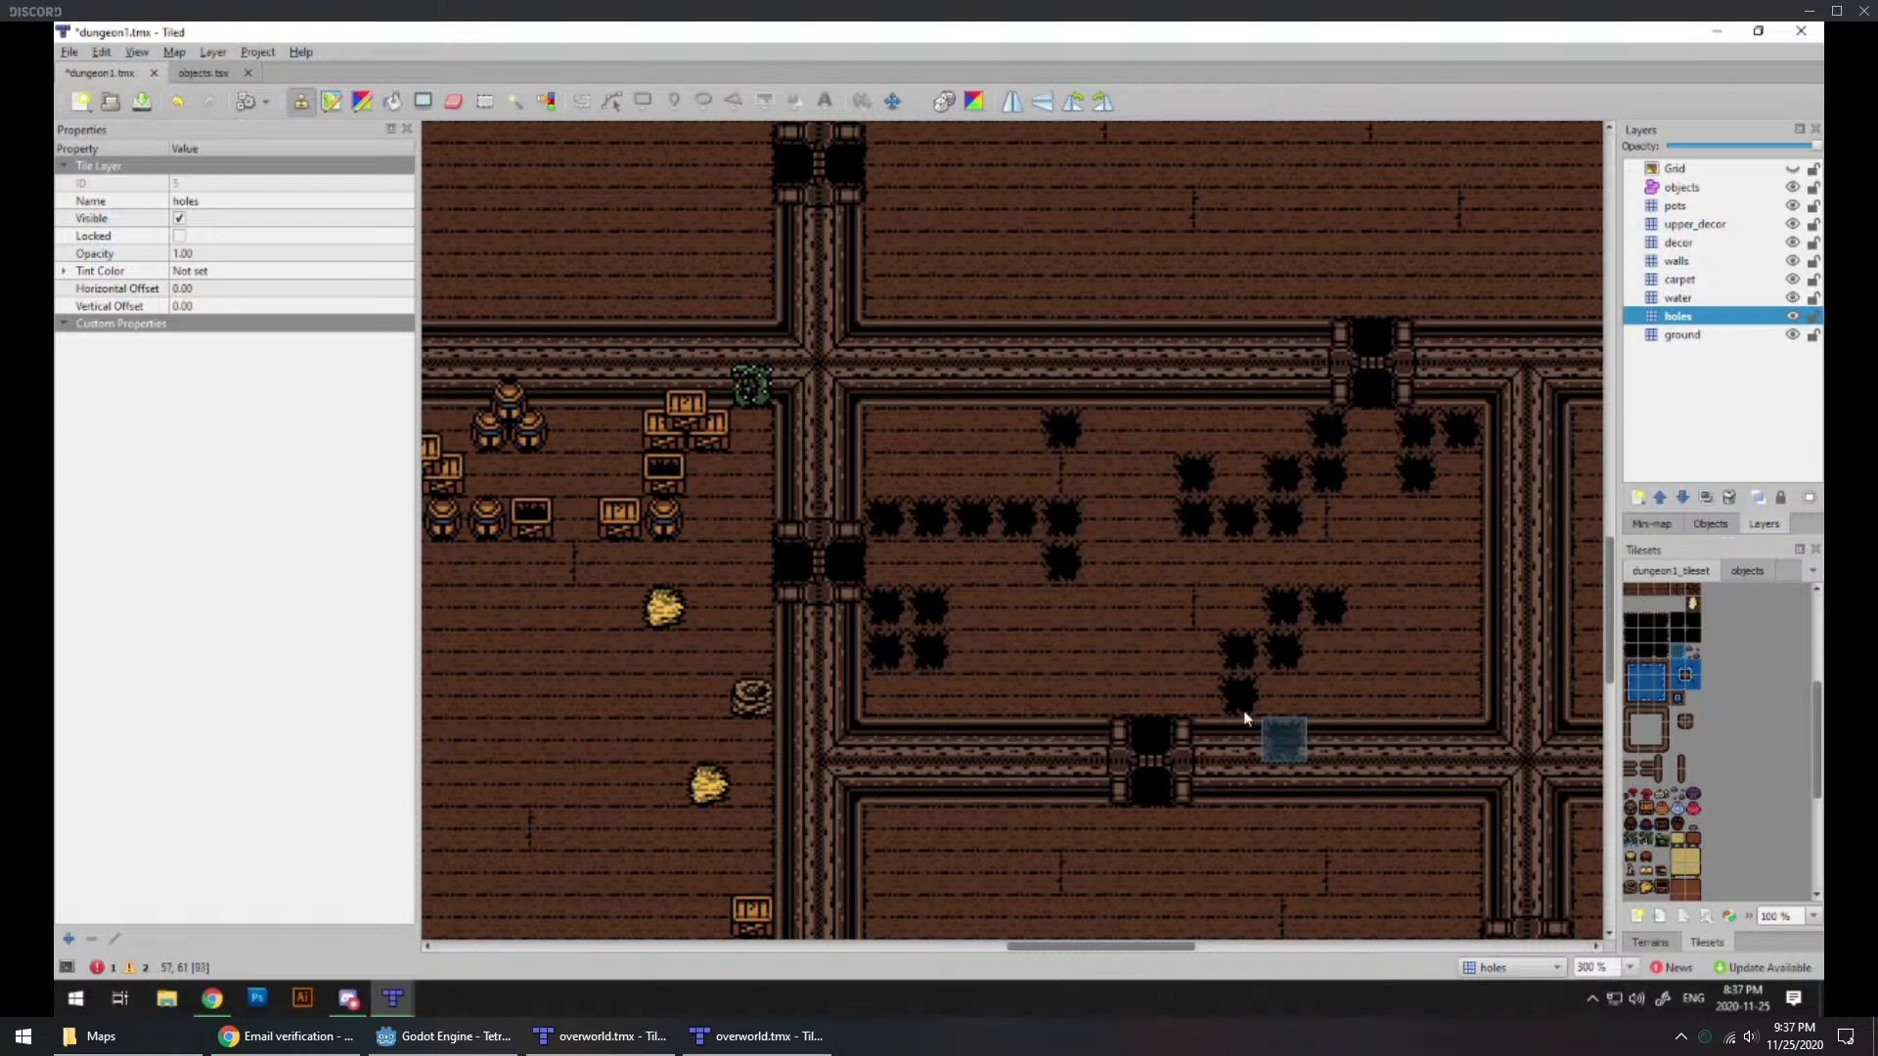
Step: Finish the hole cluster east of the southern doorway, and on the pots layer stack two pots against the east wall in the southeast corner
click(1194, 650)
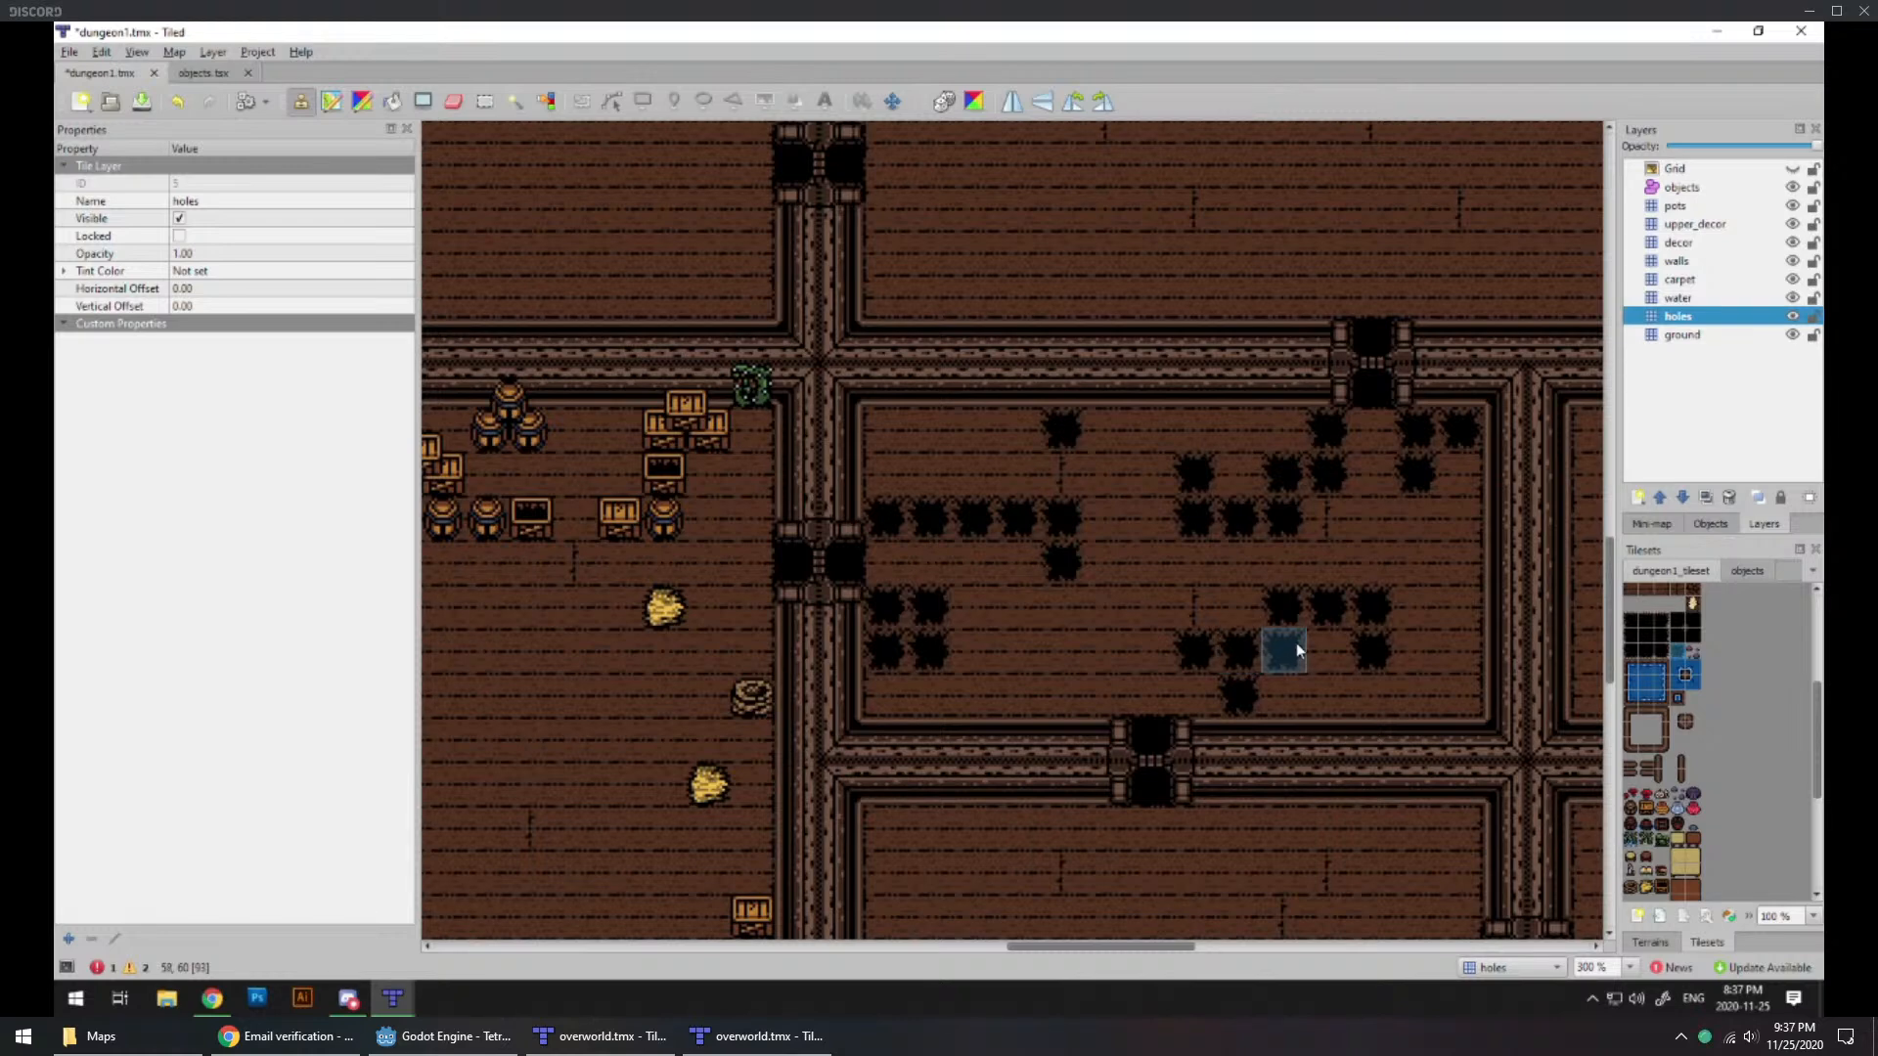
click(1677, 206)
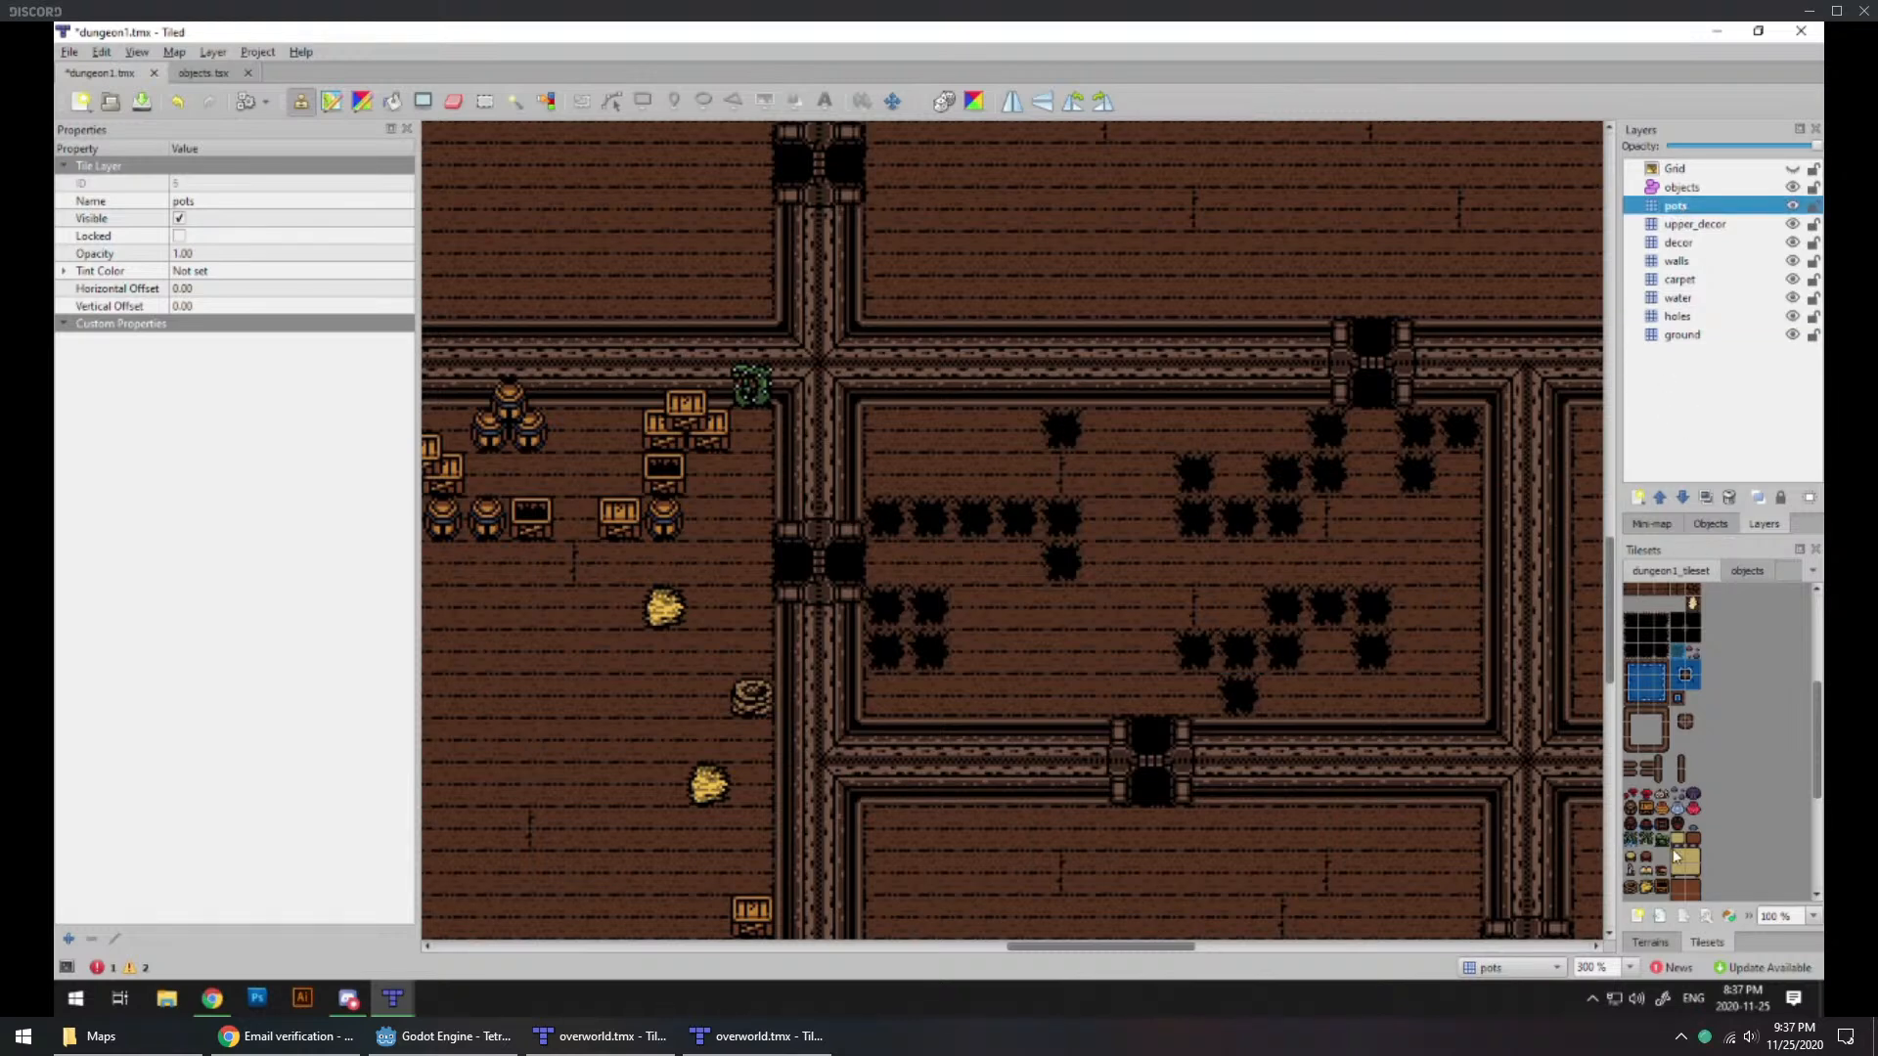
click(1460, 696)
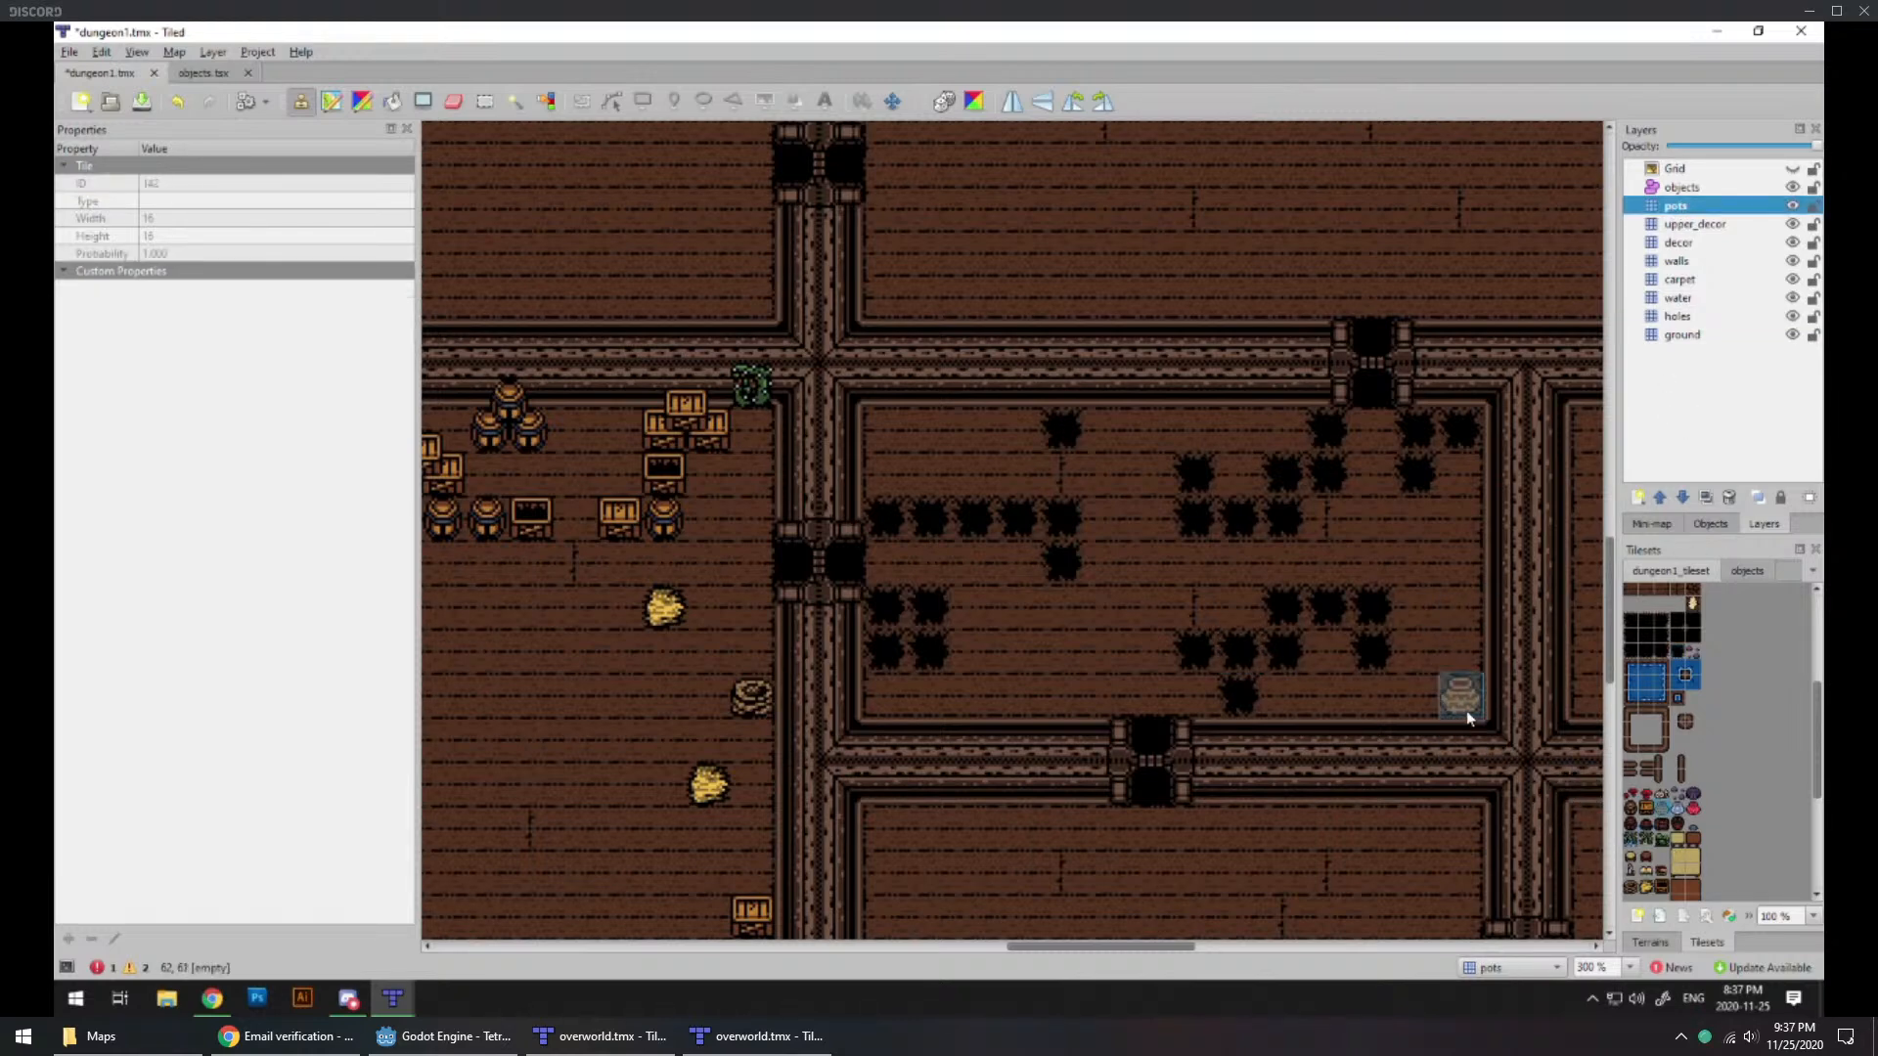
click(1435, 704)
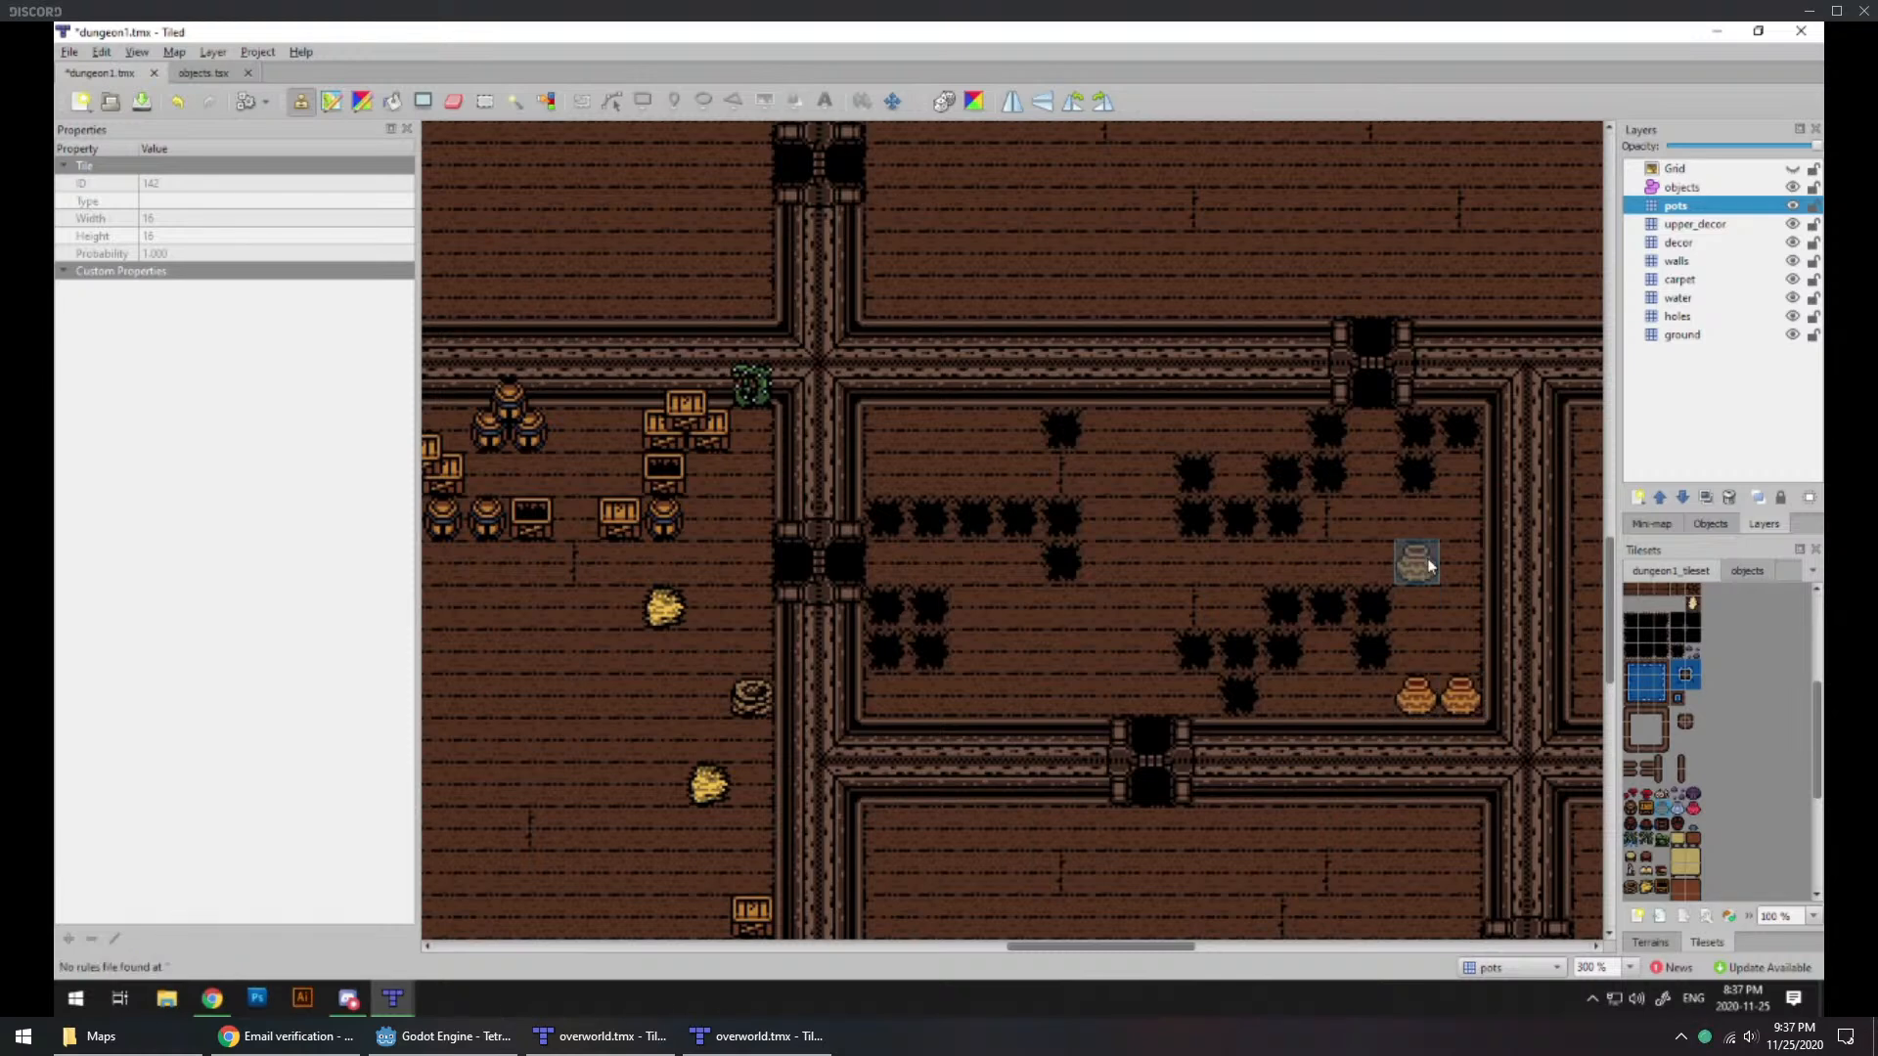
key(ctrl+z)
click(1458, 649)
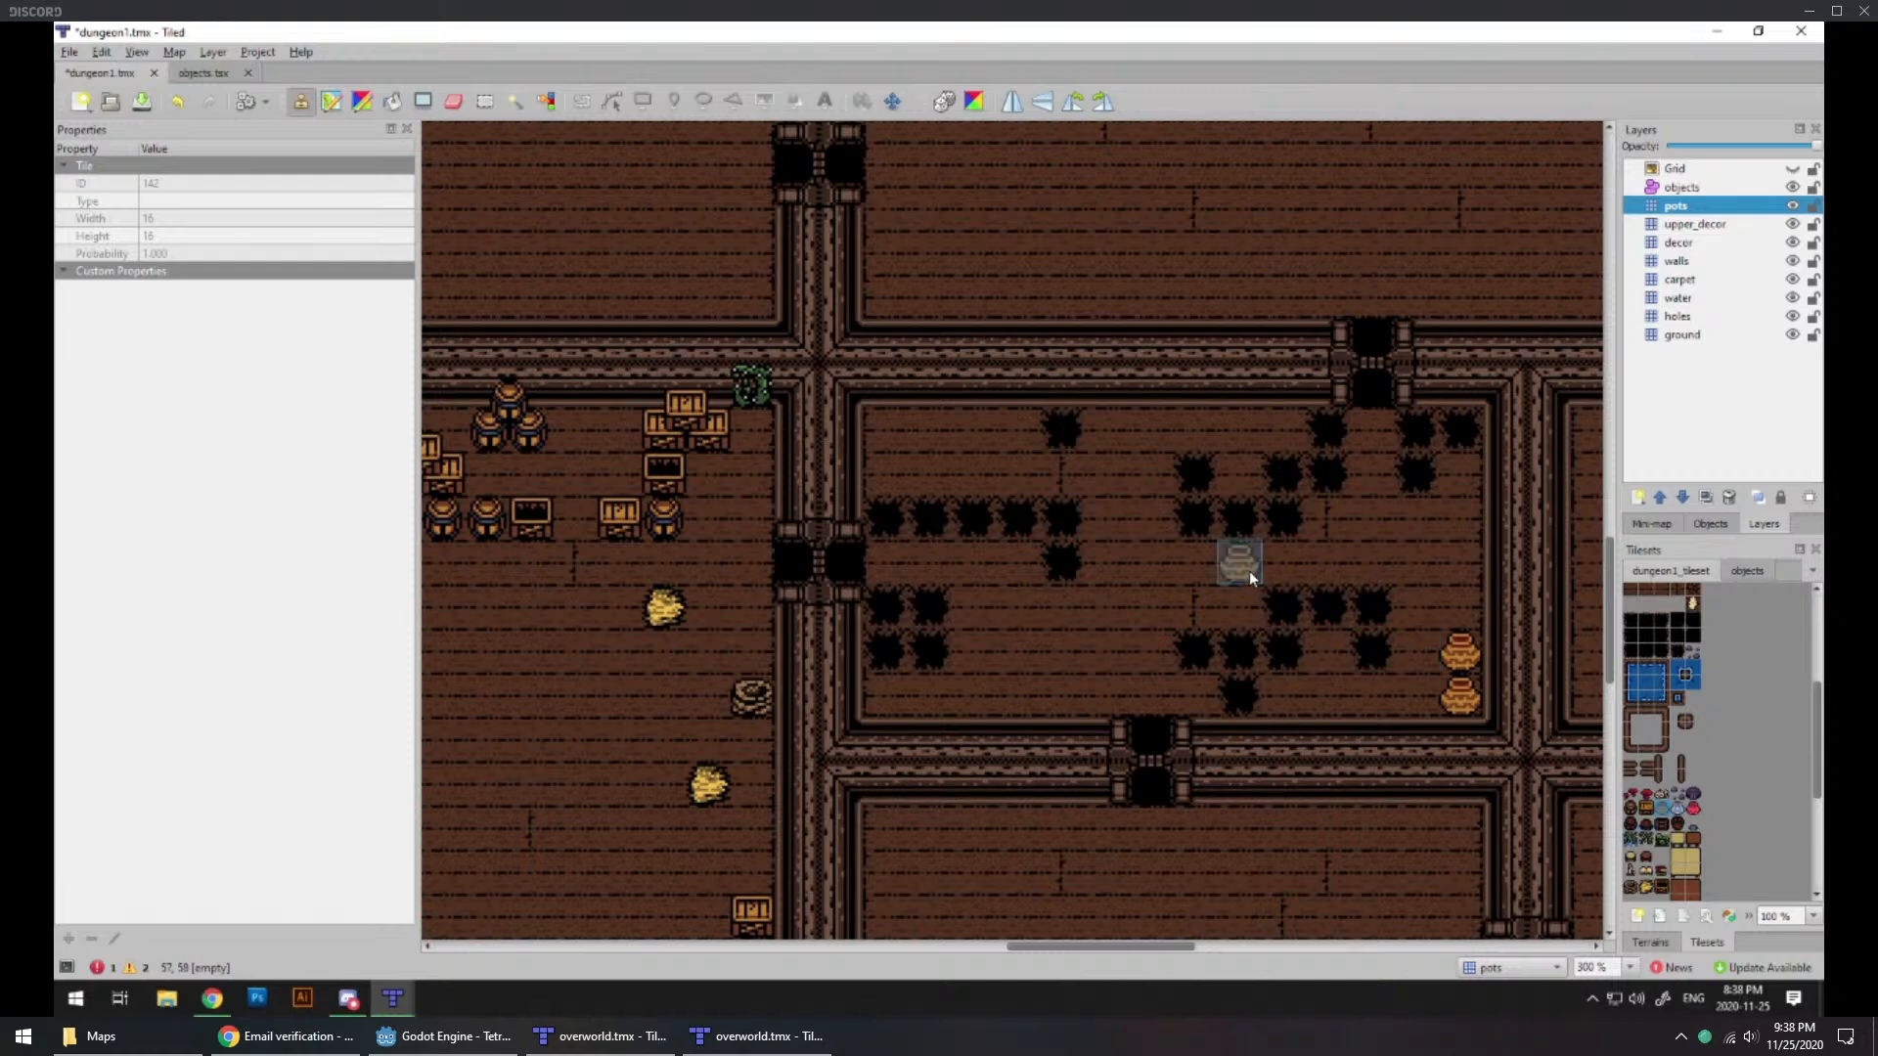
Step: On the ground layer, place cracked floor tiles beside the room's northern holes, two in the northwest and one in the northeast
ctrl+scroll(1248, 571, down, 3)
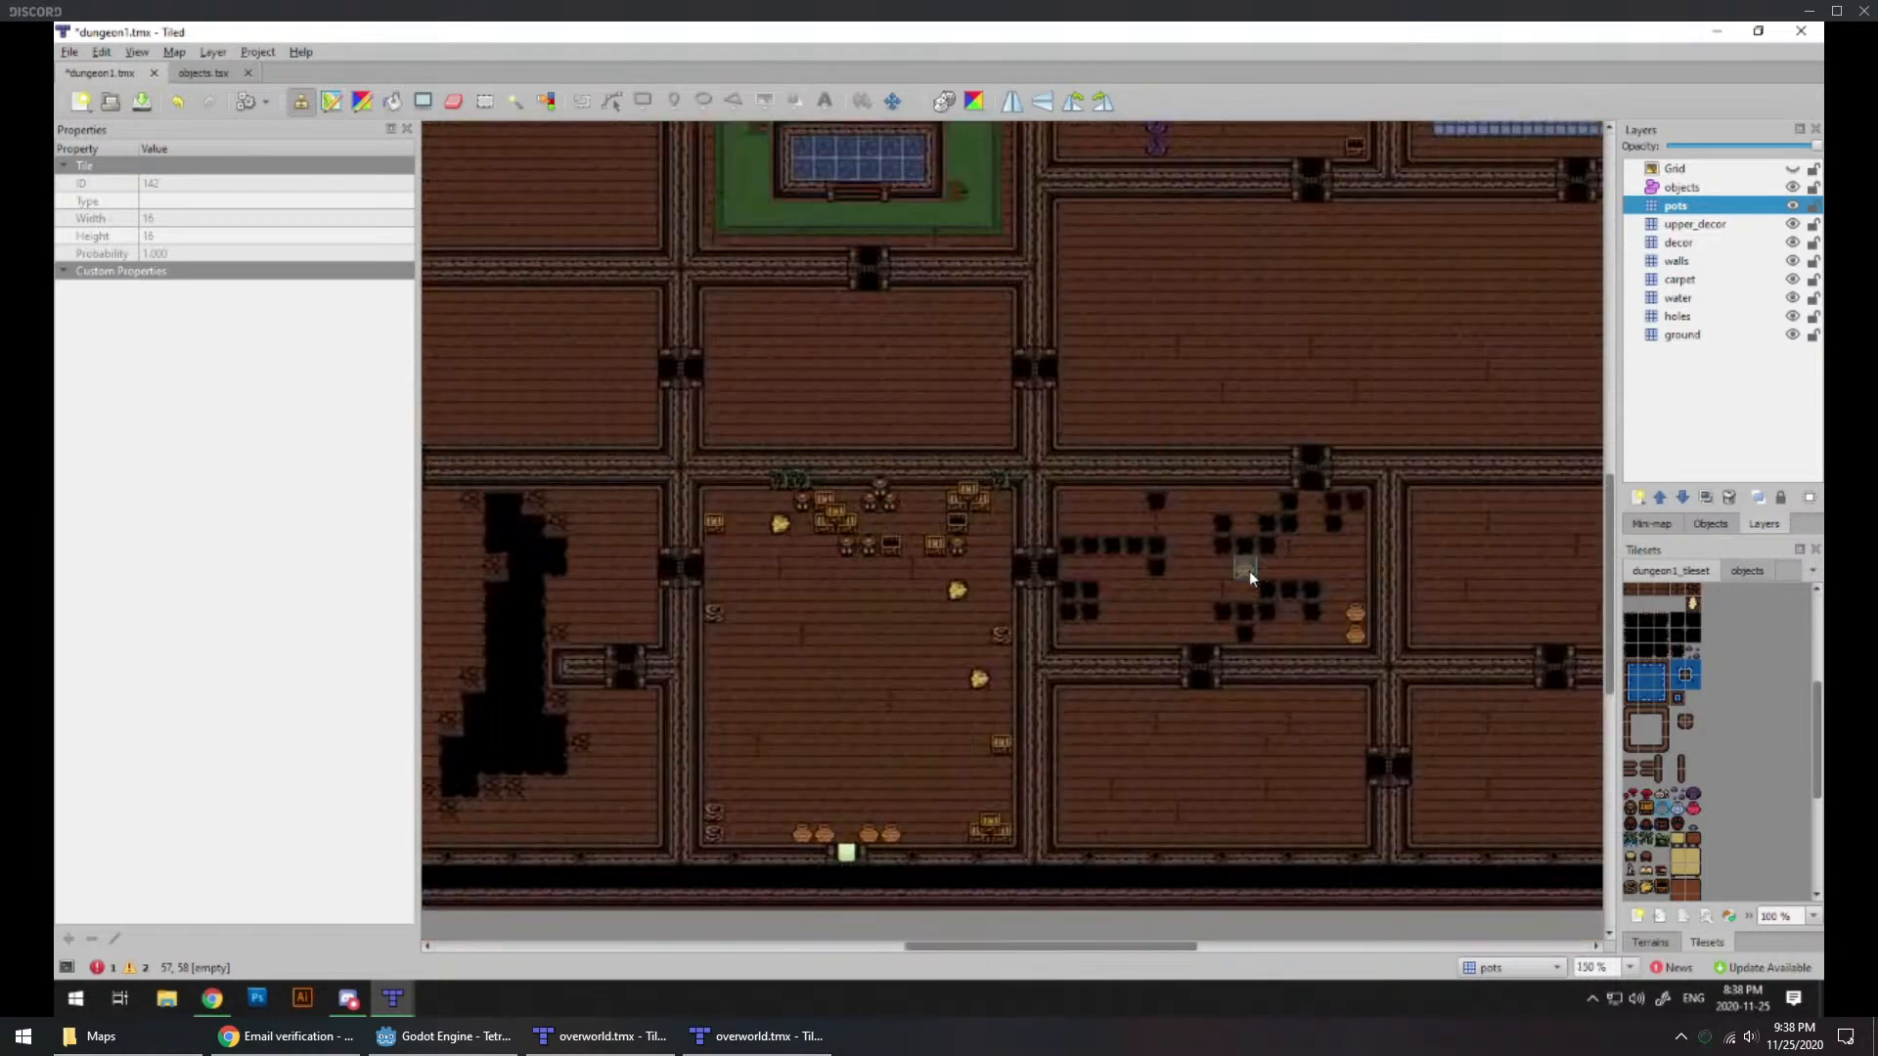
ctrl+scroll(959, 637, up, 1)
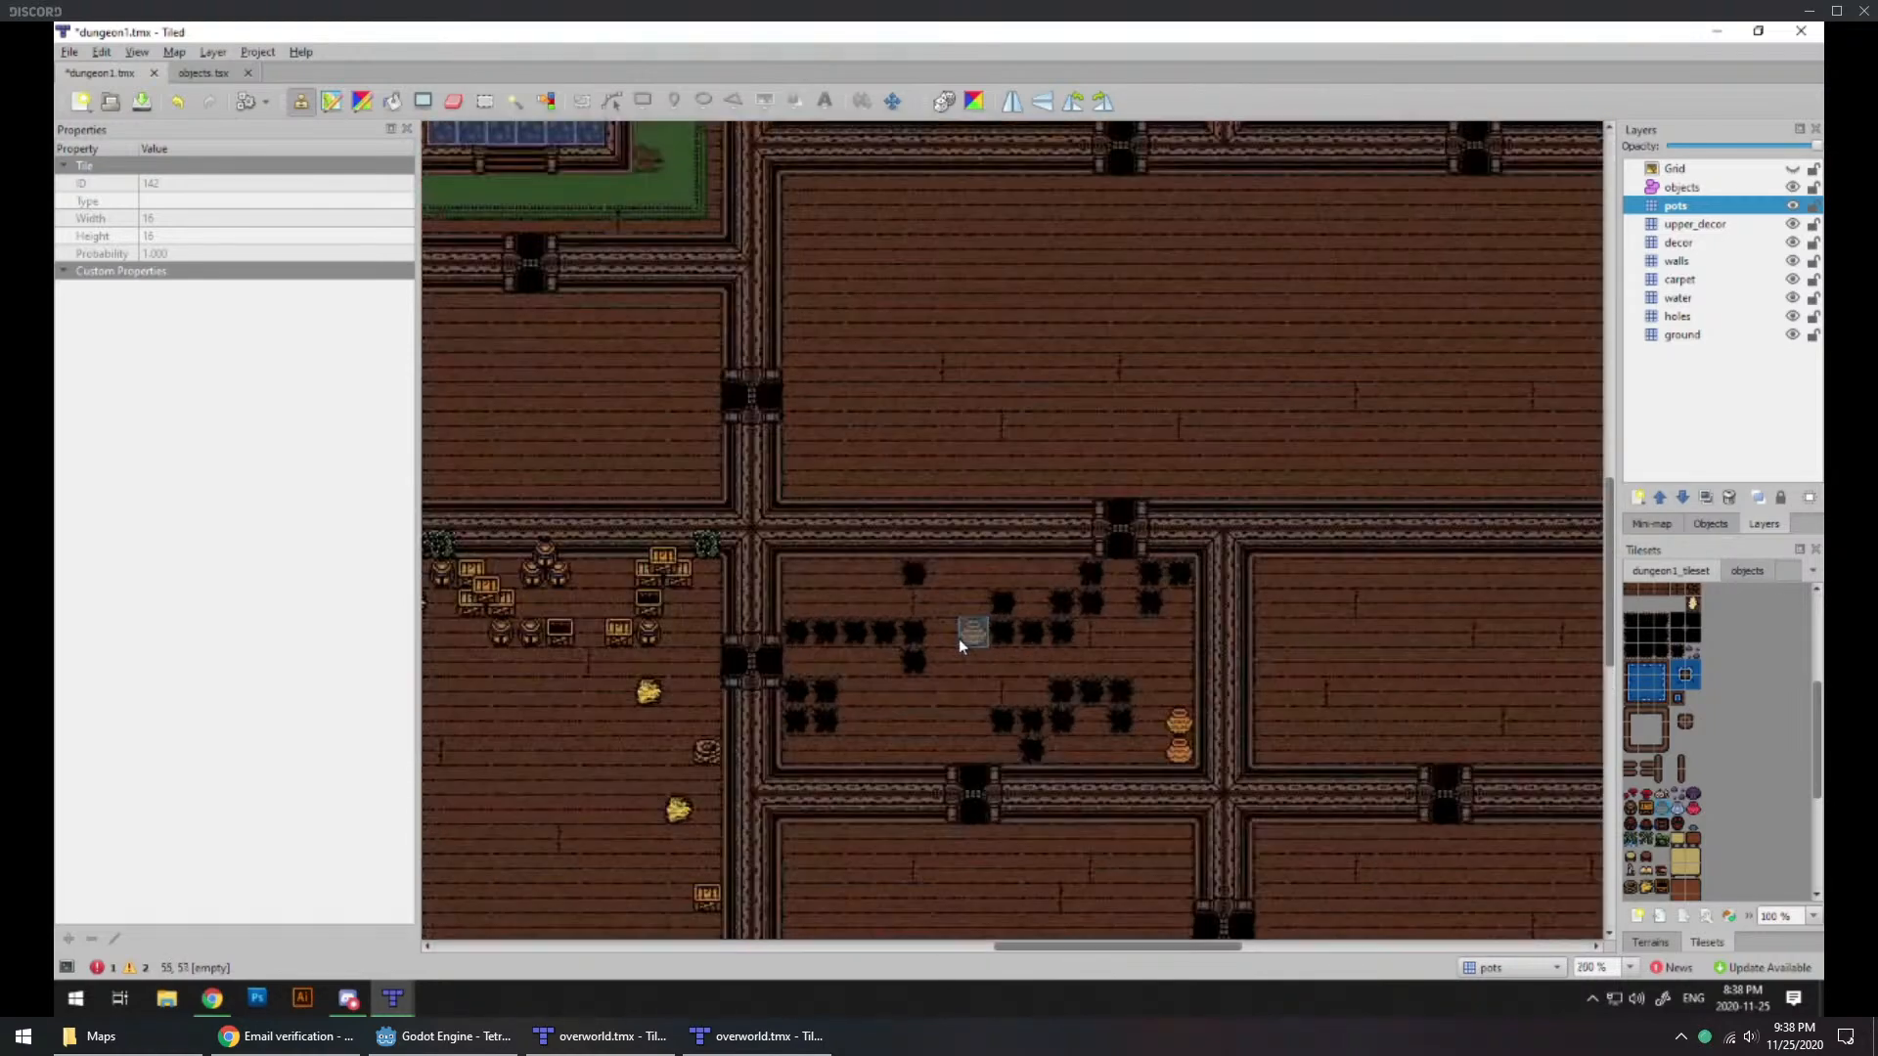
mouse_move(894, 696)
middle_down()
mouse_move(1075, 563)
mouse_move(897, 676)
middle_up()
ctrl+scroll(1037, 705, down, 1)
middle_drag(996, 766, 1039, 640)
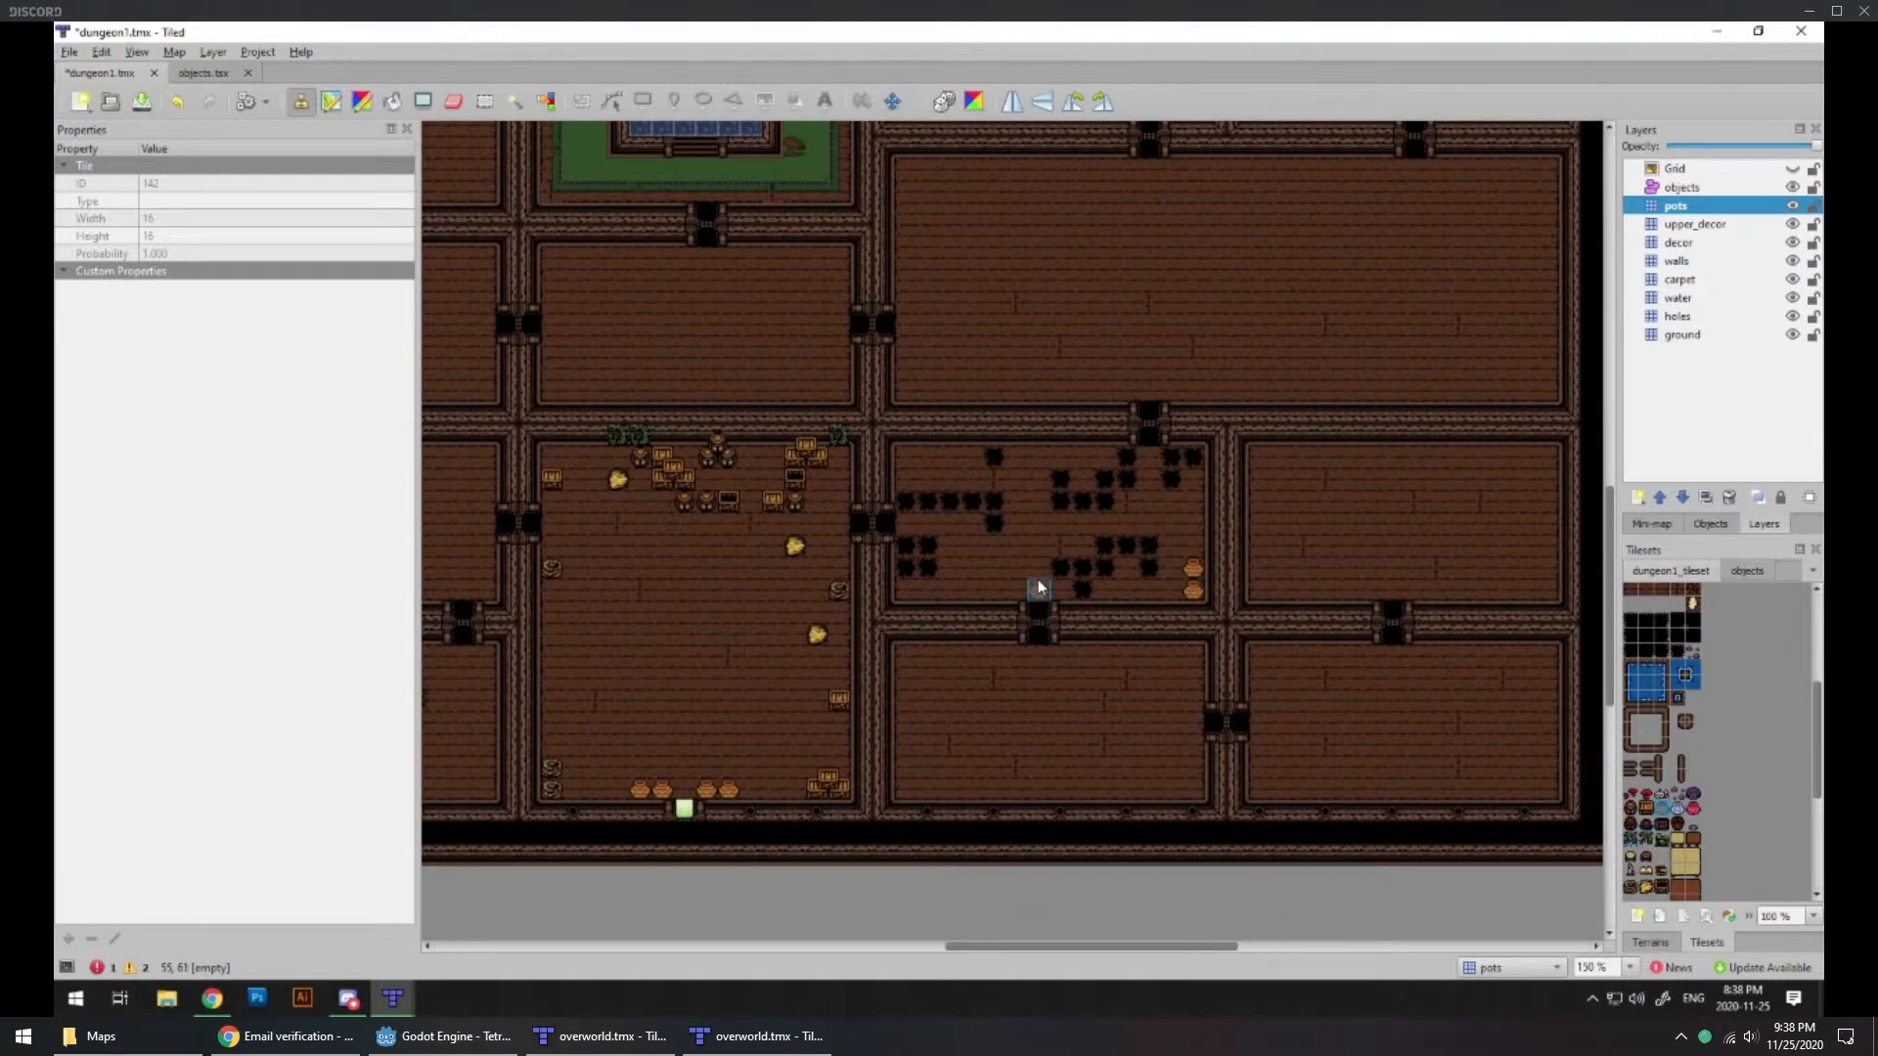
ctrl+scroll(1043, 533, up, 2)
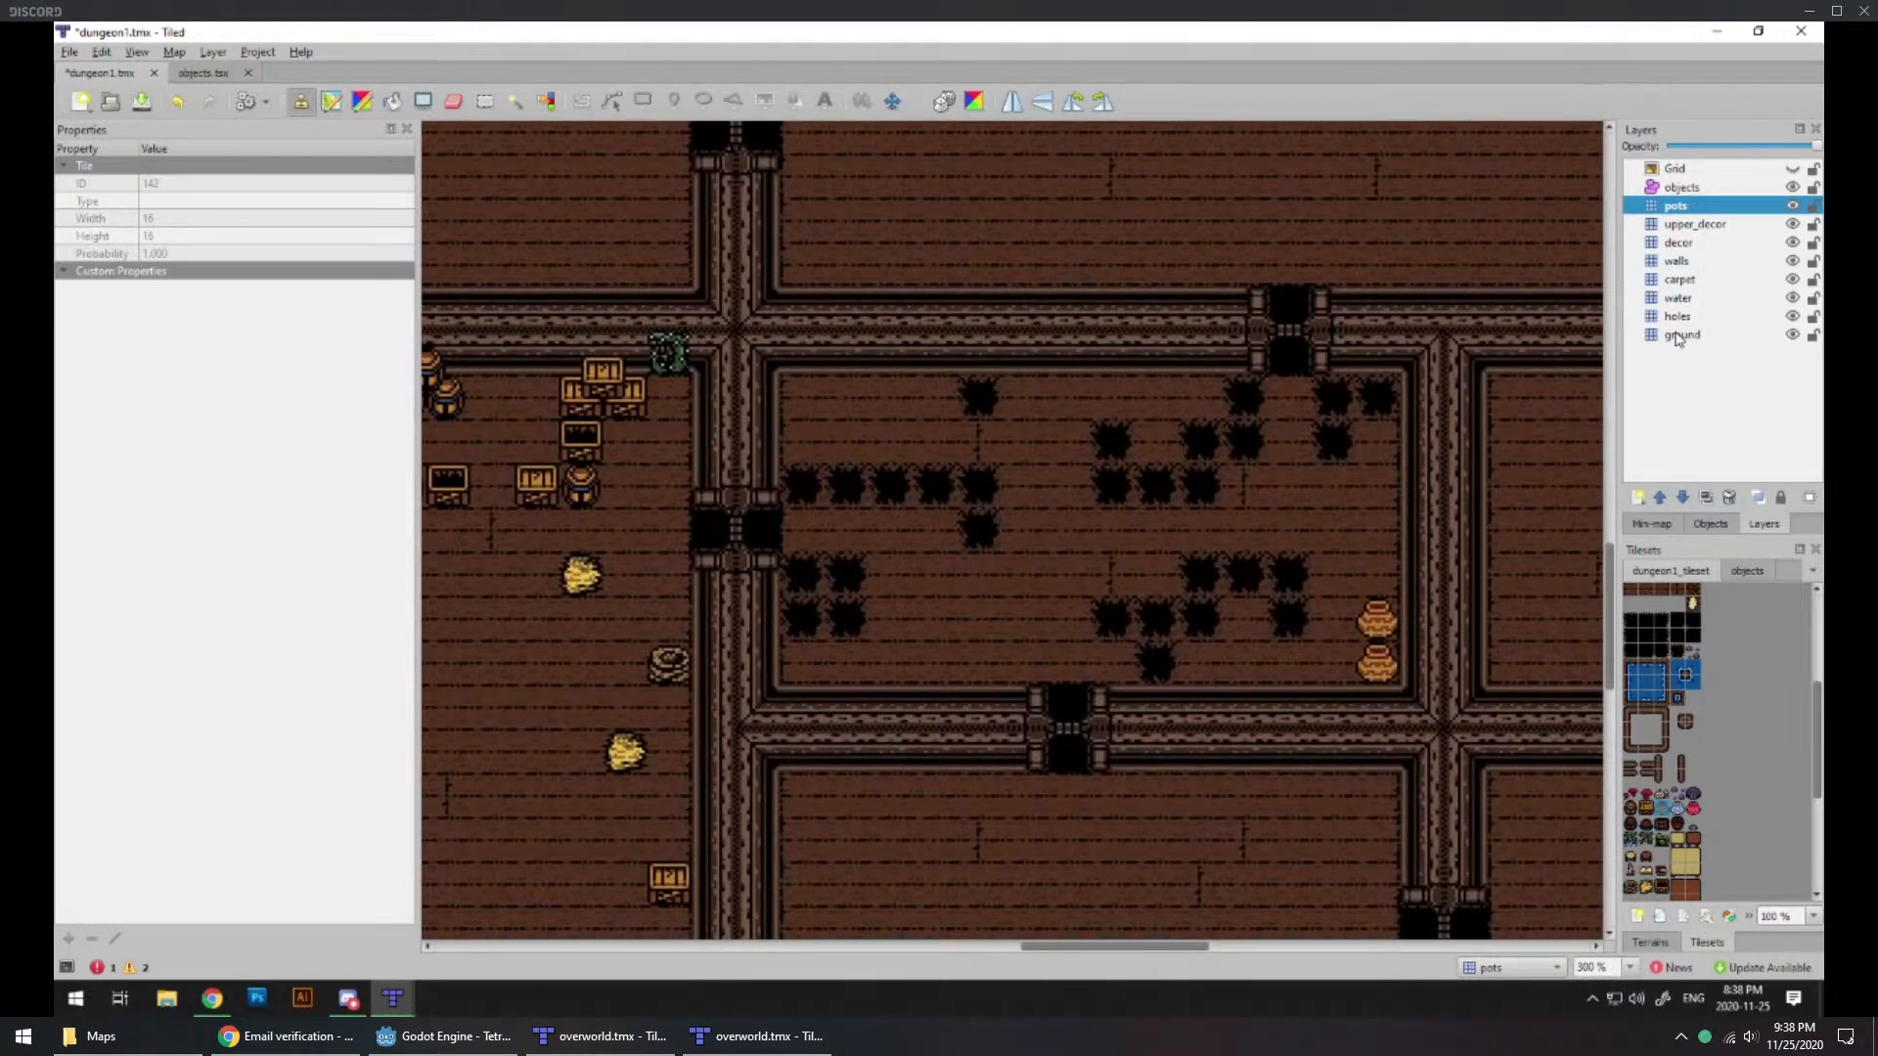
click(1682, 333)
scroll(1687, 824, down, 5)
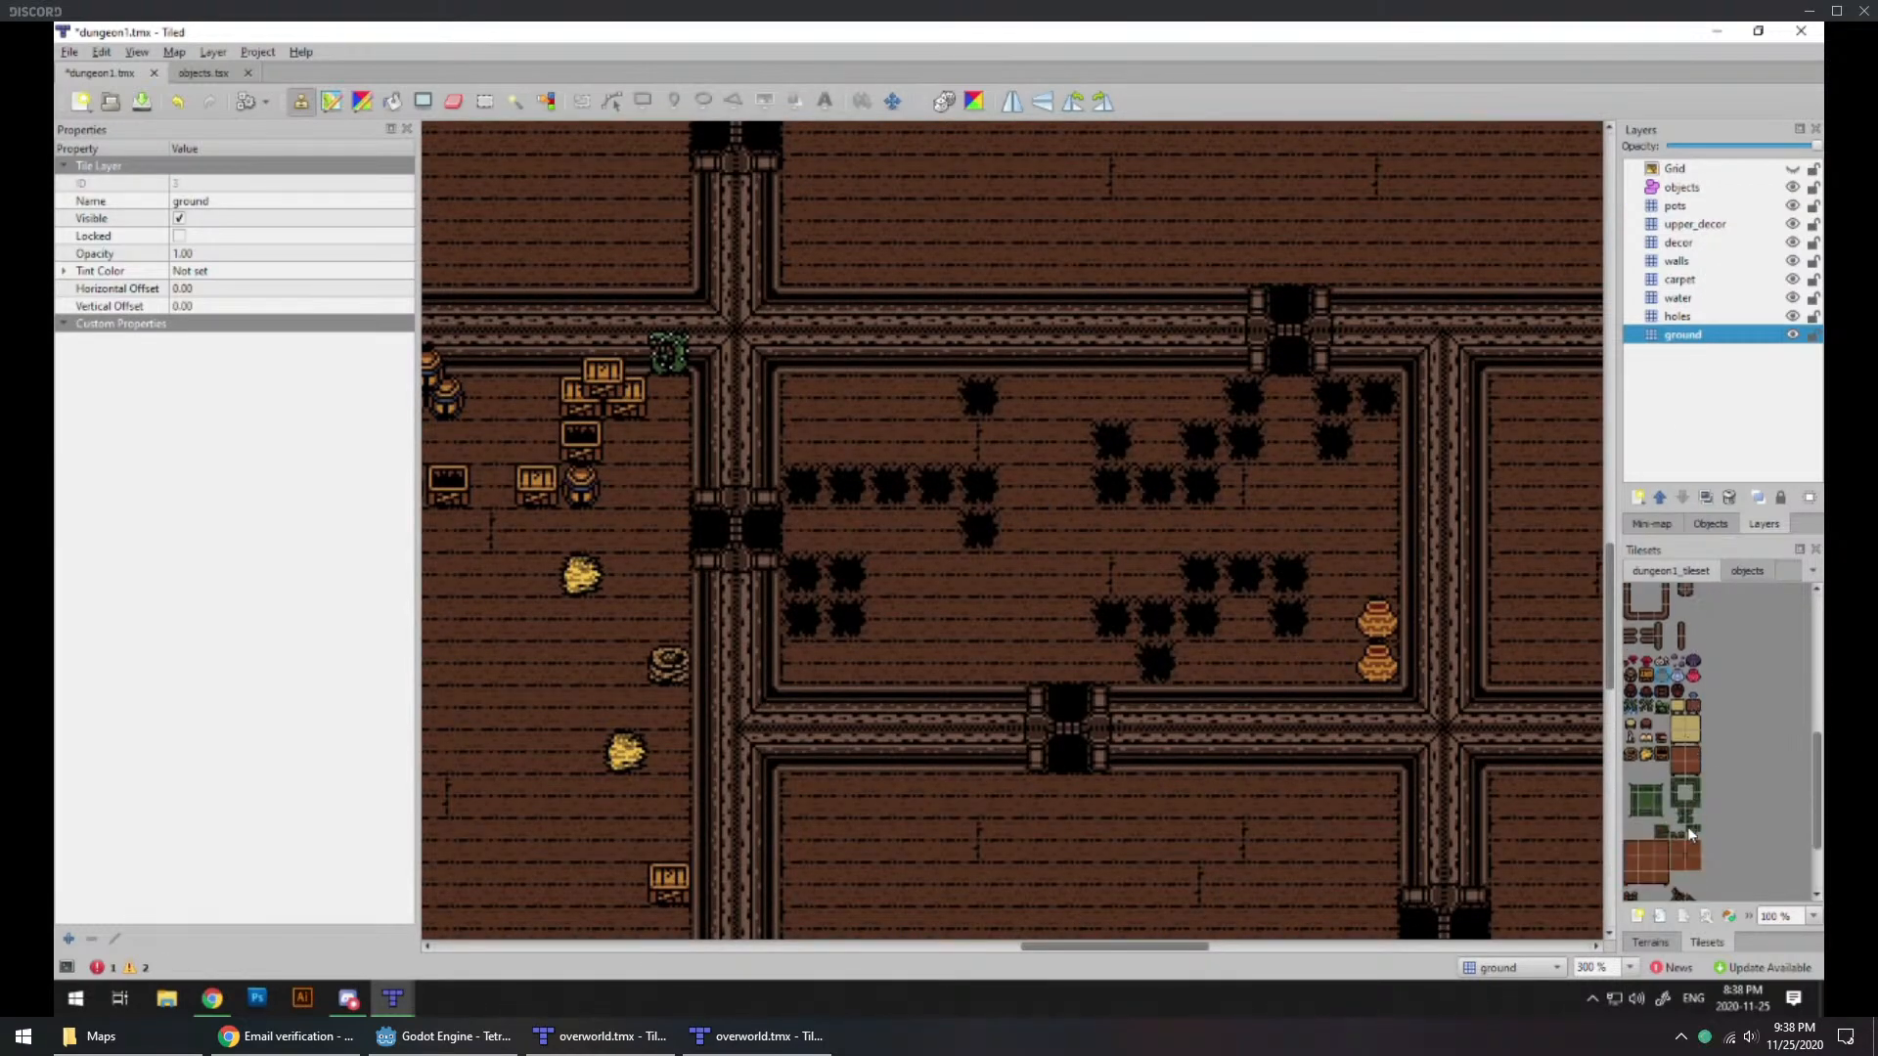
scroll(1687, 825, up, 10)
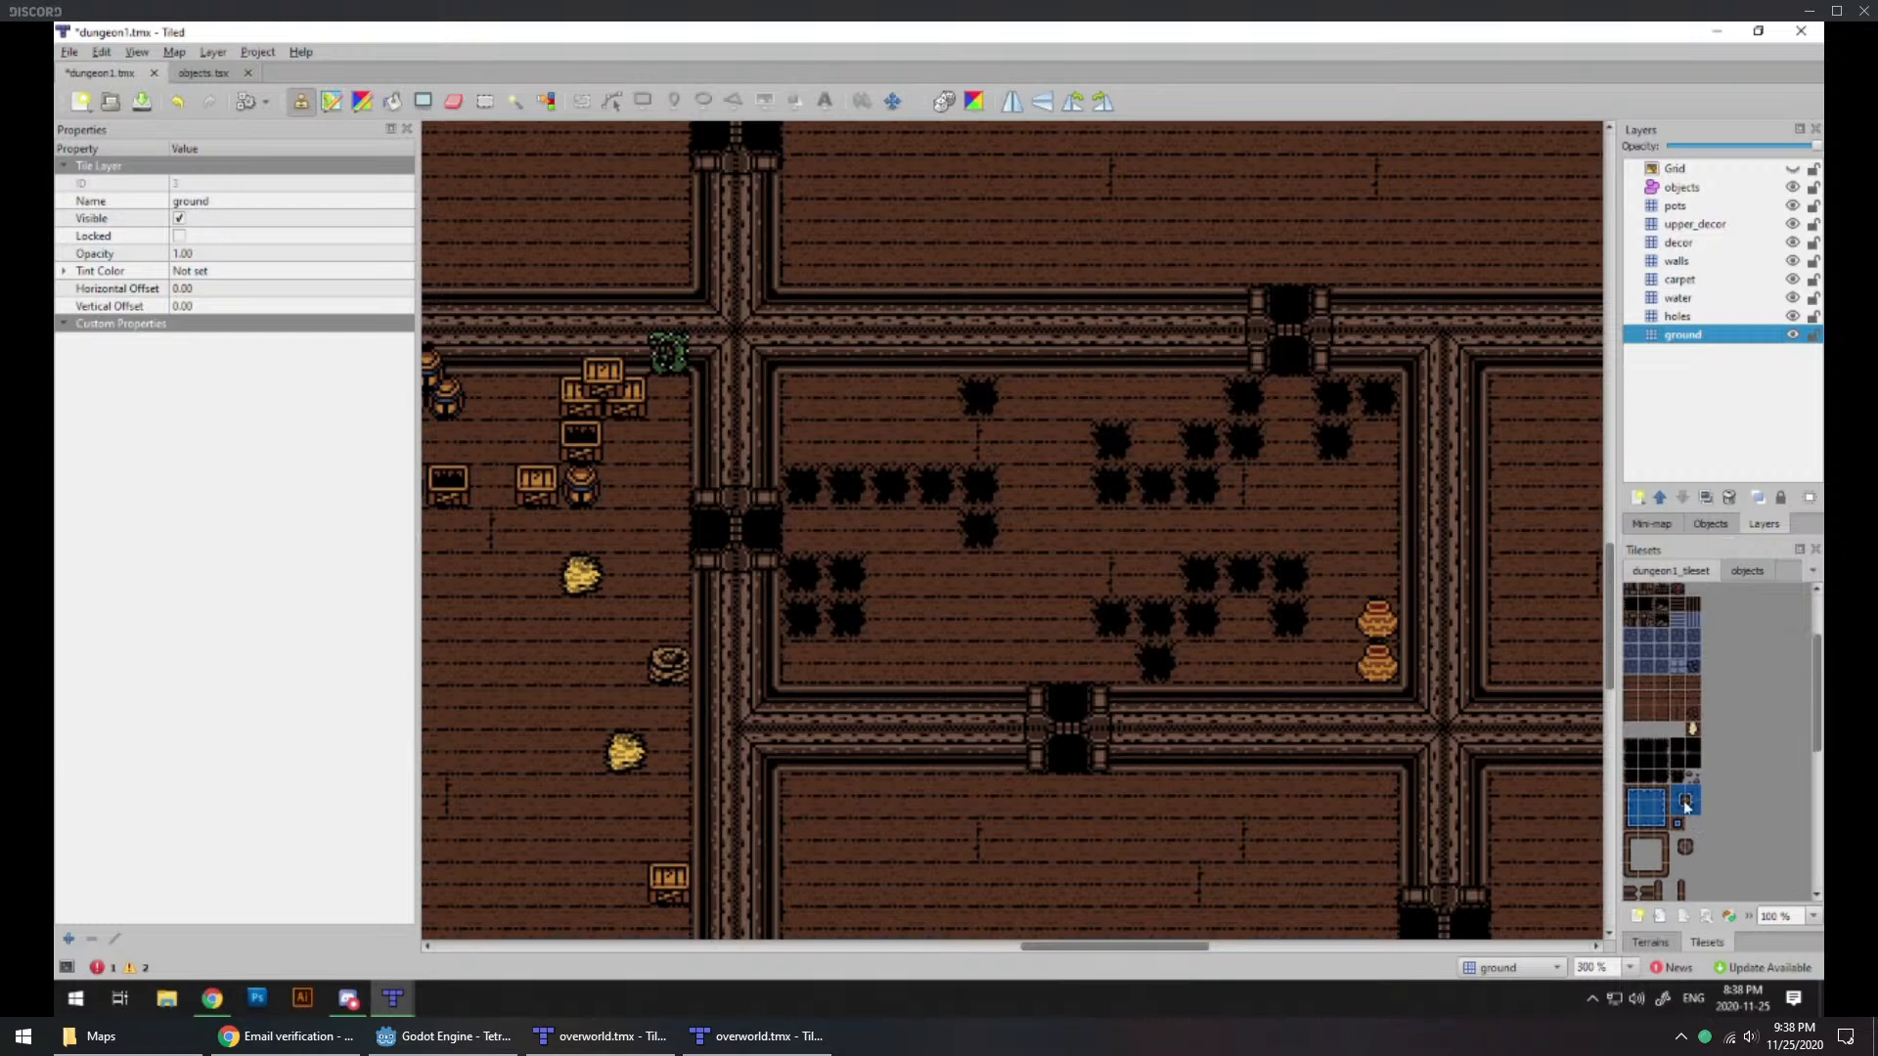
click(1693, 719)
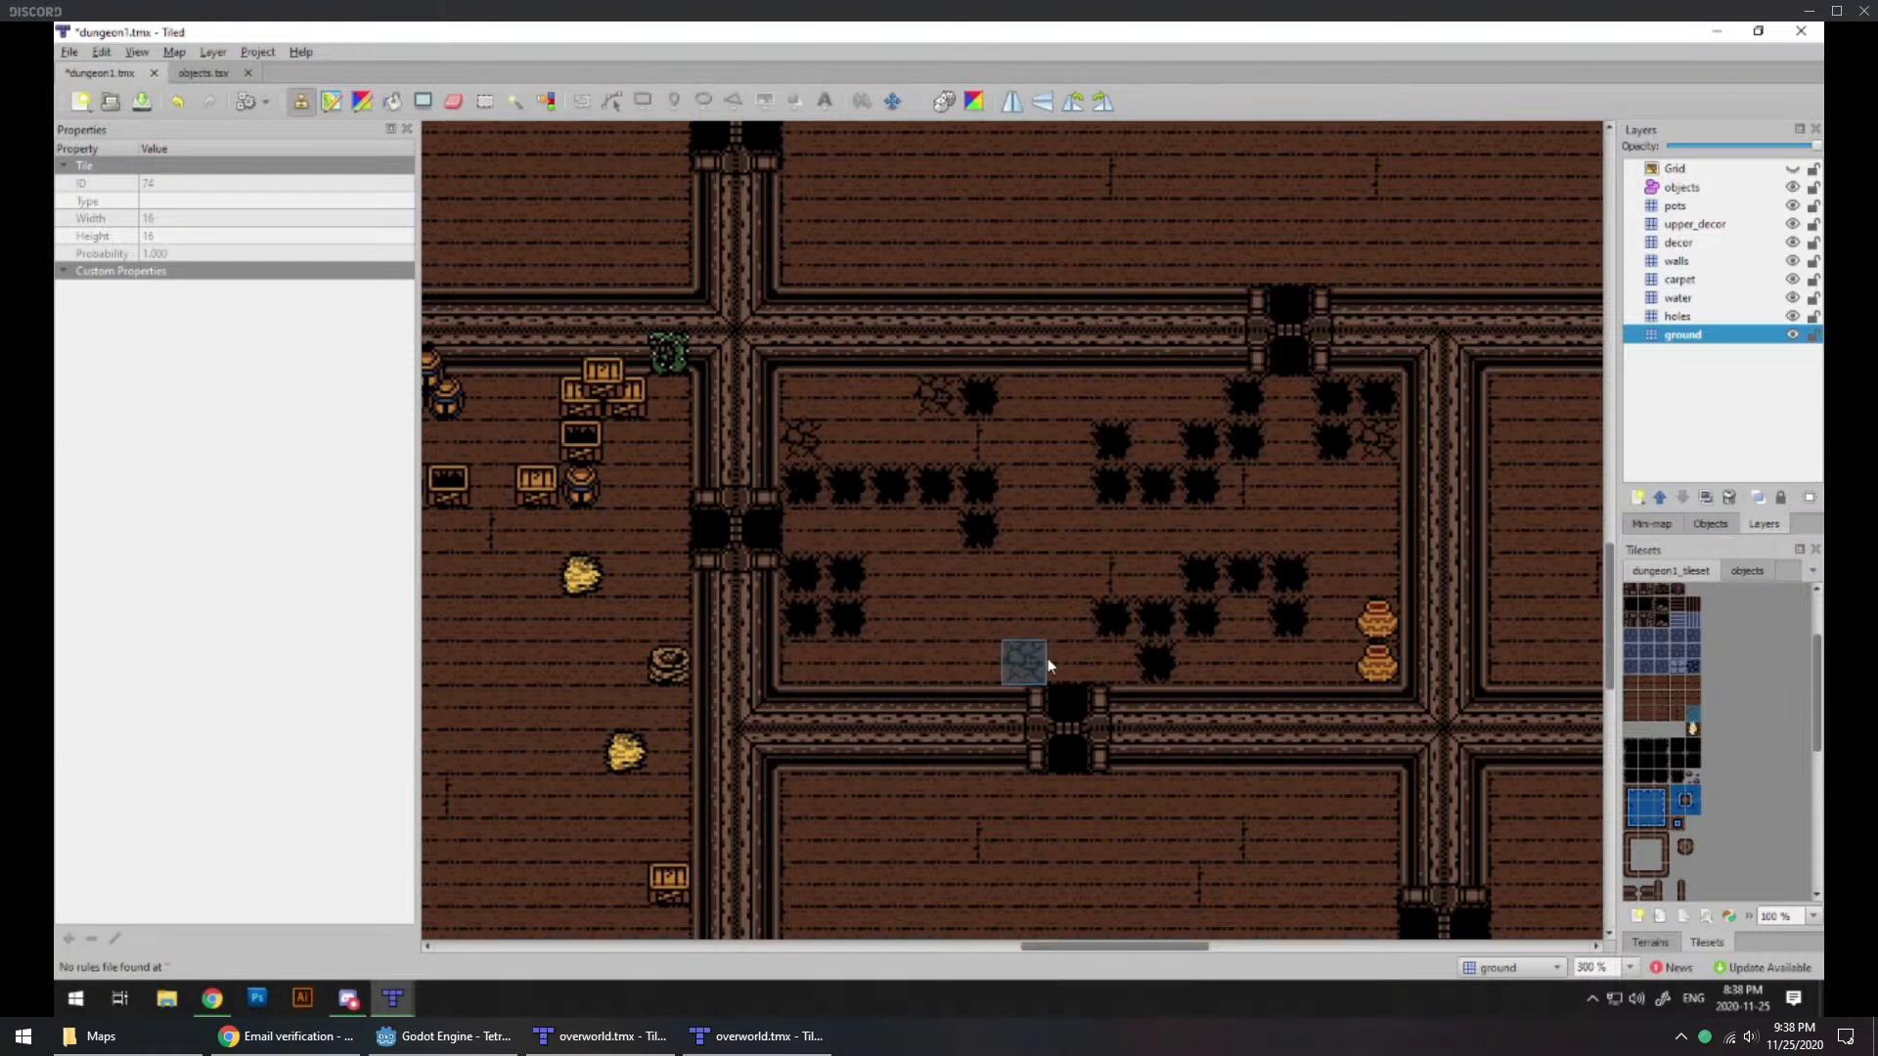
Step: Add cracked floor tiles around the southern holes, two east of the 2×2 block and others within the cluster east of the doorway
click(1119, 661)
click(890, 616)
click(802, 661)
key(ctrl+z)
click(934, 616)
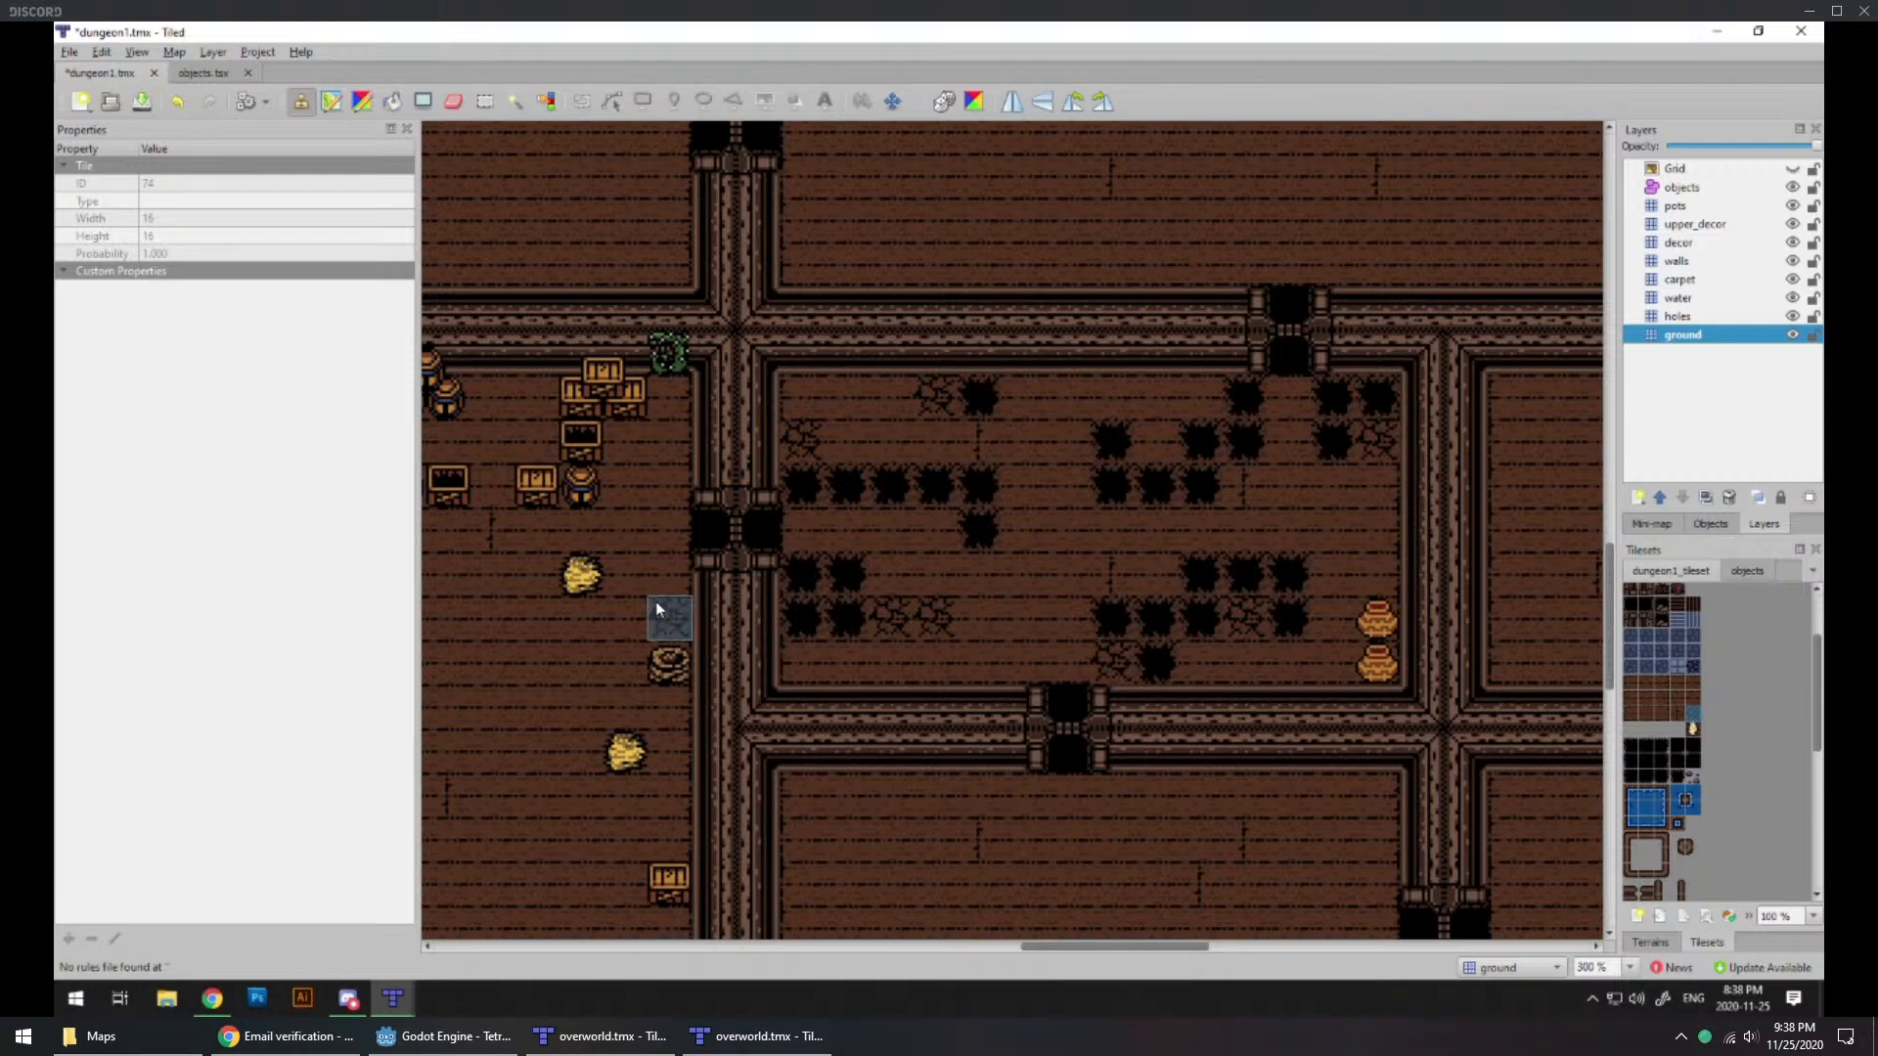
Step: Examine the empty southeastern rooms in relation to the whole dungeon layout, with the walls layer active
ctrl+scroll(934, 616, down, 1)
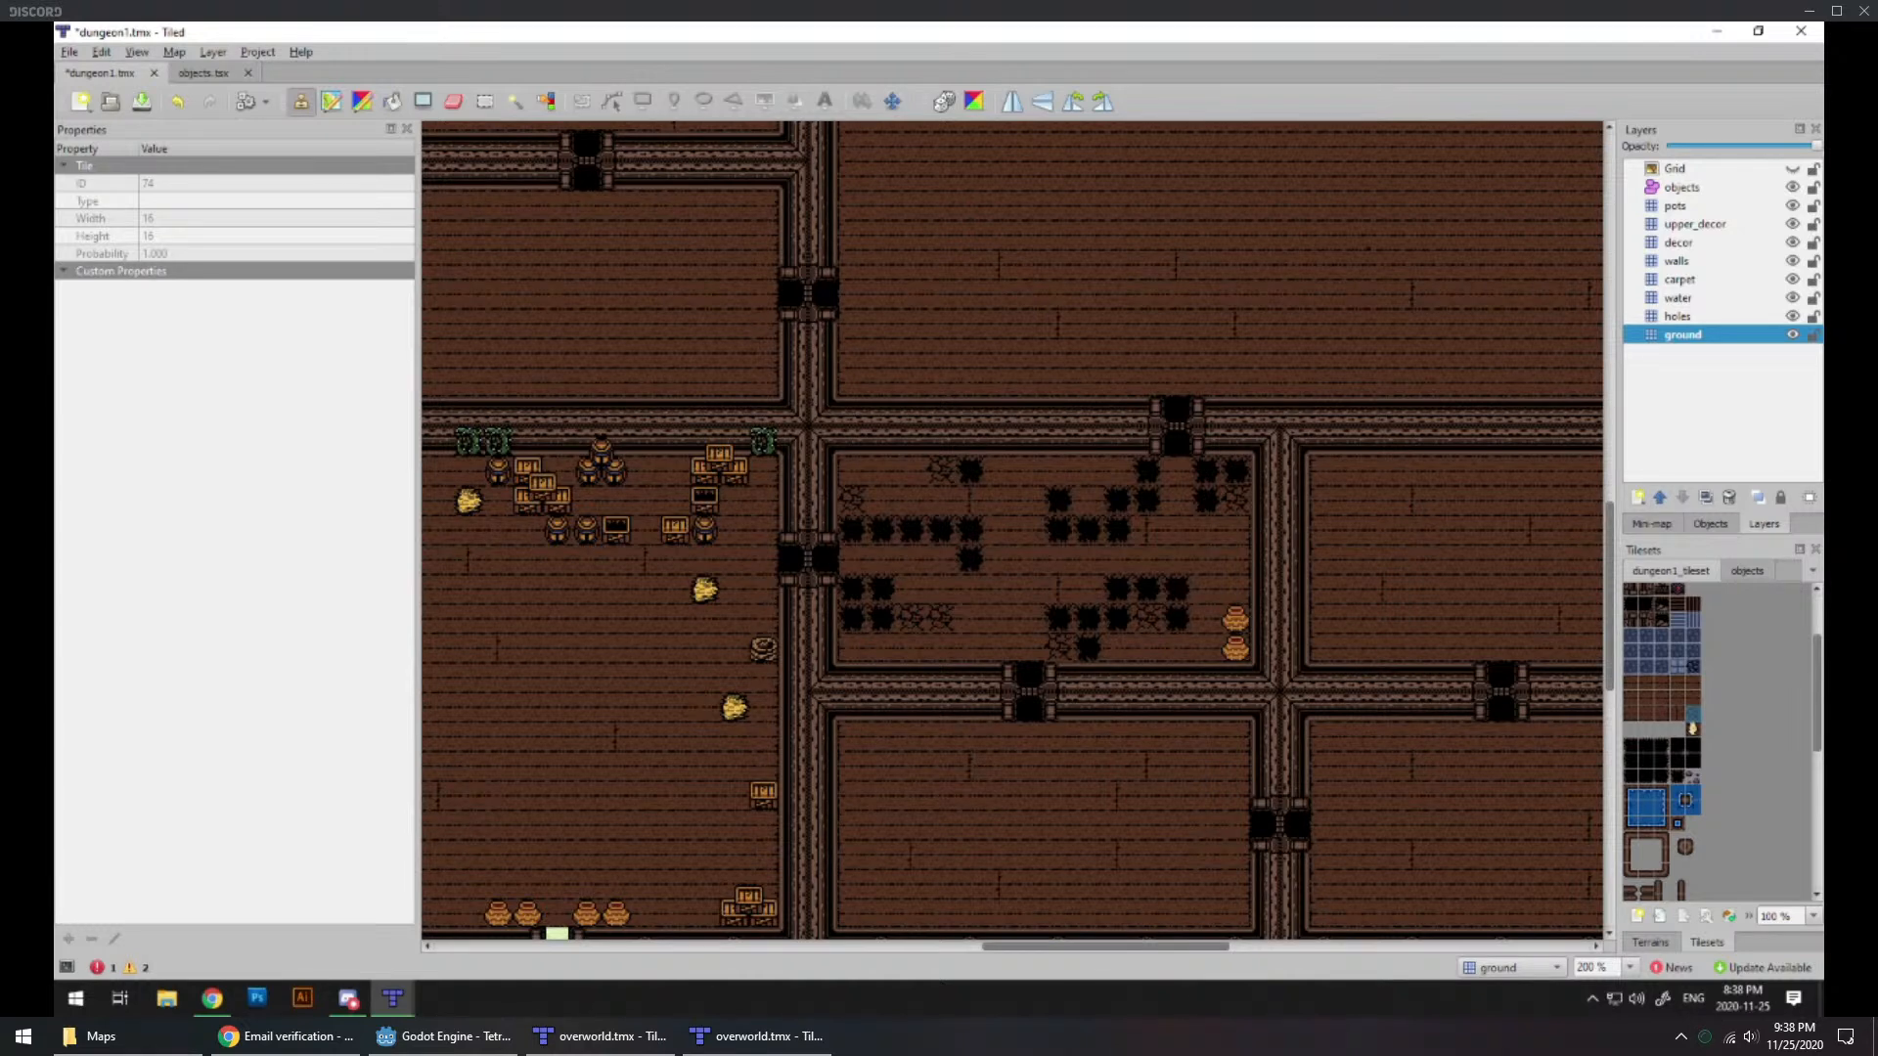
key(alt+Tab)
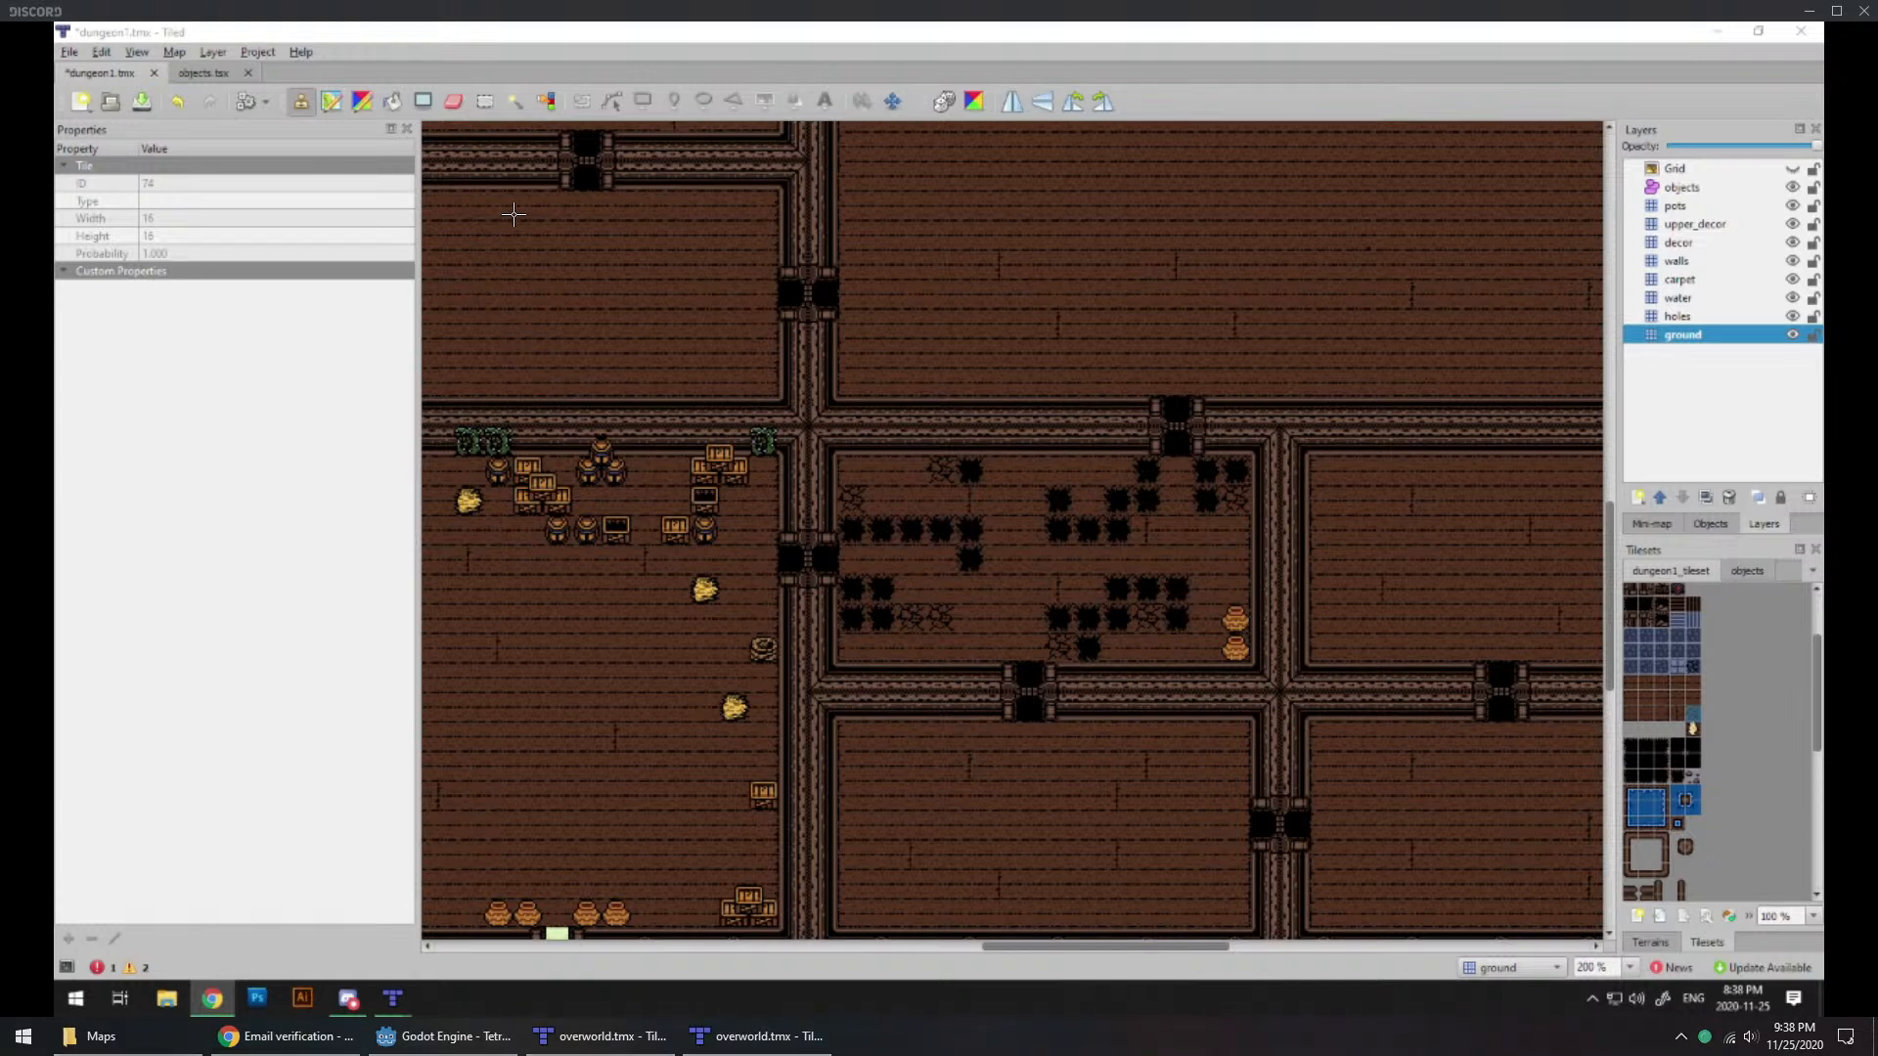
ctrl+scroll(997, 617, down, 2)
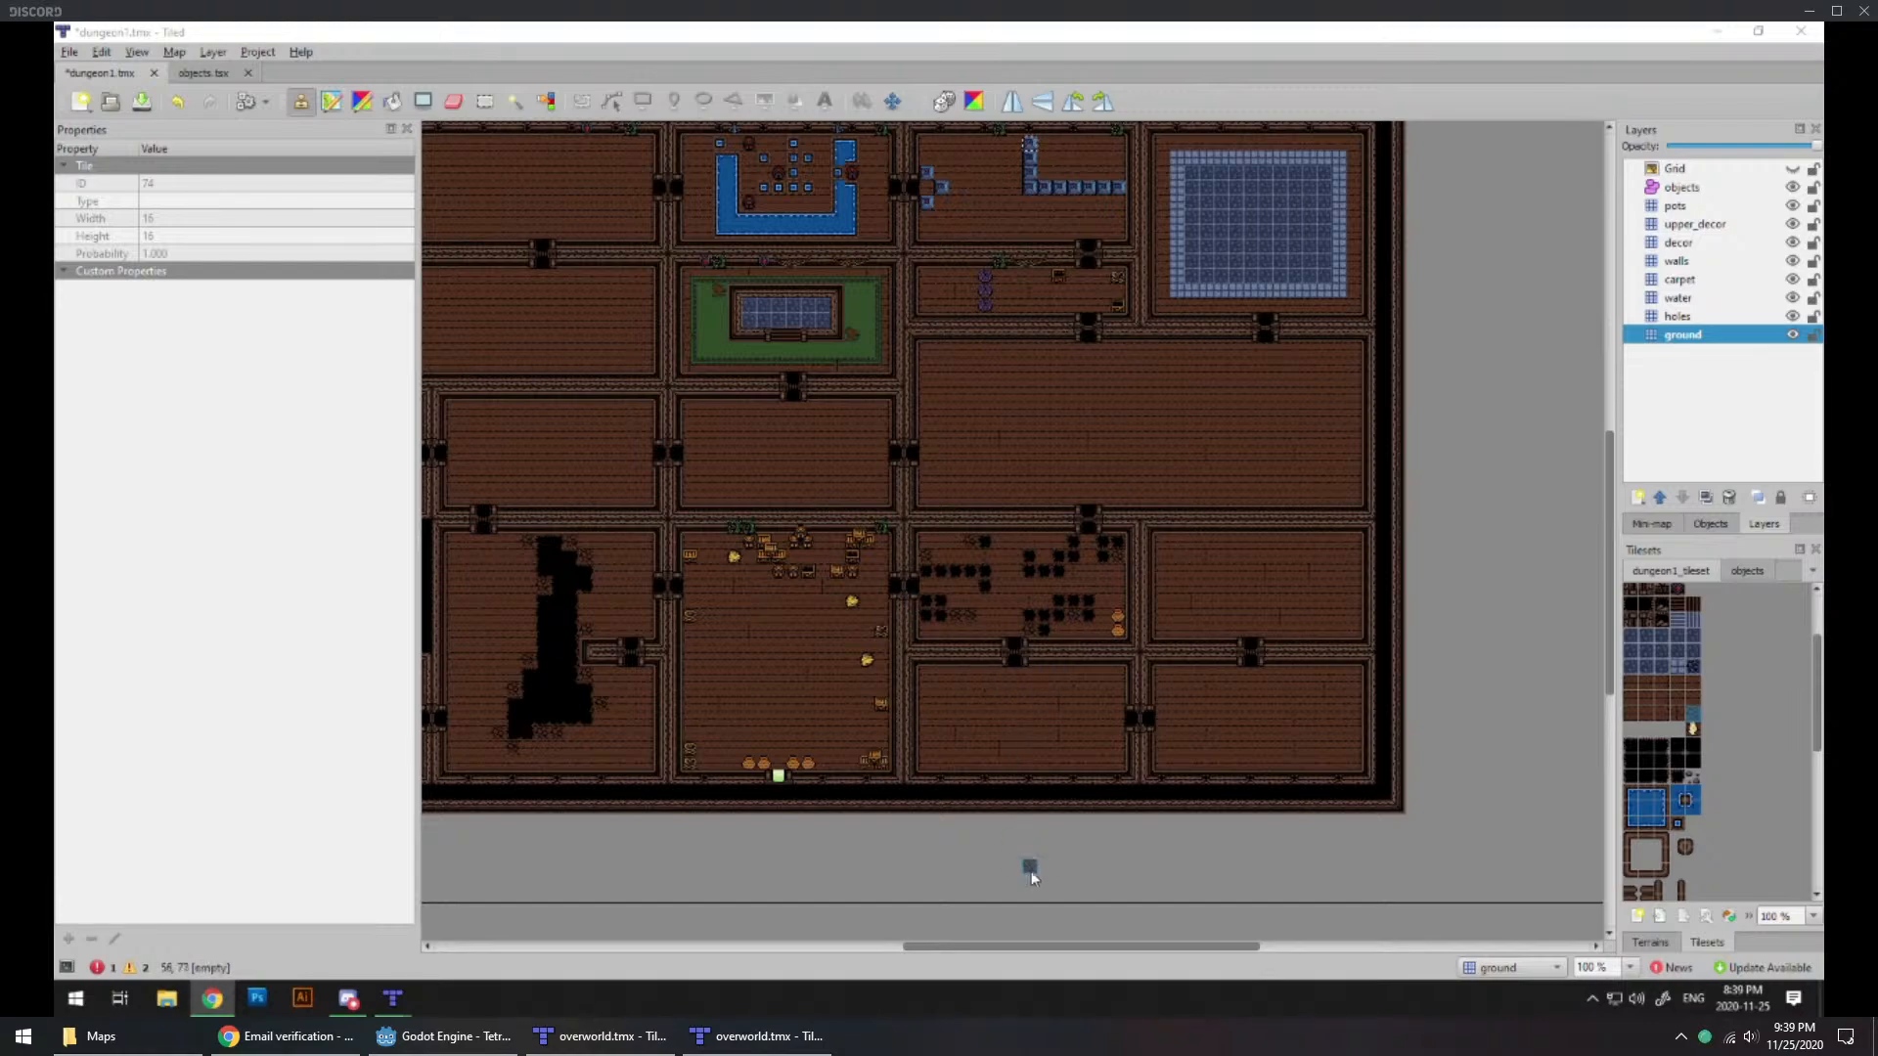
ctrl+scroll(1034, 728, up, 2)
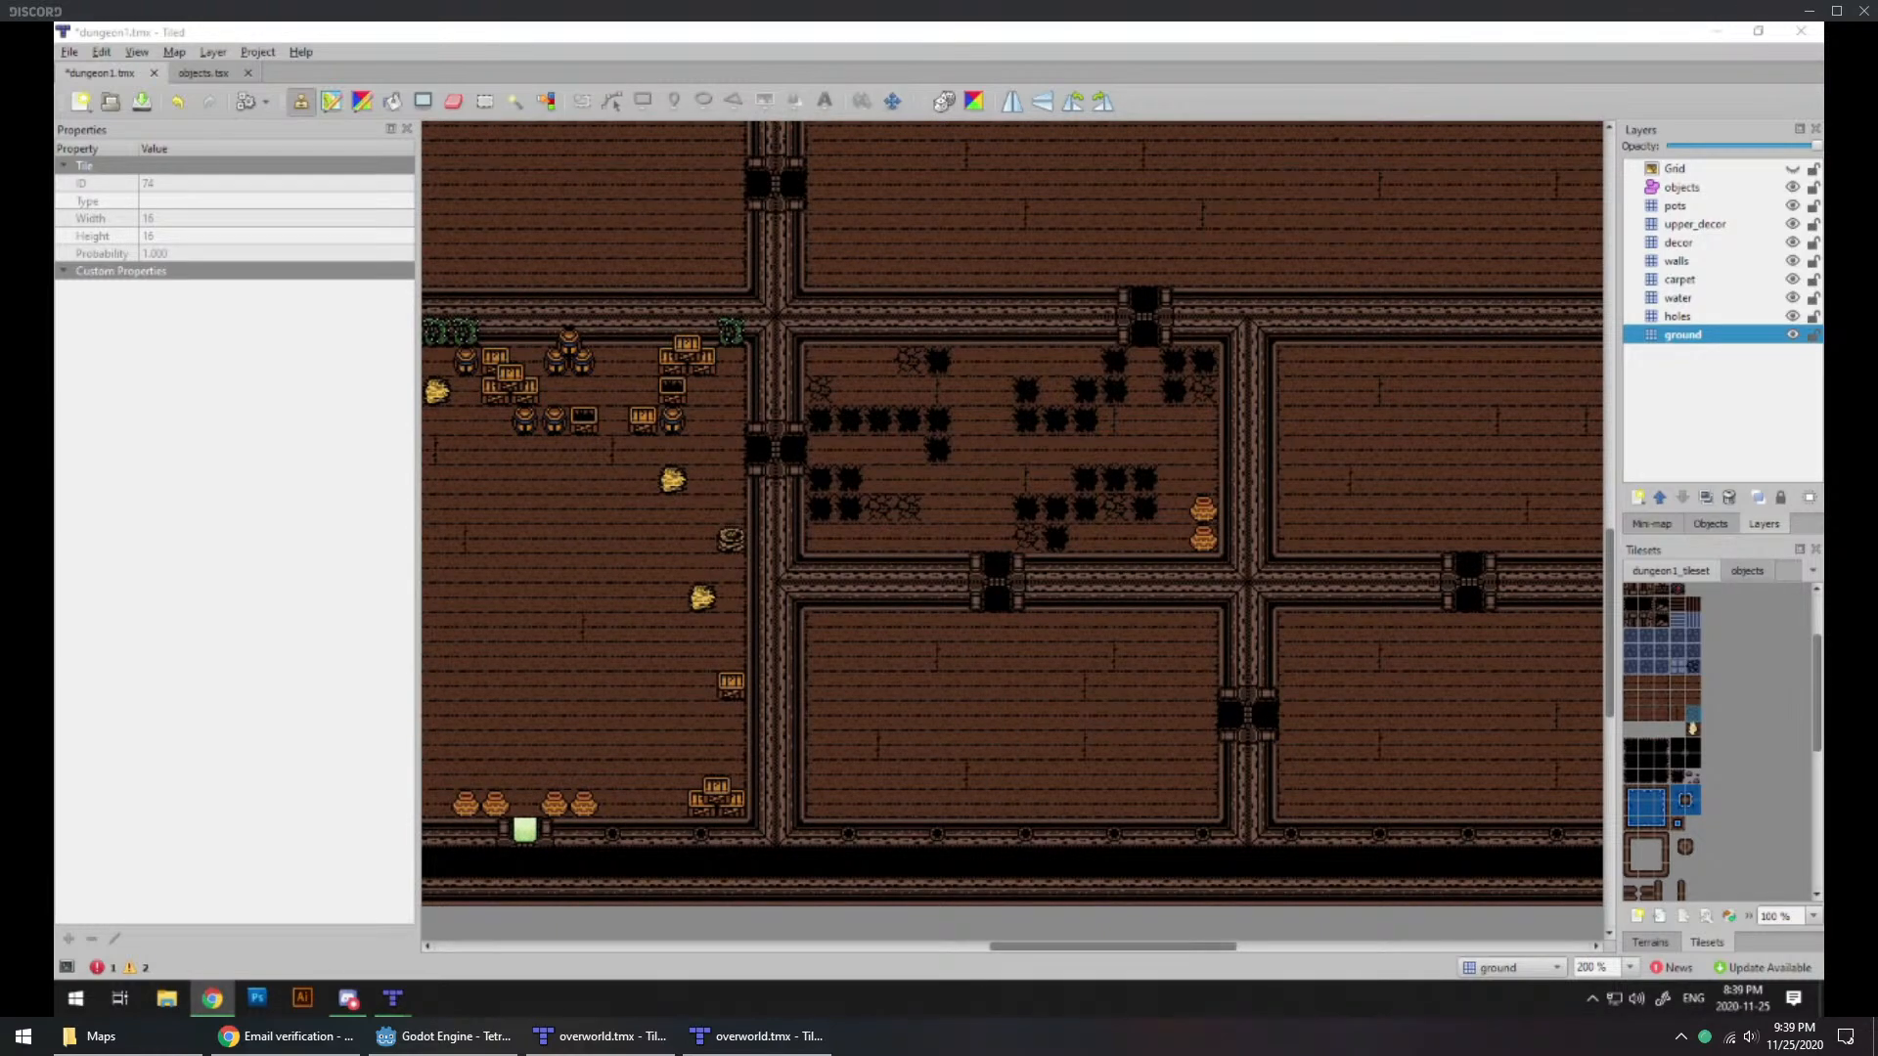
middle_drag(1405, 683, 1086, 666)
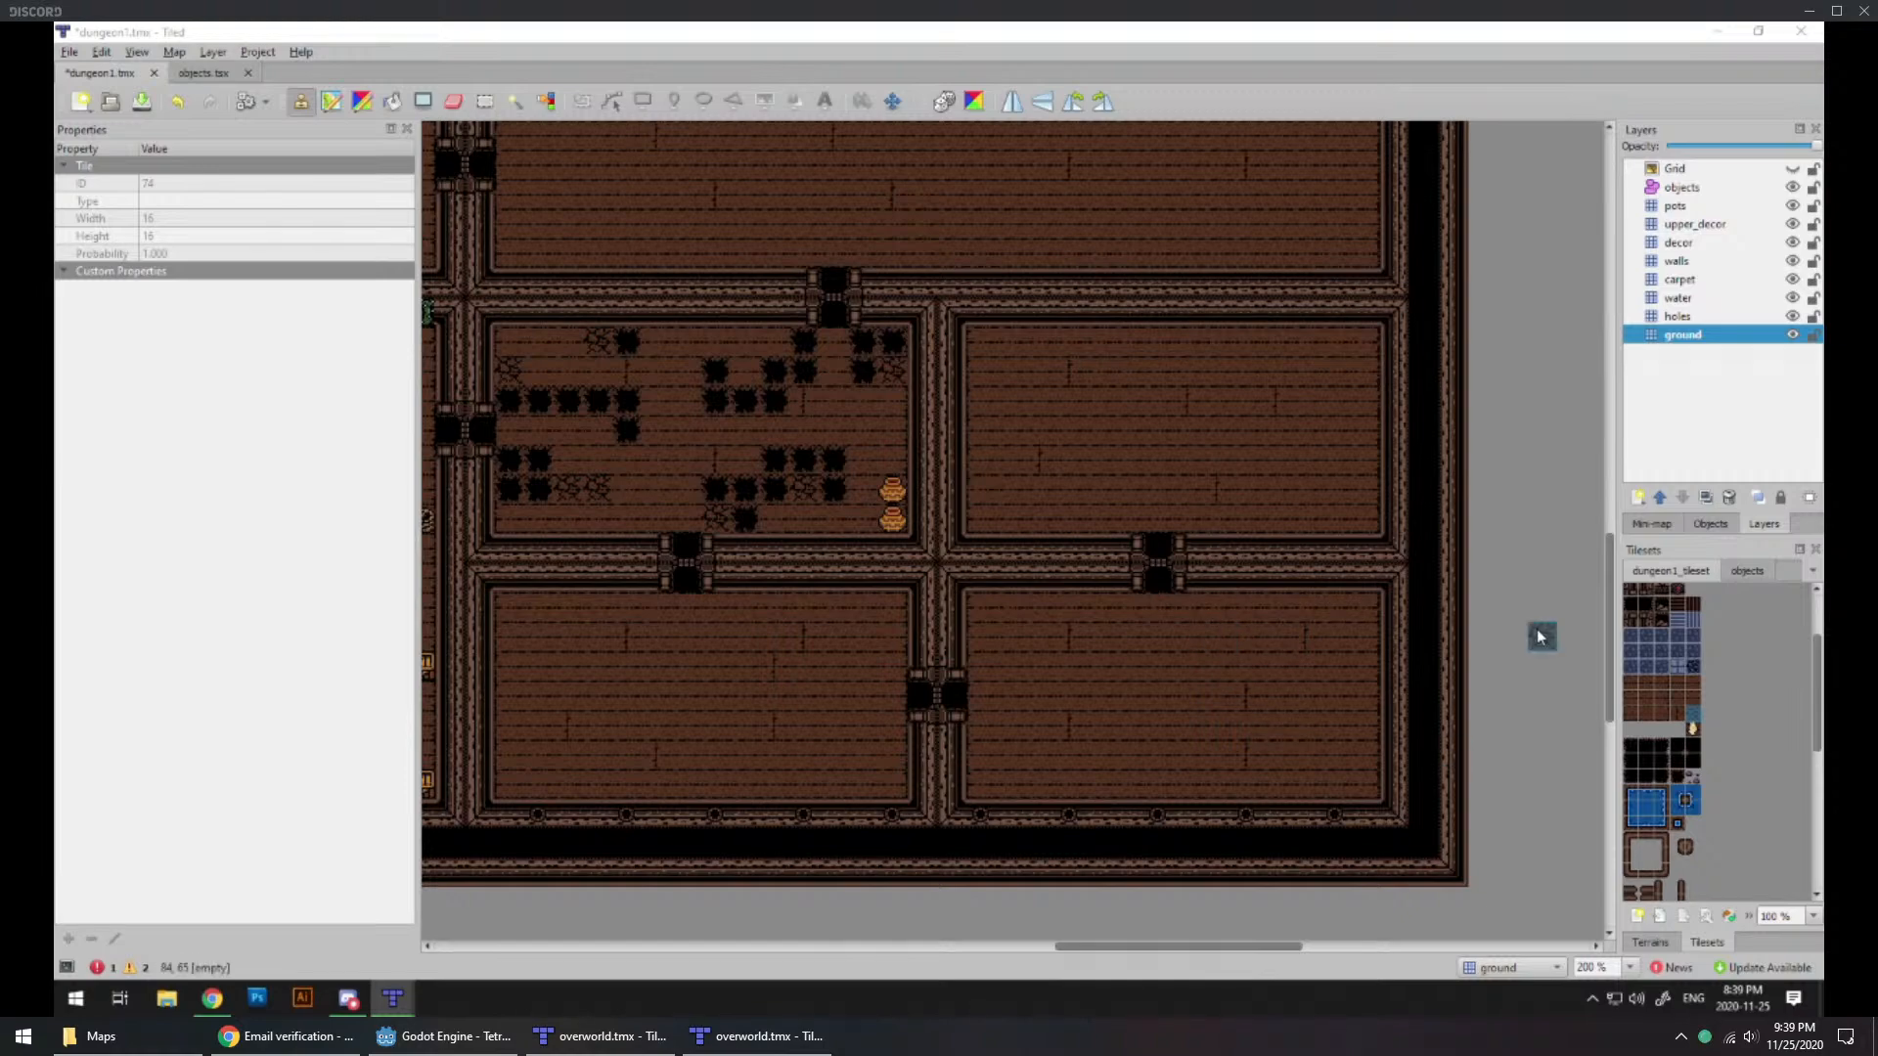
ctrl+scroll(1109, 565, up, 1)
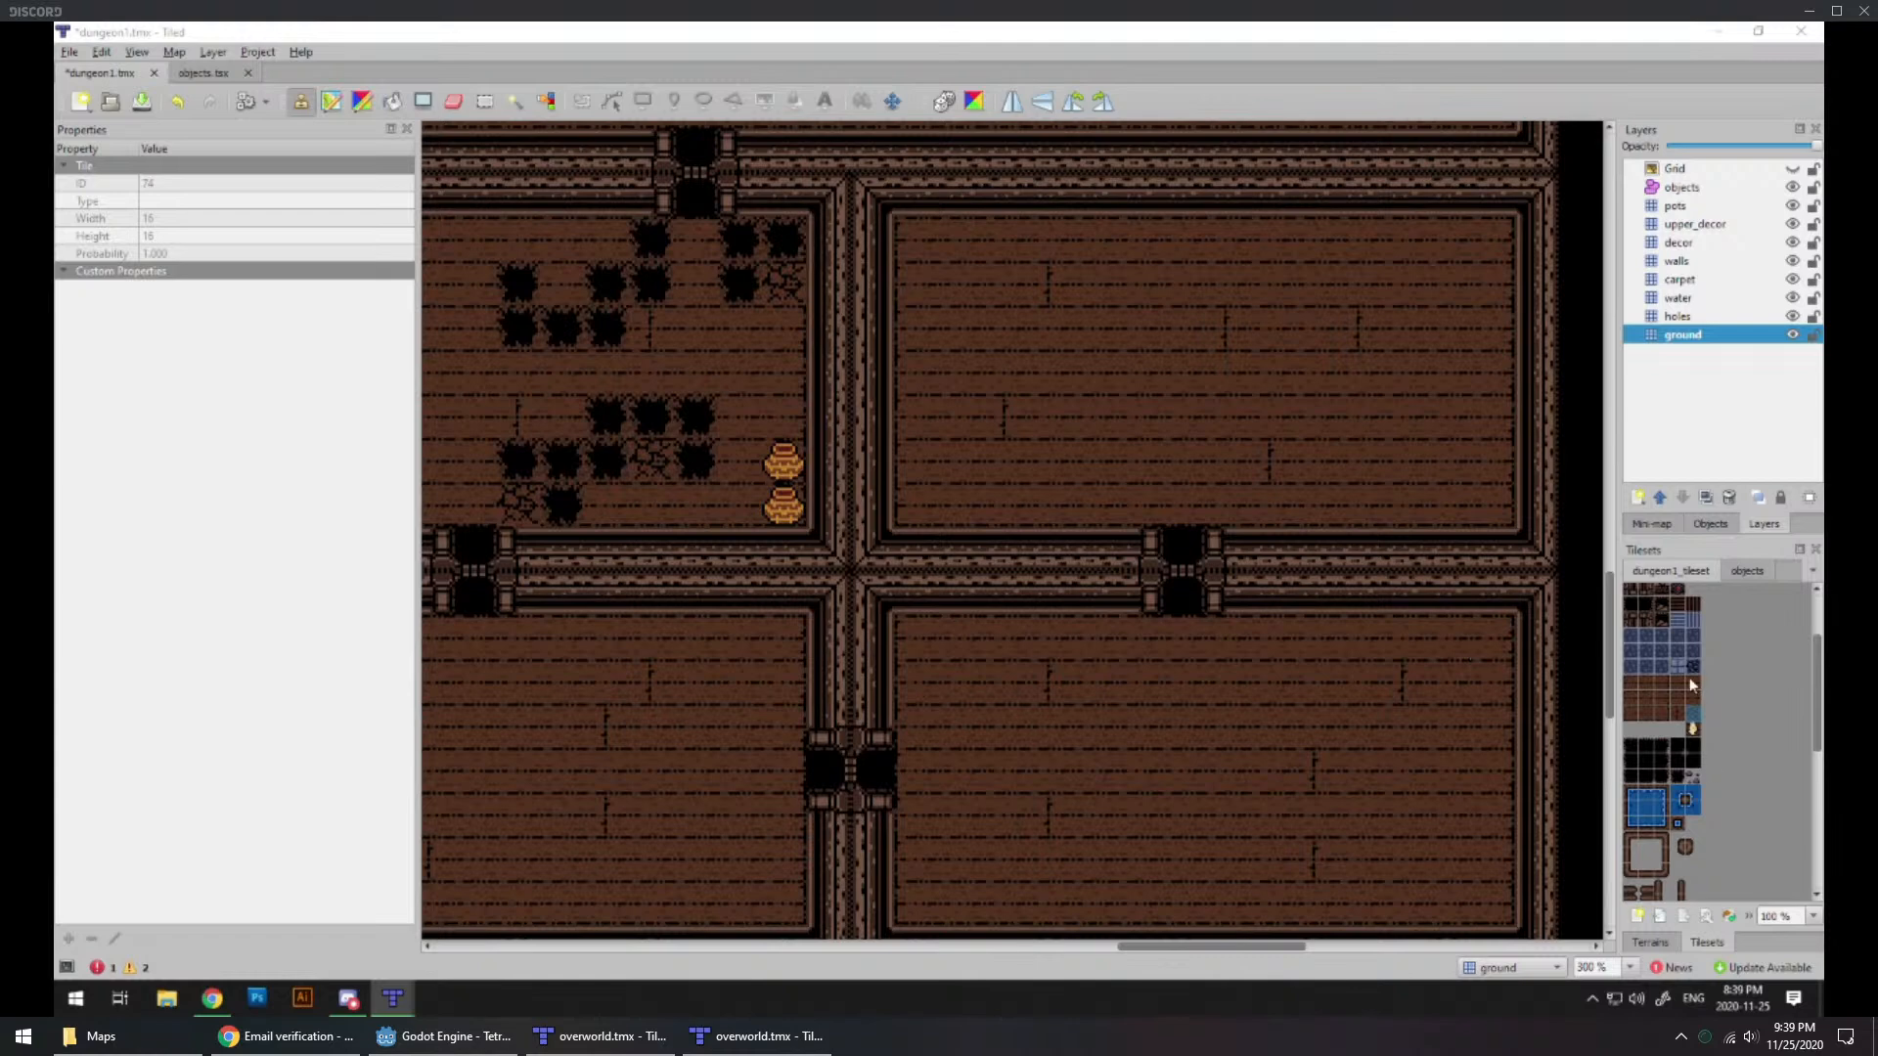
click(1678, 261)
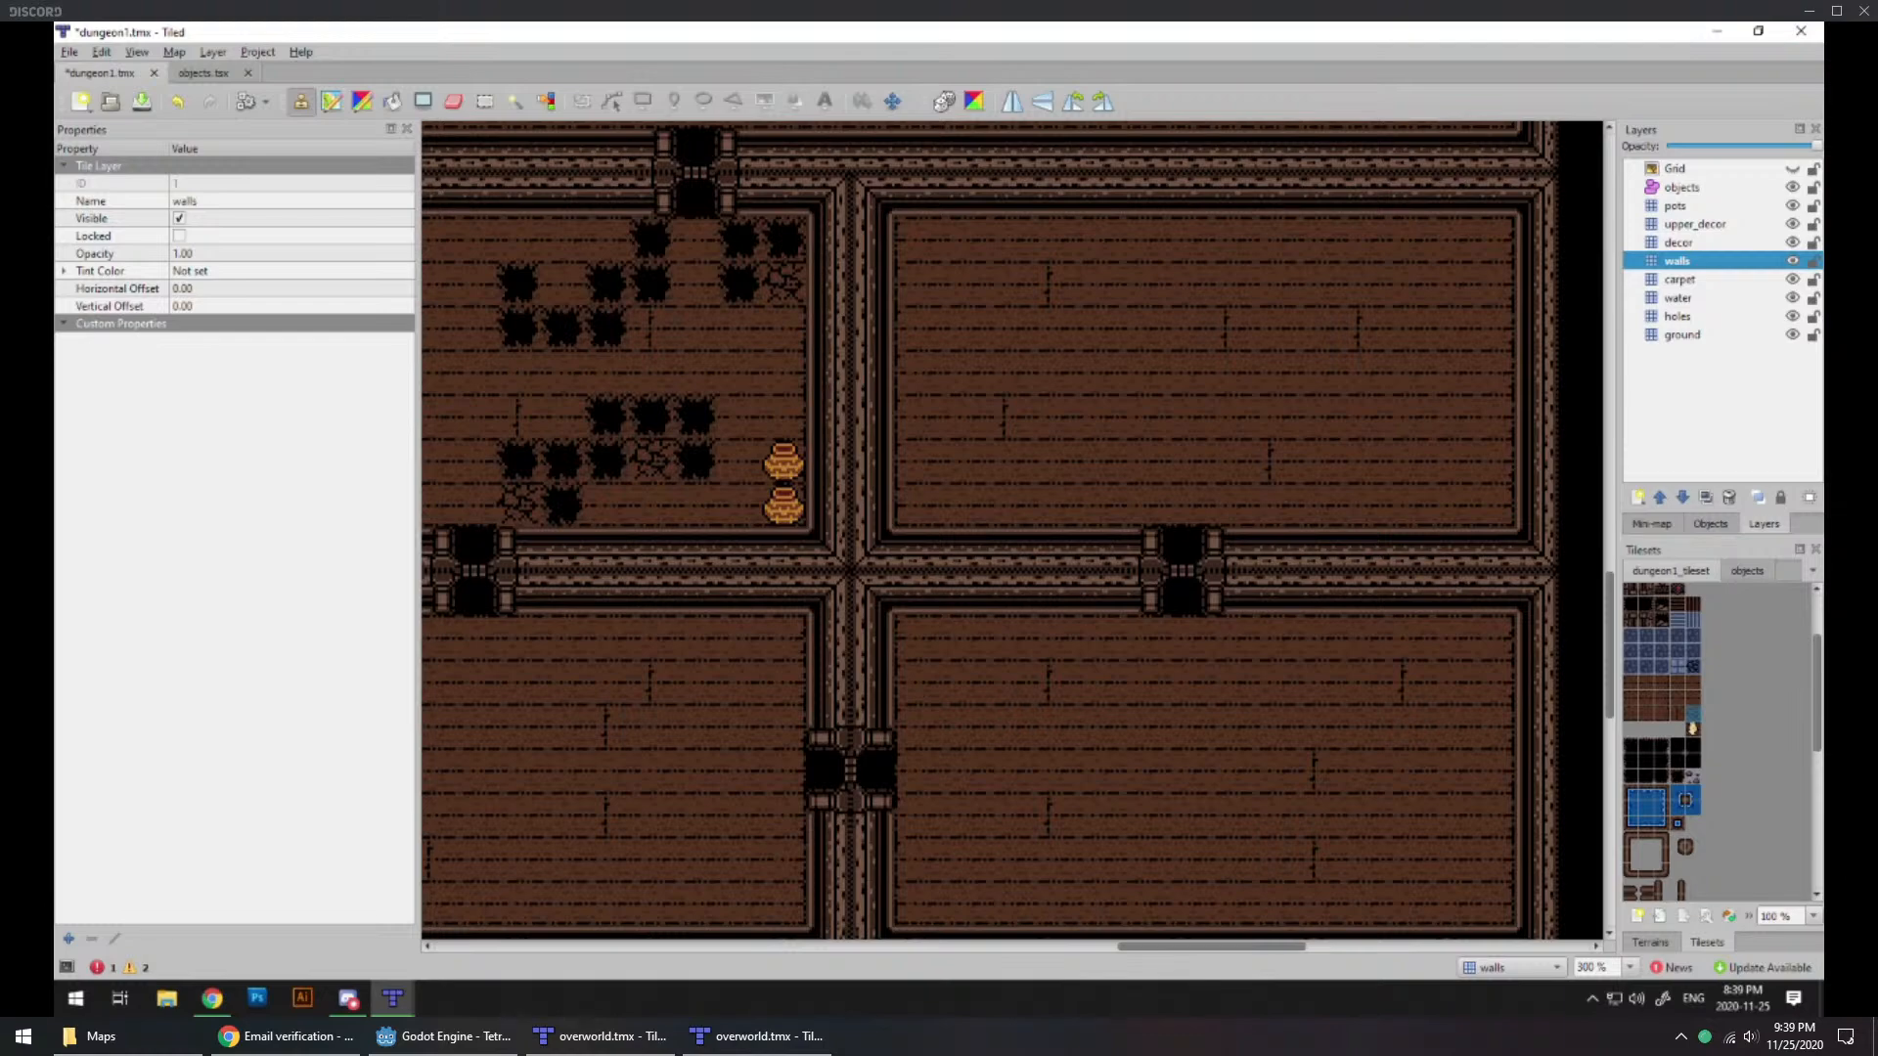
ctrl+scroll(939, 554, down, 3)
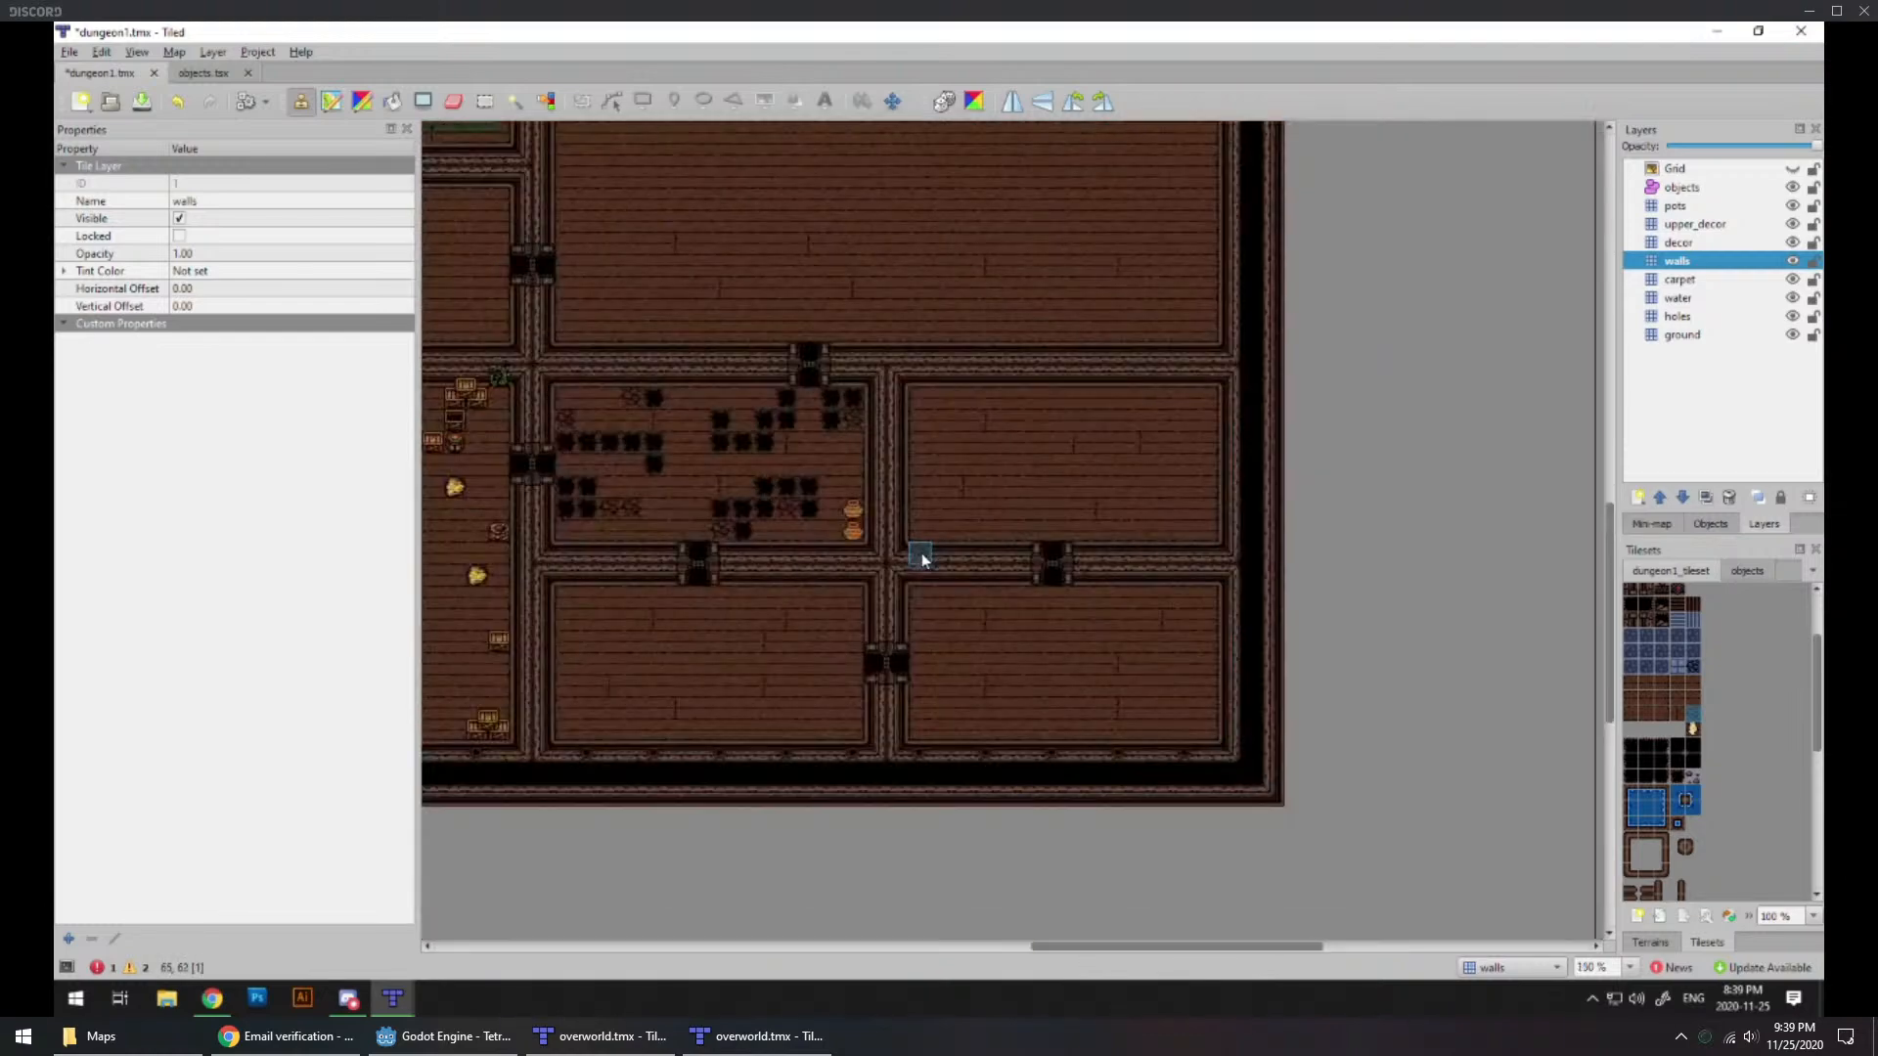
middle_drag(756, 541, 1086, 620)
ctrl+scroll(784, 520, down, 1)
middle_drag(694, 514, 924, 553)
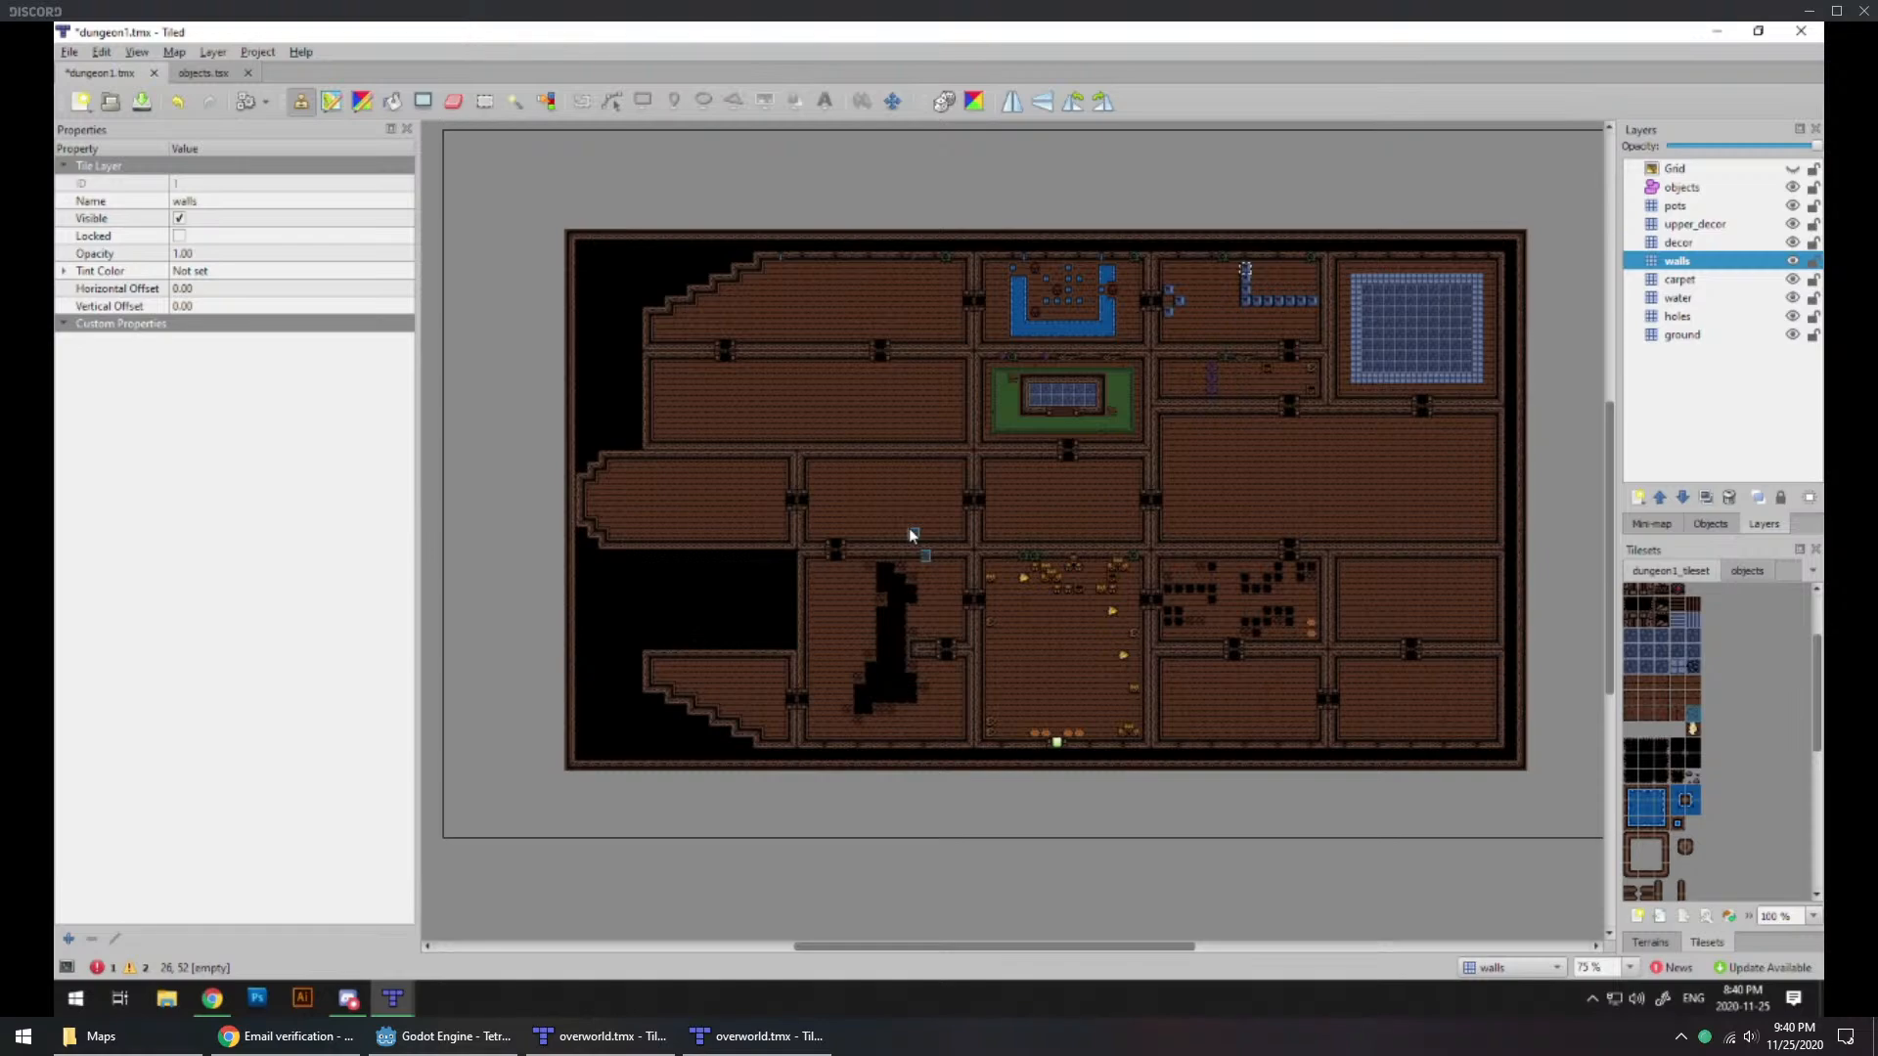
ctrl+scroll(1281, 685, up, 2)
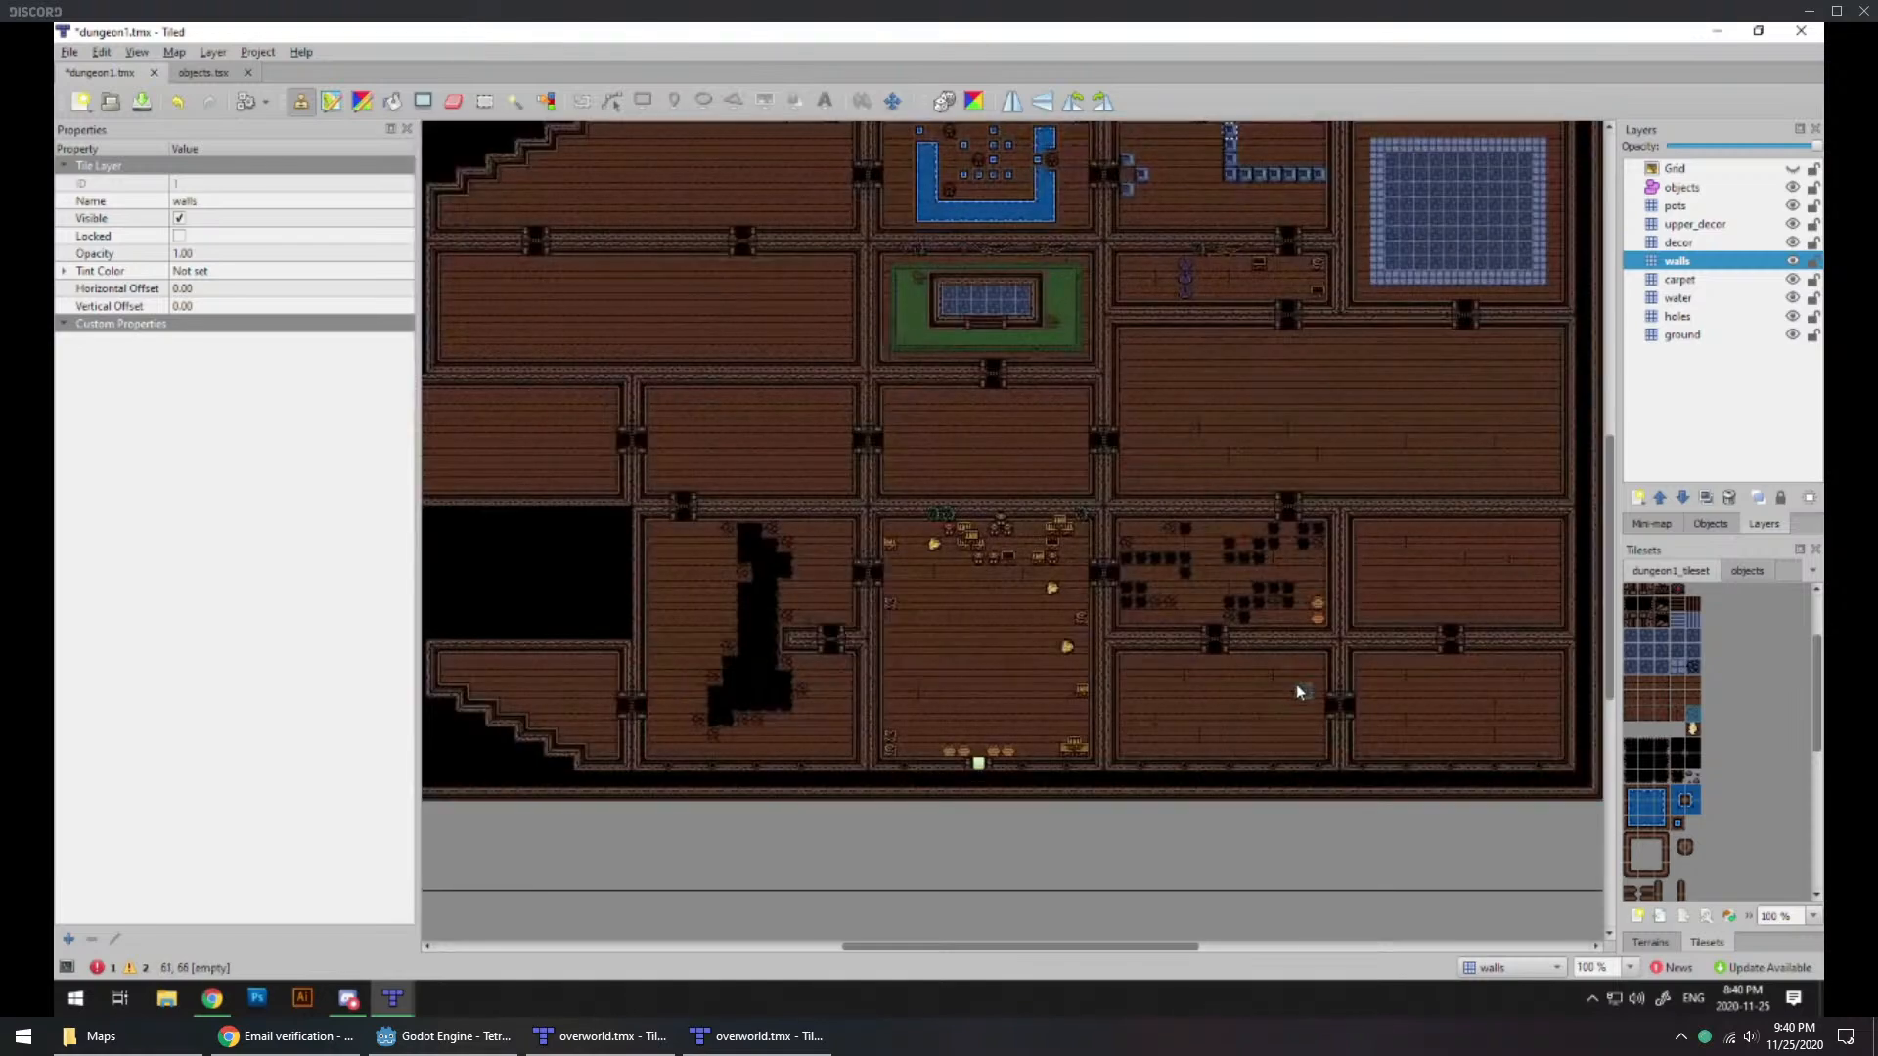
ctrl+scroll(1271, 683, up, 1)
middle_drag(1258, 671, 880, 702)
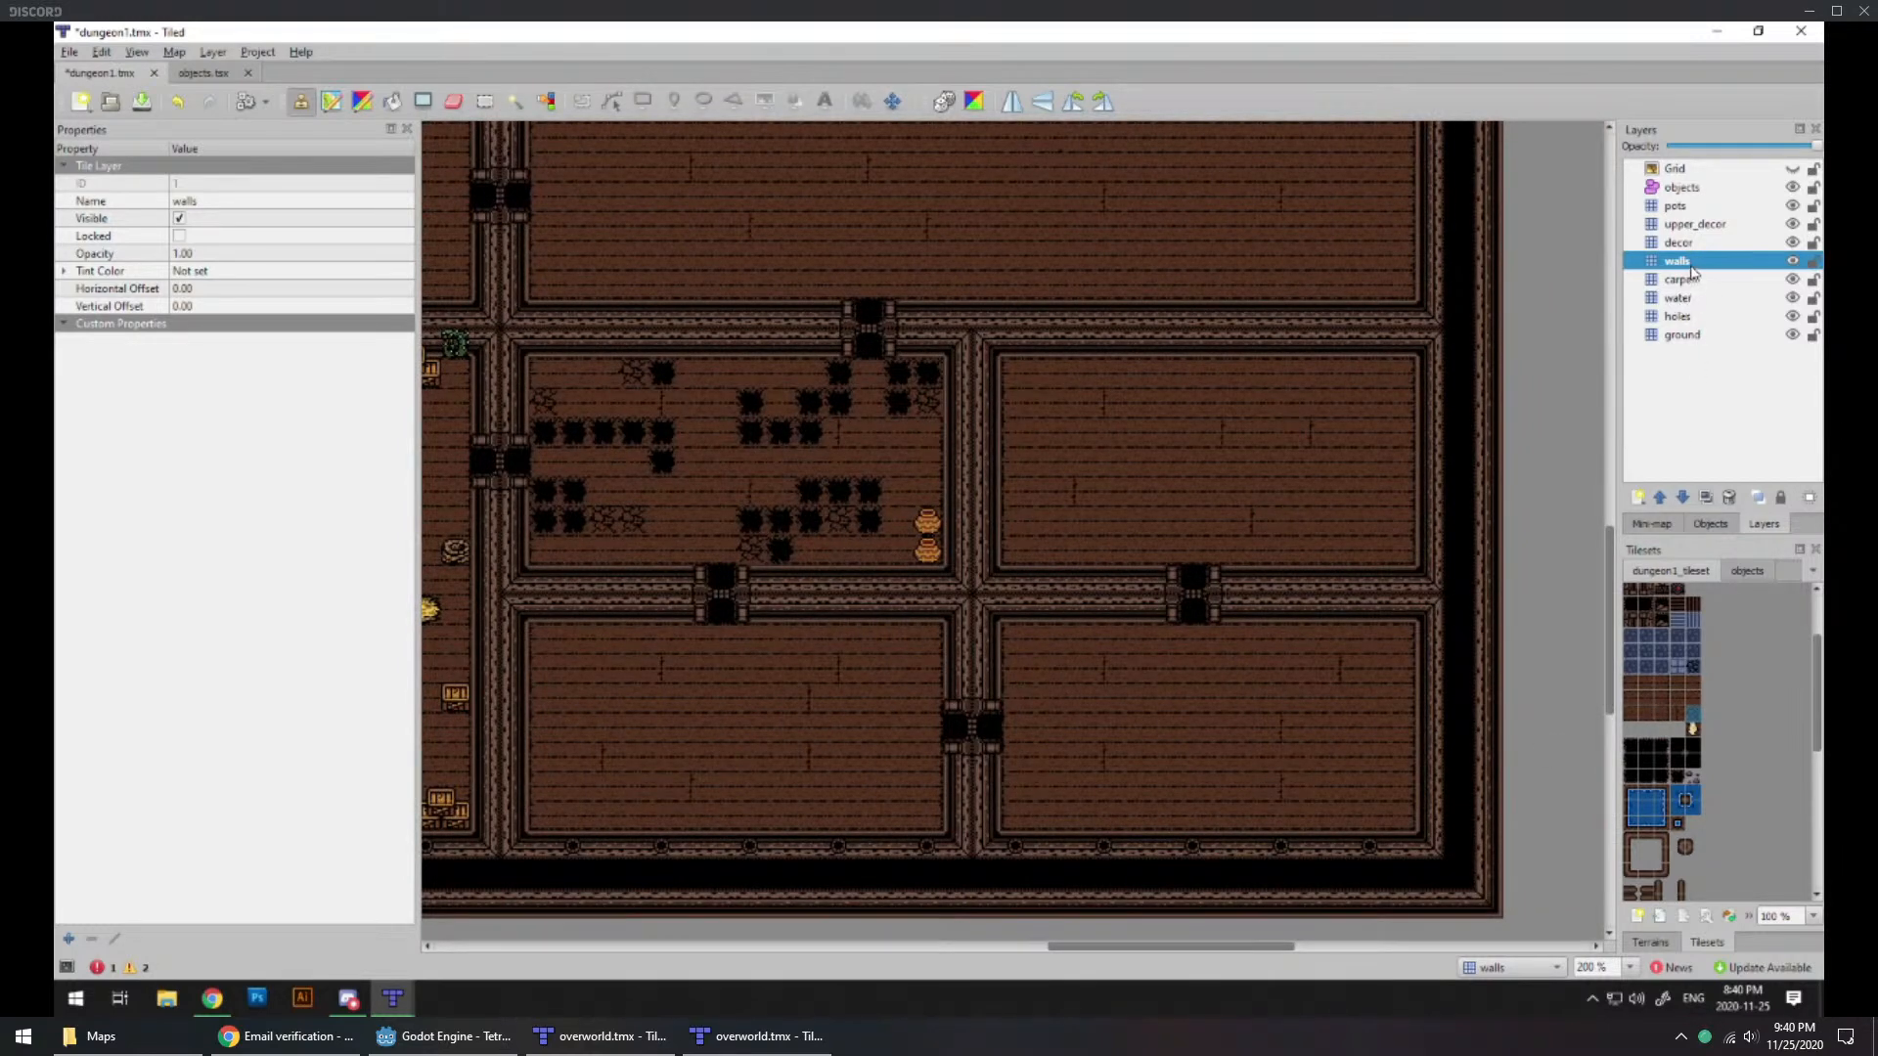
Step: On the walls layer, run straight horizontal wall tiles along the southern edge of the room above the southeastern corner room, covering the doorway's northern half
scroll(1670, 814, down, 1)
scroll(1669, 814, down, 2)
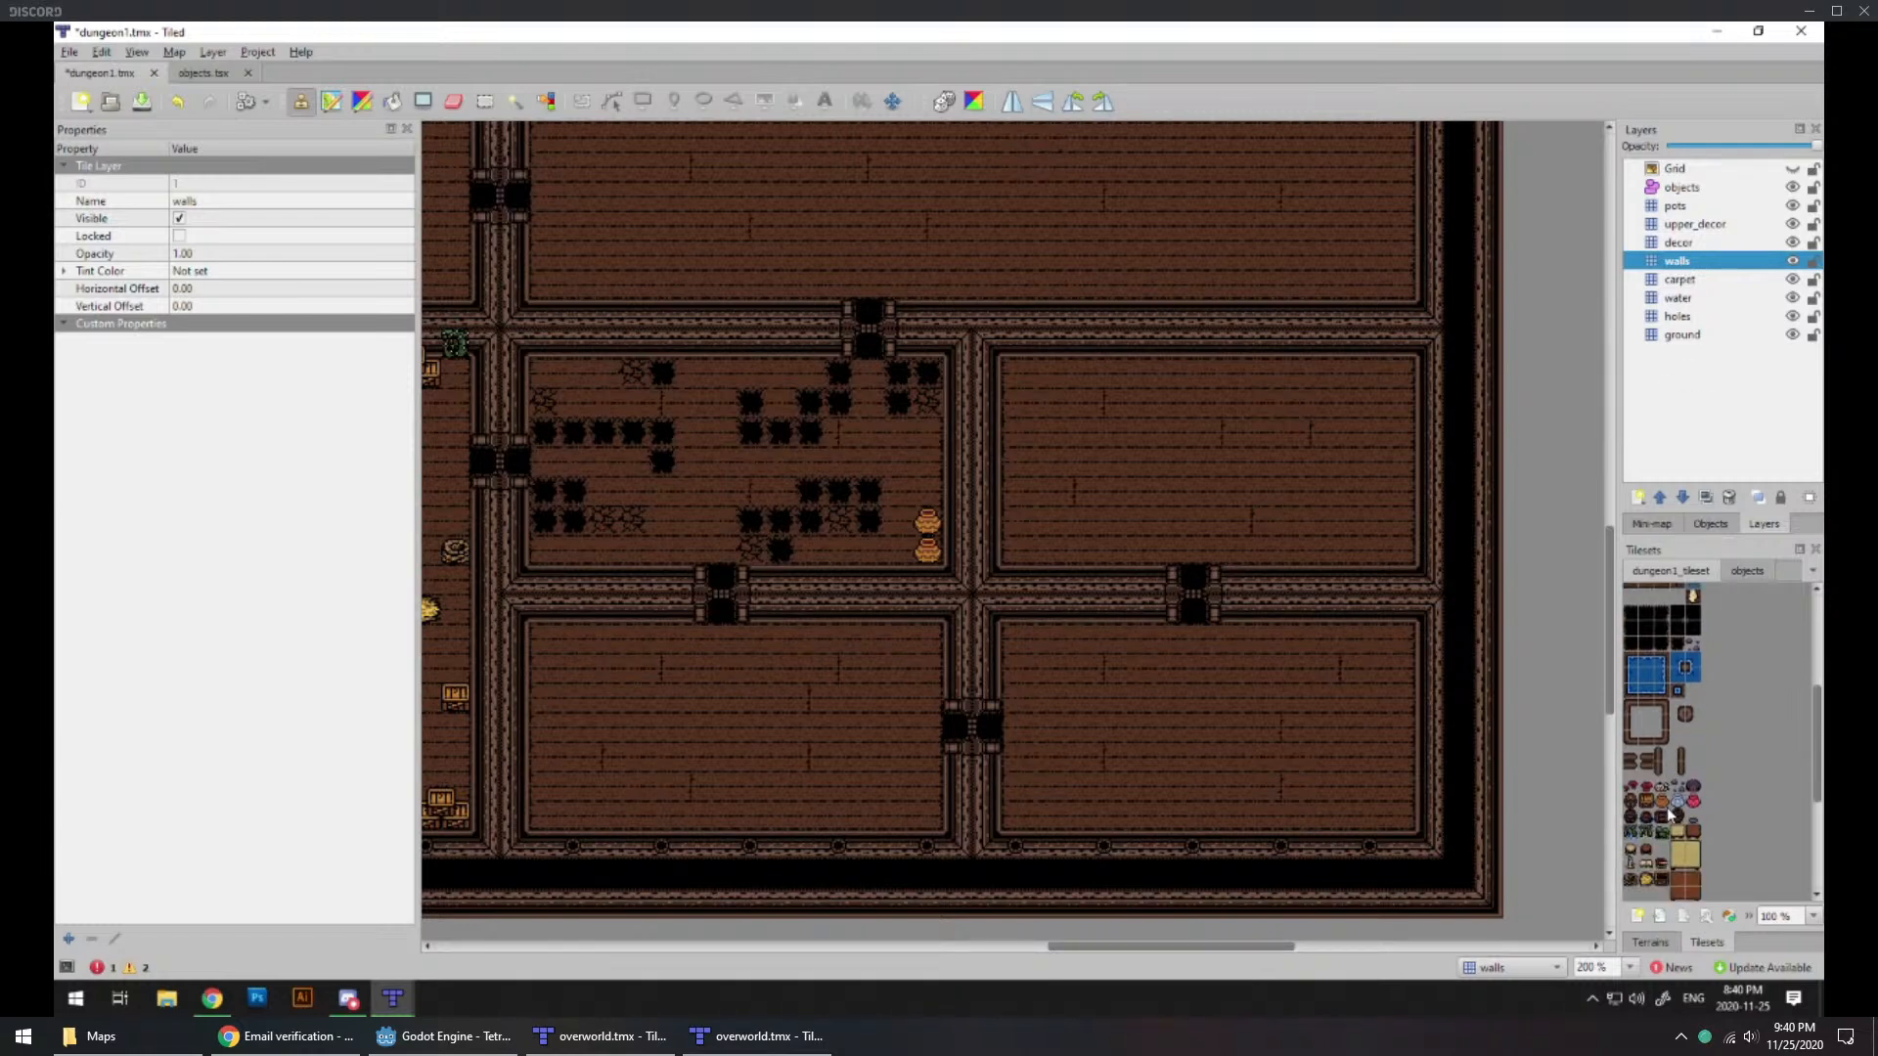
scroll(1669, 814, up, 5)
click(1646, 631)
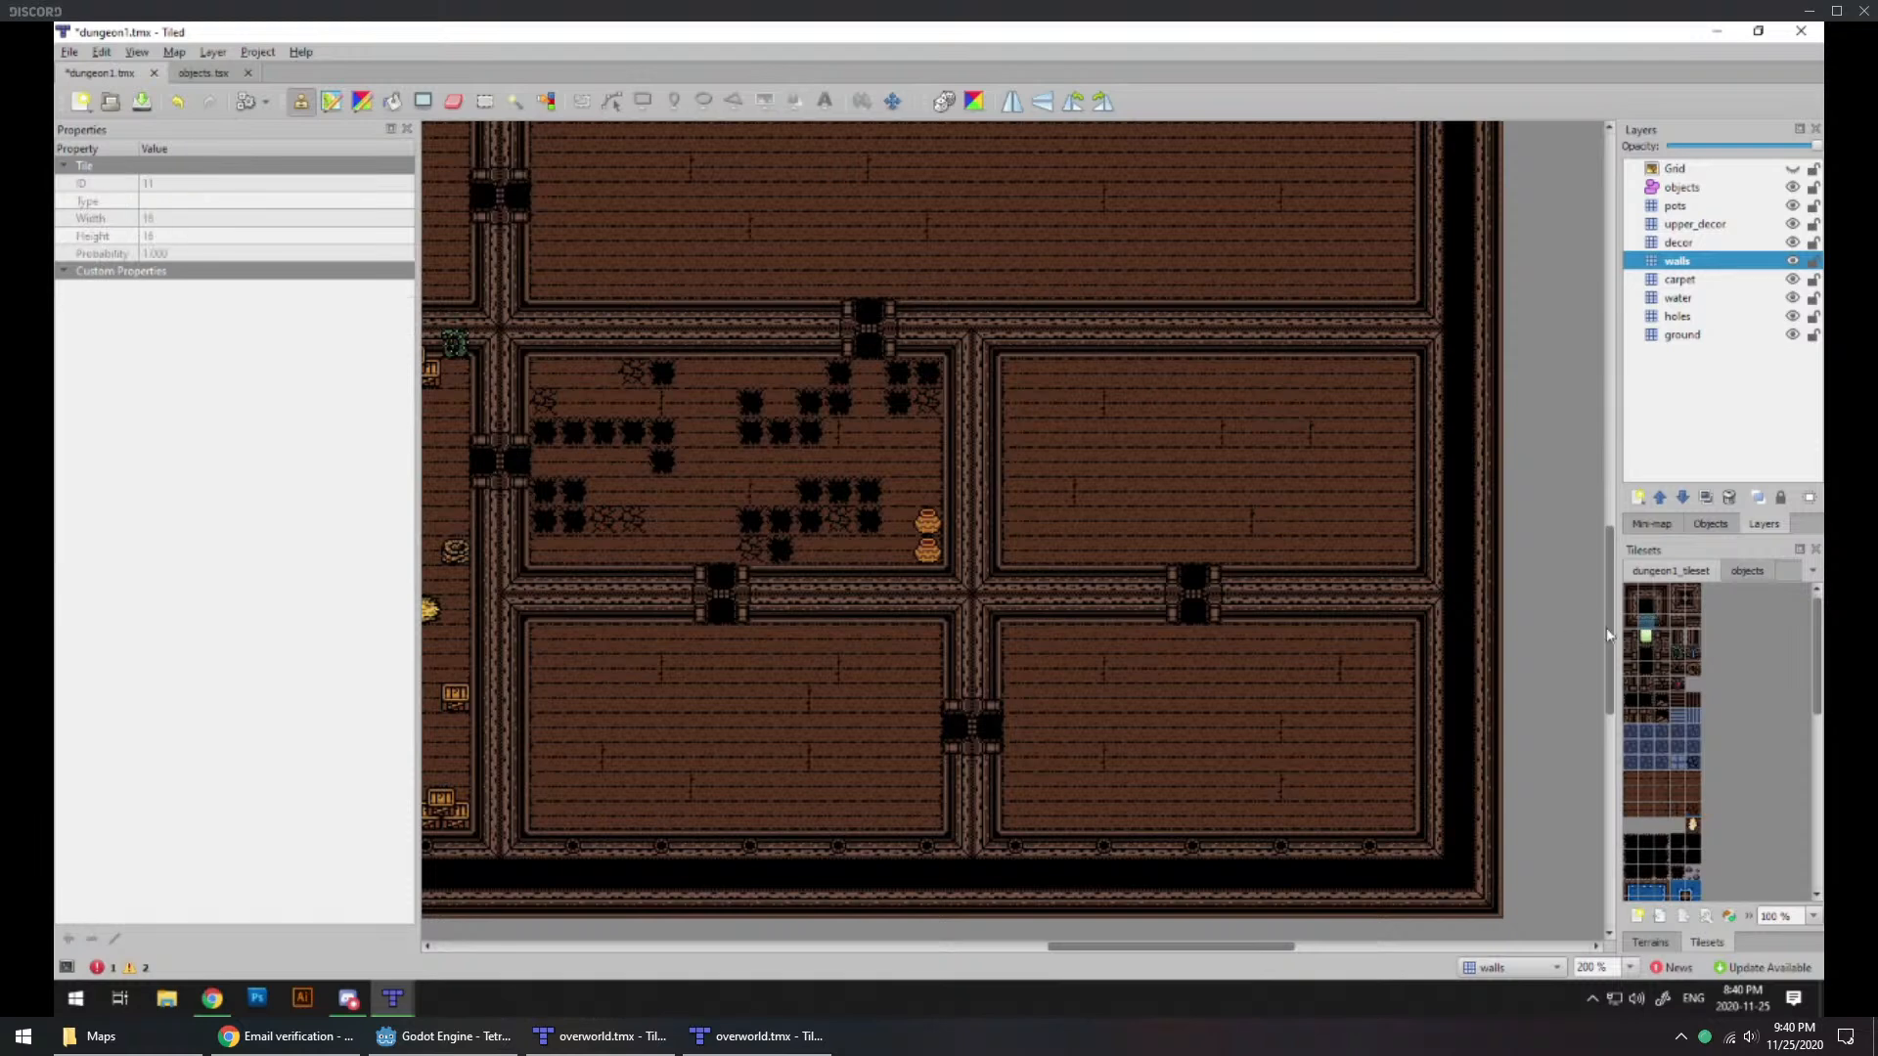
drag(1014, 576, 1205, 572)
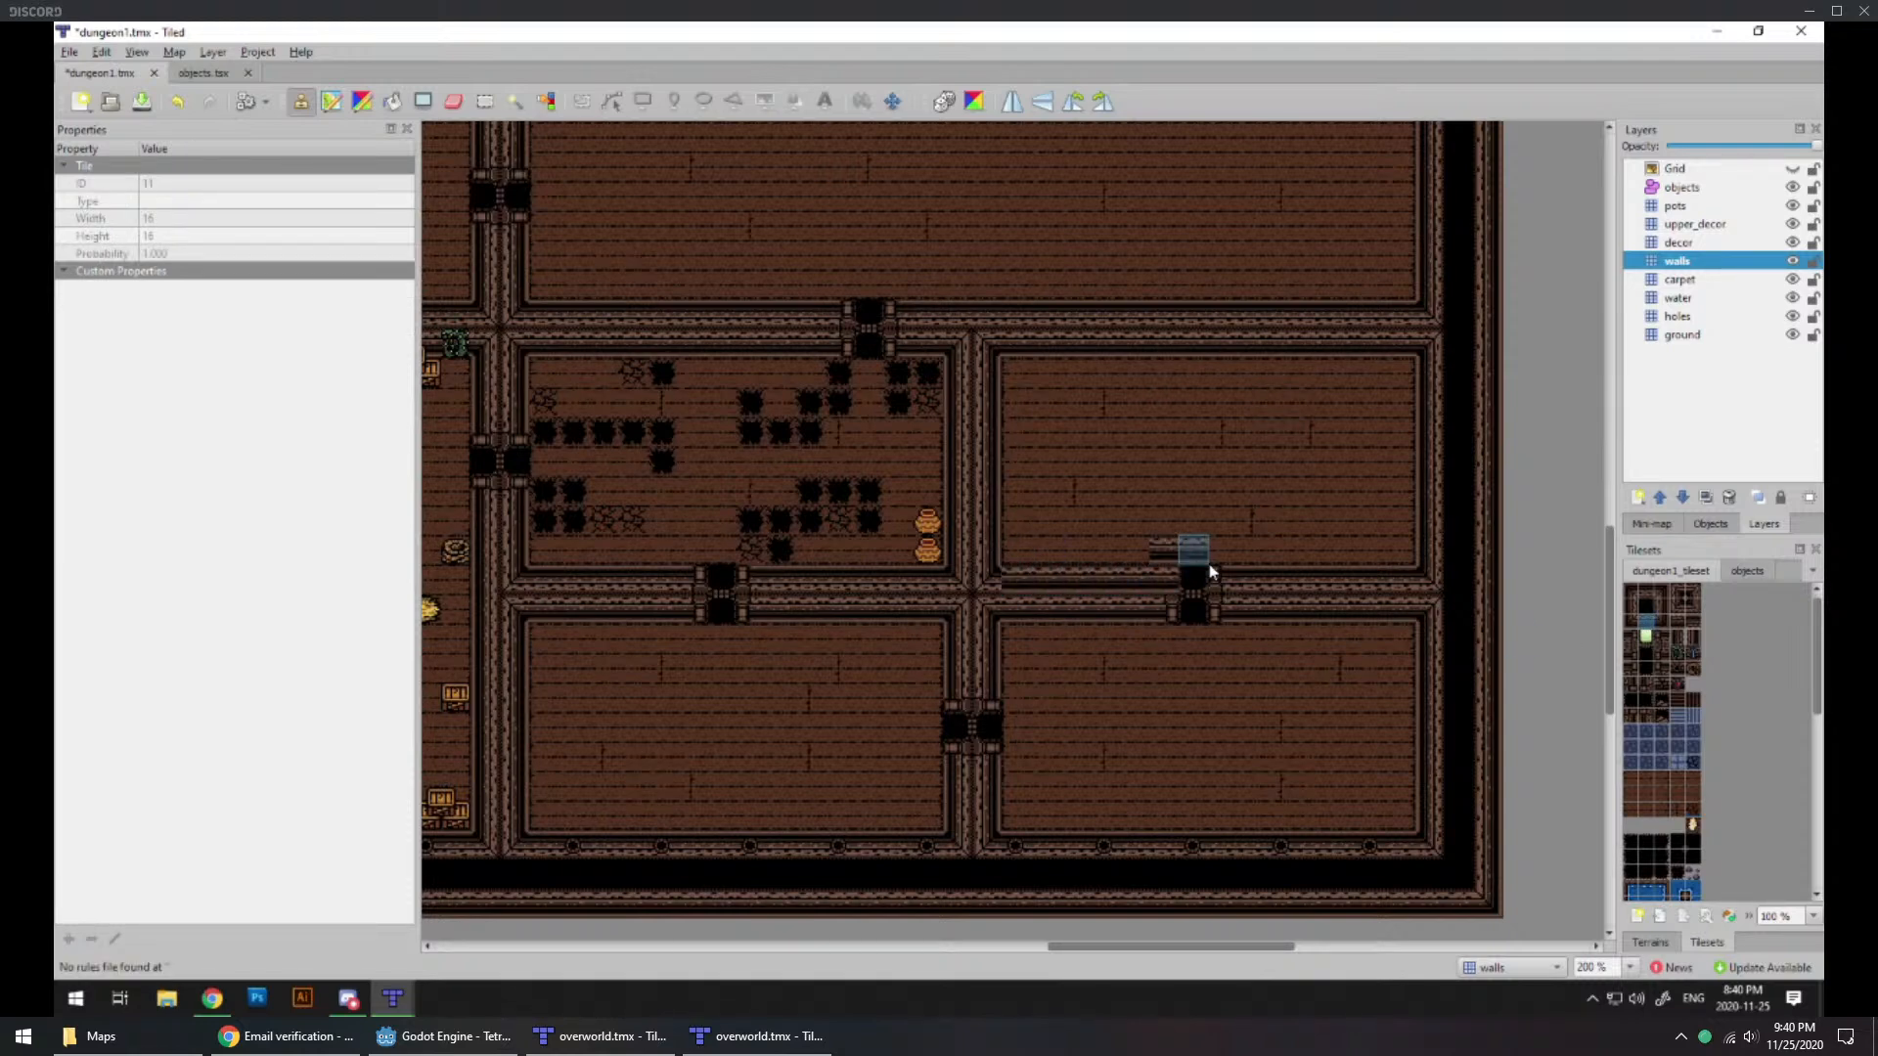
key(ctrl+z)
mouse_move(1405, 573)
mouse_down()
mouse_move(1026, 567)
mouse_move(1400, 578)
mouse_up()
key(ctrl+z)
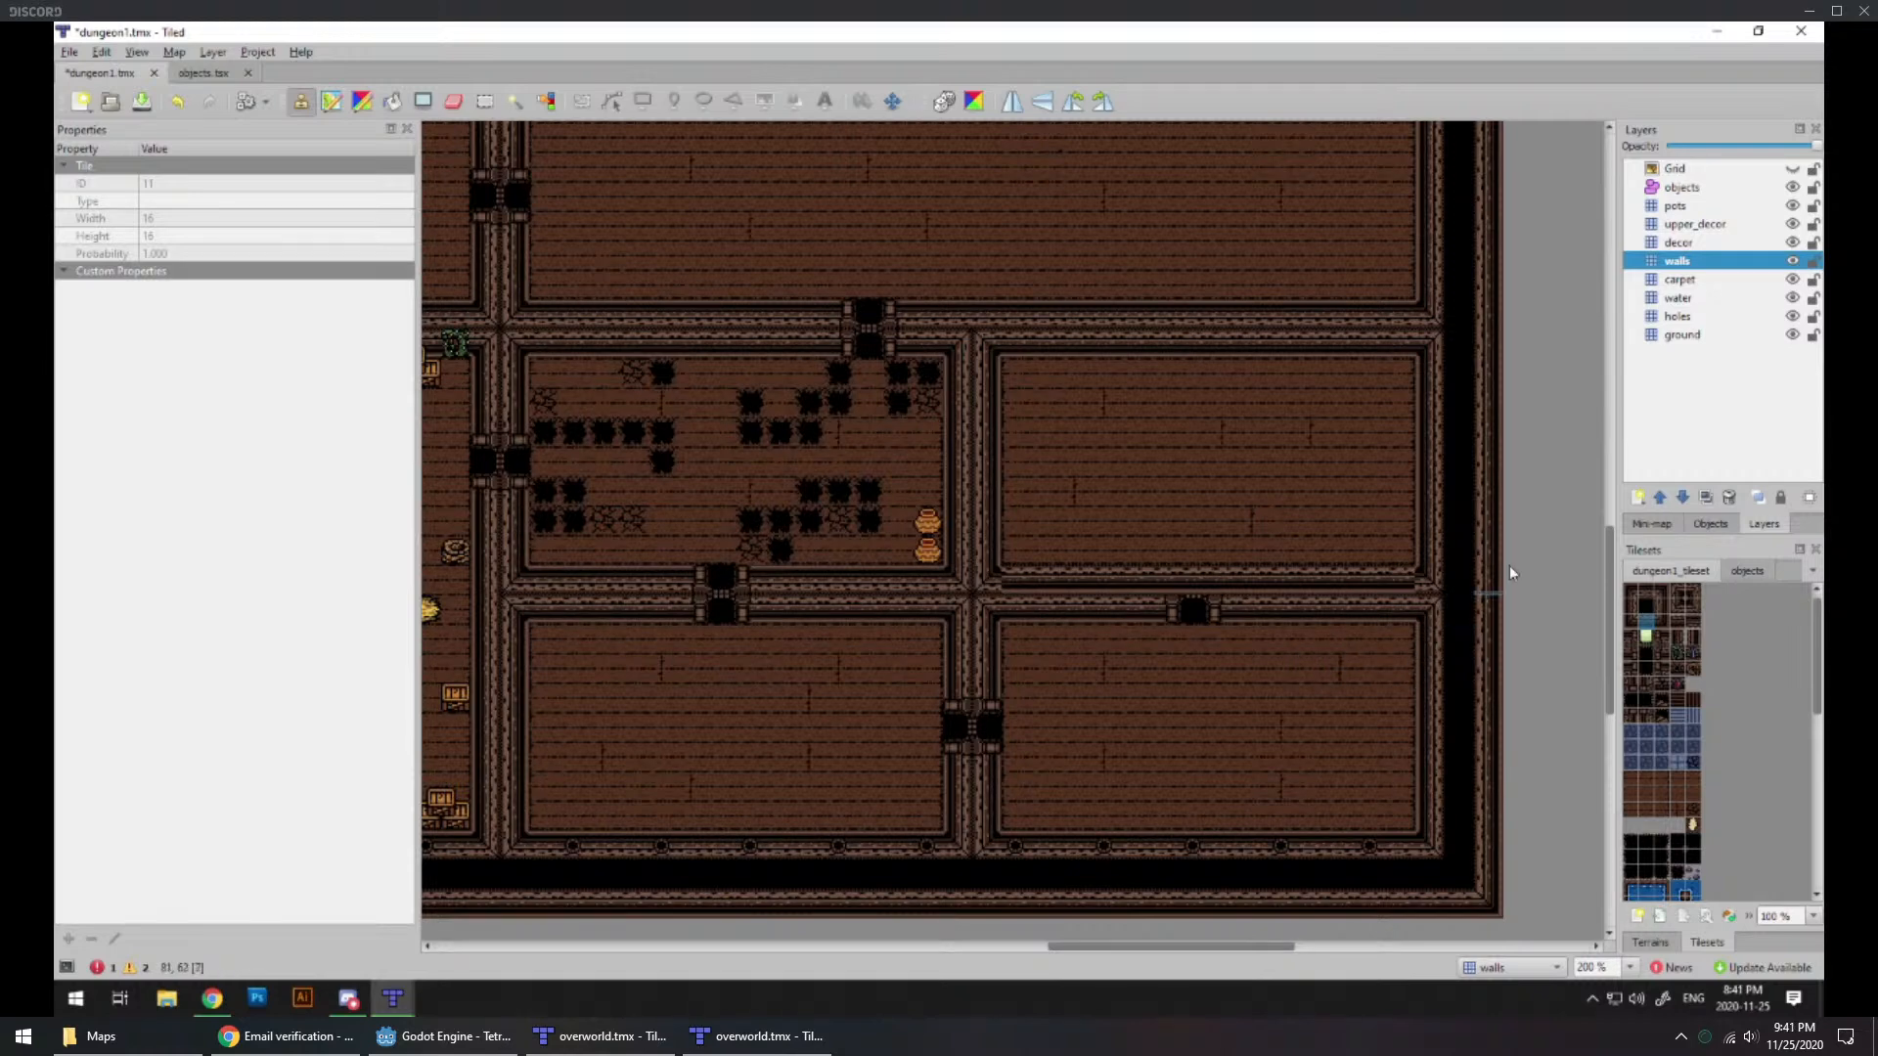
Step: Extend the horizontal wall strip across the room's east wall and cap it with a corner wall tile in the black border
click(1693, 592)
click(1450, 580)
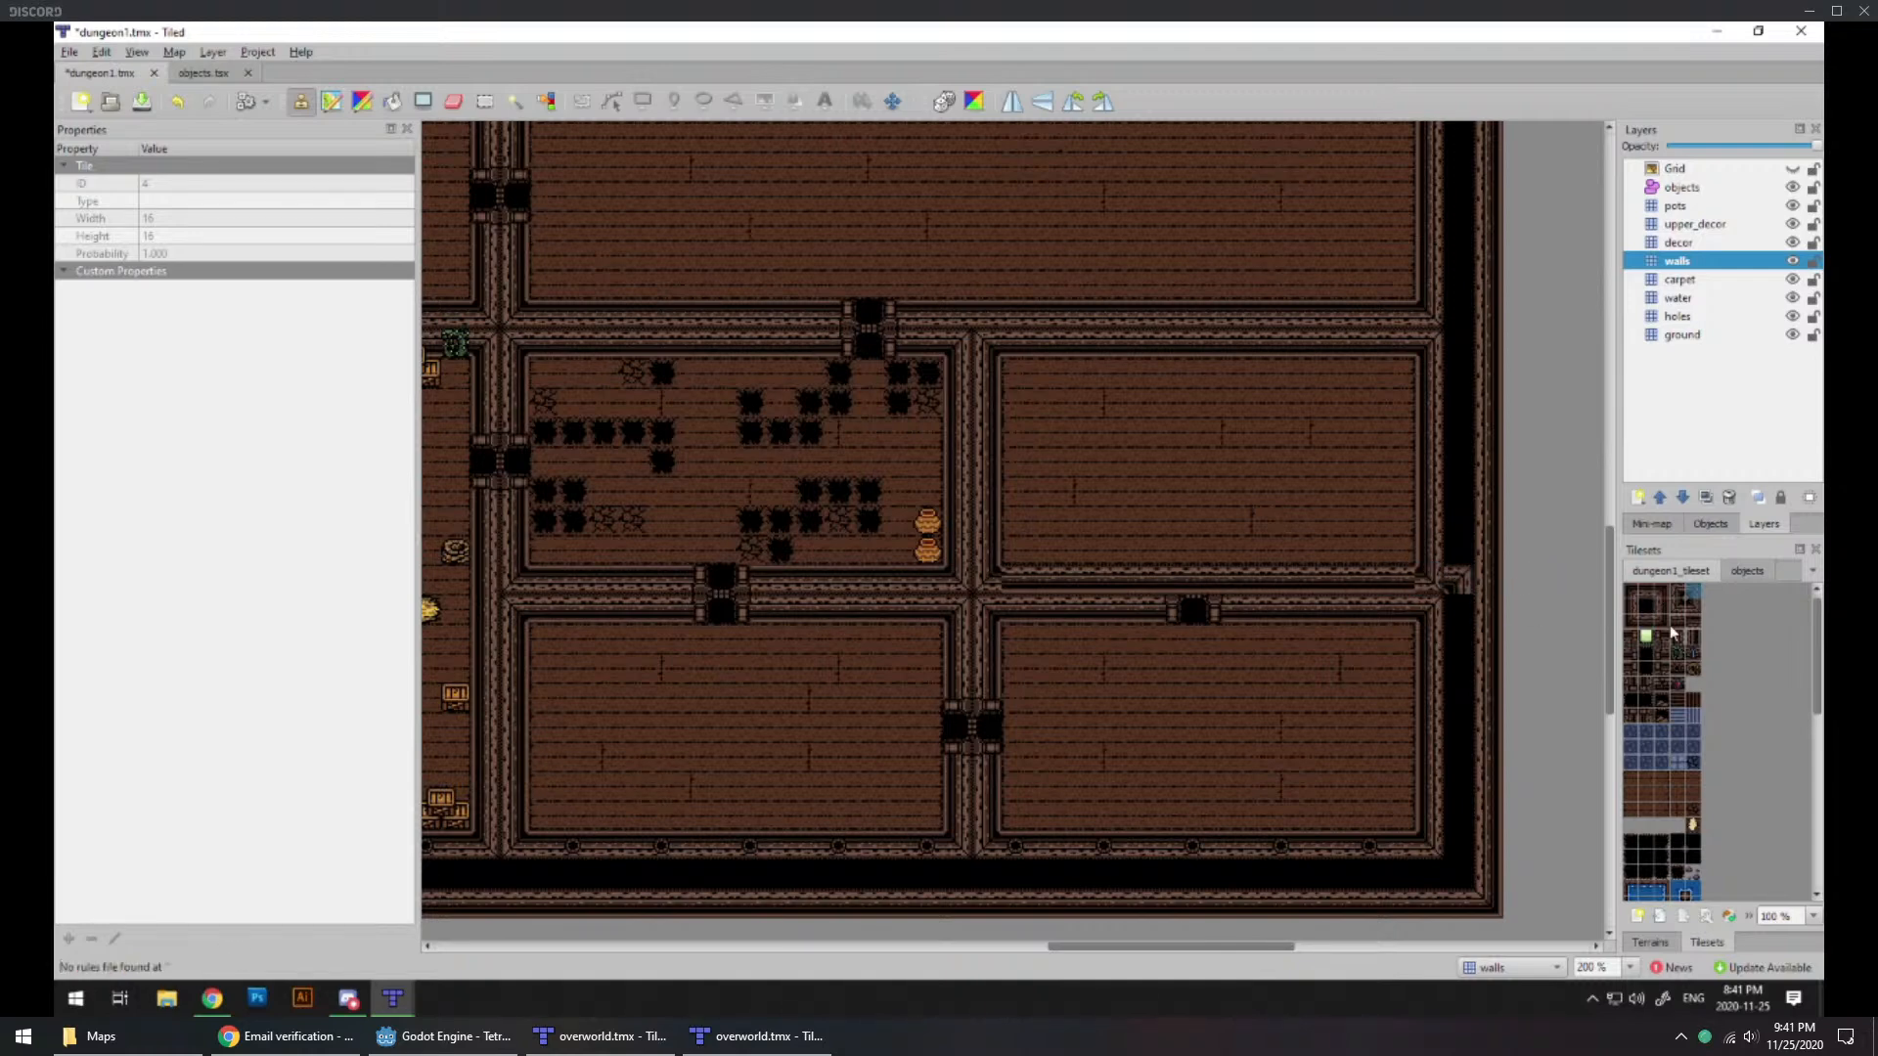
click(1647, 623)
click(1429, 579)
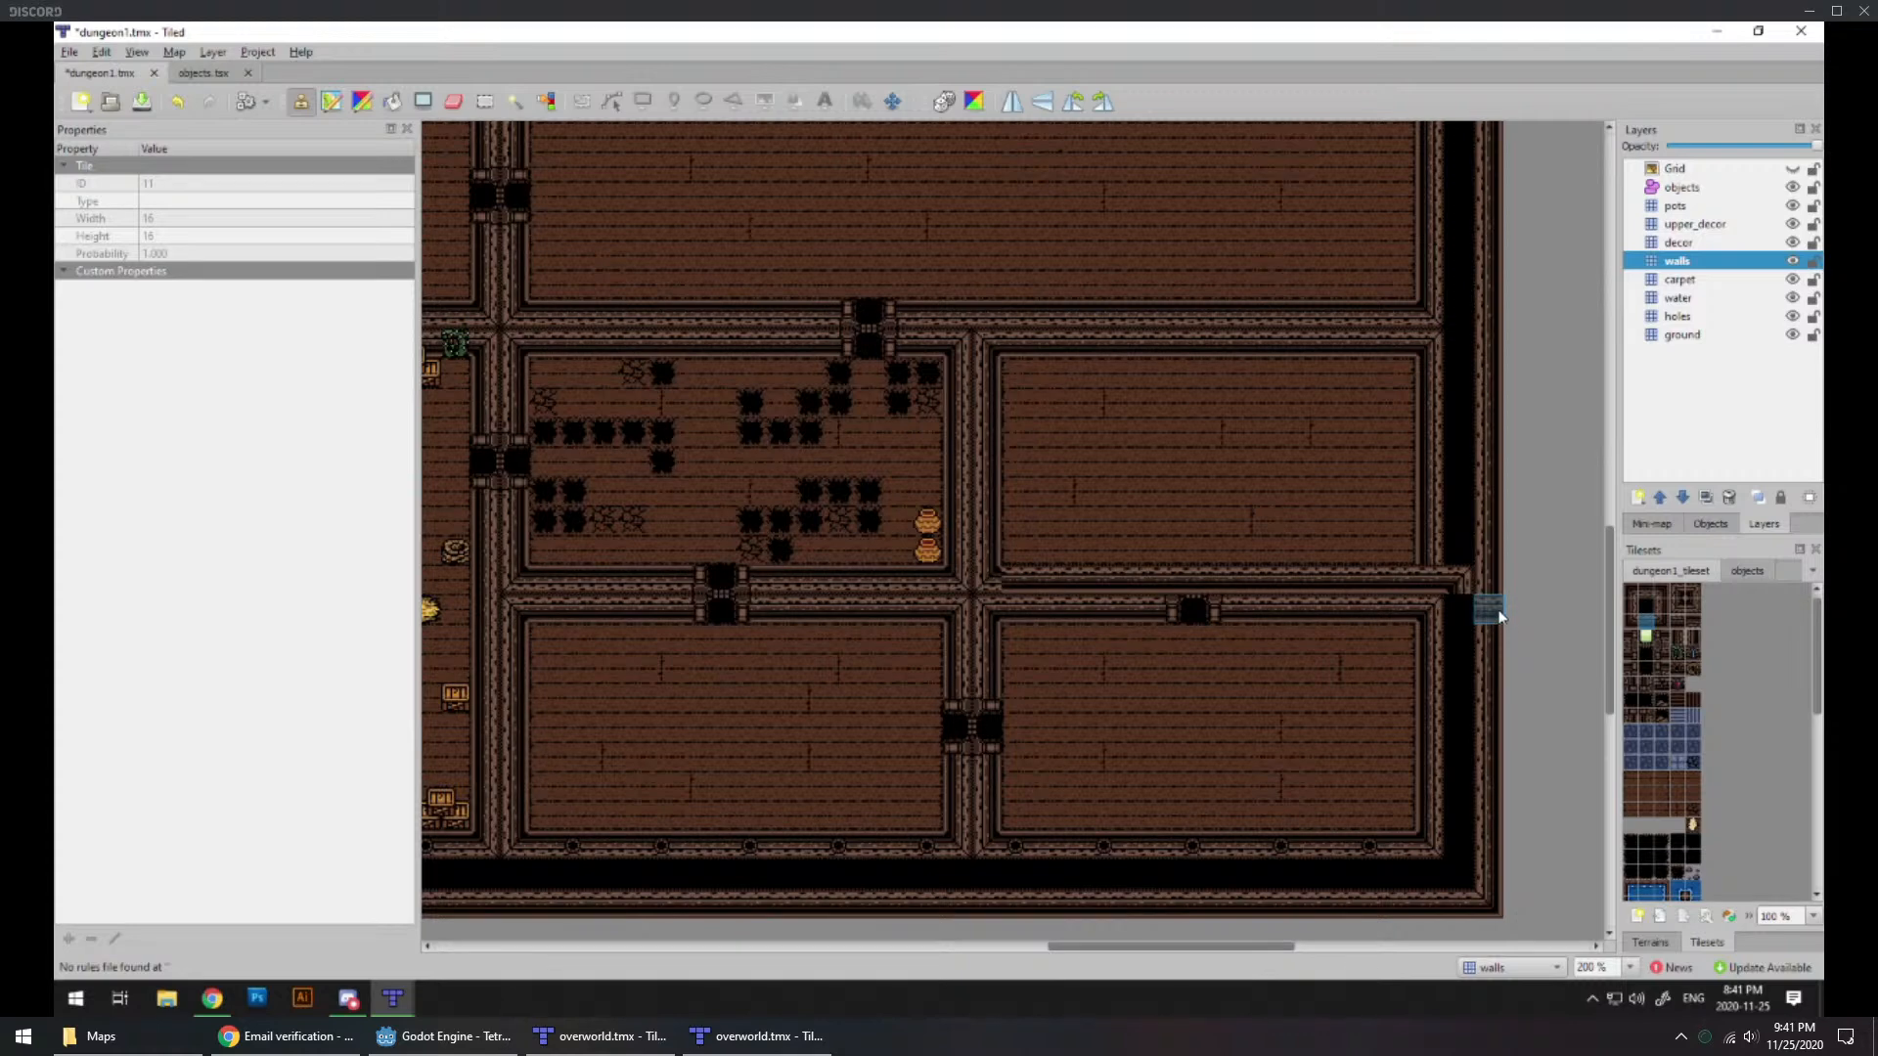
click(1630, 593)
click(1678, 593)
click(1007, 577)
click(1014, 584)
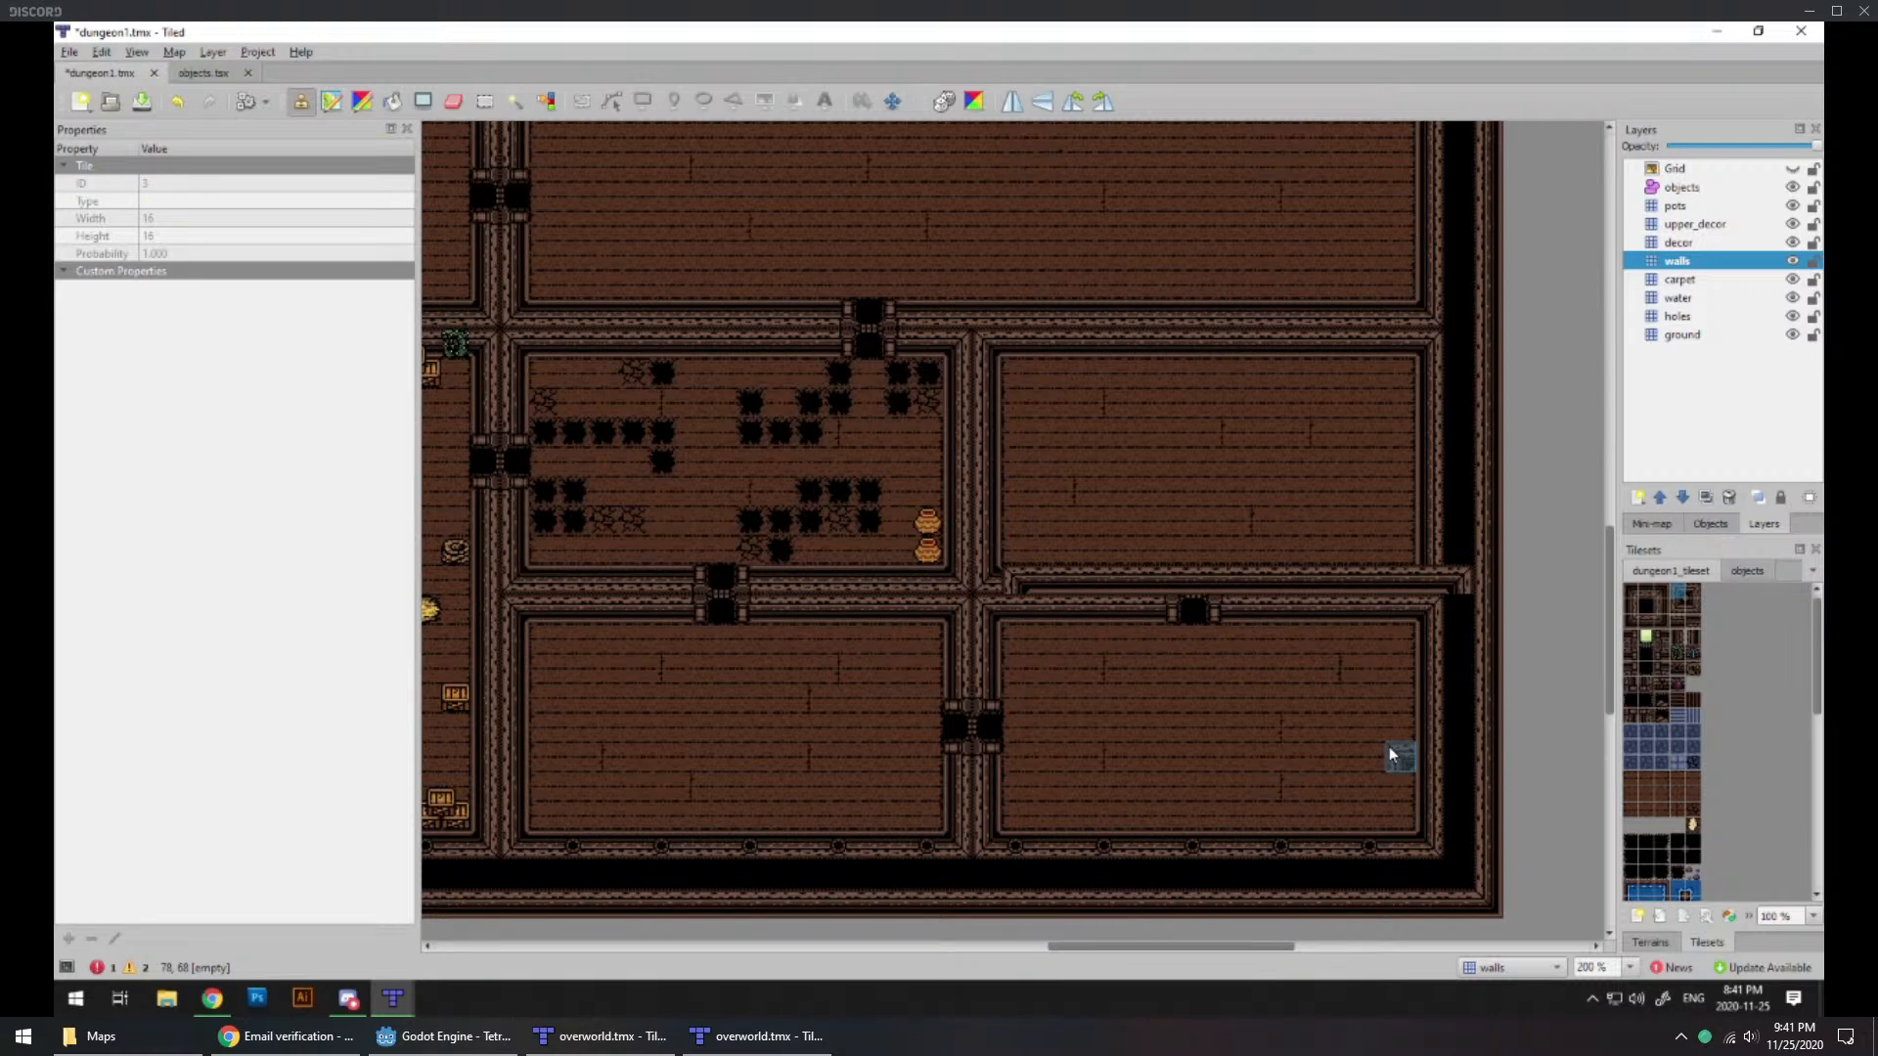
key(ctrl+z)
Step: Place corner wall tiles at both ends of the horizontal strip and run a vertical wall down the southeastern room's west side
click(1691, 593)
click(1430, 581)
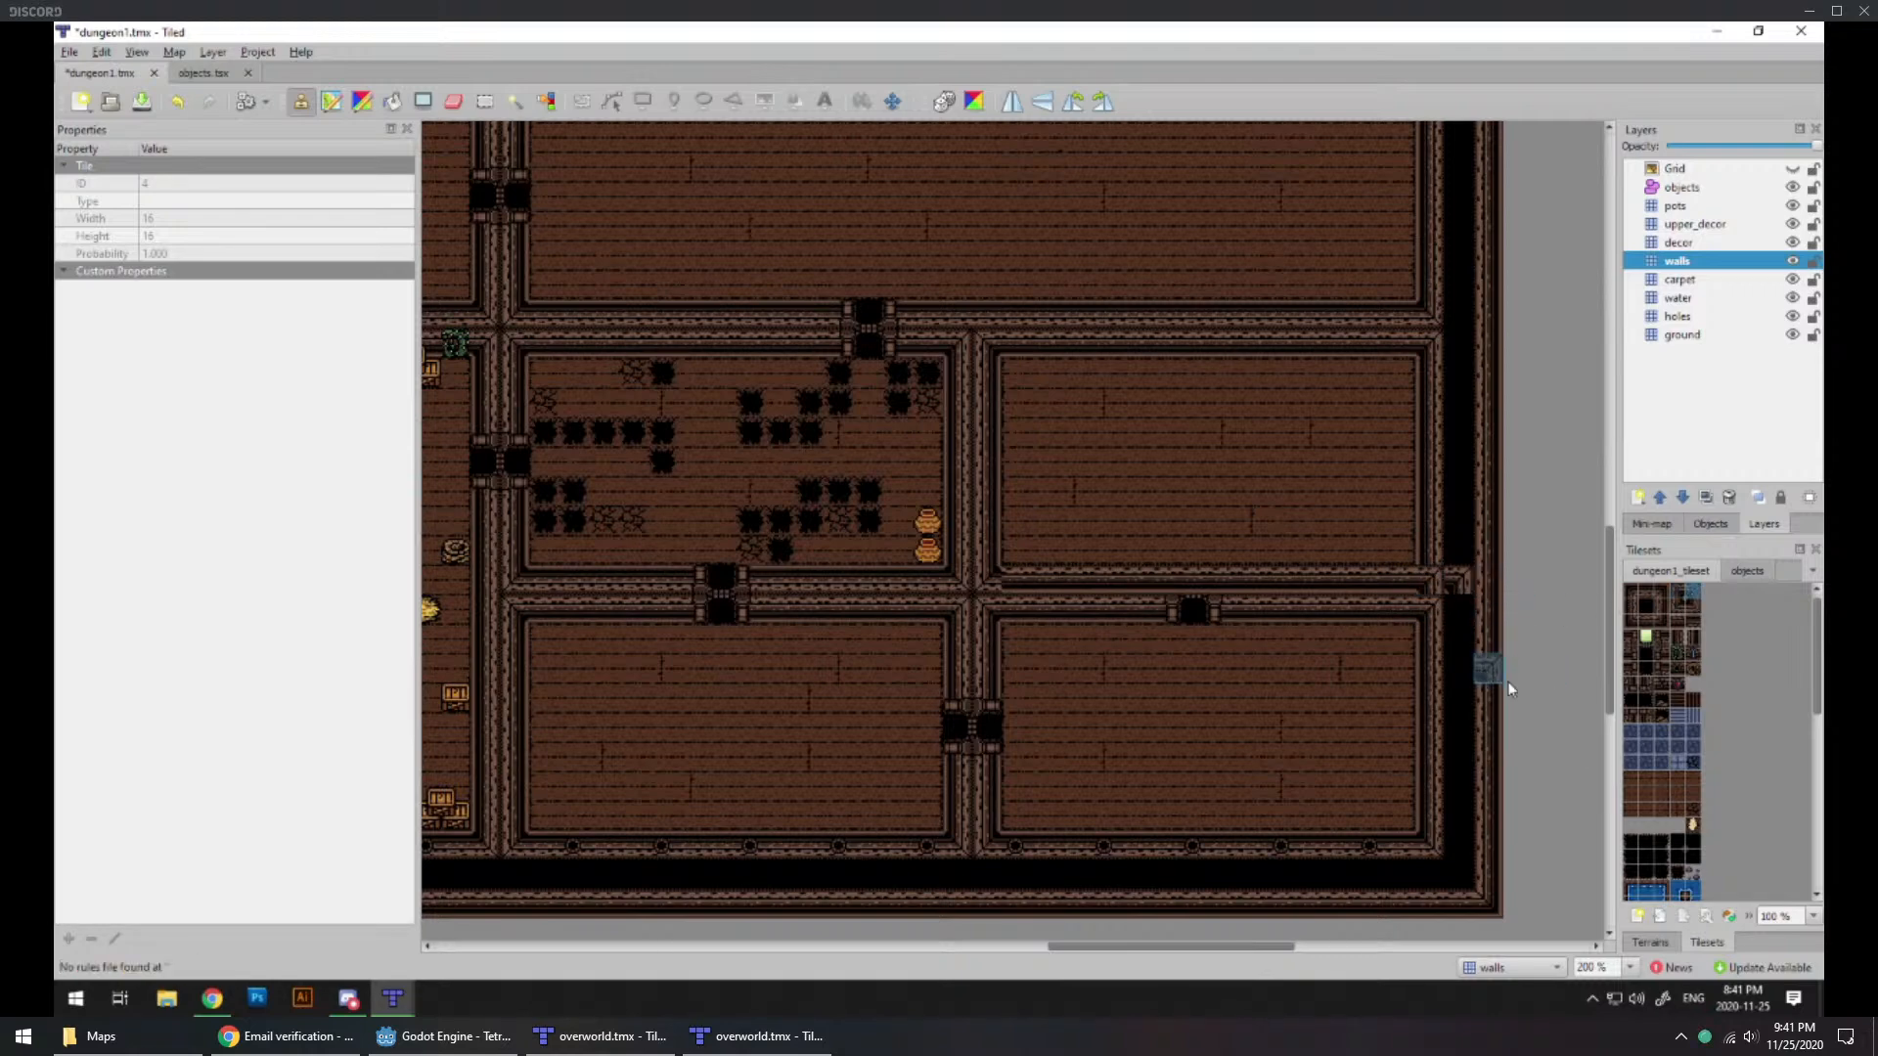
click(1677, 593)
click(1010, 584)
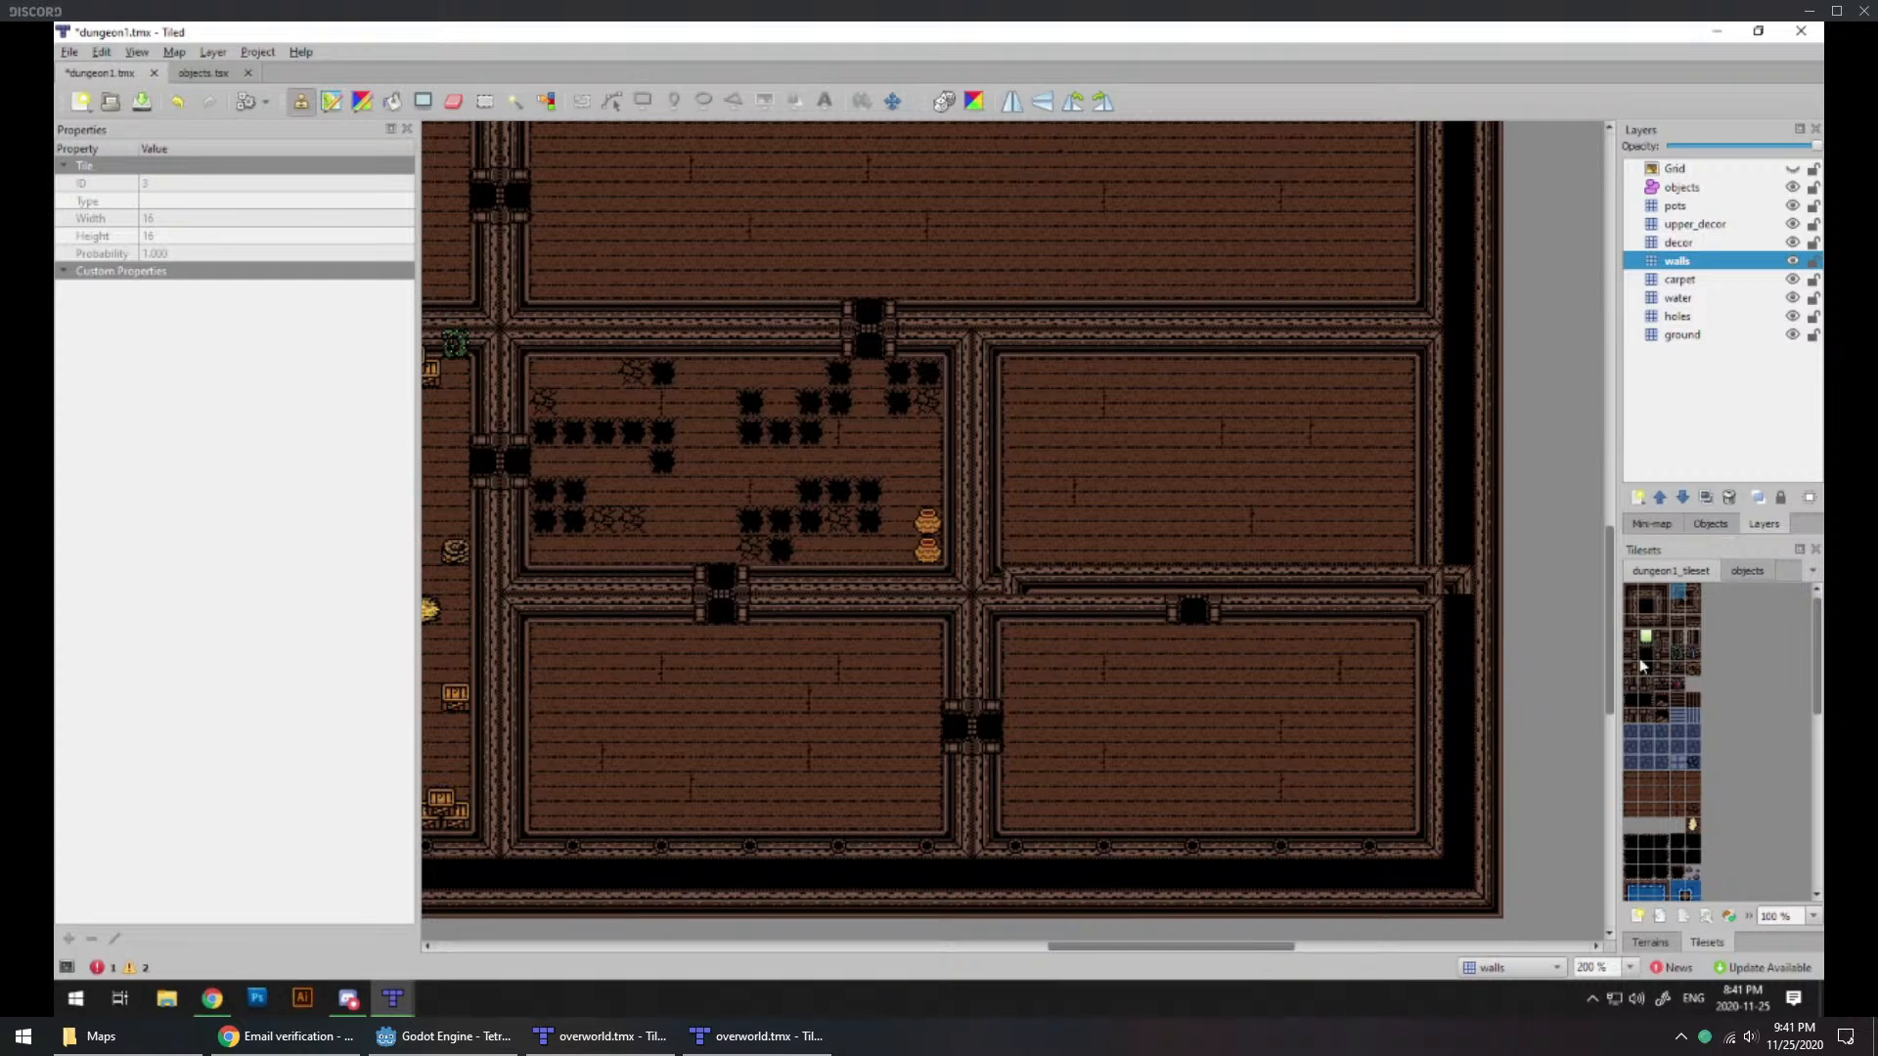
click(1665, 606)
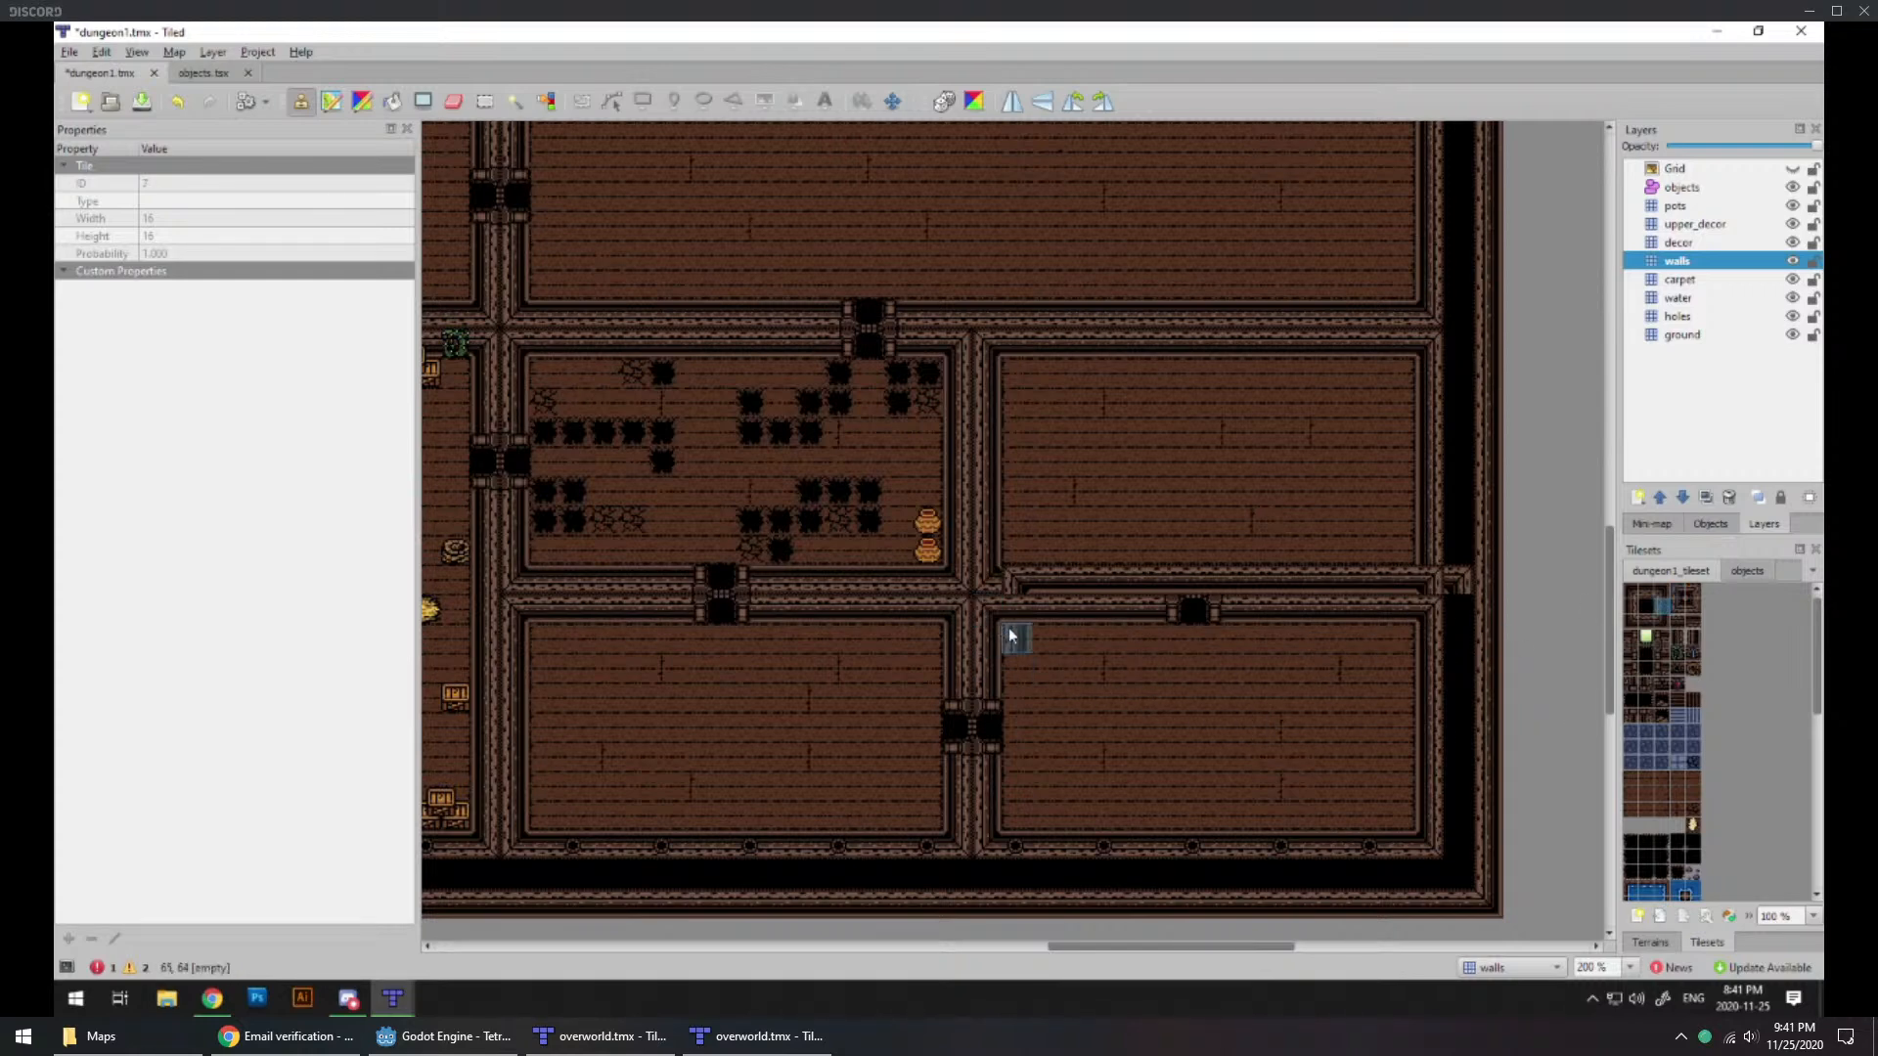
drag(1010, 634, 1010, 827)
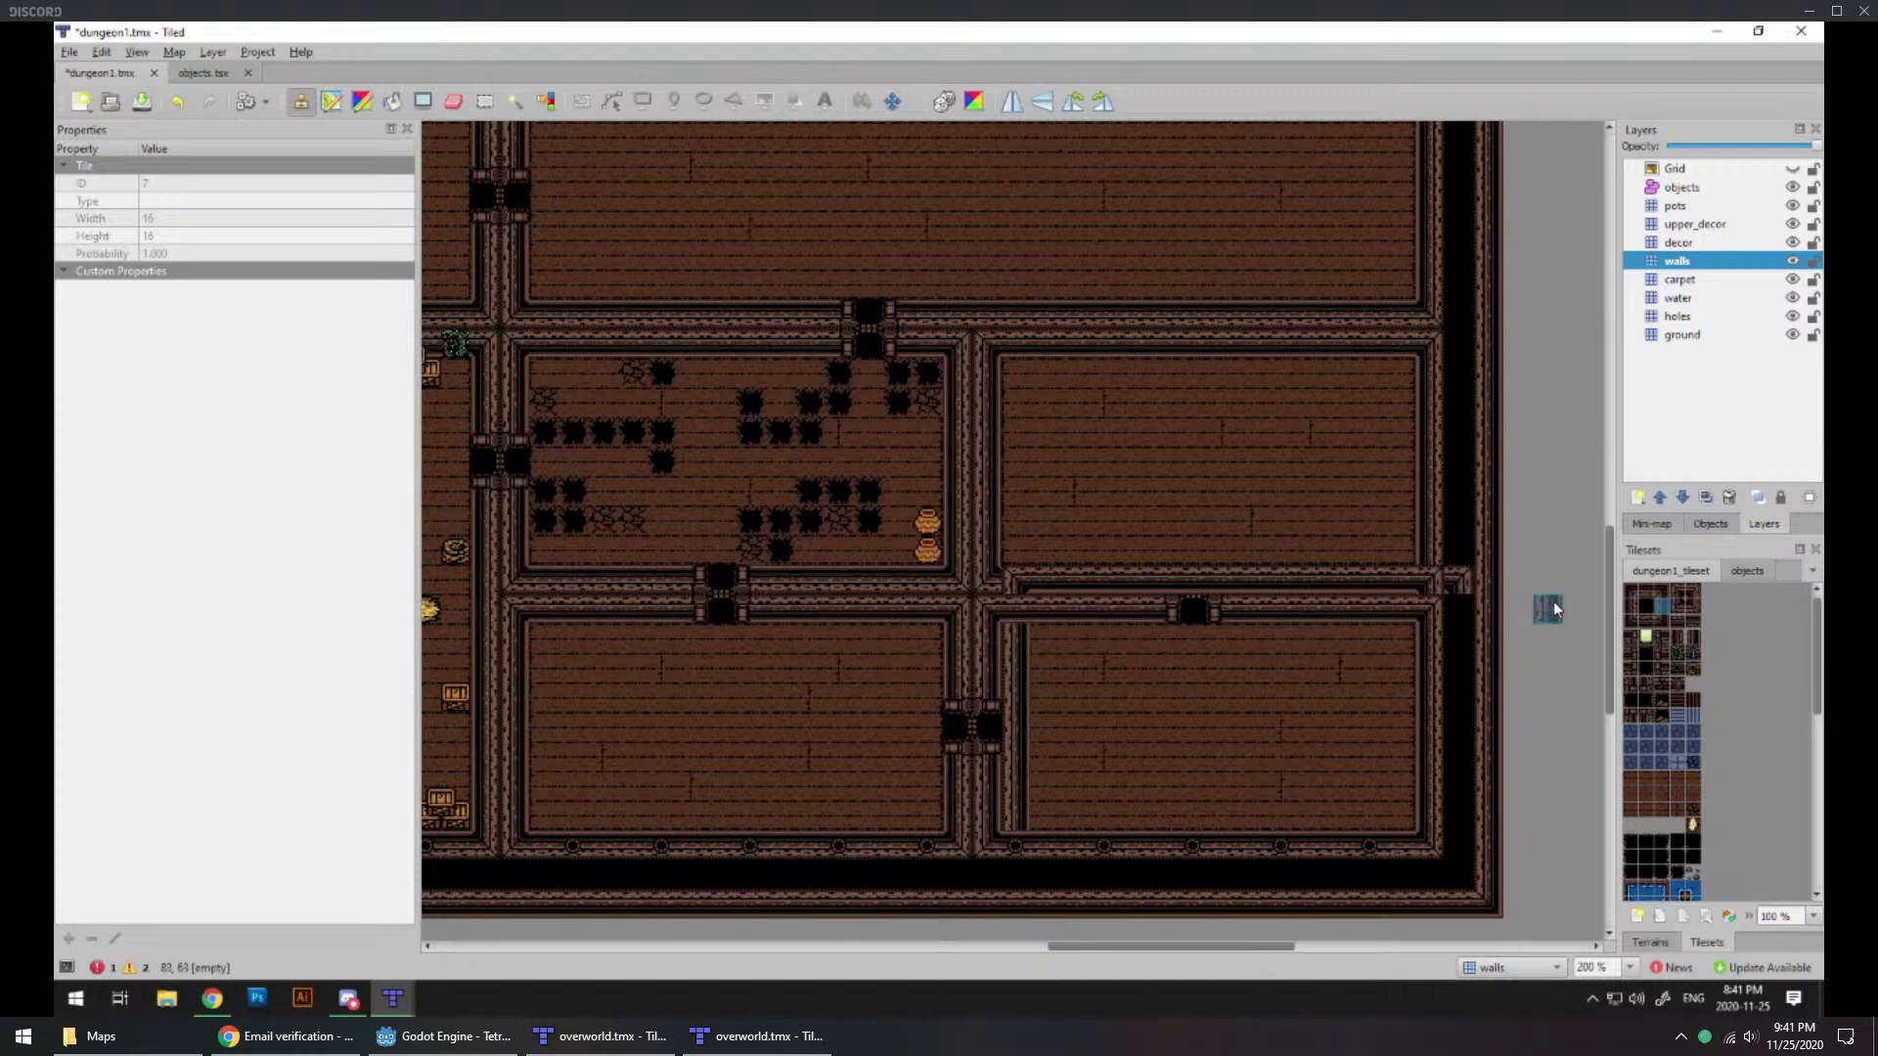
Step: Run a vertical wall down the southeastern room's east side and place a corner wall tile above it in the horizontal strip
click(1630, 606)
drag(1404, 633, 1404, 814)
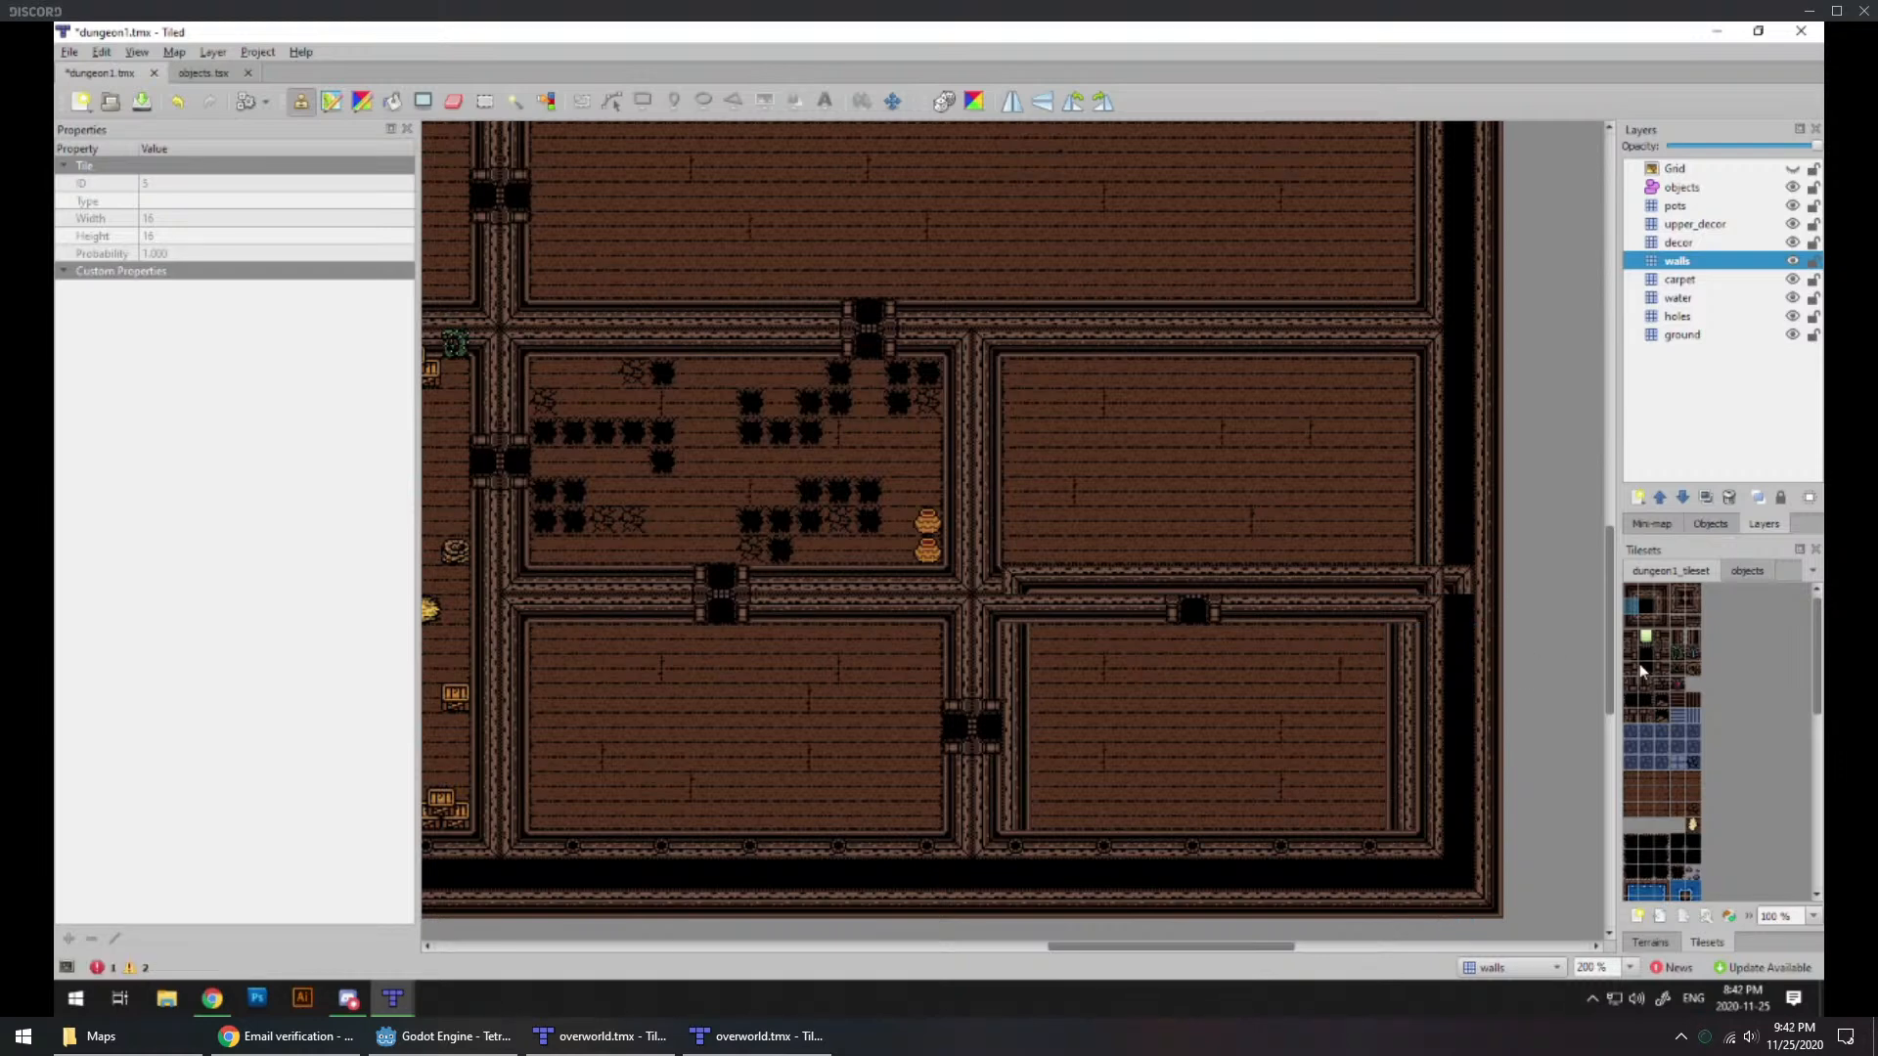
click(1705, 591)
click(1409, 583)
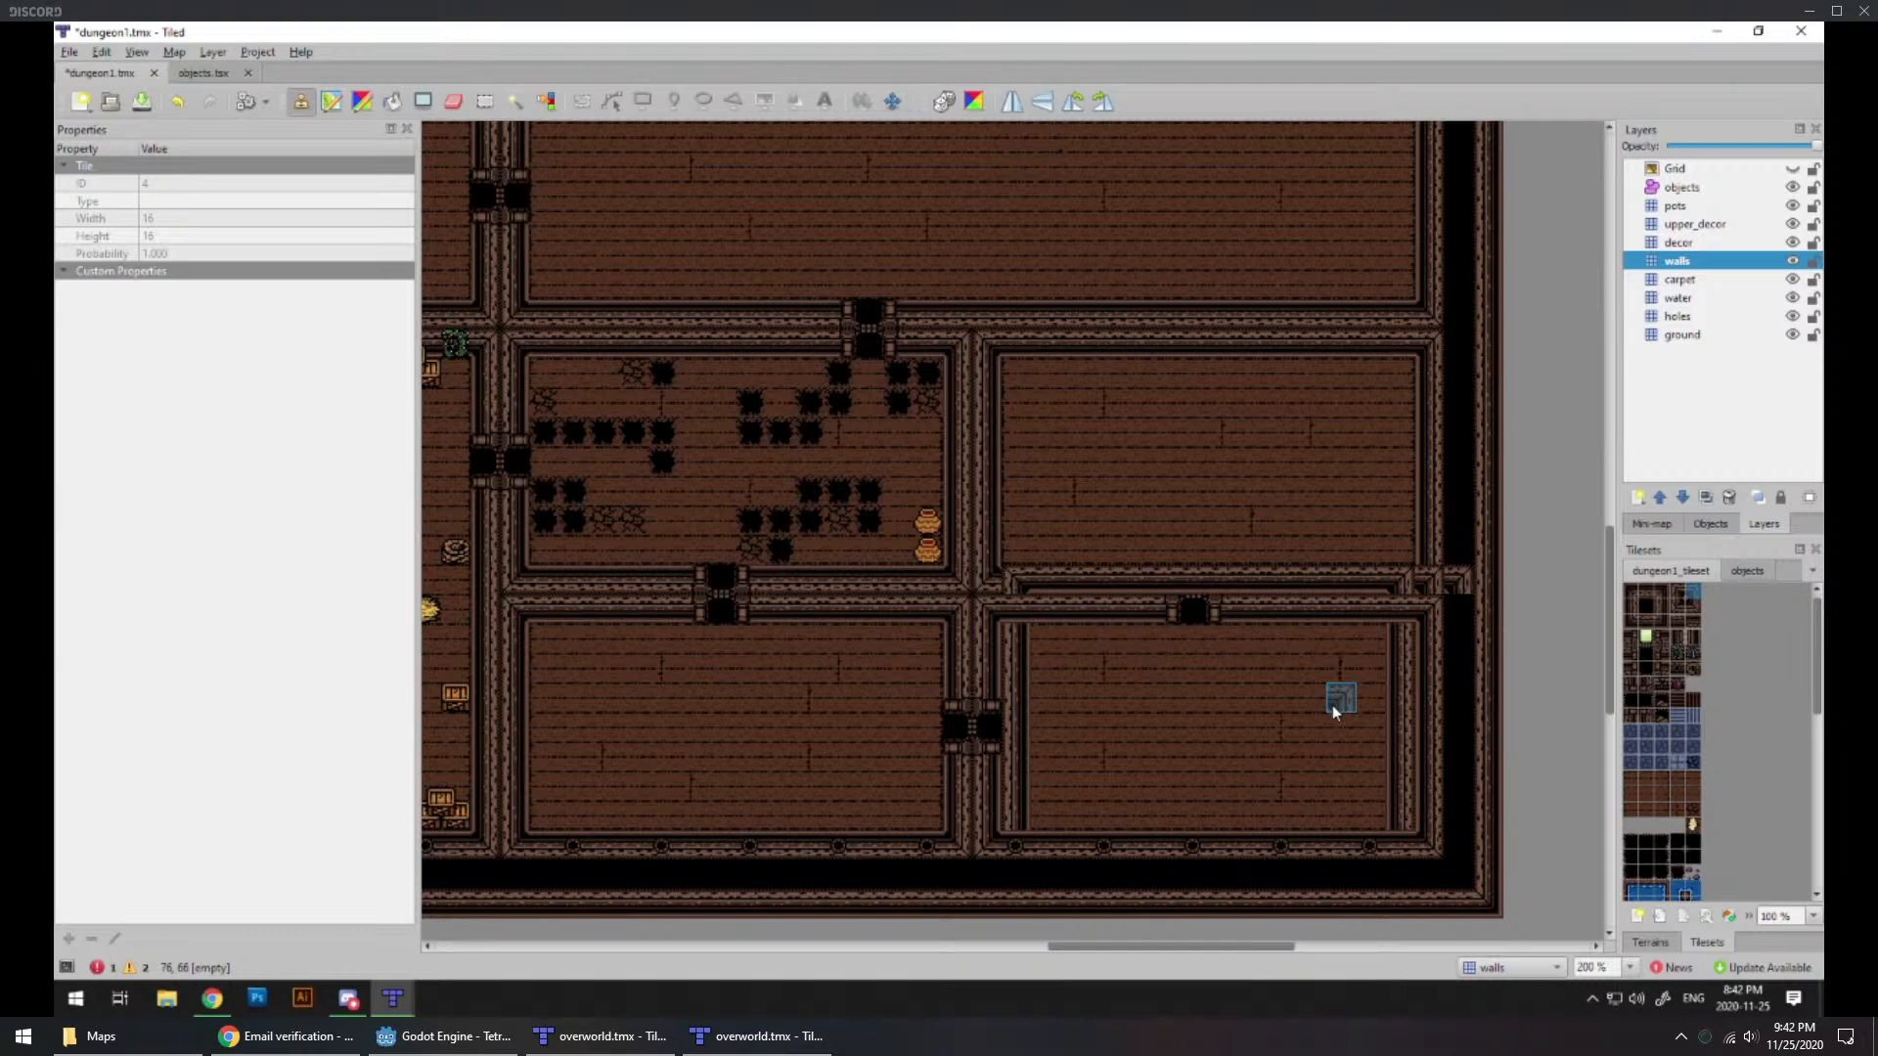
Step: Close the doorway in the southeastern room's north wall with a straight tile and restore straight wall in the strip above the east side
click(1645, 626)
click(1193, 612)
click(1640, 616)
click(1407, 619)
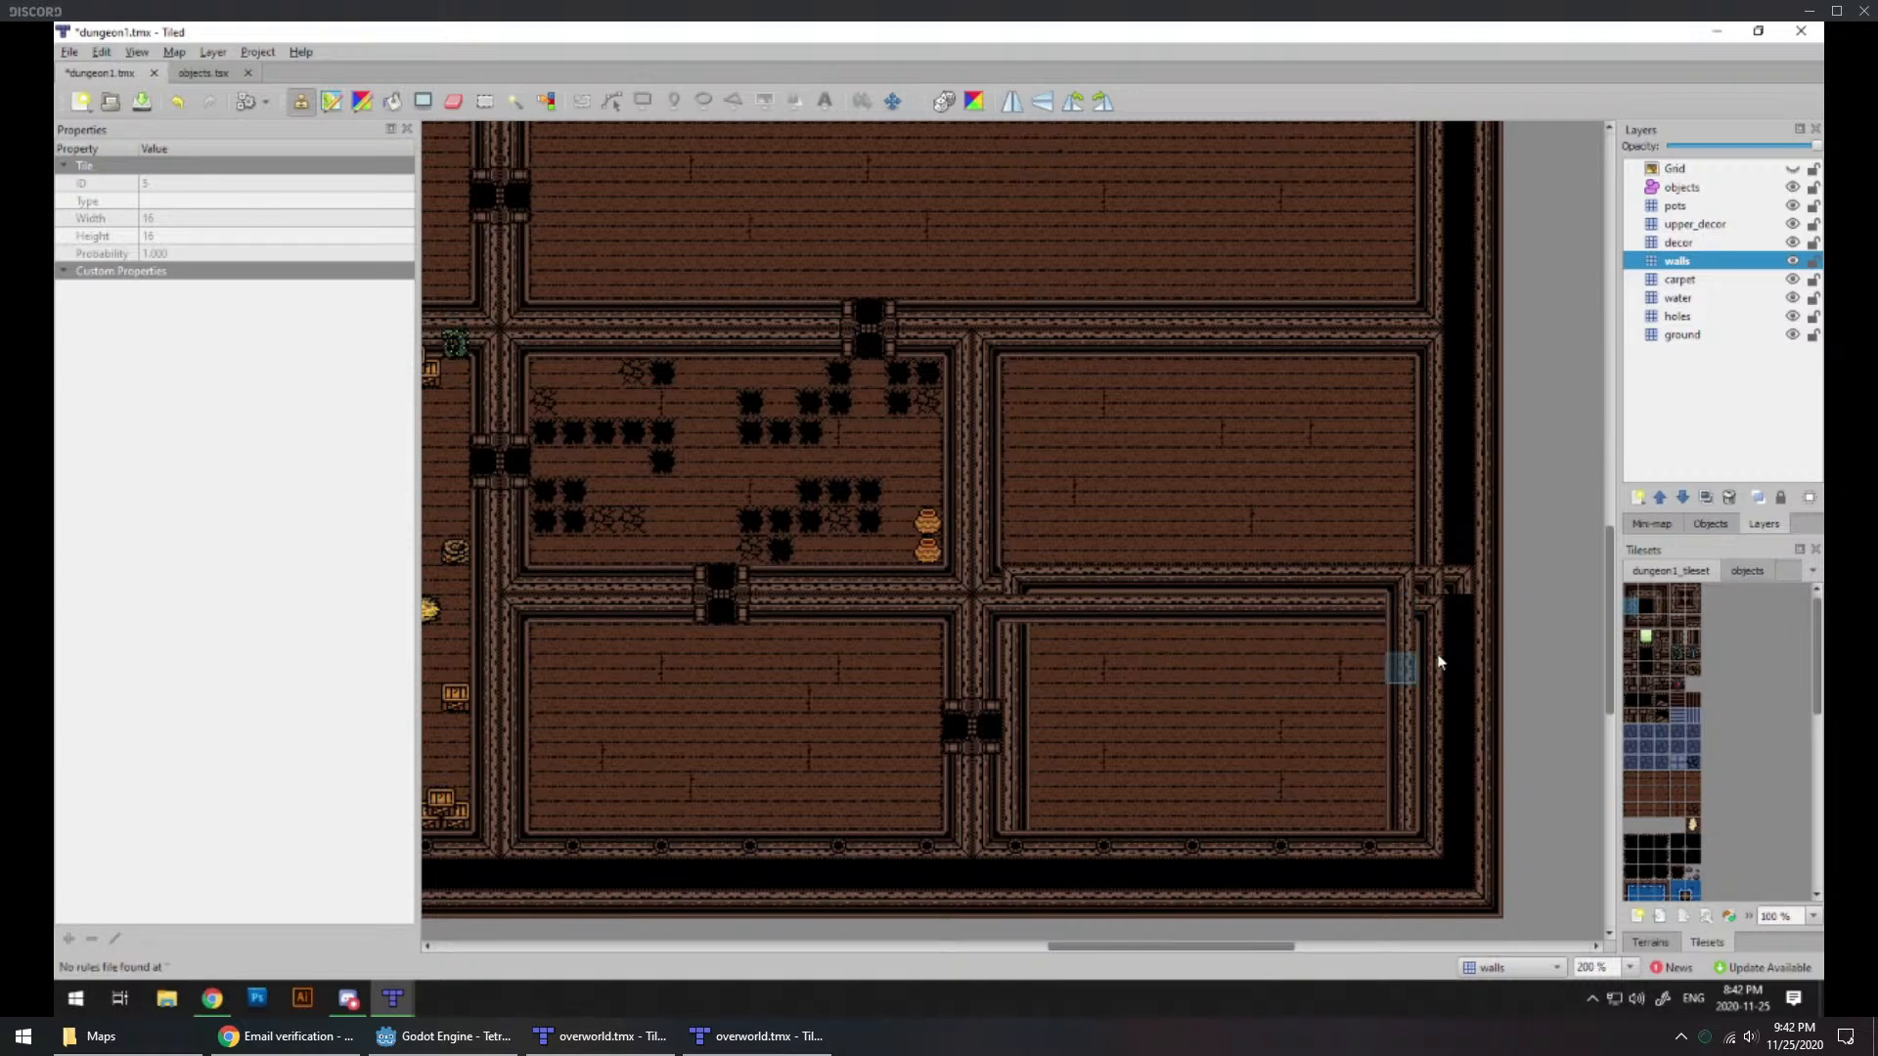
click(1429, 619)
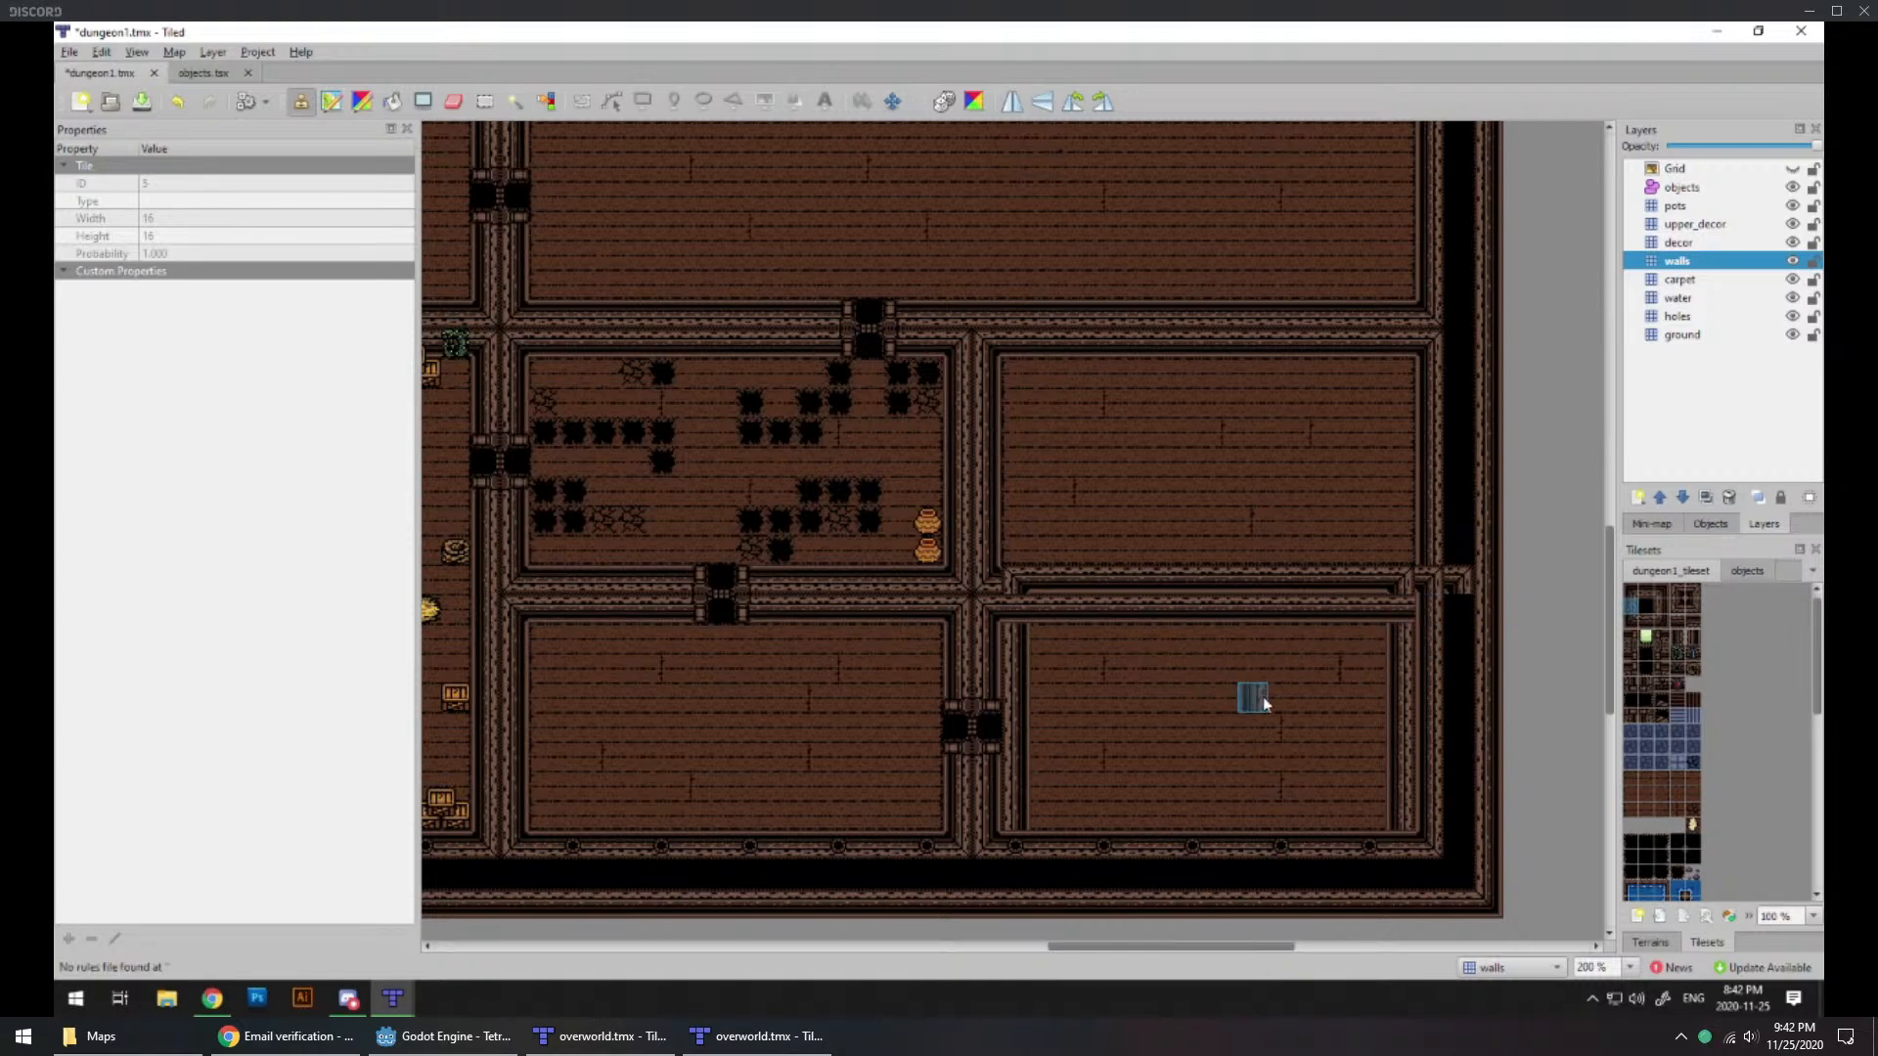
click(1647, 622)
click(1396, 587)
Step: Fit matching corner wall tiles at the inner northeast and northwest corners of the southeastern room
click(1690, 596)
click(1663, 592)
click(1011, 612)
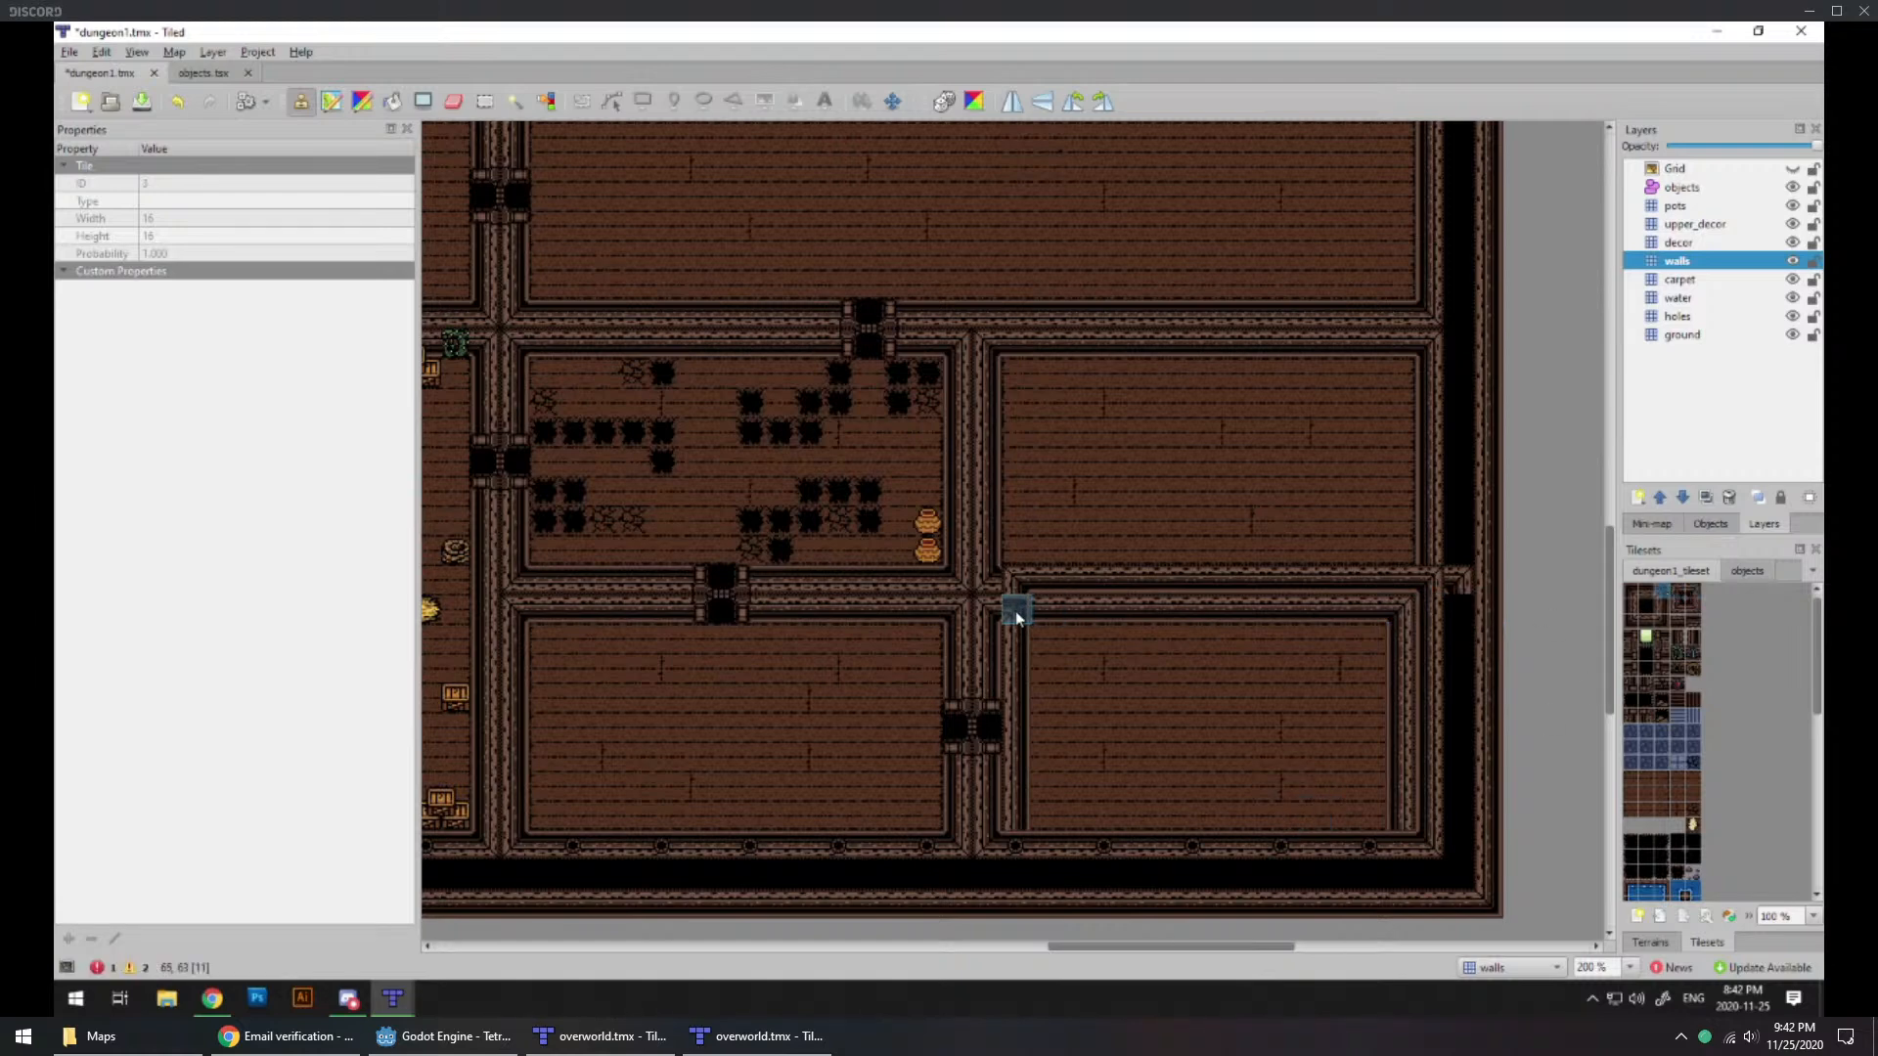
key(ctrl+z)
click(1679, 594)
click(1011, 613)
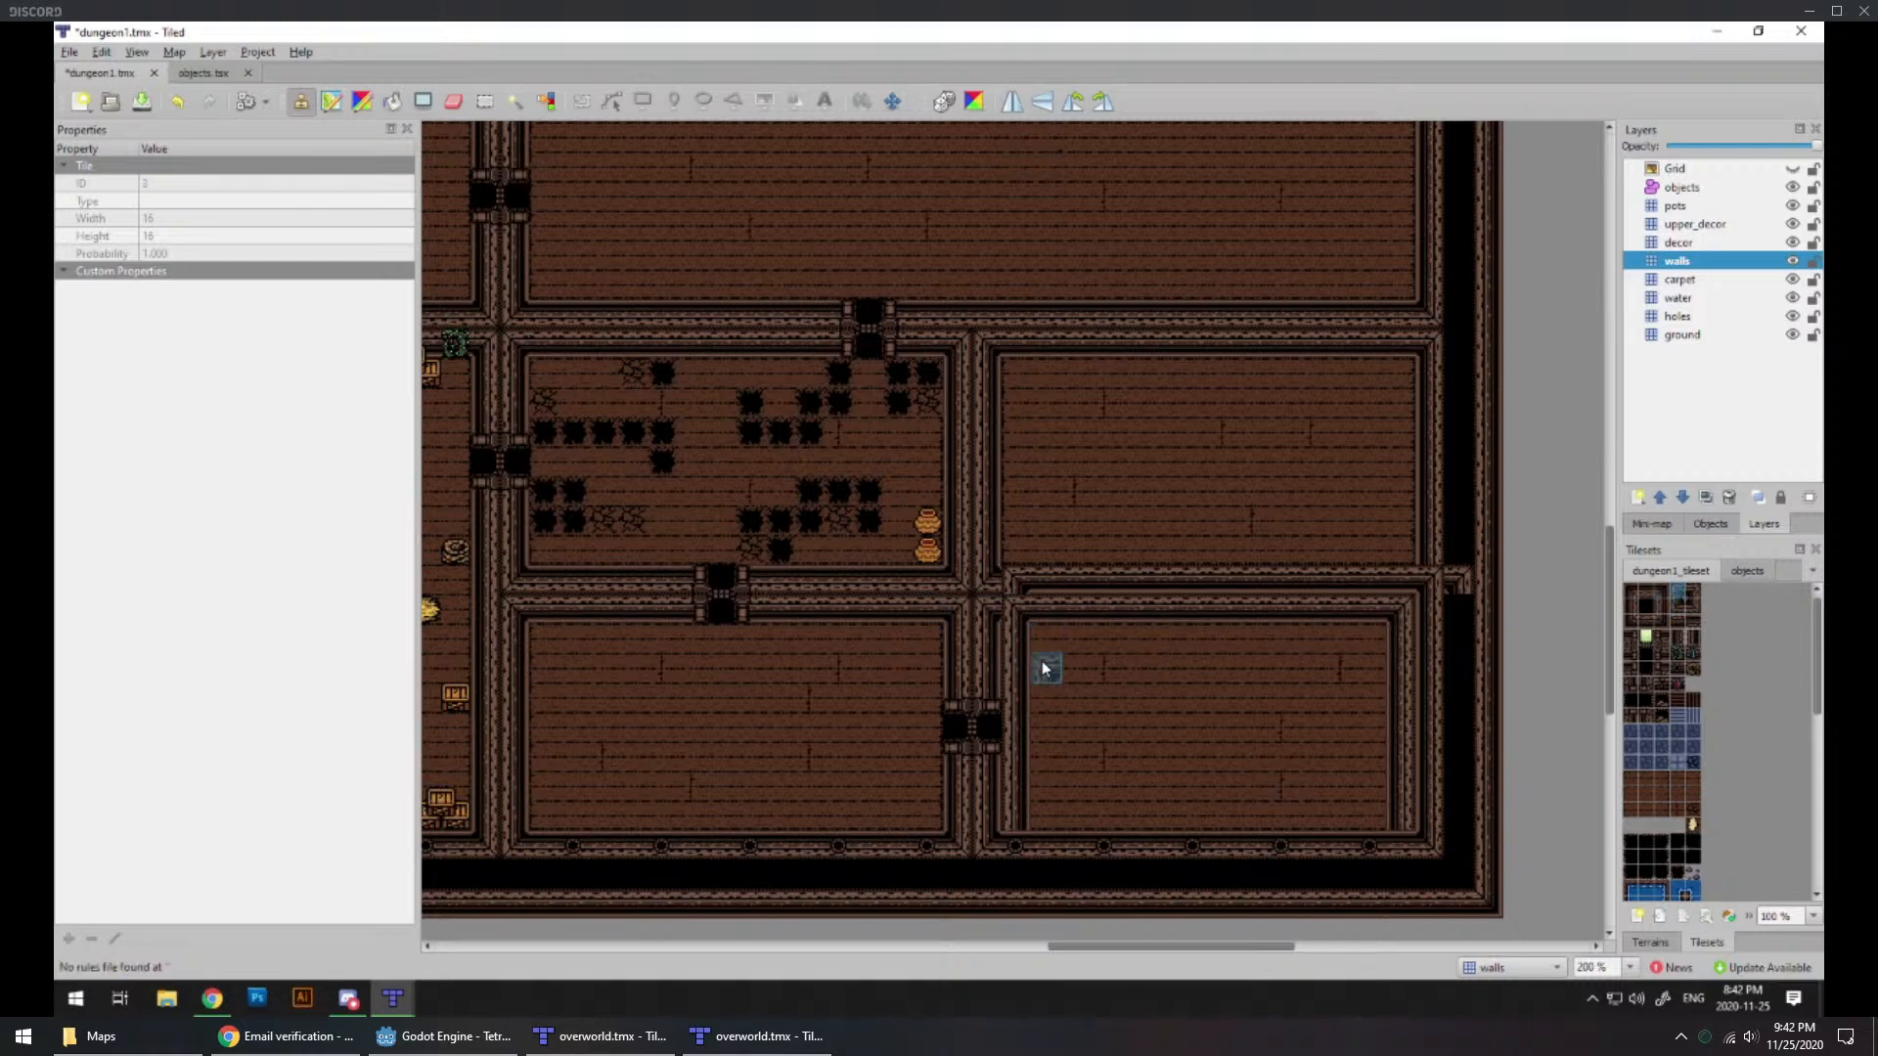